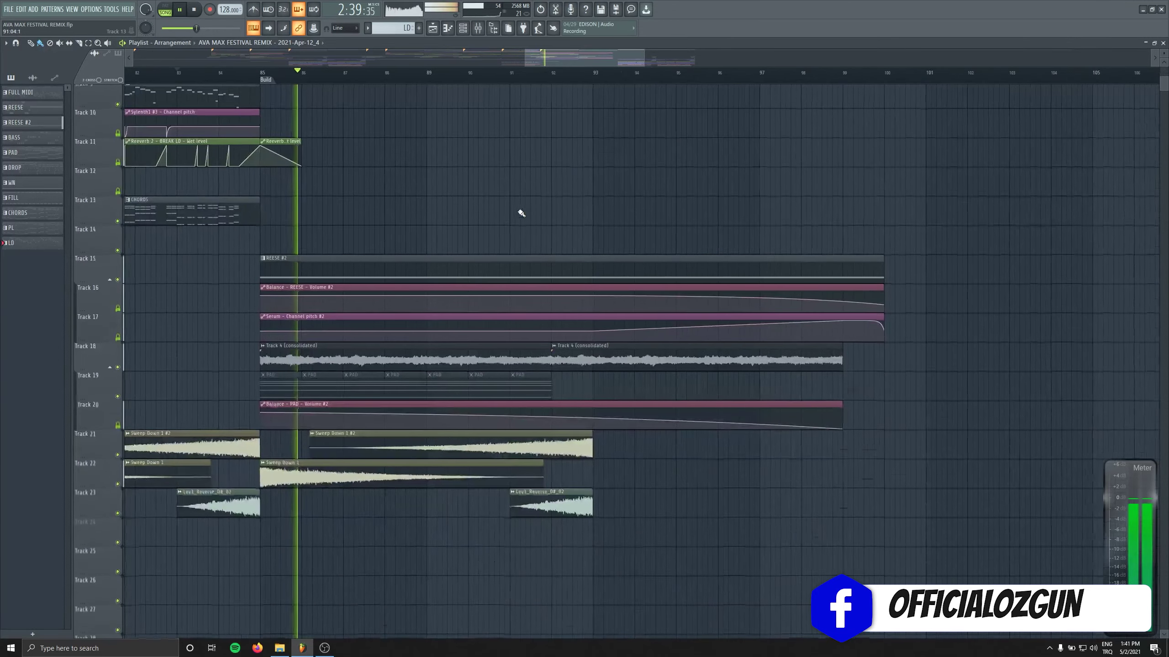
# Stop playback and place a CHORDS clip on Track 13 from the Build marker at bar 85 to about bar 92.
pyautogui.scroll(5, 488, 265)
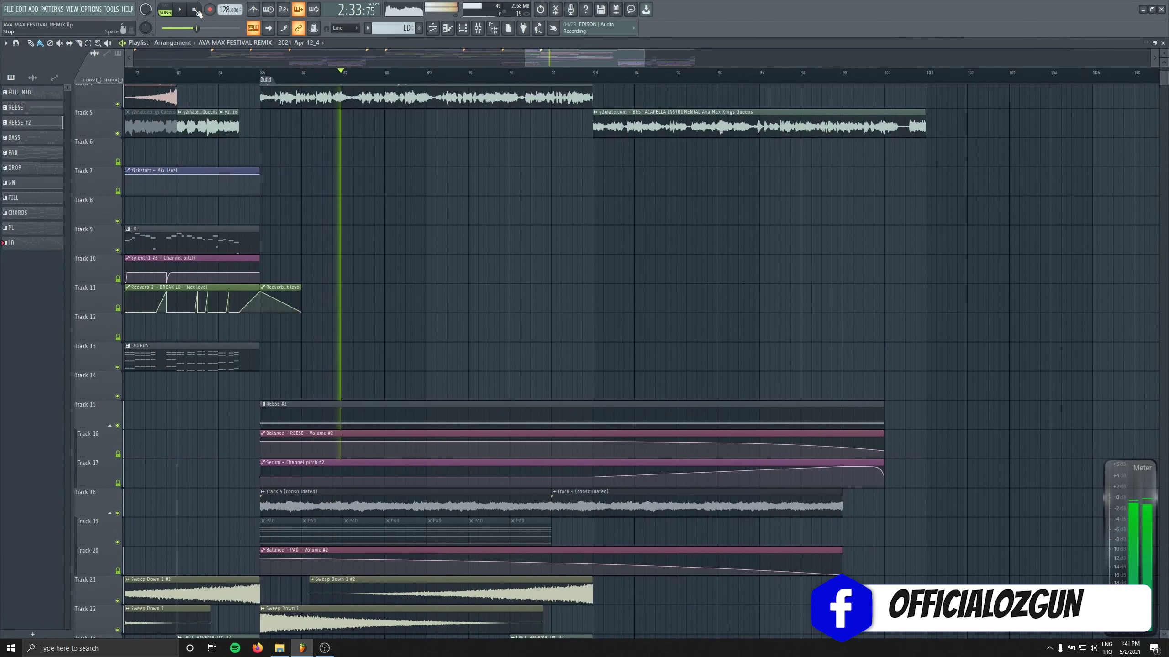
pyautogui.press('space')
pyautogui.scroll(-2, 561, 283)
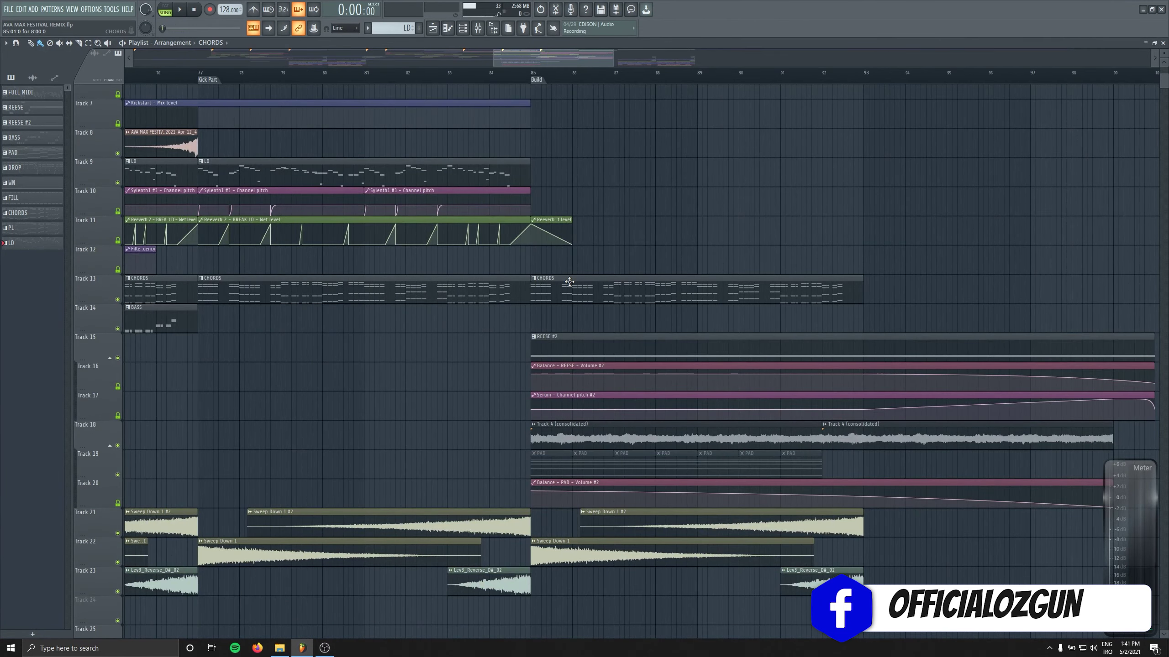
pyautogui.hscroll(4, 598, 285)
pyautogui.moveTo(680, 292); pyautogui.dragTo(653, 293)
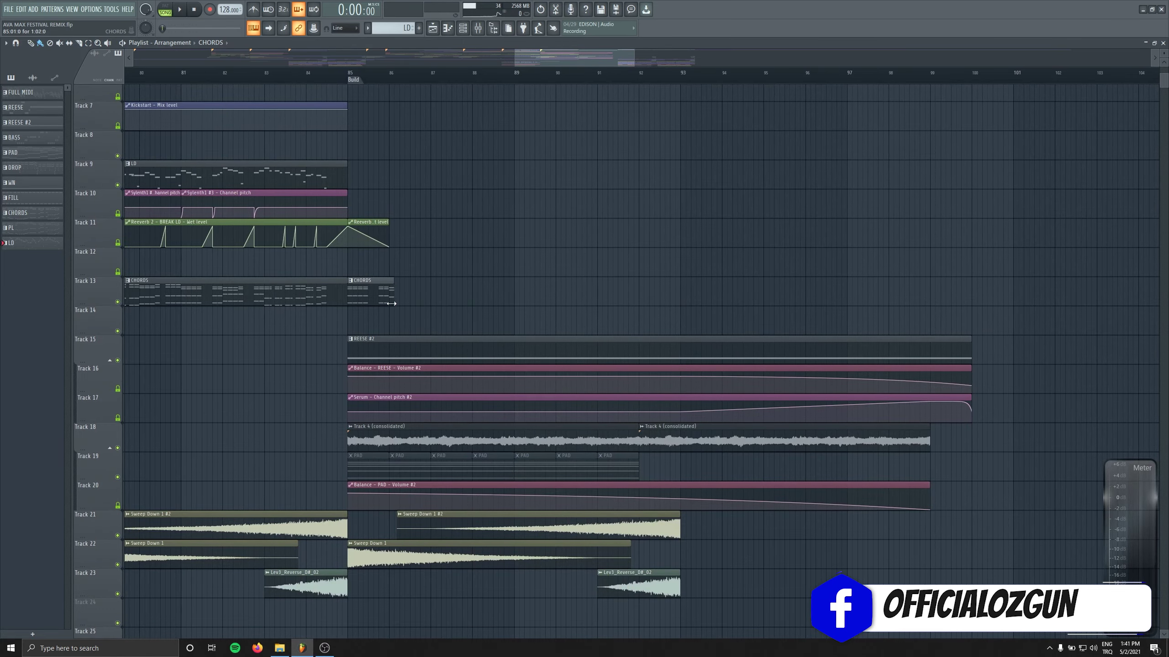
# Play the Build section with the lead, pad, bass and sweep tracks muted to audition the chords.
pyautogui.press('space')
pyautogui.scroll(2, 444, 405)
pyautogui.scroll(-2, 444, 279)
pyautogui.press('space')
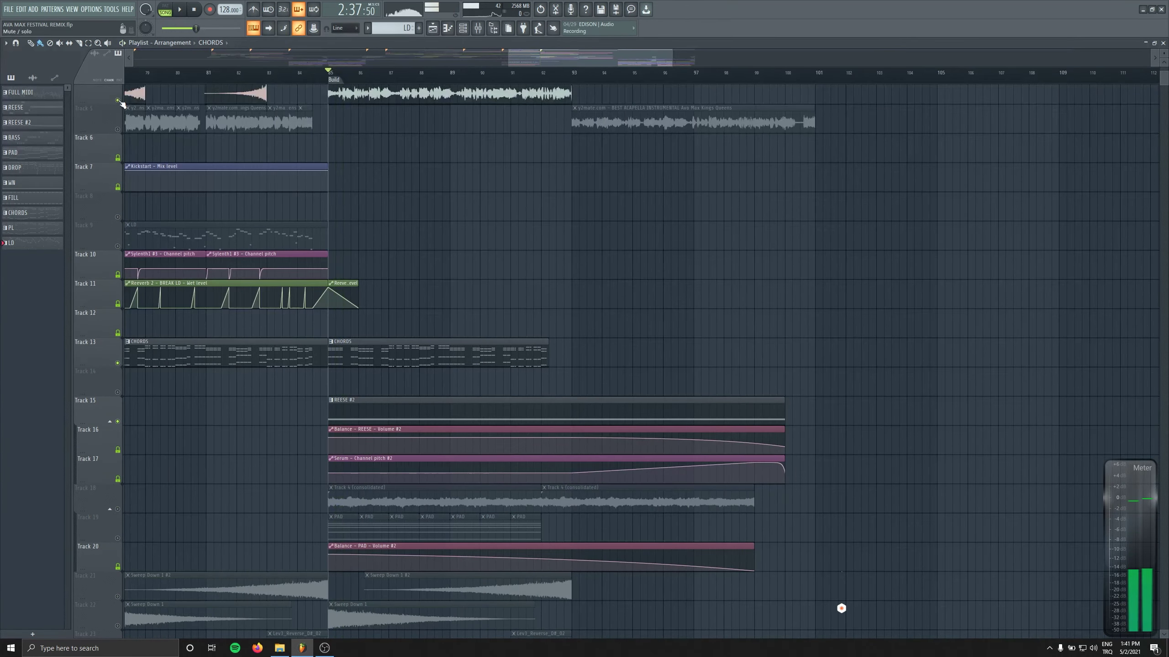
# Insert an empty track below the CHORDS track and select the time range from bar 69 to bar 93.
pyautogui.scroll(-3, 391, 347)
pyautogui.hscroll(-4, 194, 310)
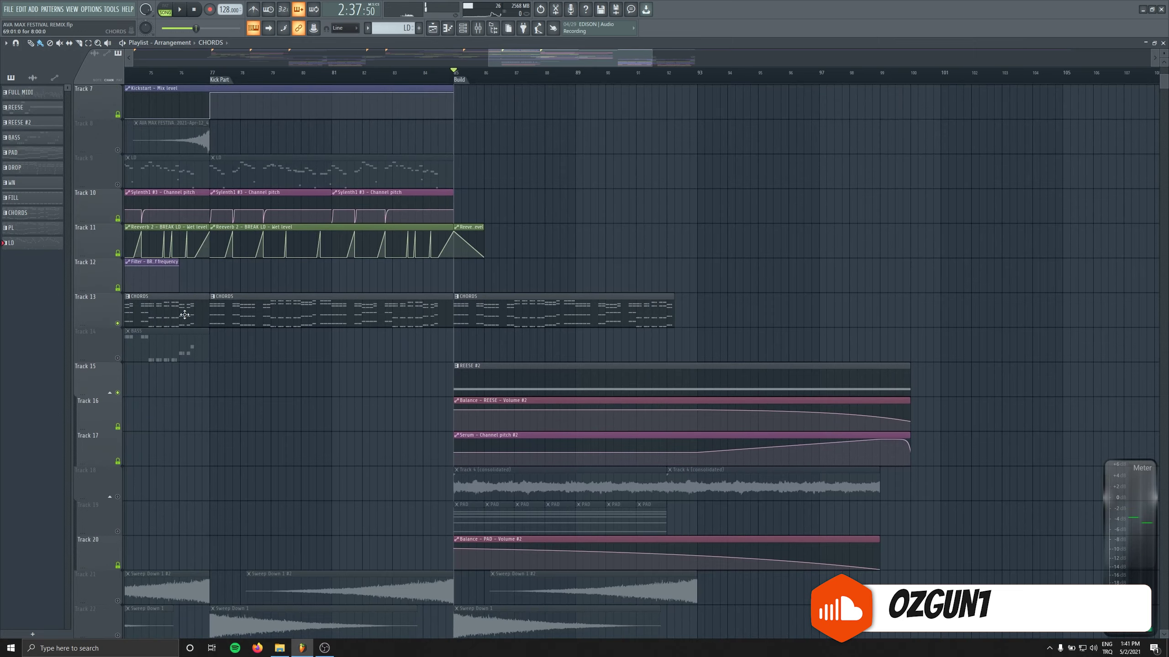
pyautogui.rightClick(109, 327)
pyautogui.click(129, 495)
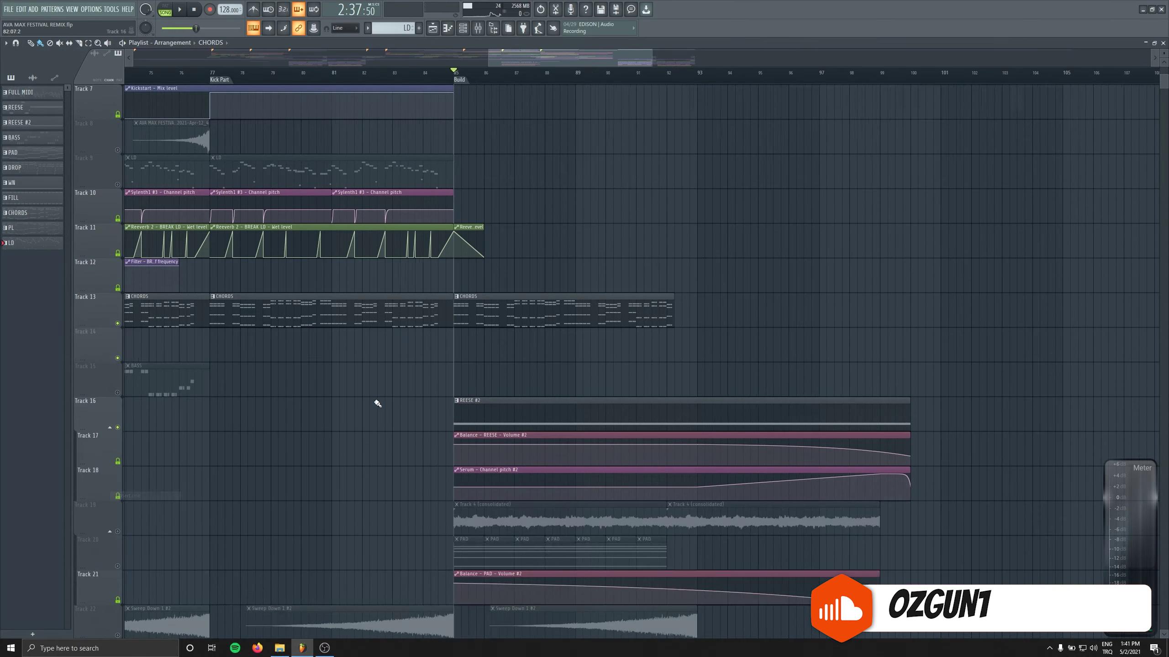
pyautogui.scroll(-2, 378, 404)
pyautogui.moveTo(171, 81); pyautogui.dragTo(520, 76)
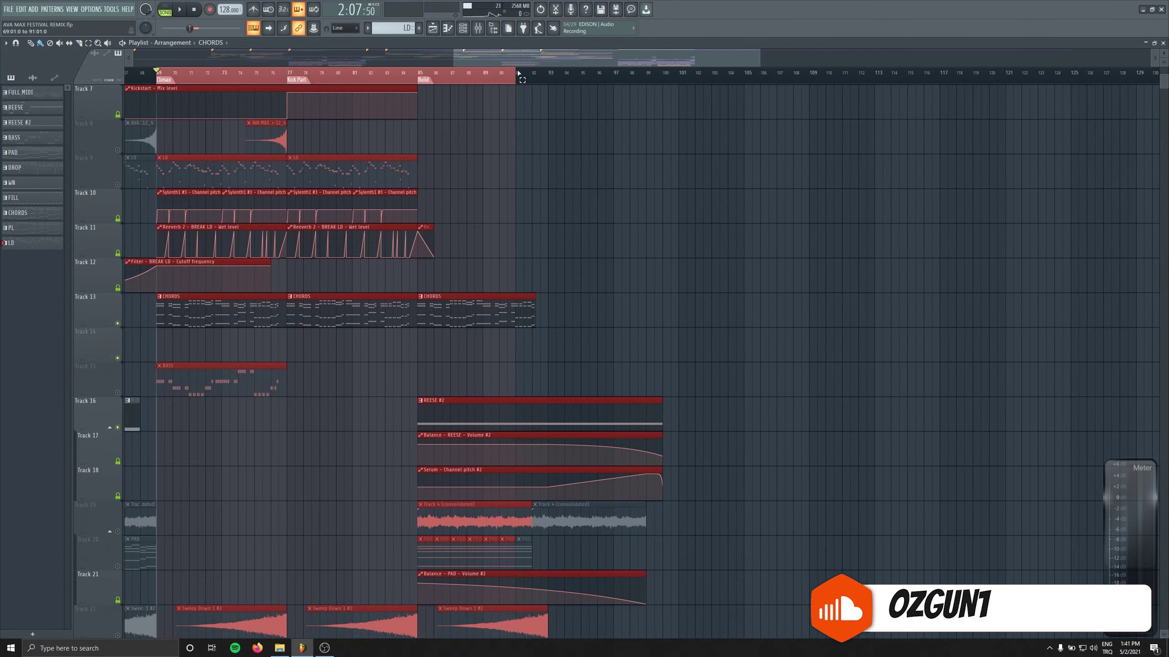
# Create an automation clip for the filter control cutoff of Sylenth1 #4 across the selected bars.
pyautogui.click(462, 29)
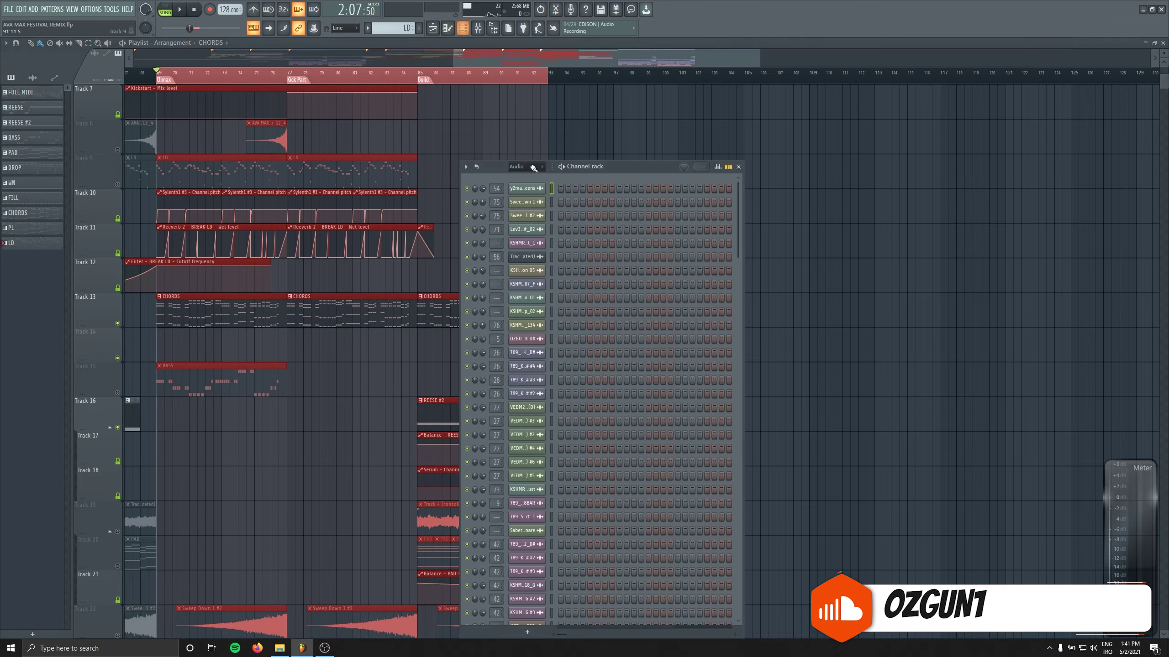
pyautogui.click(561, 264)
pyautogui.press('F7')
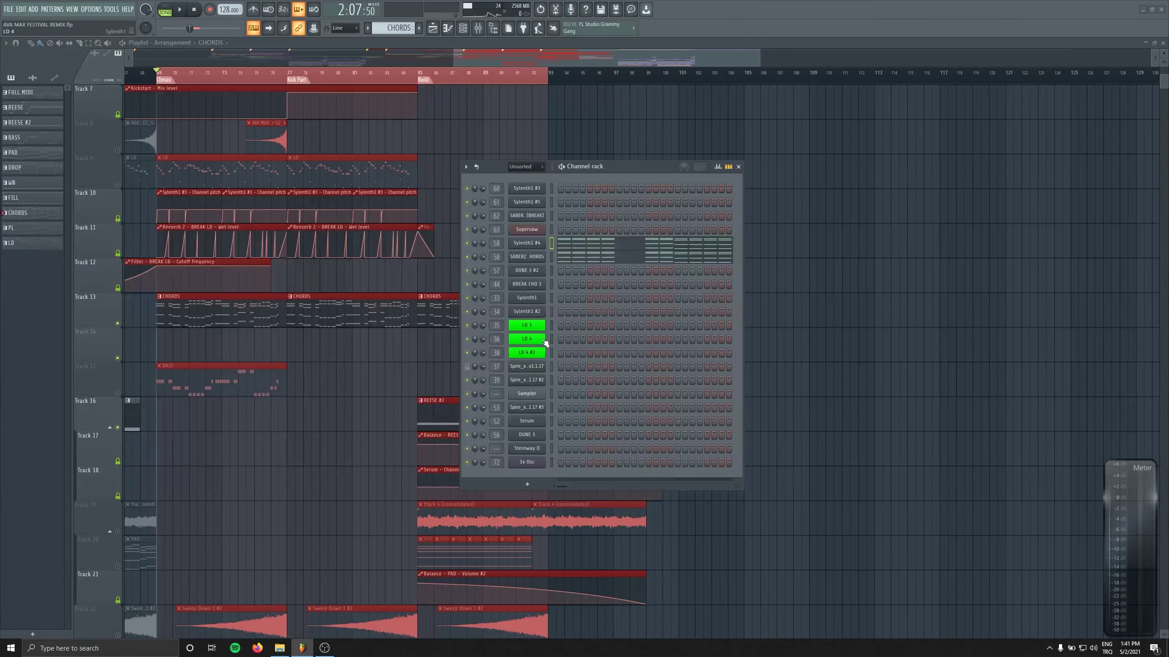
pyautogui.scroll(-1, 497, 243)
pyautogui.doubleClick(497, 243)
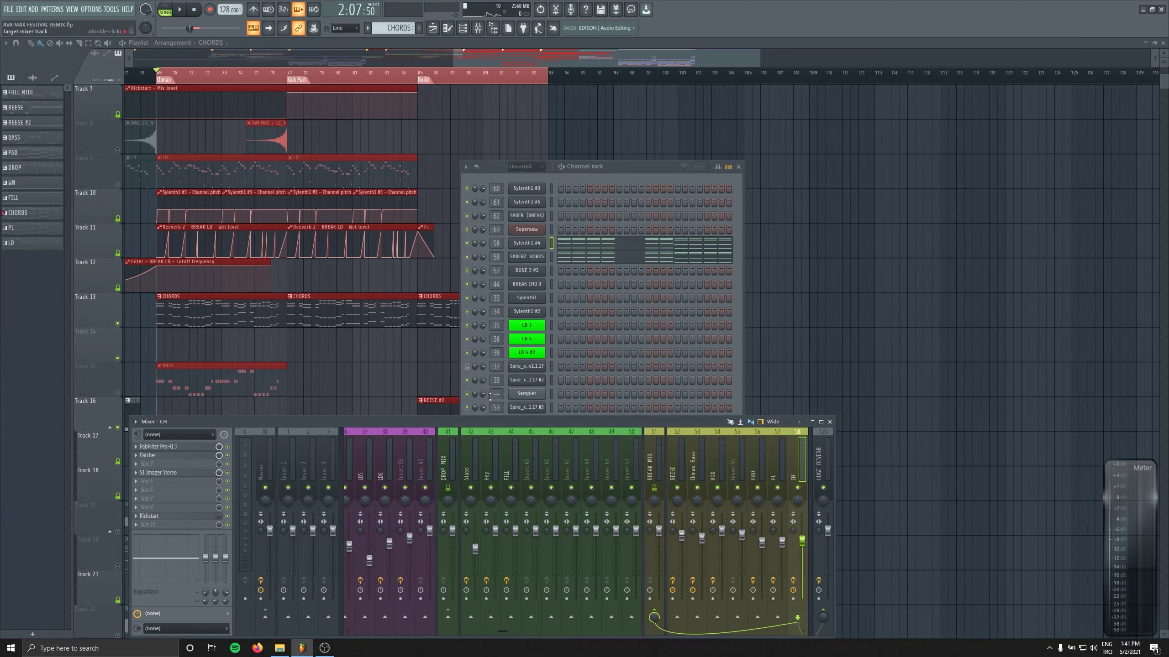
pyautogui.click(536, 241)
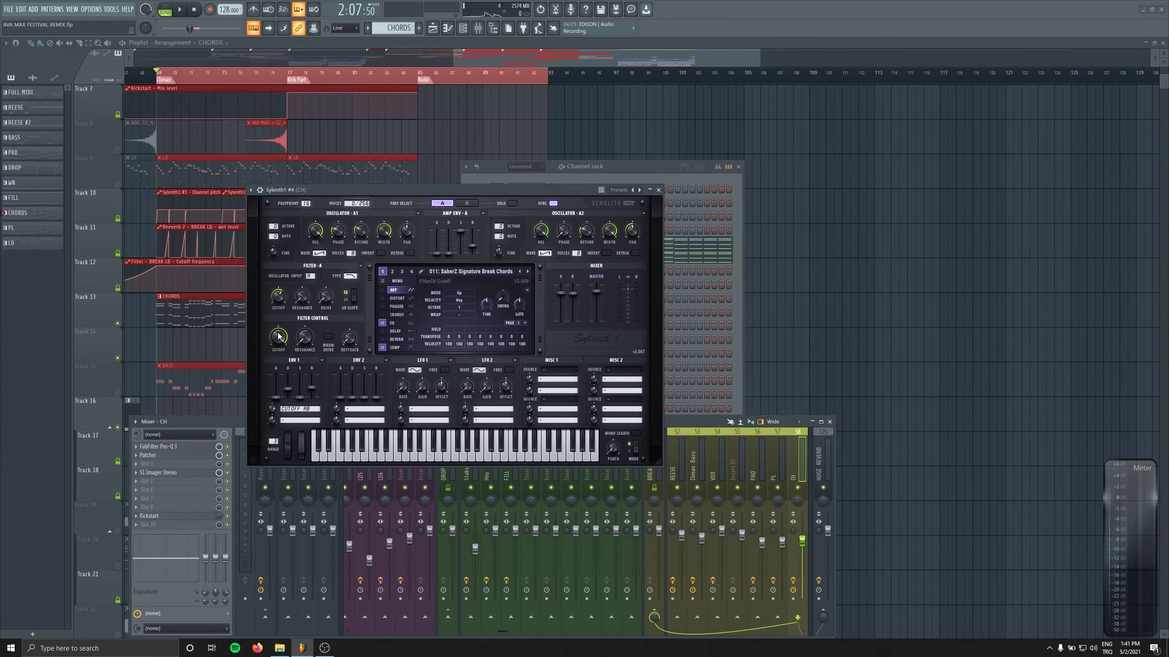
pyautogui.click(111, 9)
pyautogui.click(239, 131)
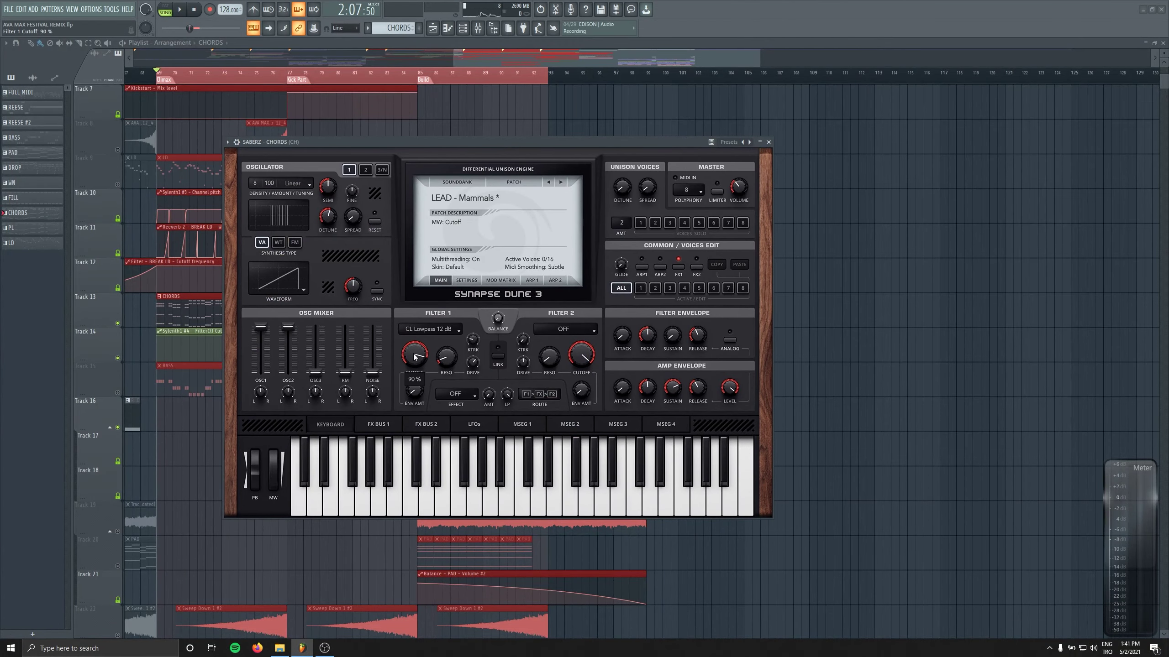
# Link Filter 1 Cutoff of the DUNE 3 chords channel to the Sylenth1 #4 - FilterCtl Cutoff automation clip and close the plugin.
pyautogui.click(227, 142)
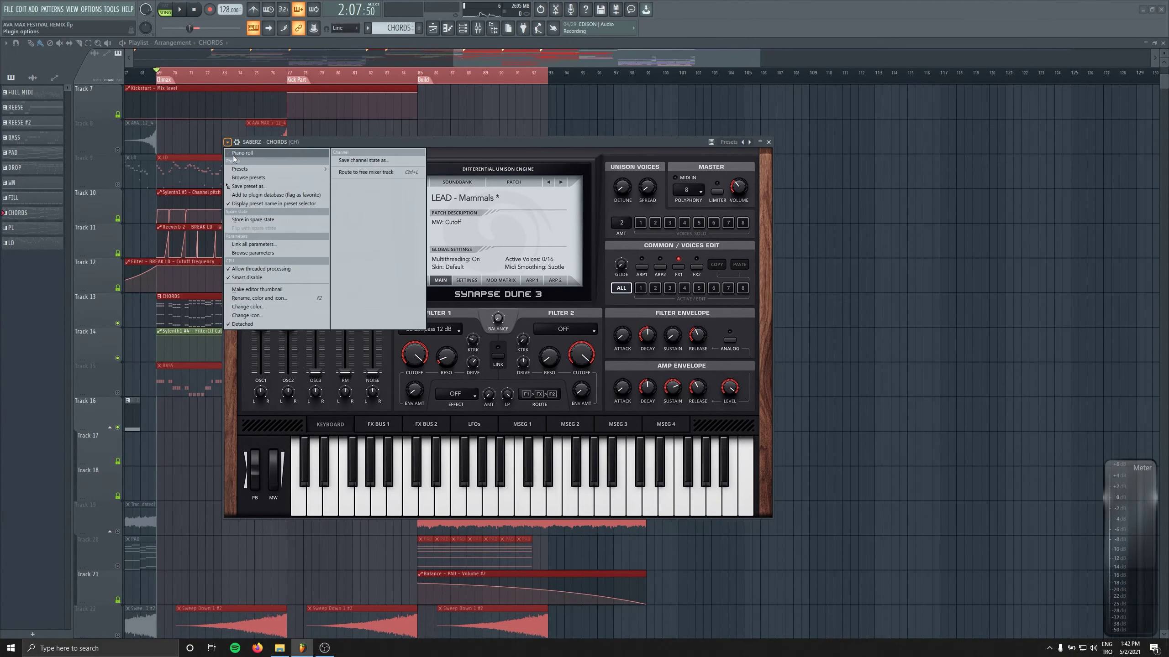
pyautogui.click(260, 253)
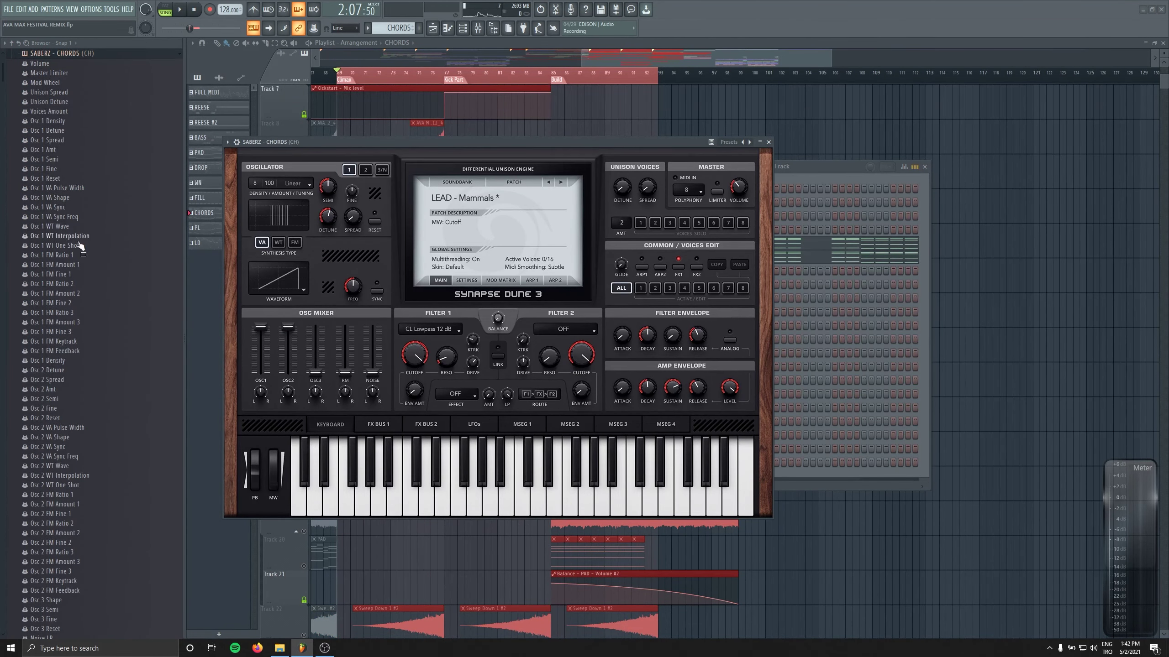
pyautogui.scroll(-4, 79, 245)
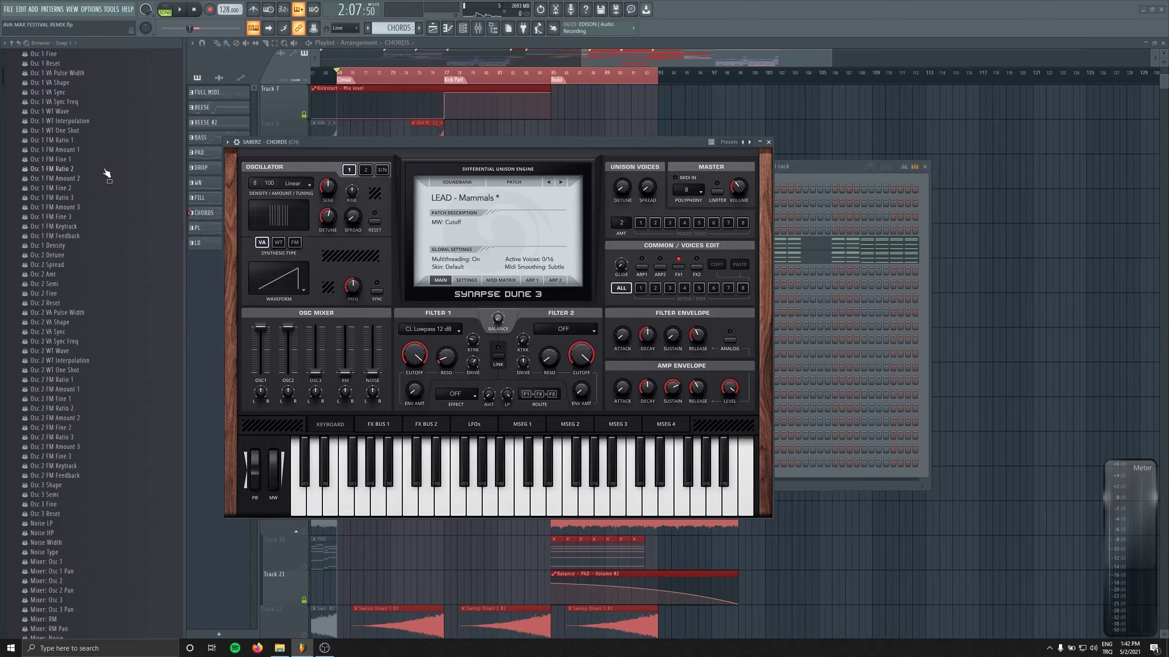
pyautogui.scroll(-6, 107, 174)
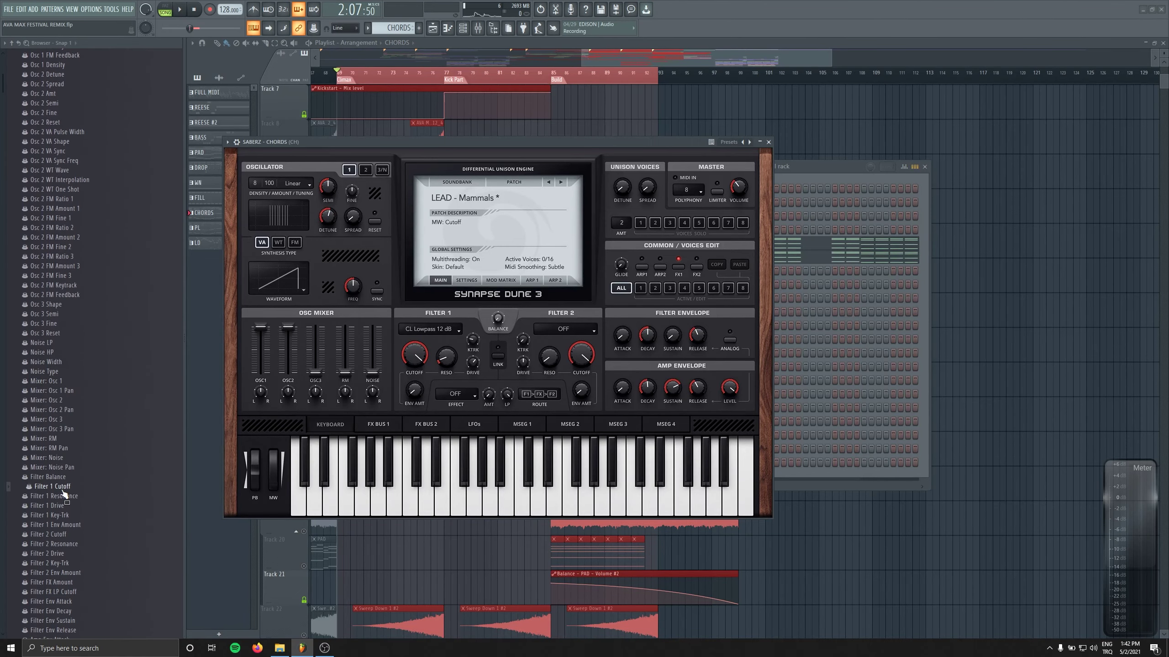
pyautogui.rightClick(65, 491)
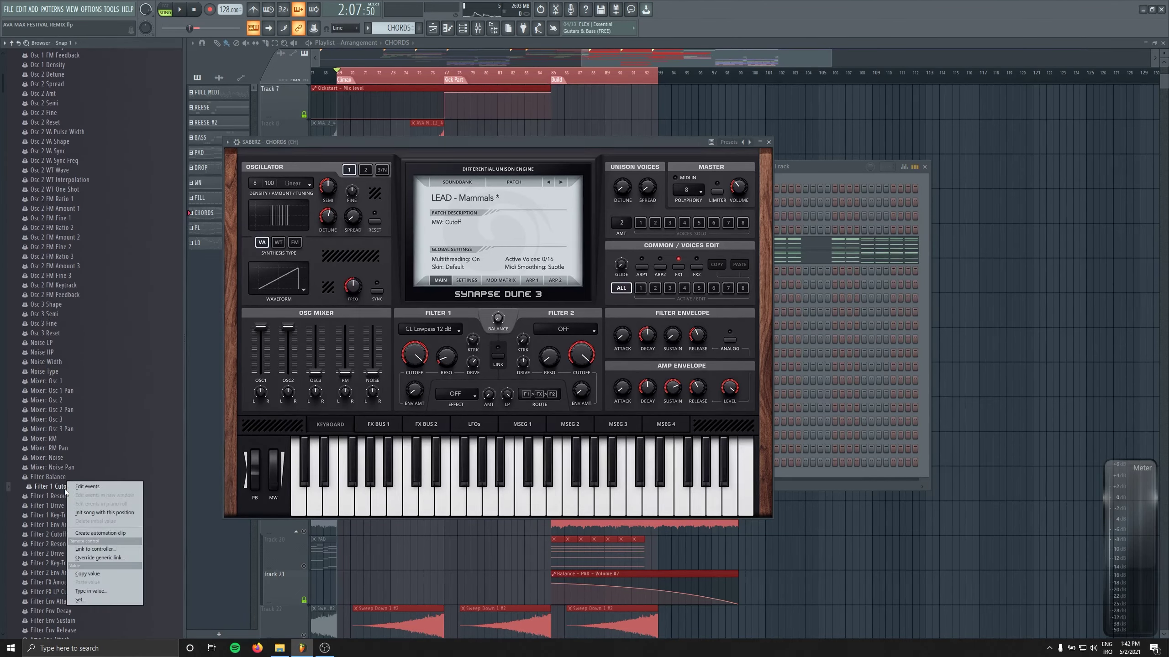
pyautogui.click(114, 549)
pyautogui.click(592, 300)
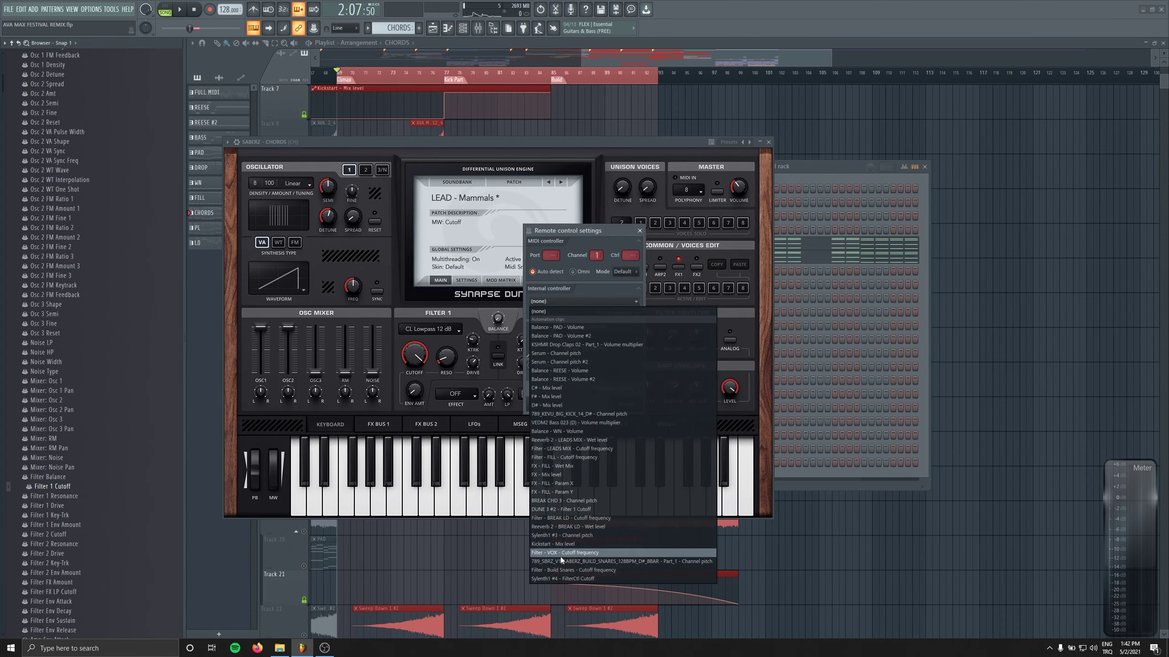
pyautogui.click(561, 580)
pyautogui.click(619, 416)
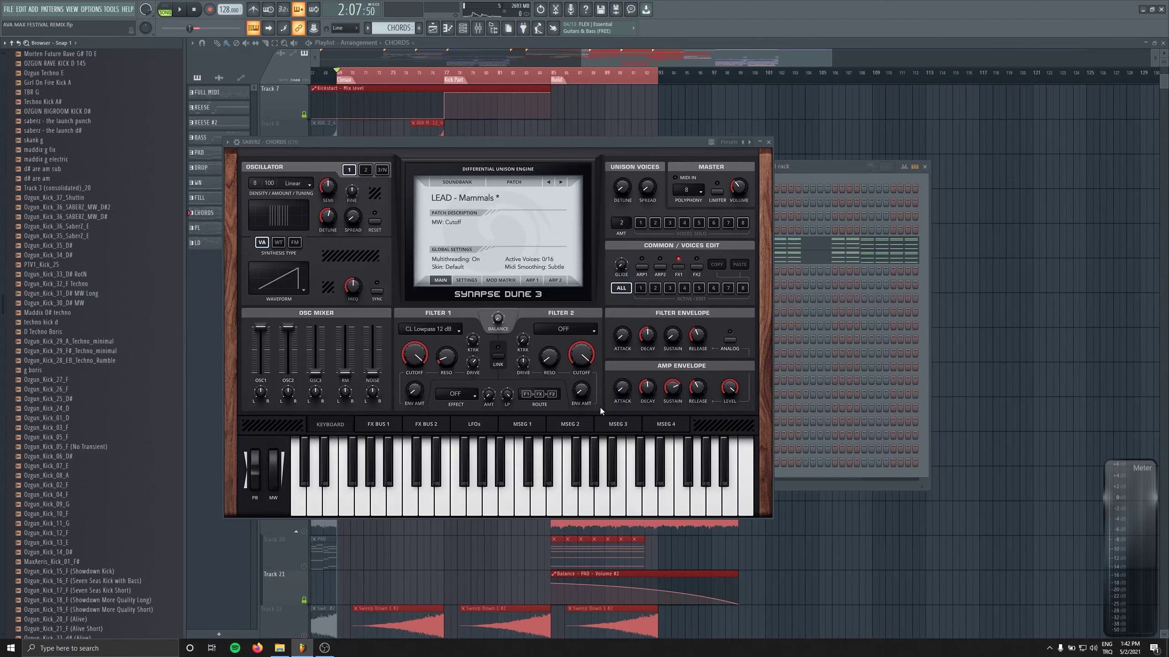
pyautogui.click(769, 142)
pyautogui.press('Escape')
# Shape the cutoff automation to fall from its high level at bar 84 to a low point at the Build marker, bar 85.
pyautogui.click(539, 339)
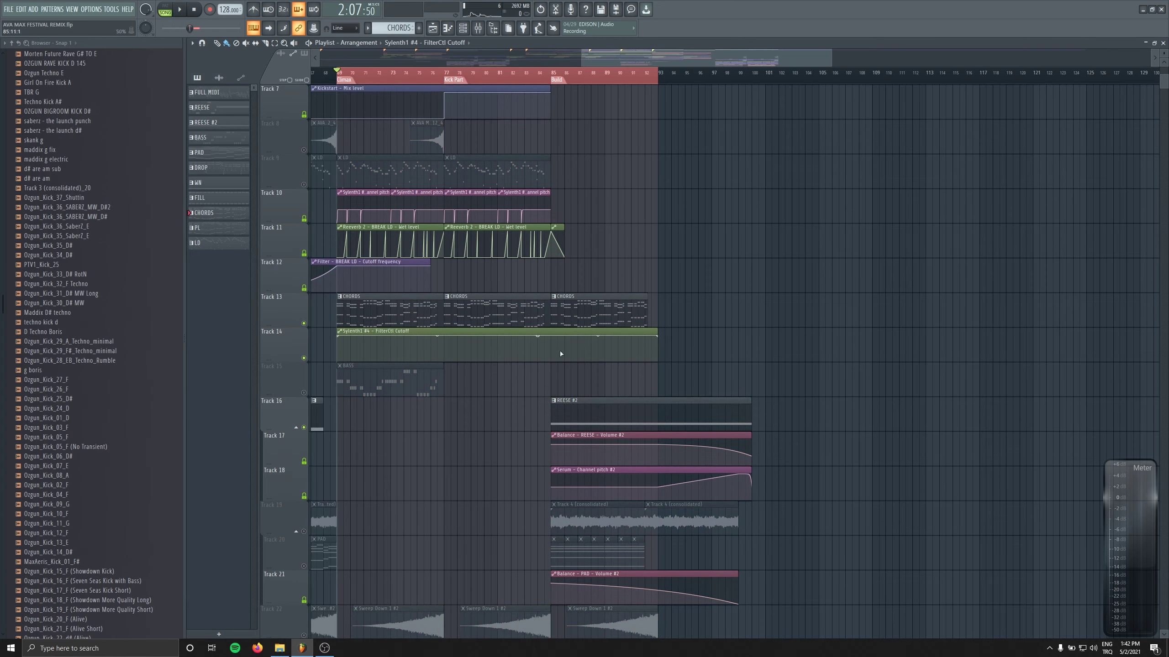
pyautogui.scroll(3, 515, 270)
pyautogui.press('space')
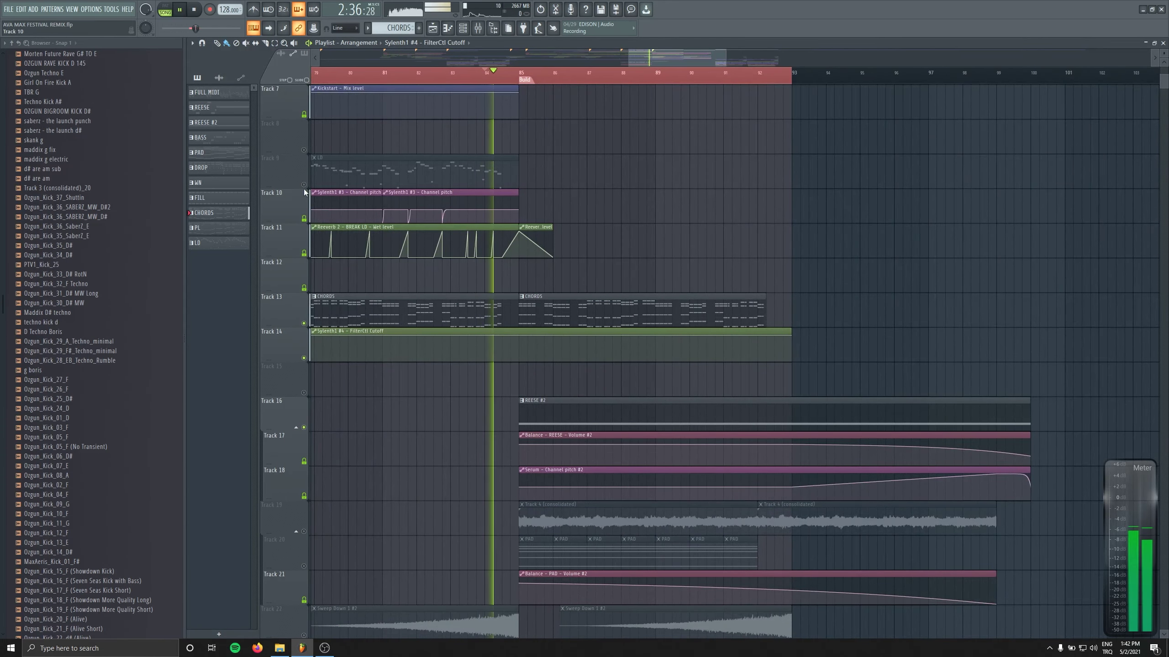
pyautogui.click(451, 72)
pyautogui.scroll(2, 529, 345)
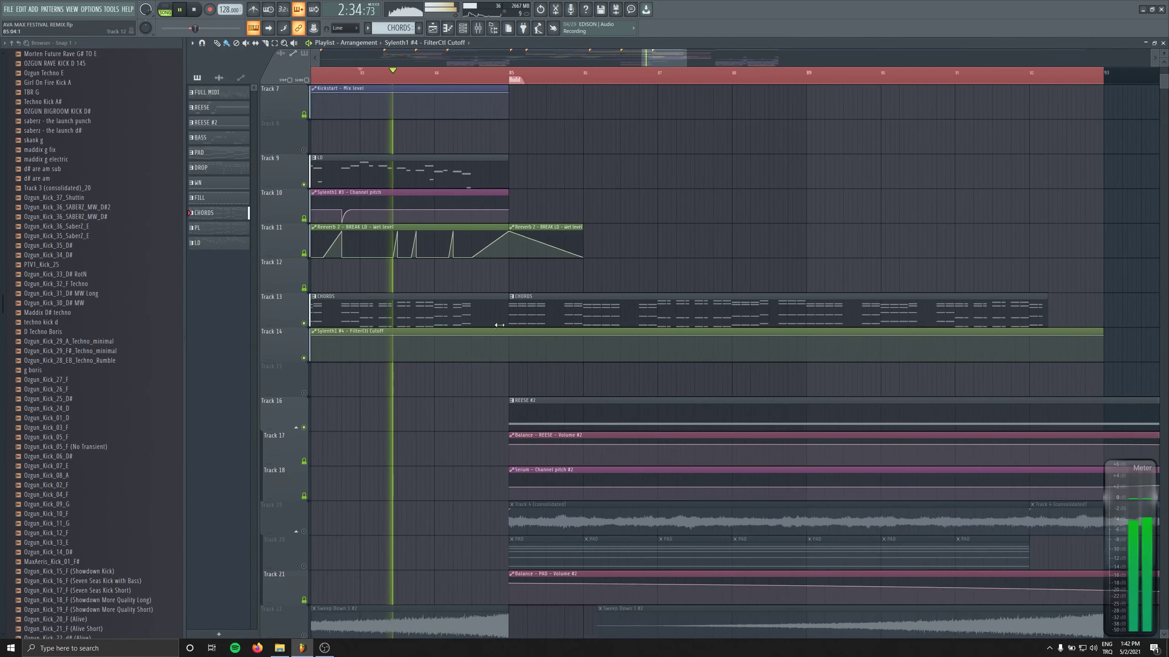
pyautogui.moveTo(514, 338); pyautogui.dragTo(511, 354)
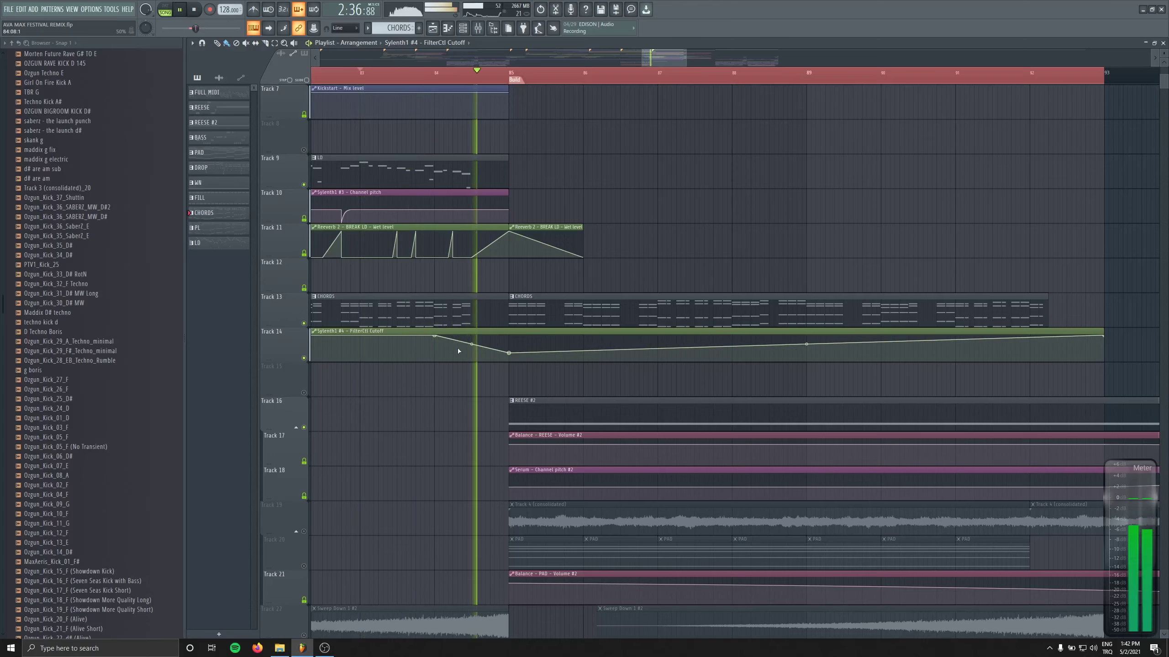
# Solo the chords, lower the bar 85 cutoff point to the minimum and bend the drop from bar 84 into a steep curve.
pyautogui.click(304, 358)
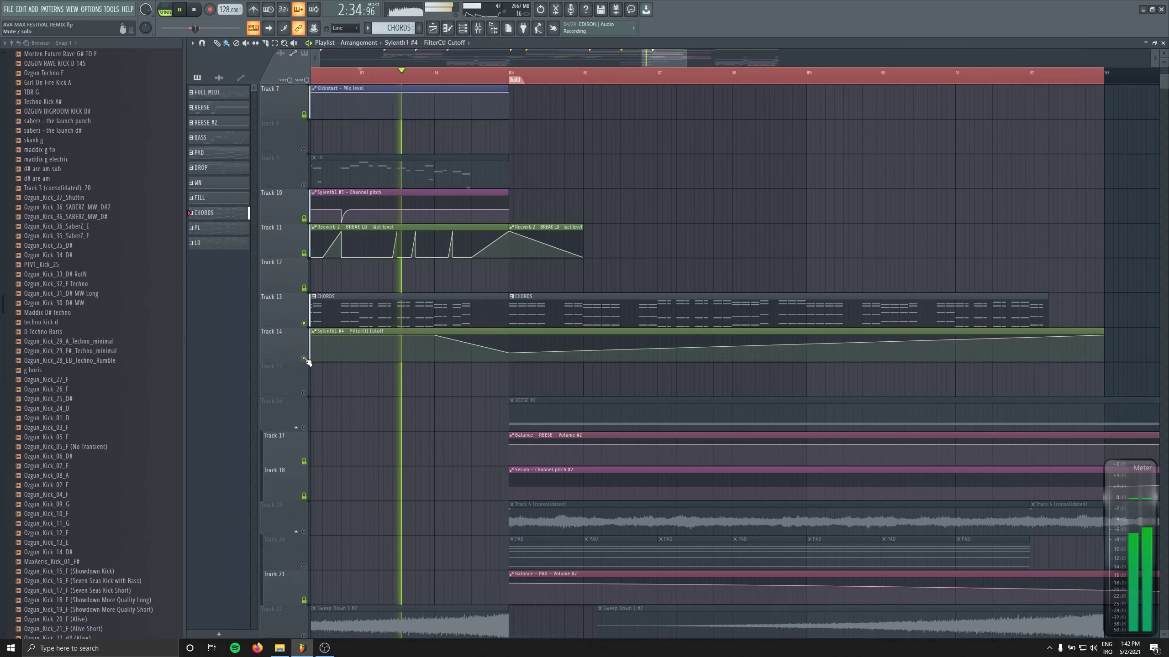
pyautogui.press('space')
pyautogui.moveTo(471, 344); pyautogui.dragTo(514, 362)
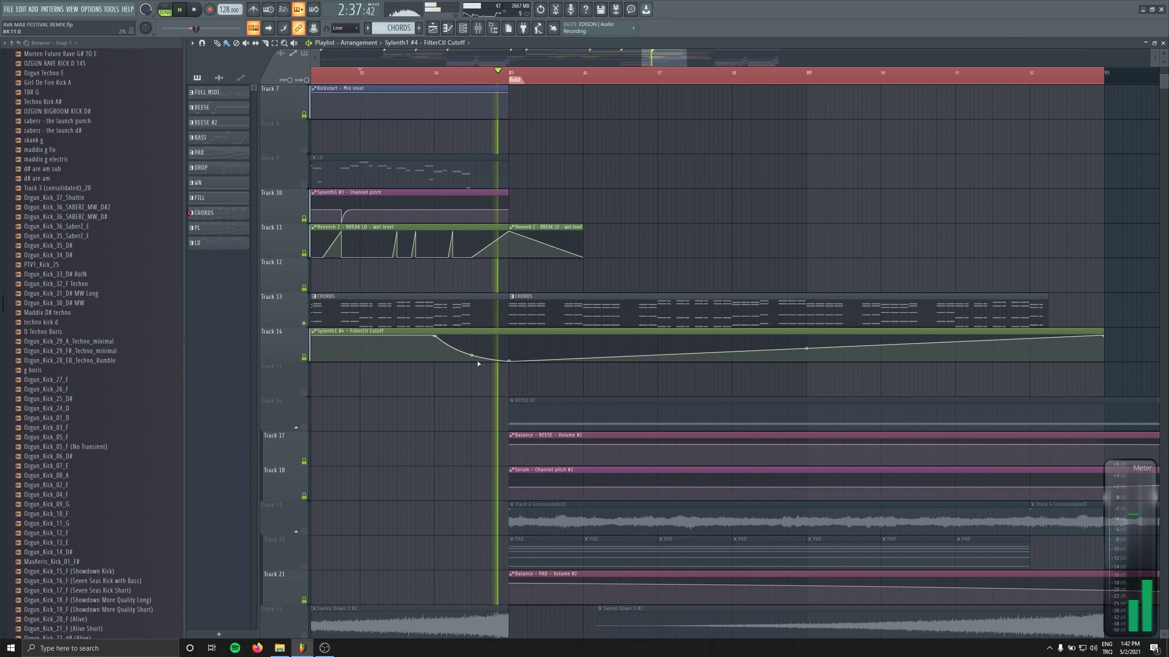
pyautogui.press('space')
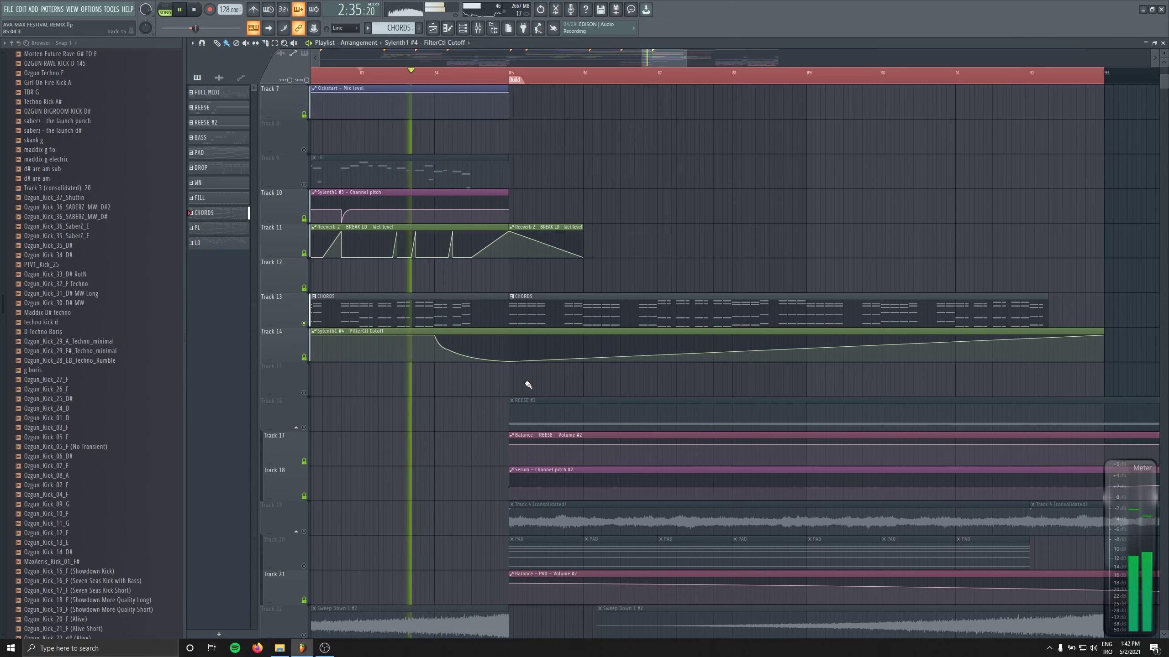
pyautogui.press('space')
pyautogui.press('space')
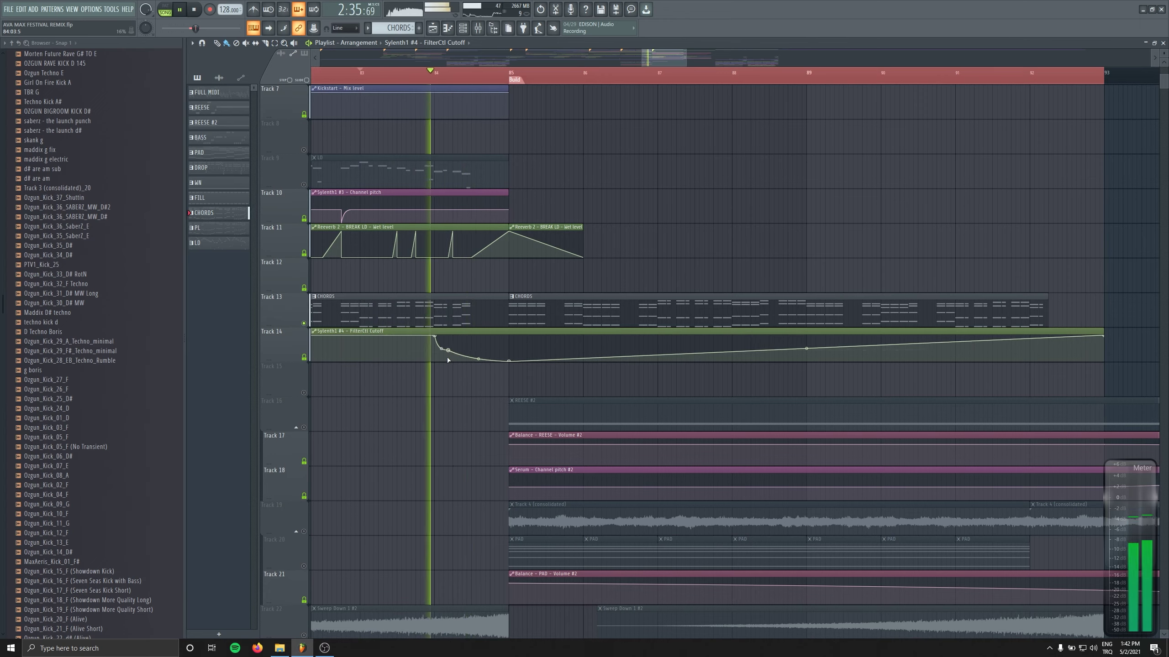
pyautogui.press('space')
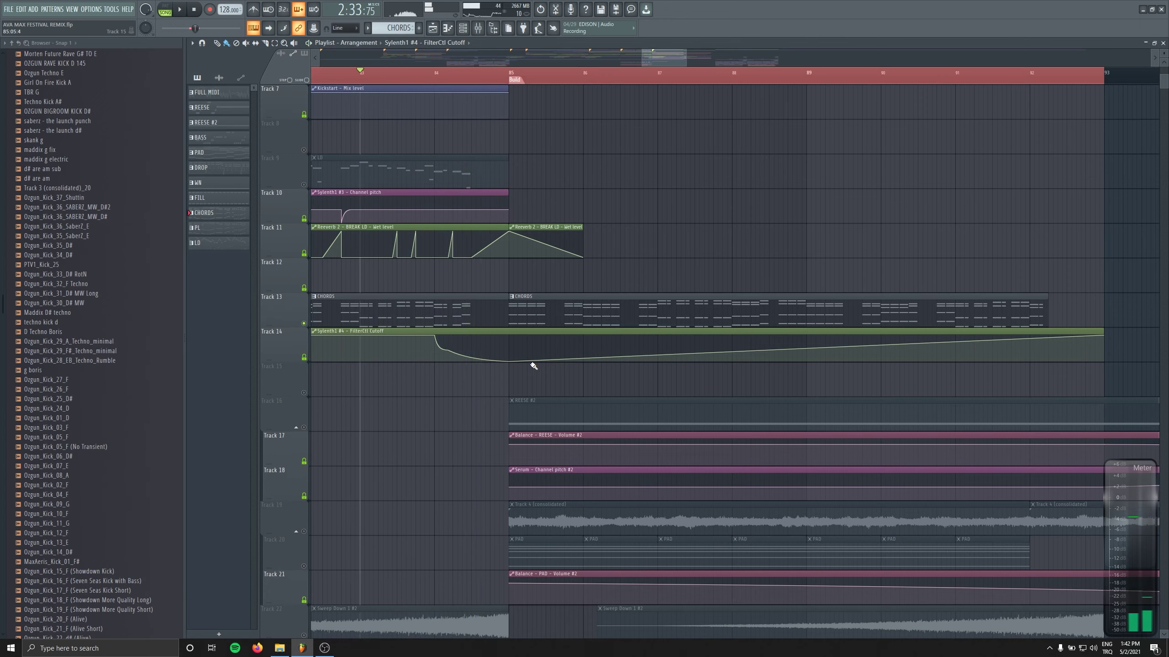
# Play from the Build marker and lower the cutoff automation's end point at bar 93 to the same minimum level as bar 85.
pyautogui.click(512, 74)
pyautogui.press('space')
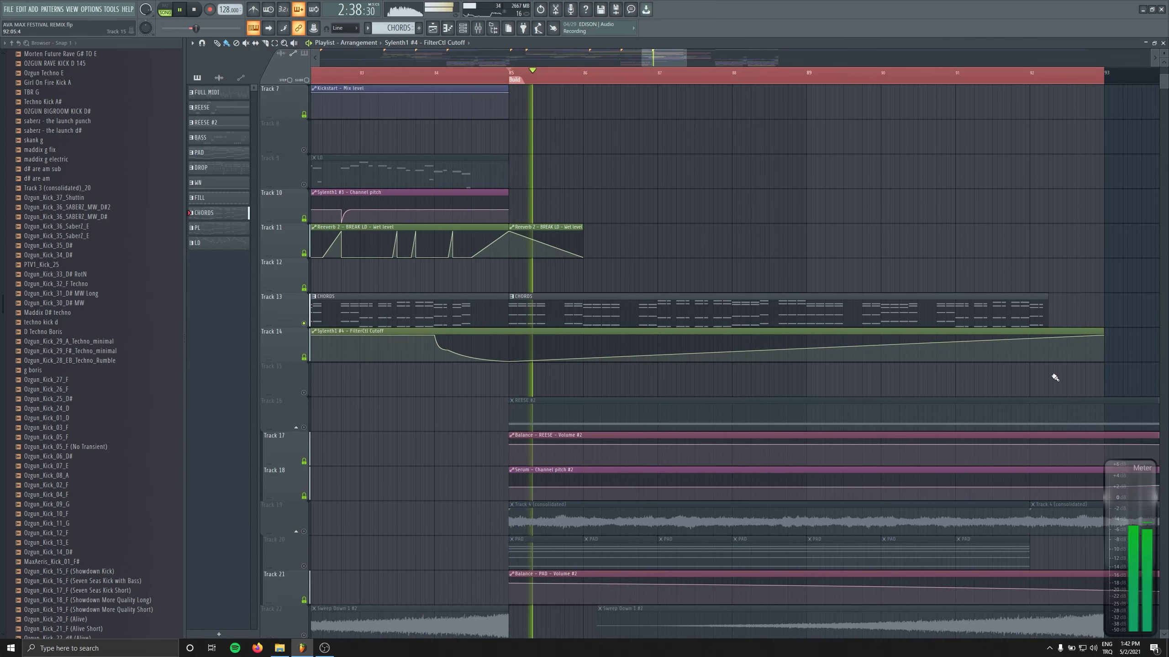
pyautogui.moveTo(1096, 342); pyautogui.dragTo(1100, 362)
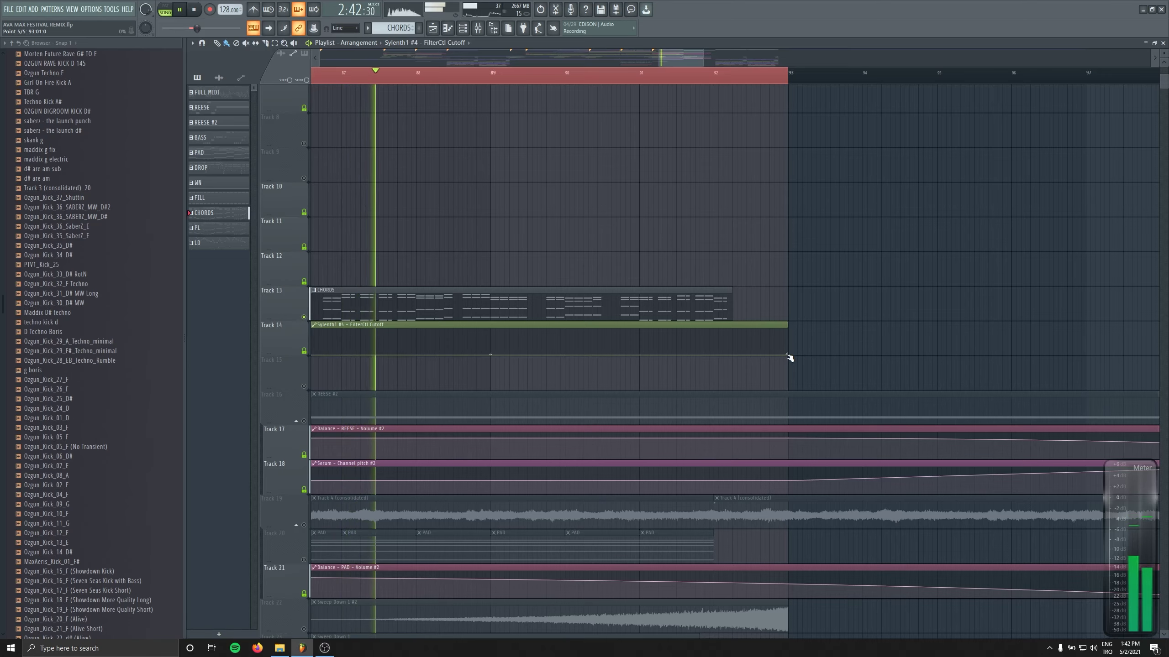
pyautogui.scroll(-2, 729, 366)
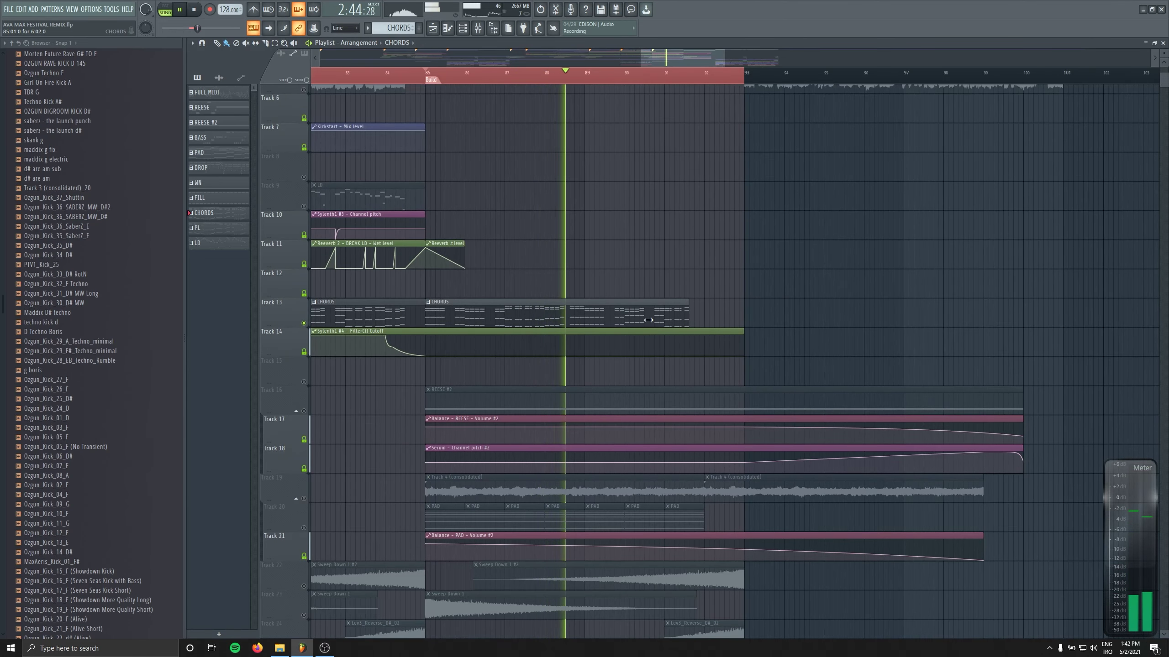
# Try shortening the build's CHORDS clip to bar 89 and repeating the pattern from bar 89 to 93.
pyautogui.moveTo(713, 312)
pyautogui.mouseDown()
pyautogui.moveTo(579, 312)
pyautogui.moveTo(617, 310)
pyautogui.mouseUp()
pyautogui.press('space')
pyautogui.press('space')
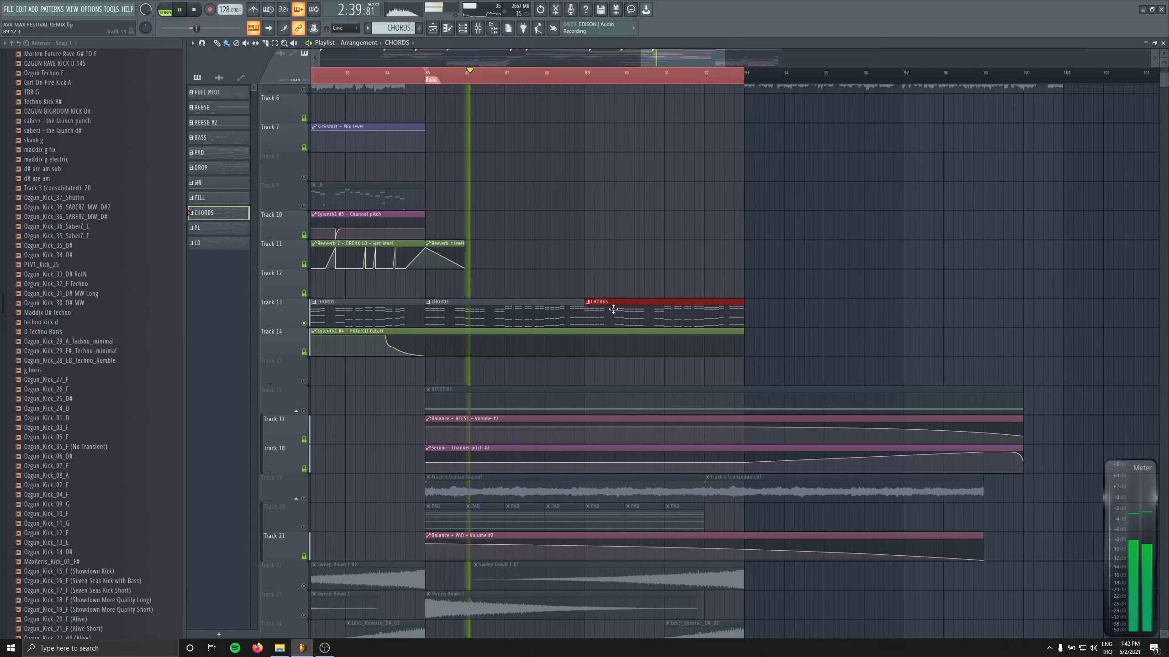
# Trim the start of the REESE #2 clip on Track 16 to bar 93.
pyautogui.moveTo(426, 404); pyautogui.dragTo(739, 400)
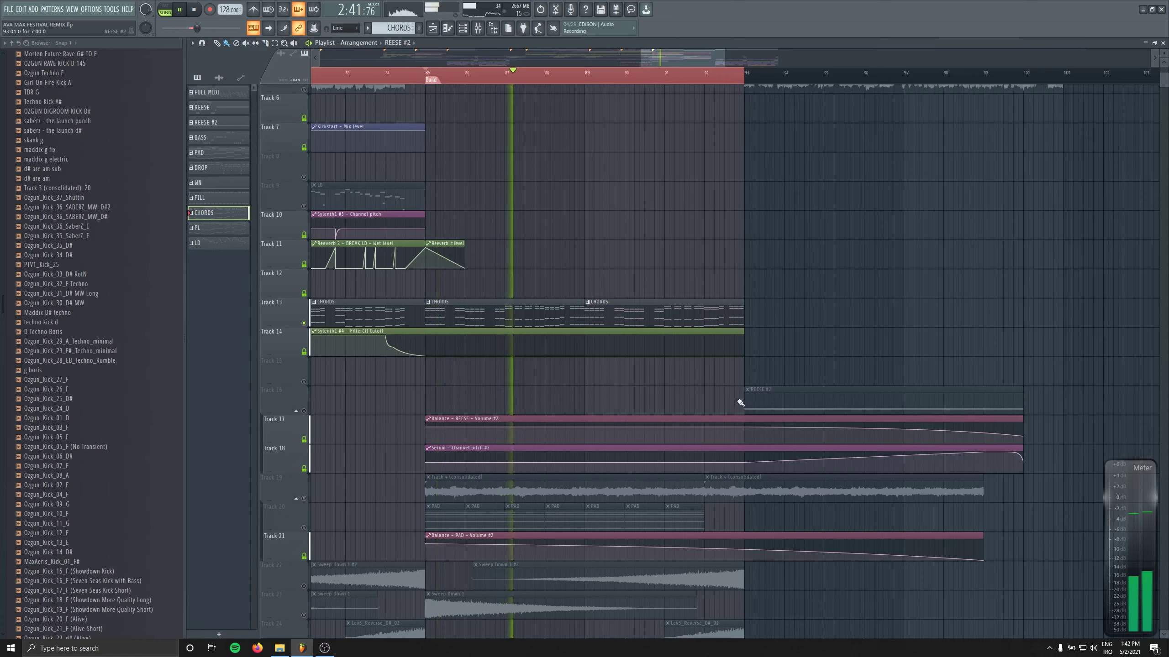
# Delete the second CHORDS clip at bar 89 and extend the first one to bar 93.
pyautogui.rightClick(595, 314)
pyautogui.moveTo(585, 312); pyautogui.dragTo(744, 313)
# Stop playback and remove the repeated PAD clips after the first one at the Build marker.
pyautogui.scroll(-3, 756, 365)
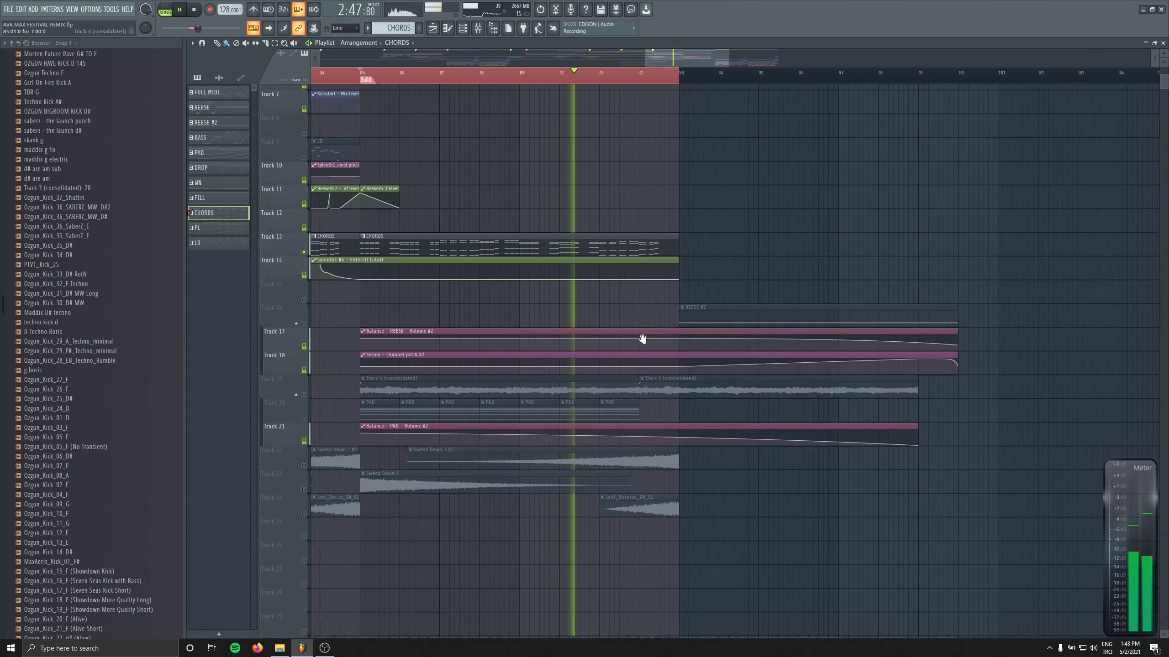
pyautogui.press('space')
pyautogui.scroll(-3, 709, 345)
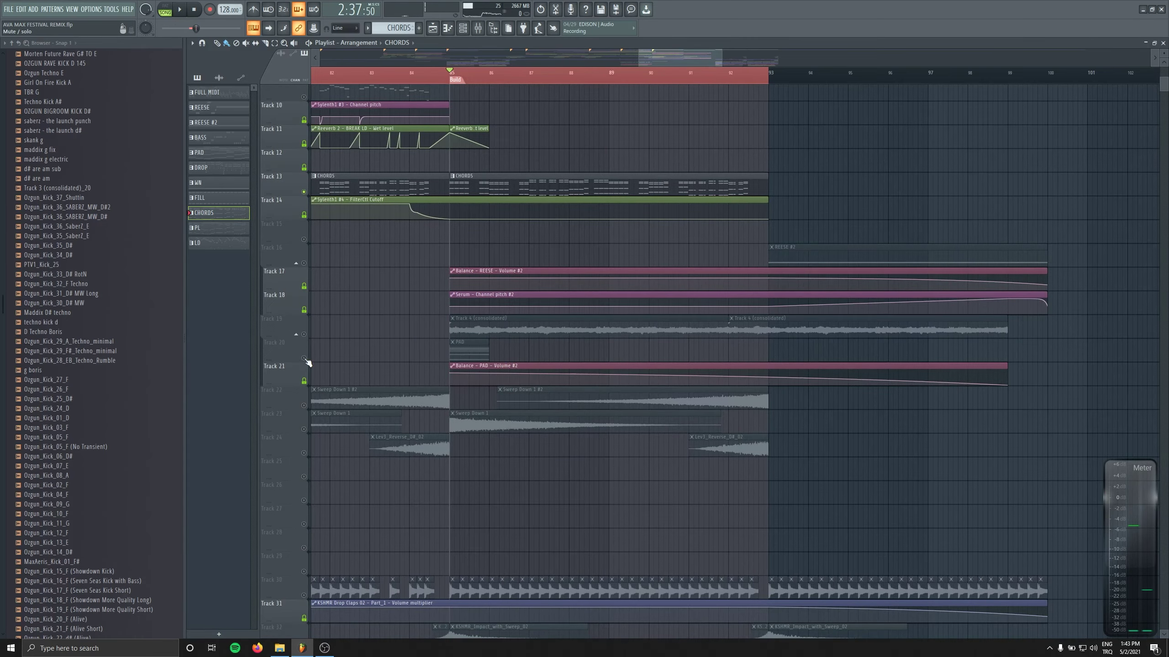
# Extend the BREAK LD cutoff frequency automation on Track 13 to bar 93 and make its curve fall from about bar 84 to 86.
pyautogui.scroll(10, 322, 322)
pyautogui.scroll(-2, 349, 204)
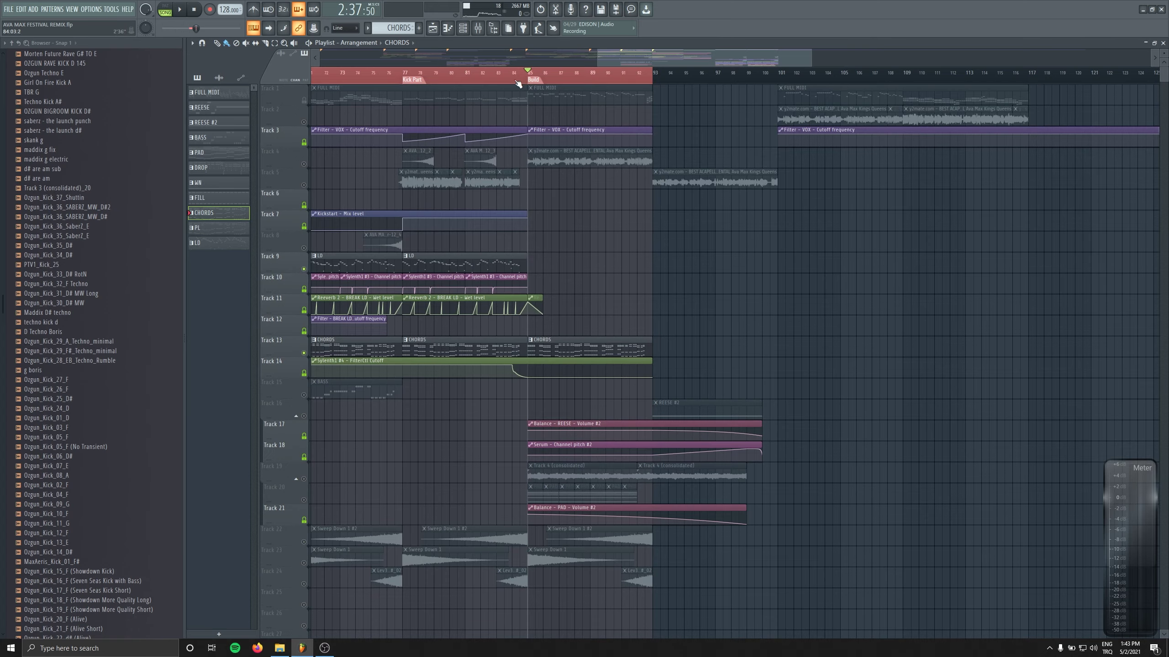
pyautogui.scroll(3, 516, 93)
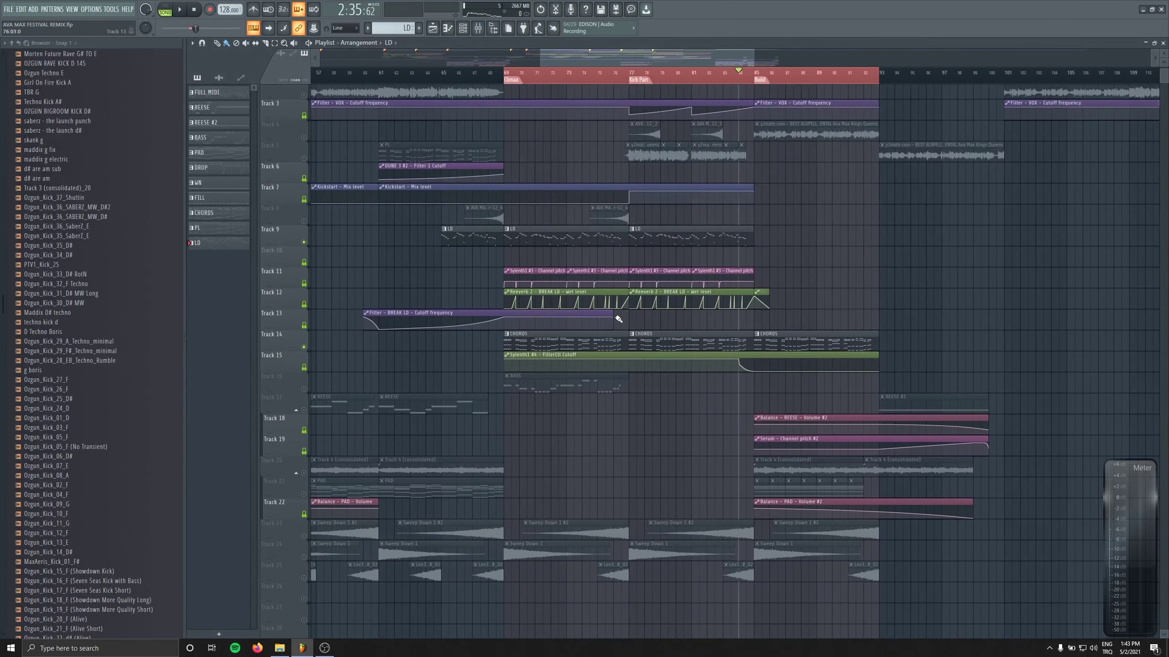
pyautogui.moveTo(618, 318); pyautogui.dragTo(818, 311)
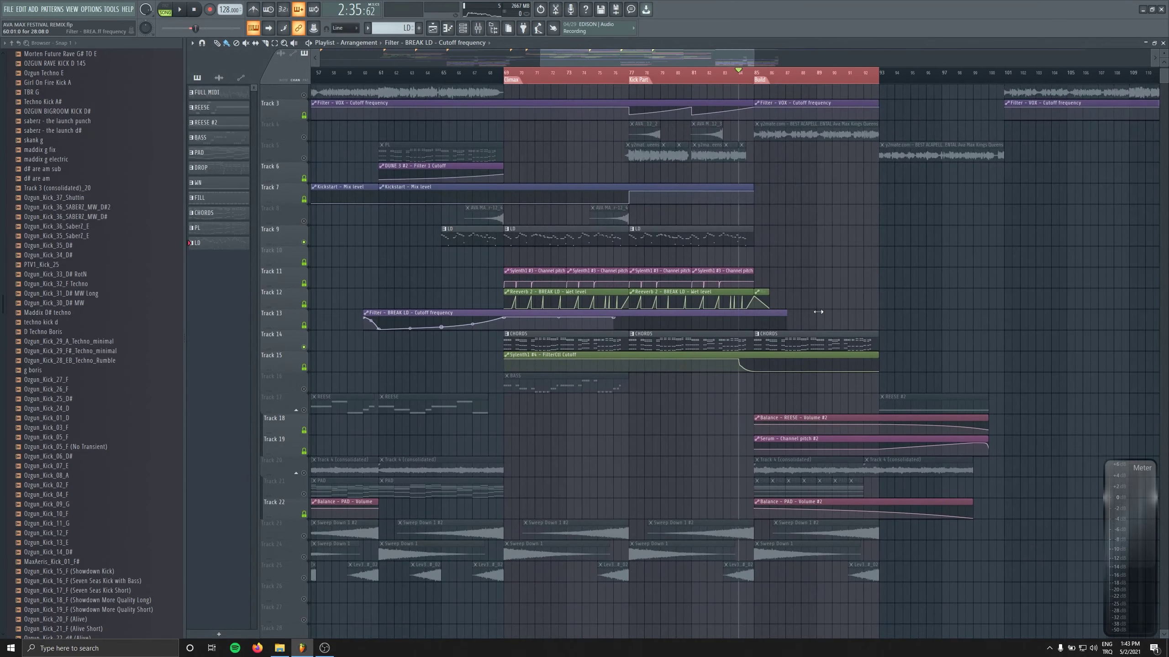
pyautogui.scroll(4, 559, 325)
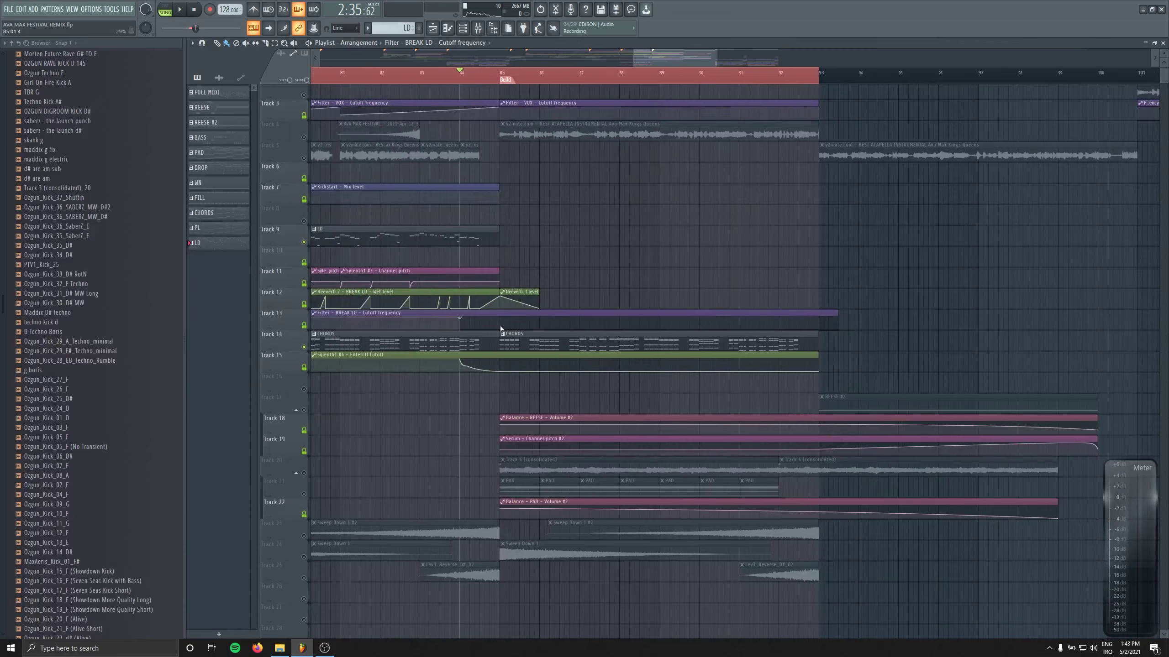
pyautogui.click(542, 329)
# Play the transition into the build to hear the lead's filter sweep, and stop playback.
pyautogui.press('space')
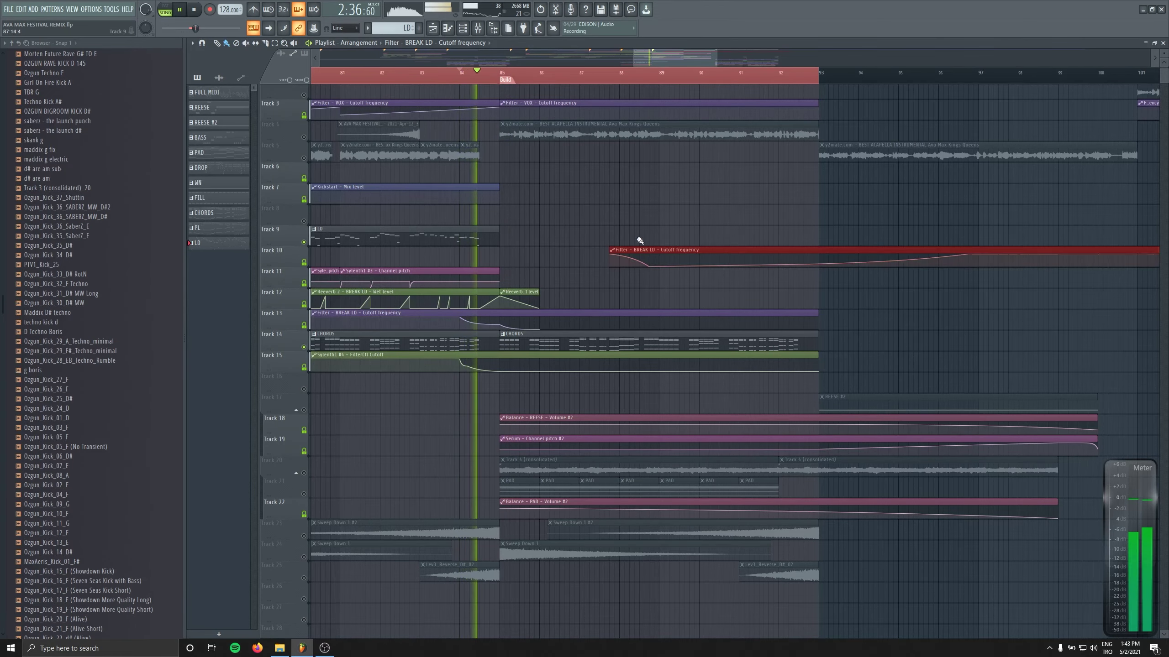
pyautogui.hscroll(-3, 601, 272)
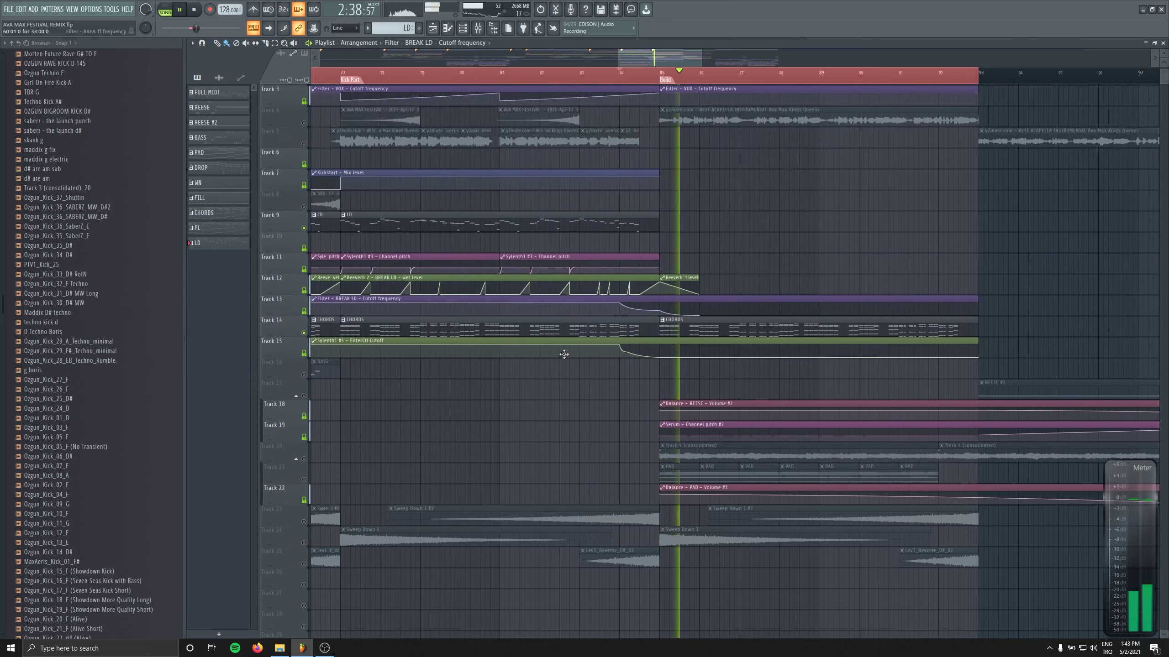
pyautogui.press('space')
# Copy the REESE clip from the break to the Build marker on Track 17, in front of the REESE #2 clip.
pyautogui.scroll(-2, 629, 363)
pyautogui.scroll(2, 403, 316)
pyautogui.scroll(-6, 403, 317)
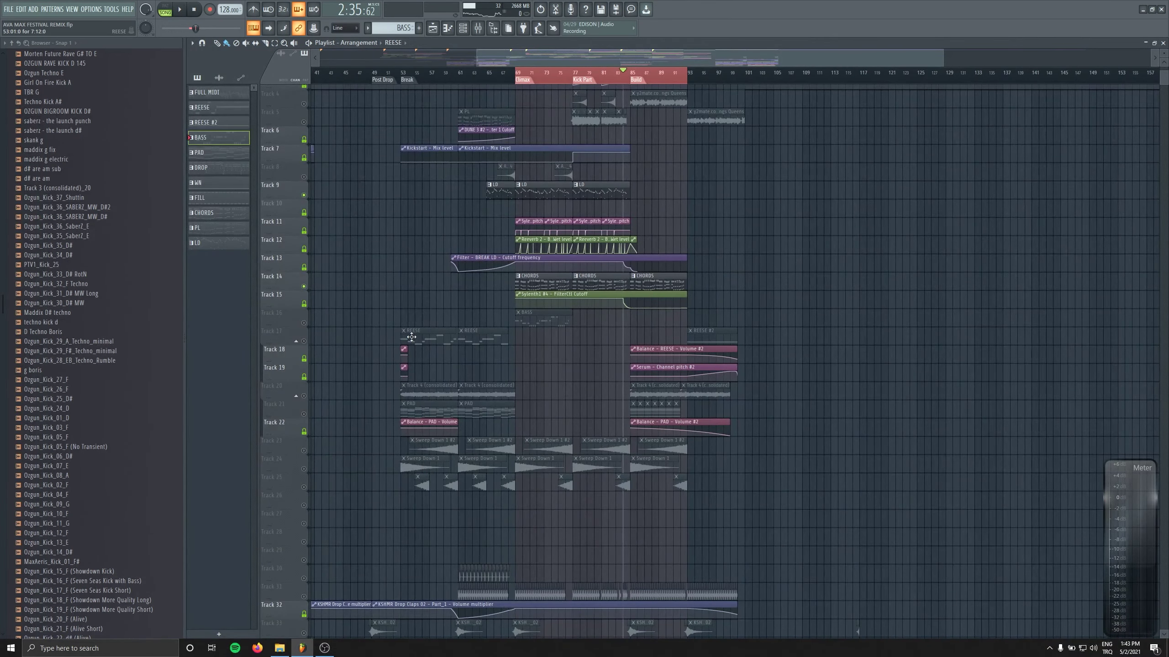
pyautogui.scroll(4, 633, 335)
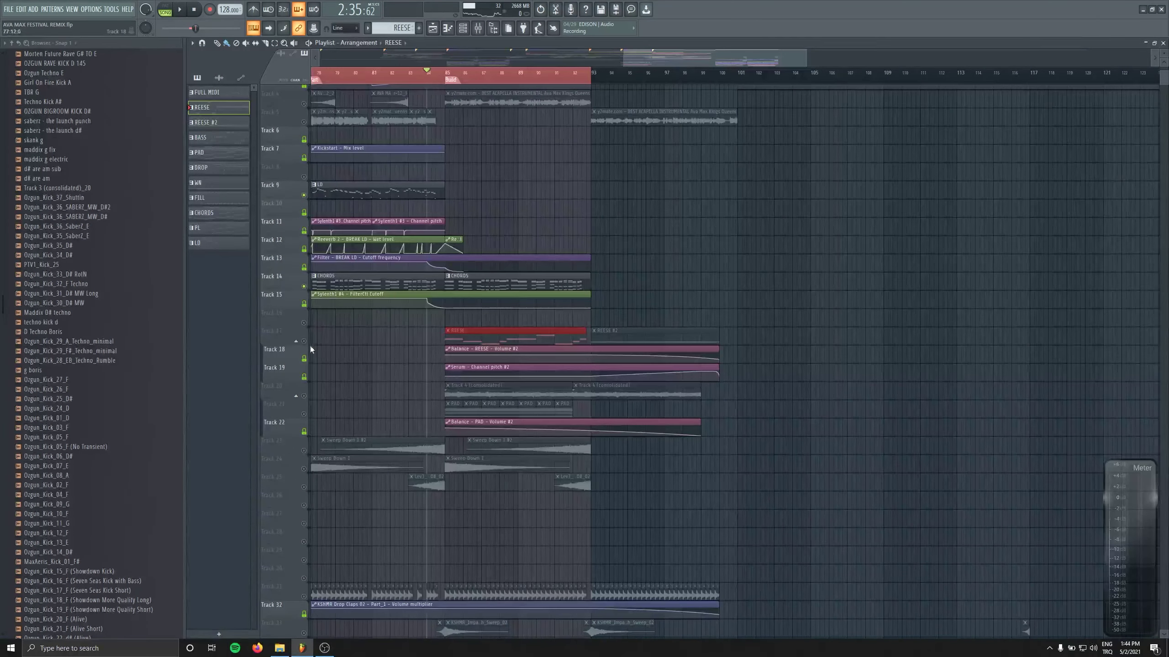
pyautogui.scroll(3, 491, 349)
# Play the build with the REESE on Track 17 and the acapella on Track 4 unmuted.
pyautogui.press('space')
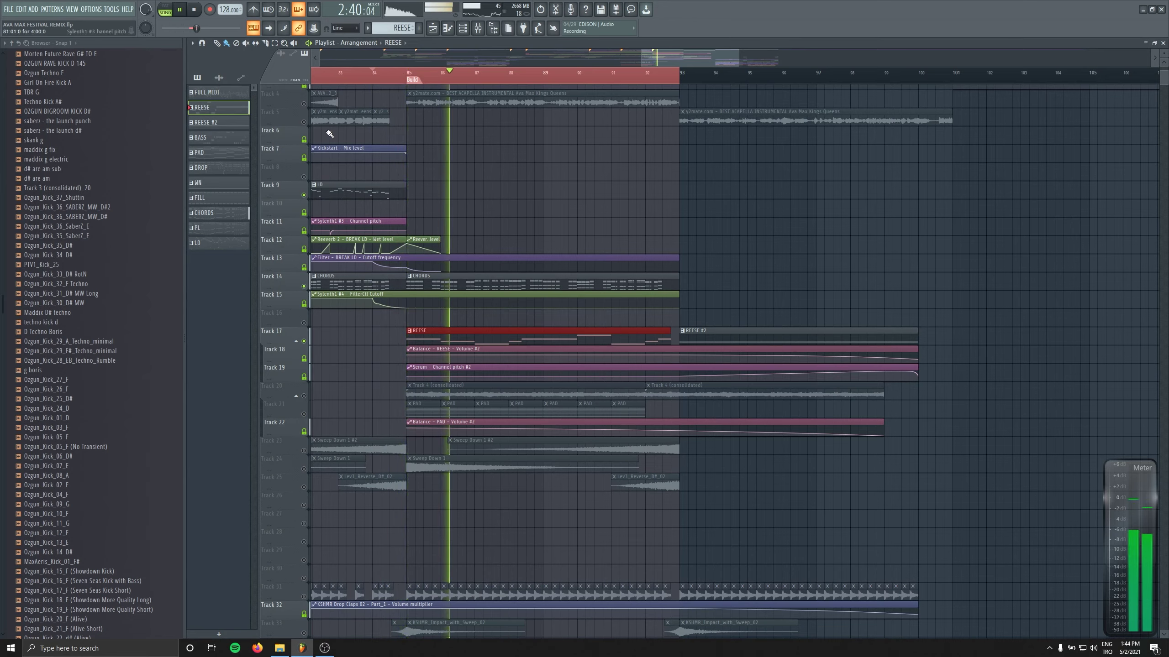
pyautogui.click(834, 202)
pyautogui.rightClick(833, 202)
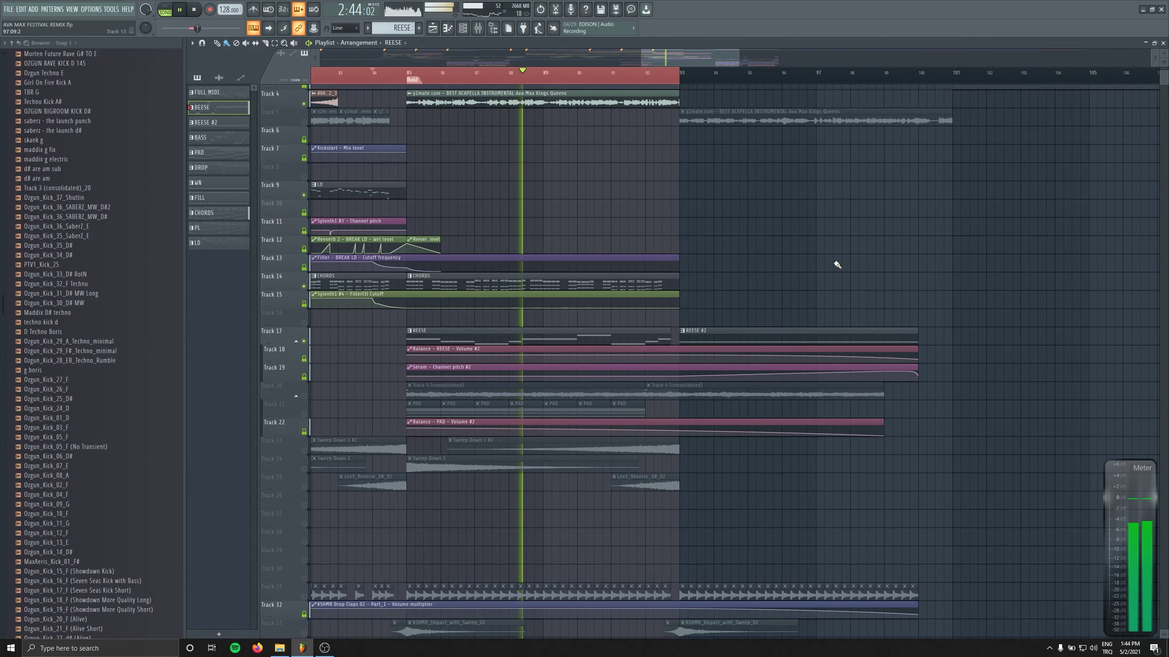
pyautogui.scroll(2, 559, 207)
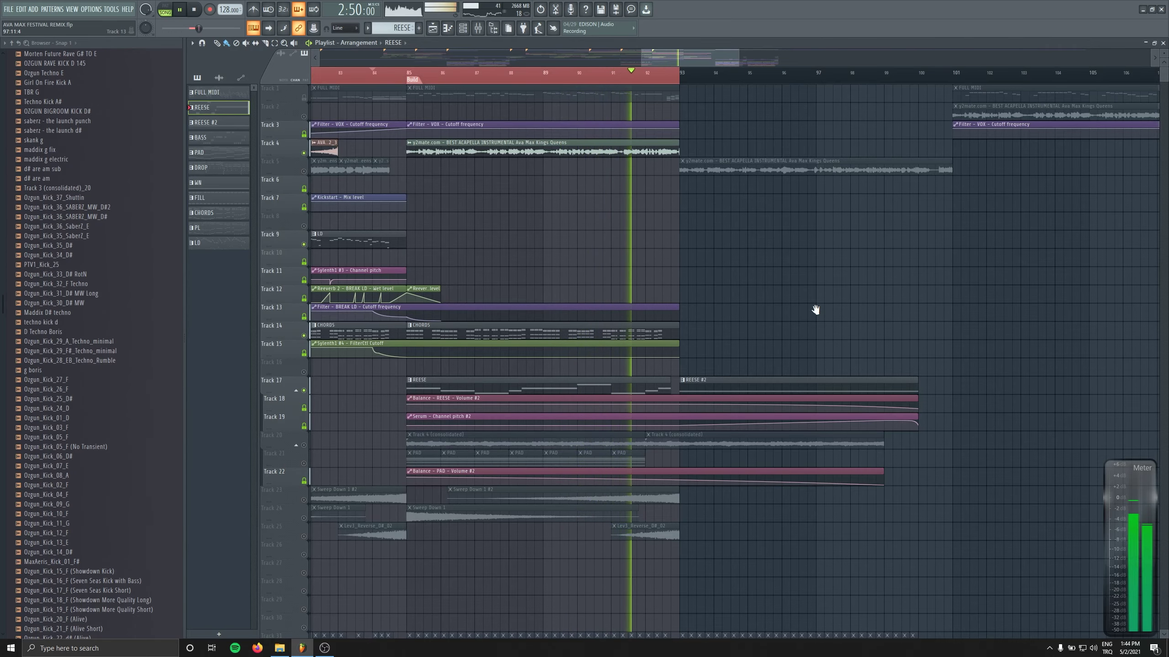
pyautogui.moveTo(816, 308); pyautogui.dragTo(668, 297)
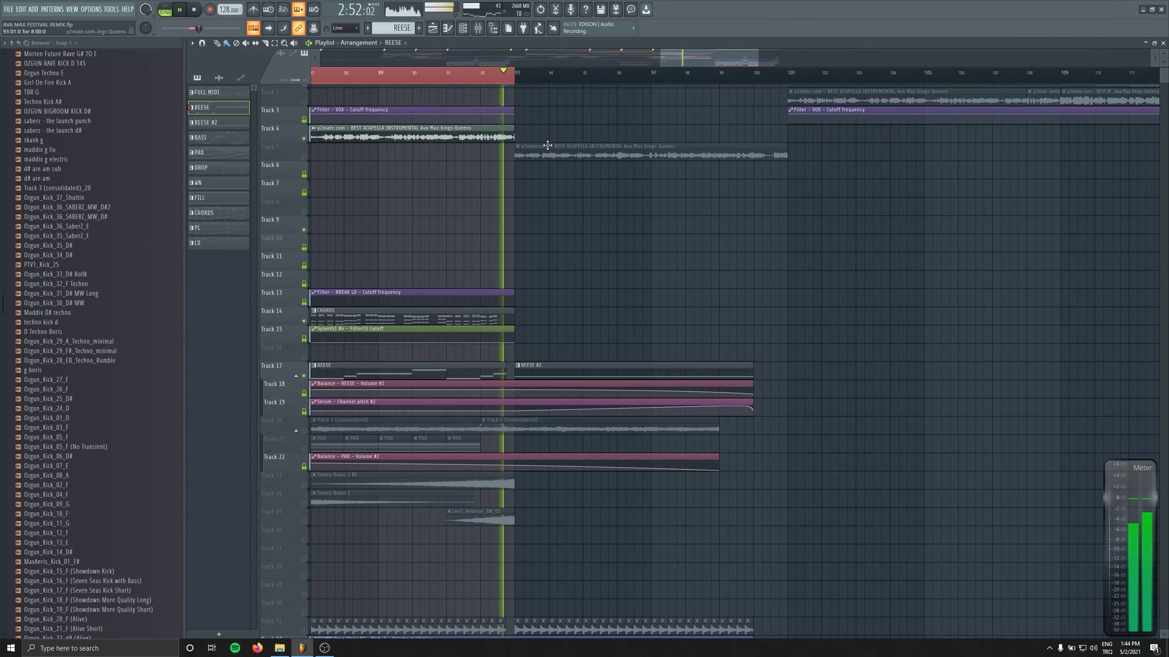
# Clear the playlist time selection, restart playback before the build, and unmute the remaining tracks.
pyautogui.click(514, 77)
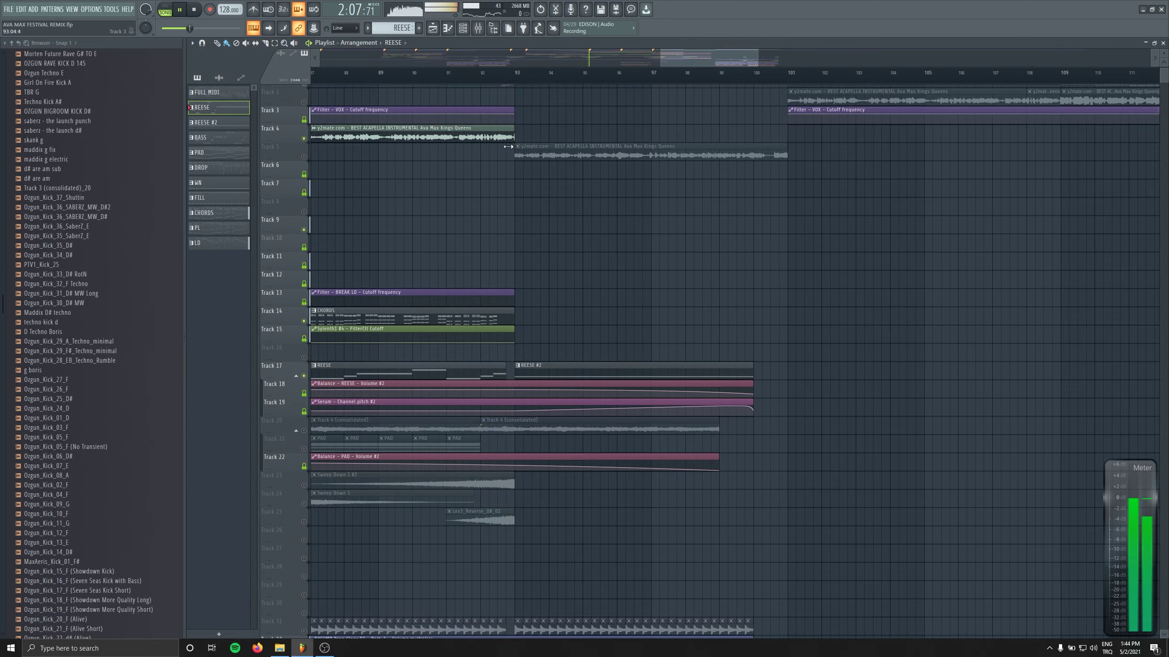
pyautogui.press('space')
pyautogui.press('space')
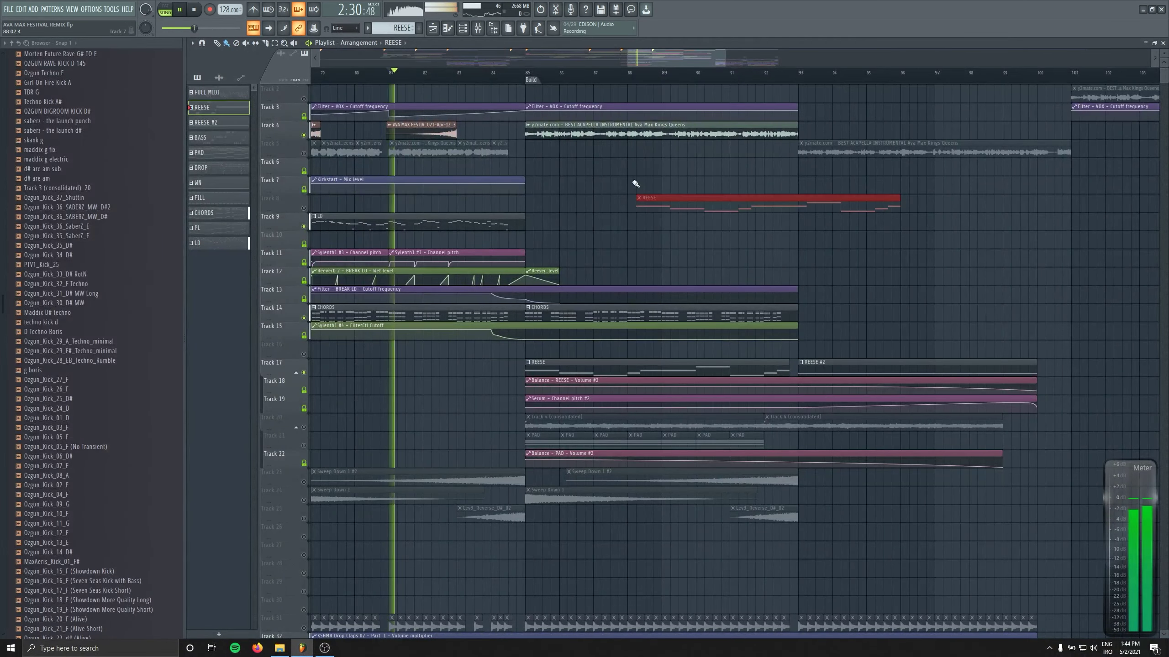
pyautogui.click(304, 482)
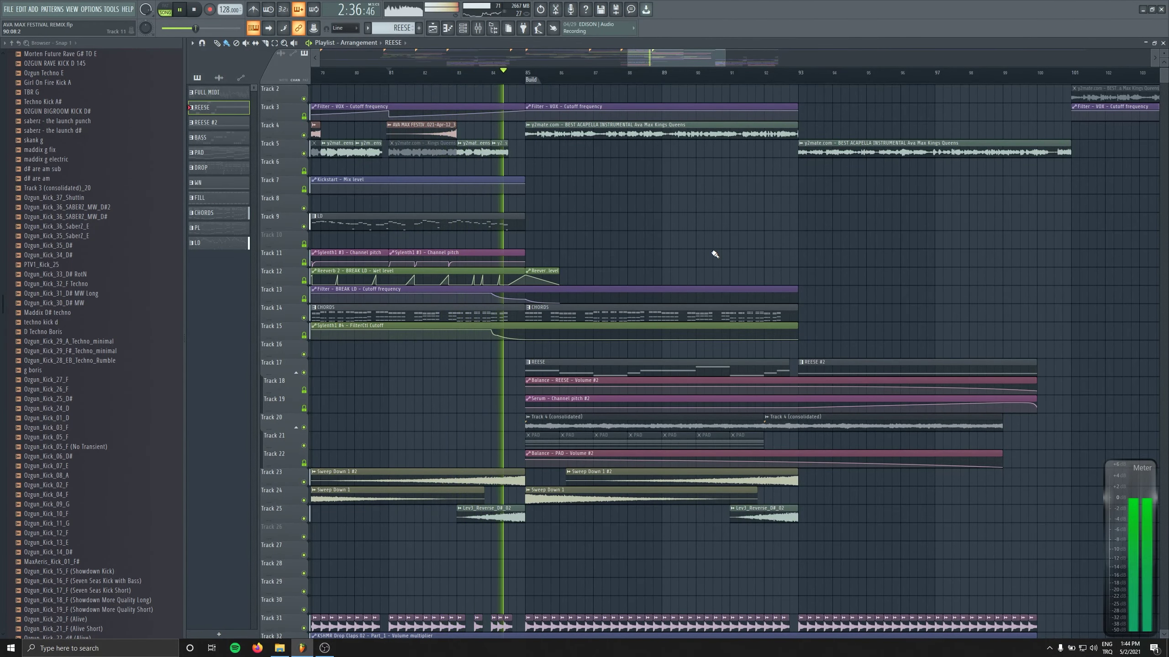
# Listen to the full arrangement through the build up to bar 93, looking over its clips, and stop playback.
pyautogui.hscroll(2, 670, 256)
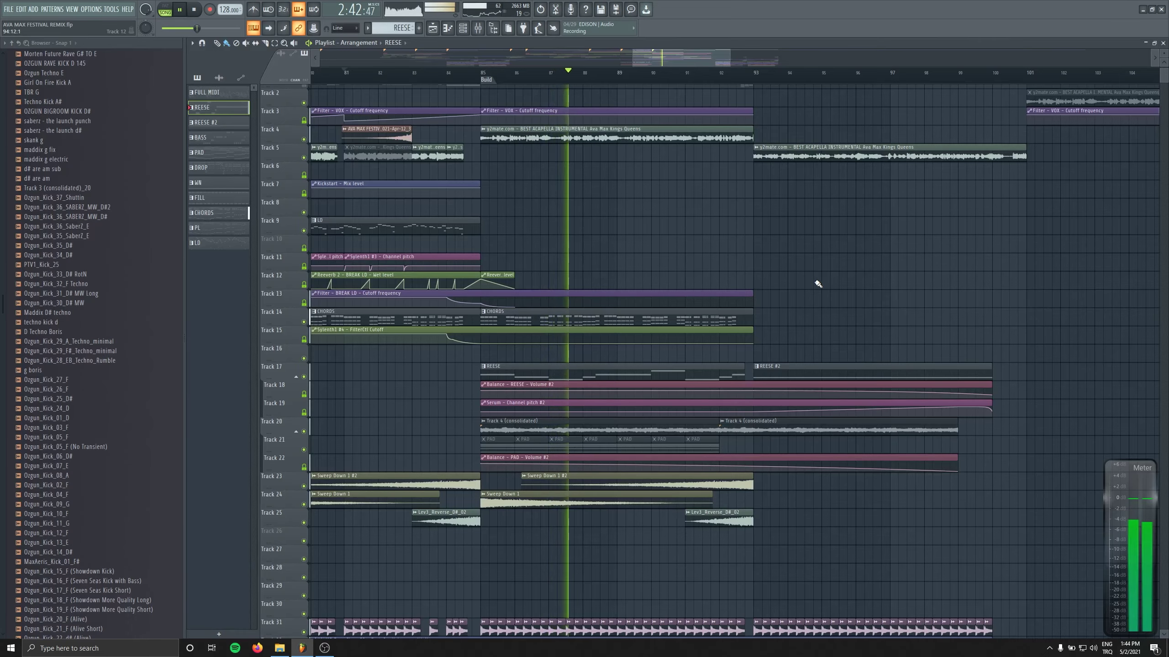
pyautogui.hscroll(1, 721, 248)
pyautogui.scroll(-2, 721, 247)
pyautogui.hscroll(-2, 791, 269)
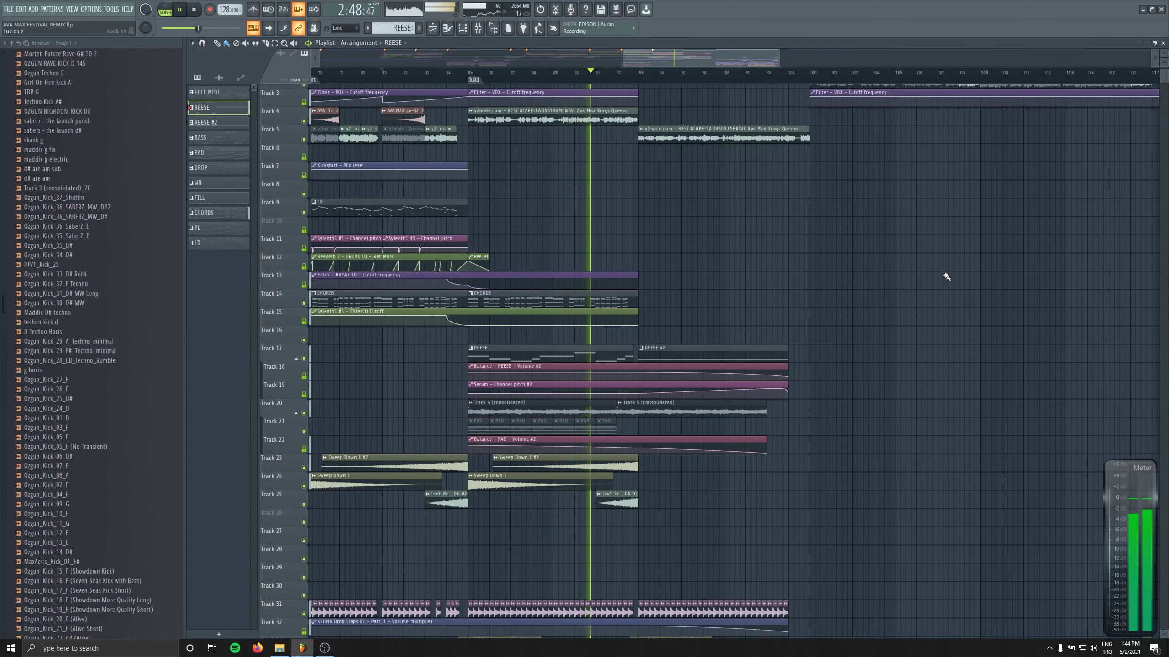
pyautogui.scroll(2, 744, 289)
pyautogui.hscroll(4, 644, 322)
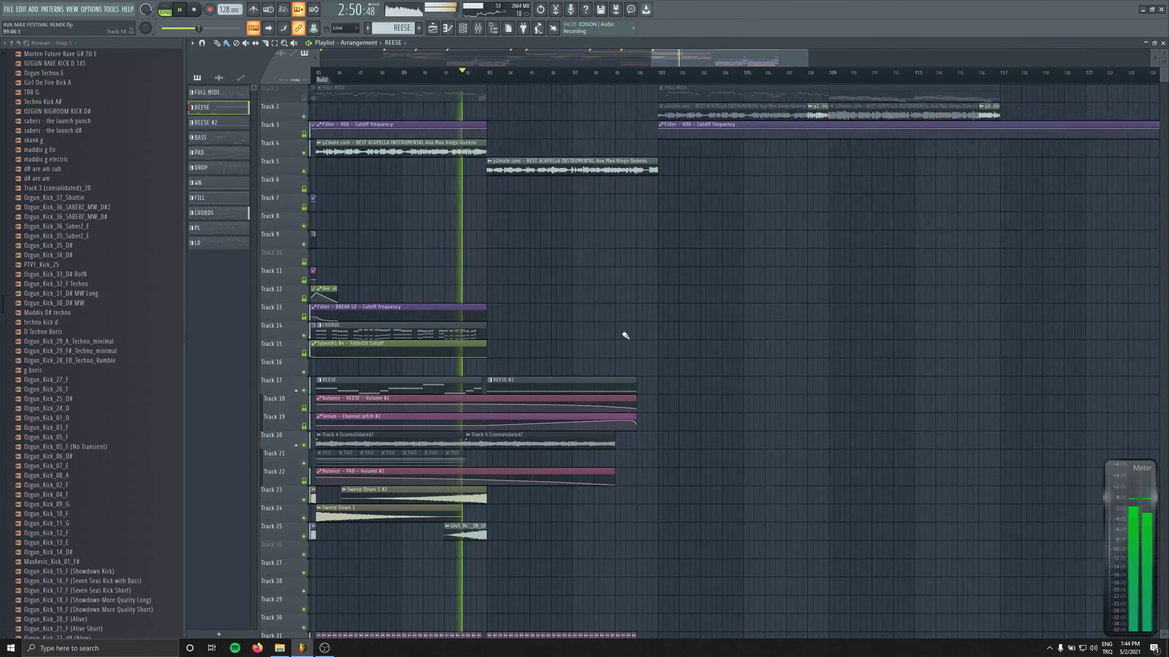
pyautogui.scroll(-4, 678, 409)
pyautogui.scroll(-5, 682, 405)
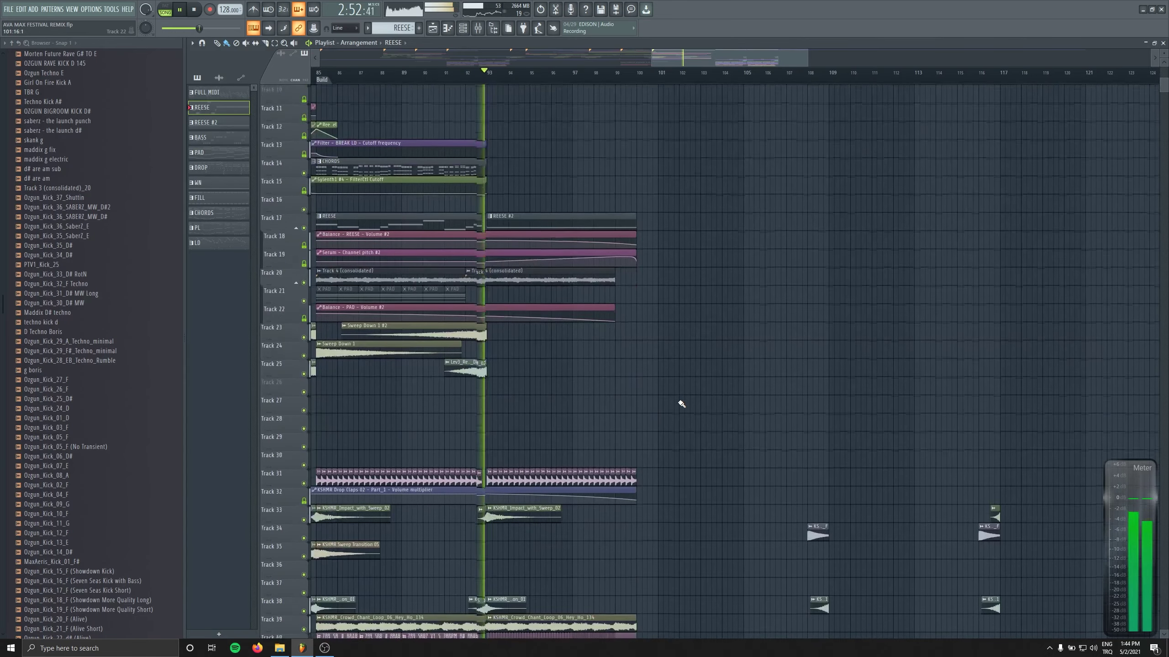
pyautogui.press('space')
# Copy the Track 31 (consolidated) lead audio on Track 54 to bar 93, with a length of four bars.
pyautogui.scroll(-20, 486, 338)
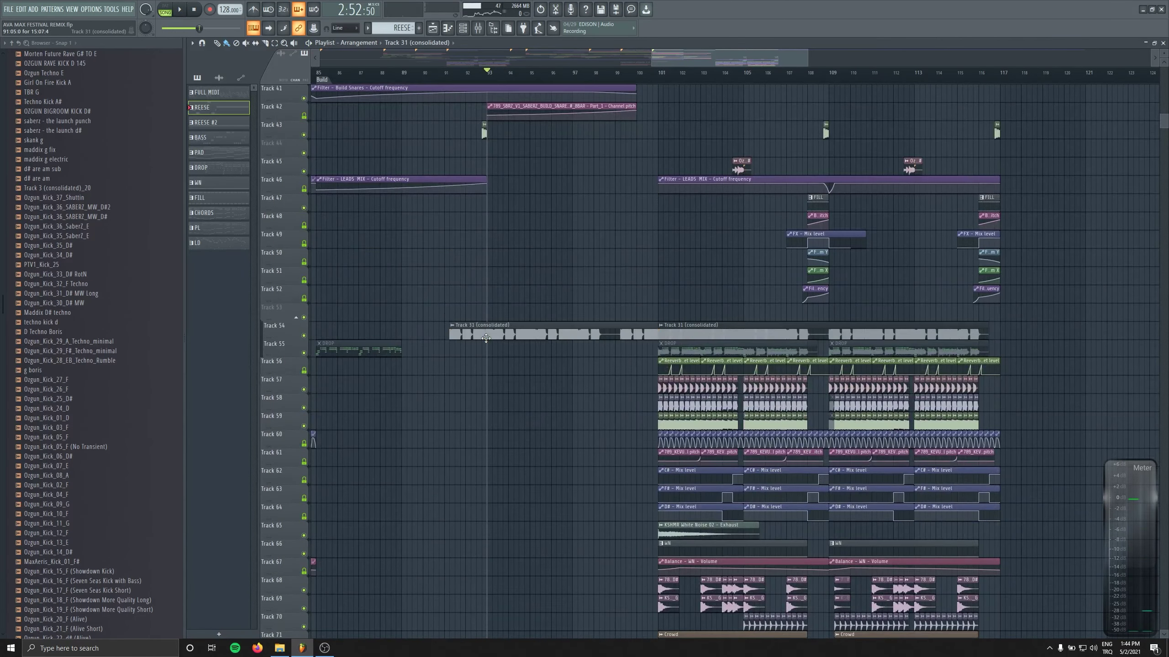
pyautogui.moveTo(526, 318); pyautogui.dragTo(588, 300)
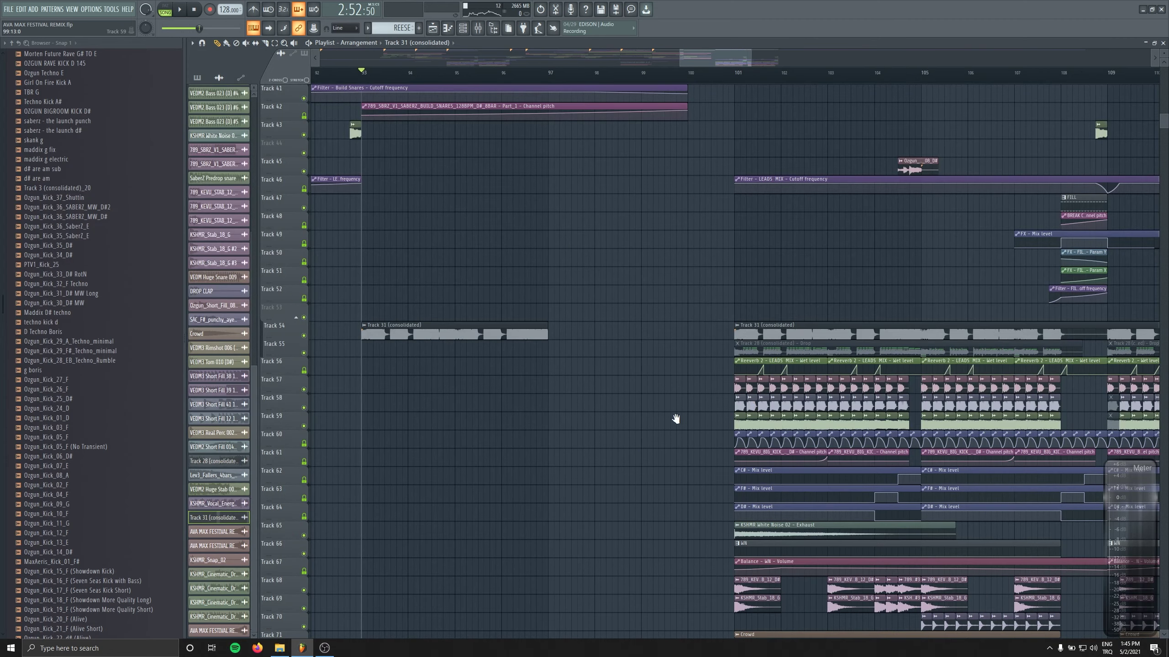
pyautogui.moveTo(675, 419); pyautogui.dragTo(690, 351)
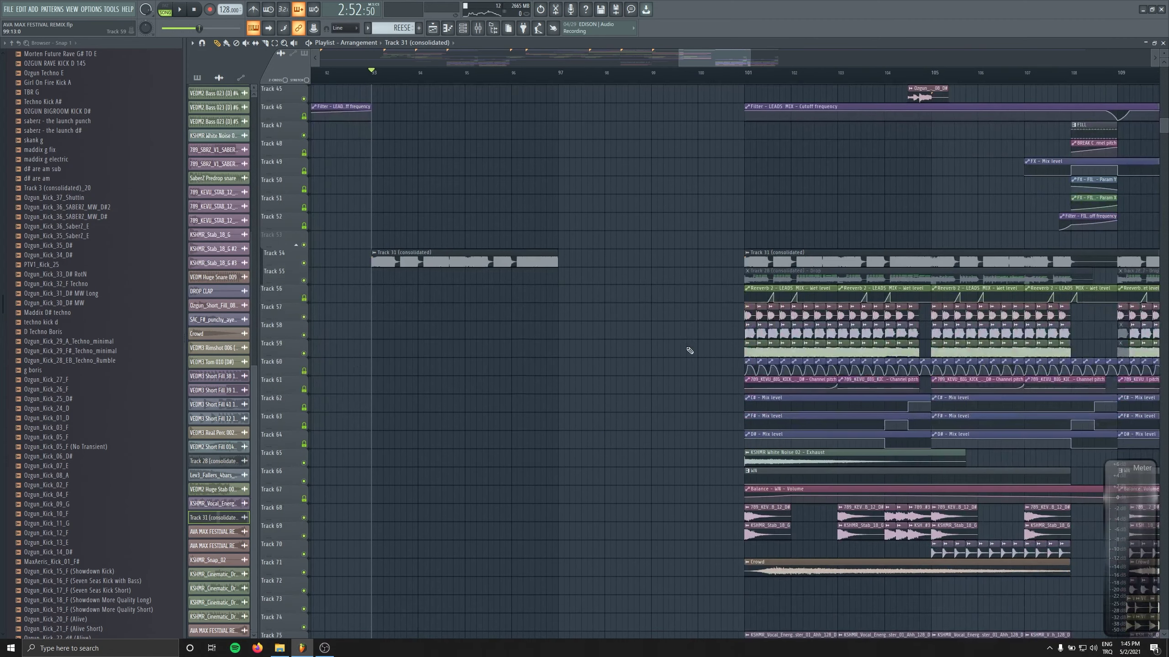
# Inspect the controller link of the Fruity Filter cutoff on the LEADS MIX mixer track, and close the plugin and mixer windows.
pyautogui.scroll(-3, 647, 366)
pyautogui.doubleClick(552, 267)
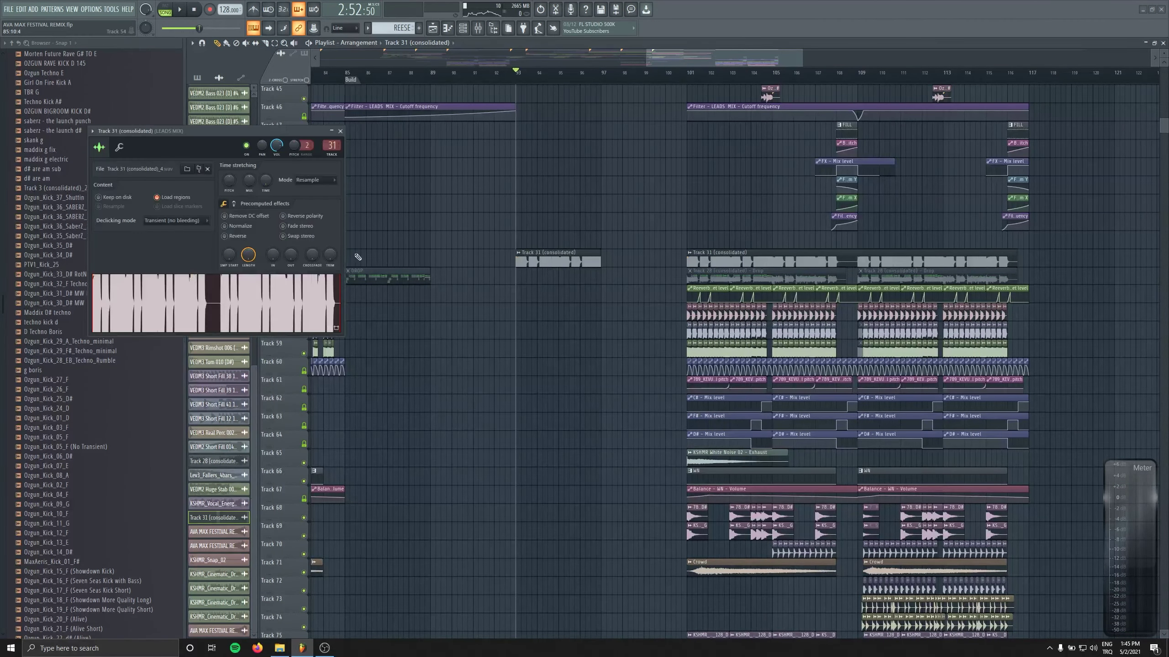
pyautogui.doubleClick(332, 146)
pyautogui.click(341, 131)
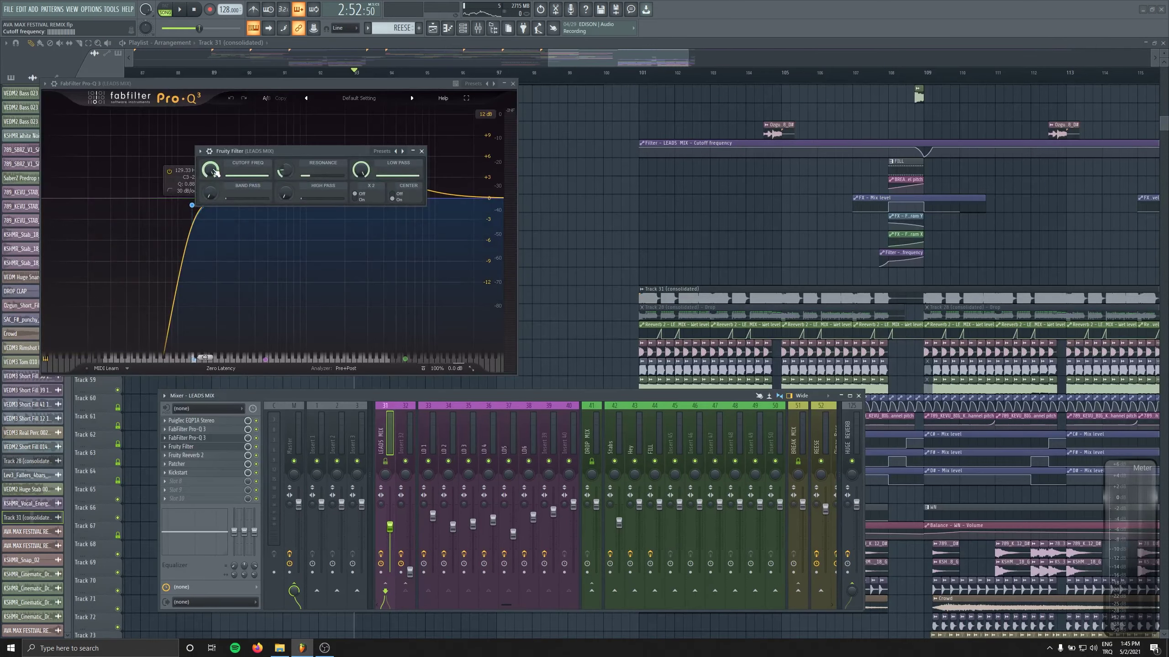
pyautogui.rightClick(210, 170)
pyautogui.click(229, 255)
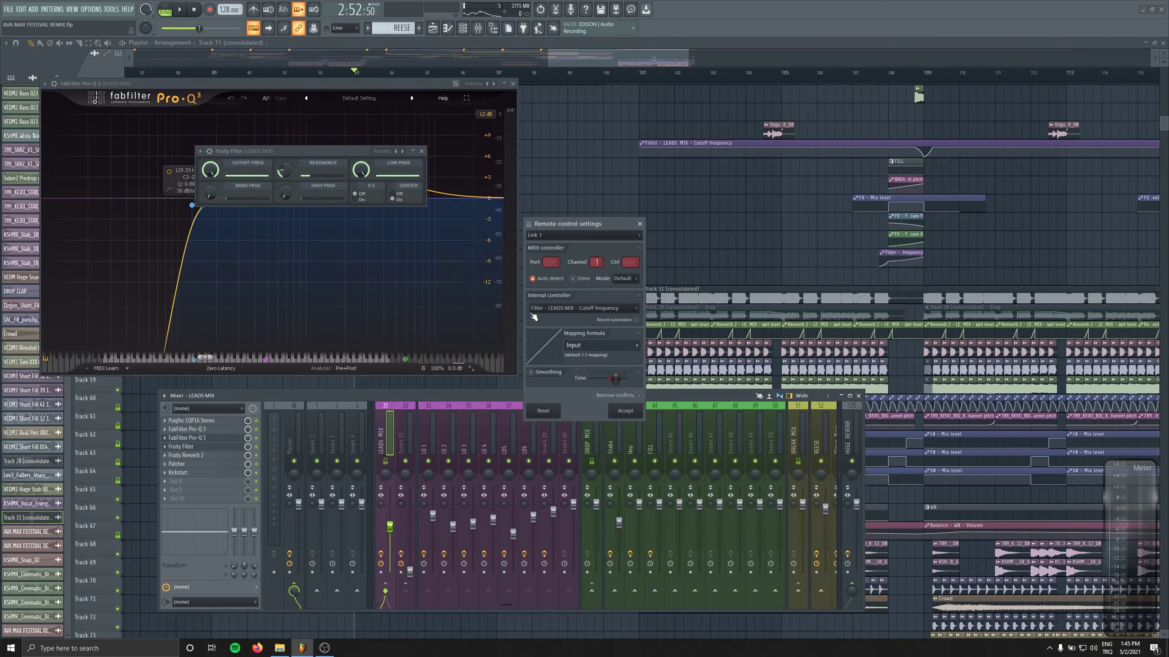
pyautogui.click(625, 411)
pyautogui.click(421, 152)
pyautogui.click(513, 84)
pyautogui.click(859, 396)
# Fill Track 46 up to bar 101 with the build's LEADS MIX cutoff frequency automation clip and make that clip unique.
pyautogui.scroll(3, 575, 299)
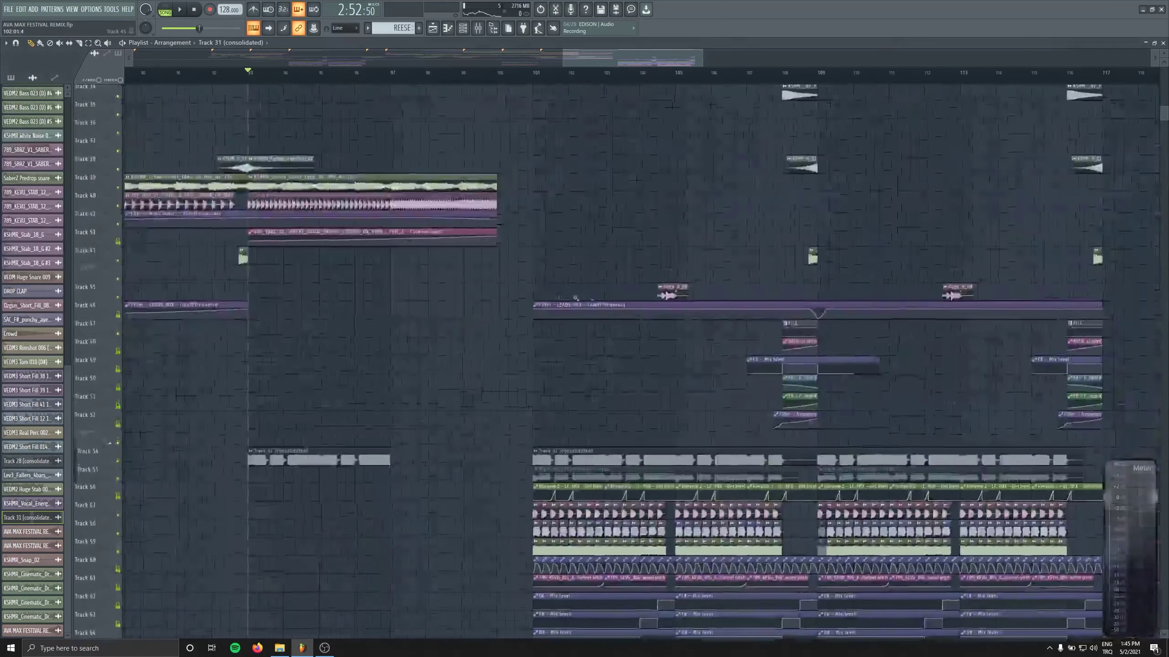
pyautogui.click(594, 304)
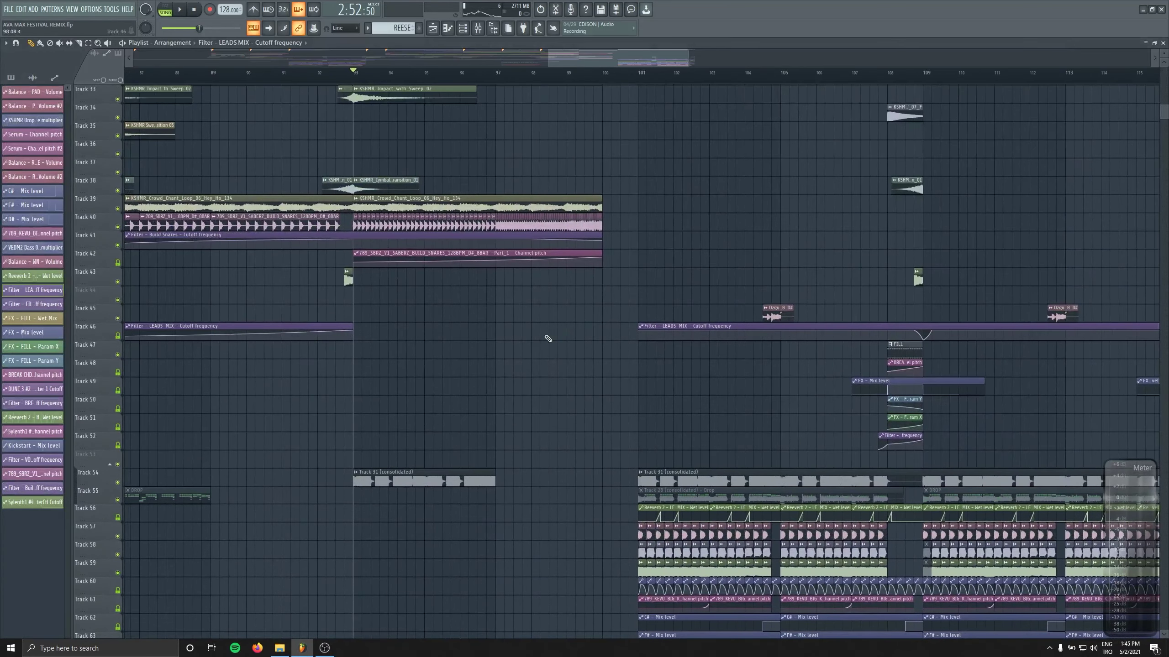
pyautogui.scroll(-5, 360, 328)
pyautogui.rightClick(474, 327)
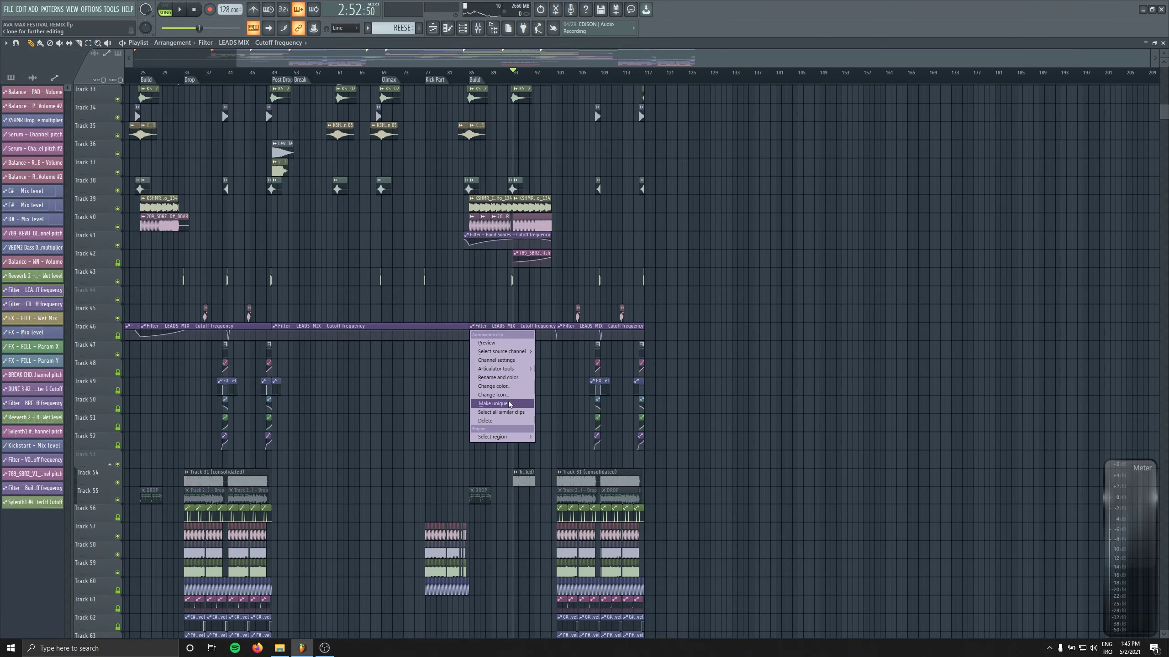
pyautogui.click(509, 404)
# Play the build from the Build marker and again from just before bar 93 to hear the leads come in.
pyautogui.click(470, 73)
pyautogui.press('space')
pyautogui.scroll(4, 461, 74)
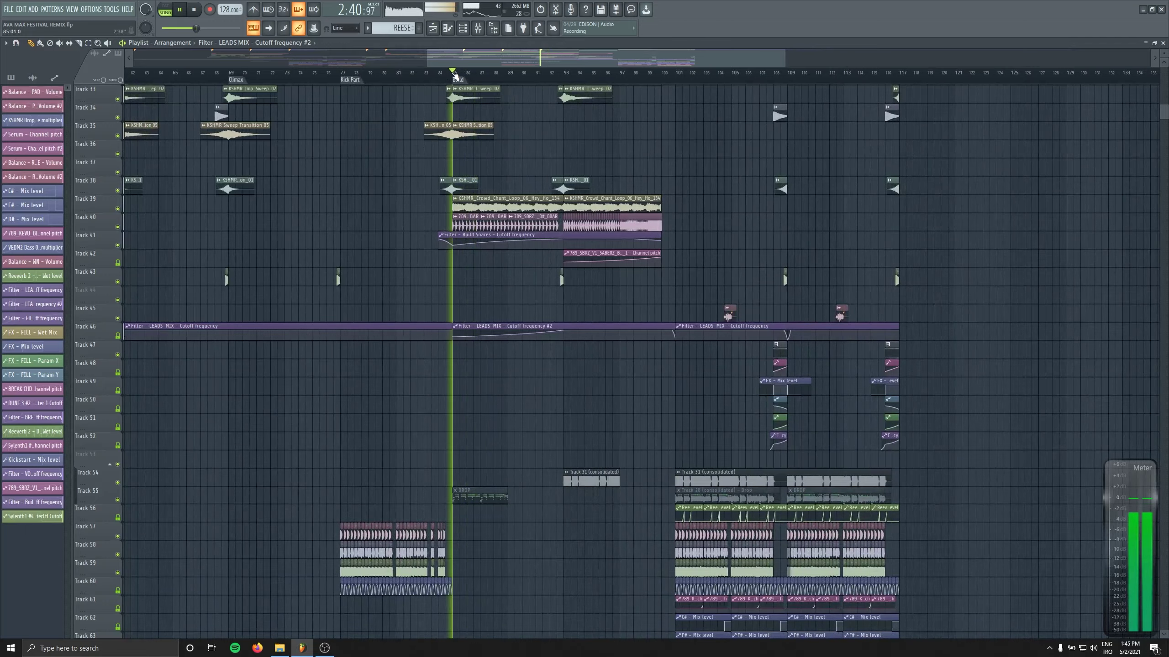
pyautogui.scroll(8, 549, 352)
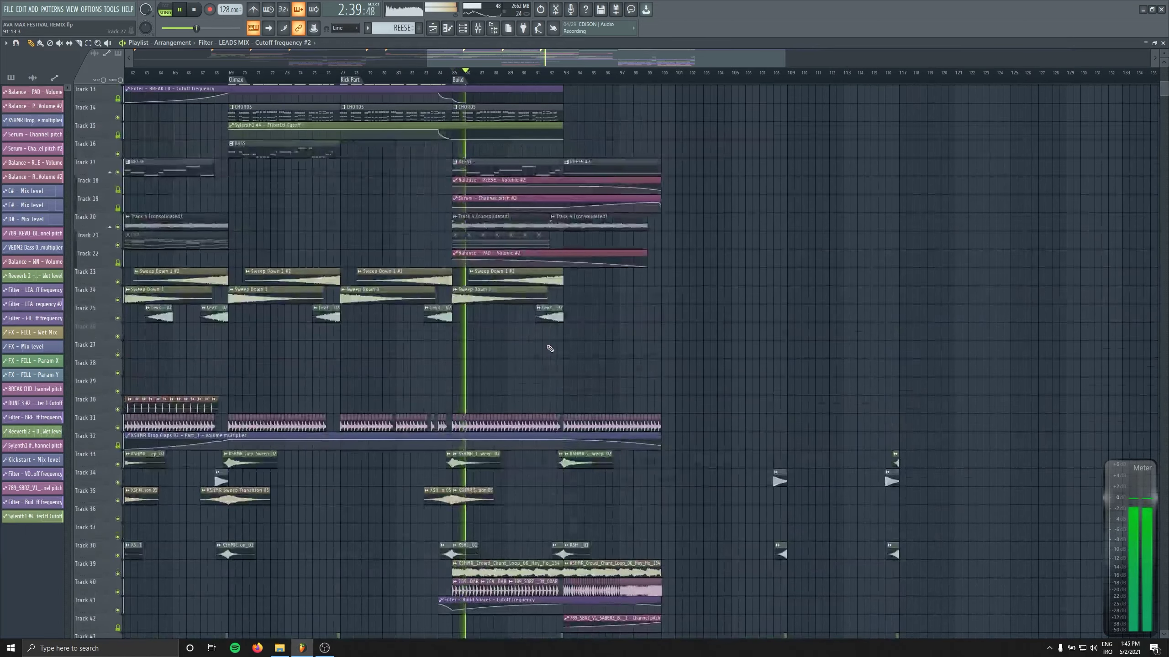
pyautogui.click(552, 73)
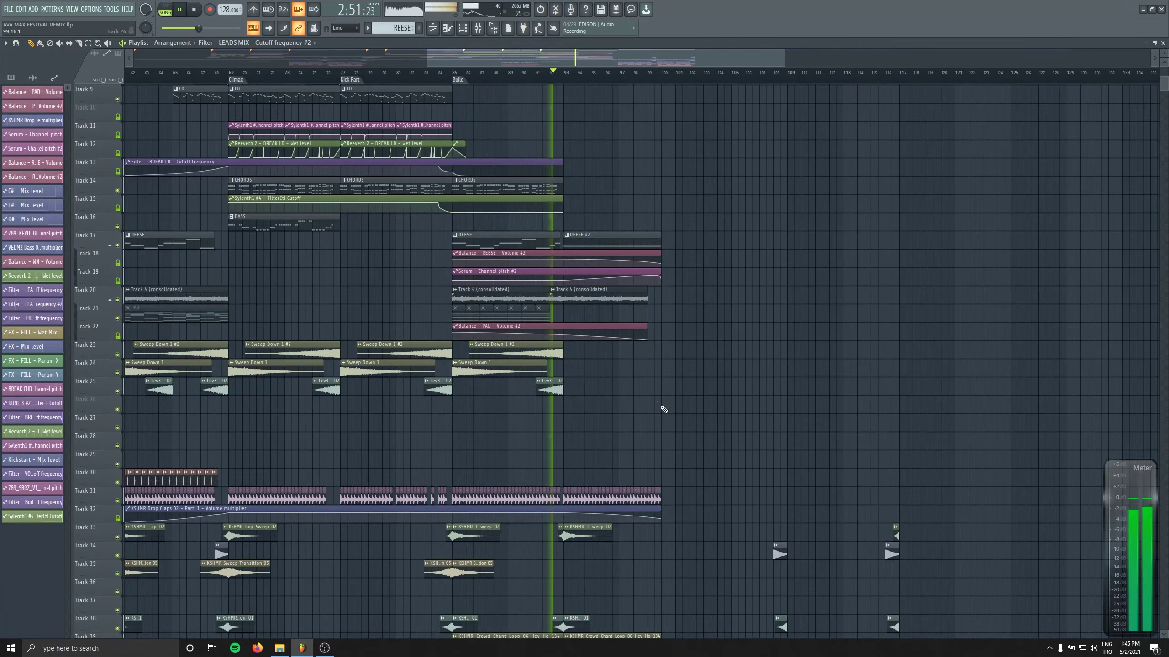
pyautogui.scroll(-8, 658, 401)
pyautogui.keyDown('ctrl'); pyautogui.scroll(3, 482, 347); pyautogui.keyUp('ctrl')
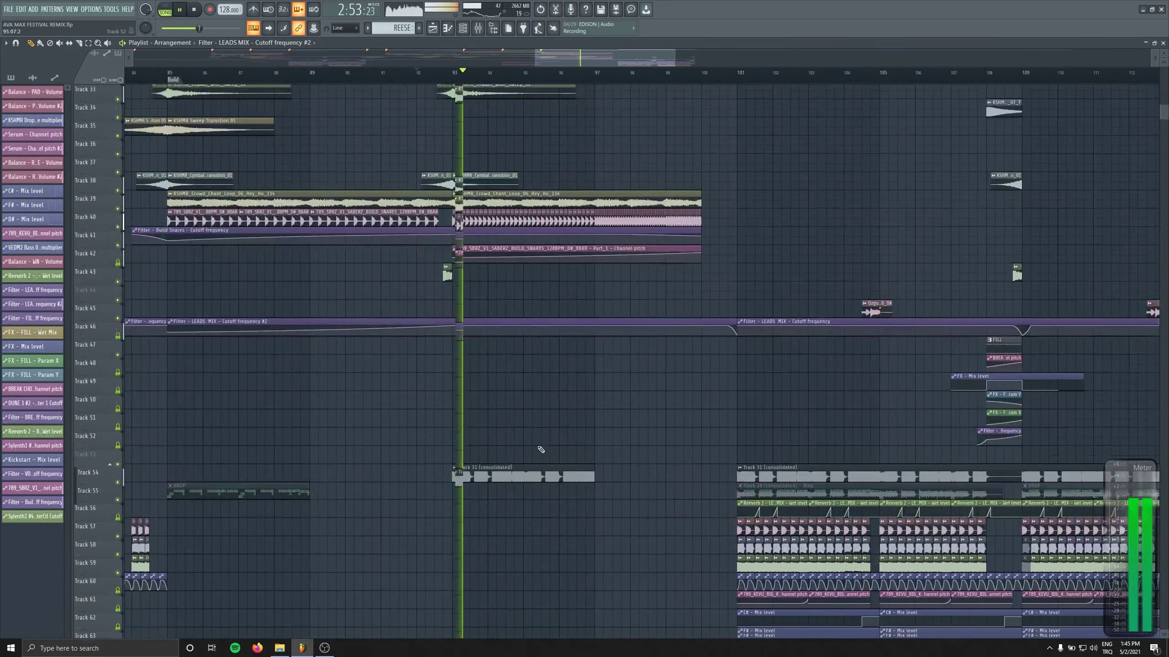
# Reshape the unique LEADS MIX cutoff curve to stay low until bar 93 and rise through a point at bar 97, and play it back.
pyautogui.scroll(-1, 508, 323)
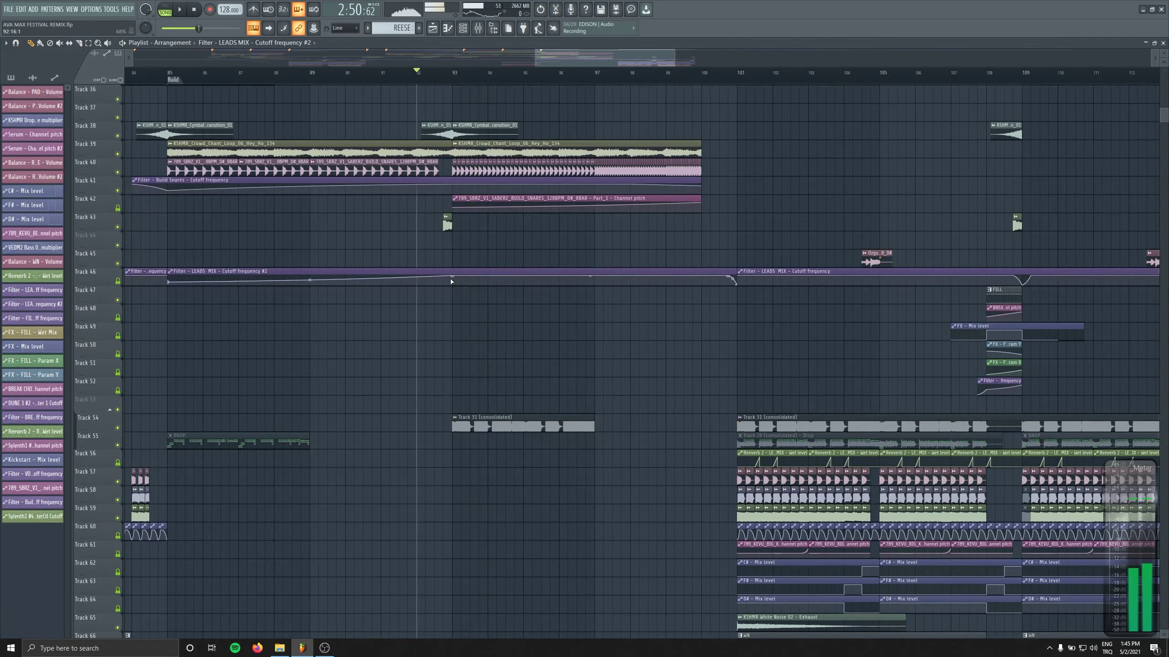
pyautogui.keyDown('alt'); pyautogui.scroll(3, 553, 220); pyautogui.keyUp('alt')
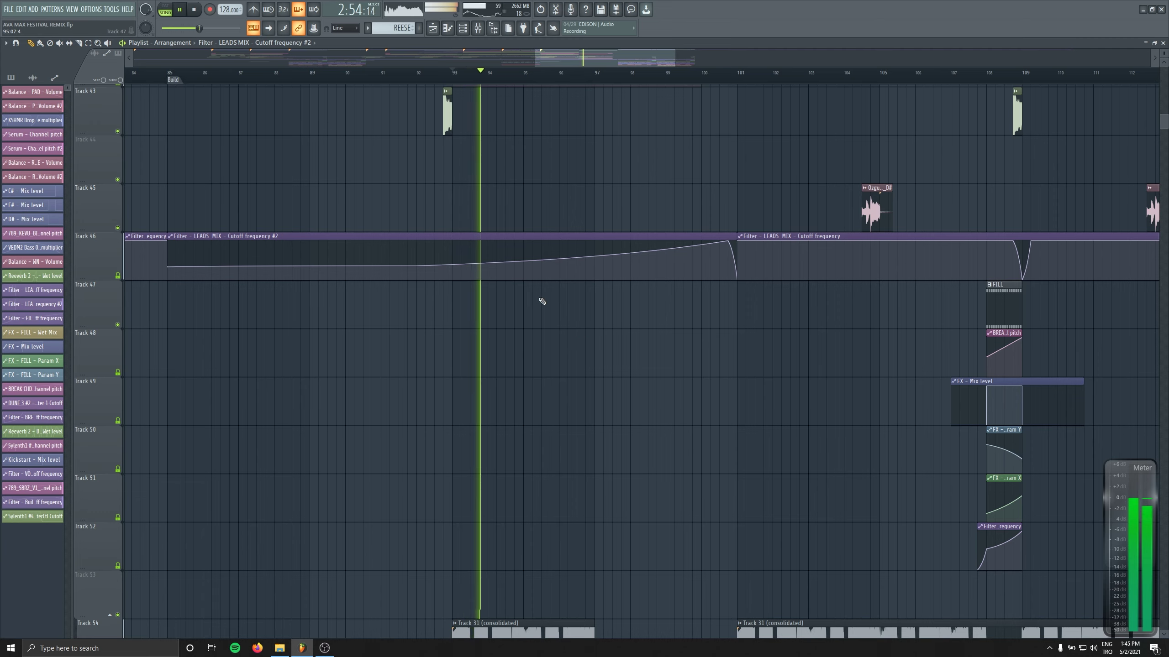
pyautogui.moveTo(451, 266); pyautogui.dragTo(454, 266)
pyautogui.moveTo(589, 257); pyautogui.dragTo(582, 264)
pyautogui.press('space')
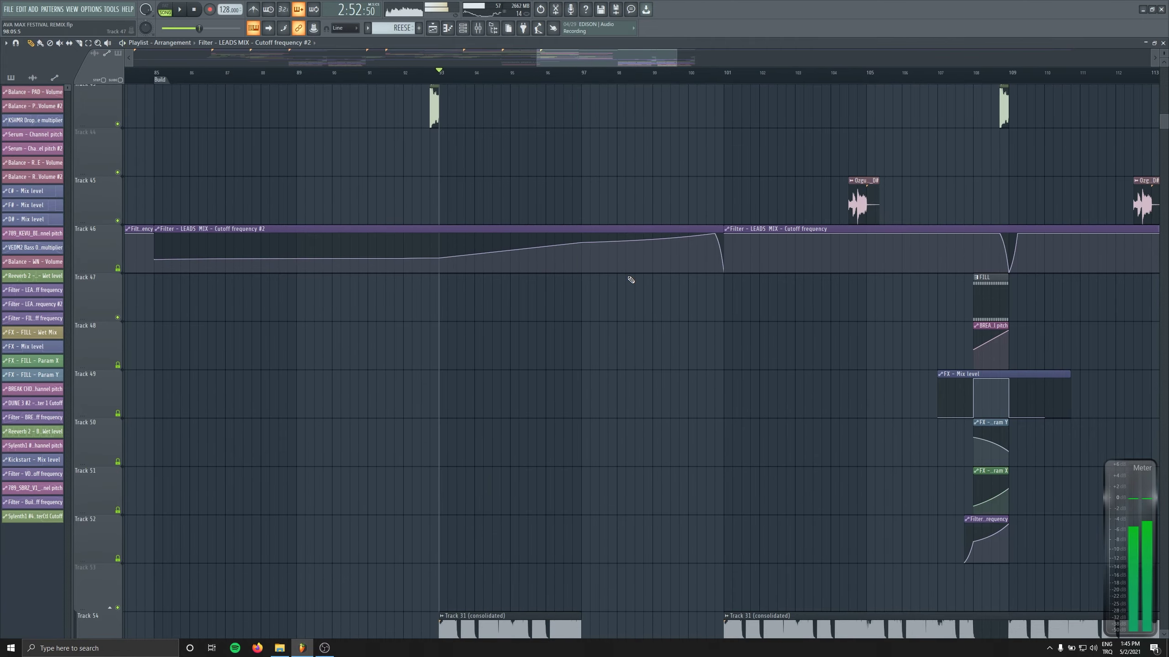
# Audition the Track 54 lead audio around bar 97 on its own, and play the build from bar 93.
pyautogui.scroll(-6, 654, 475)
pyautogui.scroll(2, 587, 360)
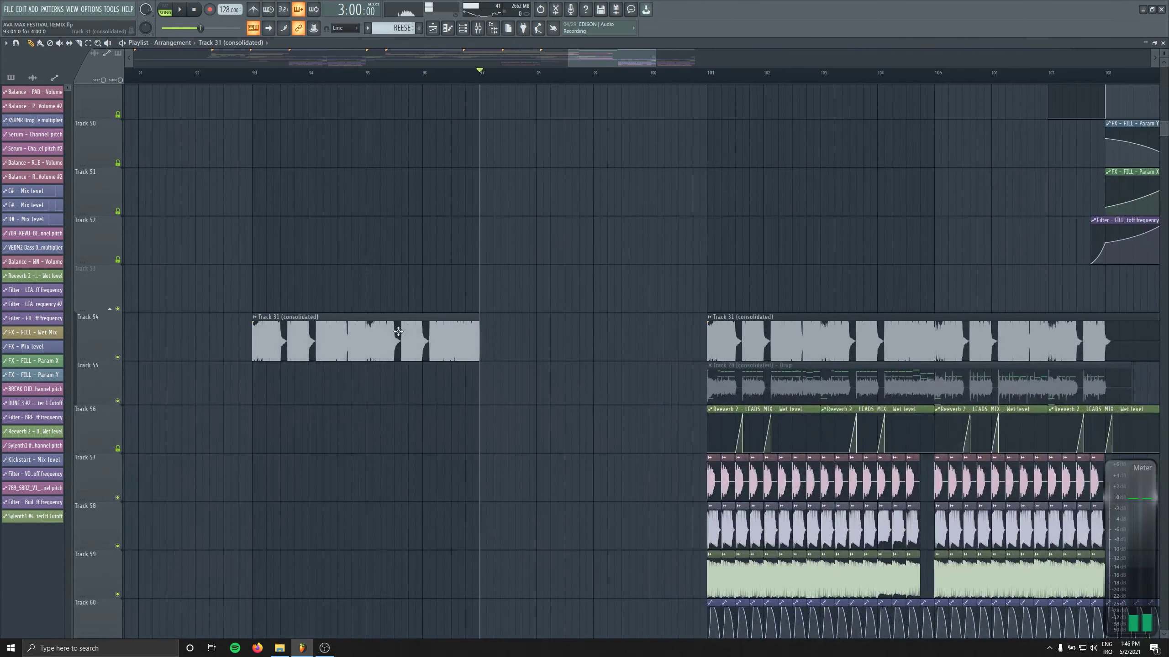
pyautogui.click(492, 330)
pyautogui.scroll(3, 499, 331)
pyautogui.rightClick(445, 359)
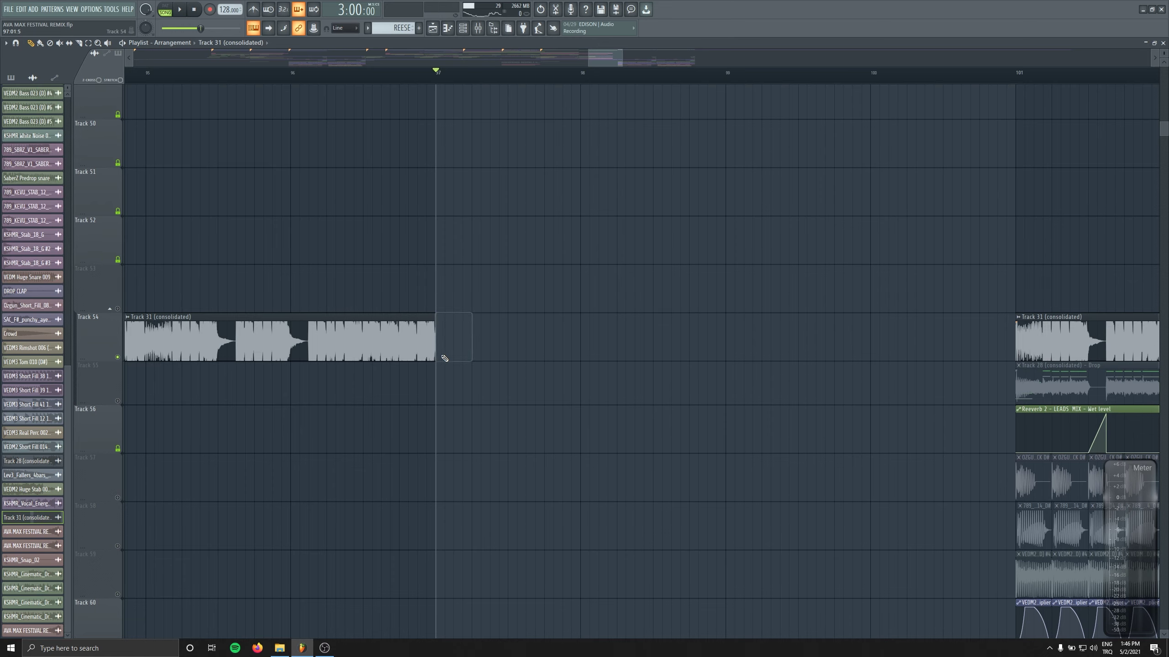
pyautogui.rightClick(118, 356)
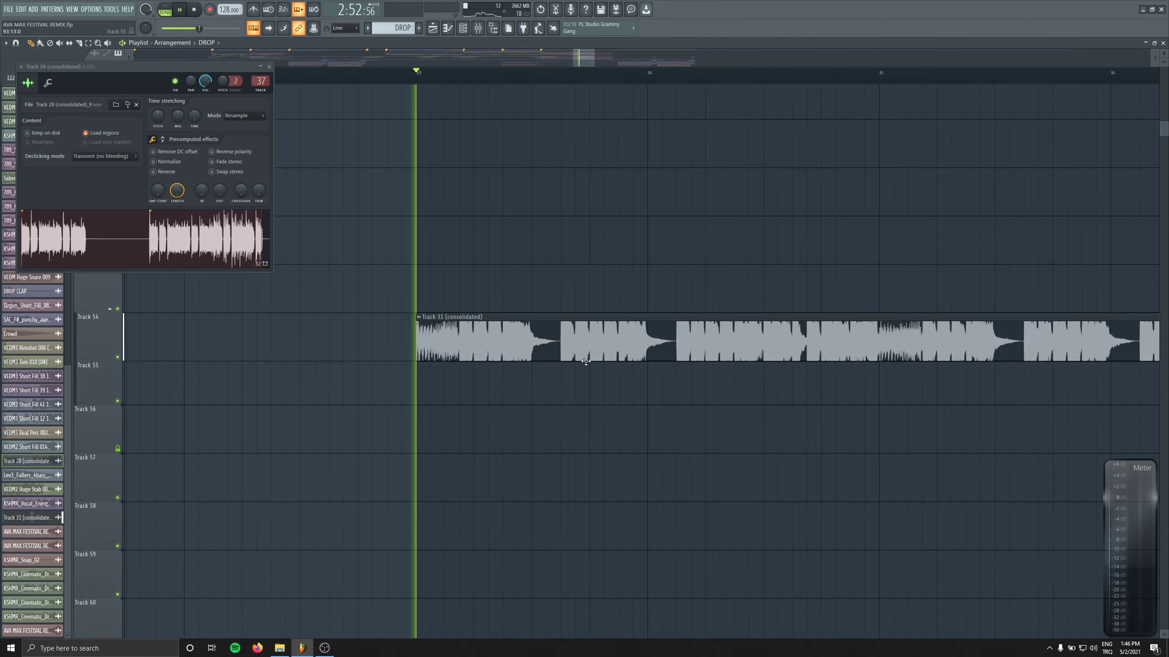
pyautogui.press('space')
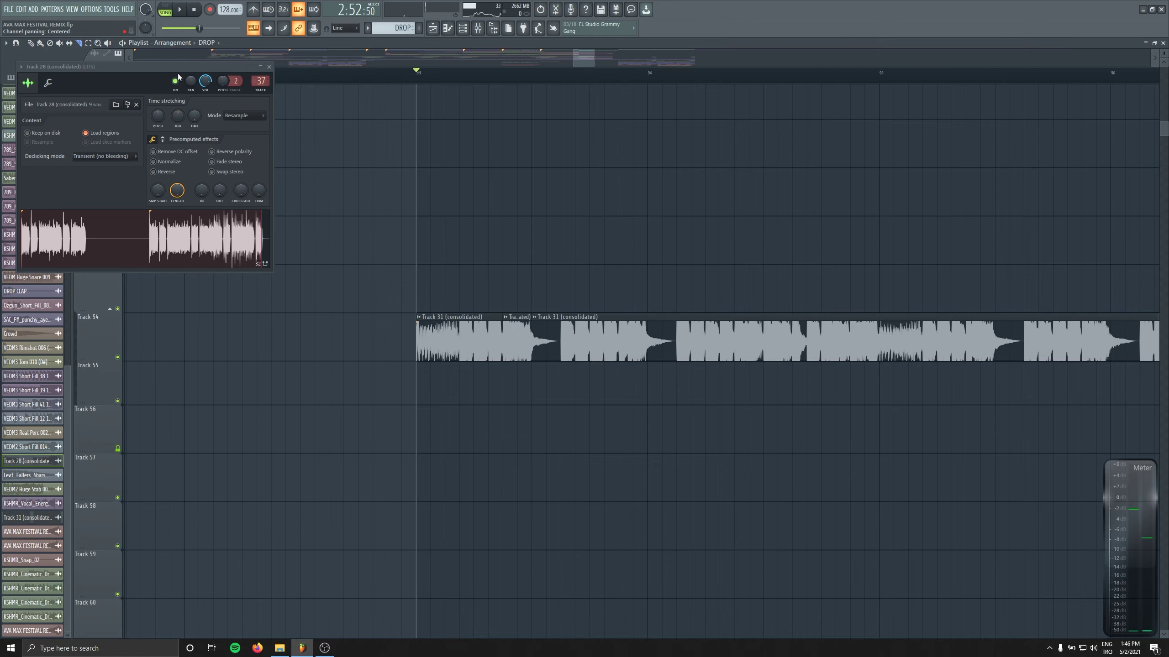
# Chop a short slice from the Track 54 lead clip before bar 97, repeat it past bar 97 and make it unique.
pyautogui.rightClick(479, 341)
pyautogui.click(479, 338)
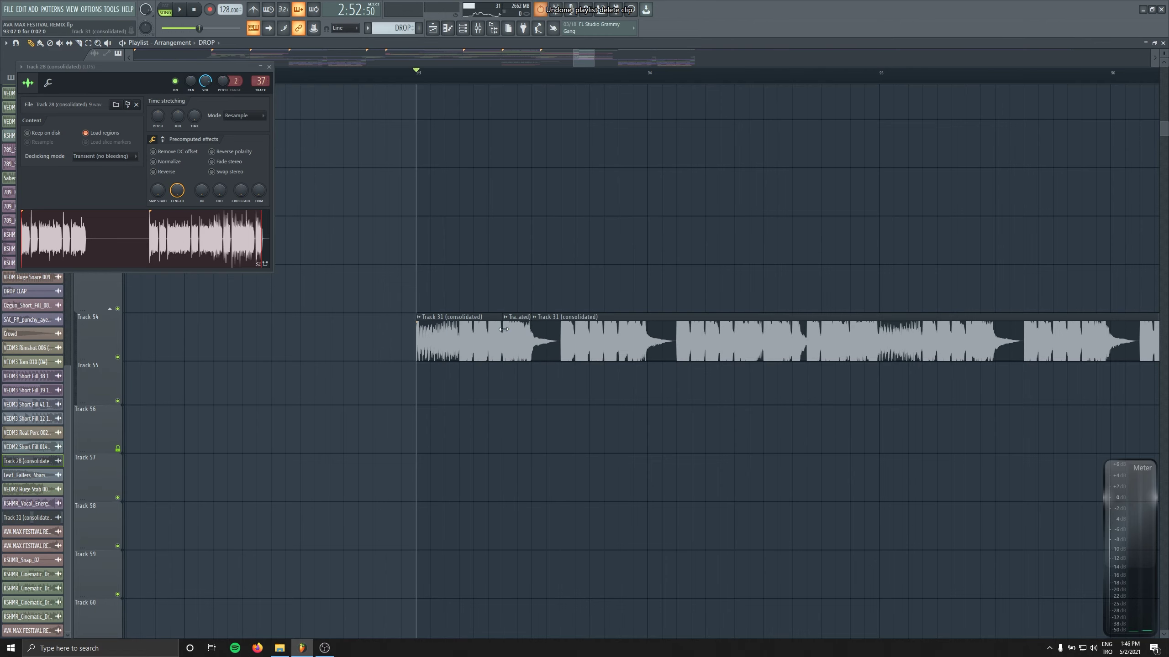
pyautogui.scroll(-3, 682, 370)
pyautogui.scroll(5, 682, 371)
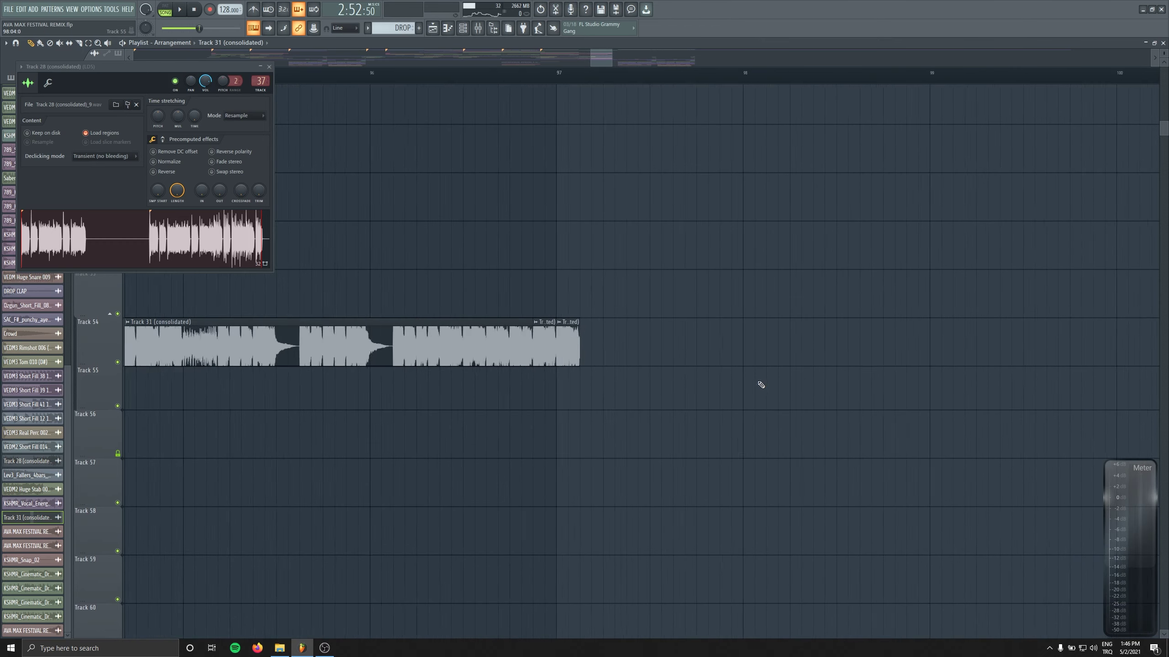
pyautogui.rightClick(544, 327)
pyautogui.click(584, 338)
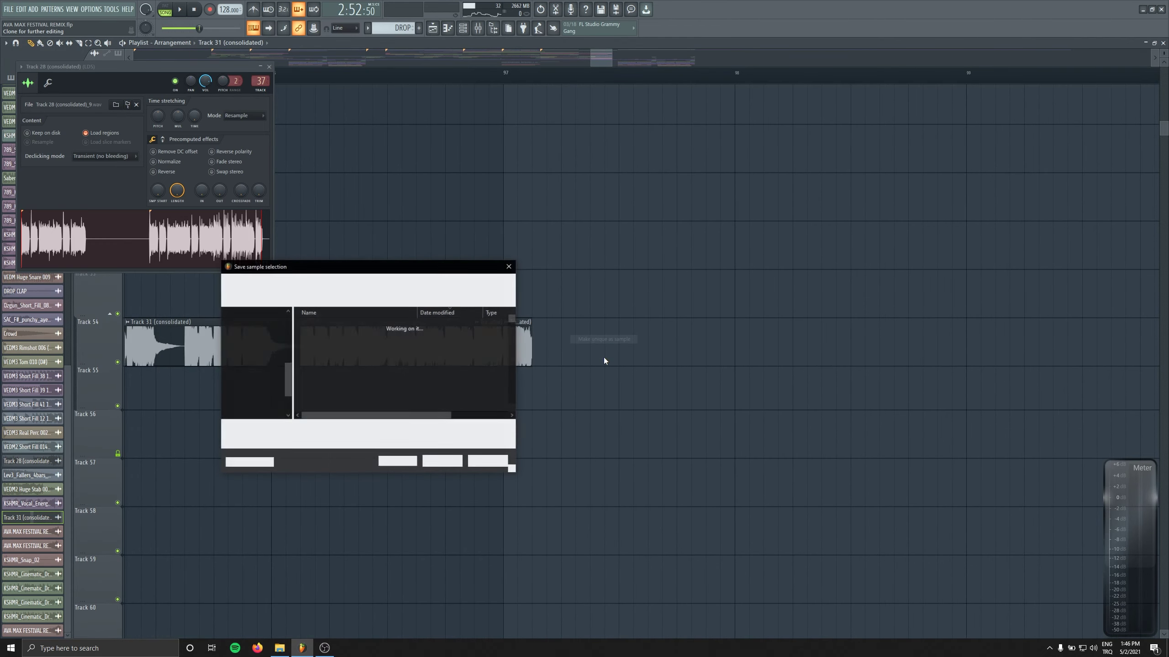
# Play the unique lead slice from bar 97 and remove it so the lead clip ends at bar 97.
pyautogui.click(504, 73)
pyautogui.press('space')
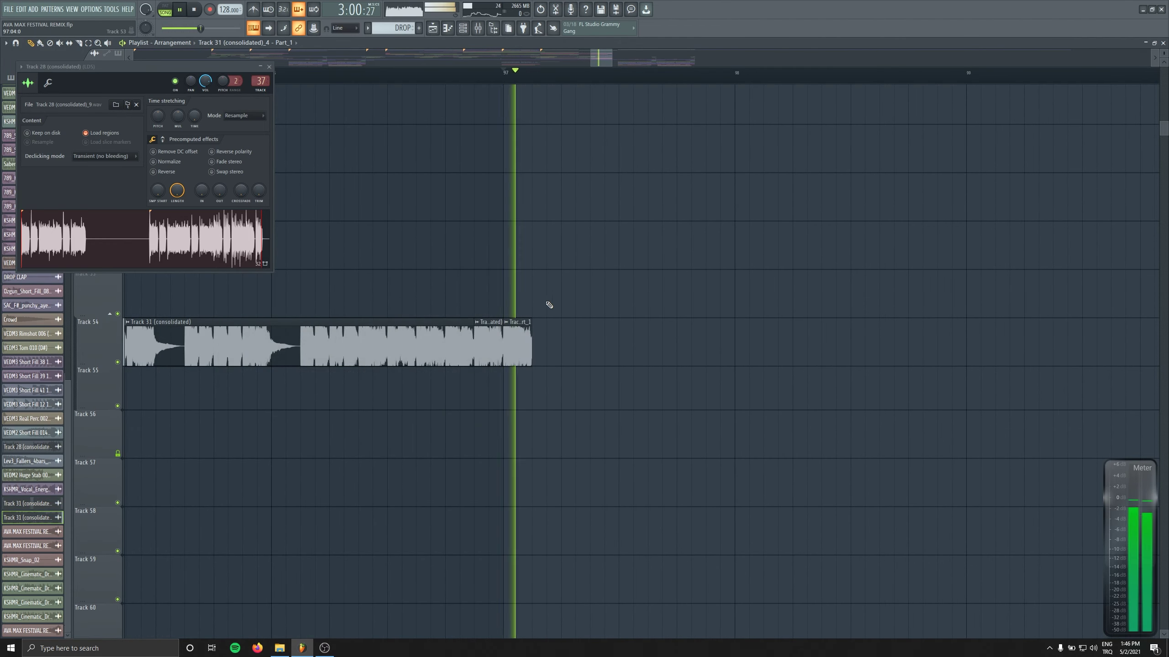
pyautogui.press('space')
pyautogui.rightClick(117, 362)
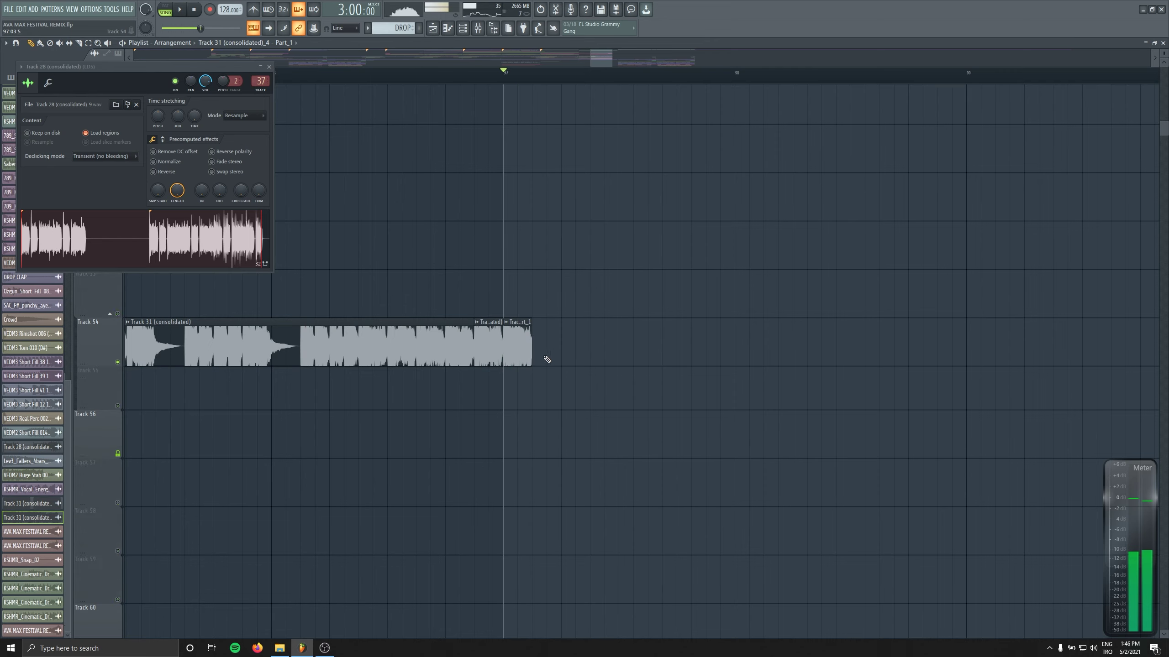
pyautogui.moveTo(537, 349); pyautogui.dragTo(507, 344)
pyautogui.hscroll(-4, 631, 314)
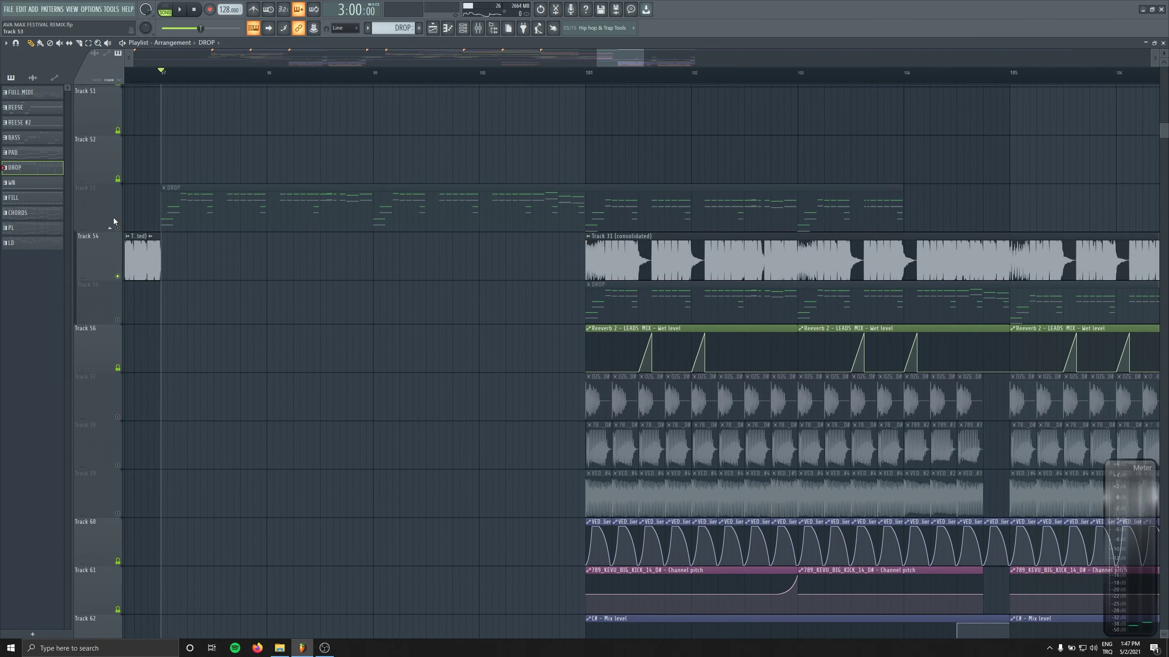
# Insert a playlist track above the lead audio, move the DROP pattern clip to Track 53 and make it unique.
pyautogui.click(118, 228)
pyautogui.rightClick(116, 209)
pyautogui.click(138, 359)
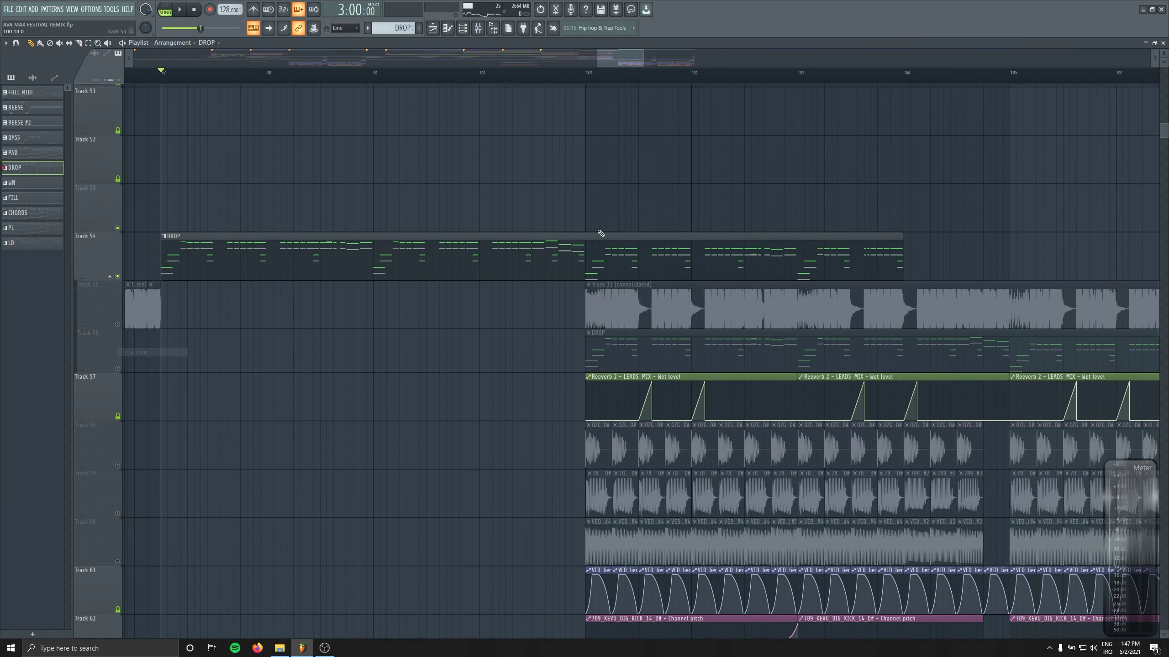
pyautogui.moveTo(597, 234); pyautogui.dragTo(597, 187)
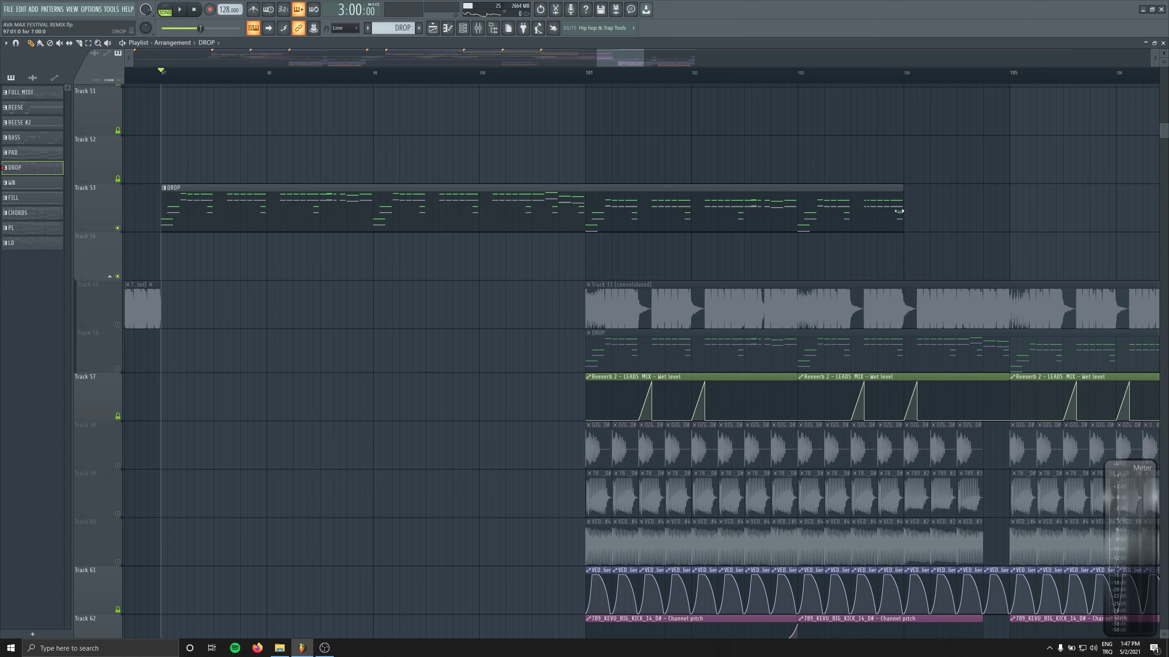
pyautogui.click(170, 188)
pyautogui.click(184, 249)
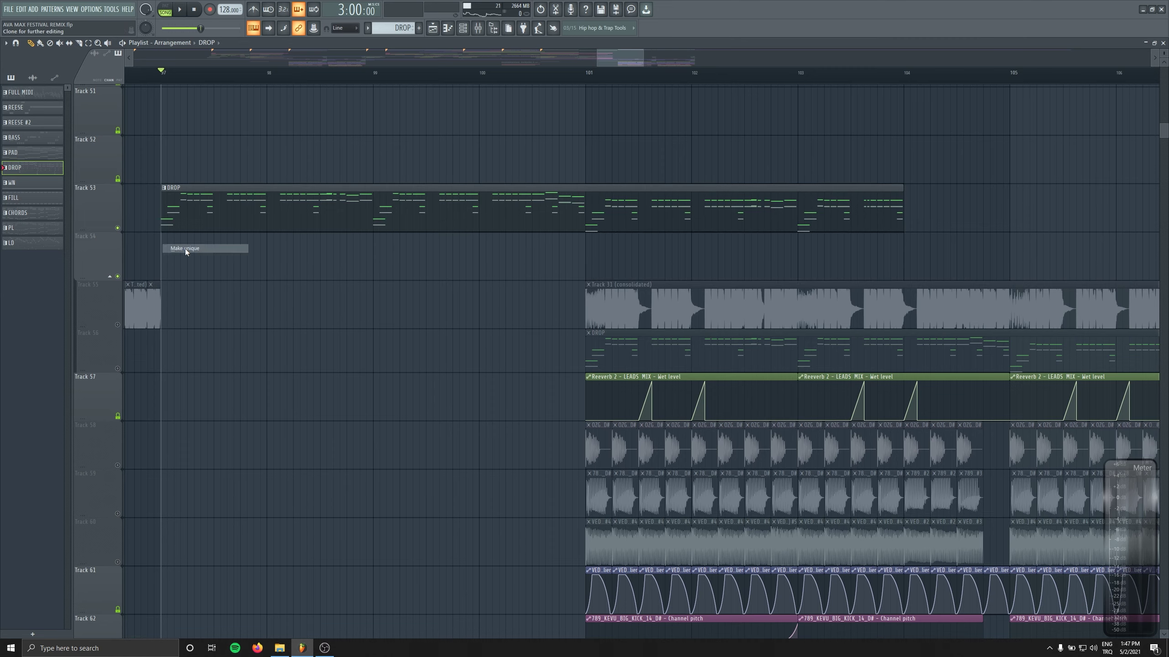
# Replace all Sylenth1 notes in the DROP #2 pattern with a single one-beat D#5 note at the start.
pyautogui.doubleClick(210, 212)
pyautogui.scroll(2, 590, 240)
pyautogui.click(564, 304)
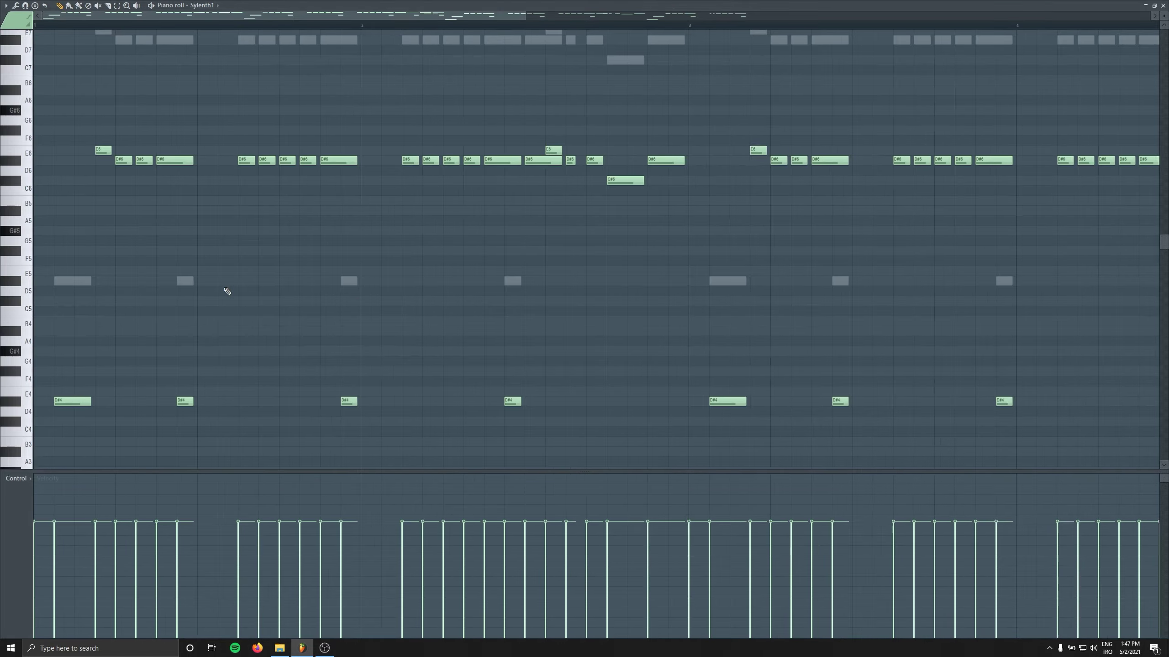
pyautogui.hotkey('ctrl', 'a')
pyautogui.press('Delete')
pyautogui.moveTo(19, 161)
pyautogui.mouseDown()
pyautogui.moveTo(18, 286)
pyautogui.moveTo(19, 275)
pyautogui.mouseUp()
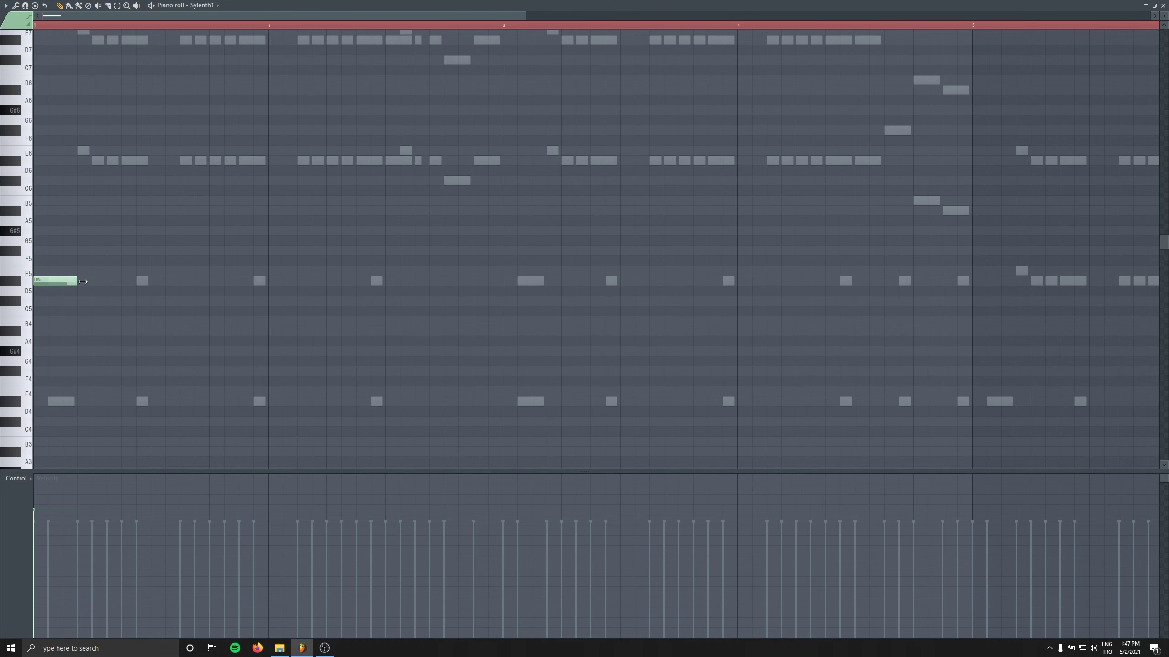
# Replace the Sylenth1 #2, LD 3, LD 4, LD 4 #2 and second Spire channel notes with a one-beat note each at the pattern's start.
pyautogui.press('F7')
pyautogui.click(570, 312)
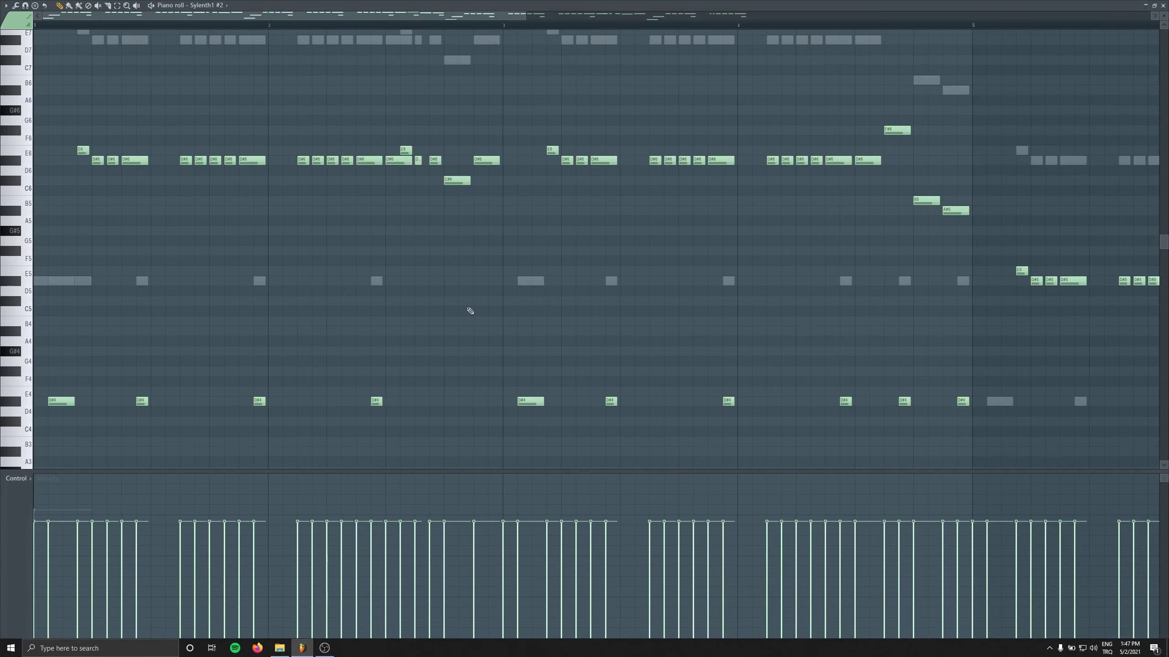
pyautogui.press('F7')
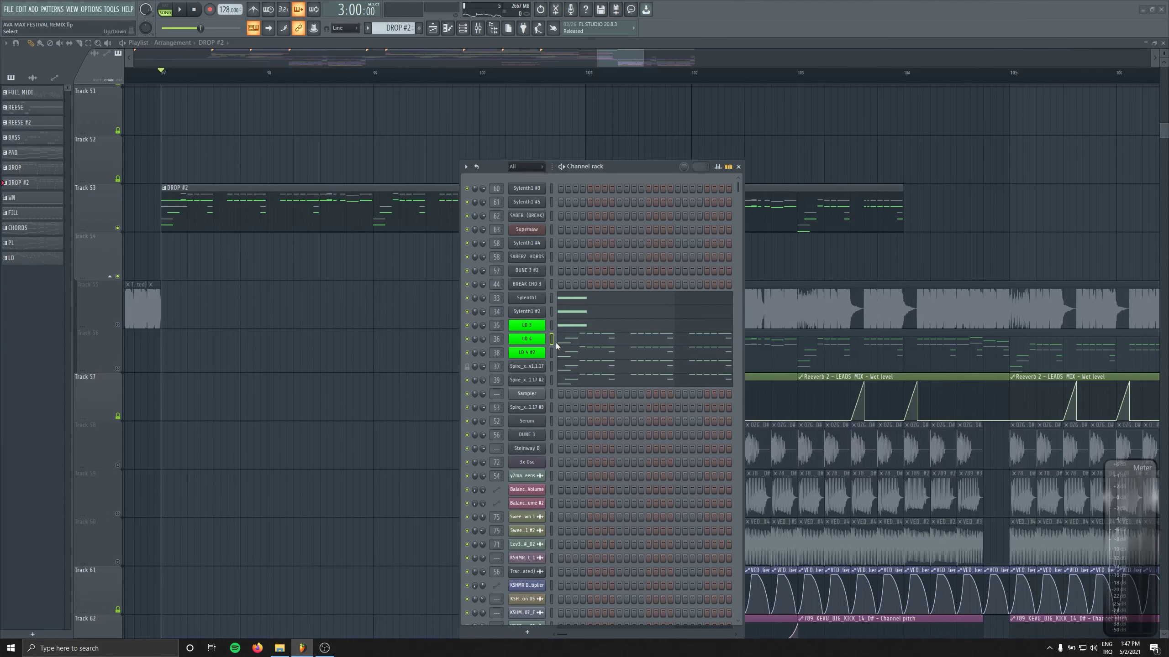
pyautogui.click(563, 344)
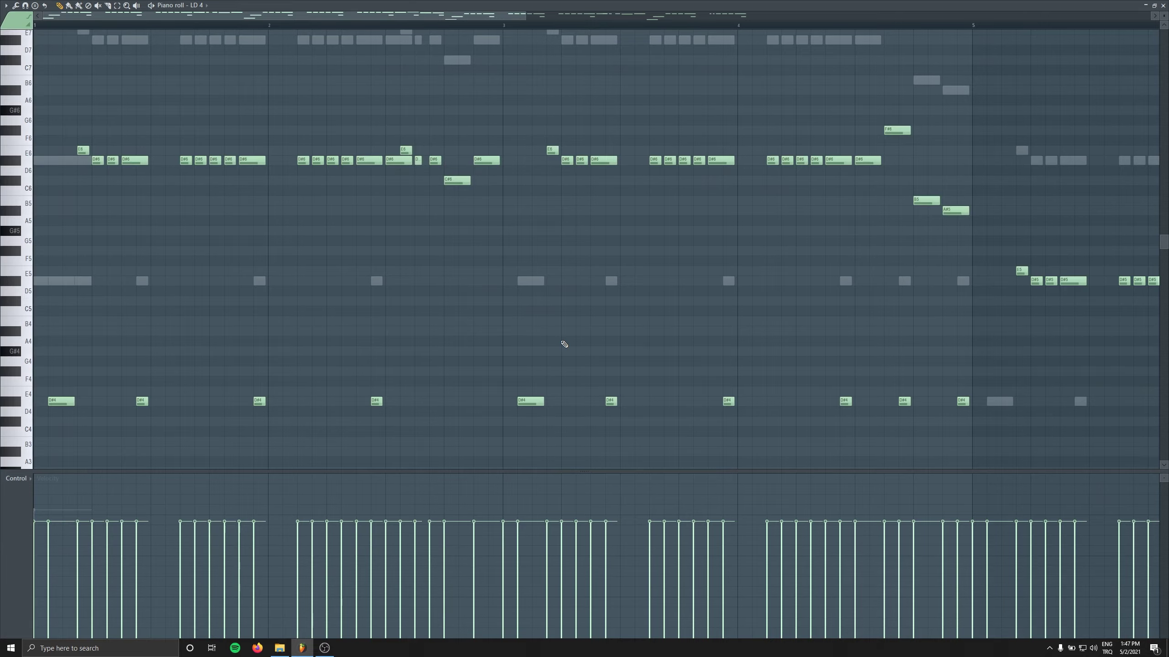
pyautogui.press('F7')
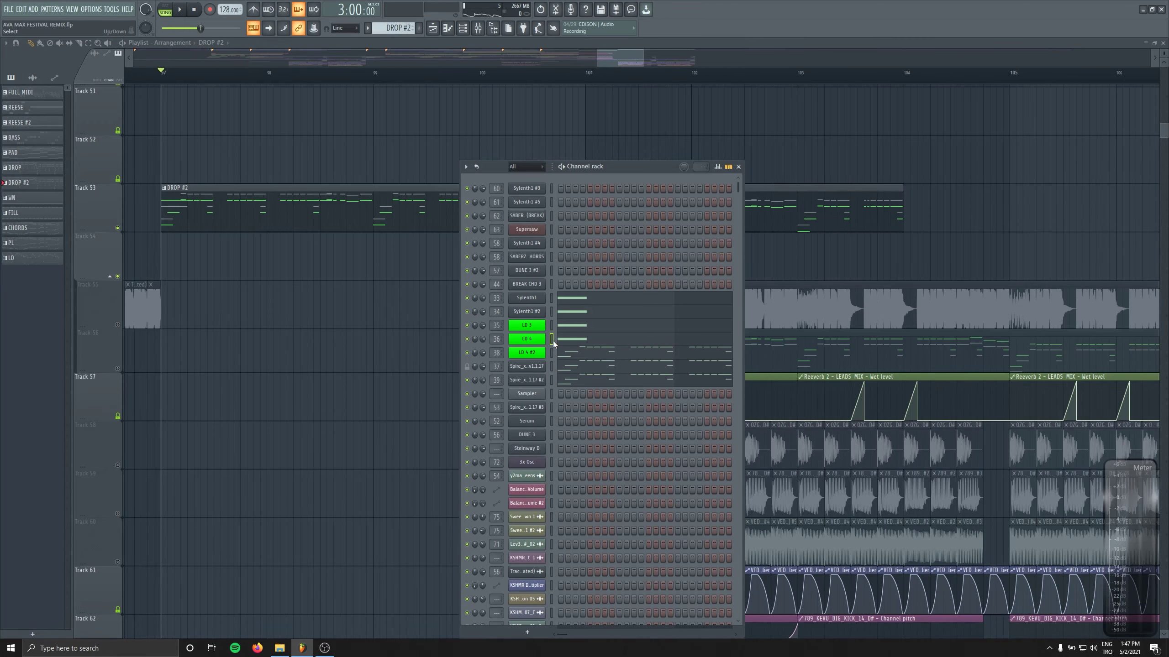
pyautogui.click(571, 355)
pyautogui.press('F7')
pyautogui.click(564, 358)
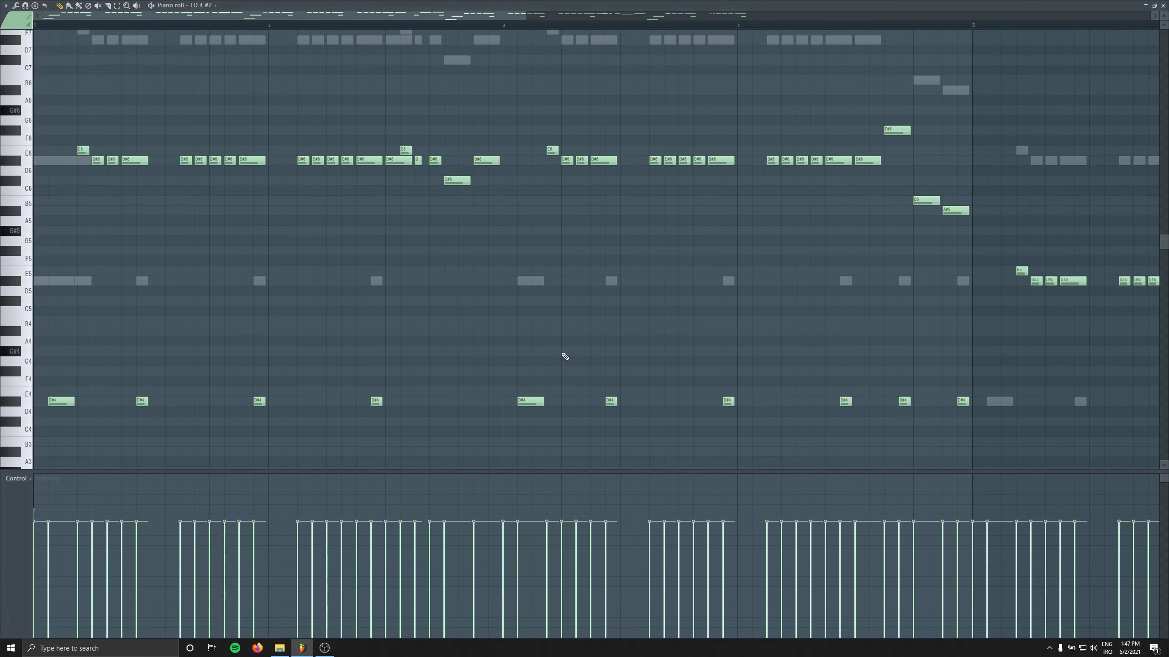
pyautogui.press('F7')
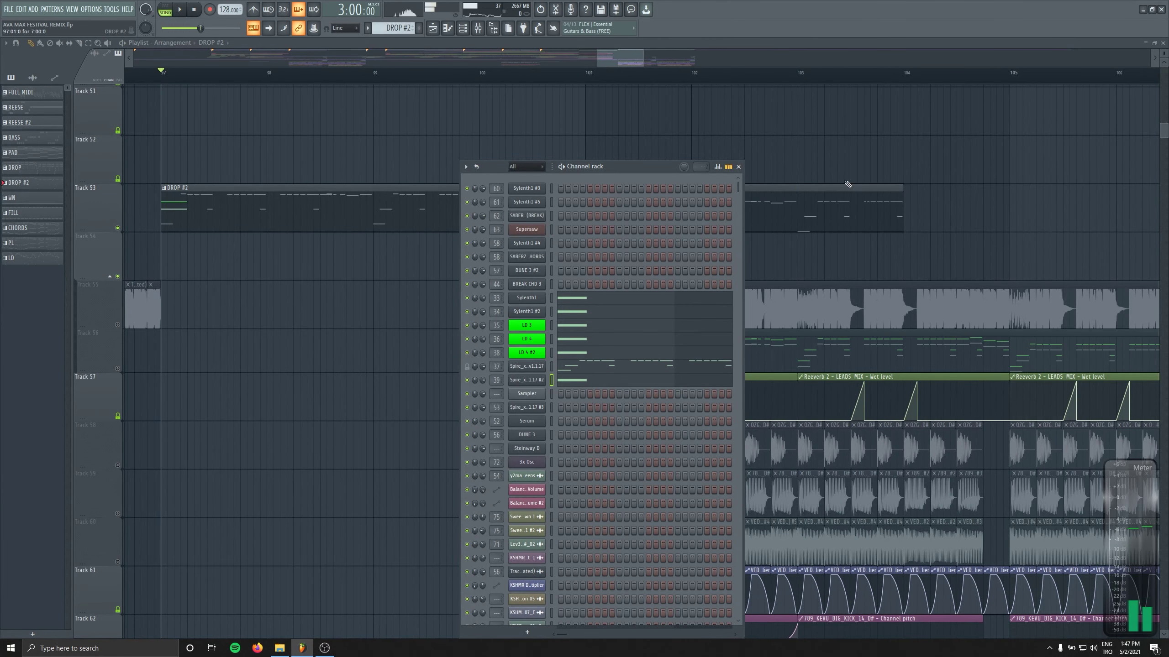
# Shorten the DROP #2 clip at bar 97 to one beat and consolidate Track 53 to a WAV audio clip.
pyautogui.press('F6')
pyautogui.moveTo(901, 221); pyautogui.dragTo(181, 273)
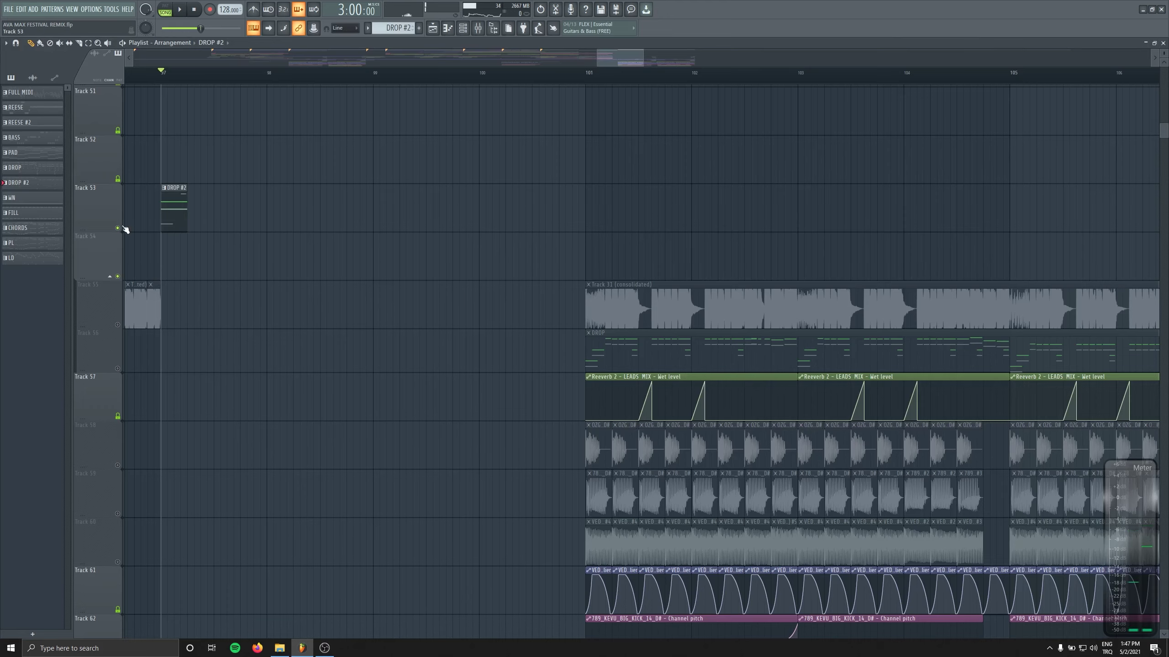
pyautogui.rightClick(118, 186)
pyautogui.click(204, 323)
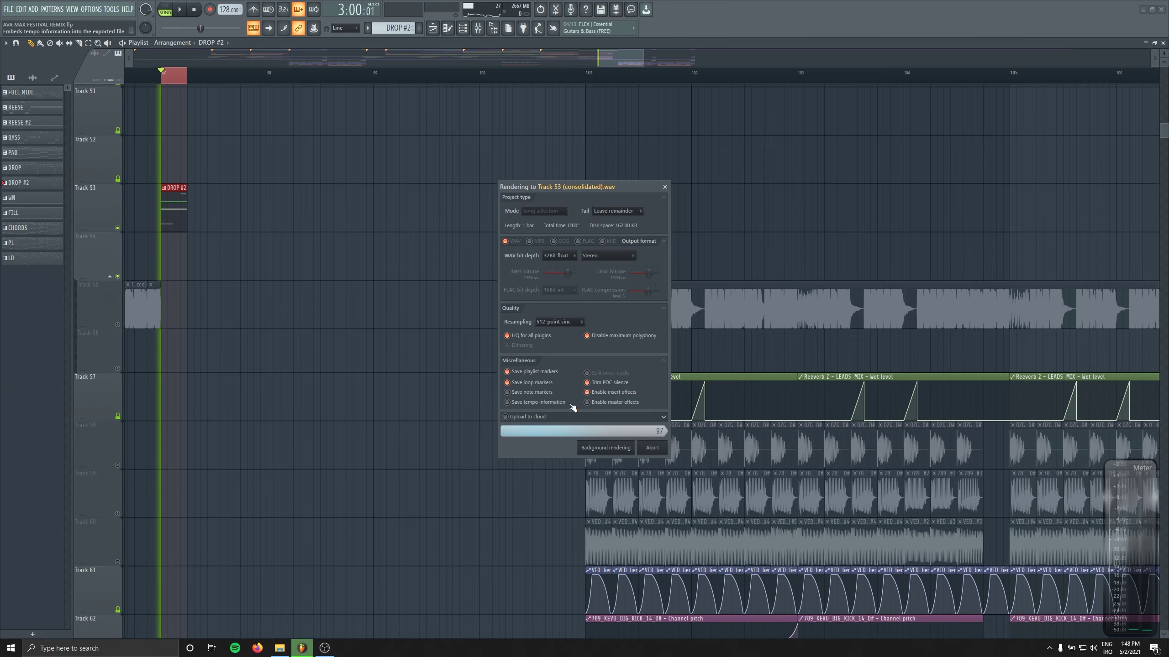
# Cut the first beat from the consolidated Track 53 audio and place it on Track 56 at bar 97 with that track soloed.
pyautogui.click(54, 76)
pyautogui.scroll(-1, 195, 238)
pyautogui.hscroll(-2, 195, 238)
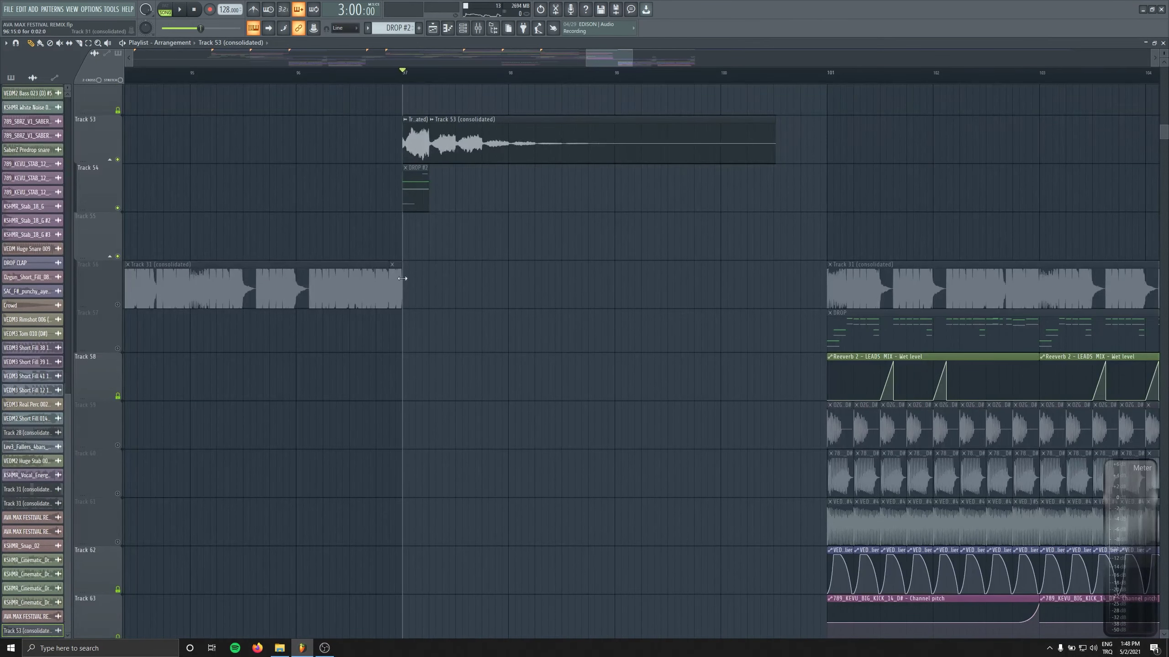
pyautogui.click(127, 294)
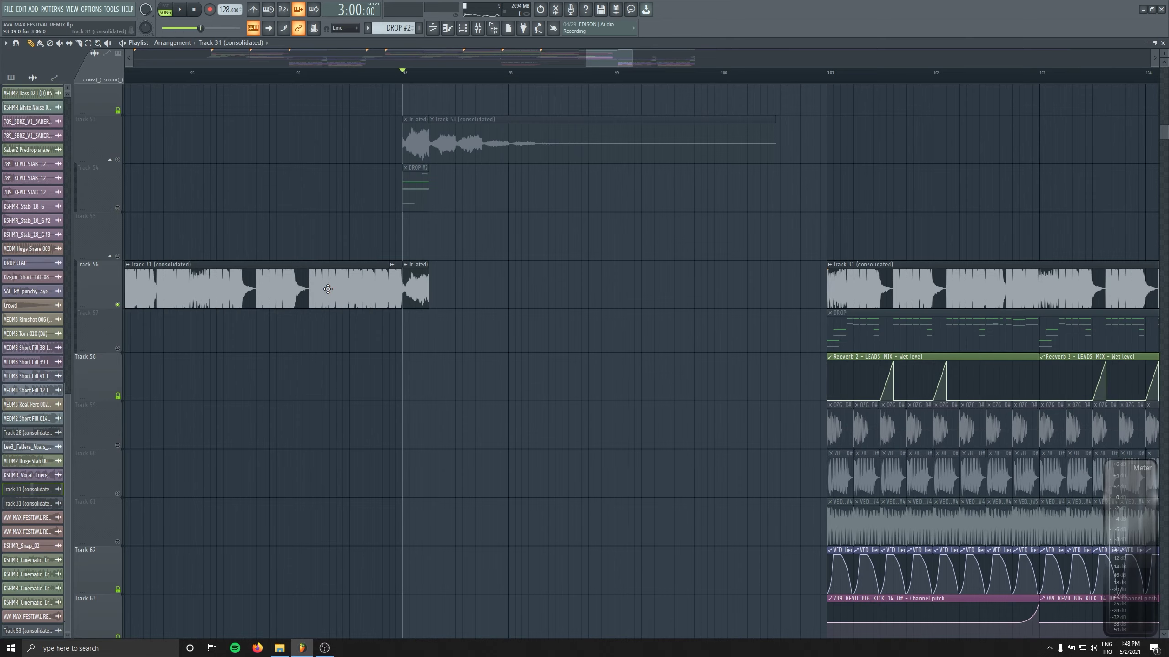
# Copy the Track 31 lead channel's mixer assignment to the Track 53 audio channel, routing it to LEADS MIX track 31.
pyautogui.doubleClick(127, 295)
pyautogui.rightClick(332, 145)
pyautogui.click(367, 258)
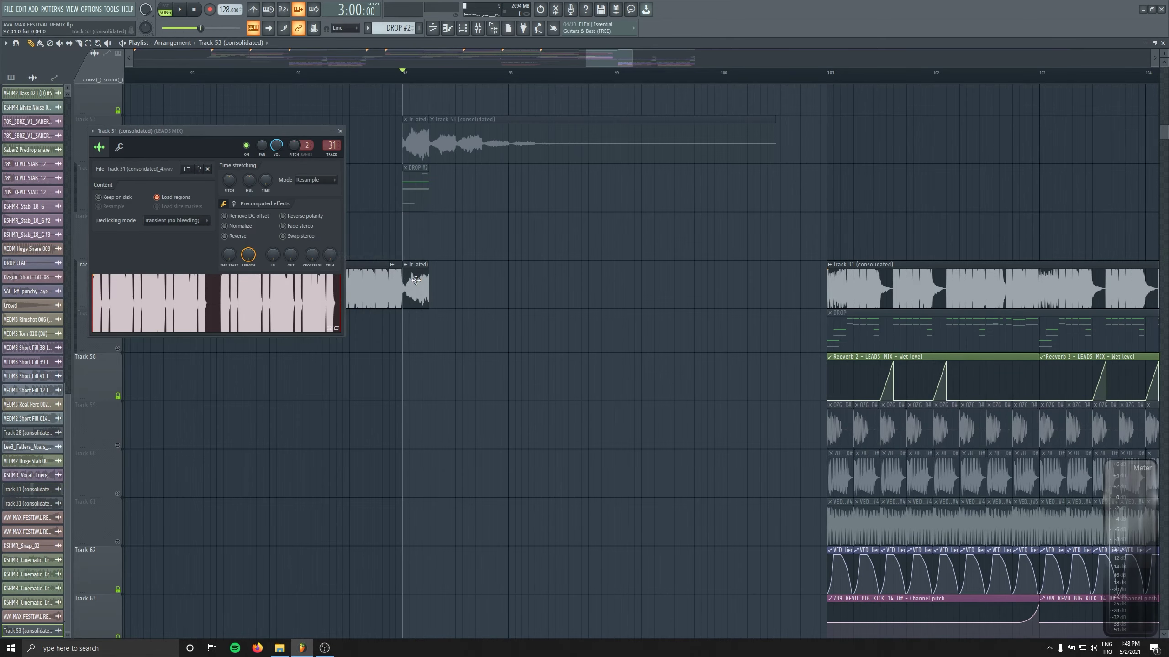
pyautogui.rightClick(332, 146)
pyautogui.click(367, 266)
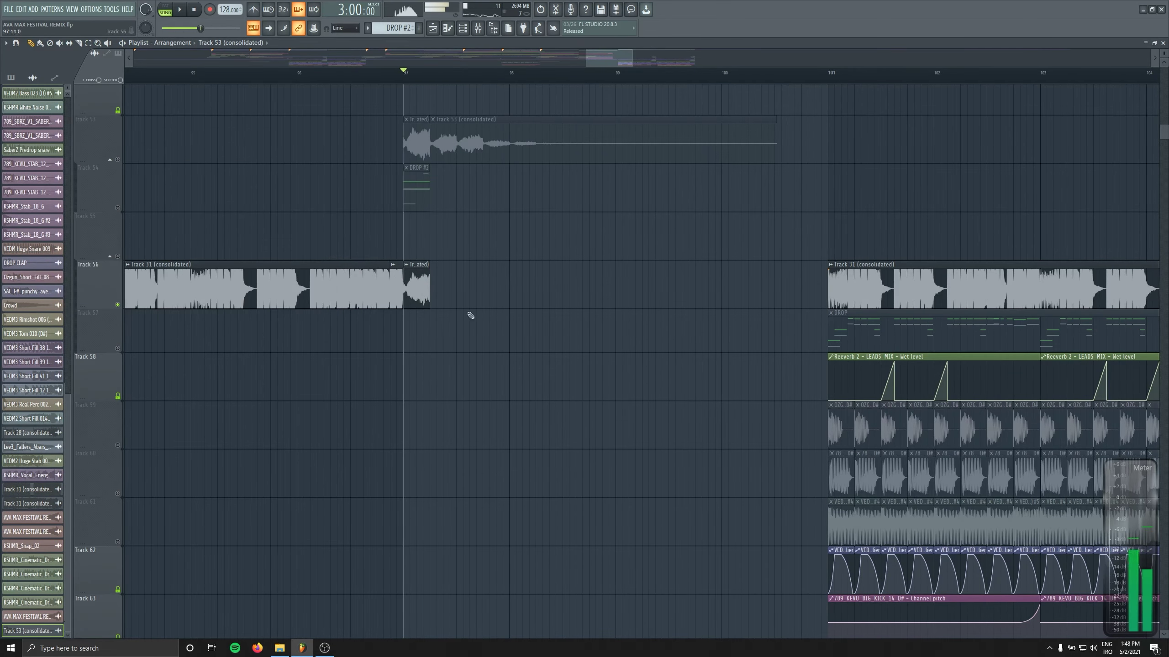
# Fill bar 97 on Track 56 with repeated half-beat slices of the Track 53 audio and play them.
pyautogui.scroll(3, 470, 315)
pyautogui.click(382, 290)
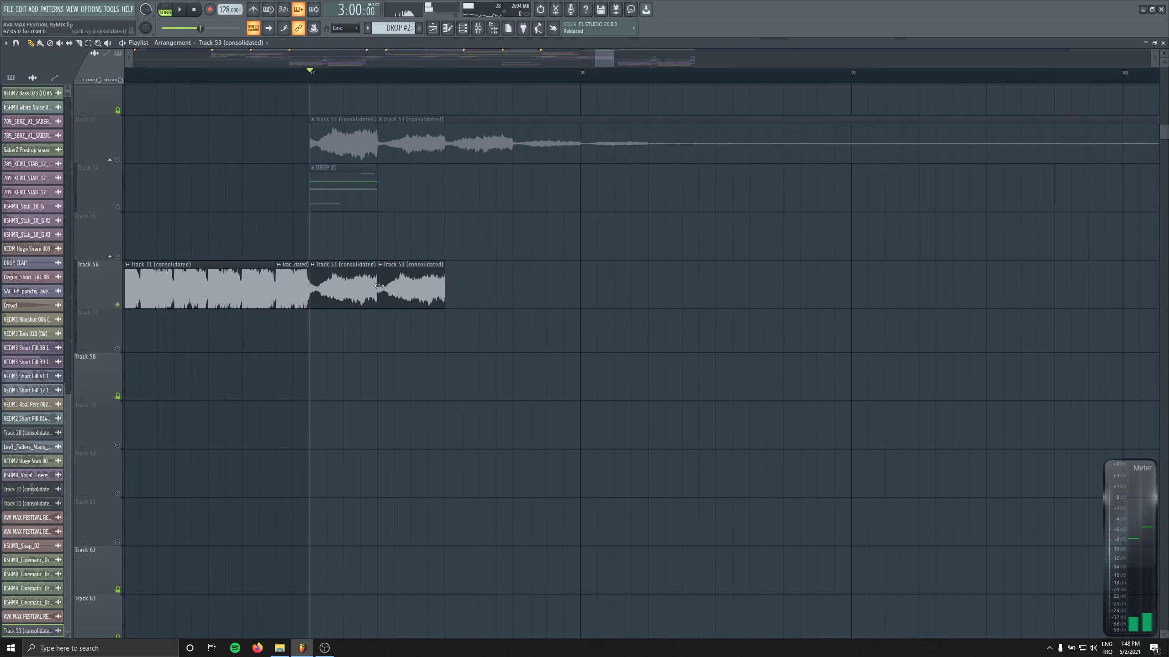
pyautogui.click(457, 292)
pyautogui.click(359, 278)
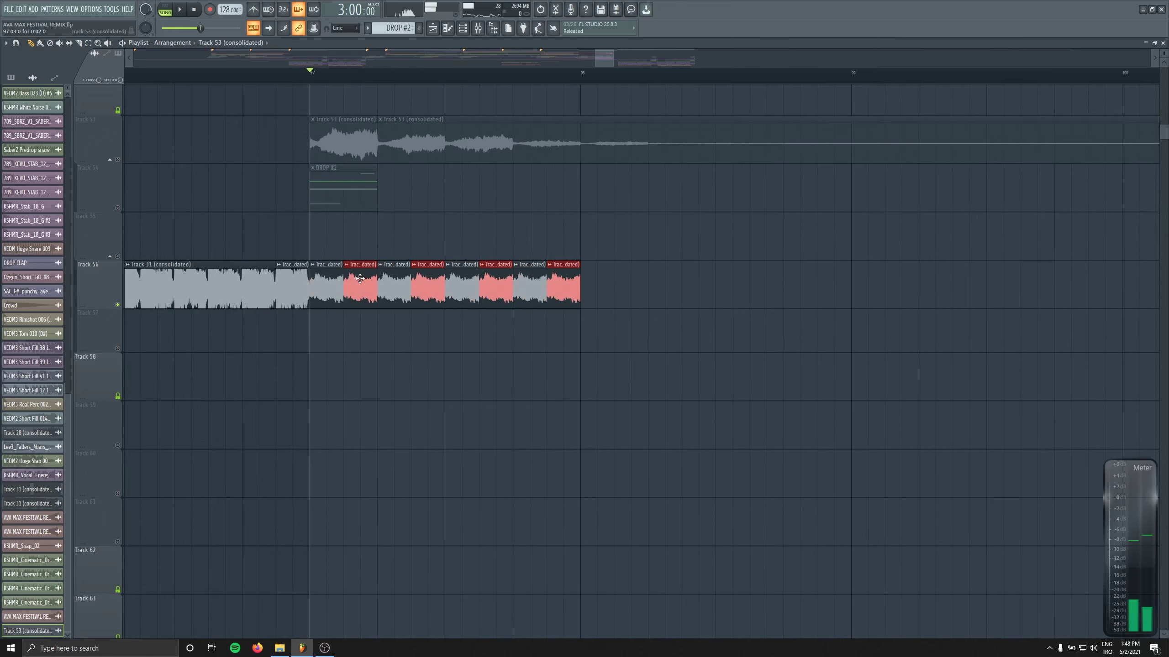
pyautogui.press('space')
pyautogui.moveTo(606, 261)
pyautogui.mouseDown()
pyautogui.moveTo(455, 304)
pyautogui.moveTo(321, 282)
pyautogui.moveTo(643, 282)
pyautogui.moveTo(591, 283)
pyautogui.mouseUp()
pyautogui.press('space')
# Extend the repeated Track 53 slices to bar 100, switching to quarter-beat slices from bar 99, and play the result.
pyautogui.scroll(-2, 516, 286)
pyautogui.press('space')
pyautogui.moveTo(731, 261)
pyautogui.mouseDown()
pyautogui.moveTo(492, 298)
pyautogui.moveTo(550, 290)
pyautogui.mouseUp()
pyautogui.moveTo(626, 290); pyautogui.dragTo(834, 290)
pyautogui.press('space')
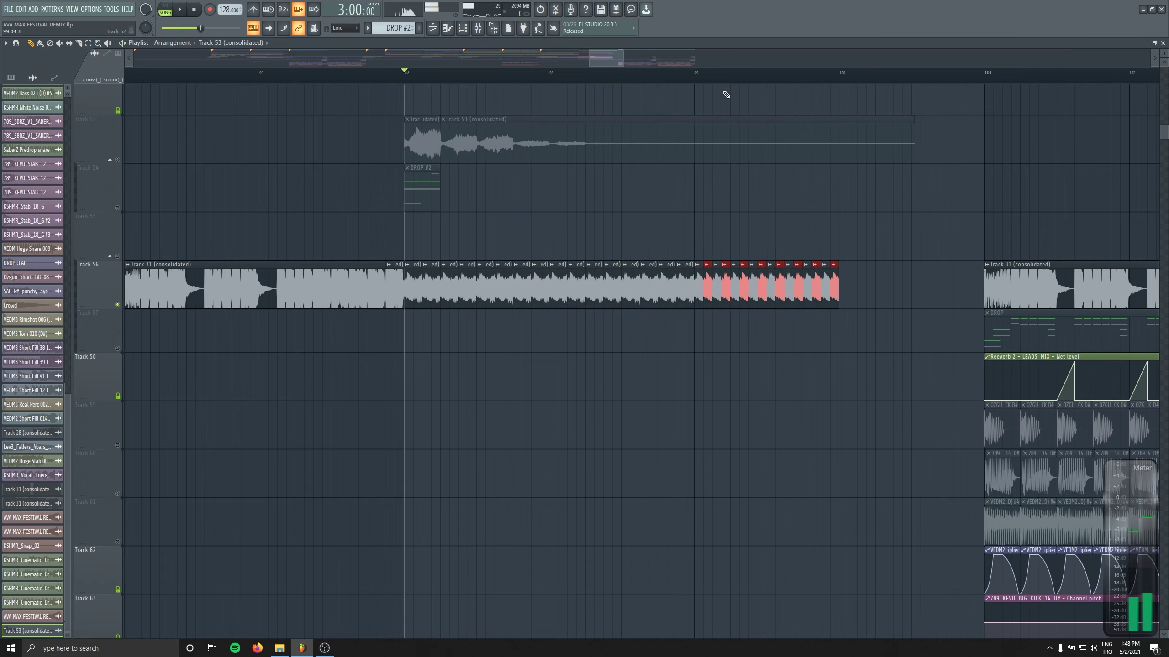
pyautogui.press('space')
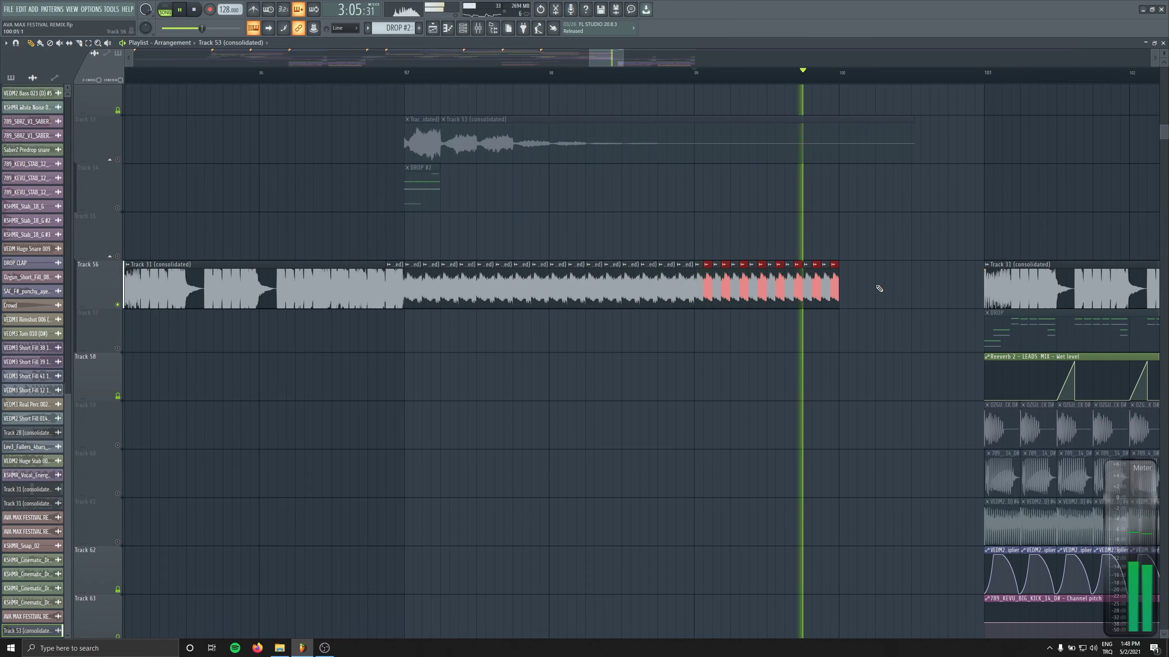
pyautogui.press('space')
# Create a channel pitch automation clip for the Track 53 audio over bars 97 to 100 and move it to Track 57.
pyautogui.moveTo(869, 277); pyautogui.dragTo(420, 290)
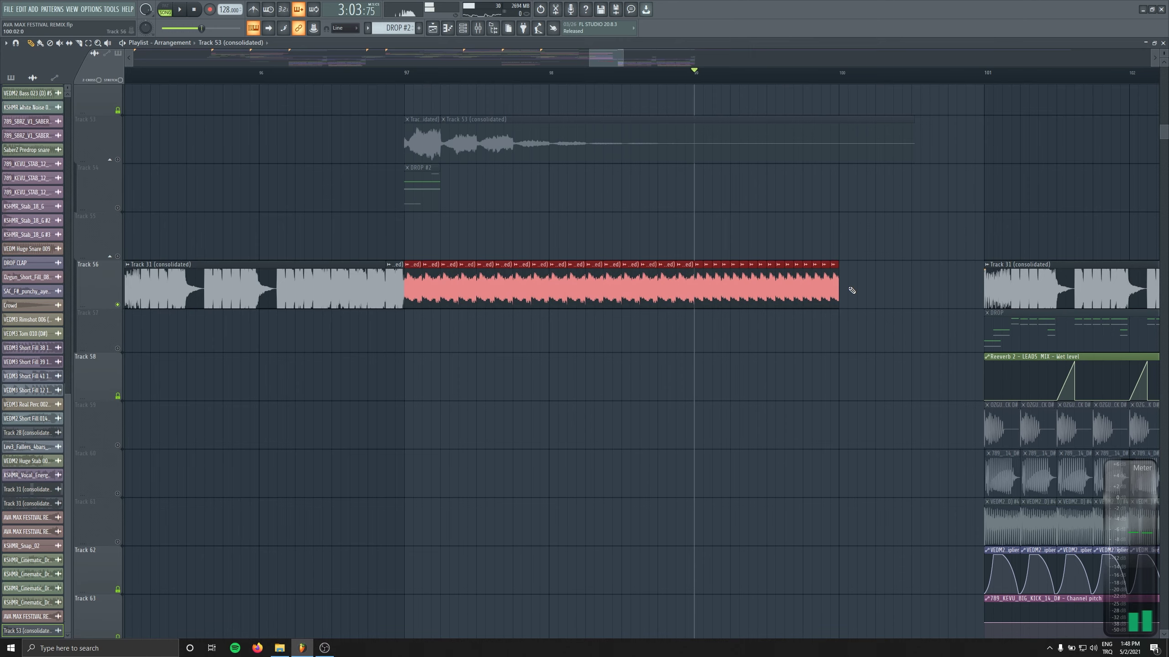
pyautogui.doubleClick(453, 282)
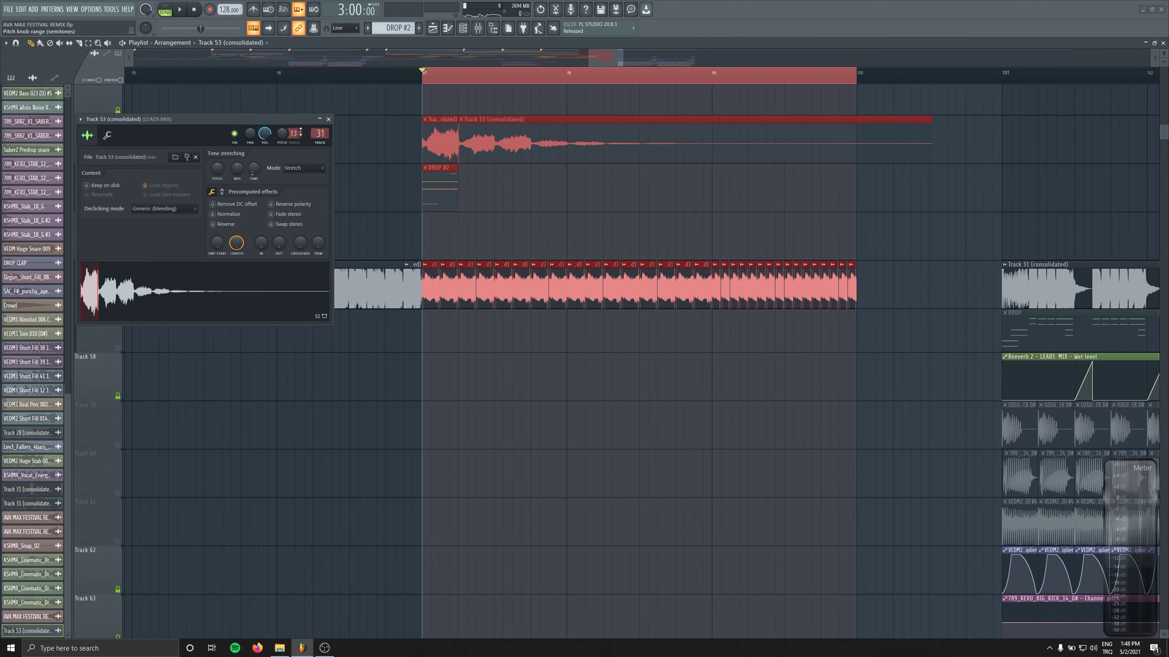
pyautogui.rightClick(286, 135)
pyautogui.click(334, 202)
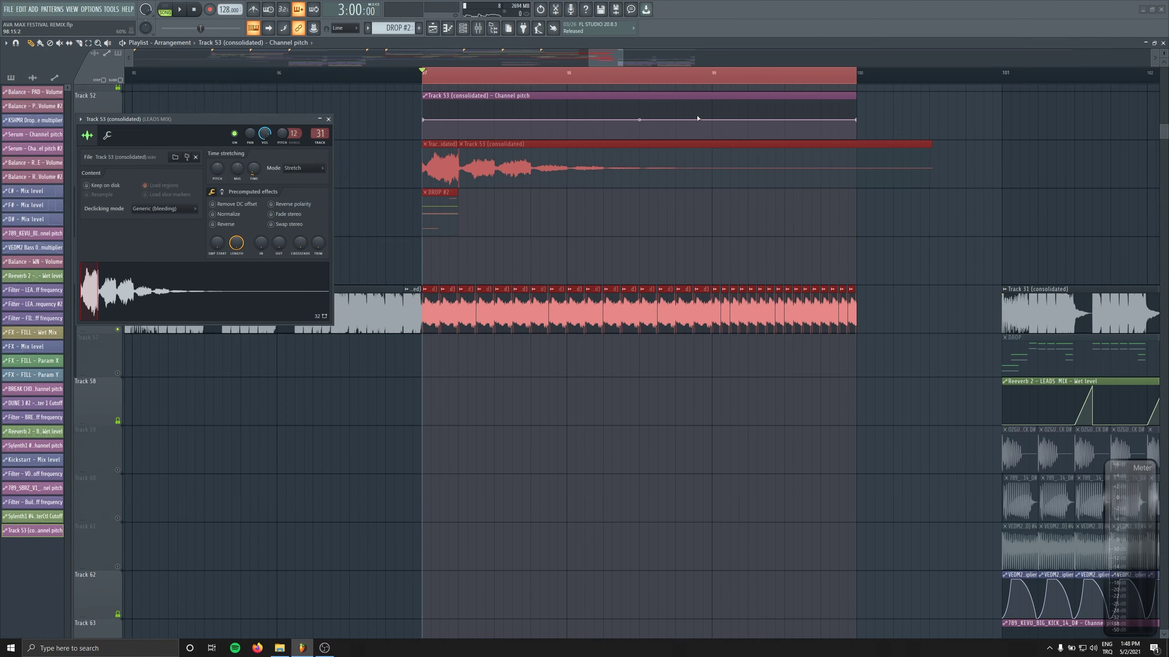
pyautogui.moveTo(686, 95); pyautogui.dragTo(686, 338)
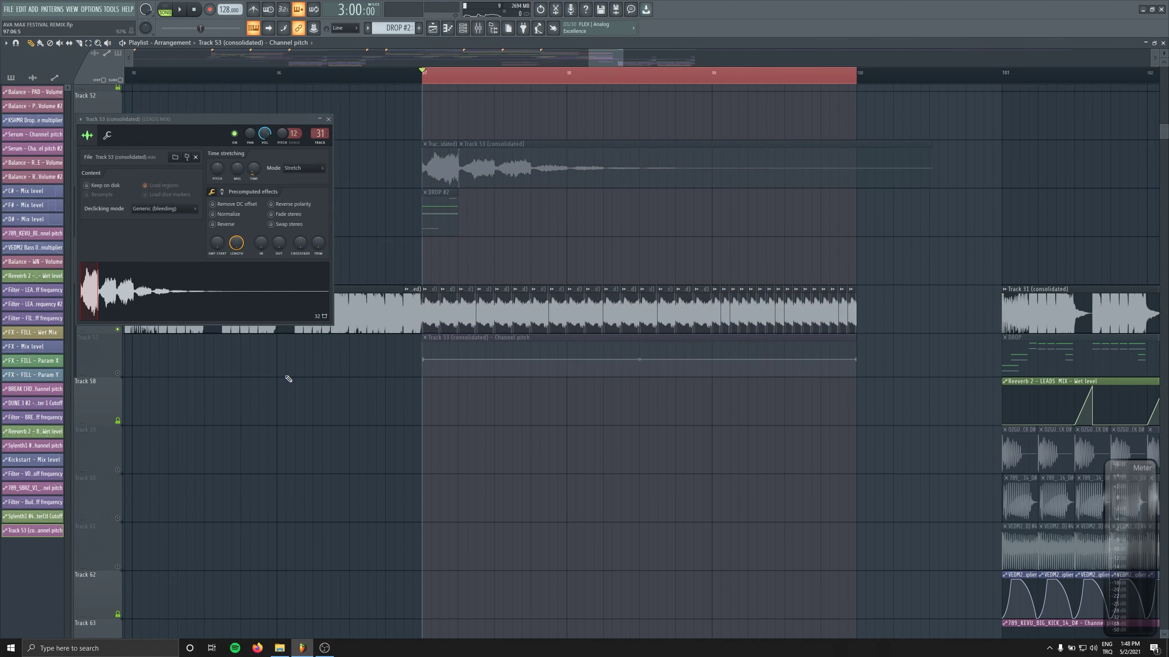
# Enable Track 57, raise its channel pitch automation's end point at bar 100 to form a rising ramp, and play it.
pyautogui.click(117, 373)
pyautogui.click(328, 120)
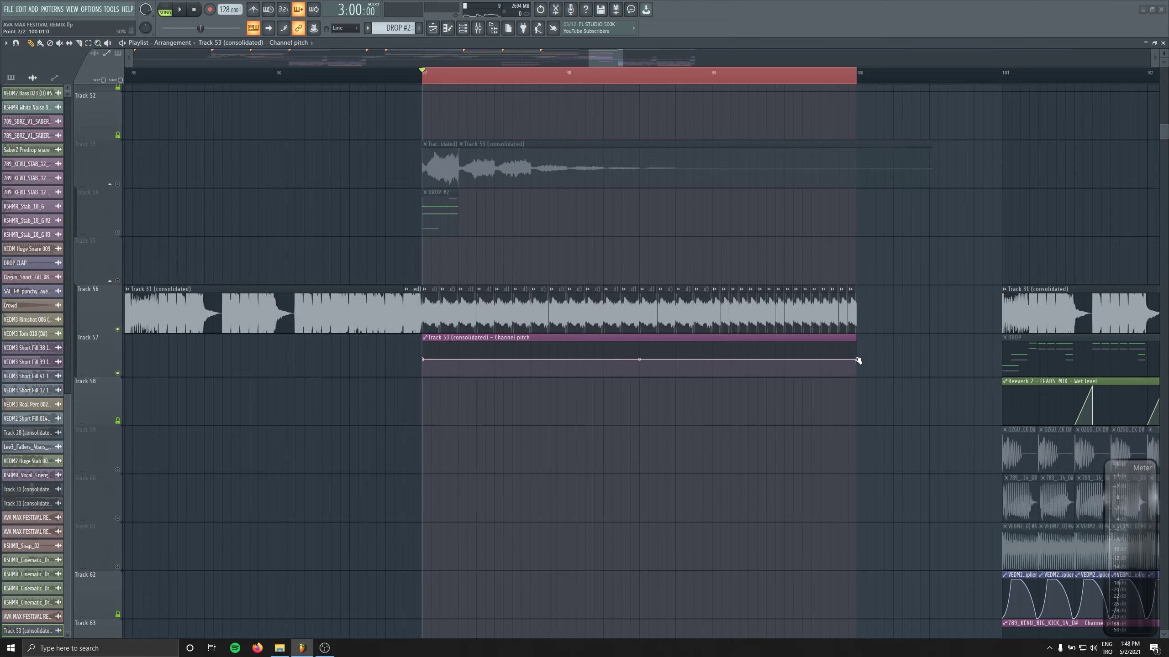
pyautogui.moveTo(859, 361); pyautogui.dragTo(859, 343)
pyautogui.press('space')
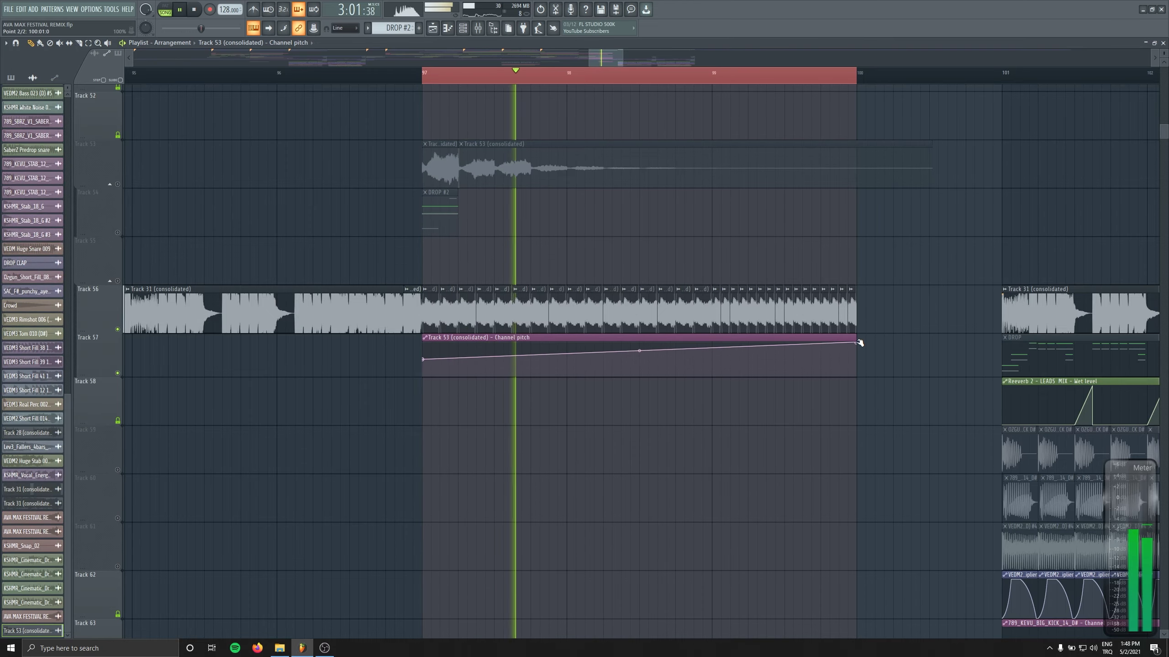
pyautogui.scroll(-1, 425, 365)
pyautogui.scroll(-2, 425, 366)
pyautogui.press('space')
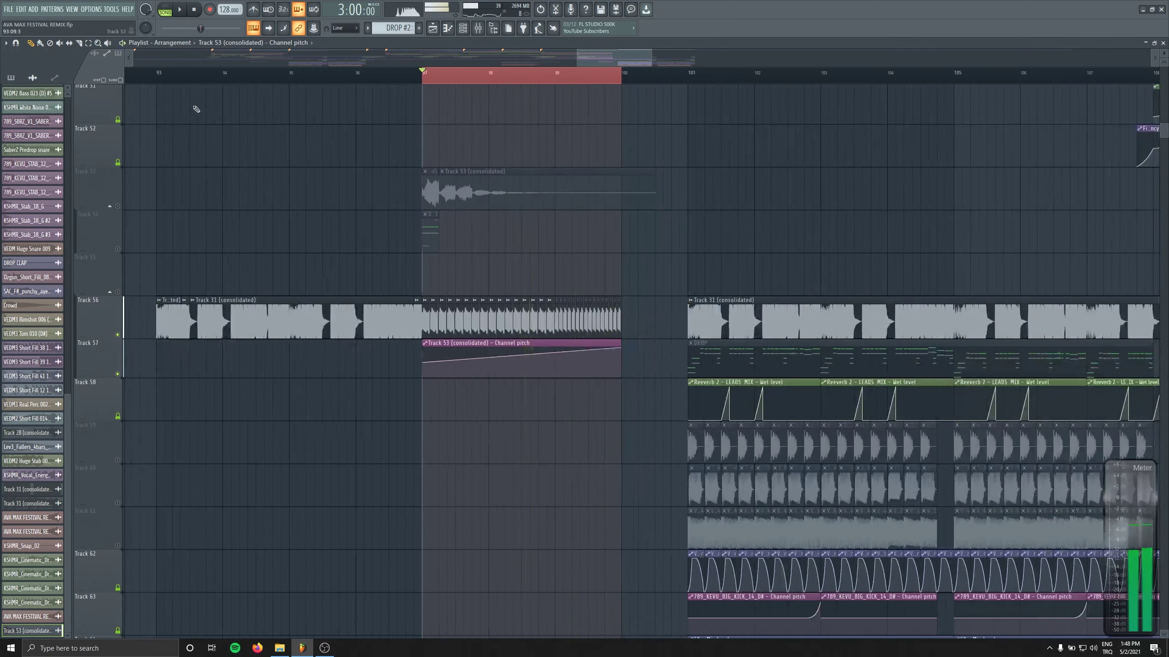
# Play the lead build from bar 93 through the pitch-rising stutter and examine the surrounding drop and filter automation tracks.
pyautogui.click(157, 74)
pyautogui.press('space')
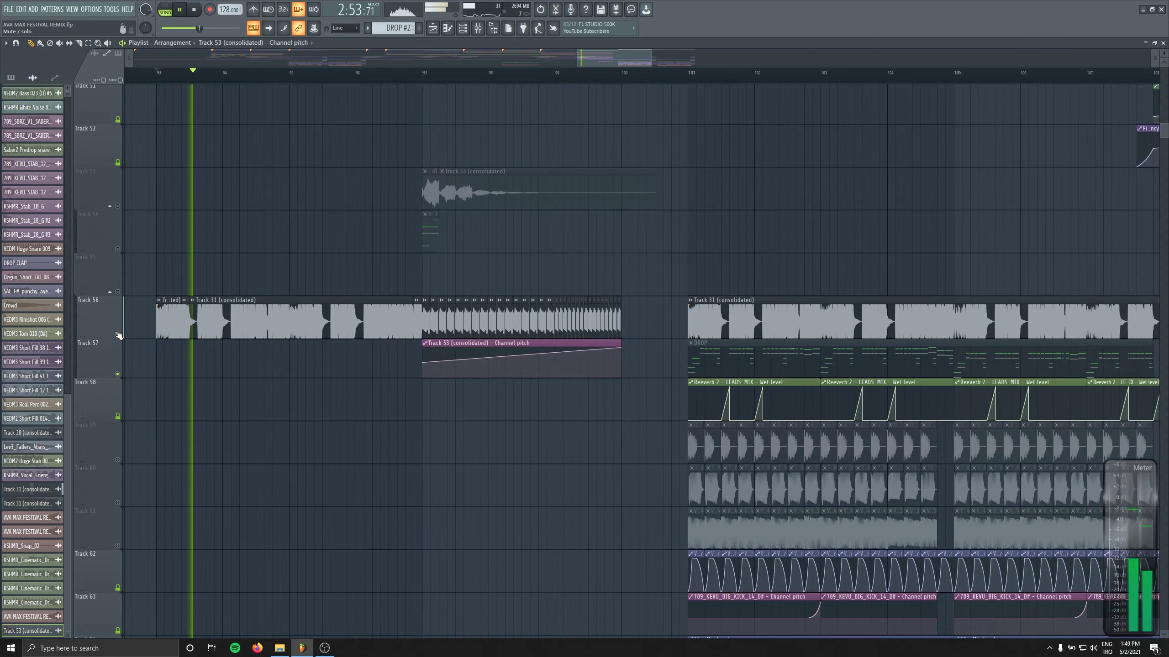
pyautogui.scroll(-6, 430, 488)
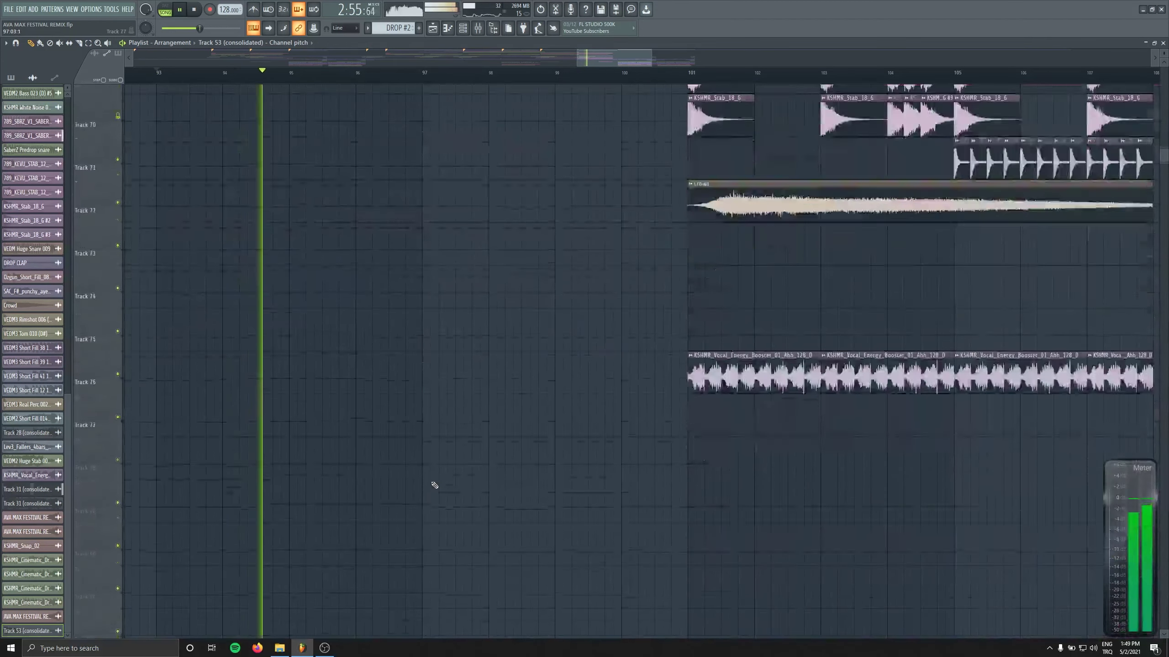
pyautogui.scroll(-3, 432, 484)
pyautogui.scroll(5, 442, 490)
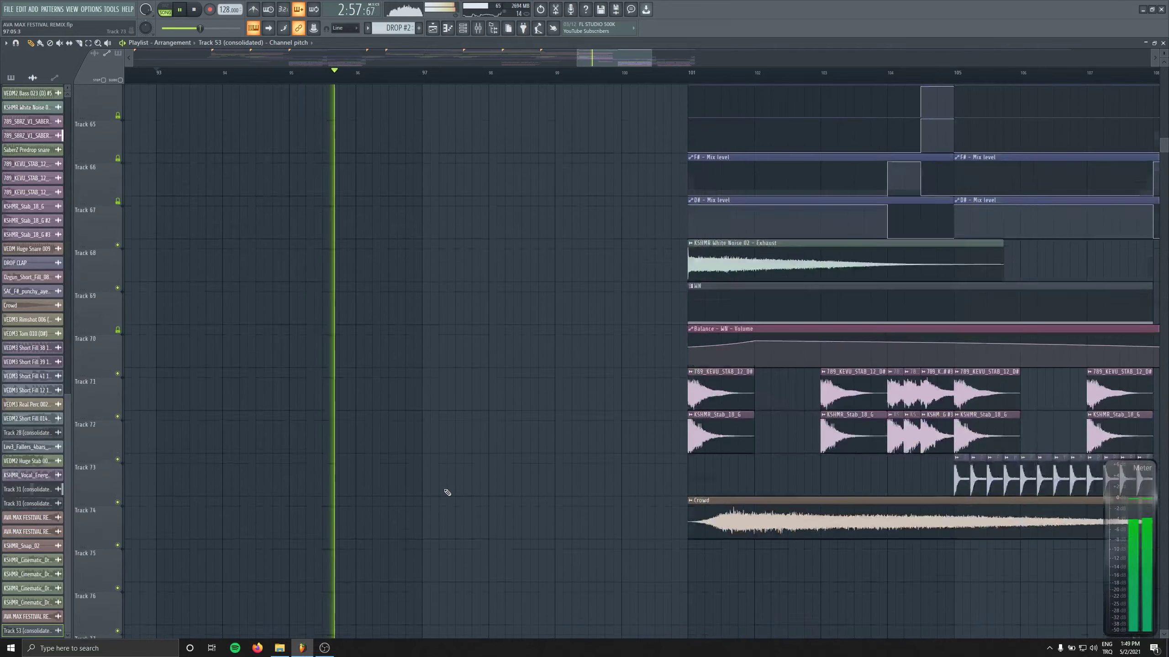
pyautogui.scroll(6, 449, 491)
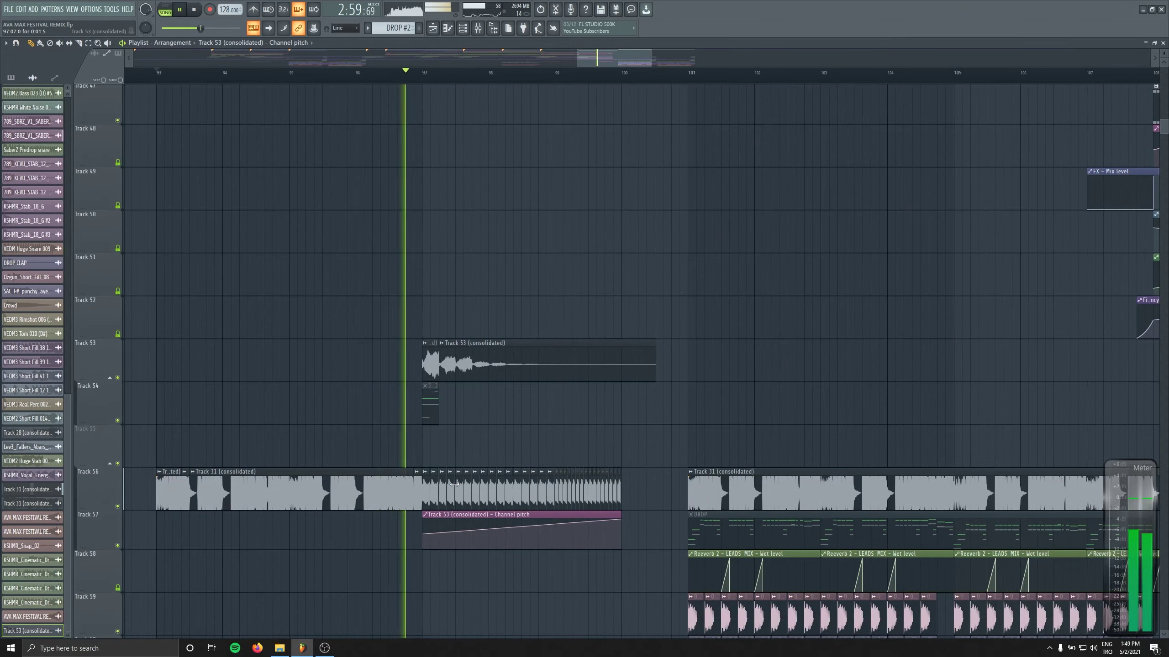
pyautogui.scroll(1, 620, 496)
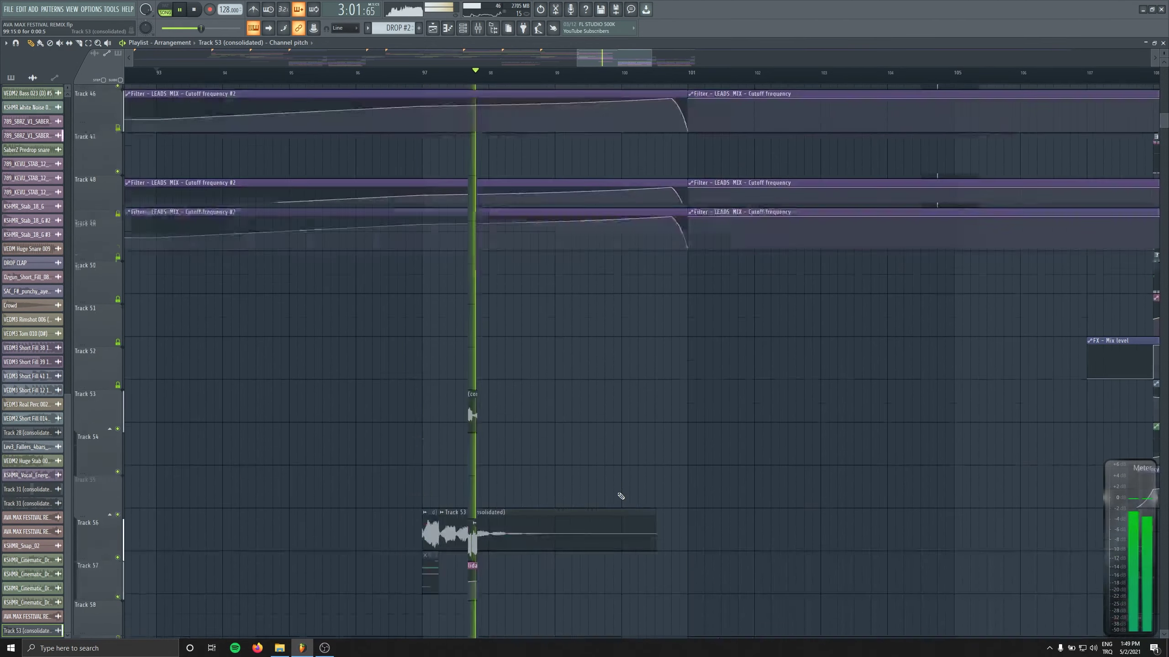
pyautogui.scroll(4, 620, 496)
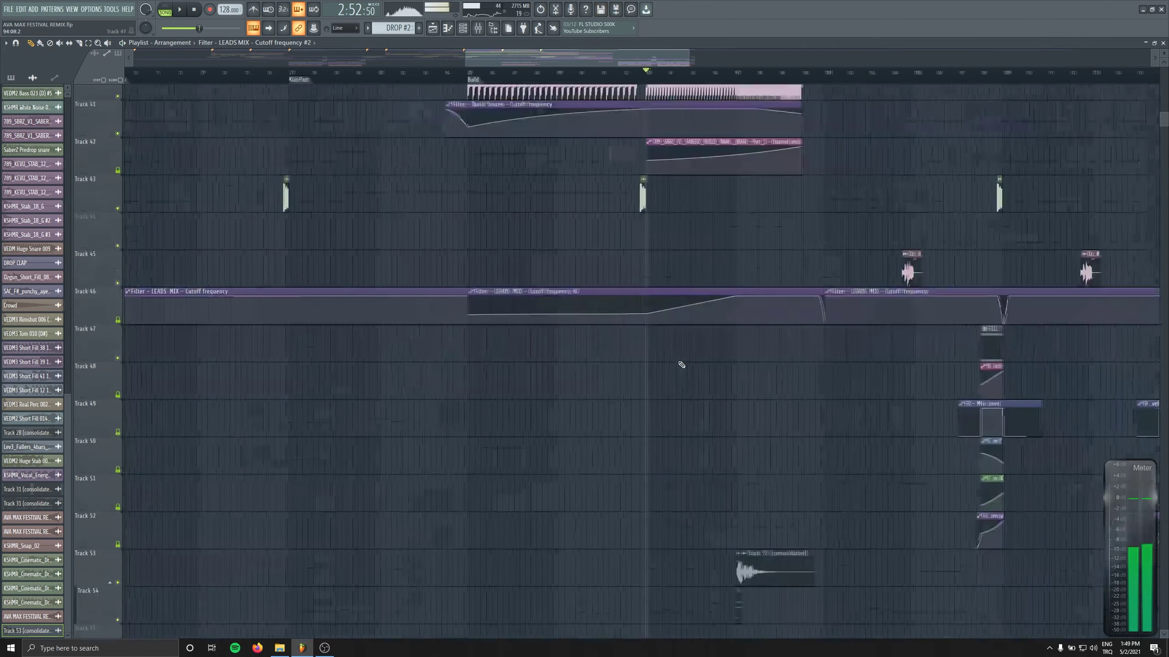
# Copy a one-beat slice from the start of the Track 31 lead clip at bar 101 to Track 54 and solo that track.
pyautogui.scroll(-6, 681, 350)
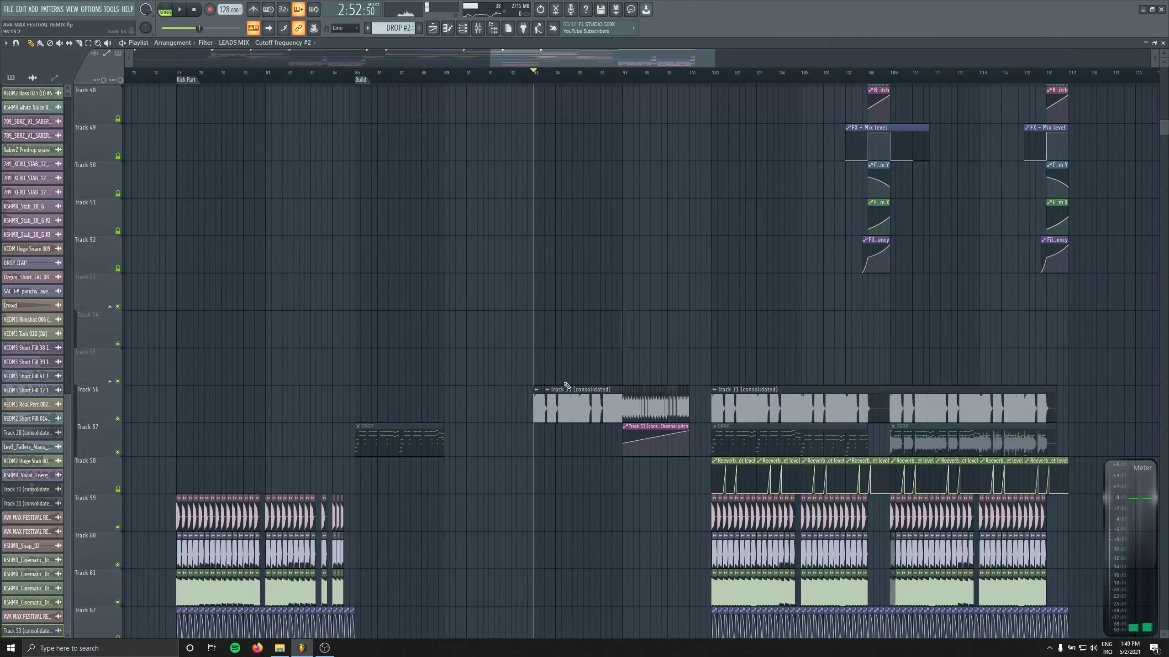
pyautogui.scroll(-3, 566, 386)
pyautogui.moveTo(654, 411); pyautogui.dragTo(552, 359)
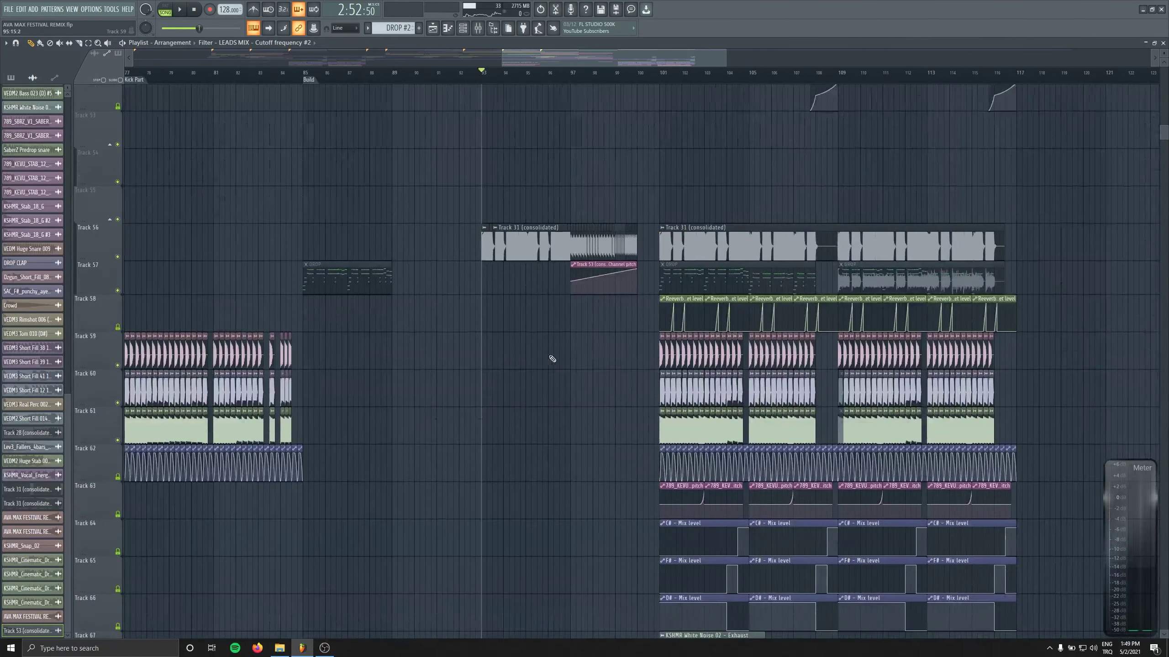
pyautogui.scroll(-5, 520, 384)
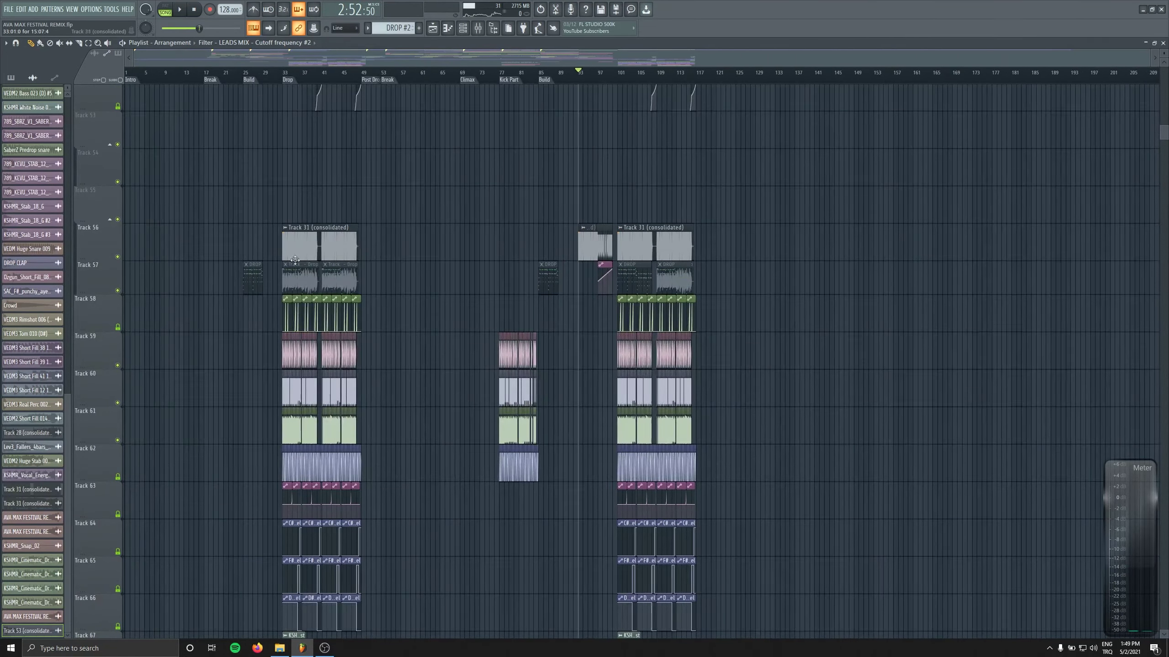
pyautogui.scroll(5, 822, 306)
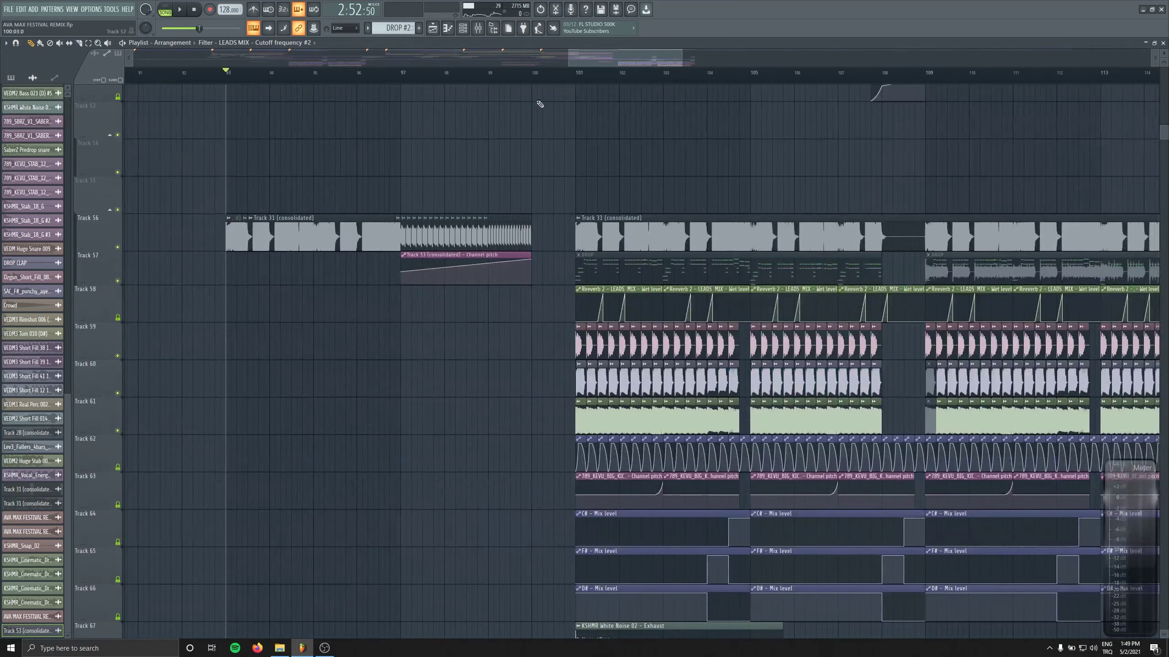
pyautogui.click(533, 75)
pyautogui.scroll(2, 497, 203)
pyautogui.click(493, 73)
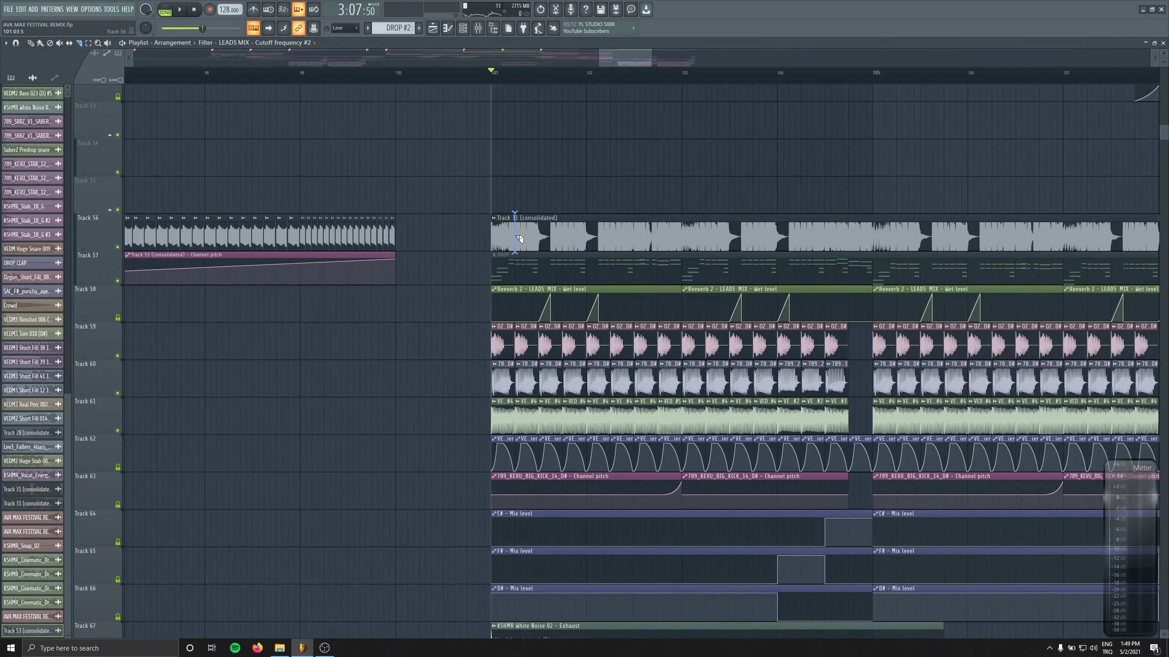
pyautogui.click(507, 218)
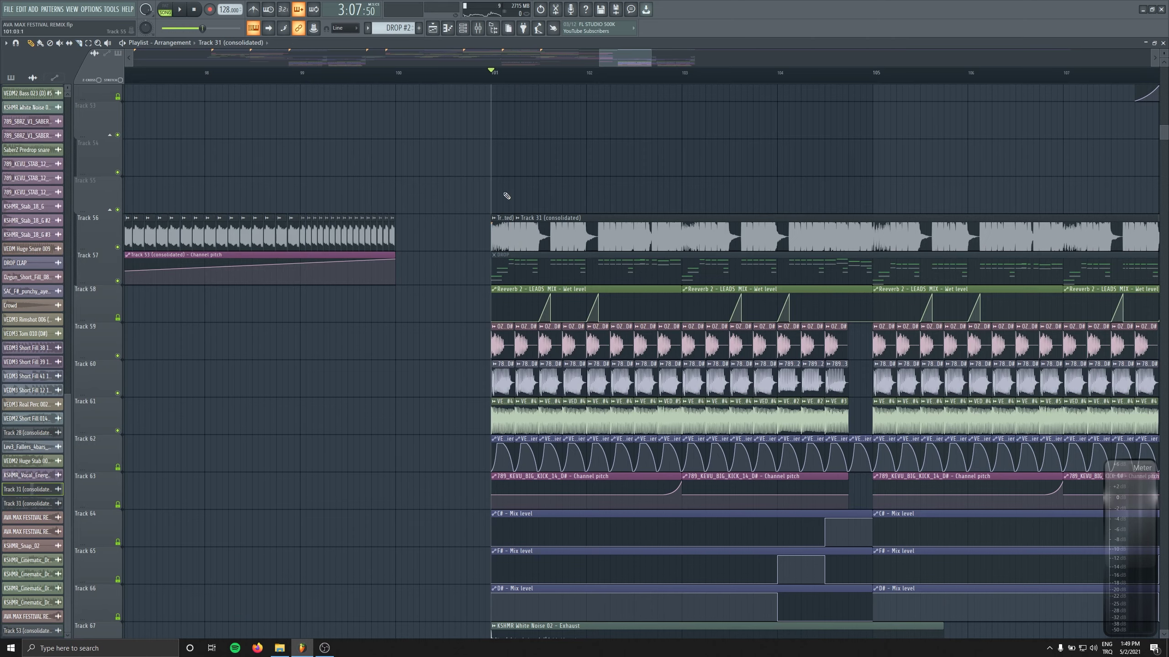
pyautogui.rightClick(117, 172)
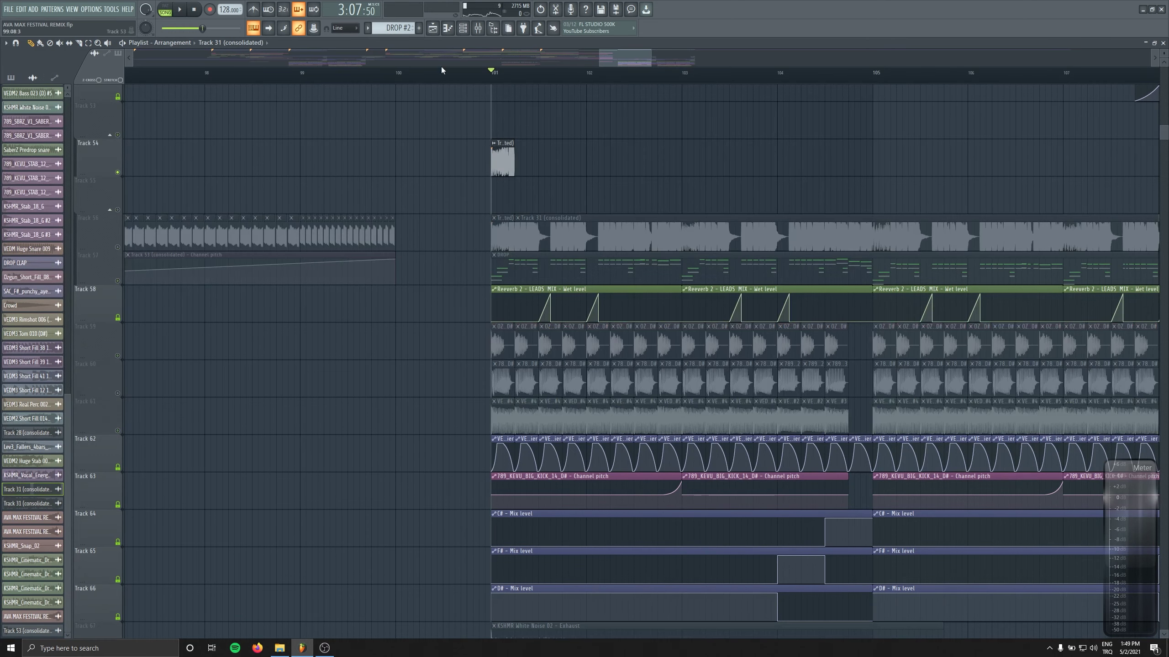
# Record the Track 54 lead slice's reverb with Edison on the HUGE REVERB mixer track.
pyautogui.click(481, 32)
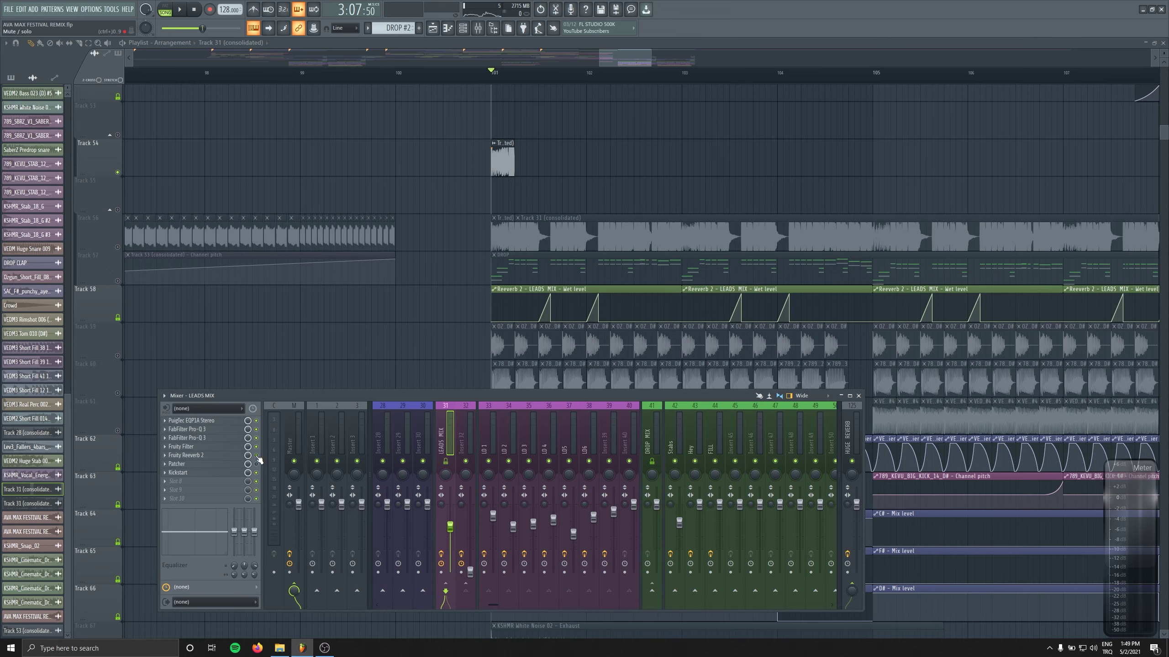
pyautogui.click(859, 434)
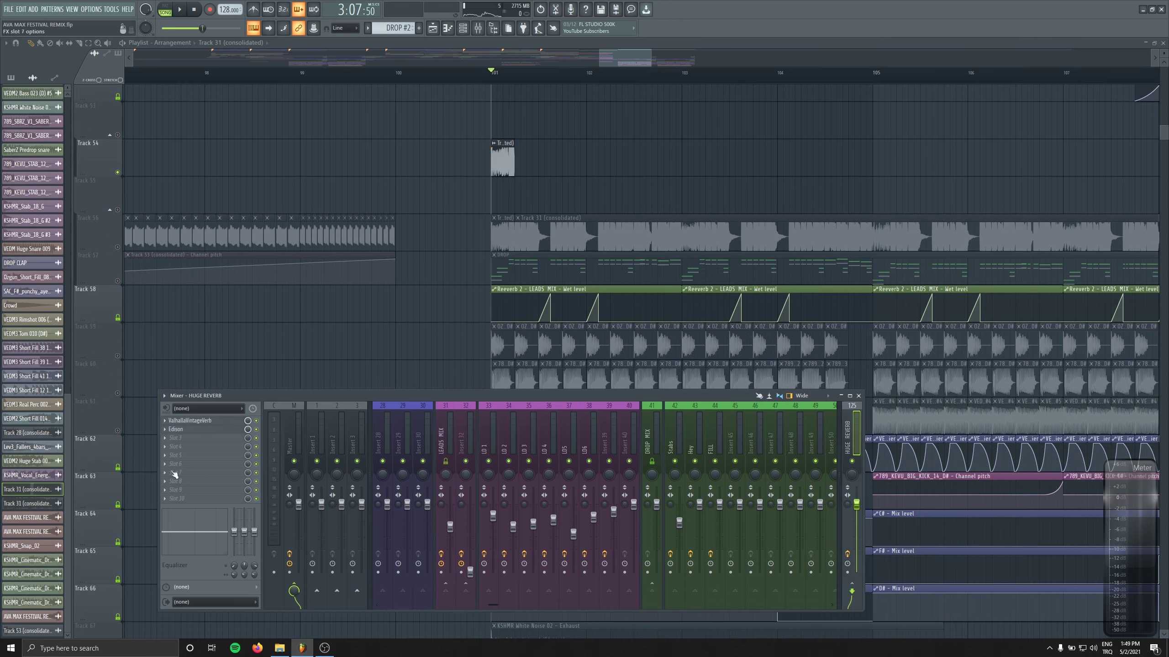
pyautogui.click(177, 429)
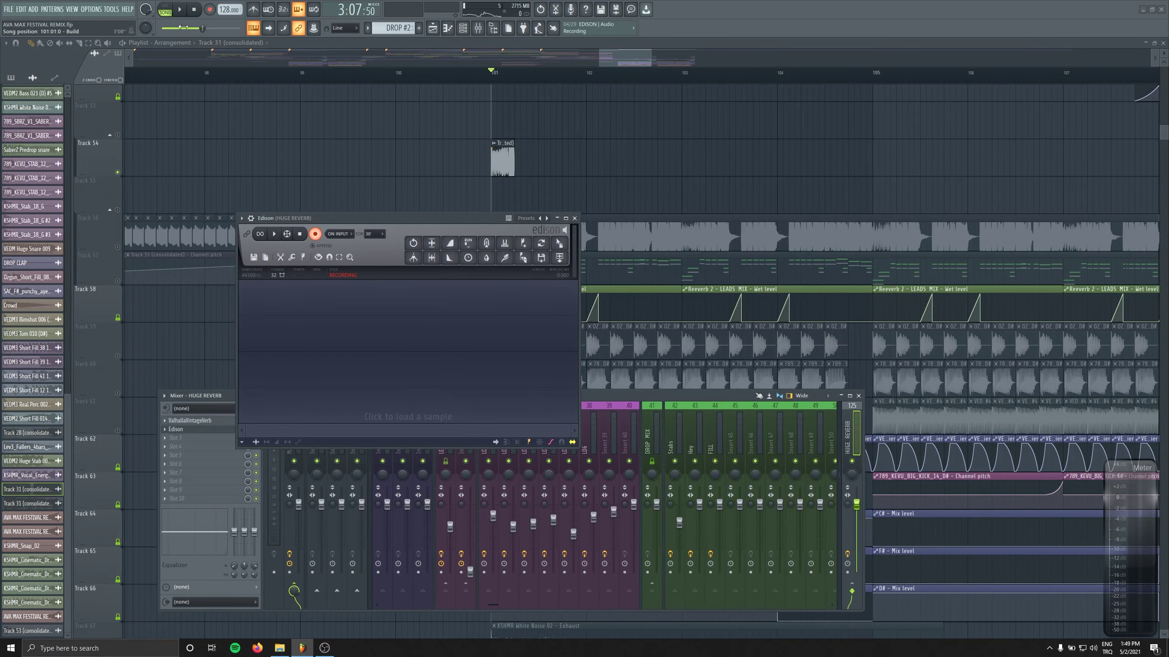
pyautogui.press('space')
pyautogui.press('space')
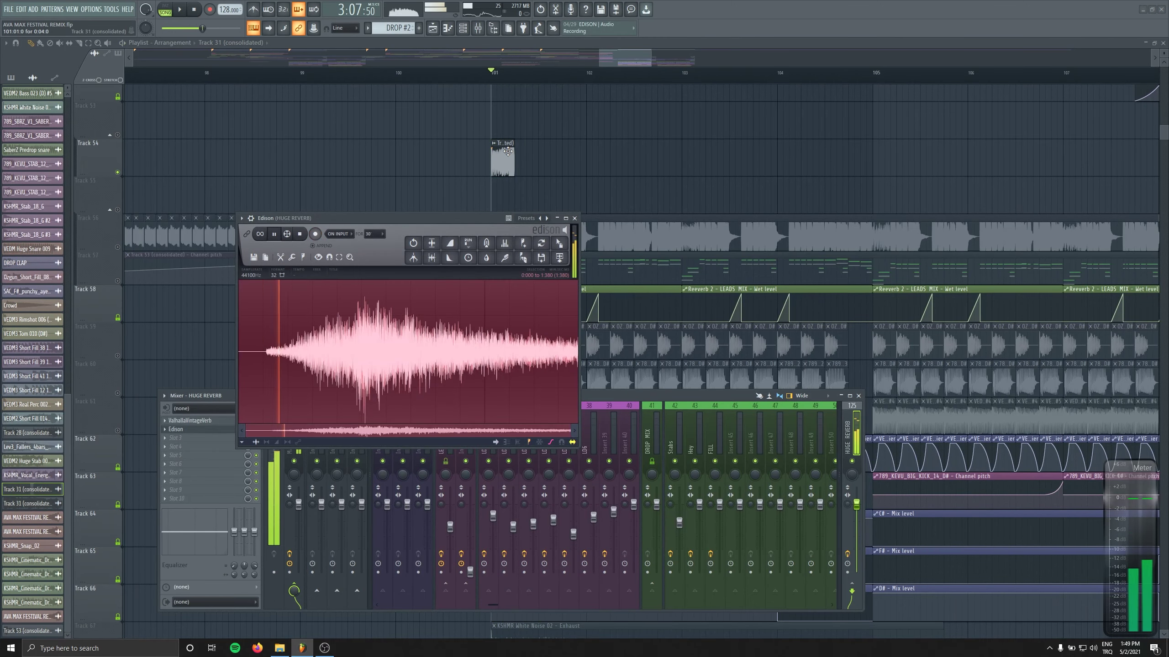
# Shorten the Track 54 slice to about a quarter beat and replace the Edison recording with a new take of its reverb tail.
pyautogui.moveTo(514, 151)
pyautogui.mouseDown()
pyautogui.moveTo(536, 149)
pyautogui.moveTo(496, 160)
pyautogui.mouseUp()
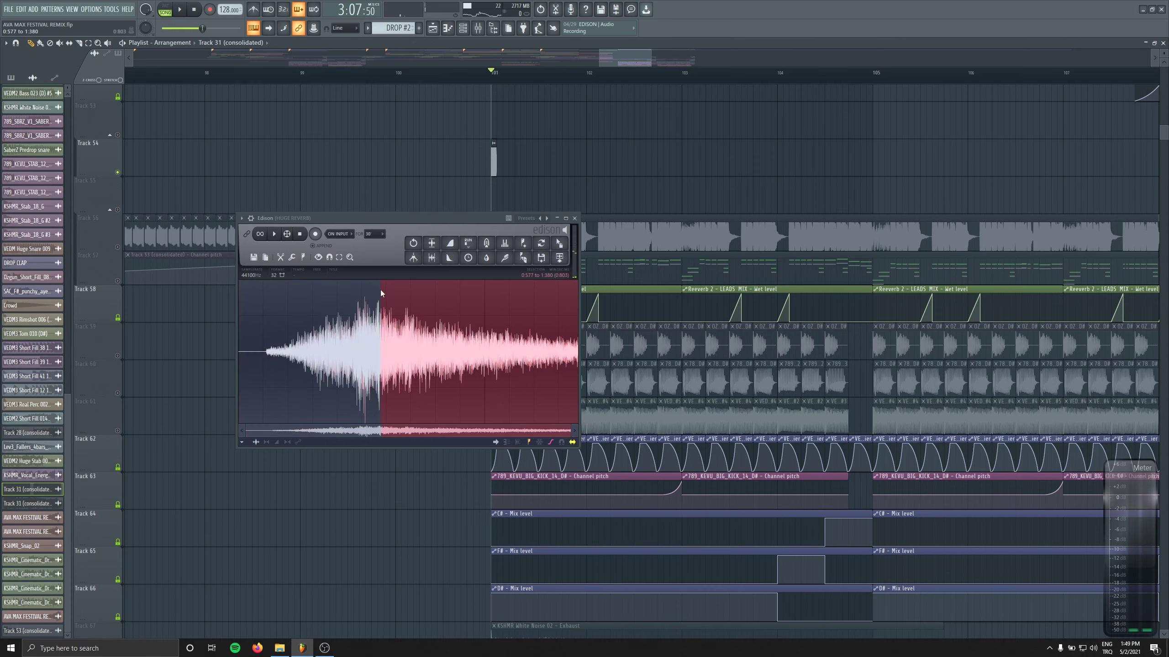
pyautogui.hotkey('ctrl', 'a')
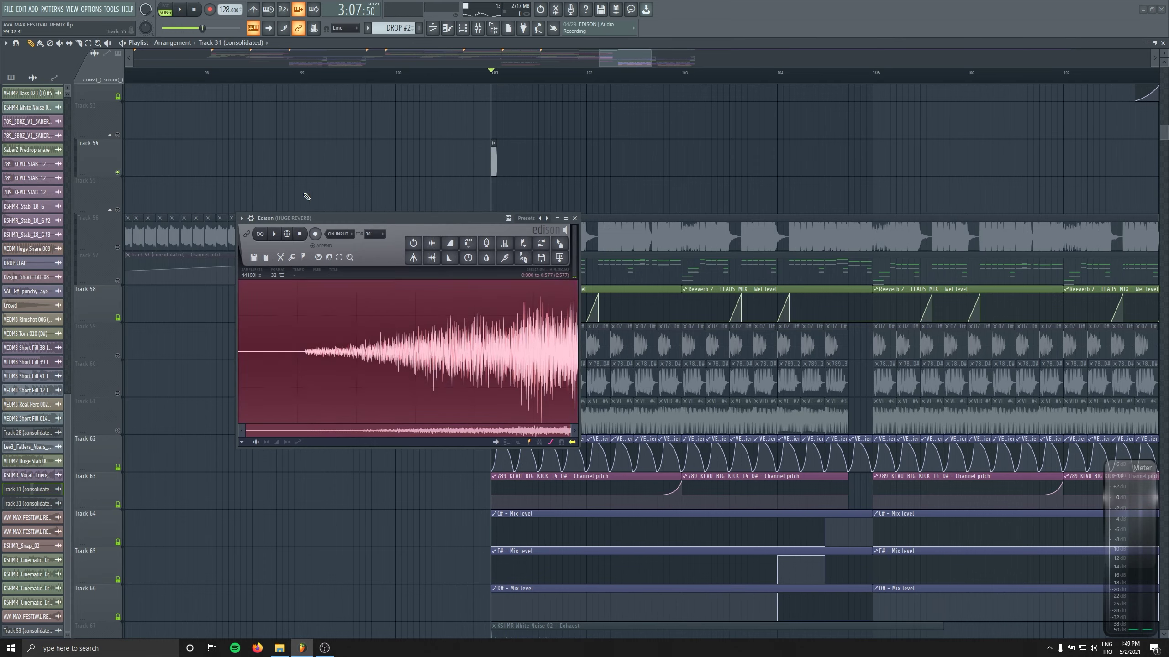
pyautogui.press('Delete')
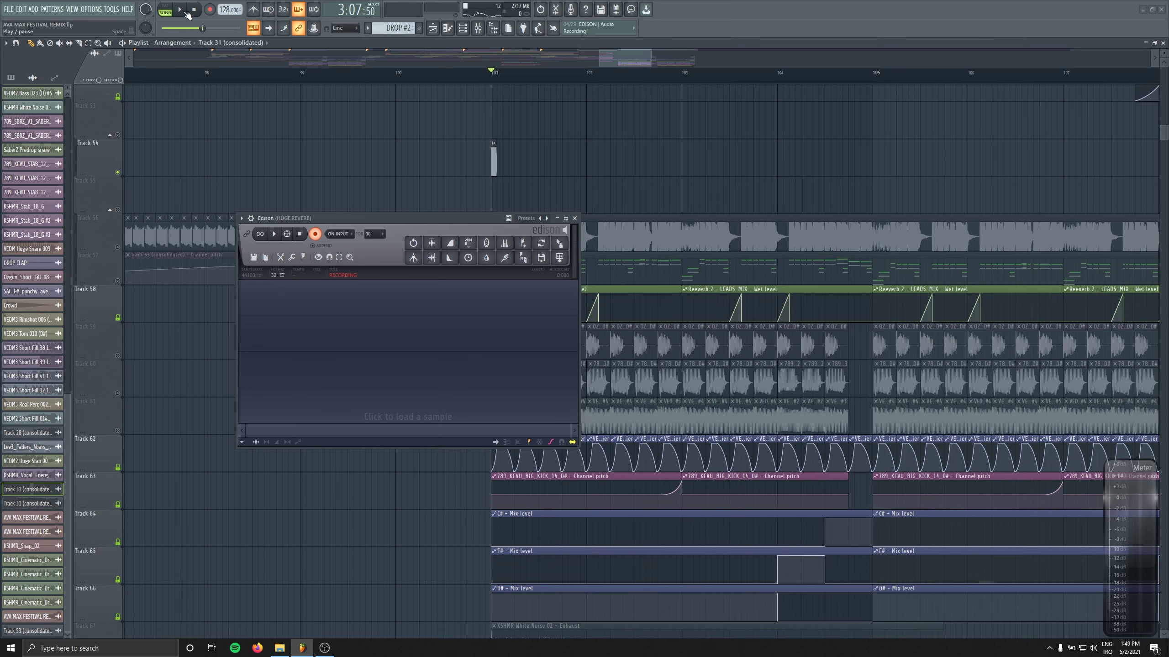
pyautogui.click(180, 10)
pyautogui.click(300, 233)
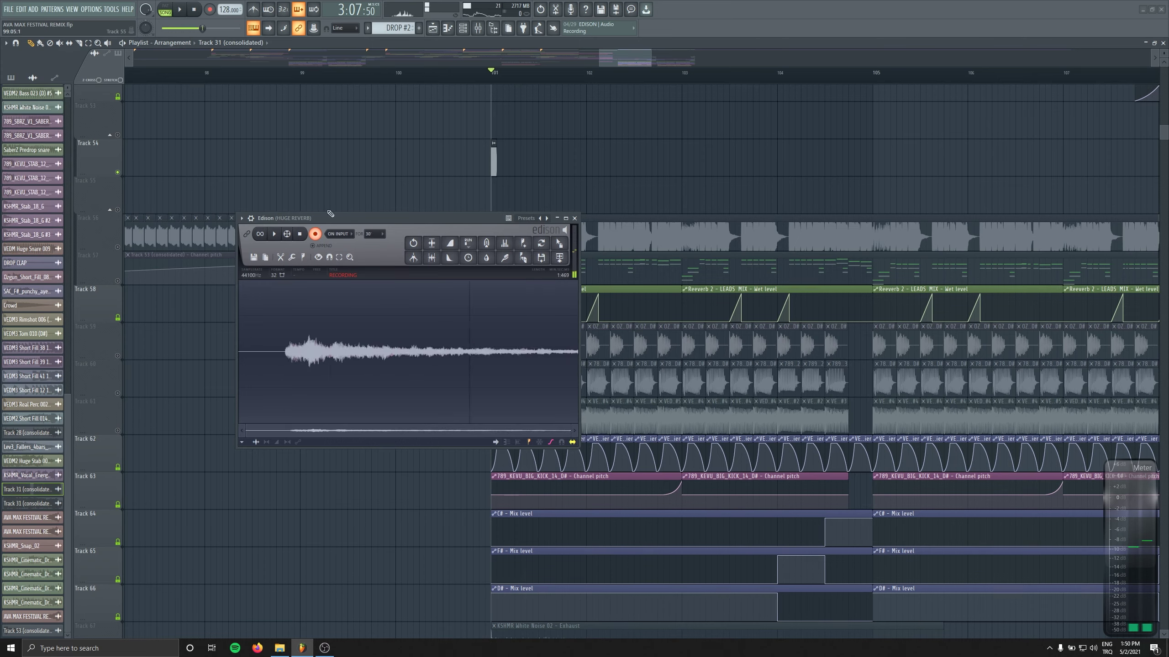
pyautogui.click(301, 235)
# Place the Edison reverb recording on Track 54, starting in bar 99.
pyautogui.moveTo(560, 243); pyautogui.dragTo(362, 179)
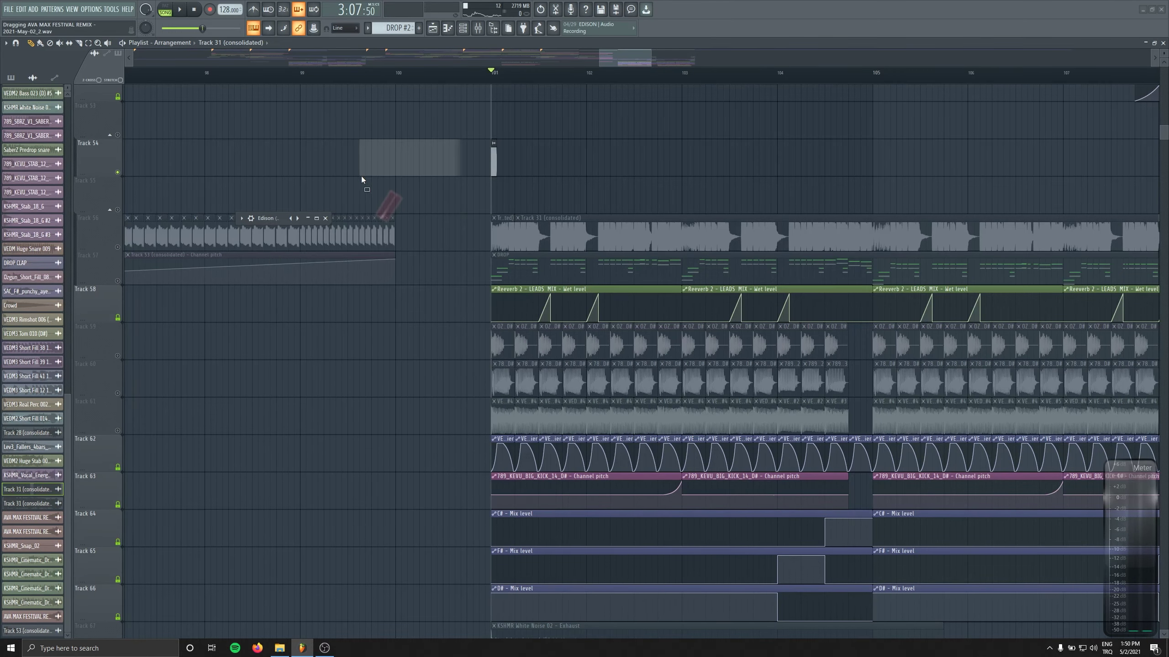
pyautogui.moveTo(501, 161); pyautogui.dragTo(500, 159)
pyautogui.rightClick(423, 158)
pyautogui.hotkey('ctrl', 'z')
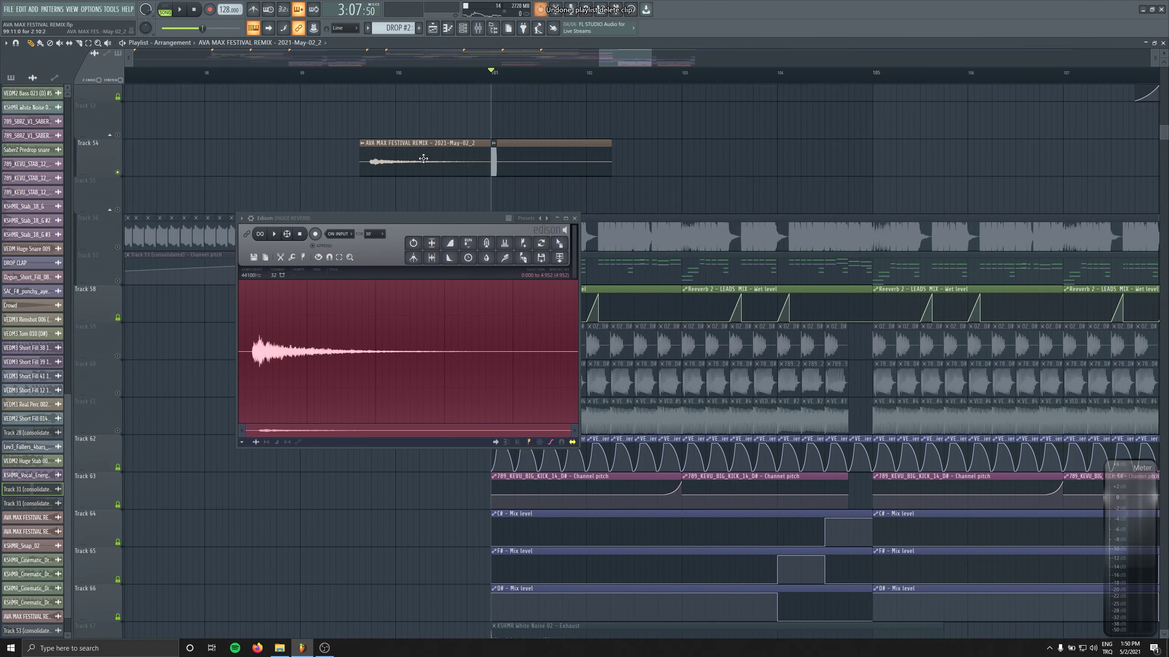
# Normalize and reverse the reverb recording and set its quick fade-in to 31%.
pyautogui.doubleClick(489, 158)
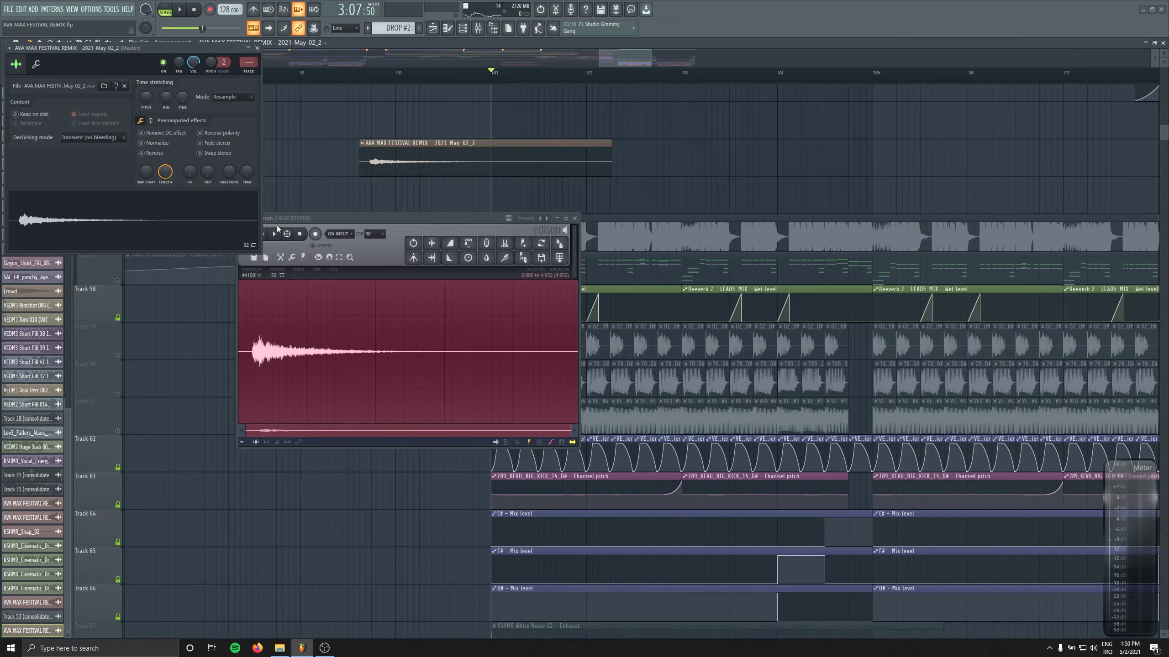
pyautogui.click(151, 143)
pyautogui.click(148, 153)
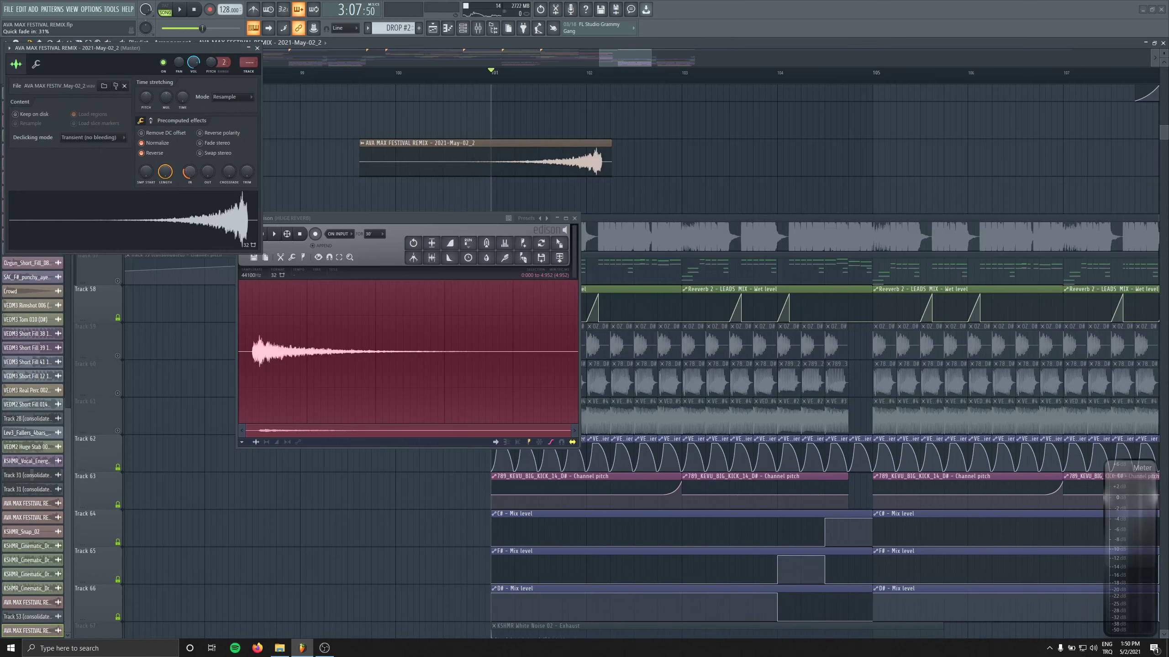
# Trim the reversed reverb clip's end, align it on Track 55 to finish at bar 101, and play it.
pyautogui.moveTo(607, 157); pyautogui.dragTo(593, 159)
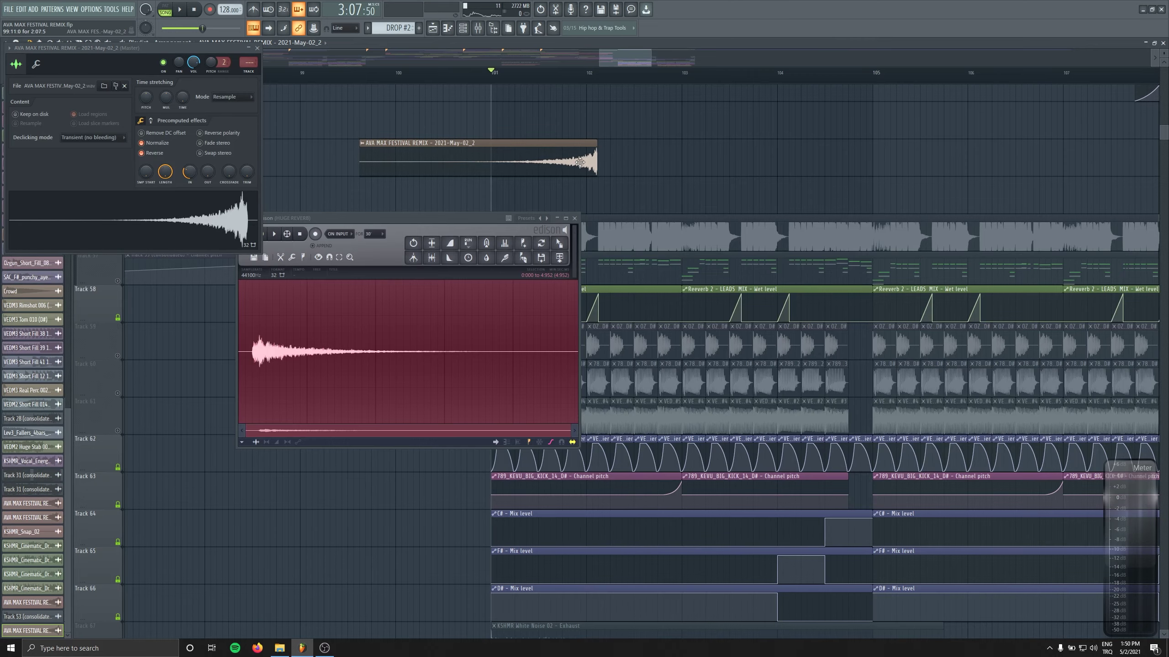
pyautogui.click(73, 141)
pyautogui.press('F12')
pyautogui.press('space')
pyautogui.scroll(3, 443, 228)
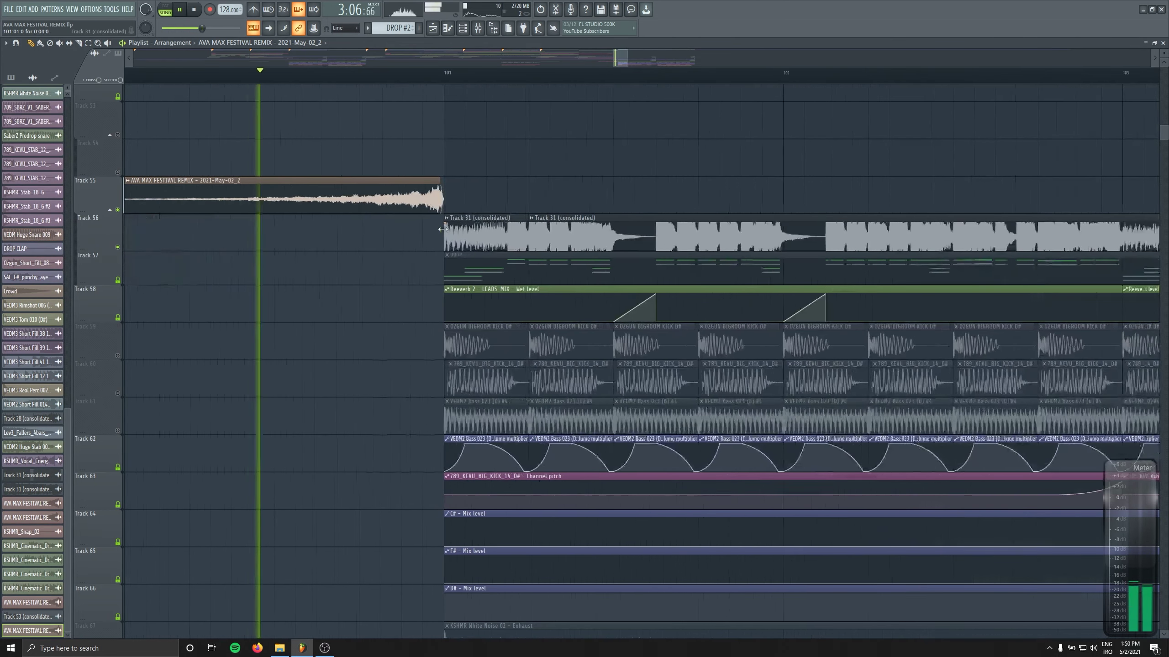
pyautogui.press('space')
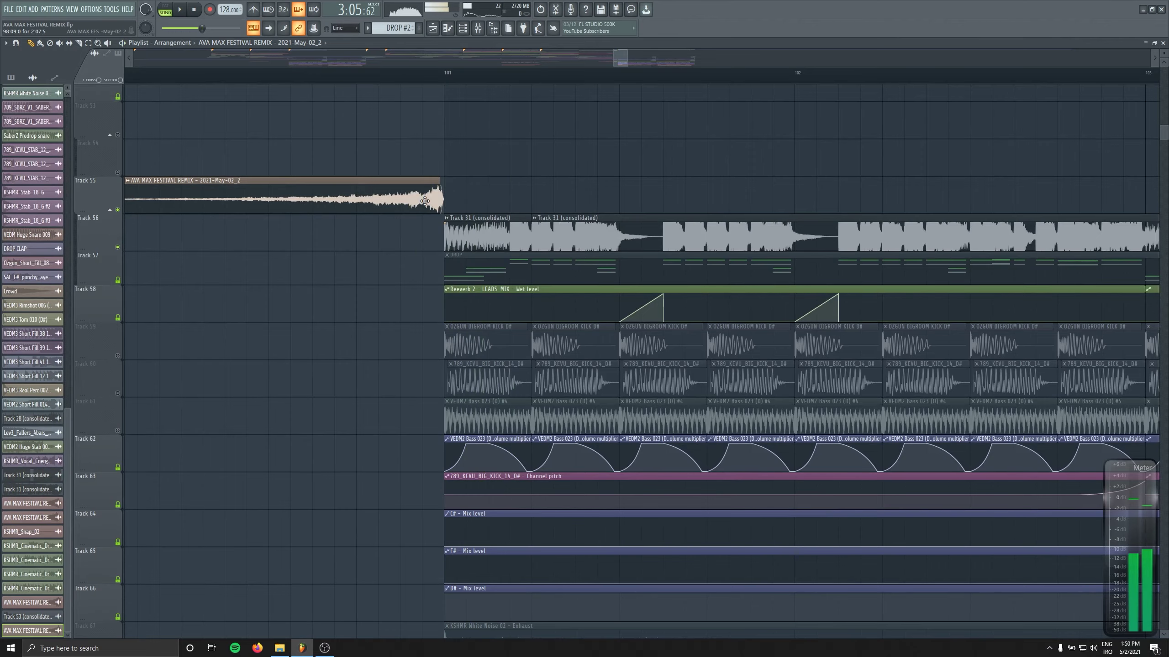
# Solo Track 55, play the reversed reverb up to bar 101, and remove the clip.
pyautogui.scroll(-4, 391, 248)
pyautogui.click(117, 209)
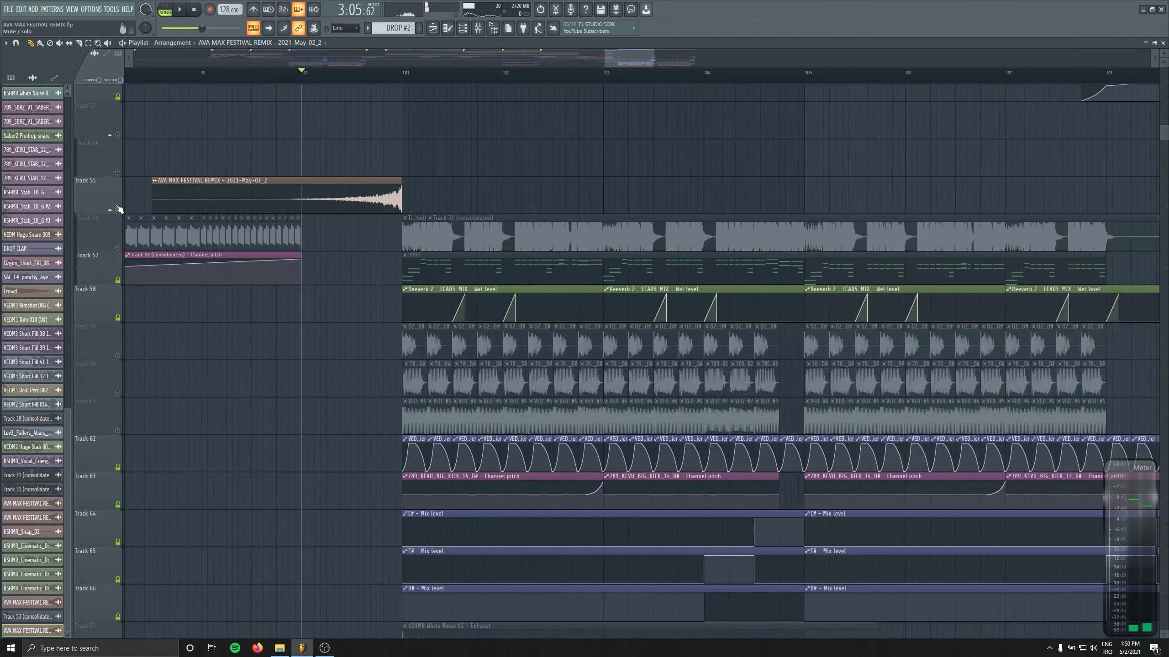
pyautogui.scroll(3, 396, 230)
pyautogui.press('space')
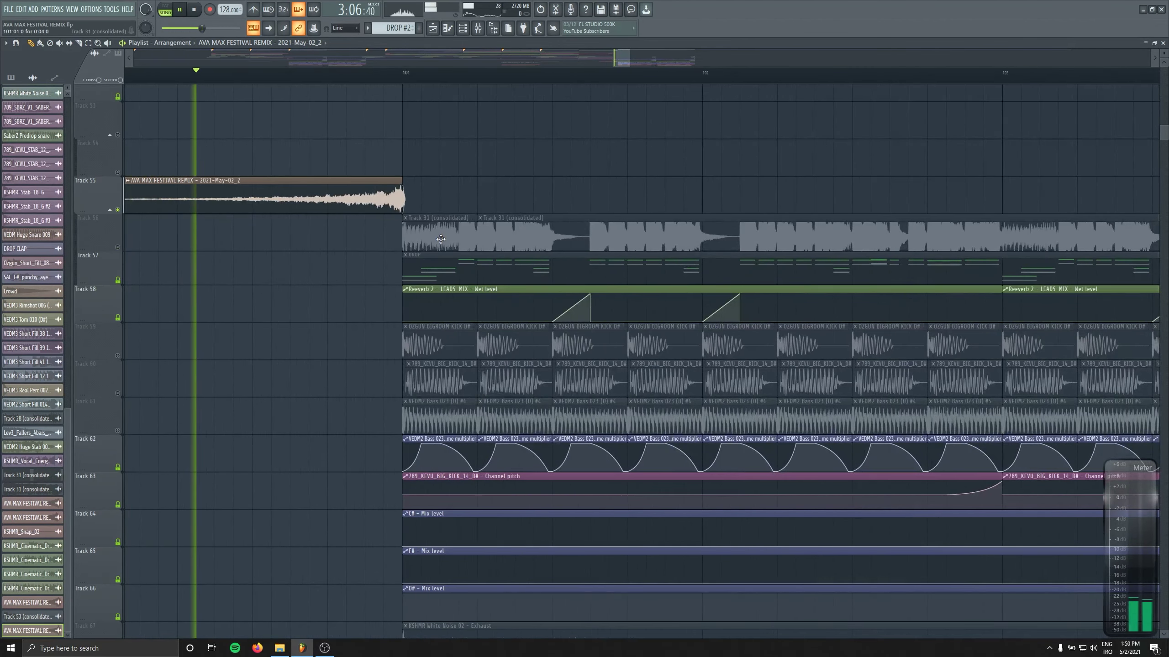
pyautogui.press('space')
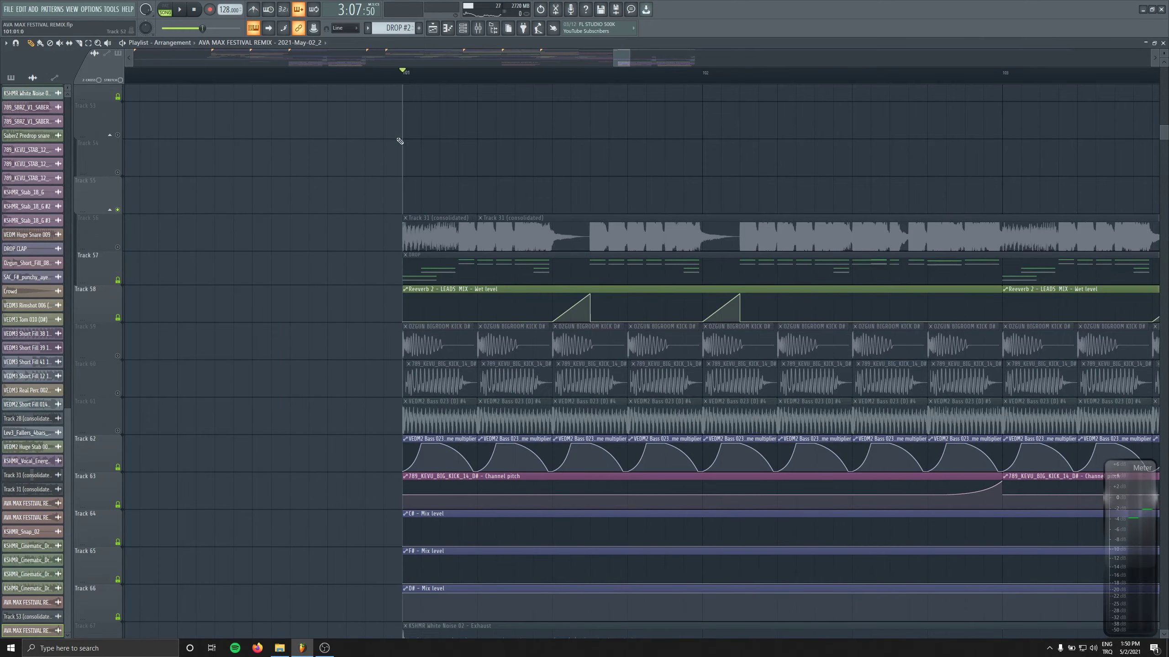
pyautogui.scroll(-4, 399, 141)
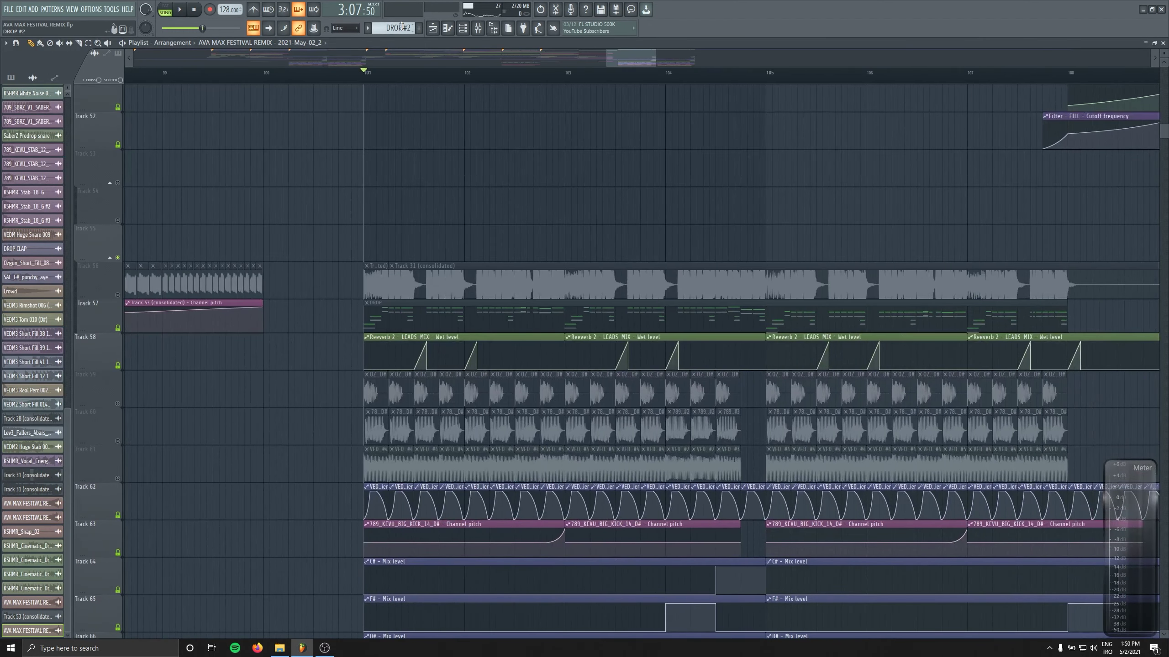
# Place the DROP #2 pattern on Track 54 from bar 101, solo the track and briefly play it.
pyautogui.click(401, 26)
pyautogui.click(419, 85)
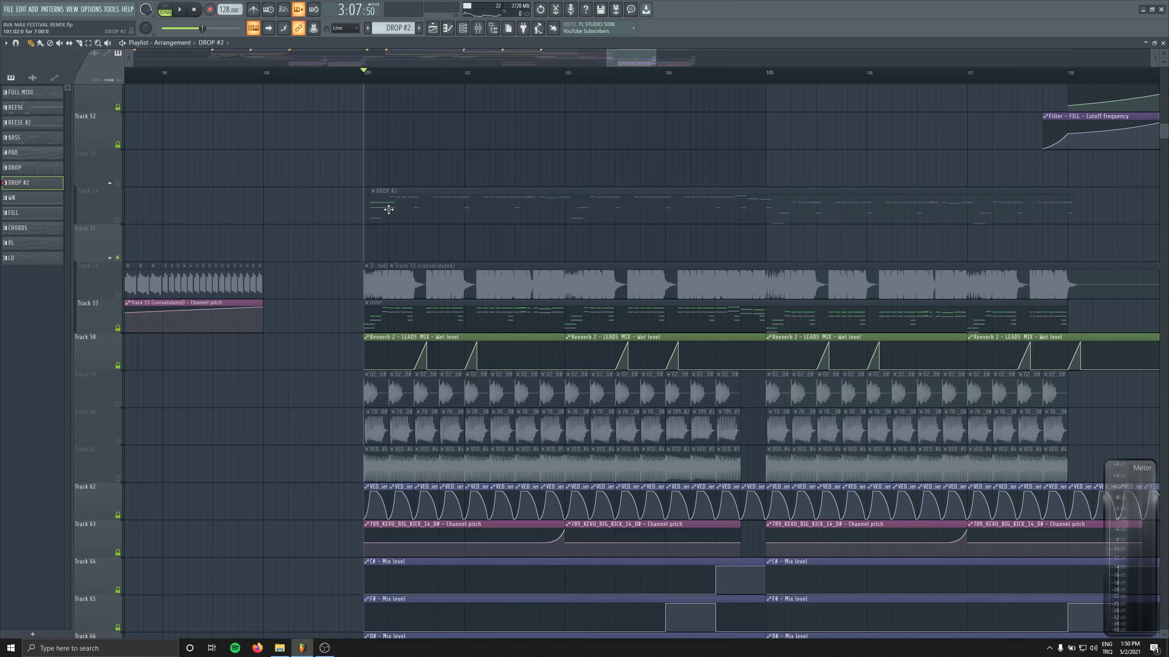
pyautogui.click(117, 220)
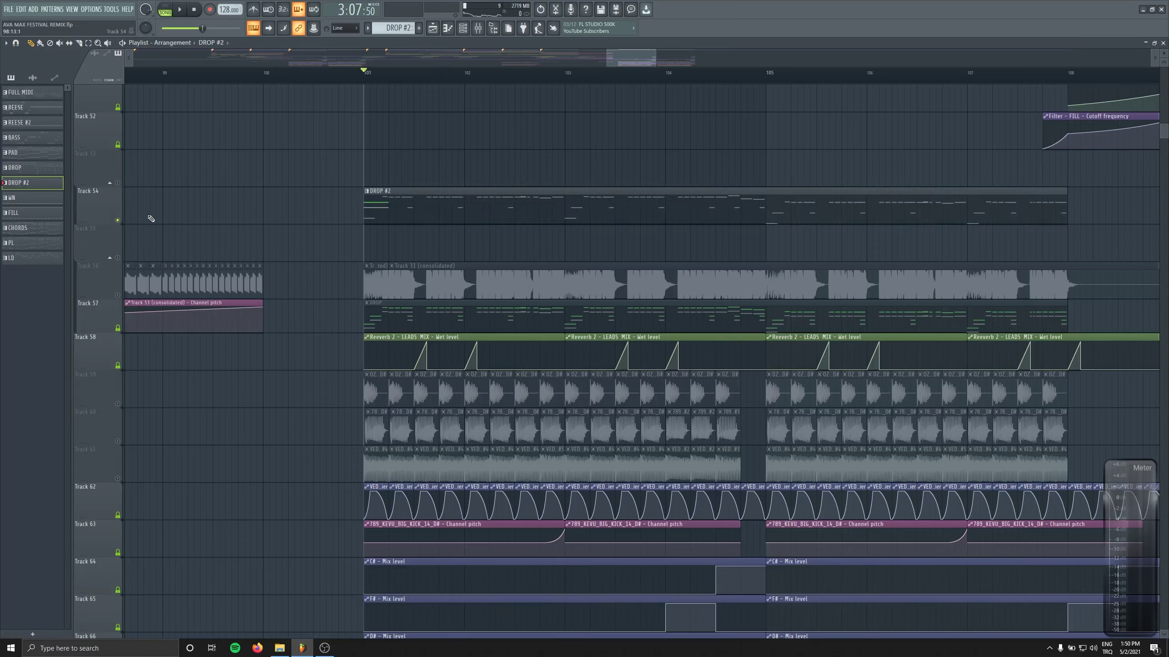
pyautogui.press('space')
pyautogui.press('space')
# Record the soloed DROP #2 playback in Edison on the HUGE REVERB mixer track and place the recording on Track 52 in bar 101.
pyautogui.click(478, 28)
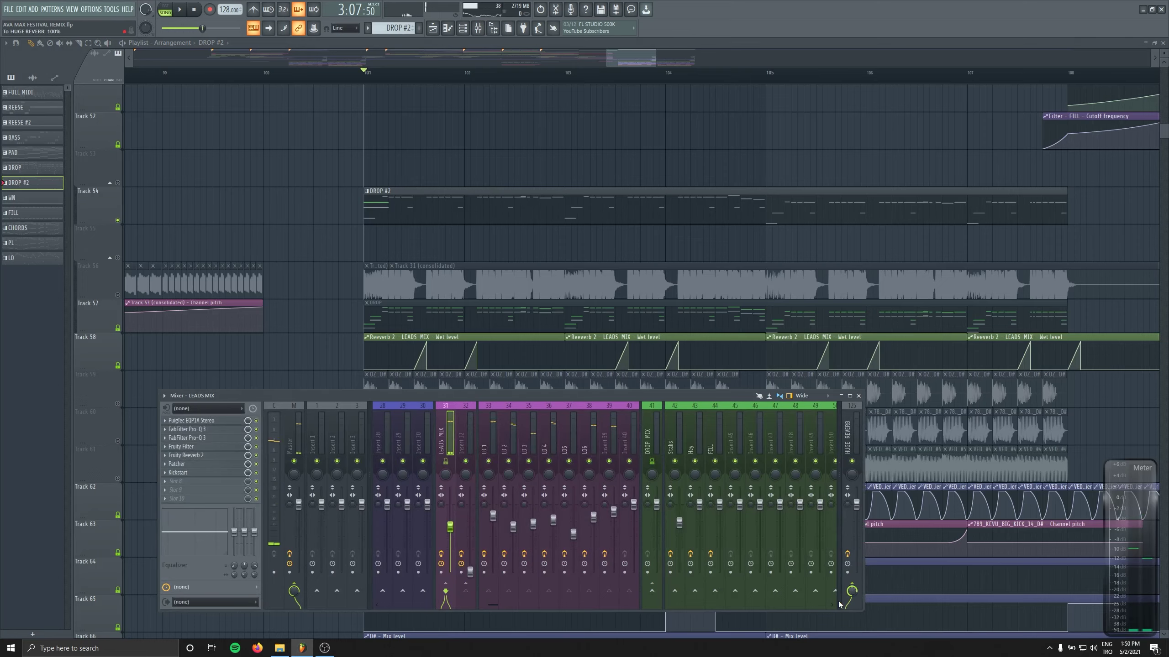
pyautogui.click(857, 419)
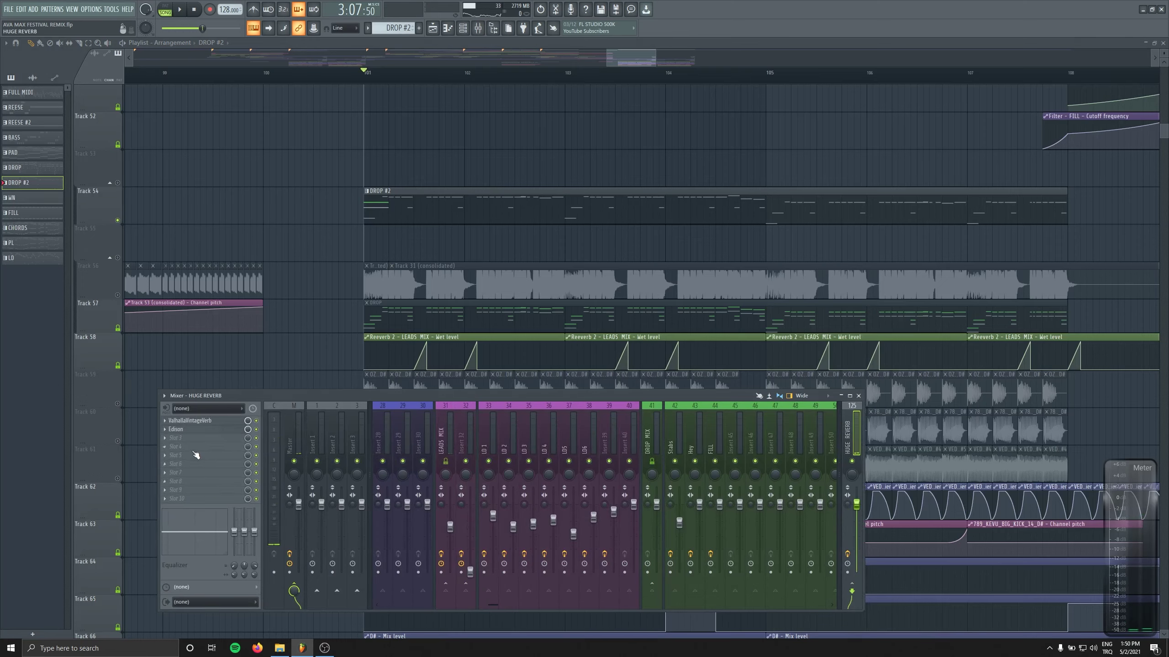
pyautogui.click(190, 430)
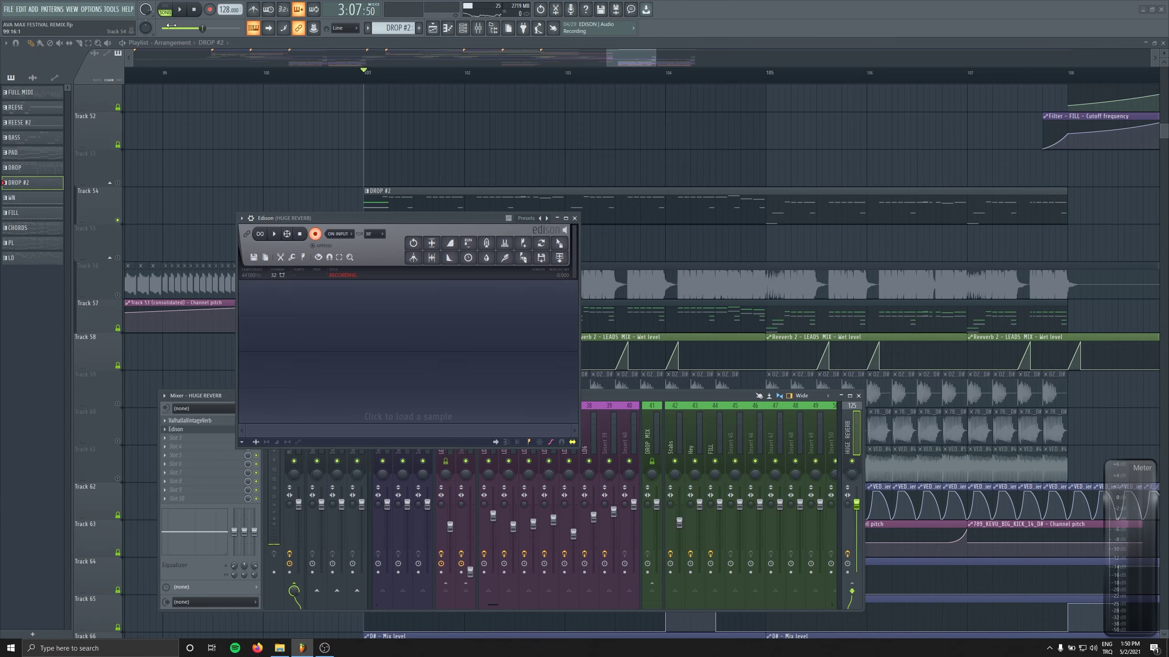
pyautogui.click(180, 10)
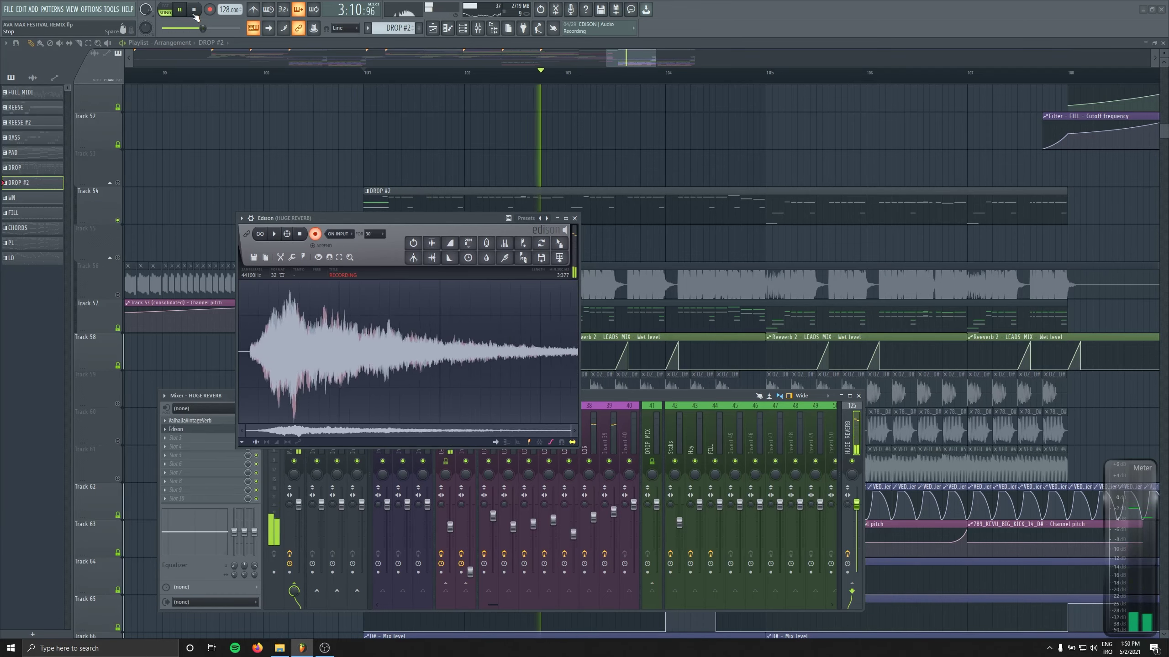
pyautogui.press('space')
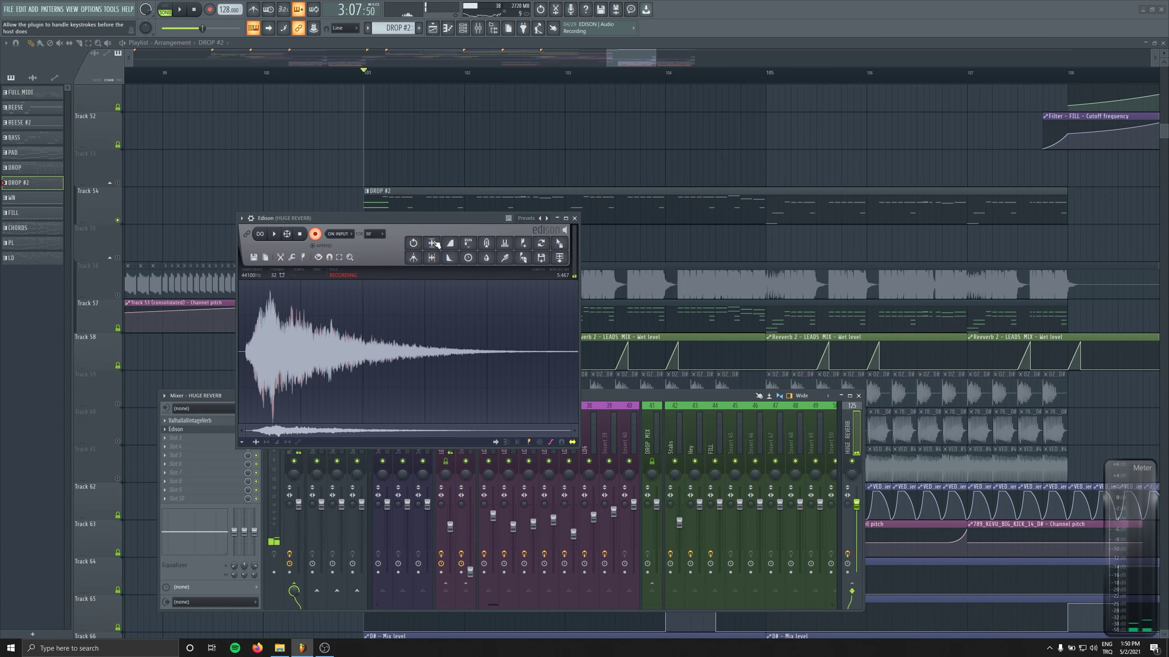
pyautogui.click(299, 234)
pyautogui.moveTo(559, 243); pyautogui.dragTo(442, 131)
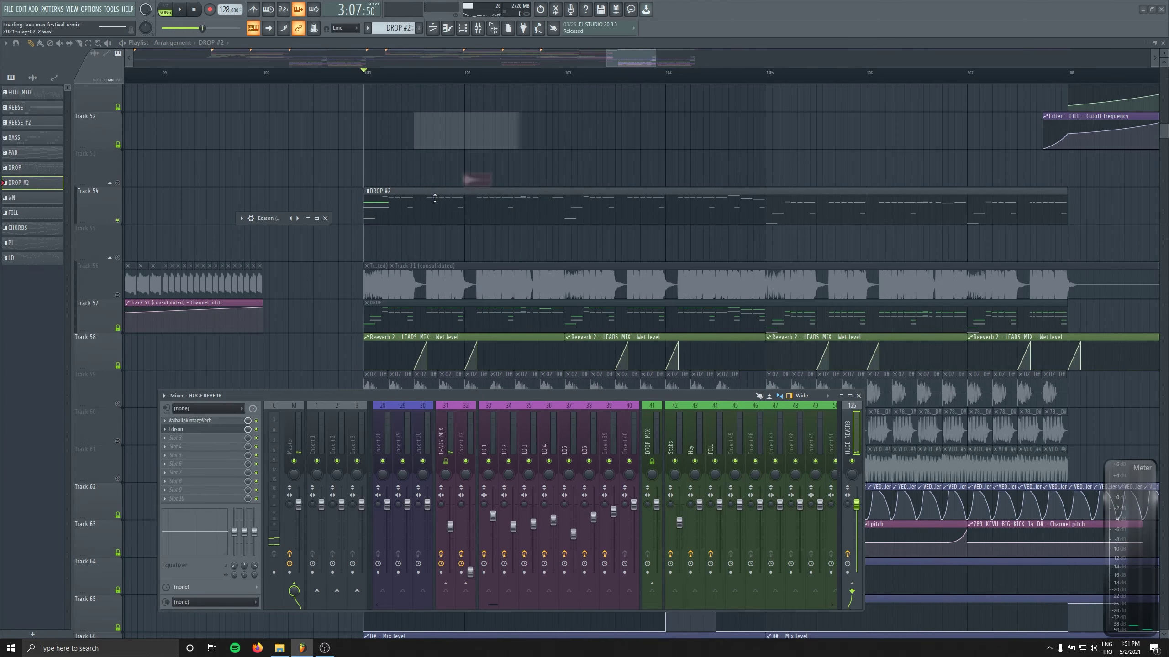
# Remove the DROP #2 clip, then normalize and reverse the reverb recording with Generic (bleeding) declicking.
pyautogui.rightClick(436, 205)
pyautogui.doubleClick(442, 133)
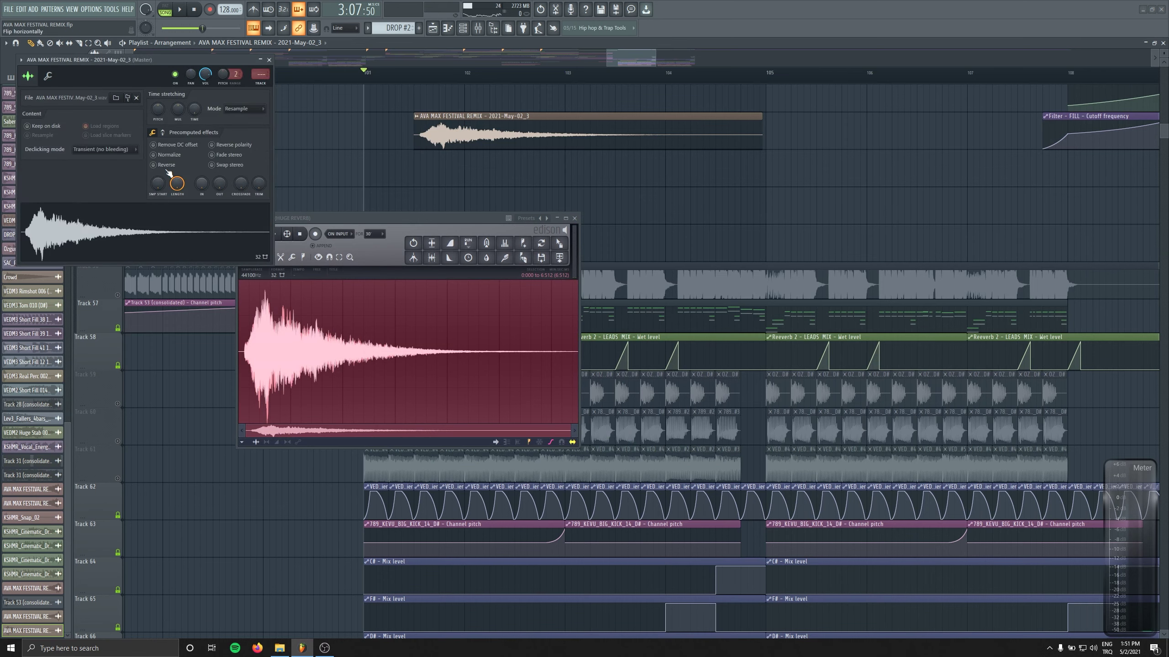
pyautogui.click(154, 164)
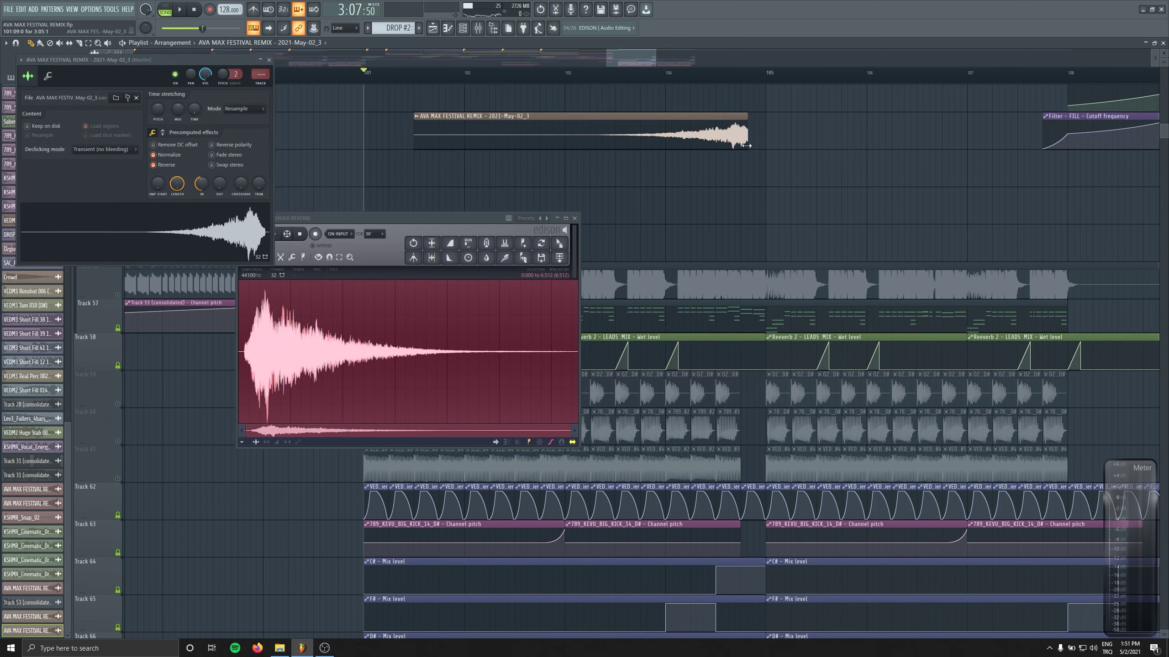
pyautogui.click(135, 151)
# Lower the LEADS MIX send to HUGE REVERB to 0%.
pyautogui.press('F9')
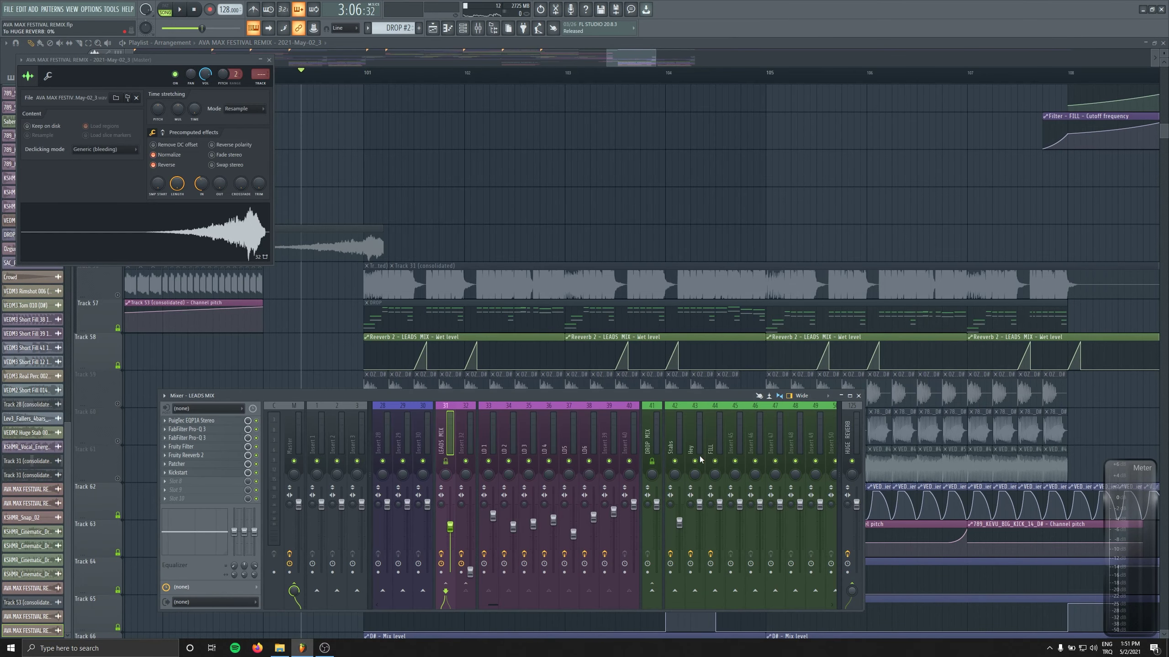
pyautogui.press('F9')
pyautogui.press('Escape')
# Play Tracks 55 and 56 together while moving the reversed reverb clip back and trimming its end to bar 101.
pyautogui.click(289, 77)
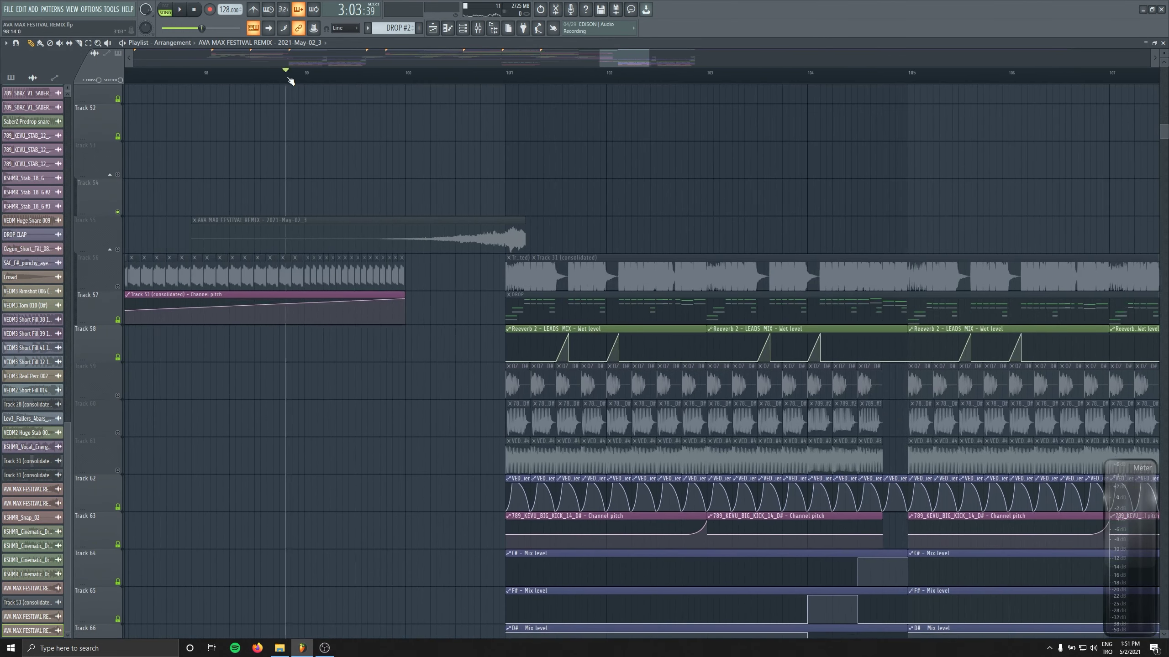
pyautogui.click(118, 270)
pyautogui.press('space')
pyautogui.moveTo(447, 236); pyautogui.dragTo(427, 236)
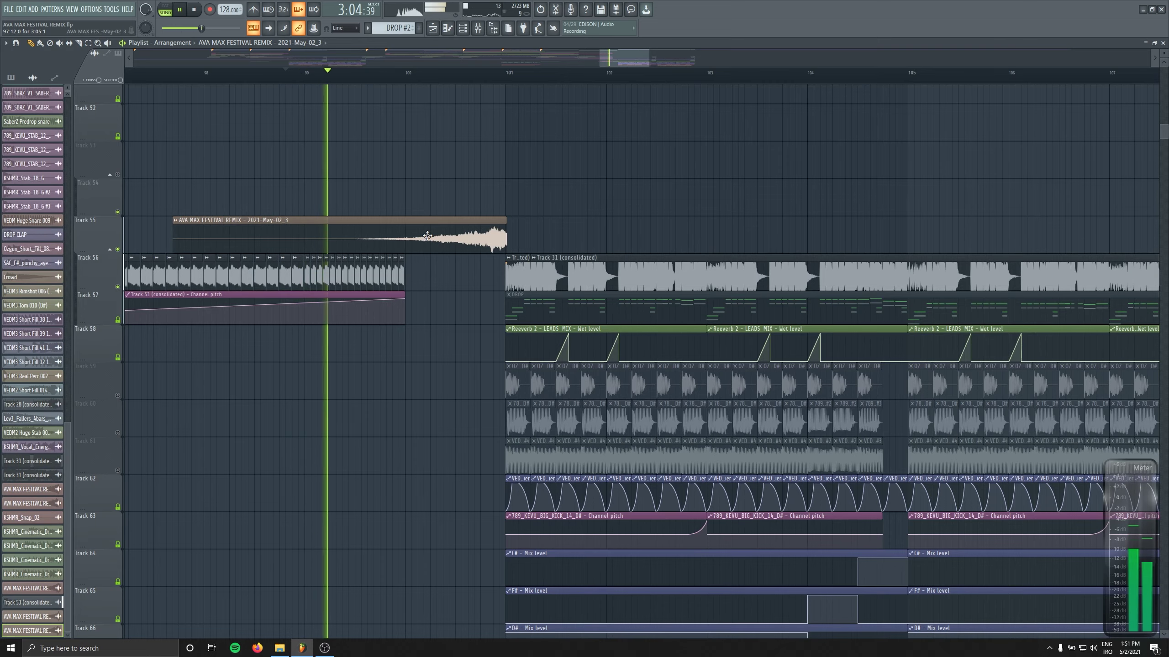
pyautogui.scroll(4, 433, 237)
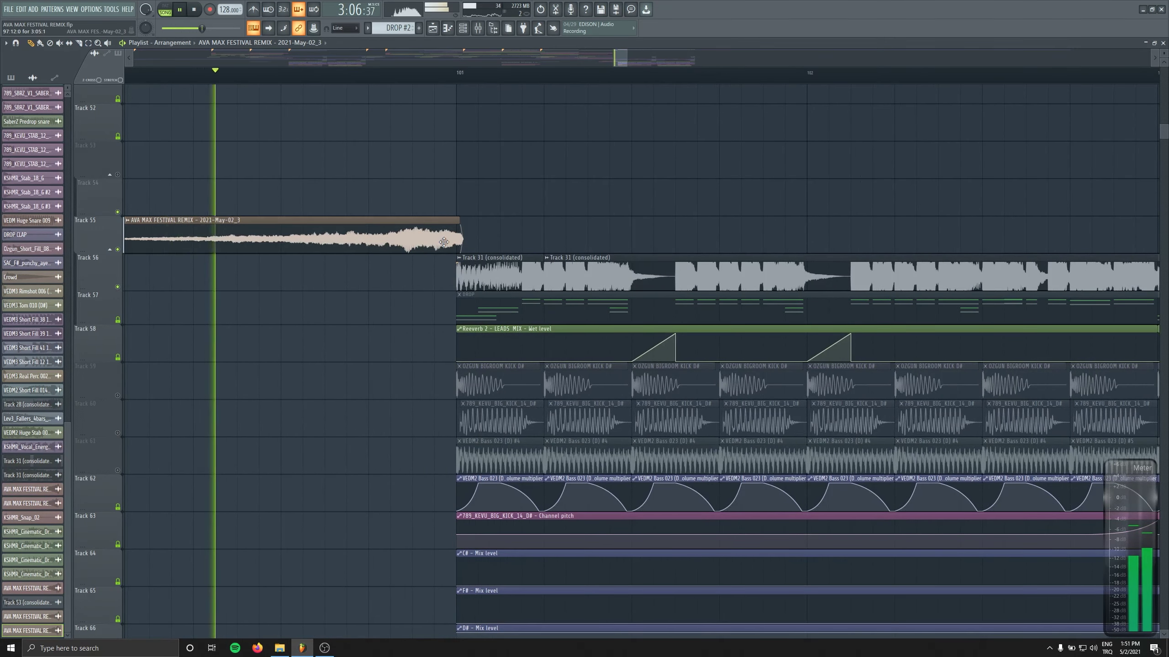
pyautogui.moveTo(460, 236); pyautogui.dragTo(450, 234)
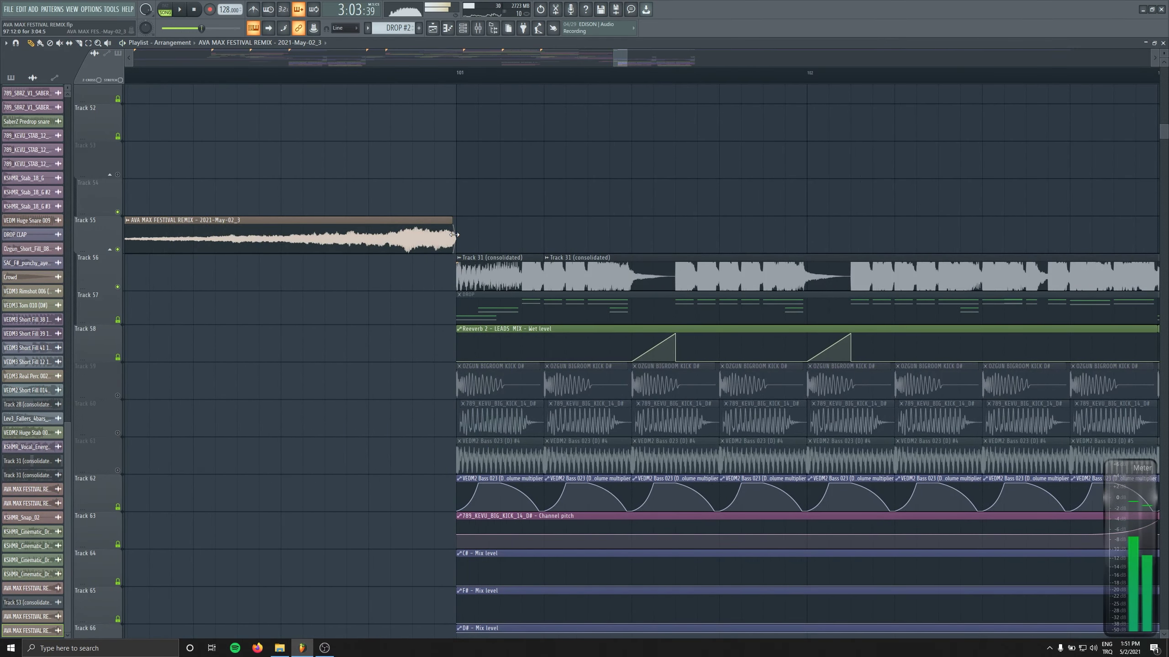
# Unsolo the tracks and play the reversed reverb with the full arrangement into the second drop.
pyautogui.rightClick(121, 250)
pyautogui.rightClick(121, 249)
pyautogui.scroll(-4, 184, 184)
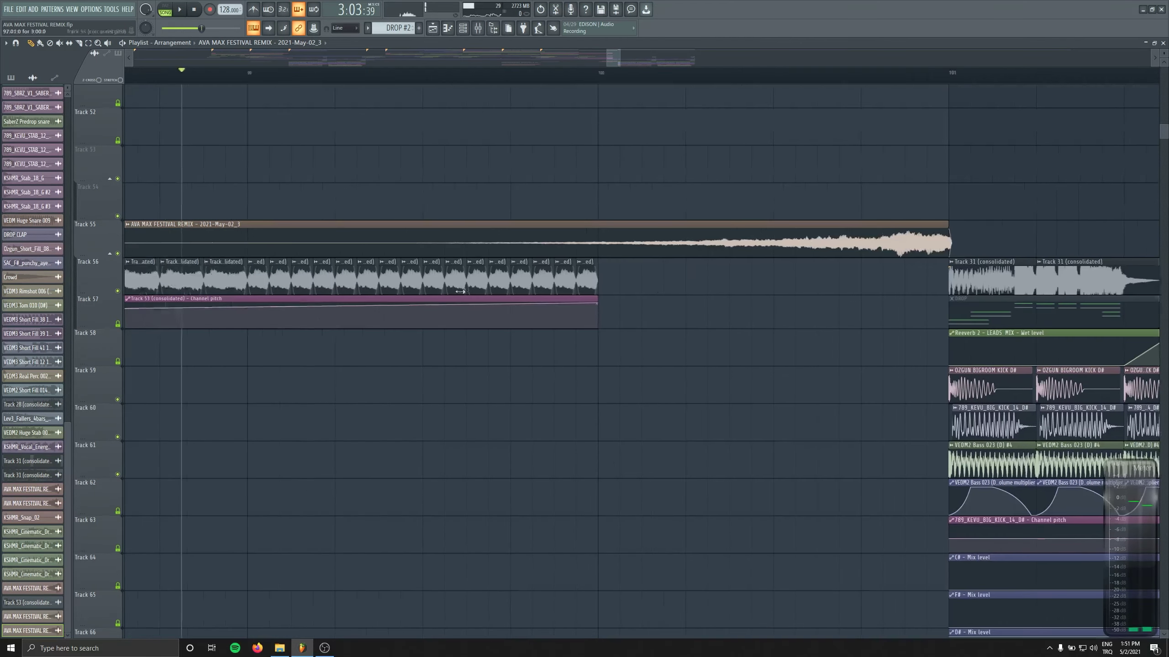
pyautogui.press('space')
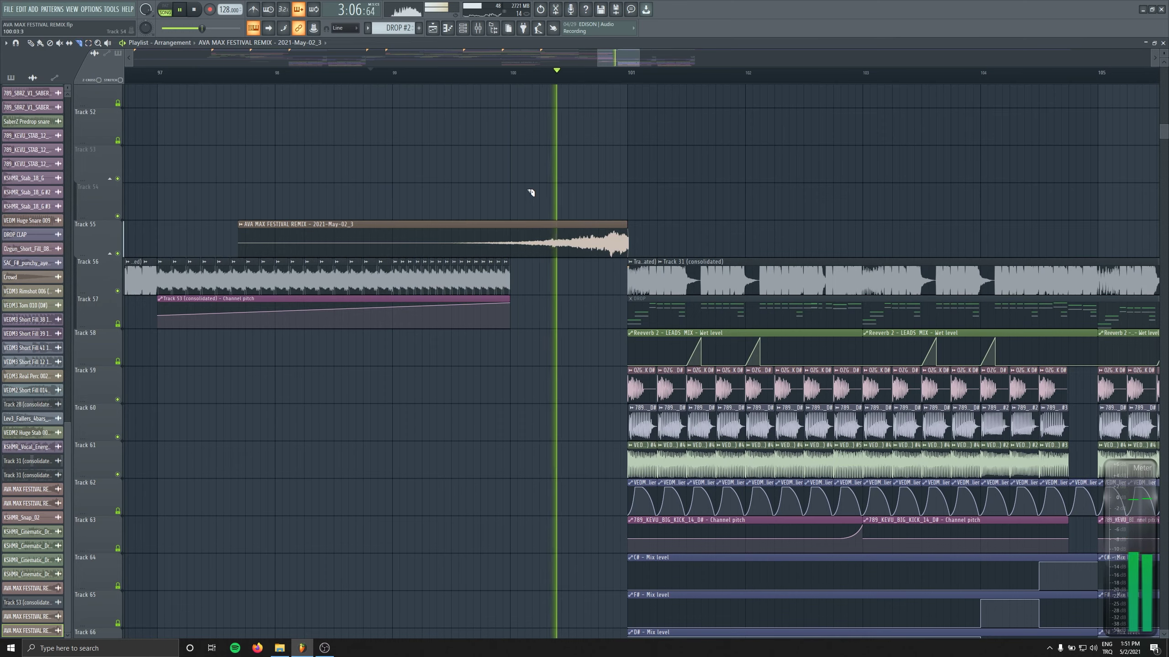
# Slice the reversed reverb clip at bar 100, delete the part before the cut, and set its channel volume to 64%.
pyautogui.moveTo(530, 191); pyautogui.dragTo(513, 260)
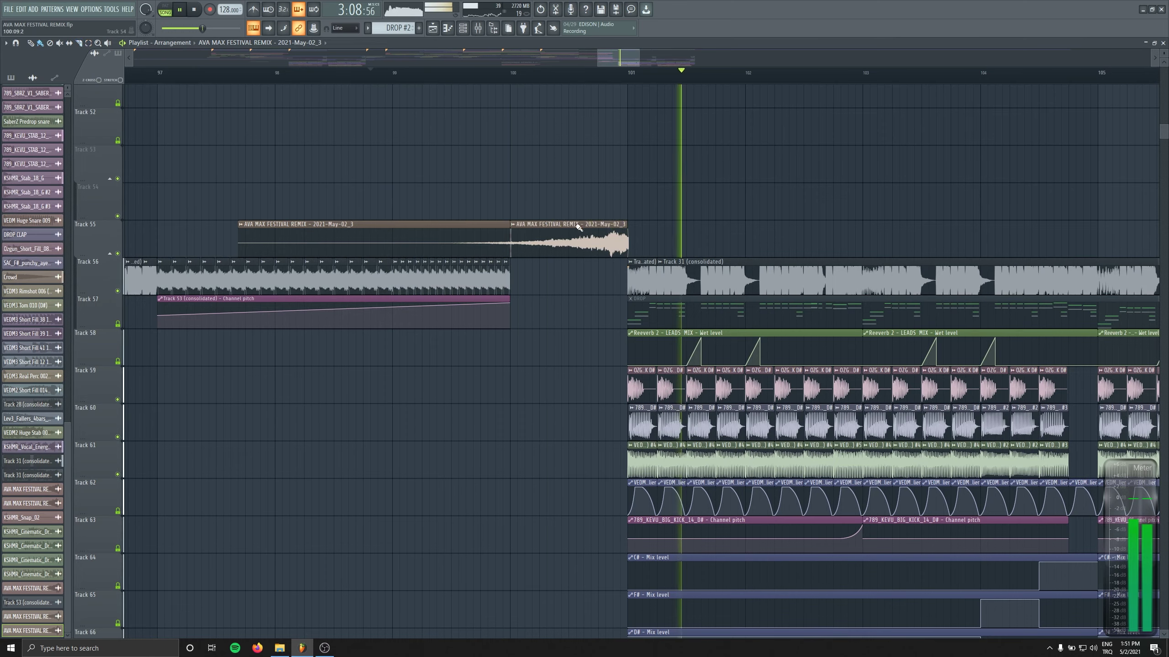
pyautogui.rightClick(465, 249)
pyautogui.doubleClick(571, 236)
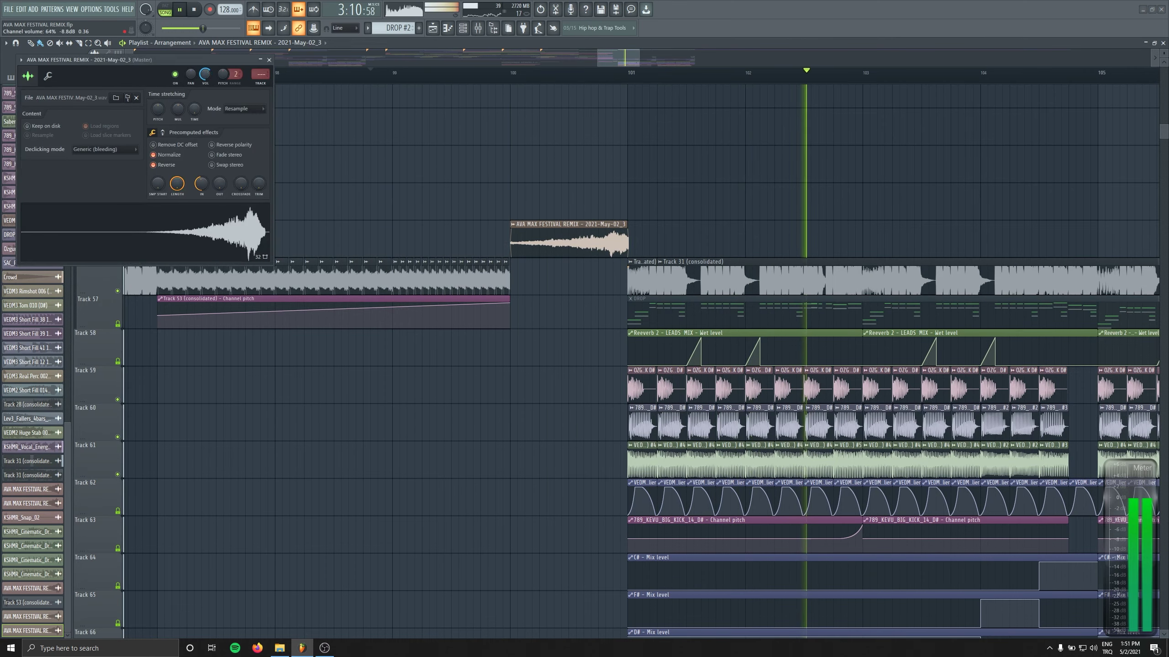
pyautogui.press('Escape')
# Replay the transition from bar 100 and lower the reversed reverb's channel volume to 46%.
pyautogui.scroll(-3, 787, 306)
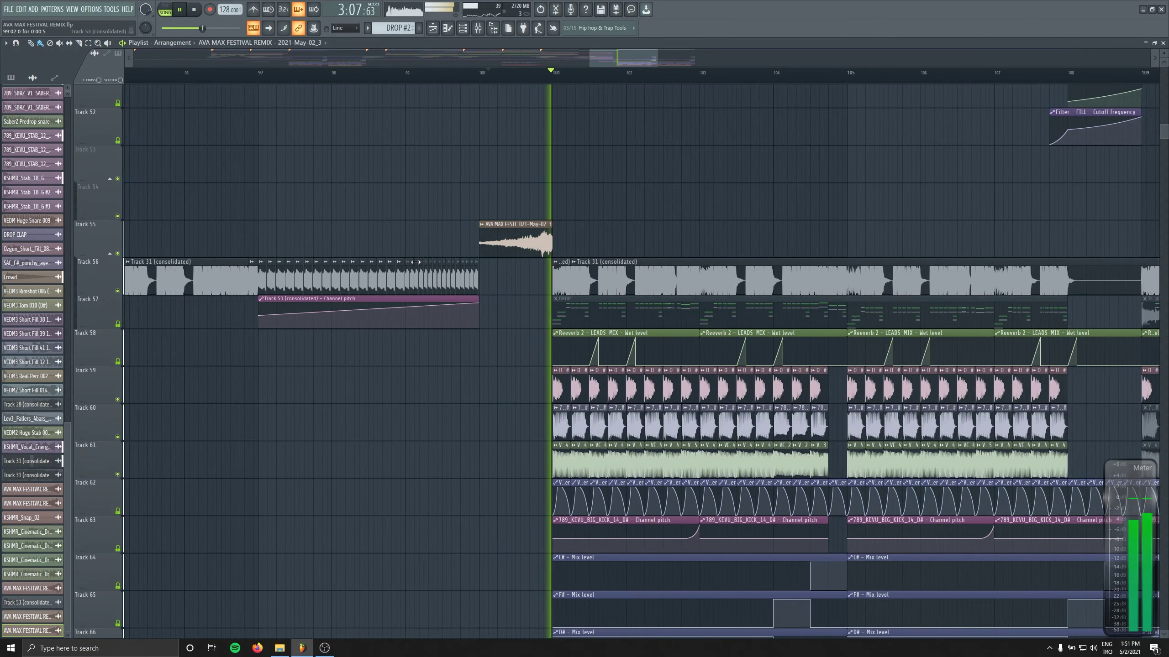
pyautogui.click(488, 72)
pyautogui.doubleClick(539, 244)
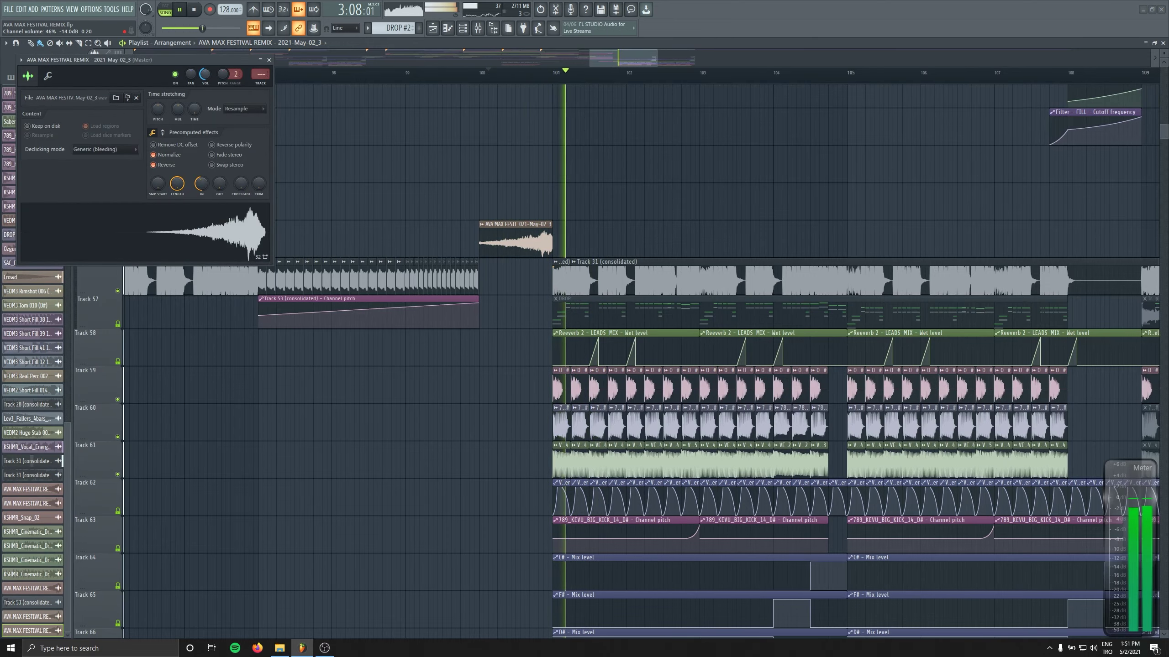
pyautogui.click(269, 59)
# Play the transition into the first drop and examine its layers against the second drop.
pyautogui.scroll(-7, 522, 326)
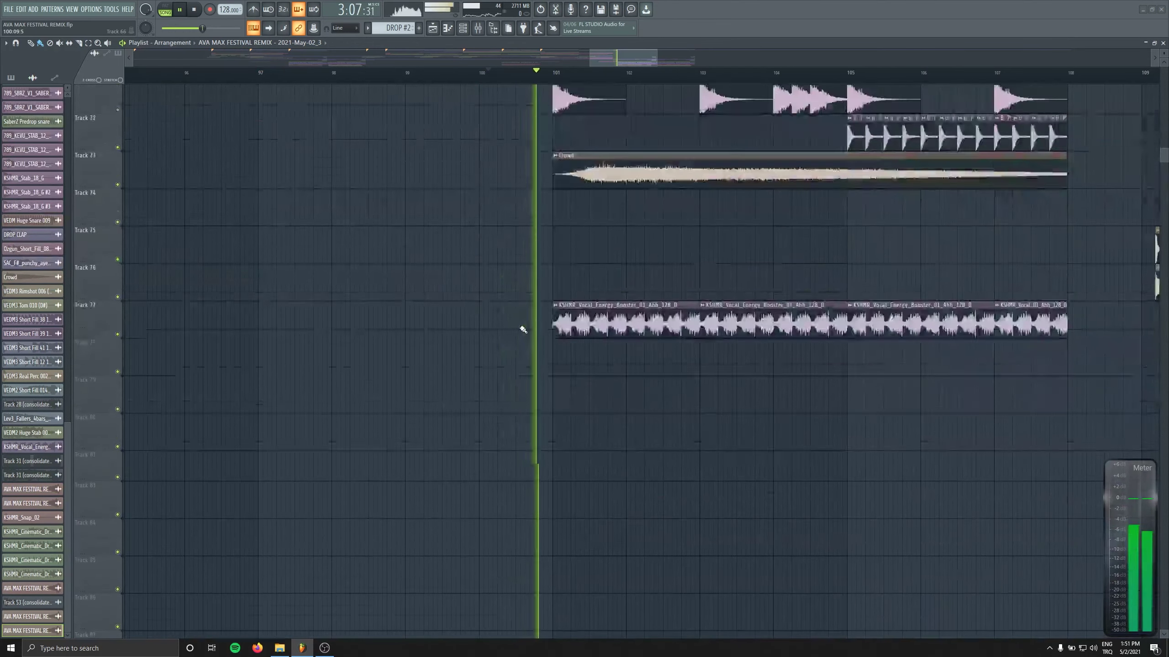
pyautogui.scroll(3, 527, 324)
pyautogui.keyDown('ctrl'); pyautogui.scroll(-8, 526, 324); pyautogui.keyUp('ctrl')
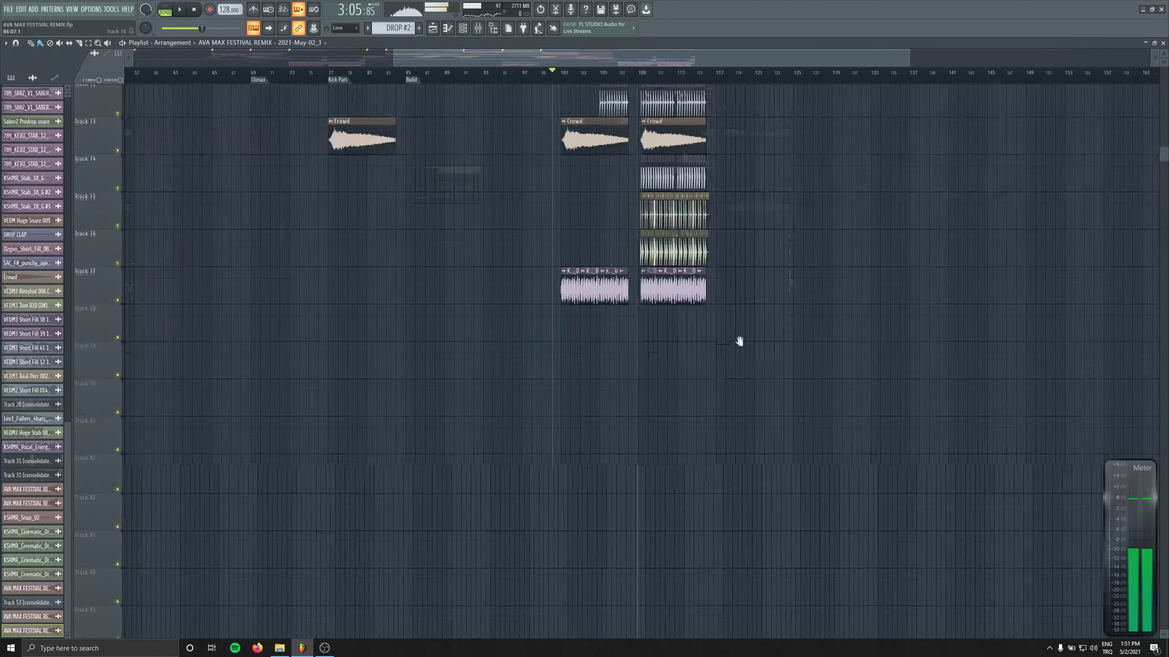
pyautogui.press('space')
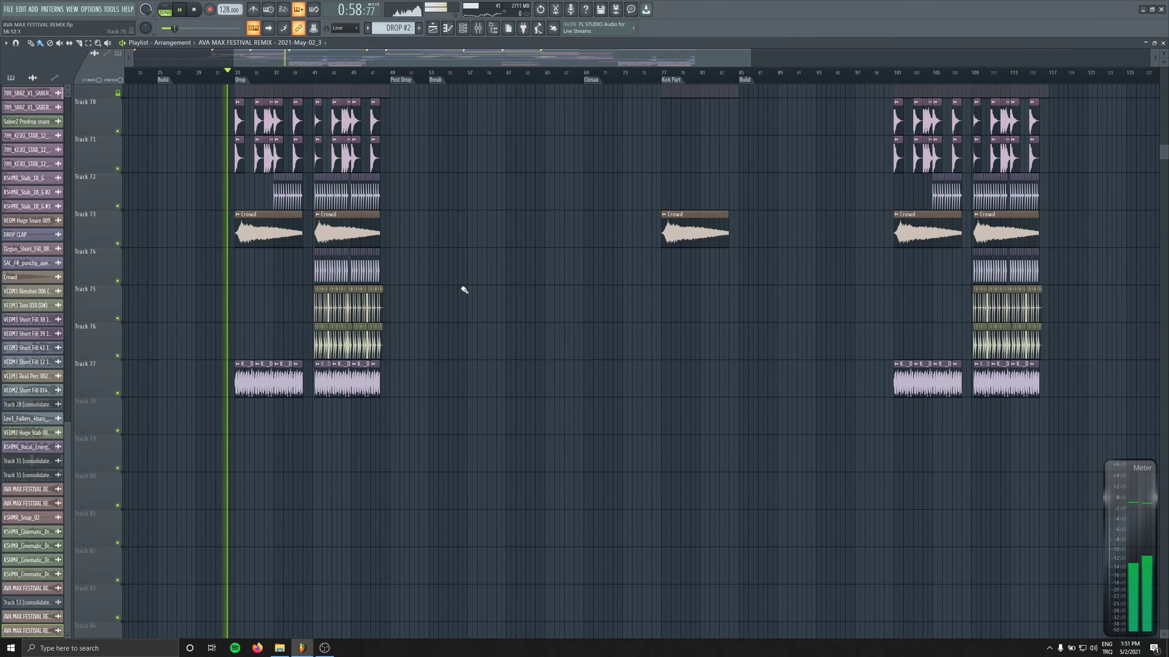
pyautogui.scroll(3, 460, 292)
pyautogui.keyDown('alt'); pyautogui.scroll(-3, 460, 293); pyautogui.keyUp('alt')
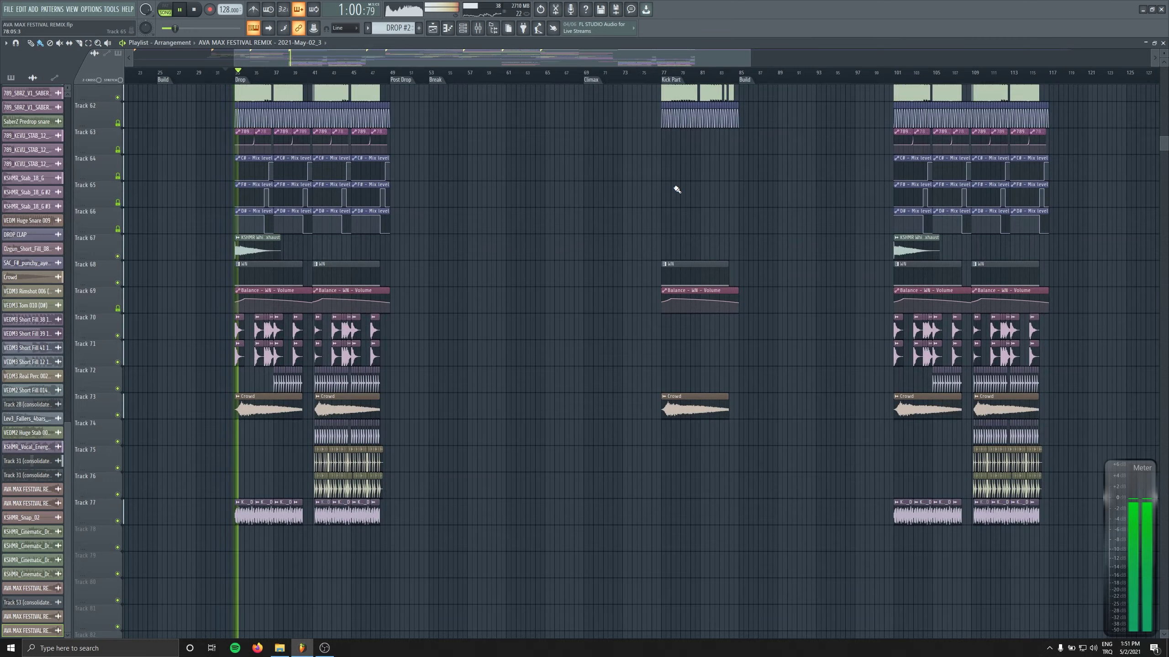
pyautogui.press('space')
# Place the SaberZ Predrop snare on Track 43 just before bar 101 and play from bar 100.
pyautogui.scroll(10, 358, 308)
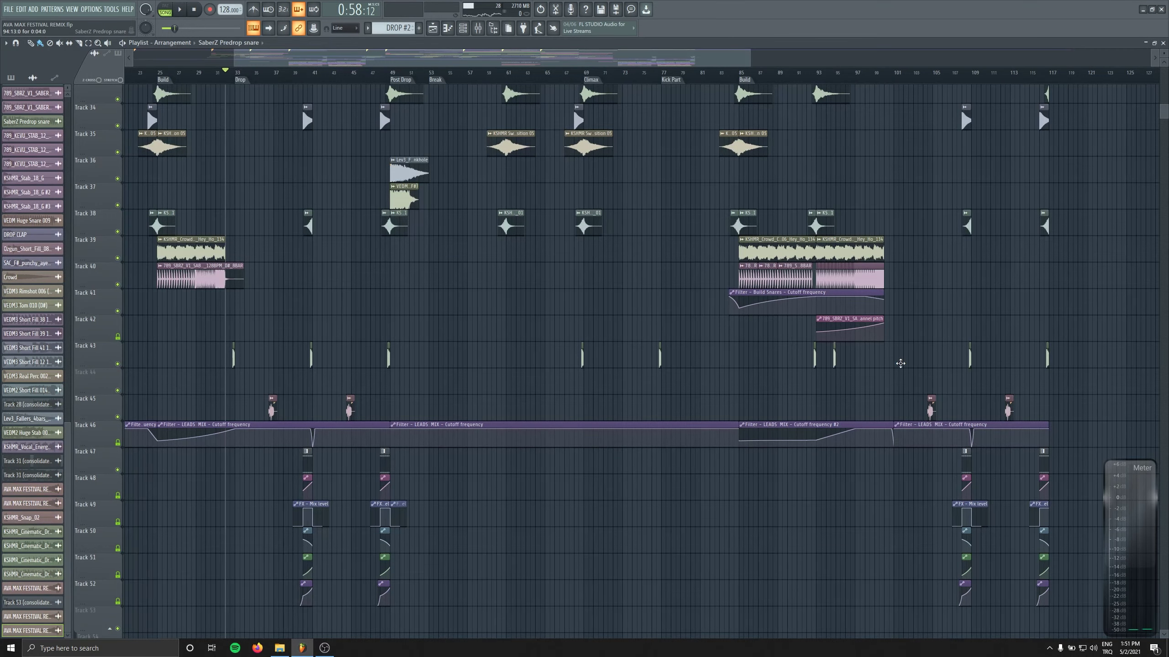
pyautogui.keyDown('ctrl'); pyautogui.scroll(5, 900, 364); pyautogui.keyUp('ctrl')
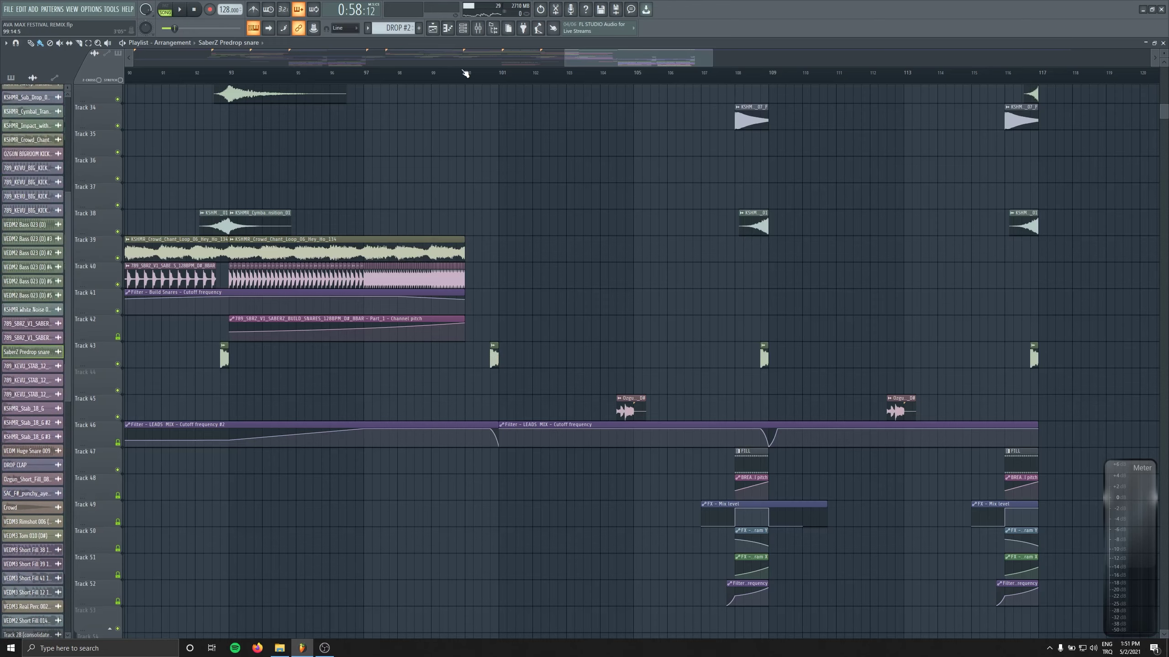
pyautogui.press('space')
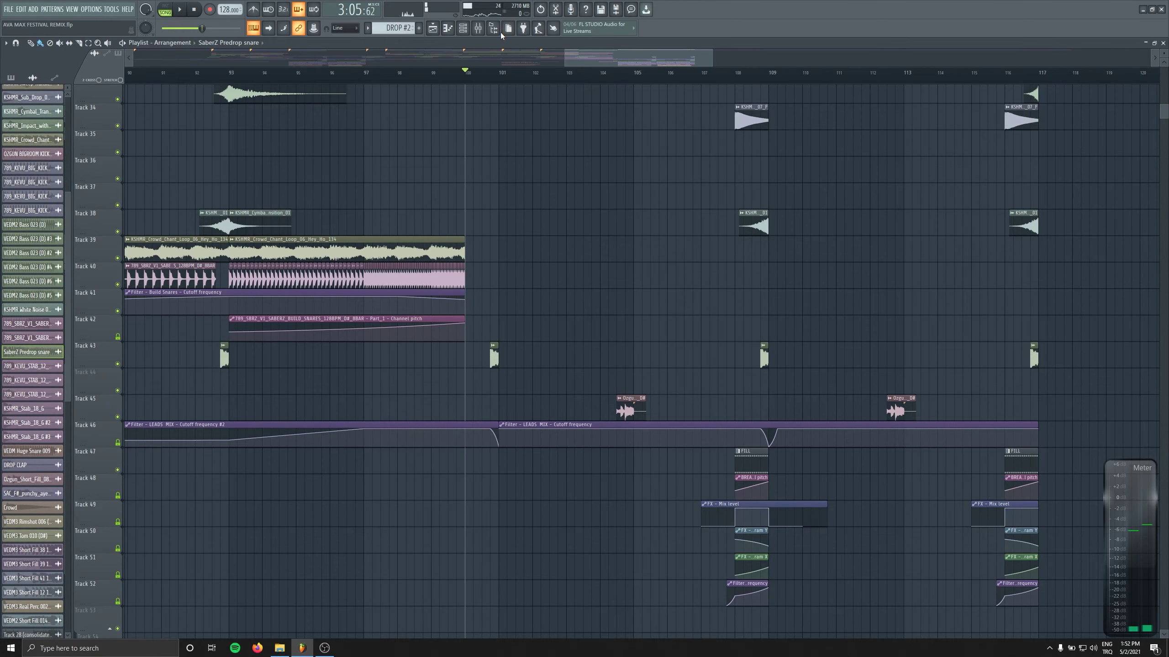
# Place the VEDM2 Short Fill 001 128 BPM sample near bar 100 and insert a new track above the predrop snare track.
pyautogui.scroll(3, 463, 369)
pyautogui.scroll(-2, 462, 369)
pyautogui.moveTo(442, 324); pyautogui.dragTo(467, 324)
pyautogui.rightClick(100, 285)
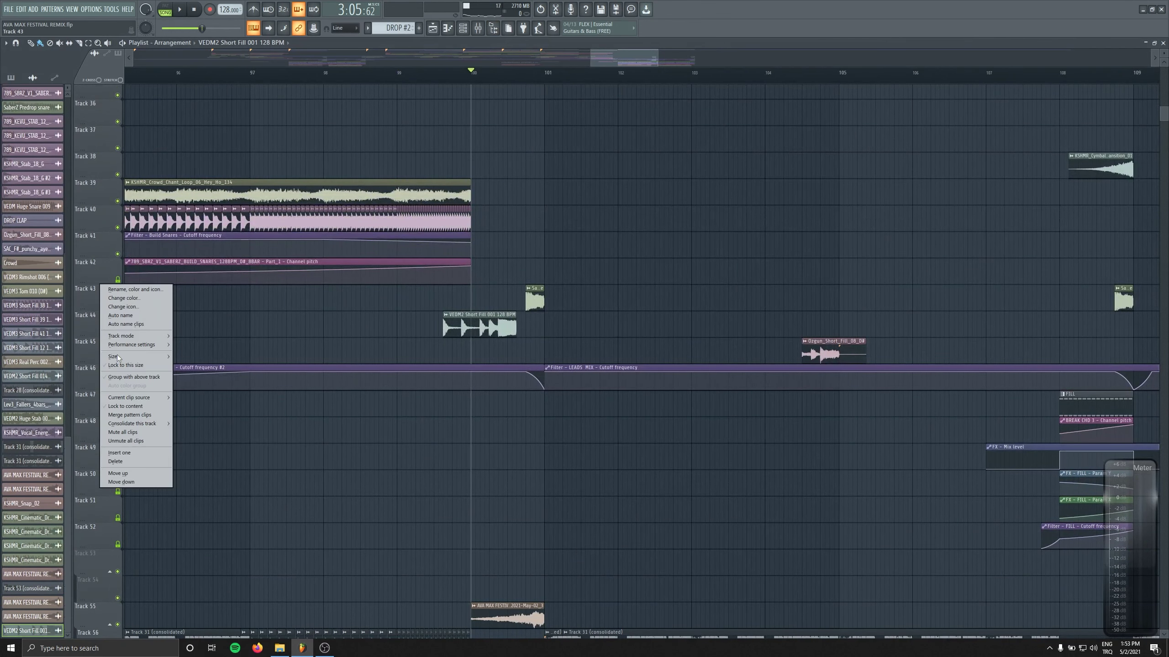
pyautogui.click(118, 453)
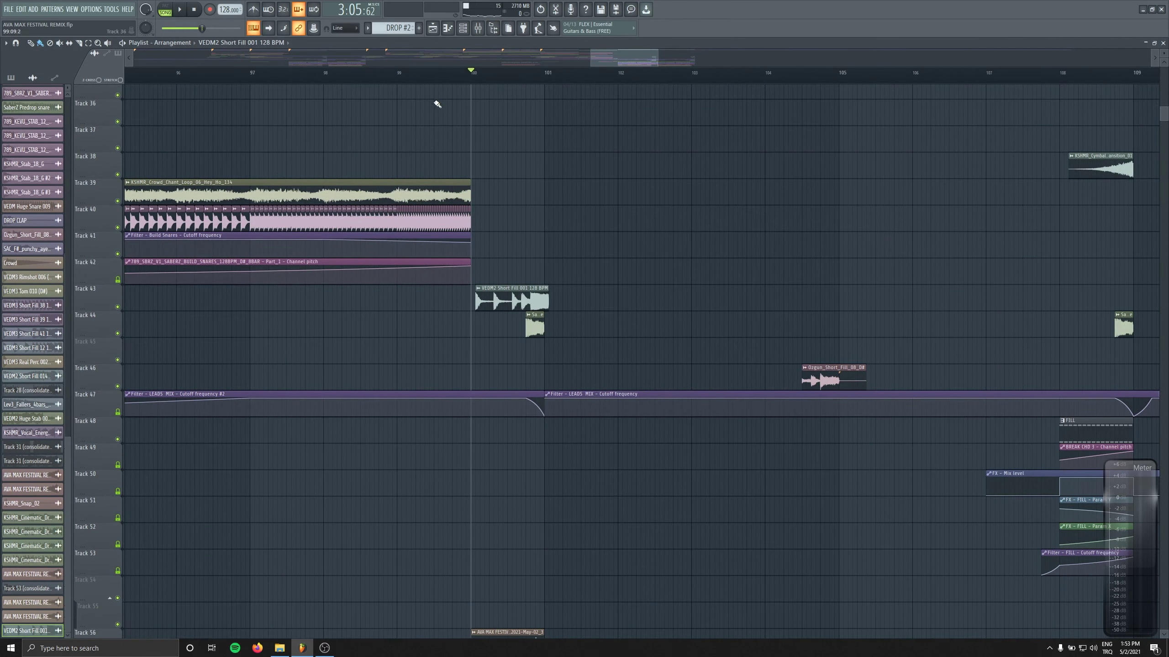
# Play the short fill on Track 43, trimmed to end at the predrop snare, and set its channel volume to 56%.
pyautogui.press('space')
pyautogui.doubleClick(481, 300)
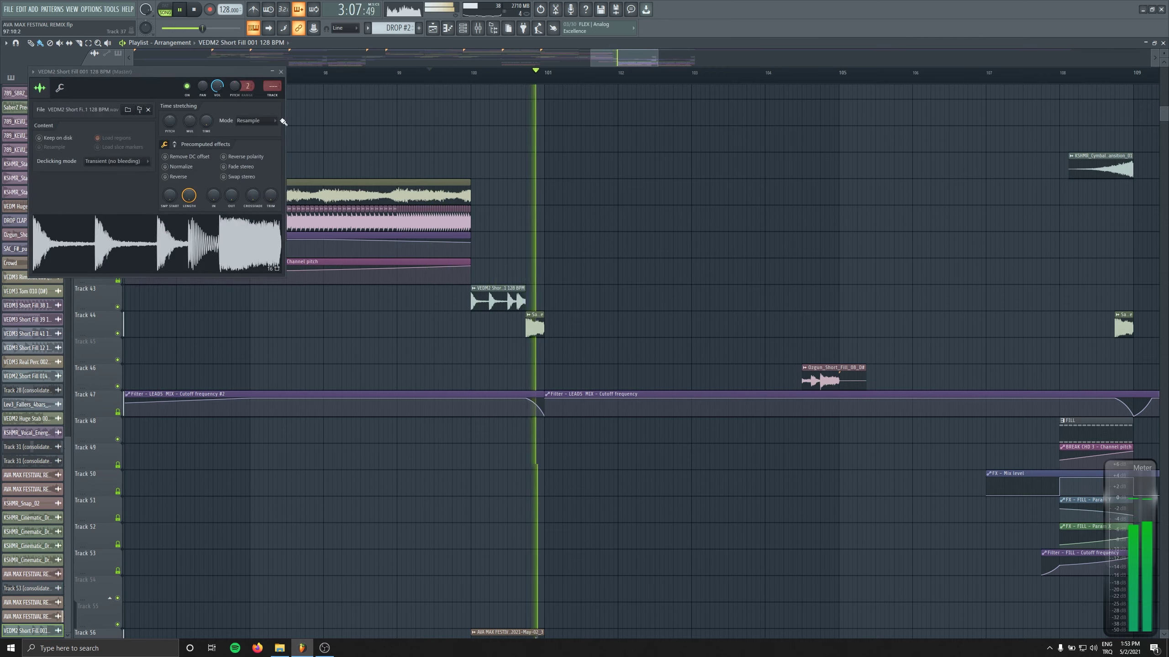
pyautogui.moveTo(217, 86); pyautogui.dragTo(220, 89)
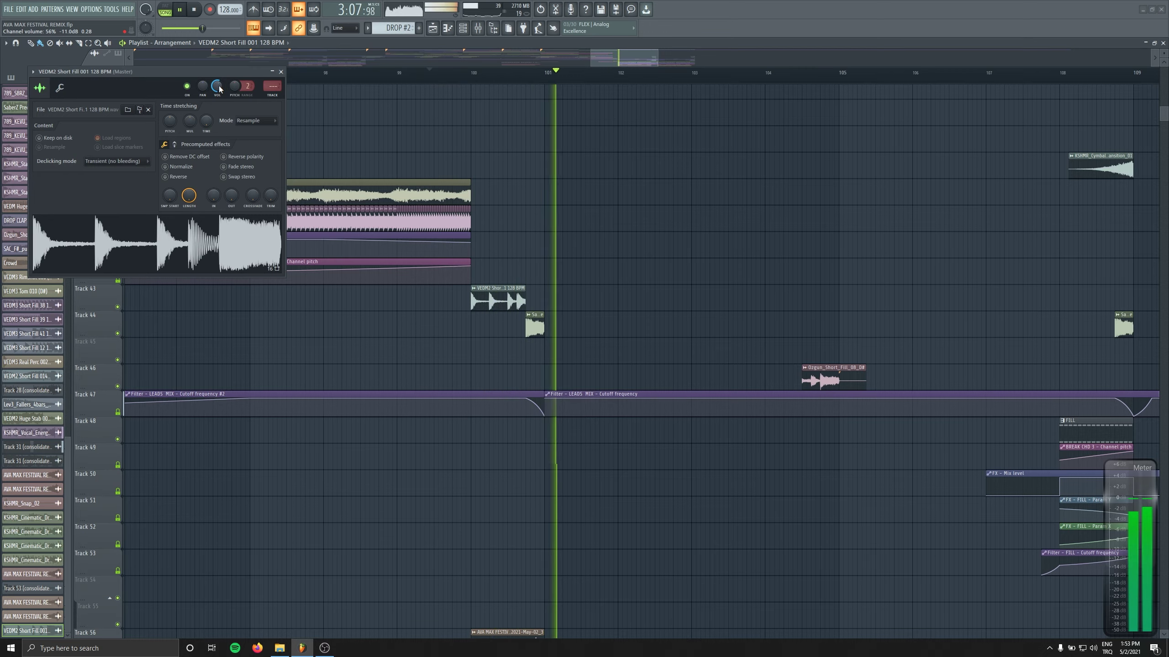
pyautogui.click(281, 71)
# Copy the VEDM2 short fill onto Track 43 just before the first drop, ending at the predrop snare.
pyautogui.scroll(-5, 488, 243)
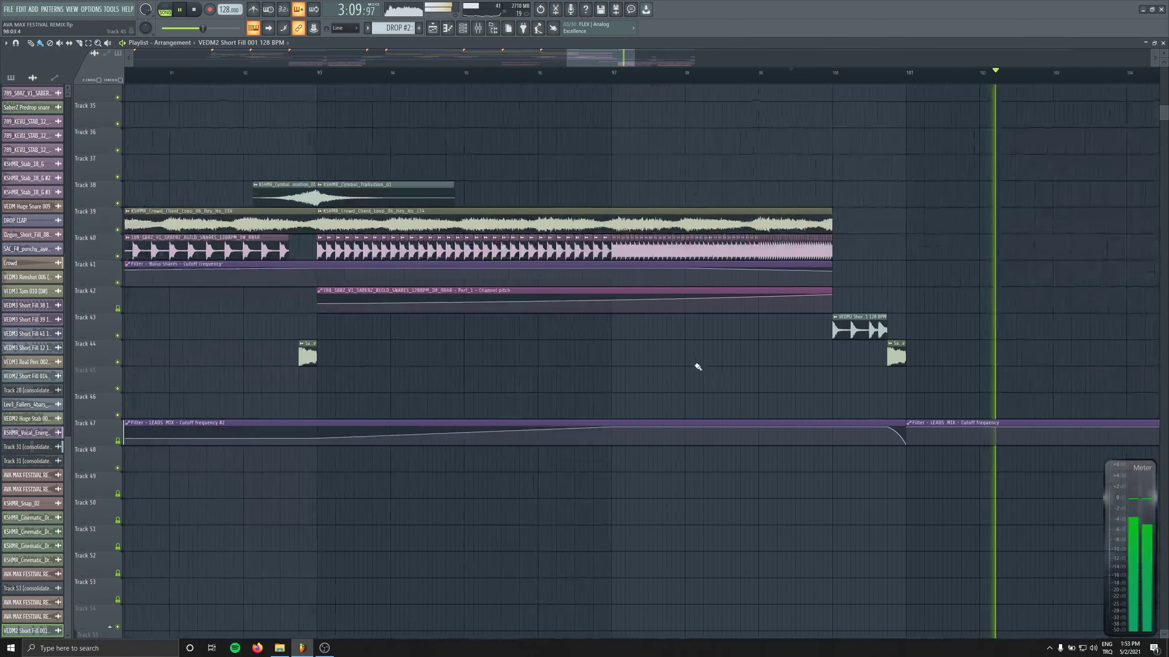
pyautogui.scroll(-6, 686, 334)
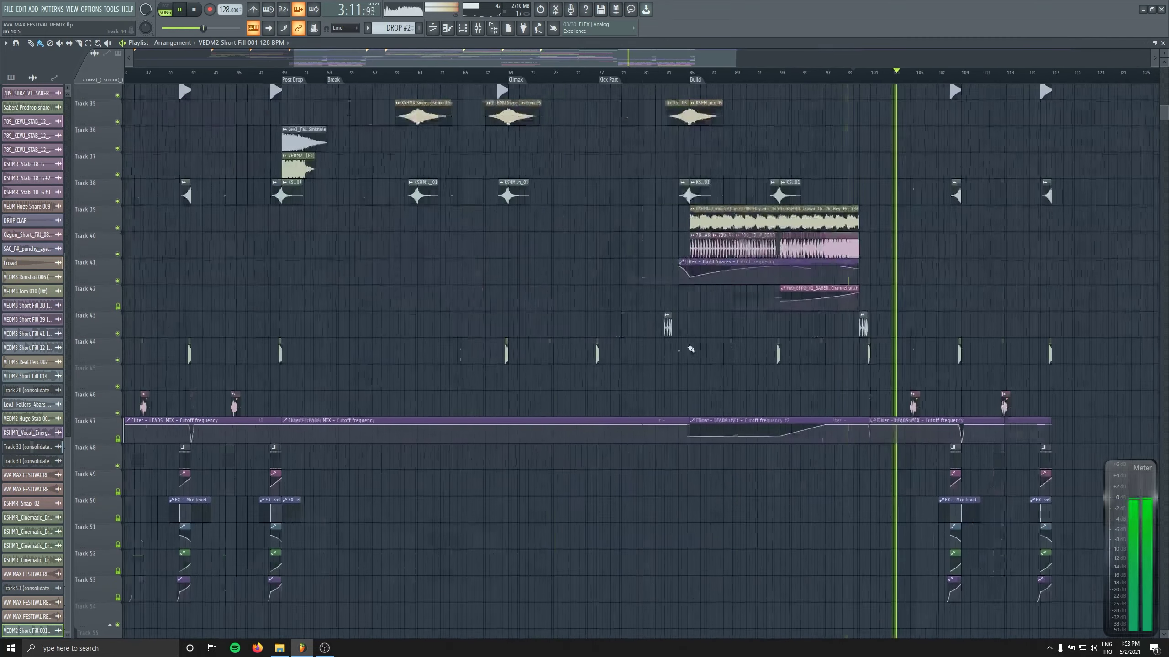
pyautogui.moveTo(385, 323); pyautogui.dragTo(417, 324)
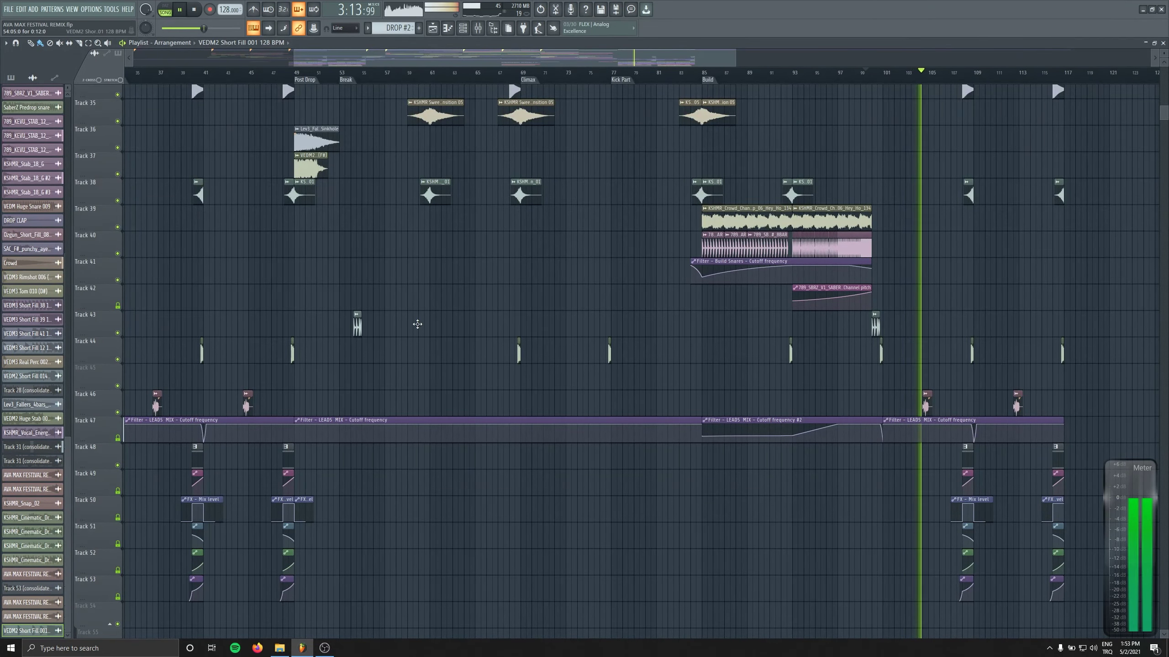
pyautogui.moveTo(492, 324); pyautogui.dragTo(457, 328)
pyautogui.scroll(6, 465, 328)
pyautogui.scroll(-8, 457, 328)
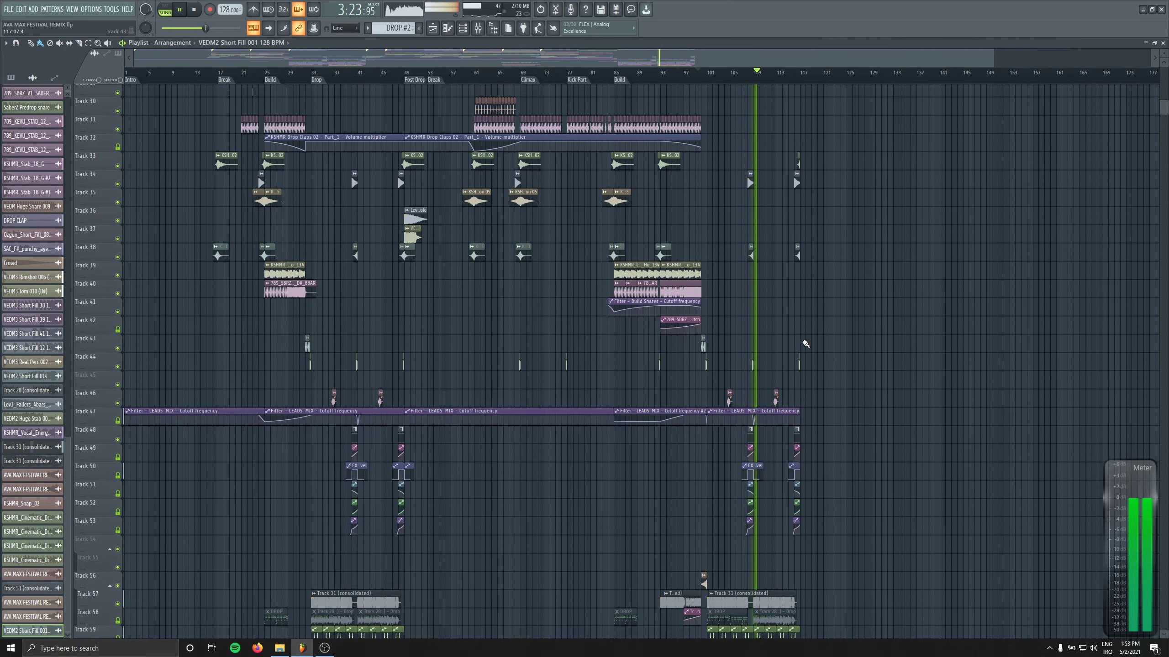
# Play the build before the second drop, examining its layers and comparing it with and without the first crowd chant loop.
pyautogui.scroll(6, 805, 343)
pyautogui.scroll(9, 537, 276)
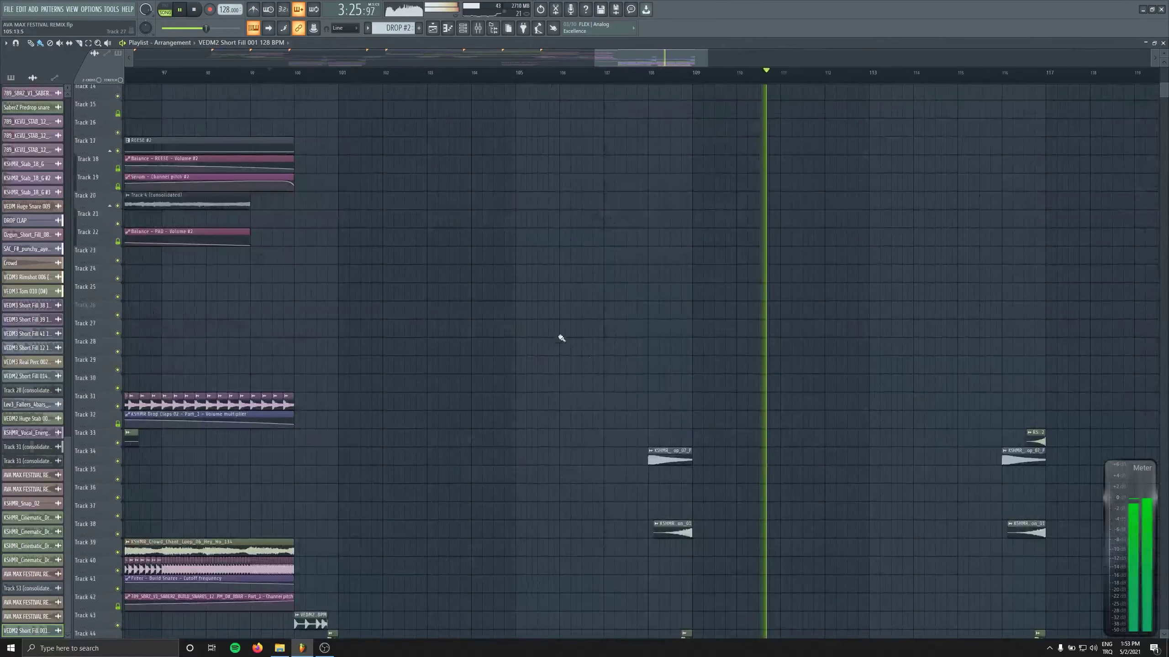
pyautogui.scroll(-8, 599, 350)
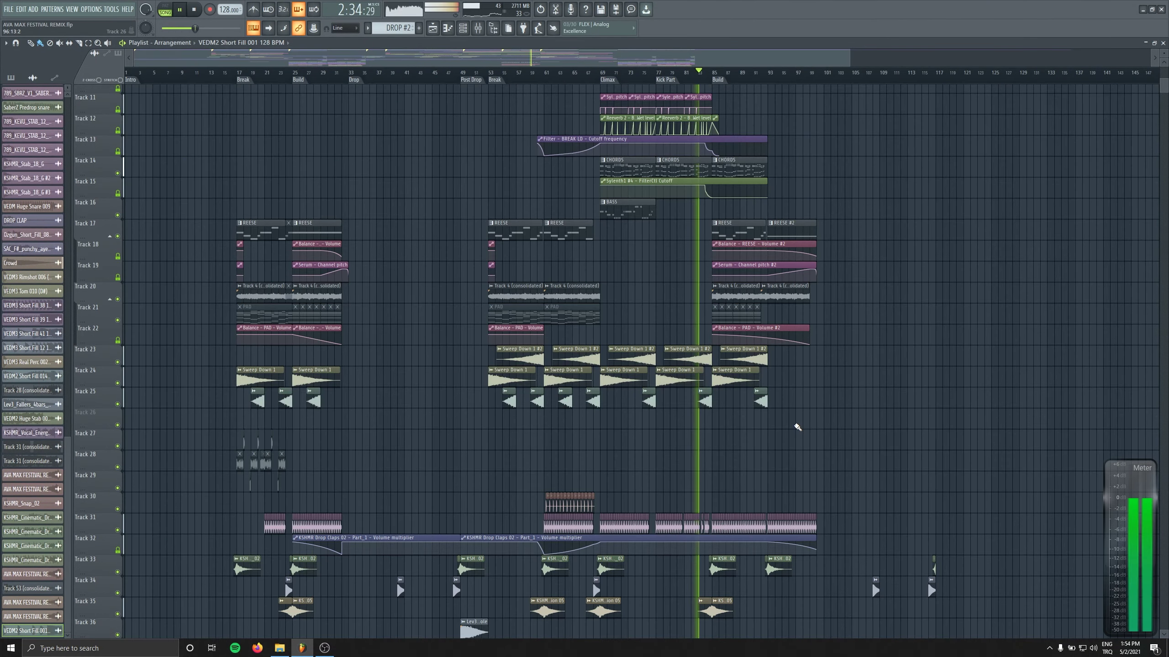
pyautogui.scroll(3, 798, 427)
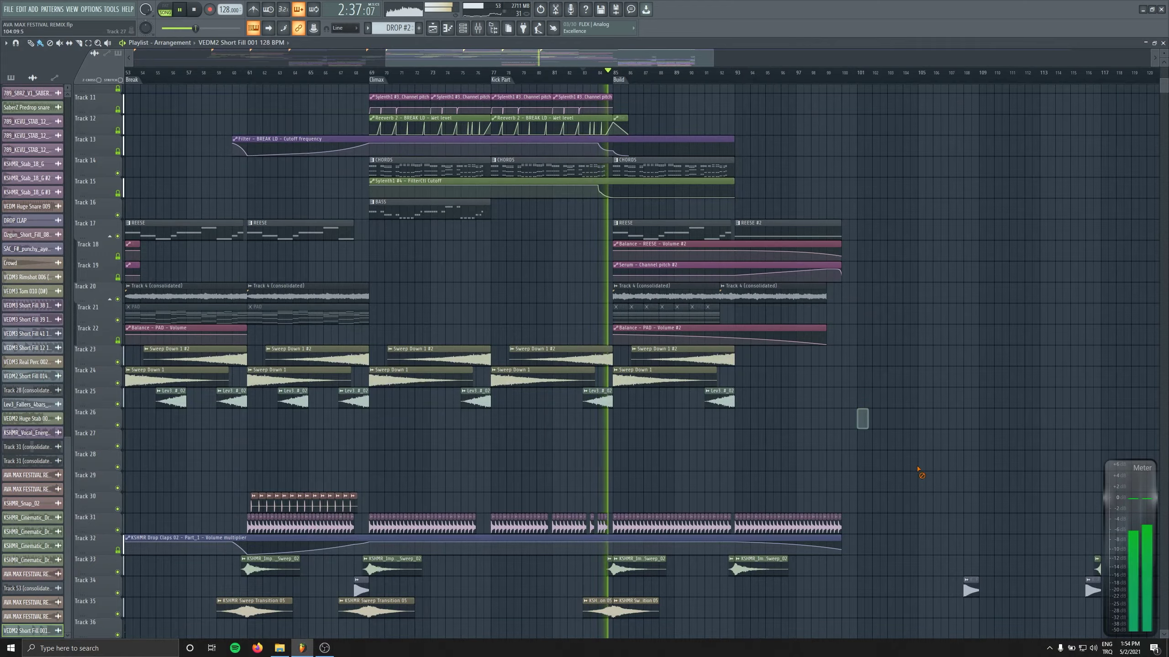
pyautogui.scroll(3, 874, 470)
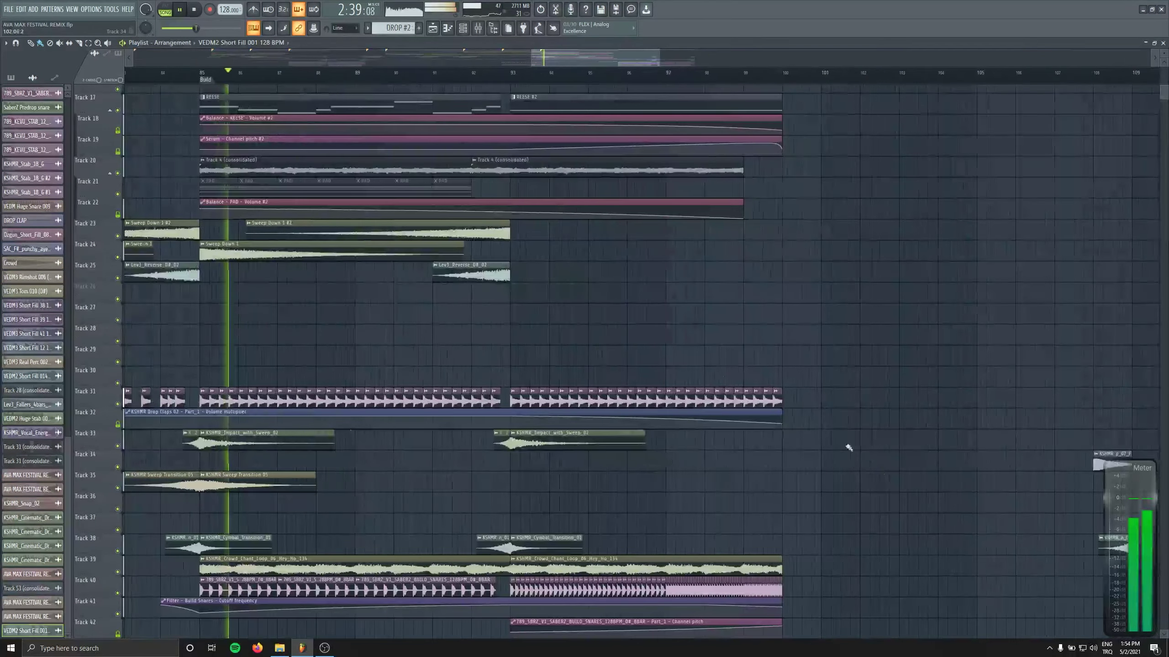
pyautogui.scroll(3, 546, 402)
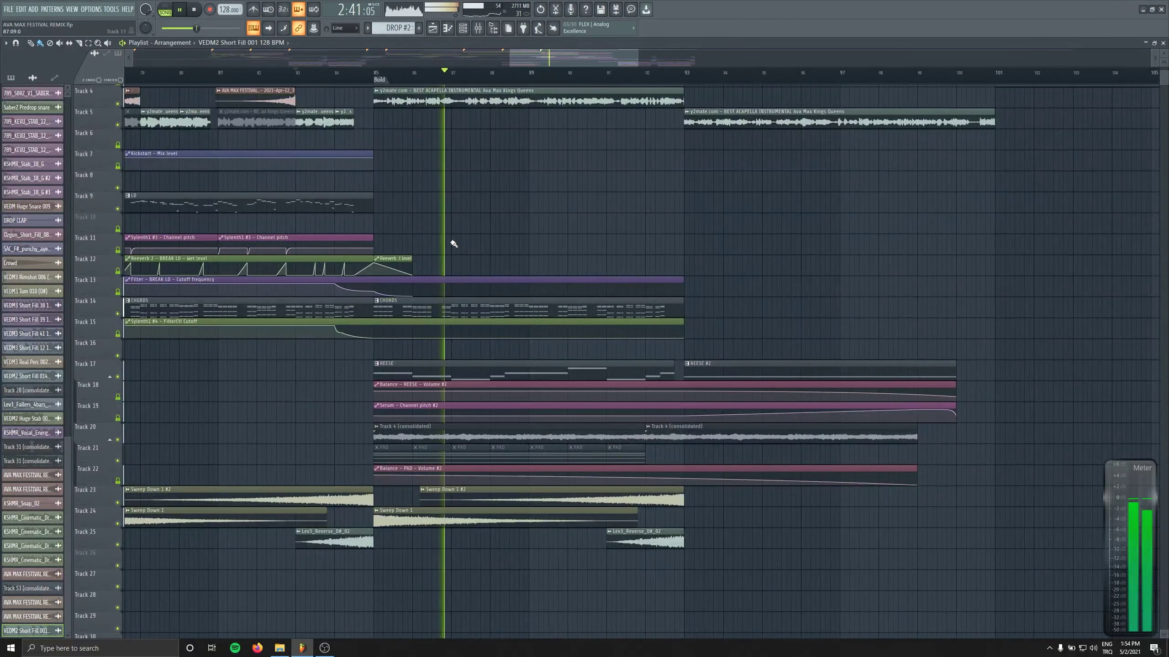
pyautogui.scroll(-2, 500, 406)
pyautogui.scroll(-6, 500, 406)
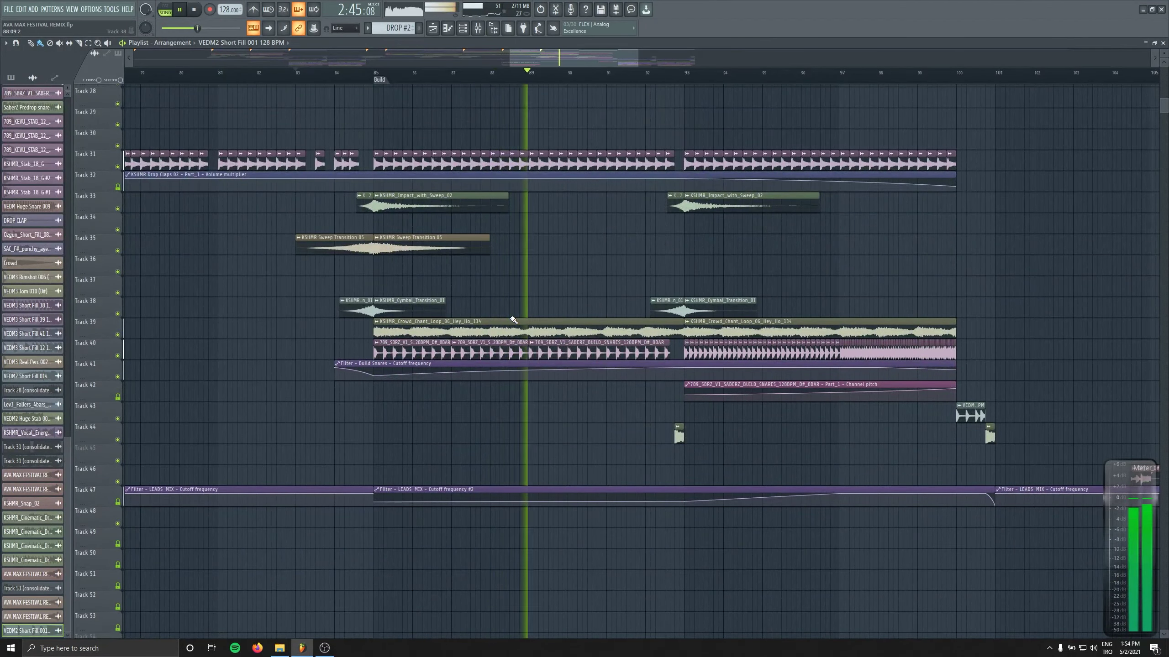
pyautogui.rightClick(513, 332)
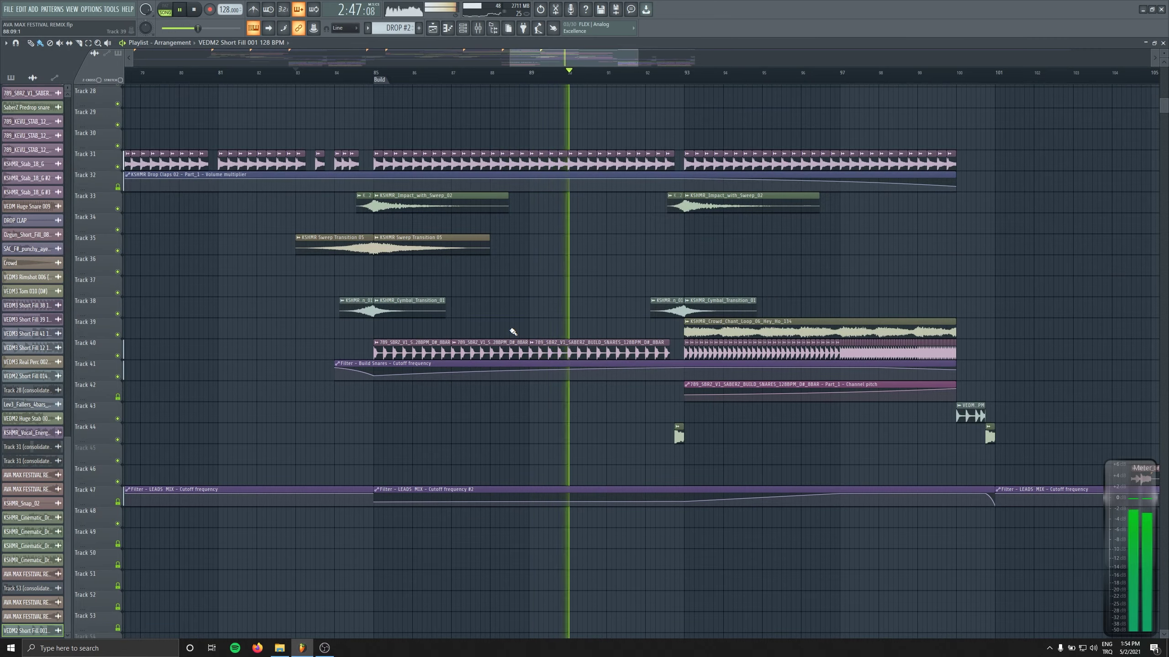
pyautogui.hotkey('ctrl', 'z')
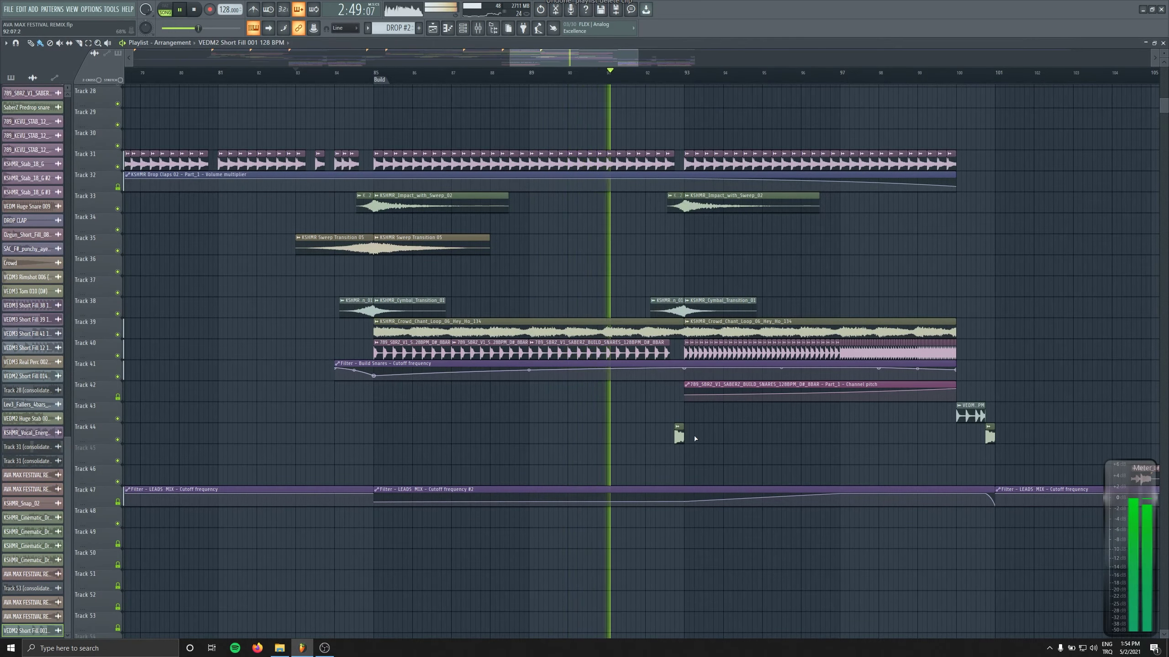
# Place the VEDM2 Downlifter 039 sample at bar 85 on a new track inserted above the cymbal transitions track.
pyautogui.scroll(-8, 728, 480)
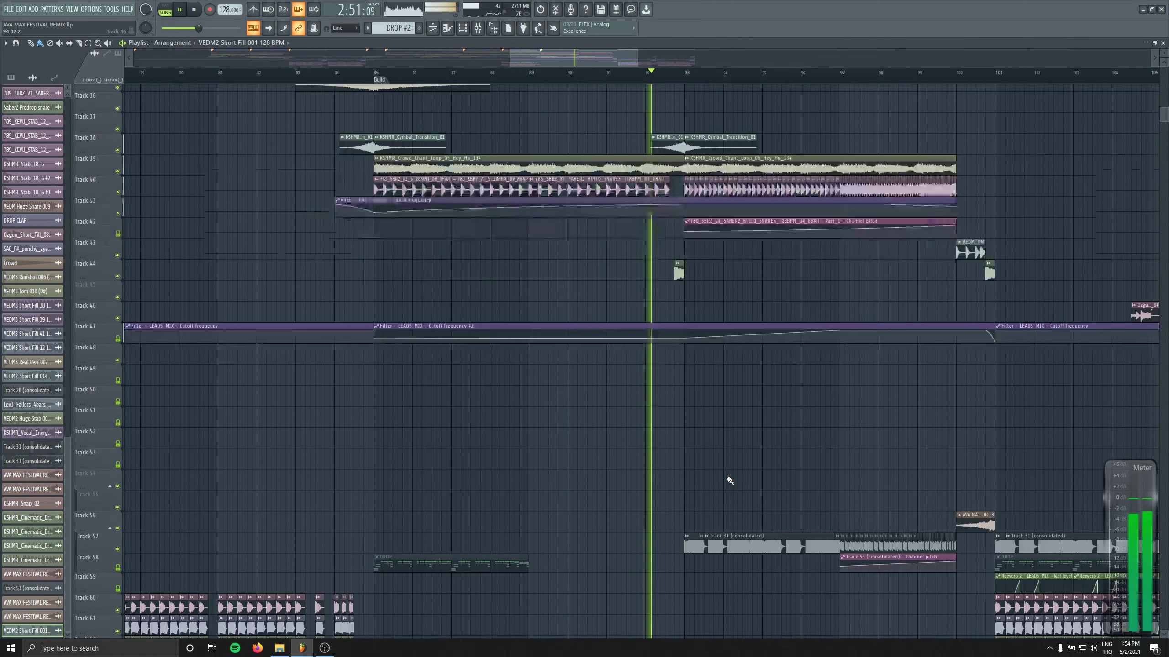
pyautogui.scroll(-6, 623, 455)
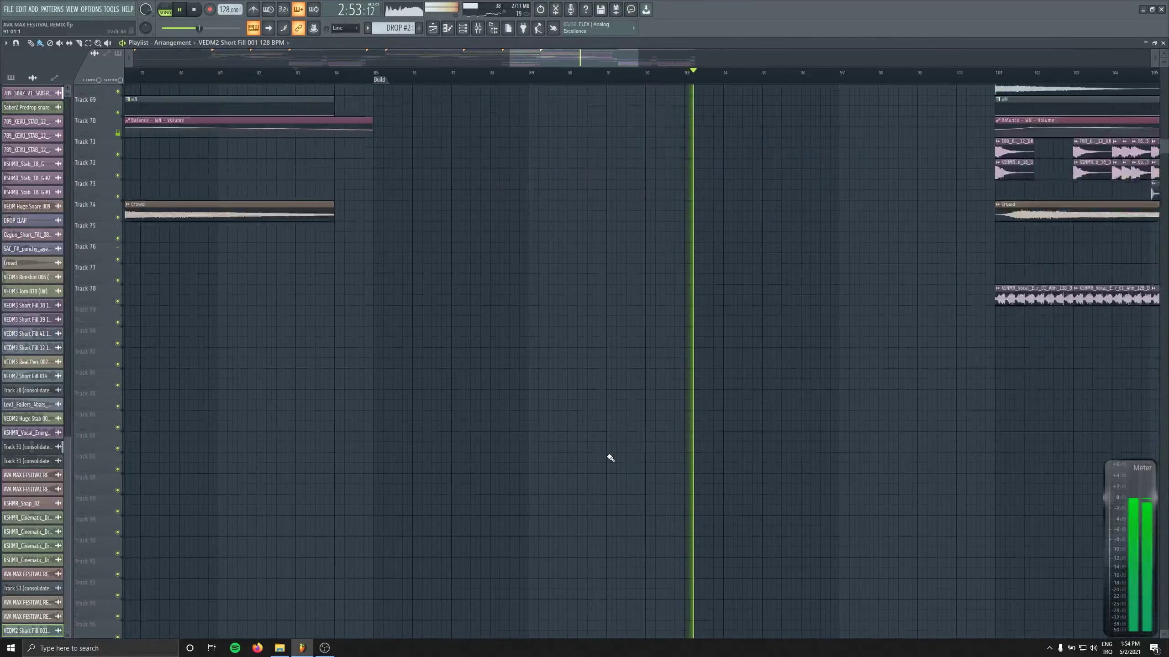
pyautogui.scroll(10, 608, 456)
pyautogui.scroll(5, 635, 455)
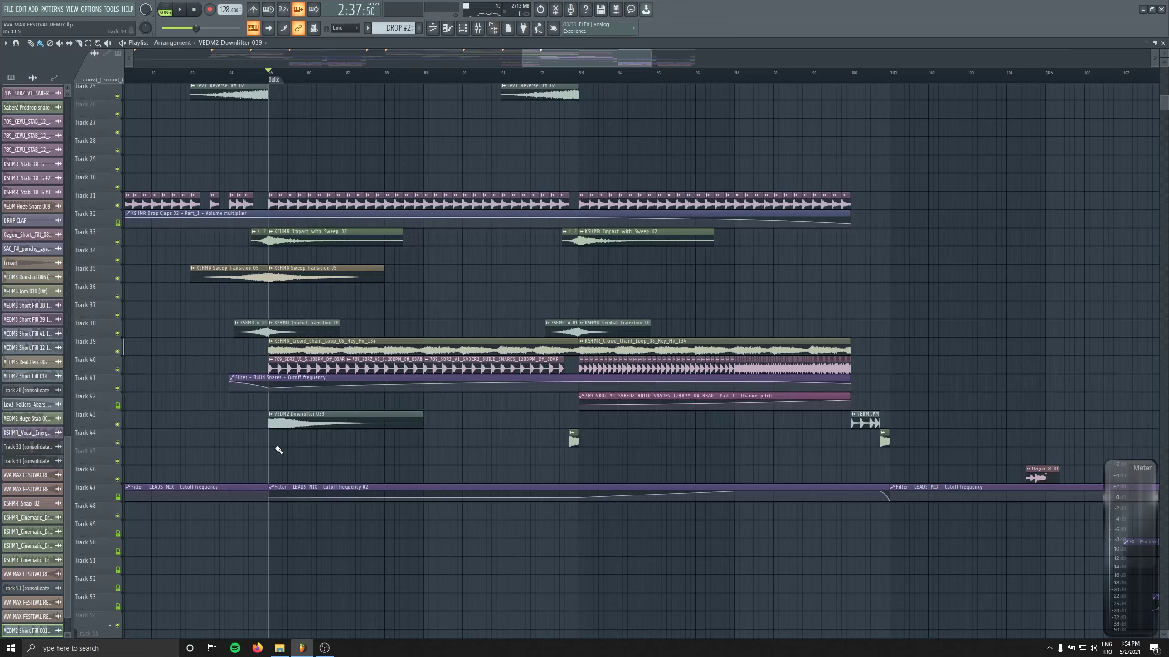
pyautogui.rightClick(107, 321)
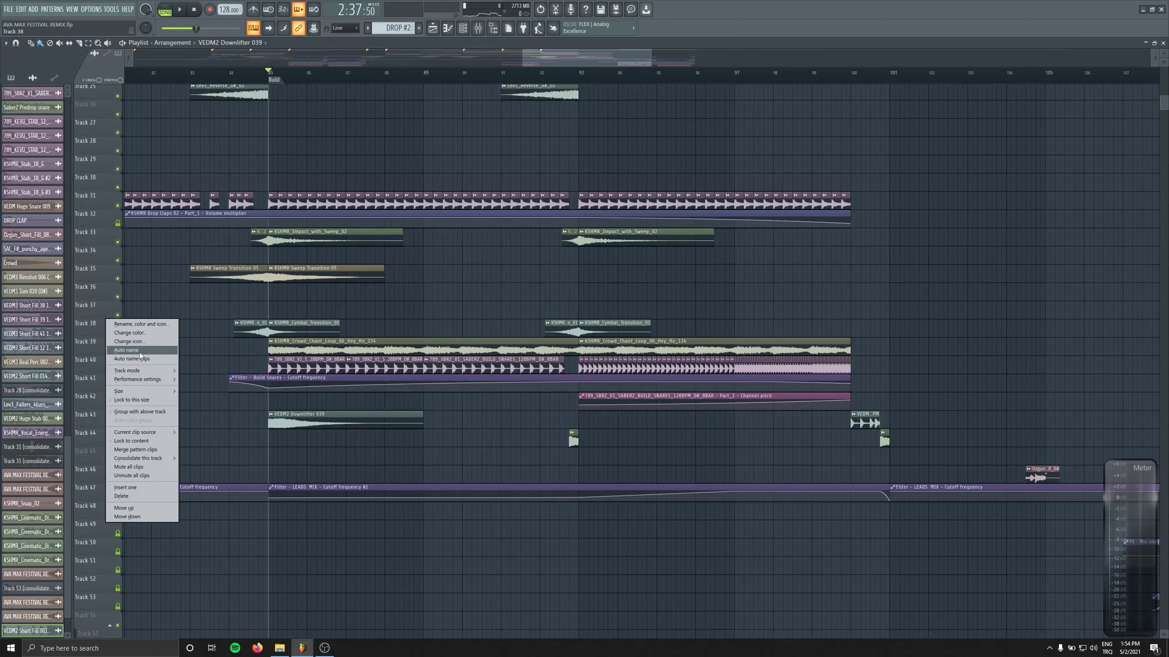
pyautogui.click(144, 488)
pyautogui.moveTo(304, 426); pyautogui.dragTo(312, 328)
# Set the VEDM2 Downlifter 039 channel volume to 54% during playback and place a second copy of the clip at bar 93.
pyautogui.press('space')
pyautogui.doubleClick(312, 328)
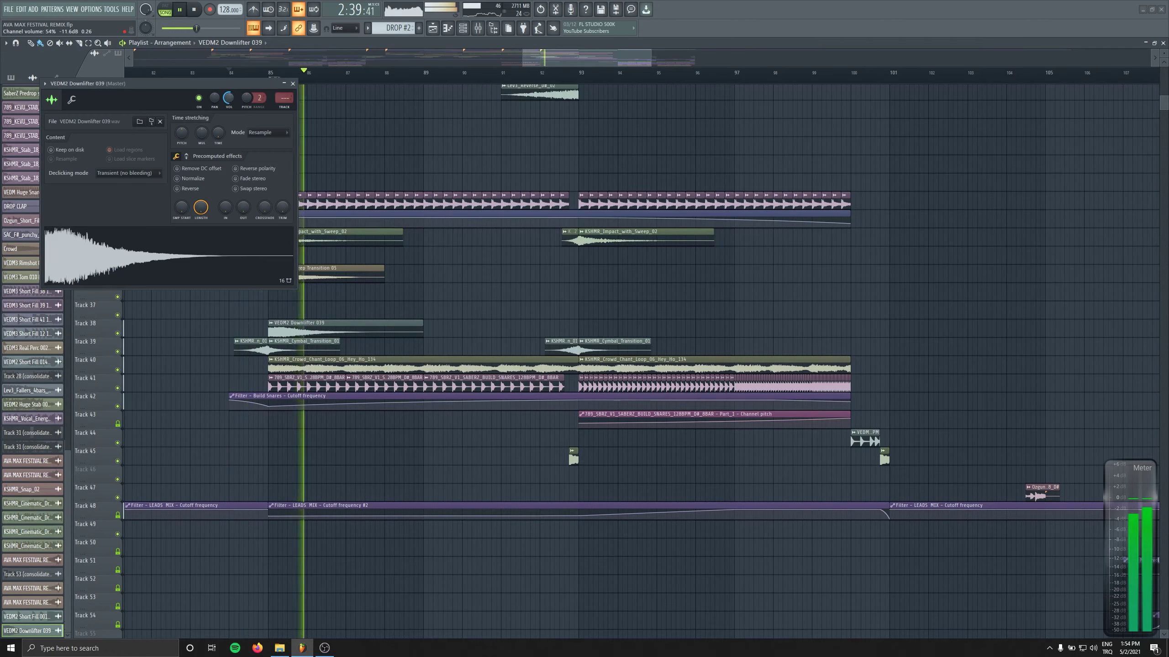
pyautogui.click(589, 332)
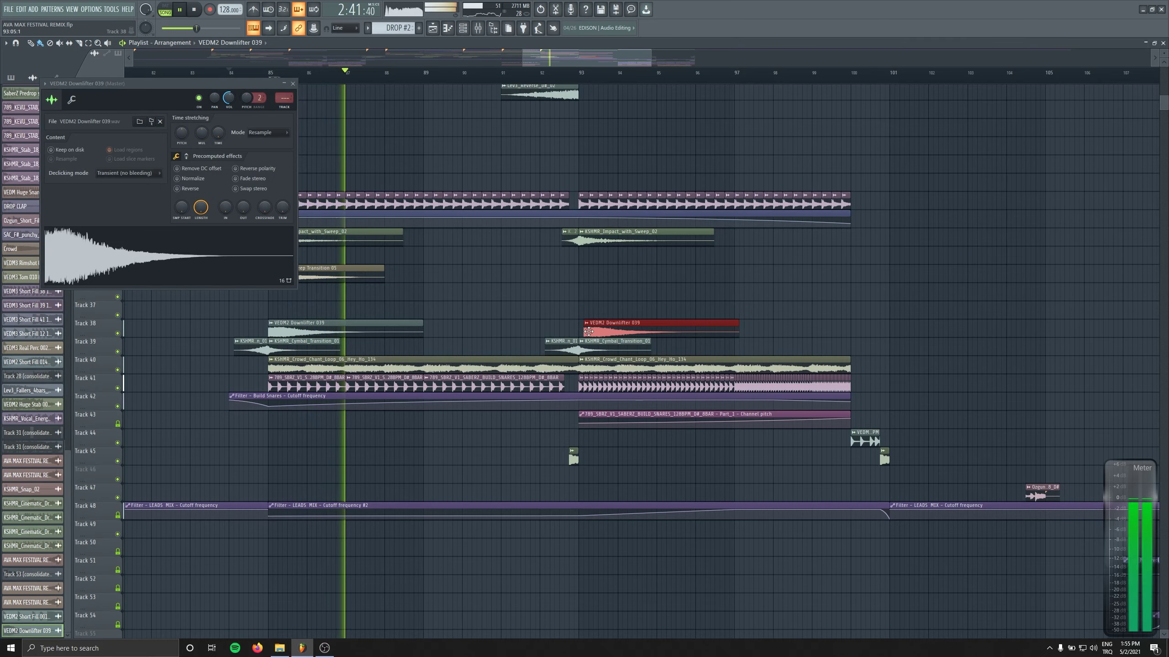
pyautogui.moveTo(589, 331); pyautogui.dragTo(584, 331)
pyautogui.press('Escape')
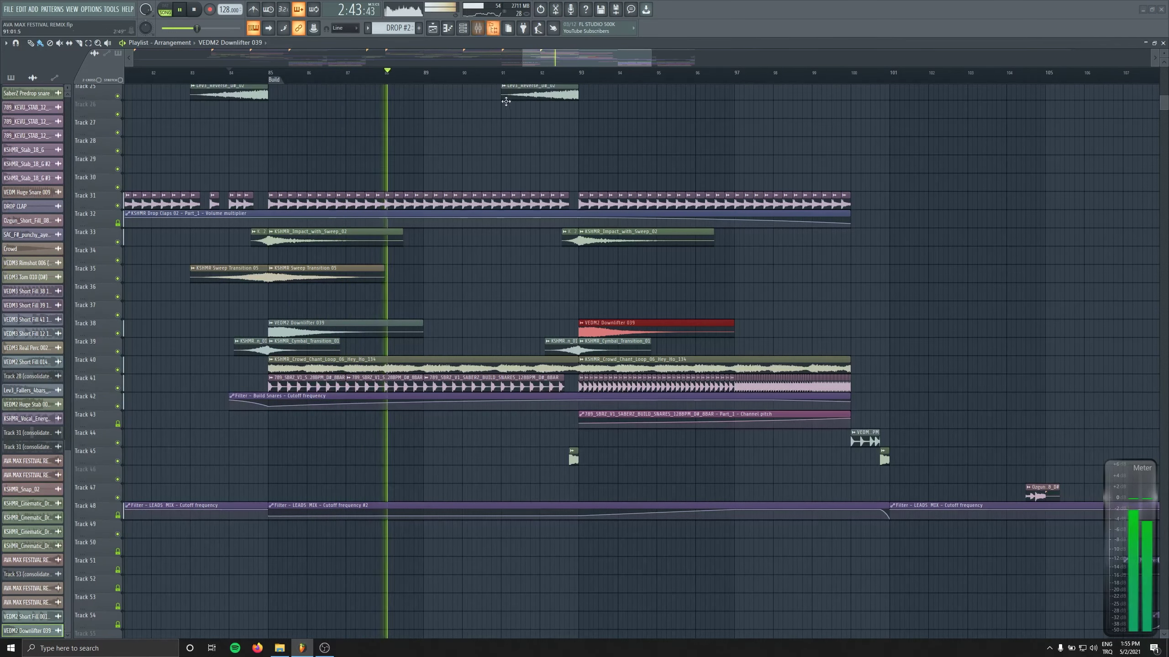
# Insert a new track above the Downlifter 039 clips and place the VEDM2 Downlifter 002 (F) sample there from bar 85.
pyautogui.press('space')
pyautogui.rightClick(113, 323)
pyautogui.click(148, 433)
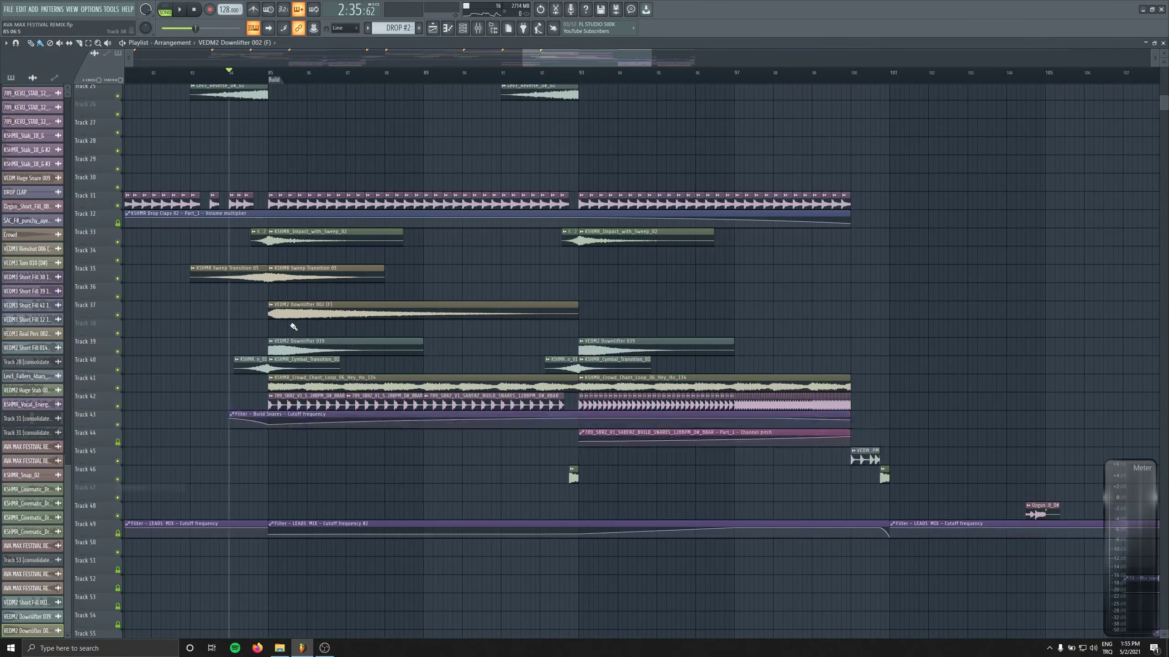
pyautogui.moveTo(295, 335); pyautogui.dragTo(302, 329)
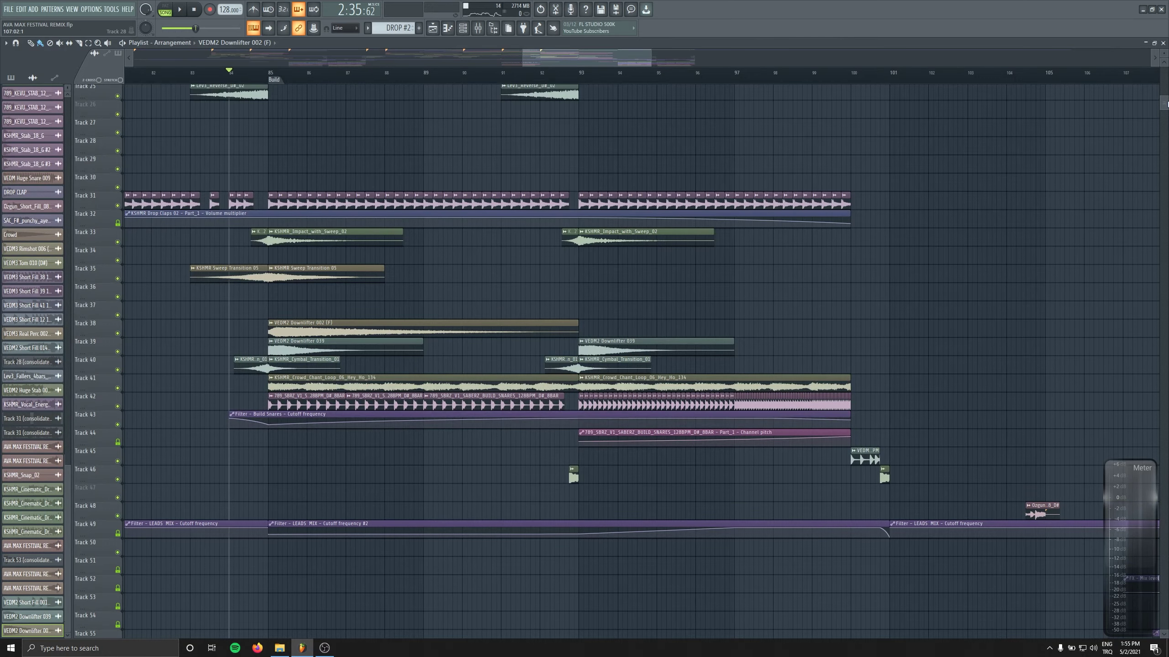
# Set VEDM2 Downlifter 002 (F) to Auto stretching and 52% channel volume, comparing the build with and without the first Downlifter 039.
pyautogui.scroll(-2, 1166, 104)
pyautogui.doubleClick(285, 282)
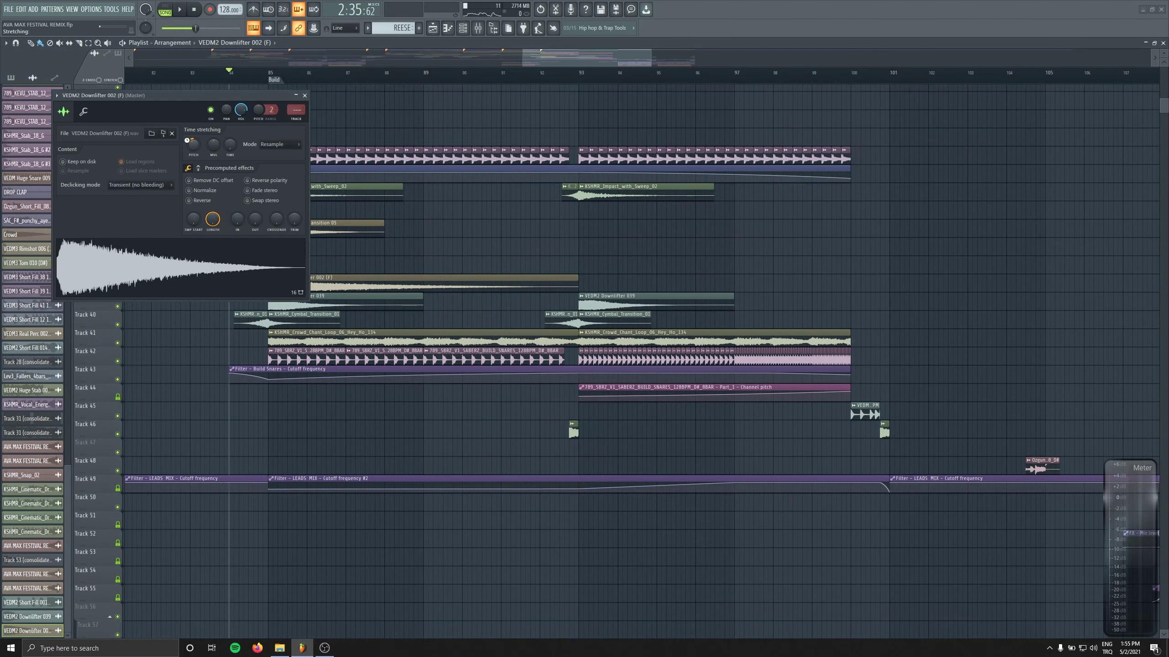
pyautogui.press('space')
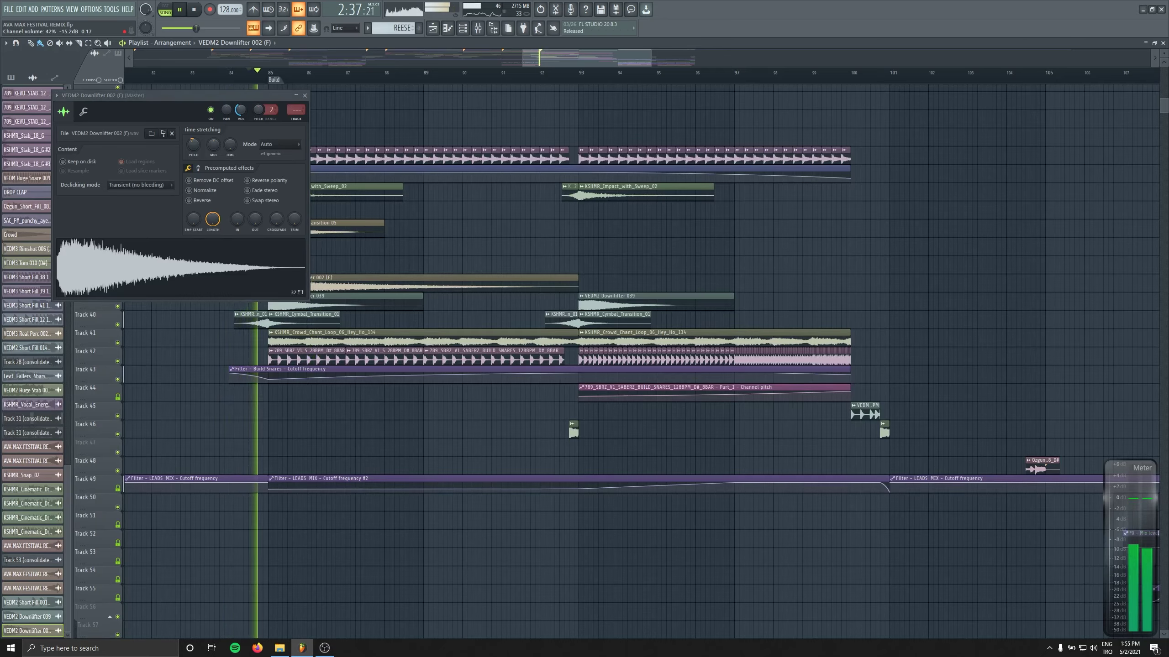
pyautogui.rightClick(352, 303)
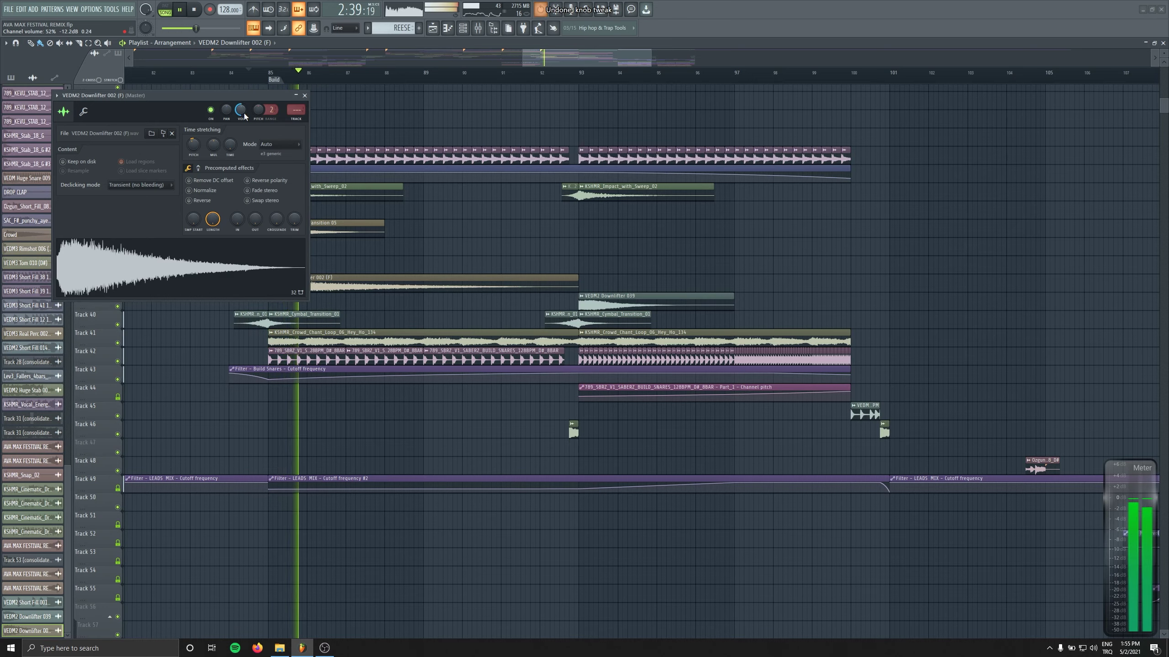
pyautogui.hotkey('ctrl', 'z')
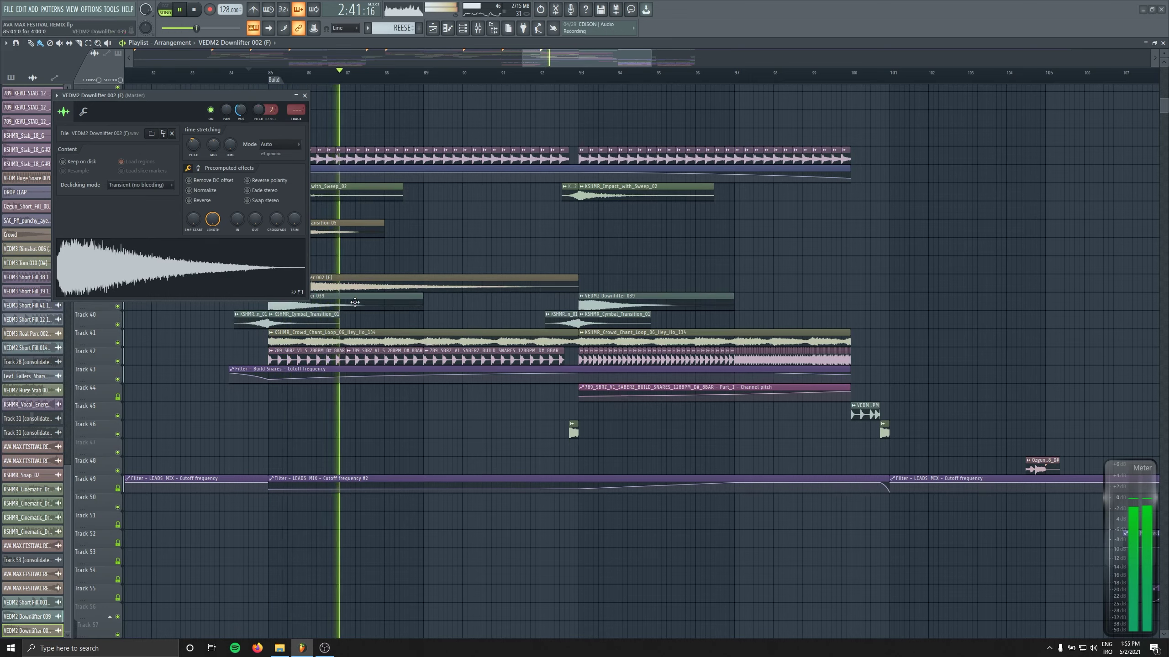
# Lower the VEDM2 Downlifter 039 channel volume to 32% while playing the start of the build, and close its settings.
pyautogui.doubleClick(336, 302)
pyautogui.press('space')
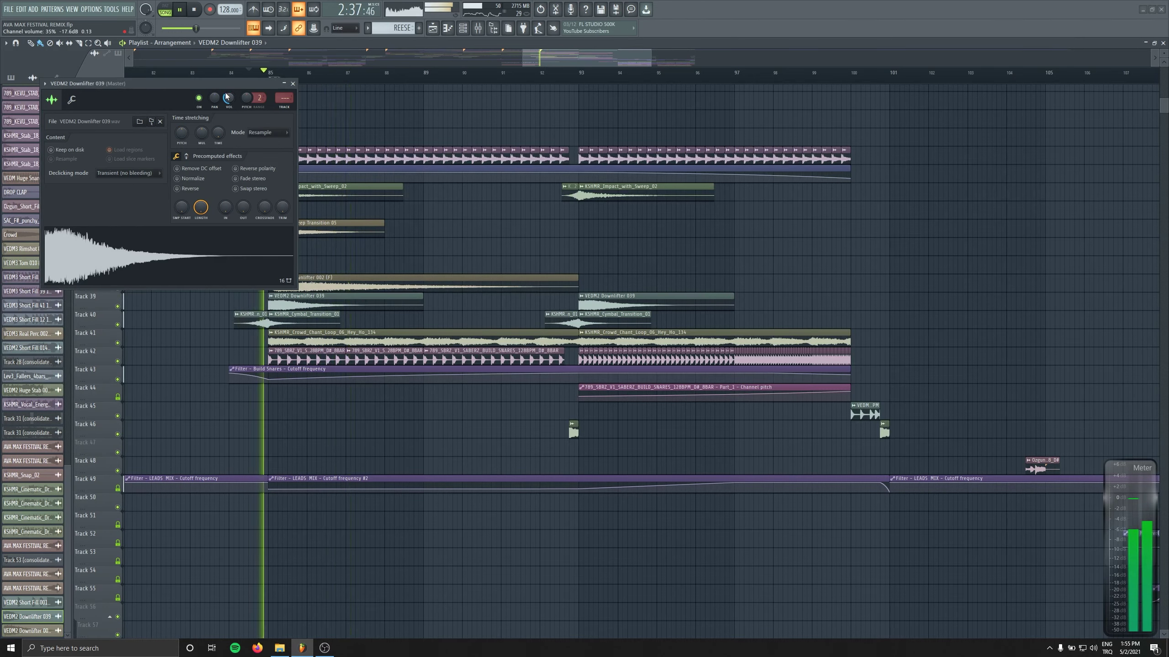
pyautogui.moveTo(232, 87); pyautogui.dragTo(488, 312)
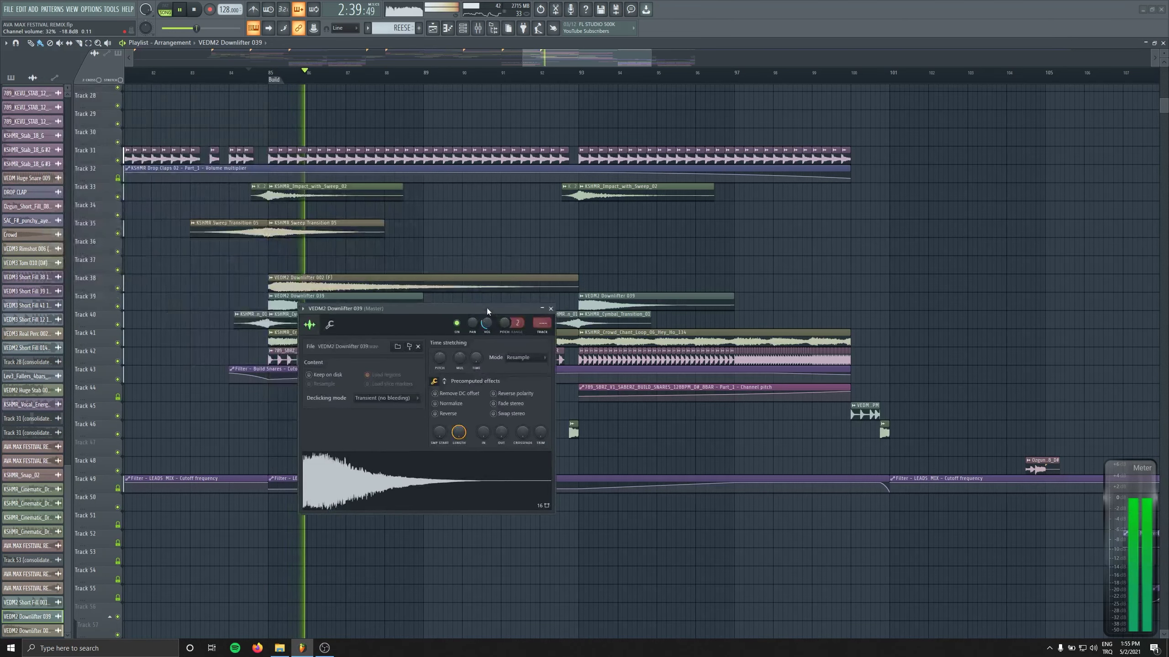
pyautogui.click(551, 309)
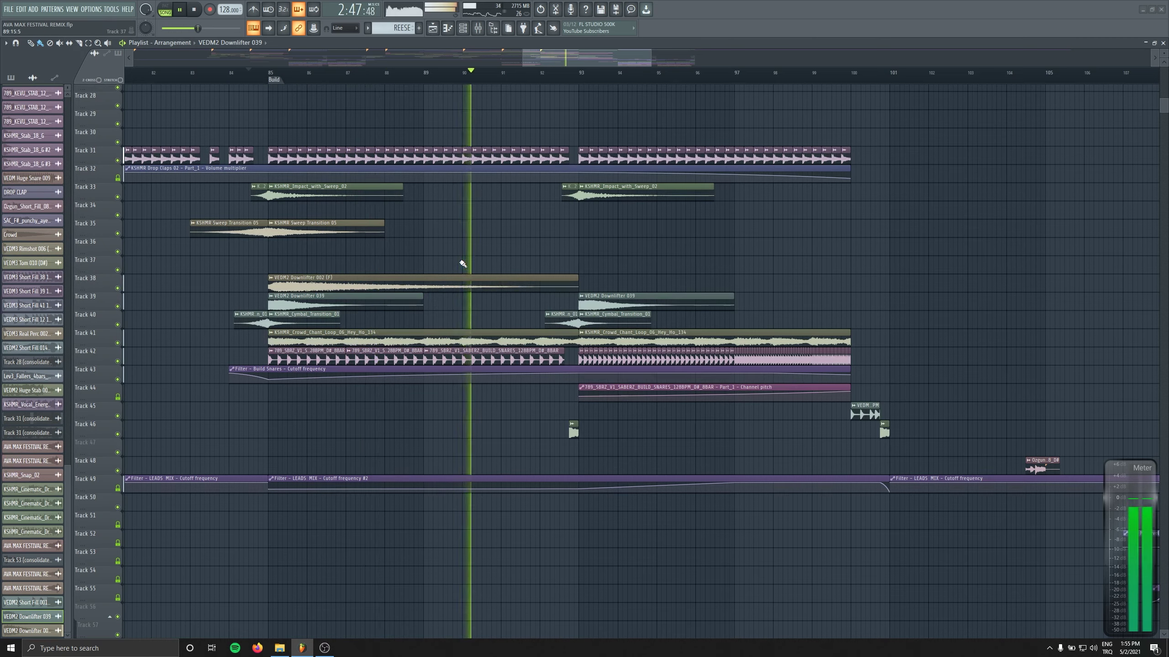
# Show the mixer during playback and inspect the VOX track's effects and routing.
pyautogui.press('F9')
pyautogui.scroll(-10, 470, 407)
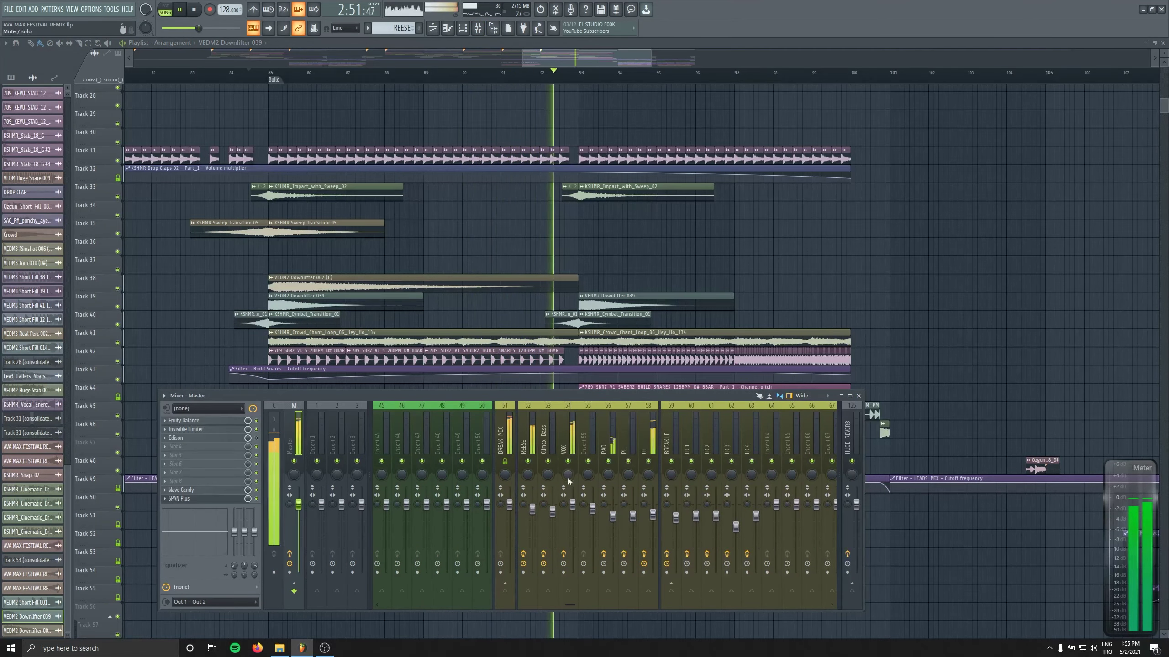
pyautogui.click(573, 416)
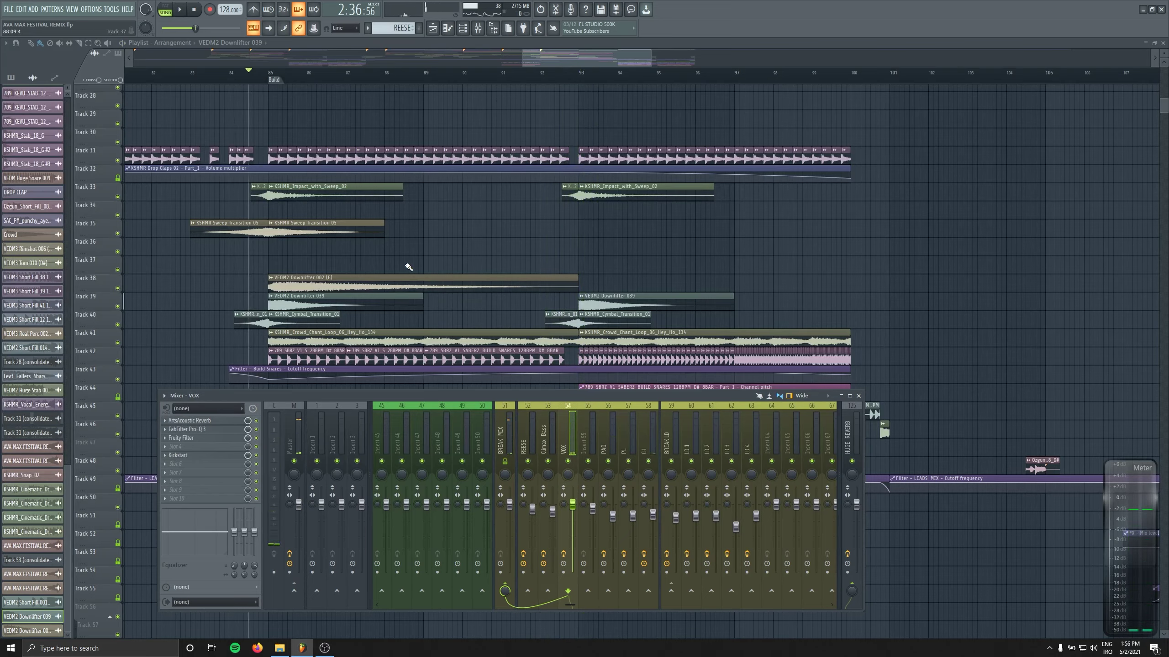
# Play from the build marker at bar 85 and compare the sound with and without the first Downlifter 039 clip.
pyautogui.click(279, 76)
pyautogui.press('space')
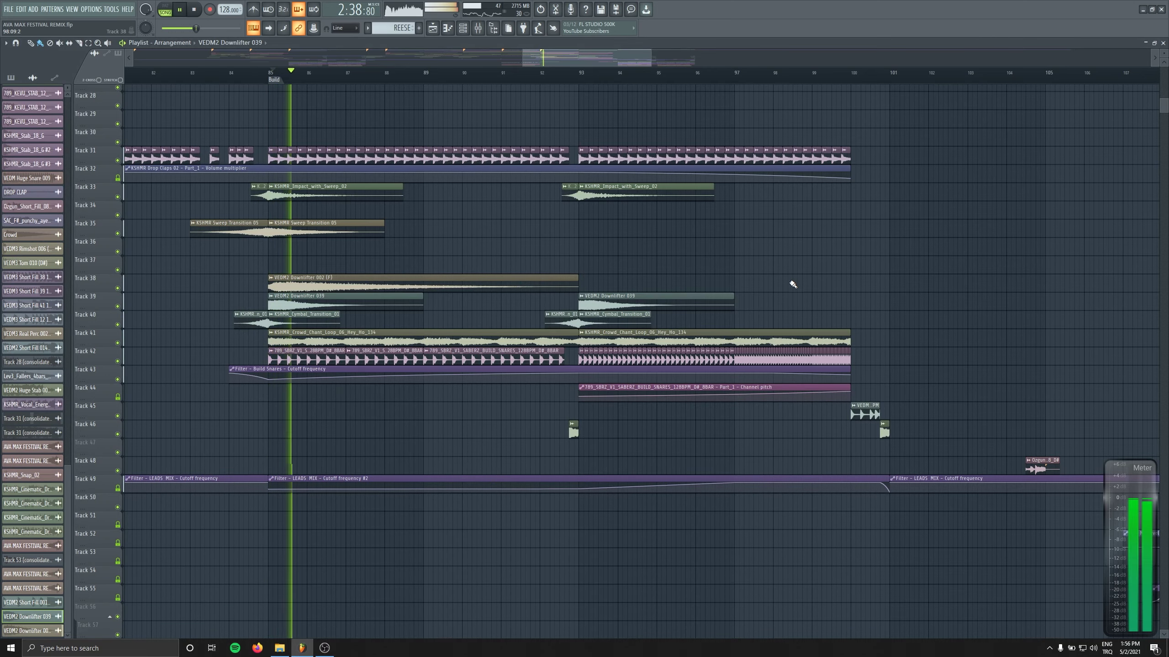
pyautogui.rightClick(351, 302)
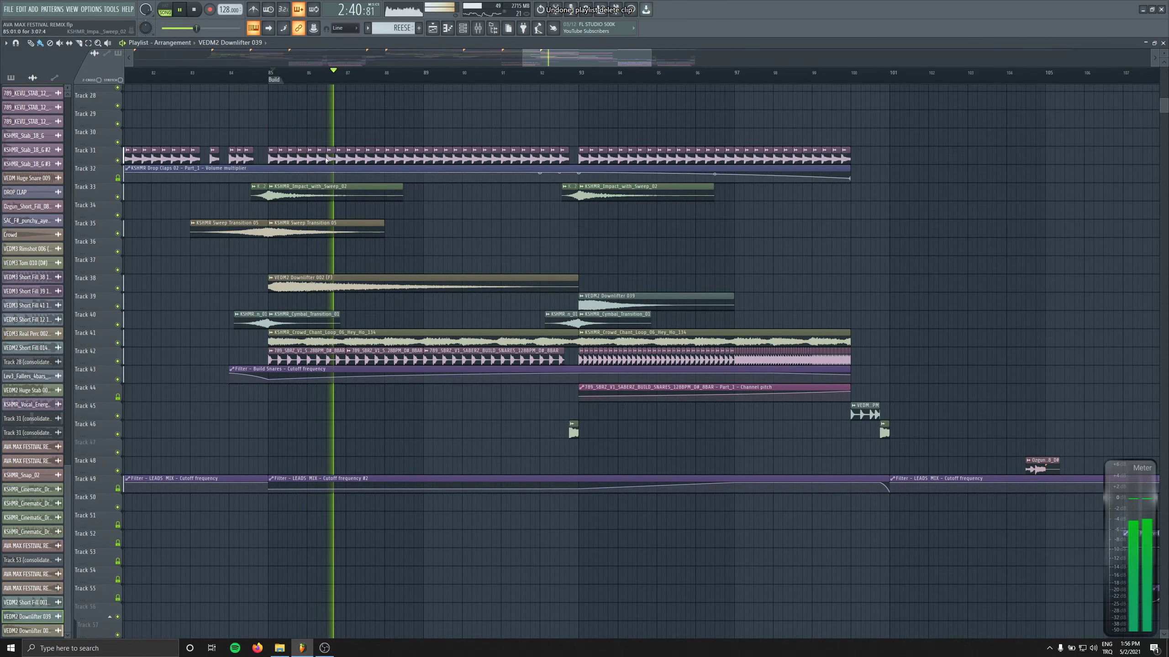
pyautogui.hotkey('ctrl', 'z')
pyautogui.press('space')
# Restore the first Downlifter 039 clip, and set VEDM2 Tonal Riser 013 at bar 85 to Auto stretching on mixer track 77.
pyautogui.hotkey('ctrl', 'alt', 'z')
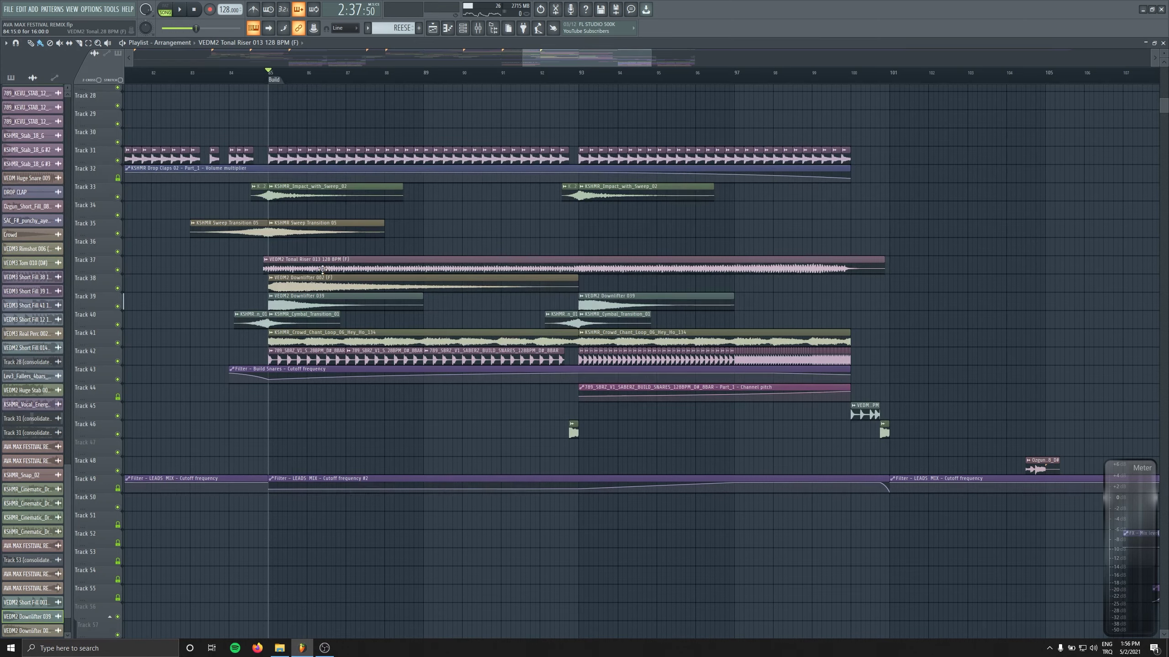
pyautogui.doubleClick(327, 270)
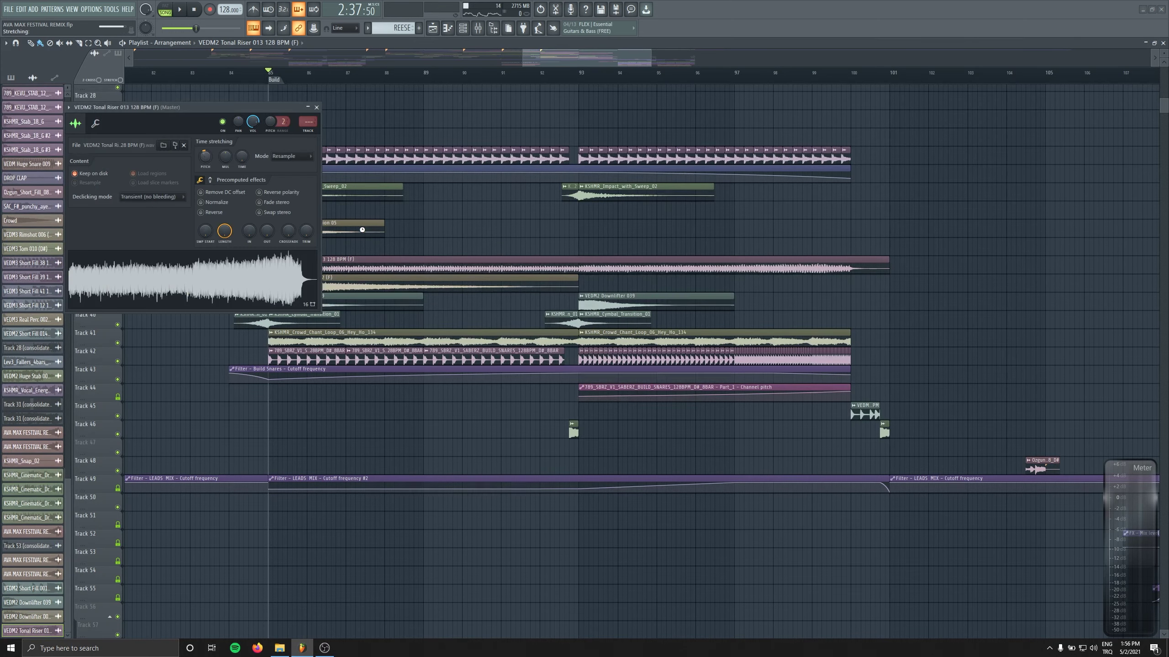
pyautogui.press('F9')
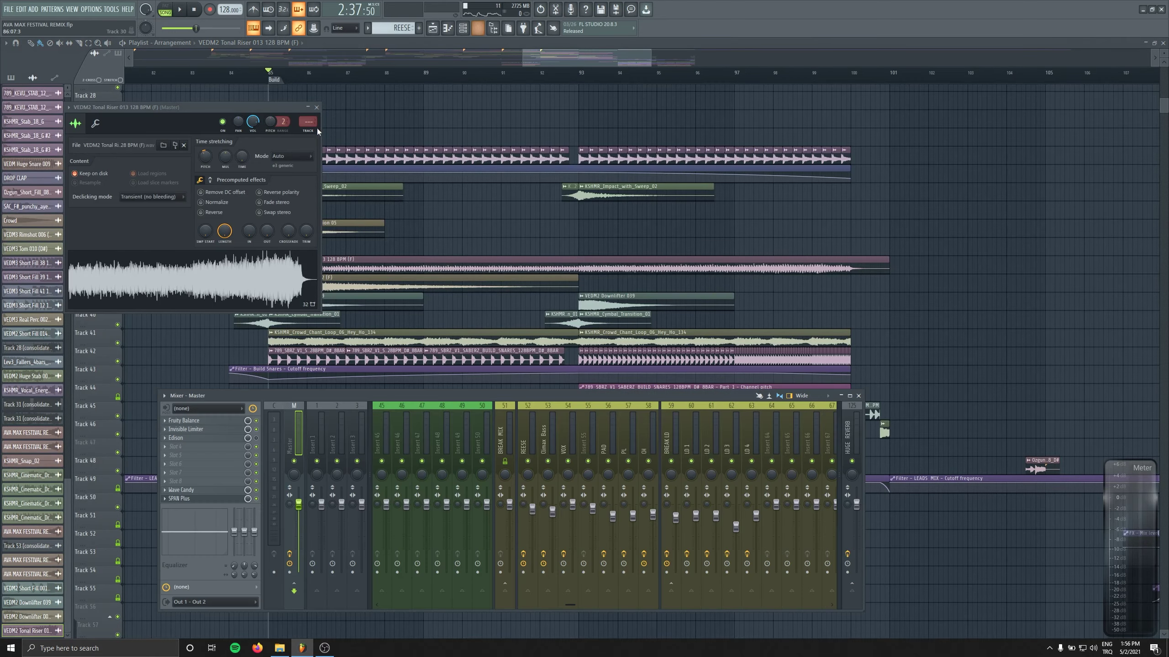
pyautogui.moveTo(308, 121); pyautogui.dragTo(307, 75)
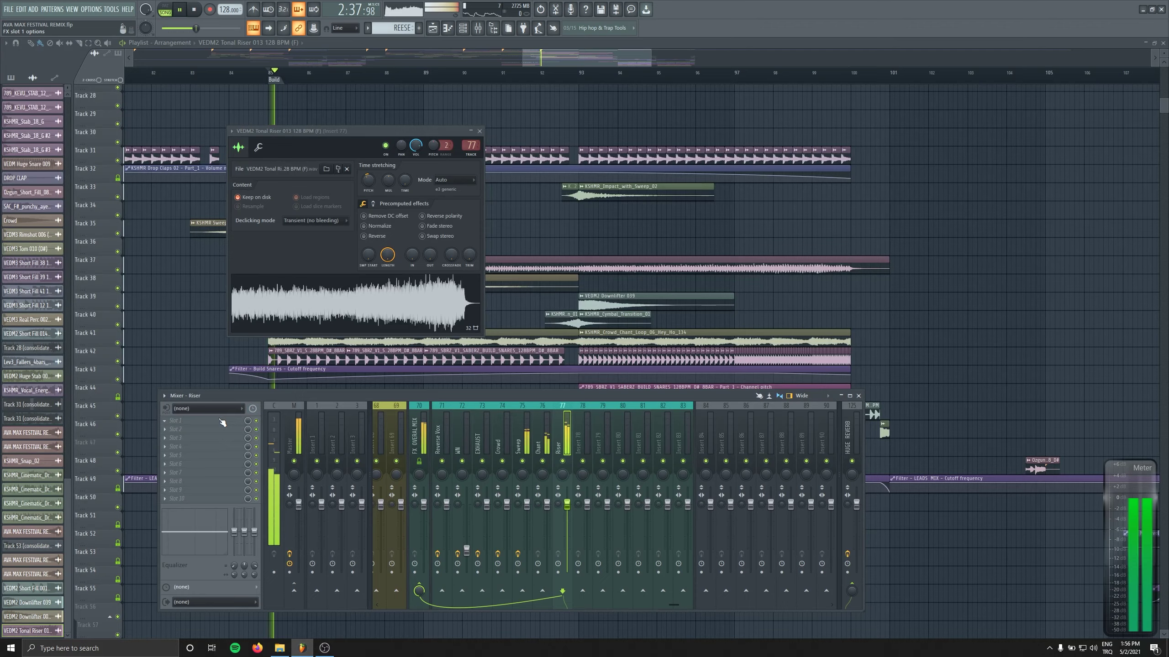
# Solo the Riser mixer track and add Fruity Parametric EQ 2 with the 20Hz + 18kHz cut preset, raising its low cut to about 218 Hz.
pyautogui.hotkey('alt', 's')
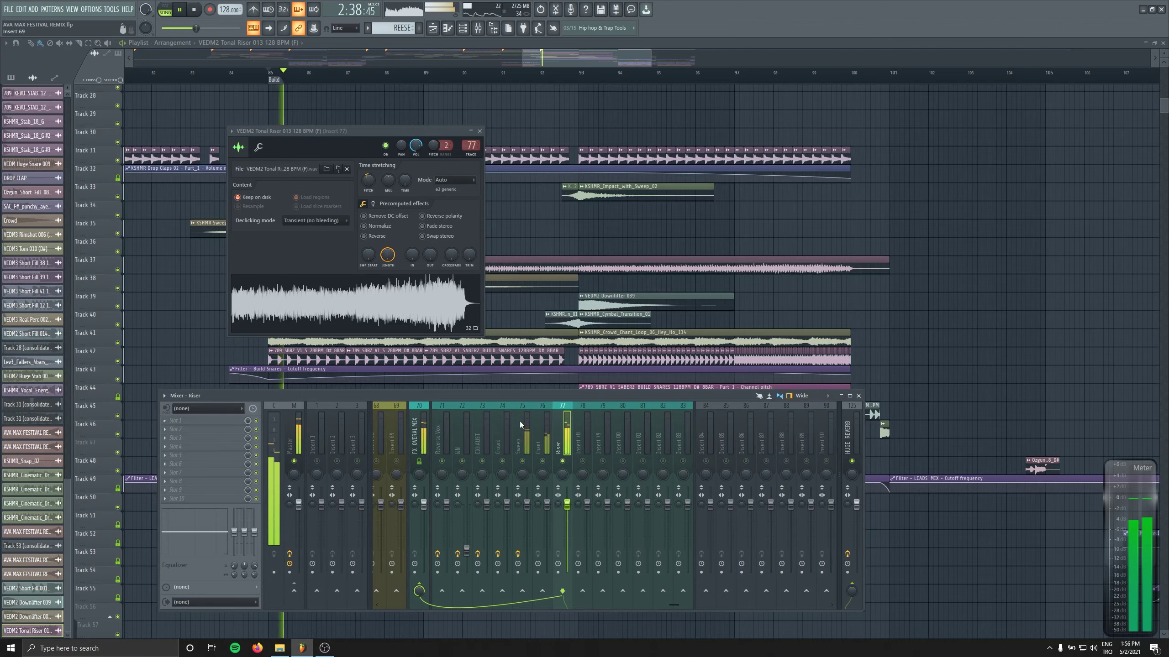
pyautogui.click(220, 429)
pyautogui.click(303, 610)
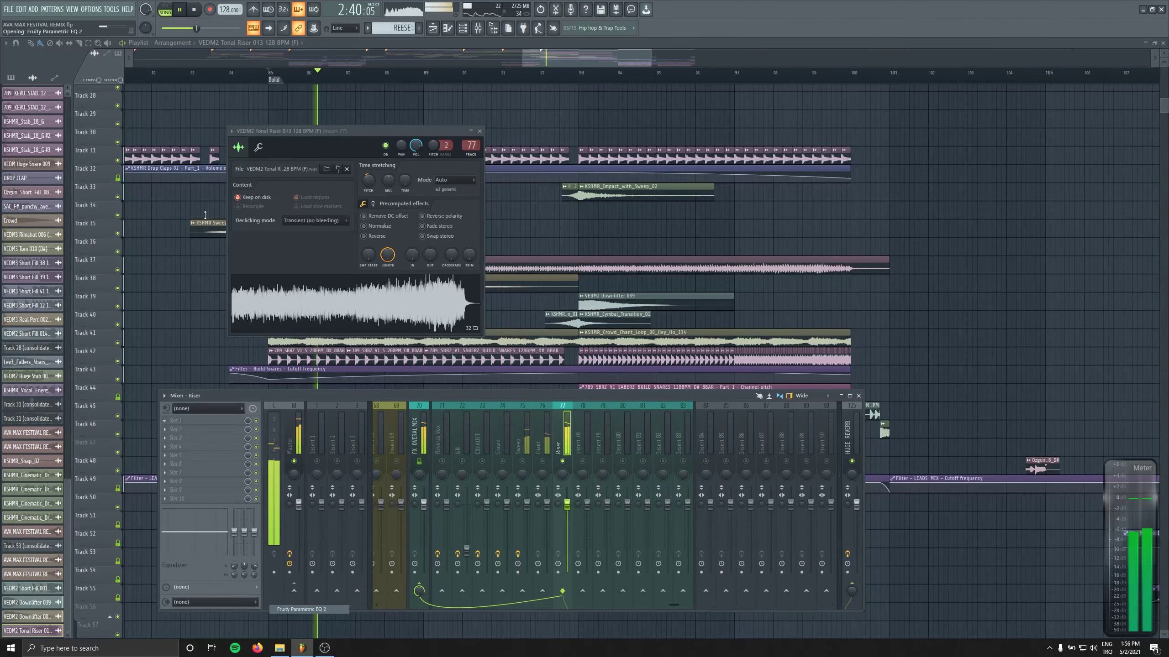
pyautogui.click(56, 95)
pyautogui.moveTo(106, 131)
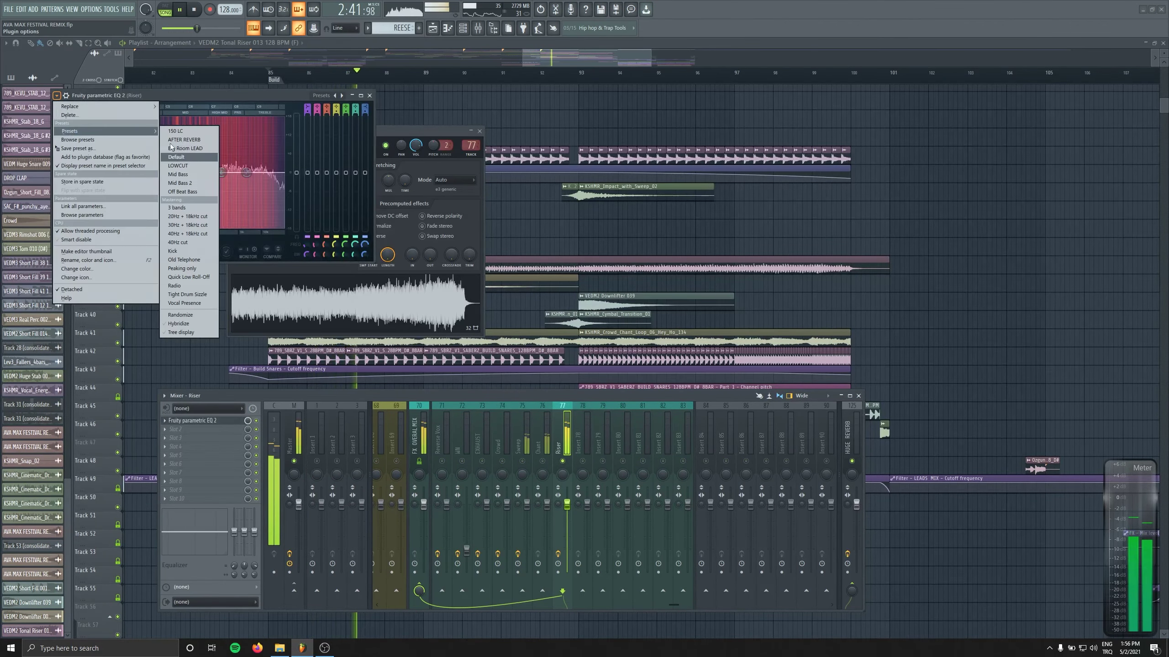
pyautogui.click(186, 217)
pyautogui.moveTo(58, 172); pyautogui.dragTo(125, 172)
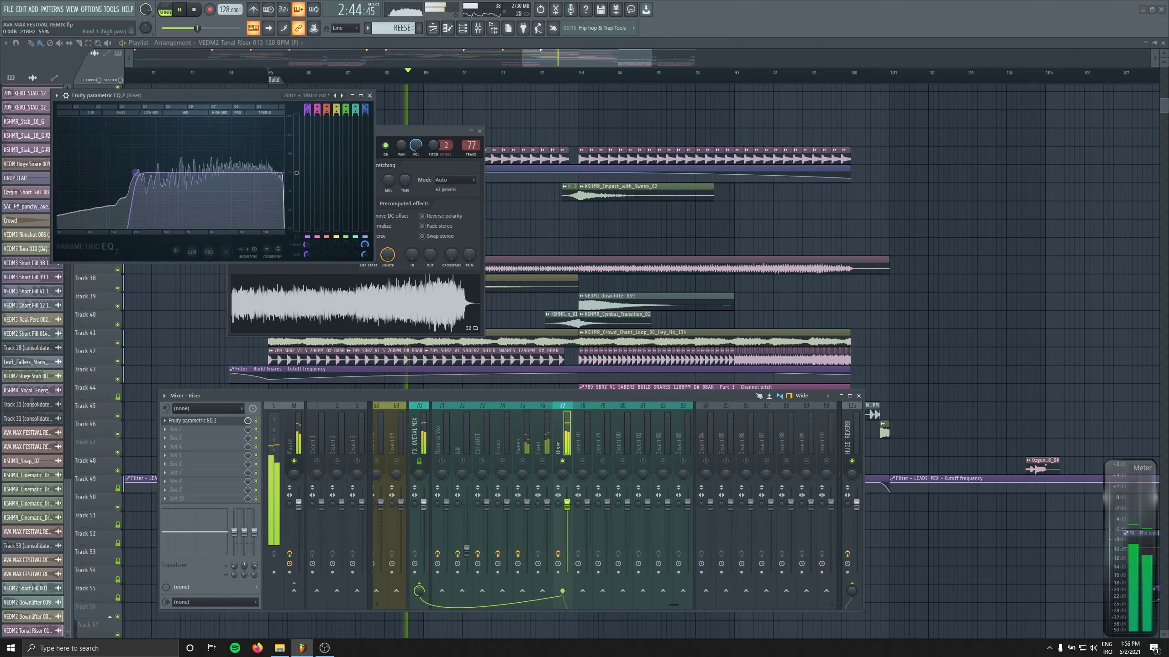
pyautogui.click(368, 96)
pyautogui.click(479, 130)
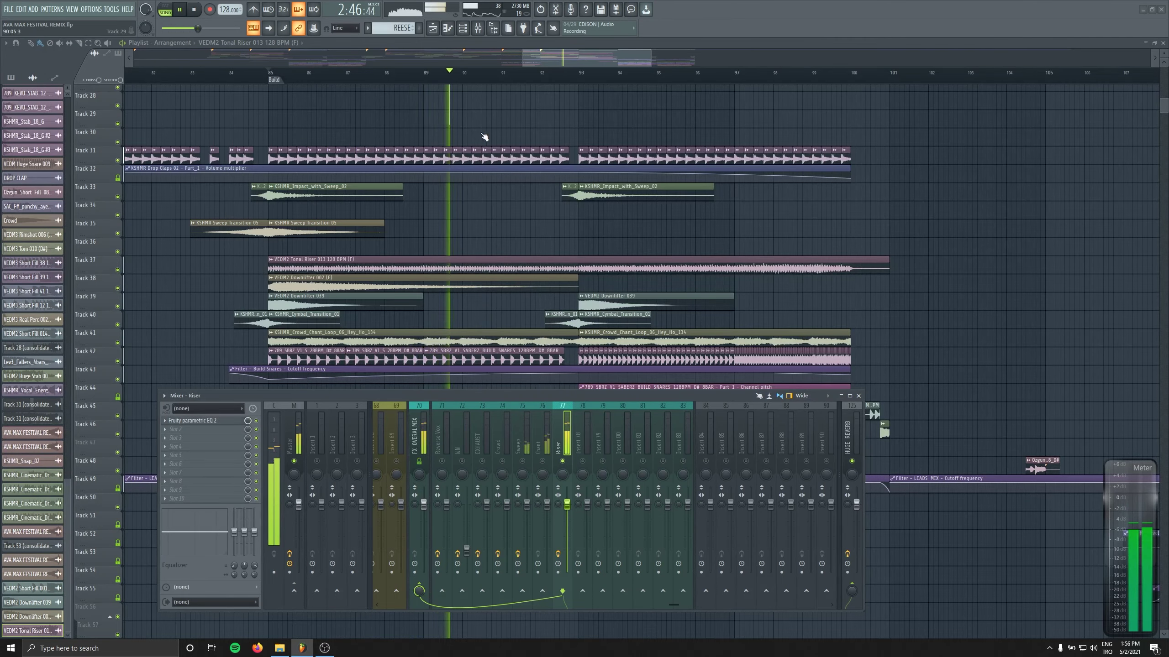
pyautogui.press('F9')
# Create volume automation for the Tonal Riser 013 clip, ramping up from a lowered start at bar 85 to bar 93.
pyautogui.click(270, 259)
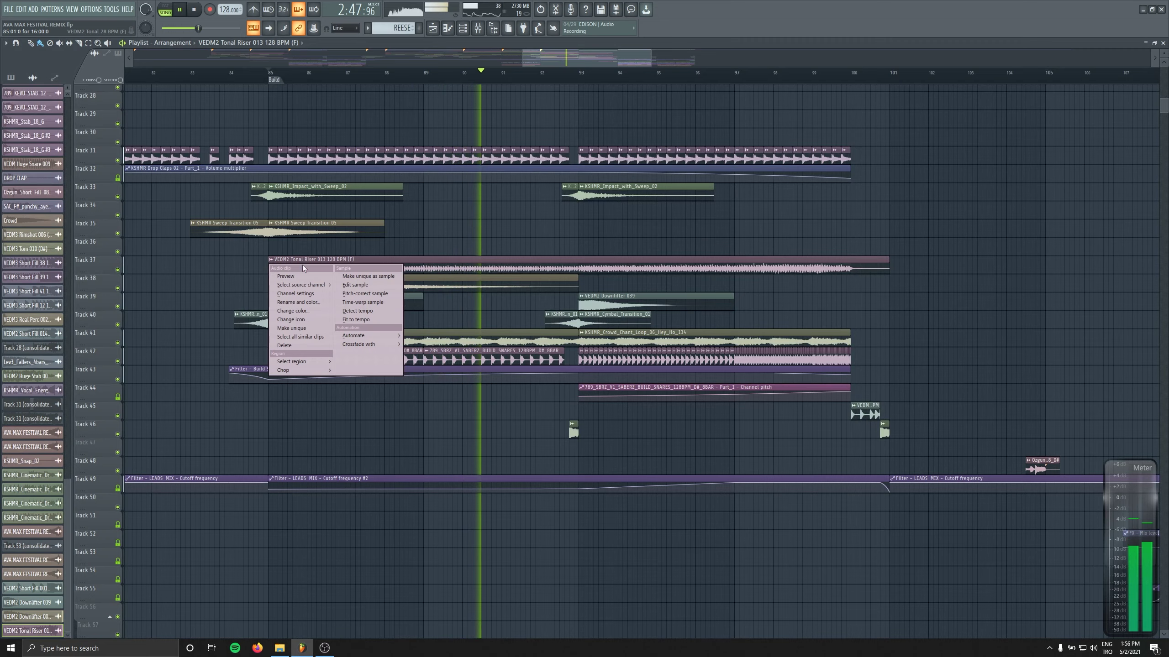
pyautogui.click(378, 334)
pyautogui.click(412, 347)
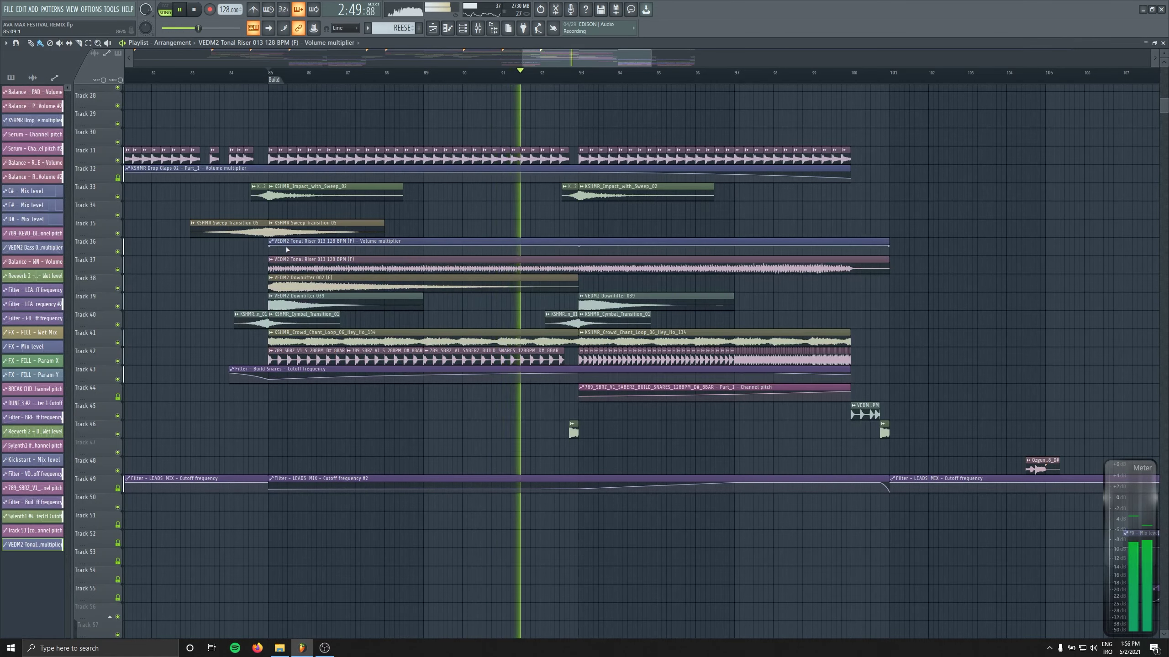
pyautogui.moveTo(272, 249); pyautogui.dragTo(270, 251)
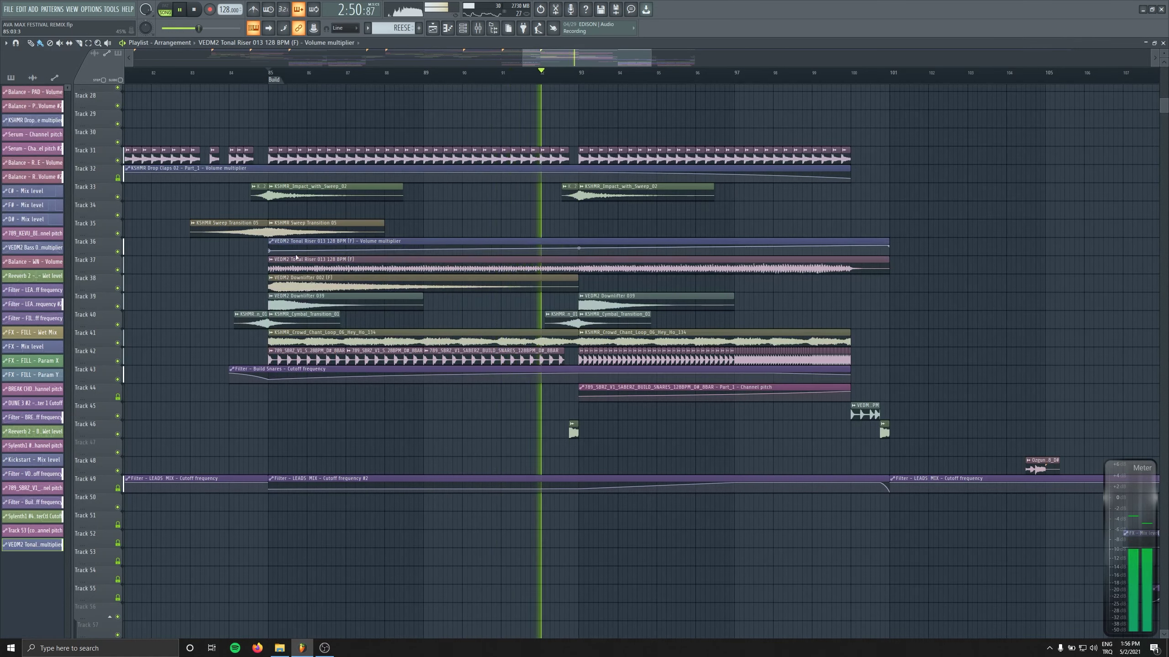
pyautogui.rightClick(578, 244)
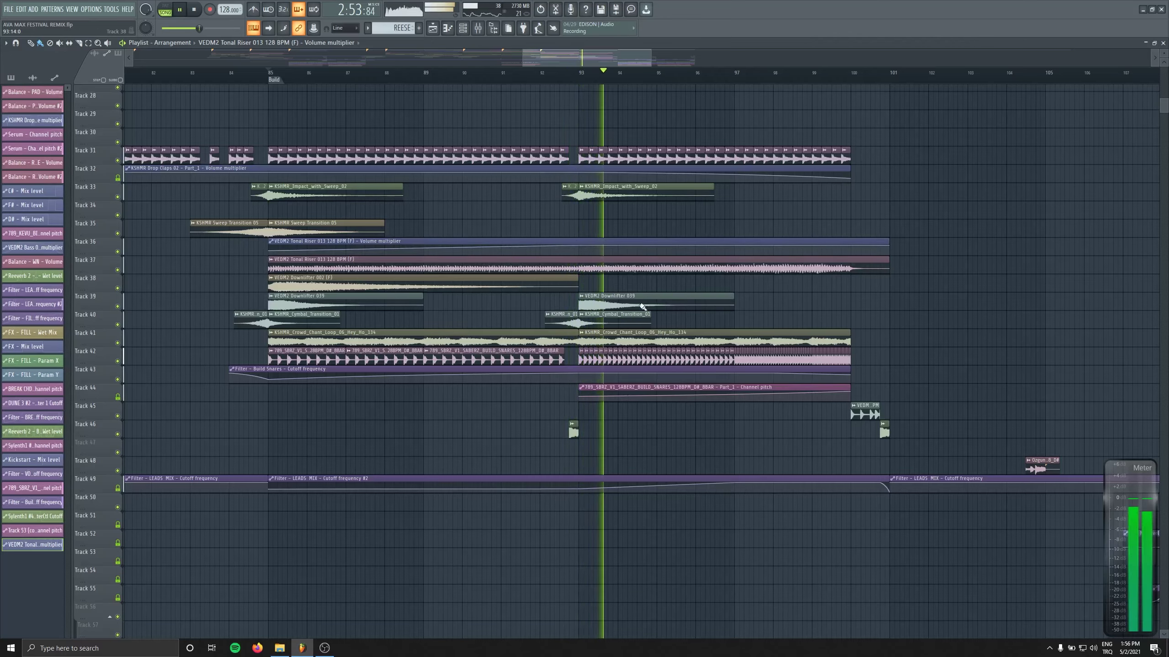
# Set the Tonal Riser 013 channel volume to 65%, and check the mixer levels during playback.
pyautogui.click(637, 259)
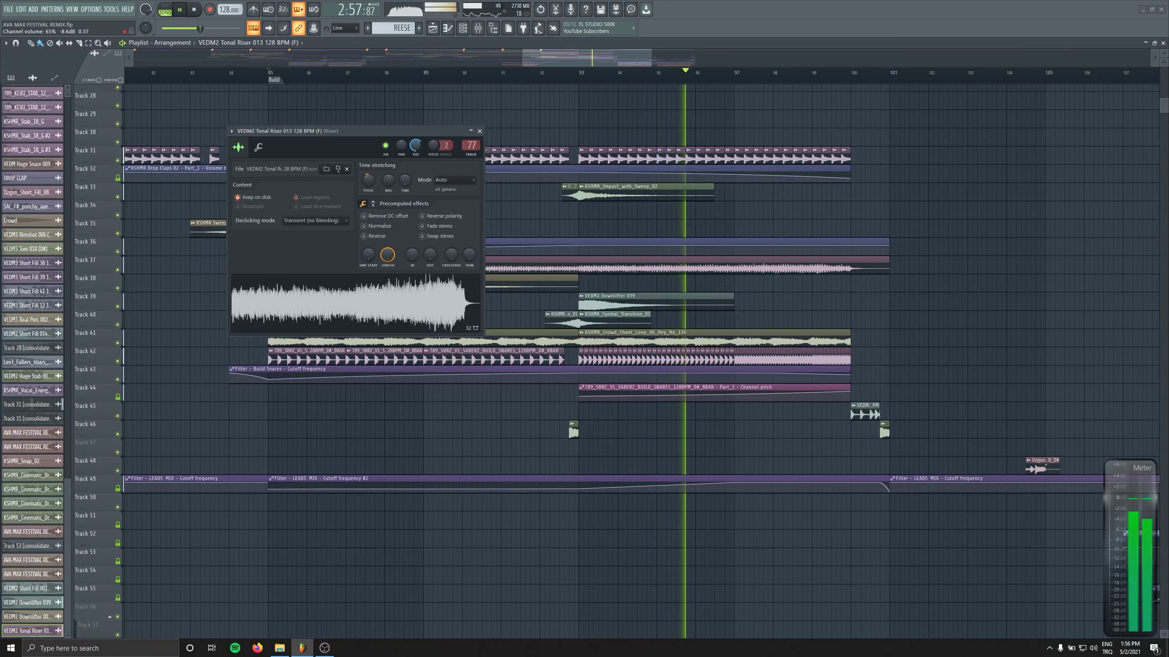
pyautogui.click(479, 131)
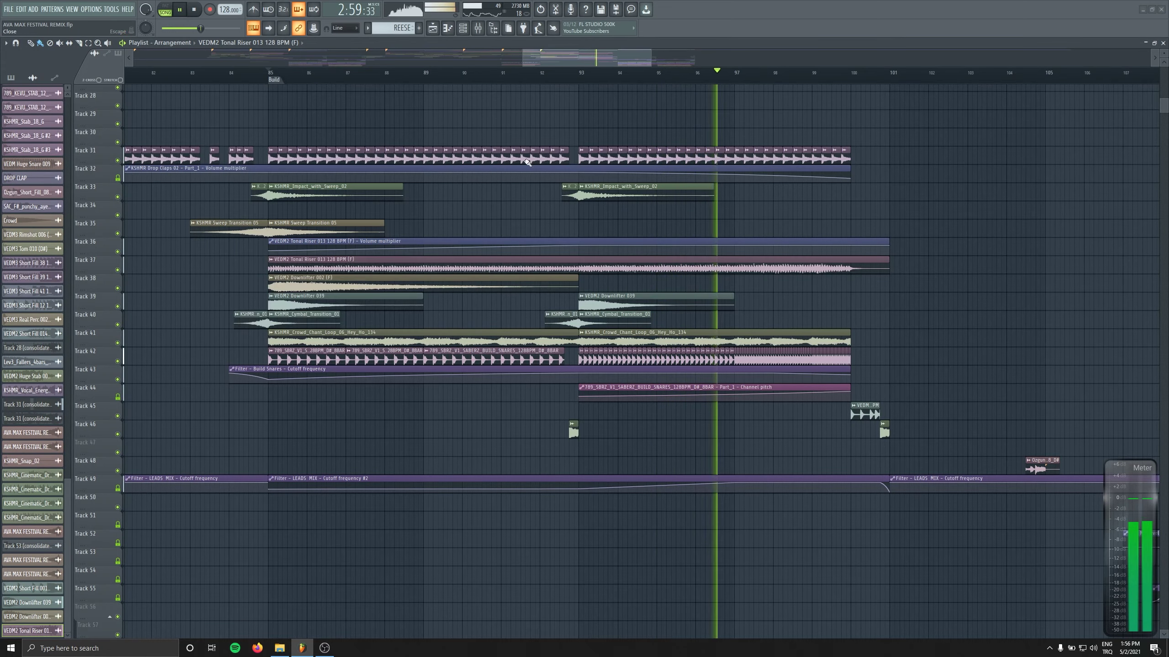
pyautogui.click(478, 27)
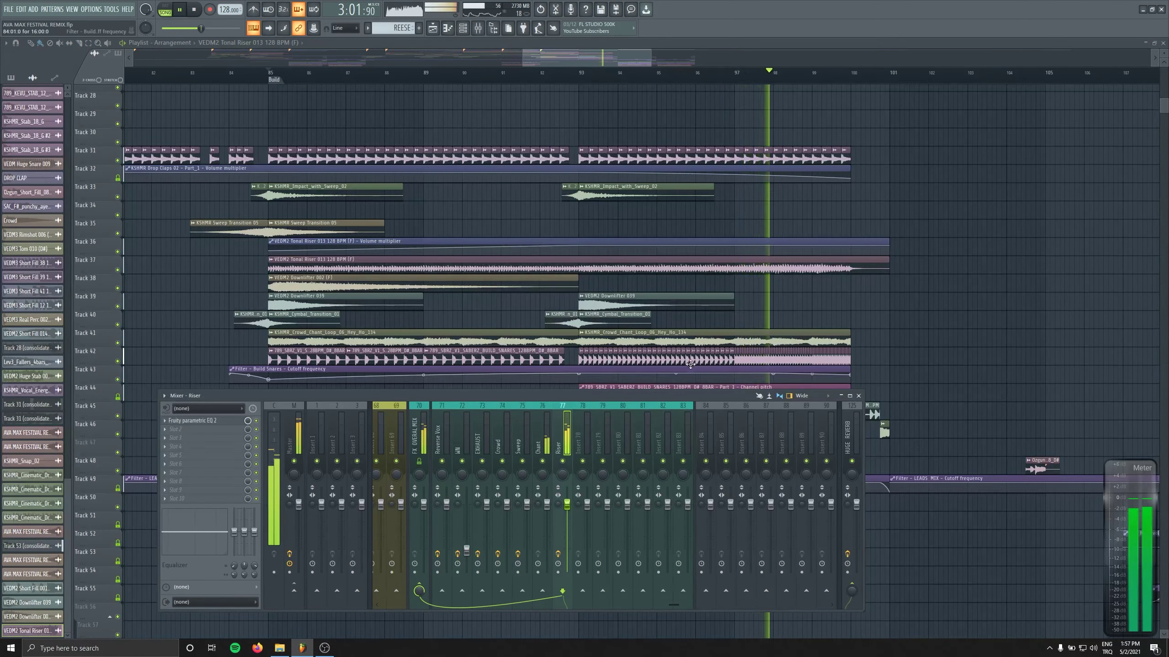
pyautogui.press('F9')
# Insert two empty playlist tracks above the Tonal Riser 013 clip, one at Track 37 and one at Track 38.
pyautogui.rightClick(111, 256)
pyautogui.click(138, 417)
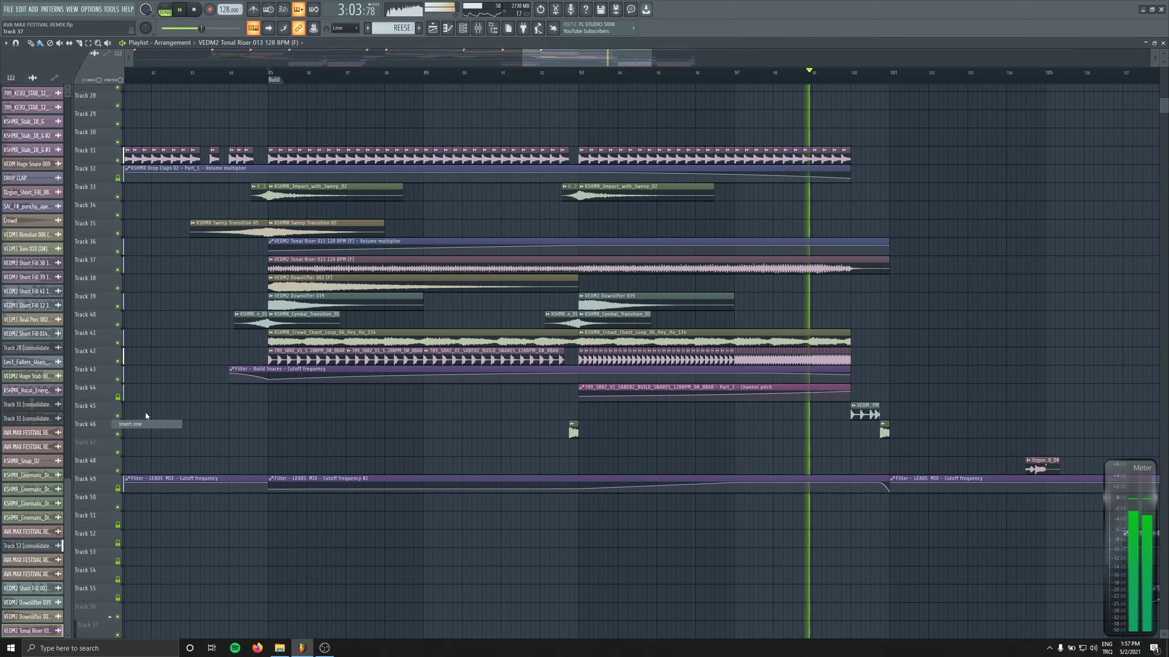
pyautogui.scroll(-6, 438, 324)
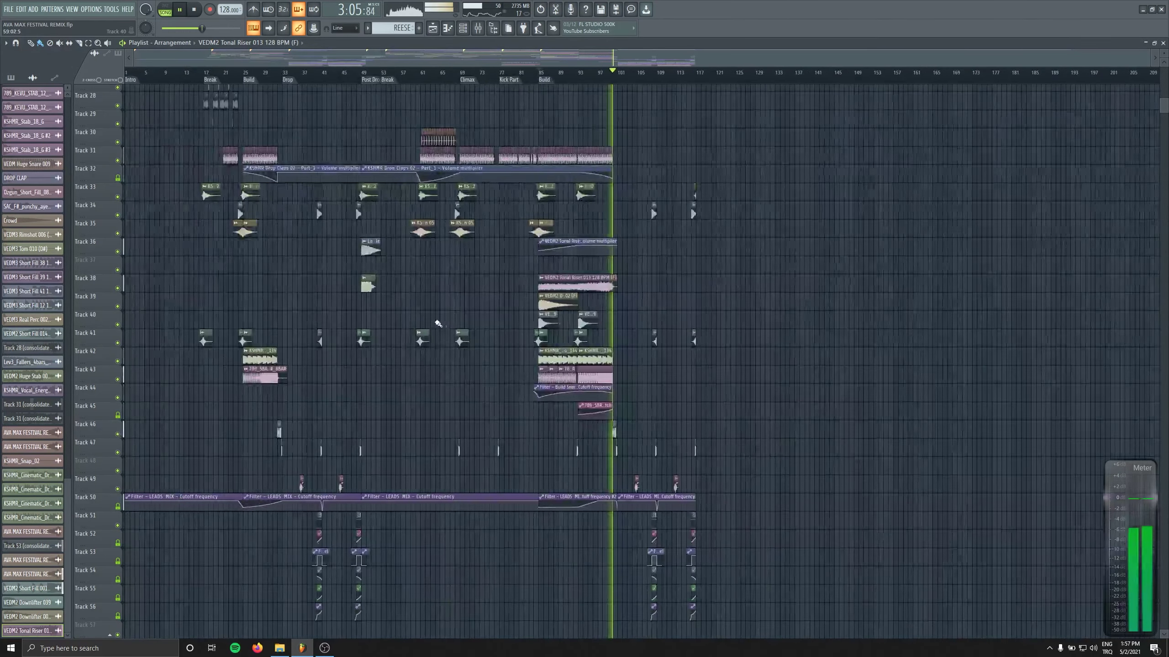
pyautogui.scroll(3, 610, 361)
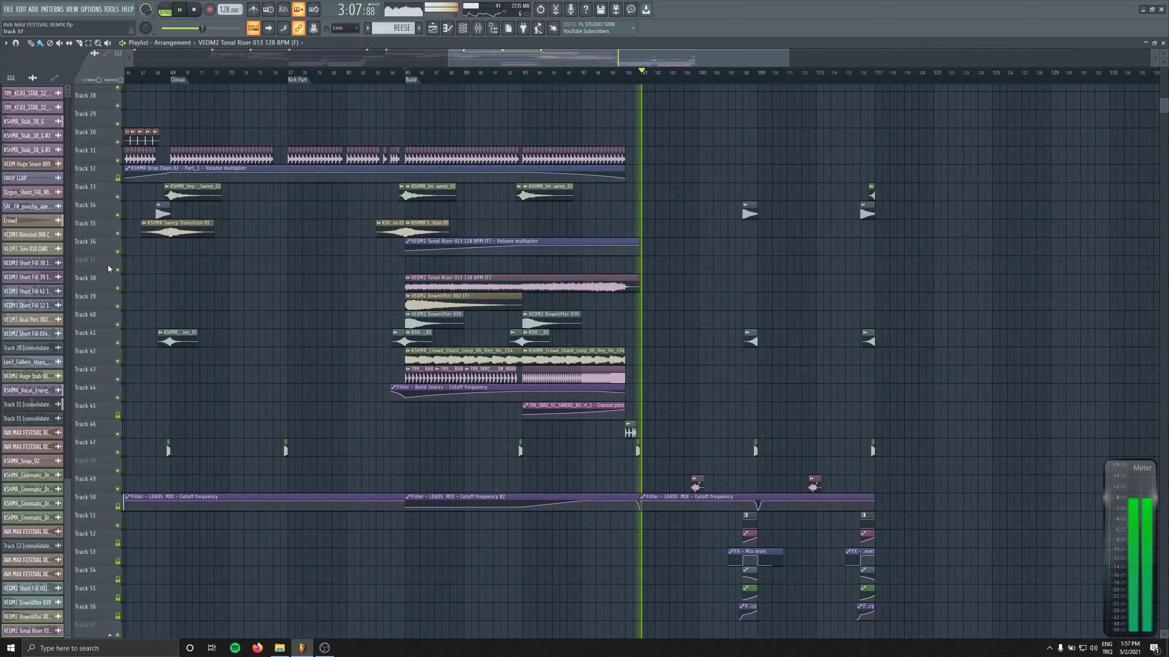
pyautogui.moveTo(435, 287)
pyautogui.mouseDown()
pyautogui.moveTo(435, 274)
pyautogui.moveTo(435, 288)
pyautogui.mouseUp()
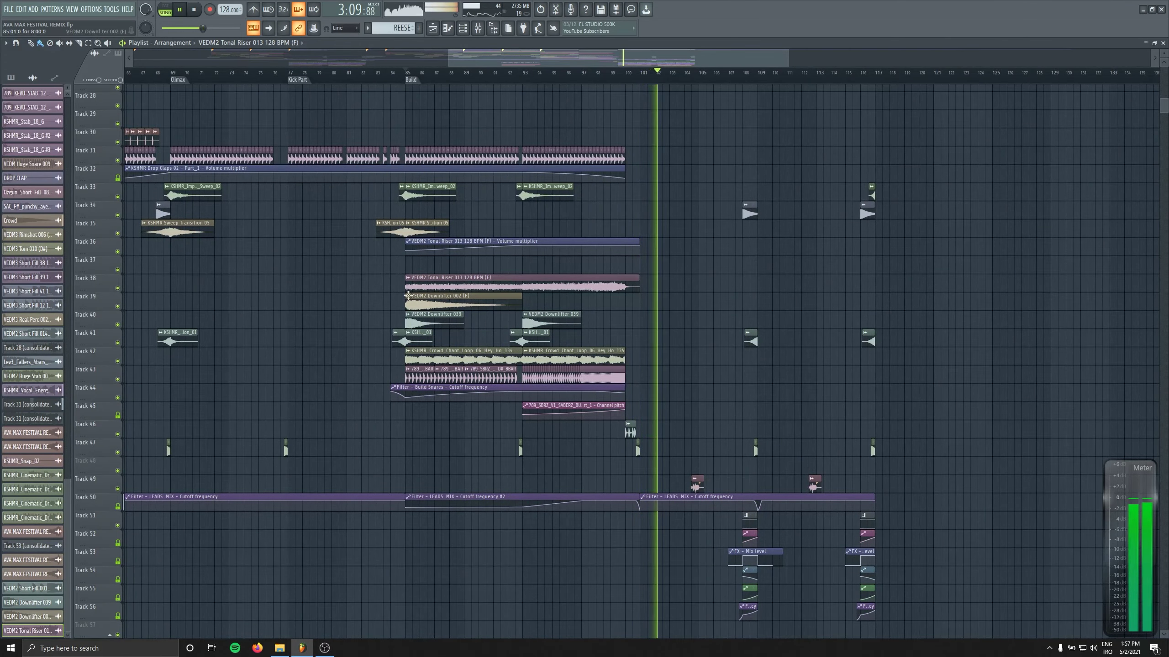
pyautogui.press('space')
pyautogui.rightClick(92, 285)
pyautogui.click(124, 387)
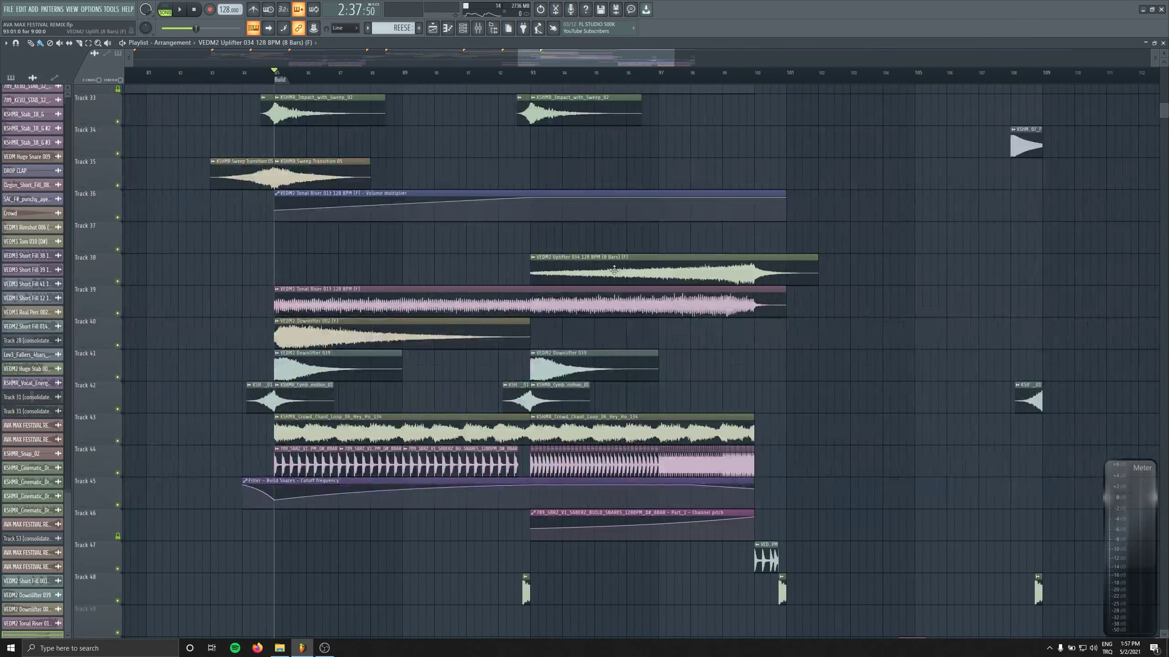
# Set VEDM2 Uplifter 034 128 BPM (8 Bars) at bar 93 to Auto stretching and lower its channel volume to 53% during playback.
pyautogui.doubleClick(533, 268)
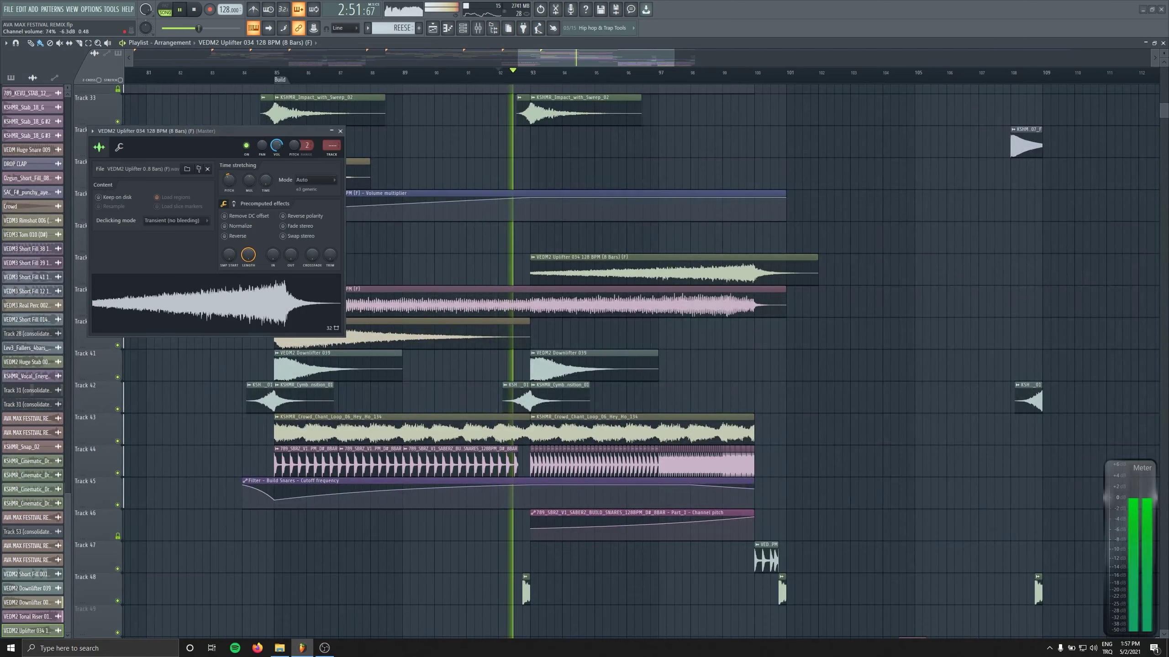
pyautogui.scroll(5, 277, 146)
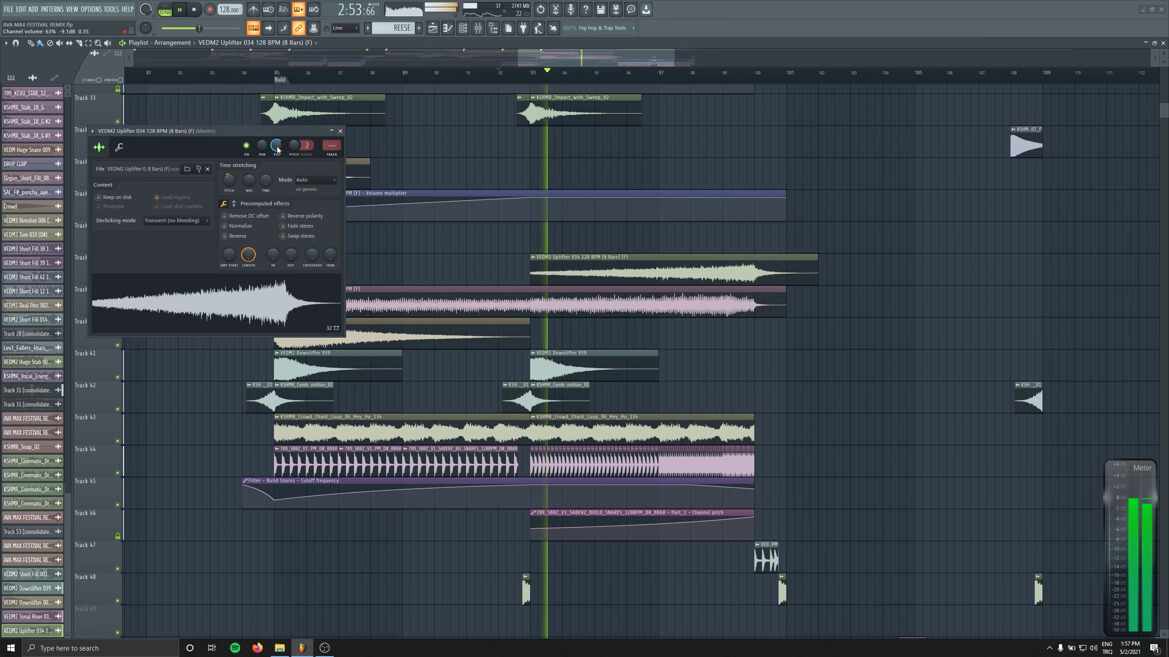
pyautogui.scroll(-3, 277, 146)
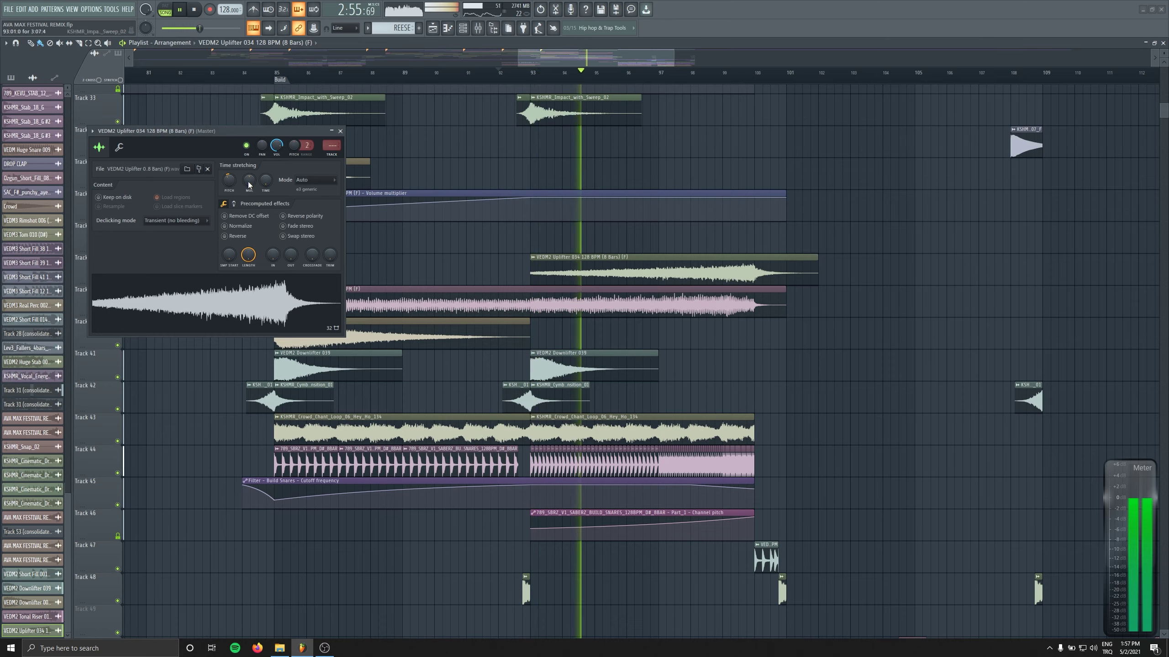
pyautogui.scroll(-1, 278, 147)
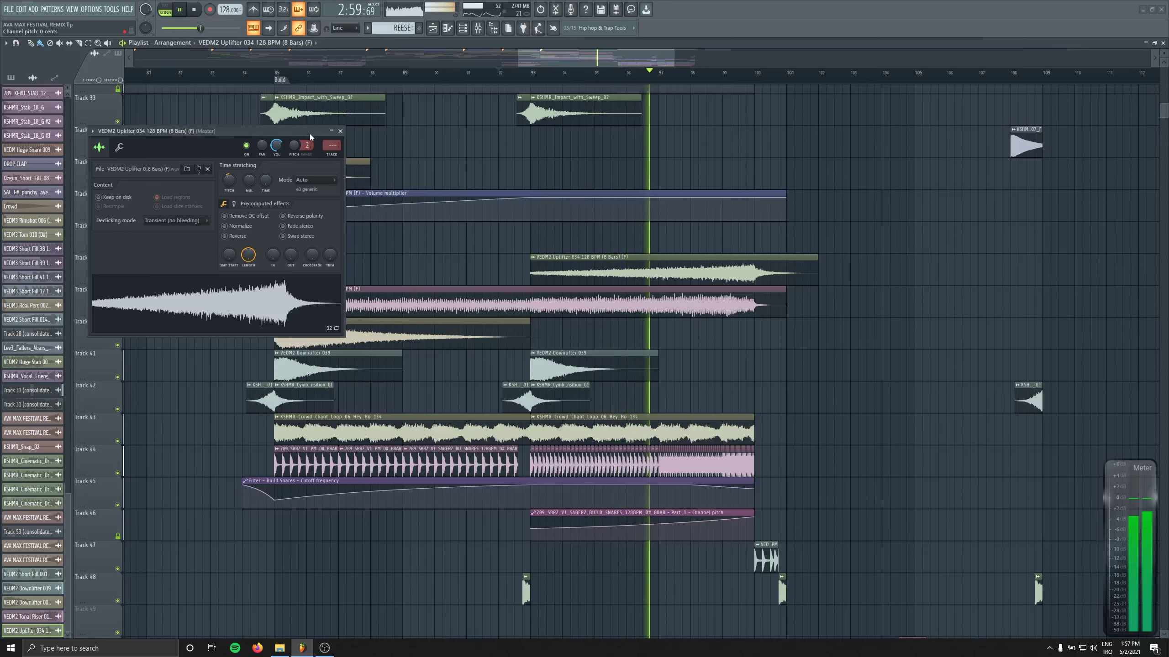
pyautogui.click(340, 130)
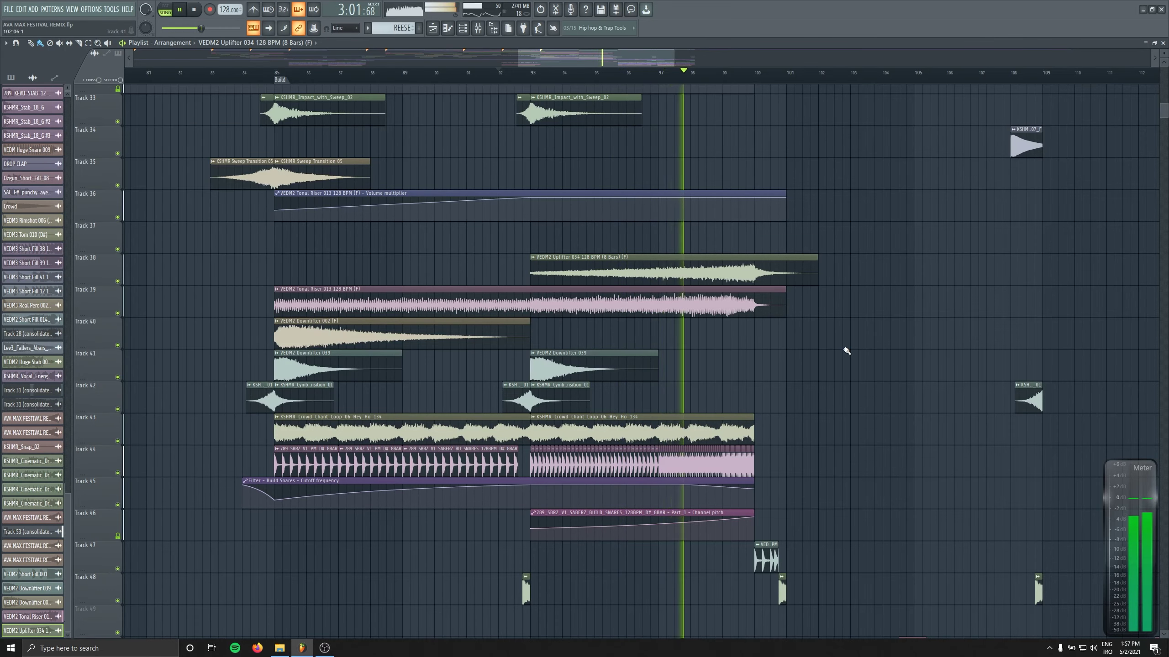
pyautogui.doubleClick(782, 274)
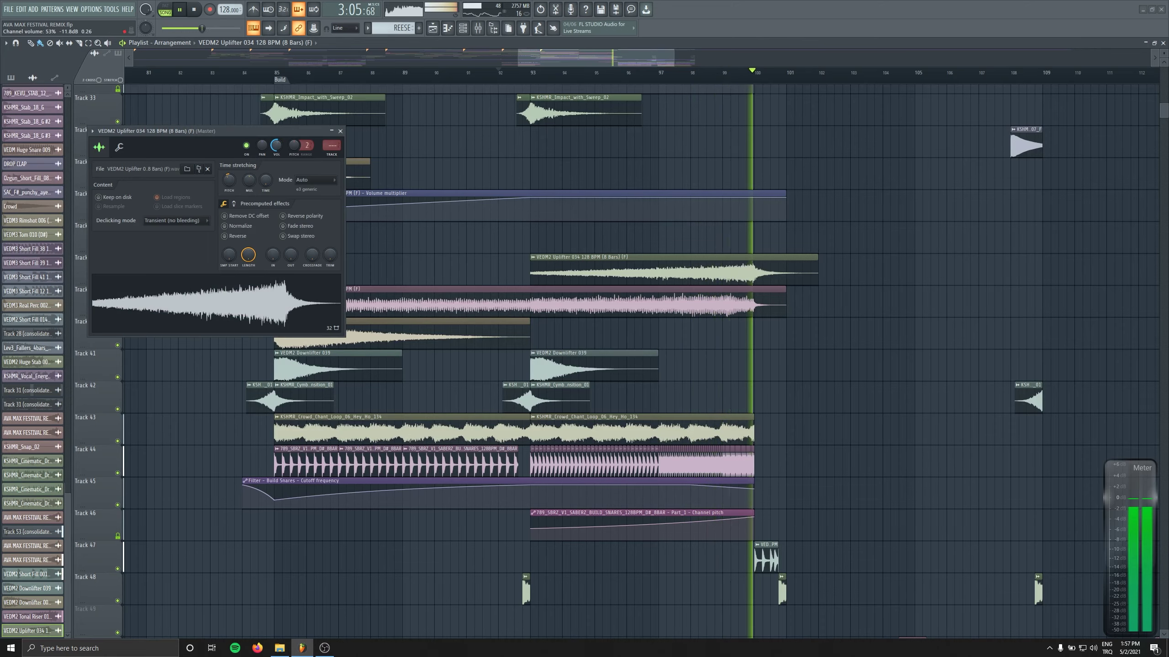
pyautogui.click(340, 131)
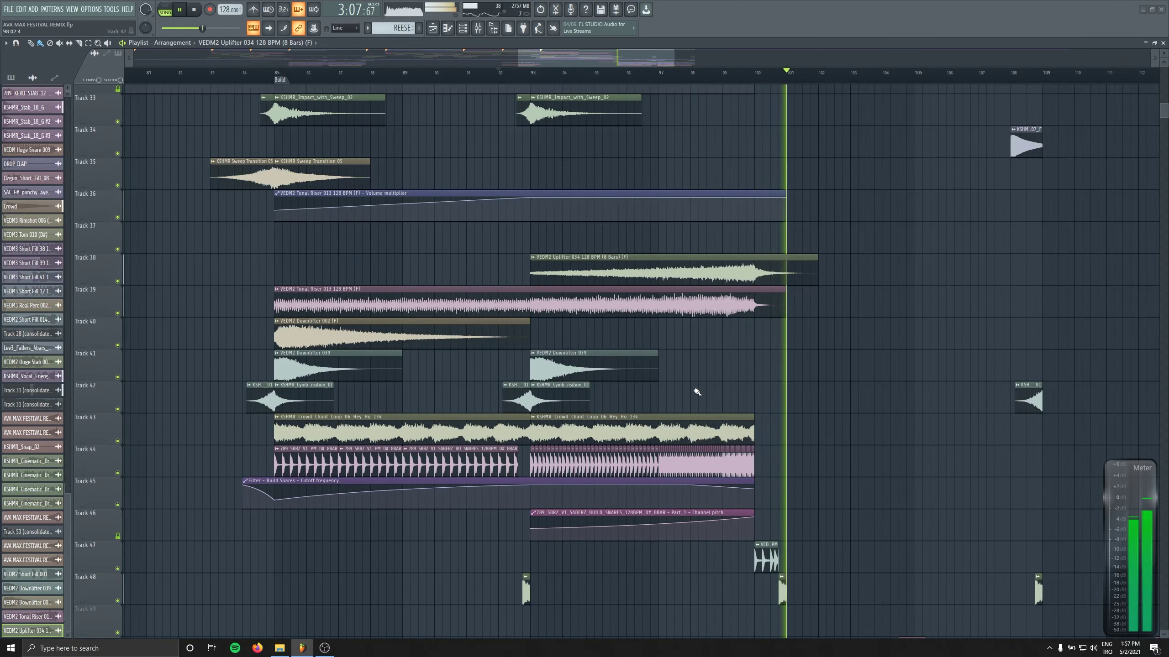
# Stop playback, insert an empty playlist track above the Uplifter 034 clip and place KSHMR Zip 13 there near bar 93.
pyautogui.scroll(-3, 527, 356)
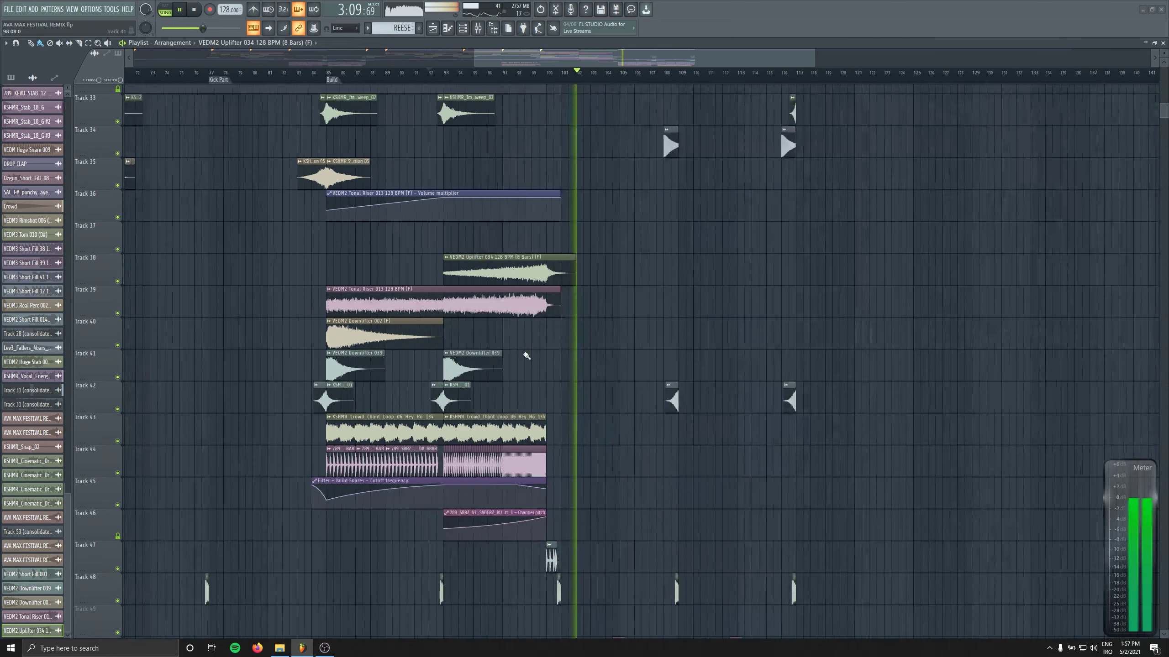
pyautogui.press('space')
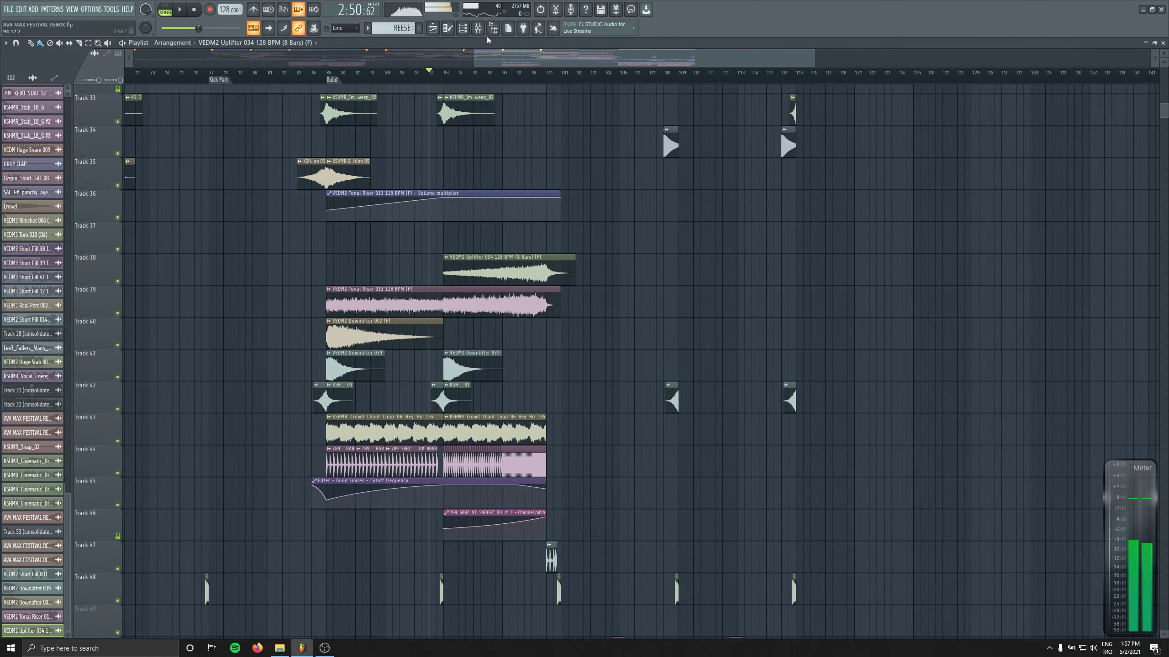
pyautogui.scroll(3, 173, 307)
pyautogui.rightClick(112, 256)
pyautogui.click(127, 422)
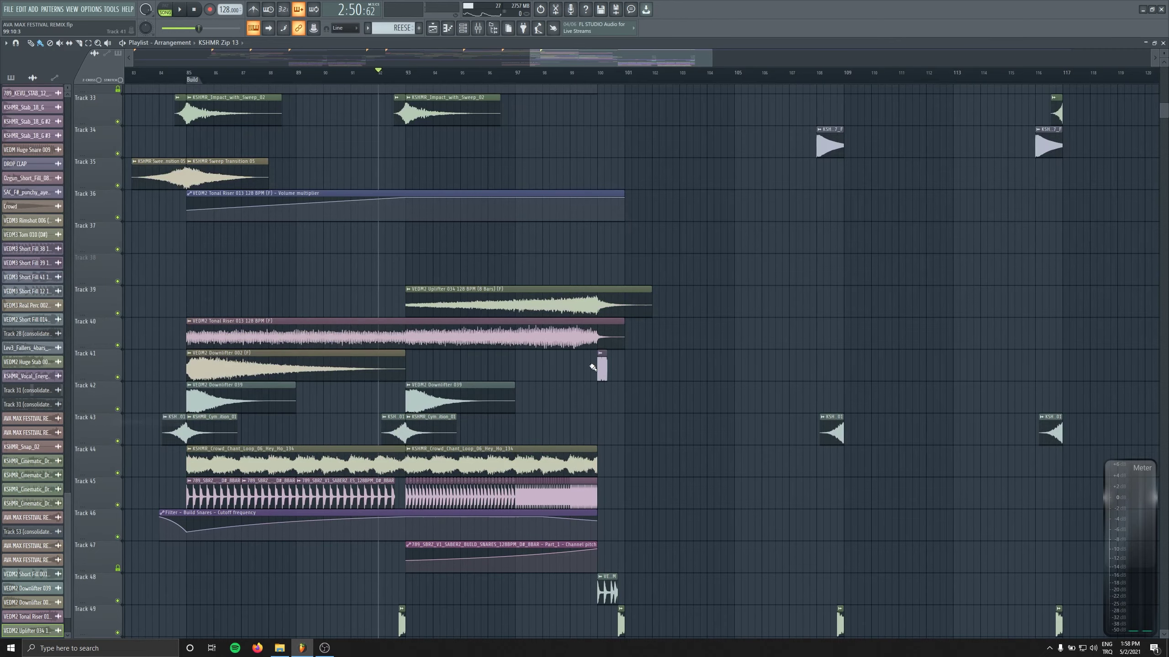
pyautogui.scroll(5, 400, 259)
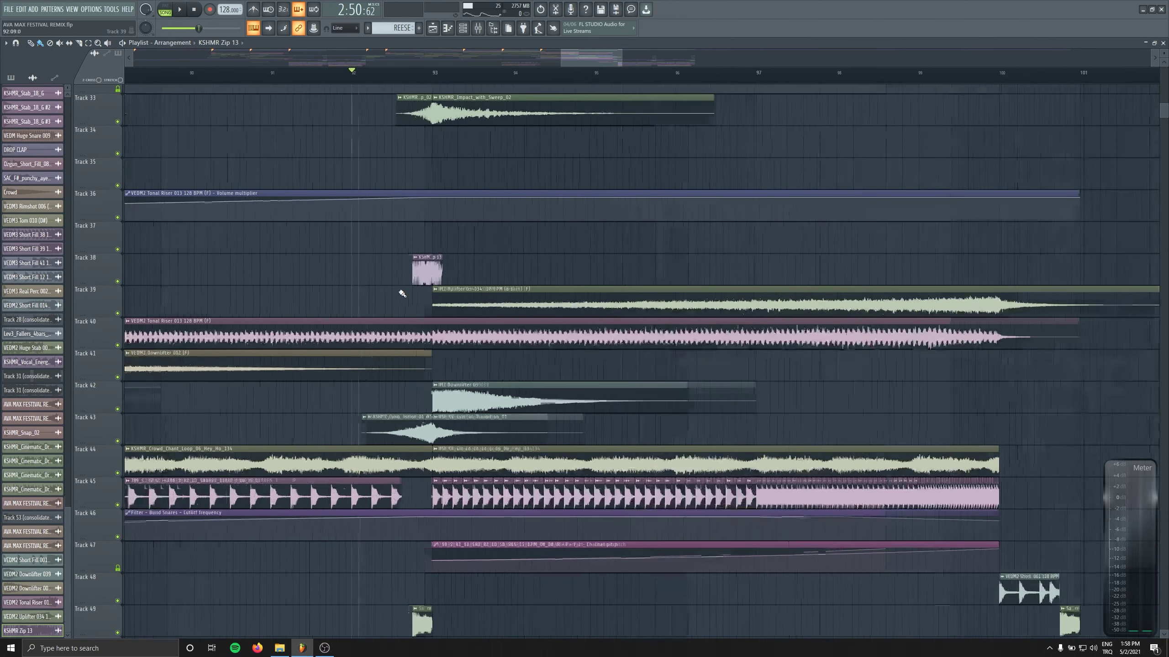
# Set KSHMR Zip 13 to Auto stretching and 61% channel volume, align its end to bar 93 and play the build.
pyautogui.doubleClick(415, 257)
pyautogui.press('space')
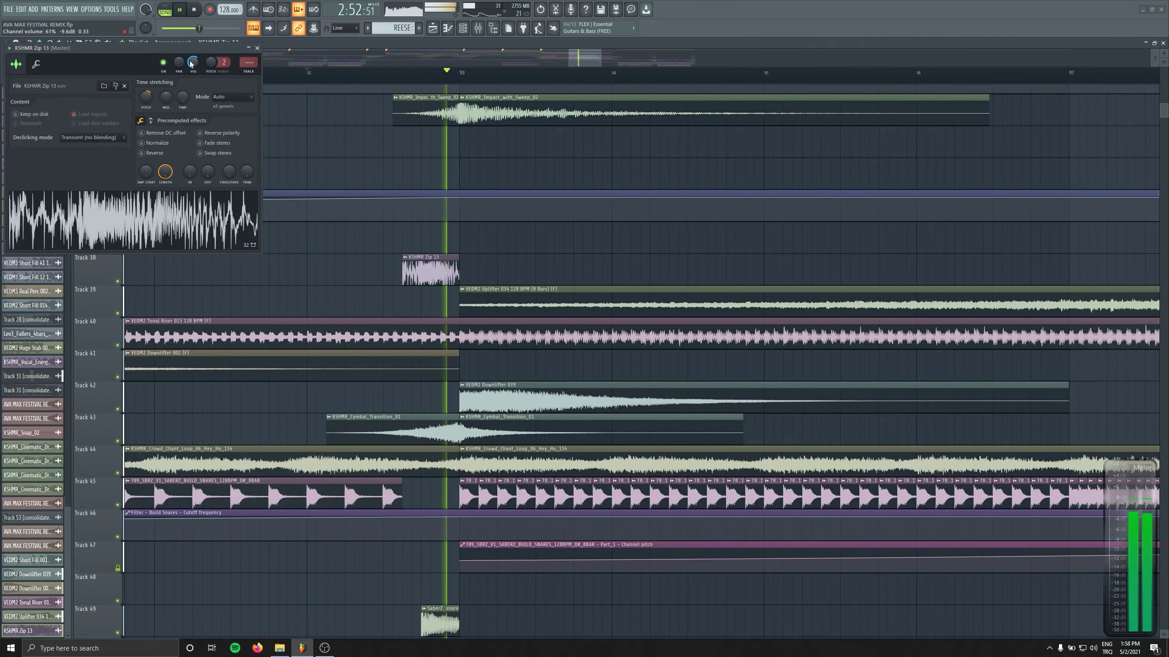
pyautogui.click(257, 48)
pyautogui.scroll(-8, 669, 375)
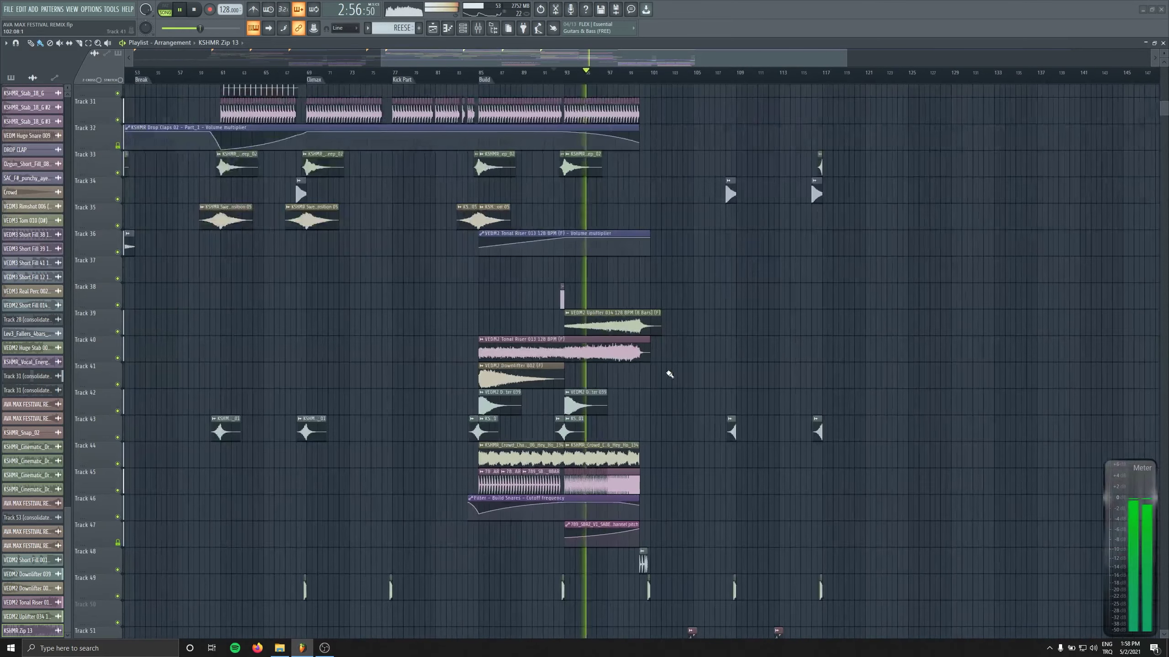
pyautogui.scroll(-2, 864, 415)
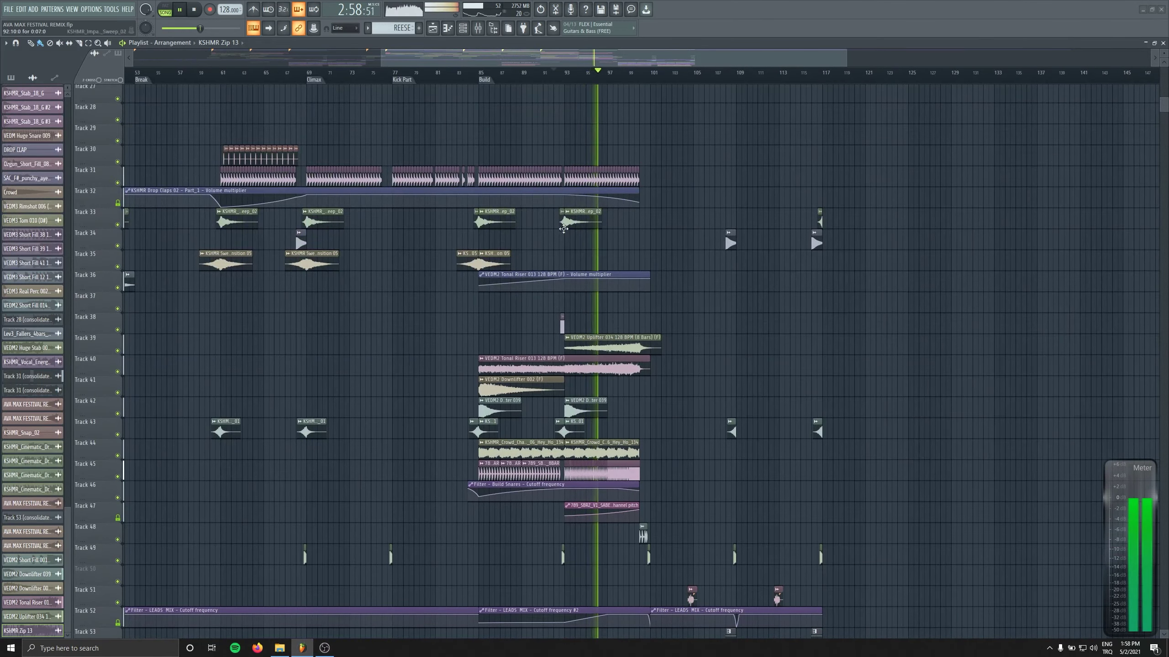
# Play through the second build into the drop, check the mixer levels along the way and stop playback.
pyautogui.scroll(9, 741, 471)
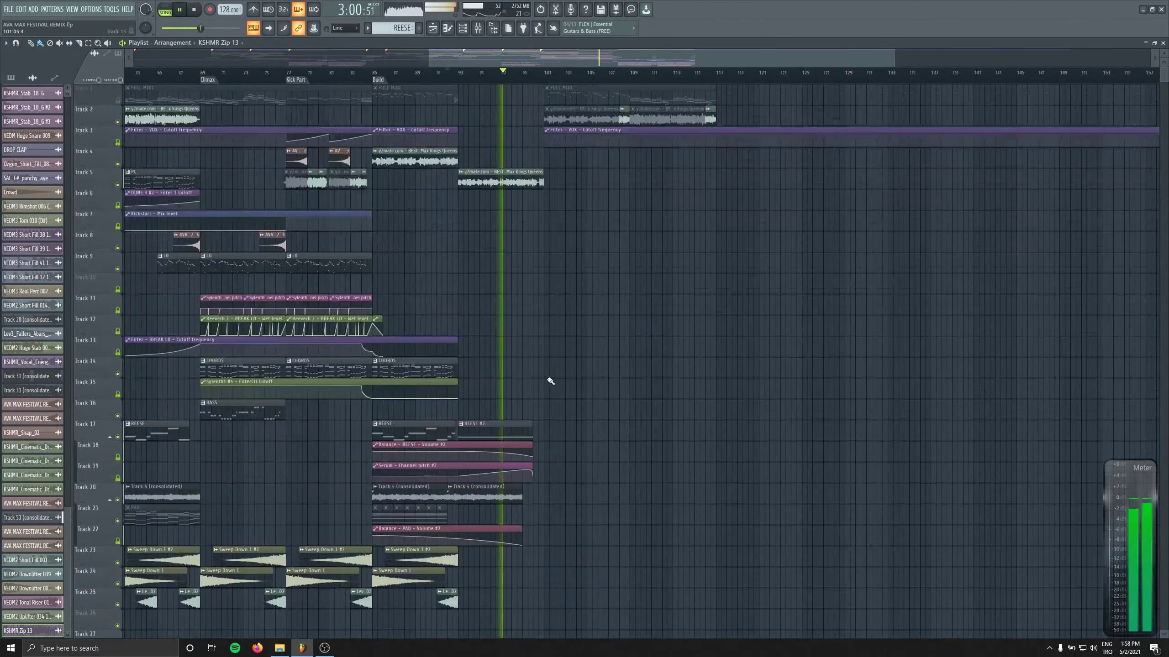
pyautogui.scroll(-9, 494, 391)
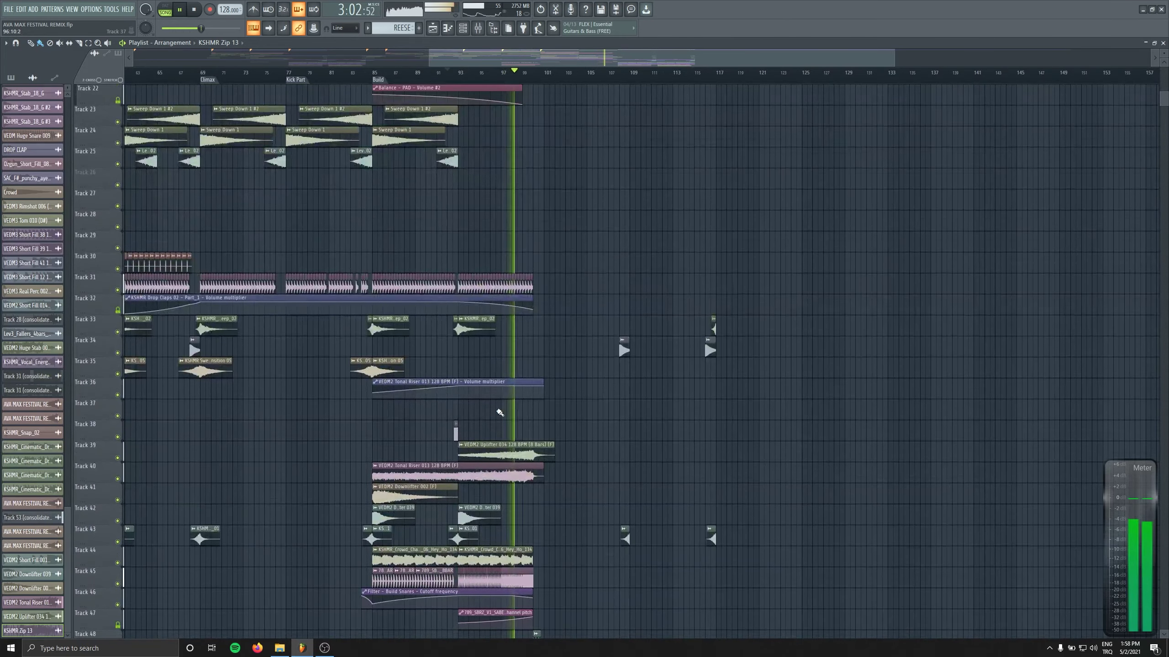
pyautogui.scroll(-2, 473, 410)
pyautogui.scroll(2, 495, 461)
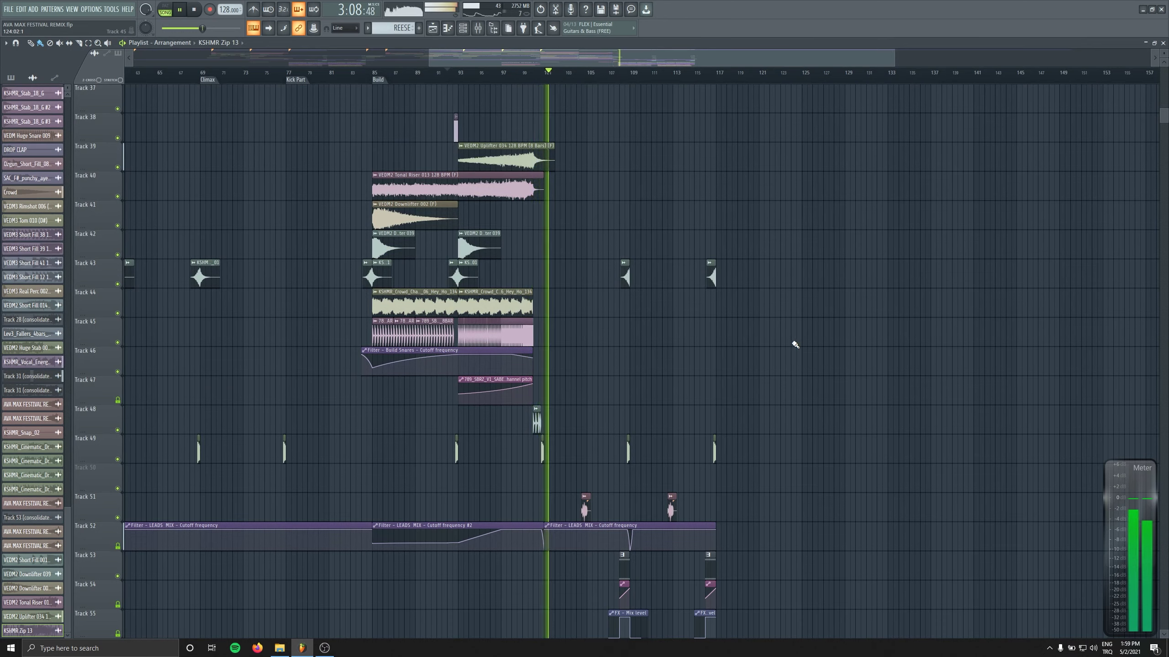
pyautogui.press('F9')
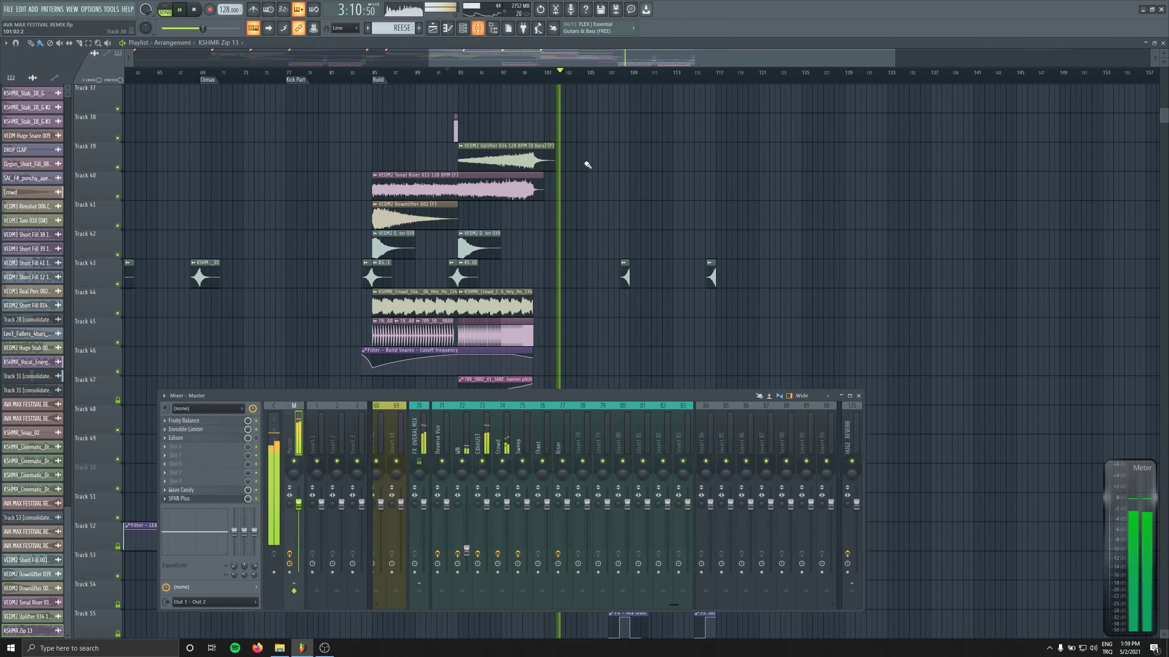
pyautogui.press('F9')
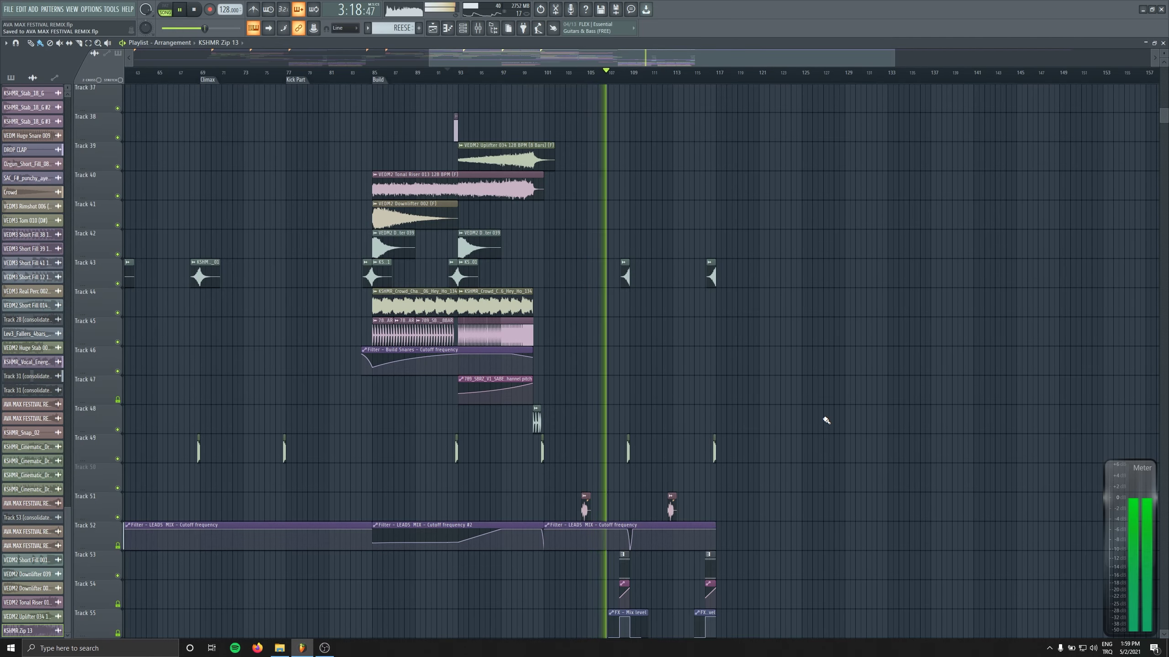
pyautogui.press('space')
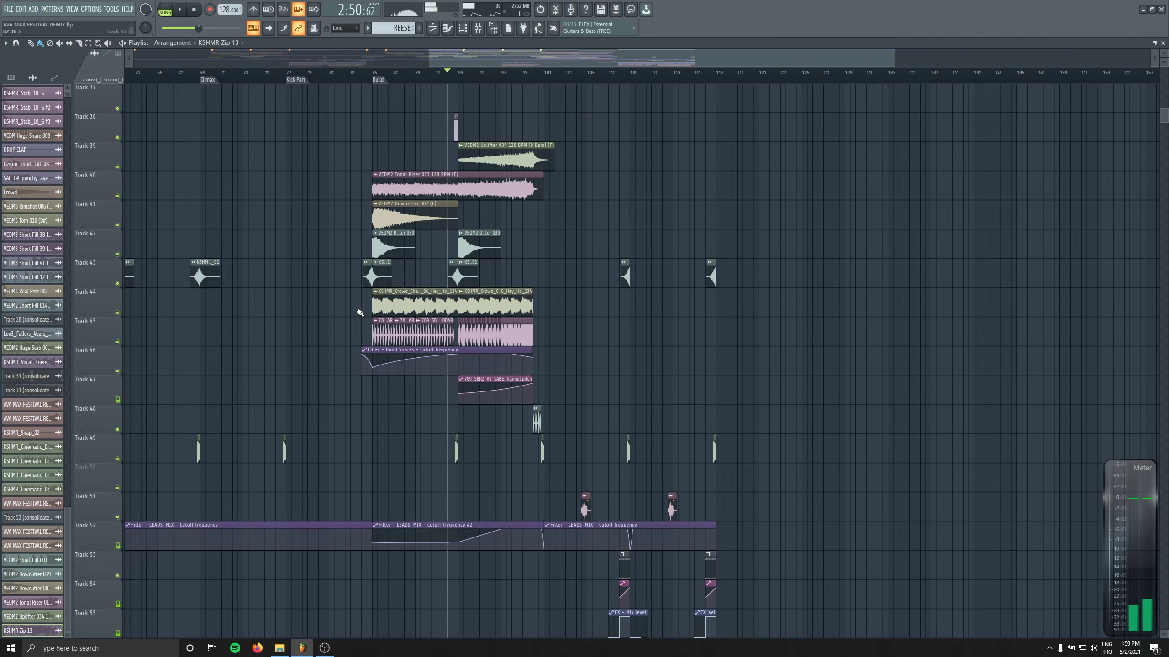
# Copy the second build's uplifter, tonal riser and downlifter clips on Tracks 39 to 42 to the first build at bar 25.
pyautogui.scroll(-5, 359, 313)
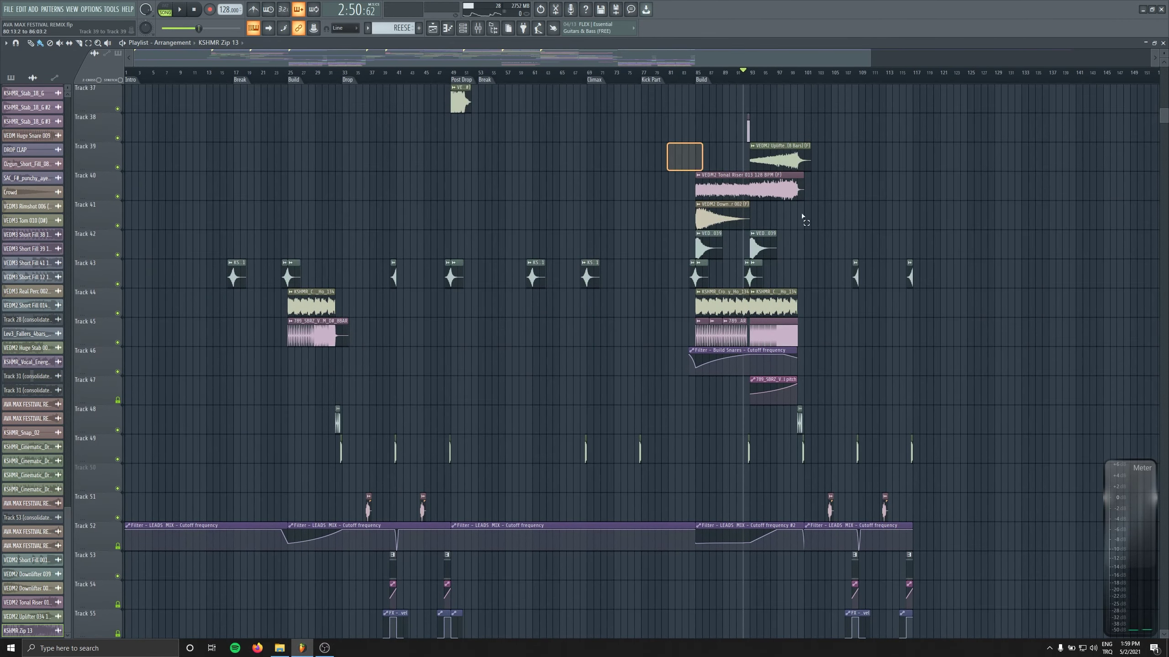
pyautogui.moveTo(803, 217); pyautogui.dragTo(298, 244)
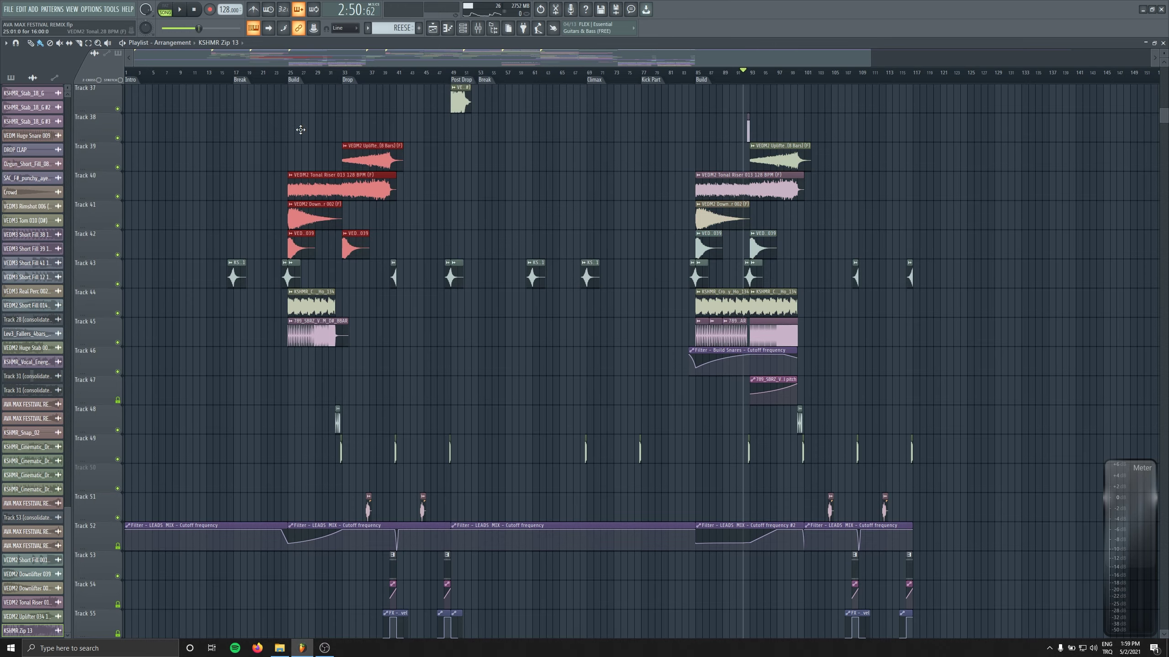
pyautogui.scroll(5, 290, 74)
# Delete the copied Tonal Riser 013 and the stray zip clip, move the copied Uplifter 034 to bar 25 and play the build.
pyautogui.click(524, 184)
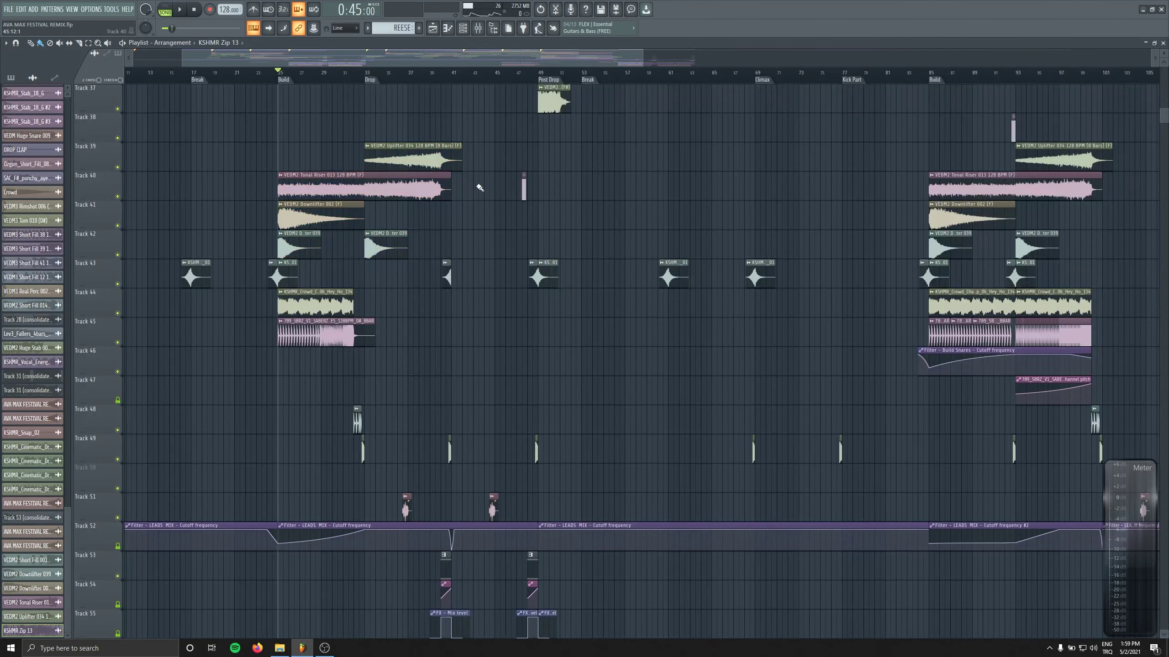
pyautogui.rightClick(421, 192)
pyautogui.rightClick(524, 186)
pyautogui.moveTo(421, 148); pyautogui.dragTo(356, 149)
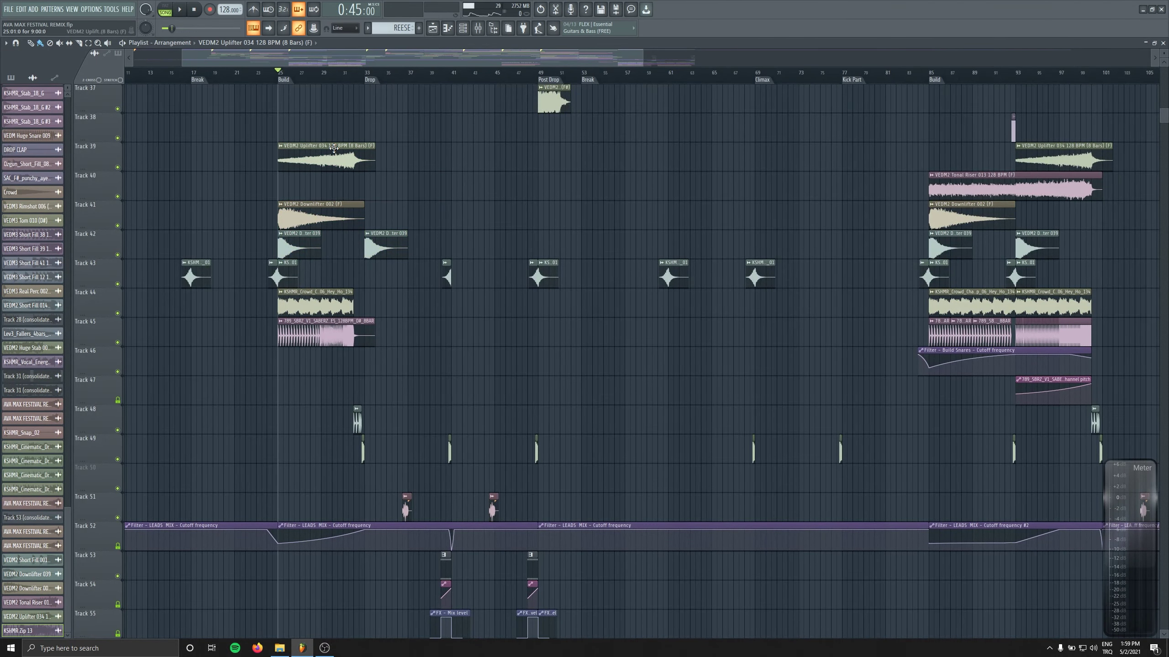
pyautogui.press('space')
# Stop playback and copy the second build's consolidated lead clips, pitch automation and reverse effect on Tracks 61 to 63 to bar 25.
pyautogui.scroll(-4, 571, 375)
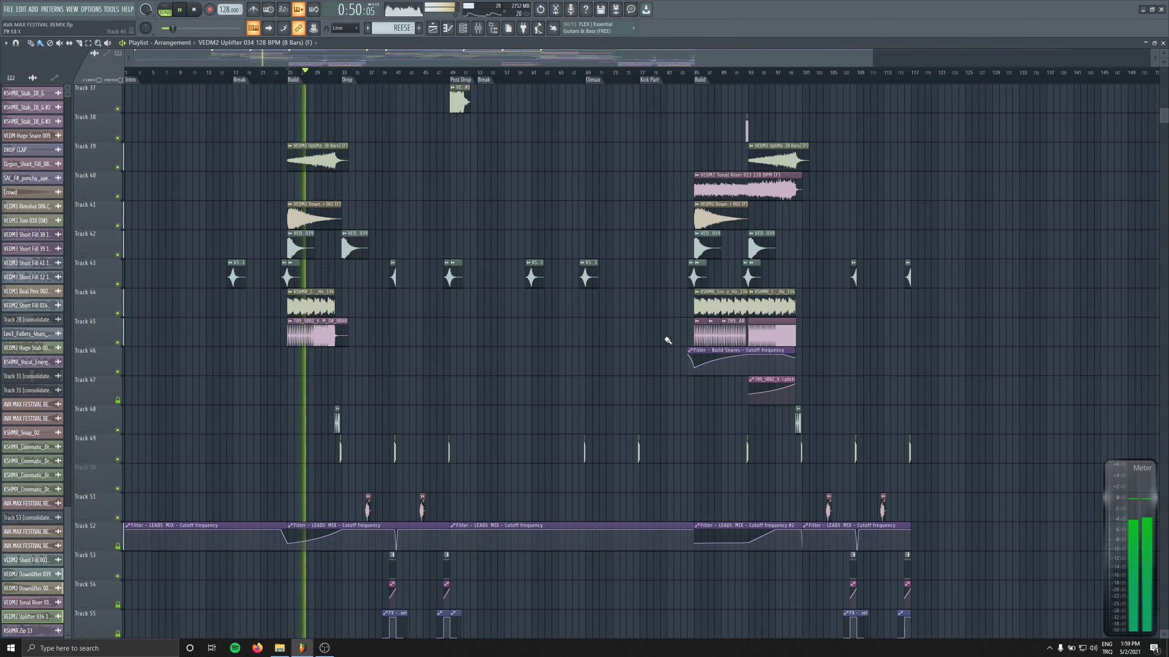
pyautogui.scroll(-4, 708, 281)
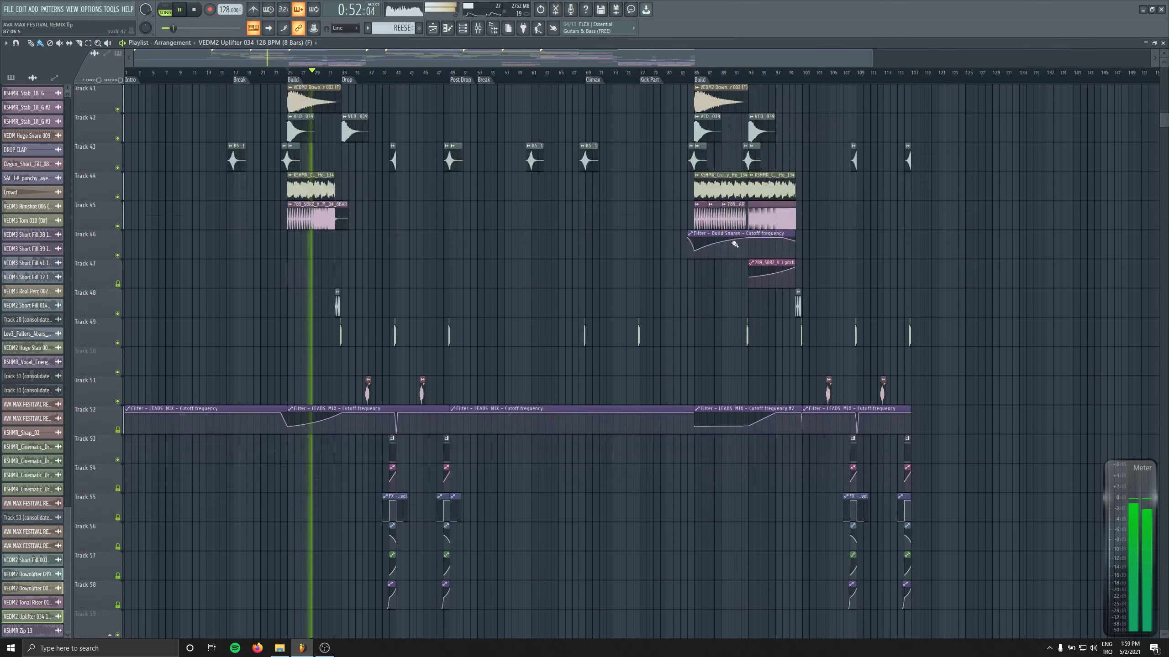
pyautogui.scroll(-20, 663, 354)
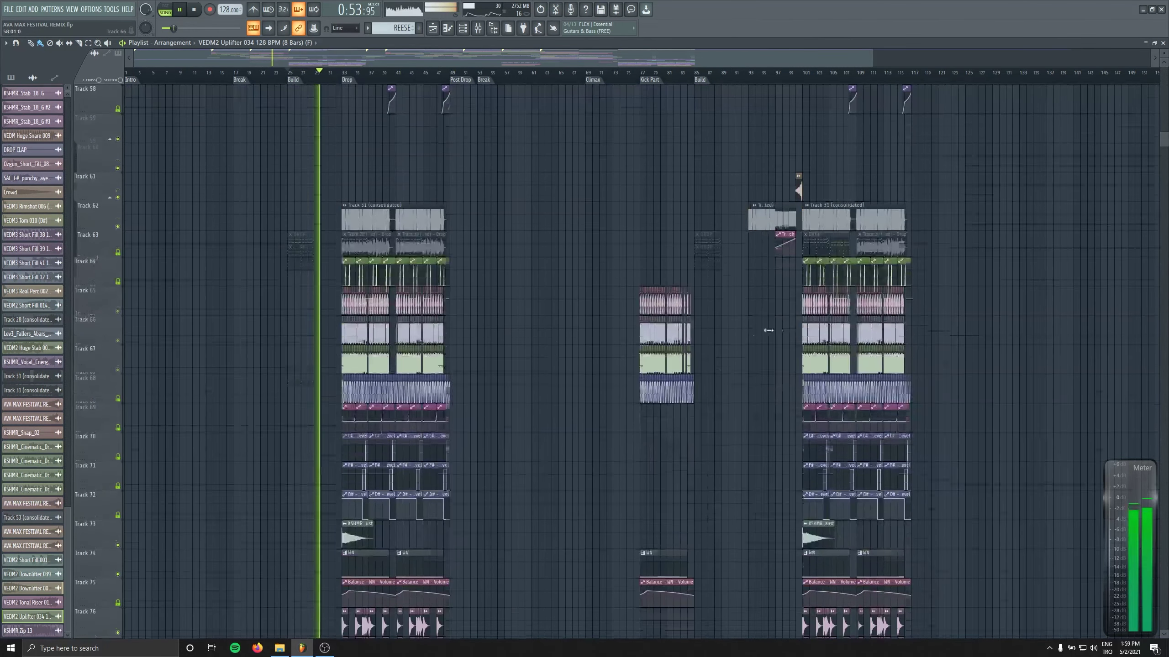
pyautogui.press('space')
pyautogui.scroll(6, 747, 393)
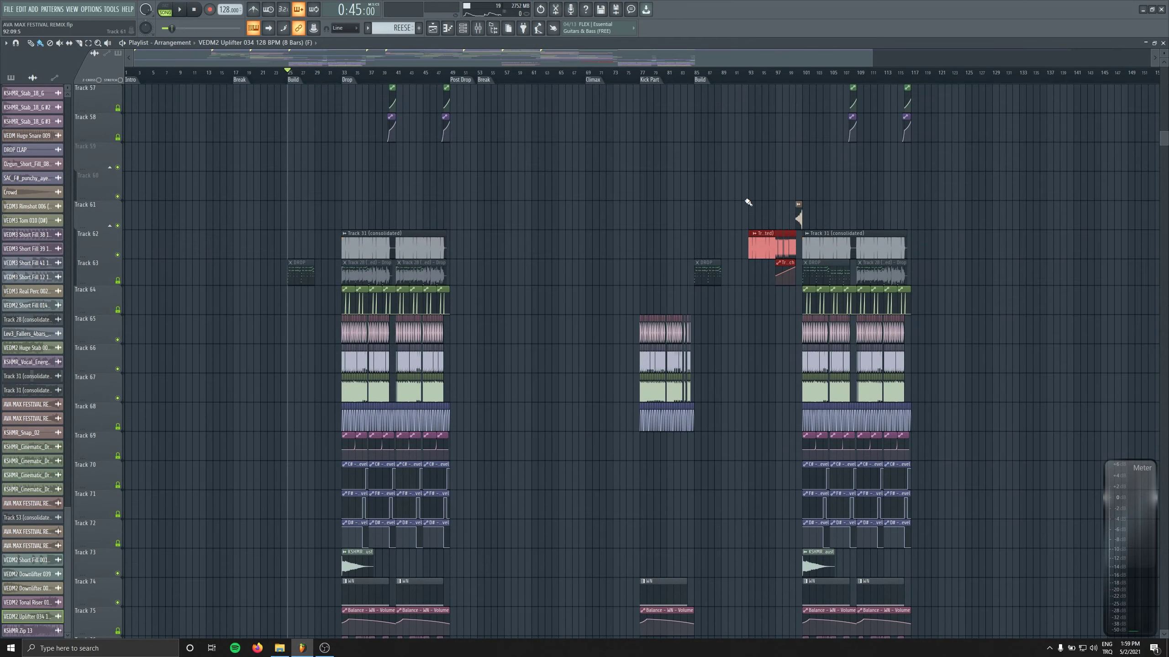
pyautogui.moveTo(748, 203); pyautogui.dragTo(803, 283)
pyautogui.keyDown('ctrl'); pyautogui.scroll(5, 286, 212); pyautogui.keyUp('ctrl')
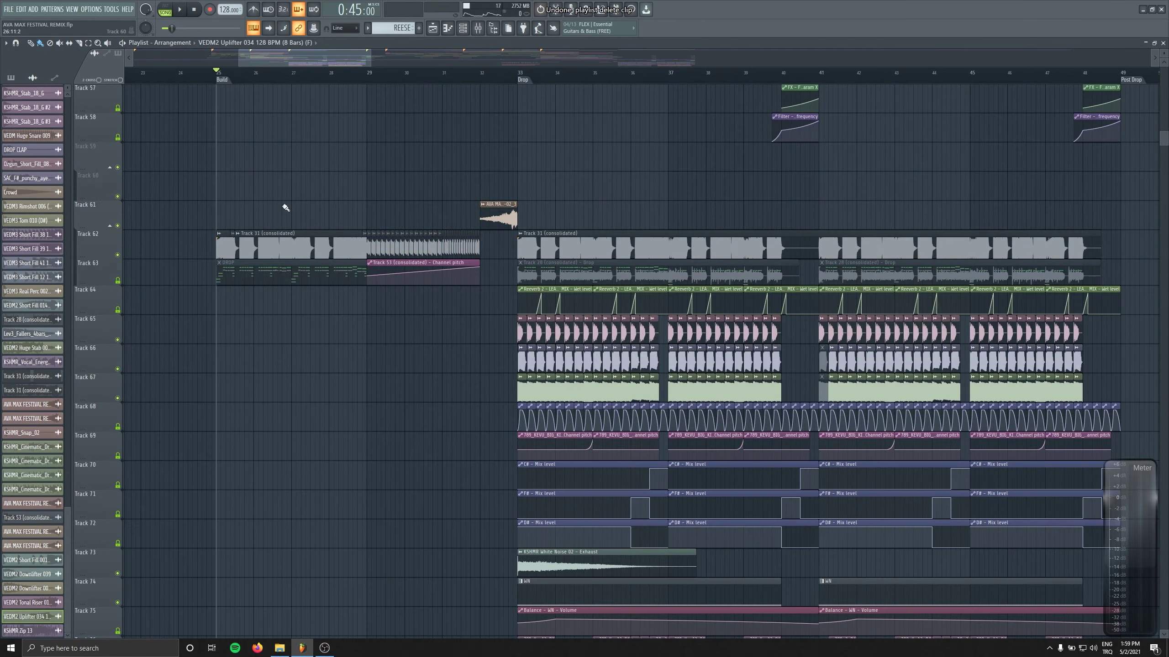
# Play the first build from bar 25 into the drop while reviewing the clips on the lead, drum and effect tracks.
pyautogui.press('space')
pyautogui.scroll(-7, 388, 403)
pyautogui.scroll(3, 392, 404)
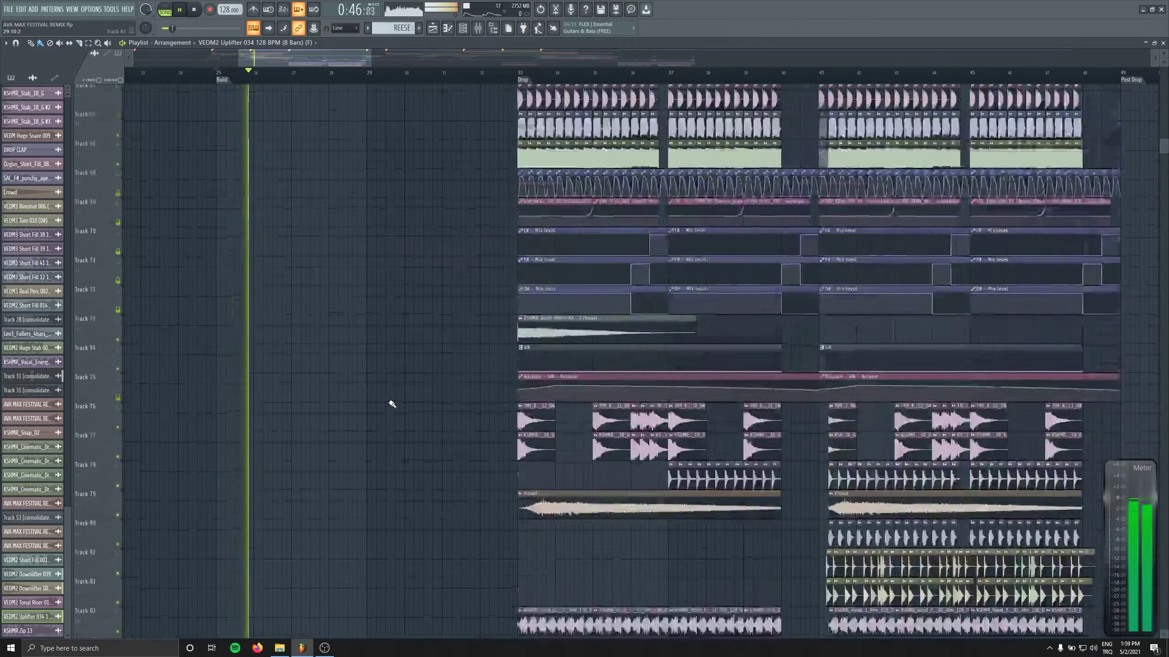
pyautogui.keyDown('ctrl'); pyautogui.scroll(-5, 389, 403); pyautogui.keyUp('ctrl')
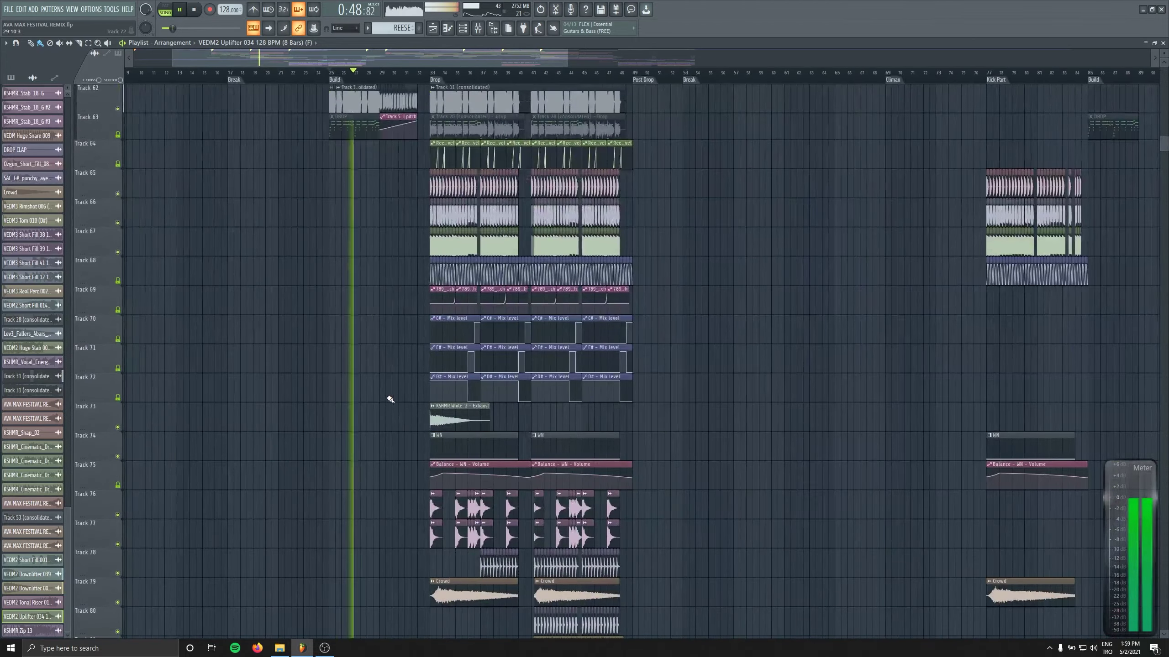
pyautogui.scroll(8, 388, 400)
pyautogui.scroll(10, 569, 429)
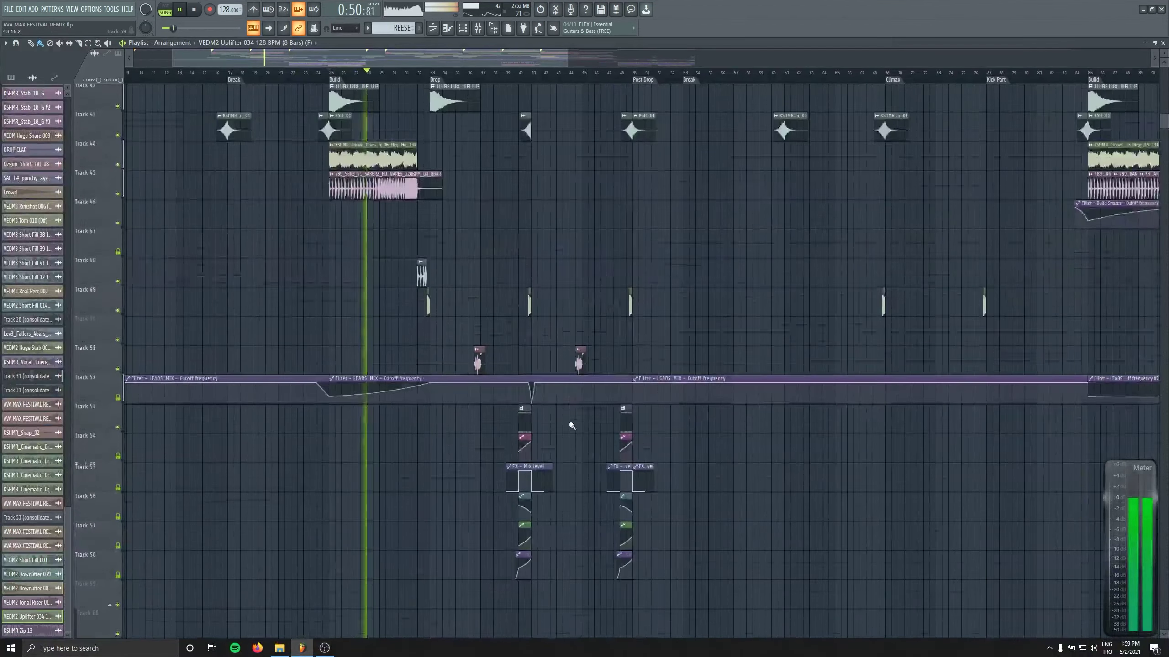
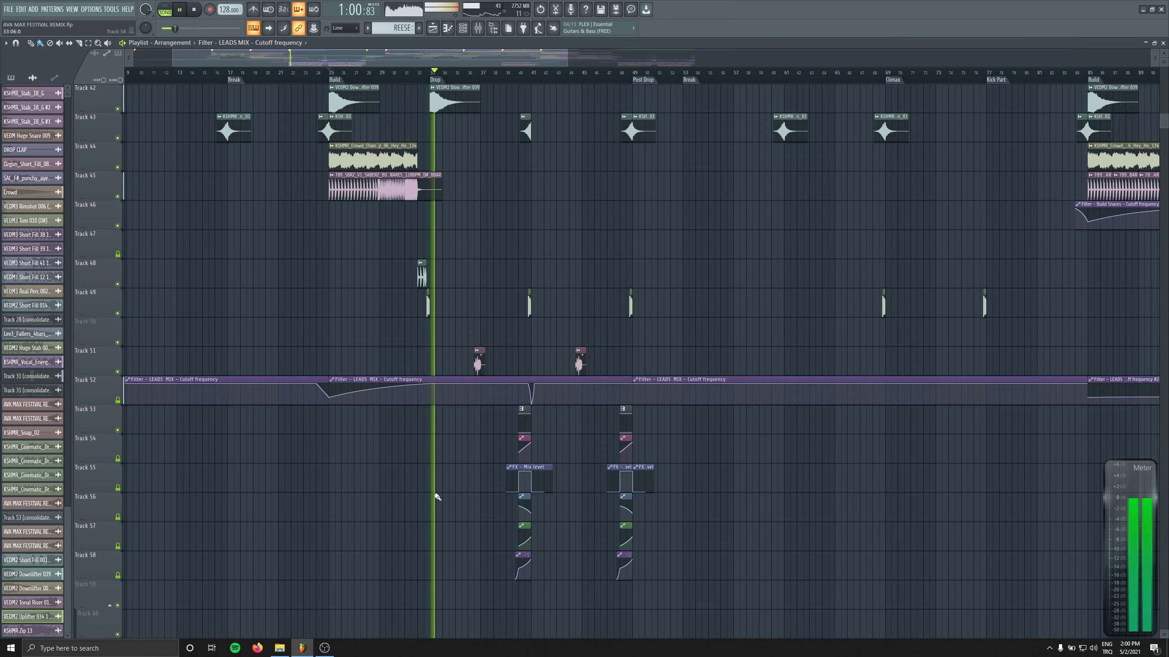
# Set the channel volume of the VEDM2 Downlifter 039 clip at the first drop to 41%.
pyautogui.scroll(7, 500, 414)
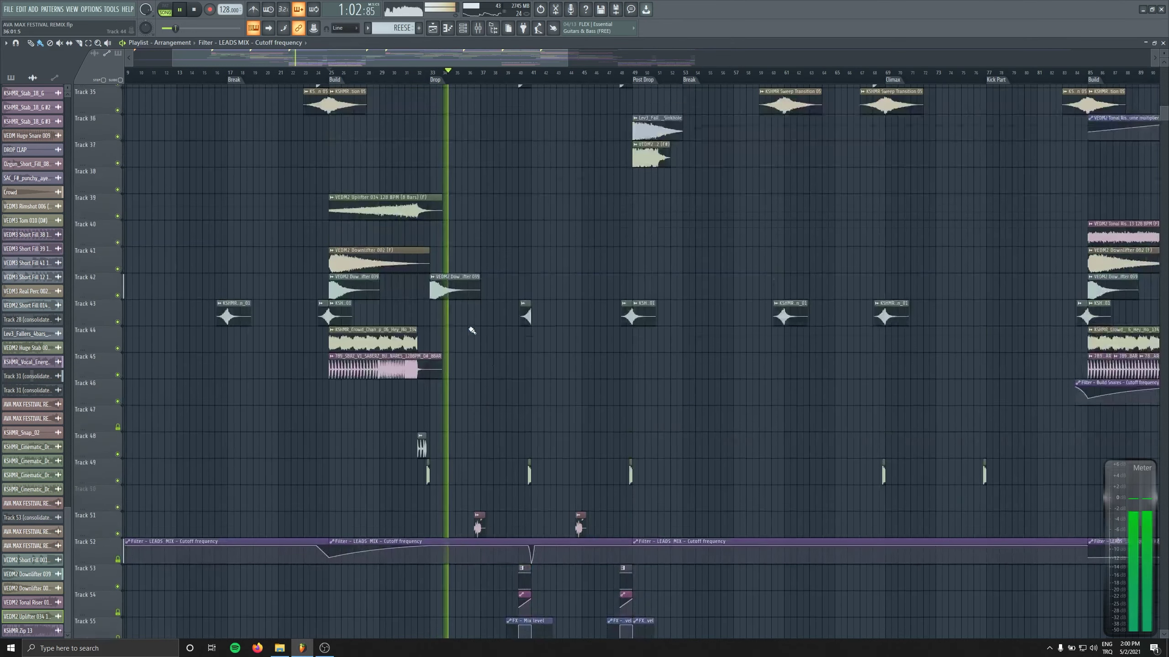
pyautogui.doubleClick(463, 289)
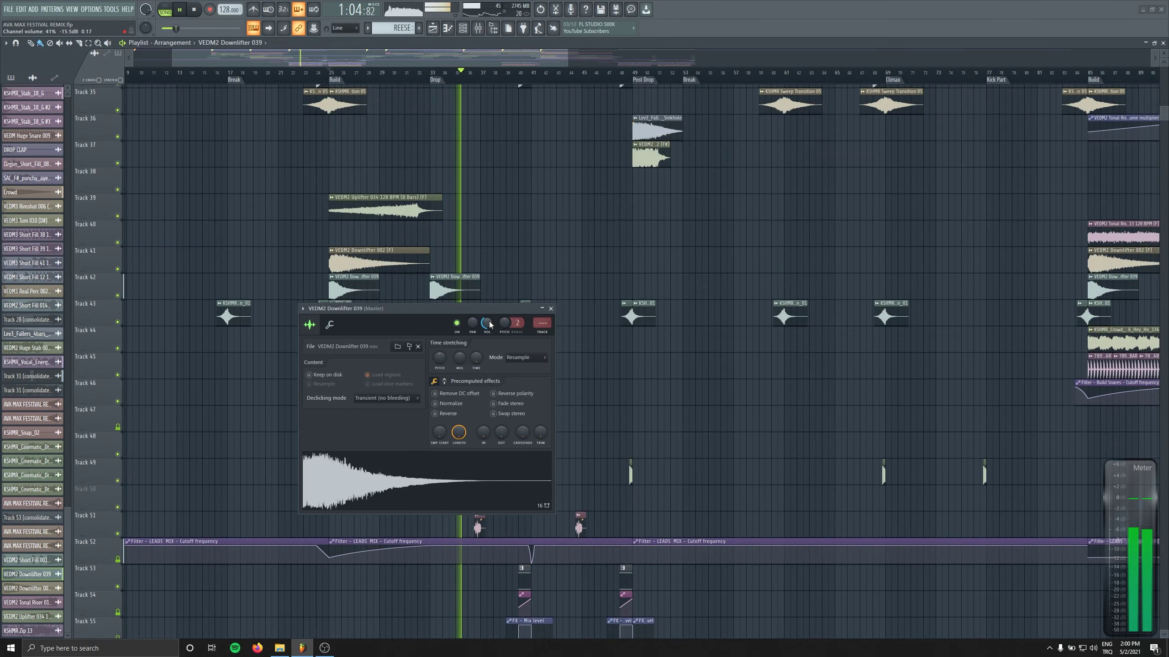
pyautogui.click(550, 309)
# Review the first drop's tracks during playback and delete the VEDM2 Downlifter 039 clip at bar 33 on Track 42.
pyautogui.scroll(18, 556, 274)
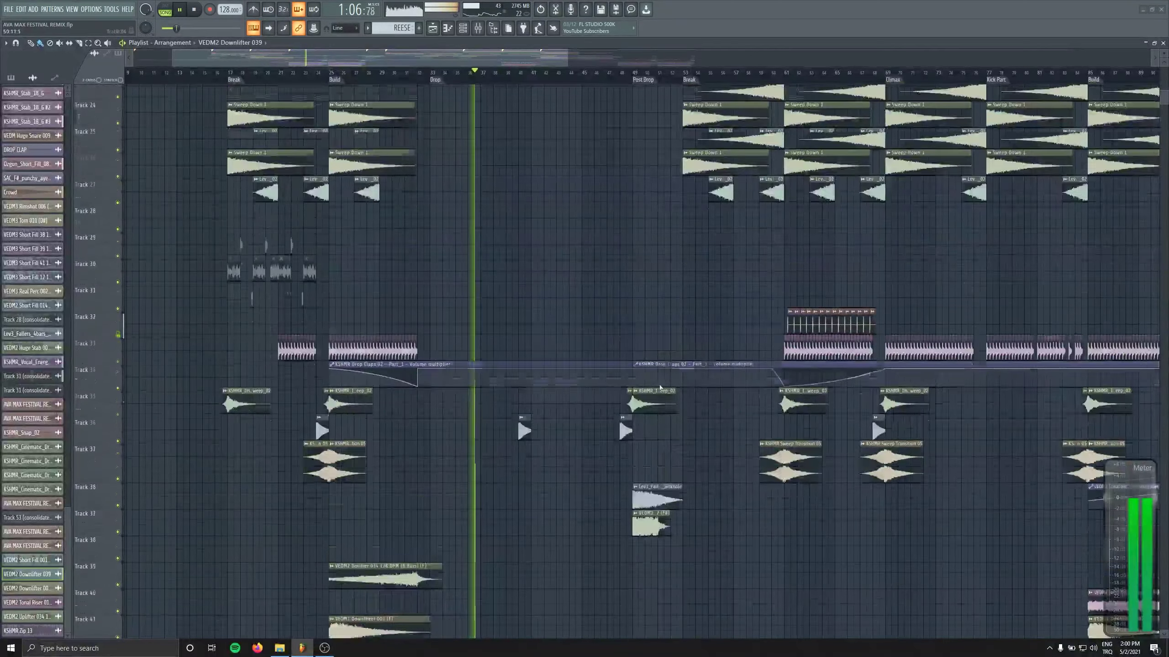
pyautogui.scroll(-14, 679, 326)
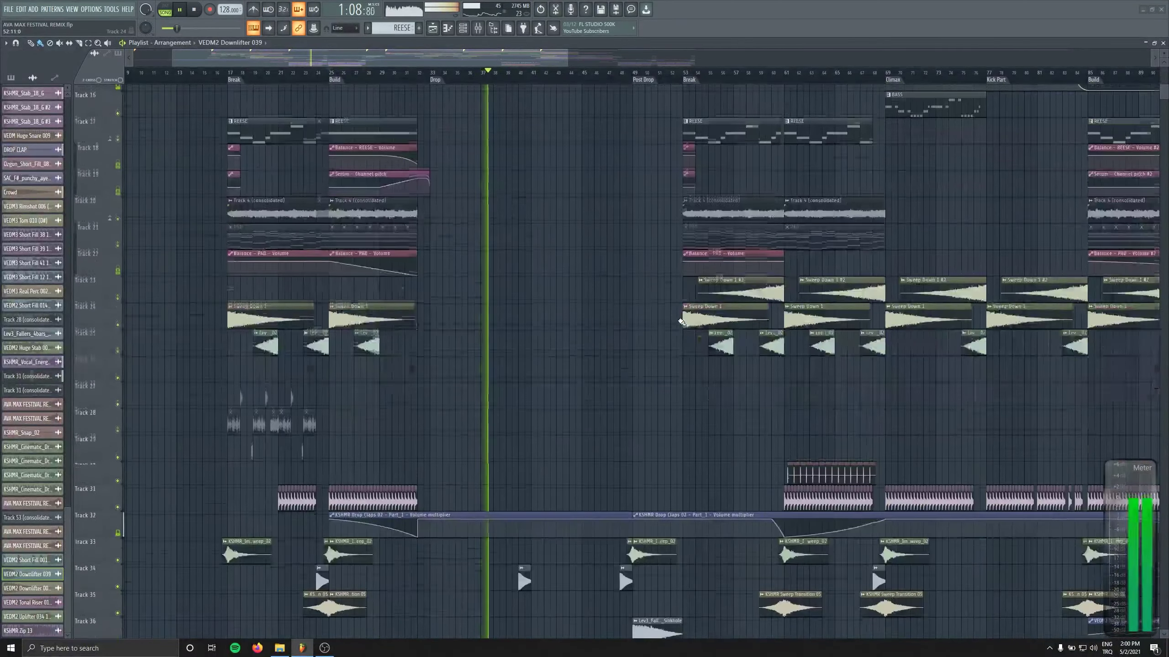
pyautogui.scroll(-20, 669, 321)
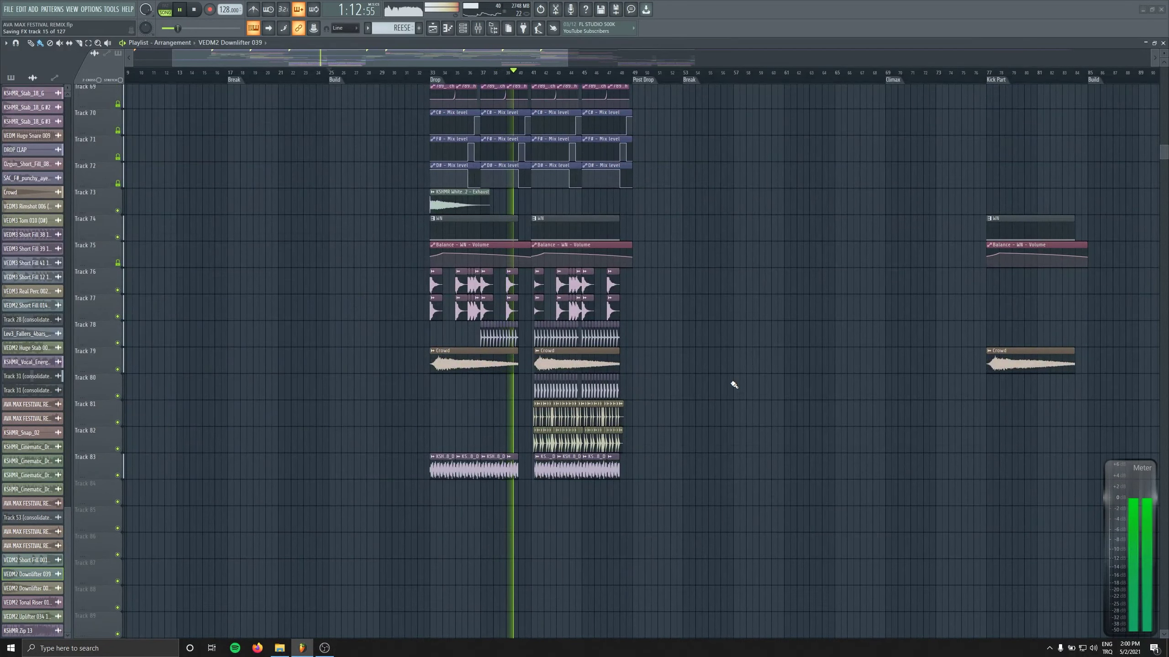
pyautogui.scroll(11, 735, 385)
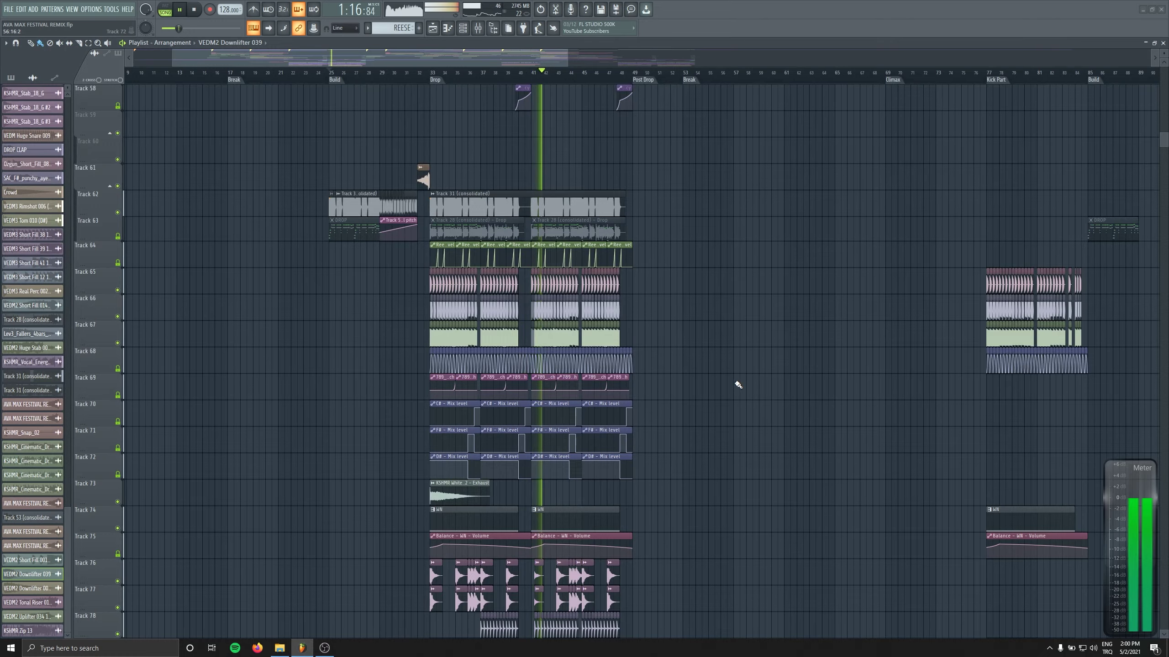
pyautogui.scroll(20, 738, 385)
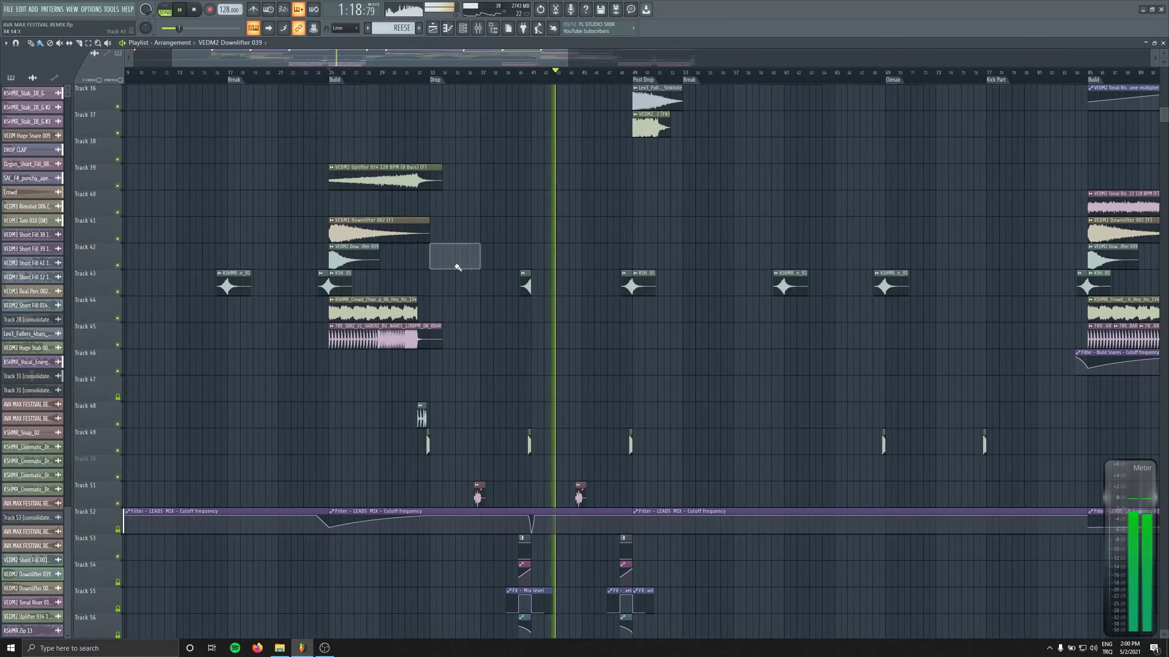
# Listen to the rest of the first drop up to the post drop while looking over its tracks, and stop playback.
pyautogui.scroll(-4, 744, 323)
pyautogui.scroll(-15, 647, 344)
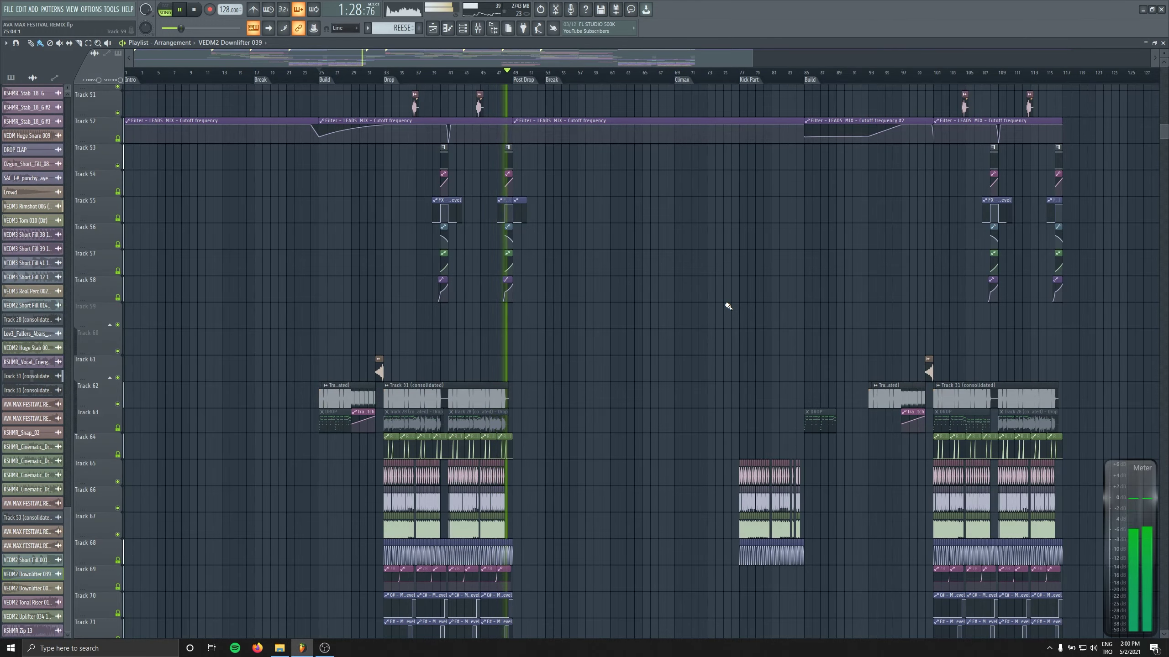
pyautogui.scroll(10, 686, 336)
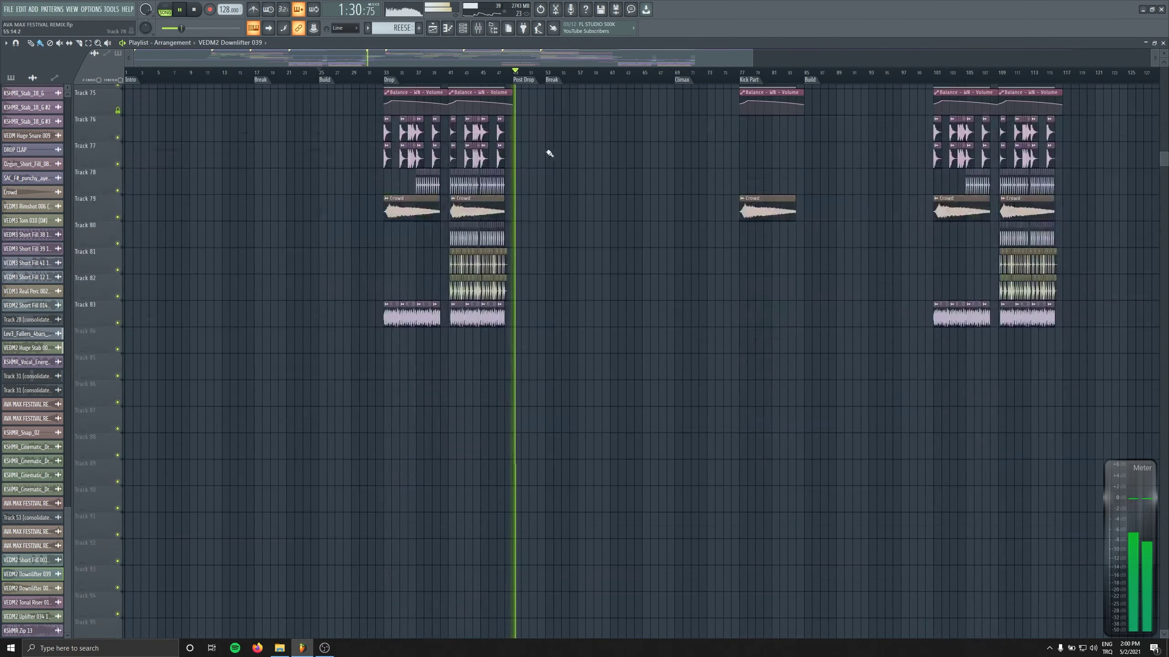
pyautogui.press('space')
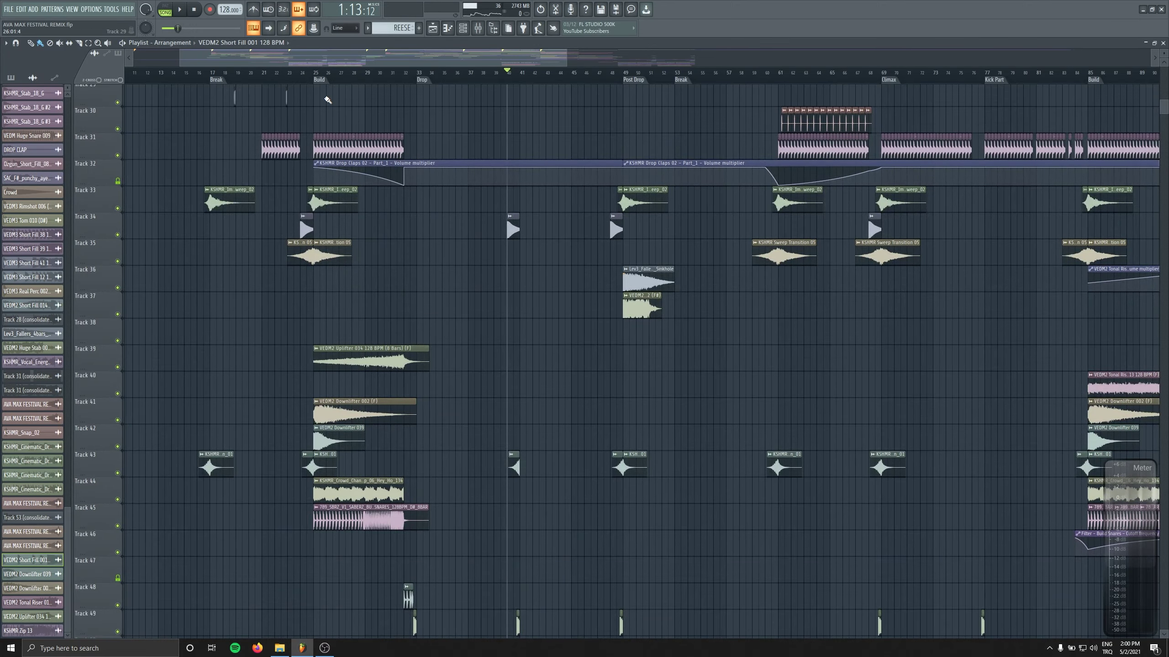
# Select the build snares clip on Track 45 and insert an empty playlist track below the LEADS MIX cutoff automation.
pyautogui.click(324, 141)
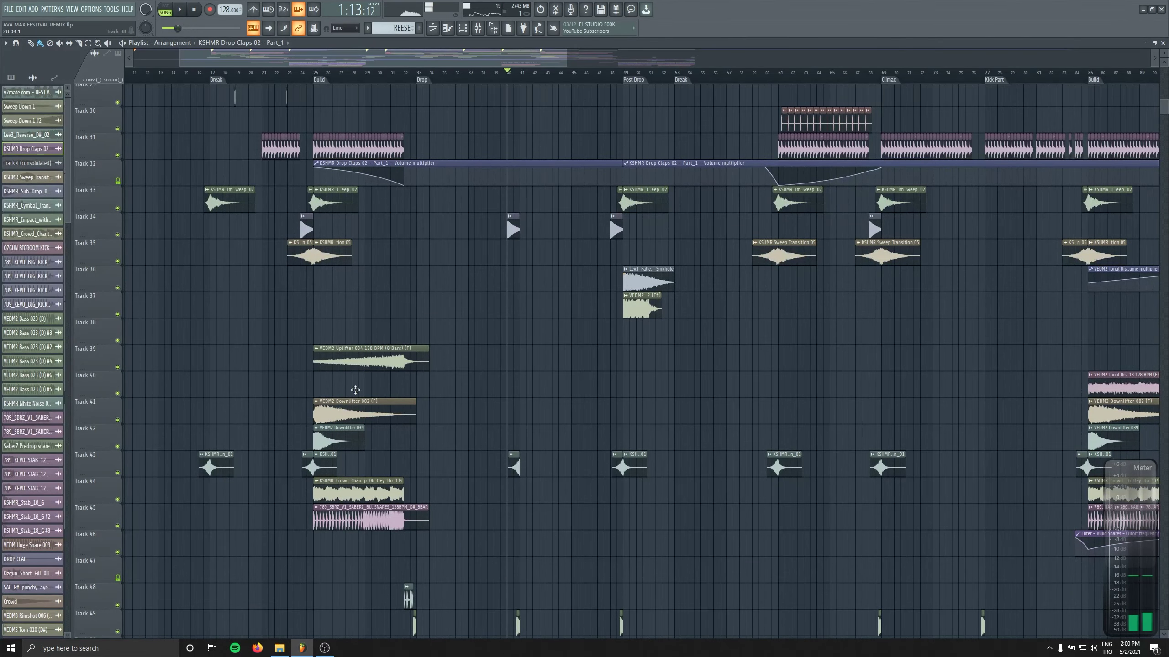
pyautogui.click(365, 510)
pyautogui.scroll(-6, 507, 189)
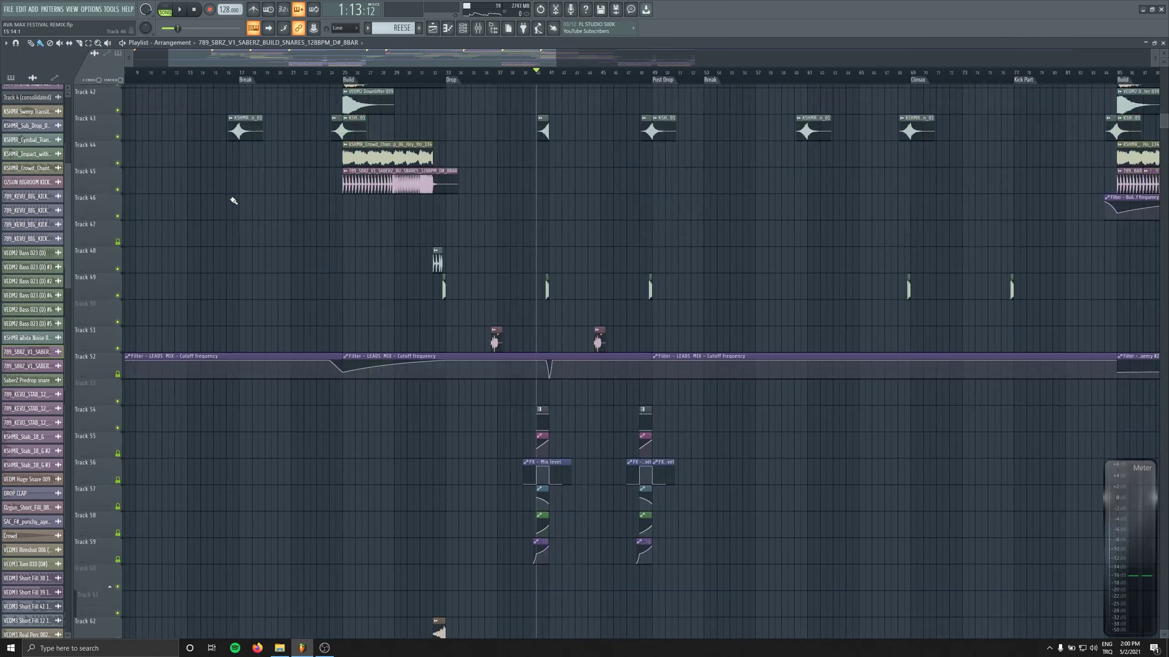
# Play from the first build at bar 25, lower the build snares' channel volume to -9.1 dB and stop playback.
pyautogui.click(348, 77)
pyautogui.press('space')
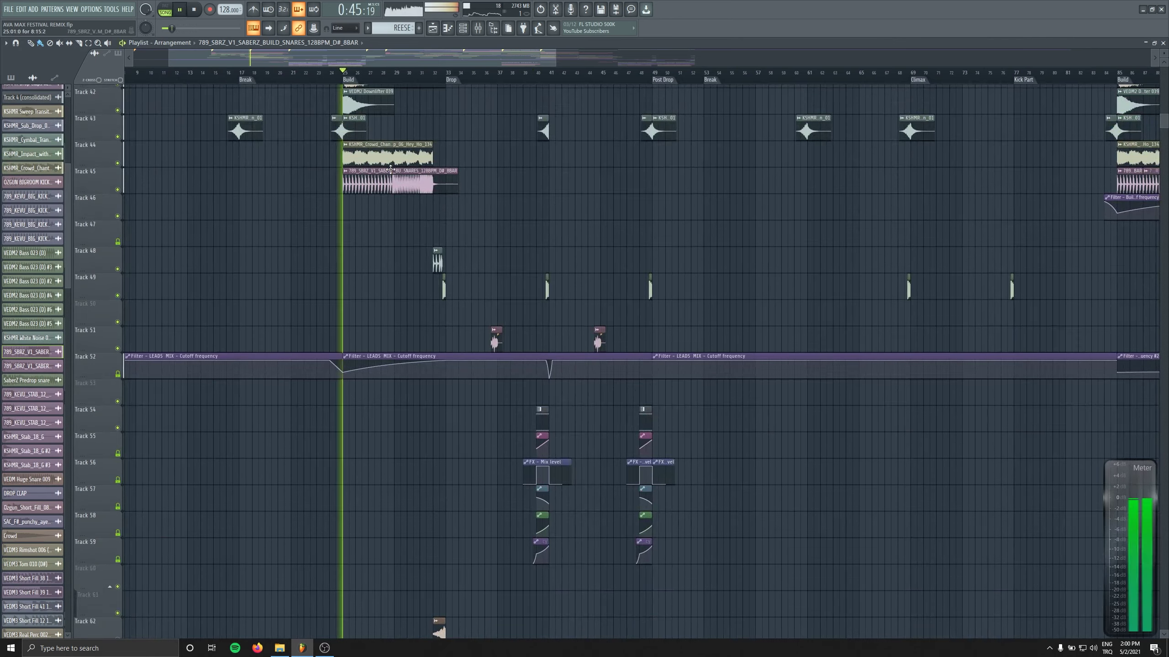
pyautogui.doubleClick(391, 179)
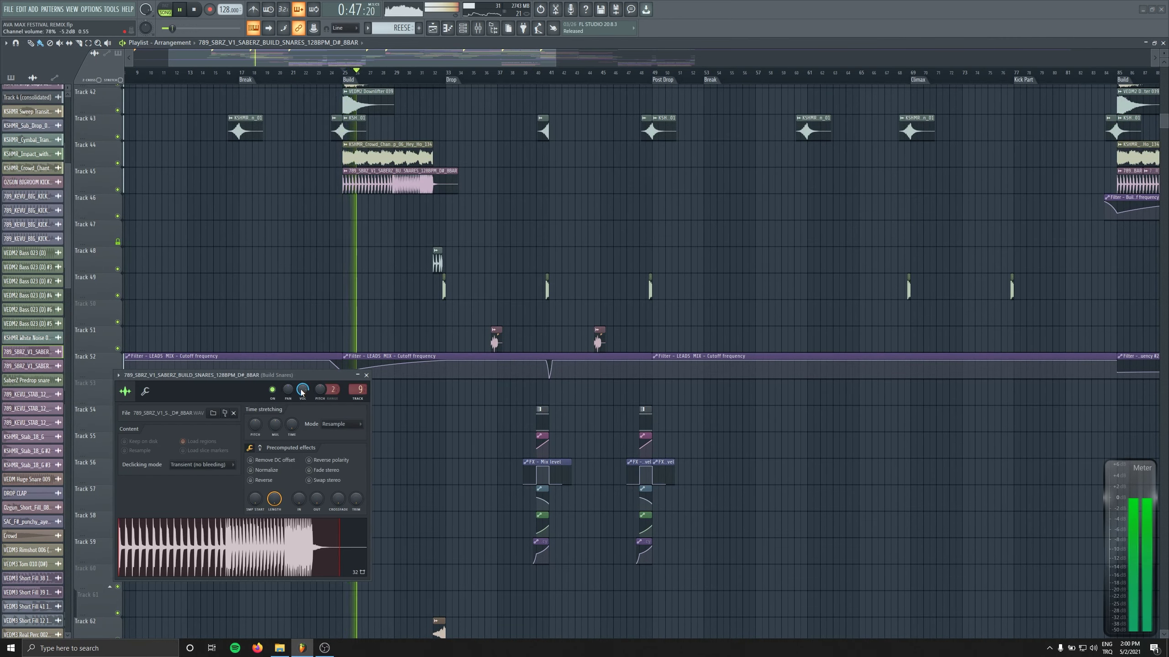
pyautogui.moveTo(307, 378); pyautogui.dragTo(332, 364)
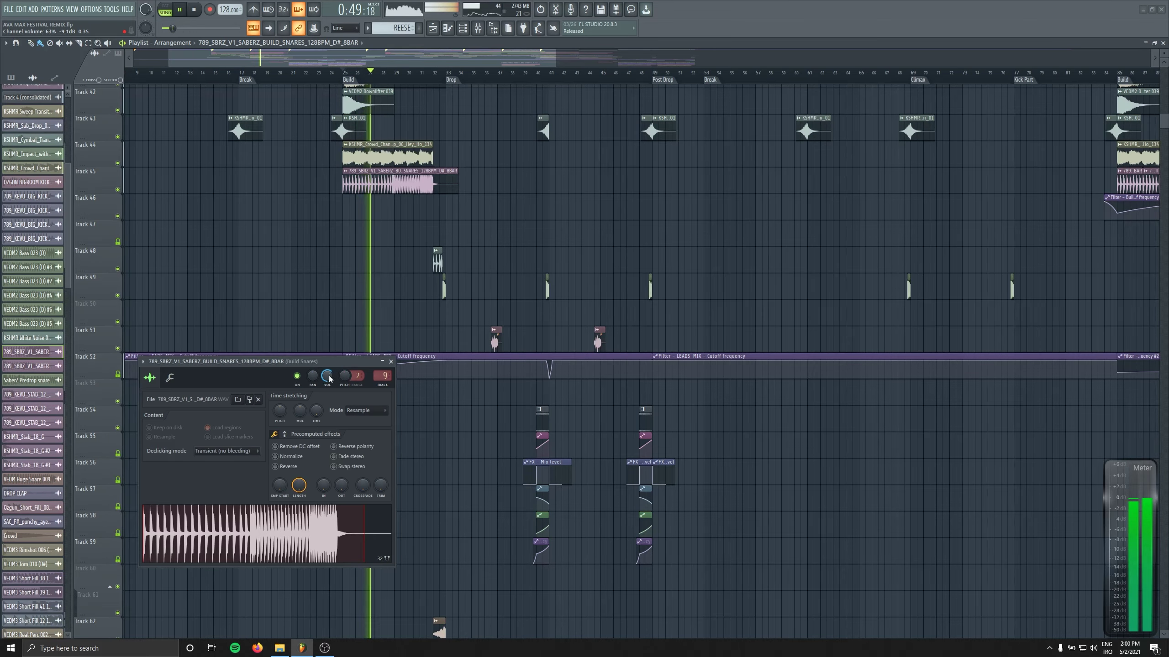
pyautogui.click(391, 361)
pyautogui.click(542, 73)
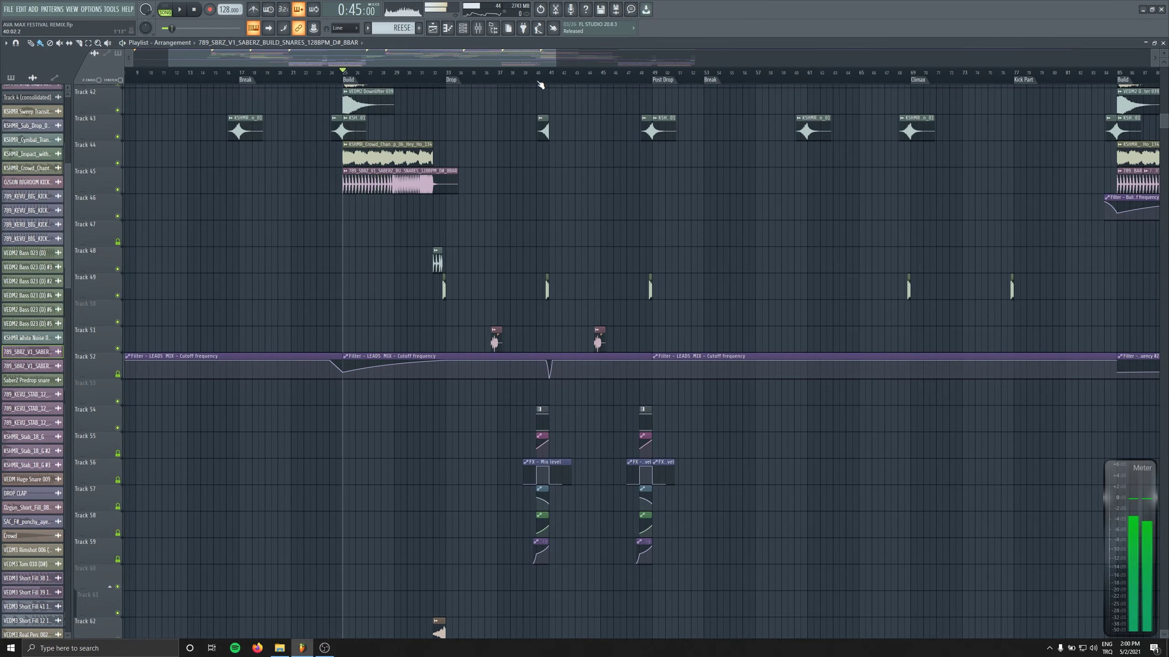
# Place the VEDM Short Fill 11 sample on Track 53 at bar 40, above the first FILL pattern.
pyautogui.scroll(4, 542, 74)
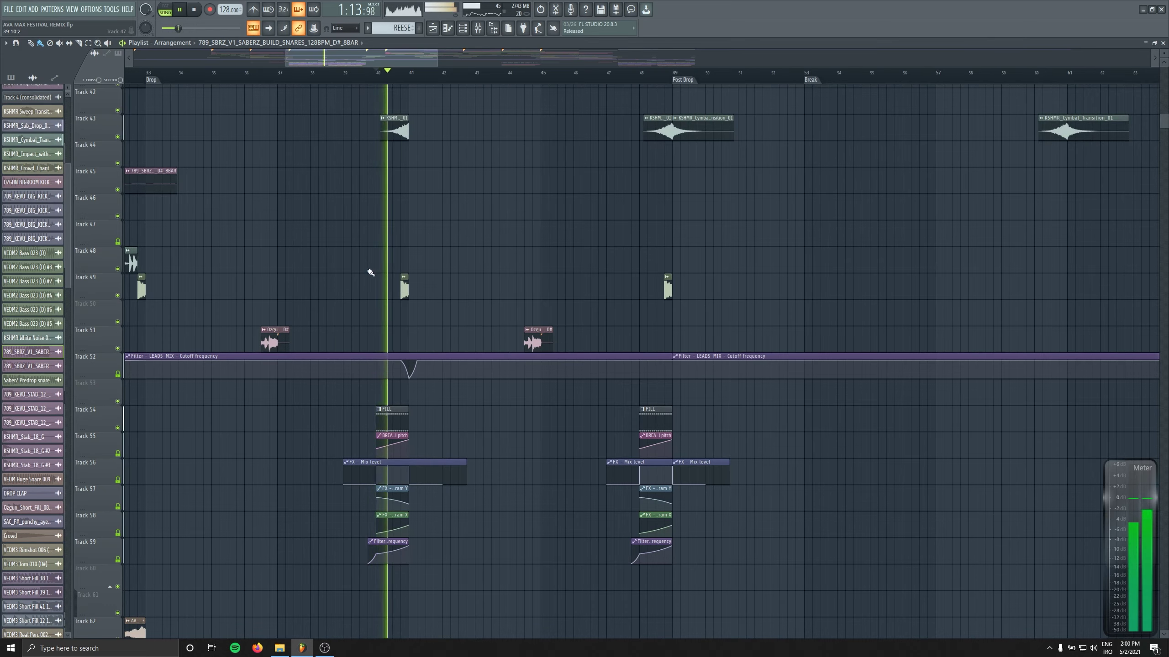
pyautogui.click(474, 204)
pyautogui.scroll(2, 495, 243)
pyautogui.moveTo(569, 204); pyautogui.dragTo(382, 412)
pyautogui.press('space')
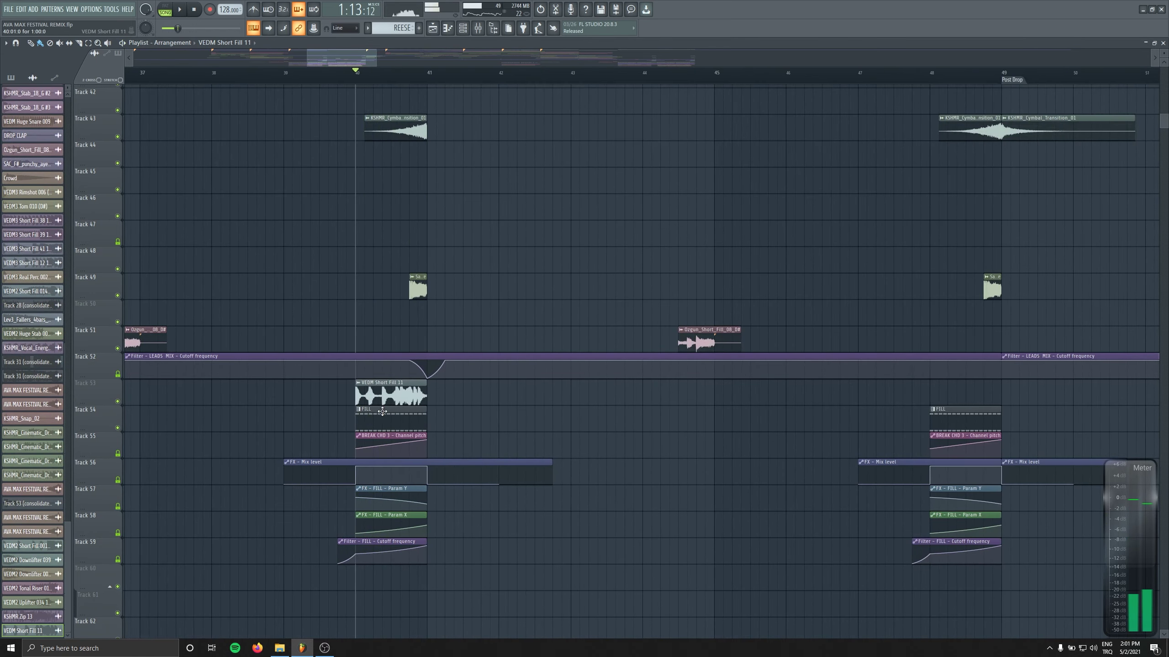
# Trim the VEDM Short Fill 11 clip to end where the predrop snare starts and set its channel volume to -9.5 dB.
pyautogui.doubleClick(387, 388)
pyautogui.press('space')
pyautogui.scroll(1, 388, 389)
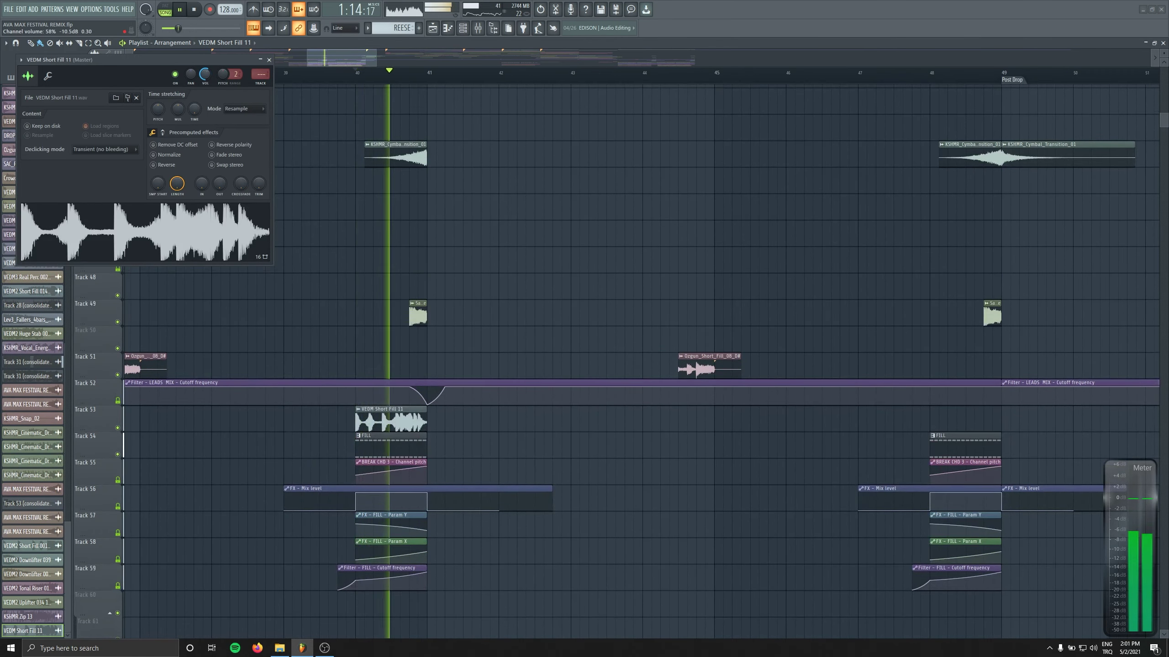
pyautogui.moveTo(427, 420); pyautogui.dragTo(409, 420)
pyautogui.press('space')
pyautogui.press('space')
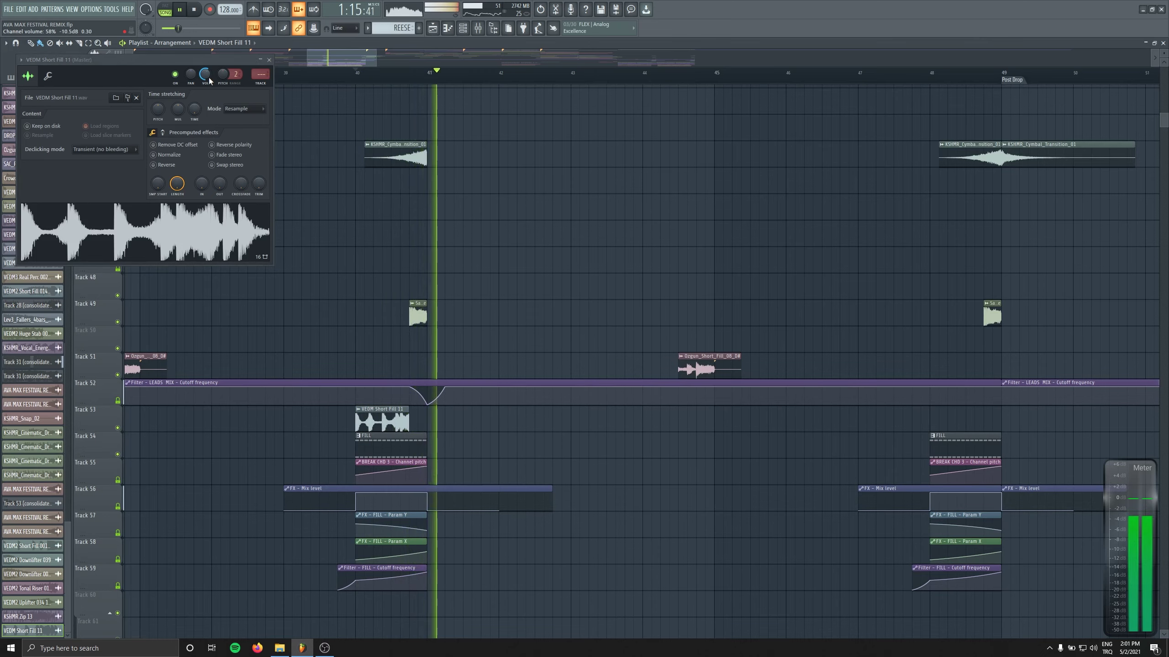
pyautogui.scroll(3, 206, 74)
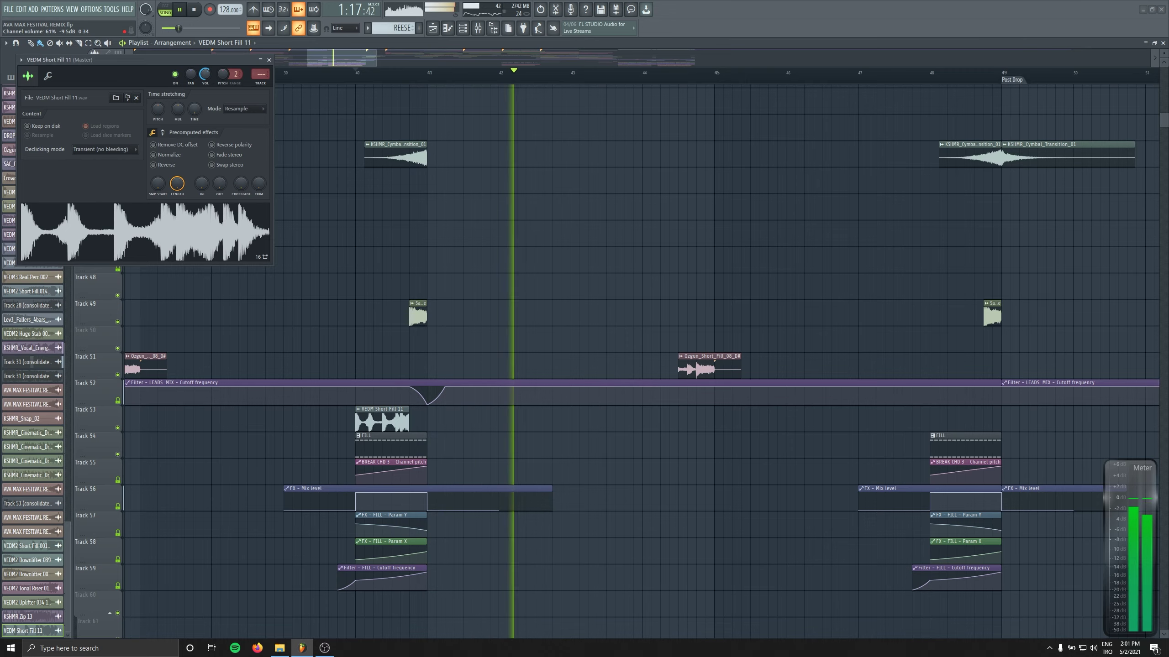
# Copy the trimmed short fill along Track 53 to bar 48 and to both FILL patterns of the second drop, and stop playback.
pyautogui.scroll(-5, 573, 392)
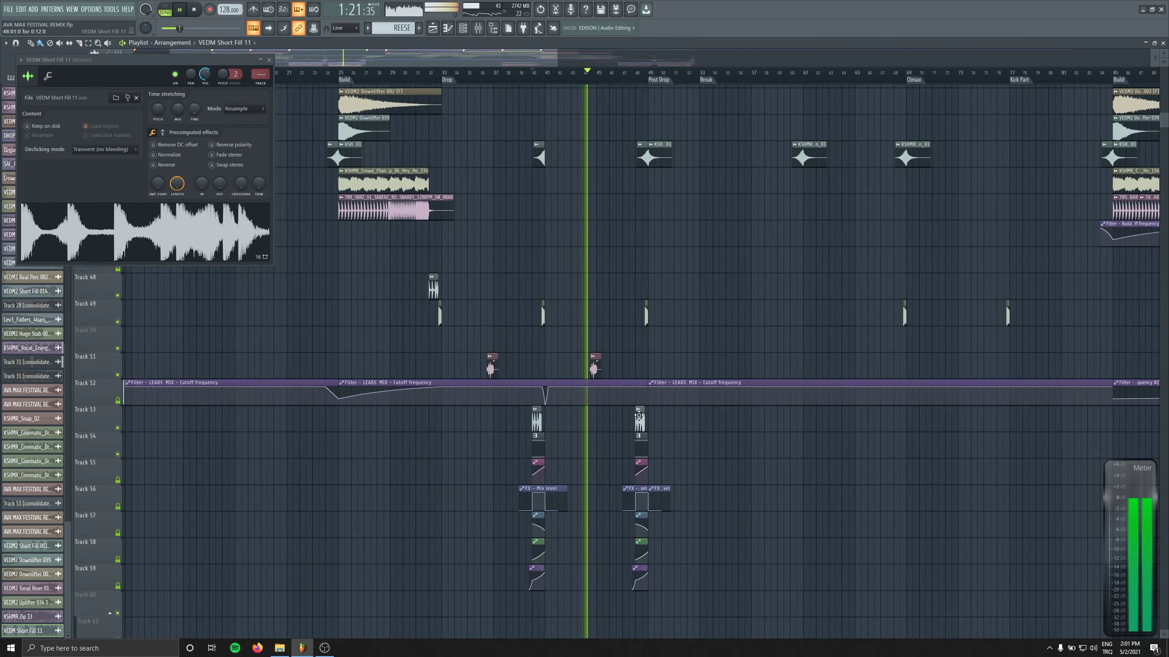
pyautogui.moveTo(663, 417); pyautogui.dragTo(521, 429)
pyautogui.scroll(-3, 521, 429)
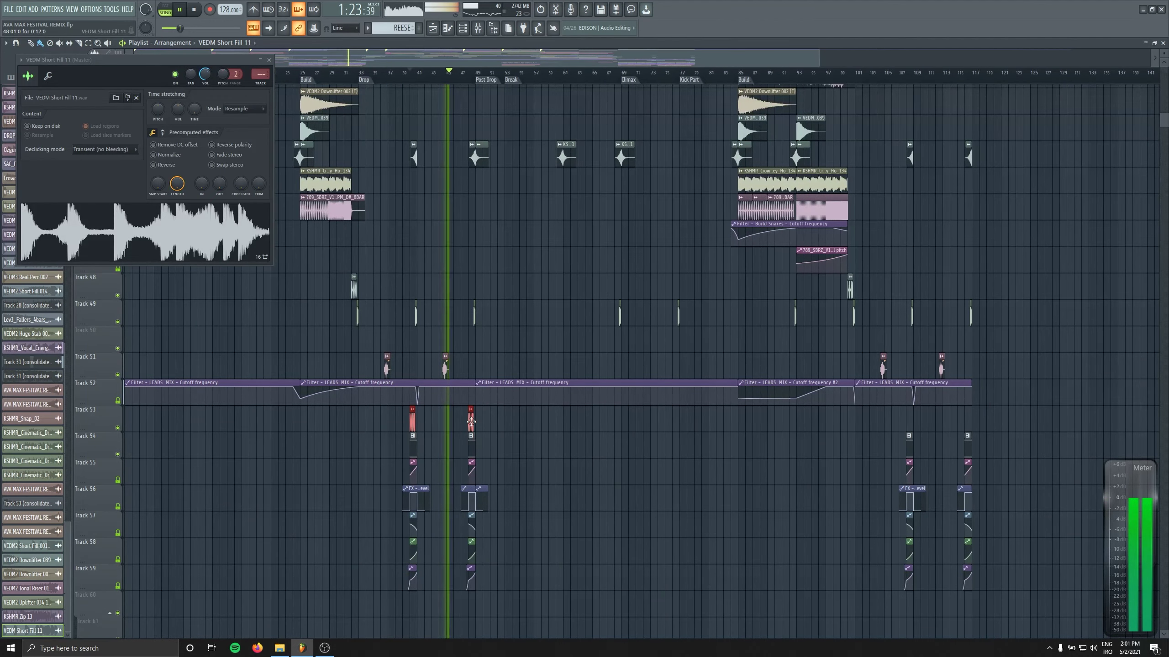
pyautogui.click(716, 443)
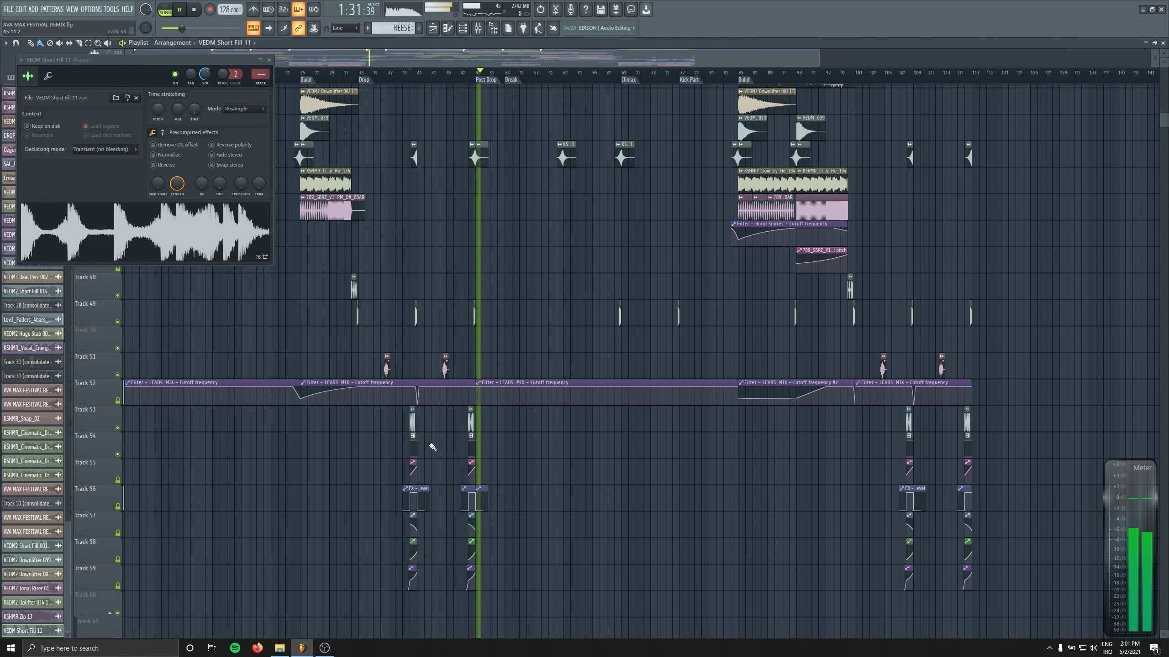
pyautogui.scroll(6, 432, 446)
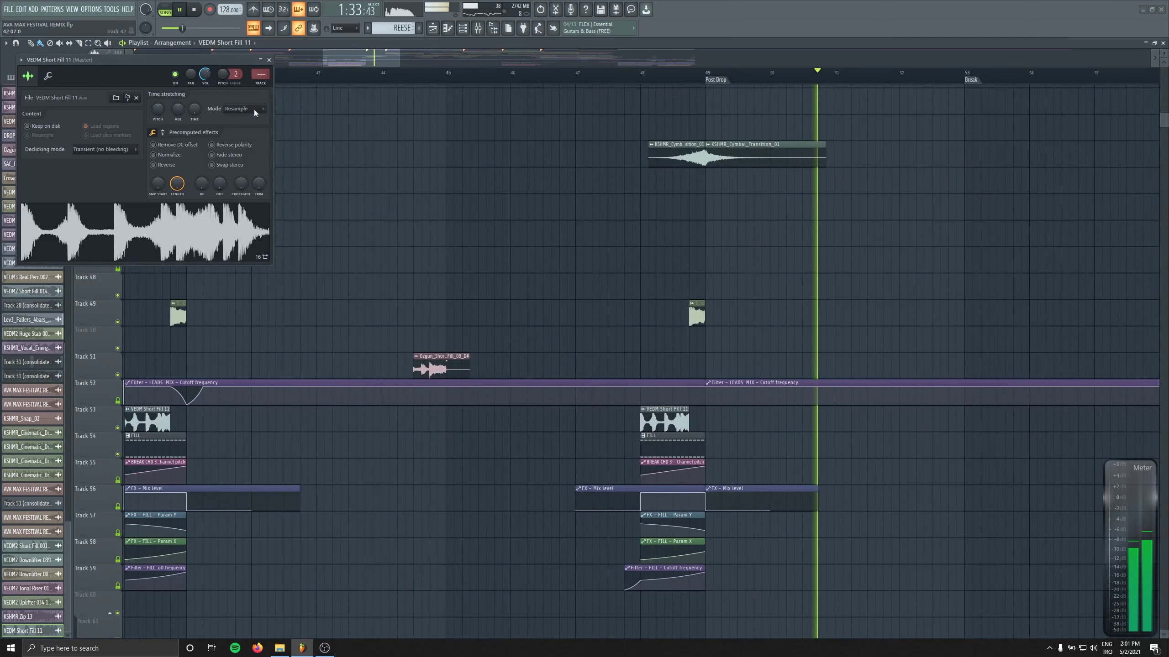
pyautogui.click(269, 60)
pyautogui.hscroll(-3, 301, 147)
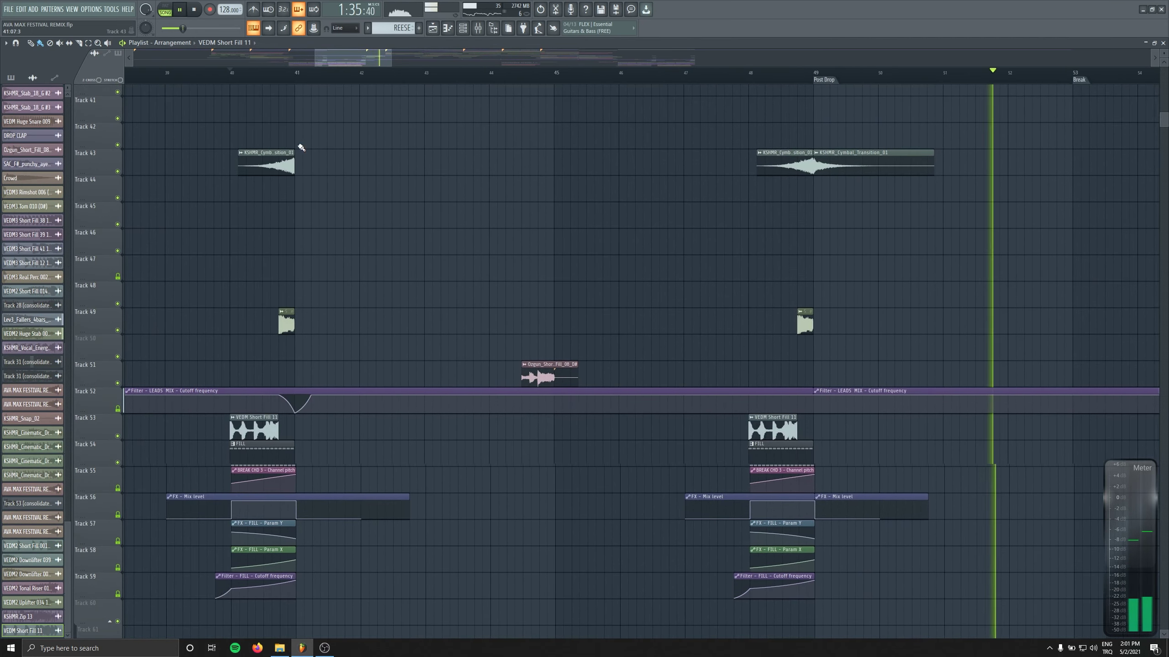
pyautogui.press('space')
# Add KSHMR_Short_Drum_Fill_07_128 on Track 48 from the middle of bar 40, trimmed to end where the predrop snare starts.
pyautogui.scroll(3, 287, 184)
pyautogui.click(299, 287)
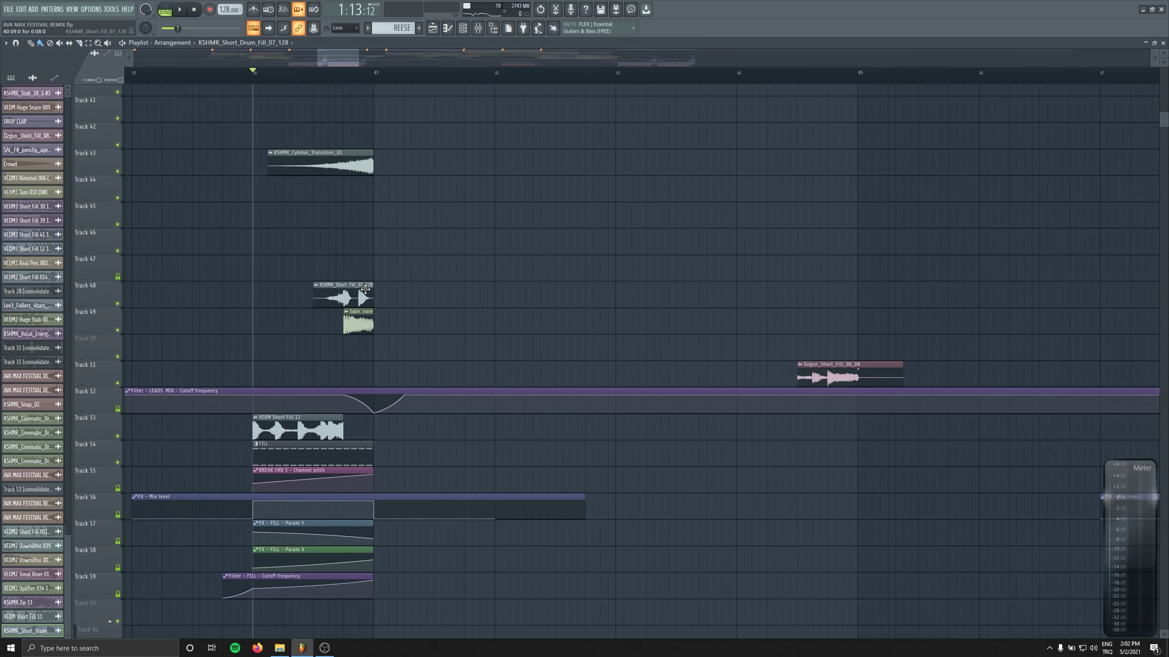
pyautogui.doubleClick(340, 300)
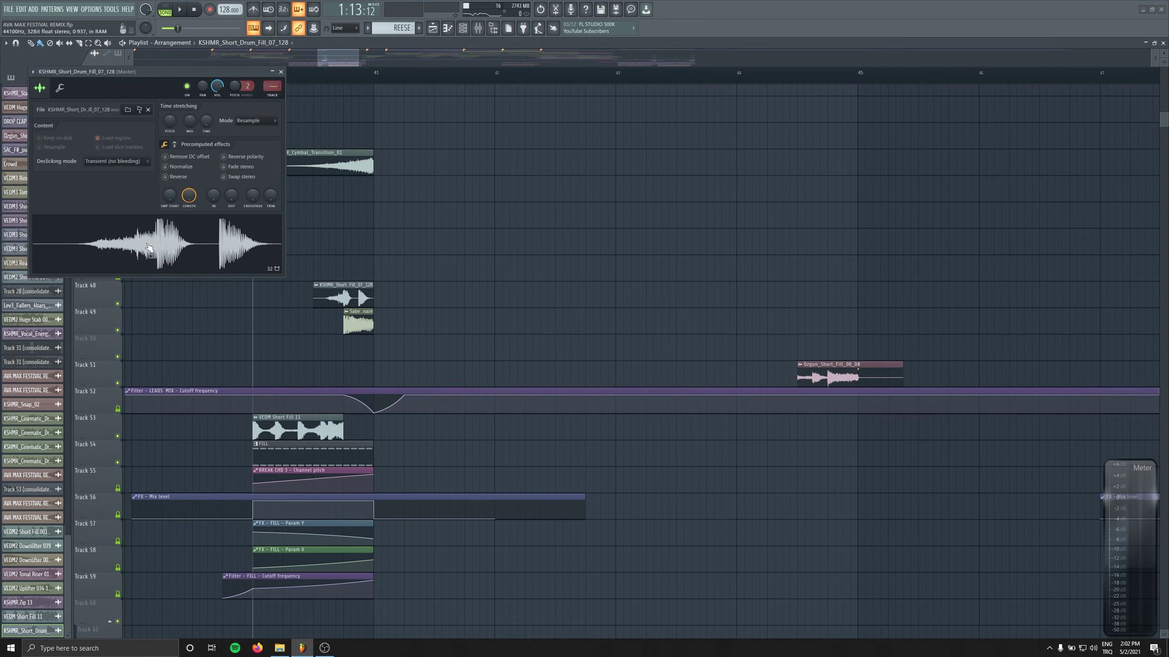
pyautogui.click(280, 72)
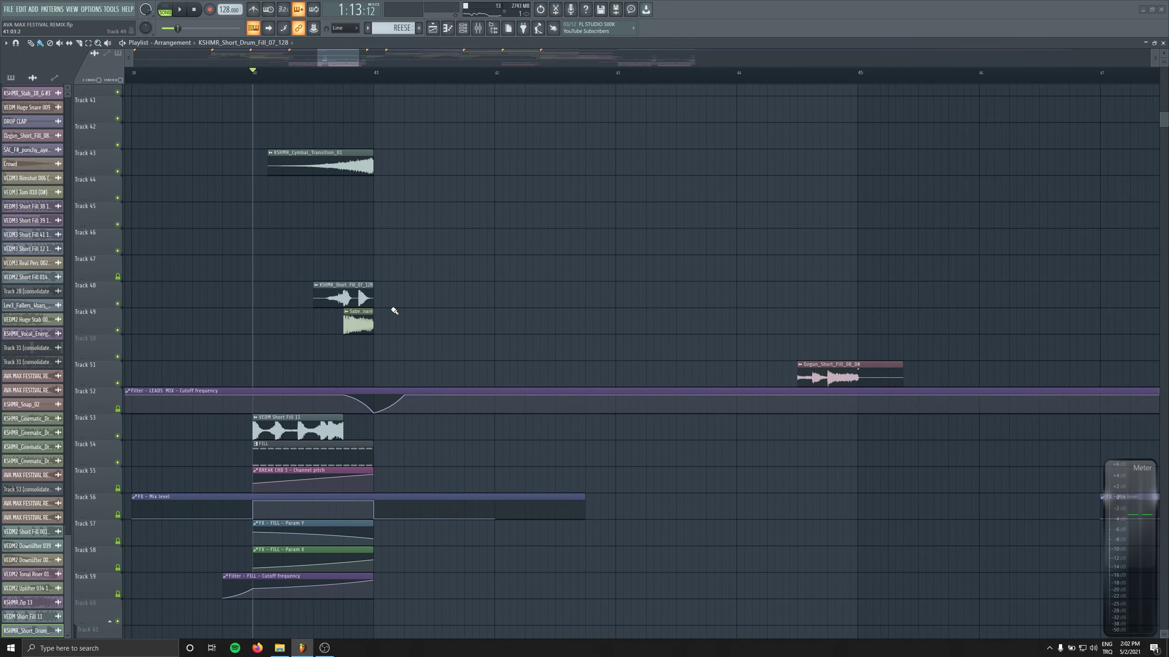
pyautogui.scroll(3, 338, 291)
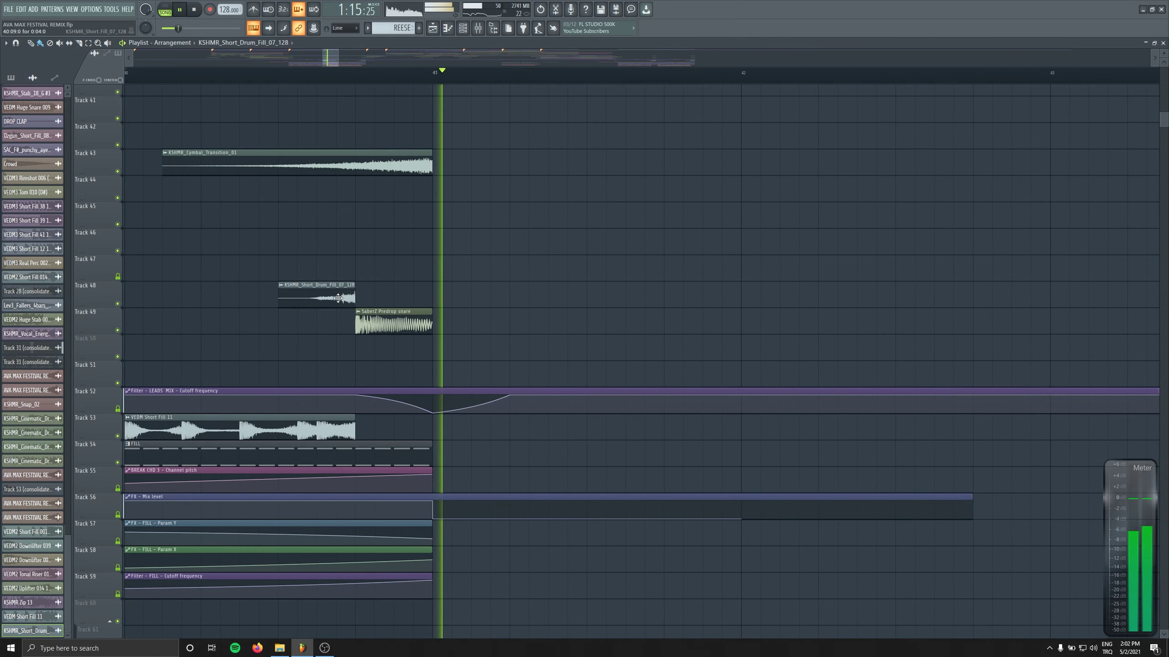
# Play bar 40 with Tracks 48 and 49 soloed and check the SaberZ Predrop snare's channel settings.
pyautogui.press('space')
pyautogui.keyDown('ctrl'); pyautogui.click(117, 304); pyautogui.keyUp('ctrl')
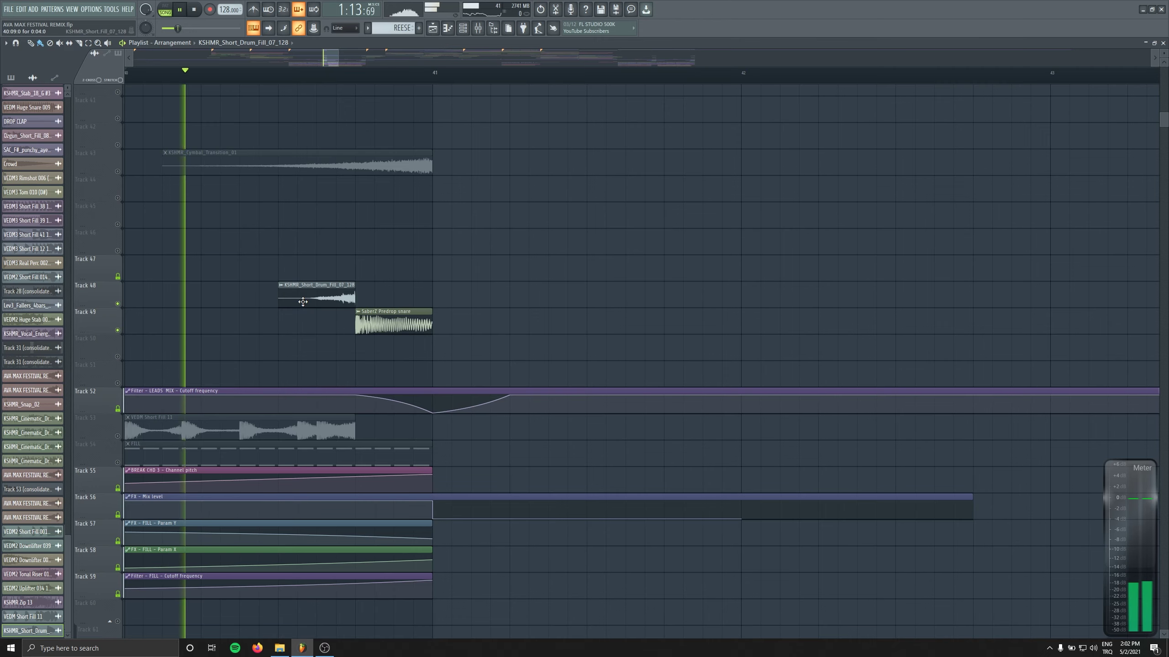
pyautogui.click(385, 320)
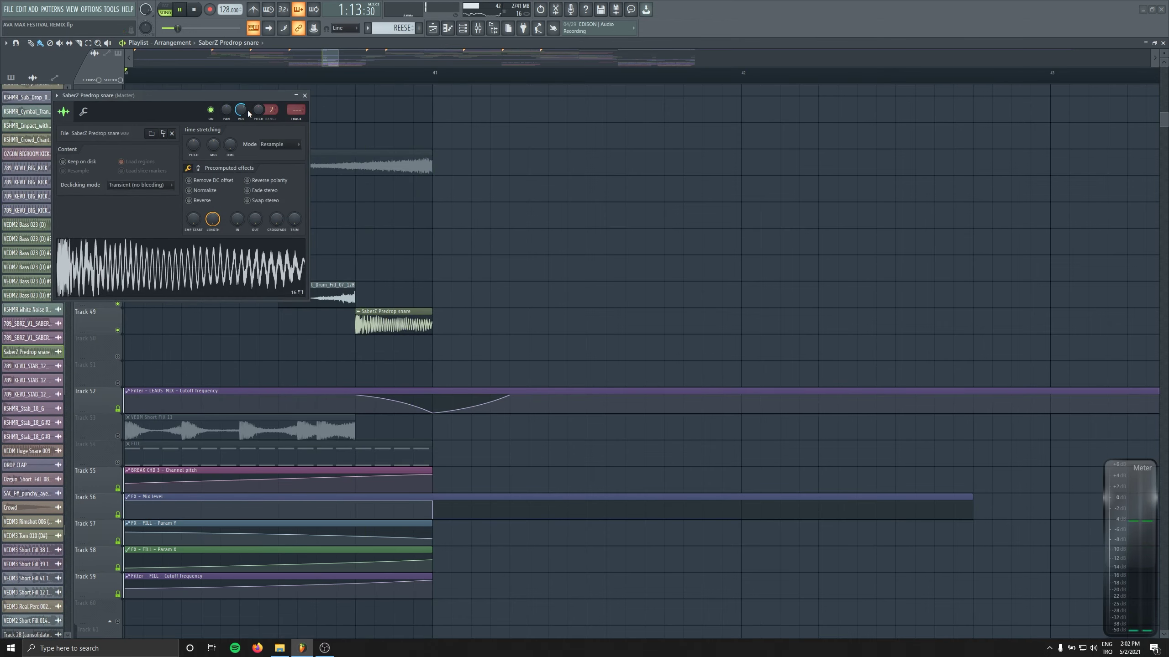
pyautogui.click(305, 95)
# Copy the drum fill before the predrop snares at bars 48, 68 and 76, and insert an empty playlist track above the snares.
pyautogui.scroll(-8, 198, 328)
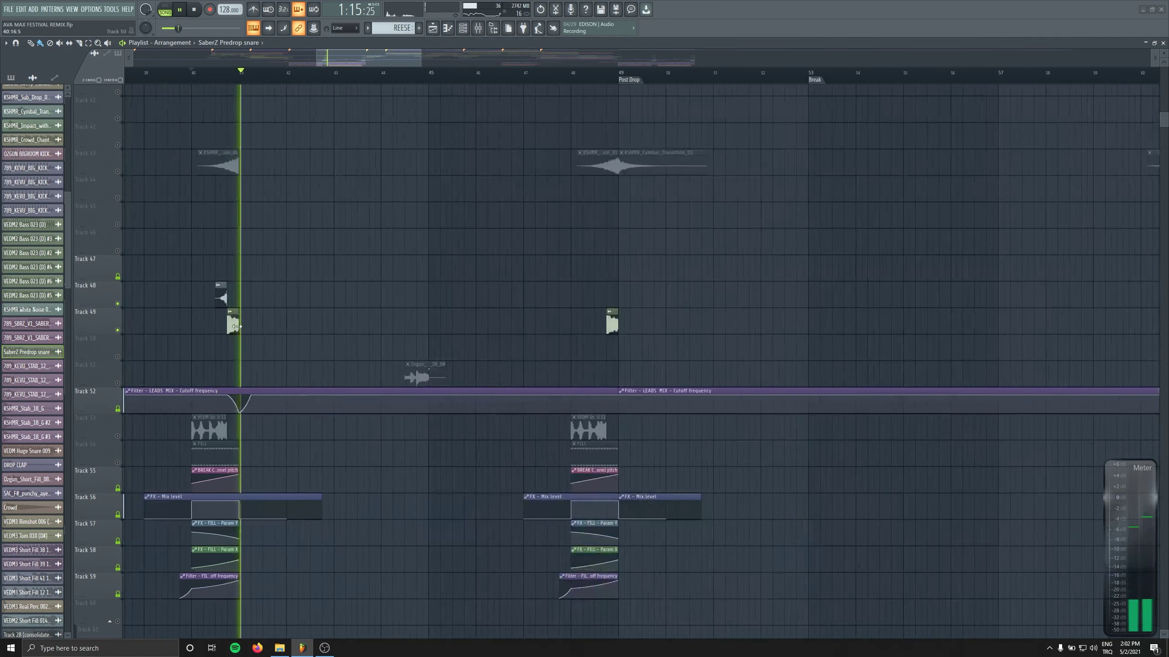
pyautogui.press('space')
pyautogui.rightClick(100, 326)
pyautogui.click(120, 401)
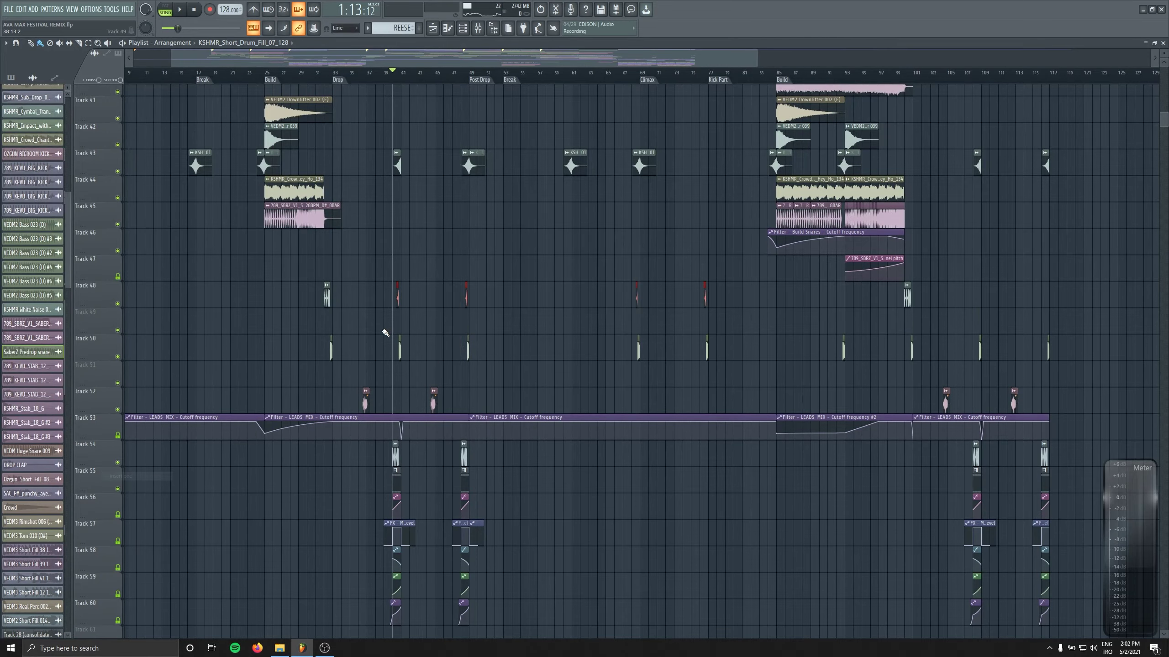
# Move the drum fill clips down to Track 49 and copy them before the remaining predrop snares up to bar 116.
pyautogui.scroll(4, 425, 308)
pyautogui.scroll(3, 285, 298)
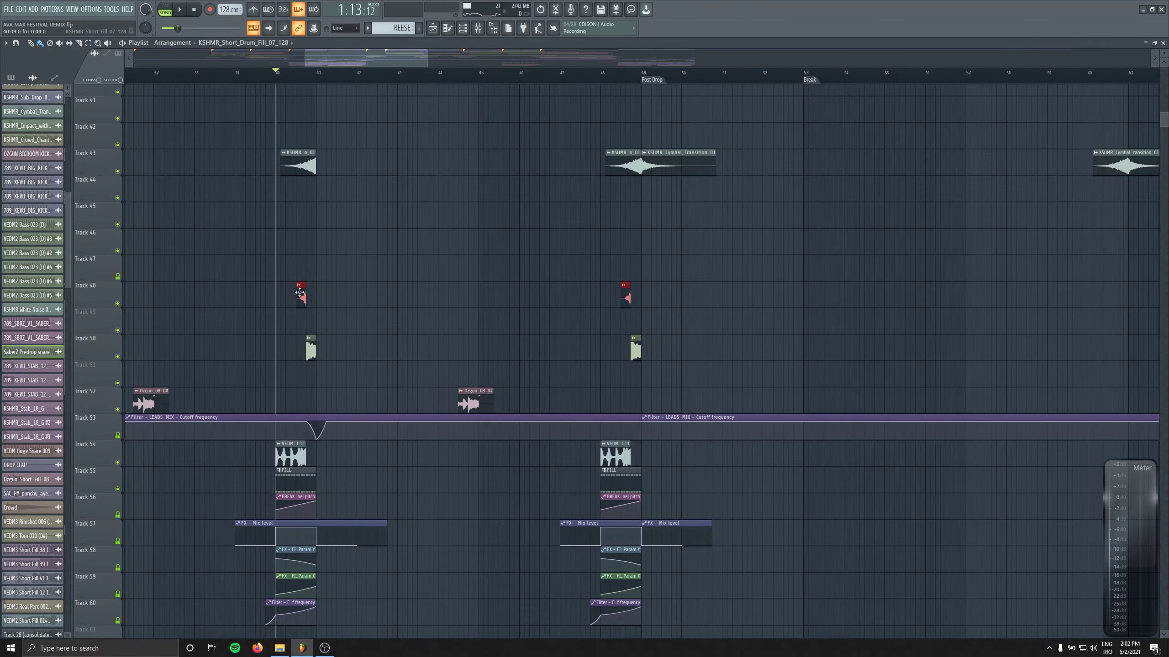
pyautogui.scroll(-4, 495, 318)
pyautogui.scroll(2, 618, 311)
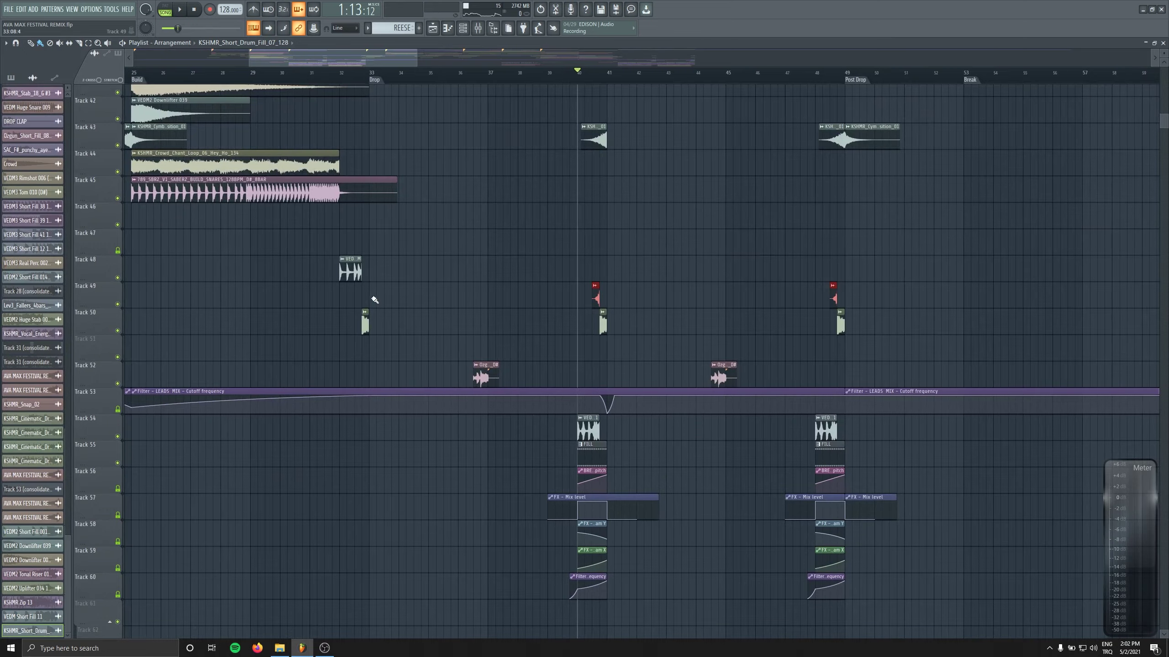
pyautogui.press('space')
pyautogui.scroll(-4, 182, 331)
pyautogui.scroll(-2, 540, 300)
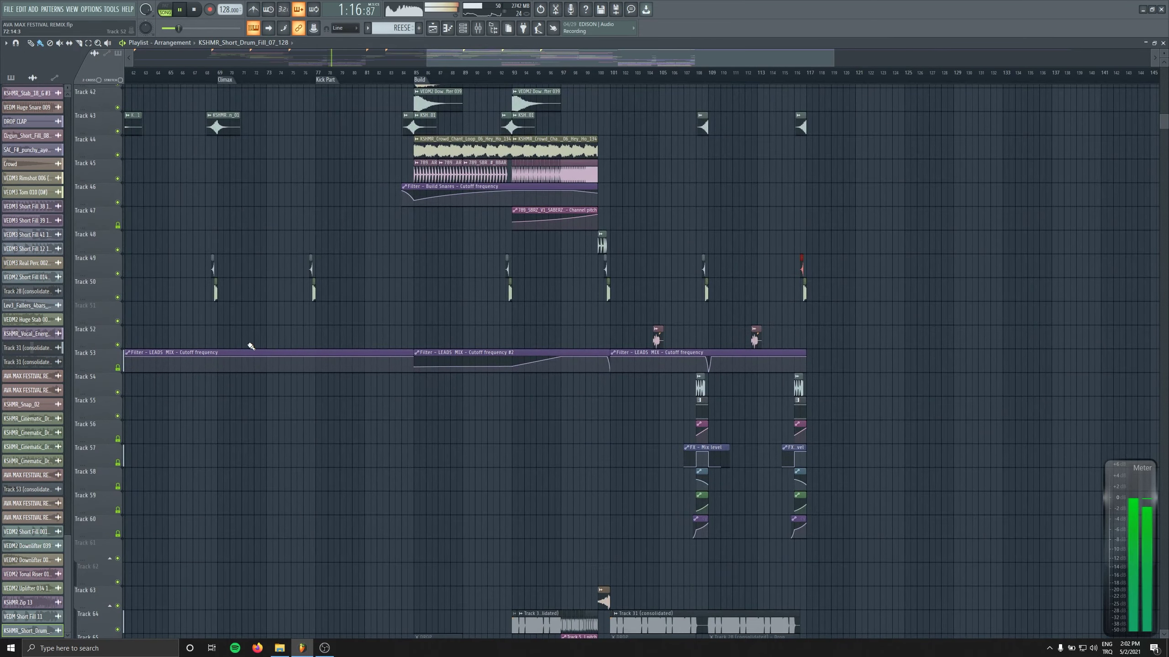
pyautogui.scroll(-2, 552, 294)
# Listen to the end of the first drop and the post drop while looking over the lower tracks, and stop playback.
pyautogui.click(331, 73)
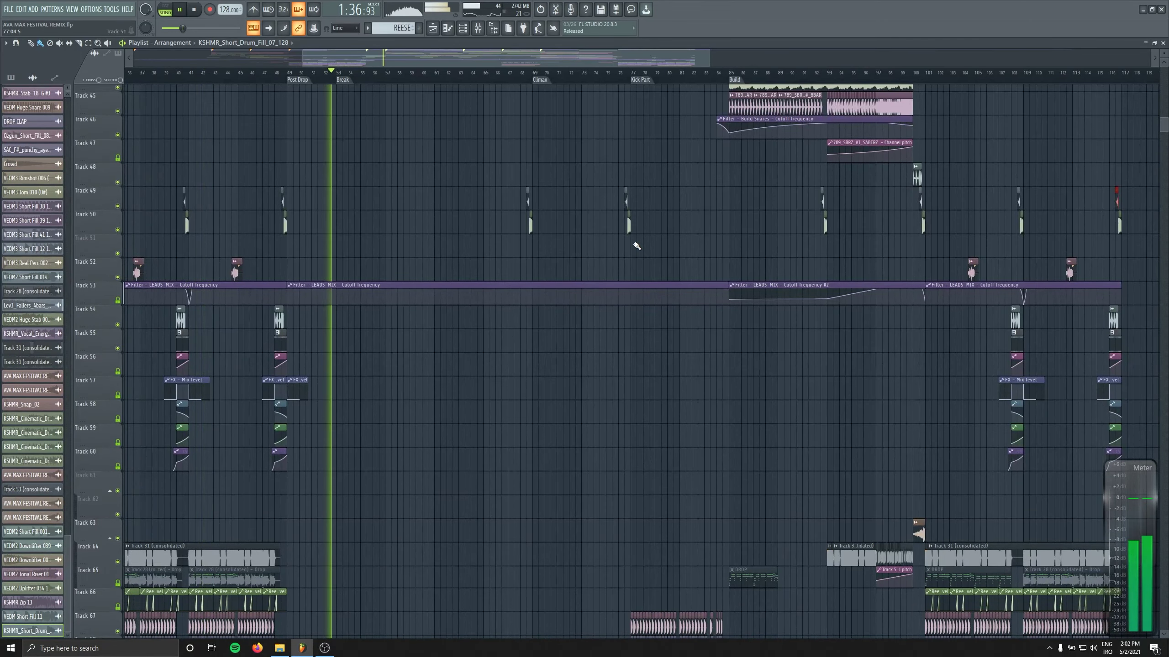
pyautogui.click(278, 74)
pyautogui.scroll(-6, 409, 170)
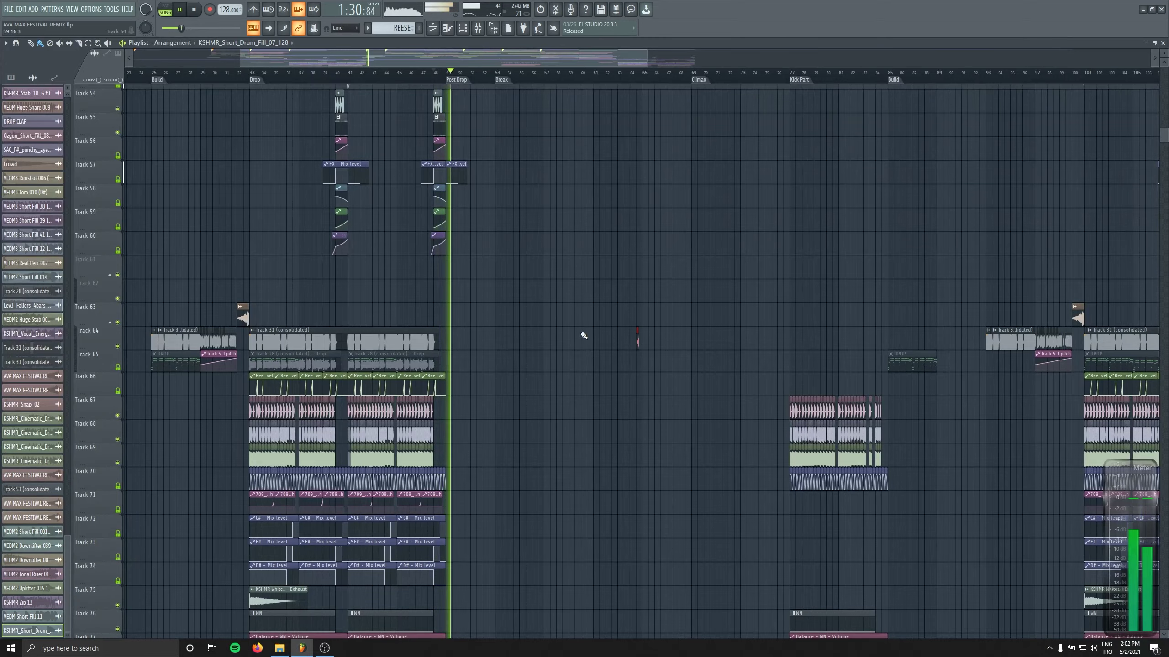
pyautogui.scroll(-10, 607, 423)
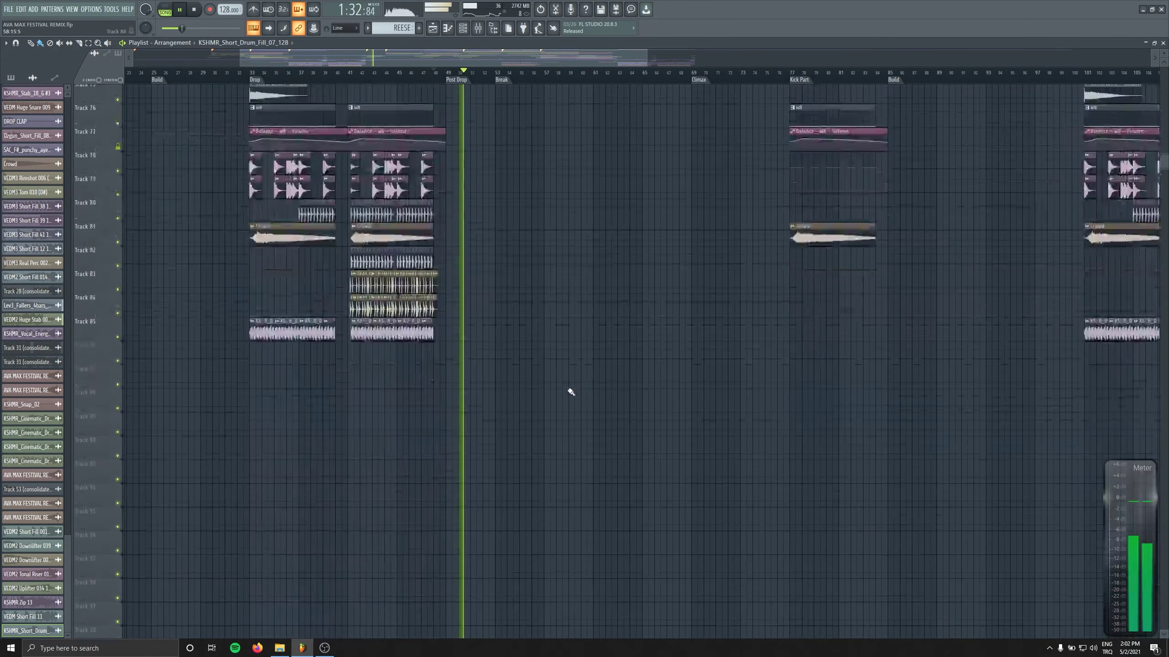
pyautogui.press('space')
pyautogui.scroll(2, 518, 365)
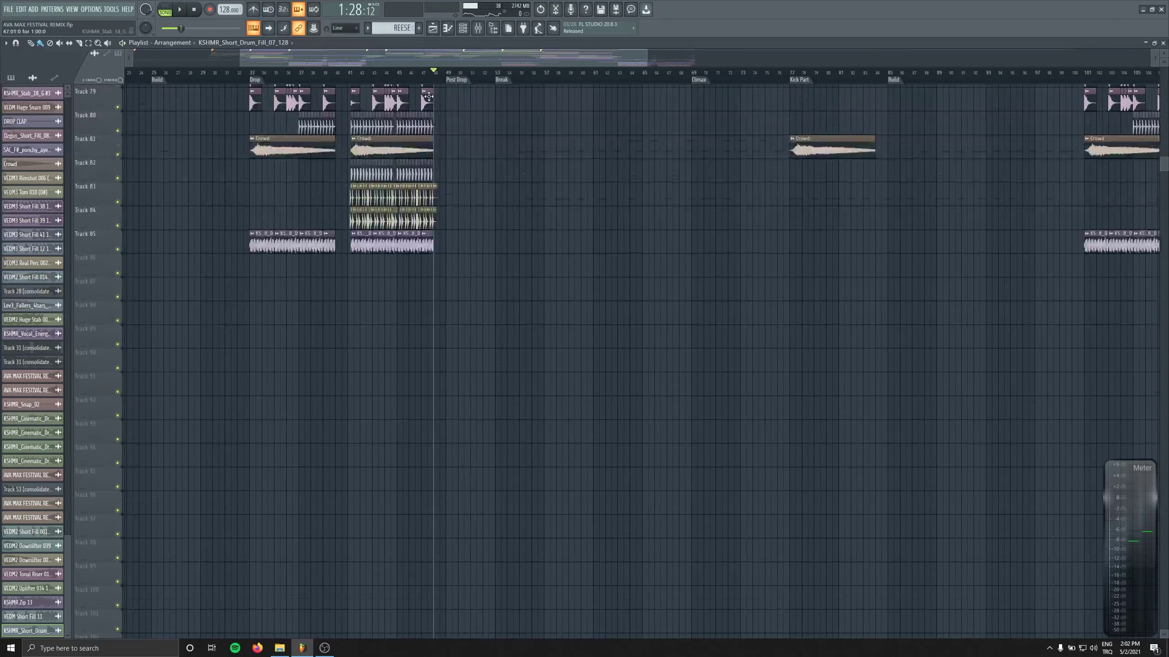
# Set the playback position to the post drop at bar 49 and check the VEDM2 Huge Stab 002 channel settings.
pyautogui.click(449, 79)
pyautogui.scroll(14, 608, 561)
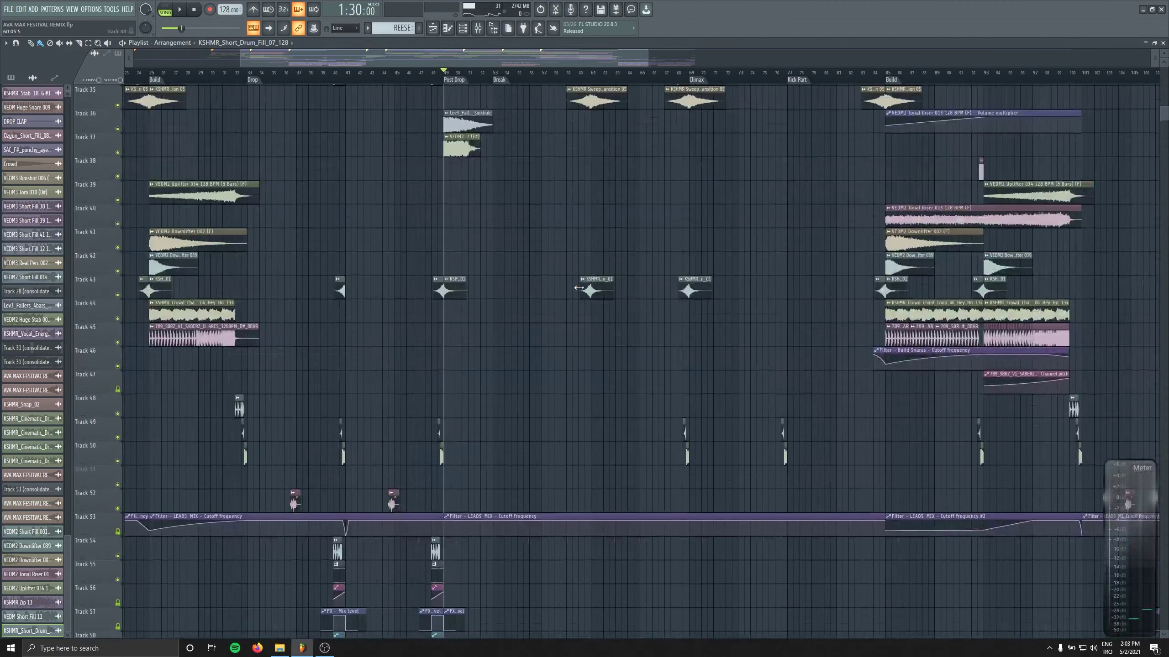
pyautogui.scroll(8, 517, 340)
pyautogui.doubleClick(441, 381)
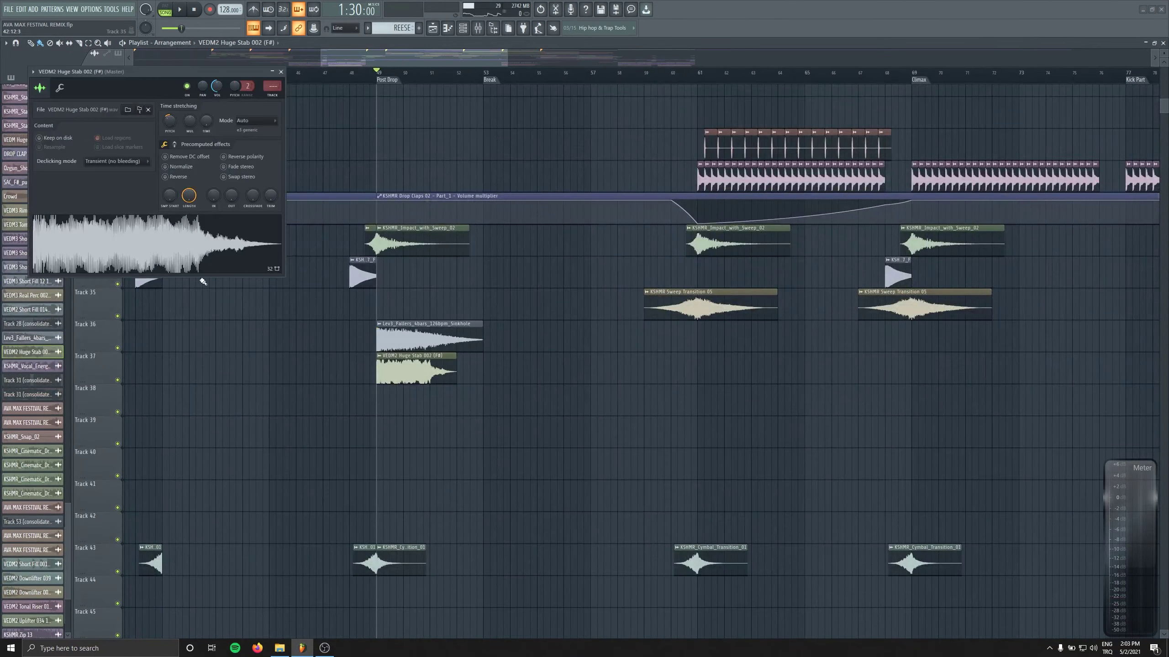
pyautogui.click(281, 72)
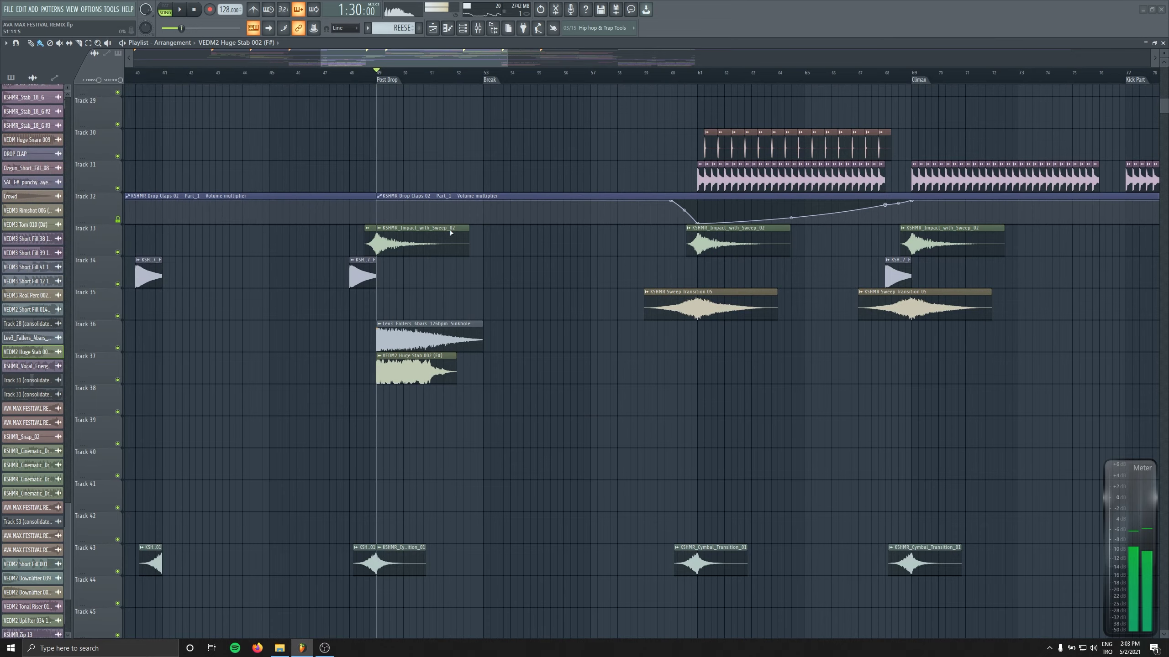
# Place a one-bar piece of Track 4 (consolidated) on Track 20 at bar 49, repeat it up to the break at bar 53 and play it.
pyautogui.scroll(5, 375, 76)
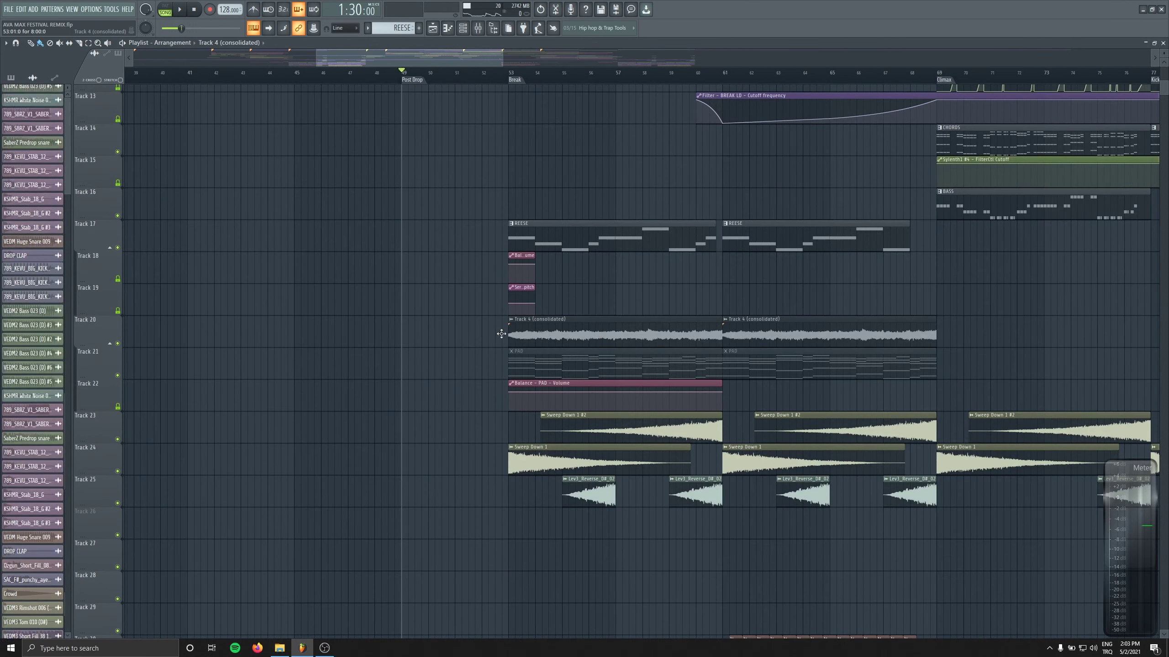
pyautogui.click(470, 184)
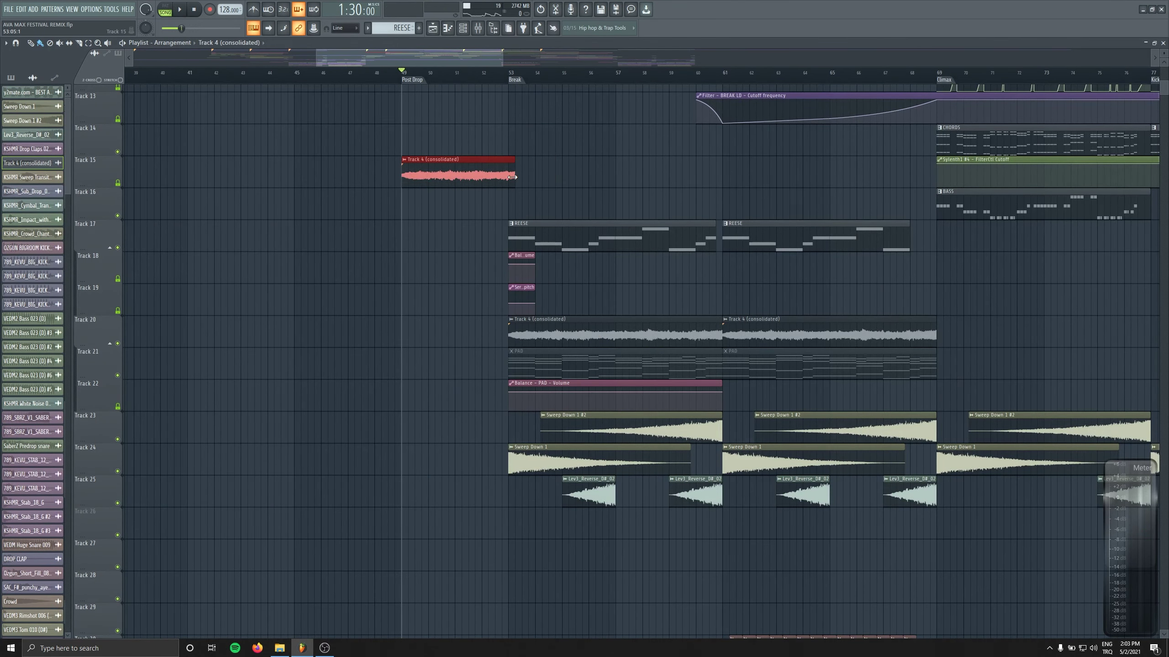
pyautogui.moveTo(493, 172); pyautogui.dragTo(471, 343)
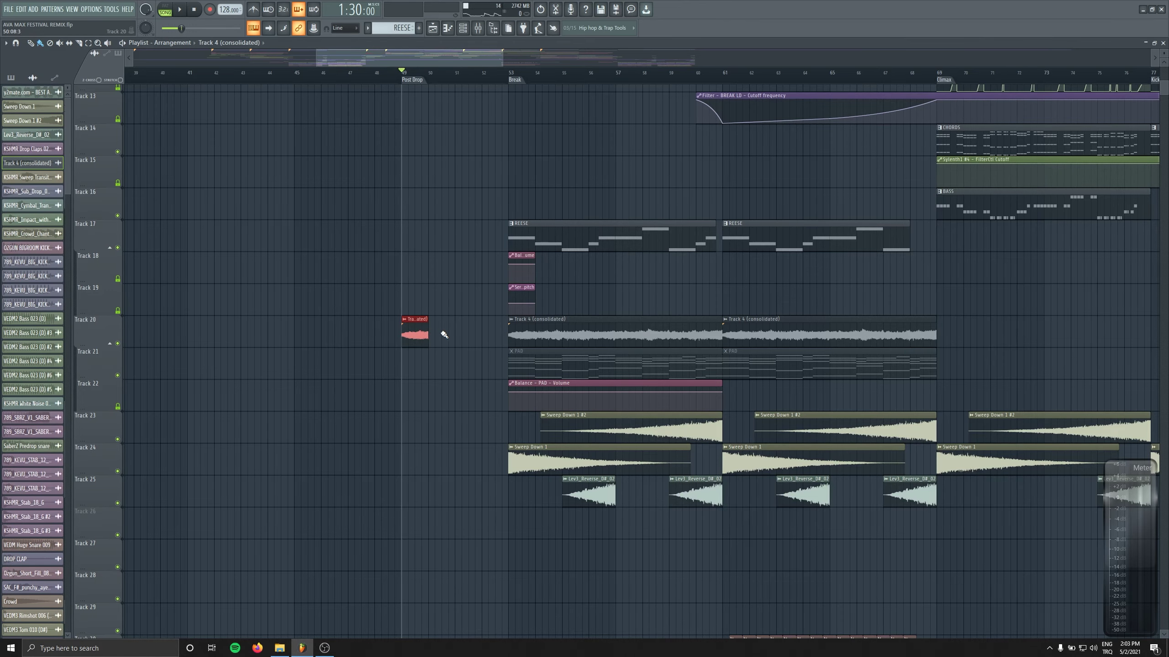
pyautogui.hotkey('ctrl', 'b')
pyautogui.hotkey('ctrl', 'b')
pyautogui.press('space')
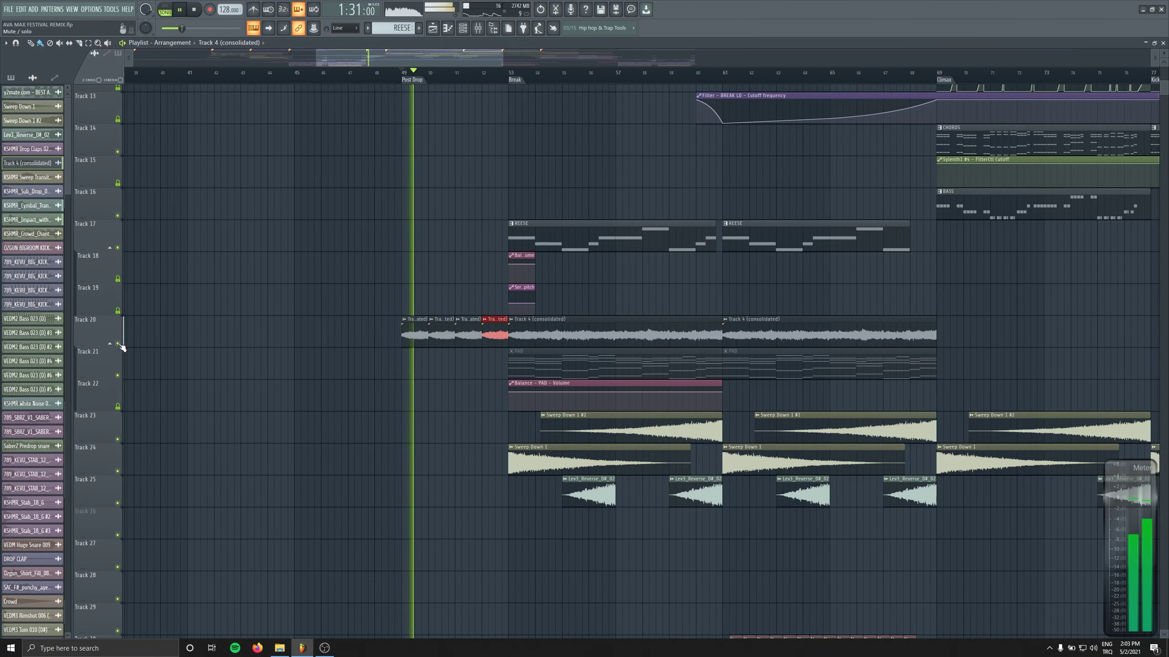
pyautogui.press('space')
# Move the break's Balance - PAD - Volume automation clip on Track 22 to start at bar 49 and make it unique.
pyautogui.click(538, 383)
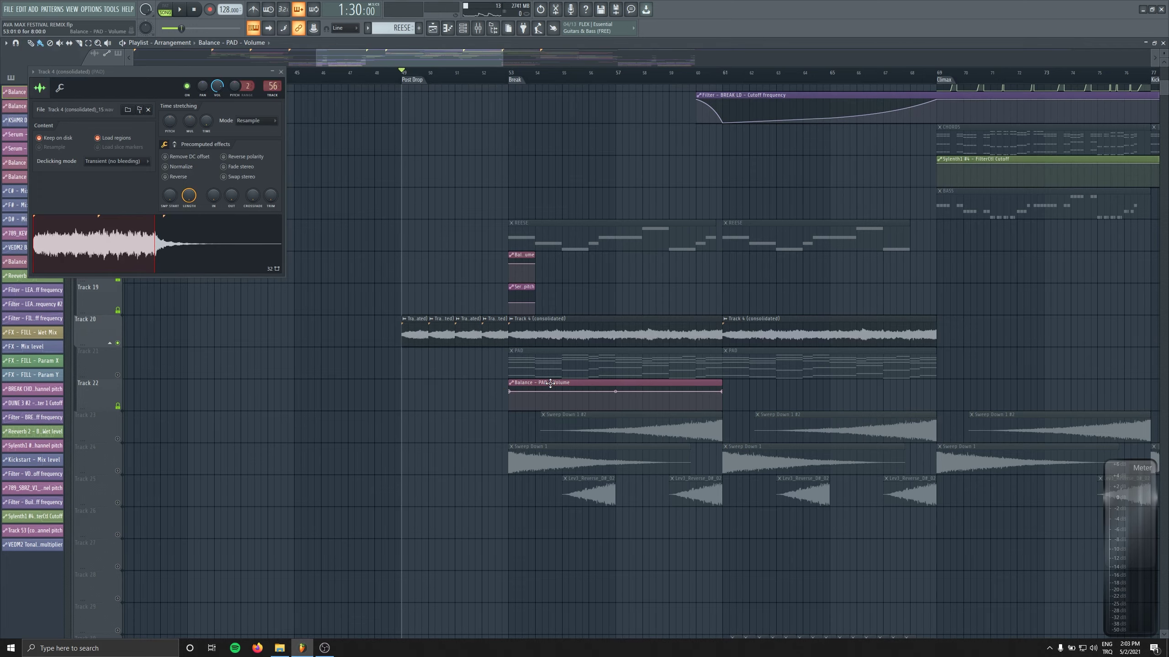
pyautogui.scroll(-5, 390, 397)
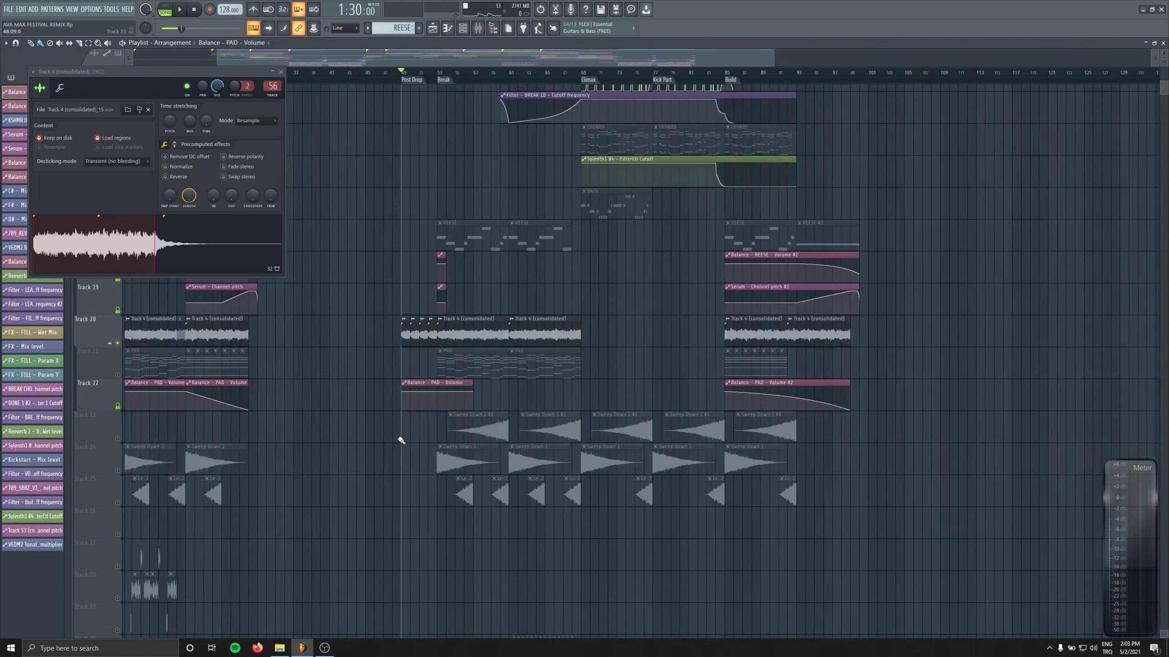
pyautogui.click(364, 383)
pyautogui.click(377, 461)
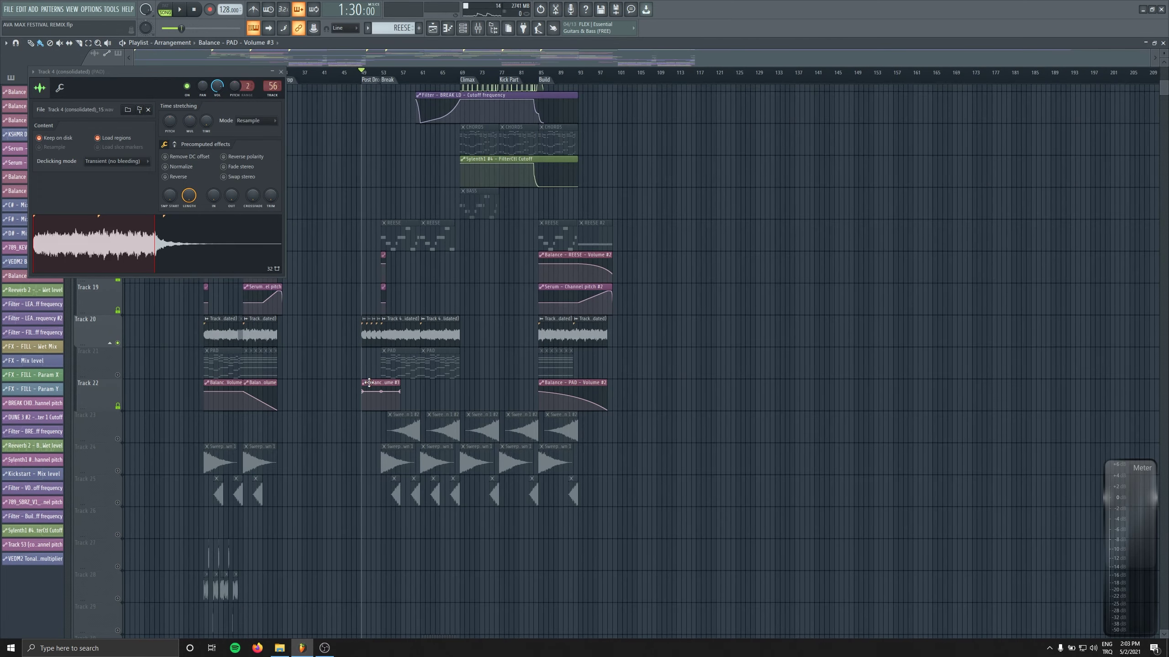
# Shape the Balance - PAD - Volume #3 automation from bar 48 to dip at bar 49, rise to bar 53 and fade after bar 61, and play it.
pyautogui.scroll(3, 364, 389)
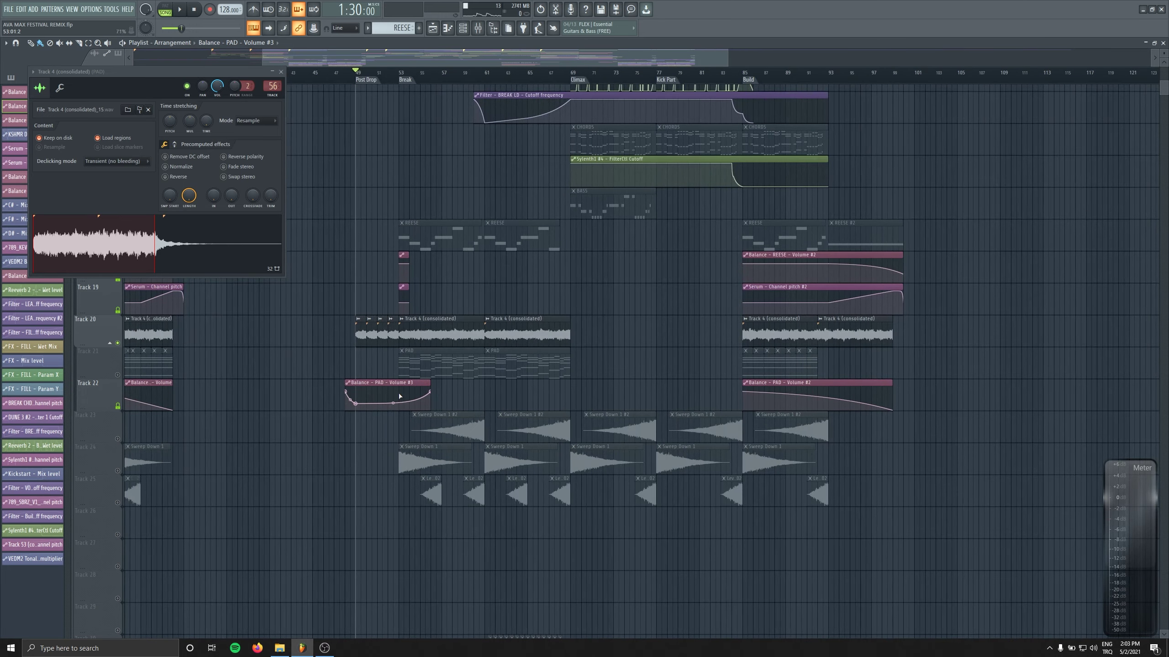
pyautogui.click(443, 387)
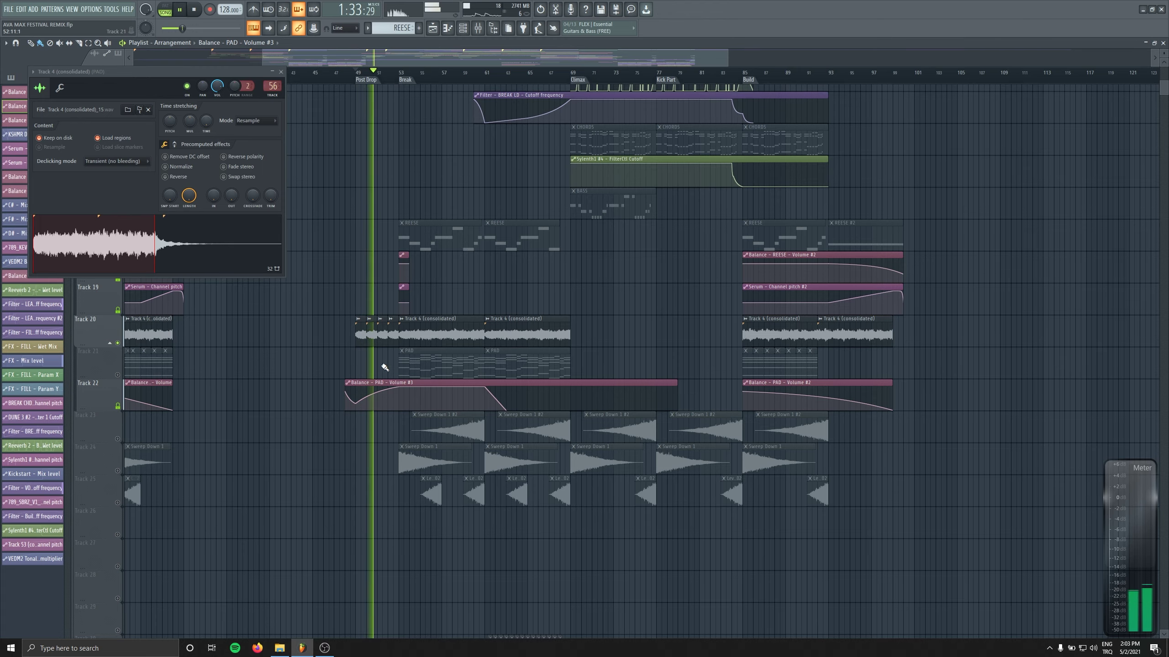
pyautogui.press('space')
pyautogui.scroll(4, 379, 350)
pyautogui.press('space')
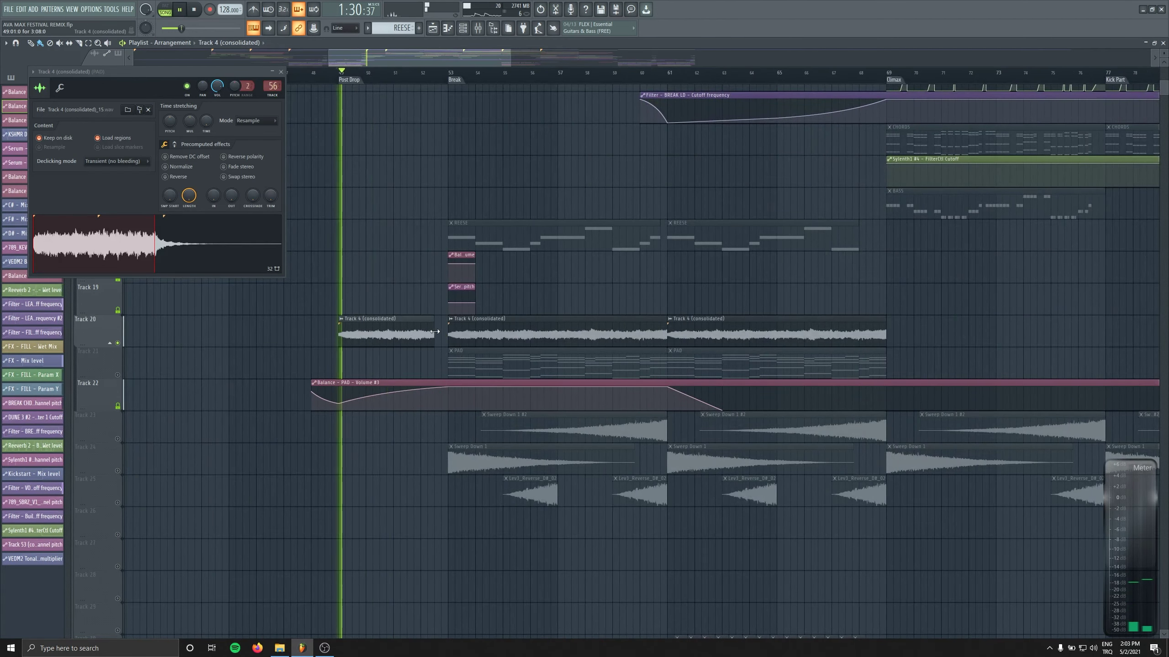
# Fill the post drop on Track 20 with half-bar pieces of Track 4 (consolidated) repeated from bar 49 to the break at bar 53.
pyautogui.moveTo(363, 330); pyautogui.dragTo(448, 330)
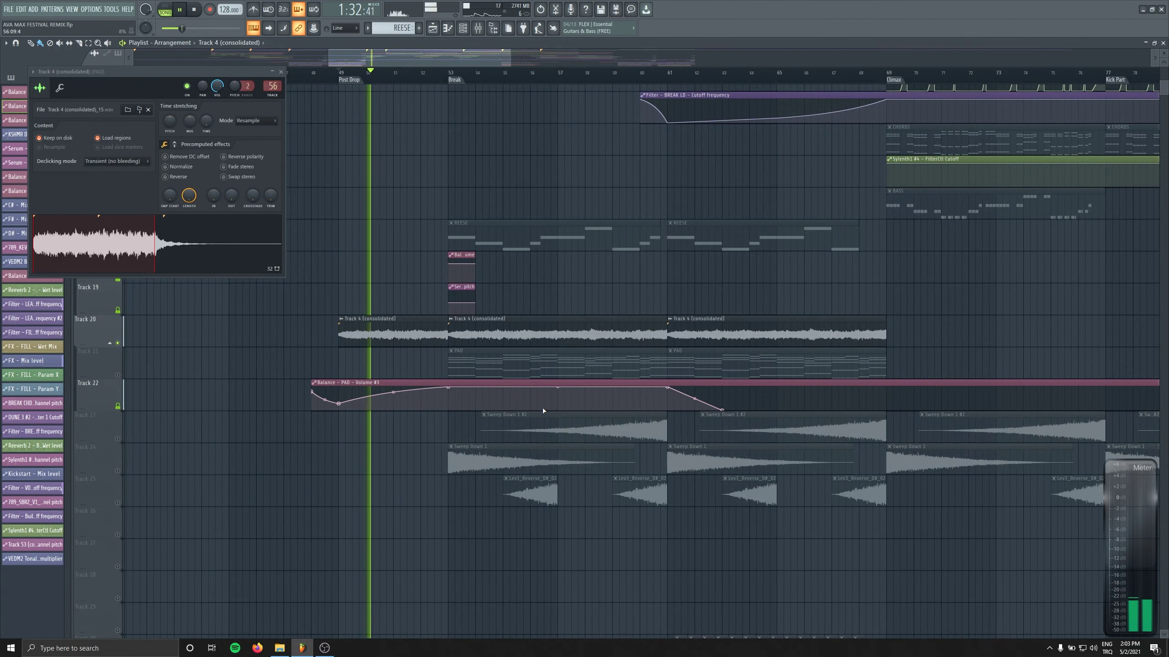
pyautogui.press('space')
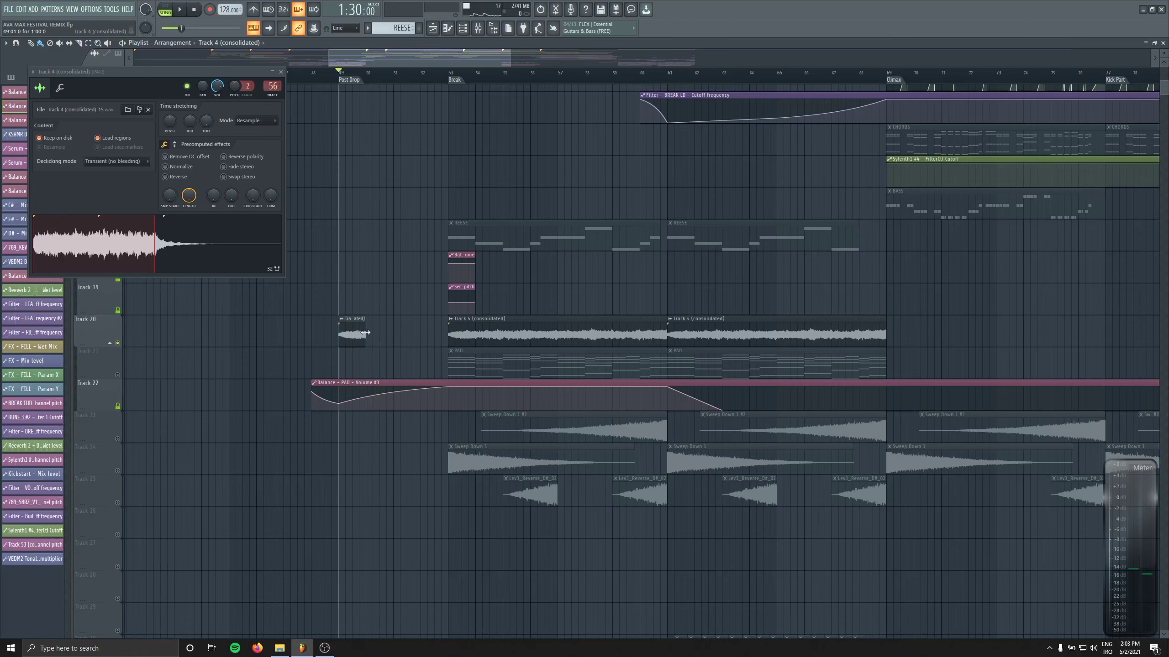
pyautogui.moveTo(359, 333); pyautogui.dragTo(348, 332)
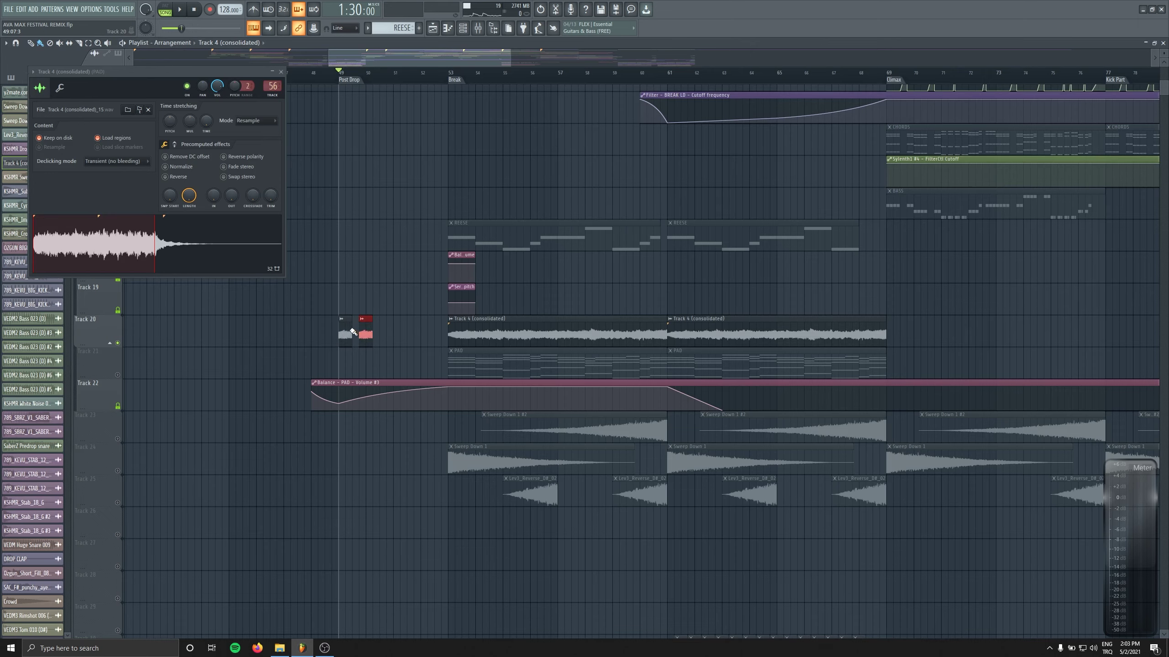
pyautogui.press('space')
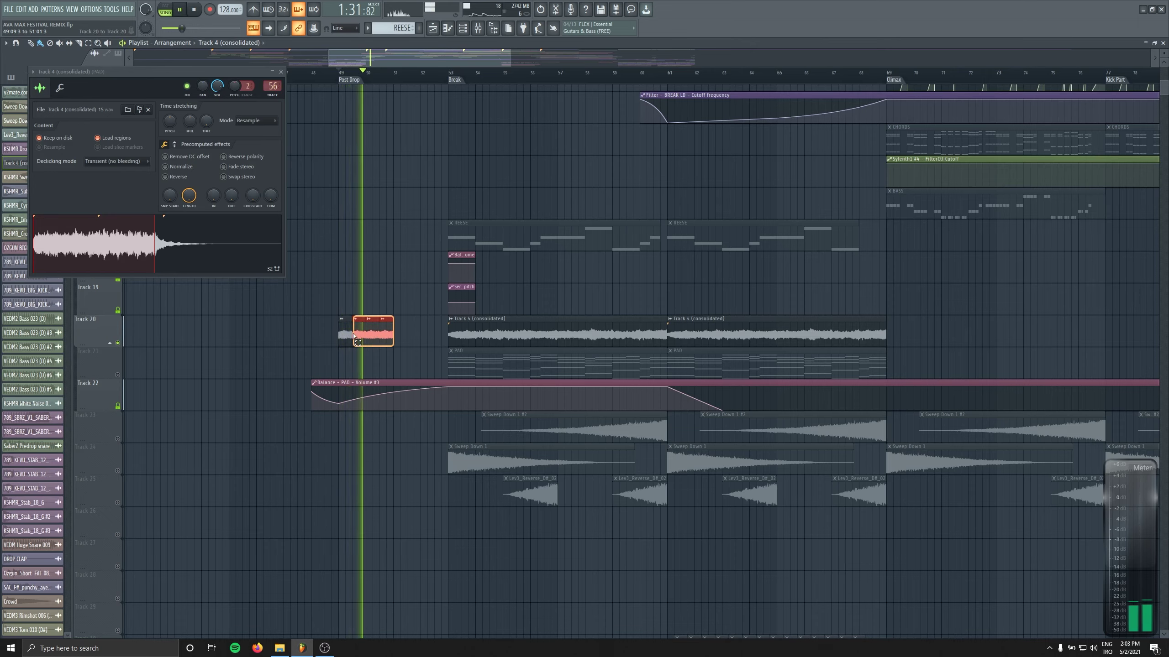
pyautogui.hotkey('ctrl', 'b')
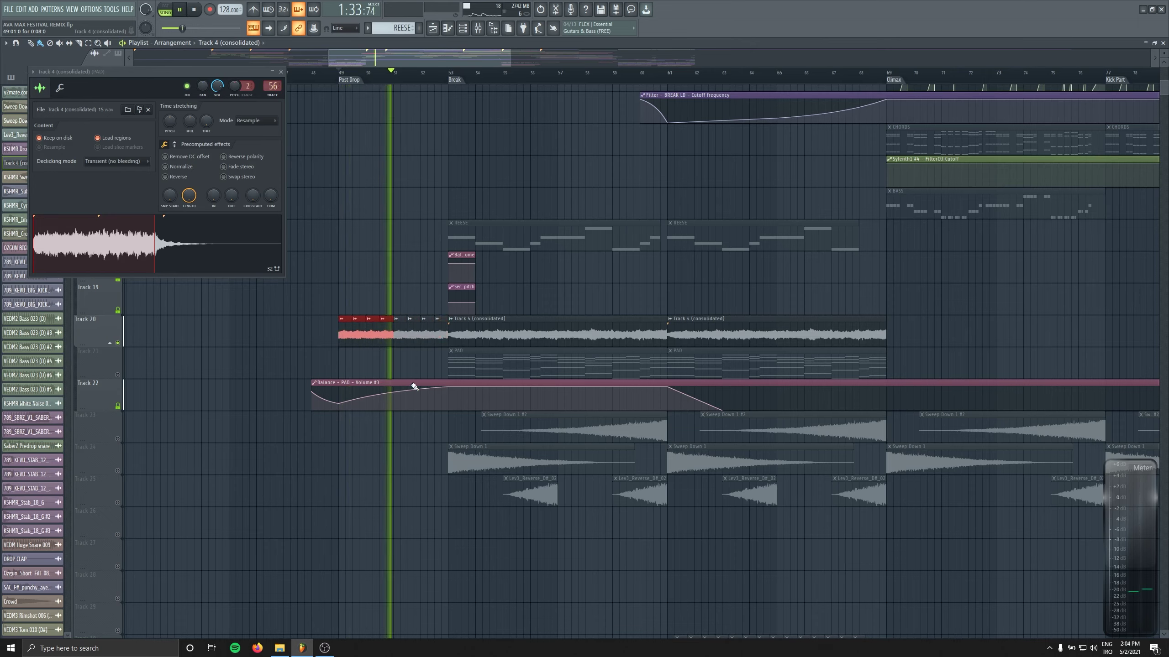
# Reshape the Balance - PAD - Volume #3 curve with a slower rise into bar 53 and a level hold that fades just before the Climax at bar 69.
pyautogui.click(414, 387)
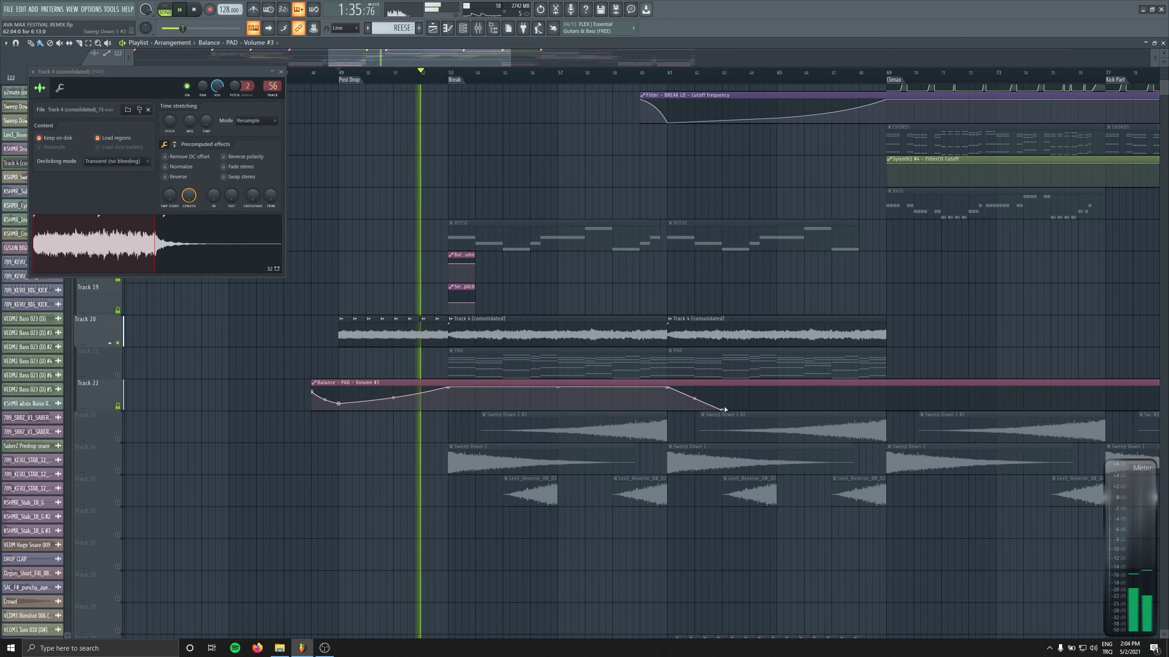
pyautogui.hotkey('ctrl', 'z')
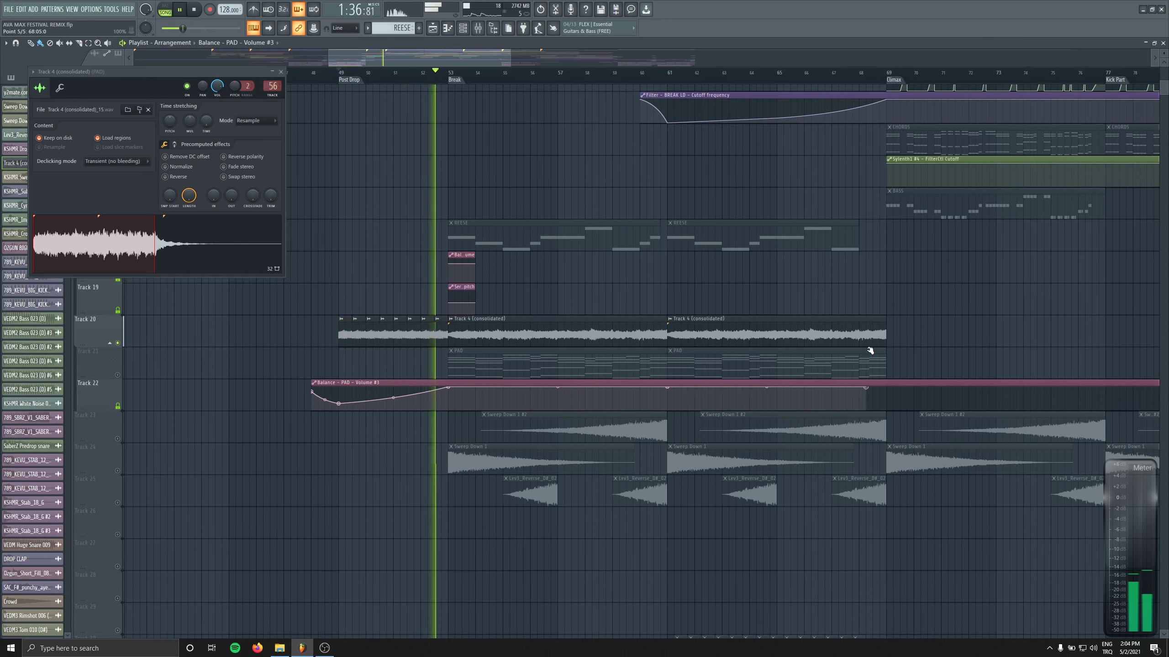
pyautogui.rightClick(887, 400)
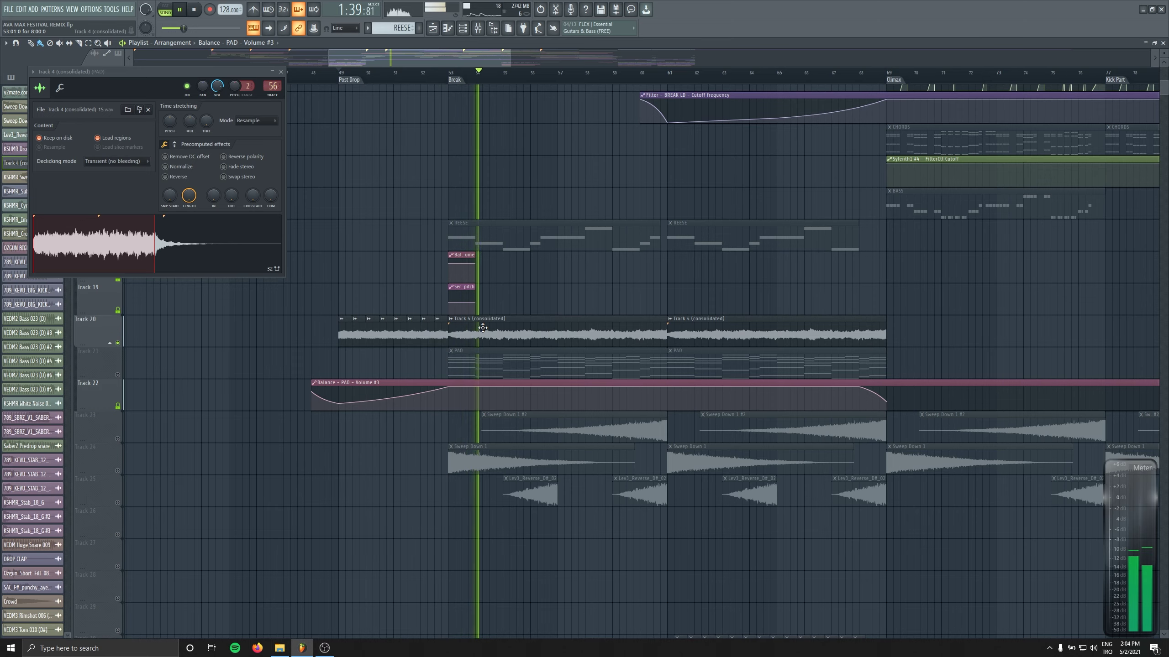
# Close the Track 4 (consolidated) channel settings, select the time range from the Post Drop at bar 49 to the Climax at bar 69, and stop playback.
pyautogui.click(281, 71)
pyautogui.click(343, 79)
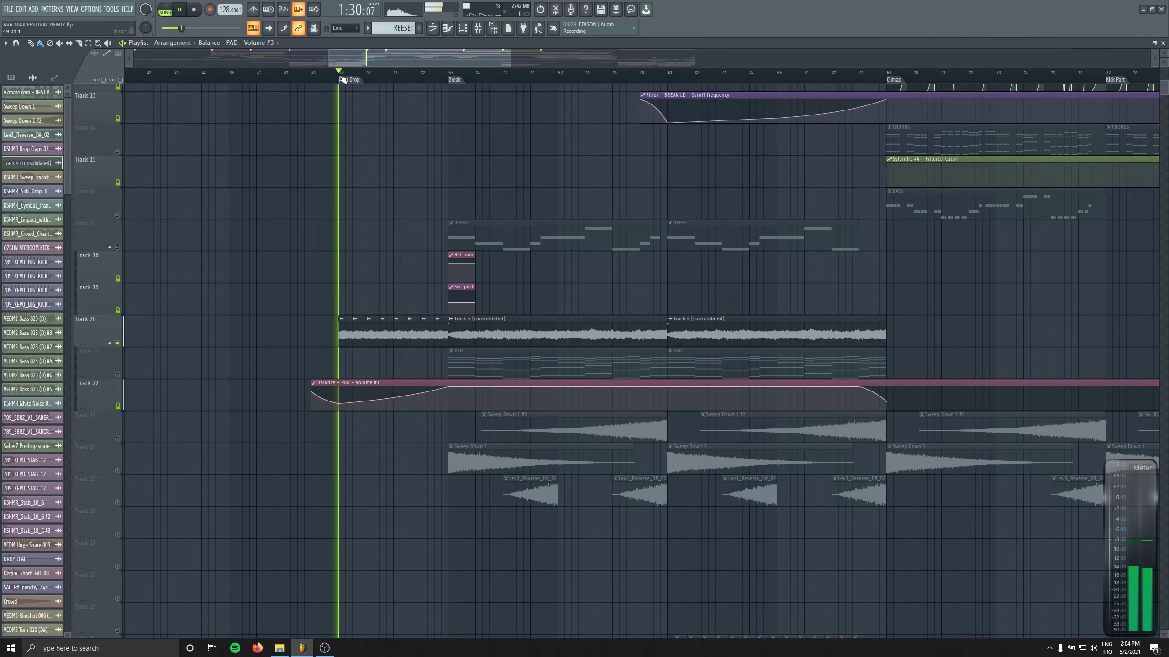
pyautogui.moveTo(342, 79); pyautogui.dragTo(886, 78)
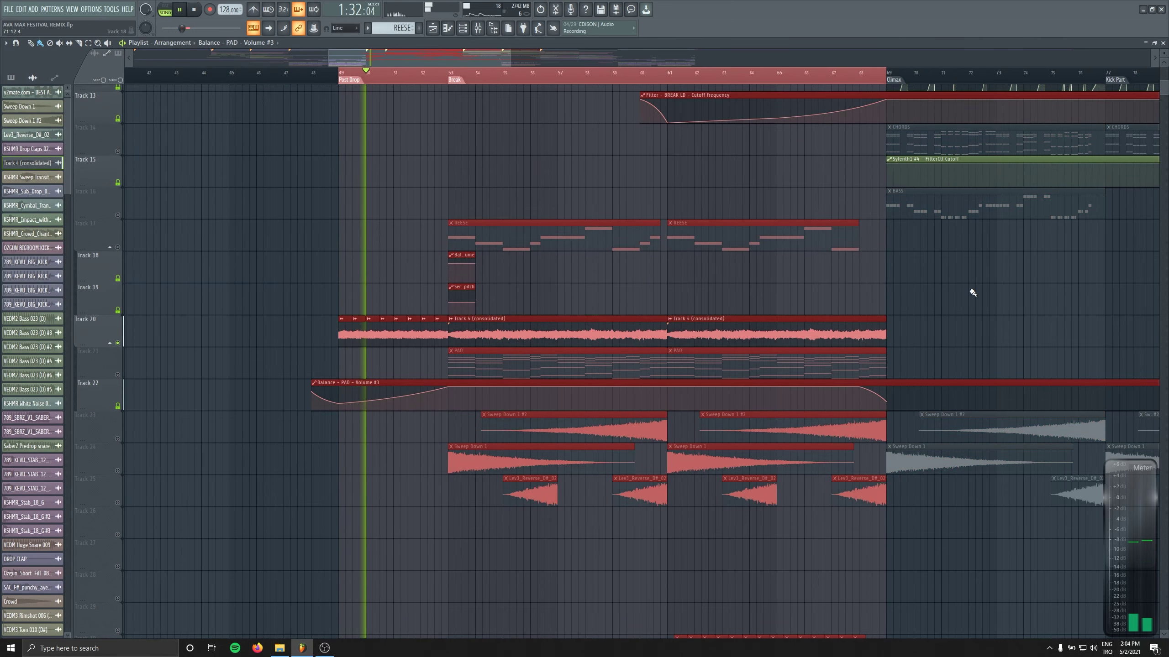
pyautogui.press('space')
# Add a Fruity Filter to the PAD mixer track and automate its cutoff frequency on Track 21, dipping at bar 49 and rising to bar 53.
pyautogui.click(478, 28)
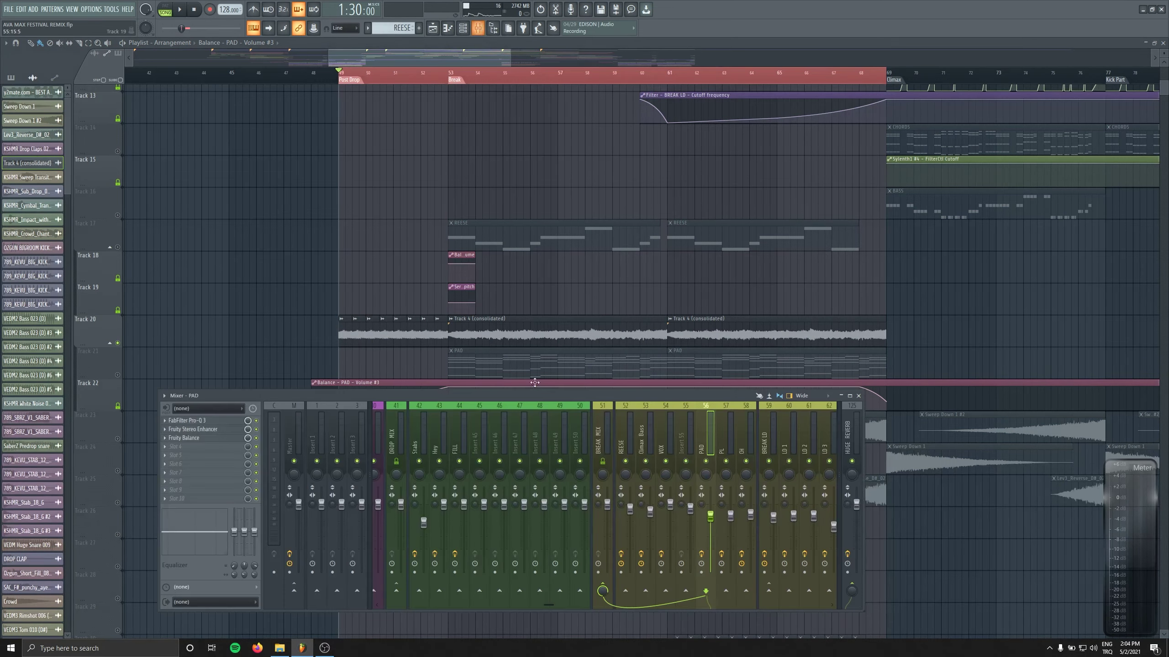
pyautogui.click(207, 447)
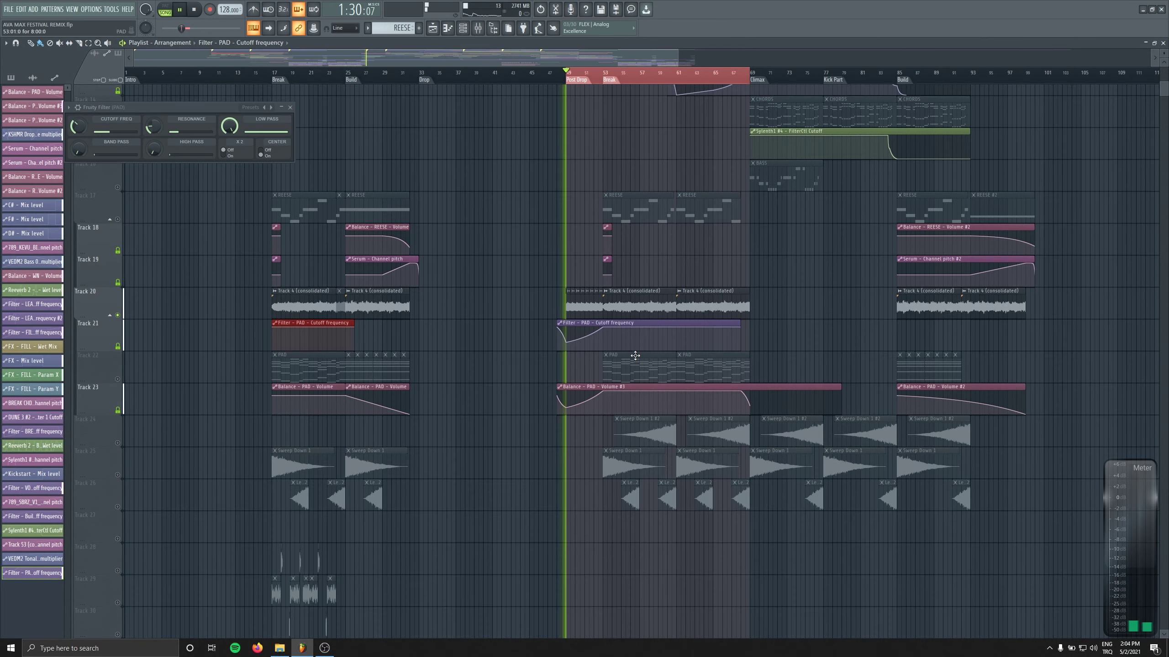
pyautogui.moveTo(458, 348); pyautogui.dragTo(457, 352)
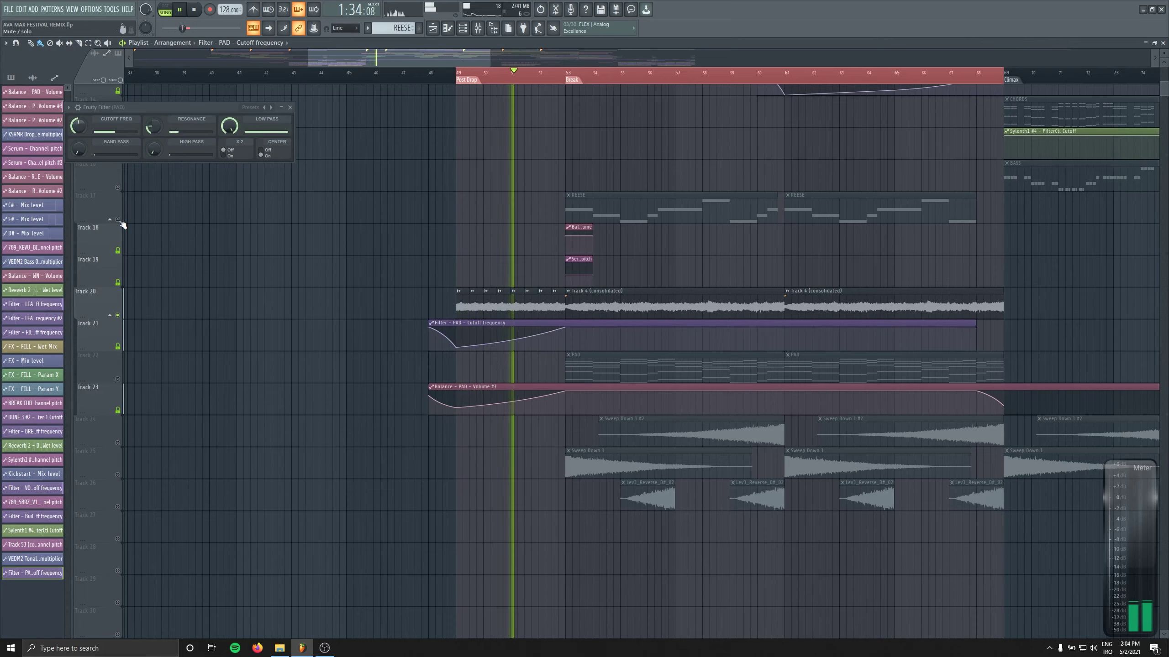
# Set the declicking mode of the Track 4 (consolidated) channel to Generic (bleeding).
pyautogui.doubleClick(485, 293)
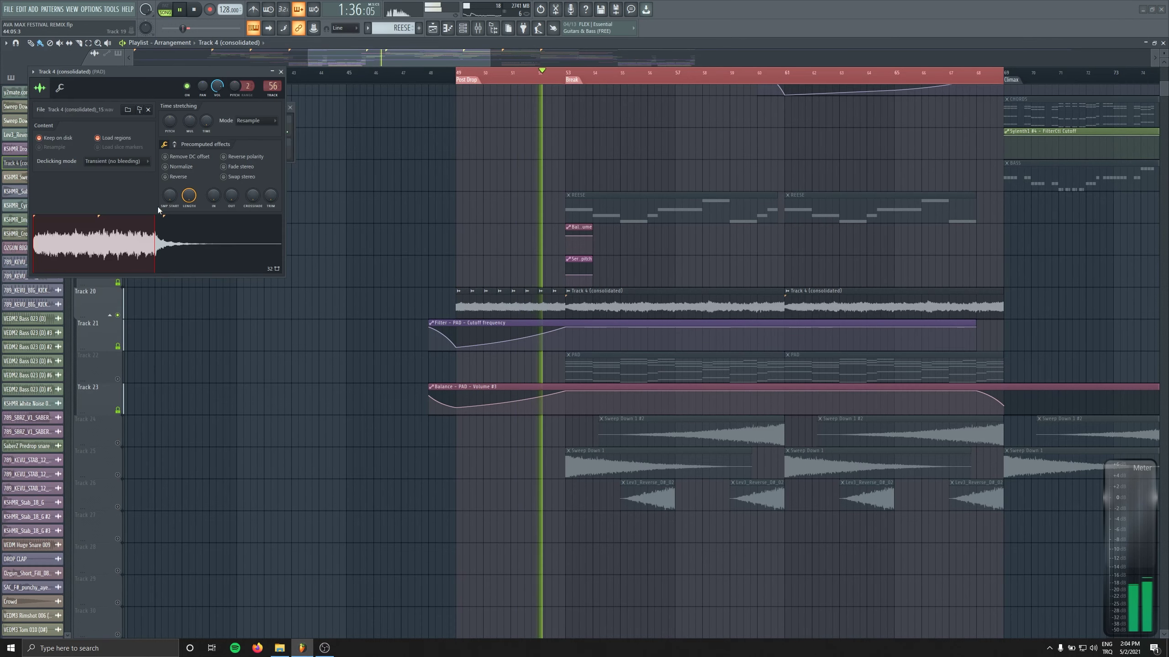
pyautogui.click(117, 161)
pyautogui.click(117, 197)
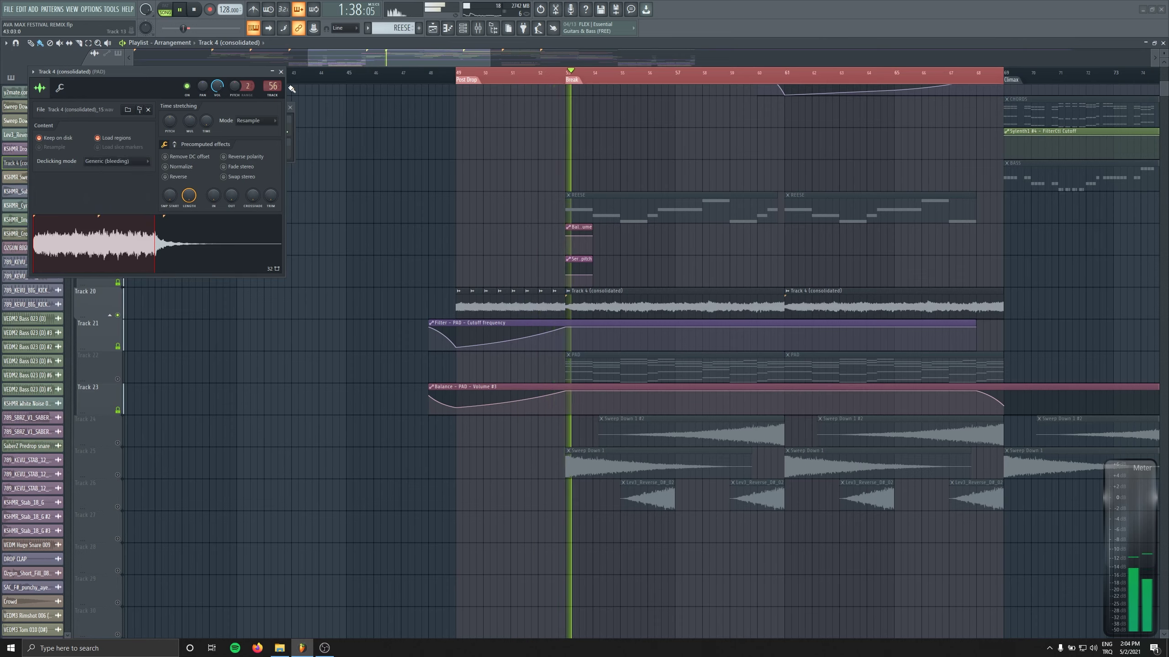
# Open the PAD track's Fruity Filter and end the playlist track solo so the full arrangement plays.
pyautogui.click(432, 335)
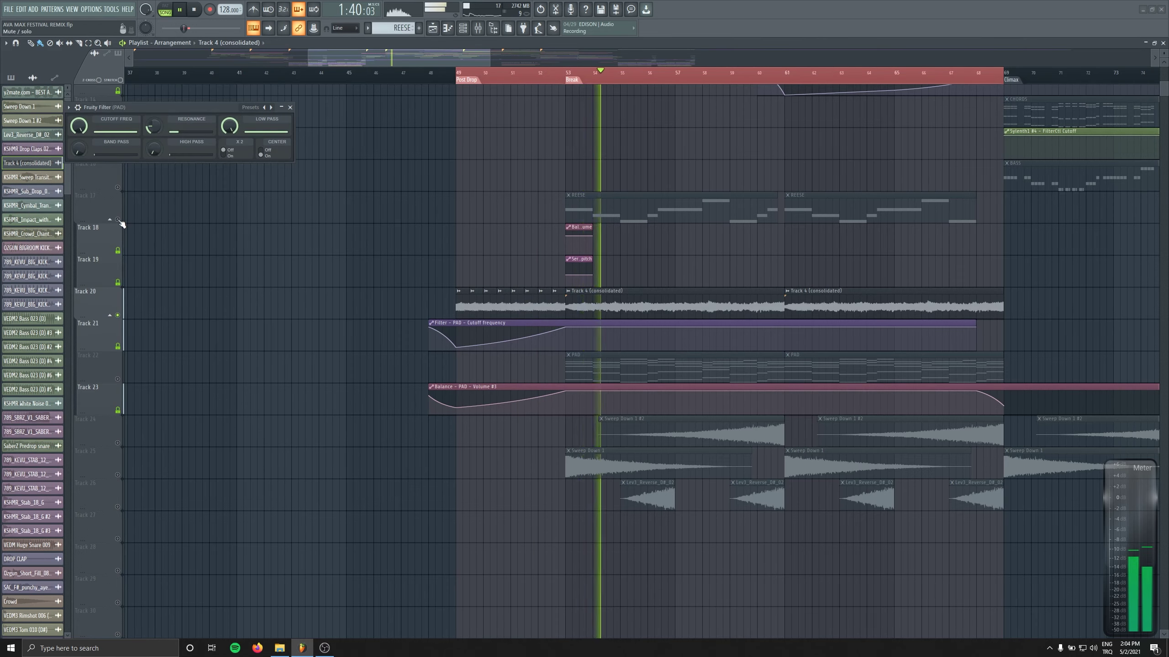
pyautogui.keyDown('ctrl'); pyautogui.click(120, 244); pyautogui.keyUp('ctrl')
pyautogui.press('space')
pyautogui.press('space')
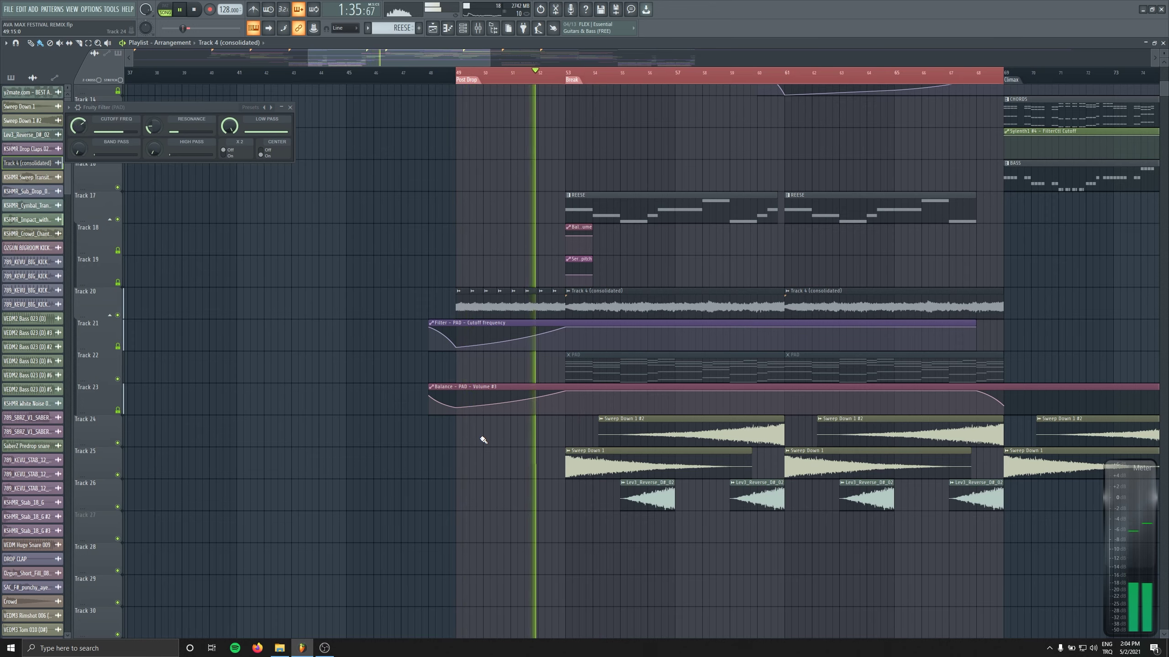
# Insert an empty playlist track at Track 21, above the PAD filter cutoff automation, and stop playback.
pyautogui.rightClick(136, 339)
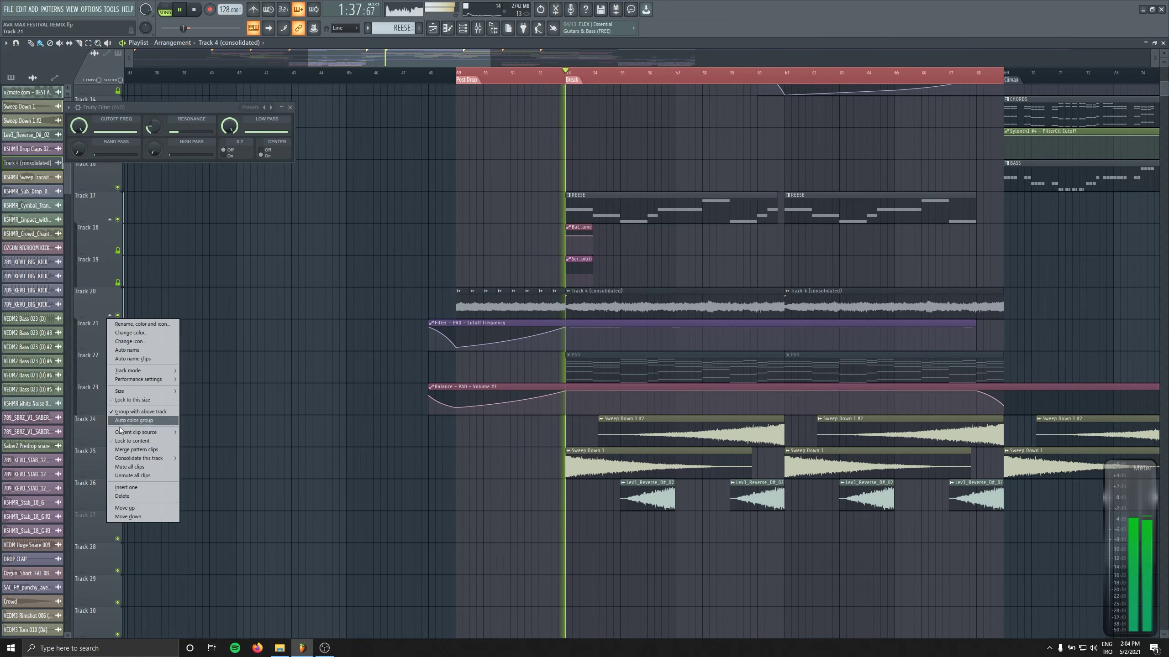
pyautogui.click(135, 486)
pyautogui.press('space')
pyautogui.scroll(1, 357, 98)
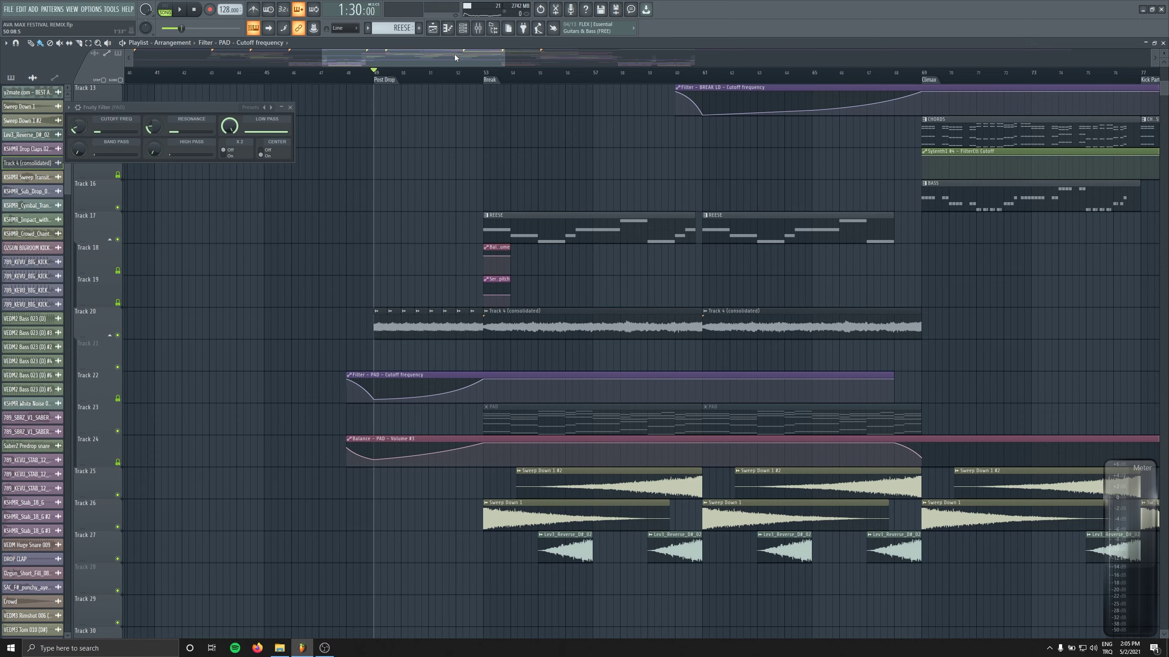
# Load Fruity Reeverb 2 into the second effect slot of the PAD mixer track, directly after FabFilter Pro-Q 3, and play it back.
pyautogui.click(479, 28)
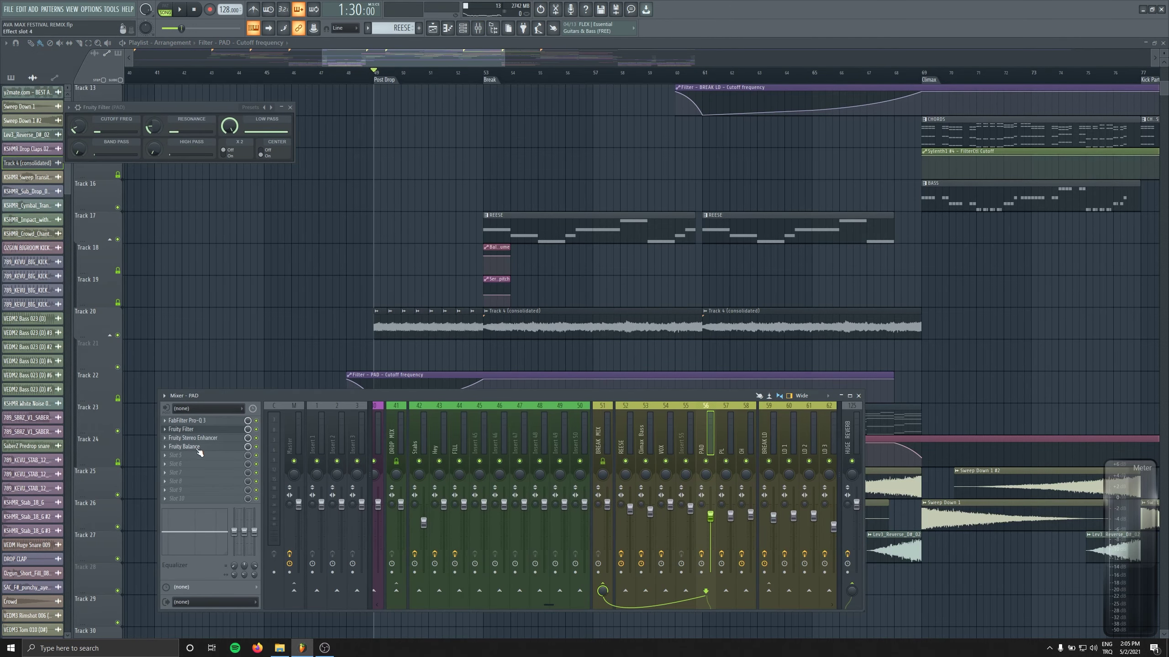
pyautogui.click(200, 433)
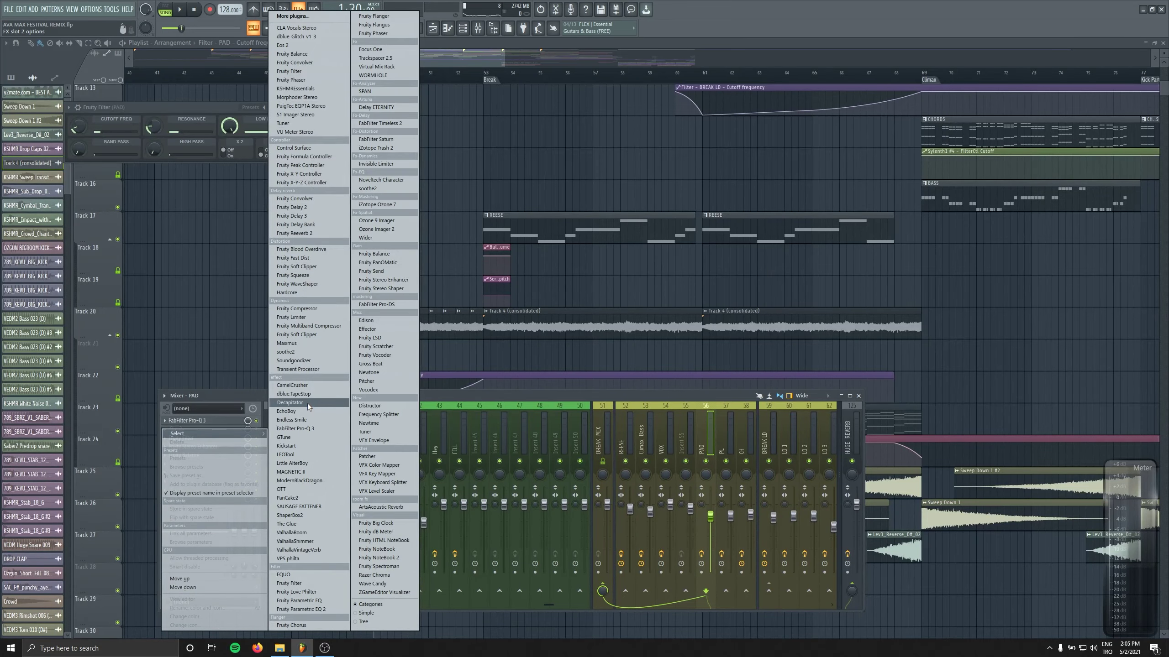
pyautogui.click(294, 233)
pyautogui.press('space')
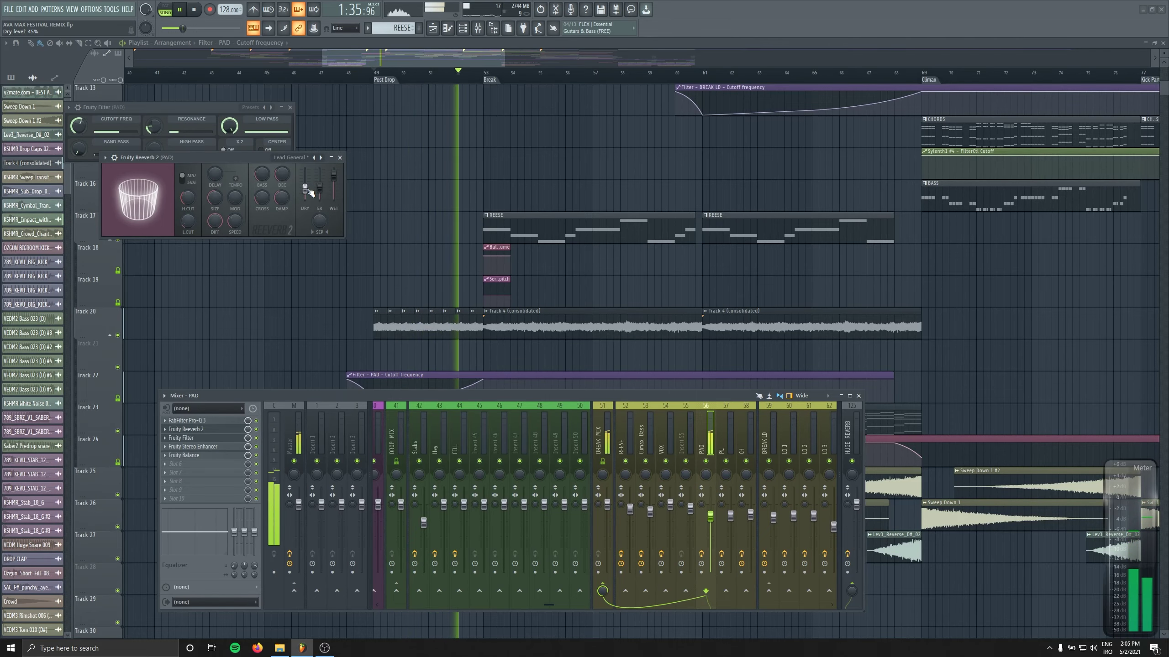
# Select the Post Drop section from bar 49 to 53 and create an automation clip for the Reeverb 2 dry level.
pyautogui.press('F9')
pyautogui.moveTo(376, 75); pyautogui.dragTo(483, 80)
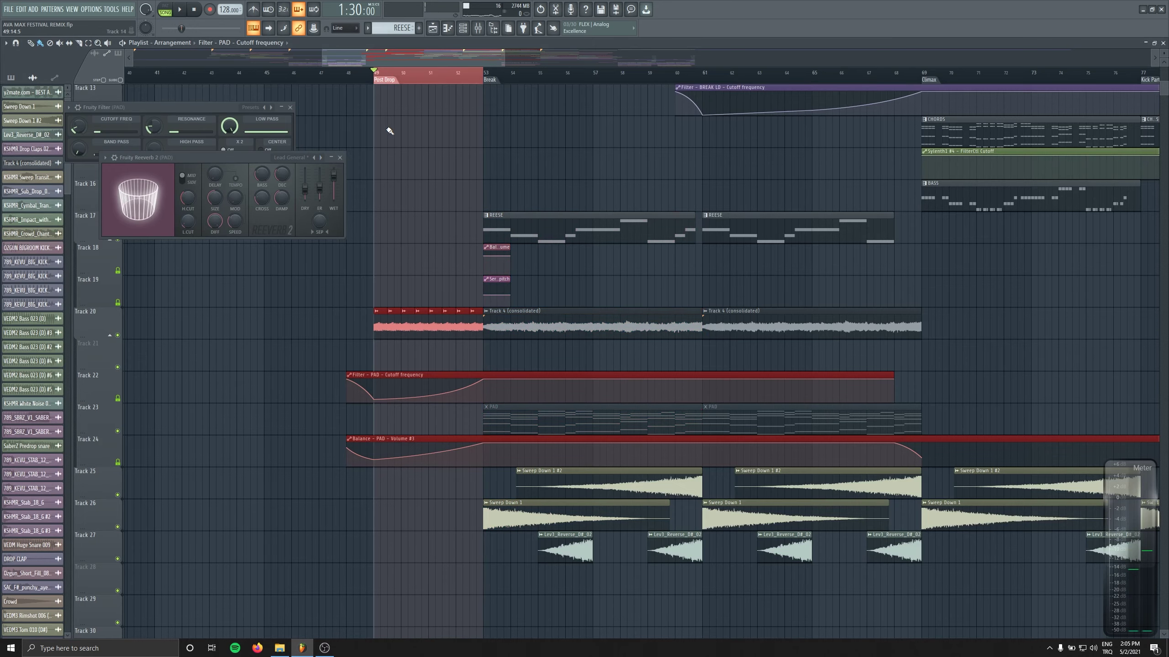
pyautogui.rightClick(309, 188)
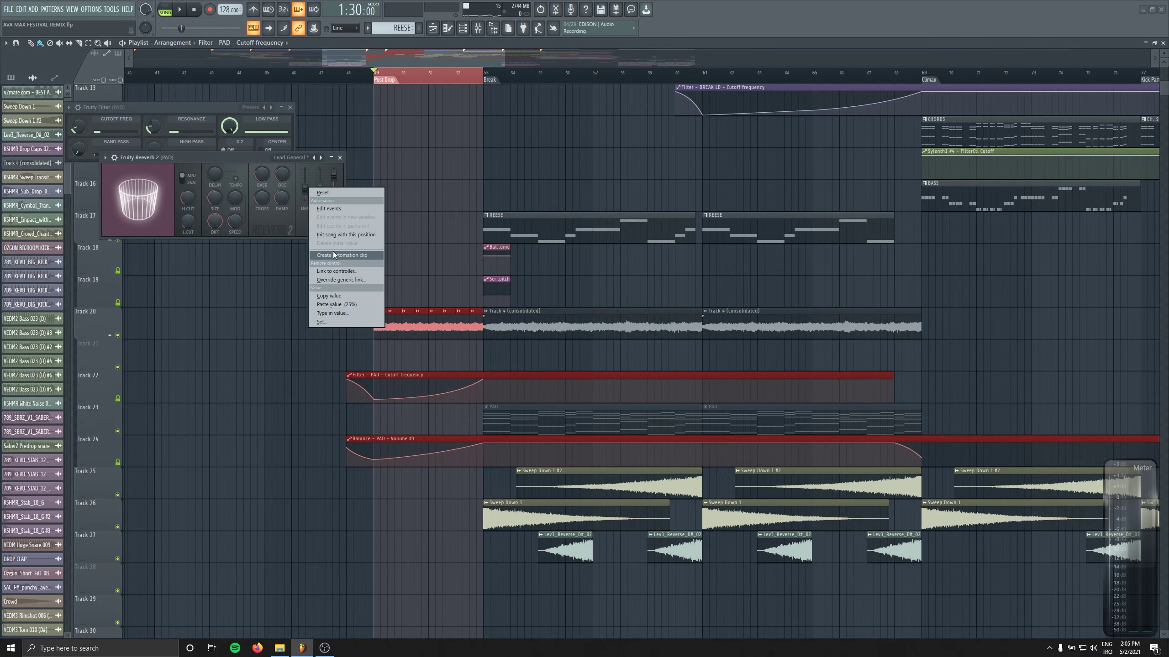
pyautogui.click(341, 255)
# Place the dry level automation clip on Track 21 and paste the copied 80% dry value onto its end point.
pyautogui.rightClick(306, 186)
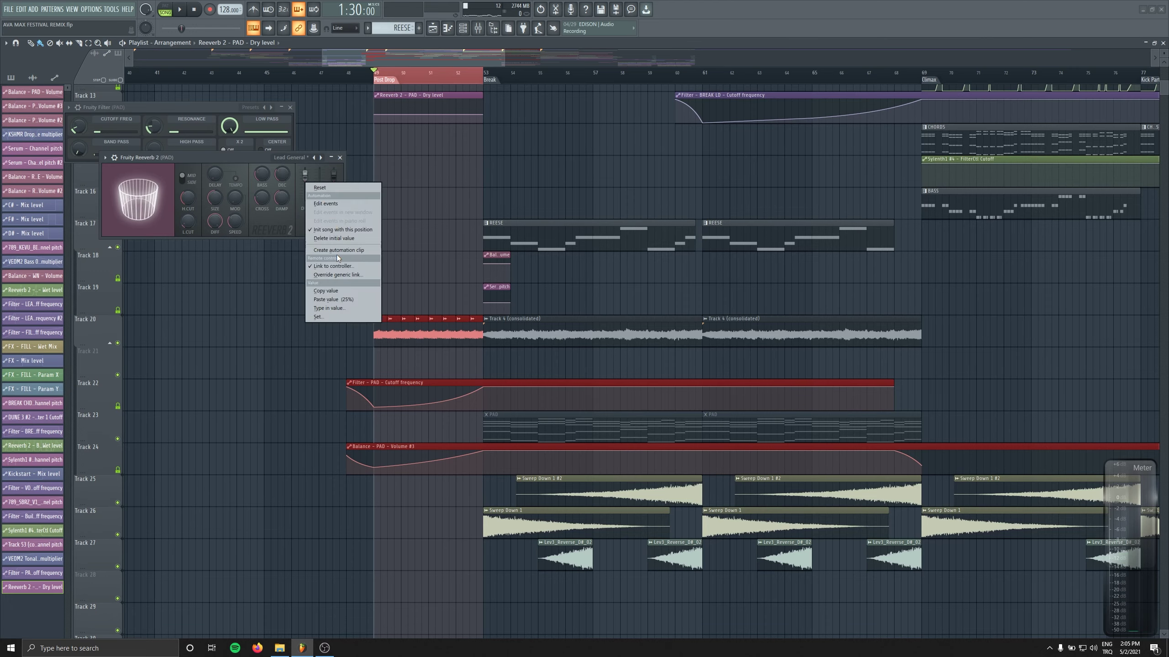
pyautogui.click(335, 290)
pyautogui.moveTo(413, 127); pyautogui.dragTo(382, 369)
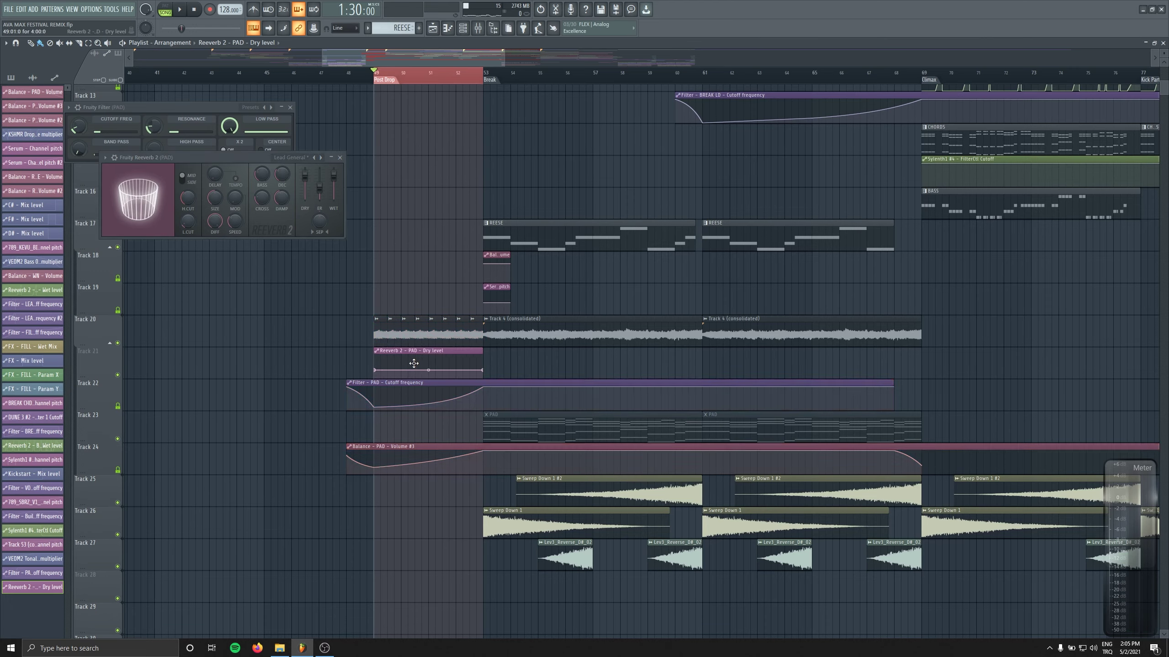
pyautogui.rightClick(481, 371)
pyautogui.click(508, 525)
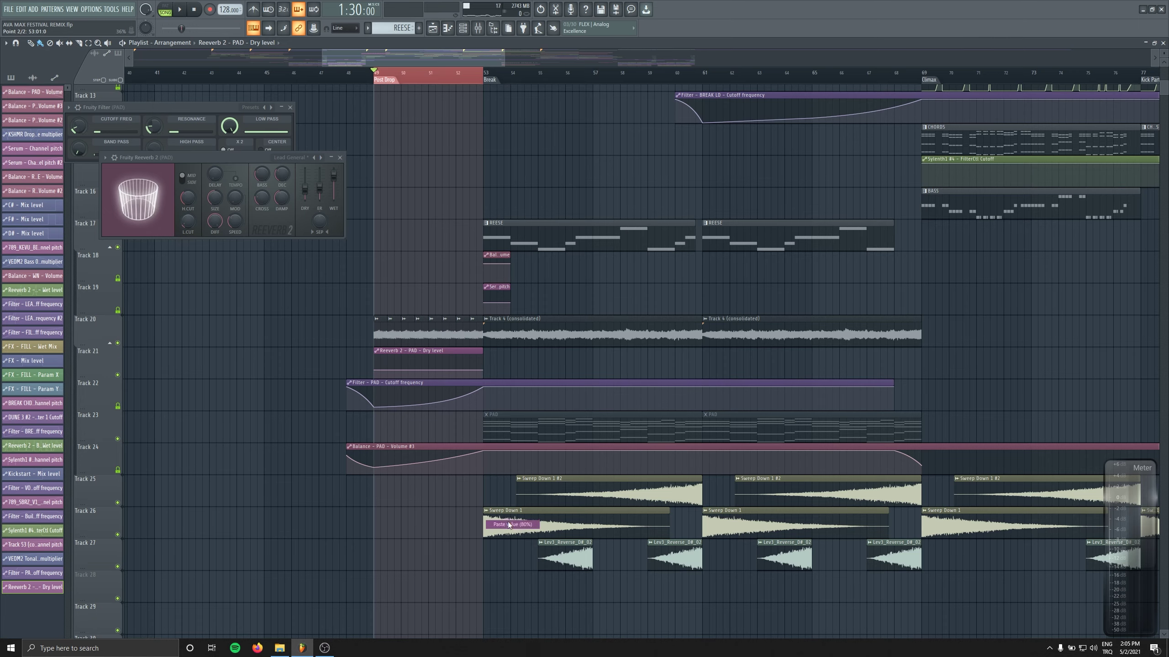
# Insert a track above the dry level clip and place a new Reeverb 2 wet level automation clip on it.
pyautogui.rightClick(109, 360)
pyautogui.click(136, 515)
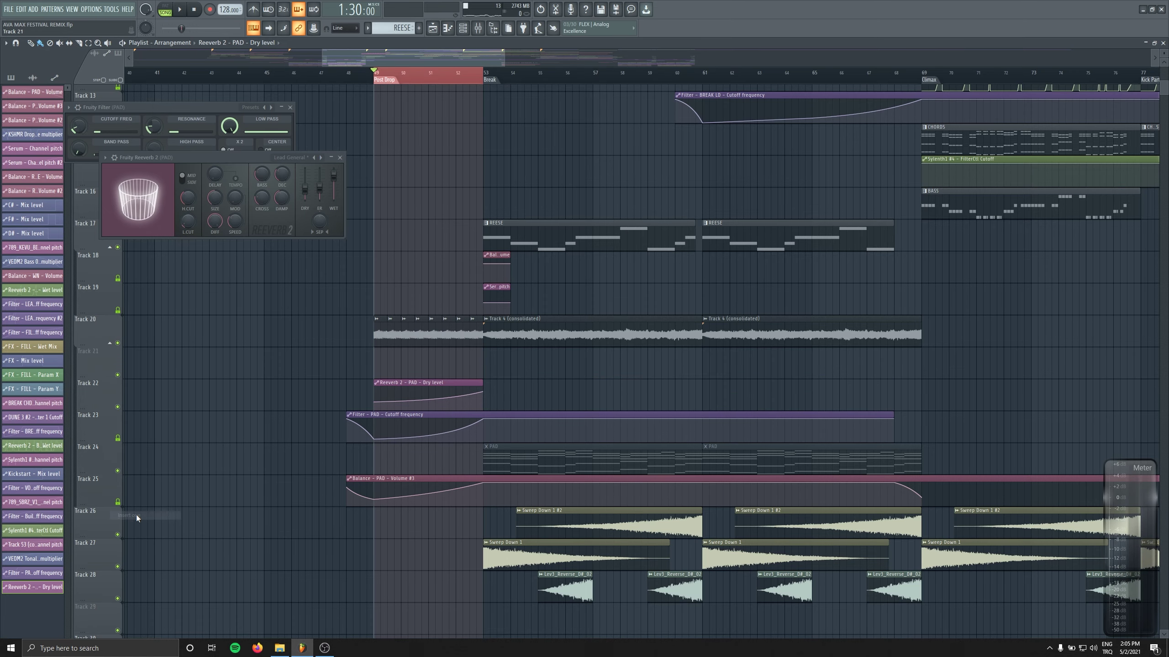
pyautogui.rightClick(332, 176)
pyautogui.click(363, 242)
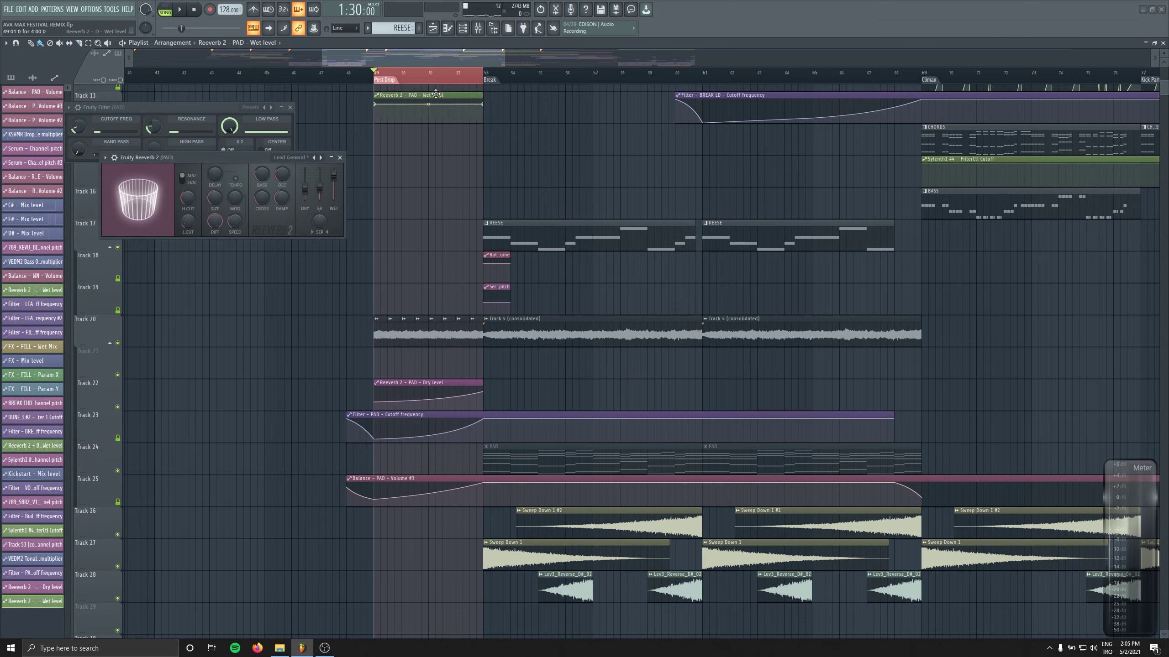
pyautogui.moveTo(437, 108); pyautogui.dragTo(452, 367)
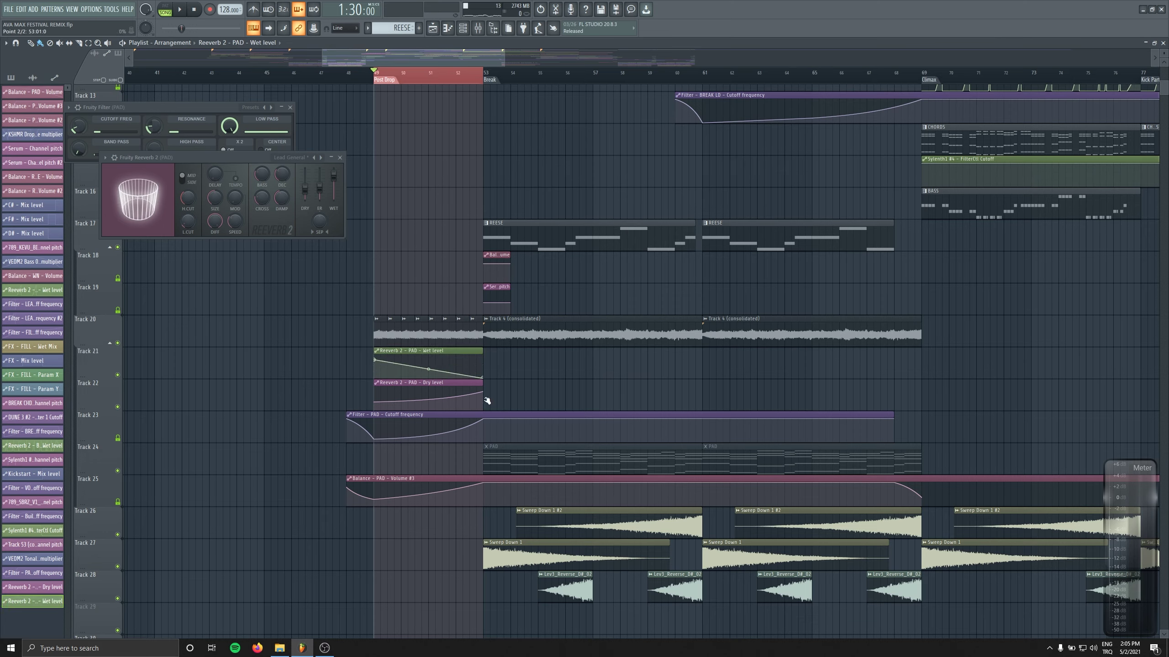
# Play back the reverb automation from the Post Drop into the Break, then close the Reeverb 2, filter and mixer windows.
pyautogui.press('space')
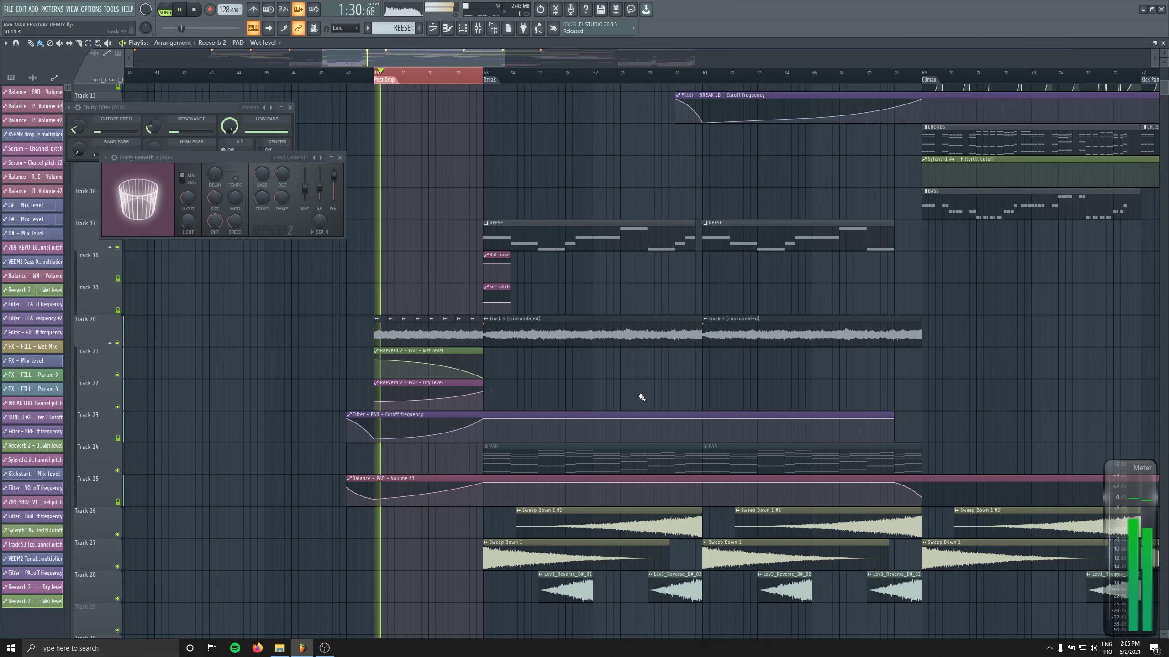
pyautogui.click(430, 76)
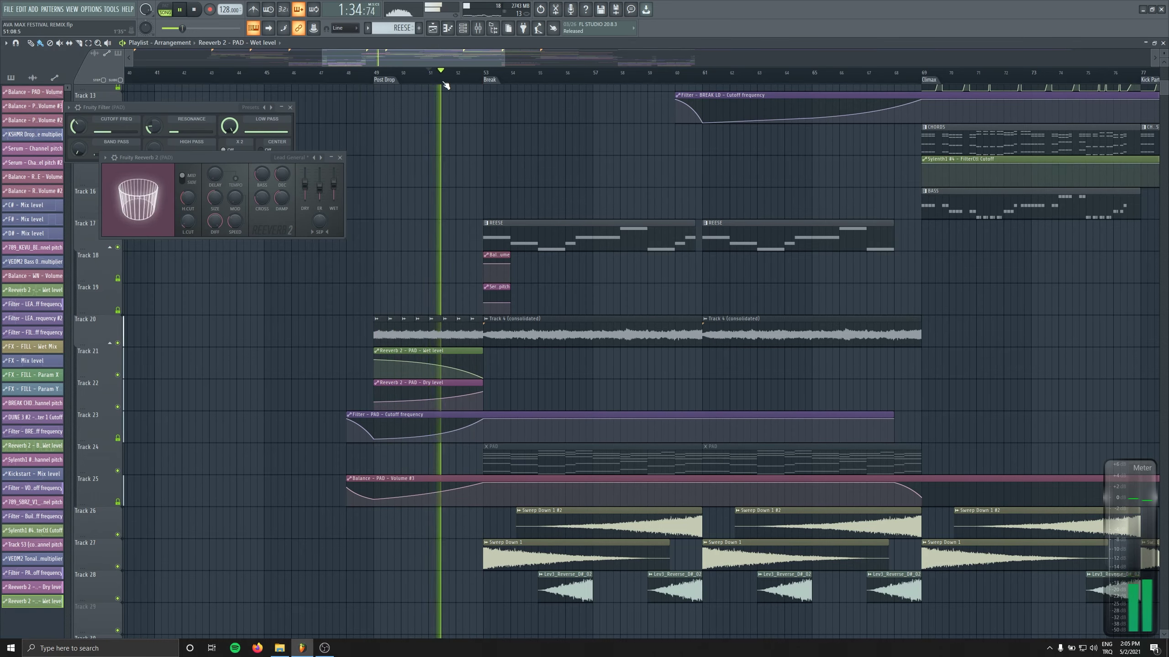
pyautogui.click(341, 157)
pyautogui.press('F9')
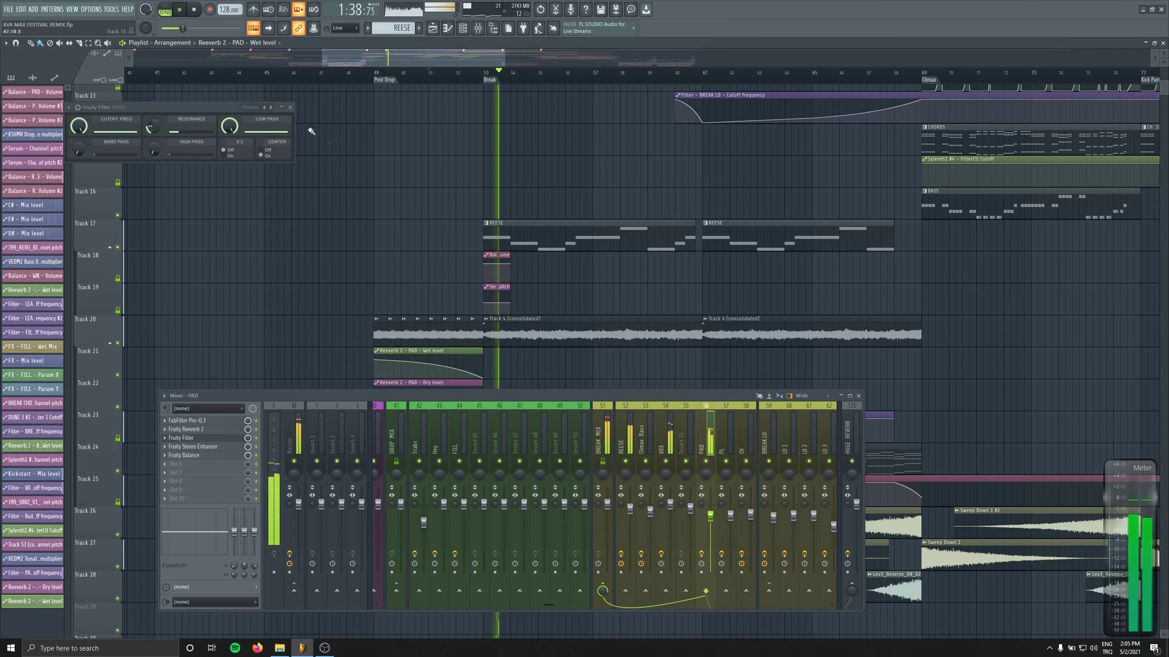
pyautogui.click(290, 107)
pyautogui.press('space')
pyautogui.press('F9')
# Duplicate the KSHMR impact-with-sweep clip on Track 36 and the cymbal transition clip on Track 46 to the Break around bar 53.
pyautogui.scroll(-5, 490, 333)
pyautogui.scroll(-10, 490, 332)
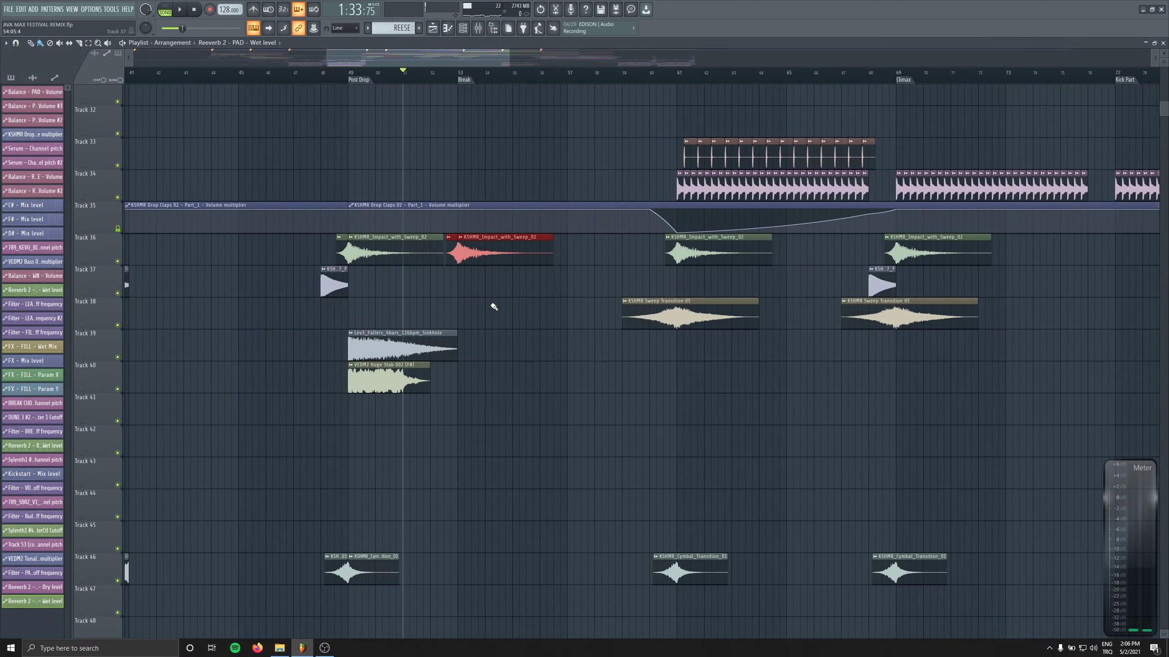
pyautogui.scroll(-5, 355, 306)
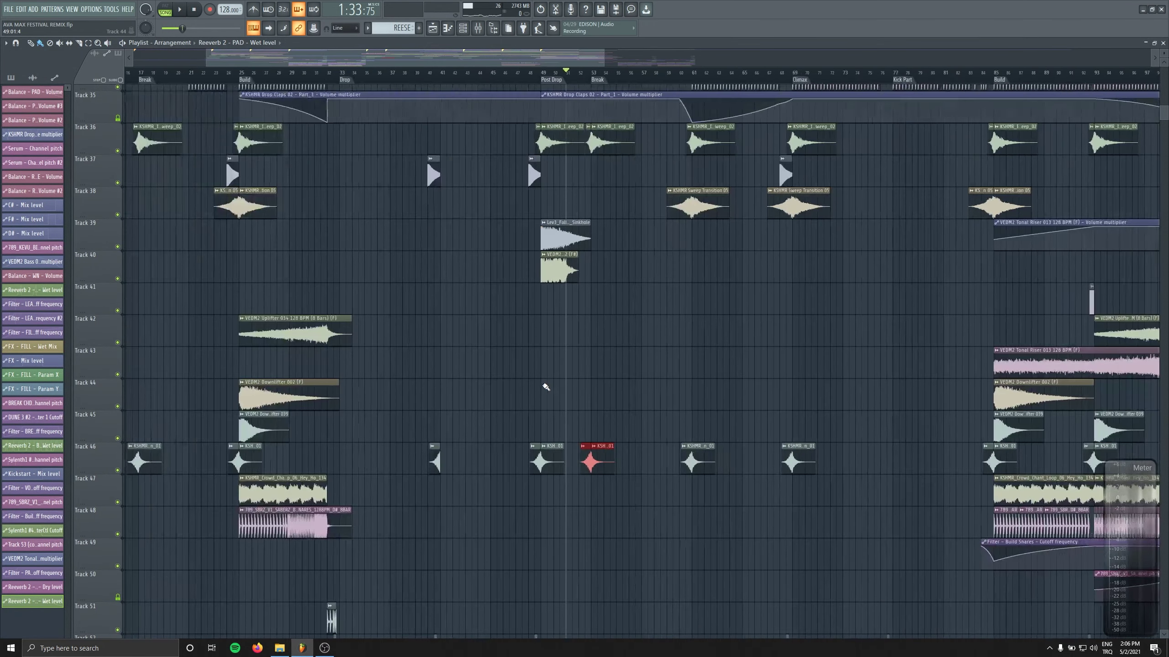
# Copy the VEDM2 Downlifter 039 clip on Track 45 from the first Build to the Break at bar 53.
pyautogui.scroll(-3, 437, 298)
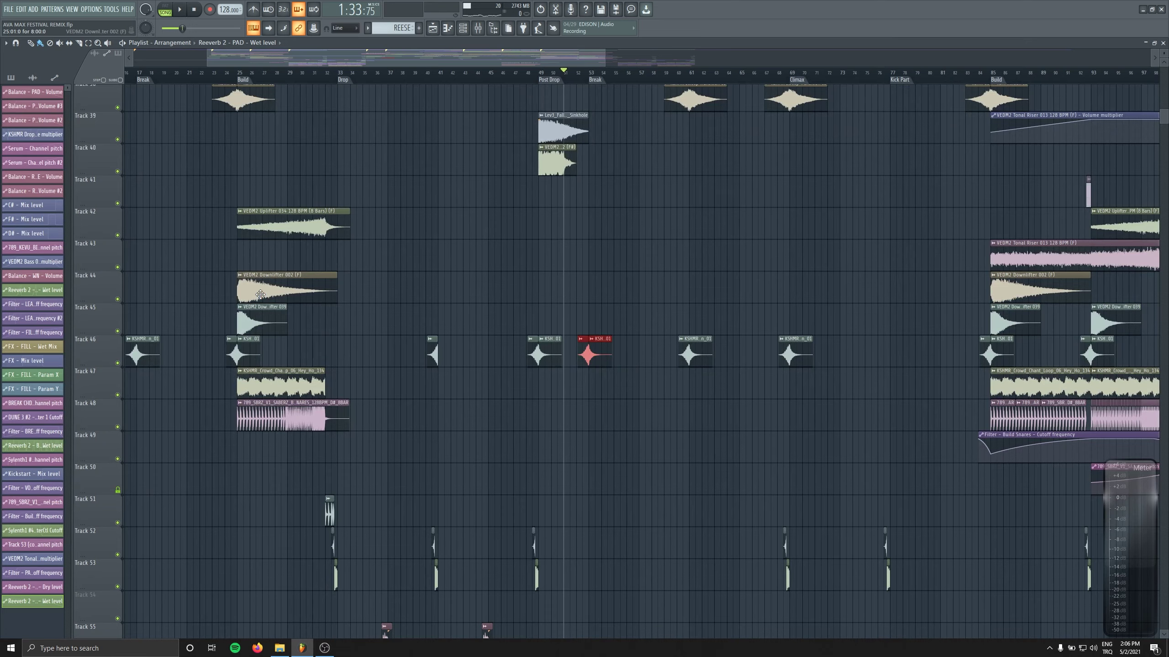
pyautogui.press('space')
pyautogui.moveTo(258, 321); pyautogui.dragTo(601, 310)
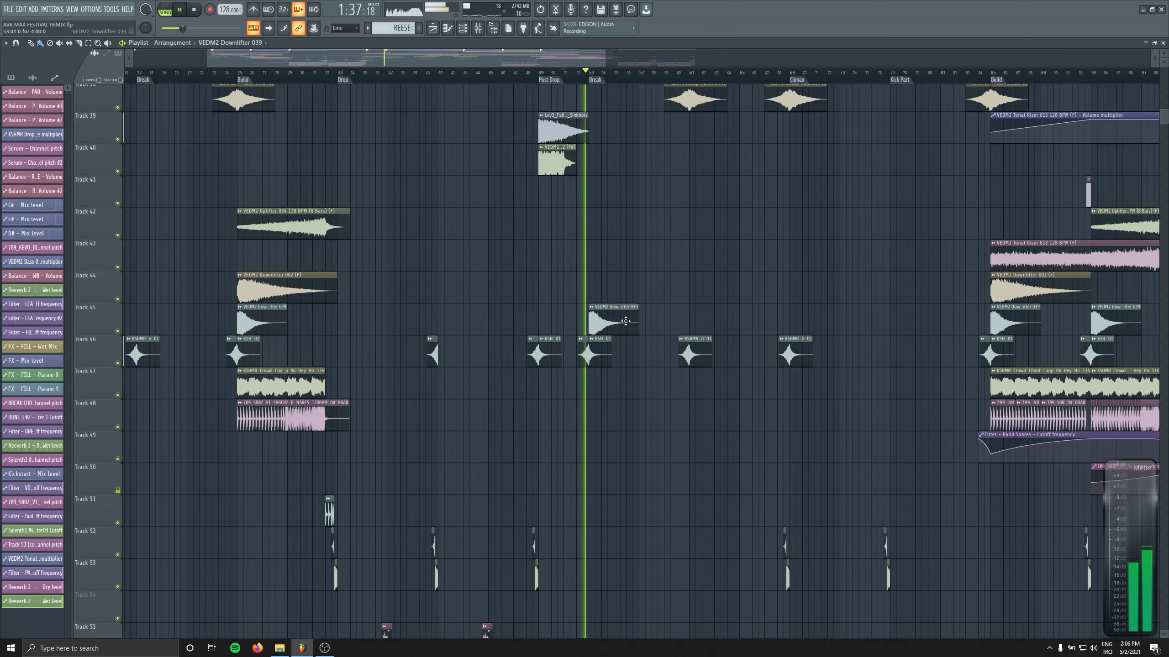
# Extend the Reeverb 2 wet and dry level automation clips on Tracks 21 and 22 by one bar to bar 54.
pyautogui.scroll(-5, 658, 462)
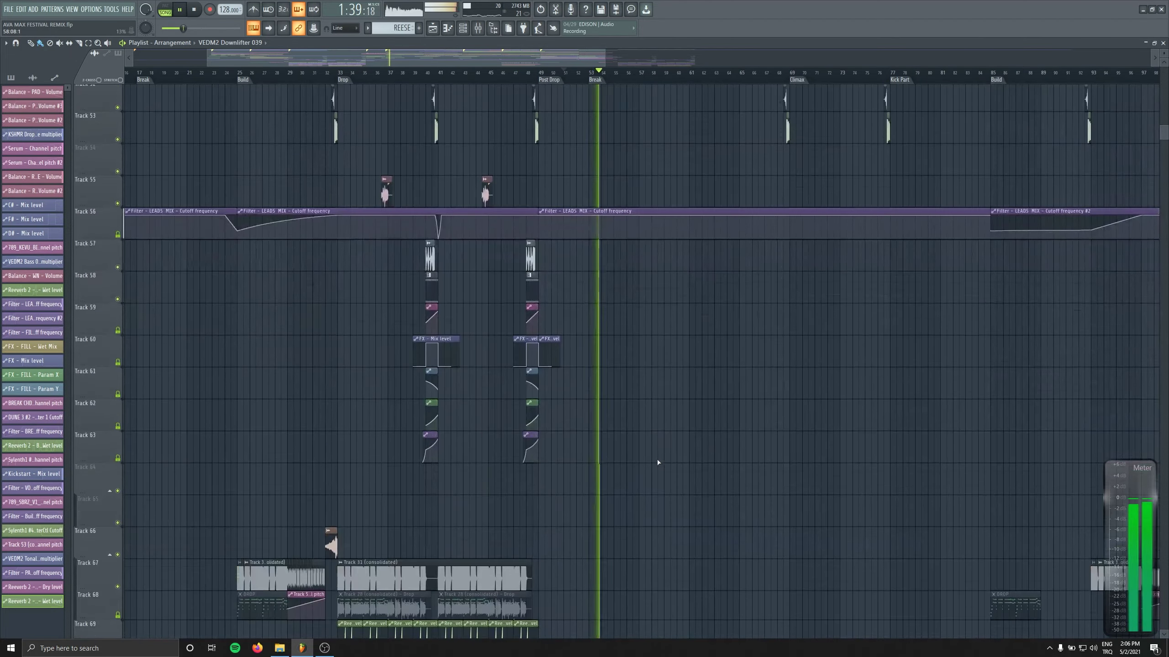
pyautogui.scroll(8, 508, 269)
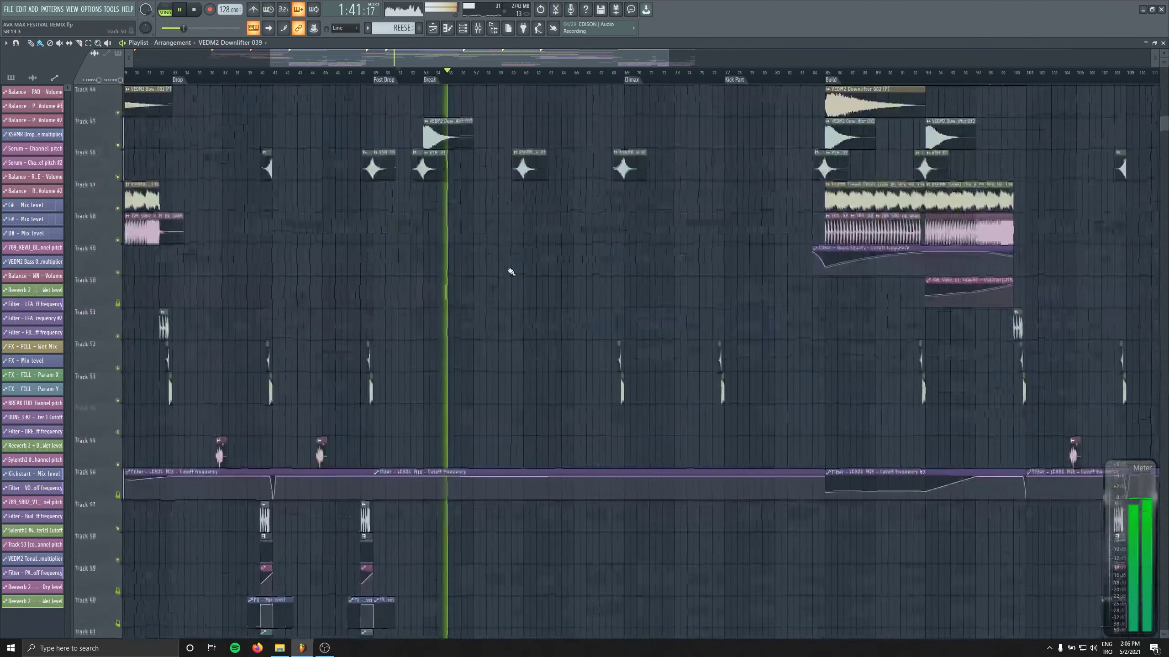
pyautogui.scroll(4, 522, 360)
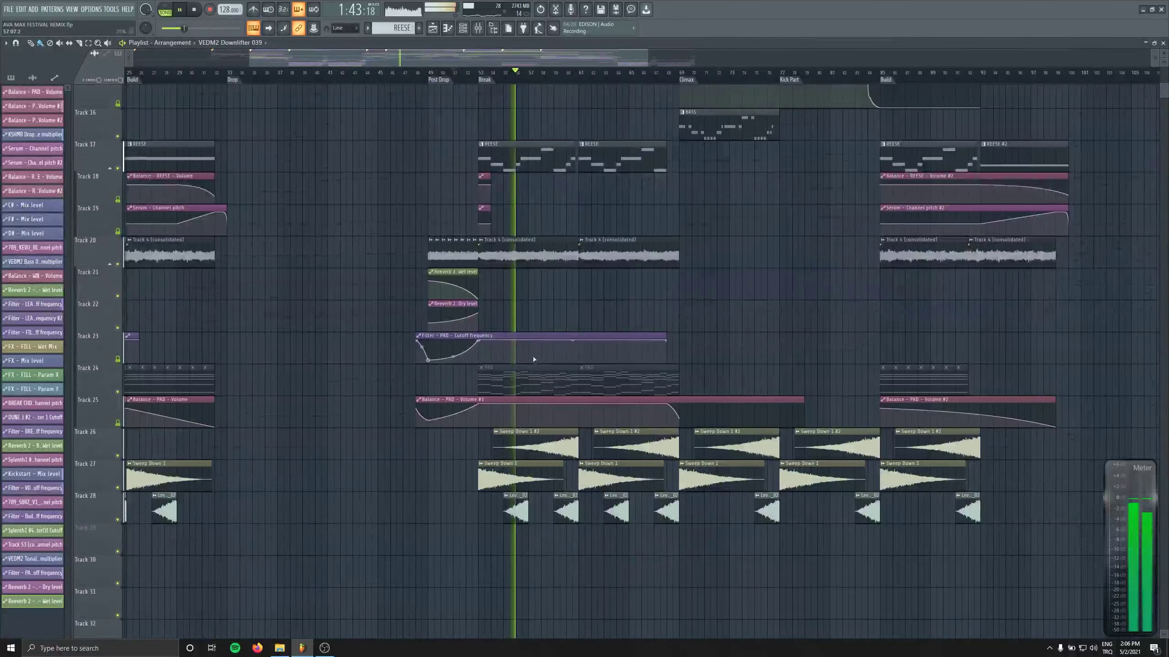
pyautogui.scroll(3, 454, 274)
pyautogui.moveTo(434, 299); pyautogui.dragTo(465, 306)
# Copy the value of the dry level clip's bar 53 point and paste it, 80%, onto the end point at bar 54.
pyautogui.rightClick(434, 313)
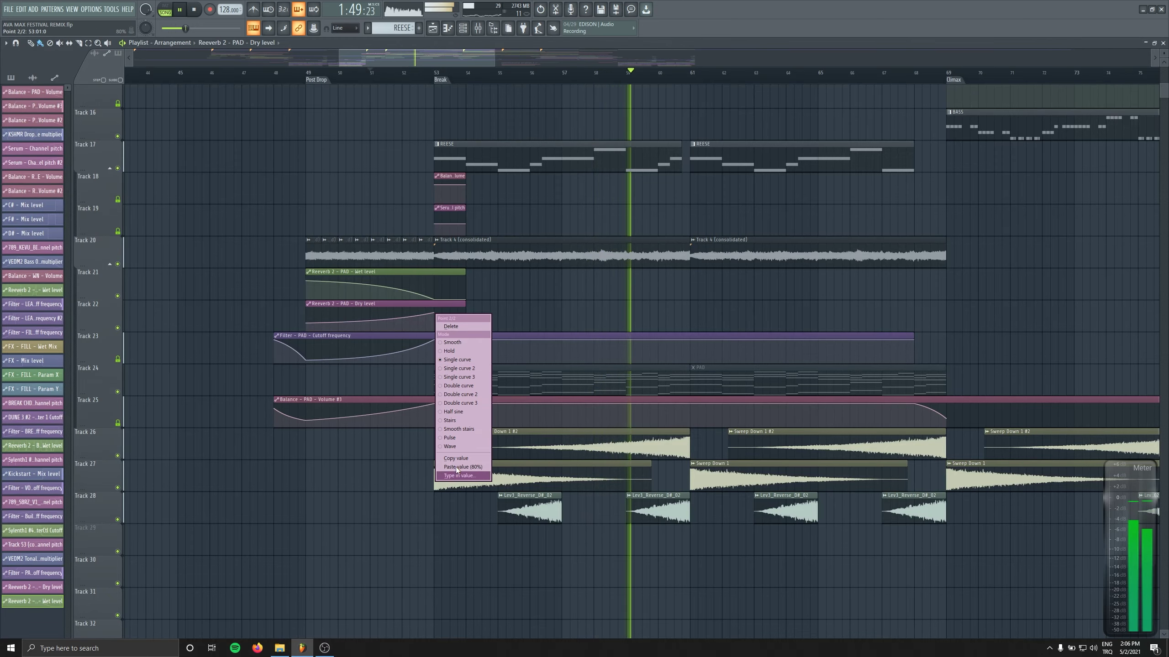
pyautogui.click(461, 458)
pyautogui.rightClick(464, 313)
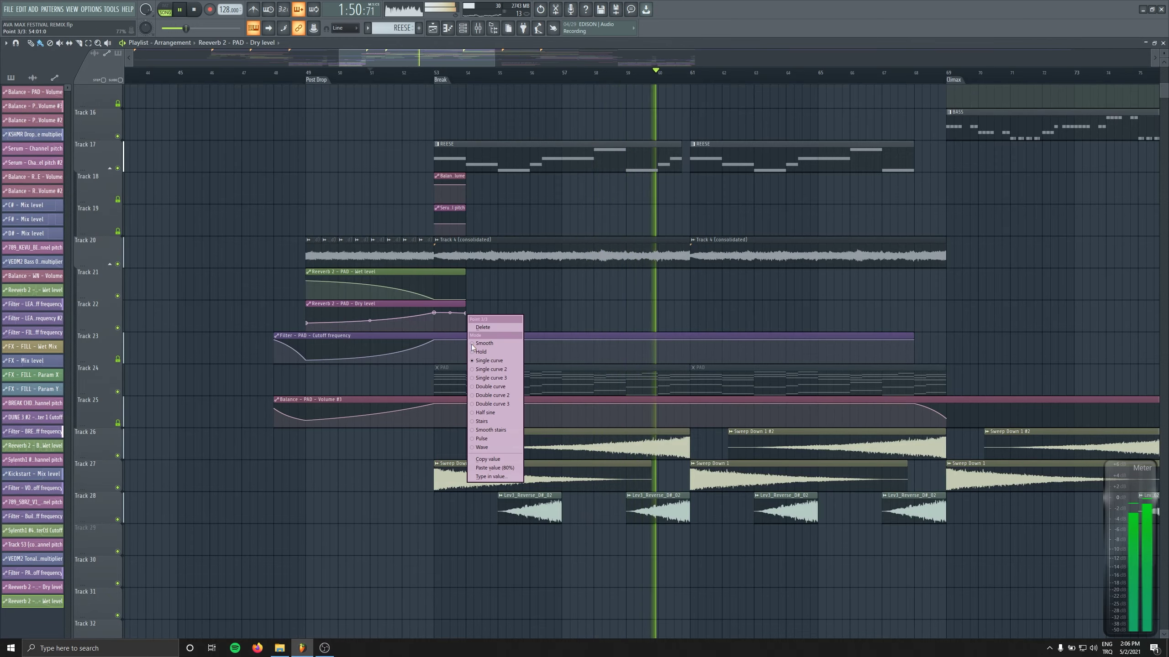
pyautogui.click(492, 466)
# Split off the one-bar ends of both Reeverb 2 automation clips at bar 53 and copy them to bar 17 and bar 25.
pyautogui.scroll(-2, 407, 311)
pyautogui.press('space')
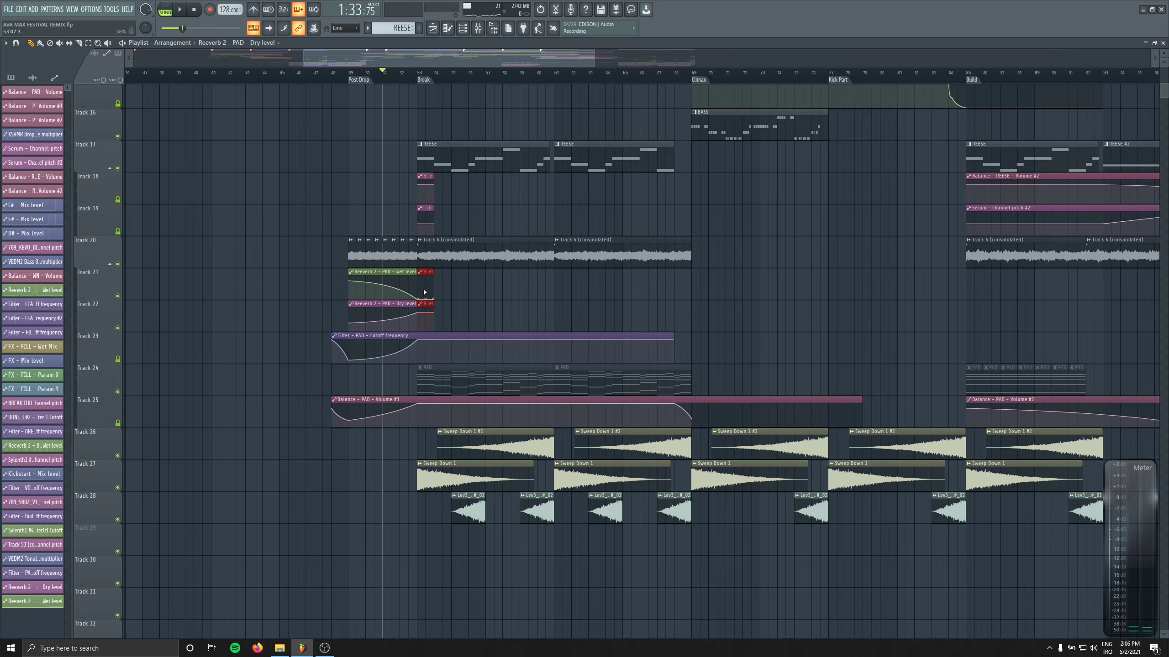
pyautogui.moveTo(424, 272); pyautogui.dragTo(157, 272)
pyautogui.hscroll(-10, 895, 279)
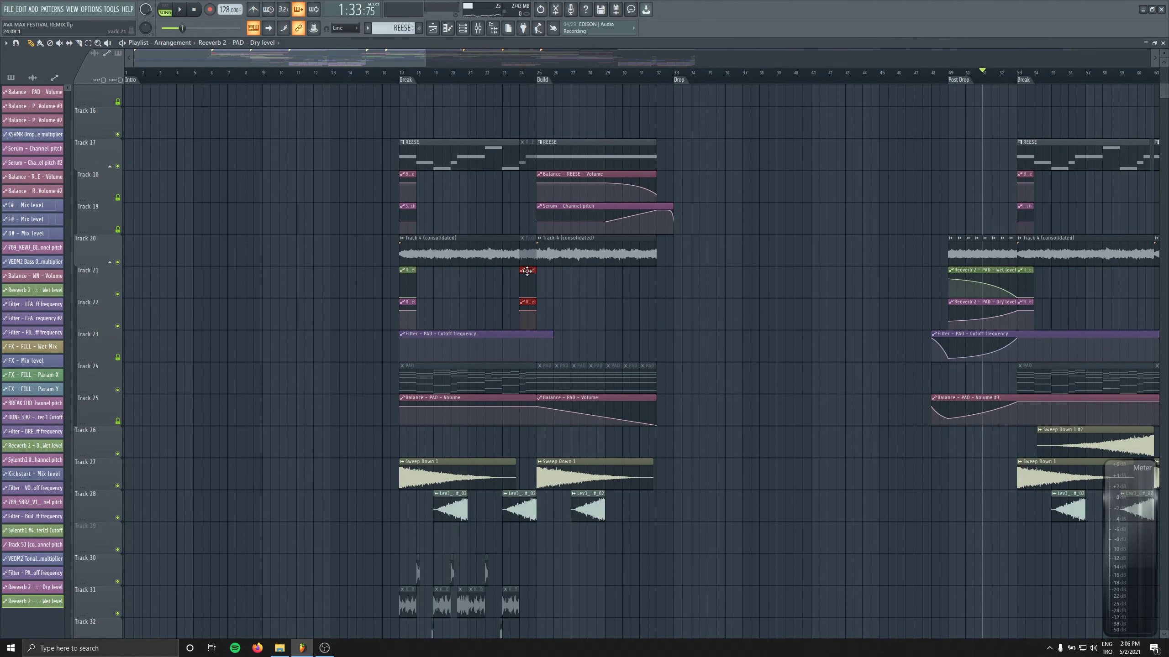
pyautogui.scroll(-3, 533, 288)
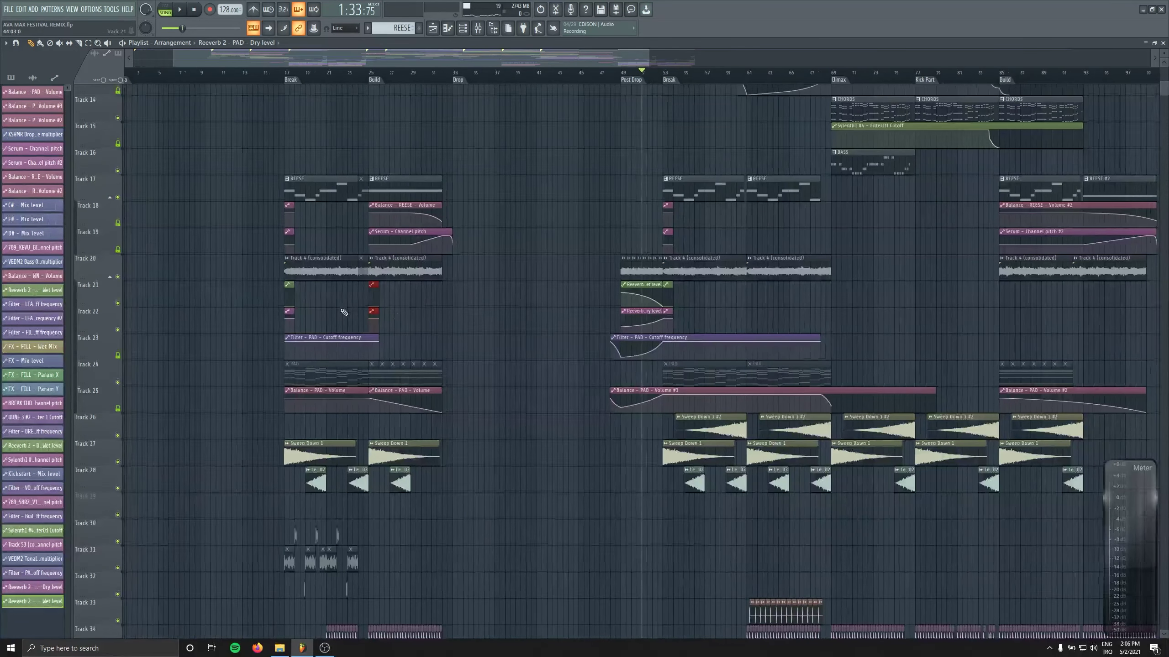
# Copy the Lev3_Reverse_D#_02 clip on Track 28 to bar 51 so it leads into the Break.
pyautogui.press('space')
pyautogui.moveTo(714, 324); pyautogui.dragTo(767, 351)
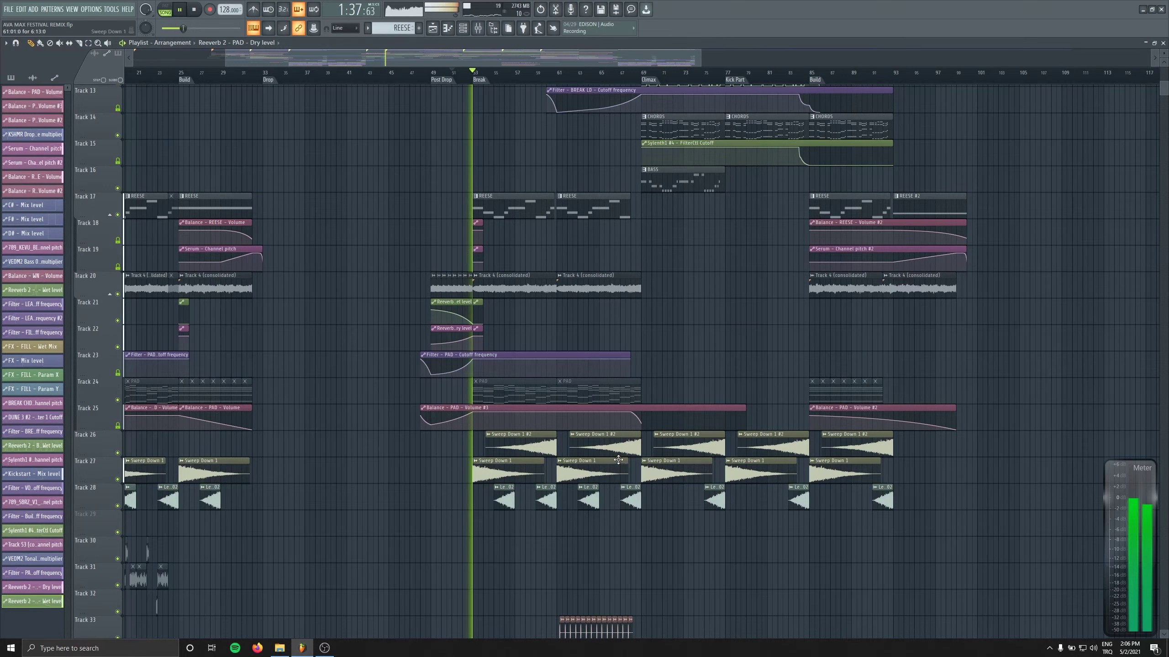
pyautogui.scroll(-3, 534, 460)
pyautogui.press('space')
pyautogui.scroll(4, 498, 424)
pyautogui.moveTo(499, 424); pyautogui.dragTo(378, 419)
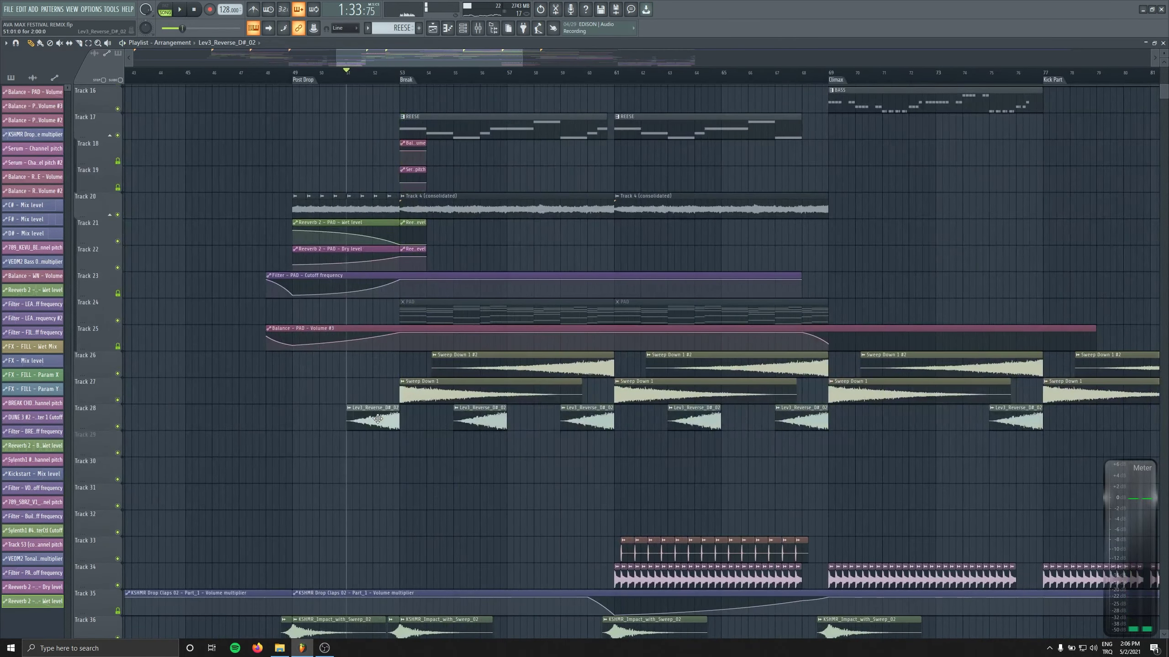
# Play back the transition from the Post Drop into the Break and review the effect clips on the lower tracks.
pyautogui.press('space')
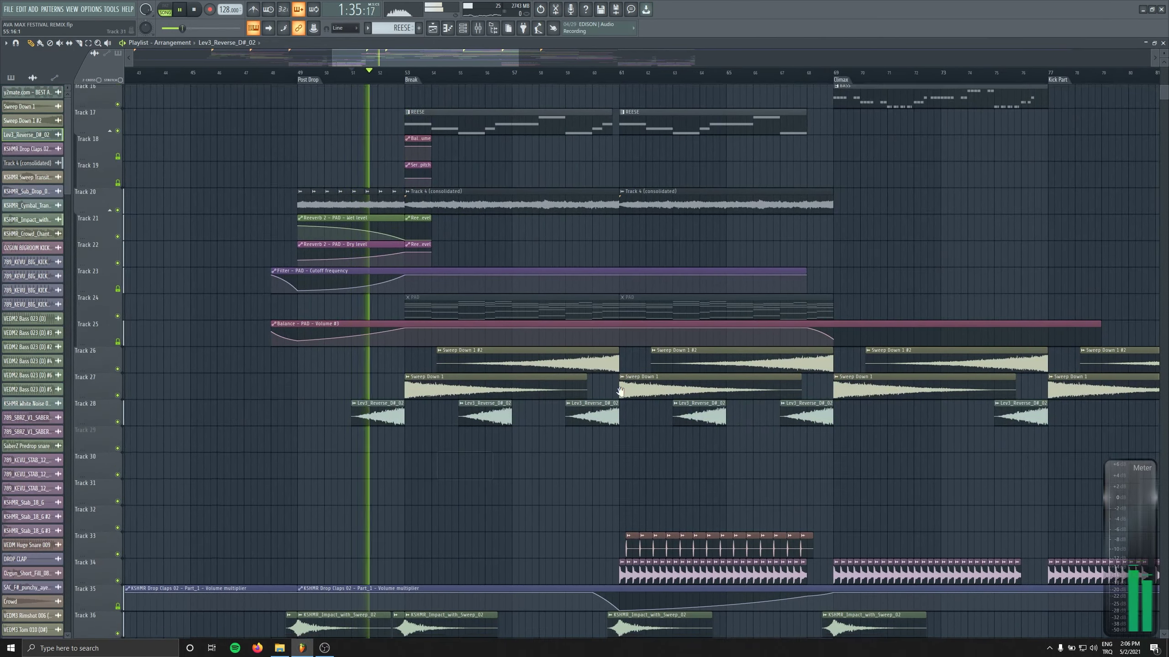
pyautogui.scroll(-3, 506, 391)
pyautogui.hscroll(-2, 507, 392)
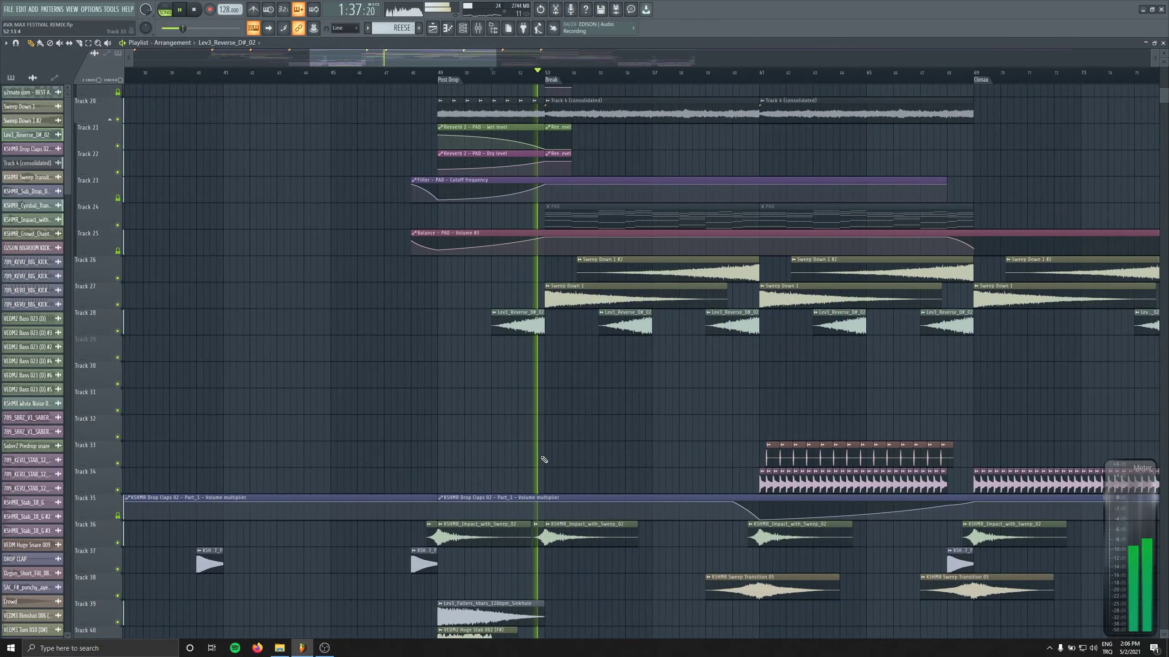
pyautogui.scroll(-10, 542, 459)
pyautogui.scroll(-2, 542, 459)
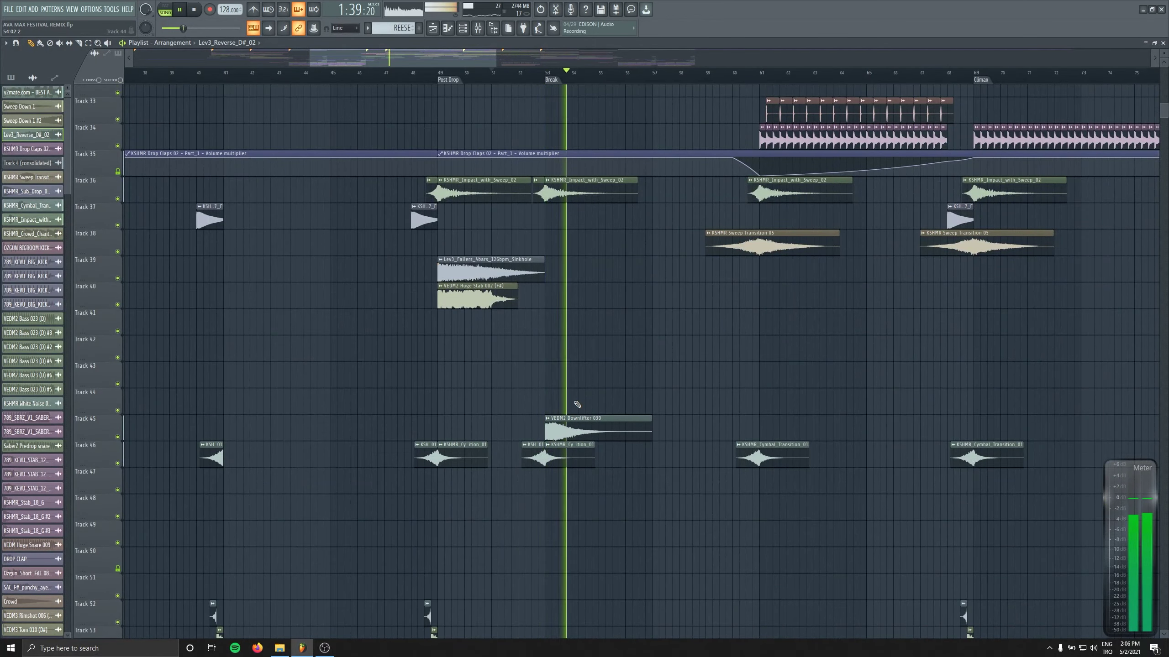
# Place a KSHMR Sweep Transition 05 clip on Track 38 starting at bar 51 and play back the lead-in to the Break.
pyautogui.keyDown('ctrl'); pyautogui.scroll(-2, 587, 376); pyautogui.keyUp('ctrl')
pyautogui.press('space')
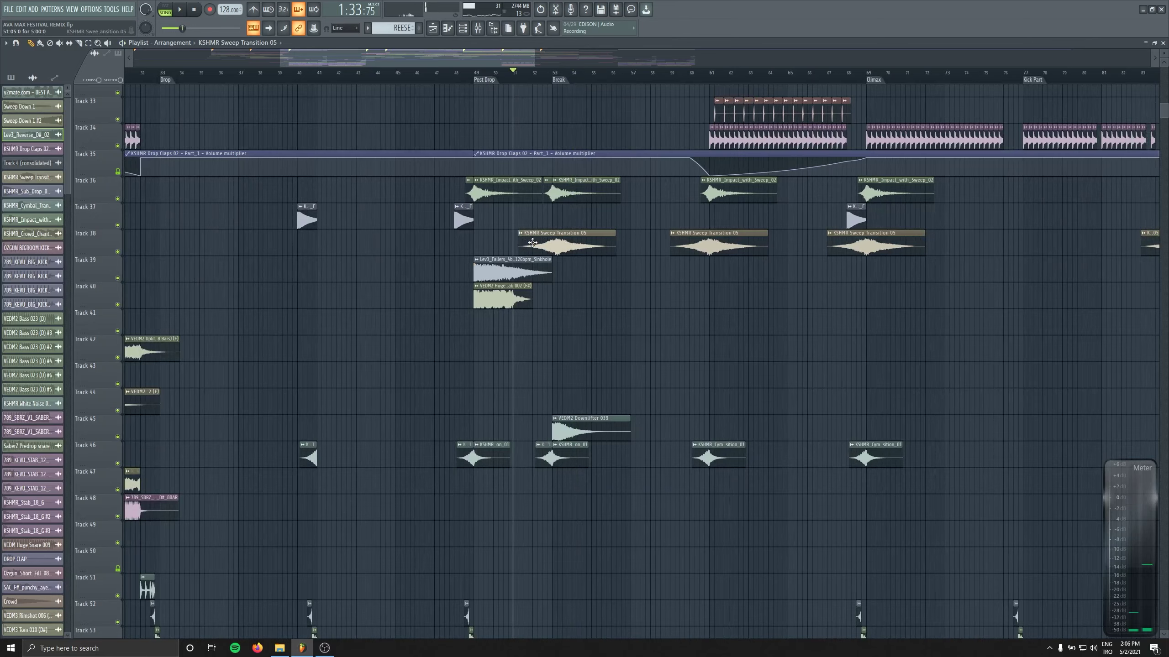
pyautogui.moveTo(532, 243); pyautogui.dragTo(528, 242)
pyautogui.press('space')
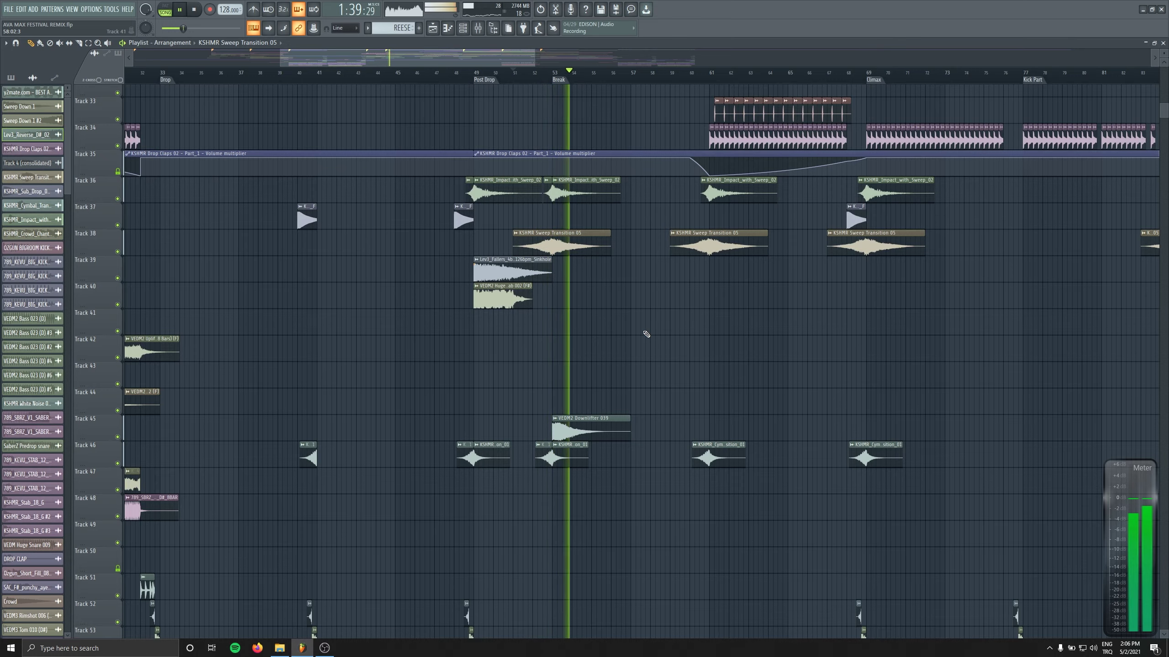
pyautogui.scroll(3, 477, 457)
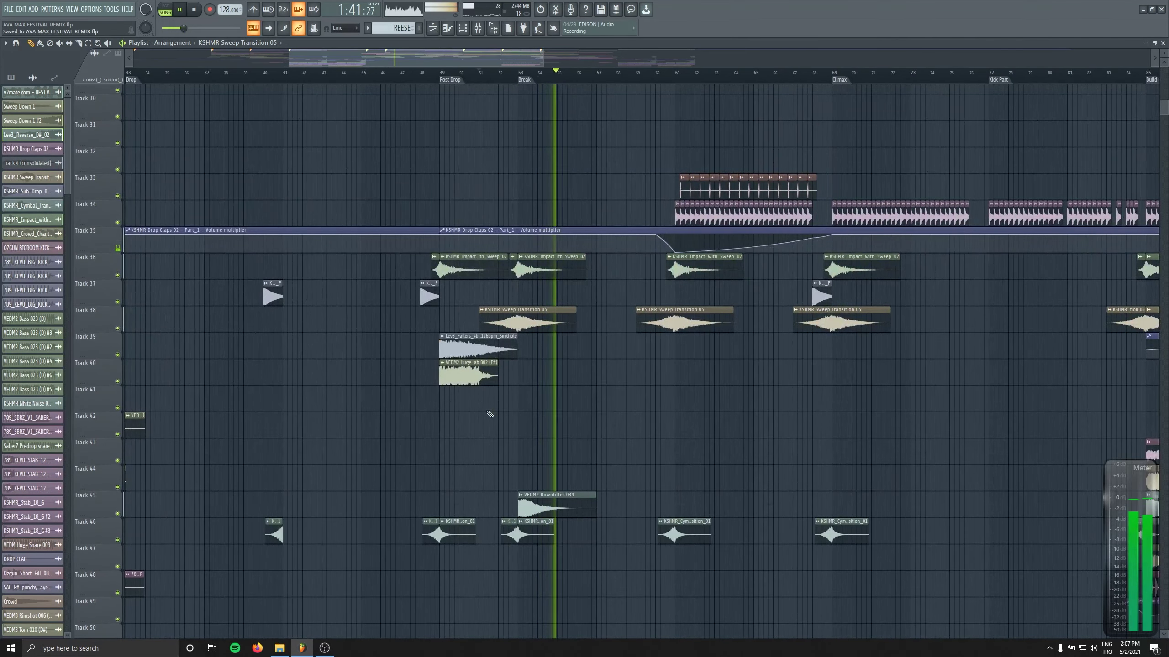
pyautogui.click(717, 424)
pyautogui.rightClick(721, 424)
pyautogui.scroll(15, 731, 343)
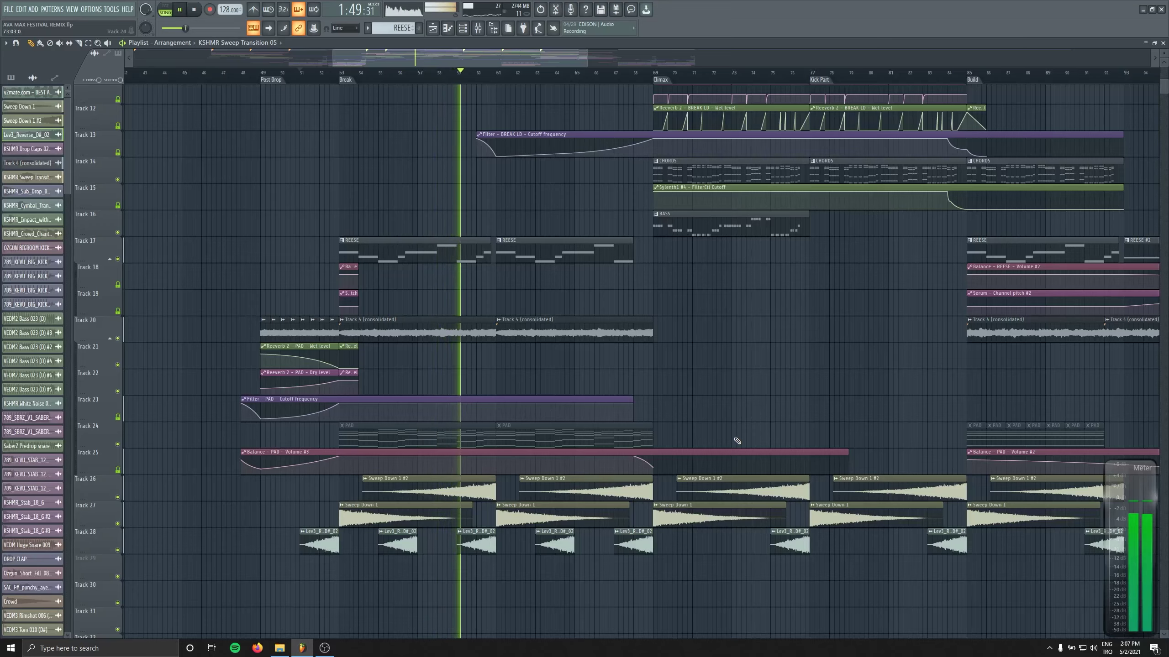
pyautogui.click(739, 376)
pyautogui.rightClick(789, 387)
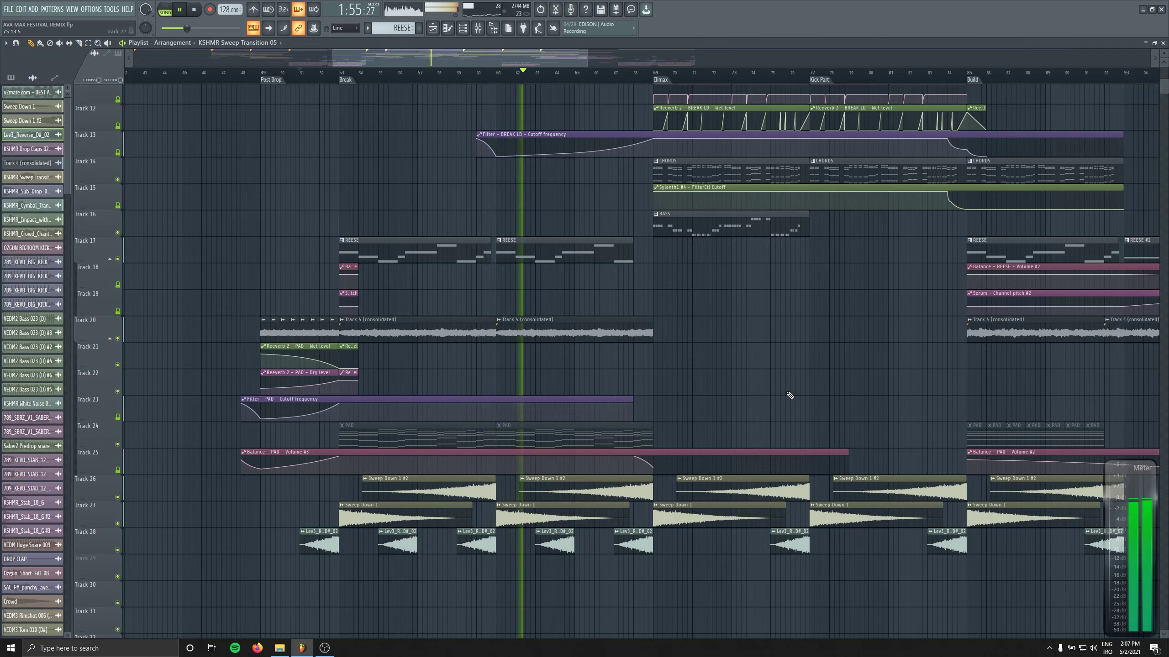
pyautogui.click(786, 392)
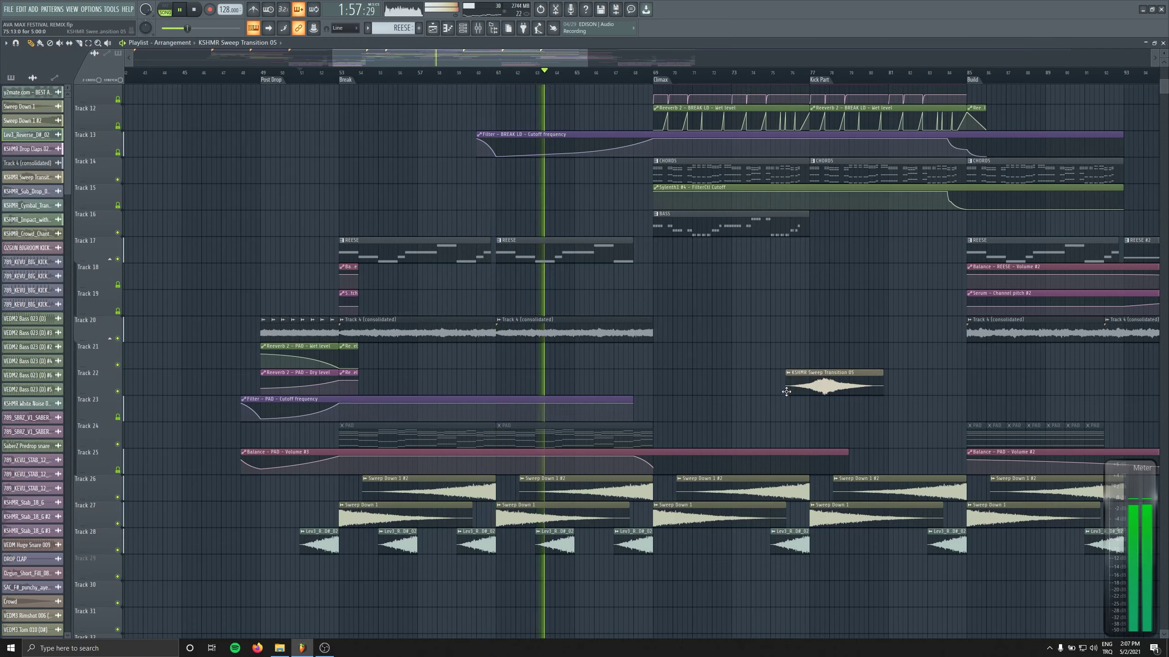
pyautogui.rightClick(841, 391)
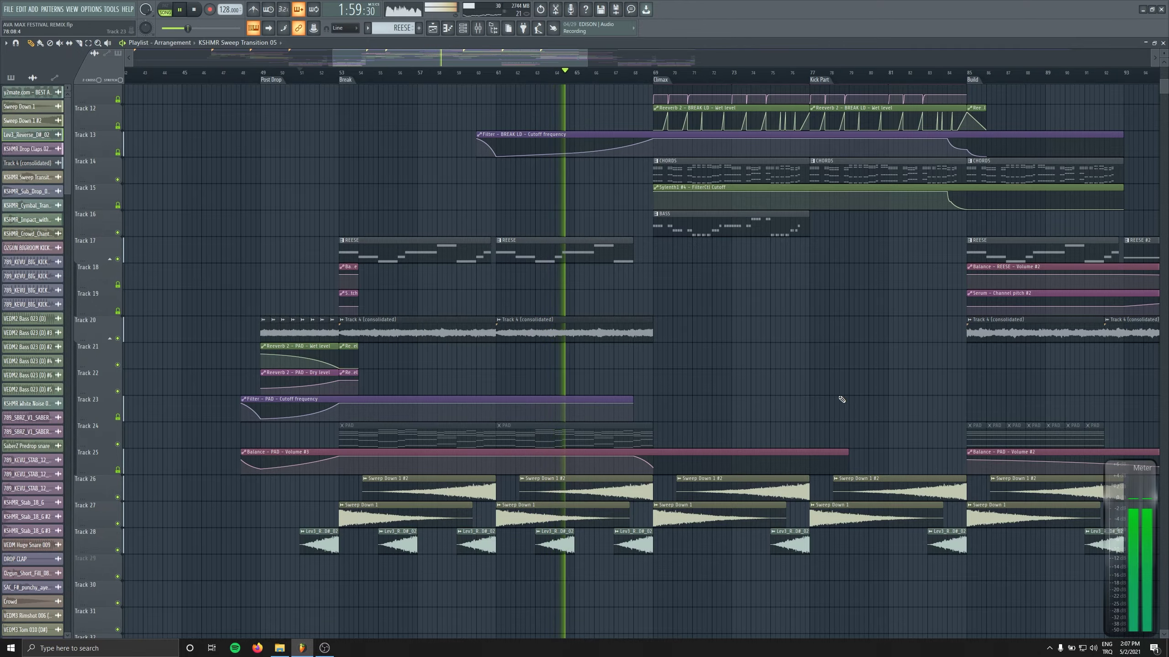
# Extend the start of the first LD pattern clip on Track 9 back to bar 61 in the Break.
pyautogui.scroll(-5, 841, 399)
pyautogui.scroll(6, 777, 426)
pyautogui.hscroll(-3, 592, 455)
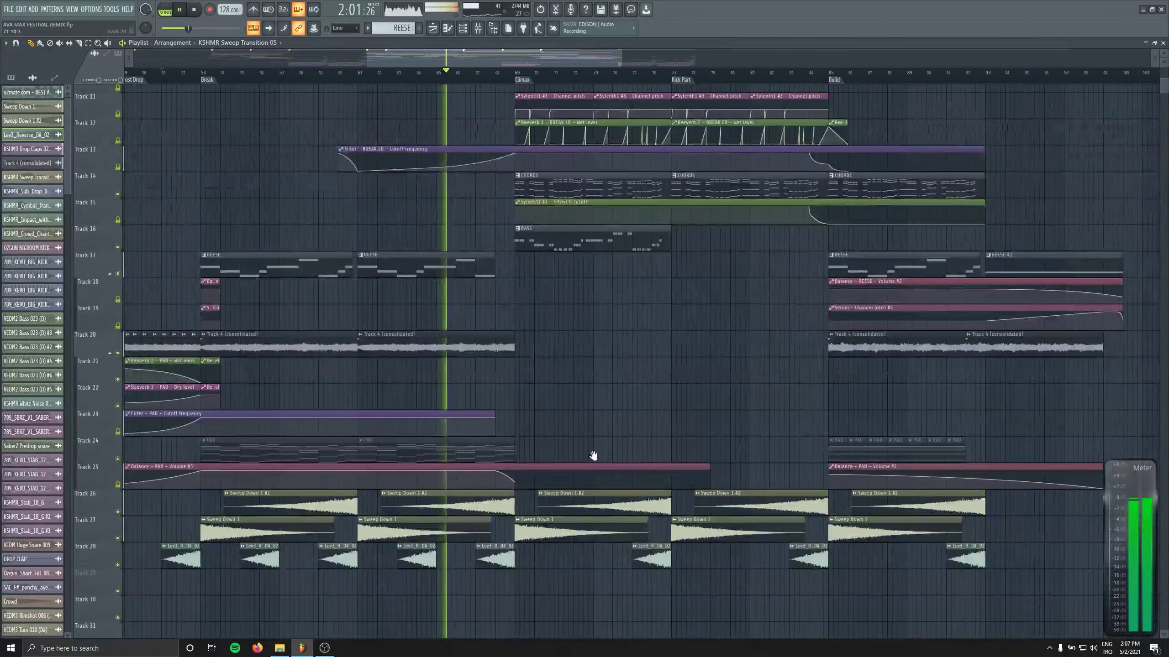
pyautogui.scroll(5, 592, 455)
pyautogui.hscroll(2, 603, 445)
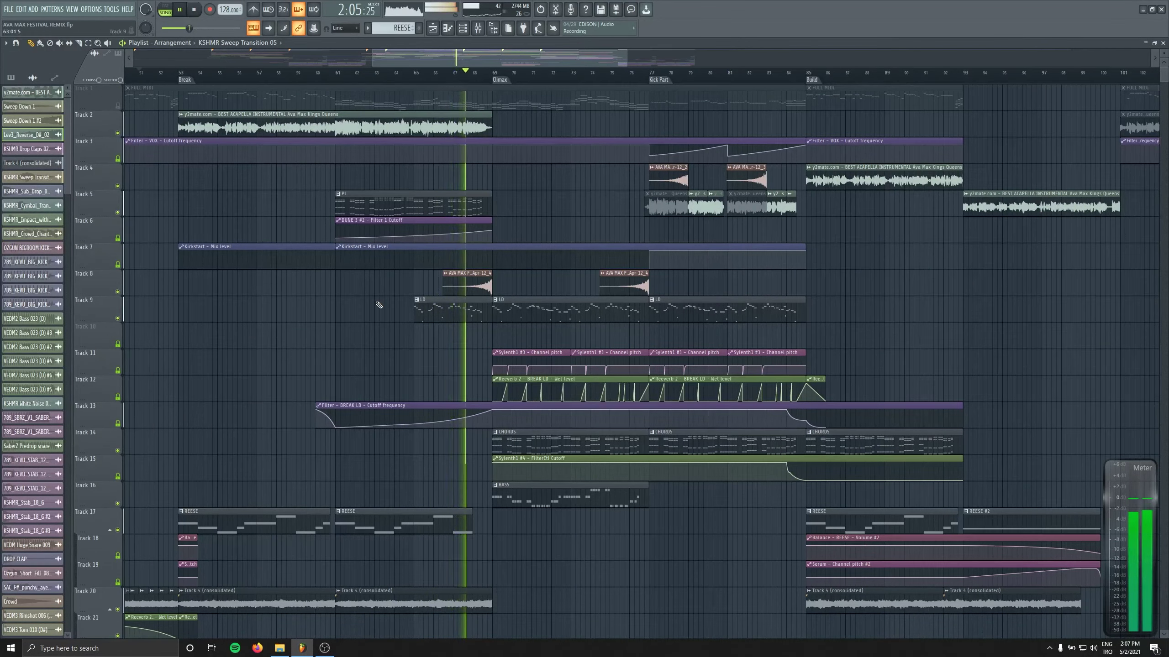
pyautogui.moveTo(414, 307); pyautogui.dragTo(336, 307)
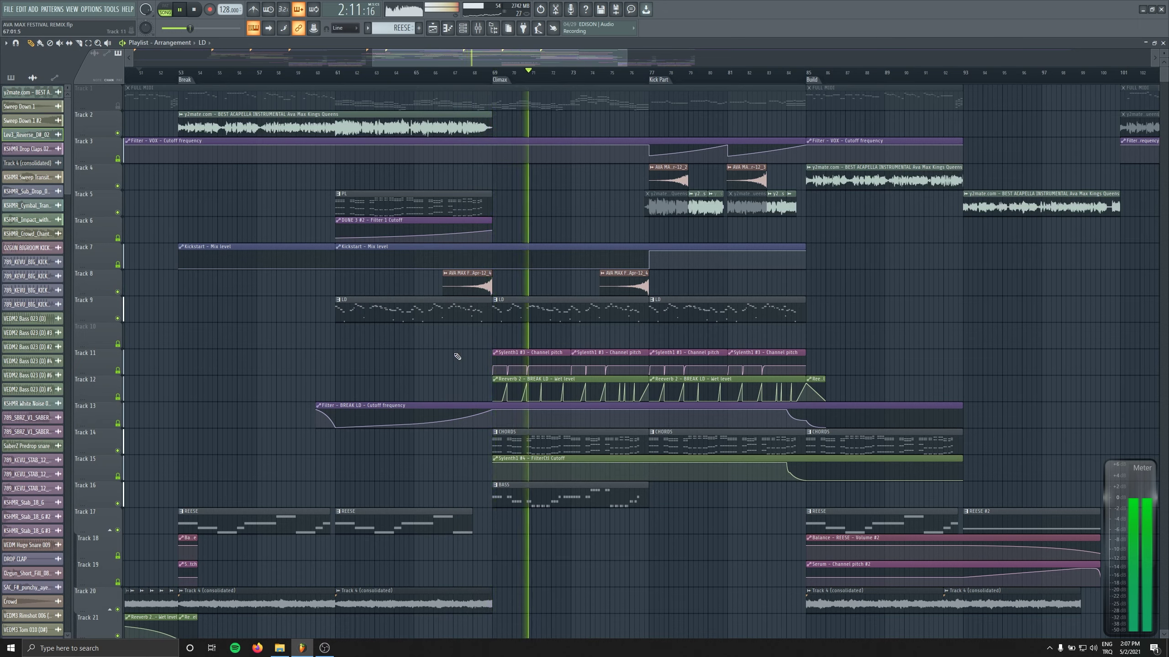
# Play through the Climax, Kick Part and Build, and check the sample settings of the VEDM2 Downlifter 002 clip on Track 44.
pyautogui.hscroll(4, 573, 353)
pyautogui.scroll(-1, 572, 354)
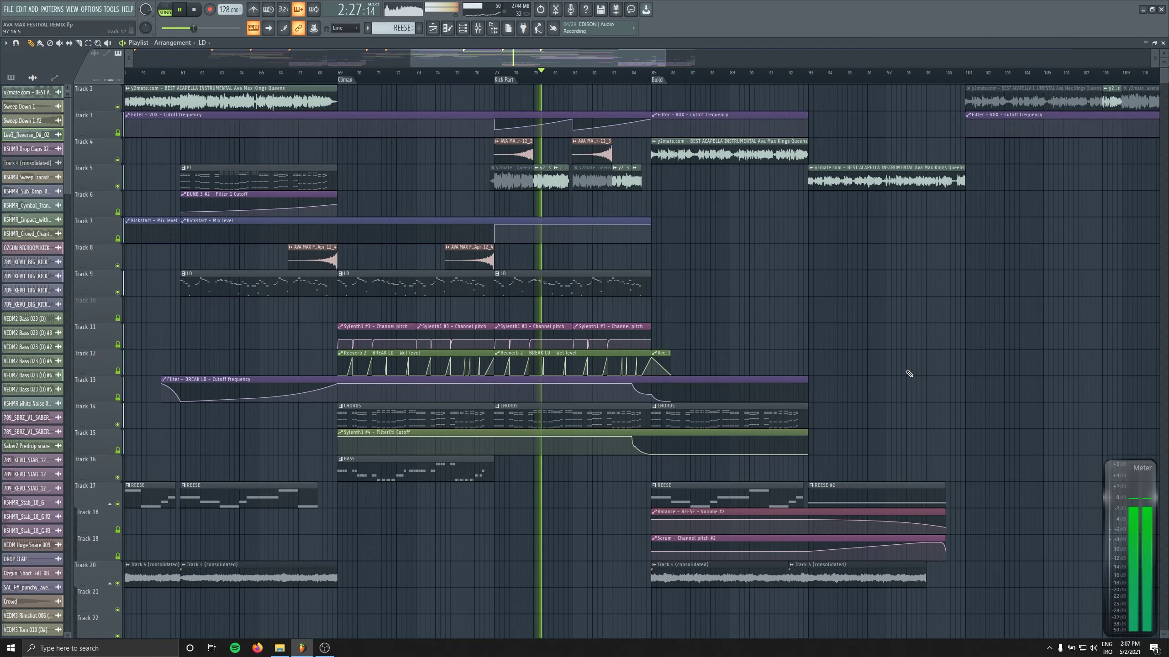
pyautogui.scroll(-2, 909, 374)
pyautogui.hscroll(6, 744, 328)
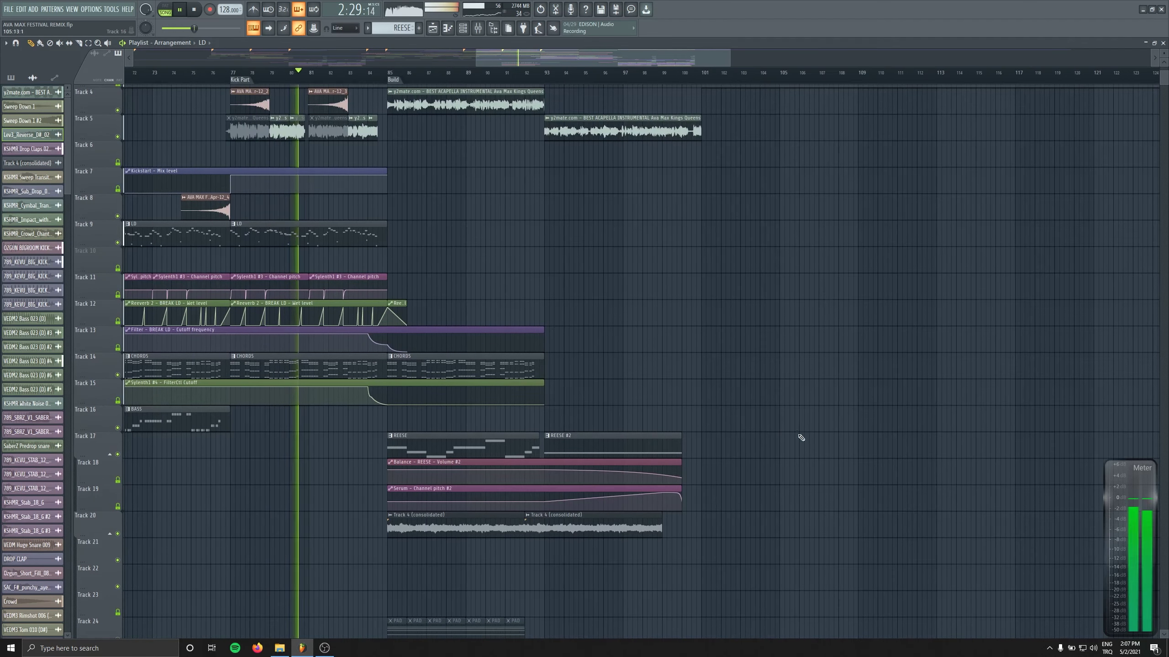
pyautogui.moveTo(786, 377); pyautogui.dragTo(802, 429)
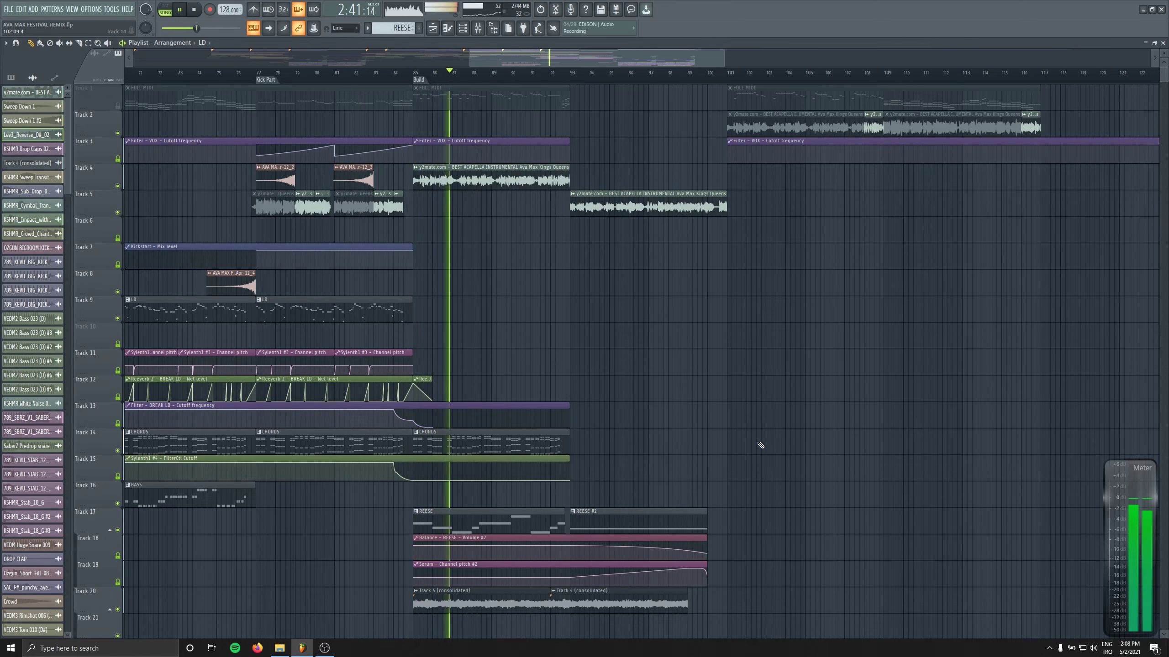
pyautogui.scroll(-6, 760, 446)
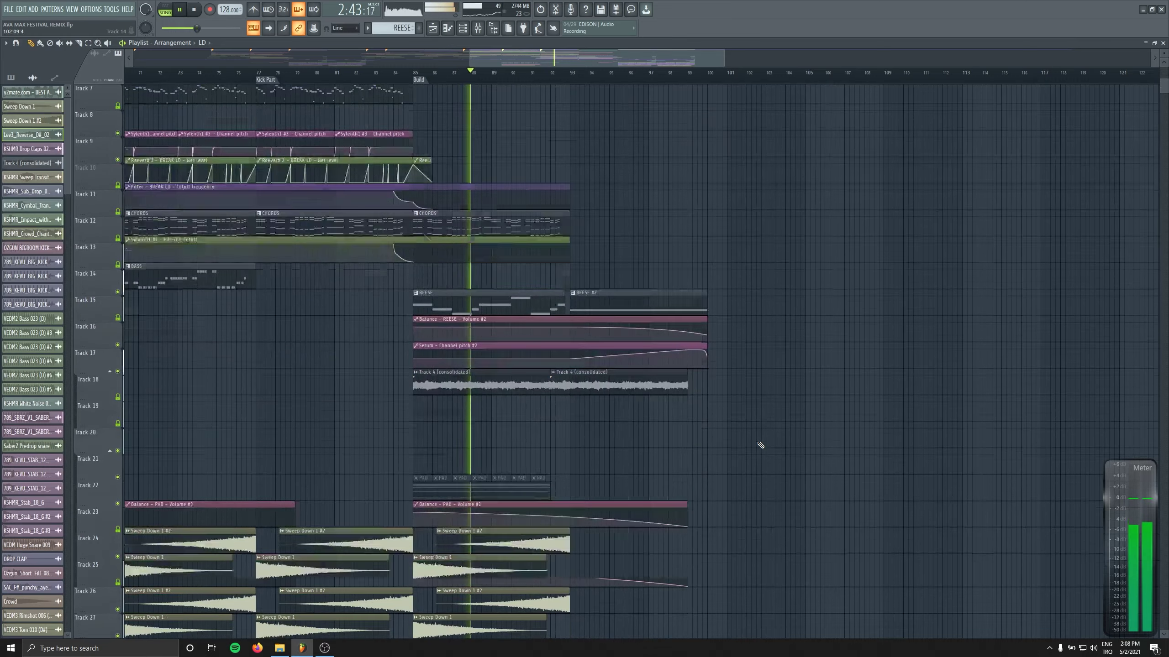
pyautogui.scroll(-2, 760, 445)
pyautogui.doubleClick(500, 563)
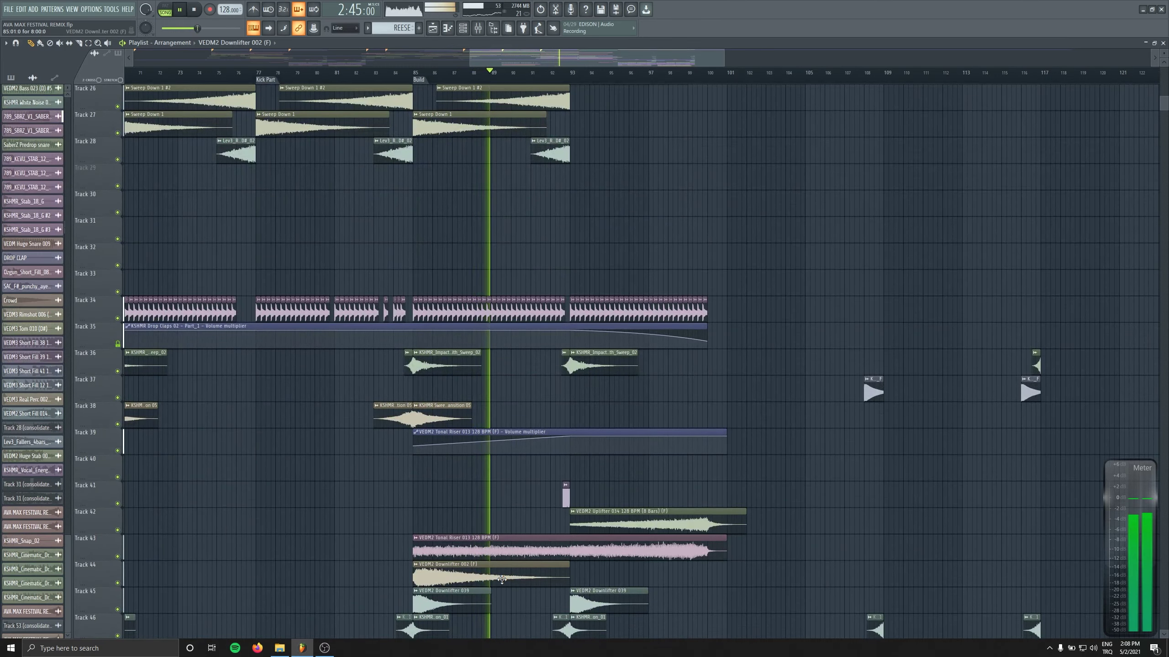
pyautogui.click(304, 96)
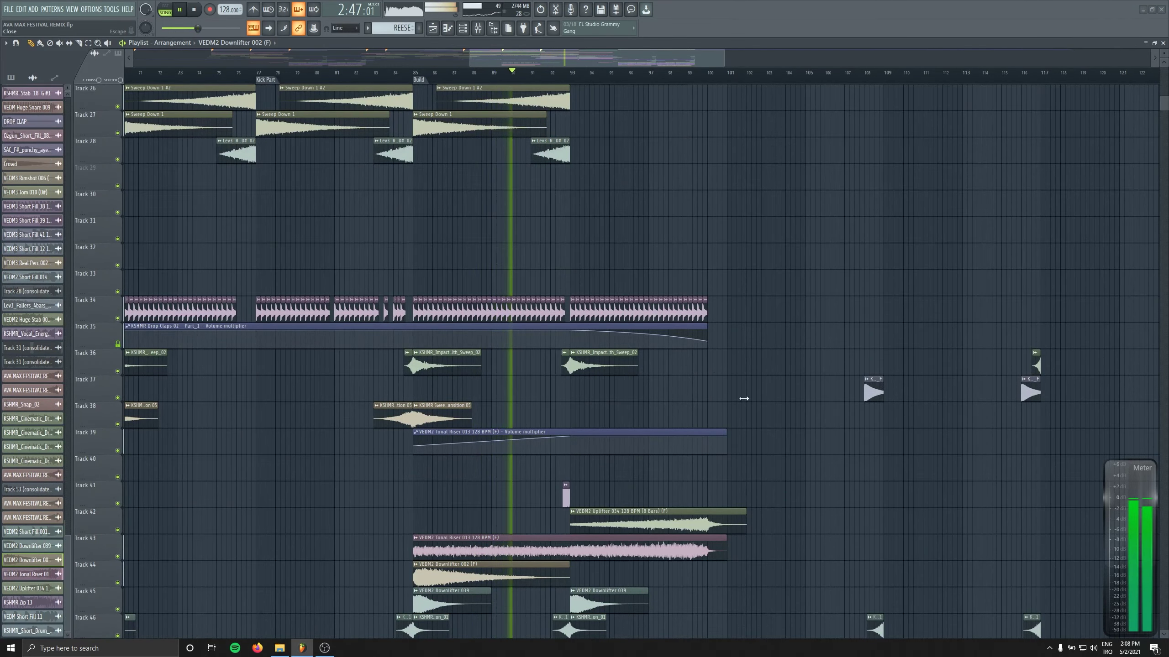
# Review the Build's riser, snare and filter tracks during playback and inspect the sample settings of the Track 53 (consolidated) clip.
pyautogui.scroll(-2, 779, 438)
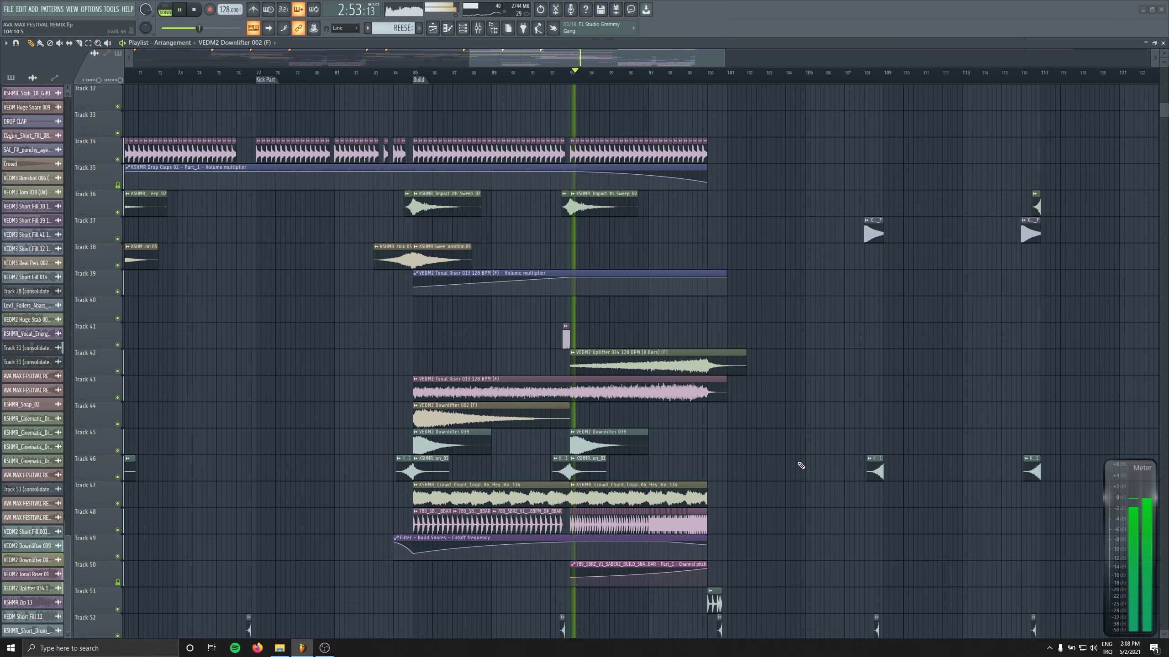
pyautogui.scroll(-4, 786, 482)
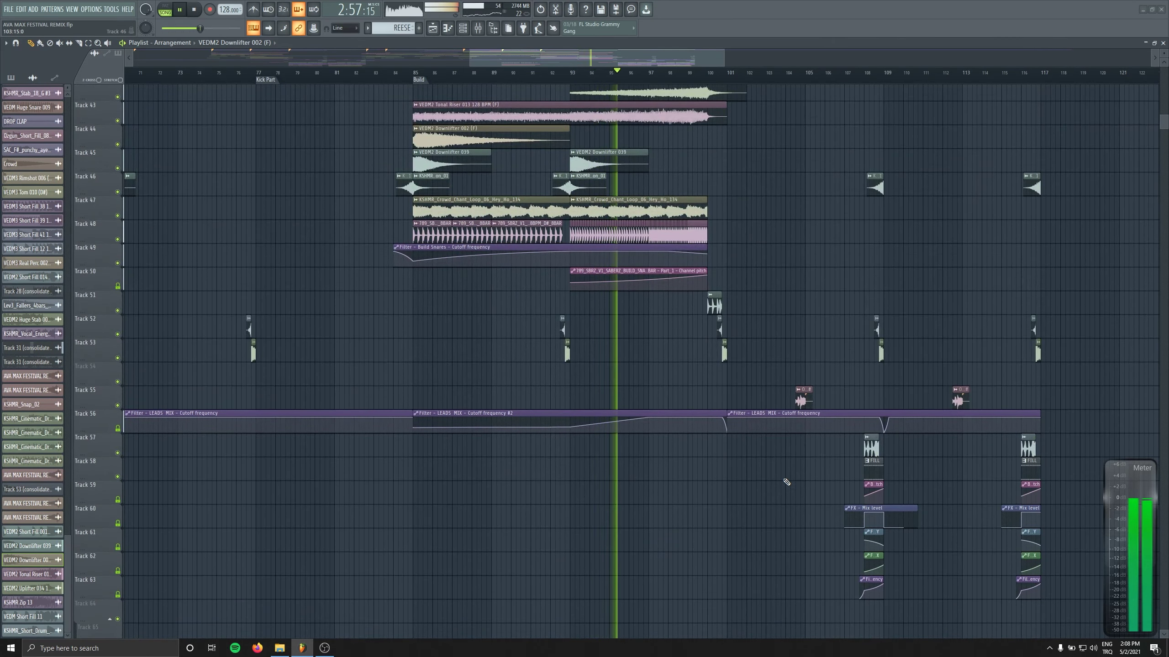
pyautogui.scroll(-7, 785, 481)
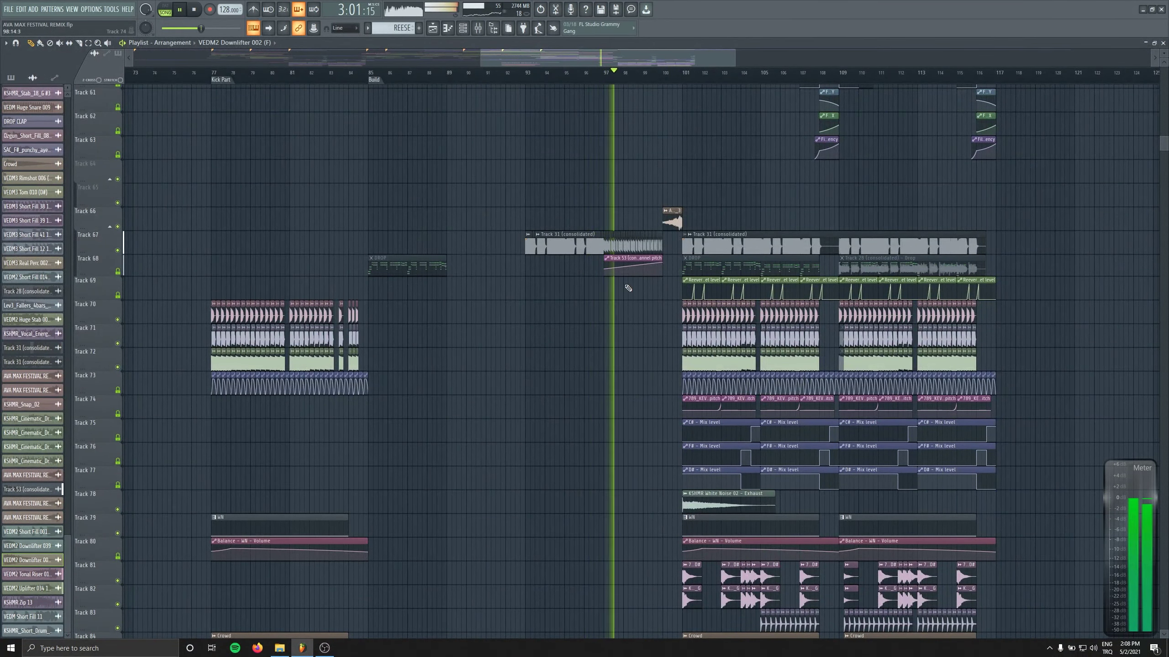
pyautogui.click(617, 259)
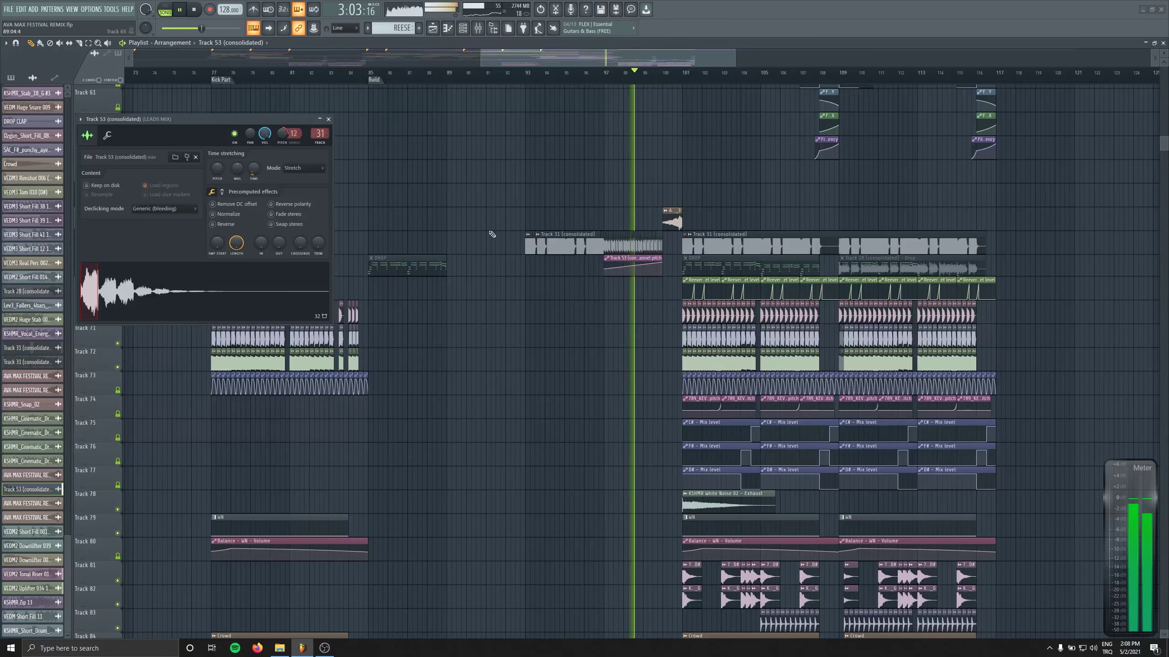
pyautogui.click(330, 120)
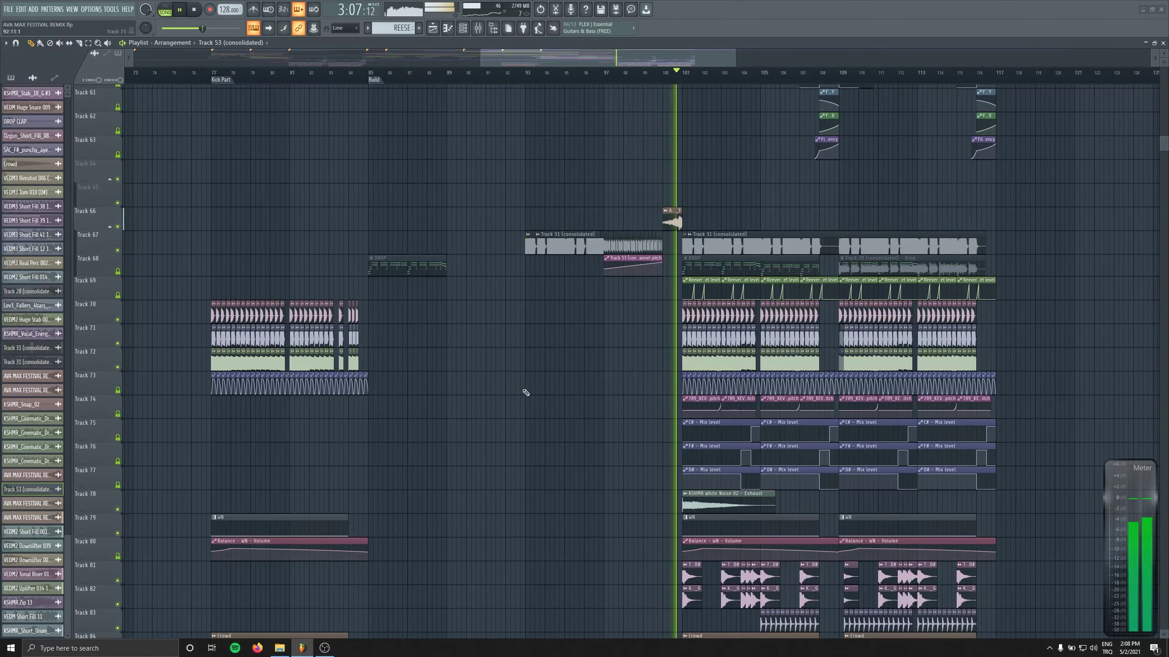
# Play back the second drop while comparing its tracks with the first drop, and stop the playback.
pyautogui.scroll(-3, 524, 391)
pyautogui.scroll(-5, 553, 388)
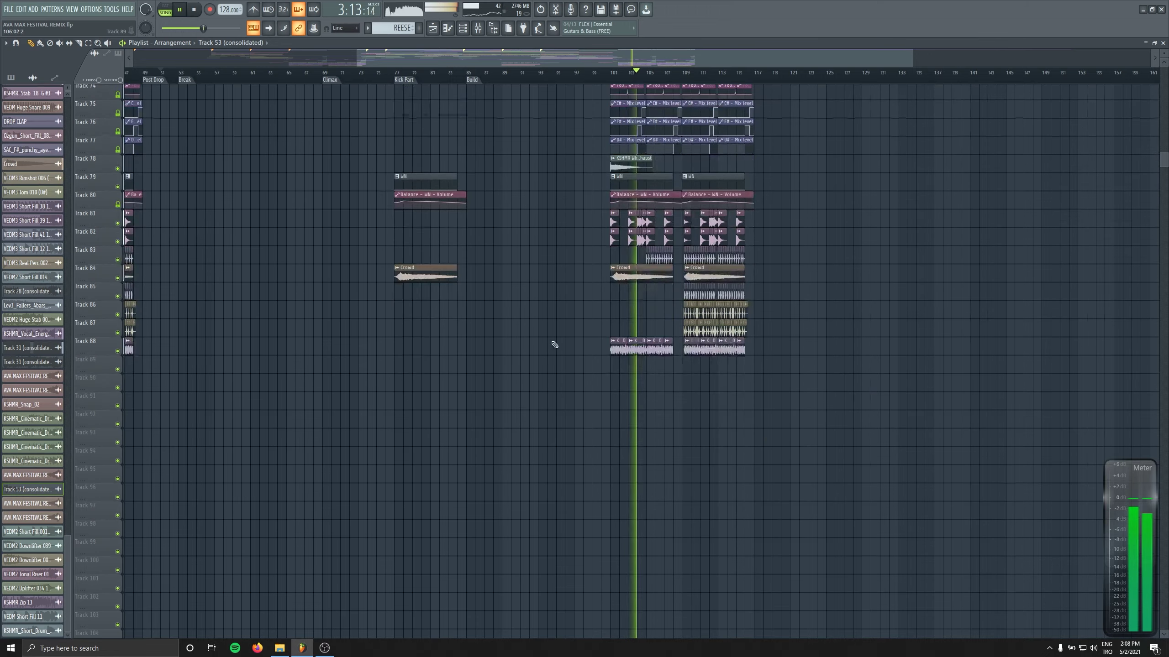
pyautogui.hscroll(-5, 553, 342)
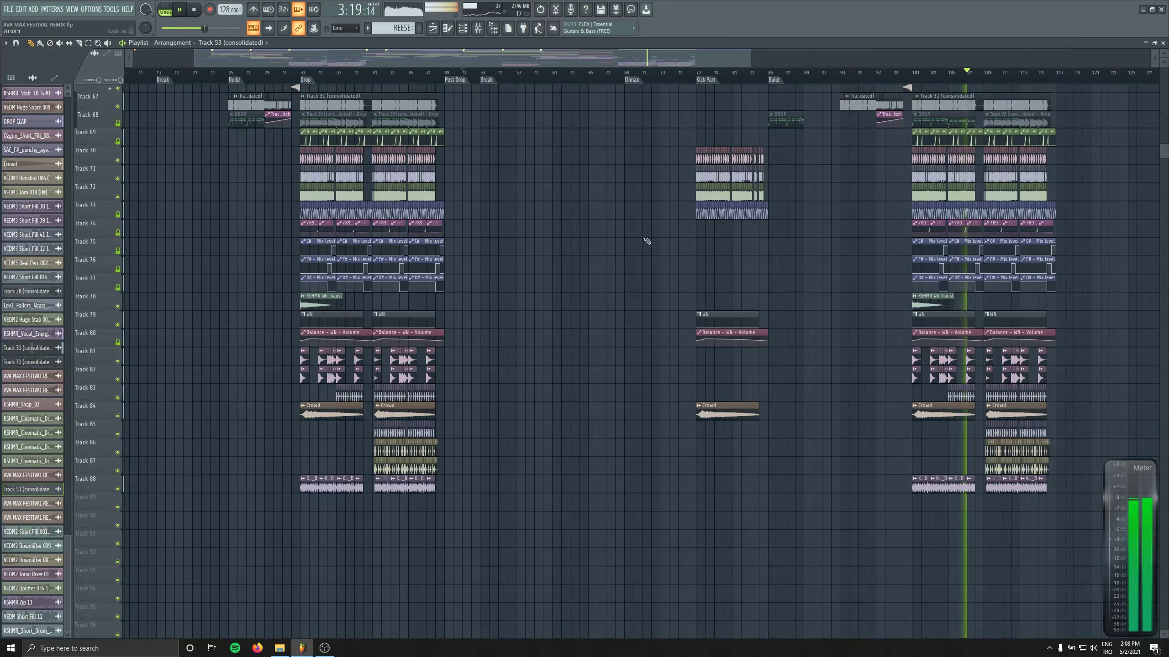
pyautogui.hscroll(8, 652, 215)
pyautogui.scroll(9, 635, 323)
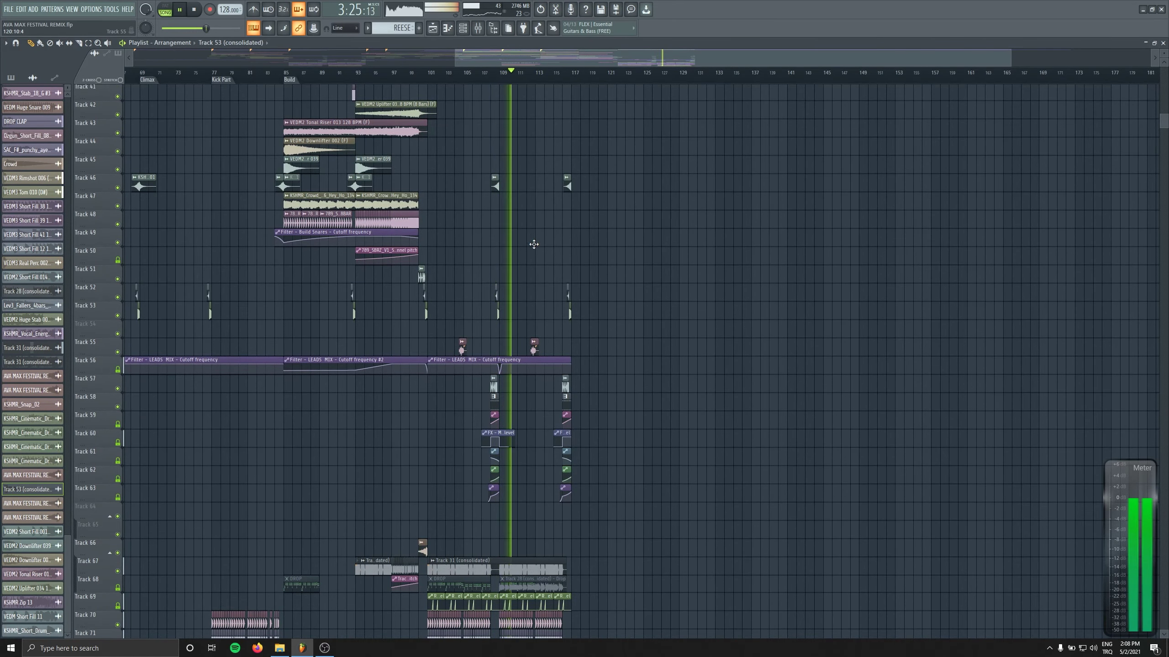
pyautogui.press('space')
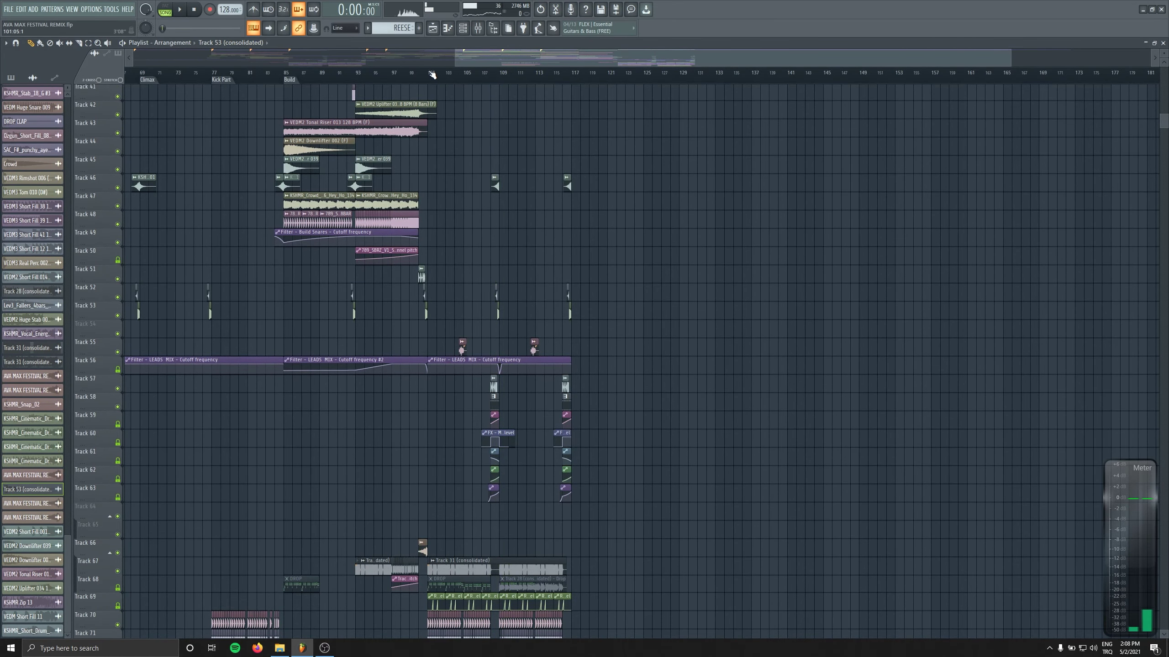
# Set the playback position to the start of the second drop at bar 101 and save the project.
pyautogui.click(432, 74)
pyautogui.scroll(-10, 539, 452)
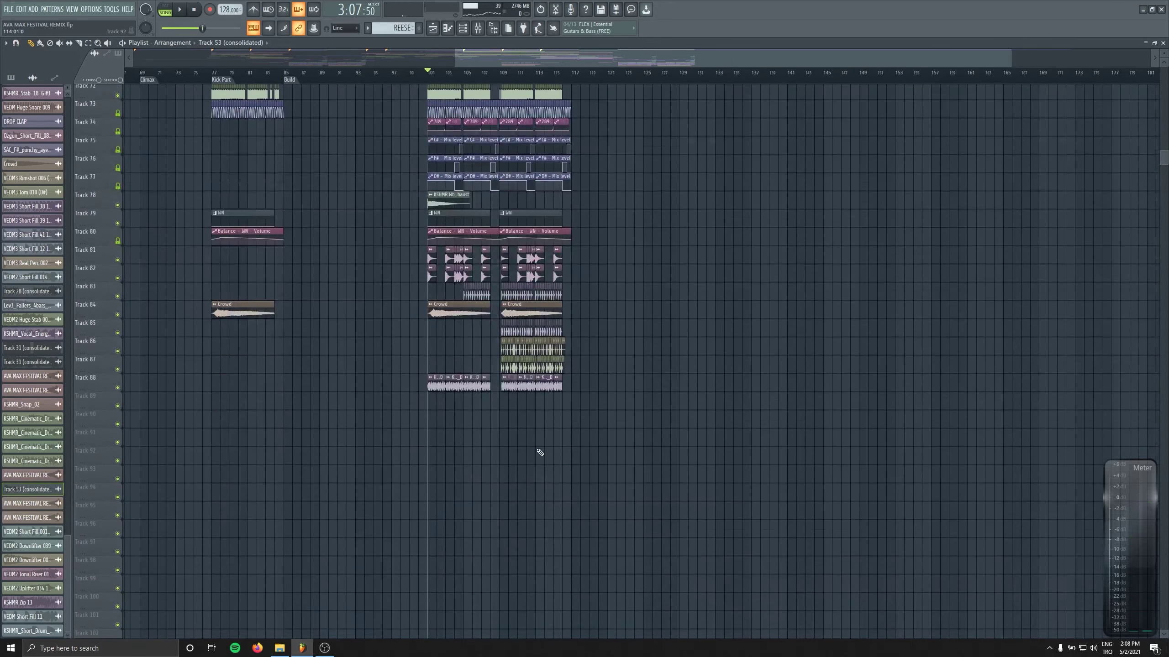
pyautogui.scroll(3, 545, 452)
pyautogui.hotkey('ctrl', 's')
pyautogui.scroll(-3, 404, 443)
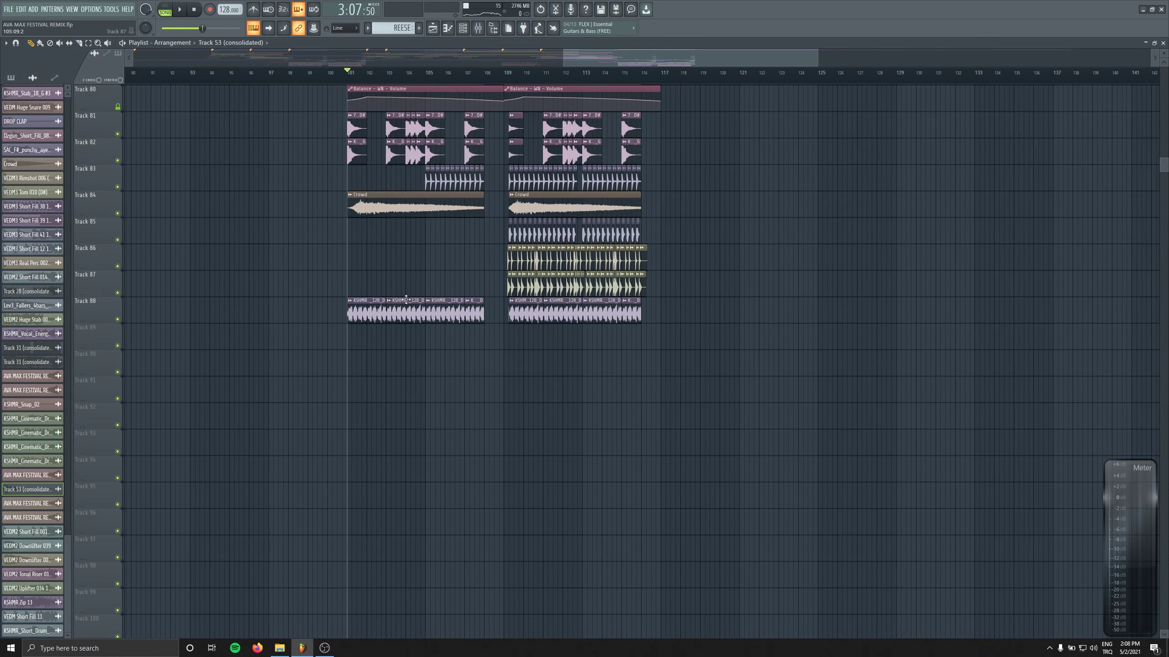
# Launch the Splice app through the Windows search.
pyautogui.click(132, 649)
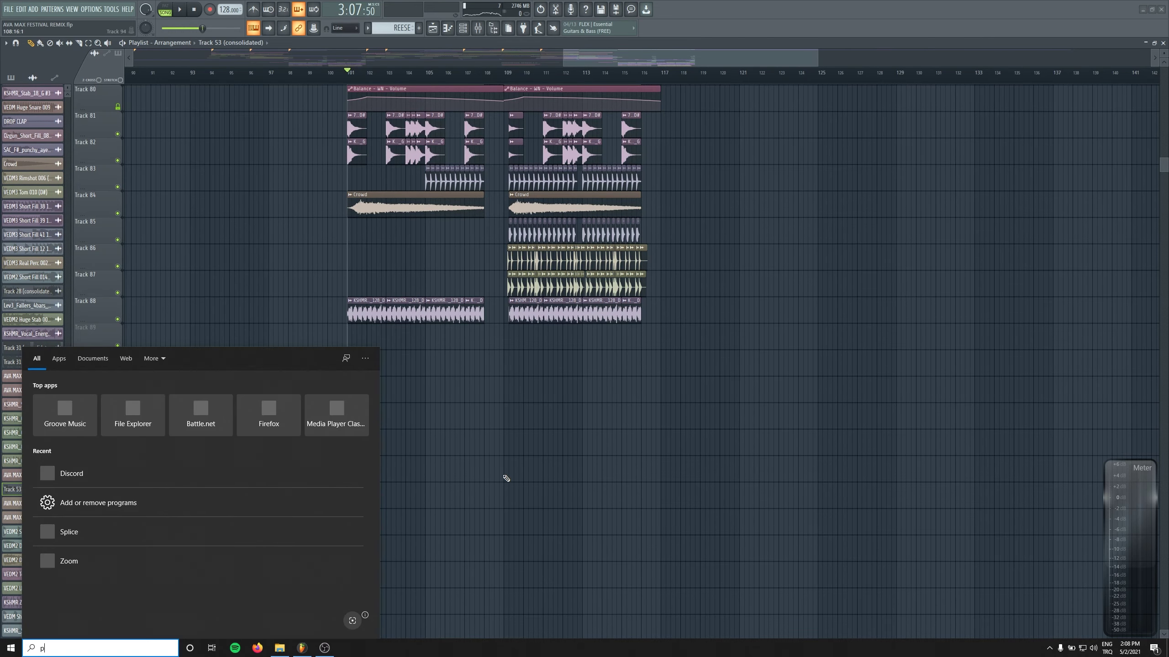
pyautogui.press('Escape')
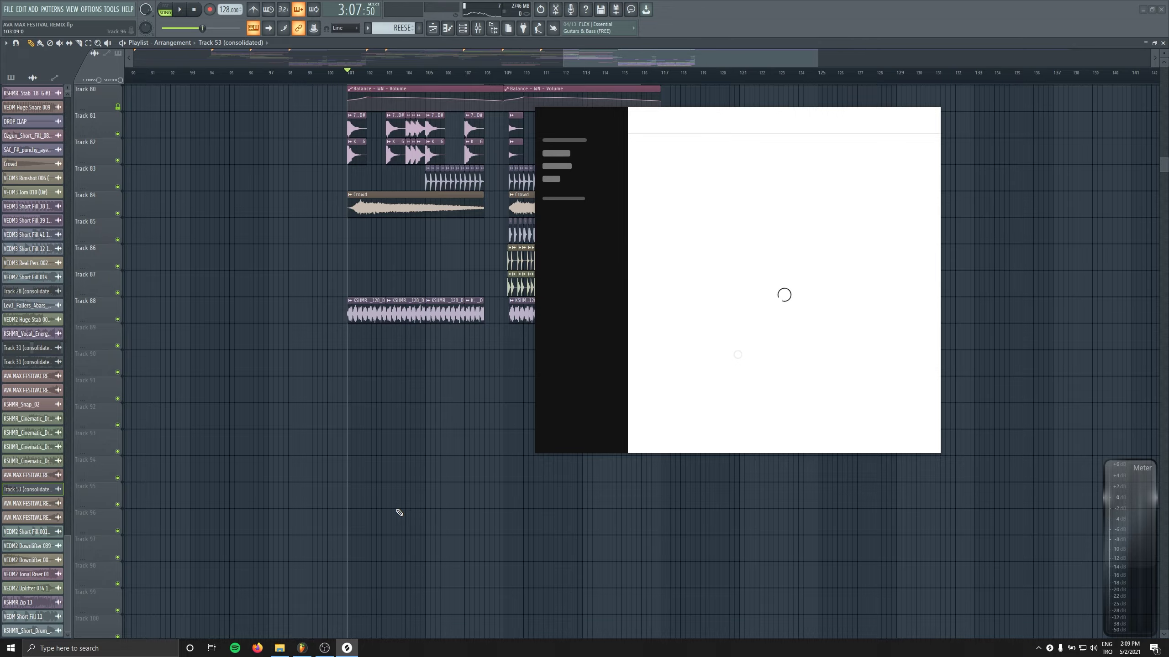
# Play back the second drop from just before bar 101 and review its drum, bass and automation tracks.
pyautogui.scroll(10, 444, 462)
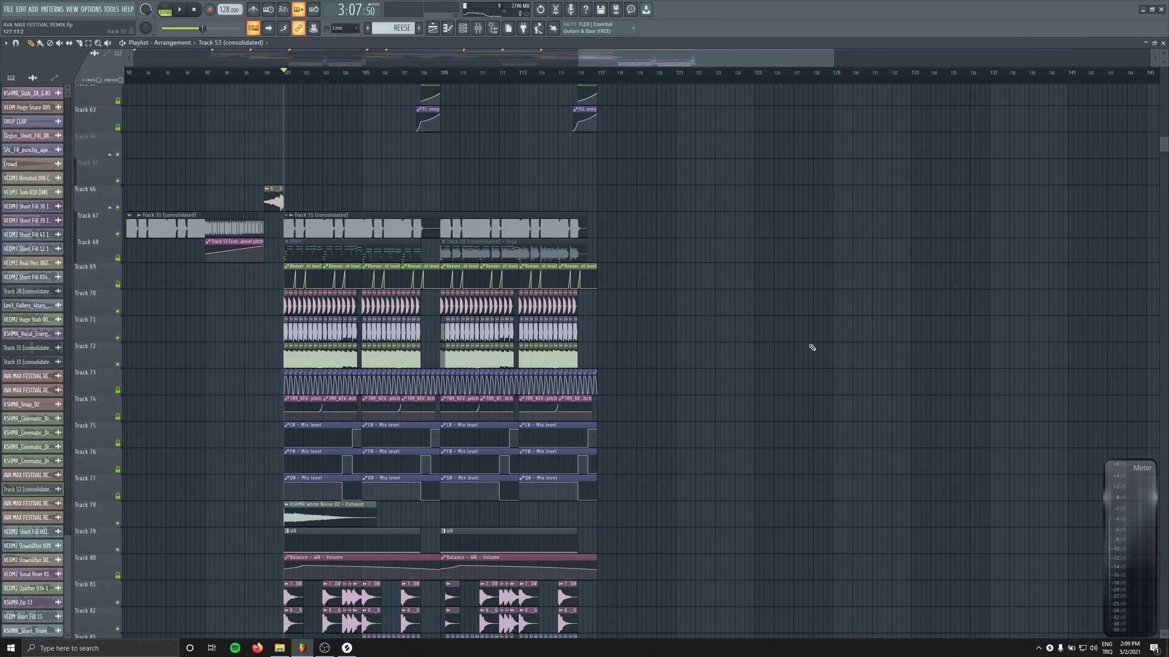
pyautogui.scroll(-2, 348, 276)
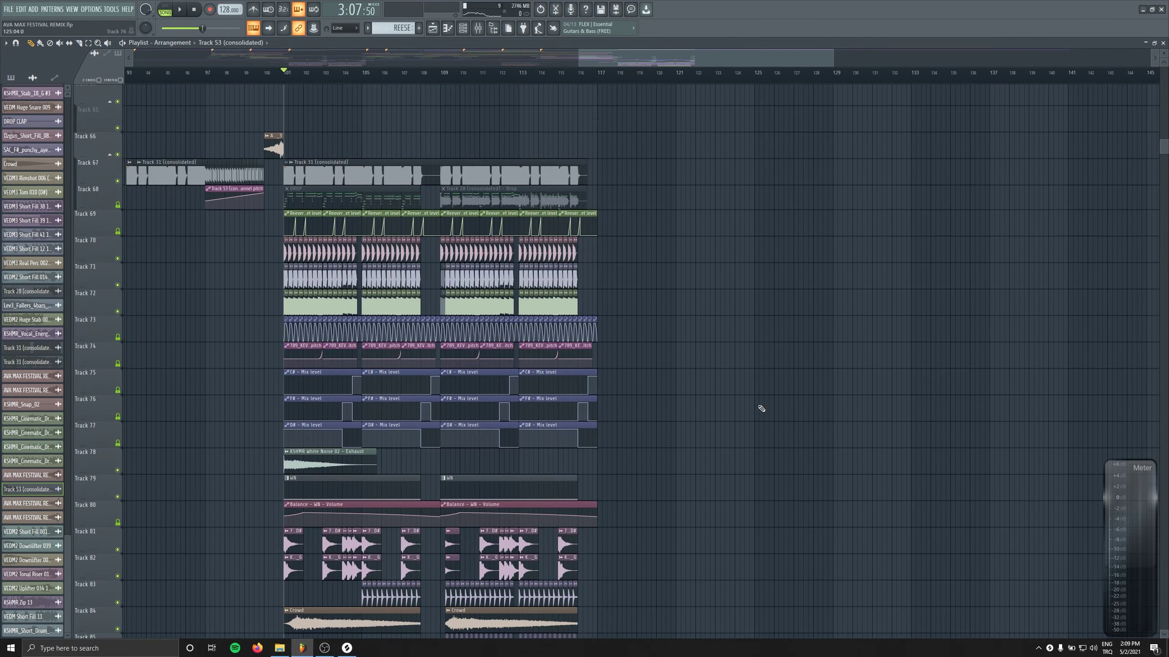
pyautogui.scroll(-7, 761, 406)
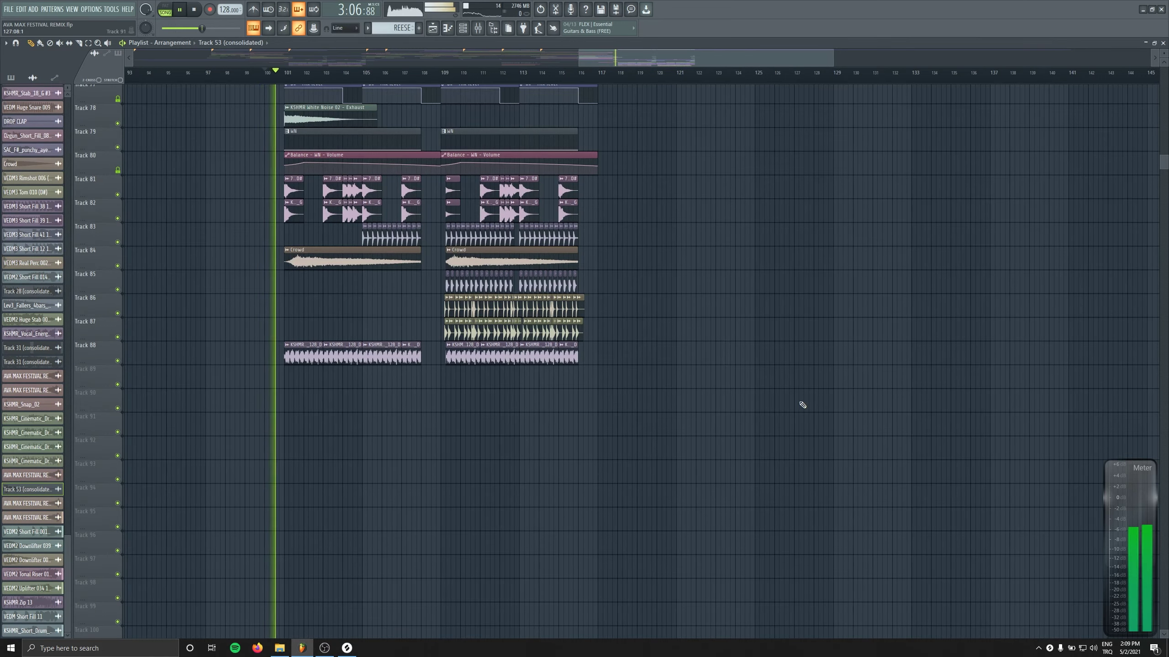
pyautogui.scroll(5, 562, 465)
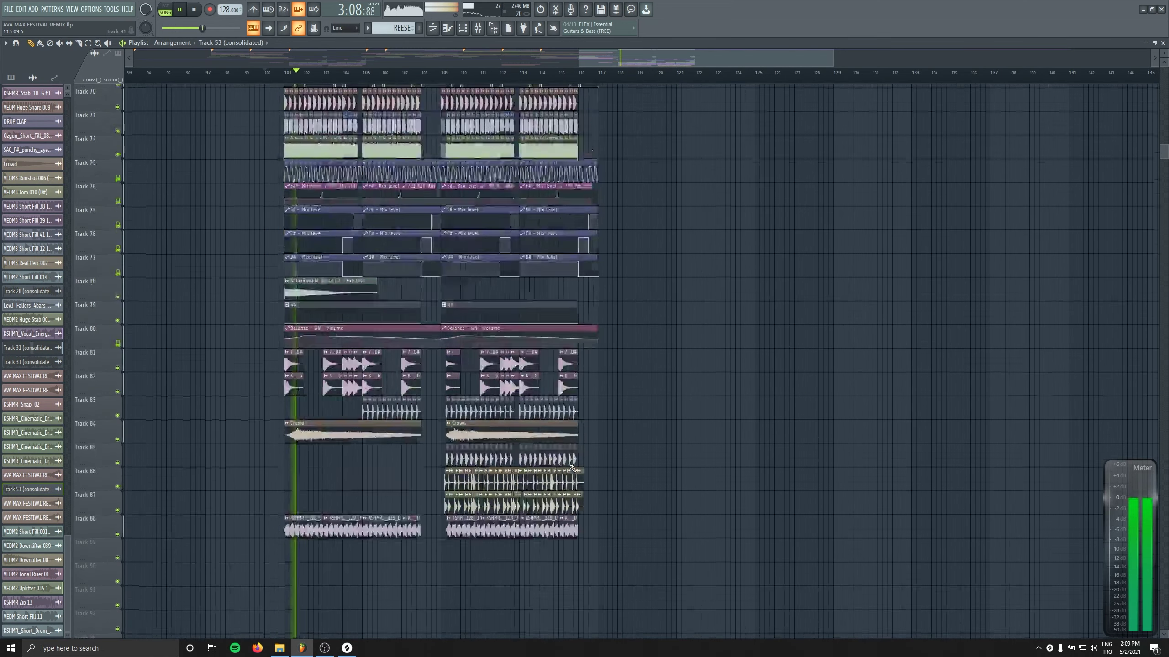
pyautogui.scroll(4, 573, 469)
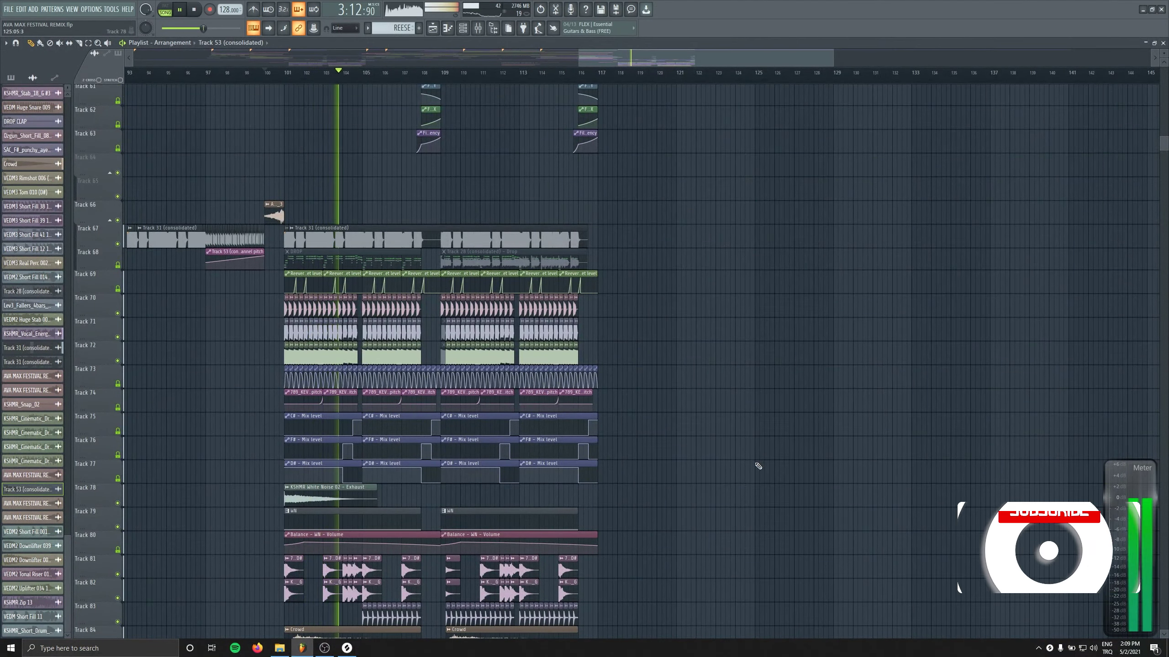
pyautogui.scroll(-4, 732, 484)
pyautogui.scroll(-7, 725, 490)
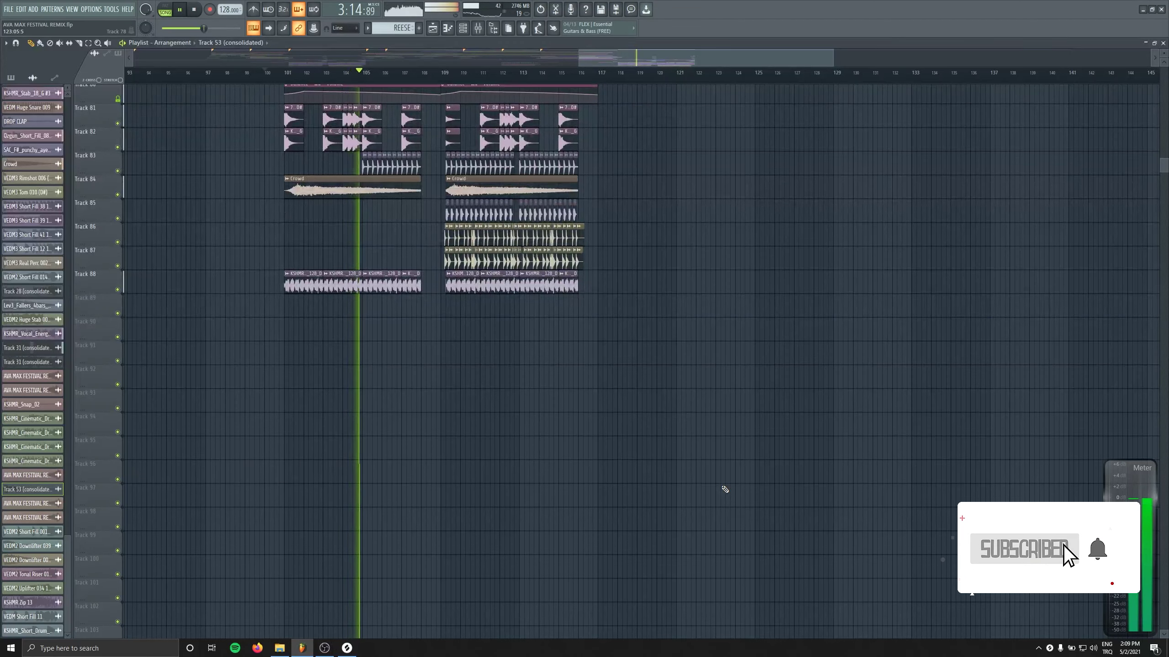
# Route the VEDM Synth Perc 21 C# channel to mixer track 10 and name that track Pl Tom.
pyautogui.press('space')
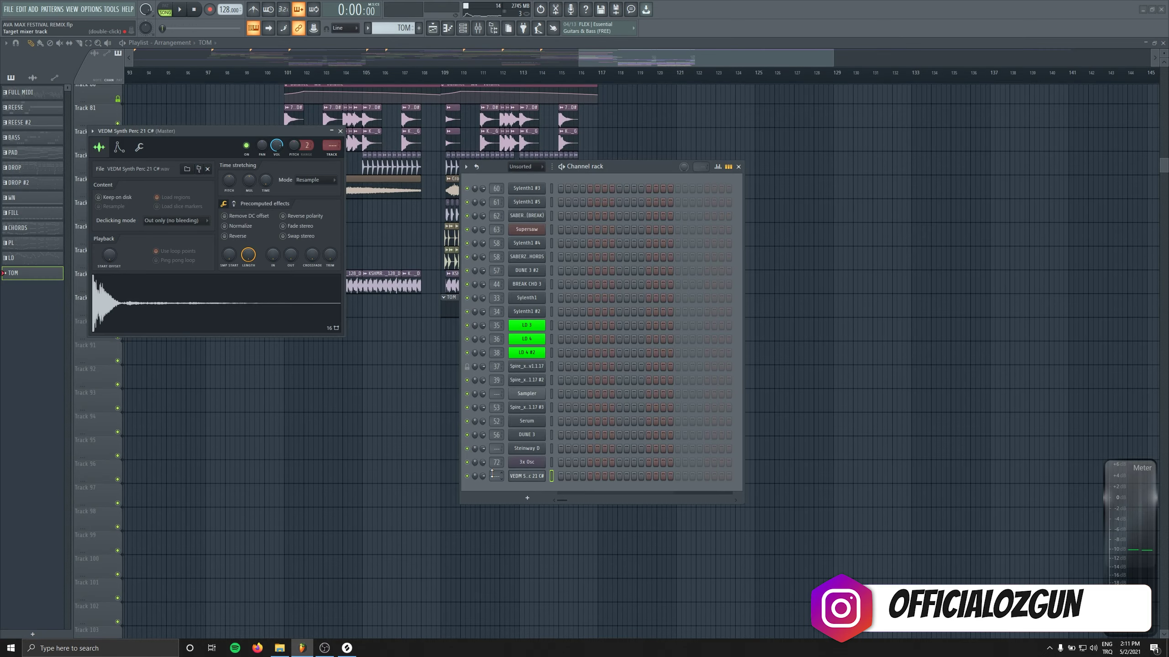
pyautogui.press('F9')
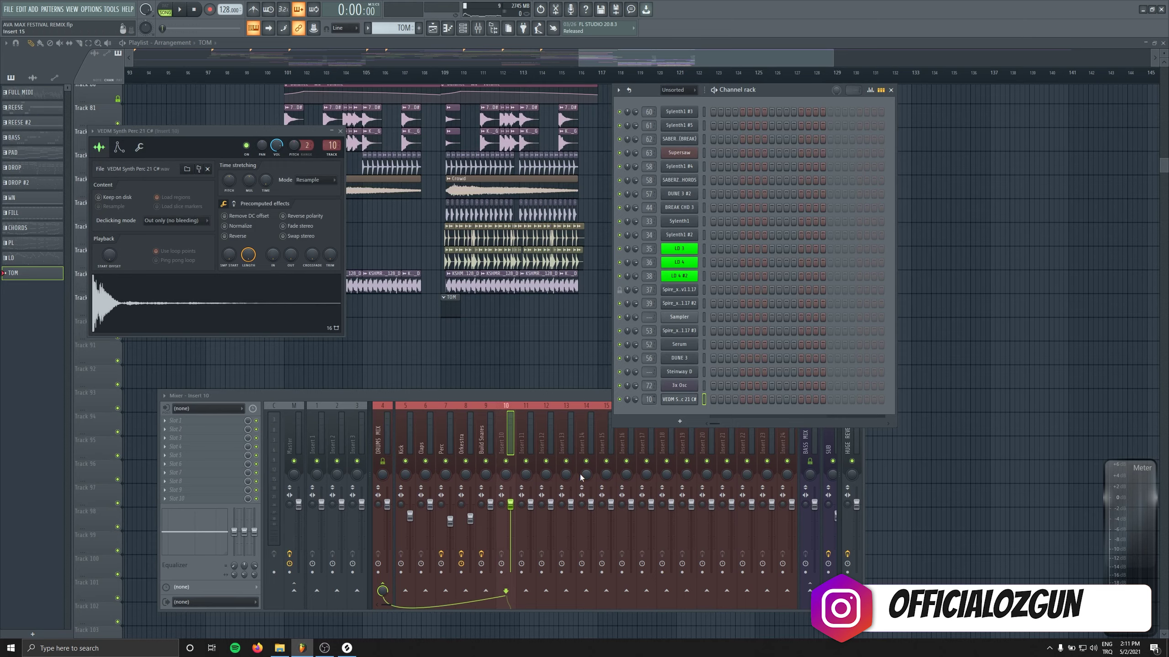
pyautogui.doubleClick(511, 437)
pyautogui.write('tO')
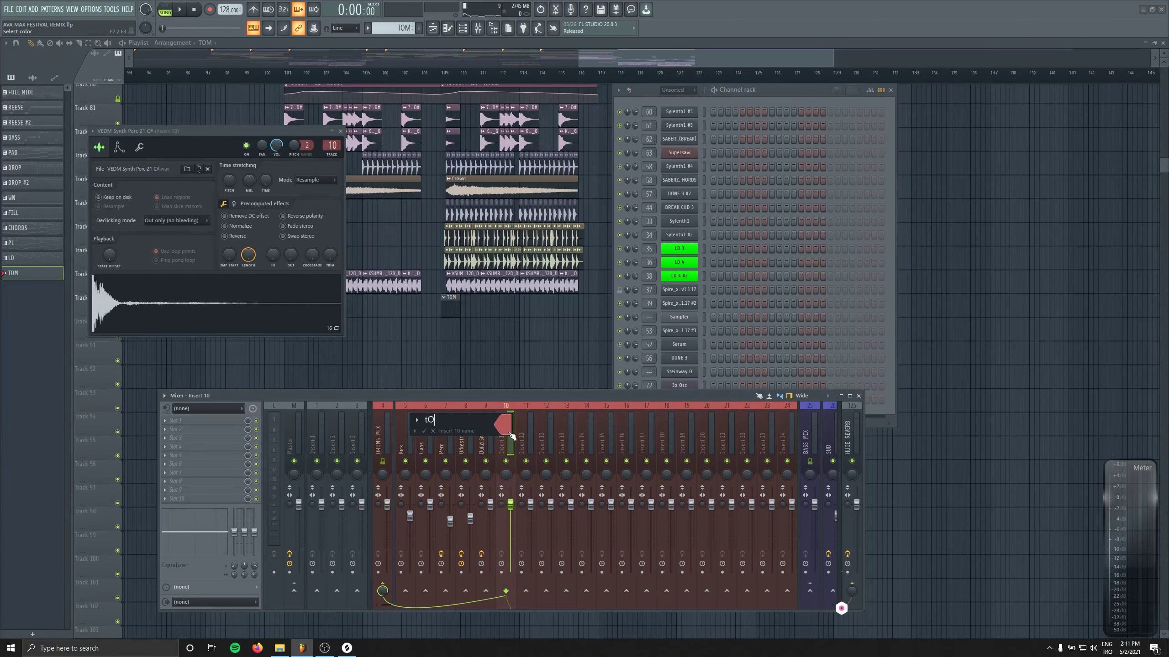
pyautogui.write(' Tom')
pyautogui.press('Return')
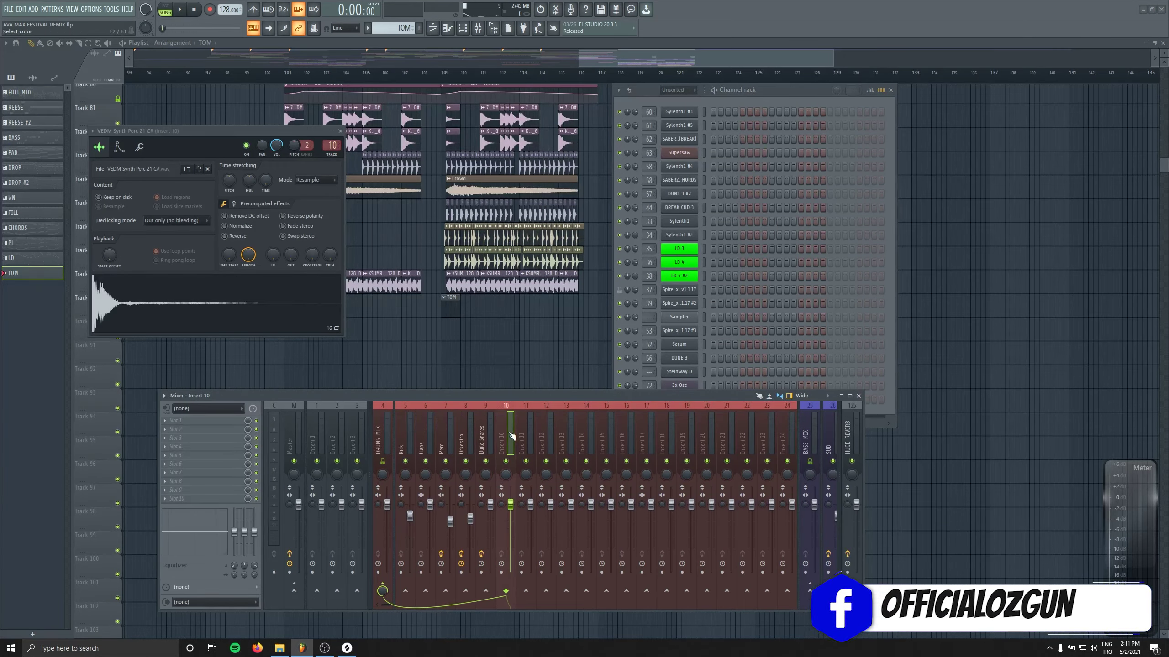
# Play back the TOM pattern while looking through the sampler's envelope and miscellaneous settings, and stop the playback.
pyautogui.press('space')
pyautogui.click(119, 147)
pyautogui.click(139, 147)
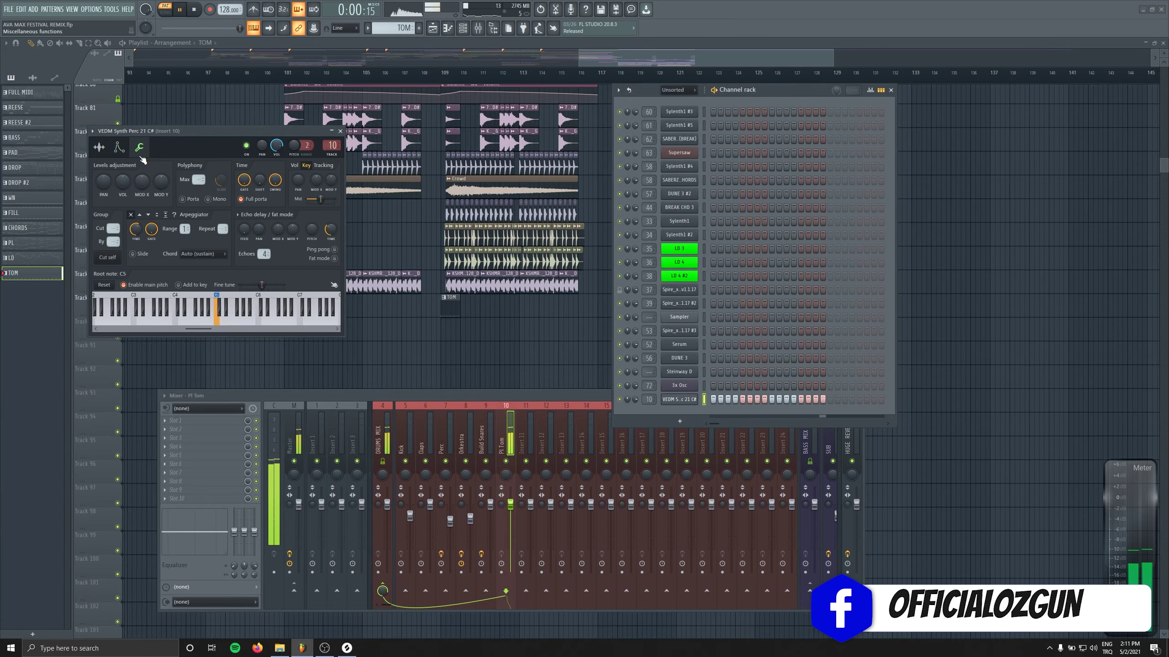
pyautogui.click(99, 147)
pyautogui.press('space')
pyautogui.moveTo(184, 131); pyautogui.dragTo(290, 123)
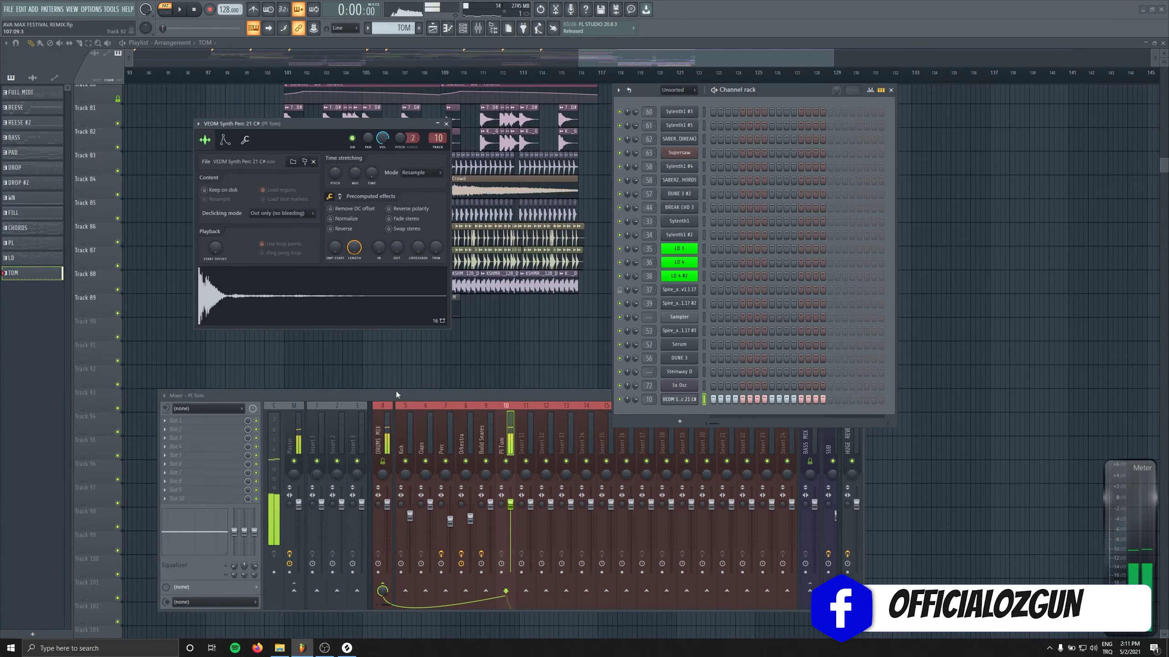
# Add Fruity Parametric EQ 2 to the Pl Tom track with the 20Hz + 18kHz cut preset and raise its low cut to about 281 Hz.
pyautogui.click(217, 423)
pyautogui.click(375, 534)
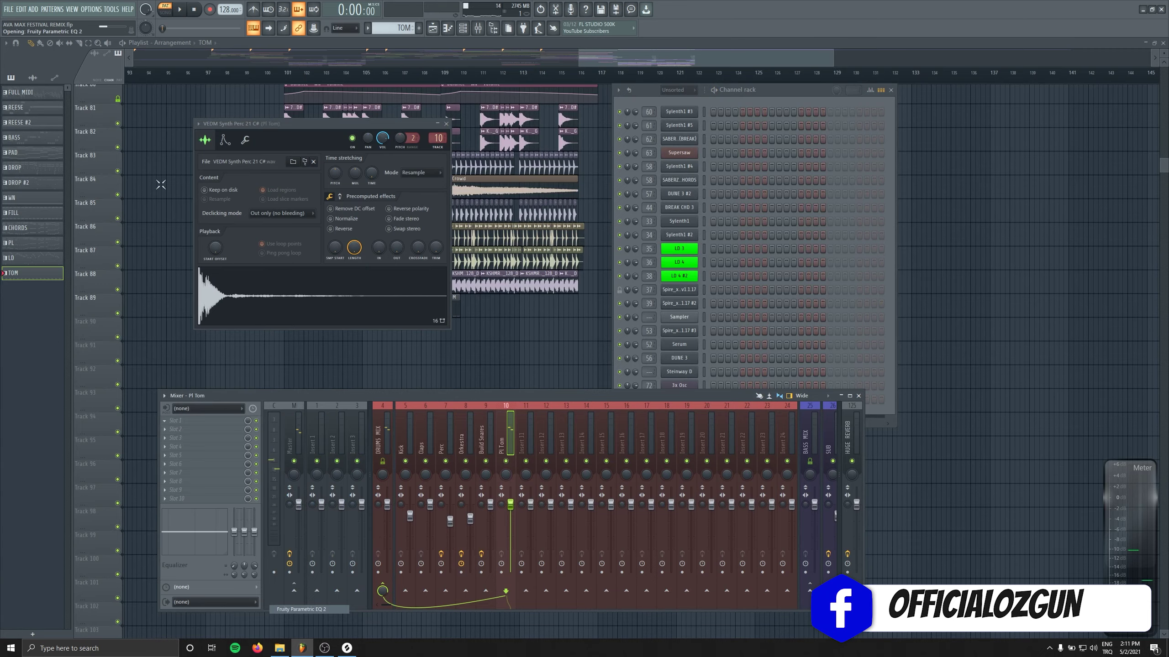
pyautogui.click(80, 118)
pyautogui.moveTo(120, 155)
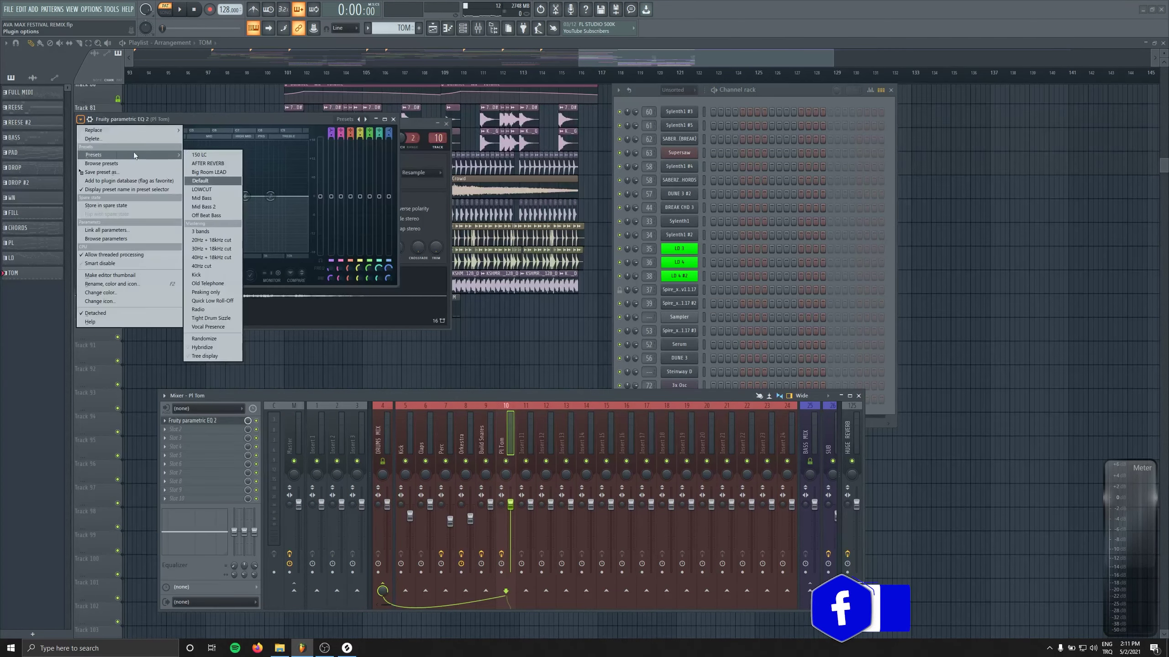
pyautogui.click(206, 242)
pyautogui.press('space')
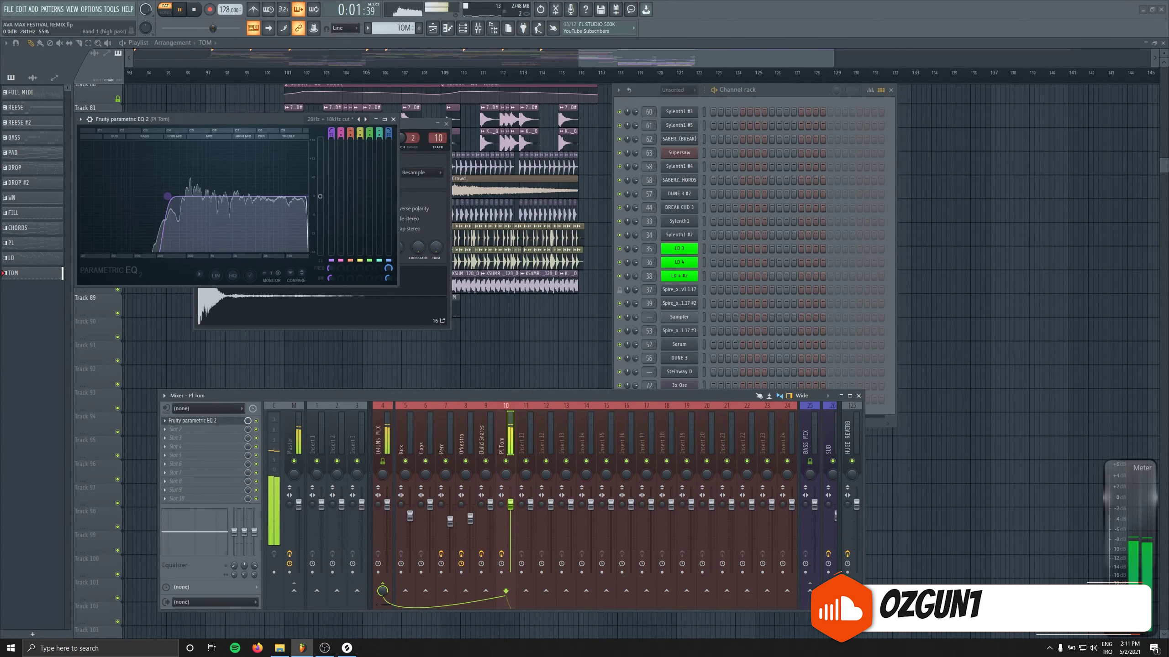
pyautogui.click(395, 121)
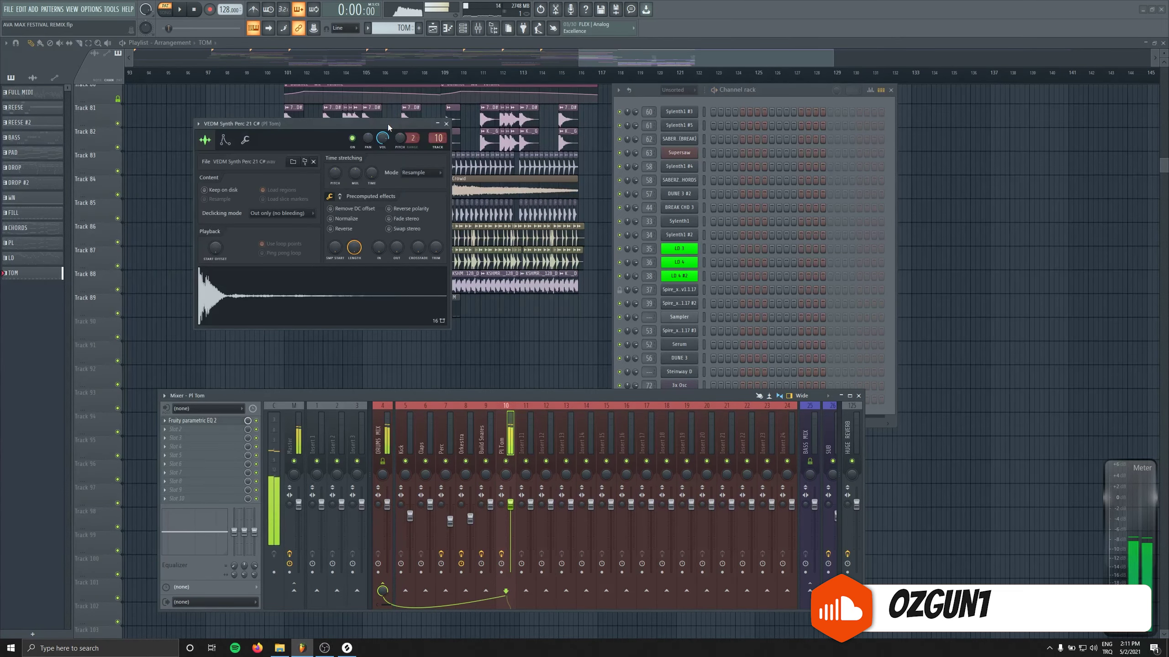
pyautogui.moveTo(387, 124); pyautogui.dragTo(479, 143)
pyautogui.press('space')
# Add Kickstart to effect slot 6 of the Pl Tom track and play back the pattern to hear the ducking.
pyautogui.click(212, 466)
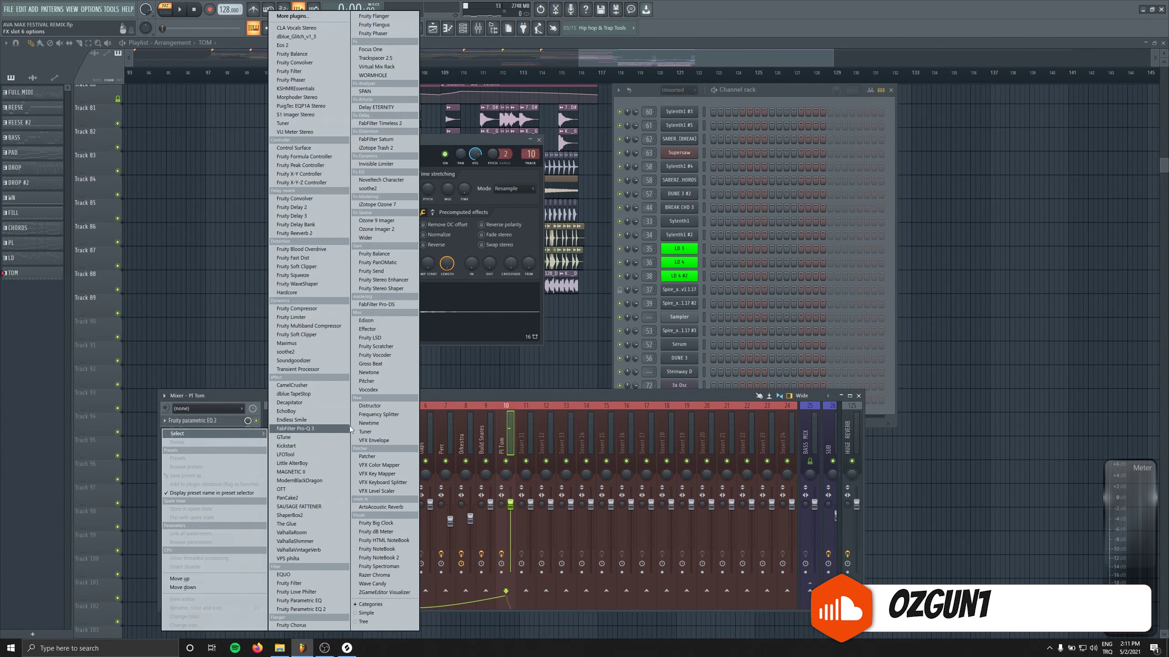
pyautogui.click(332, 444)
pyautogui.press('space')
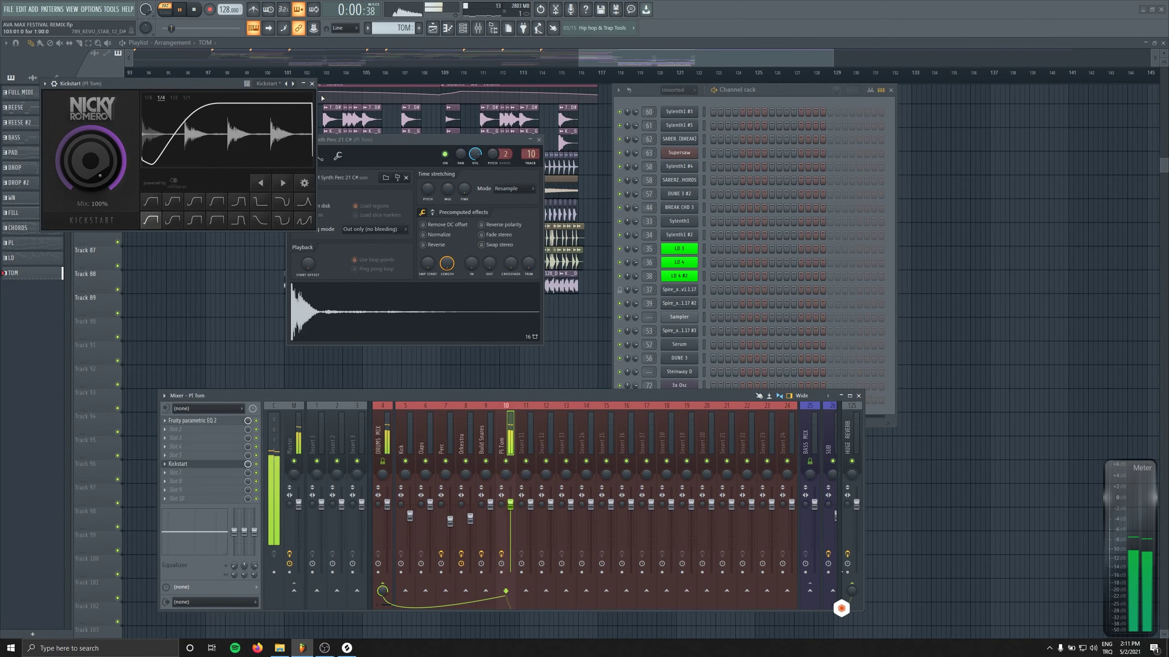
pyautogui.click(495, 103)
pyautogui.click(642, 90)
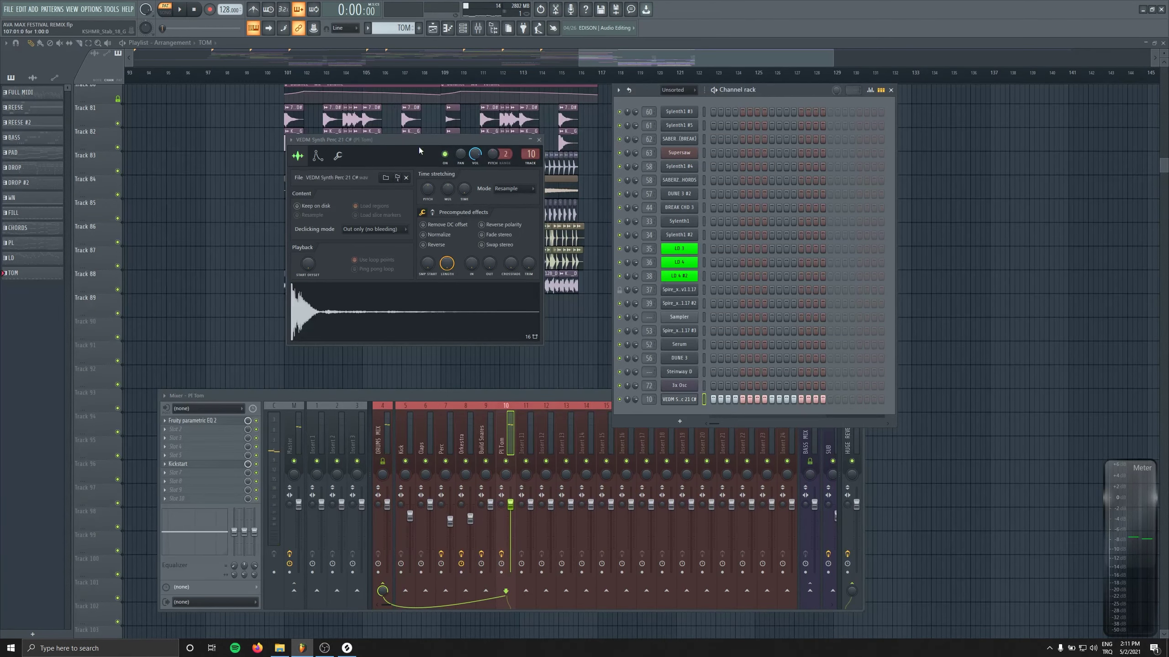
# Set the playback position to bar 109 and move the TOM clip onto a new Track 78 inserted below the Mix level automation.
pyautogui.moveTo(419, 151); pyautogui.dragTo(325, 439)
pyautogui.click(453, 83)
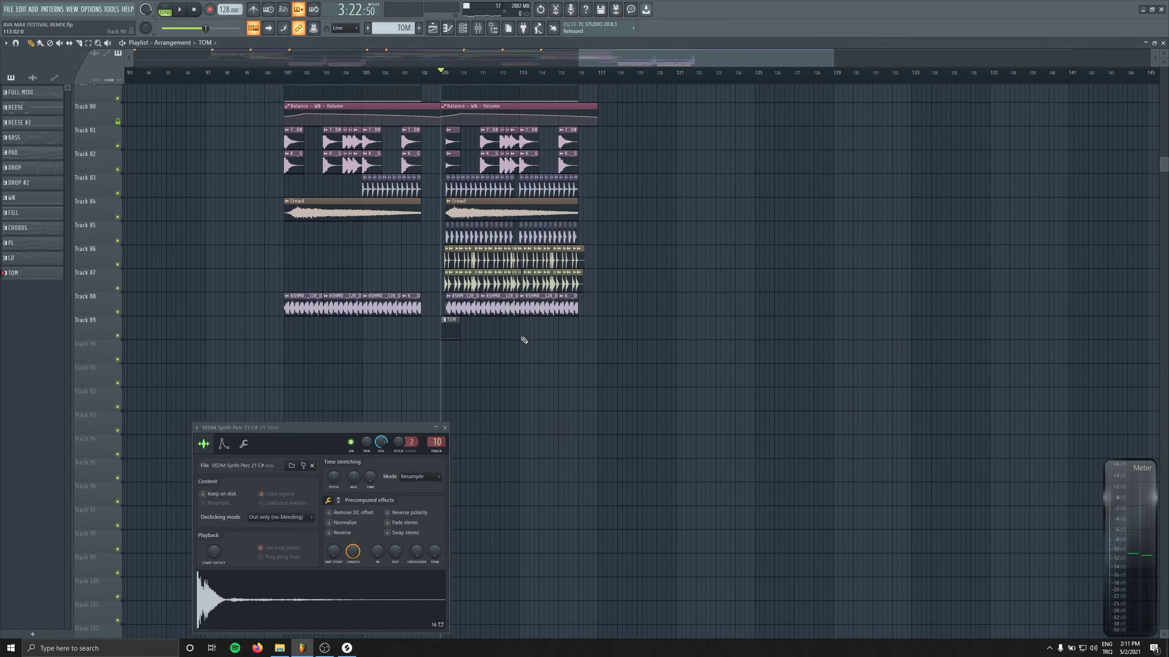
pyautogui.moveTo(451, 324); pyautogui.dragTo(654, 313)
pyautogui.scroll(-5, 536, 357)
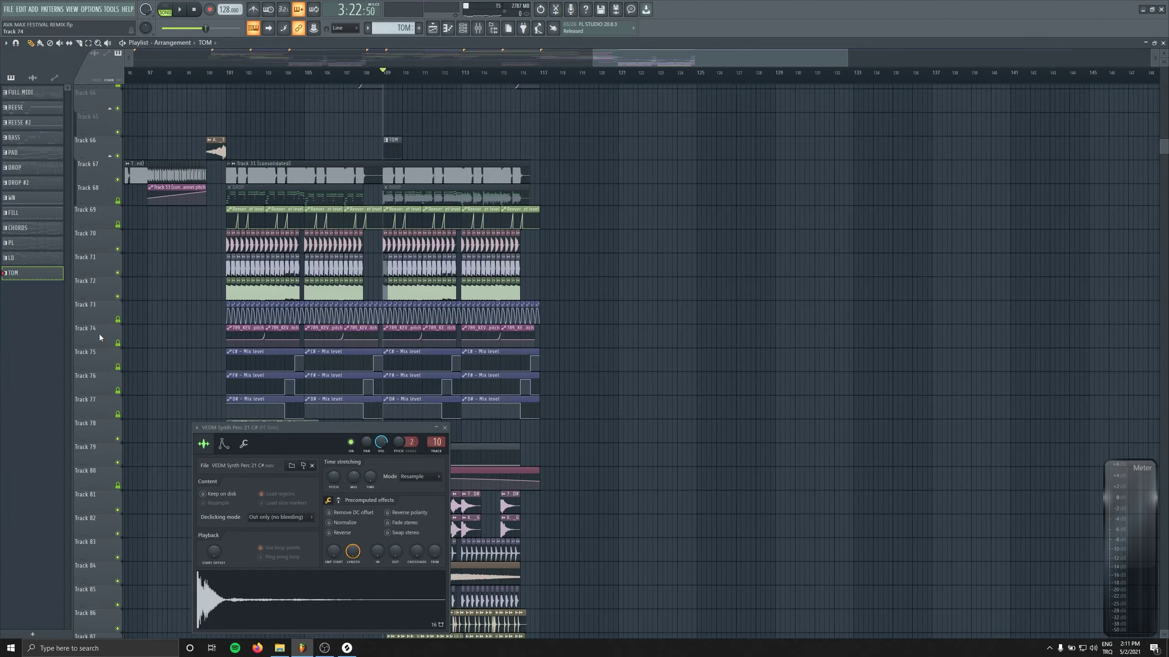
pyautogui.scroll(-2, 100, 337)
pyautogui.rightClick(108, 353)
pyautogui.click(138, 498)
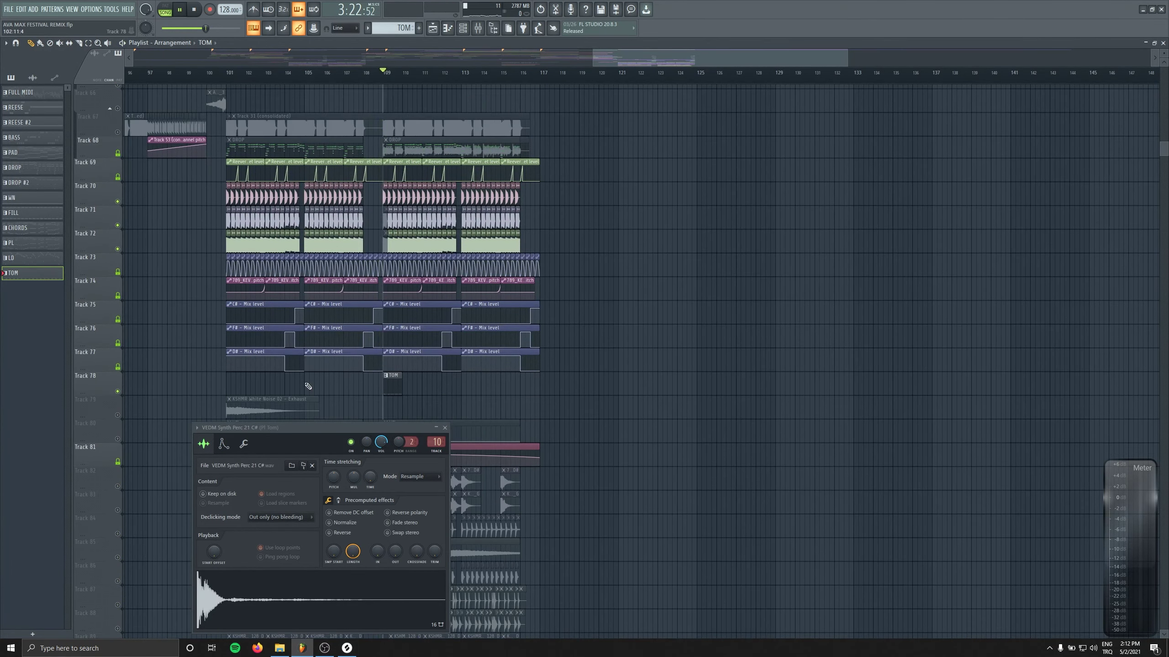
# Repeat the TOM clip on Track 78 at bars 110, 111 and 112, and trim the last clip to end with the kicks.
pyautogui.scroll(8, 363, 387)
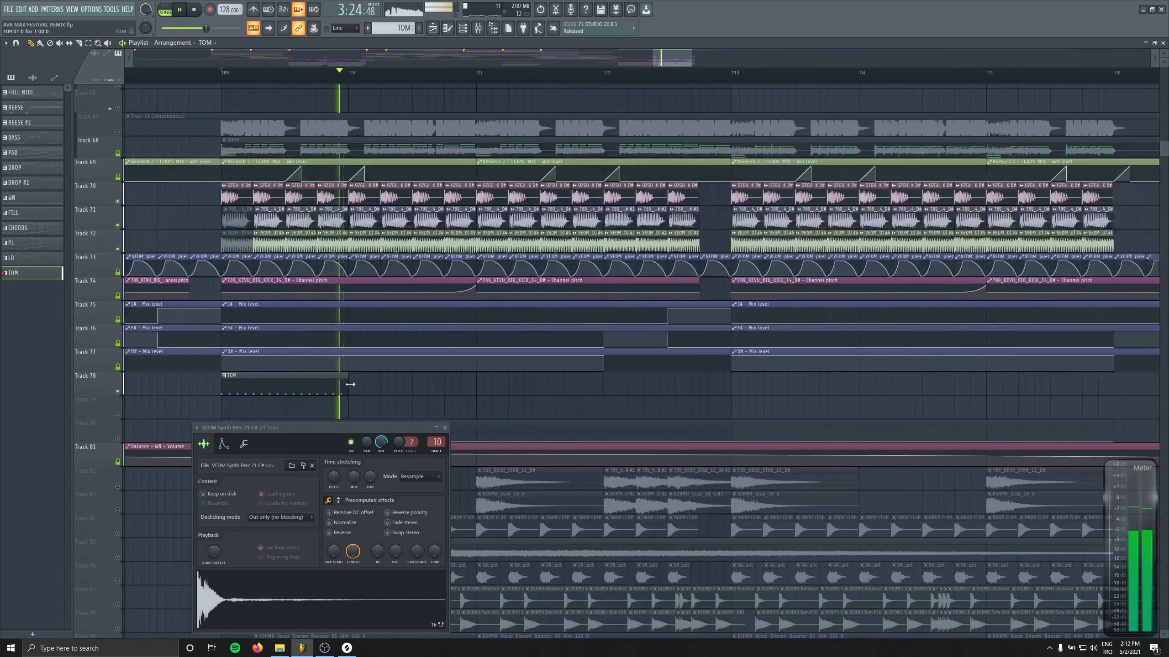
pyautogui.click(352, 384)
pyautogui.click(479, 384)
pyautogui.click(612, 387)
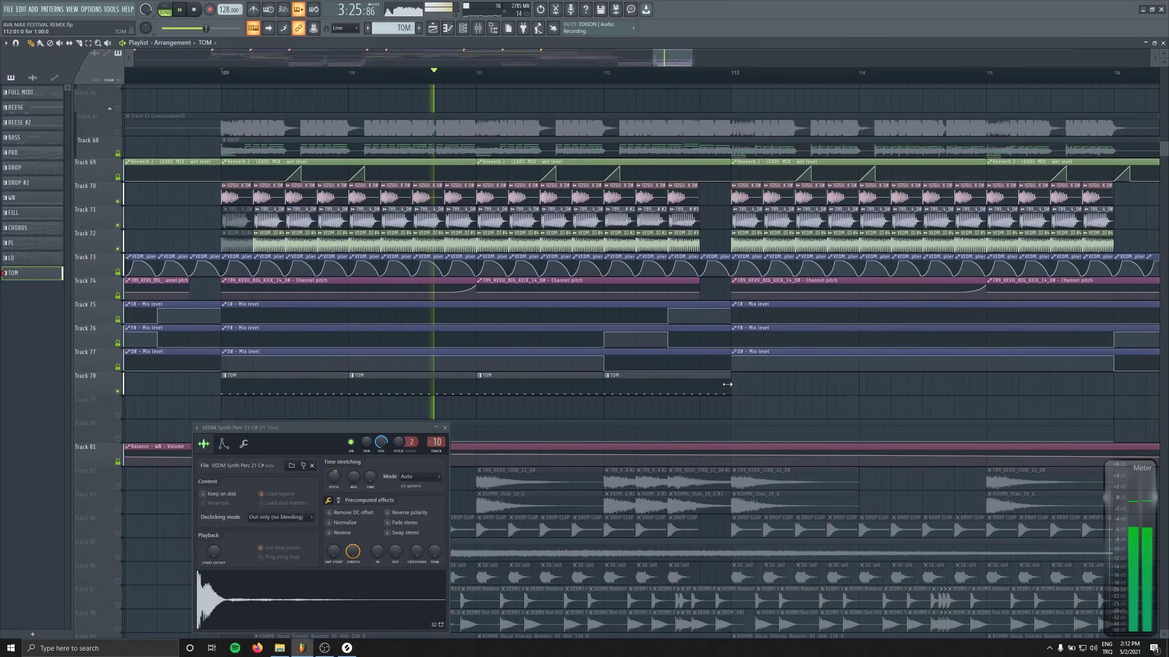
pyautogui.moveTo(702, 389); pyautogui.dragTo(699, 390)
# Duplicate the four TOM clips to start at bar 113, delete the surplus clip from bar 116, and stop the playback.
pyautogui.moveTo(222, 358); pyautogui.dragTo(737, 419)
pyautogui.hotkey('ctrl', 'b')
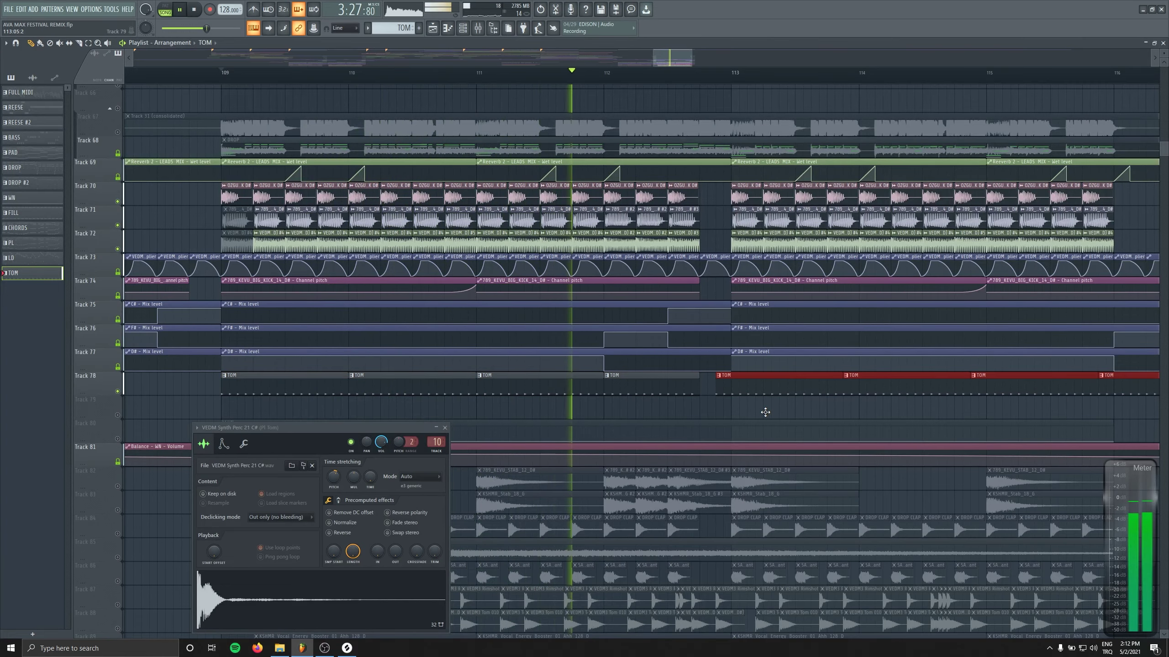
pyautogui.hscroll(3, 464, 383)
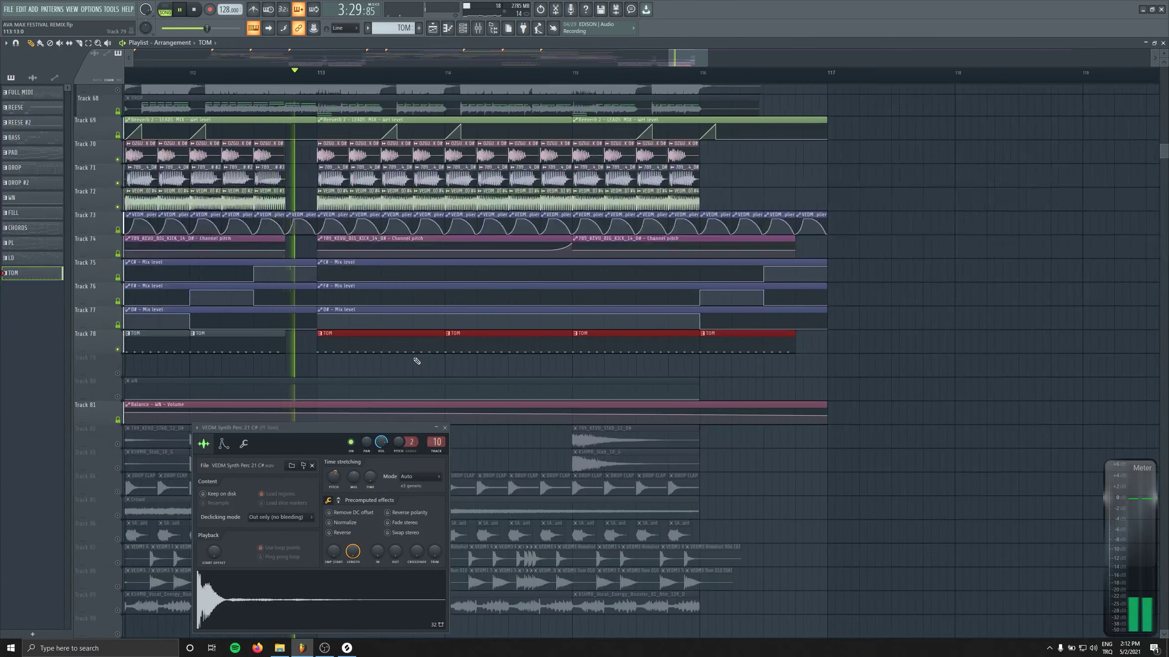
pyautogui.rightClick(786, 343)
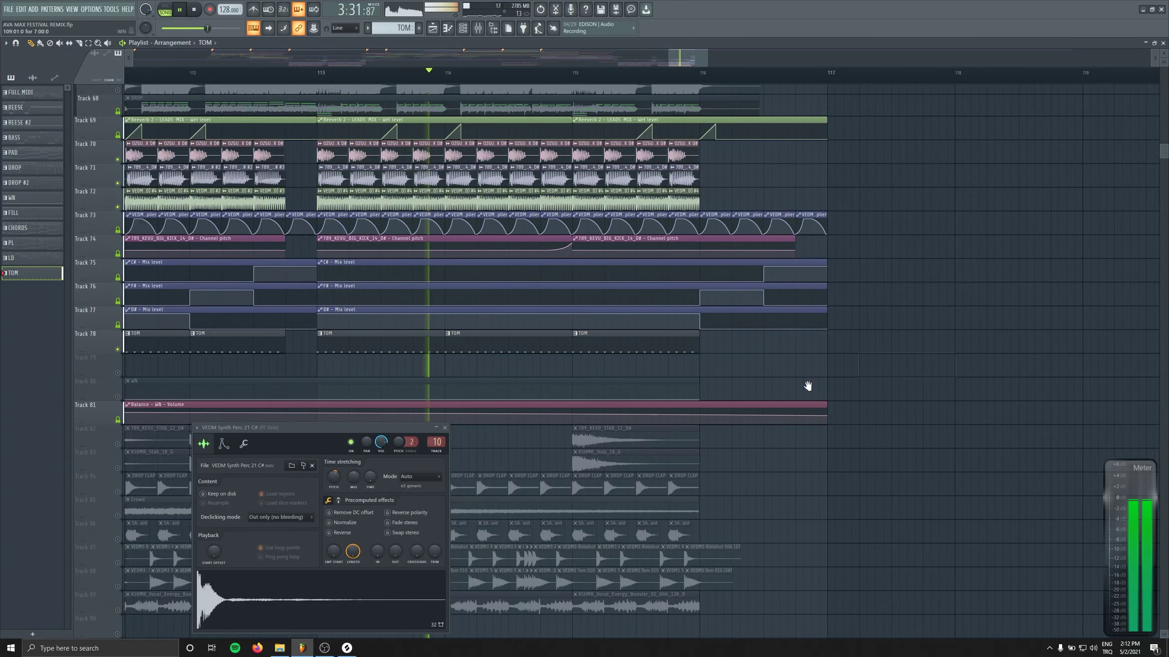
pyautogui.press('space')
# Close the VEDM Synth Perc 21 C# sampler window and open the channel's notes in the piano roll.
pyautogui.press('F9')
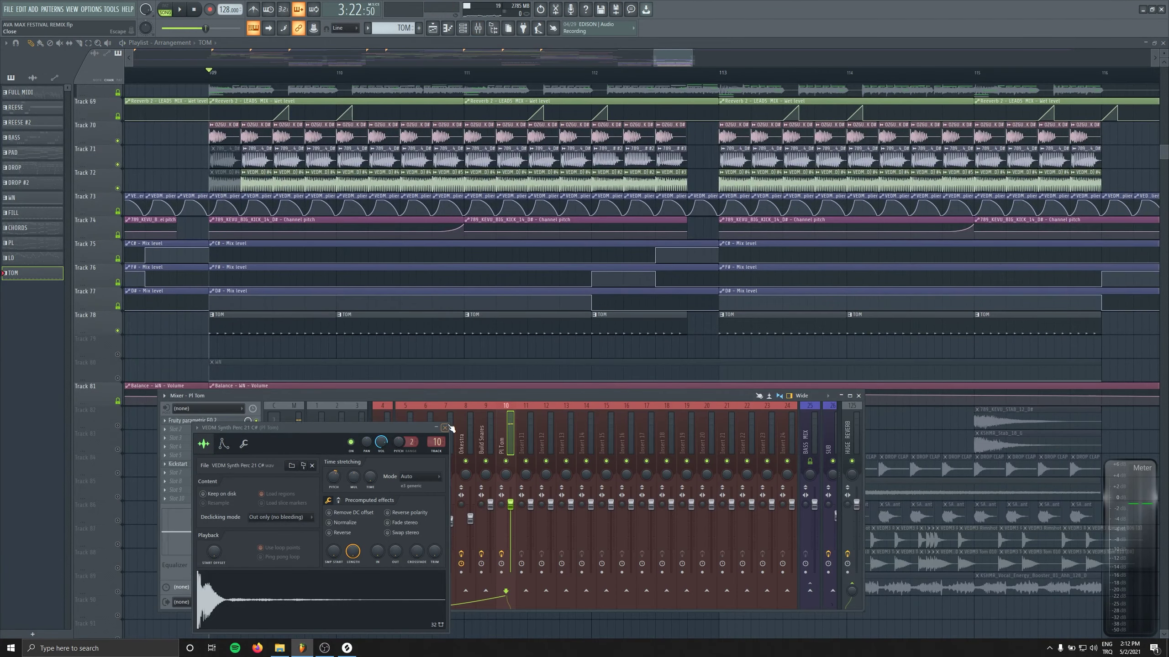
pyautogui.click(445, 427)
pyautogui.press('F9')
pyautogui.press('F7')
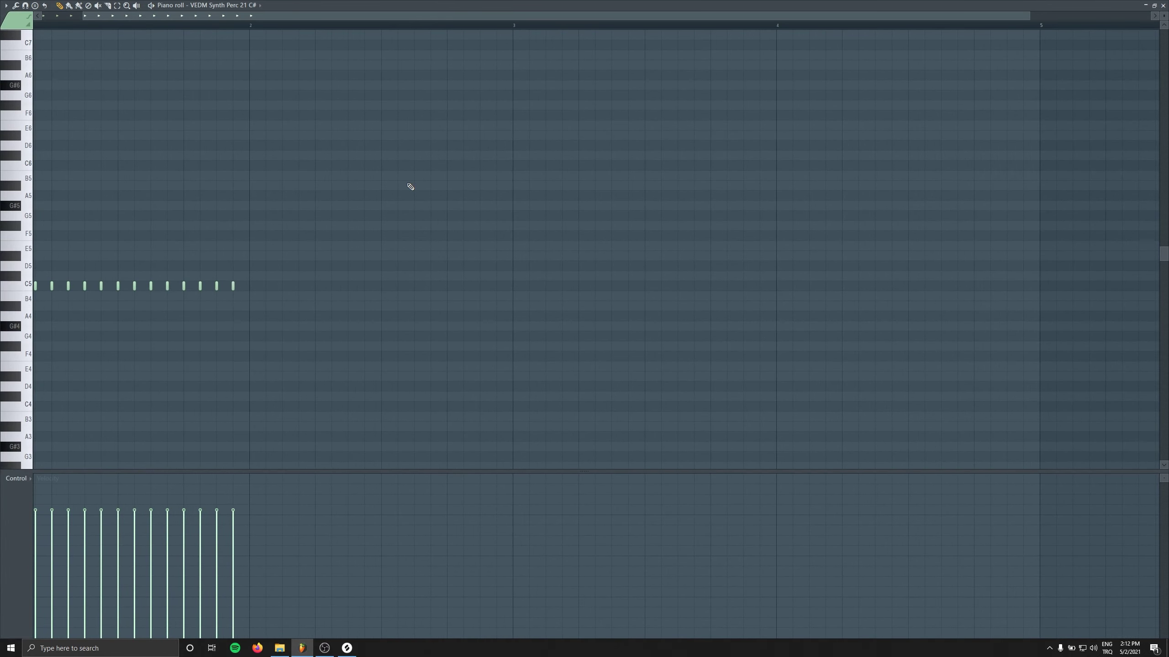
# Quantize the tom notes with the Swing groove template.
pyautogui.hotkey('alt', 'q')
pyautogui.click(434, 231)
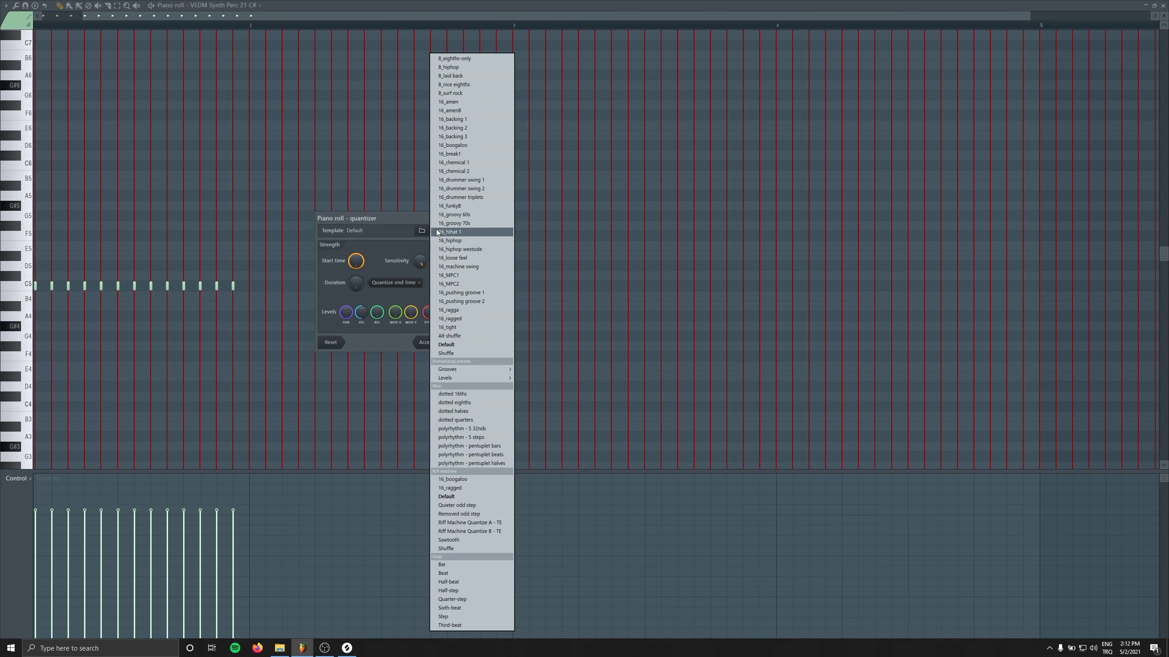
pyautogui.moveTo(460, 367)
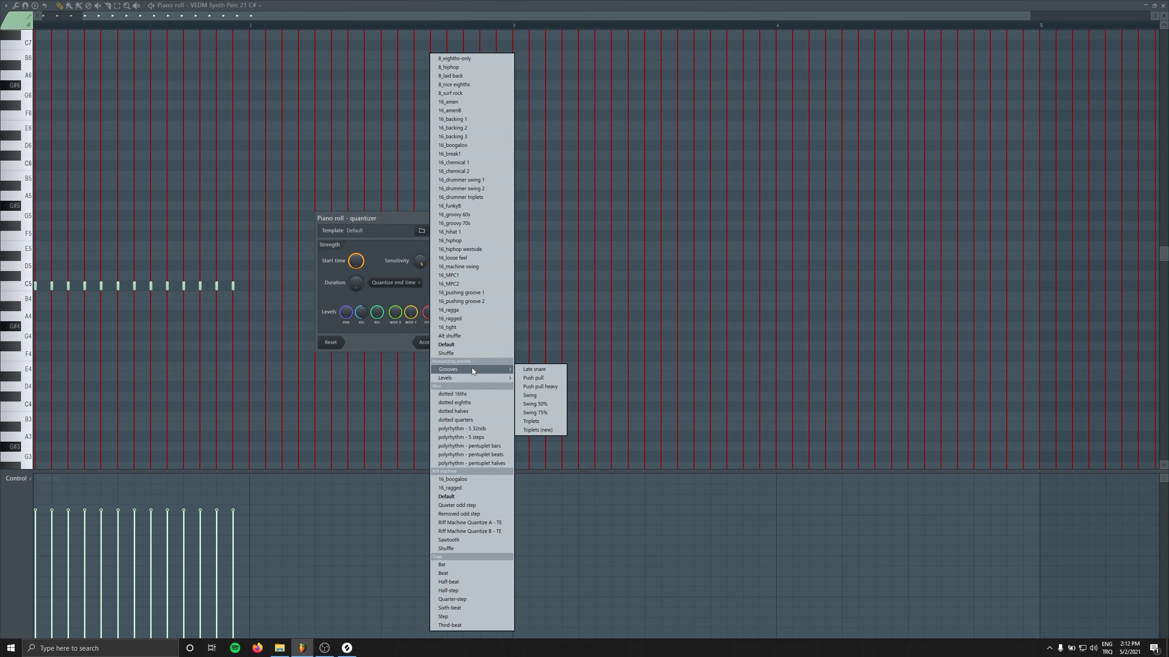
pyautogui.click(549, 394)
pyautogui.moveTo(424, 221); pyautogui.dragTo(515, 225)
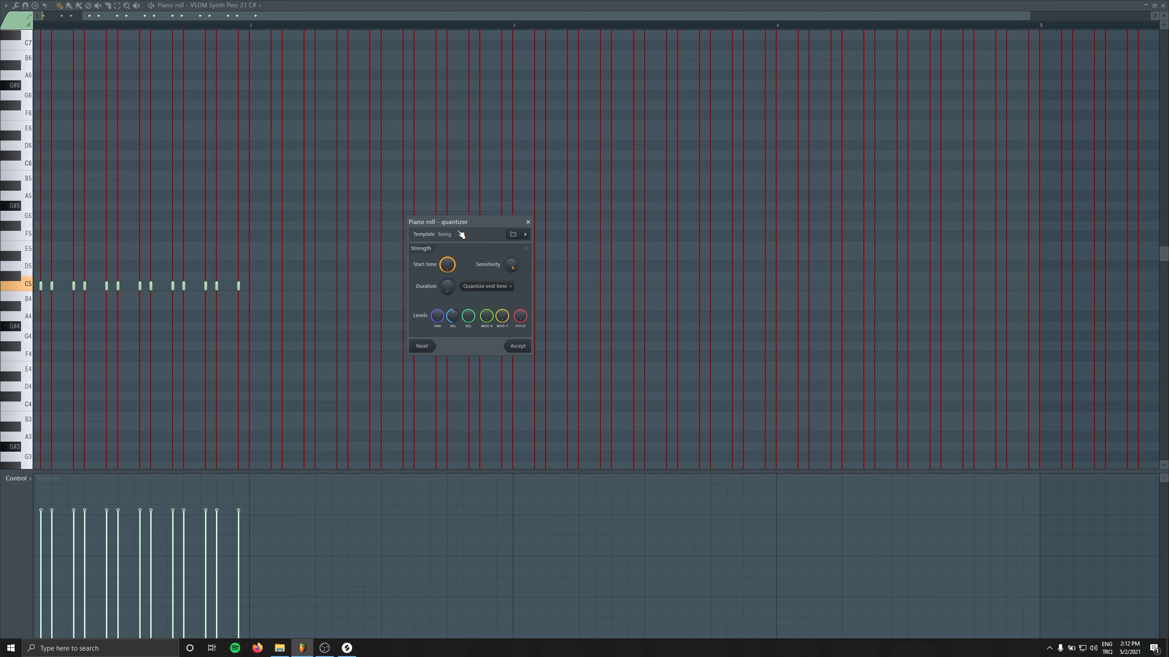
# Reduce the quantizer's start time strength to soften the swing, accept it, and return to the playlist.
pyautogui.moveTo(448, 266); pyautogui.dragTo(447, 258)
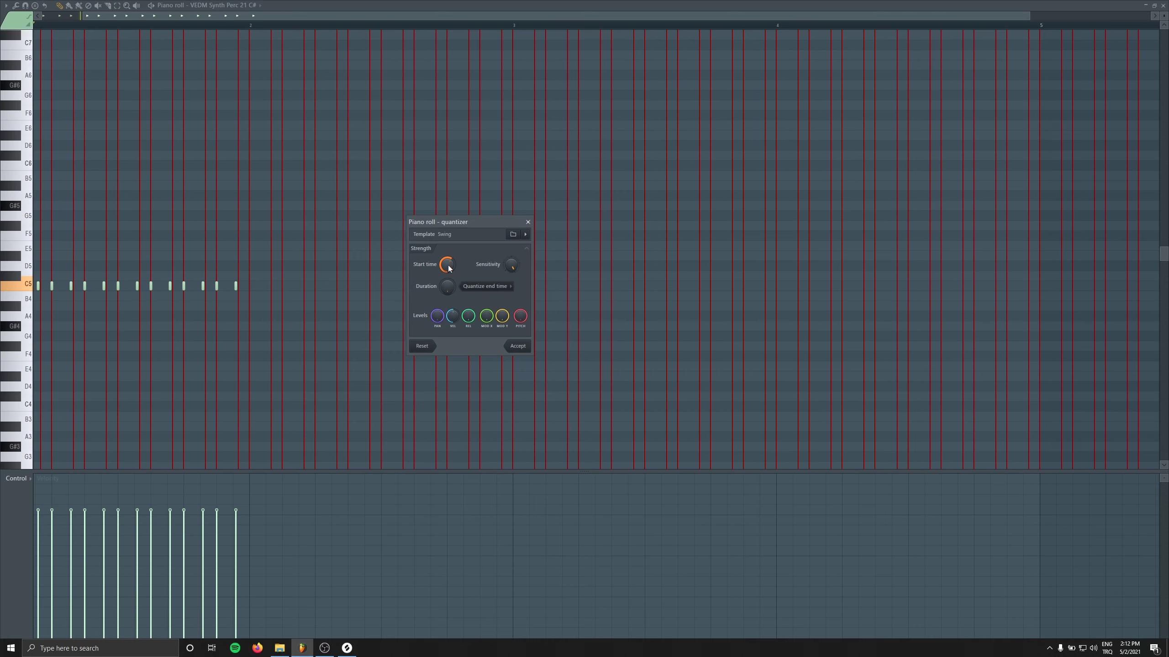
pyautogui.moveTo(449, 269); pyautogui.dragTo(449, 261)
pyautogui.click(526, 345)
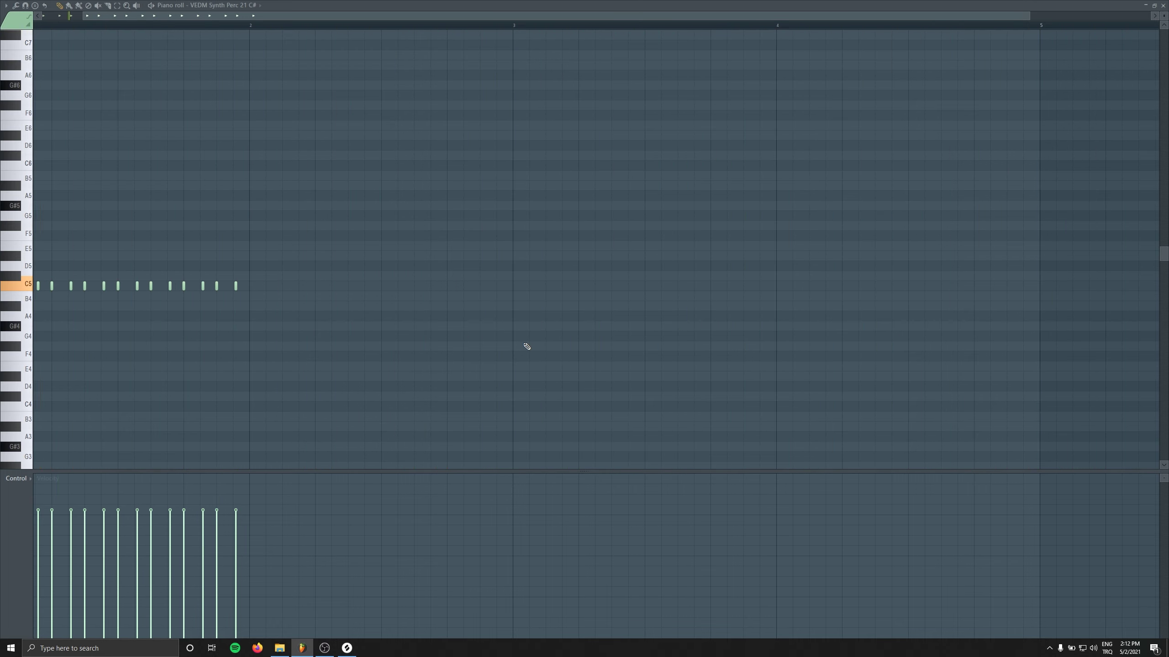
pyautogui.press('F7')
pyautogui.press('F6')
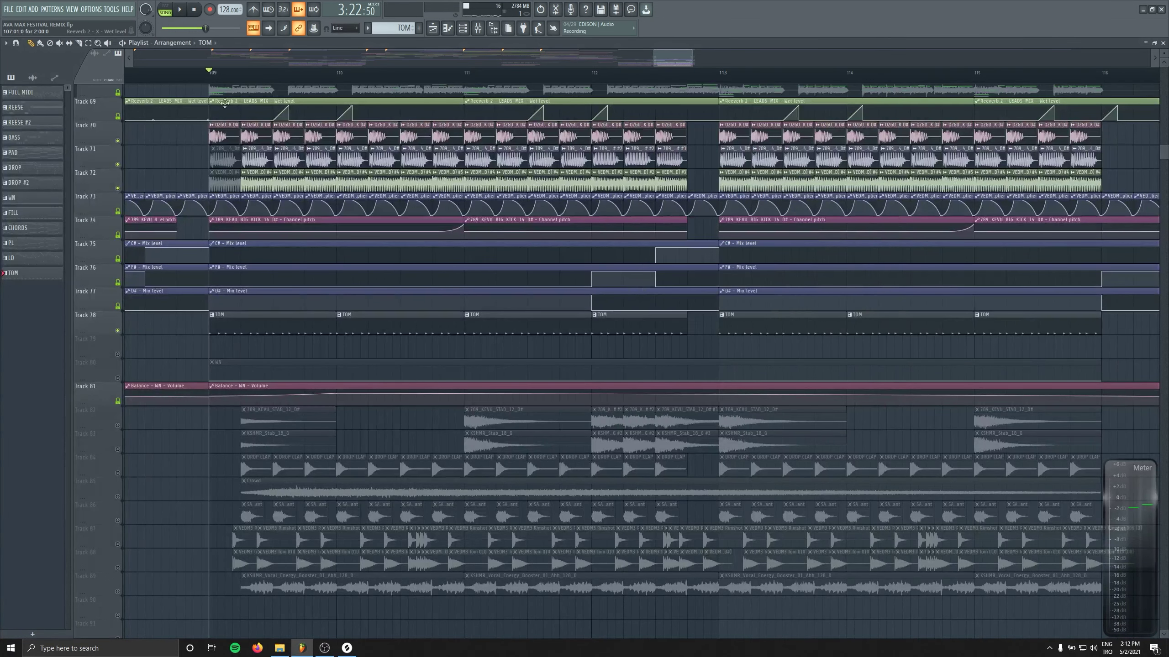
# Unmute Tracks 67 and 68 and play back the second drop together with the tom.
pyautogui.scroll(3, 116, 151)
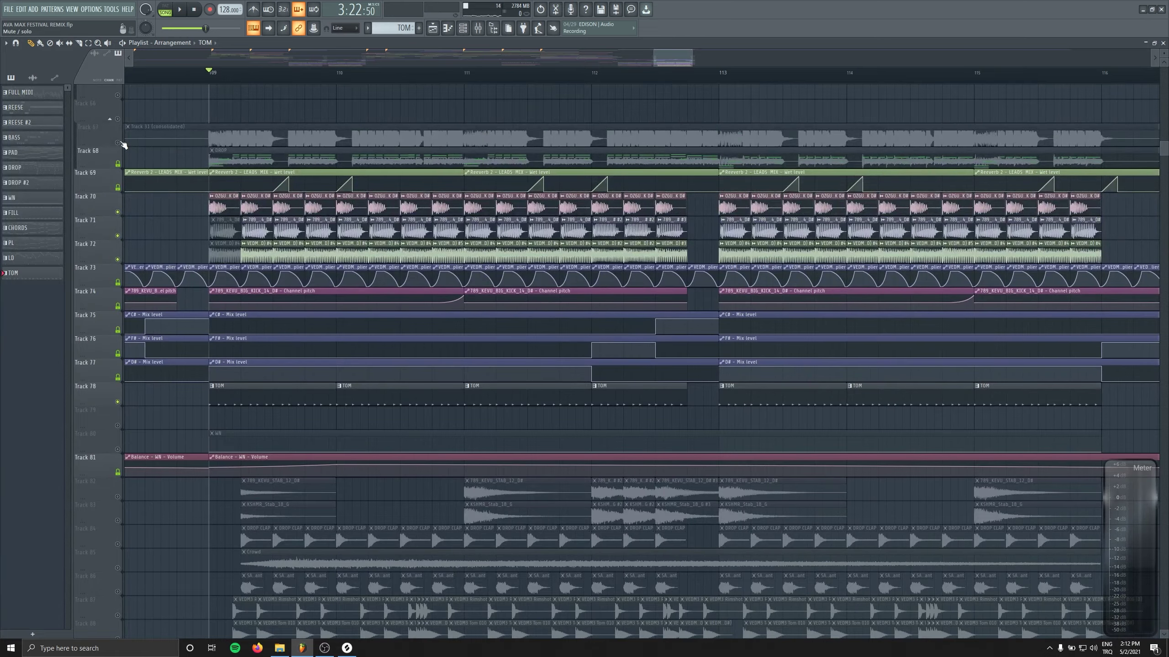
pyautogui.scroll(2, 124, 145)
pyautogui.scroll(-6, 123, 144)
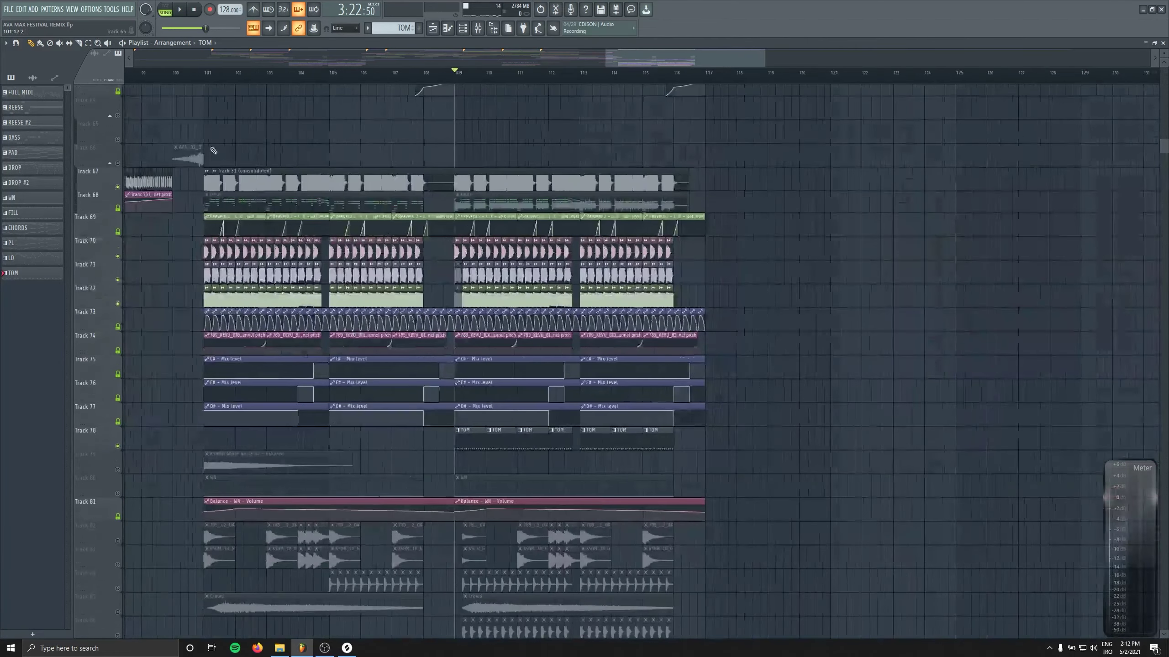
pyautogui.press('space')
# Copy the transition clip on Track 66 to just before bar 109 and select both clips on that track.
pyautogui.scroll(-8, 704, 313)
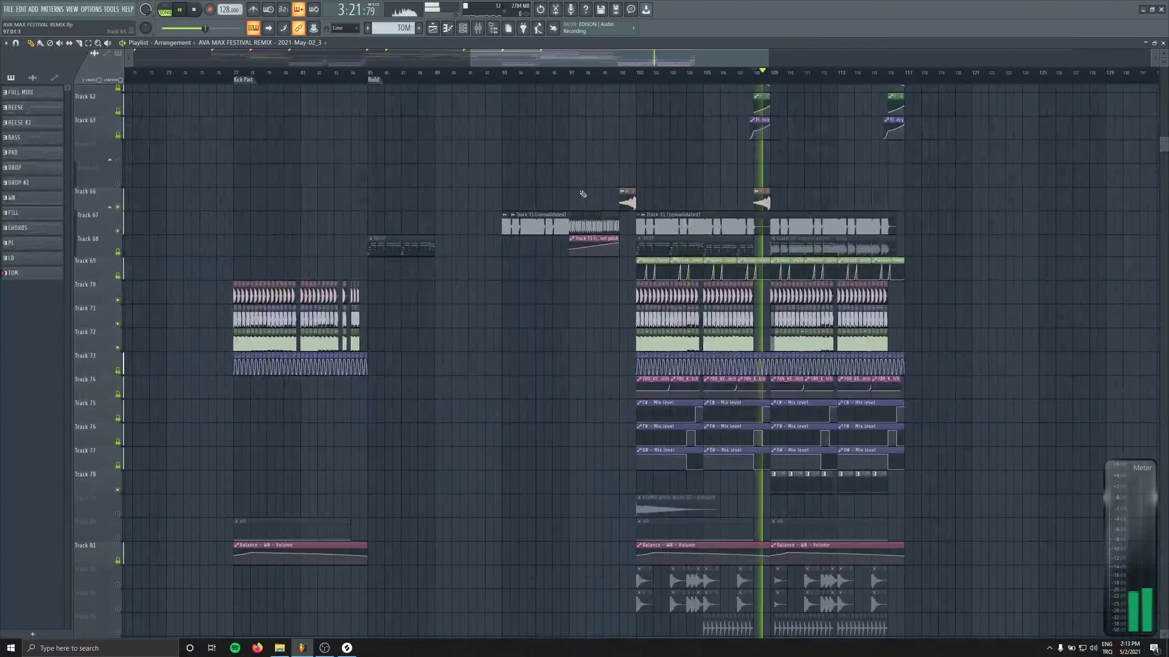
pyautogui.scroll(2, 561, 210)
pyautogui.moveTo(573, 210); pyautogui.dragTo(691, 187)
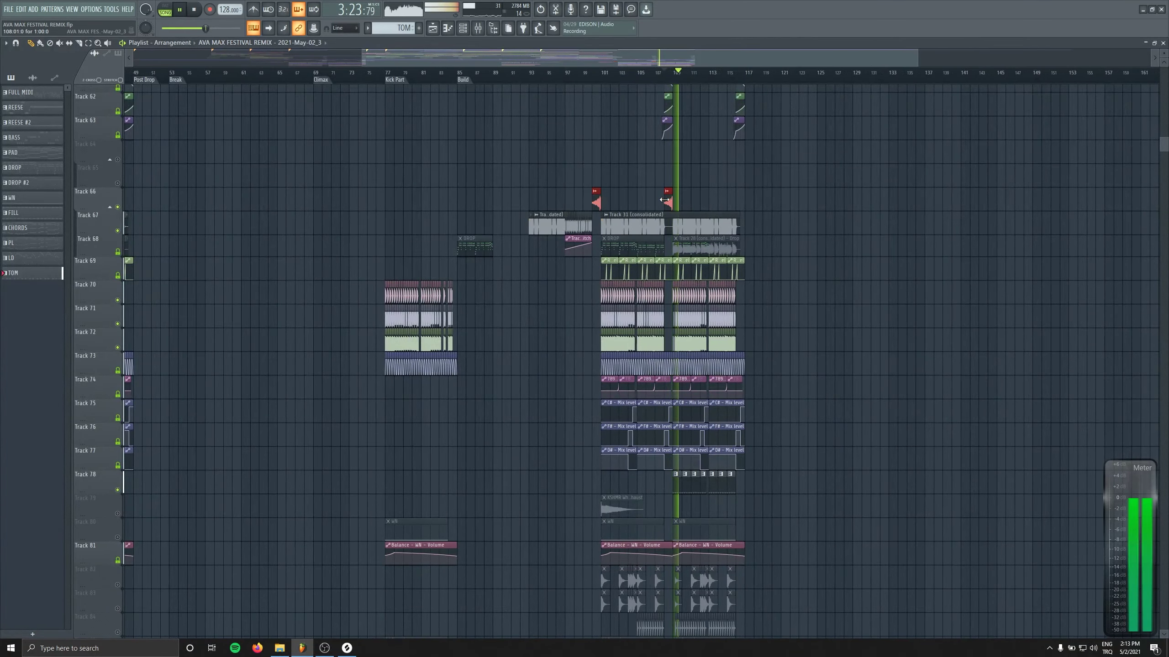
pyautogui.moveTo(180, 211); pyautogui.dragTo(476, 212)
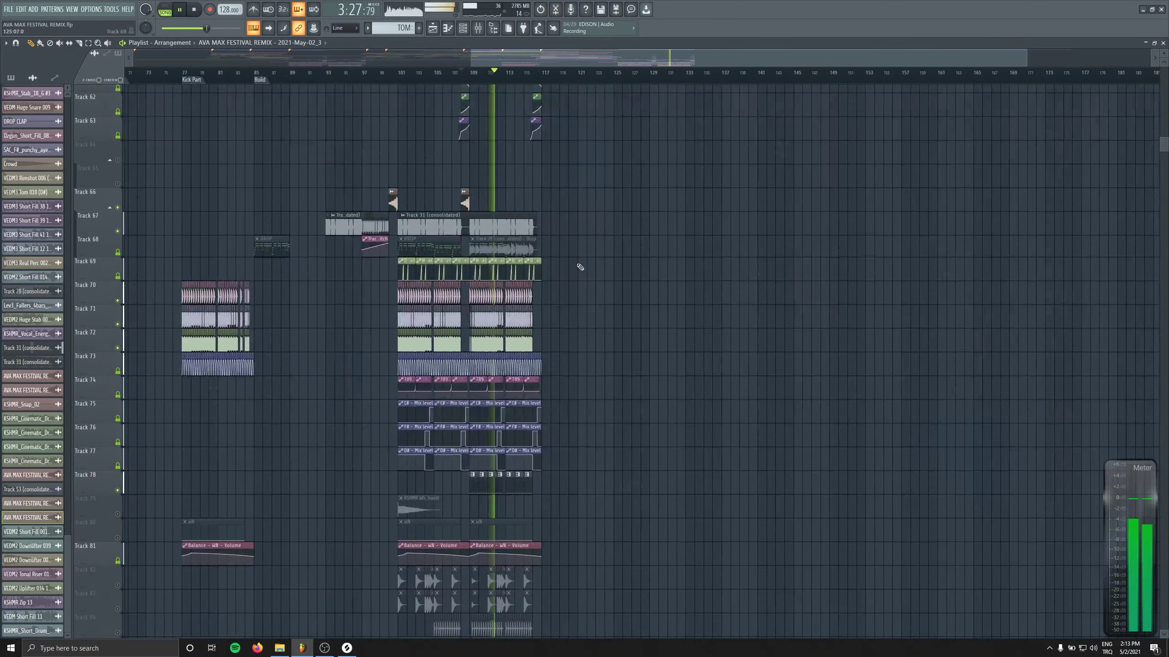
# Insert Fruity Stereo Shaper in the second effect slot of the Pl Tom mixer track and play the drop from bar 101.
pyautogui.click(490, 29)
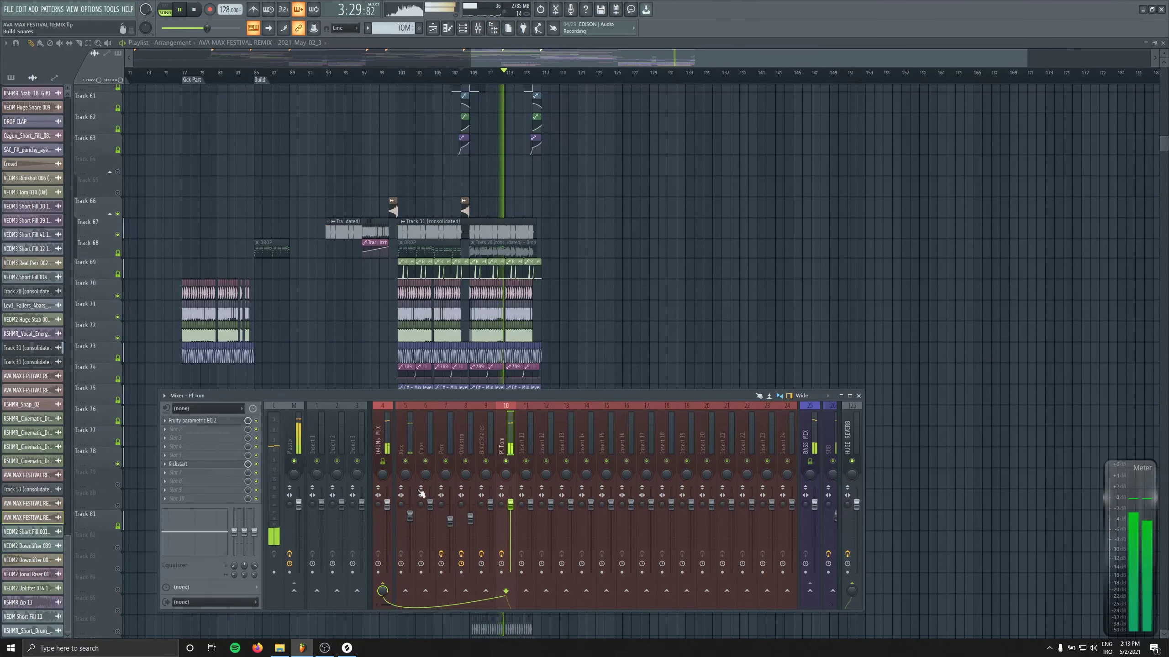
pyautogui.click(211, 434)
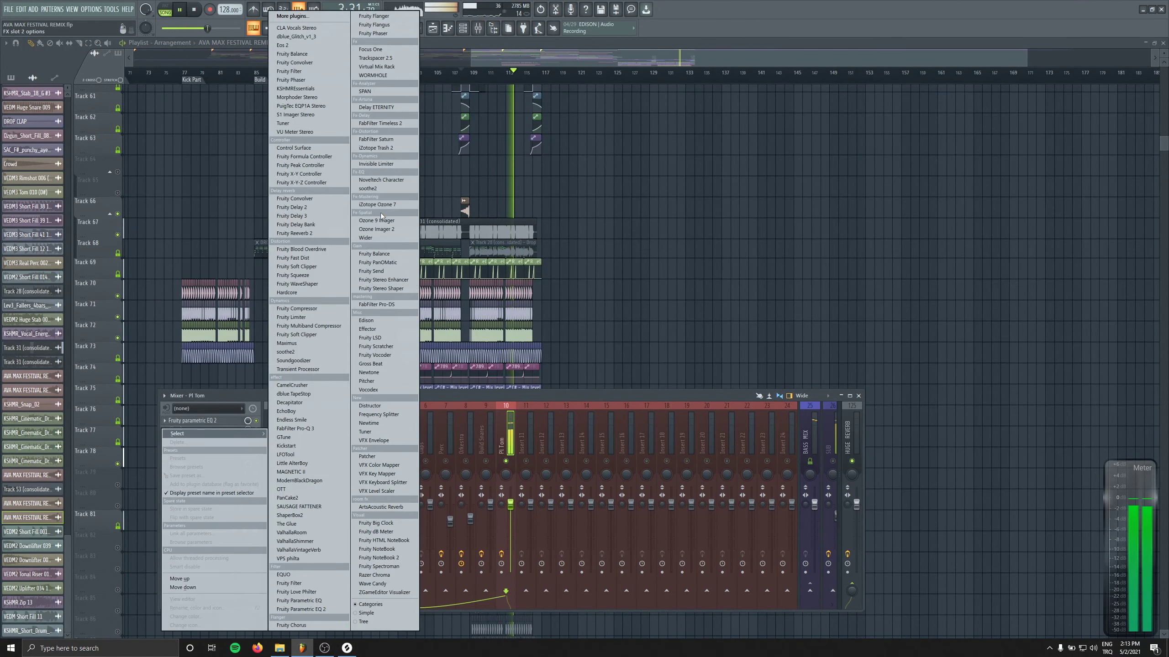
pyautogui.click(391, 288)
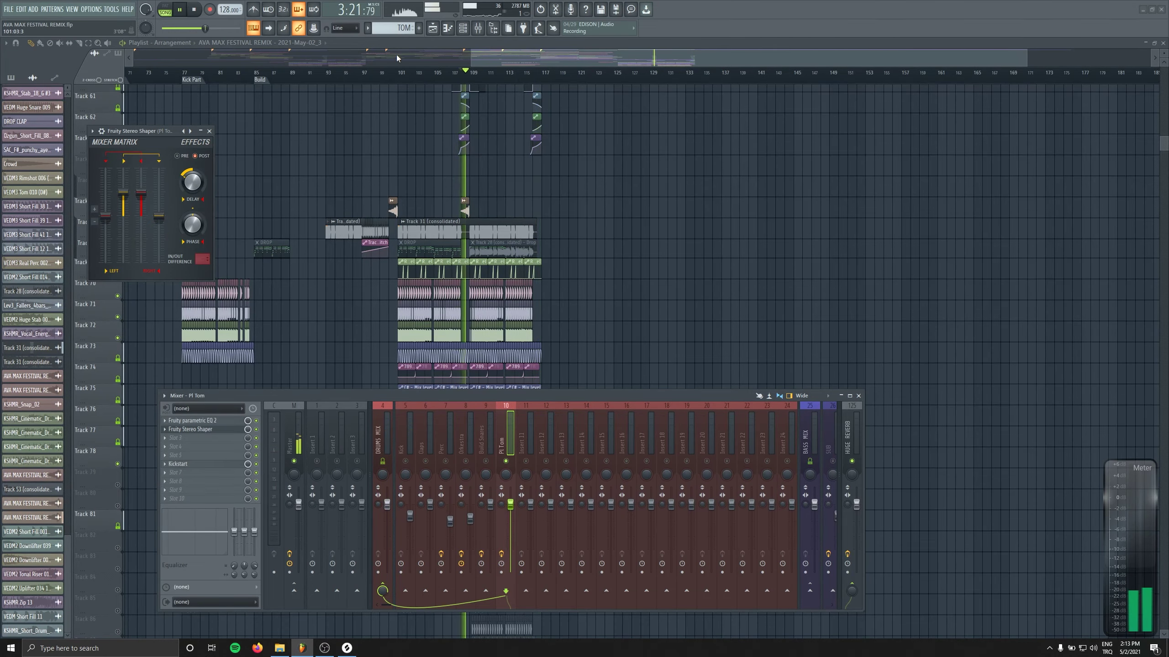
pyautogui.click(394, 72)
pyautogui.scroll(-5, 461, 252)
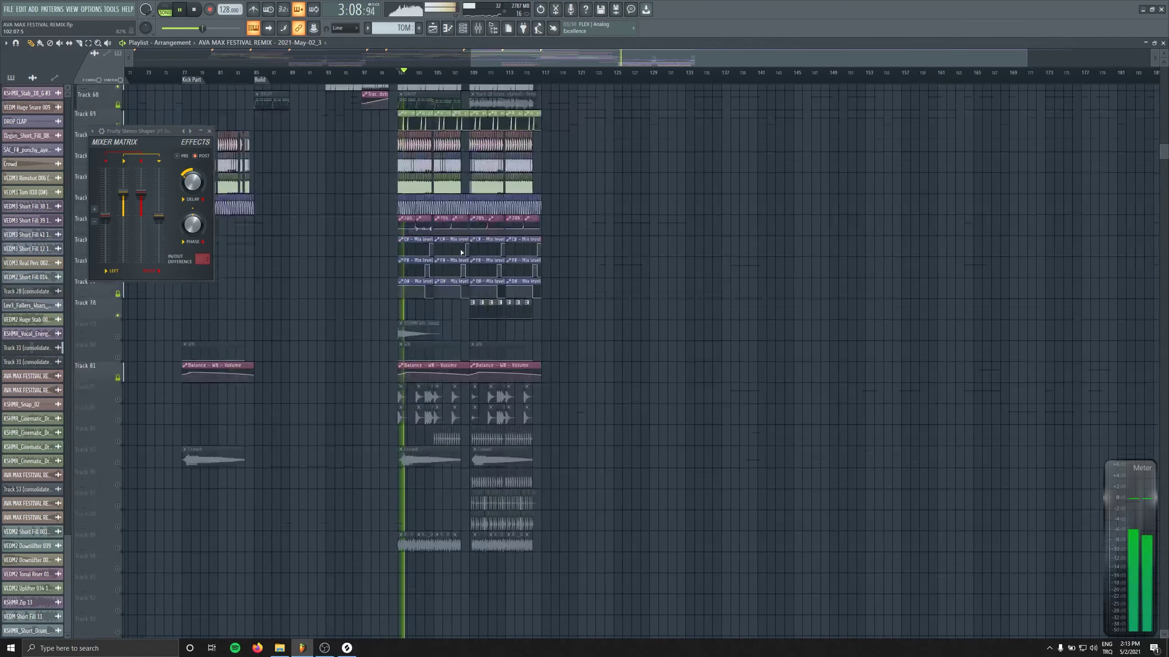
pyautogui.press('space')
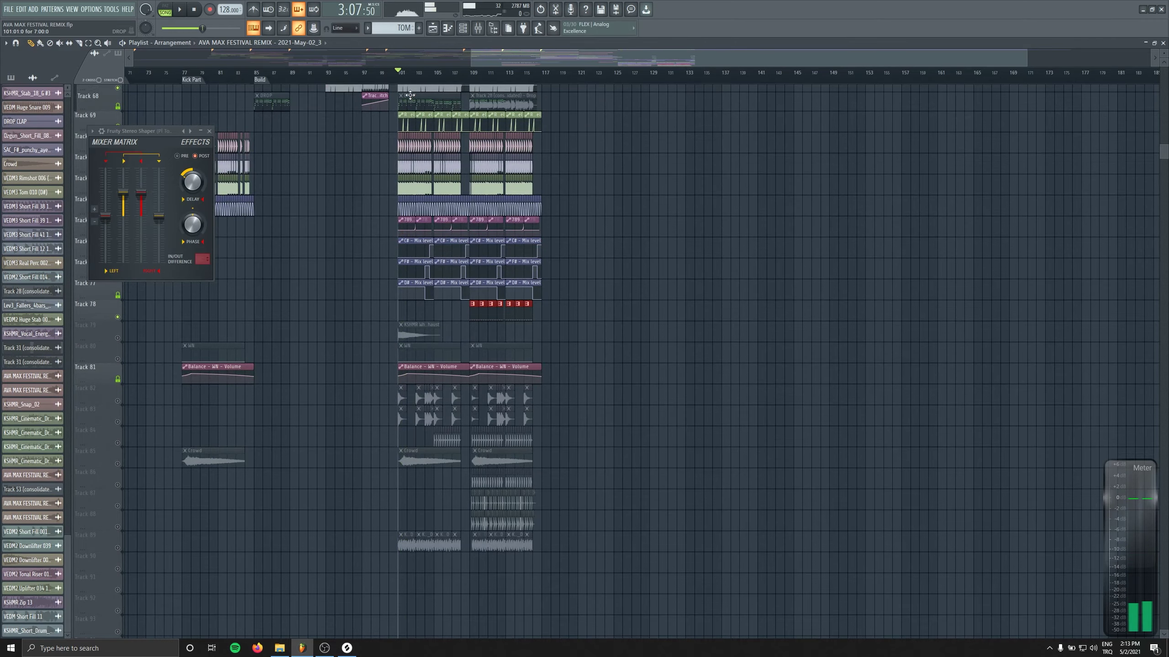
# Try placing TOM clips on Track 78 in bars 105 to 107 and remove them again.
pyautogui.scroll(5, 474, 211)
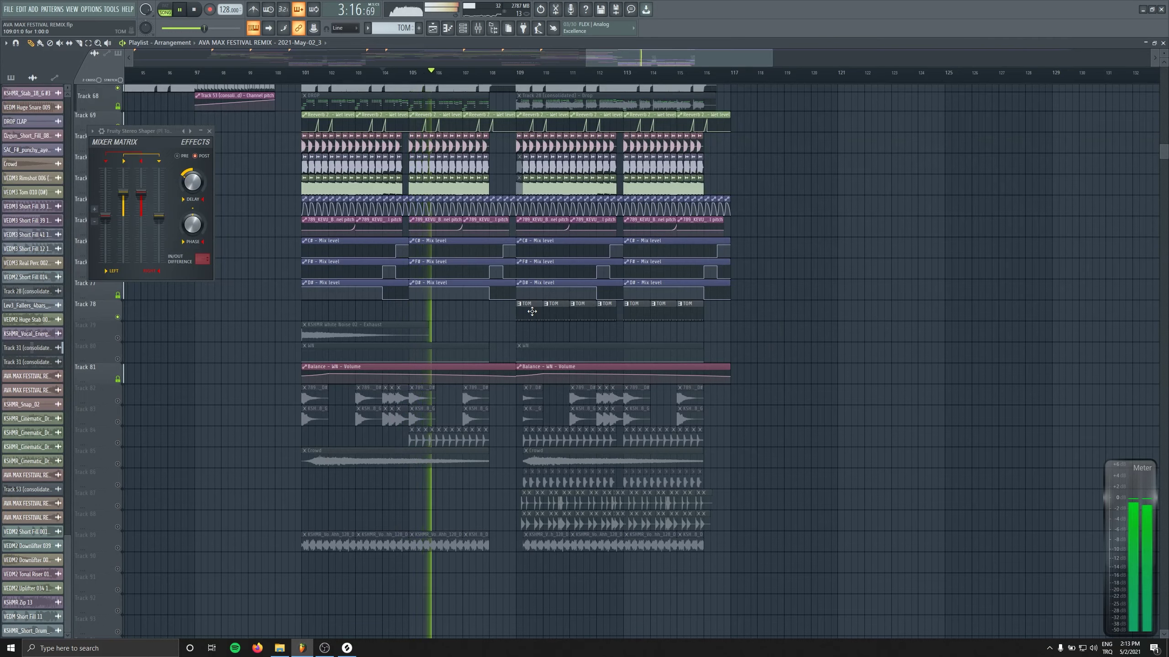
pyautogui.moveTo(532, 311); pyautogui.dragTo(444, 312)
pyautogui.click(451, 313)
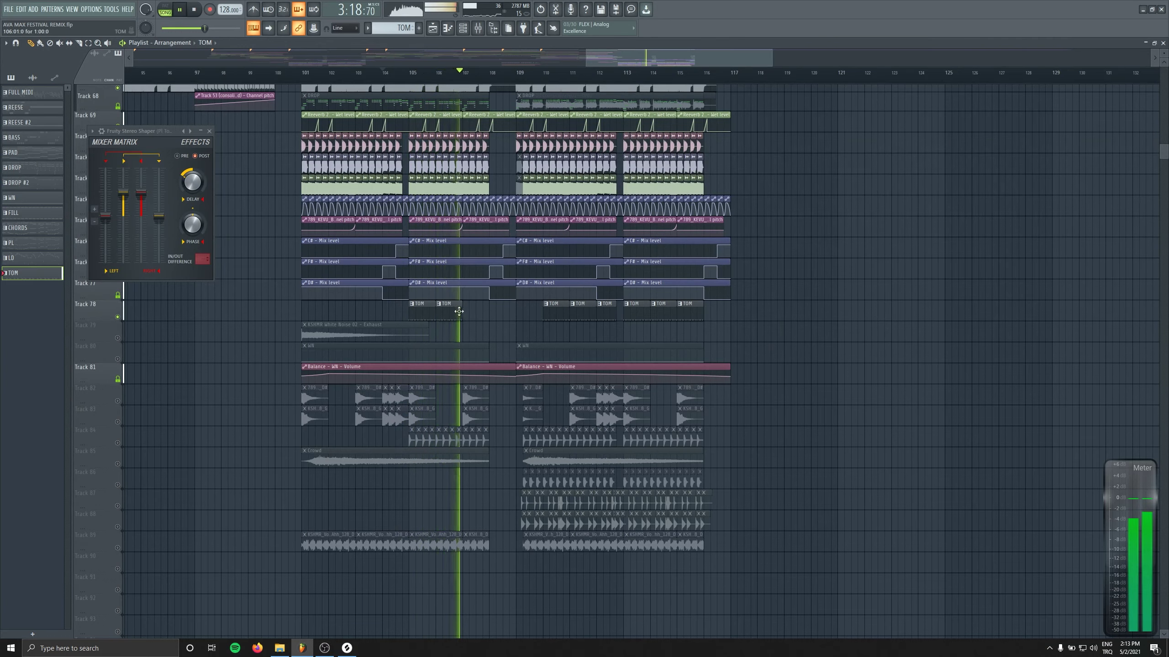
pyautogui.click(467, 313)
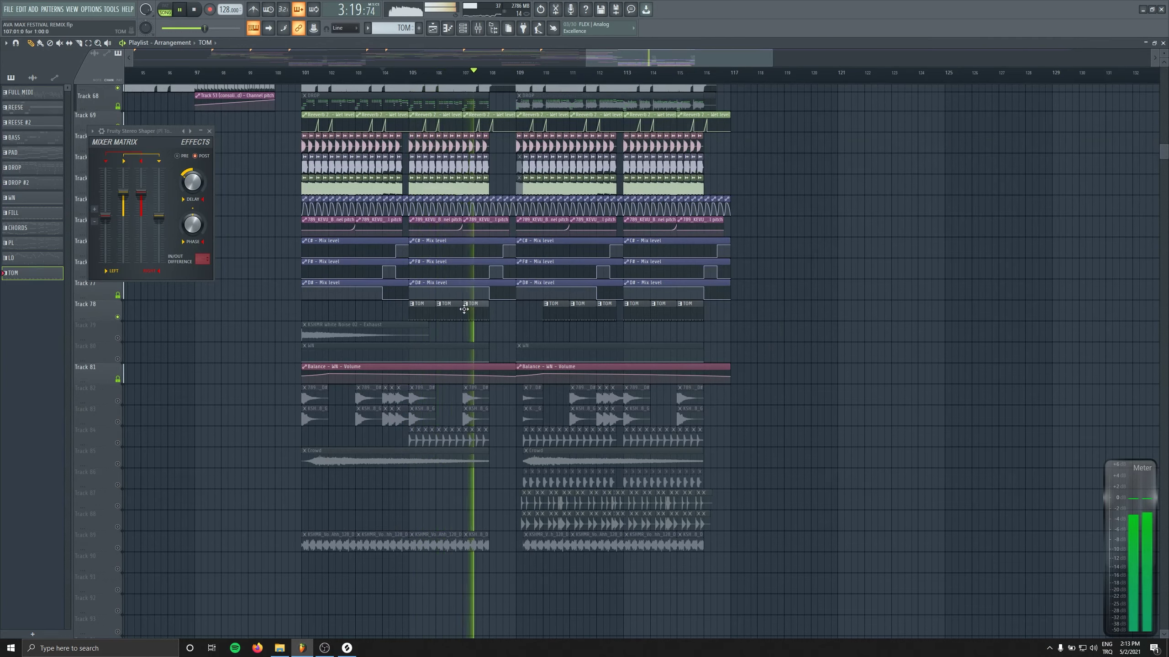
pyautogui.scroll(3, 529, 314)
pyautogui.click(523, 313)
pyautogui.moveTo(522, 313); pyautogui.dragTo(272, 313)
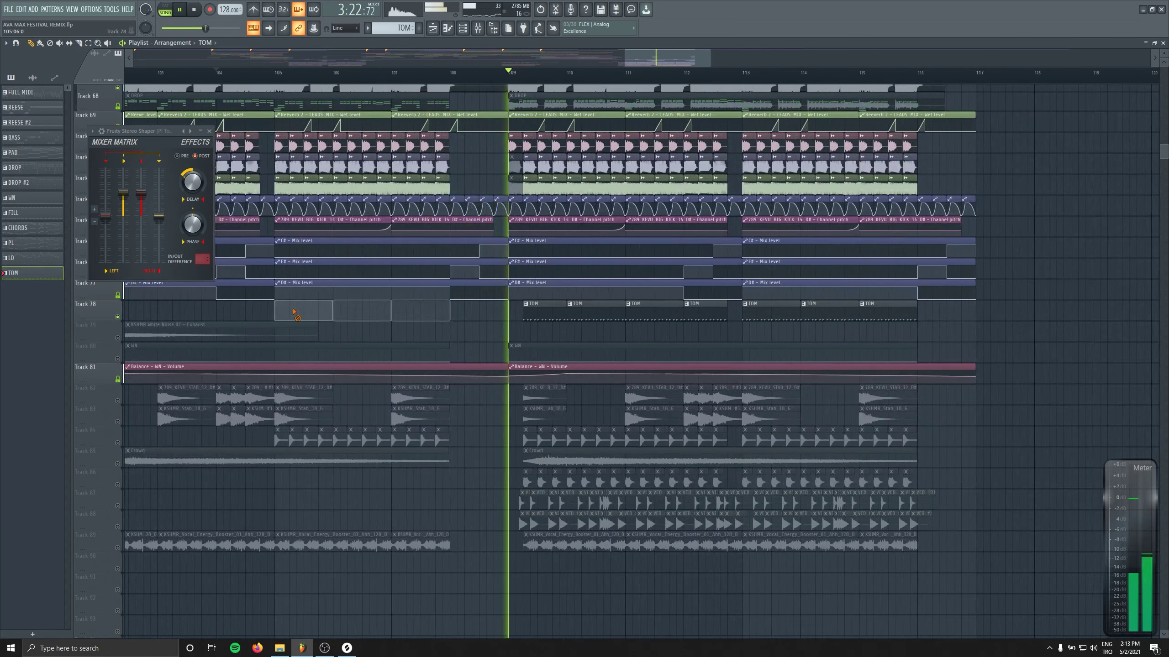
pyautogui.press('Delete')
# Close all open windows, return to the playlist, and unmute Tracks 79 to 89.
pyautogui.scroll(1, 339, 196)
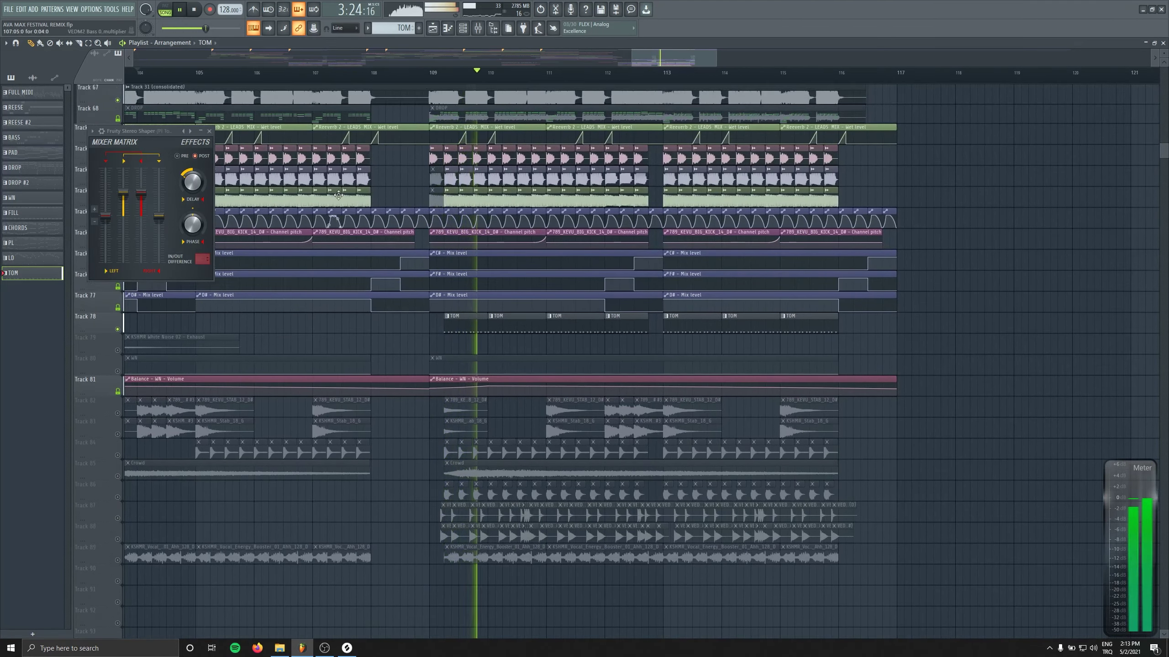
pyautogui.click(493, 28)
pyautogui.click(478, 28)
pyautogui.click(493, 29)
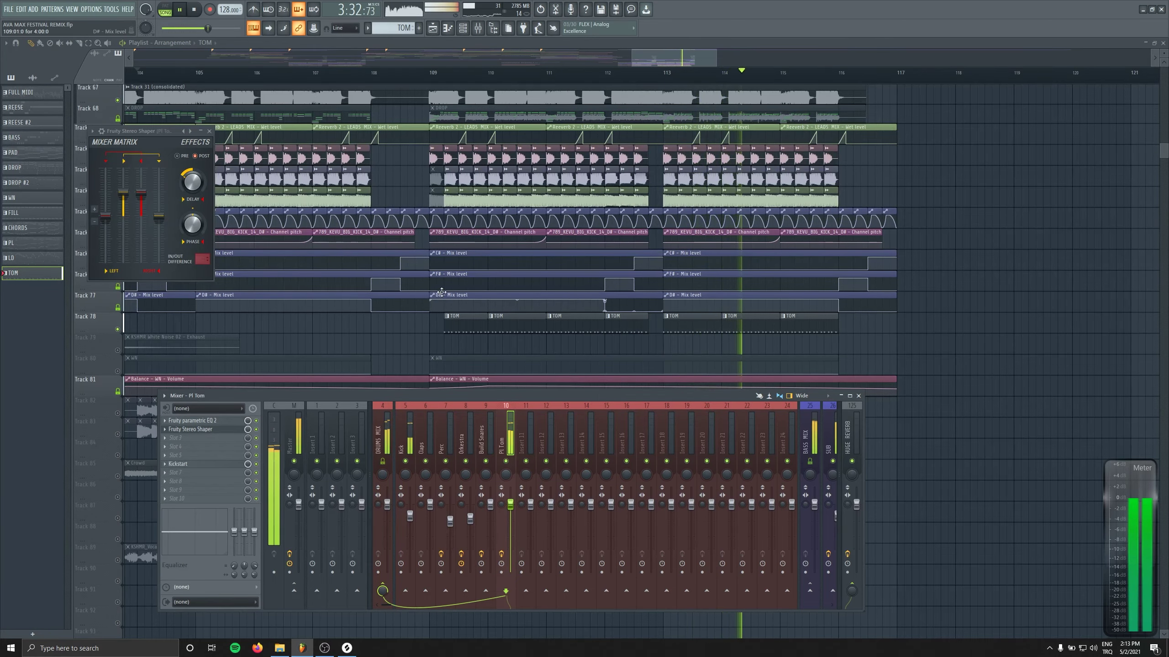
pyautogui.press('F12')
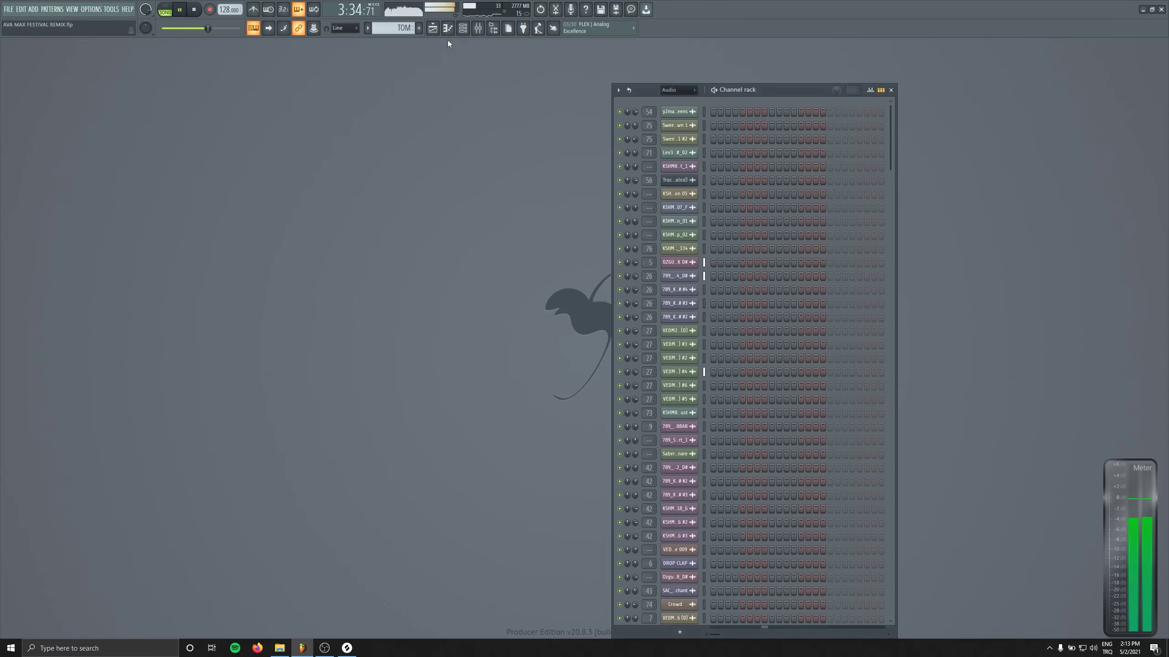
pyautogui.press('F5')
pyautogui.rightClick(117, 345)
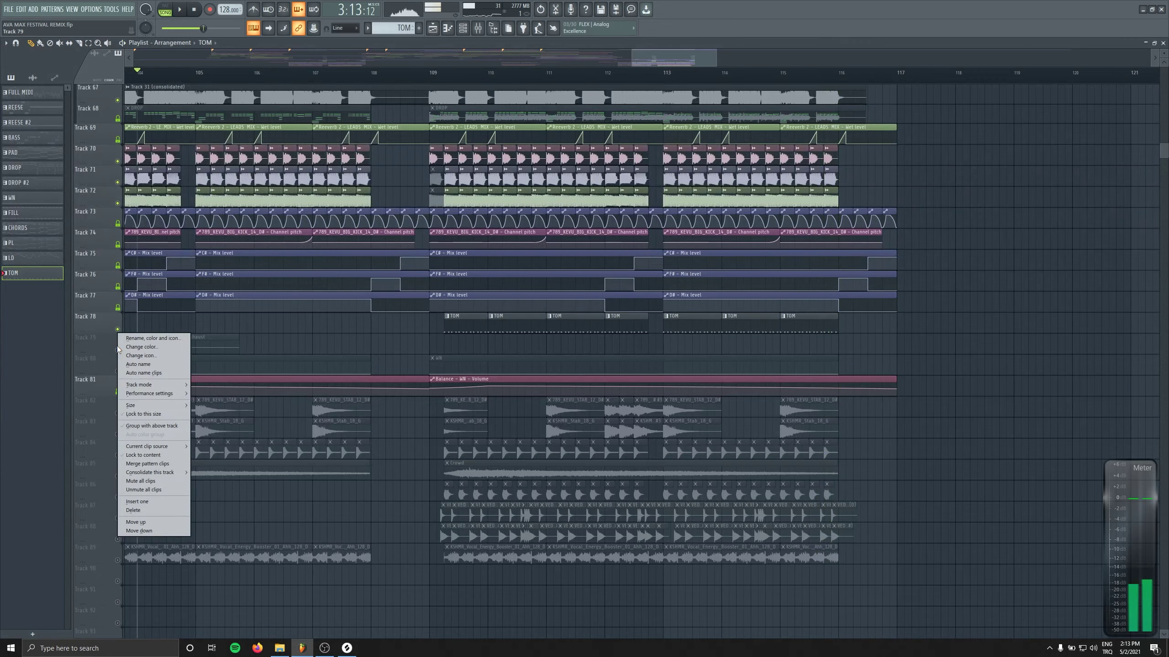
pyautogui.click(138, 364)
# Play back the second drop from bar 108 with all its tracks enabled and check the mixer levels.
pyautogui.press('space')
pyautogui.click(360, 79)
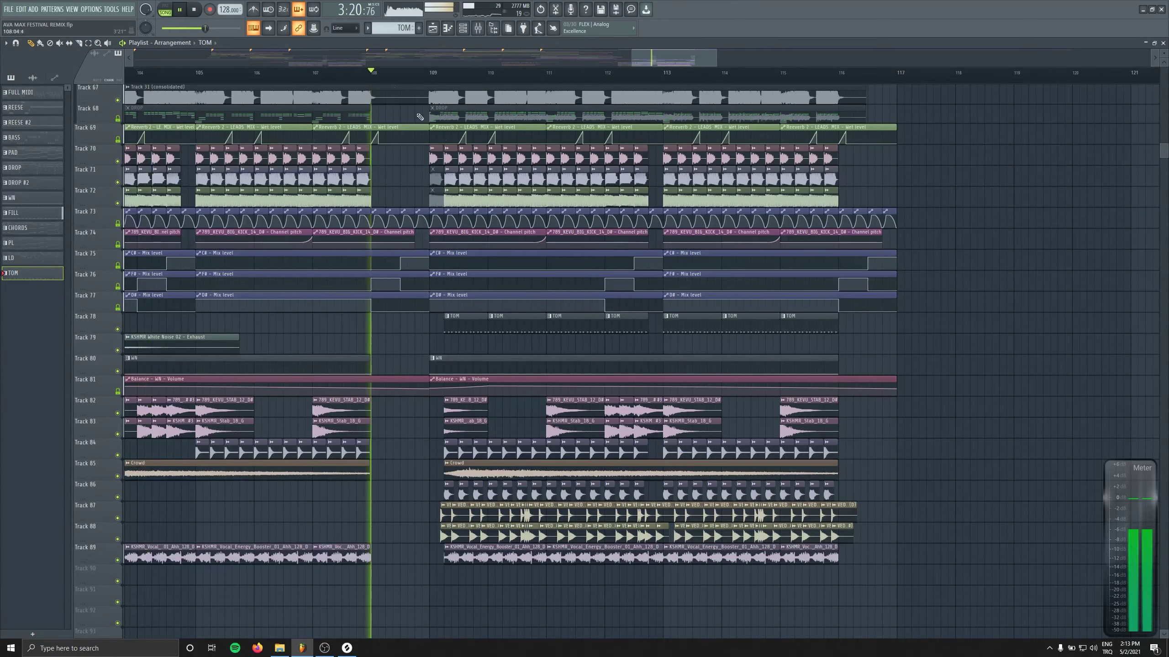
pyautogui.scroll(-5, 506, 405)
pyautogui.scroll(3, 420, 384)
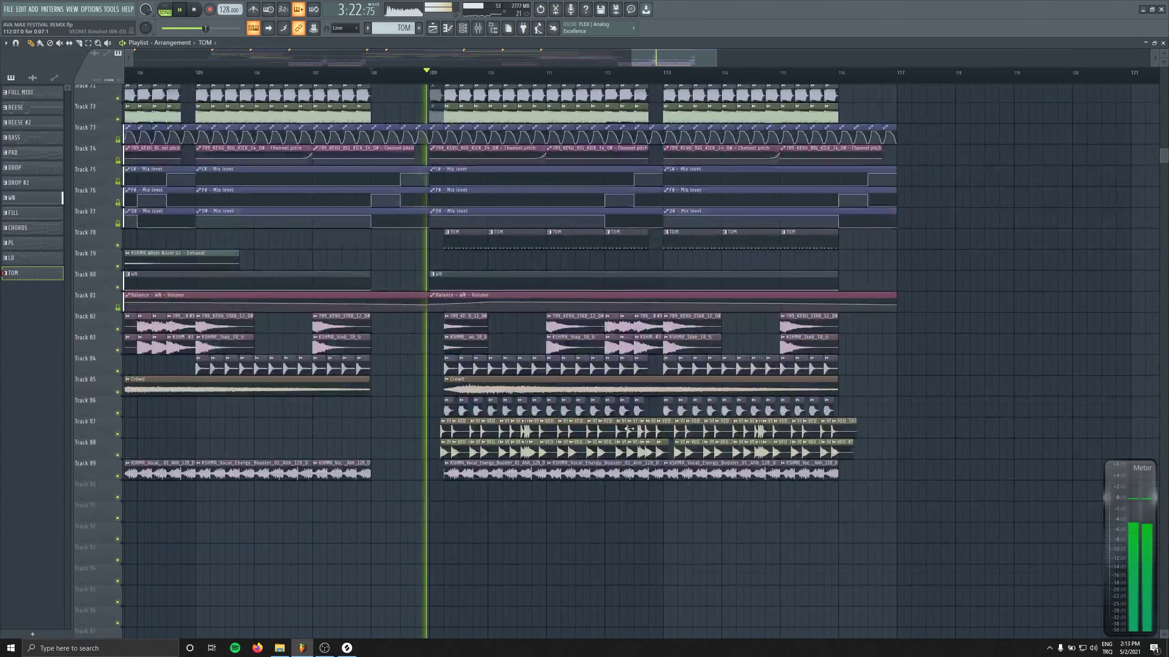
pyautogui.scroll(-3, 526, 479)
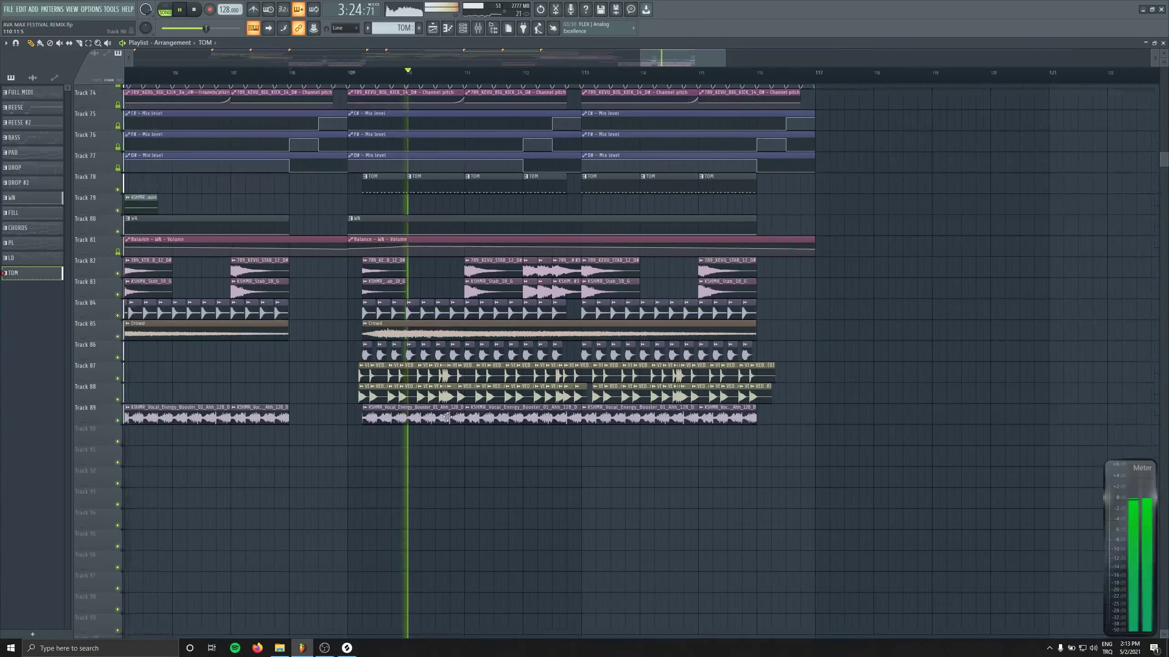
pyautogui.click(483, 32)
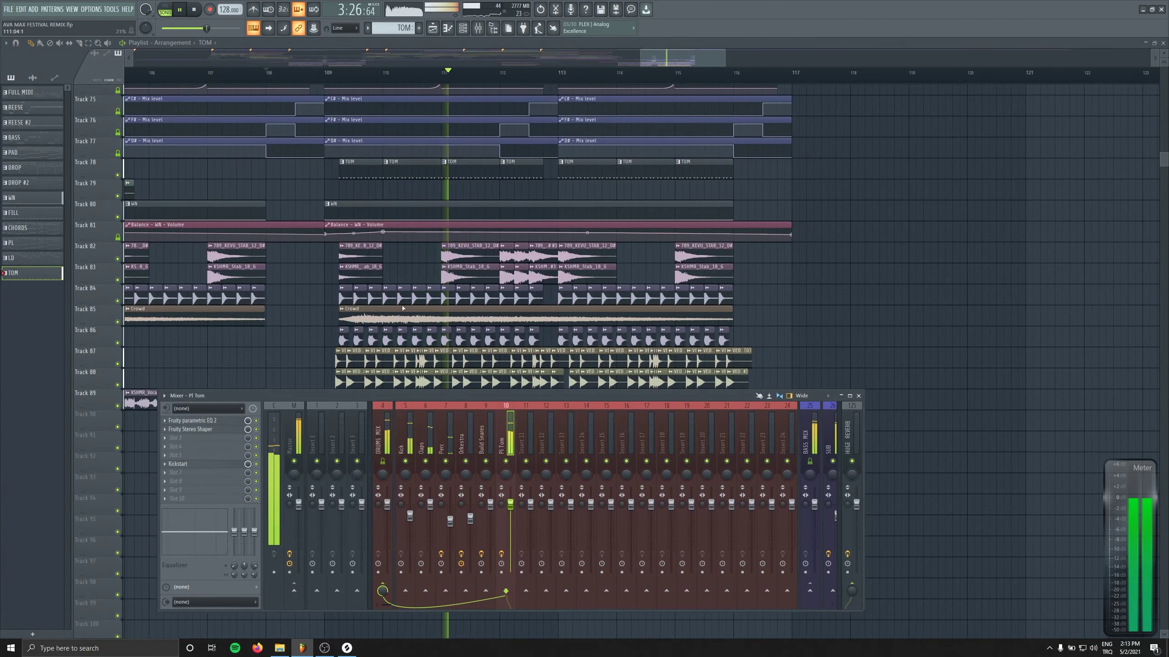
pyautogui.click(462, 28)
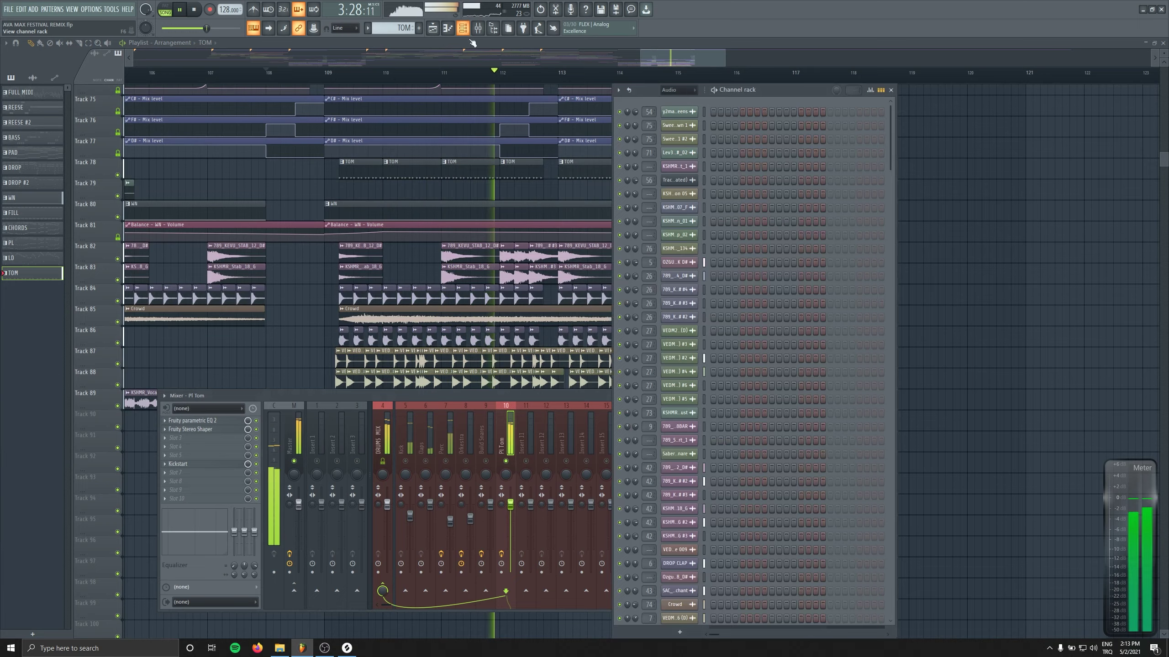
pyautogui.click(601, 262)
pyautogui.scroll(6, 601, 261)
pyautogui.press('space')
# Make the TOM clip at bar 113 on Track 78 unique, view its notes, and use the unique pattern for the next two clips.
pyautogui.click(422, 325)
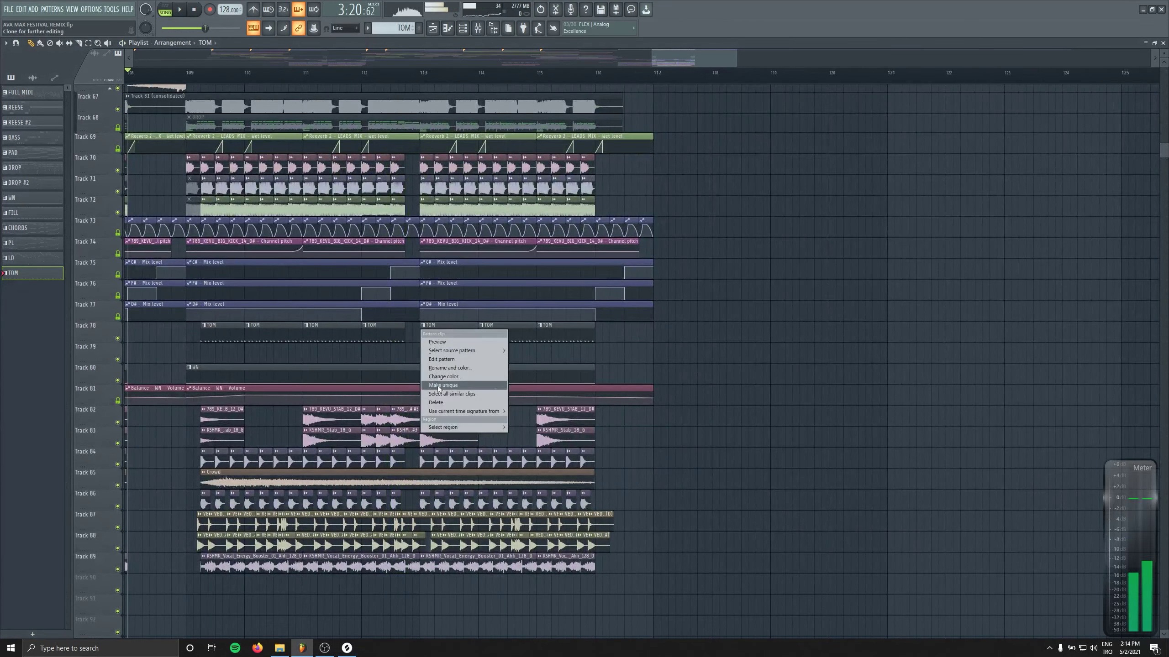
pyautogui.click(438, 386)
pyautogui.doubleClick(436, 325)
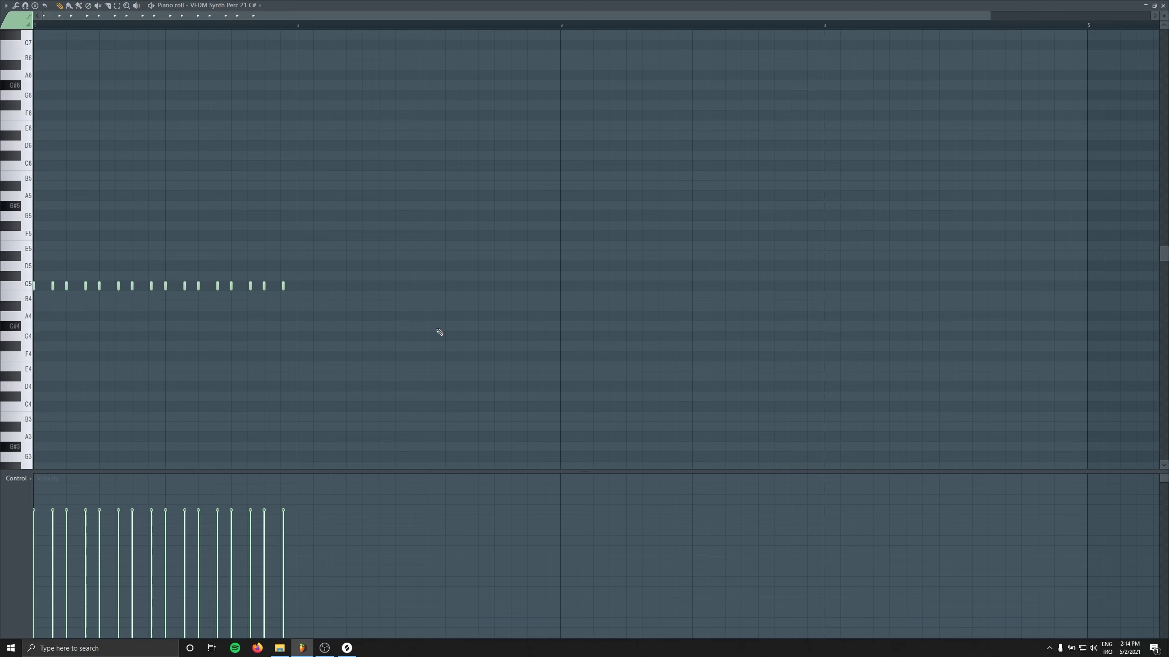
pyautogui.press('F7')
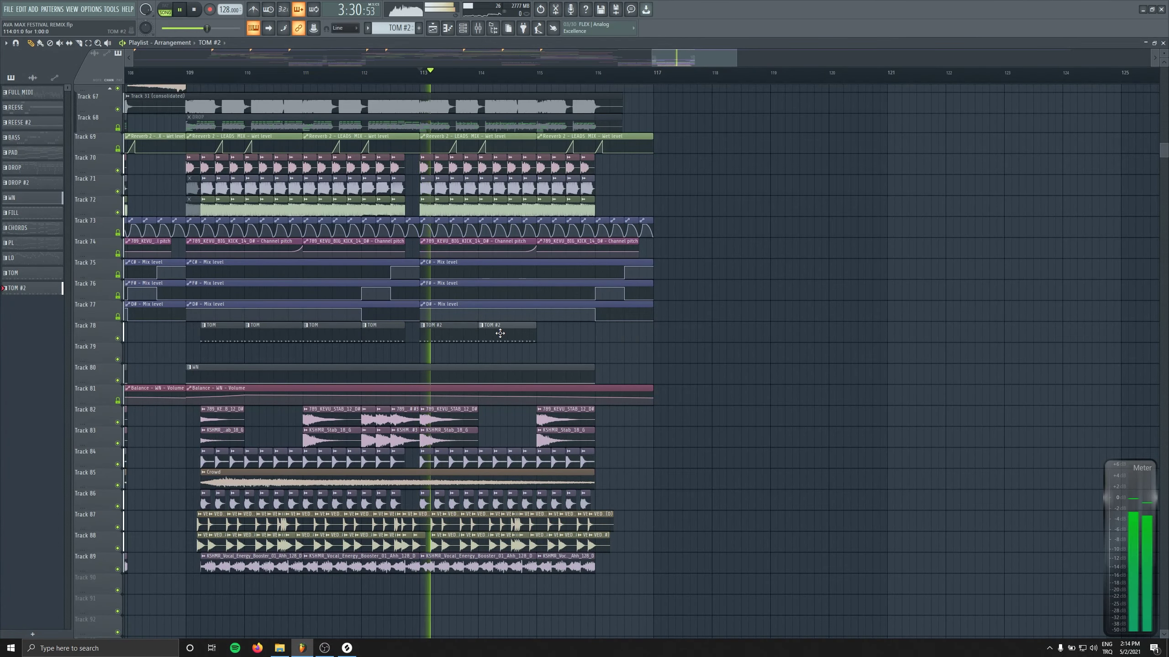
pyautogui.moveTo(498, 332); pyautogui.dragTo(538, 333)
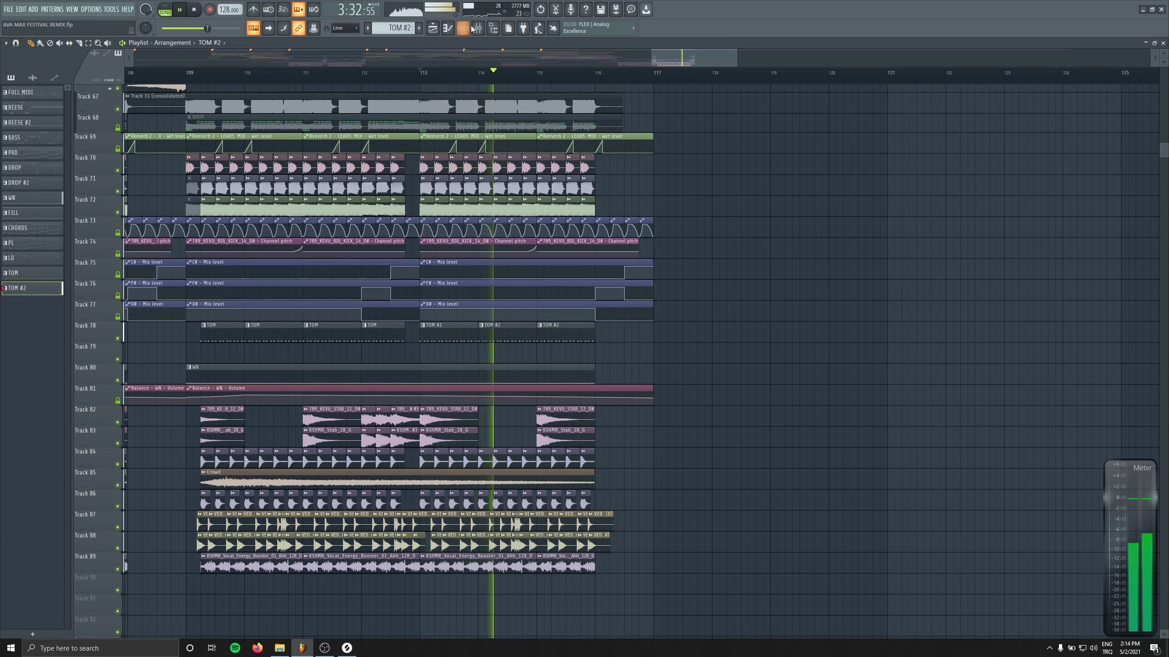
# Check the low cut in Fruity parametric EQ 2 on the Pl Tom mixer track during playback, and stop.
pyautogui.press('F9')
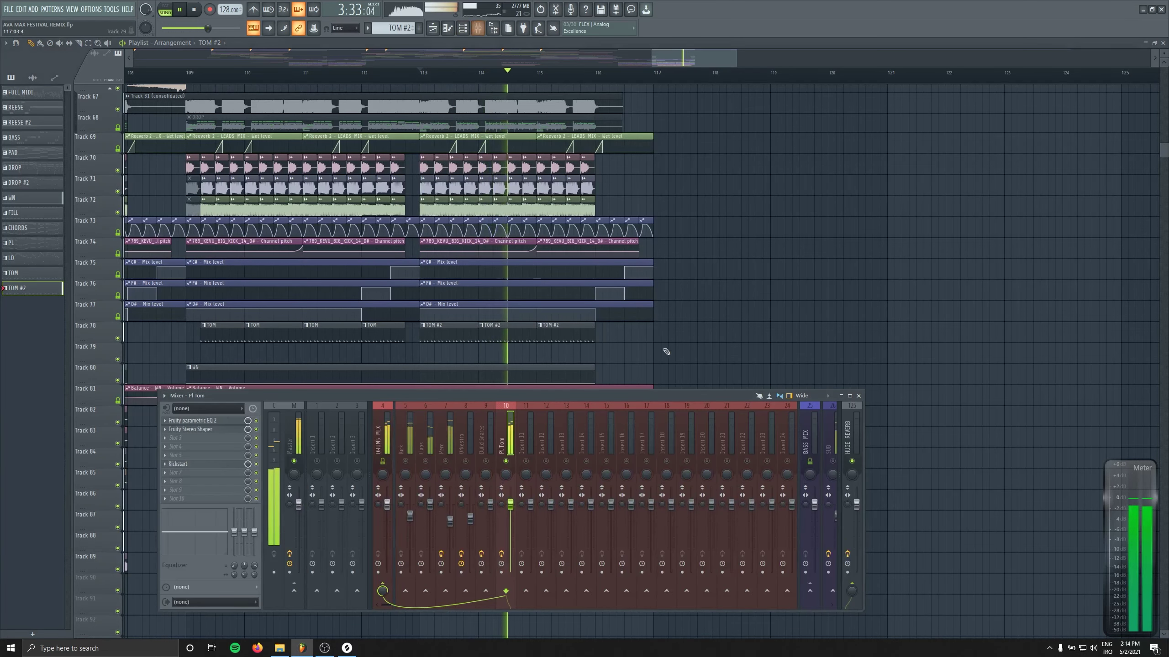
pyautogui.click(193, 421)
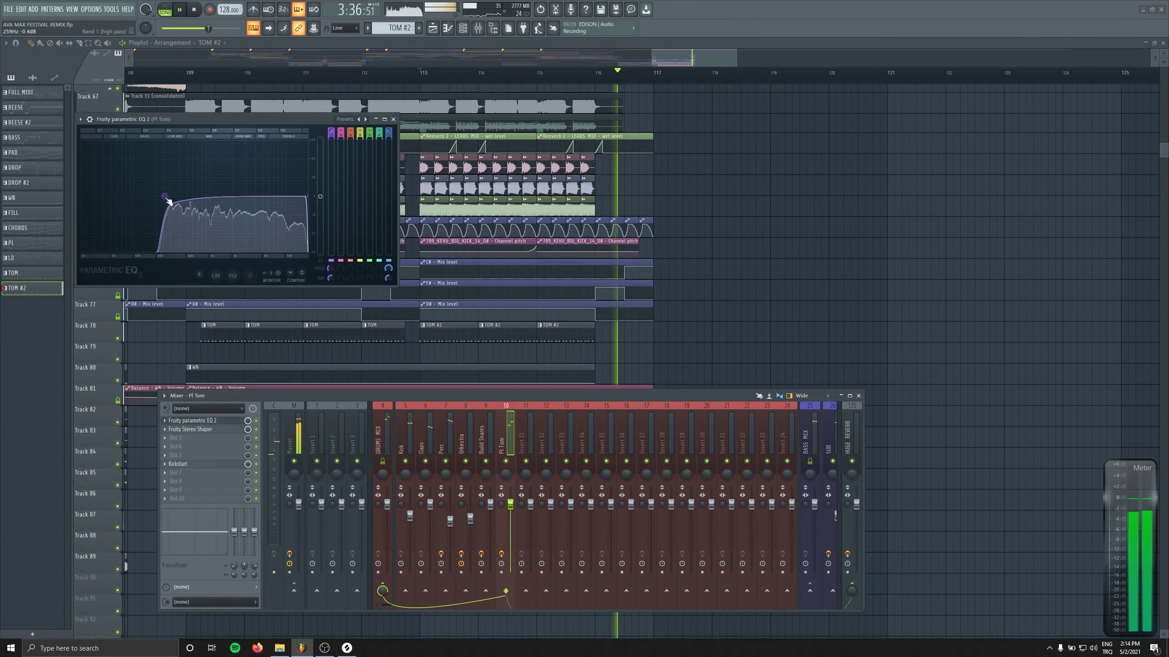
pyautogui.press('Escape')
pyautogui.press('F9')
pyautogui.press('space')
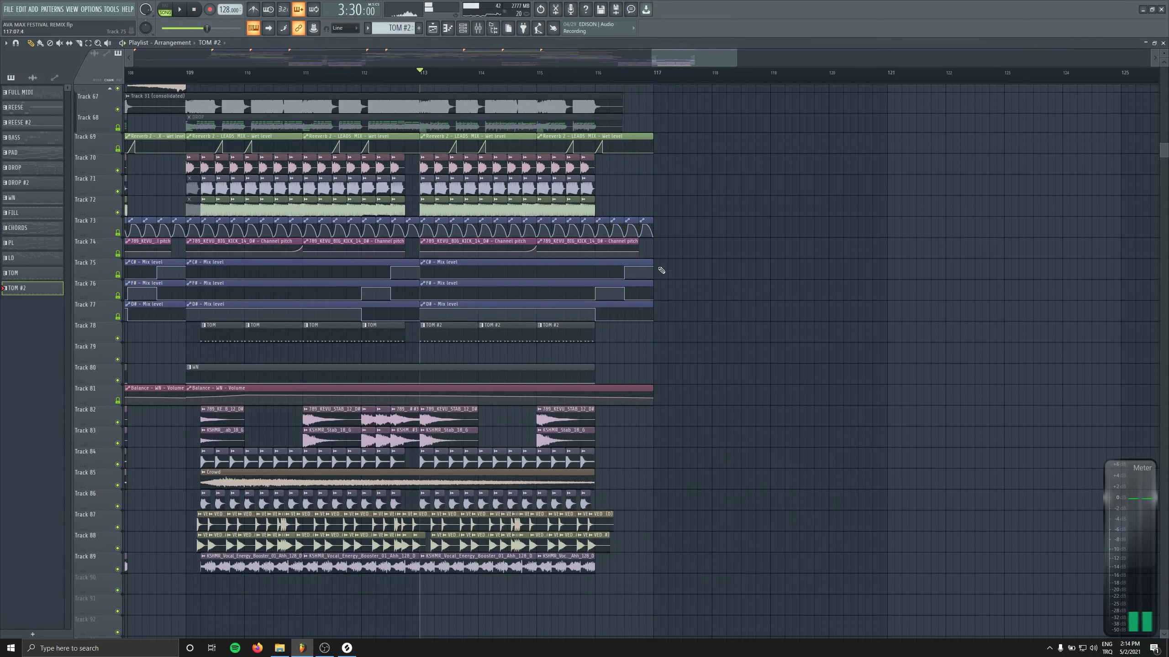
# Review the whole arrangement from the intro onwards across all playlist tracks.
pyautogui.scroll(-6, 472, 329)
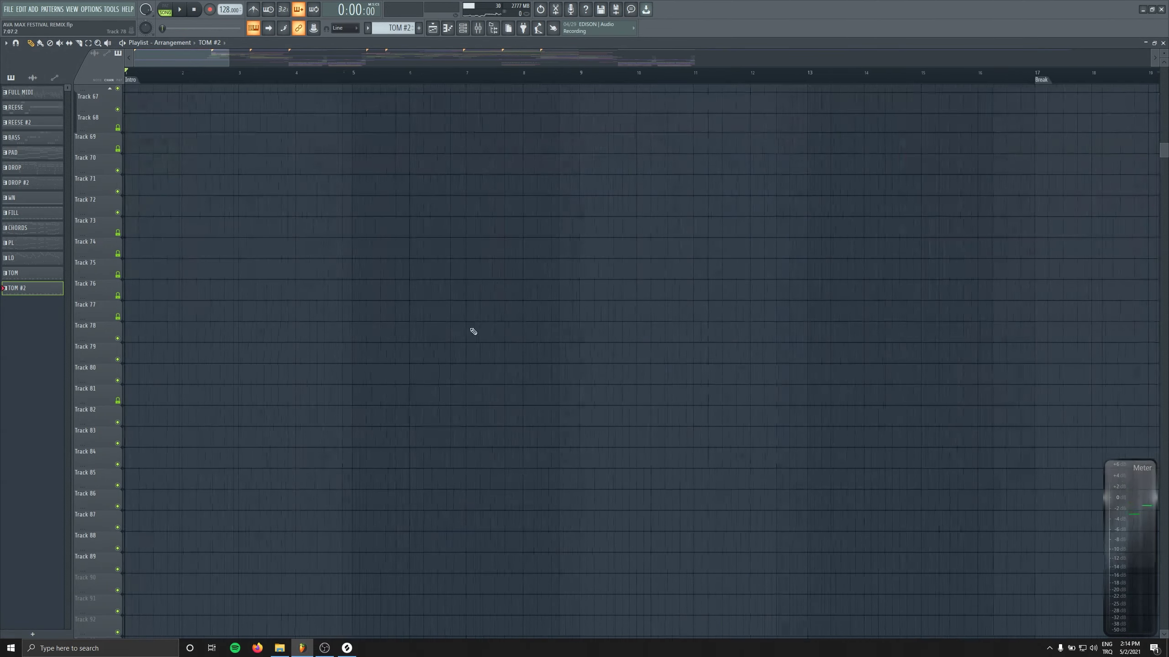
pyautogui.scroll(20, 426, 265)
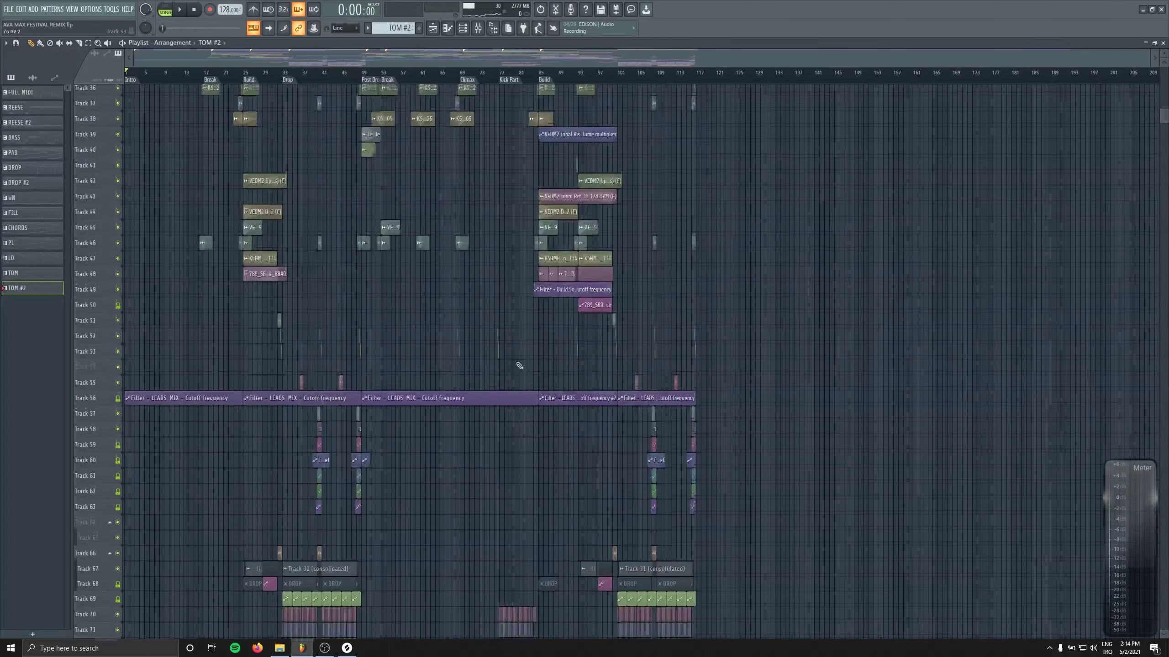
pyautogui.scroll(2, 425, 264)
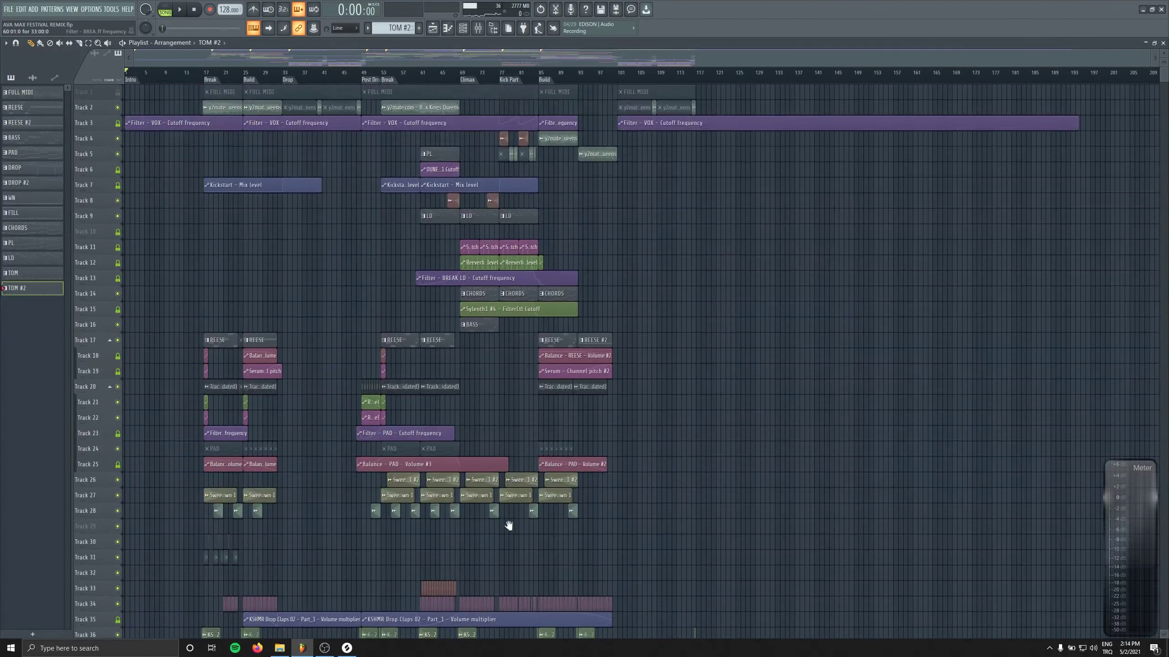
pyautogui.scroll(2, 285, 233)
pyautogui.click(210, 79)
pyautogui.scroll(-10, 322, 198)
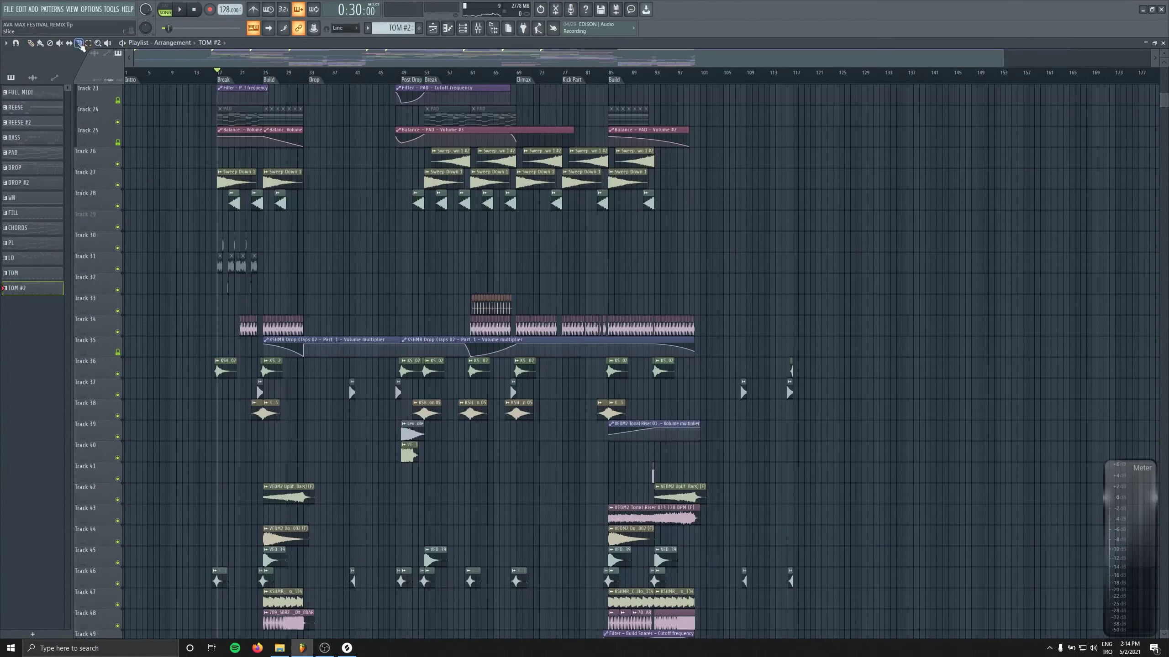
pyautogui.scroll(-10, 412, 334)
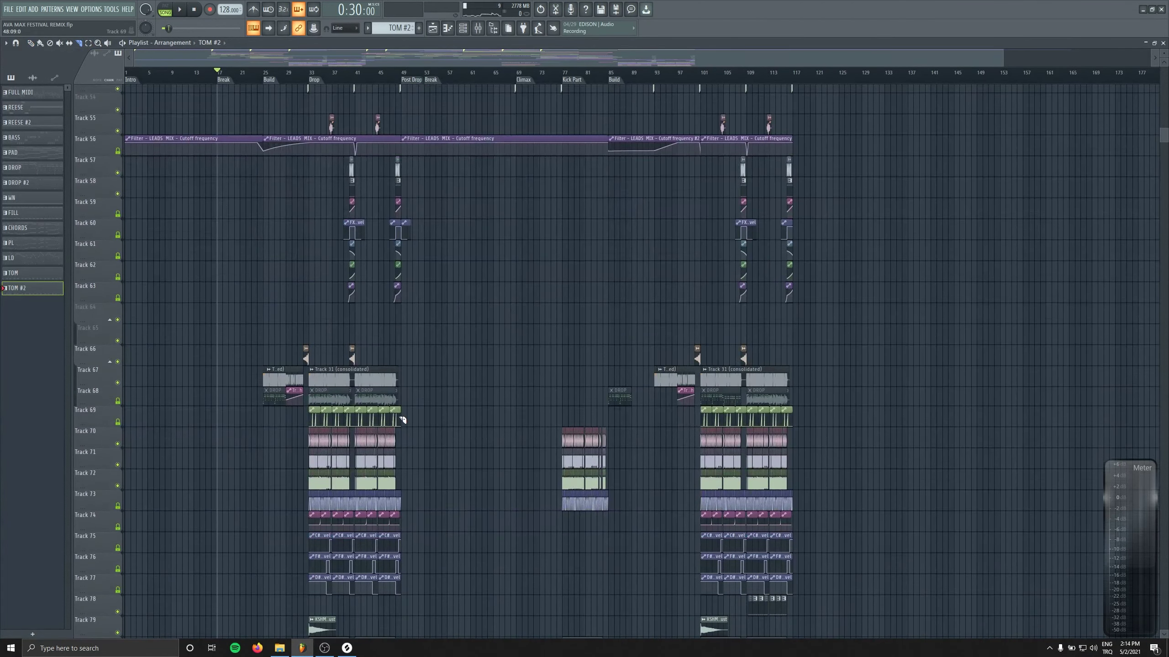
pyautogui.scroll(-5, 403, 420)
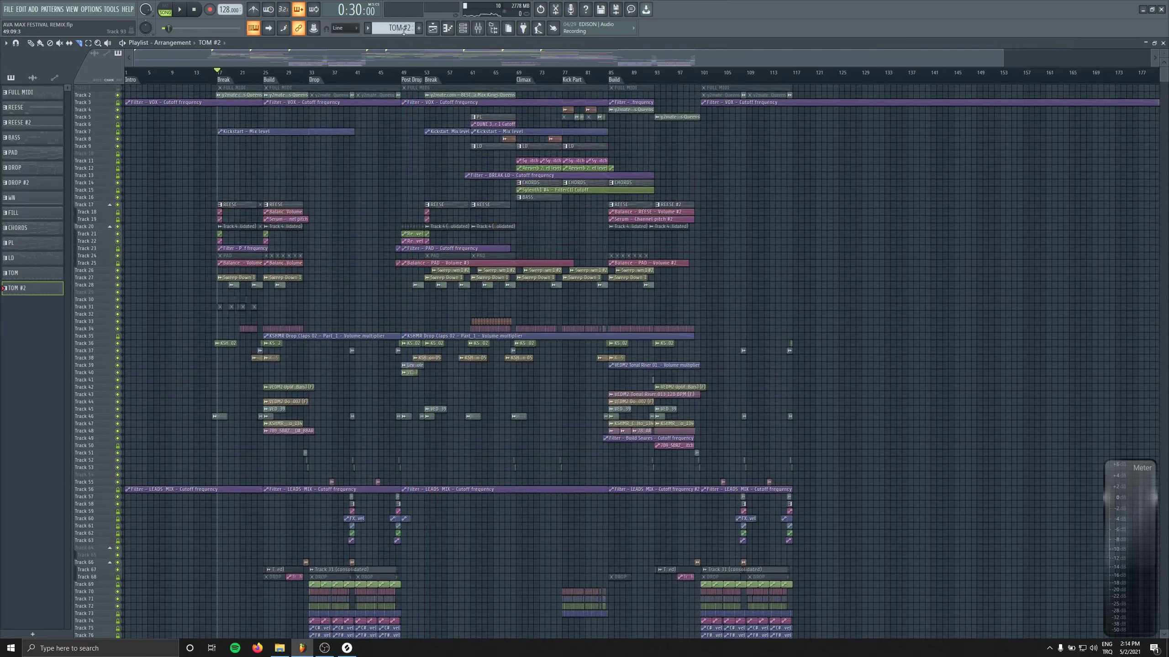
# Copy all clips of the Drop section into the Intro from bar 1 and undo the last clip deletion.
pyautogui.doubleClick(322, 80)
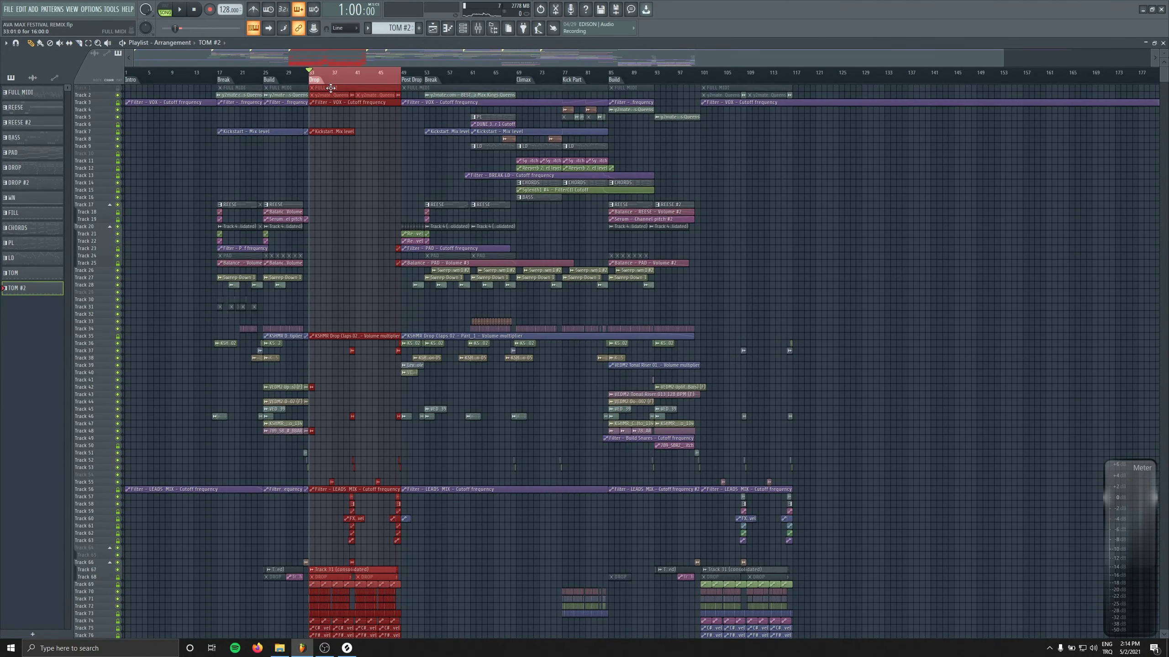
pyautogui.hotkey('ctrl', 'v')
pyautogui.click(387, 264)
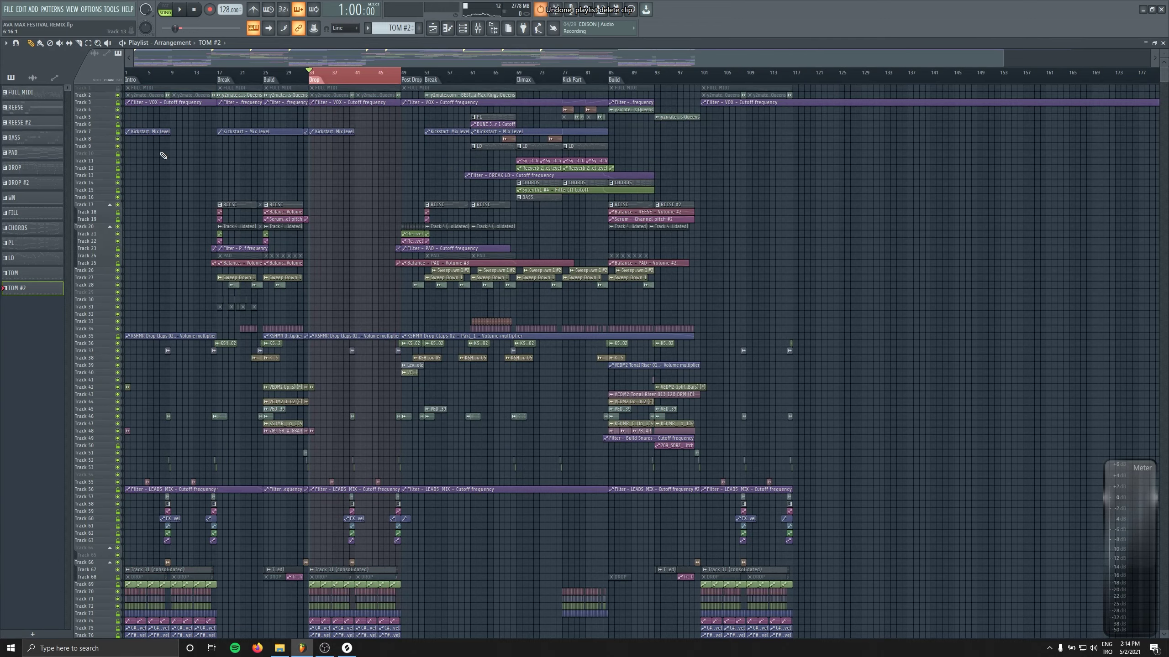
pyautogui.hotkey('ctrl', 'z')
# Play the start of the Drop section briefly while inspecting the transition tracks, and stop.
pyautogui.press('space')
pyautogui.scroll(3, 276, 343)
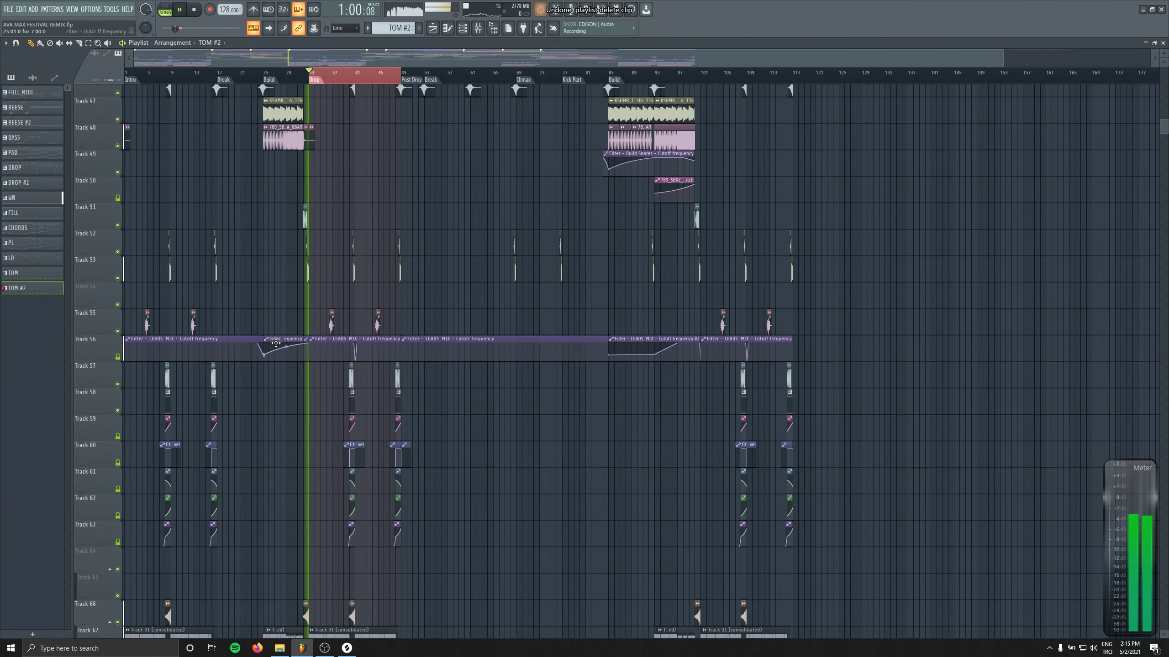
pyautogui.press('space')
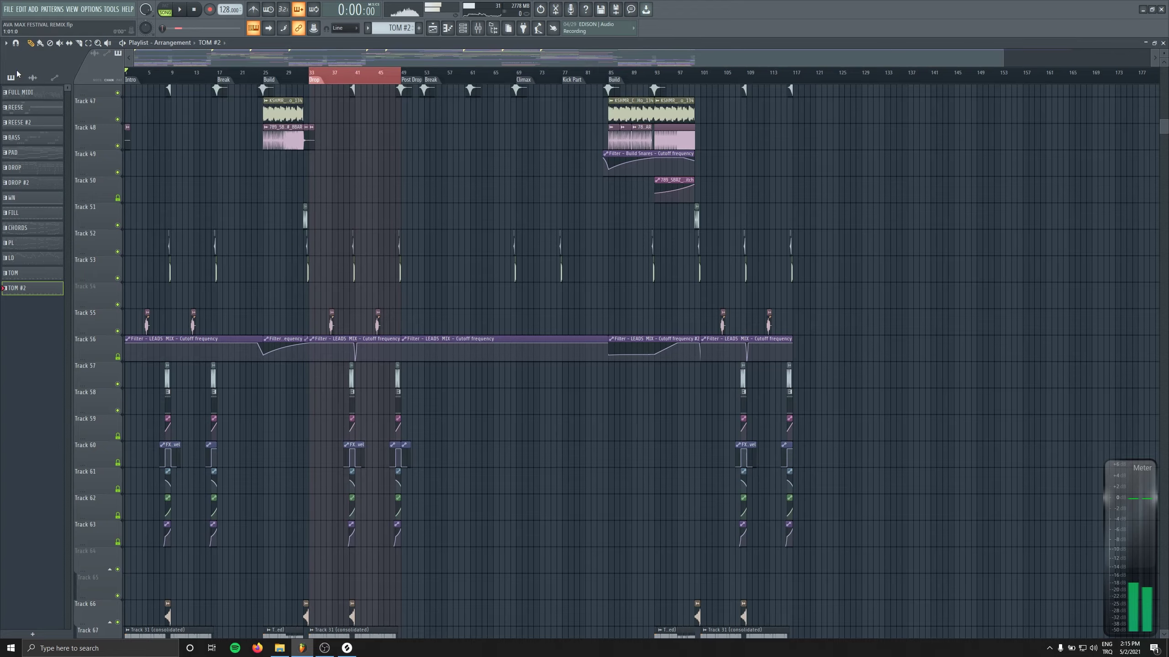
# Delete the KSHMR White Noise clip on Track 79 and both Crowd clips on Track 85 from the Intro.
pyautogui.scroll(-8, 271, 436)
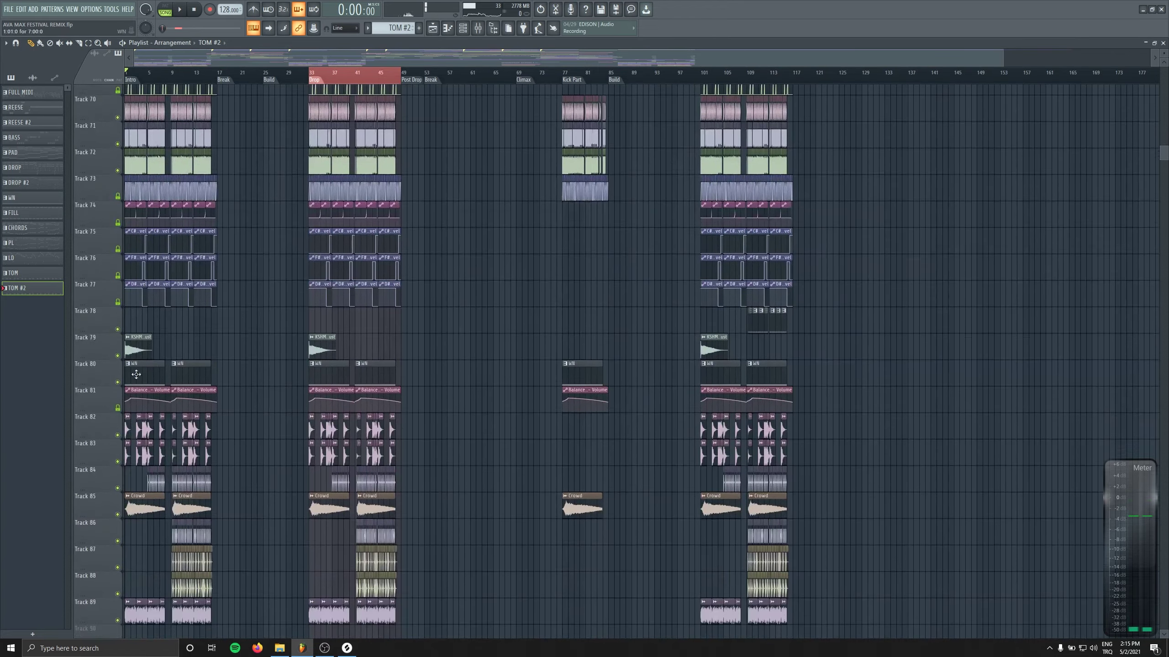
pyautogui.scroll(3, 136, 374)
pyautogui.scroll(-1, 183, 252)
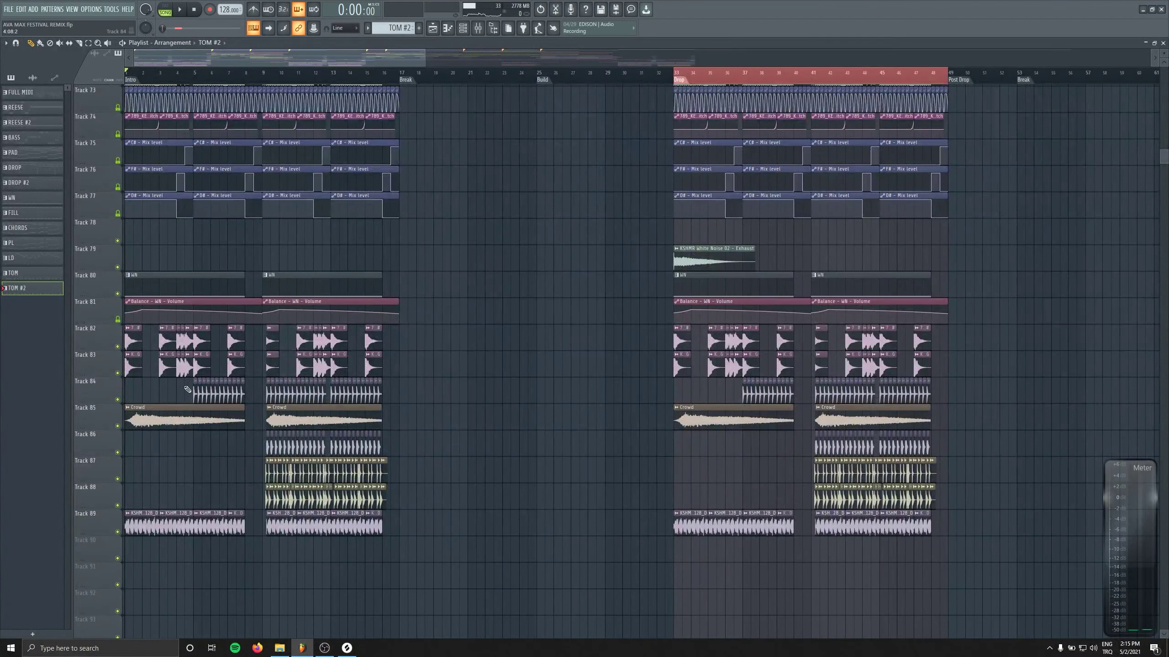
pyautogui.hotkey('ctrl', 'z')
pyautogui.hotkey('ctrl', 'z')
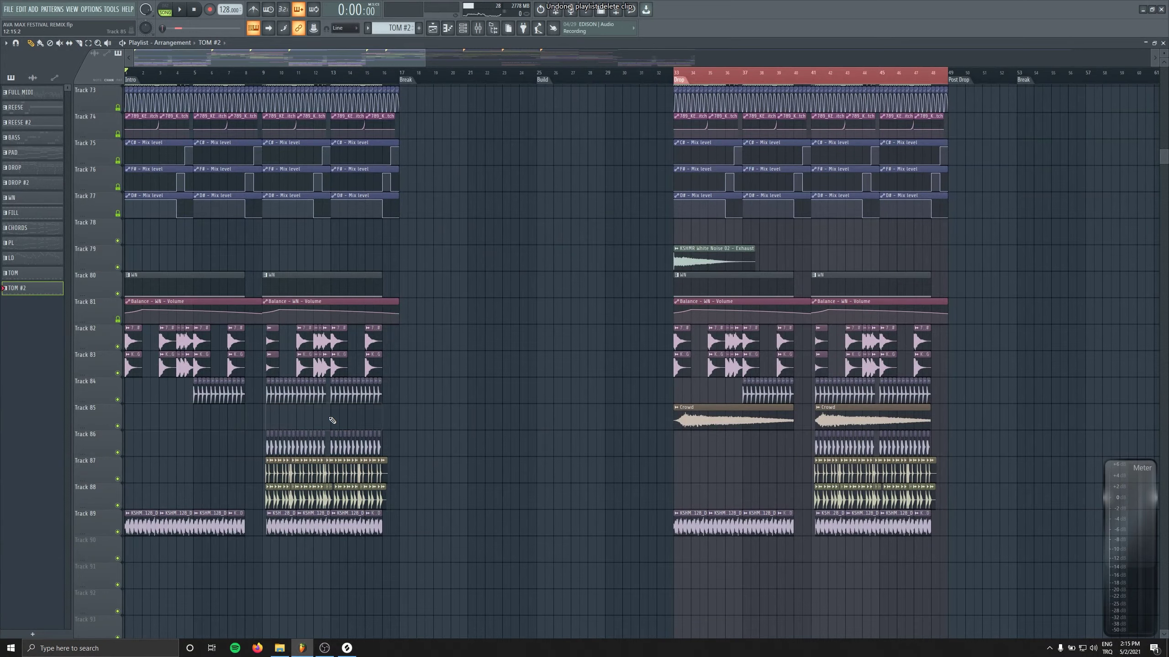
# Delete the Intro's loop clips on Track 89 during playback.
pyautogui.press('space')
pyautogui.hotkey('ctrl', 'z')
pyautogui.hotkey('ctrl', 'z')
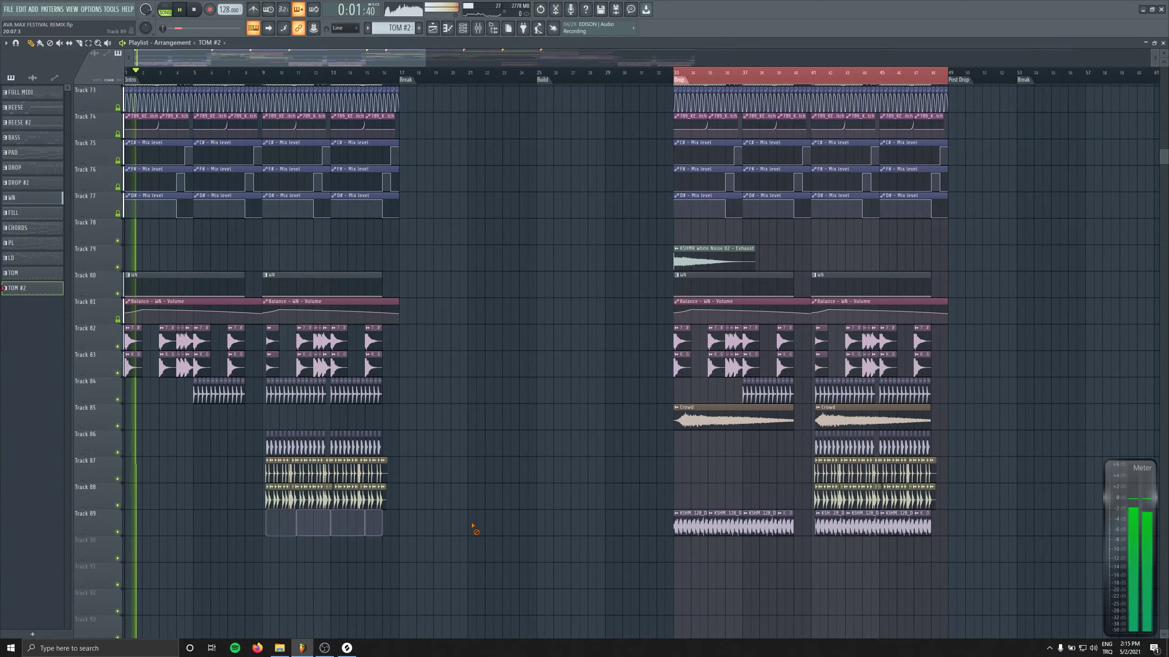
# Trim the start of the Intro's first consolidated clip on Track 67 to bar 8.
pyautogui.moveTo(1164, 157)
pyautogui.mouseDown()
pyautogui.moveTo(1161, 67)
pyautogui.moveTo(1164, 149)
pyautogui.mouseUp()
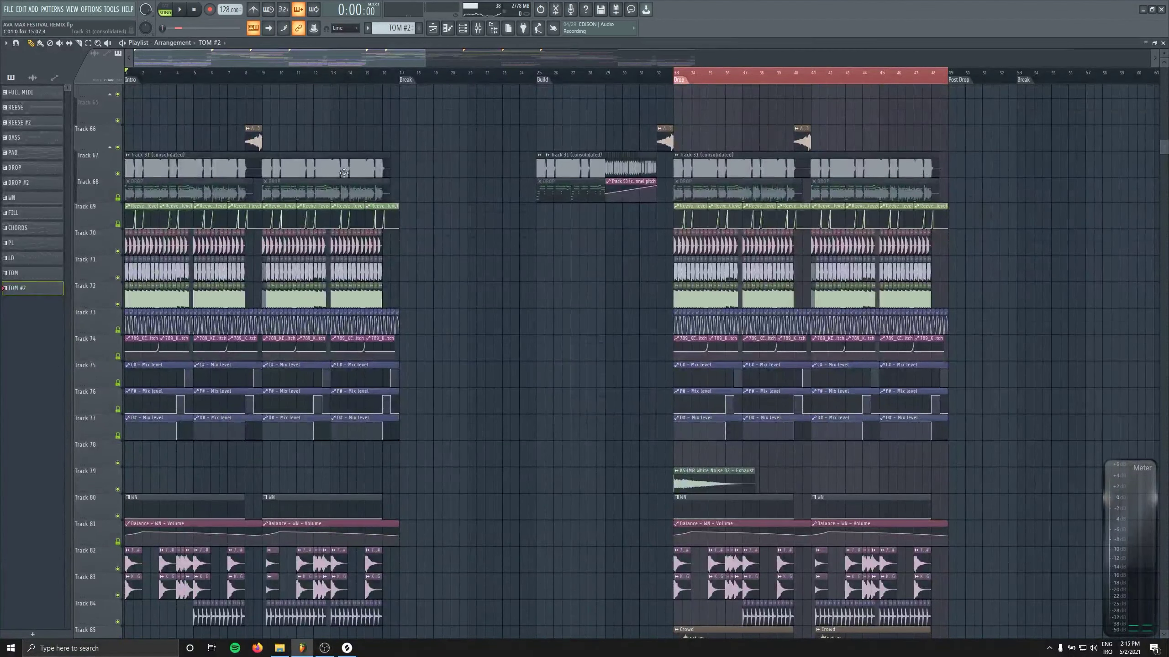
pyautogui.scroll(2, 456, 287)
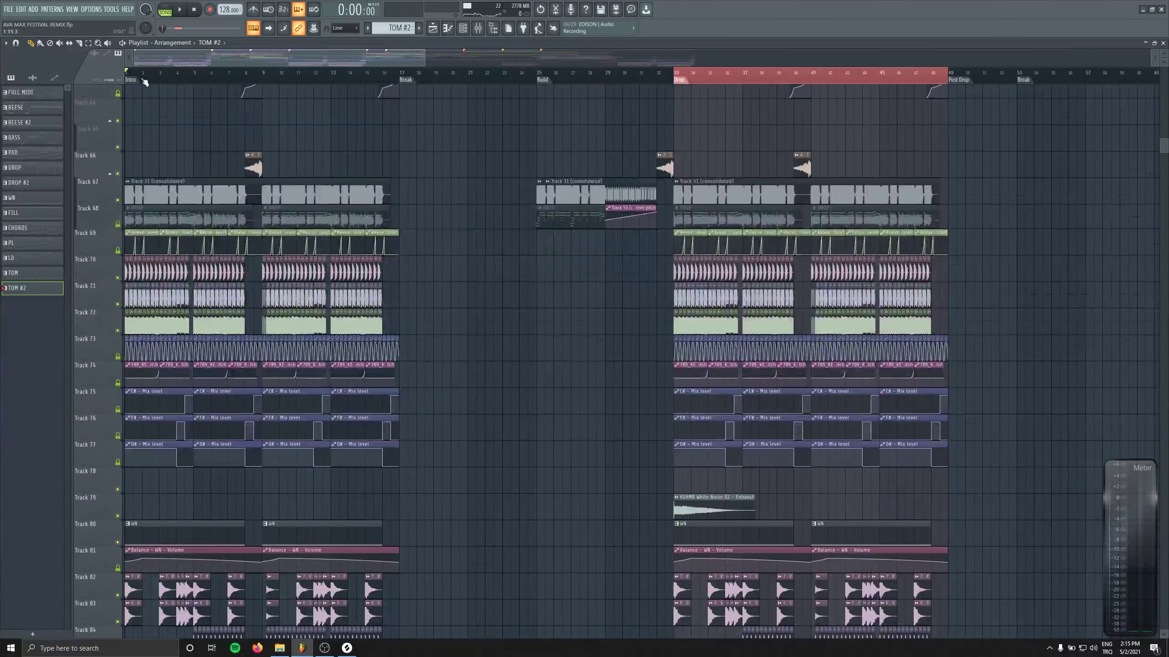
pyautogui.click(175, 75)
pyautogui.moveTo(124, 193); pyautogui.dragTo(243, 189)
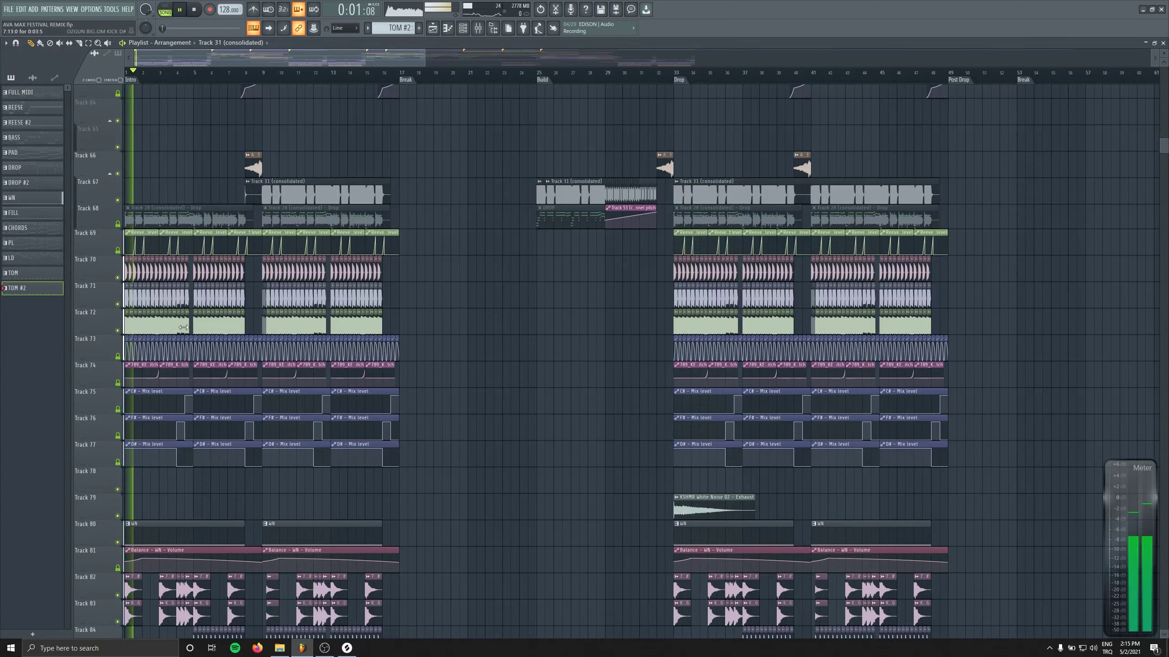
# Compare the Intro's sound with Track 71 muted and unmuted during playback.
pyautogui.scroll(-3, 152, 276)
pyautogui.scroll(4, 122, 230)
pyautogui.click(117, 225)
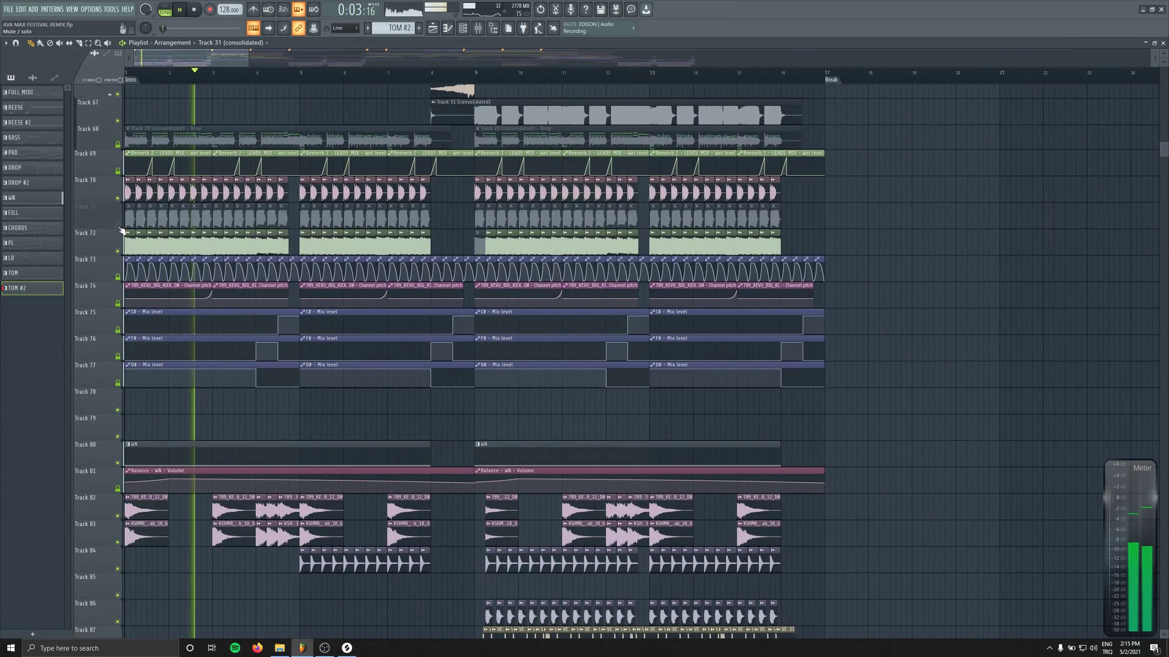
pyautogui.click(118, 225)
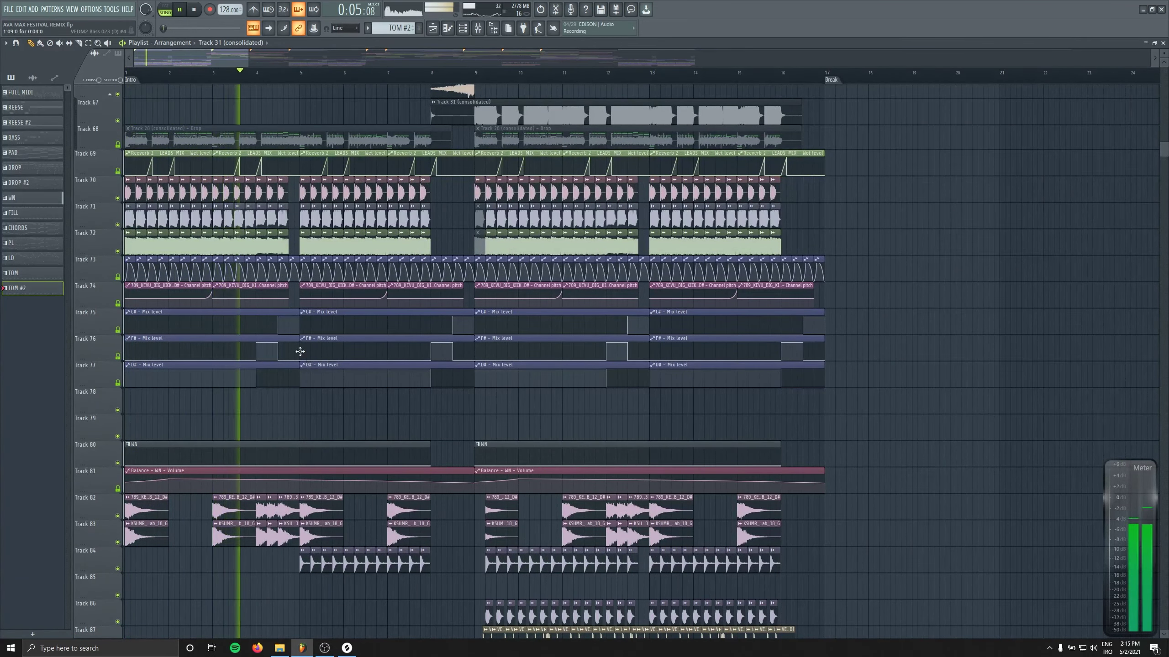
# Copy Track 84's clips from bar 5 back to bar 1 to fill the Intro's opening bars, and play it.
pyautogui.scroll(-11, 313, 322)
pyautogui.press('space')
pyautogui.moveTo(423, 272); pyautogui.dragTo(227, 280)
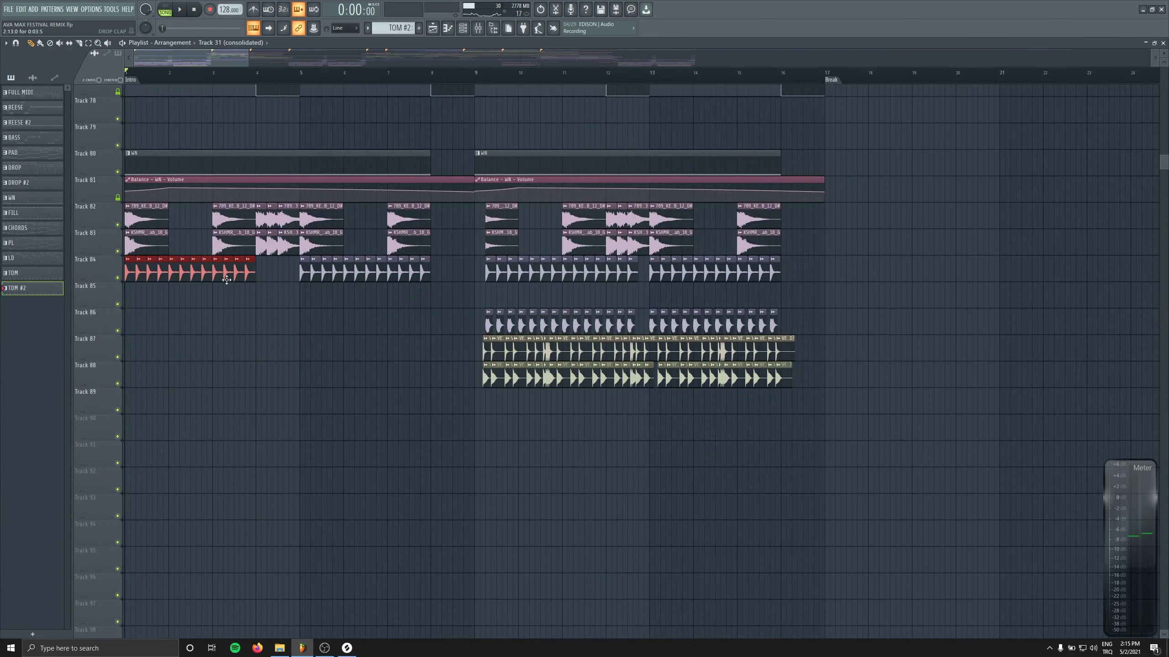
pyautogui.keyDown('ctrl'); pyautogui.scroll(-2, 378, 333); pyautogui.keyUp('ctrl')
pyautogui.scroll(-2, 383, 355)
pyautogui.press('space')
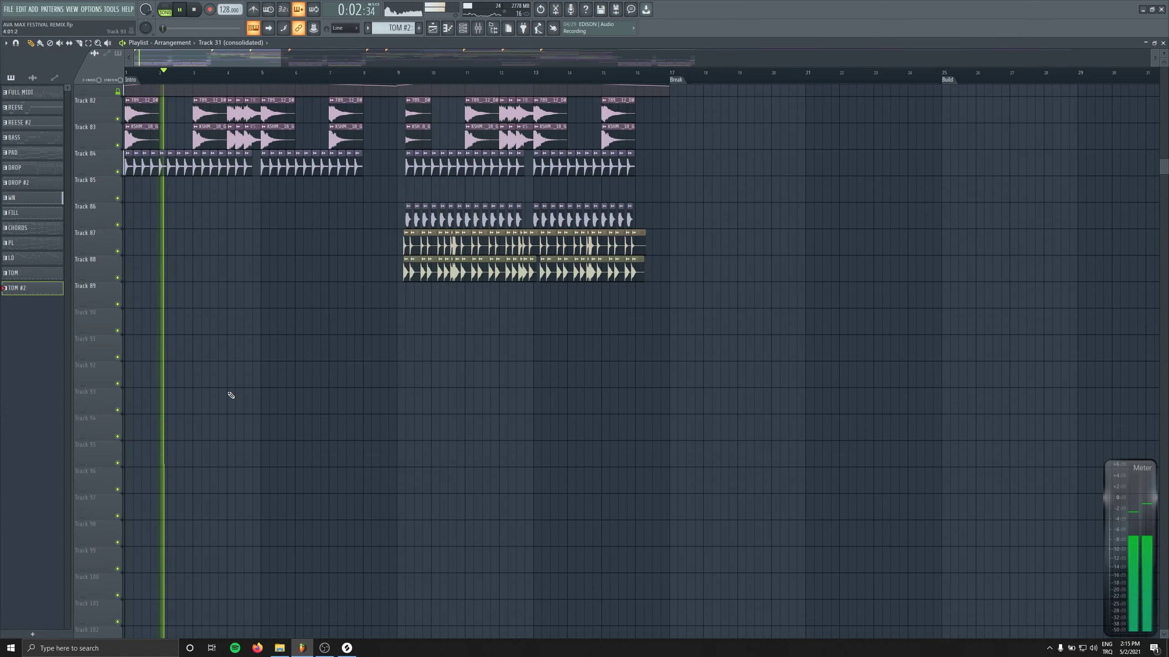
# Delete all percussion clips on Tracks 82 and 83 in the Intro's first eight bars, and stop playback.
pyautogui.scroll(3, 188, 299)
pyautogui.rightClick(149, 201)
pyautogui.rightClick(209, 201)
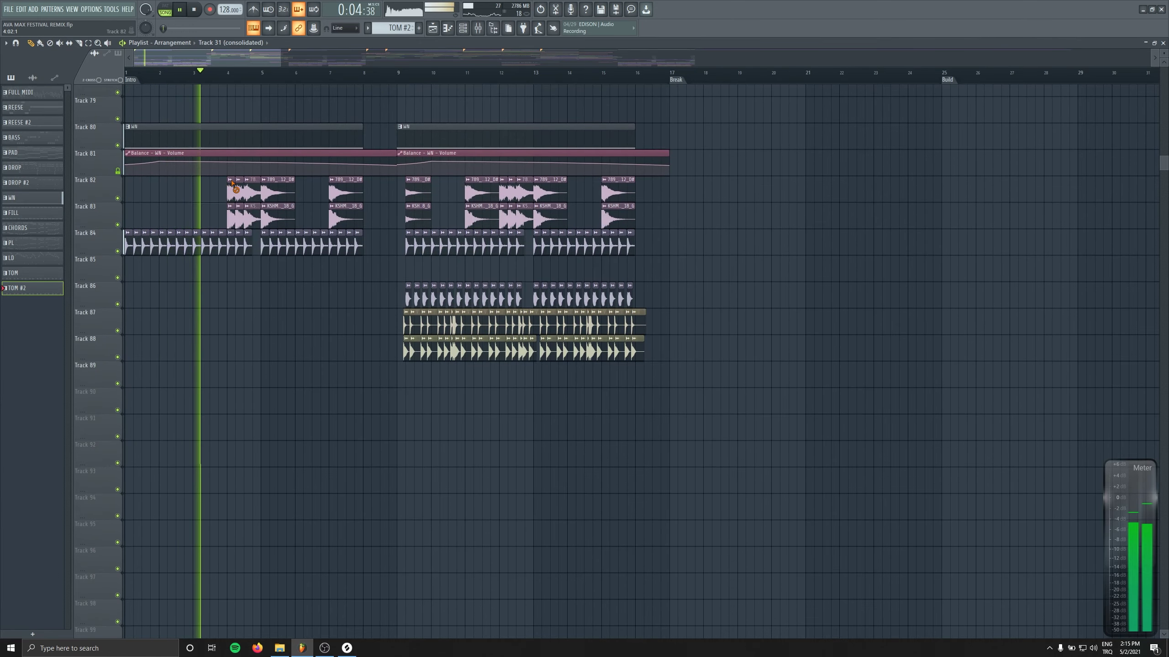
pyautogui.rightClick(243, 199)
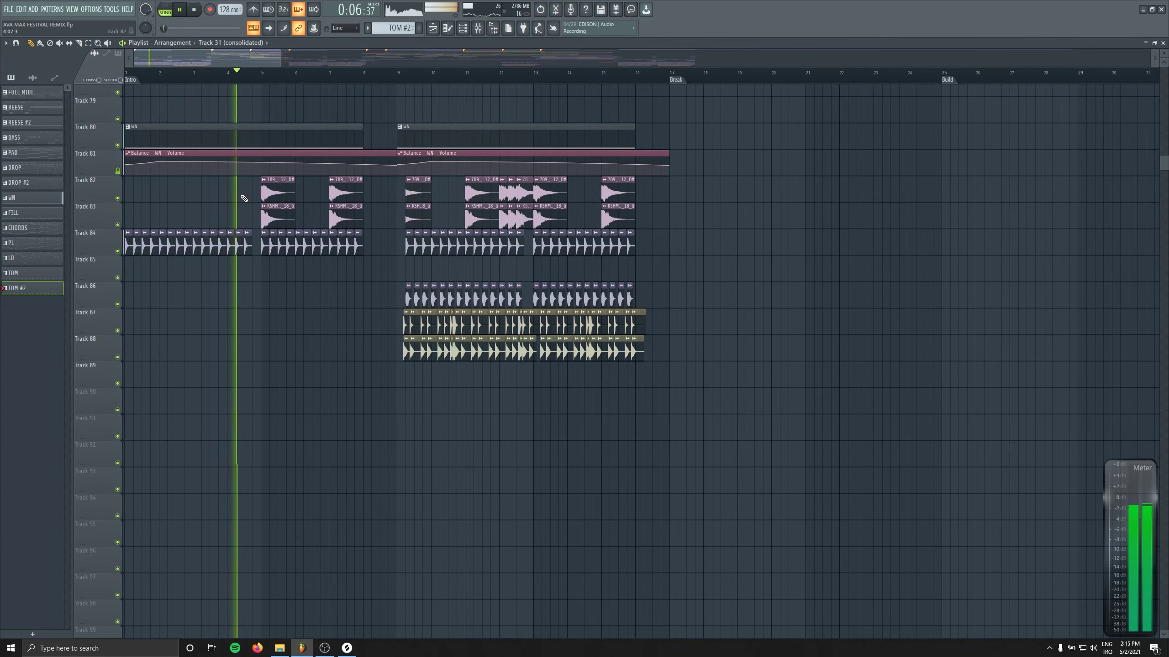
pyautogui.rightClick(277, 193)
pyautogui.rightClick(281, 216)
pyautogui.rightClick(334, 217)
pyautogui.rightClick(354, 192)
pyautogui.scroll(17, 357, 221)
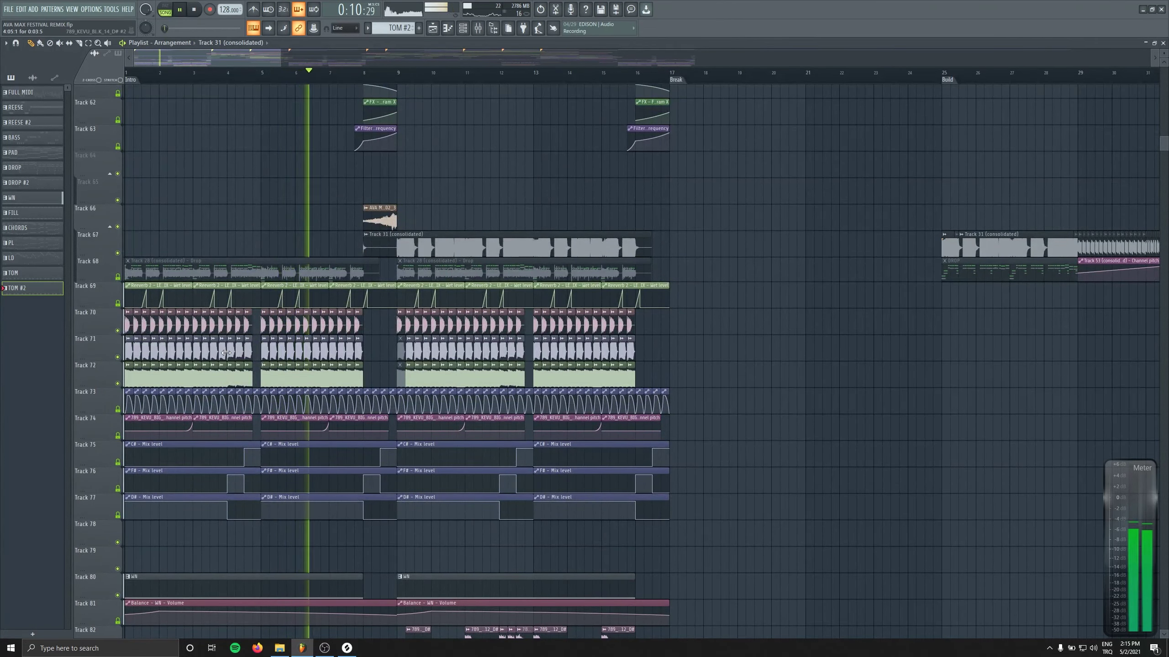
pyautogui.press('space')
# Cut the Mix level automation clips on Tracks 75 to 77 to end at bar 4 and place copies from bar 5 to 8.
pyautogui.scroll(1, 276, 322)
pyautogui.scroll(-2, 251, 350)
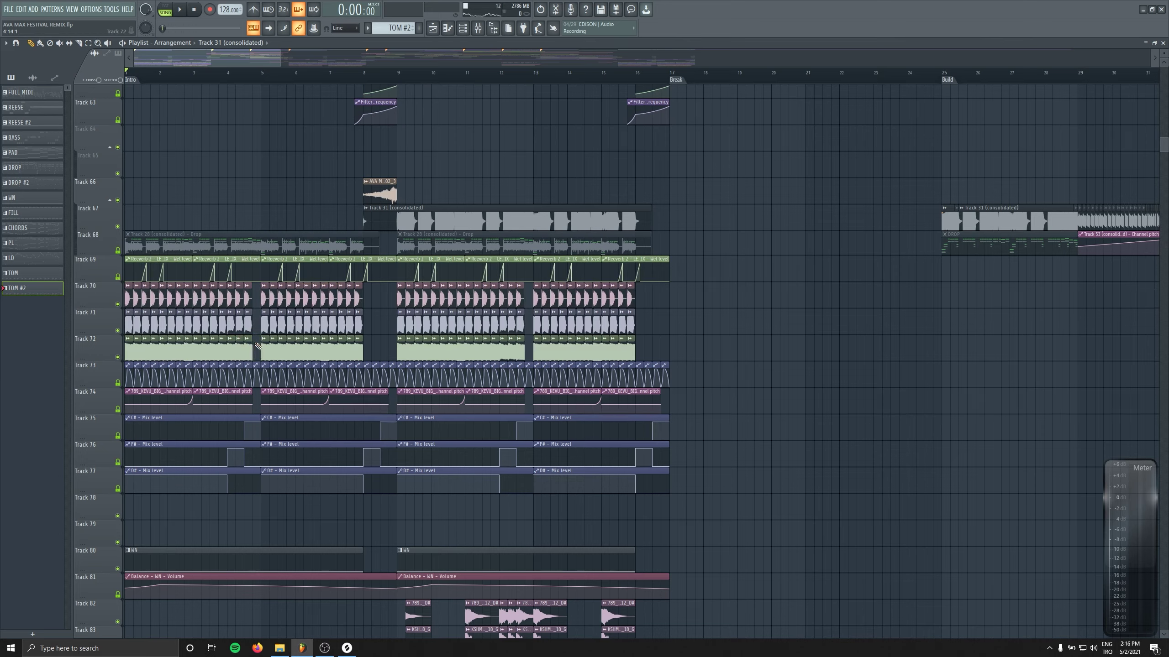
pyautogui.hotkey('ctrl', 'z')
pyautogui.hotkey('ctrl', 'b')
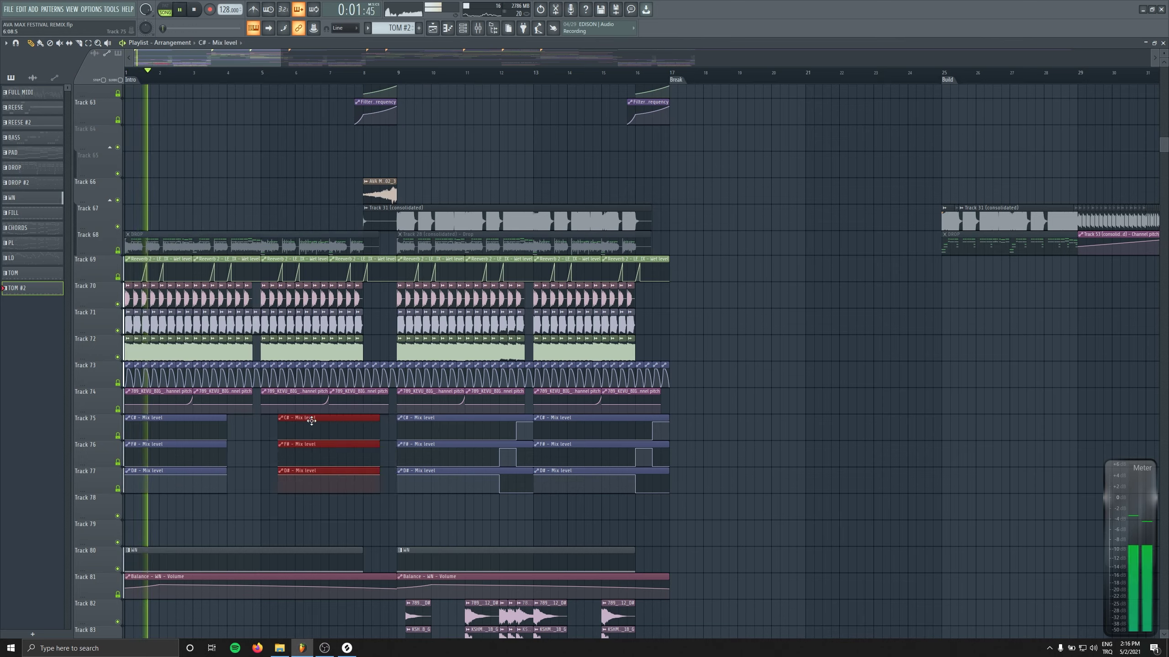
pyautogui.click(368, 317)
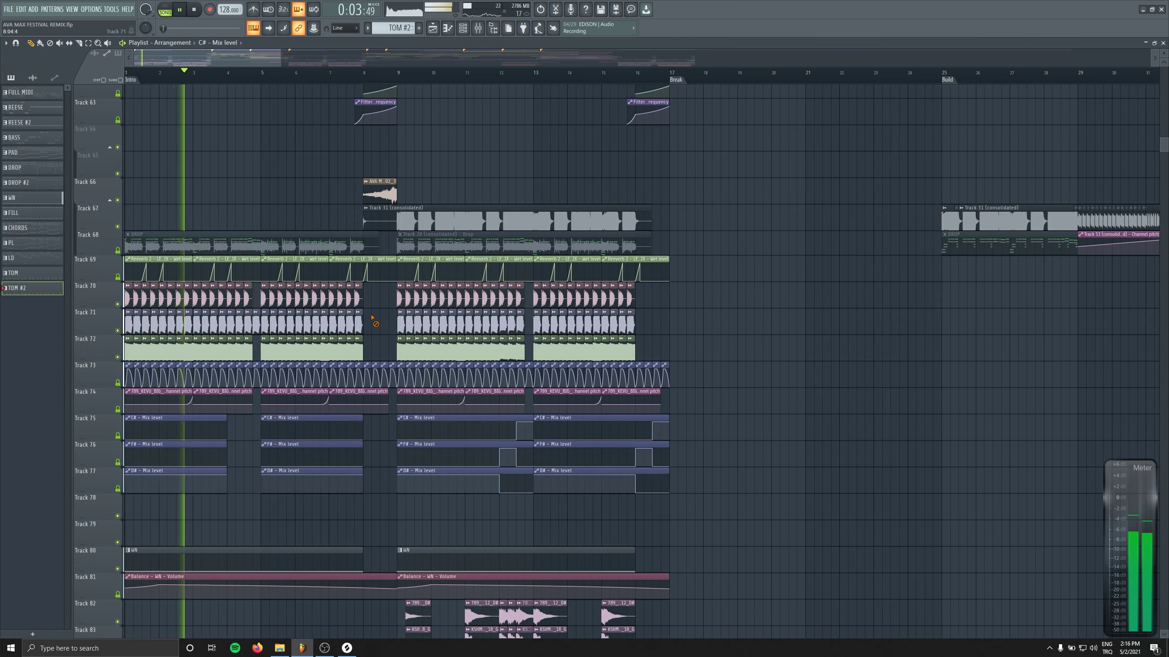
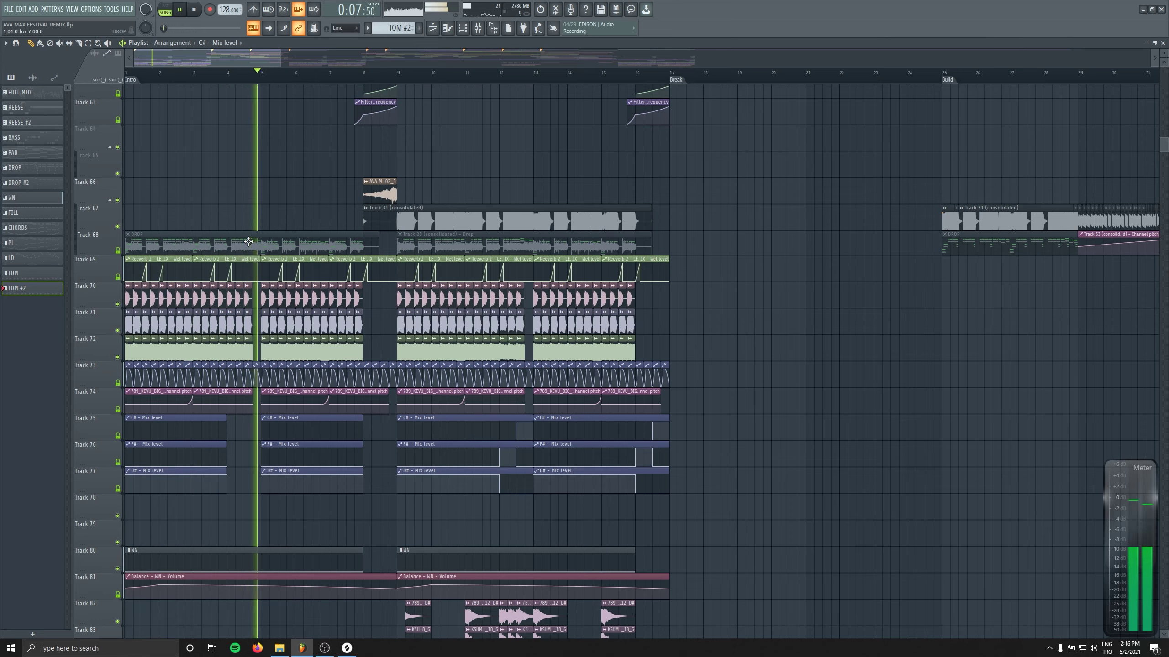
# Stop playback and insert an empty playlist track at the Track 73 position.
pyautogui.press('space')
pyautogui.rightClick(110, 364)
pyautogui.click(142, 530)
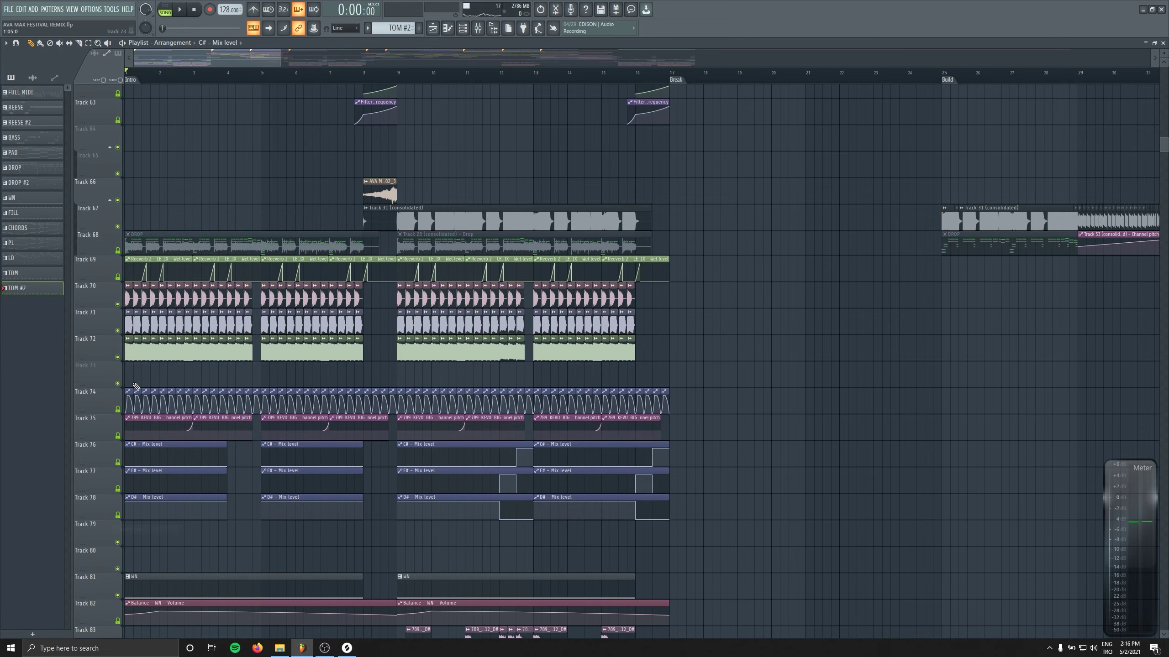
# Set up Fruity parametric EQ 2 on the Kick mixer track with the 20Hz + 18kHz cut preset.
pyautogui.click(478, 32)
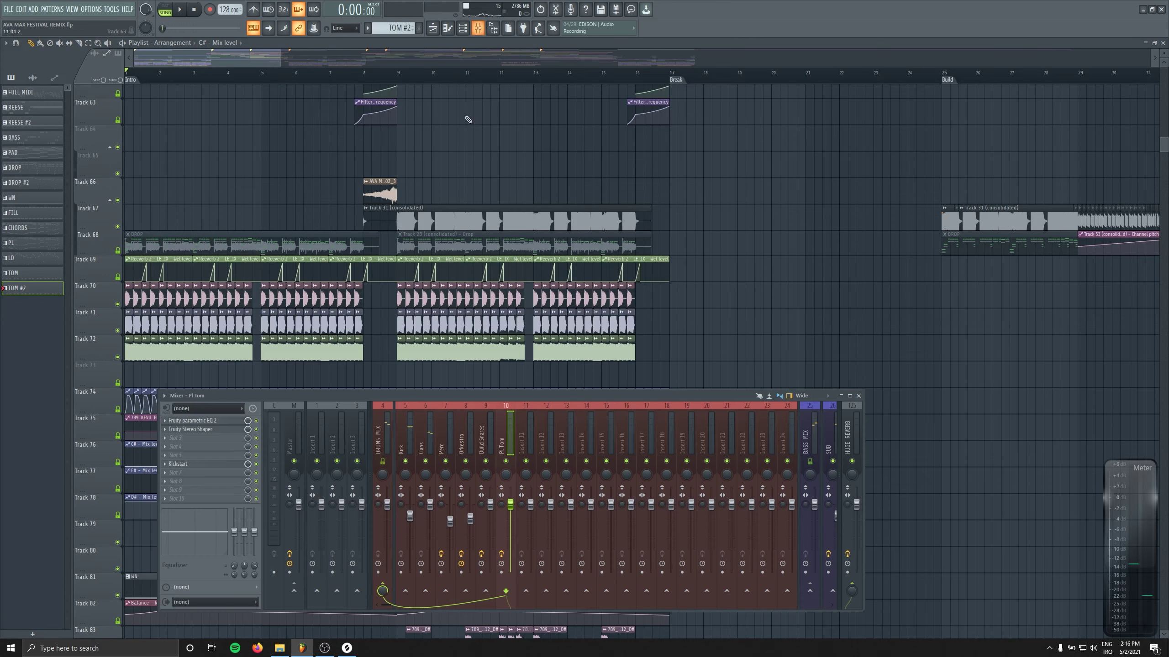
pyautogui.hotkey('ctrl', 'alt', 'z')
pyautogui.hotkey('ctrl', 'alt', 'z')
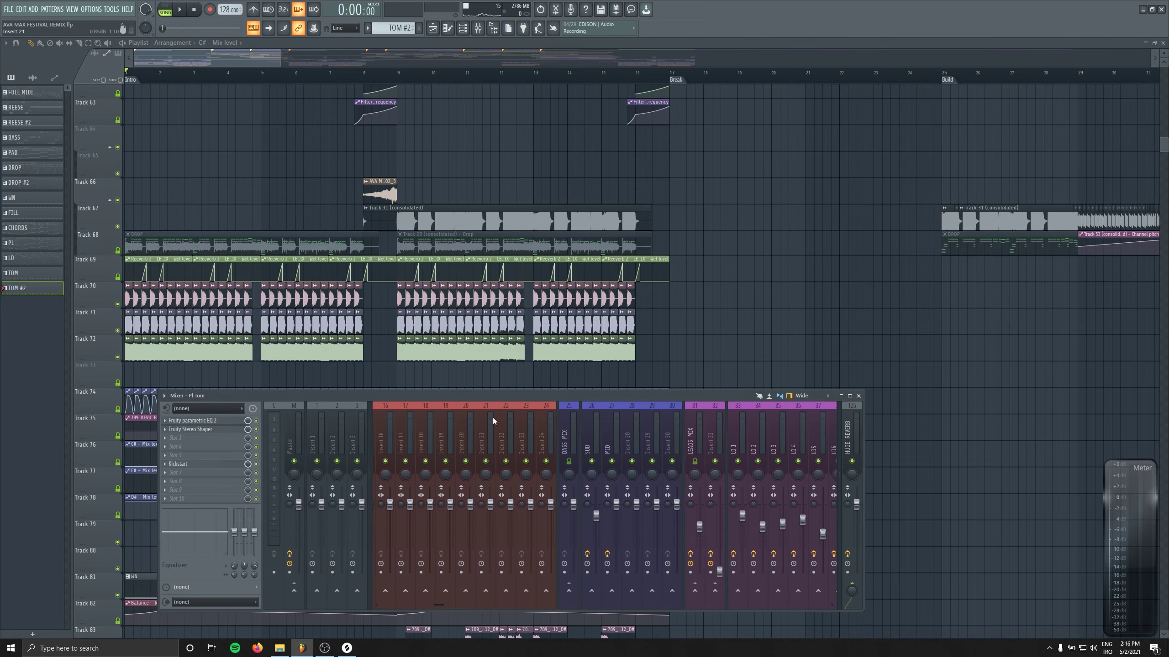
pyautogui.hotkey('ctrl', 'alt', 'z')
pyautogui.hotkey('ctrl', 'alt', 'z')
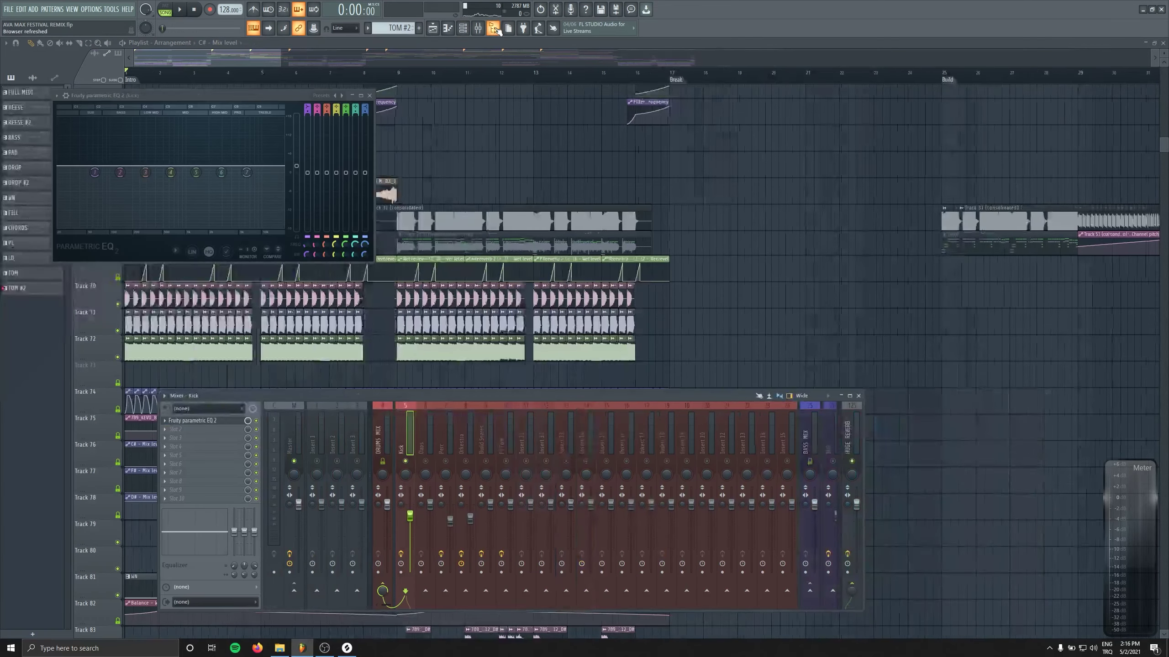
pyautogui.click(57, 96)
pyautogui.moveTo(115, 129)
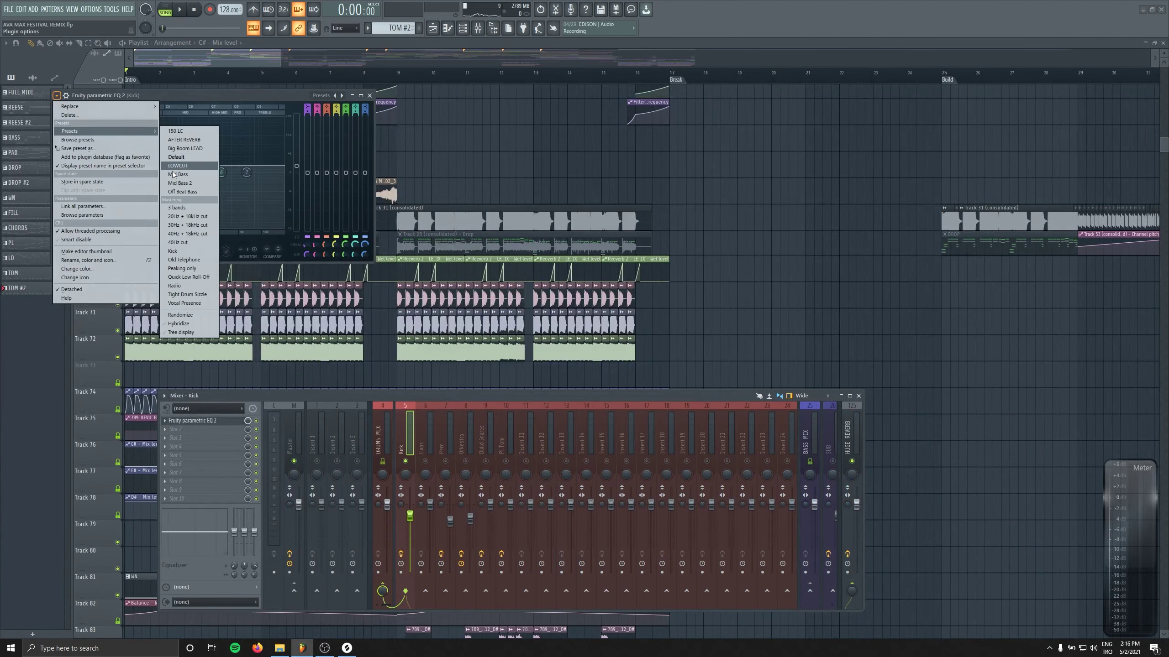
pyautogui.click(188, 211)
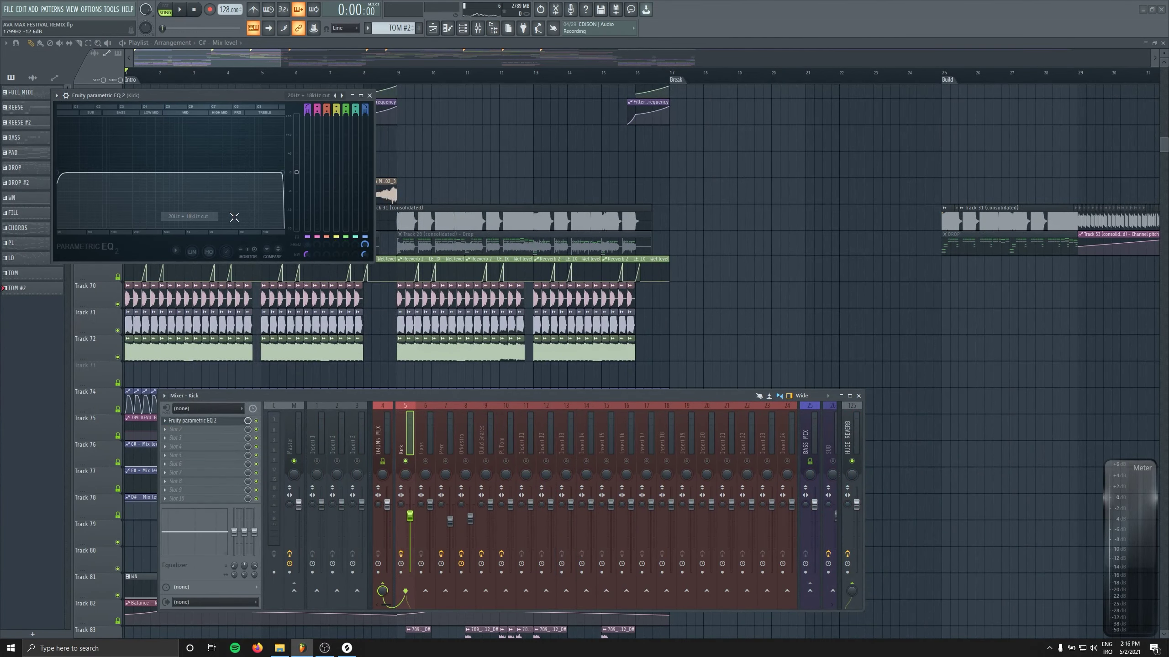
# Disable the Kick EQ's high-cut band and raise the band 1 high pass to 103 Hz while listening to playback.
pyautogui.rightClick(365, 106)
pyautogui.click(362, 238)
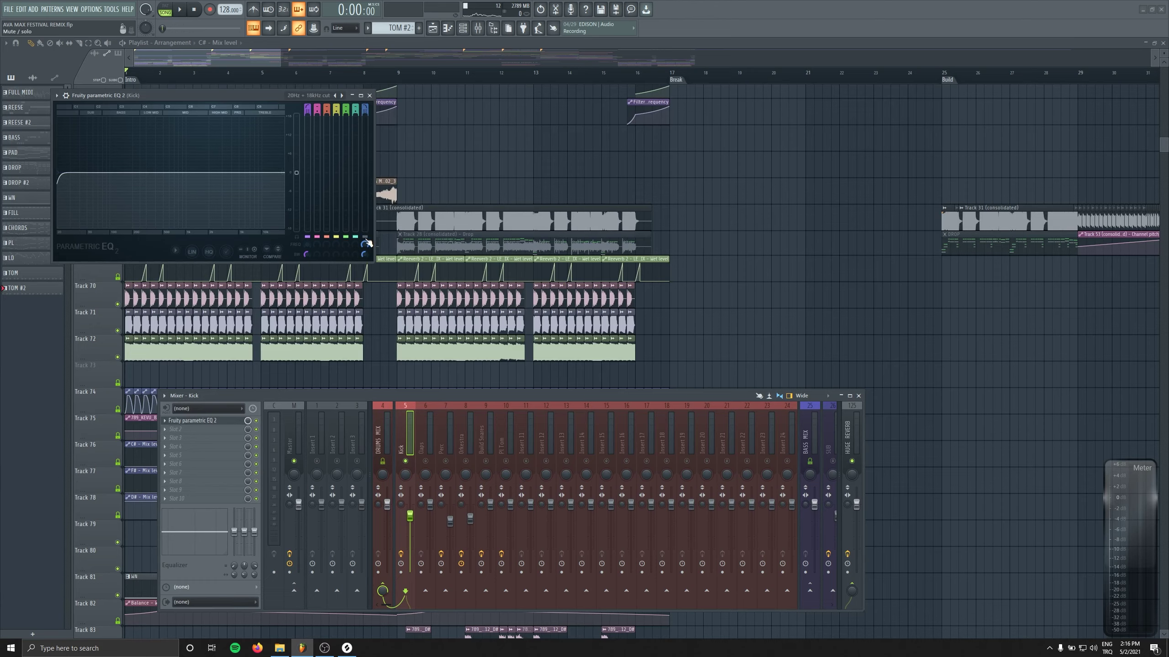
pyautogui.rightClick(307, 243)
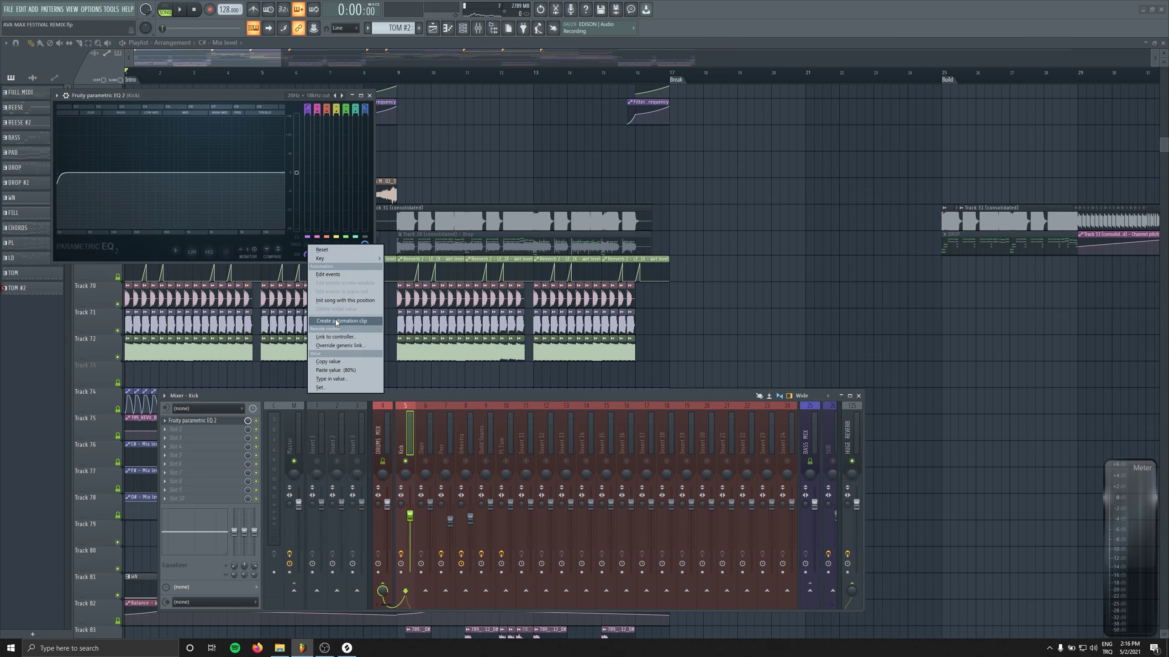
pyautogui.click(323, 250)
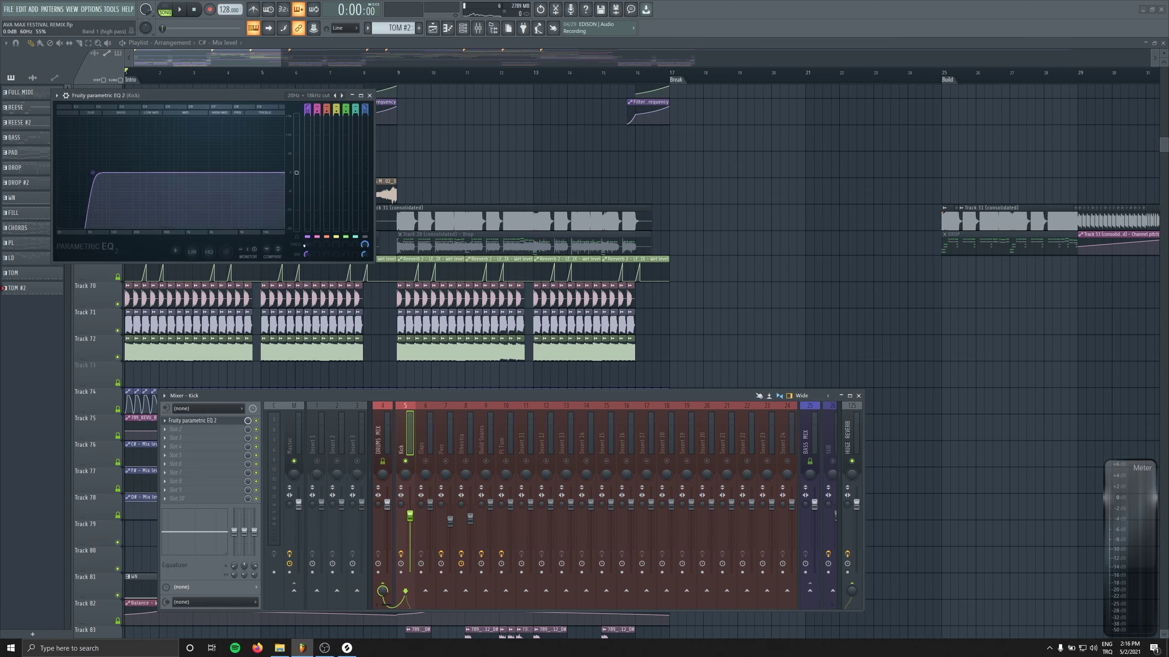
pyautogui.press('space')
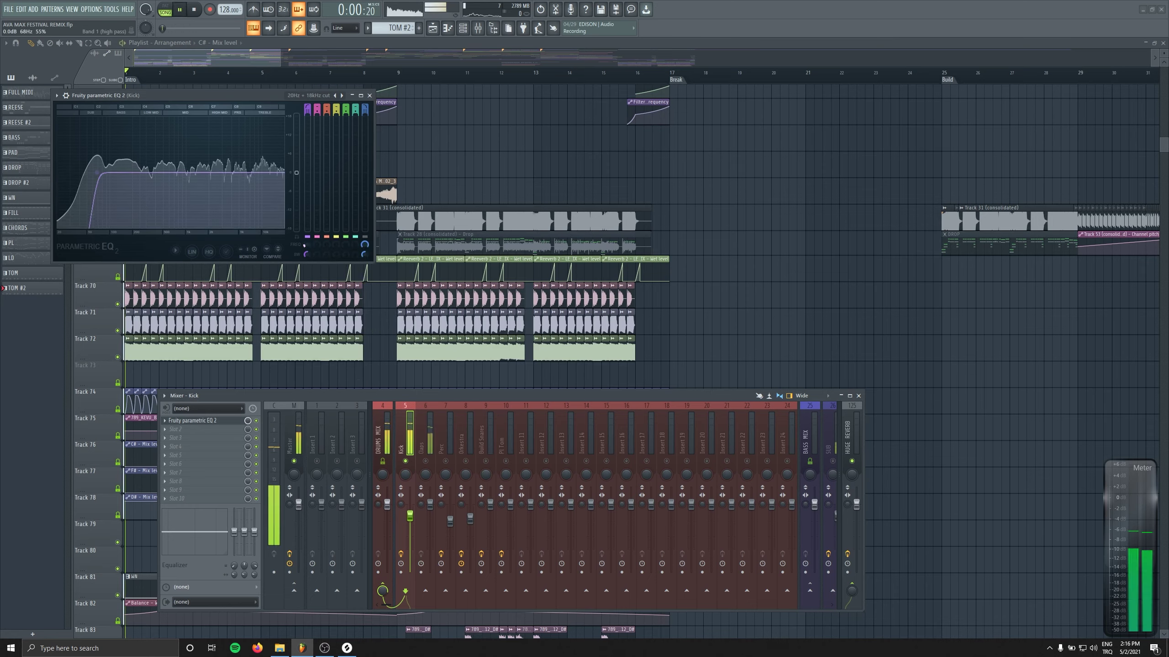
pyautogui.press('space')
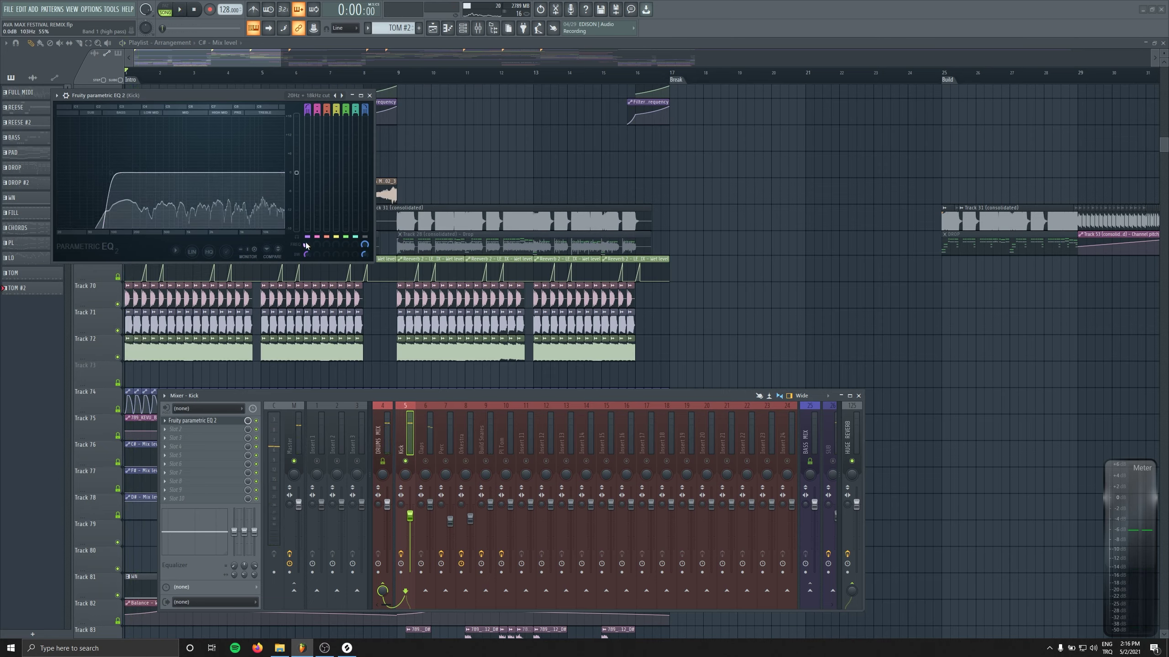
# Create an automation clip for the mix level of the Kick's Fruity parametric EQ 2 and place it on Track 73.
pyautogui.rightClick(305, 242)
pyautogui.rightClick(247, 420)
pyautogui.click(292, 490)
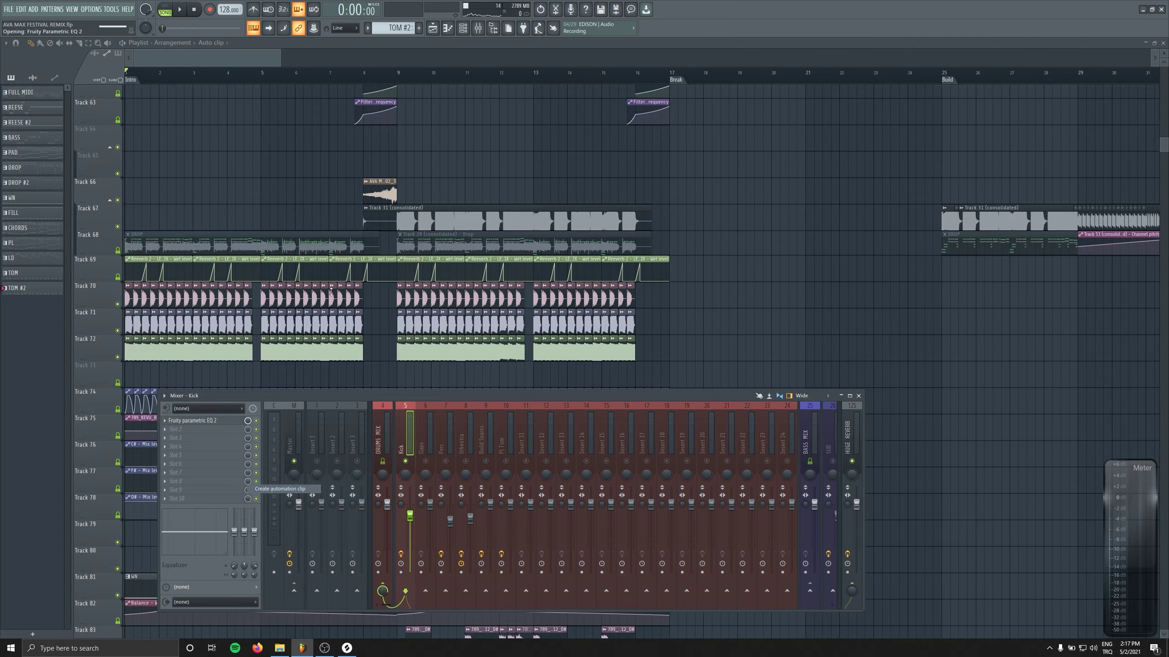
pyautogui.moveTo(141, 136); pyautogui.dragTo(142, 374)
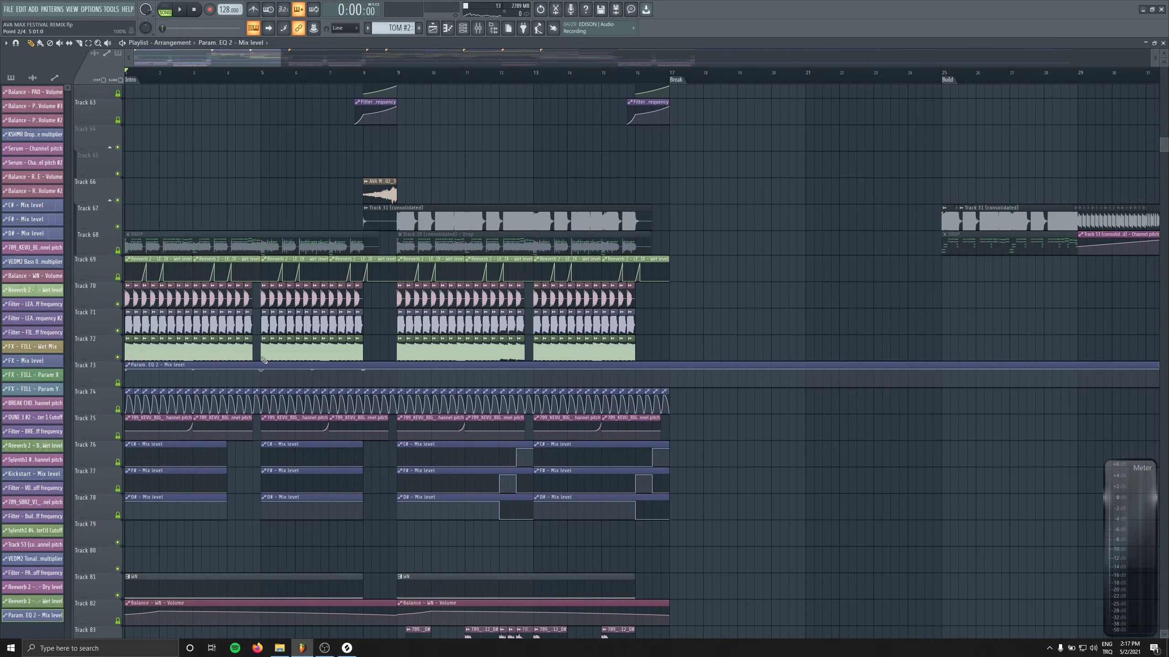
# Shape the Param. EQ 2 Mix level automation to stay high until bar 8 and then drop to the minimum, and check playback.
pyautogui.moveTo(363, 370); pyautogui.dragTo(360, 403)
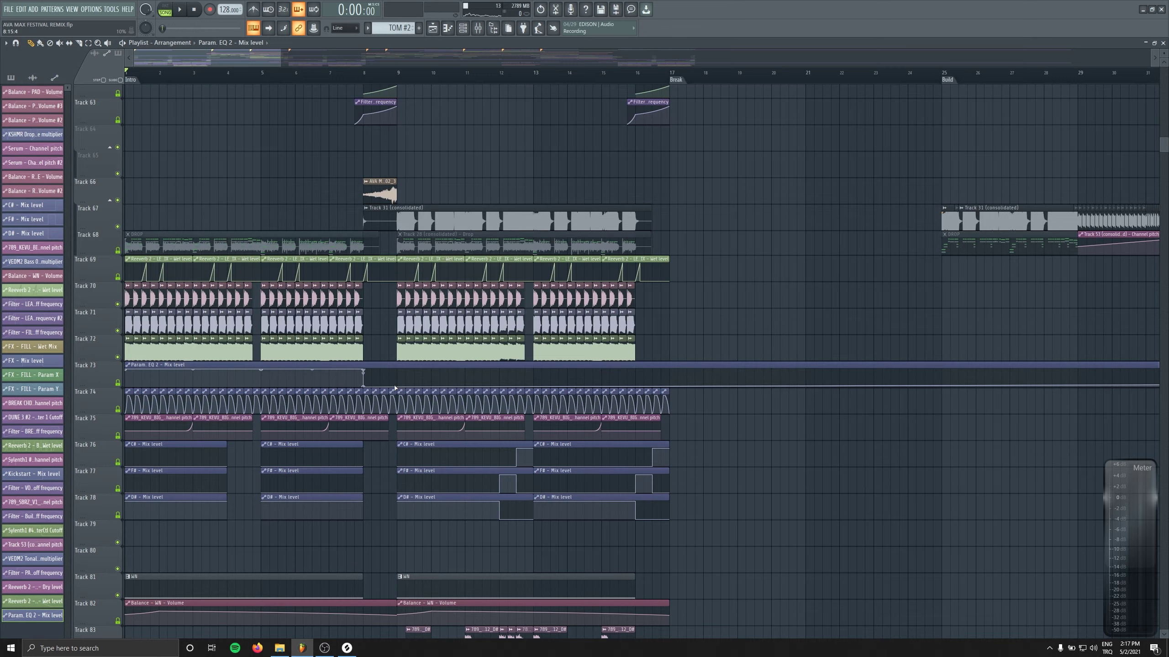
pyautogui.scroll(-6, 399, 405)
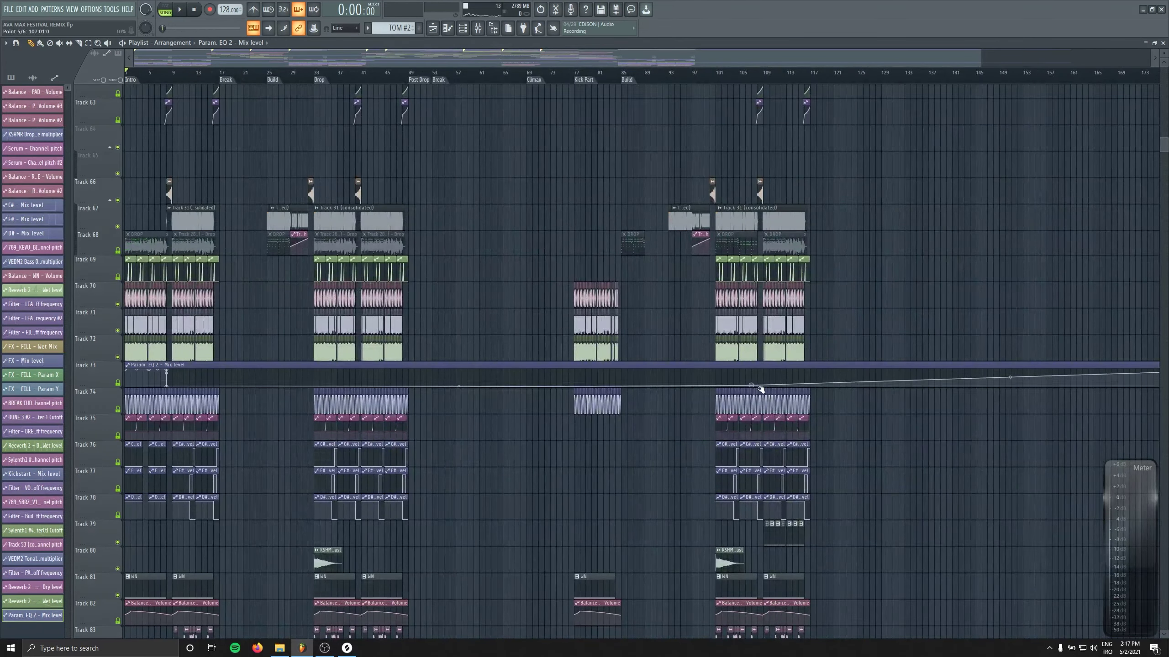
pyautogui.scroll(-2, 894, 414)
pyautogui.press('space')
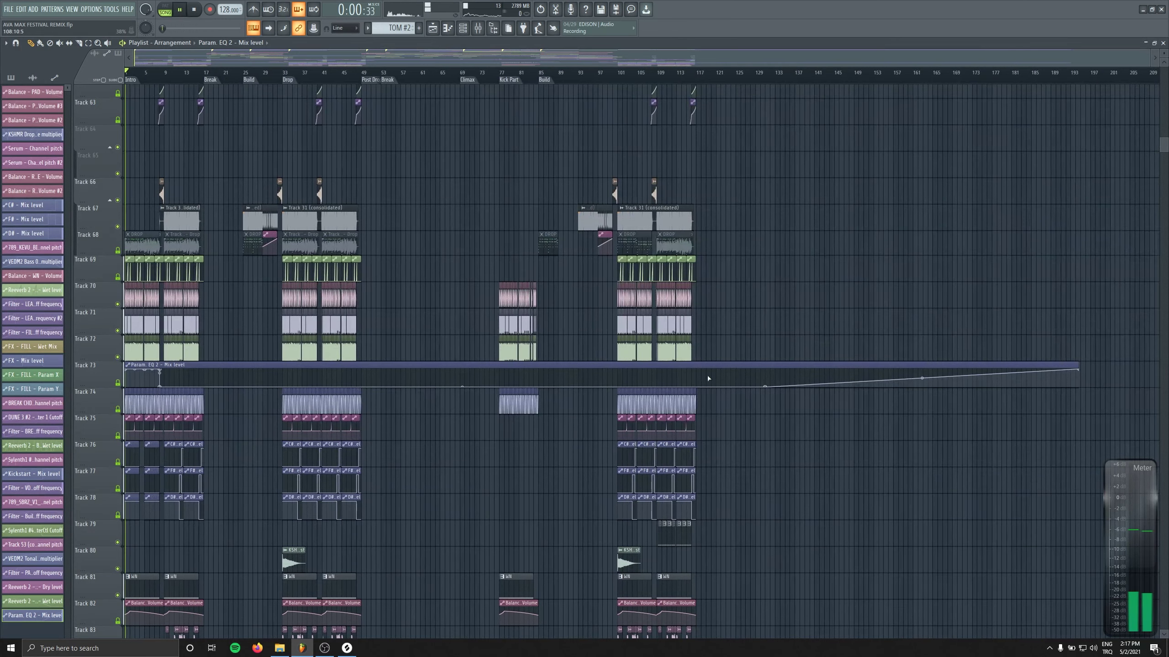
pyautogui.press('space')
# Copy the Kick's Fruity parametric EQ 2 with its low cut onto the BASS MIX mixer track.
pyautogui.scroll(4, 466, 423)
pyautogui.press('F9')
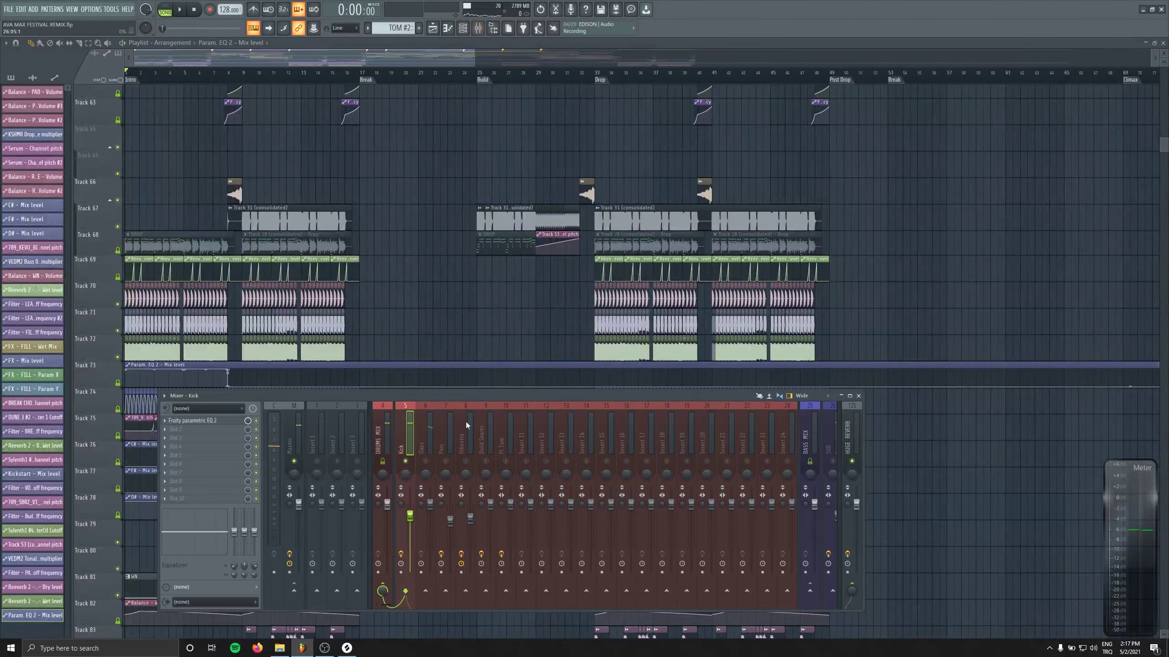
pyautogui.click(168, 424)
pyautogui.click(192, 463)
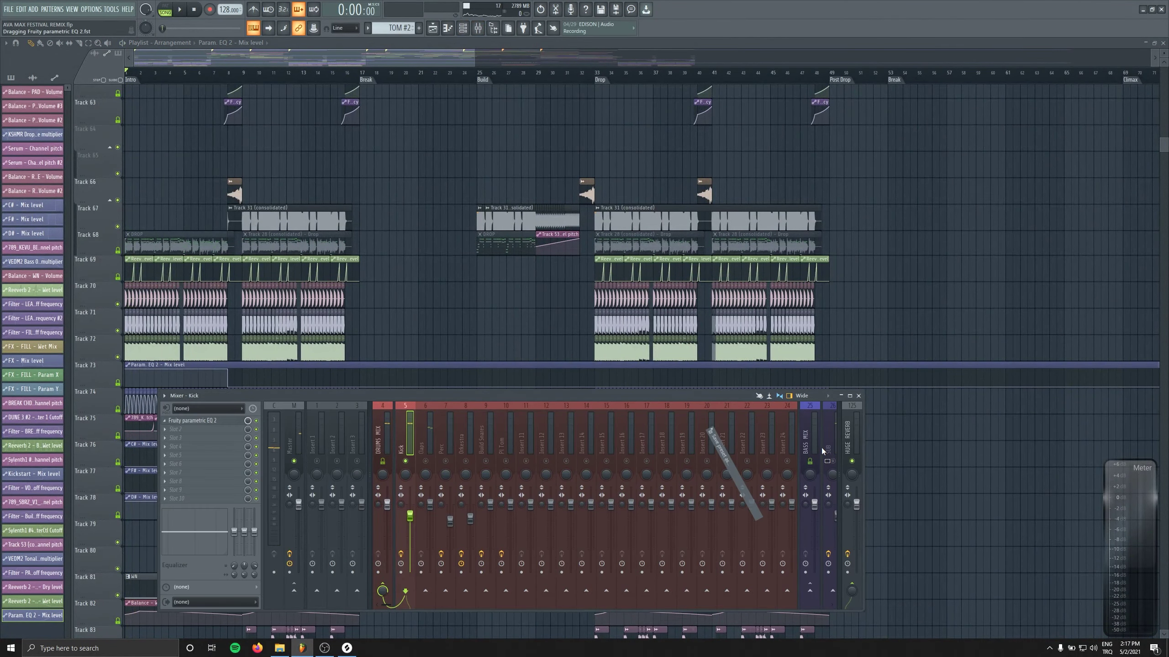
pyautogui.click(809, 429)
# Link the mix level of the BASS MIX equalizer to the Param. EQ 2 - Mix level automation and check the intro in playback.
pyautogui.rightClick(248, 421)
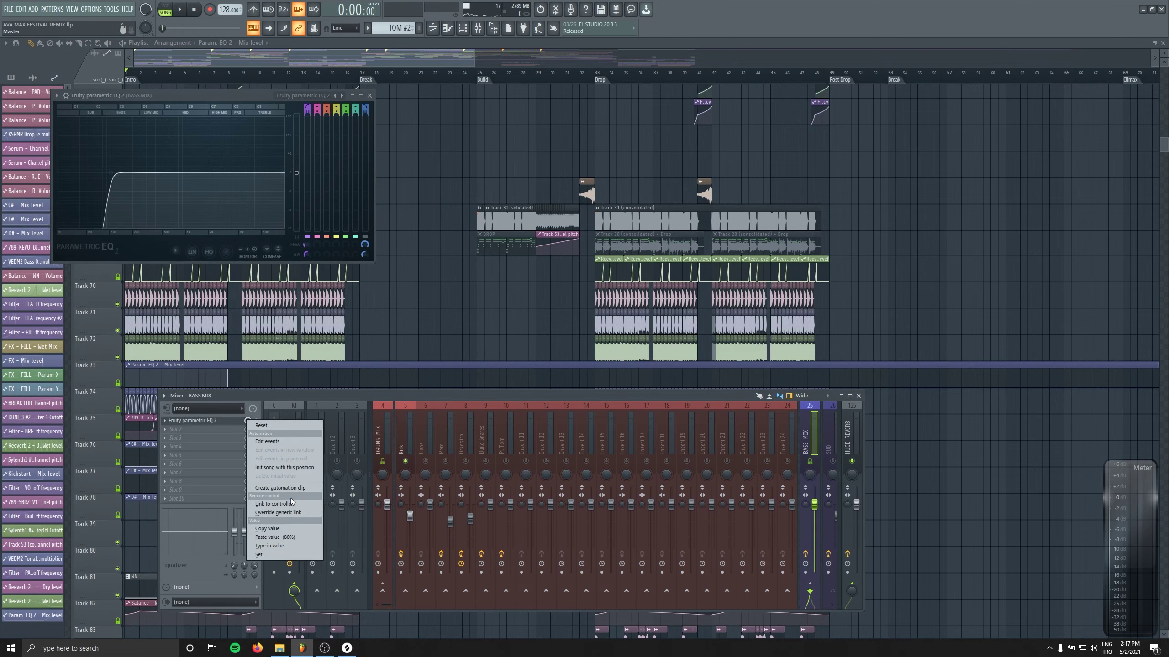
pyautogui.click(291, 505)
pyautogui.click(583, 301)
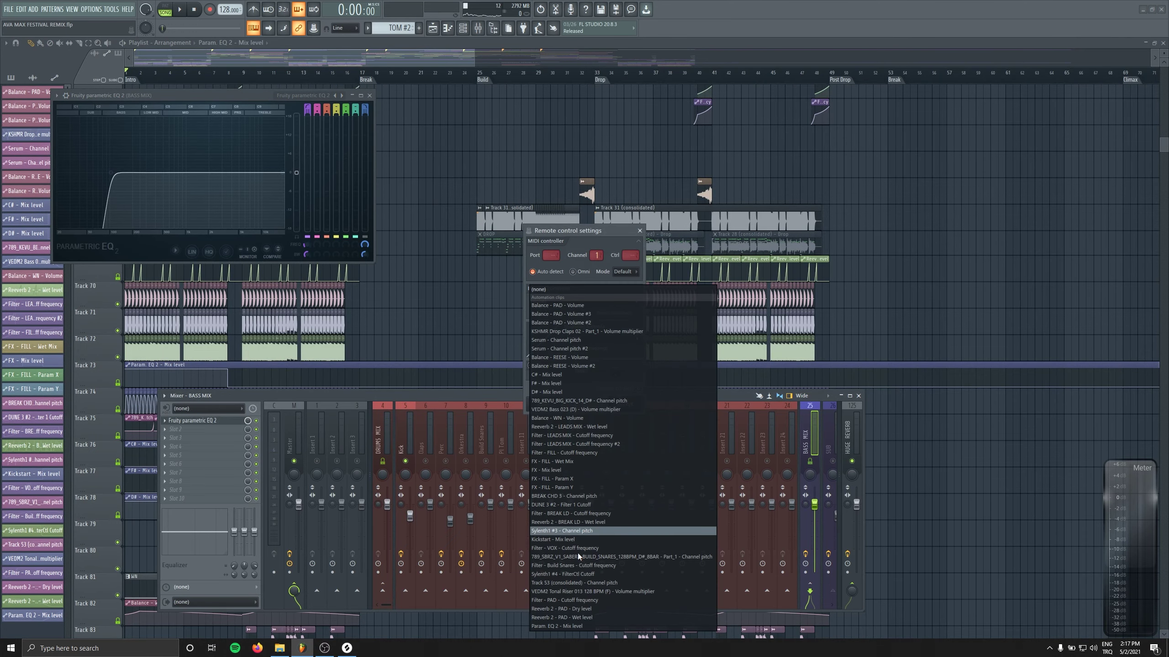
pyautogui.click(577, 625)
pyautogui.click(625, 403)
pyautogui.press('space')
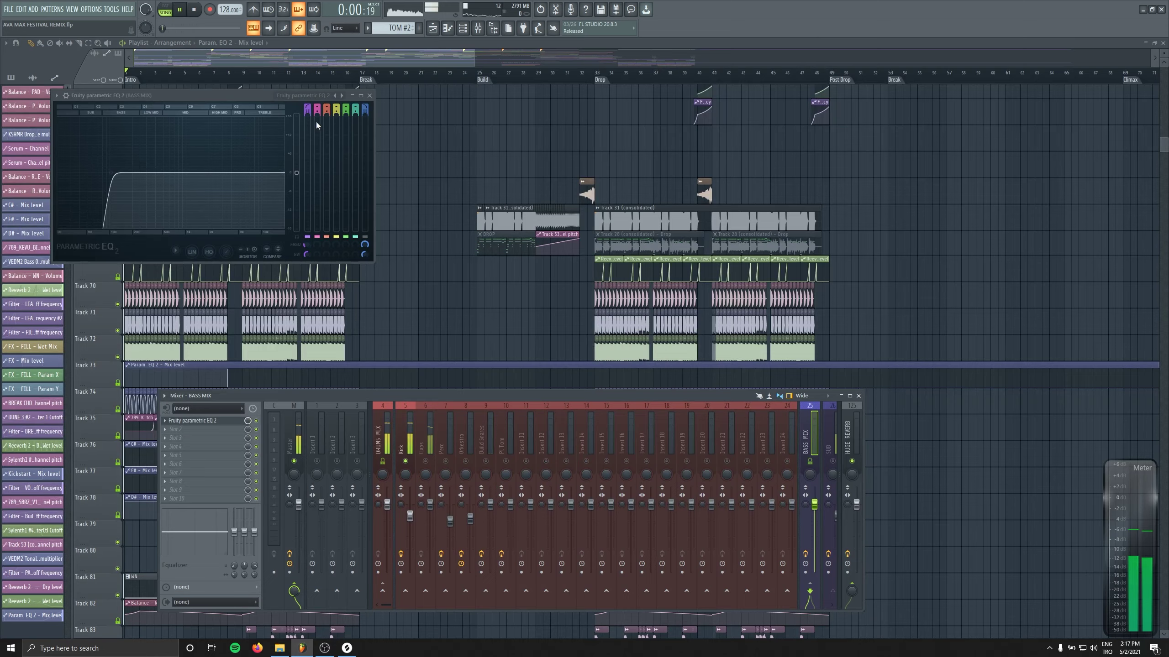
pyautogui.click(370, 96)
pyautogui.press('F9')
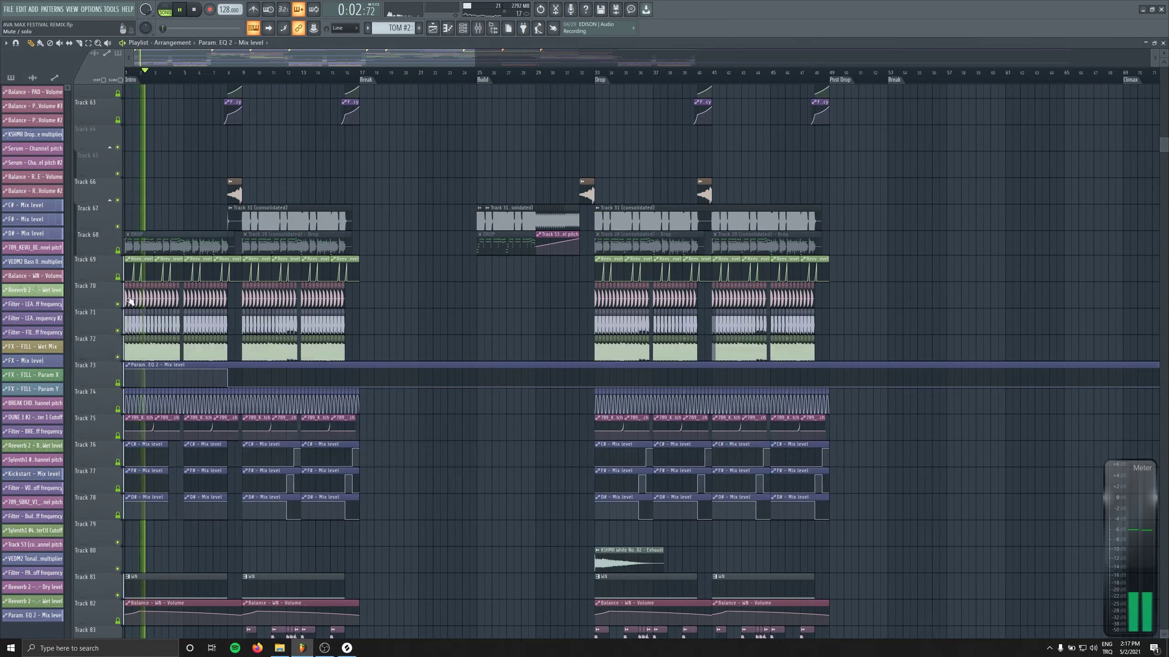
pyautogui.click(480, 31)
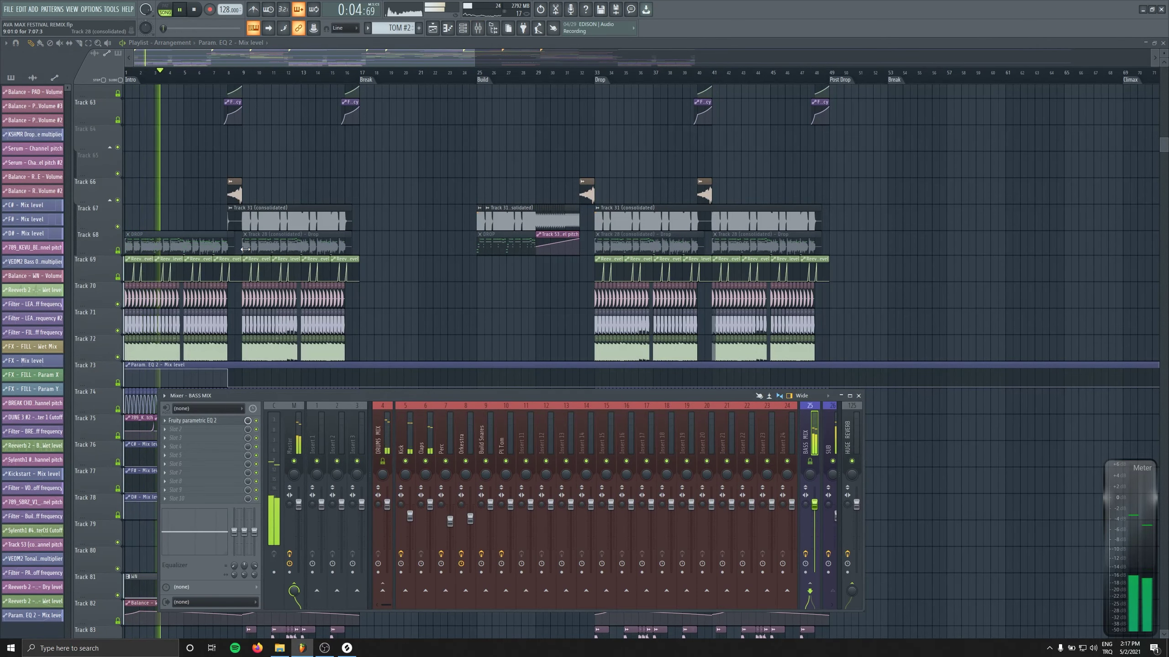
pyautogui.press('F9')
# Delete the WN pattern clip on Track 81 and the Balance - WN - Volume clip on Track 82 from the first eight bars.
pyautogui.scroll(4, 313, 331)
pyautogui.scroll(-3, 313, 331)
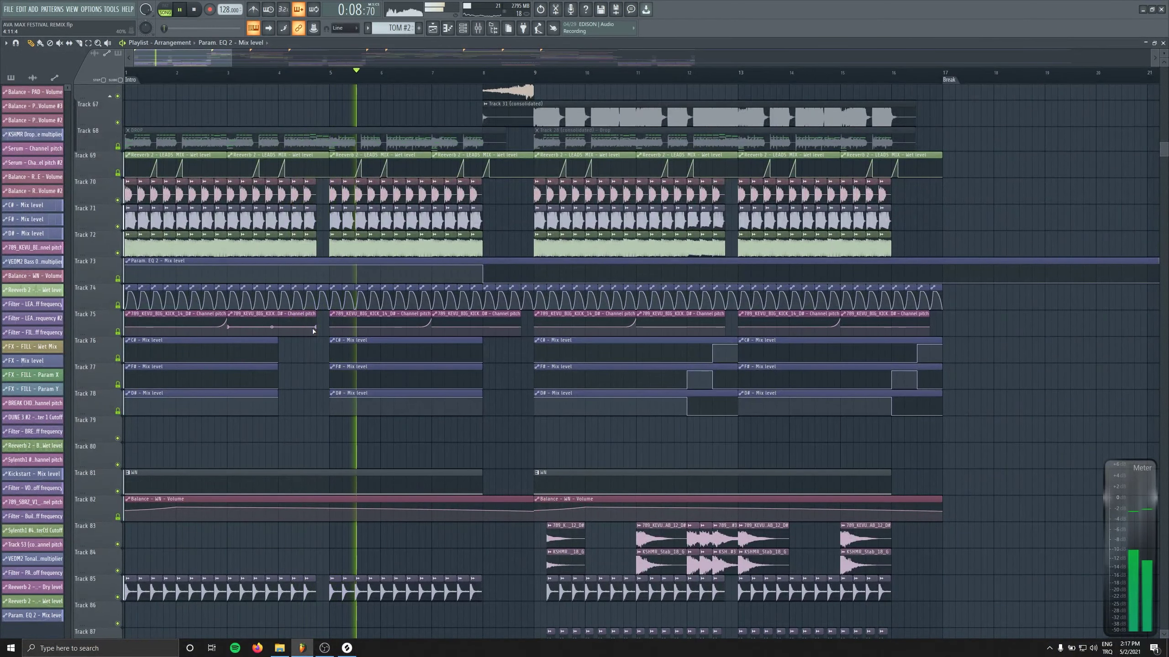
pyautogui.scroll(-3, 539, 367)
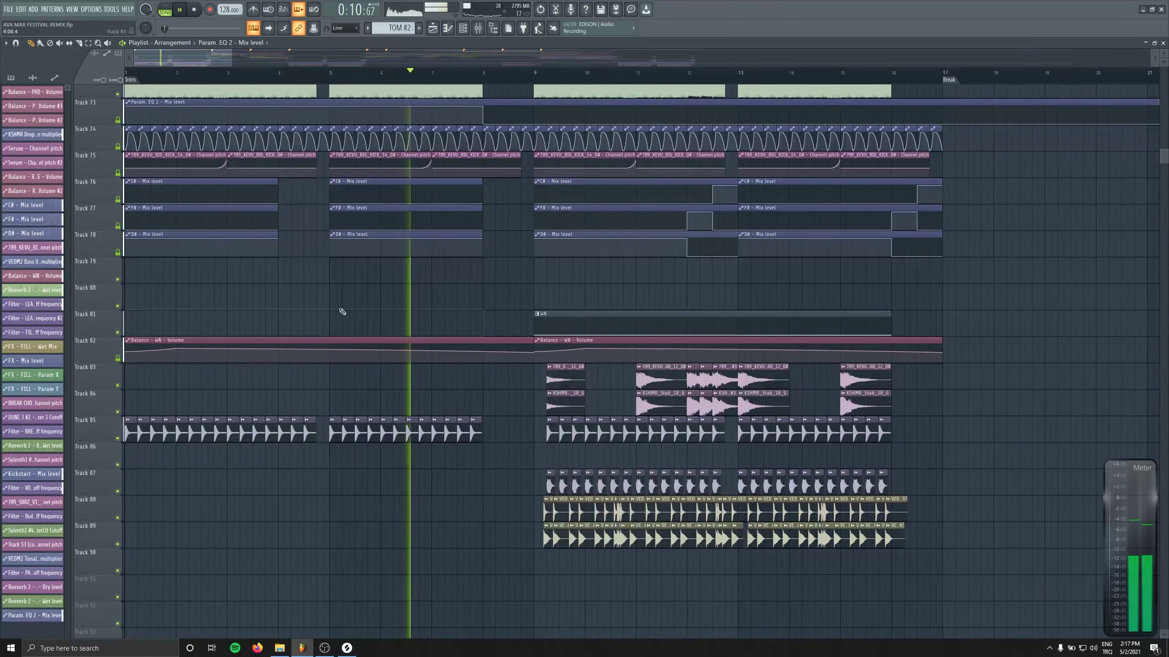
pyautogui.press('space')
pyautogui.press('space')
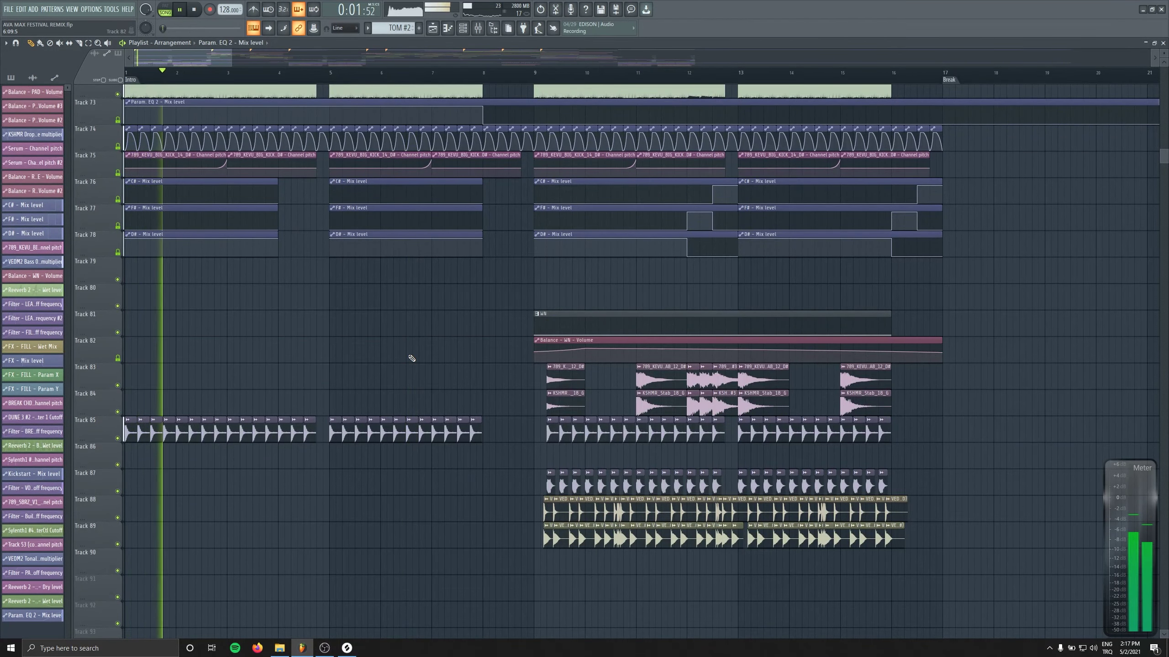
pyautogui.scroll(3, 368, 324)
pyautogui.scroll(-1, 529, 426)
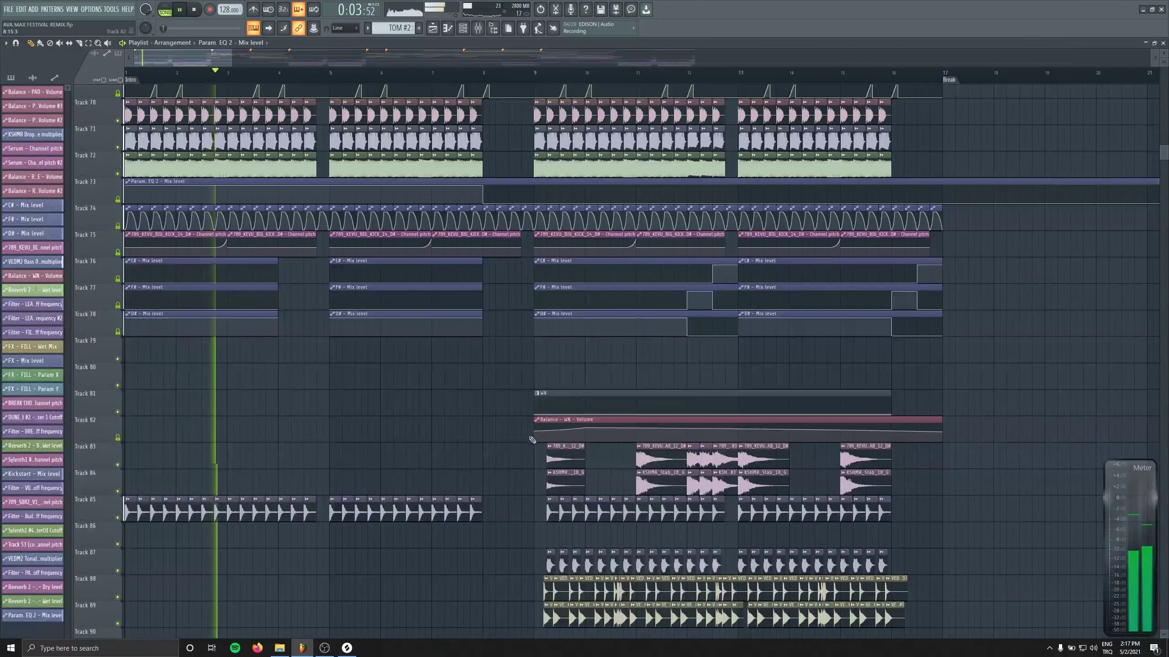
# Extend the first stab clips on Tracks 83 and 84 back to the start of bar 9.
pyautogui.click(544, 463)
pyautogui.hotkey('ctrl', 'z')
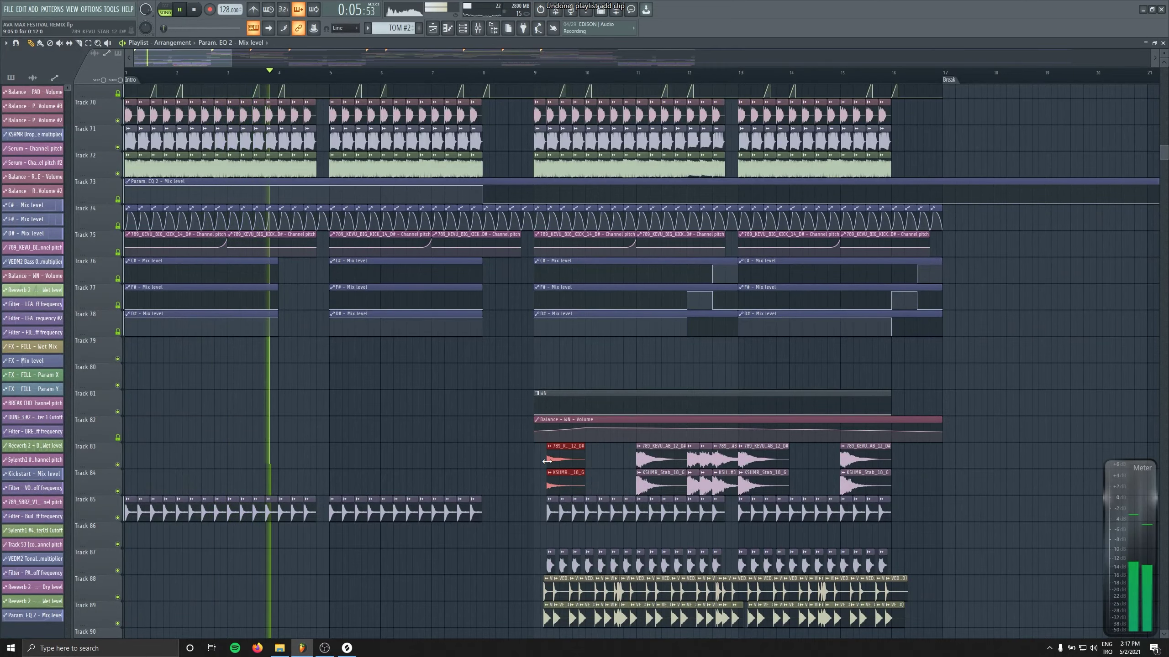
pyautogui.scroll(-3, 465, 405)
pyautogui.keyDown('ctrl'); pyautogui.scroll(5, 465, 405); pyautogui.keyUp('ctrl')
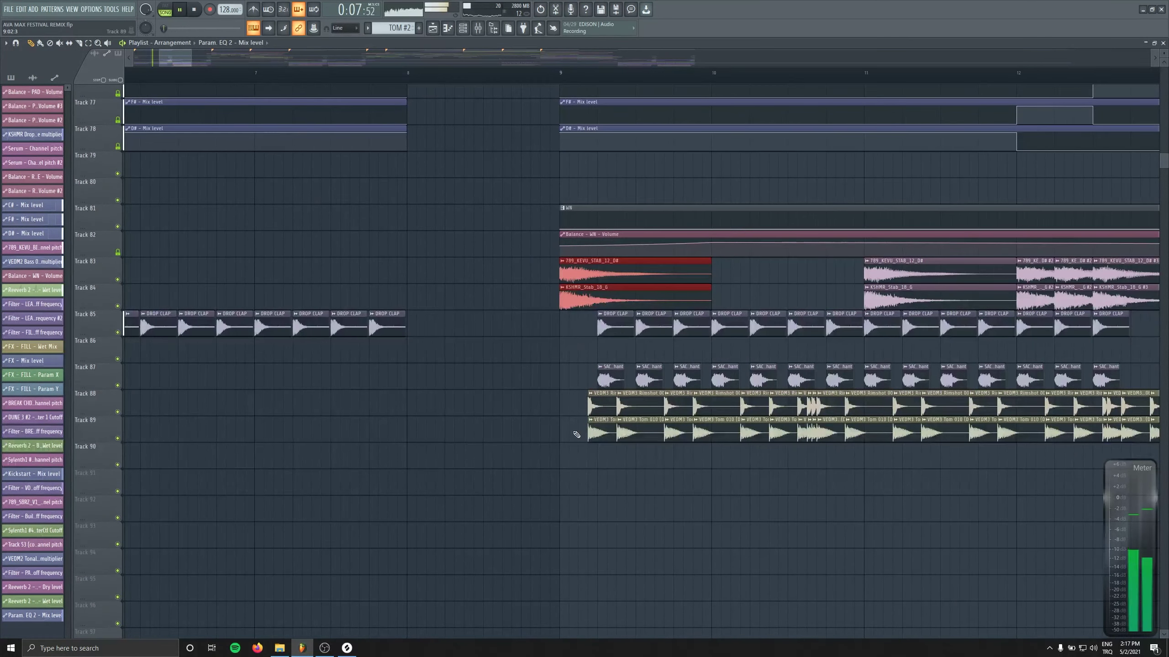
pyautogui.keyDown('ctrl'); pyautogui.scroll(3, 577, 433); pyautogui.keyUp('ctrl')
pyautogui.click(593, 381)
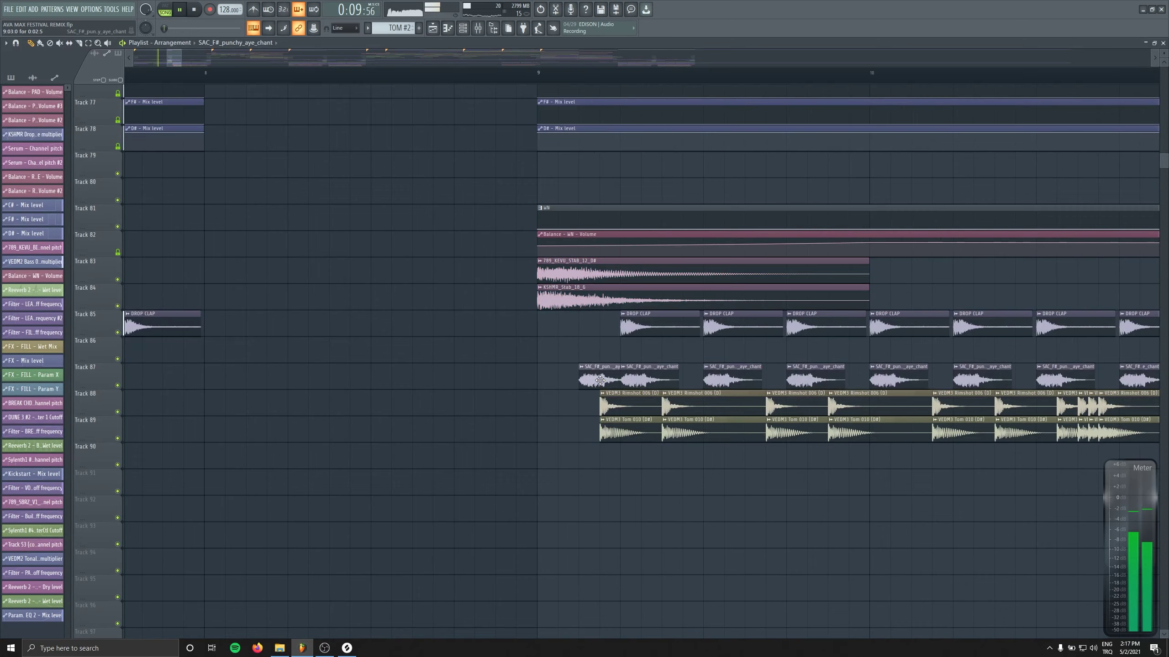
pyautogui.click(618, 378)
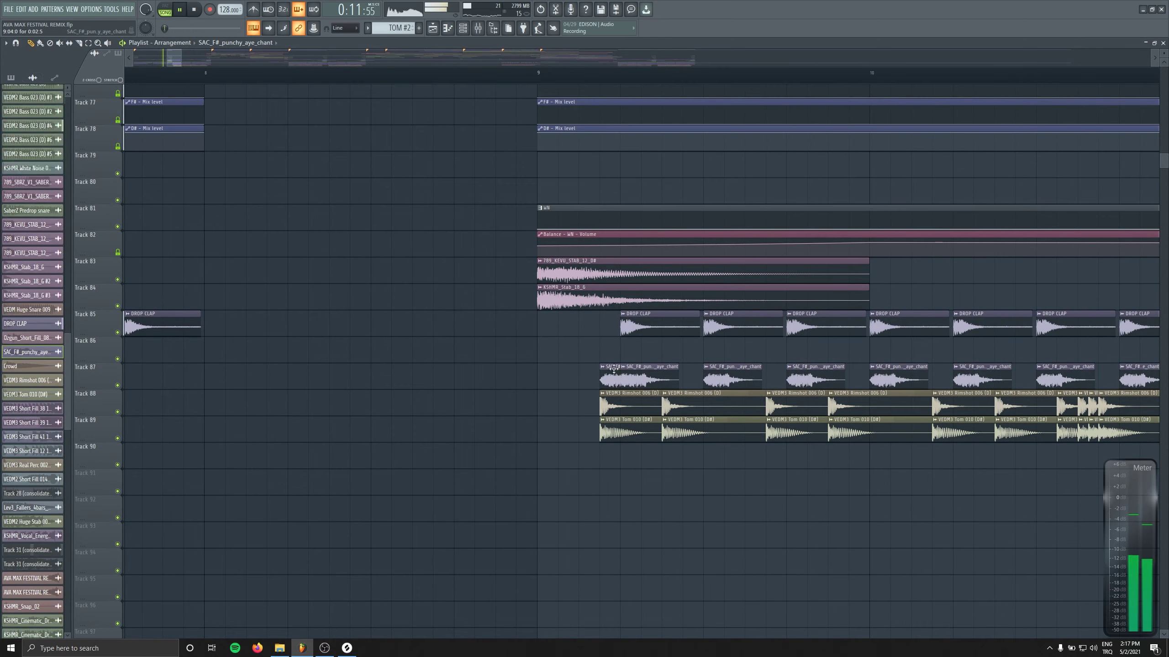
pyautogui.click(591, 377)
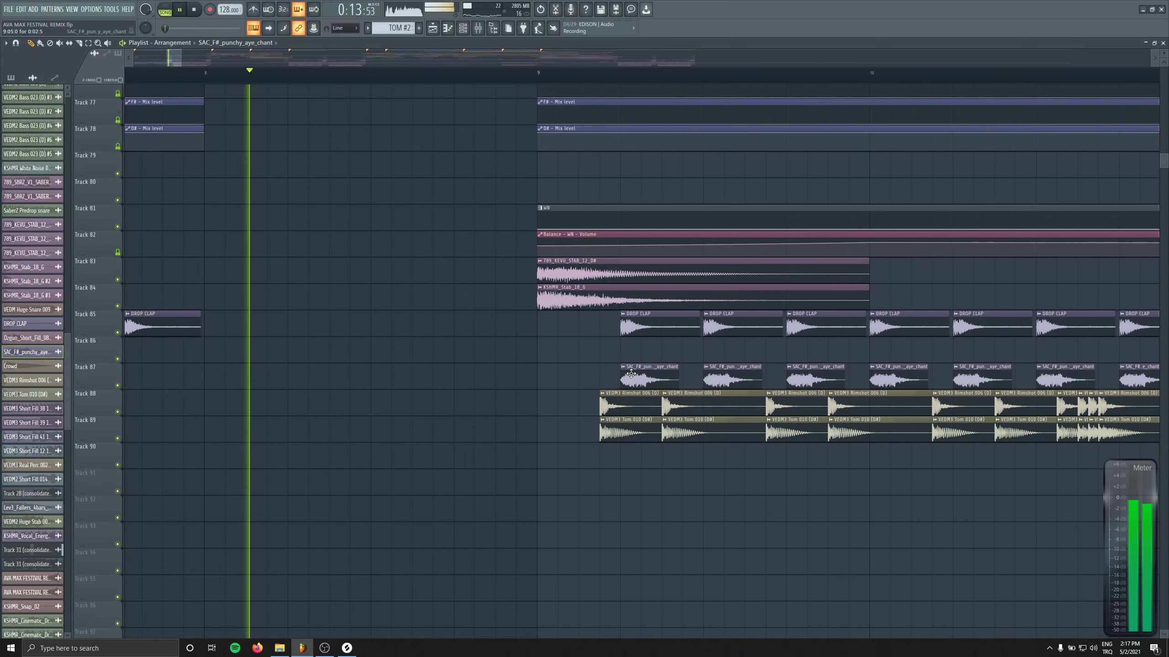
# Mute the FILL clips on Track 58 at bars 8 and 16 and check playback from just before bar 8.
pyautogui.scroll(3, 472, 351)
pyautogui.scroll(6, 472, 351)
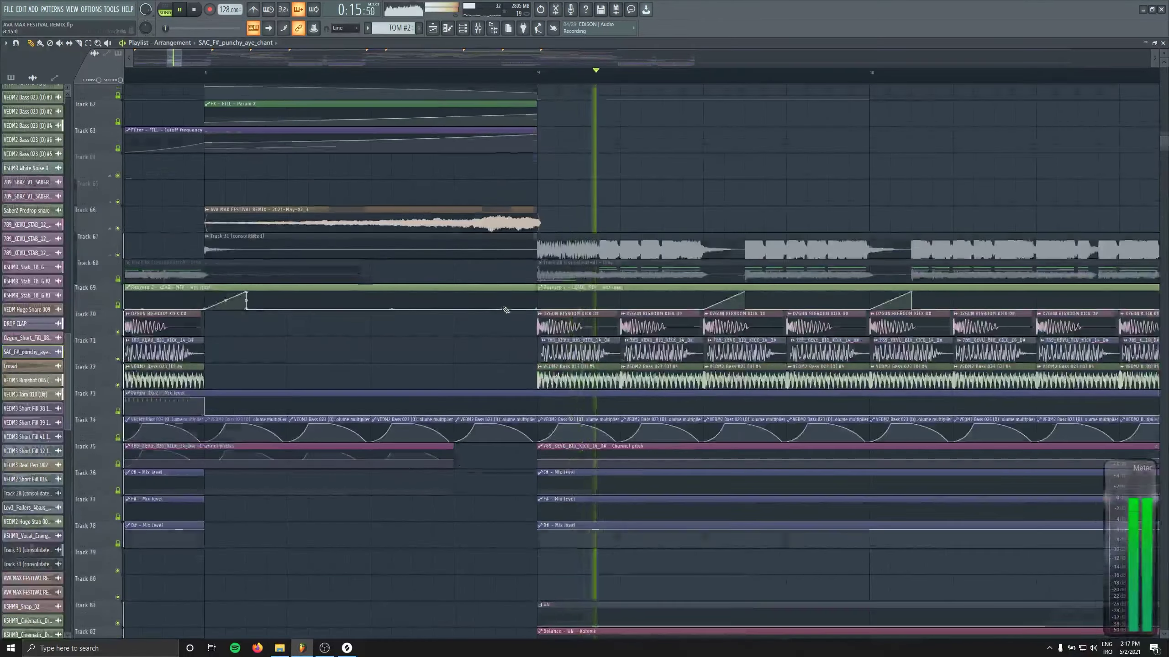
pyautogui.press('space')
pyautogui.keyDown('ctrl'); pyautogui.scroll(-3, 544, 346); pyautogui.keyUp('ctrl')
pyautogui.keyDown('ctrl'); pyautogui.scroll(-4, 545, 346); pyautogui.keyUp('ctrl')
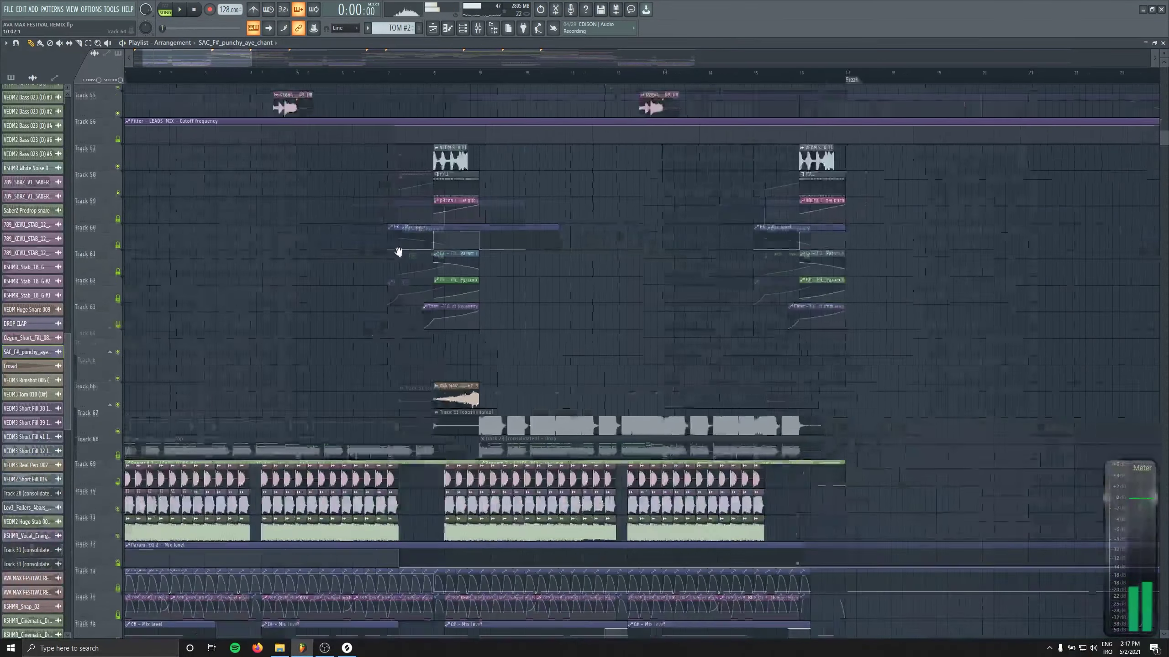
pyautogui.scroll(15, 507, 276)
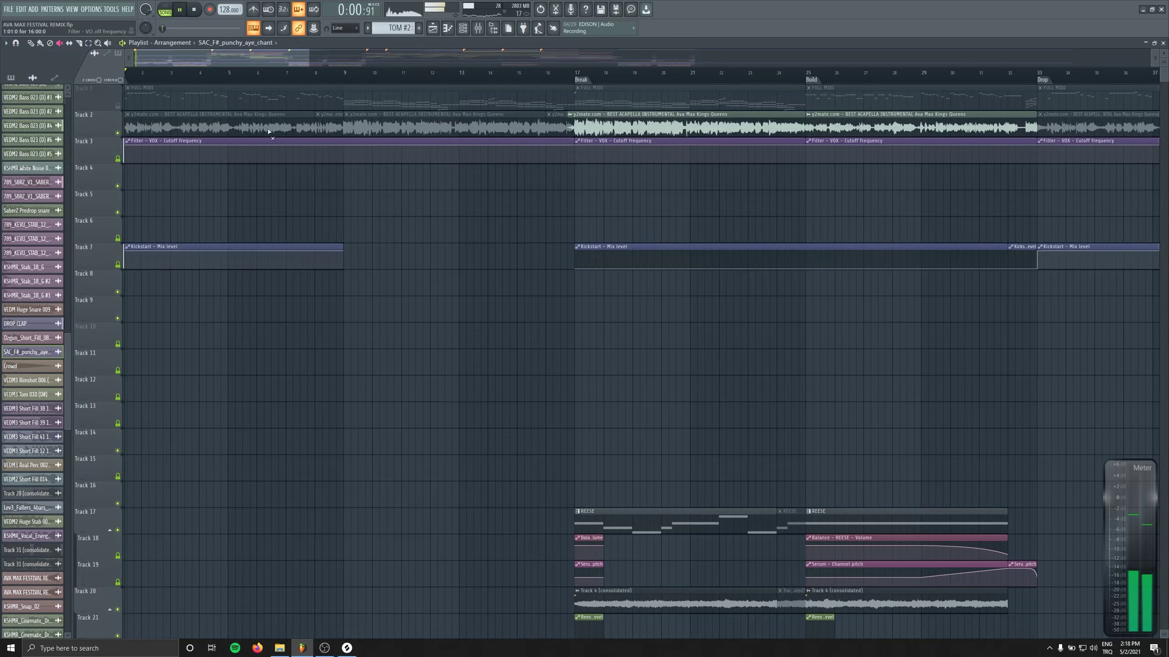
pyautogui.click(303, 72)
pyautogui.scroll(-5, 386, 392)
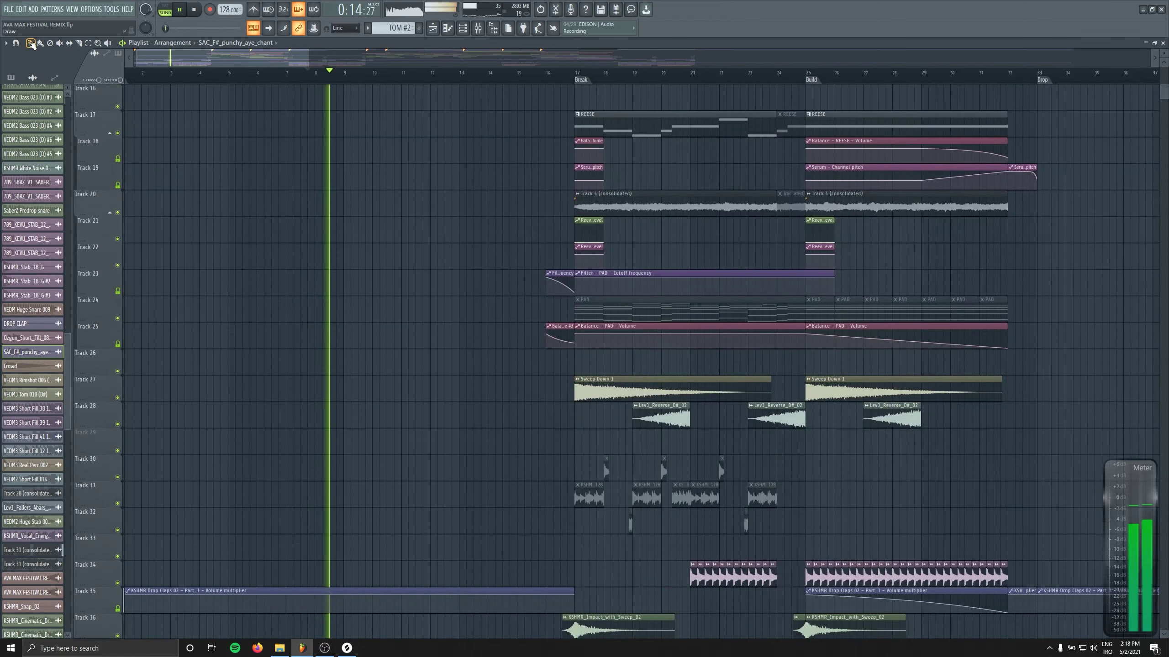
pyautogui.press('space')
pyautogui.scroll(-10, 170, 117)
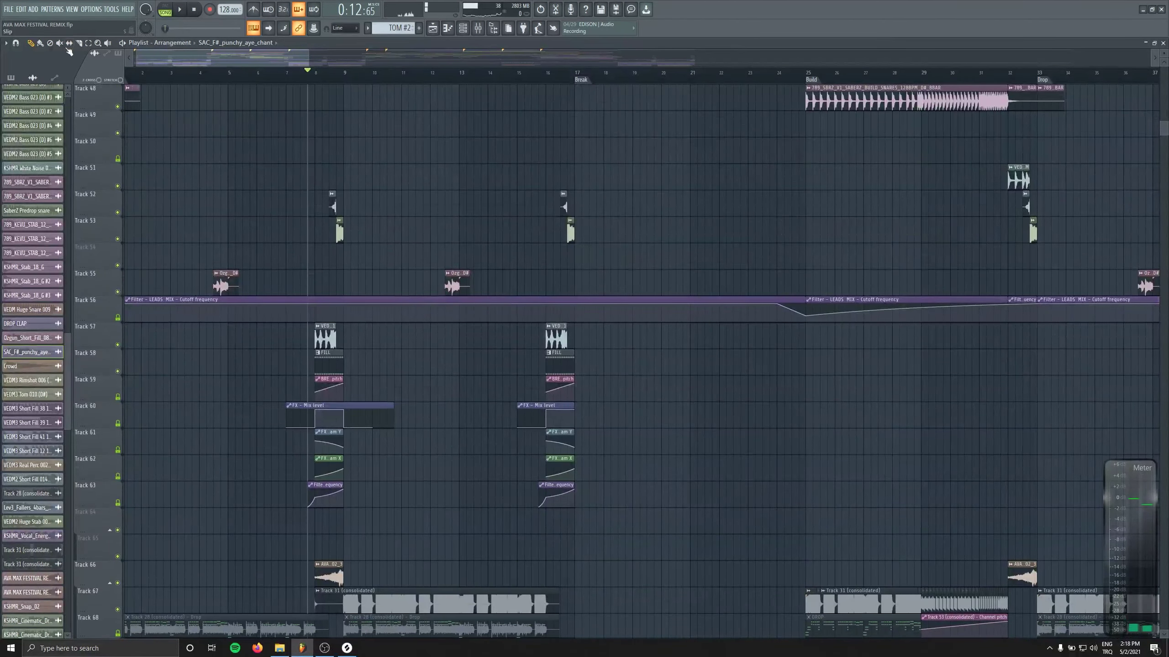
pyautogui.click(335, 362)
pyautogui.click(560, 368)
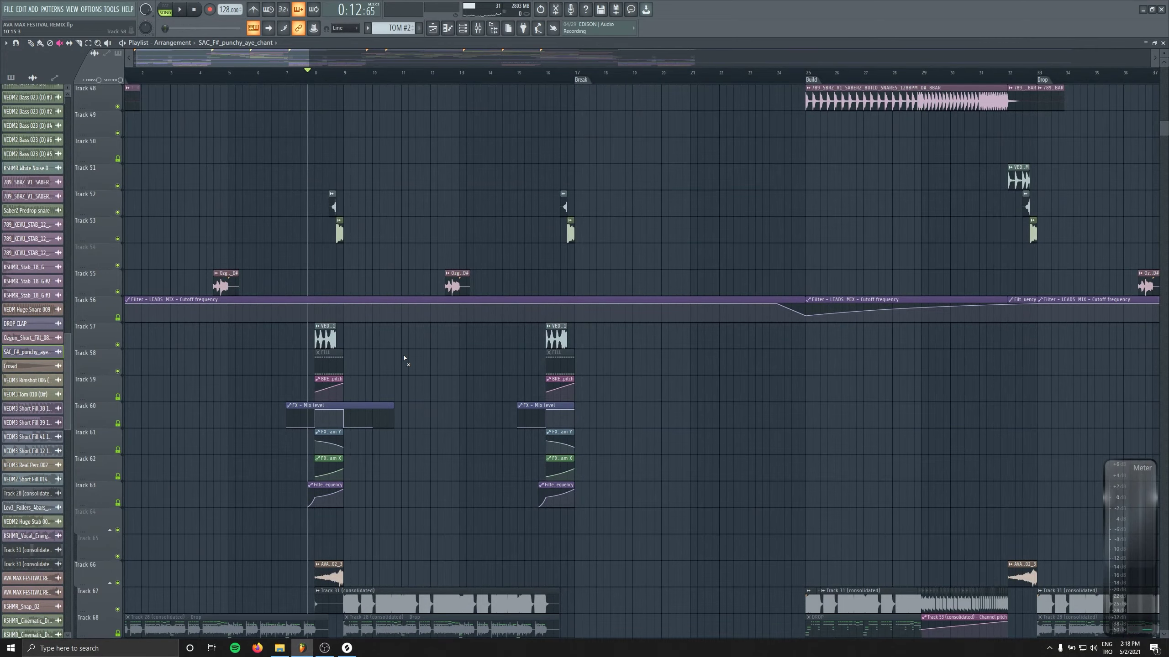
pyautogui.press('space')
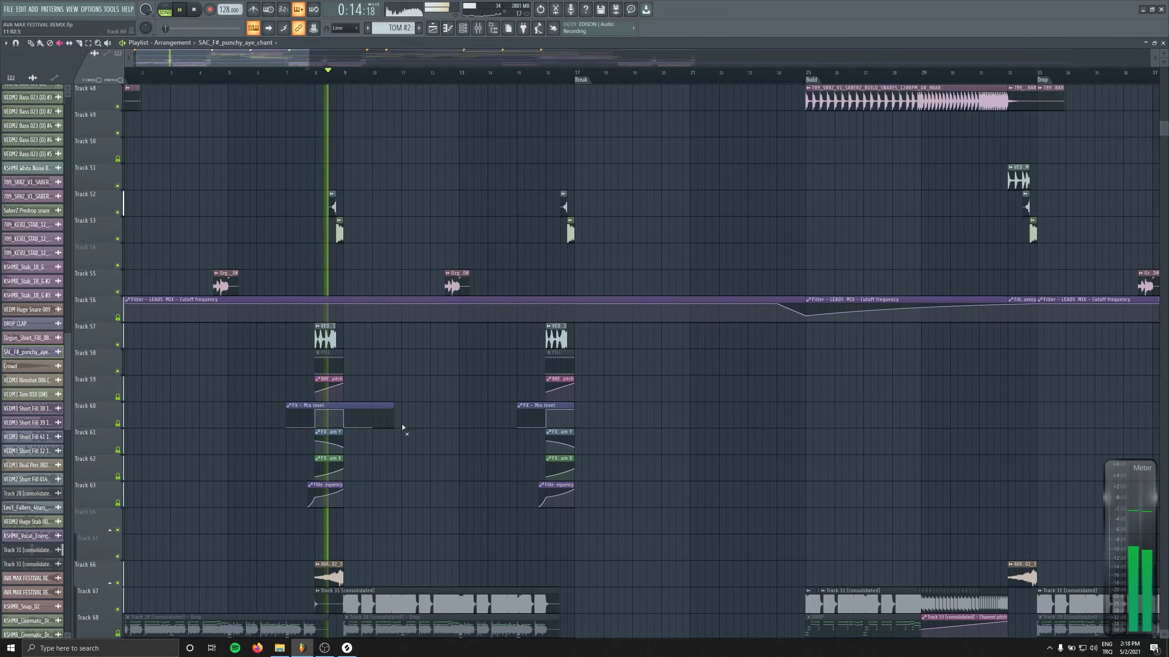
# Reshape the Filter - LEADS MIX - Cutoff frequency automation on Track 56 to dip at bar 9 and rise gradually from there.
pyautogui.scroll(-5, 374, 430)
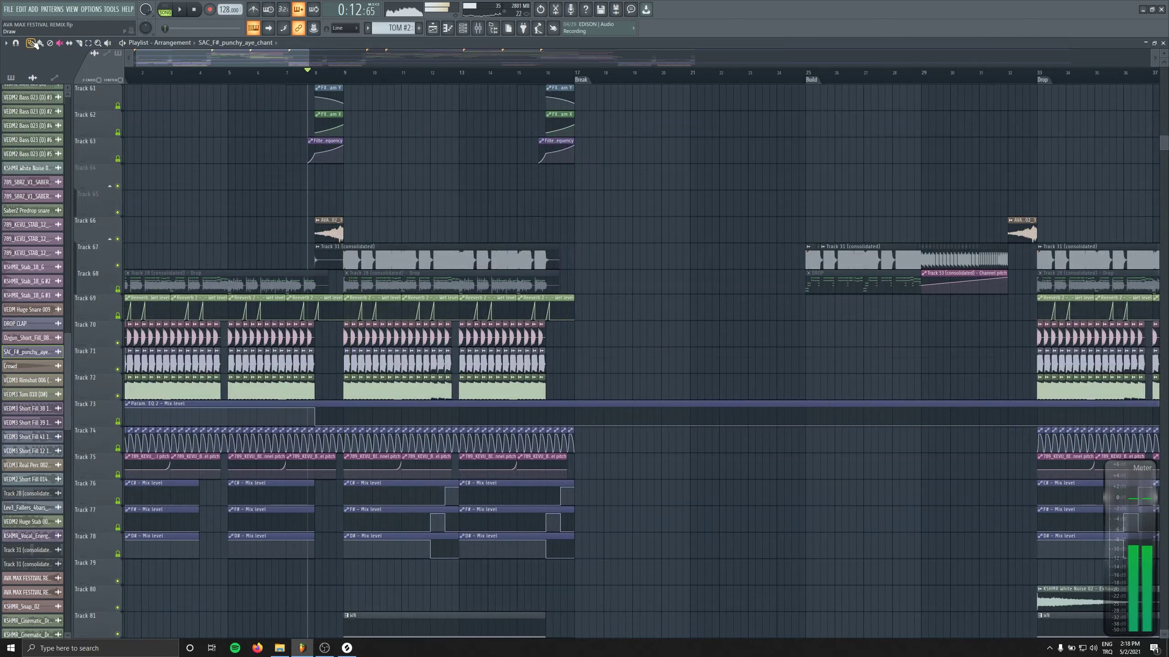
pyautogui.scroll(3, 443, 417)
pyautogui.press('space')
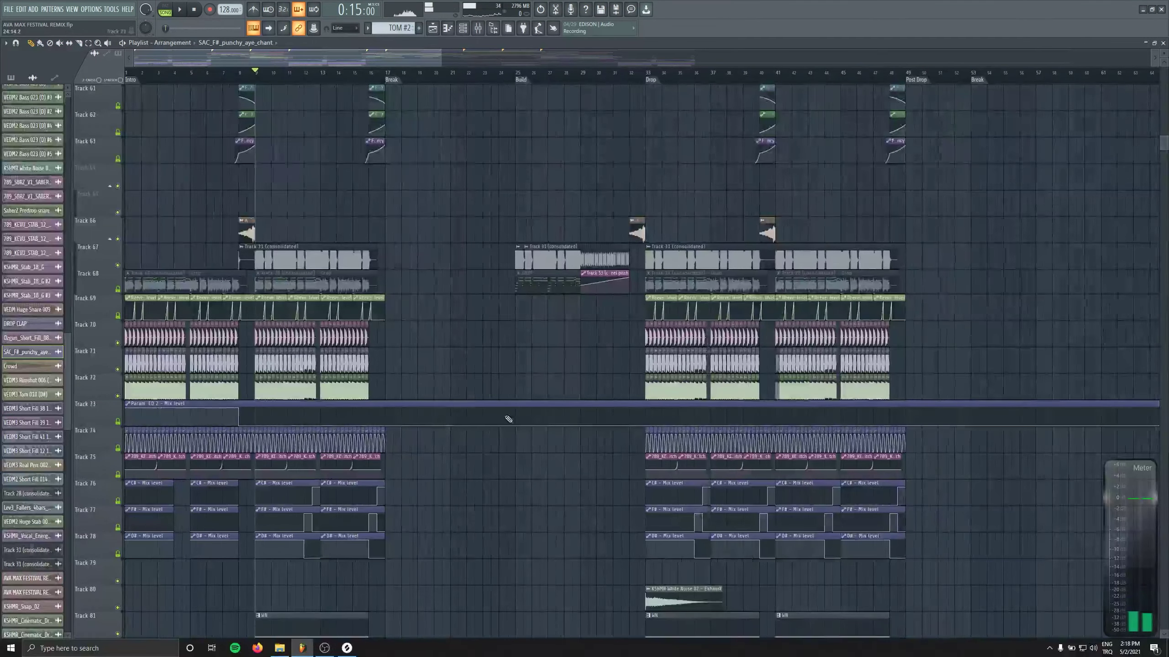
pyautogui.scroll(3, 534, 214)
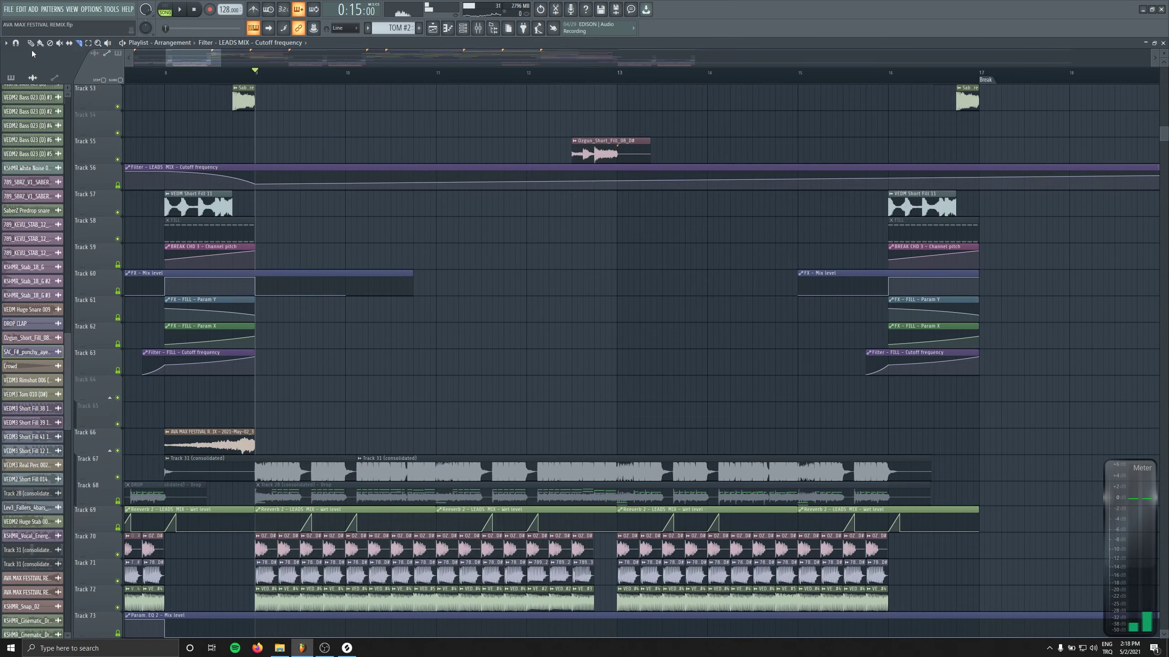
# Cut and trim the Track 31 (consolidated) audio on Track 67 to leave gaps in bars 10 and 12, checking playback.
pyautogui.press('space')
pyautogui.moveTo(358, 479); pyautogui.dragTo(440, 480)
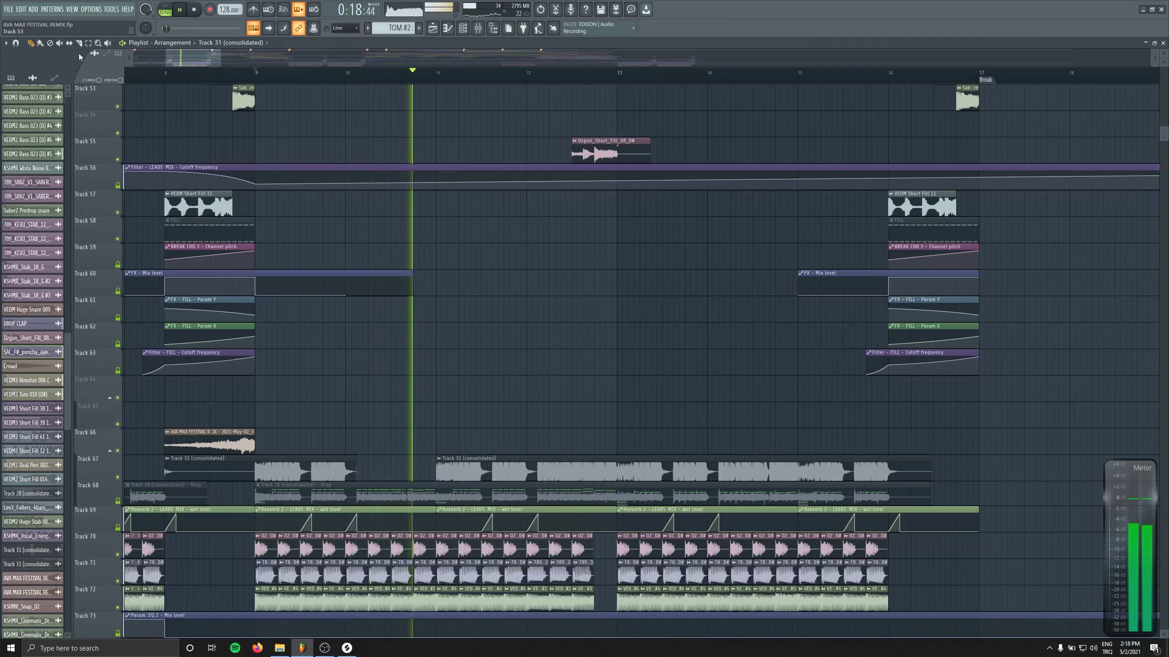
pyautogui.press('c')
pyautogui.moveTo(537, 460)
pyautogui.mouseDown()
pyautogui.moveTo(537, 479)
pyautogui.moveTo(619, 472)
pyautogui.mouseUp()
pyautogui.press('space')
pyautogui.press('space')
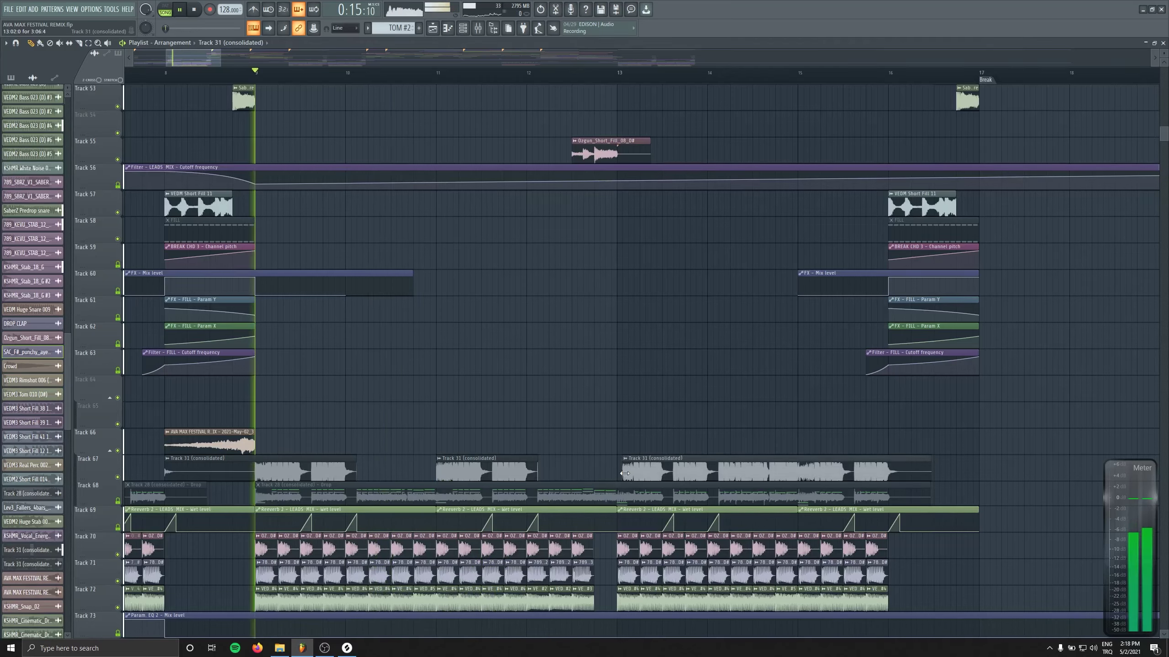
# Slice the Track 67 audio after bar 13 and delete the part in bar 14.
pyautogui.hscroll(5, 318, 295)
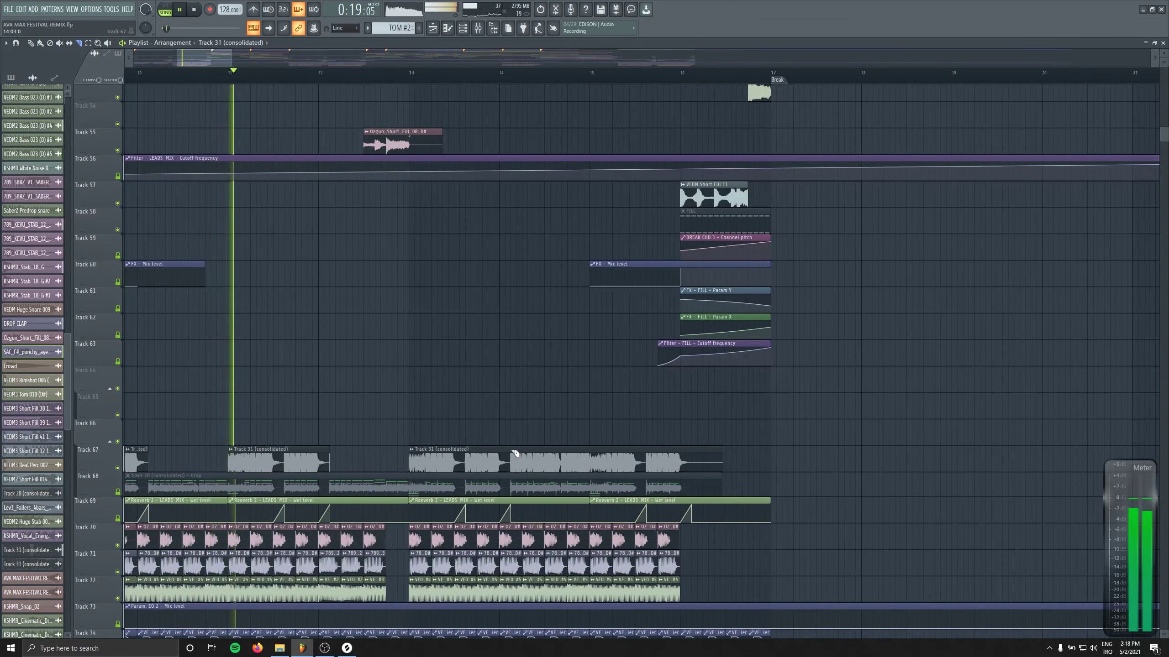
pyautogui.moveTo(502, 460); pyautogui.dragTo(501, 468)
pyautogui.rightClick(529, 458)
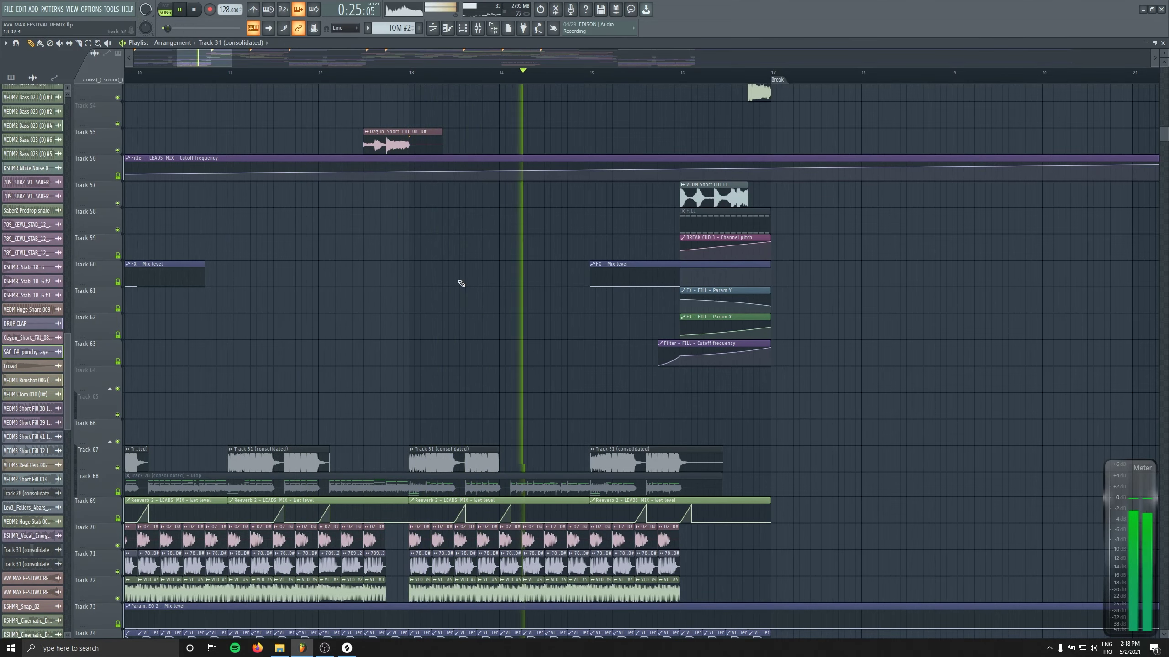
# Adjust the LEADS MIX cutoff automation's low point at bar 9, make the curve reach its peak by bar 16, and check playback.
pyautogui.scroll(-3, 387, 262)
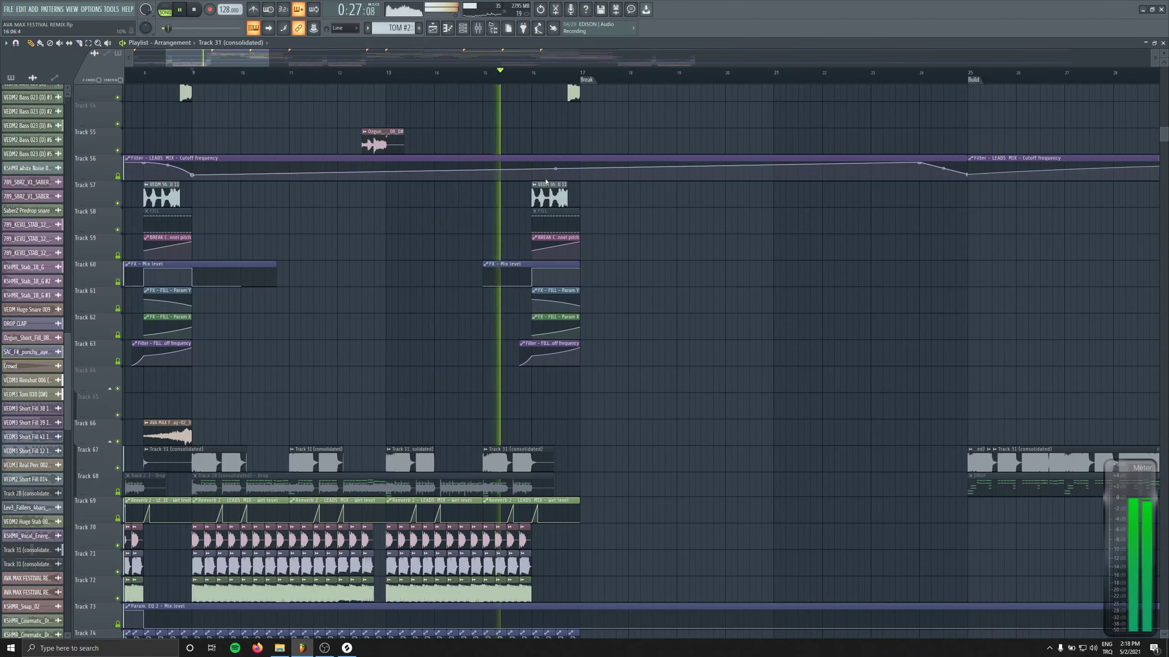
pyautogui.moveTo(193, 175); pyautogui.dragTo(194, 173)
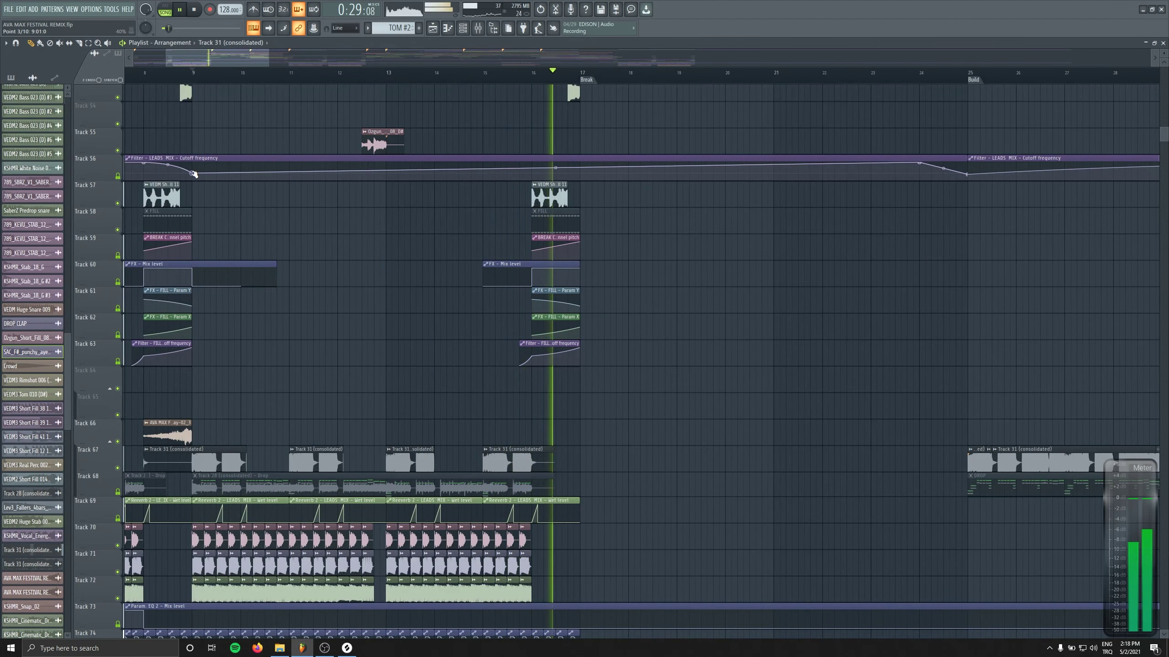
pyautogui.press('space')
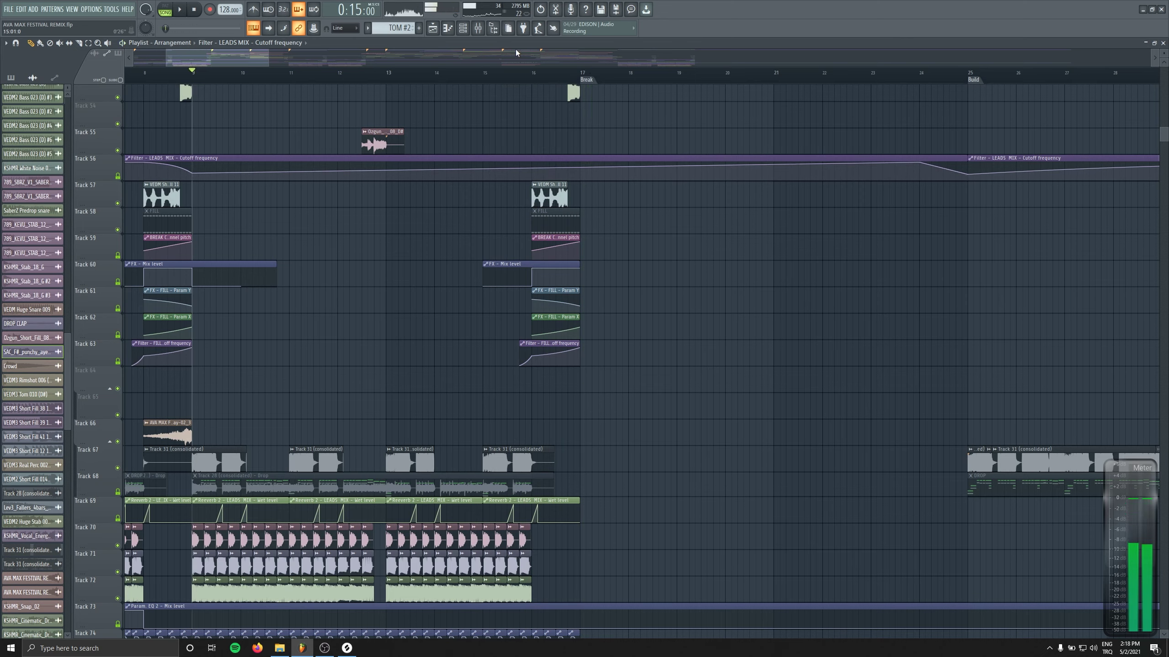
pyautogui.rightClick(191, 174)
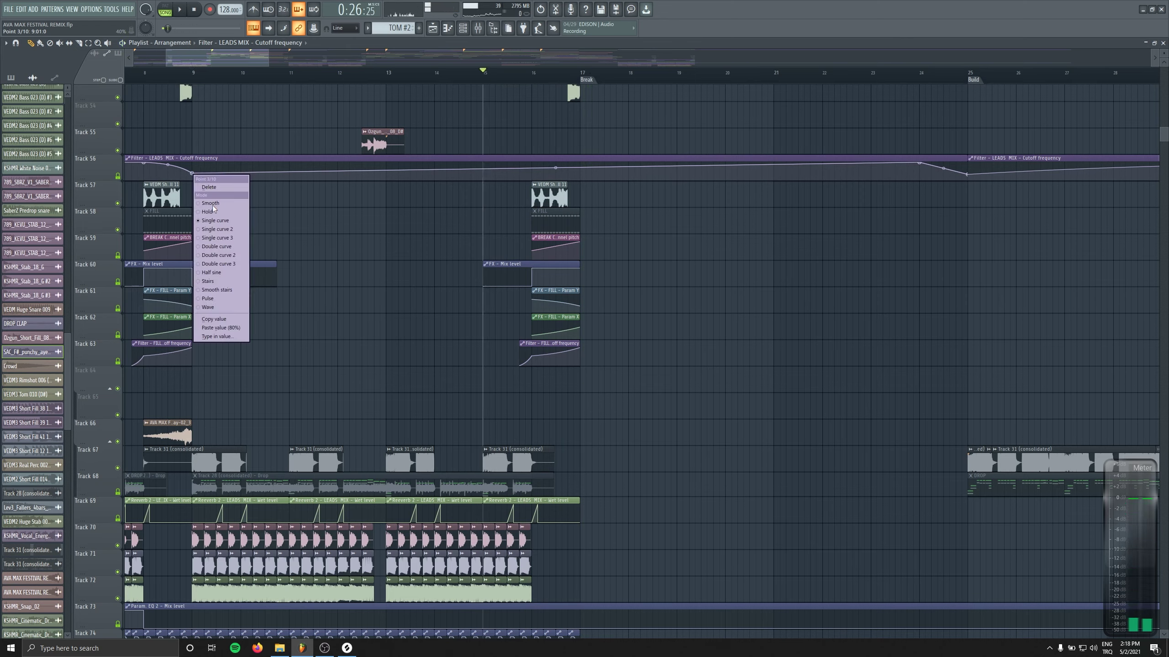
pyautogui.click(222, 320)
pyautogui.press('space')
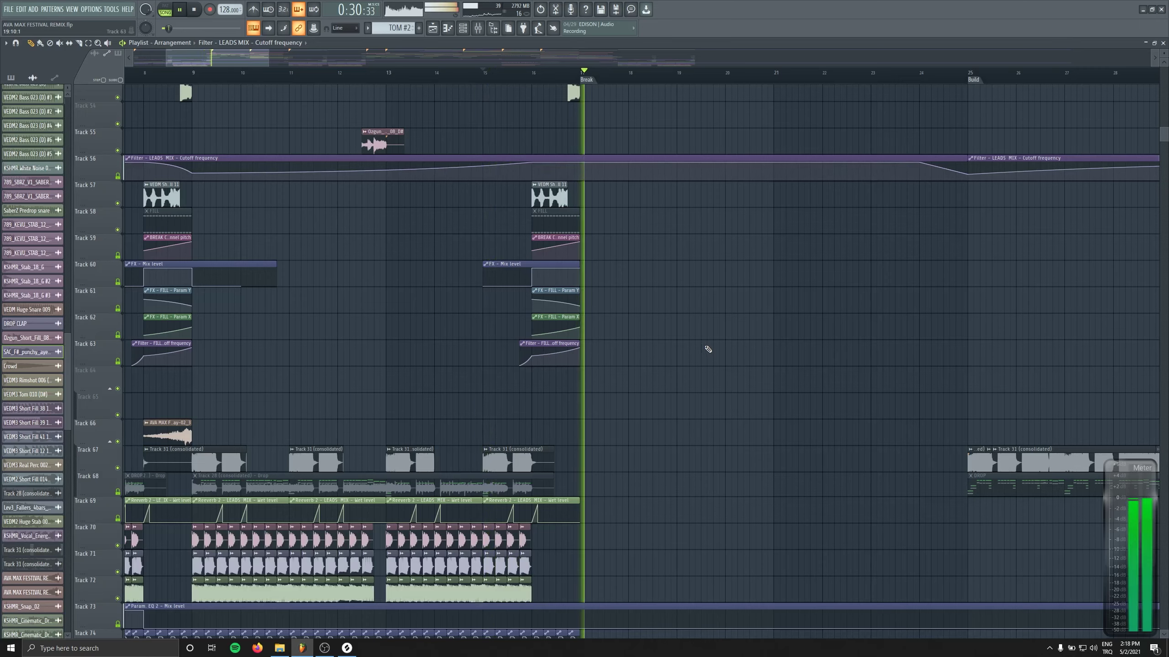
# Insert a track above the acapella track and solo it with a copy of the break vocal starting at bar 17.
pyautogui.press('space')
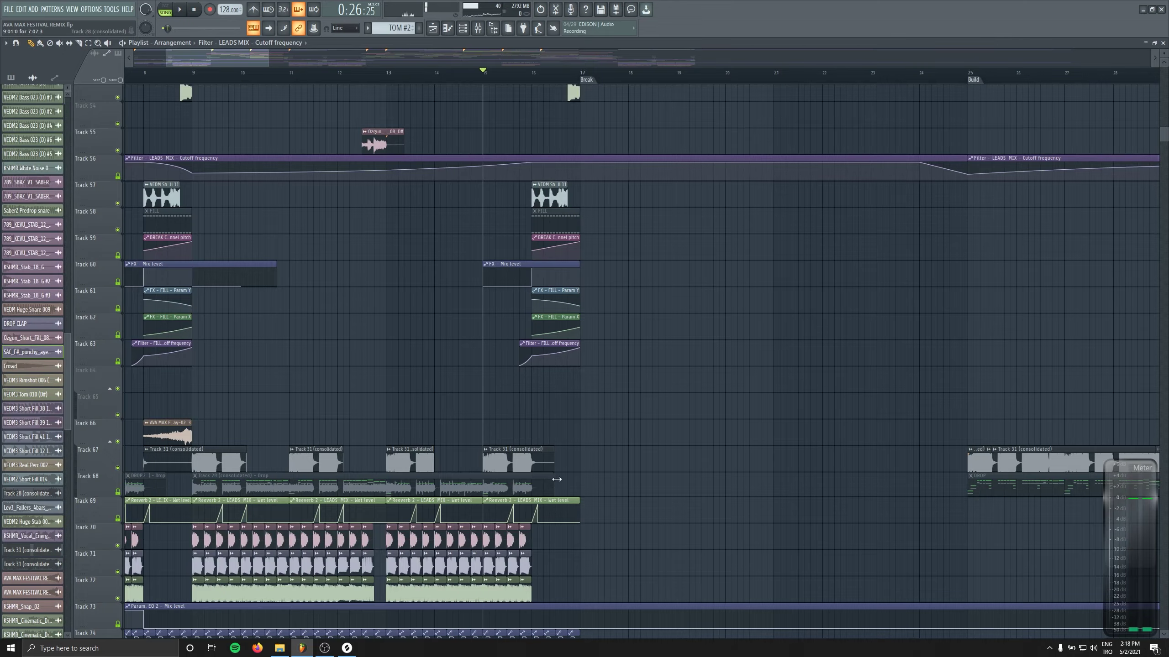
pyautogui.click(576, 498)
pyautogui.scroll(3, 608, 361)
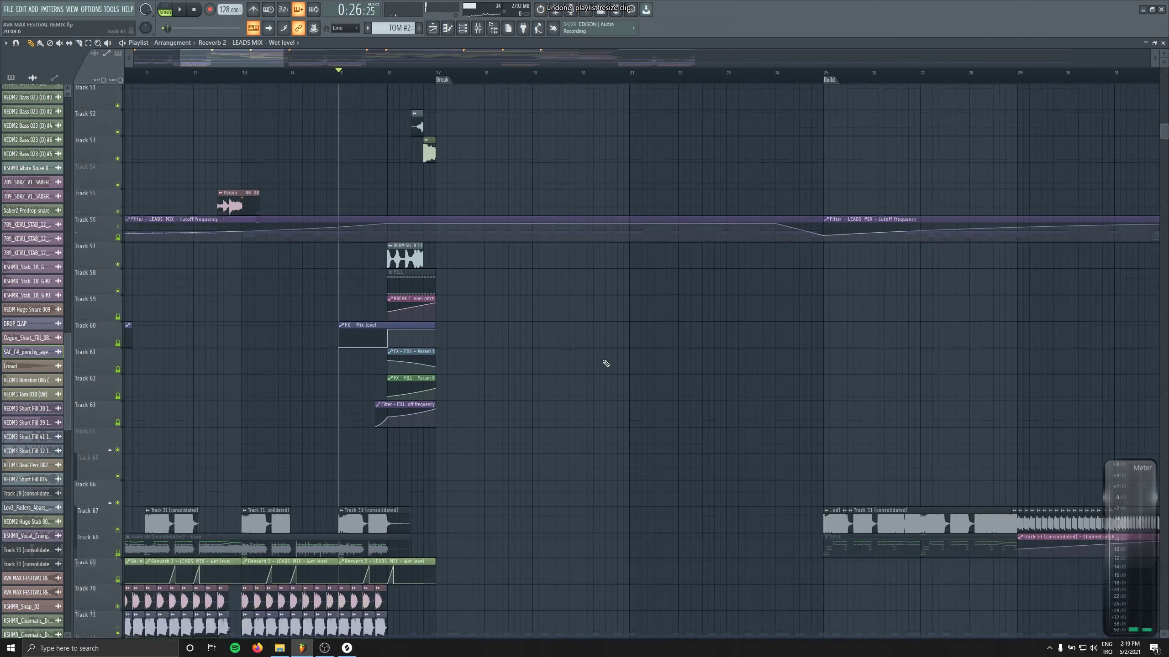
pyautogui.scroll(10, 473, 421)
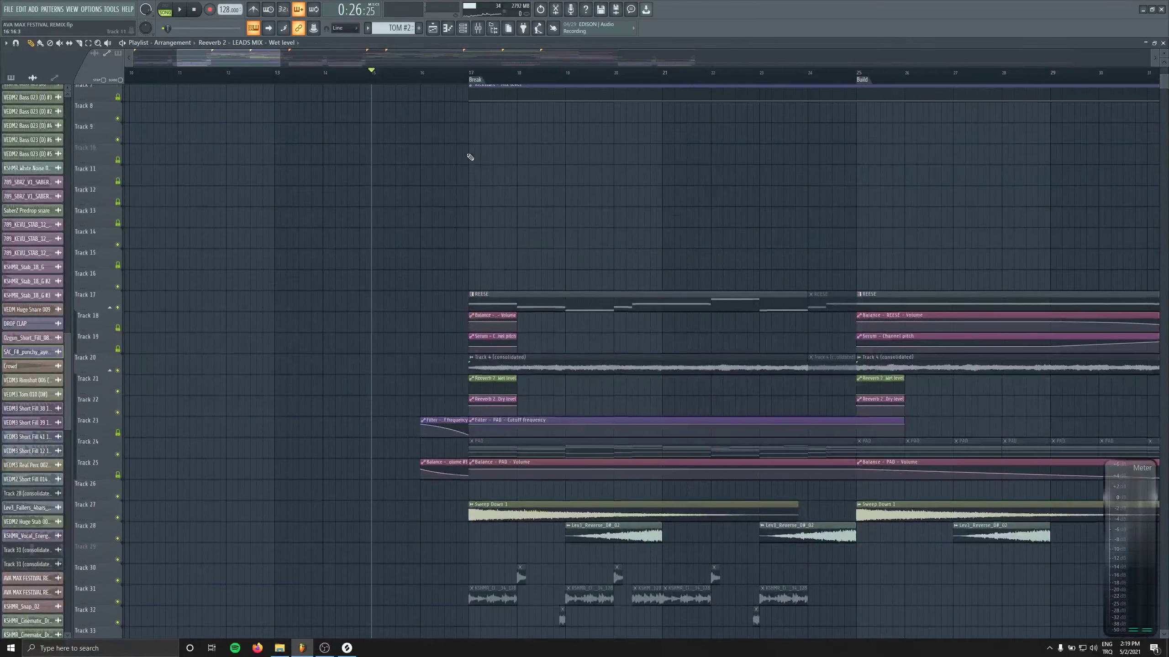
pyautogui.scroll(-5, 461, 328)
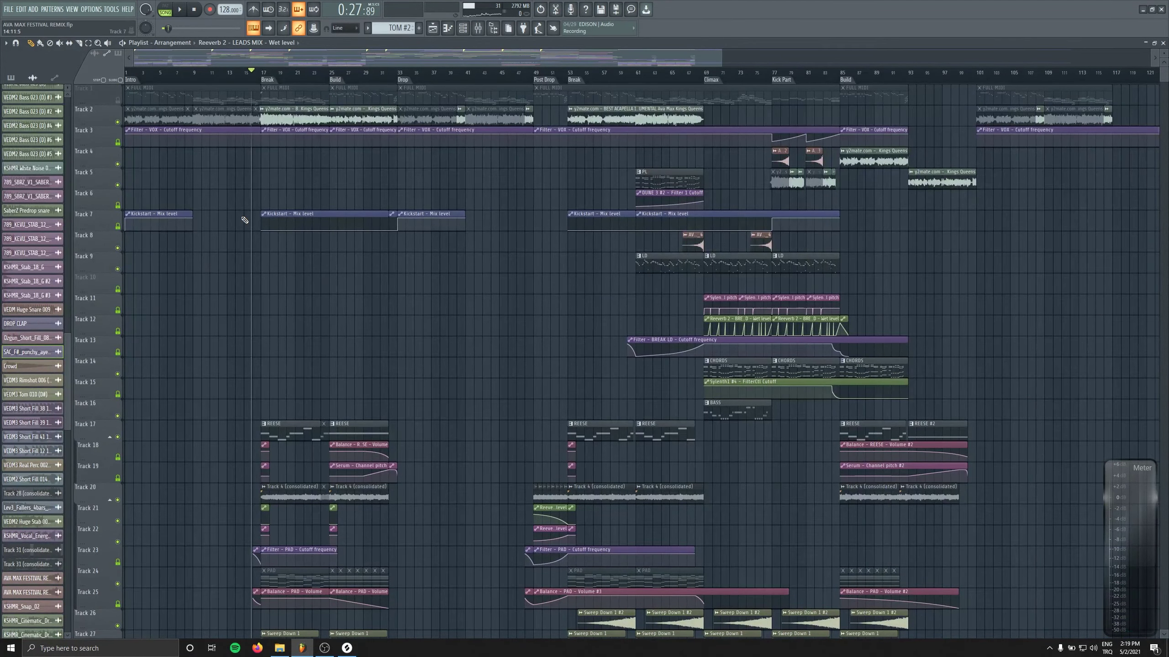
pyautogui.scroll(6, 244, 221)
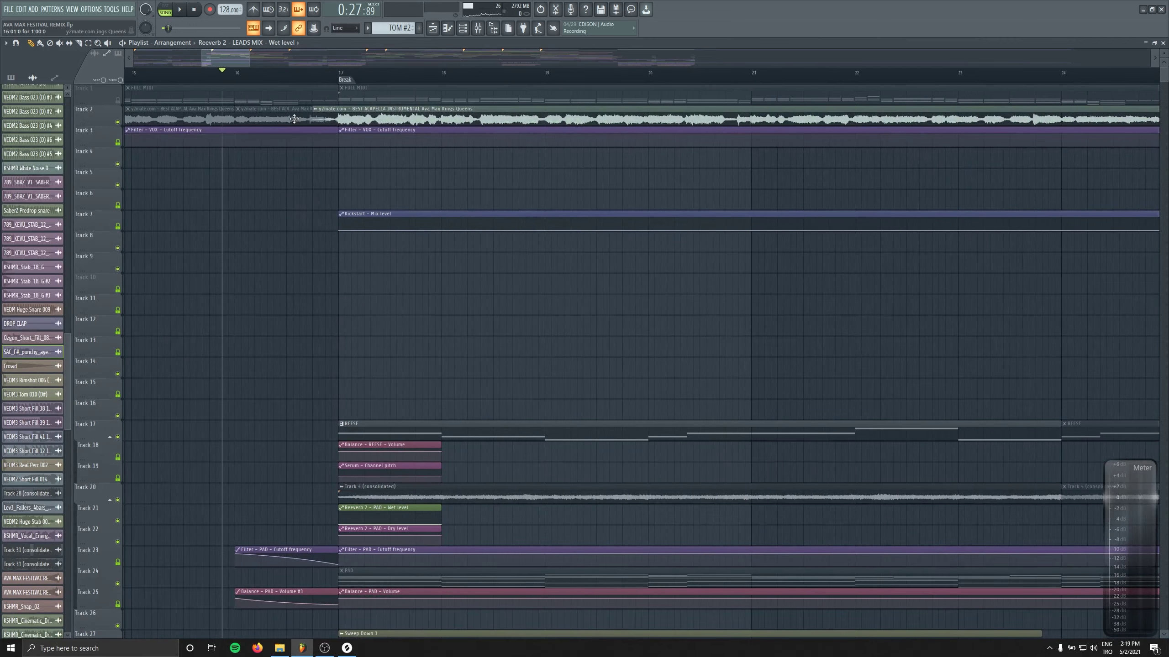
pyautogui.rightClick(94, 111)
pyautogui.click(131, 274)
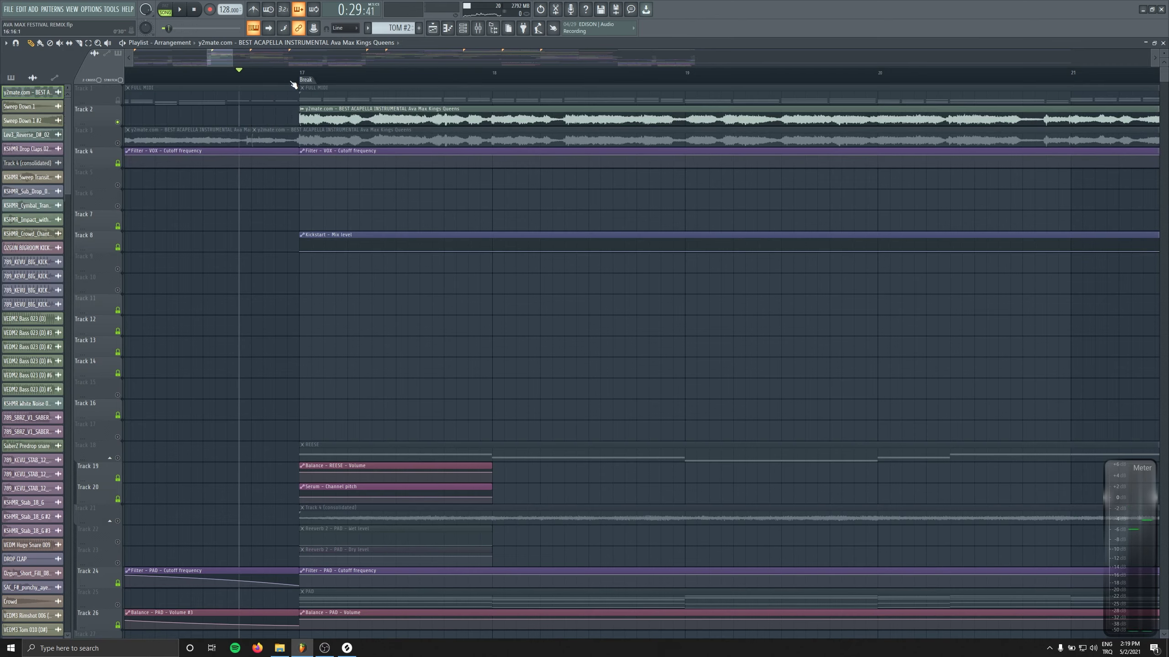
# Cut the copied vocal on Track 2 down to its first short word at bar 17 and check playback.
pyautogui.click(290, 73)
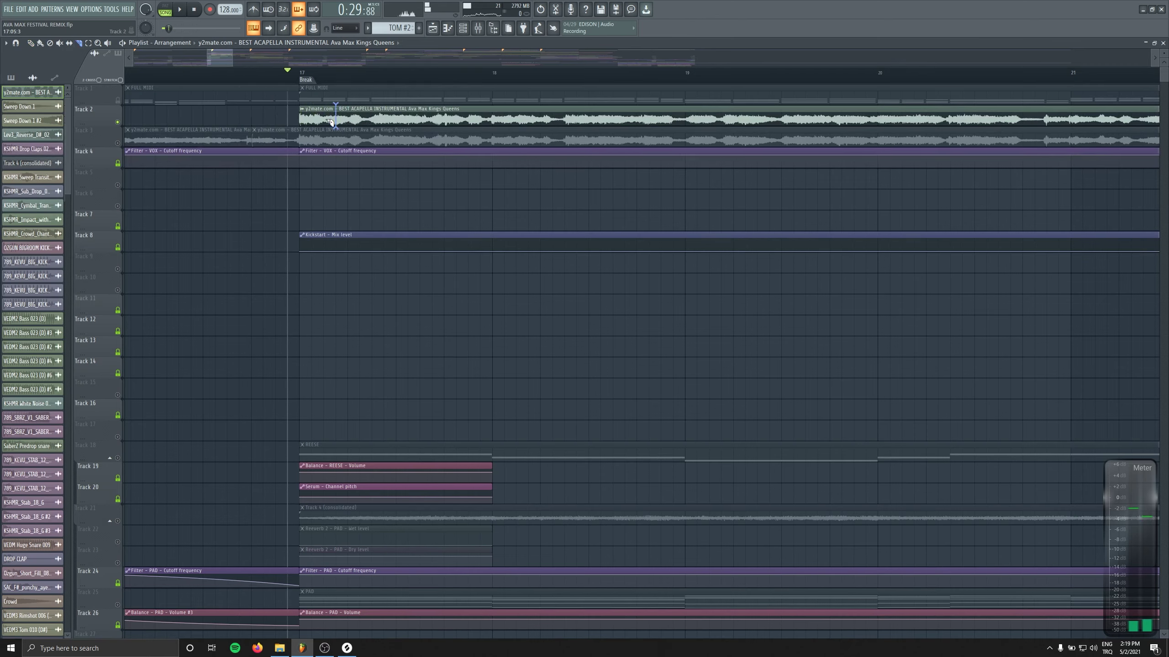
pyautogui.rightClick(356, 110)
pyautogui.press('space')
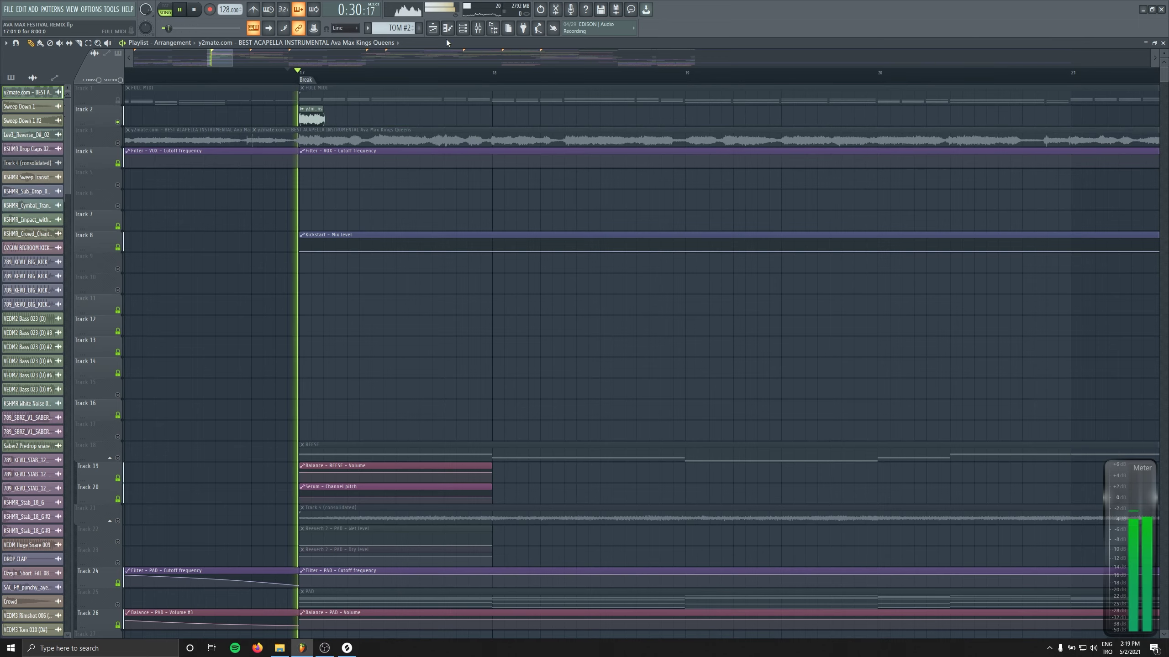
pyautogui.press('space')
# Record the soloed vocal word with its reverb tail in Edison on the HUGE REVERB mixer track, using On Input mode.
pyautogui.press('F9')
pyautogui.scroll(-8, 581, 428)
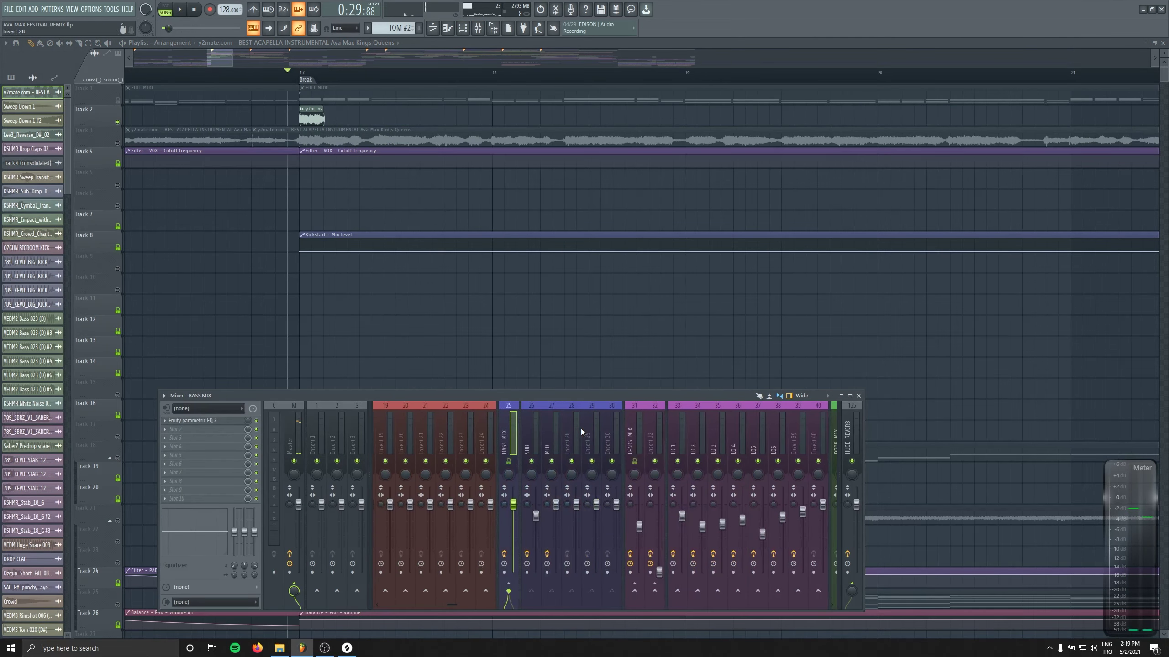
pyautogui.click(634, 427)
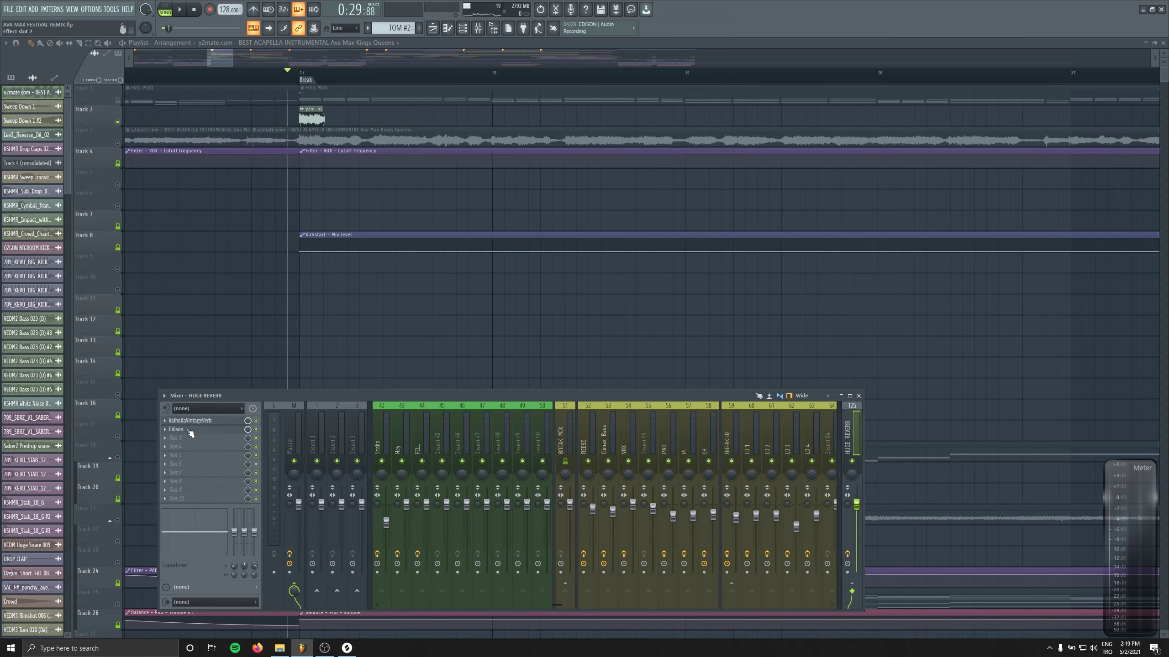
pyautogui.click(190, 431)
pyautogui.press('Delete')
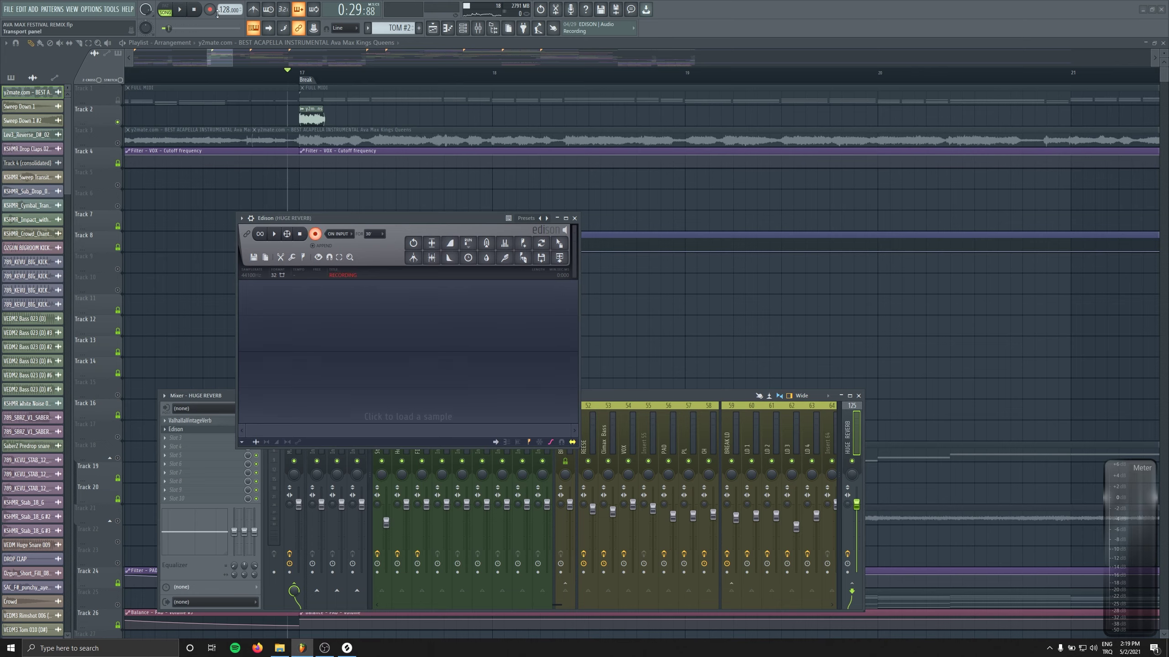
pyautogui.click(180, 9)
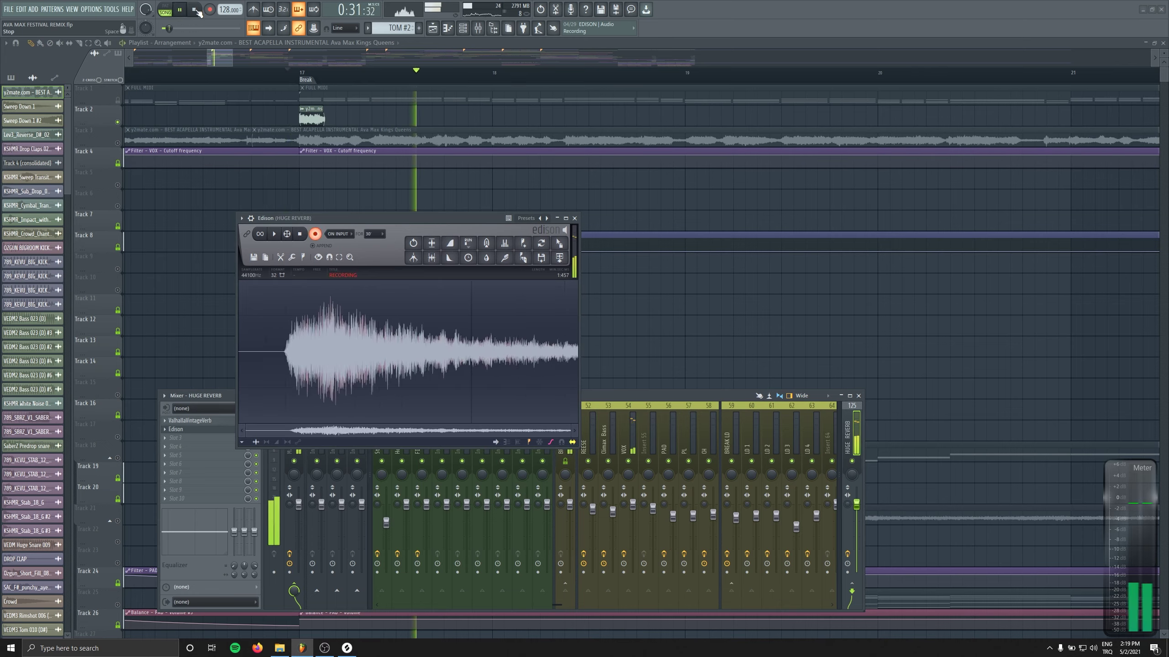
pyautogui.click(194, 10)
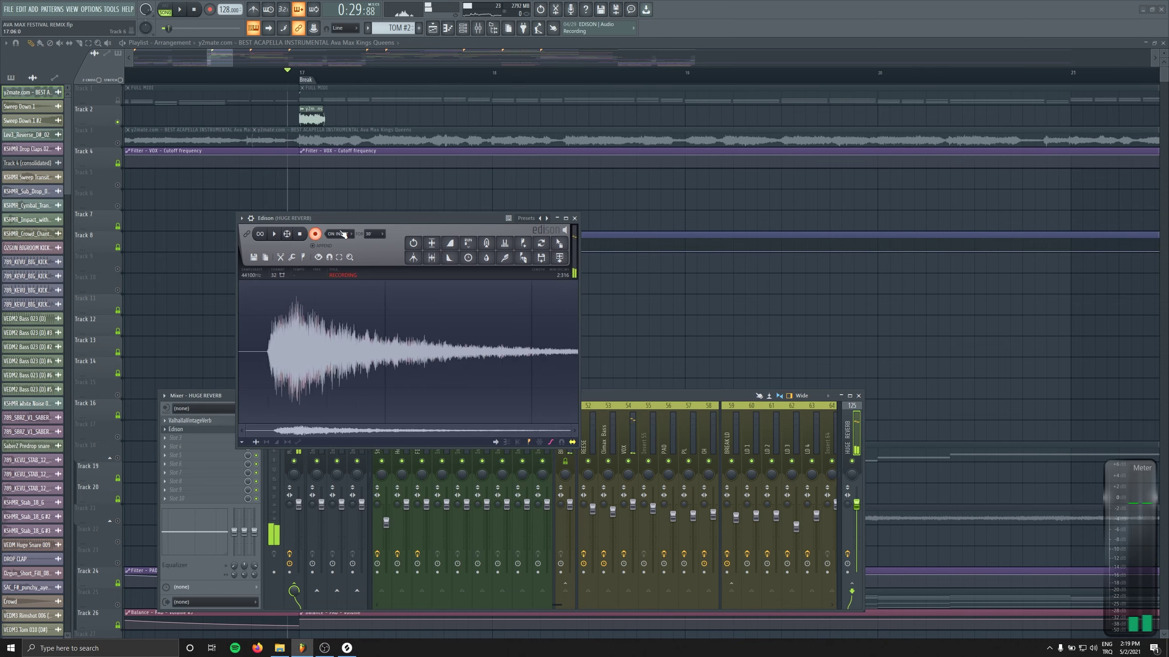
pyautogui.click(299, 234)
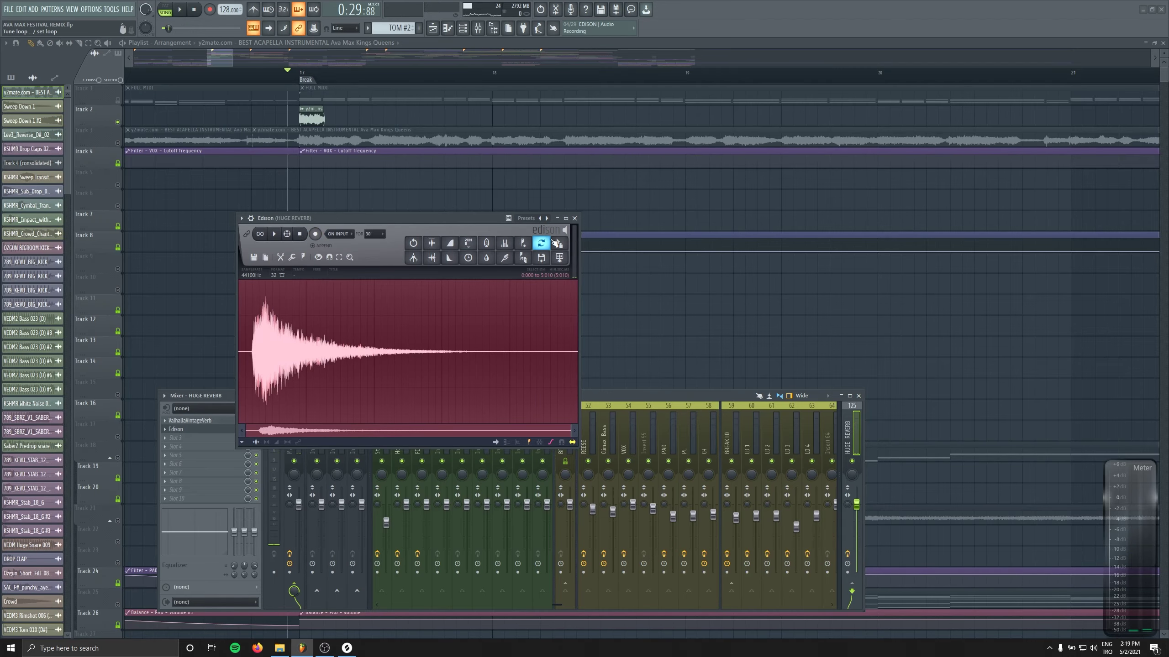
# Place the Edison recording on Track 6, remove the short vocal copy from Track 2, and unsolo the tracks.
pyautogui.moveTo(541, 243); pyautogui.dragTo(317, 200)
pyautogui.moveTo(306, 111); pyautogui.dragTo(308, 112)
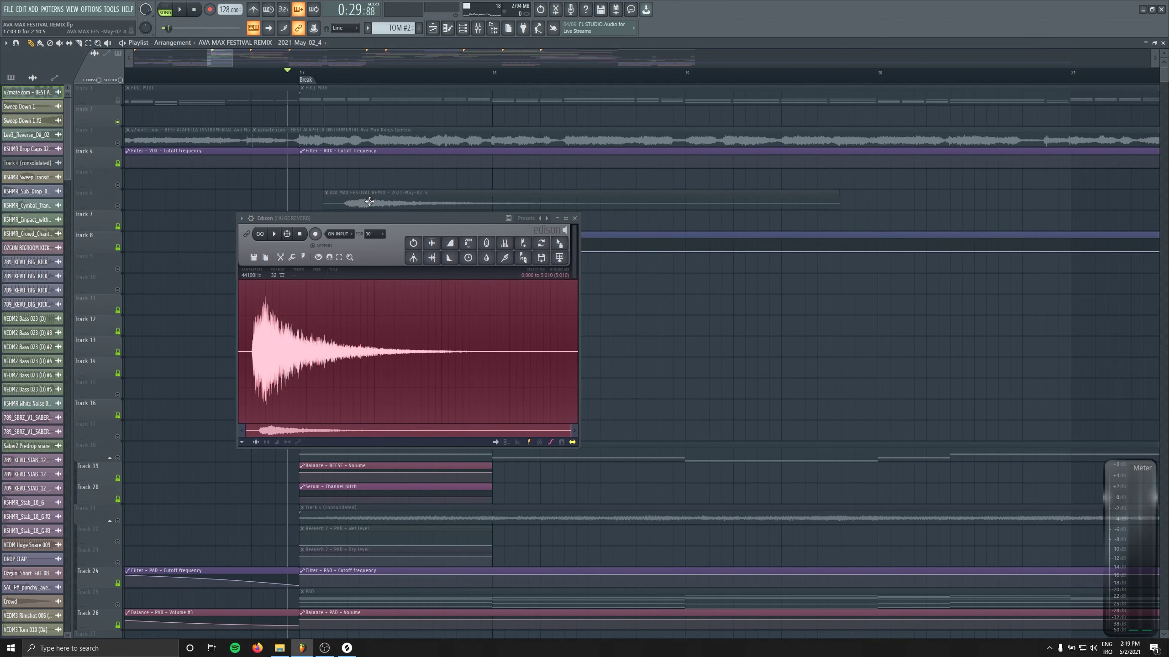
pyautogui.moveTo(369, 201); pyautogui.dragTo(65, 196)
pyautogui.click(120, 185)
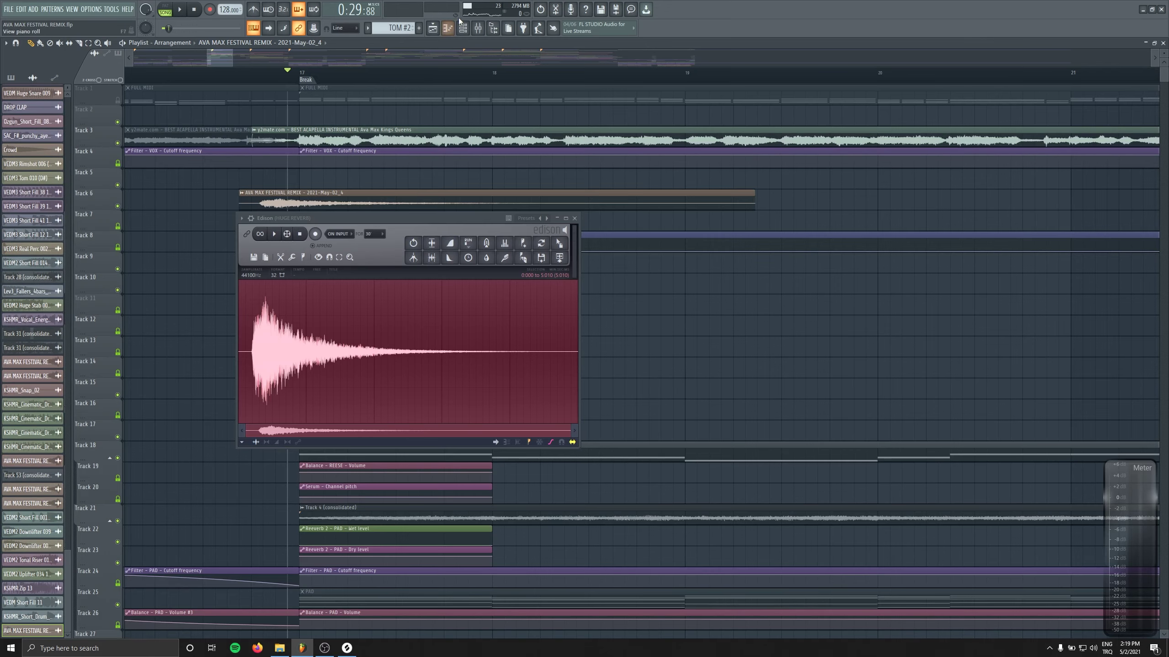
pyautogui.click(478, 28)
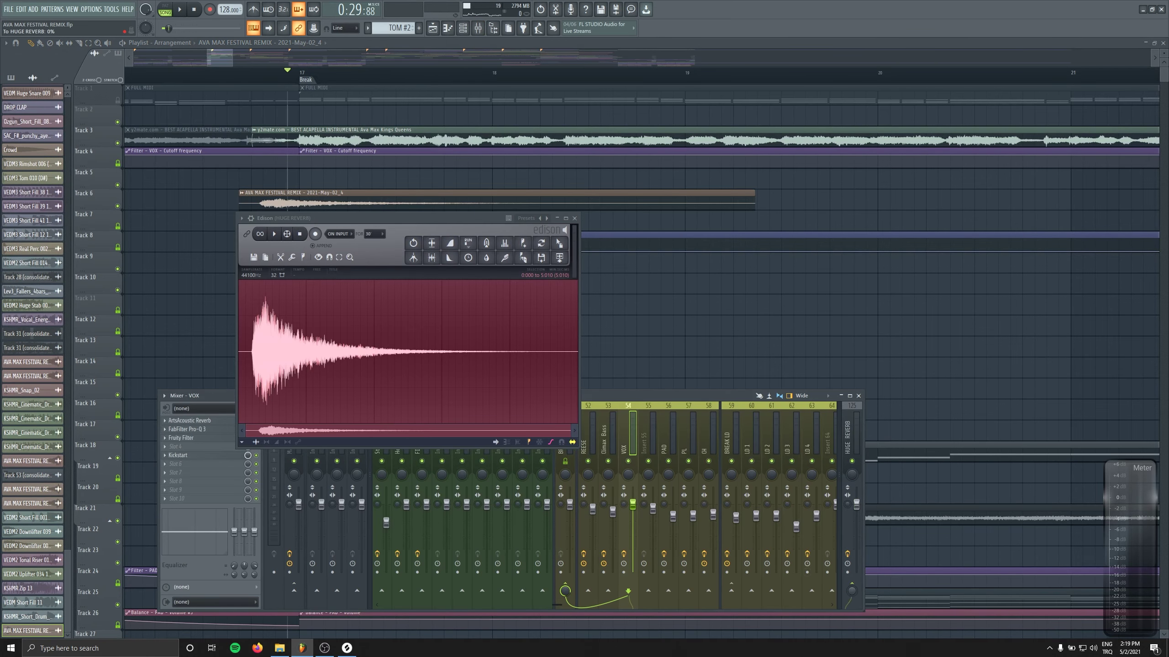
pyautogui.click(574, 218)
pyautogui.press('F9')
# Reverse and normalize the recorded reverb clip, then align its end with bar 17, checking playback.
pyautogui.doubleClick(377, 200)
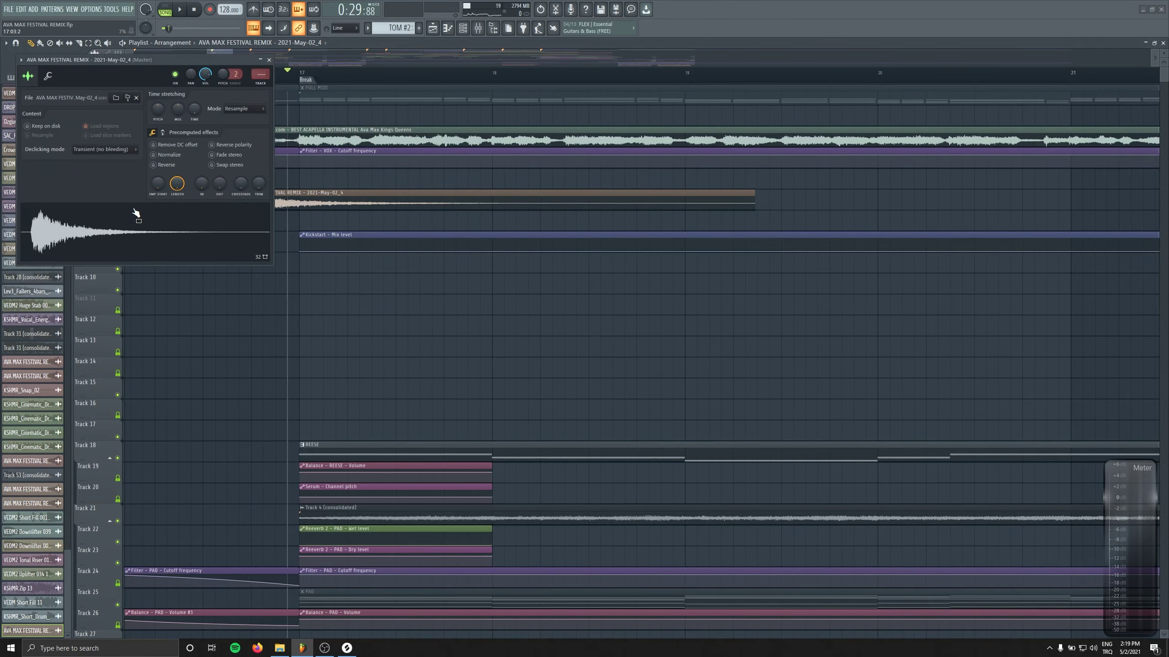
pyautogui.click(154, 164)
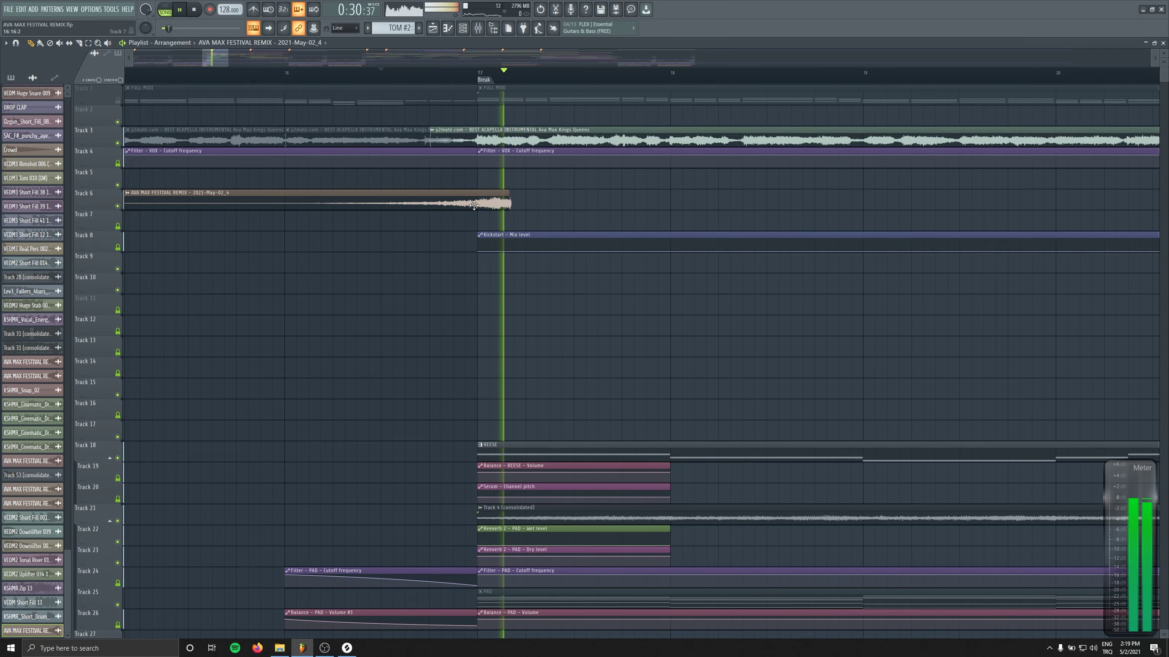
pyautogui.press('space')
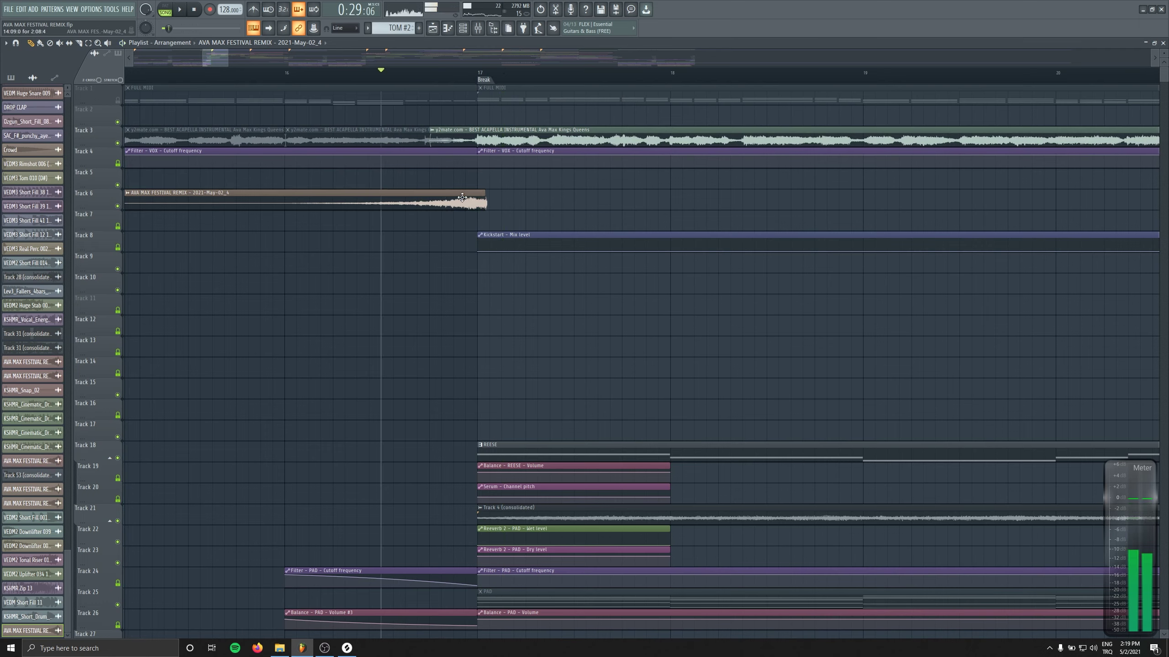
pyautogui.press('space')
pyautogui.moveTo(485, 201); pyautogui.dragTo(474, 202)
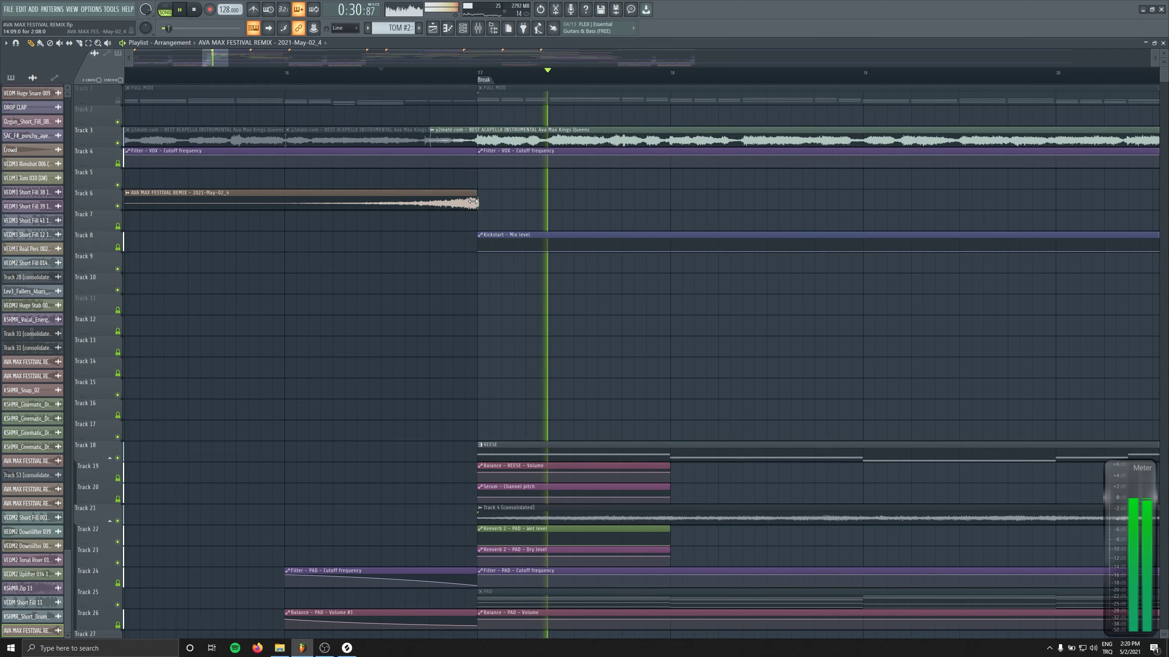
# Lower the reversed clip's channel volume and route it to mixer track 71, Reverse Vox.
pyautogui.doubleClick(472, 201)
pyautogui.press('space')
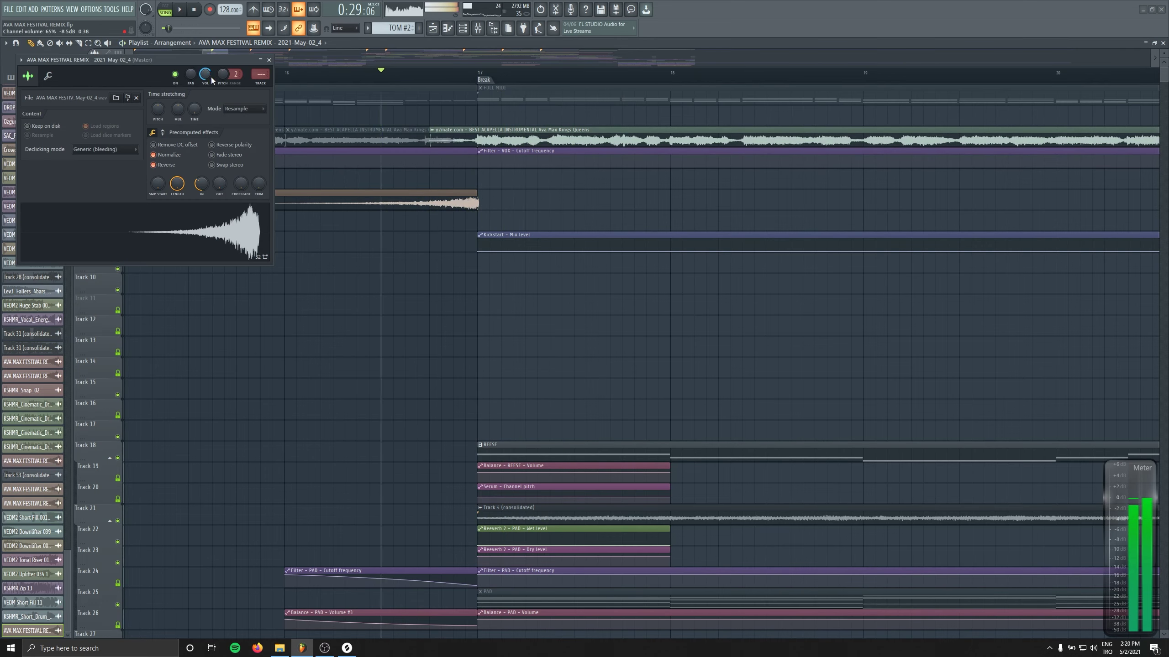
pyautogui.moveTo(261, 70); pyautogui.dragTo(261, 32)
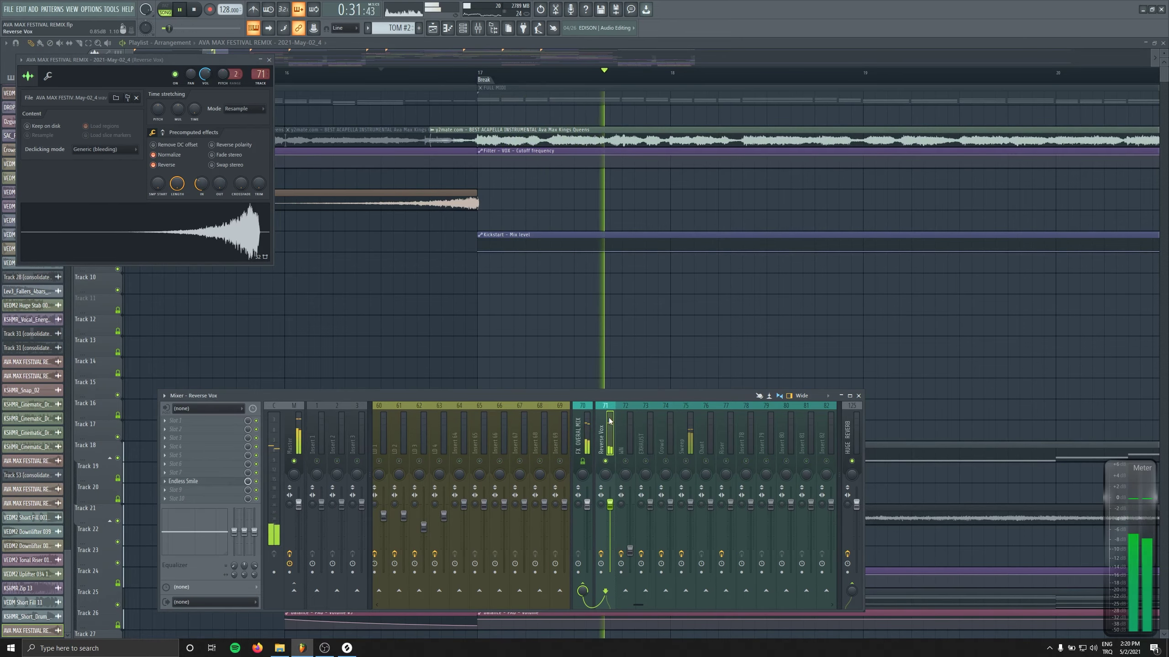
pyautogui.click(270, 60)
pyautogui.press('F9')
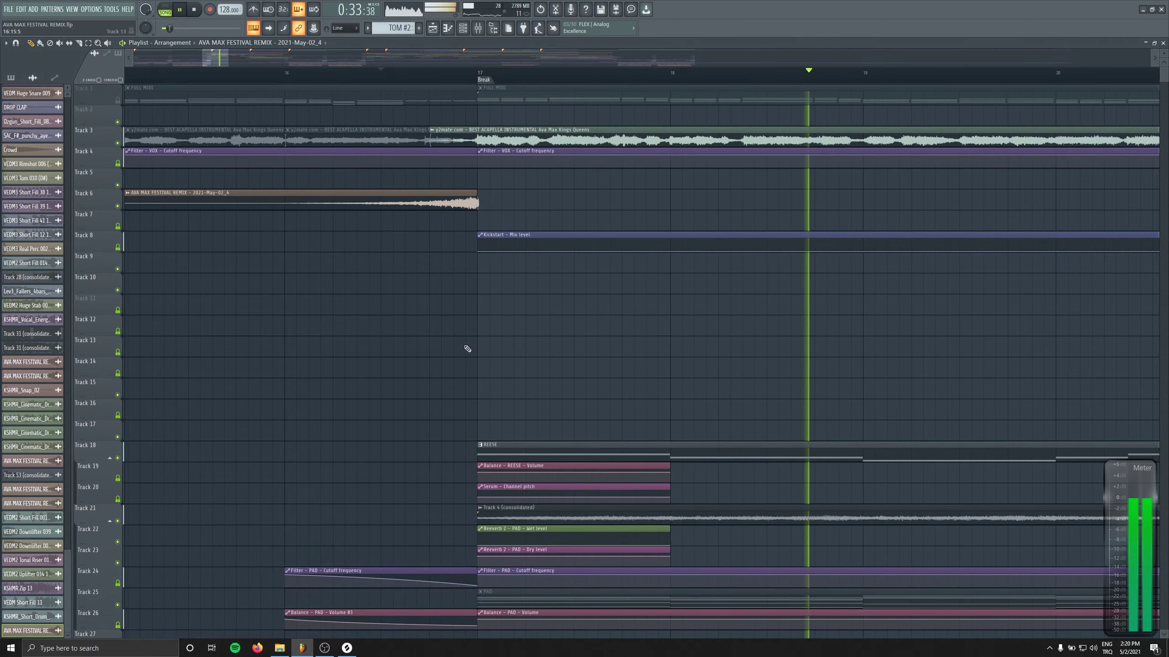
# Delete the muted acapella clips on Track 3 from the intro section before bar 16.
pyautogui.press('space')
pyautogui.scroll(-6, 439, 327)
pyautogui.rightClick(372, 130)
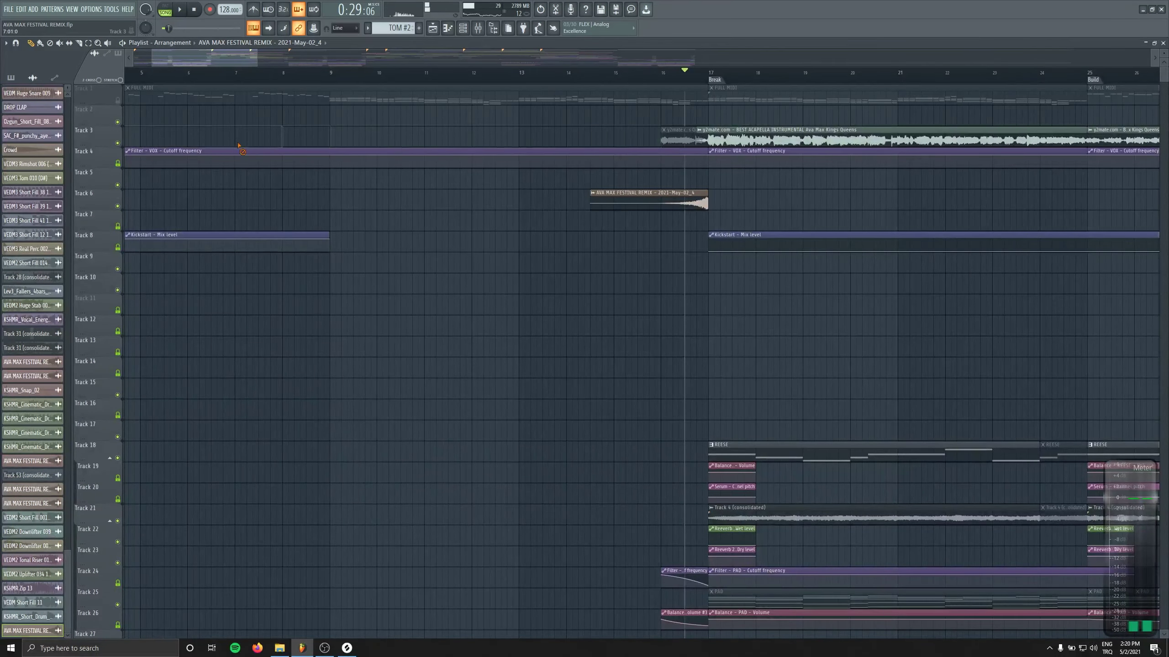
pyautogui.scroll(-3, 290, 176)
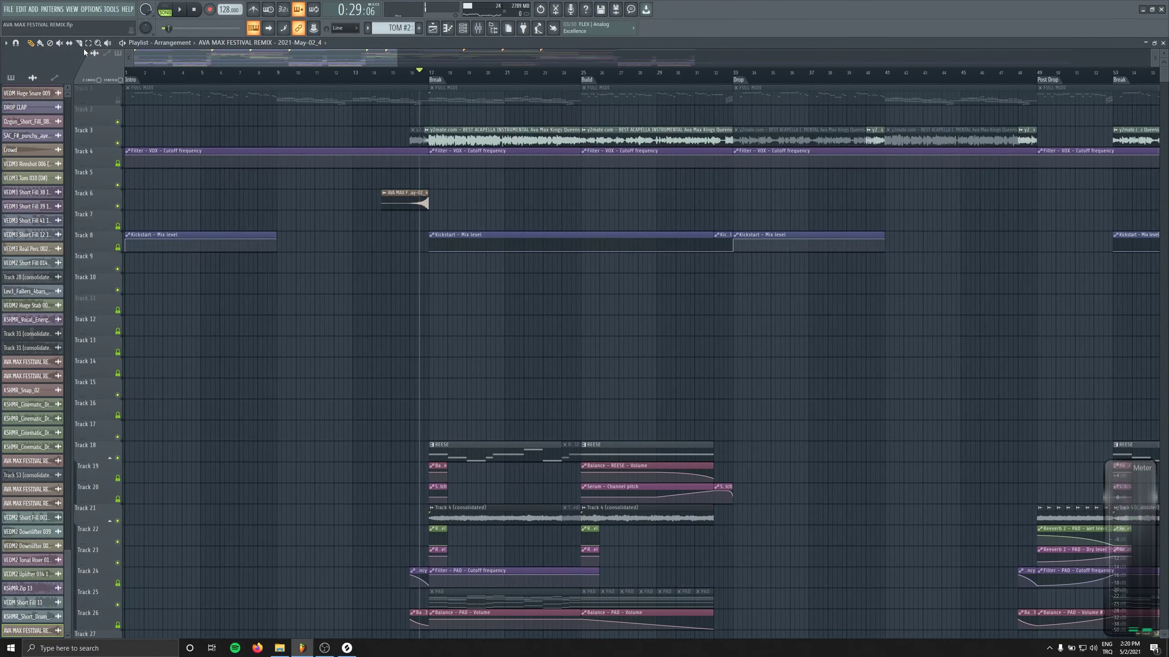
# Slice the Track 3 acapella in bar 17 after its first phrase, checking playback around the break.
pyautogui.press('space')
pyautogui.scroll(3, 419, 76)
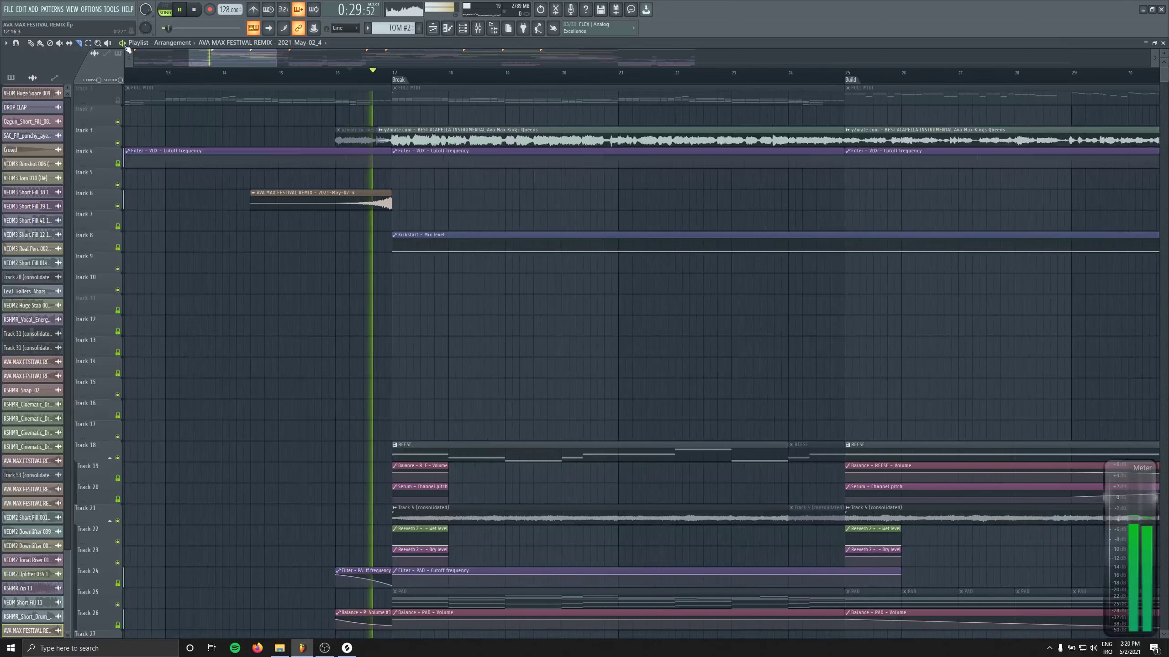
pyautogui.press('space')
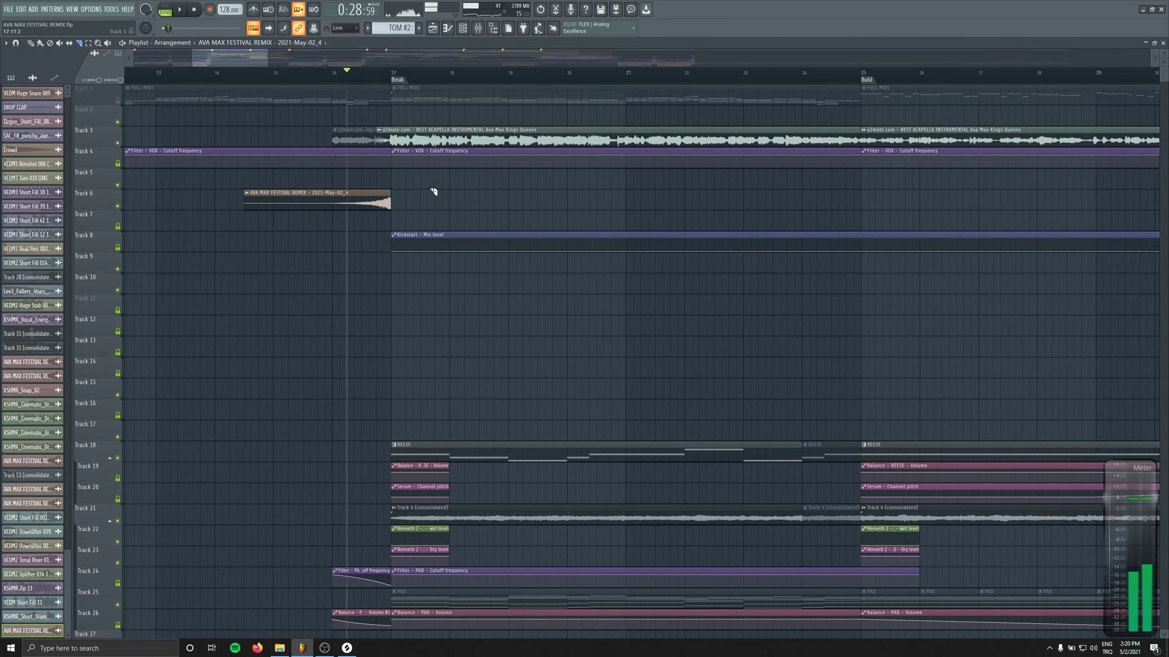
pyautogui.scroll(2, 443, 131)
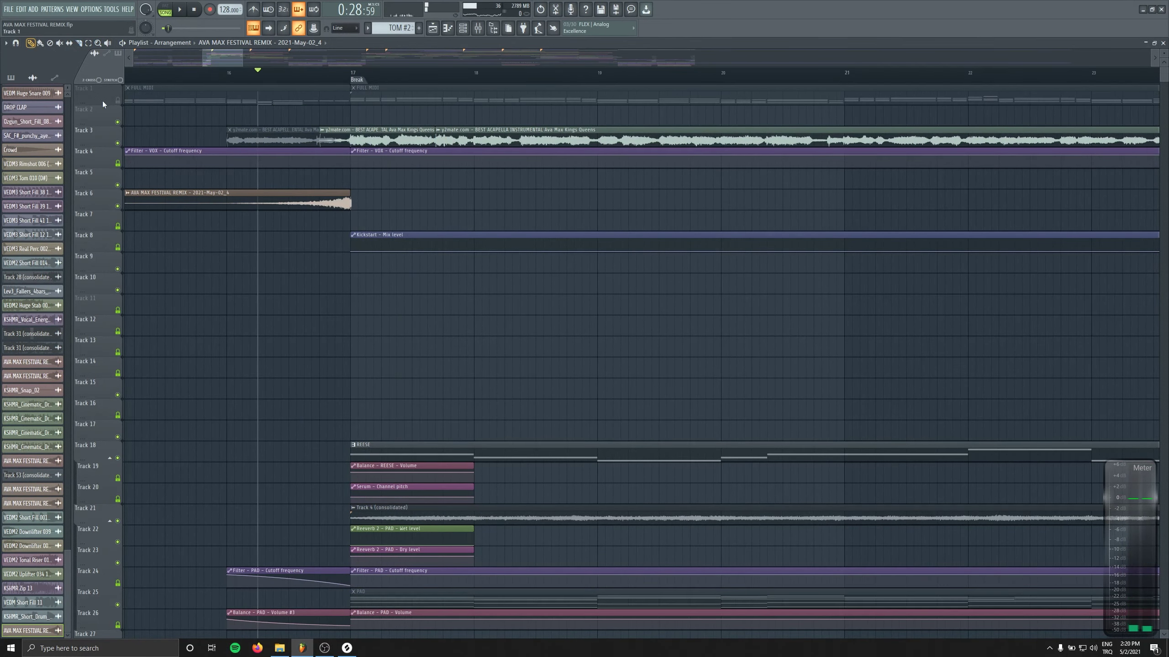
pyautogui.scroll(-3, 418, 261)
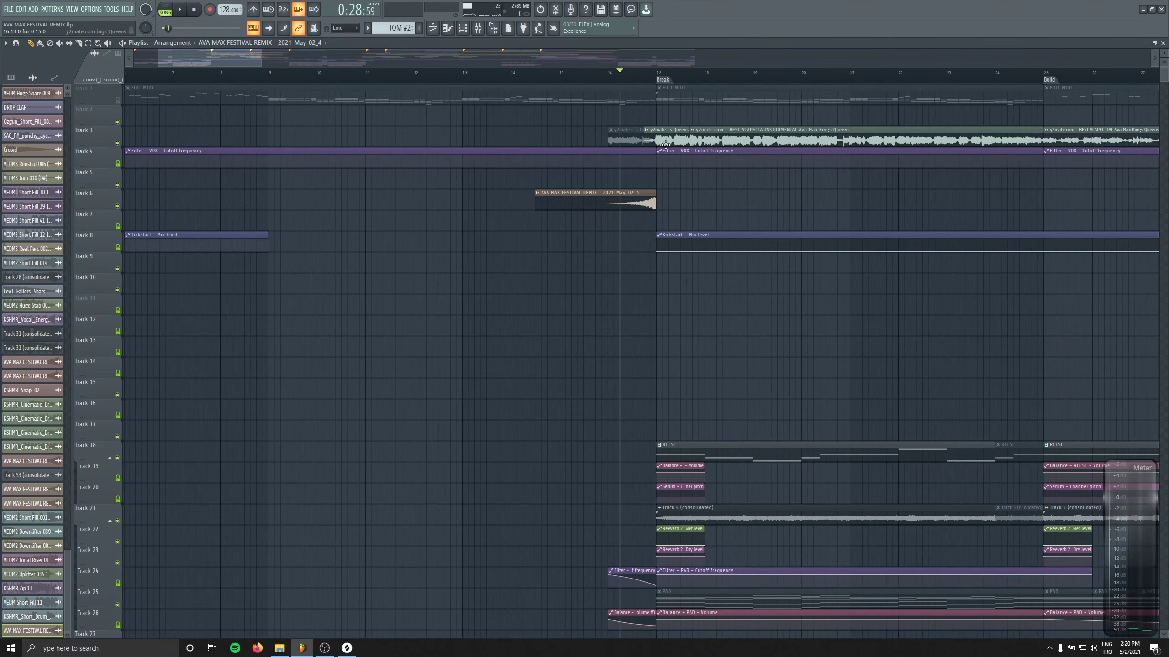
# Place a copy of the first vocal phrase around bar 5 and move the reversed reverb clip to end at bar 5.
pyautogui.hscroll(-5, 257, 136)
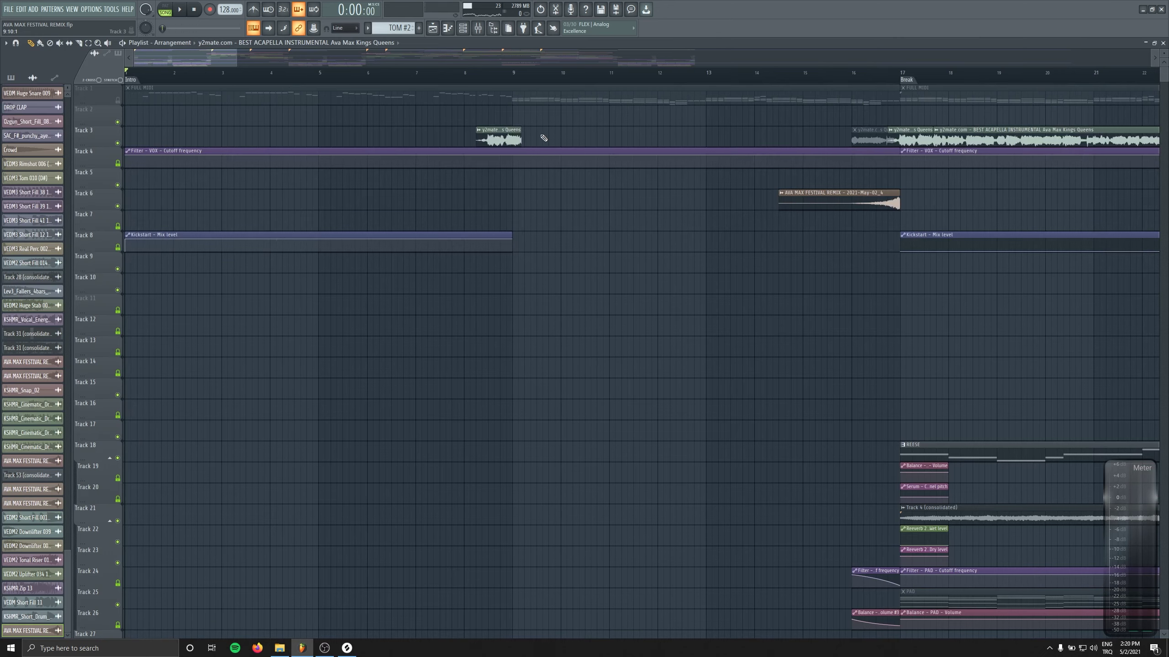
pyautogui.moveTo(399, 142); pyautogui.dragTo(141, 140)
pyautogui.press('space')
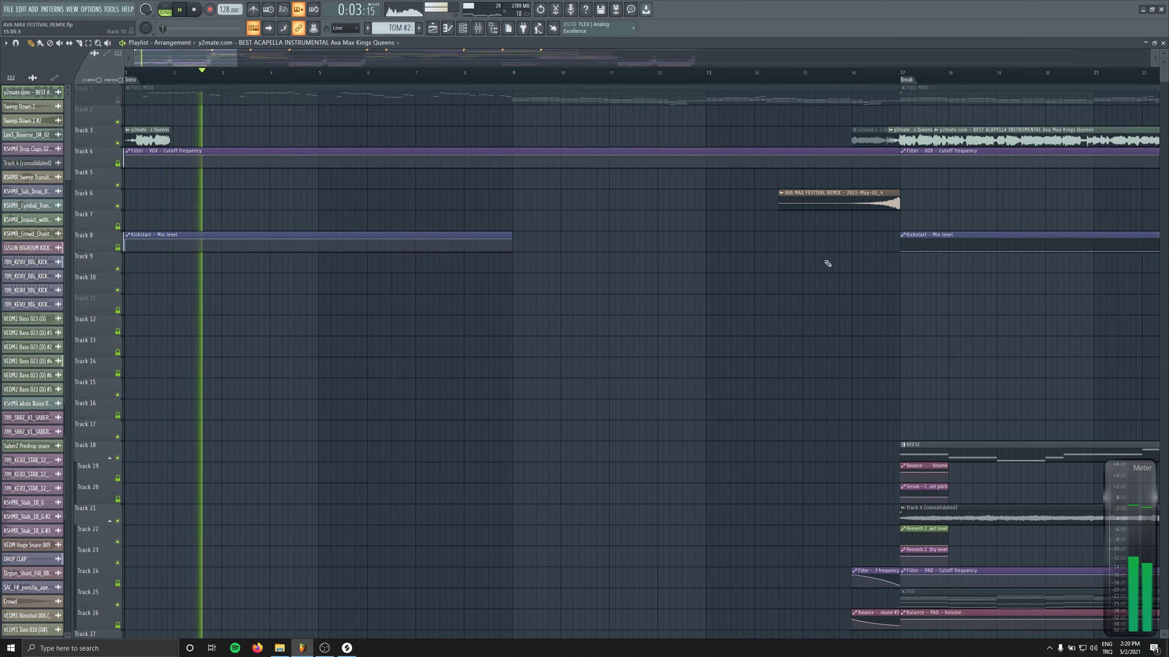
pyautogui.moveTo(844, 199); pyautogui.dragTo(263, 199)
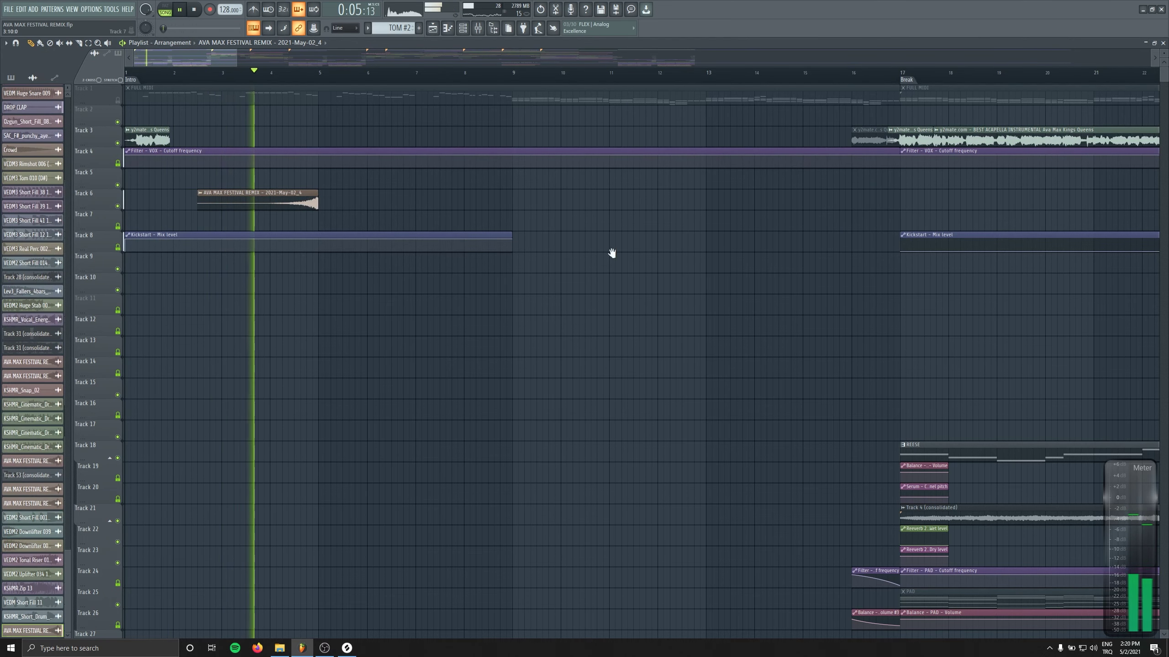
pyautogui.moveTo(175, 136); pyautogui.dragTo(341, 134)
pyautogui.click(271, 74)
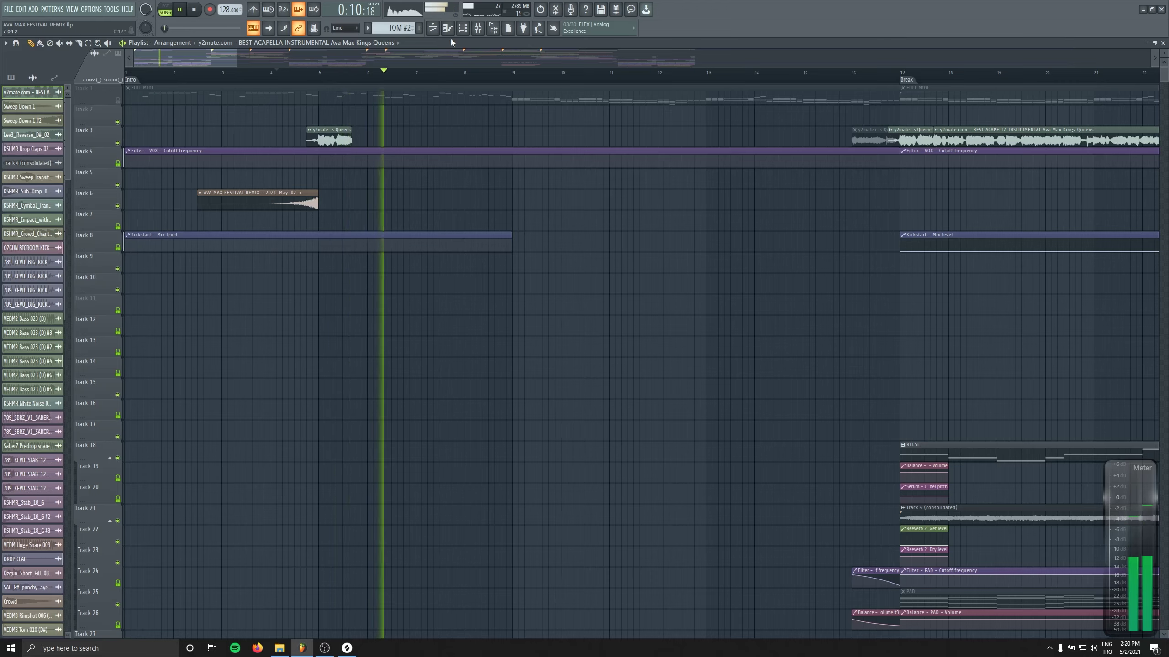
# Load Fruity Delay 3 on the VOX mixer track and test its output wet level during playback of the intro phrase.
pyautogui.press('space')
pyautogui.press('F9')
pyautogui.click(203, 432)
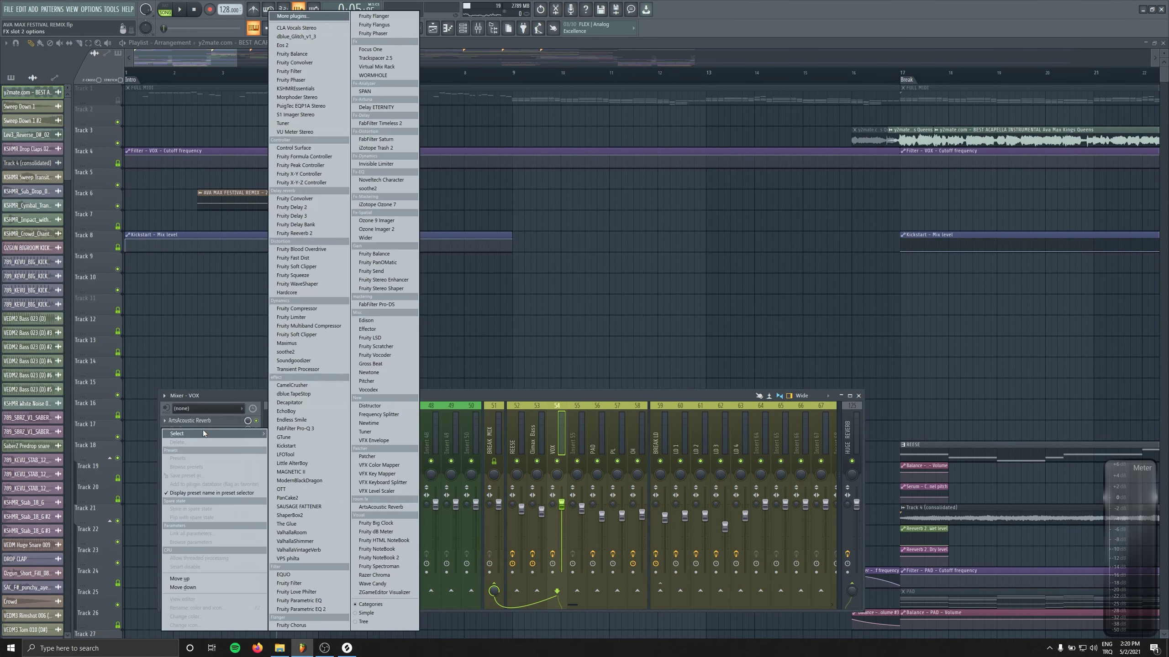
pyautogui.click(305, 216)
pyautogui.press('space')
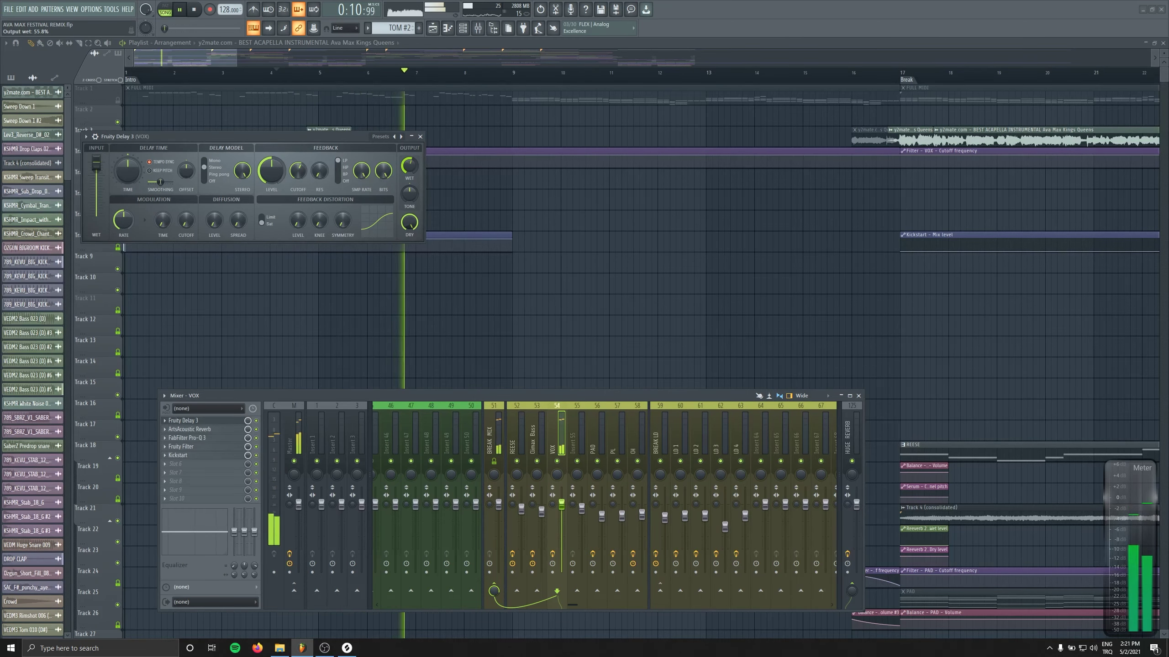
# Insert an empty Track 4 and place on it an automation clip for Fruity Delay 3's output wet level, starting at bar 1.
pyautogui.press('F9')
pyautogui.rightClick(95, 150)
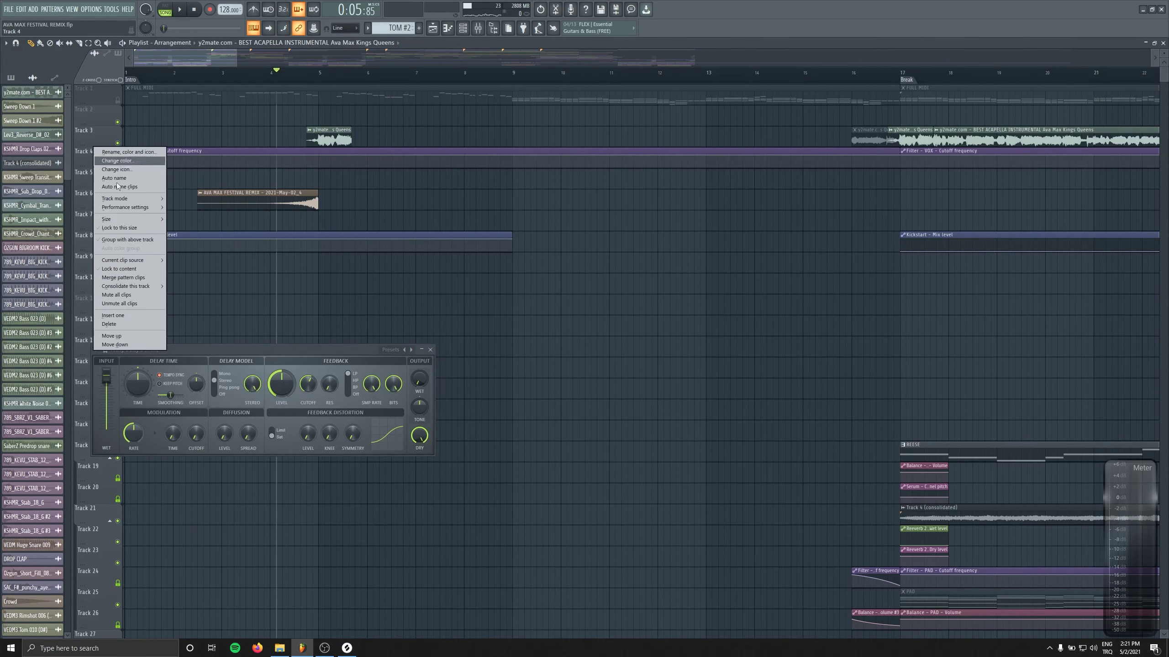
pyautogui.click(135, 316)
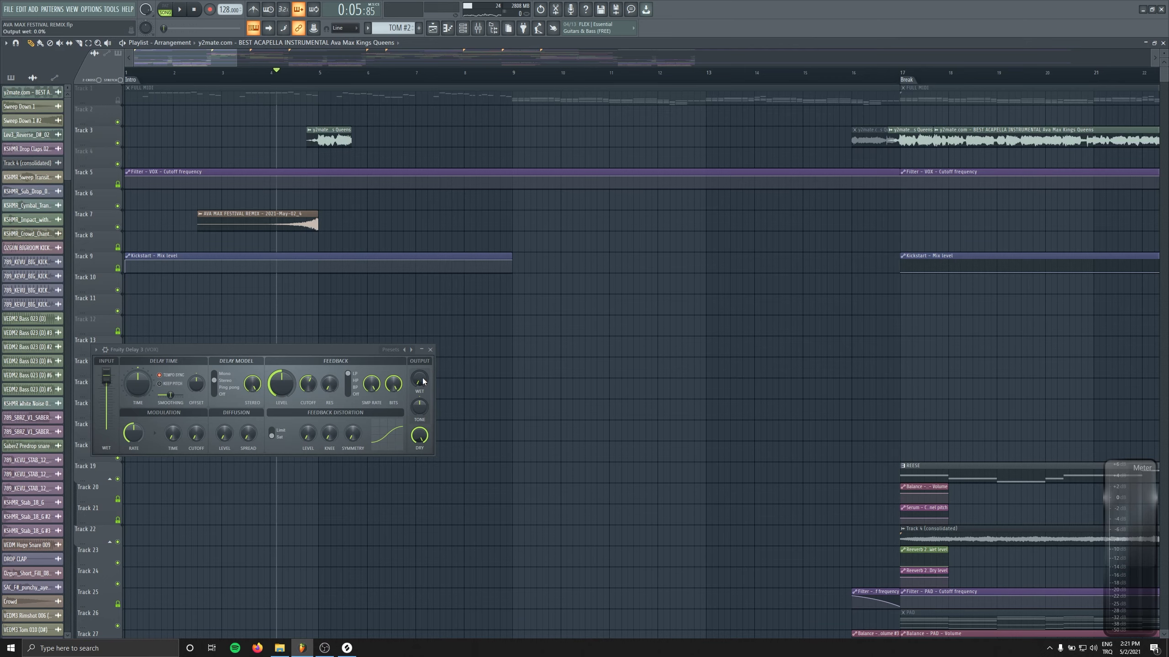
pyautogui.rightClick(423, 381)
pyautogui.click(474, 447)
pyautogui.click(430, 349)
pyautogui.press('F9')
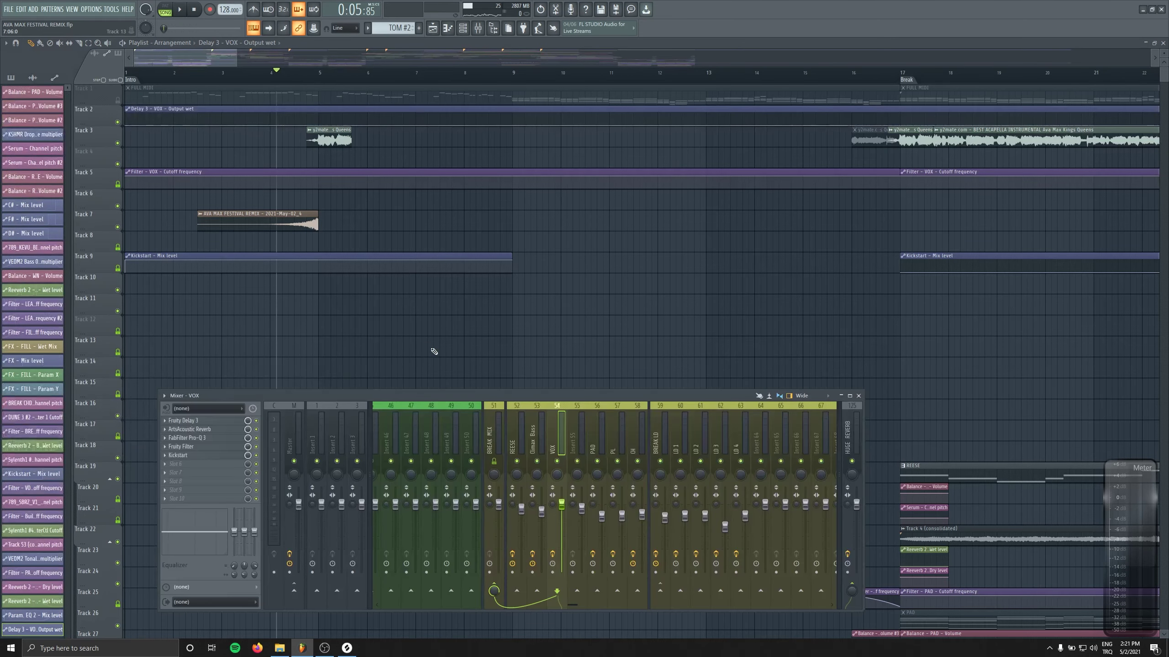
pyautogui.press('F9')
pyautogui.moveTo(140, 111); pyautogui.dragTo(139, 152)
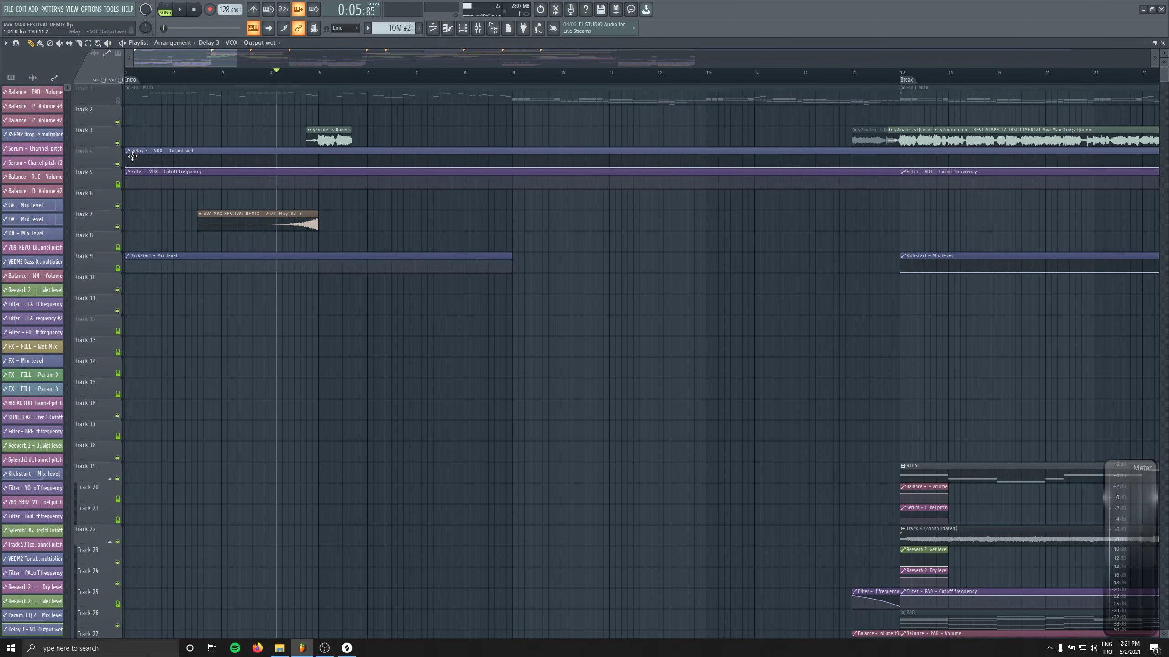
# Shape the delay wet automation to rise from zero at bar 5 to its peak at bar 6, falling to zero at bar 13.
pyautogui.scroll(3, 269, 157)
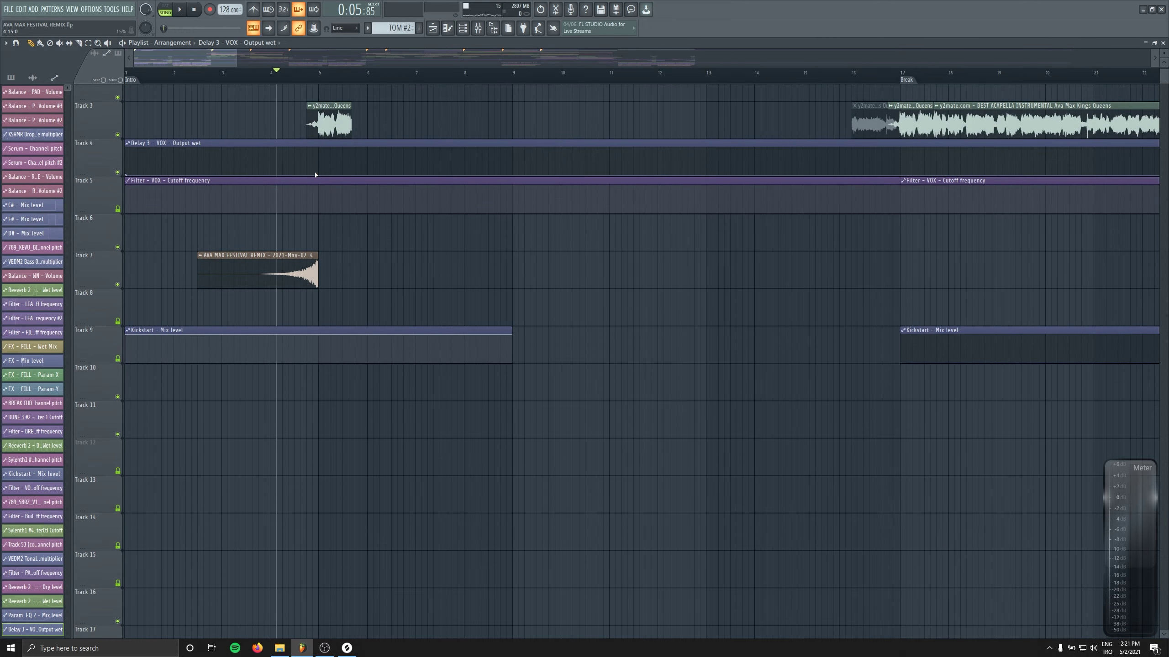
pyautogui.moveTo(334, 179); pyautogui.dragTo(367, 148)
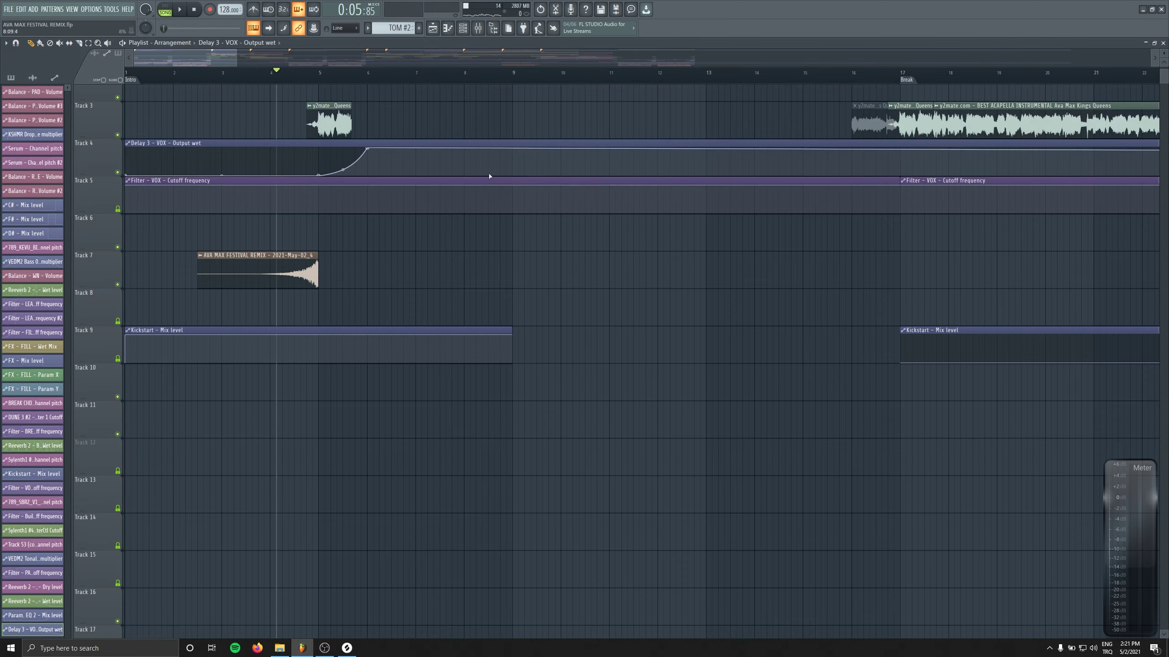
pyautogui.moveTo(489, 176); pyautogui.dragTo(694, 182)
pyautogui.press('space')
# Copy the reversed reverb clip to end at bar 9 and the short vocal phrase to around bar 9.
pyautogui.scroll(-3, 529, 305)
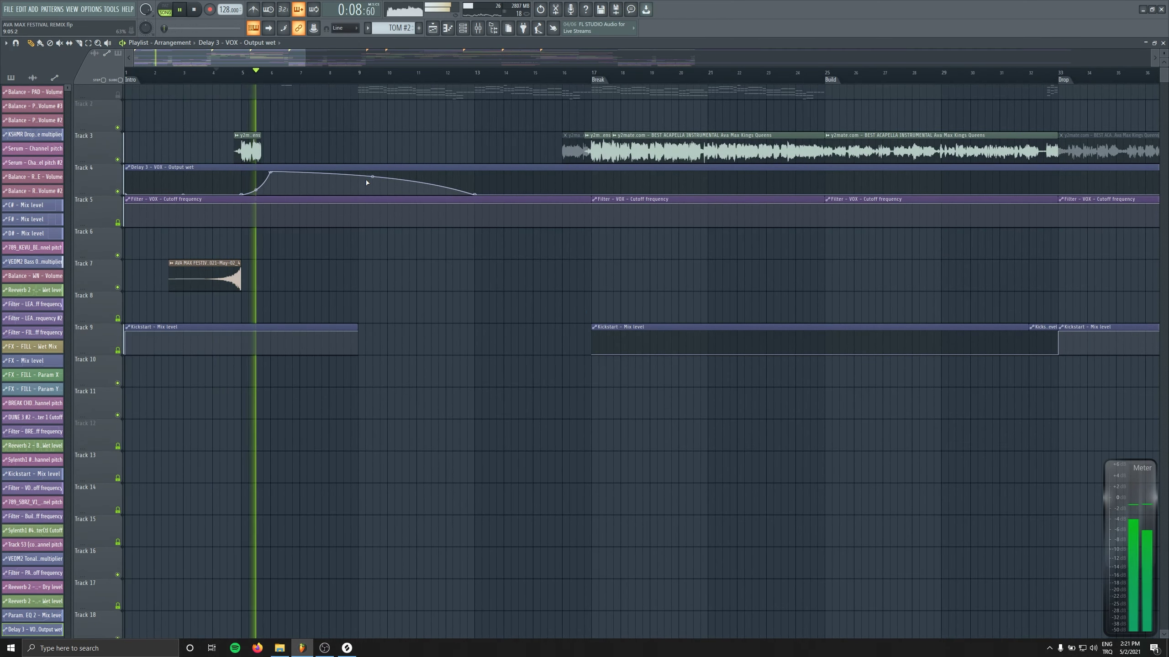
pyautogui.keyDown('shift'); pyautogui.moveTo(213, 280); pyautogui.dragTo(329, 279); pyautogui.keyUp('shift')
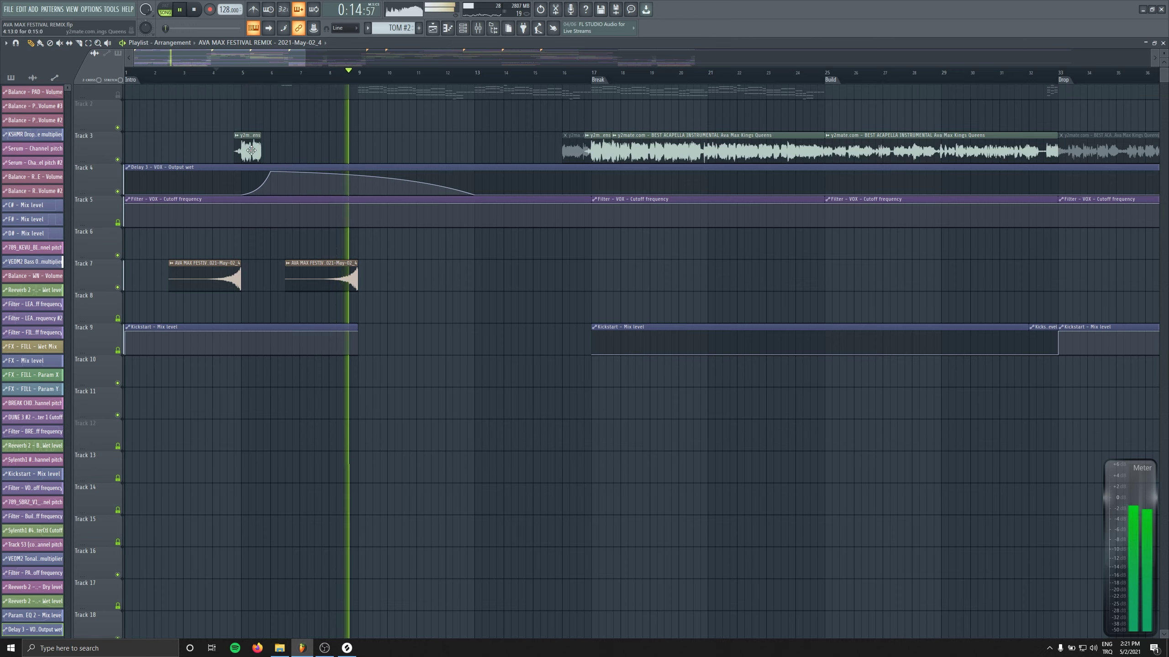
pyautogui.keyDown('shift'); pyautogui.moveTo(249, 149); pyautogui.dragTo(365, 148); pyautogui.keyUp('shift')
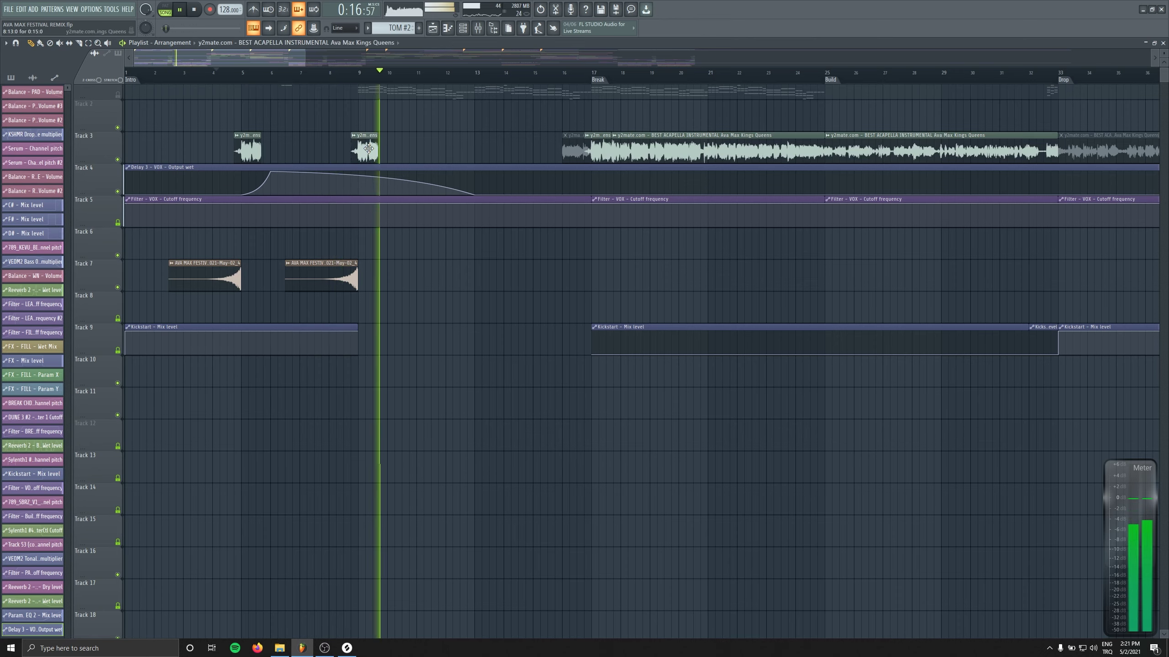
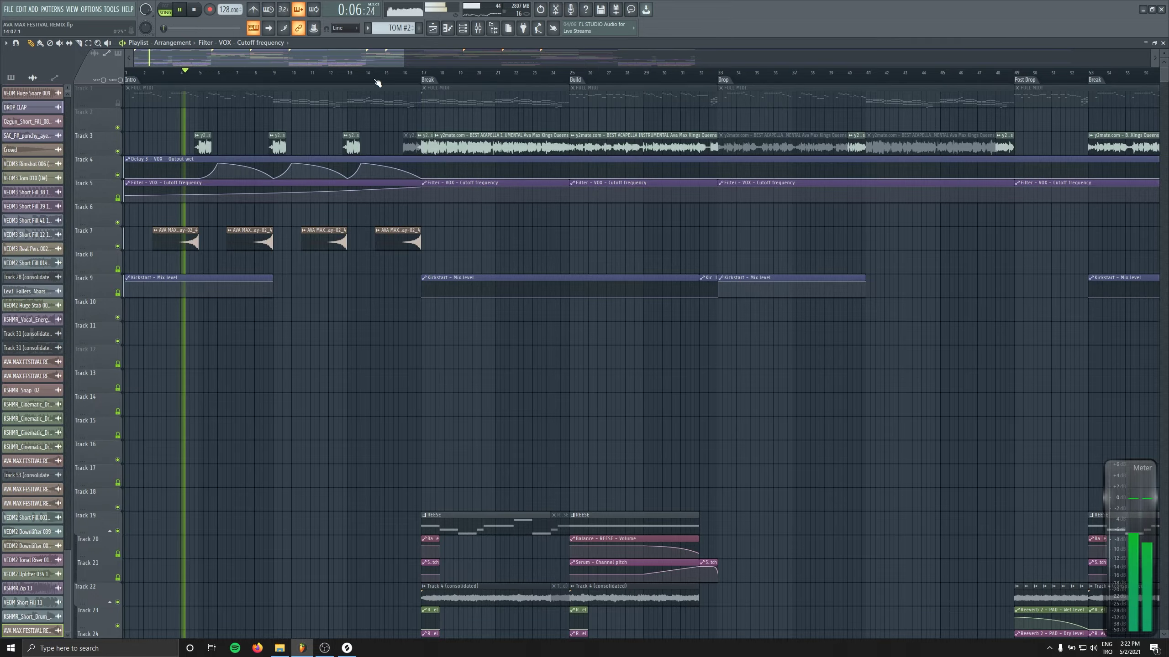
# Place a copy of the VEDM2 Downlifter 039 clip on Track 47 at the start of the break, bar 17.
pyautogui.scroll(-11, 410, 402)
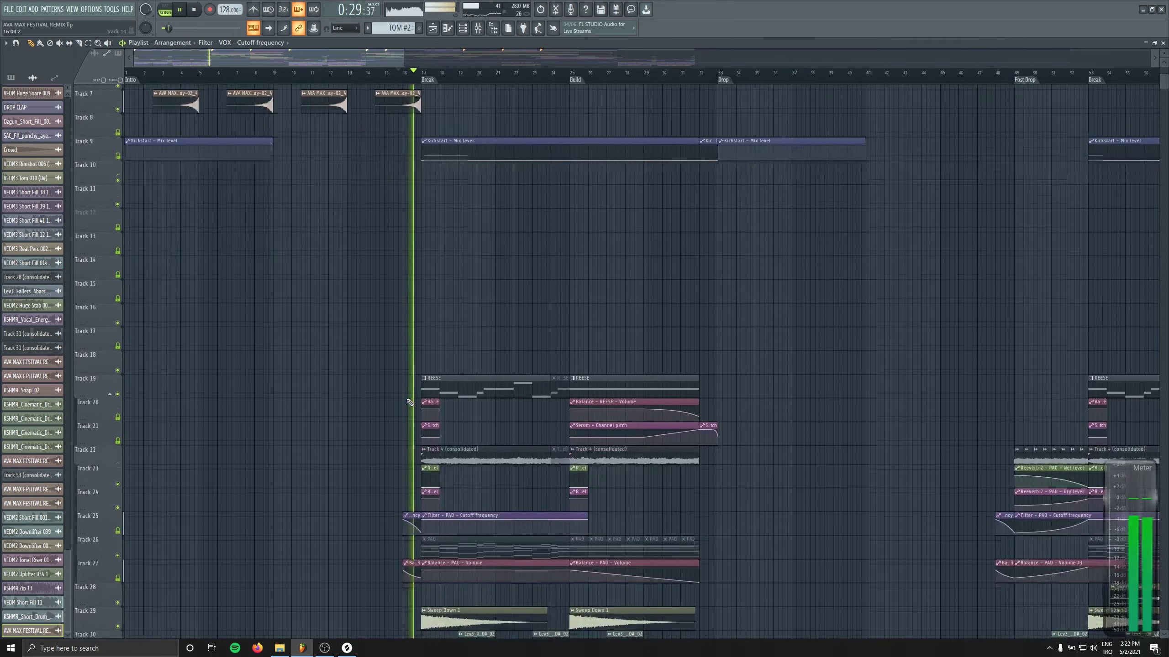
pyautogui.scroll(-7, 511, 451)
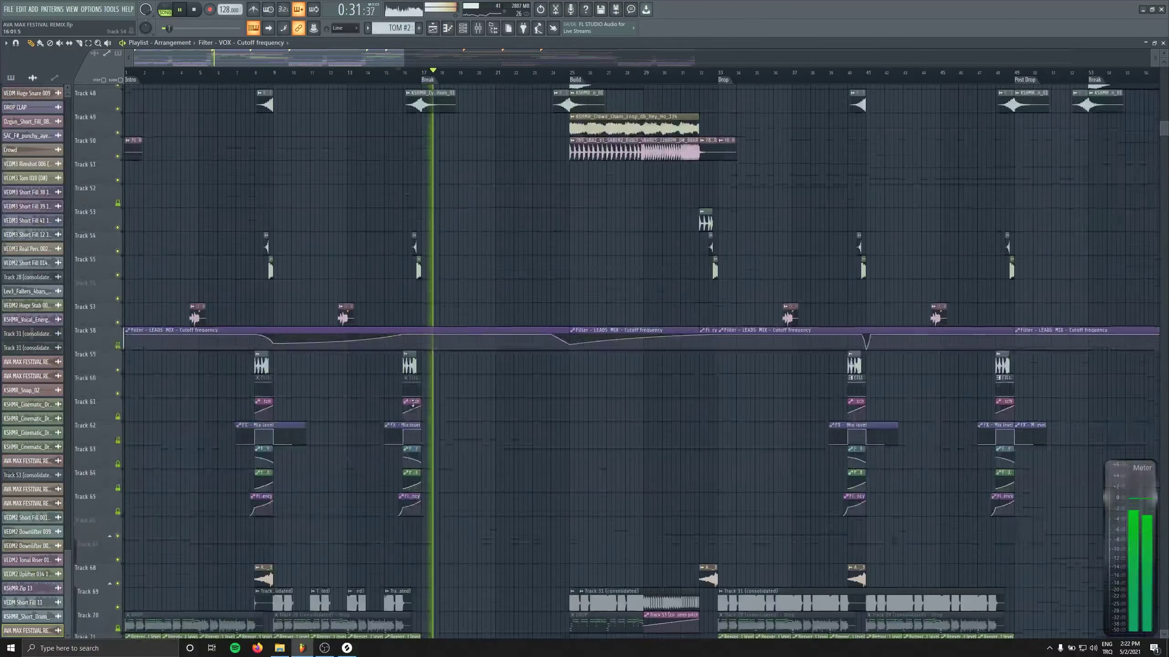
pyautogui.scroll(-12, 511, 453)
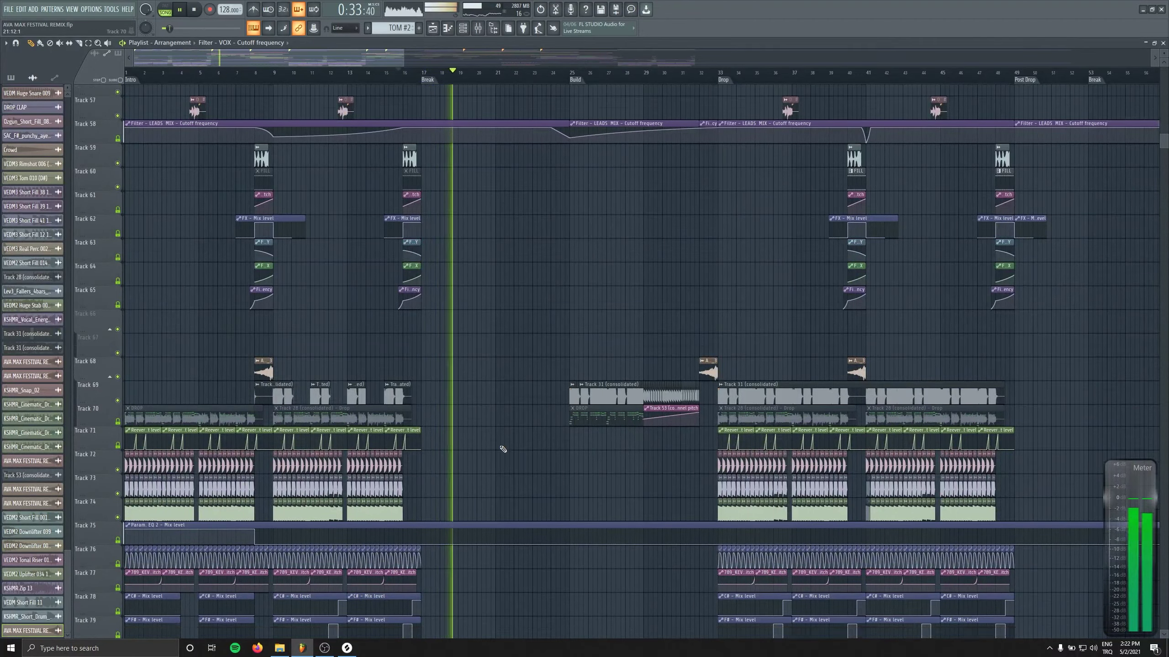
pyautogui.scroll(14, 644, 316)
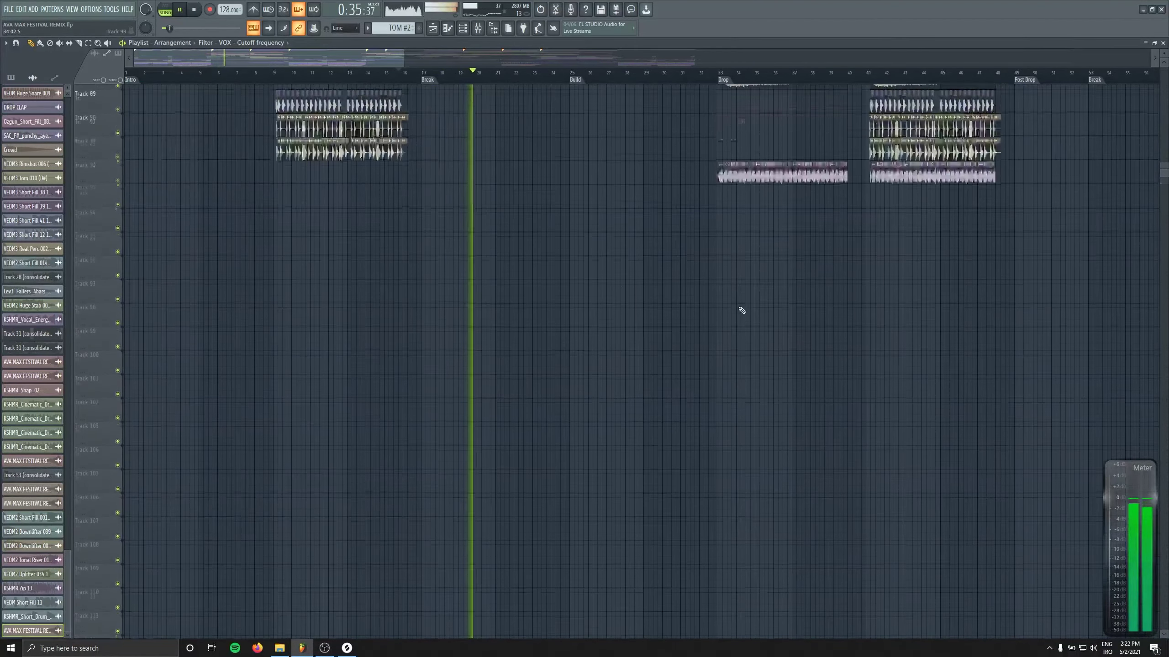
pyautogui.scroll(6, 618, 308)
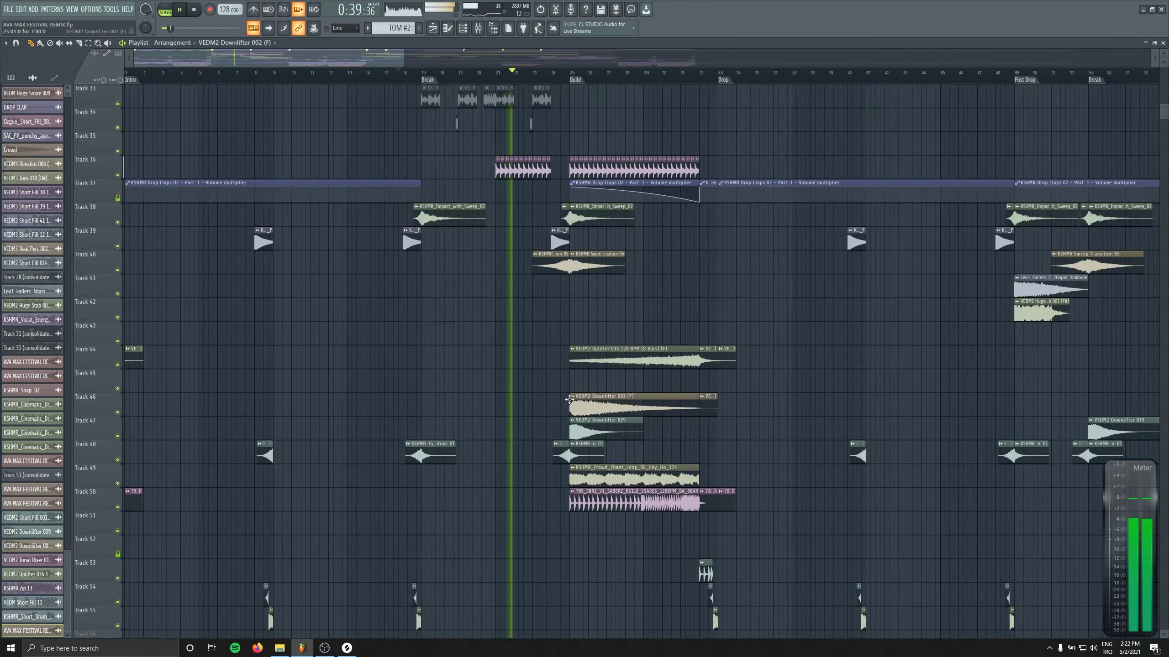
pyautogui.moveTo(583, 401); pyautogui.dragTo(432, 434)
pyautogui.scroll(-3, 537, 322)
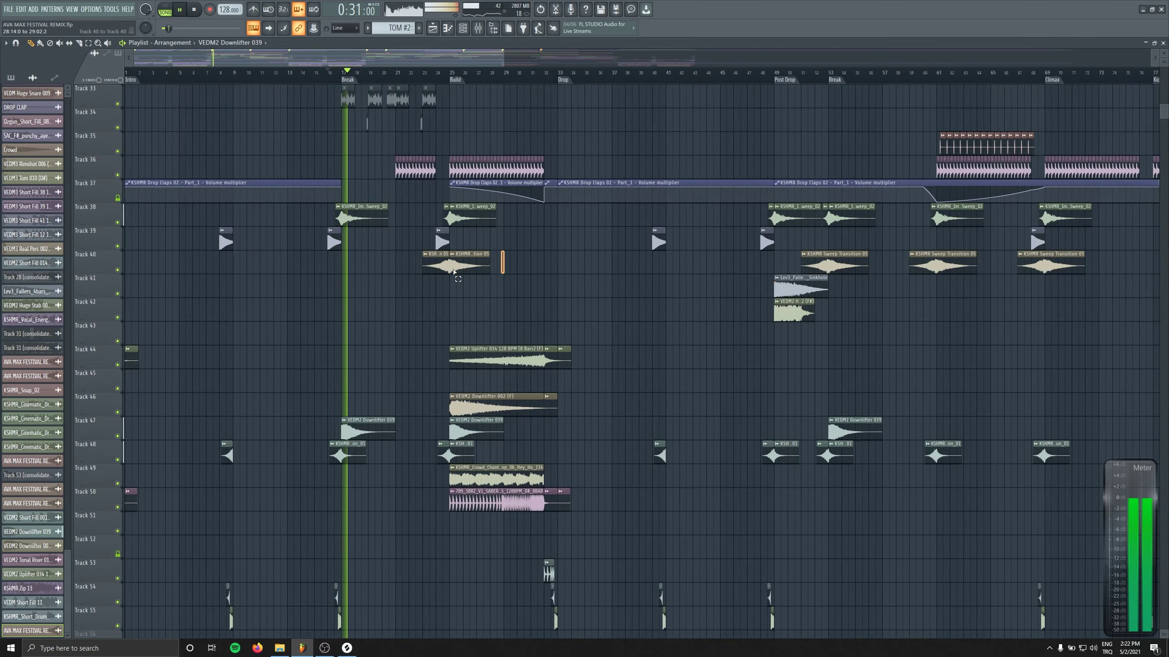
# Copy the pair of KSHMR sweep transition clips on Track 40 from the build to the bar 17 break.
pyautogui.click(455, 272)
pyautogui.press('space')
pyautogui.moveTo(599, 266); pyautogui.dragTo(661, 299)
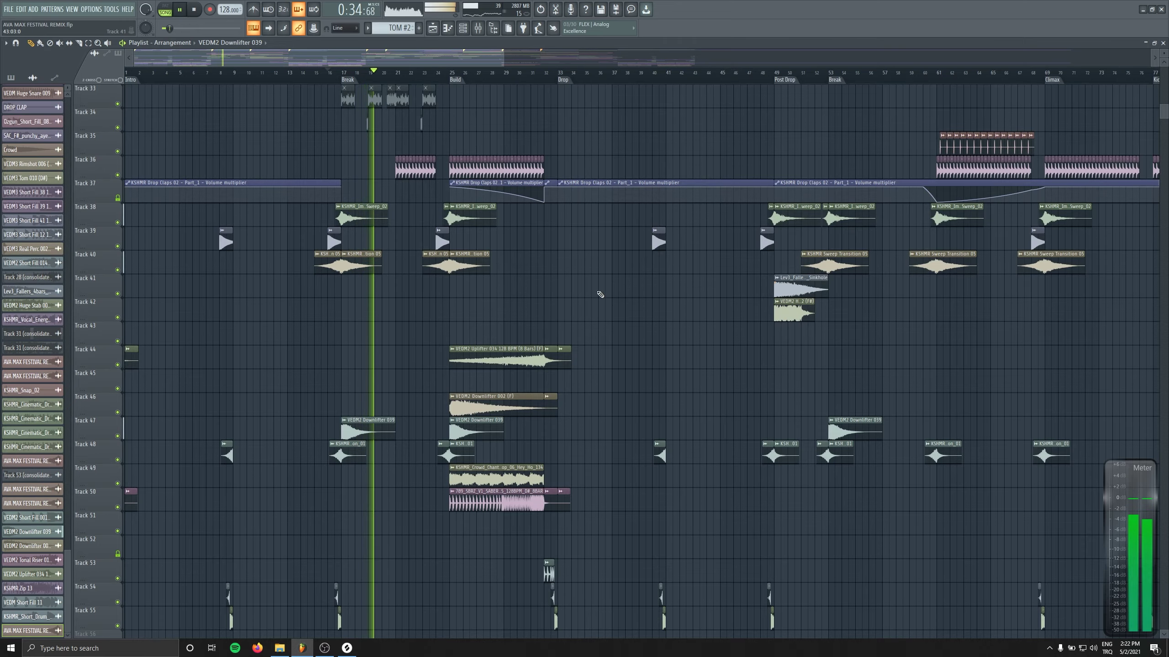
# Examine the Sweep Down 1 channel settings while listening to the break.
pyautogui.scroll(5, 600, 294)
pyautogui.click(363, 325)
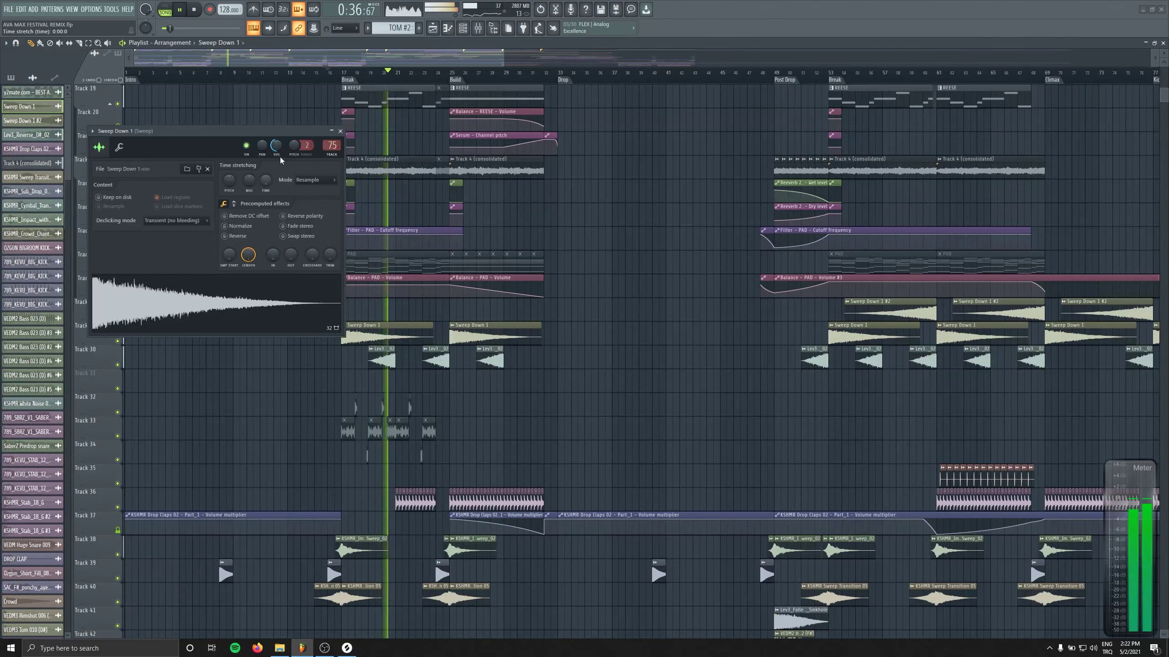
pyautogui.click(340, 131)
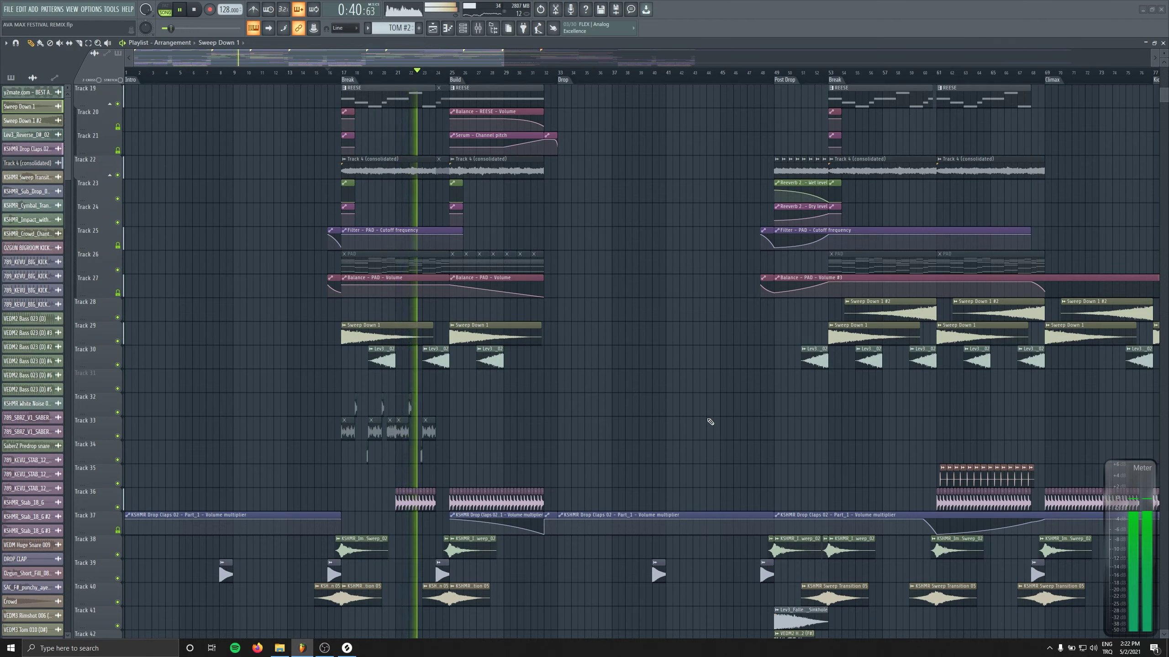
pyautogui.click(180, 10)
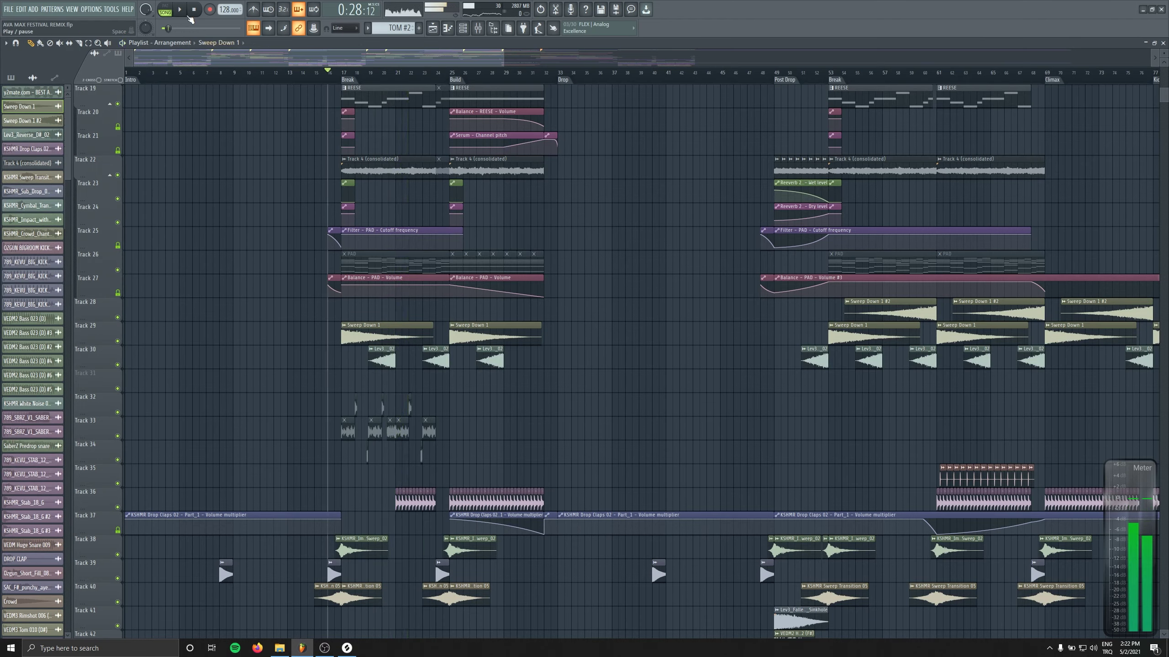
# Slice the long automation clips, including the VOX delay and Param. EQ 2 ones, at bars 17 and 117.
pyautogui.scroll(-8, 329, 149)
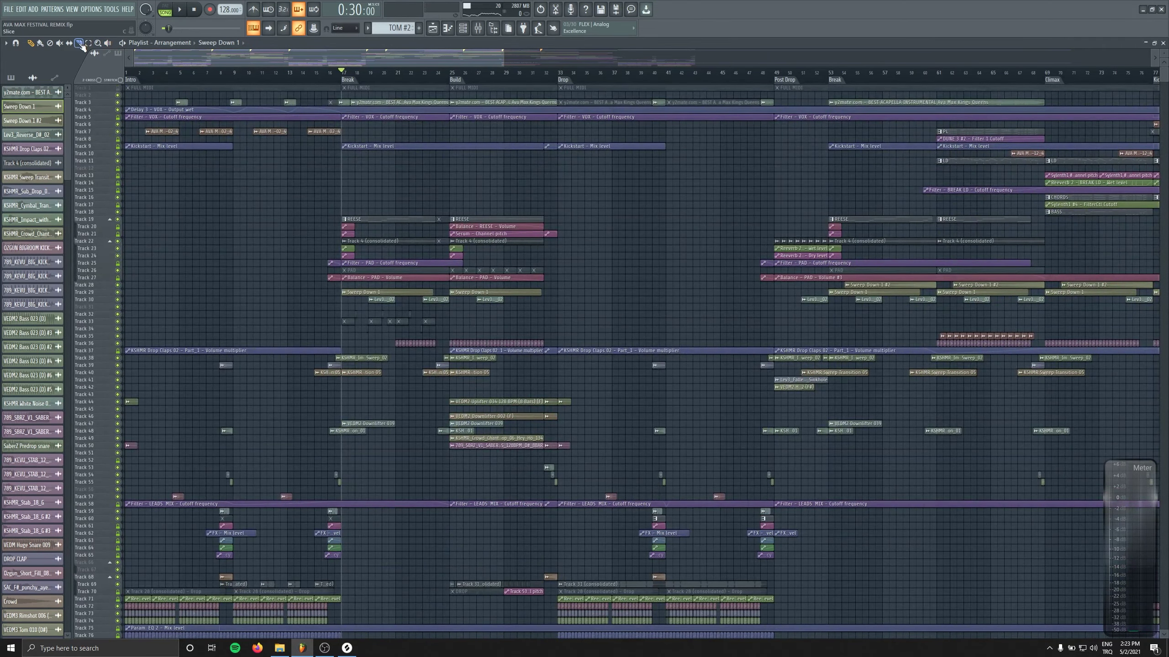
pyautogui.scroll(-10, 444, 178)
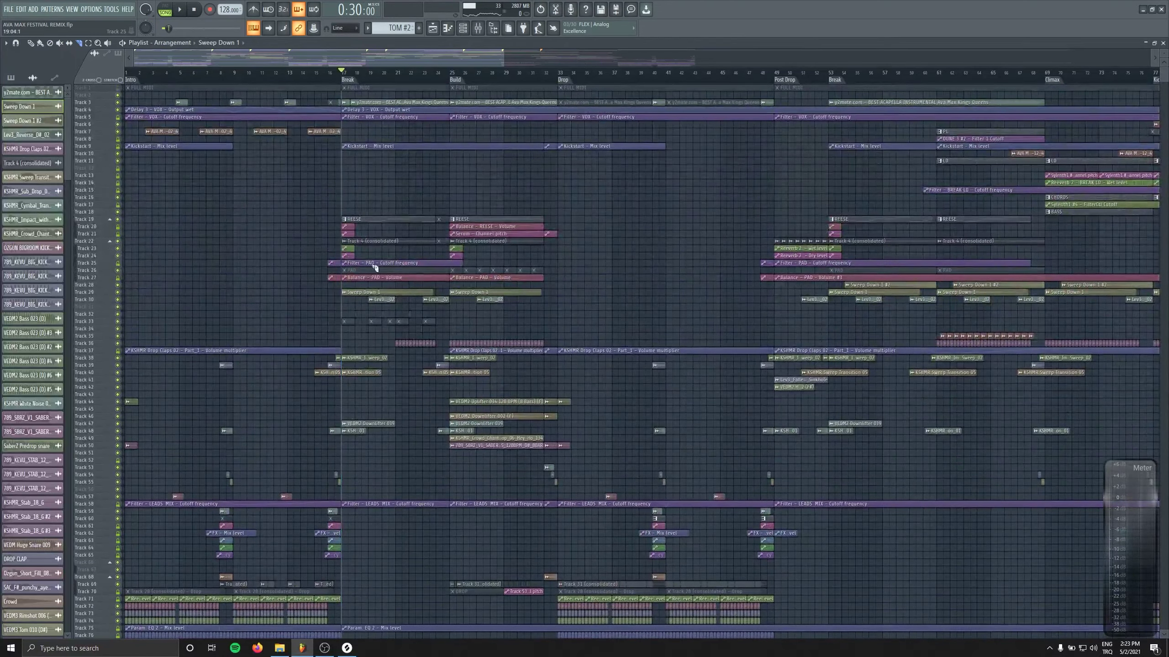
pyautogui.scroll(-6, 375, 269)
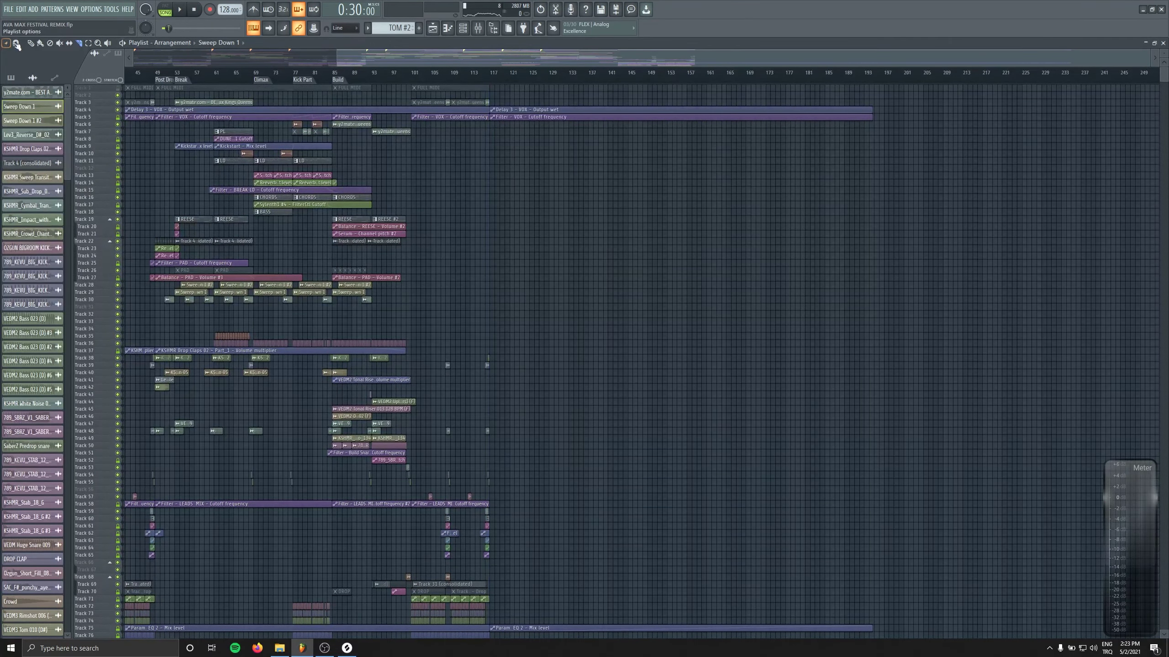
# Delete the leftover automation after bar 117 and place a copy of the intro's bars 1 to 17 there as an outro.
pyautogui.moveTo(492, 76); pyautogui.dragTo(1155, 81)
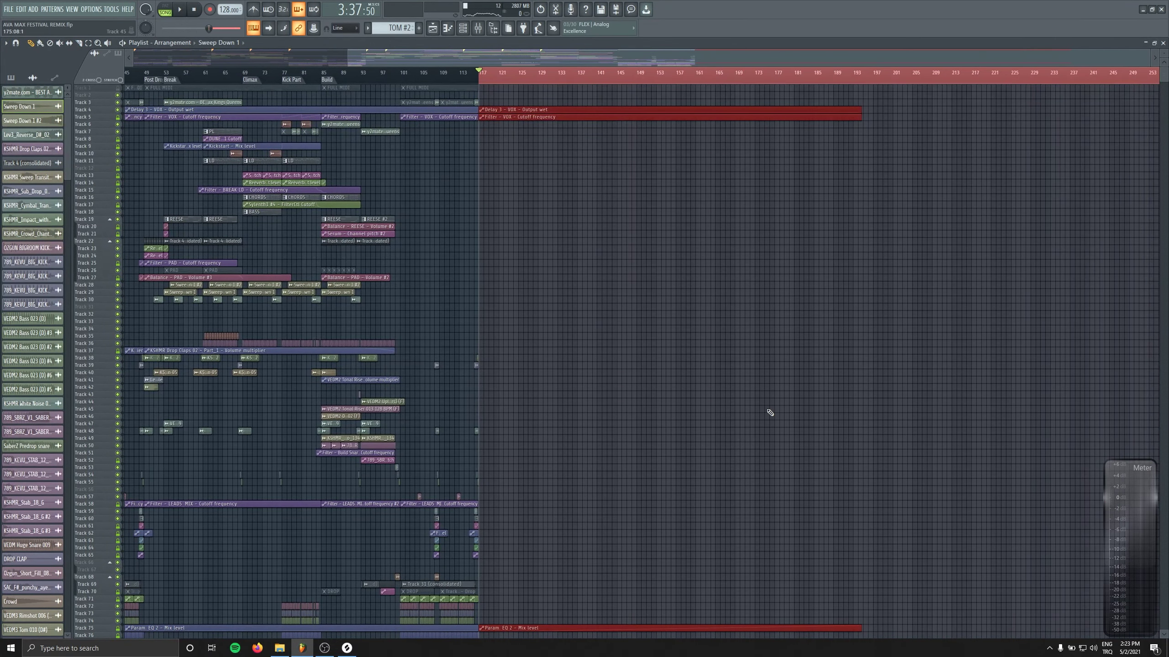
pyautogui.scroll(-10, 769, 415)
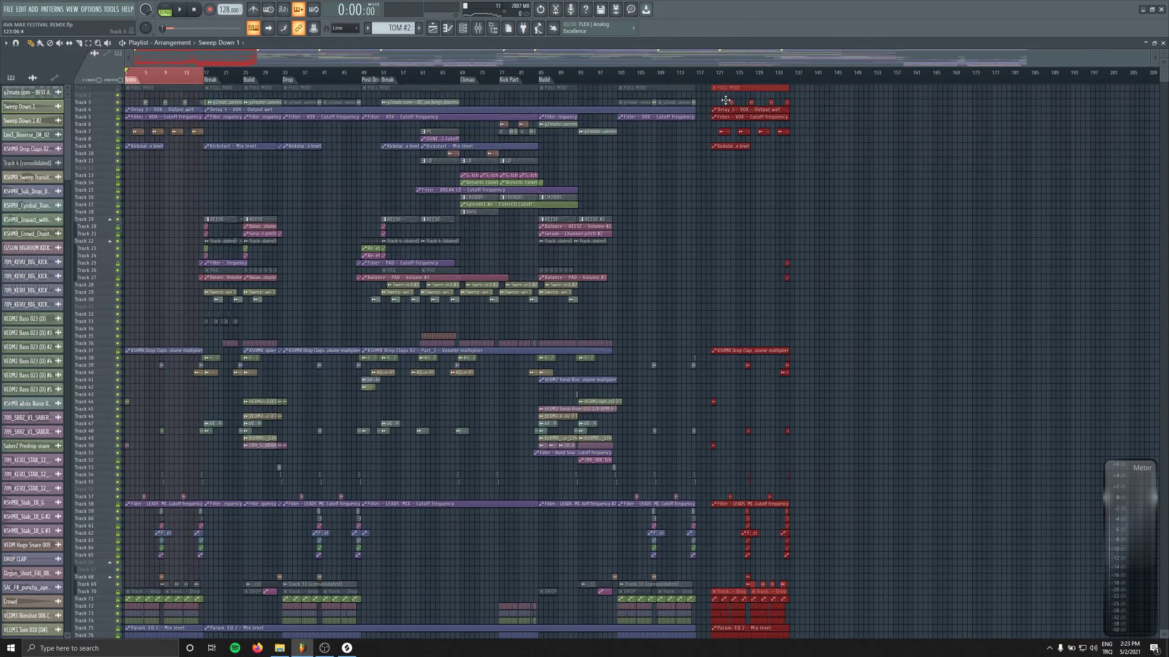
pyautogui.scroll(5, 678, 392)
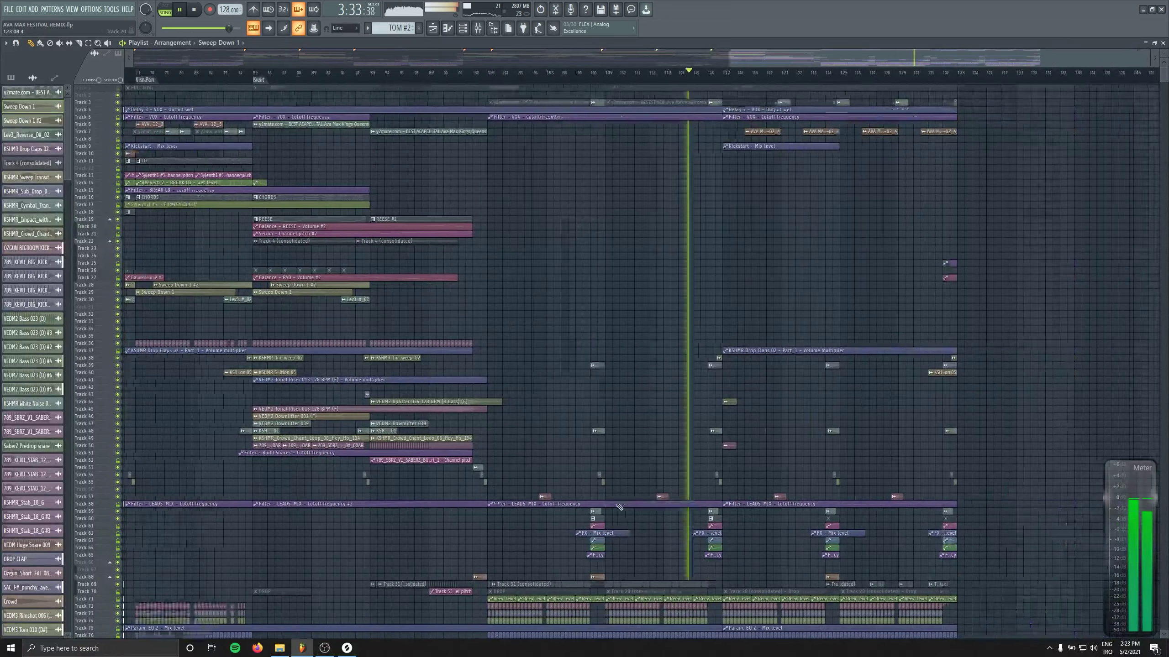
# Move the outro's Param. EQ 2 mix level automation on Track 75 to start at bar 125, with the preceding clip reaching up to it.
pyautogui.scroll(4, 652, 305)
pyautogui.scroll(5, 642, 409)
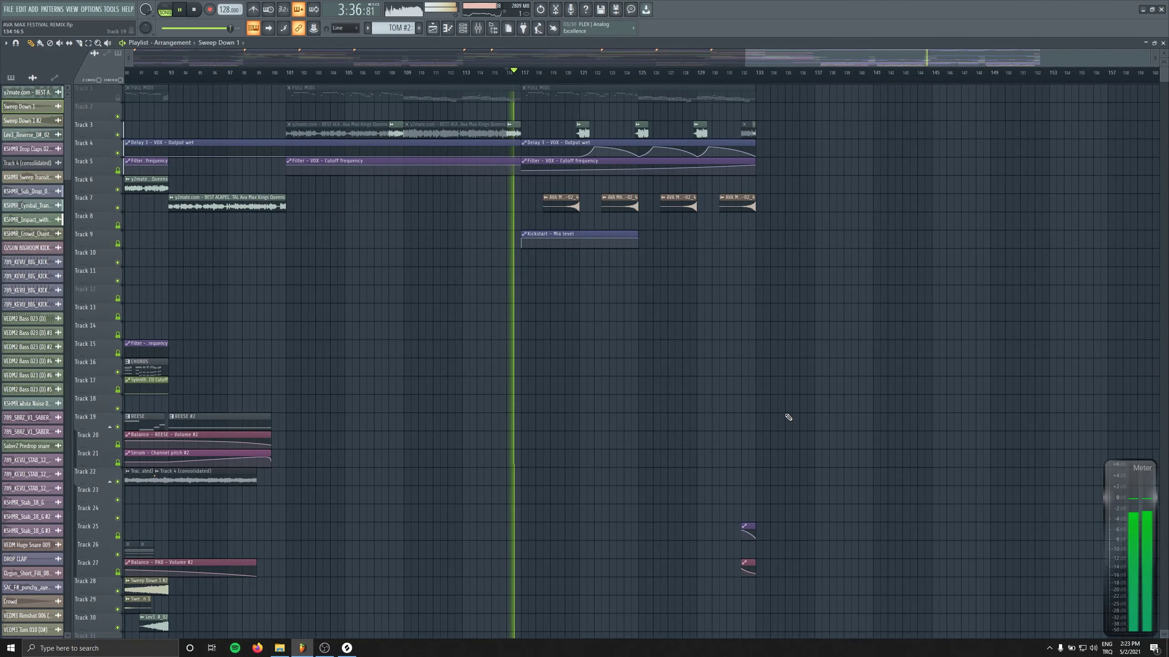
pyautogui.scroll(-5, 649, 345)
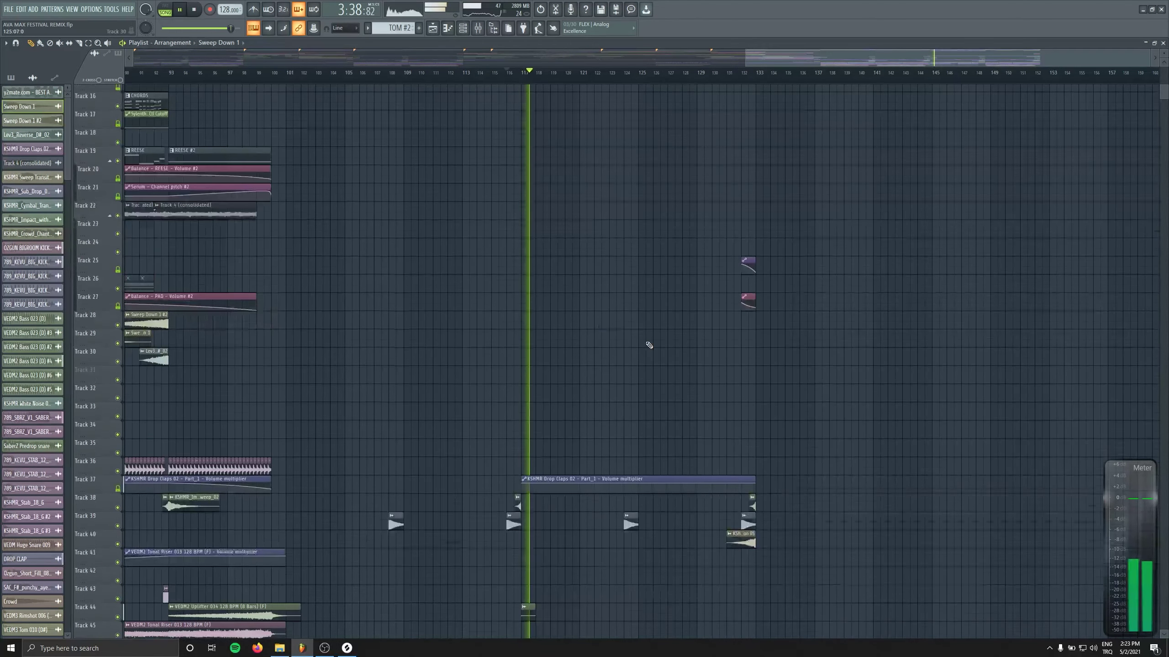
pyautogui.scroll(-15, 662, 345)
pyautogui.press('space')
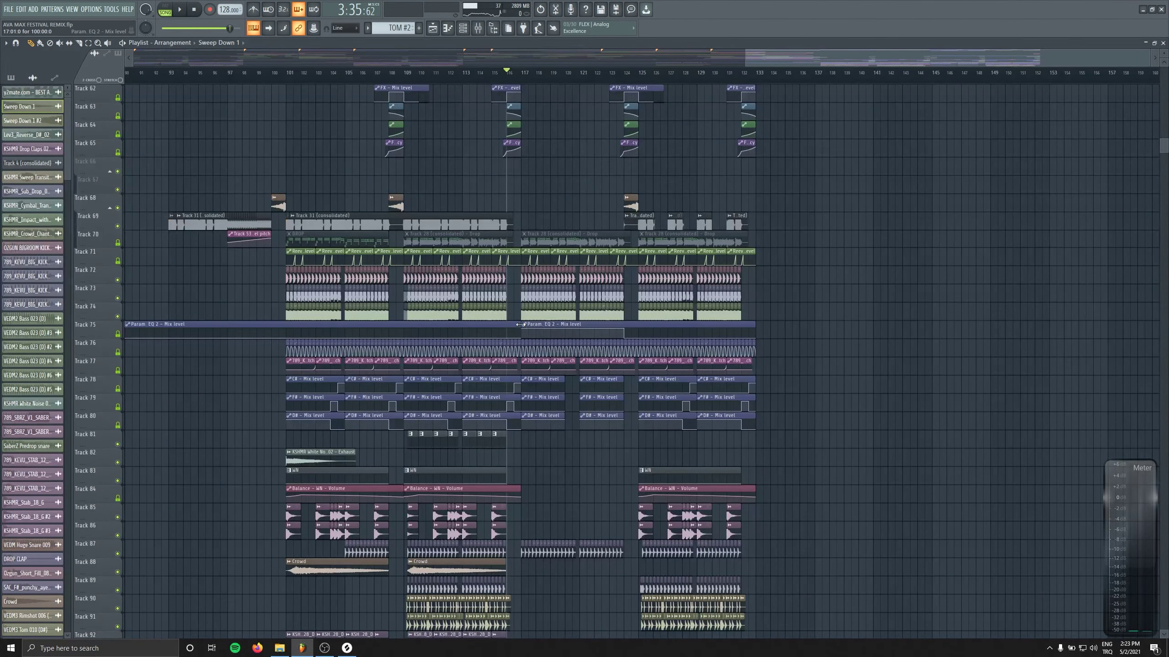
pyautogui.hotkey('ctrl', 'z')
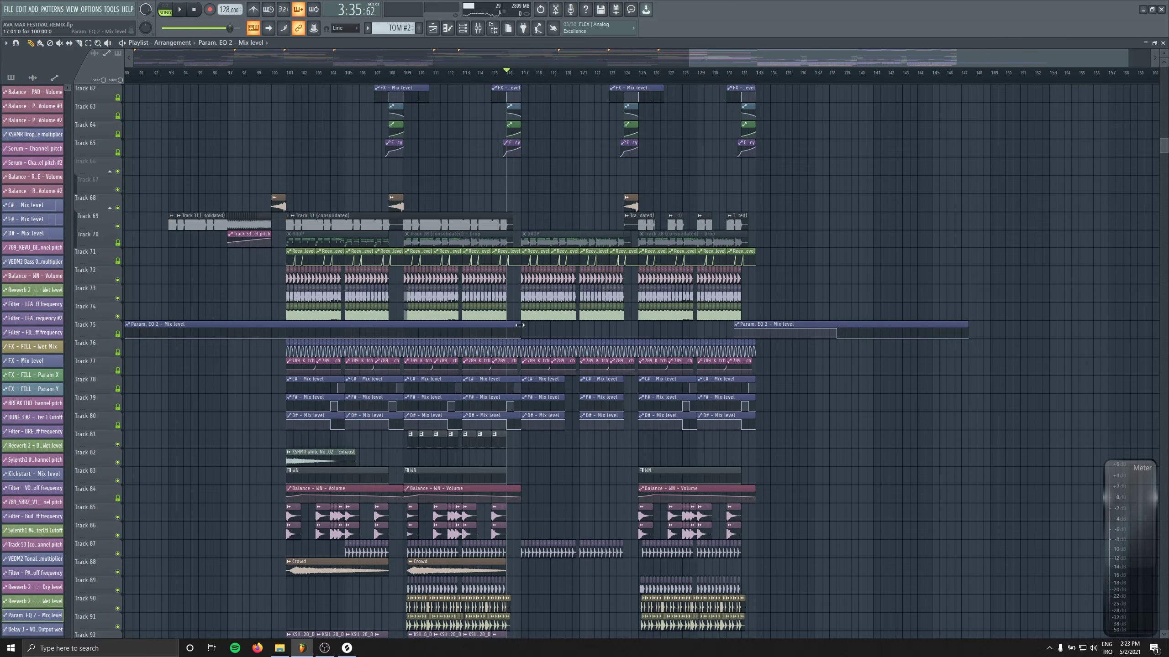
pyautogui.moveTo(752, 324); pyautogui.dragTo(656, 324)
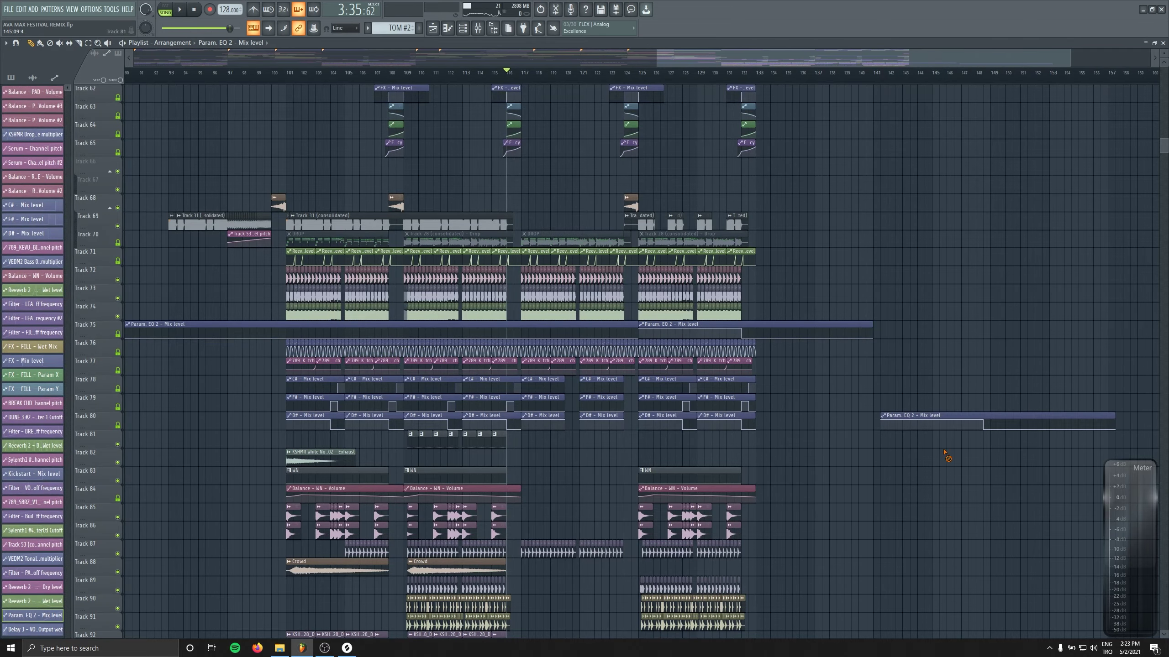
# Copy the clips on Tracks 89 to 91 into the first half of the outro, around bar 117.
pyautogui.scroll(-5, 632, 392)
pyautogui.press('space')
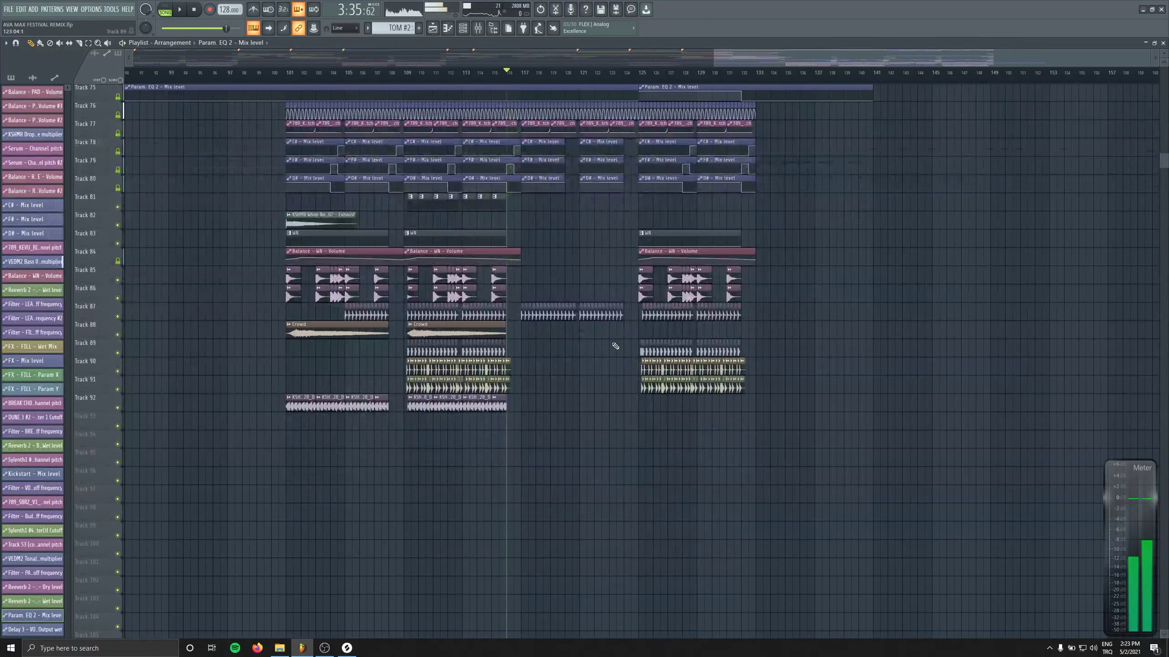
pyautogui.moveTo(572, 352); pyautogui.dragTo(548, 383)
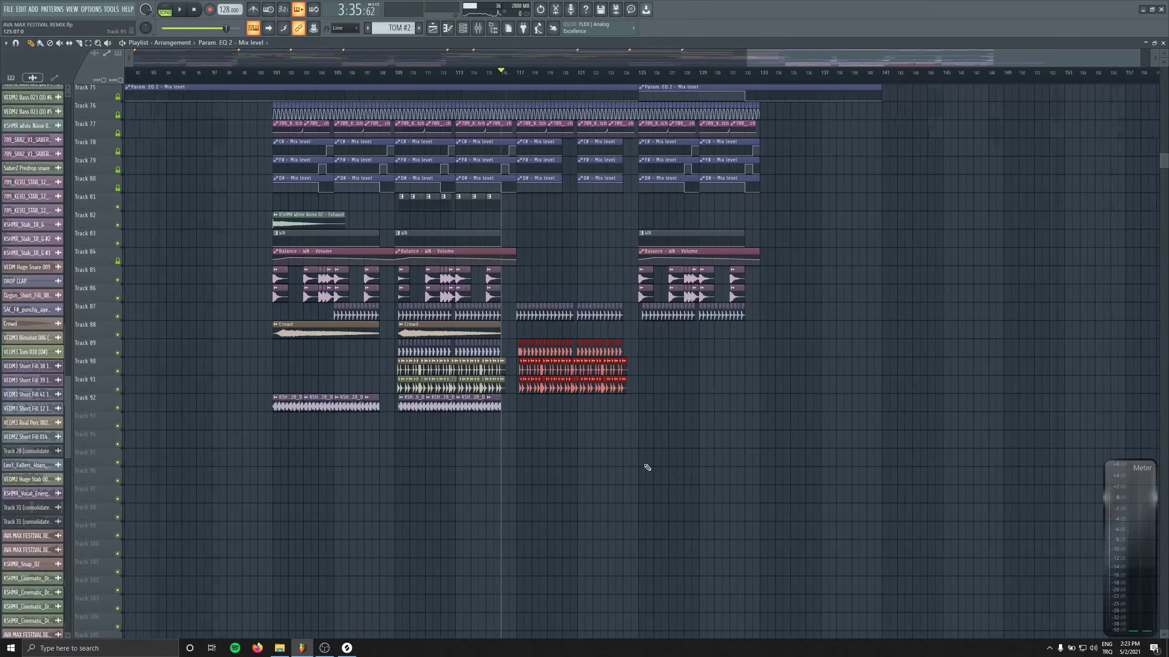
# Copy the KSHMR_Vocal_Energy_Booster_01_Ahh_128_D clips on Track 92 into the outro and extend the first one back to bar 117.
pyautogui.scroll(2, 644, 470)
pyautogui.moveTo(438, 409); pyautogui.dragTo(267, 402)
pyautogui.hotkey('ctrl', 'b')
pyautogui.press('space')
pyautogui.hotkey('shift', 'Right')
pyautogui.hotkey('shift', 'Right')
pyautogui.hotkey('shift', 'Right')
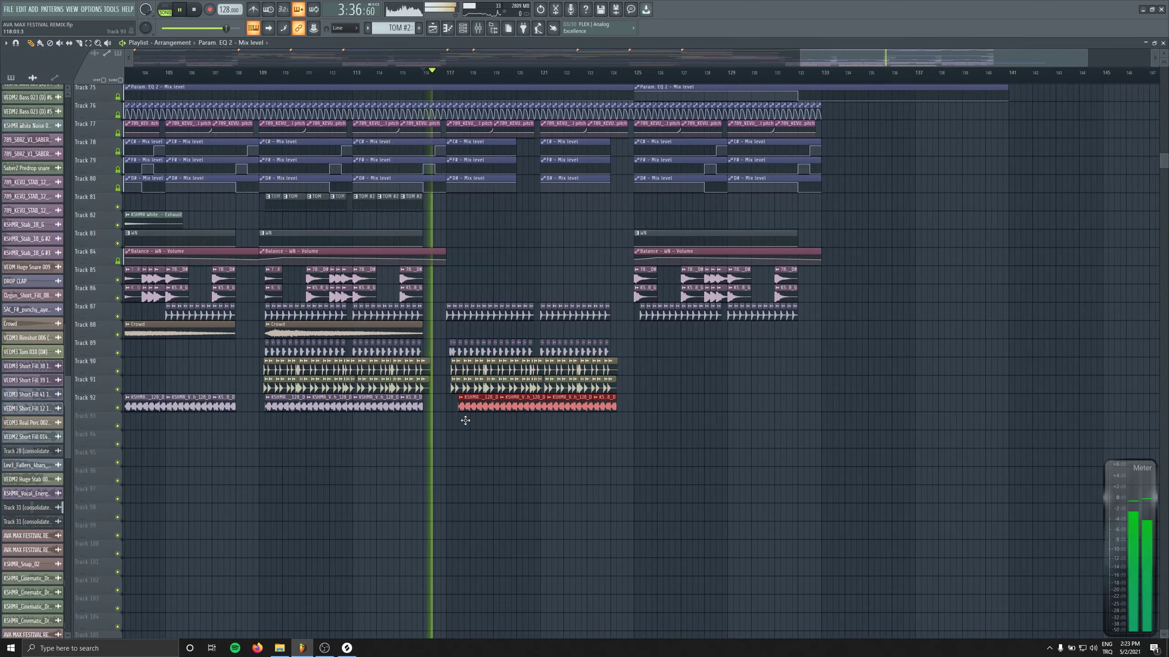
pyautogui.click(595, 475)
pyautogui.hotkey('ctrl', 'z')
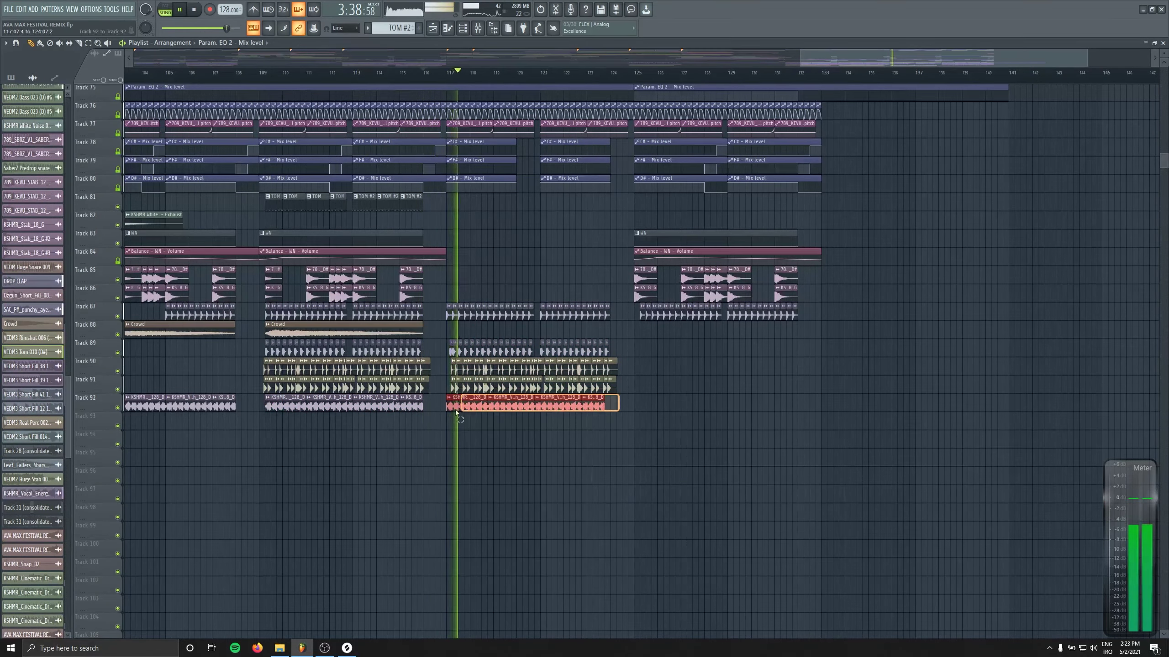
pyautogui.hotkey('ctrl', 'z')
pyautogui.hotkey('ctrl', 'z')
pyautogui.scroll(3, 452, 458)
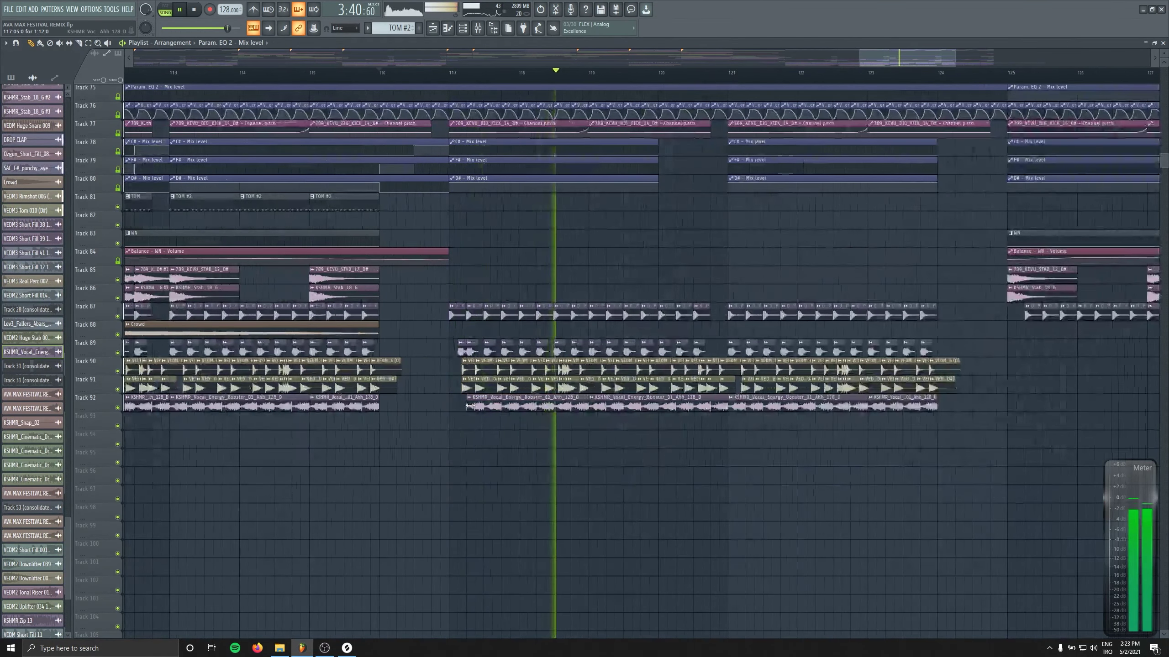
pyautogui.click(374, 72)
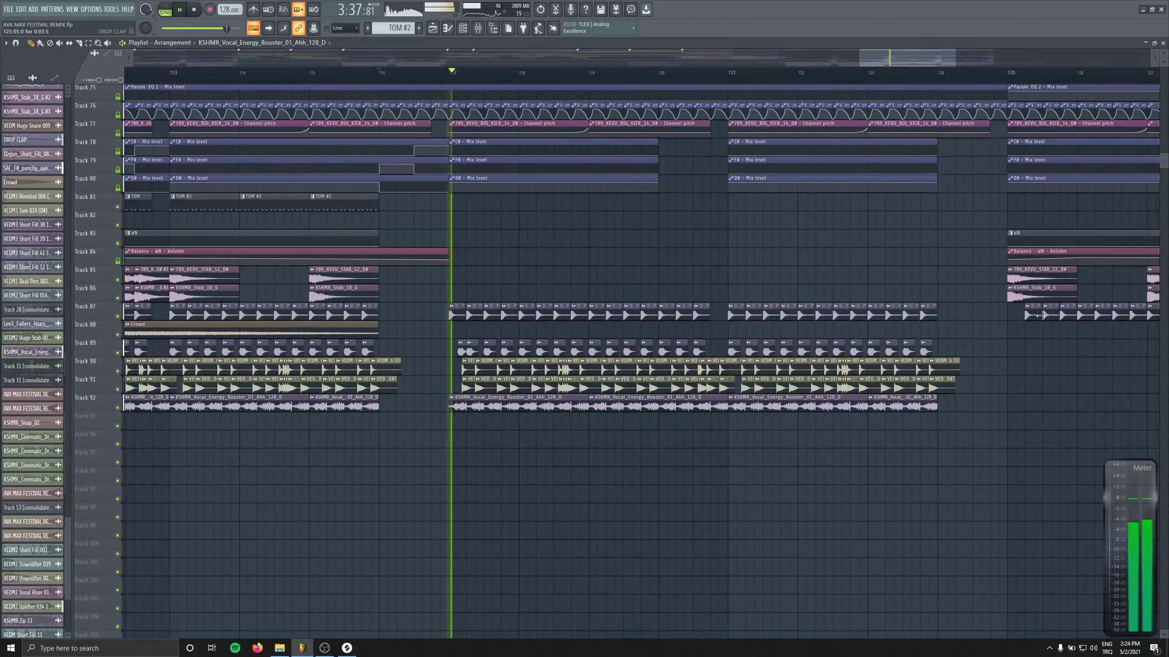
# Move the stab clips on Tracks 85 and 86 from bar 125 to bar 117 and play the result.
pyautogui.scroll(-3, 404, 311)
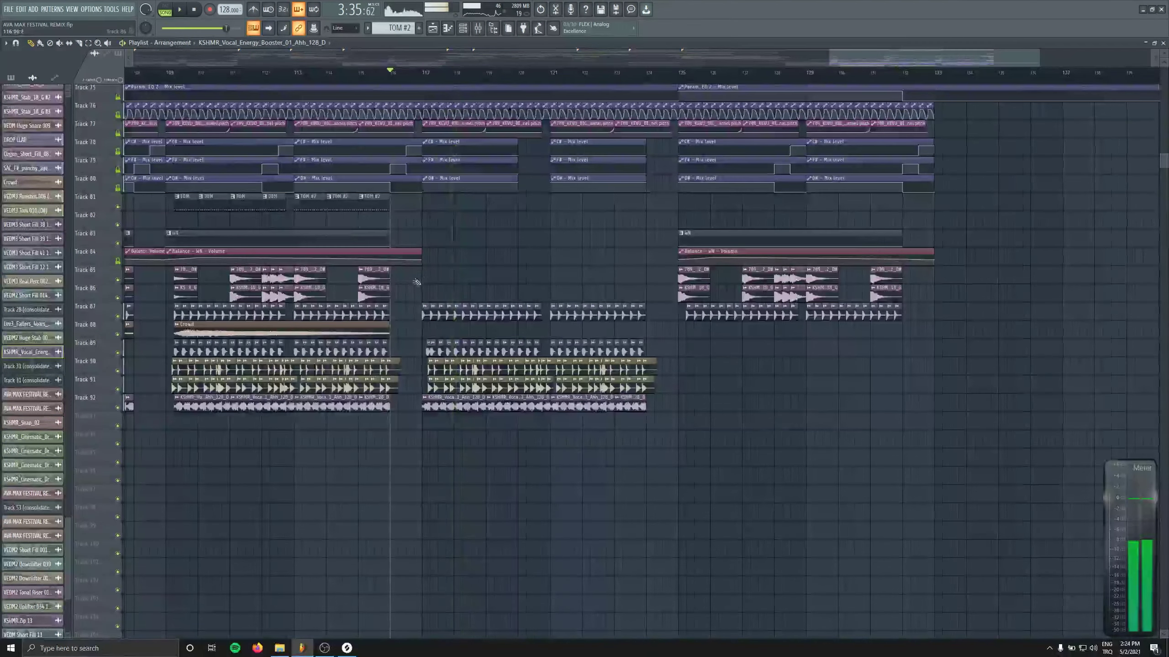
pyautogui.press('space')
pyautogui.moveTo(173, 265); pyautogui.dragTo(418, 305)
pyautogui.moveTo(660, 269); pyautogui.dragTo(976, 299)
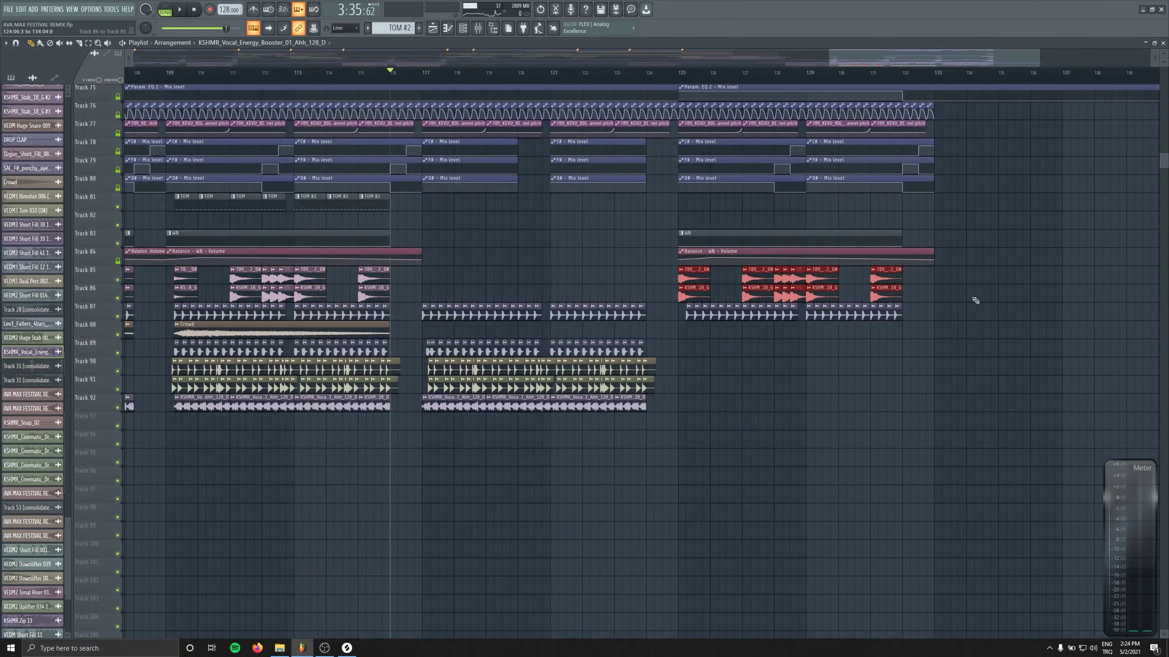
pyautogui.moveTo(692, 295); pyautogui.dragTo(448, 290)
pyautogui.press('space')
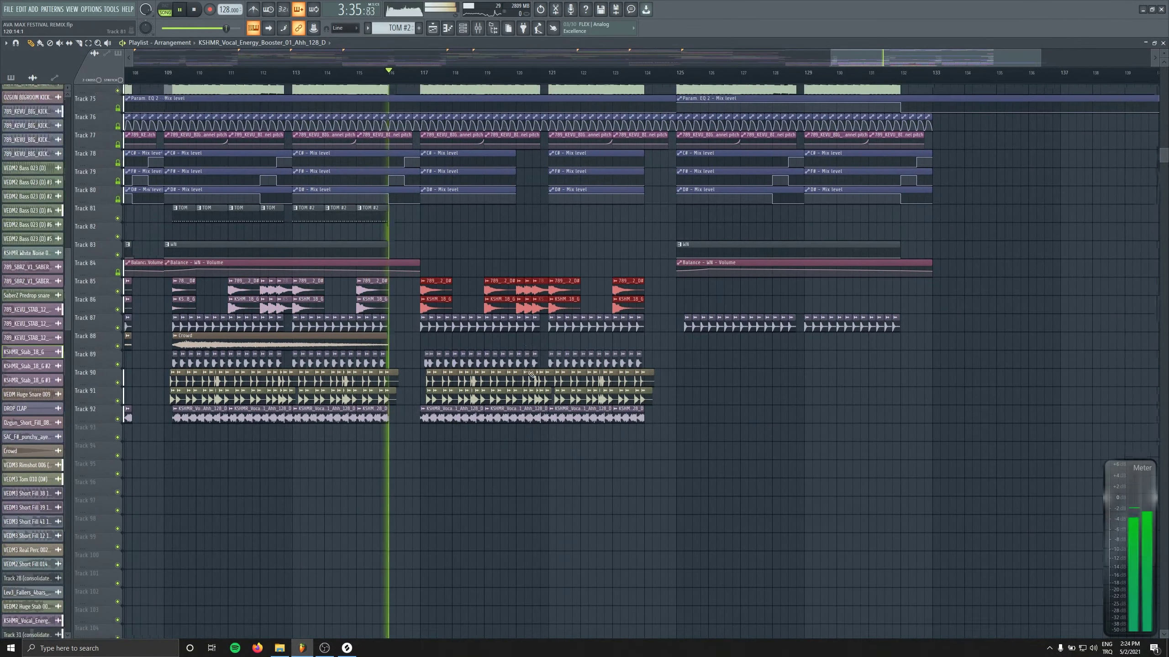
pyautogui.scroll(3, 545, 369)
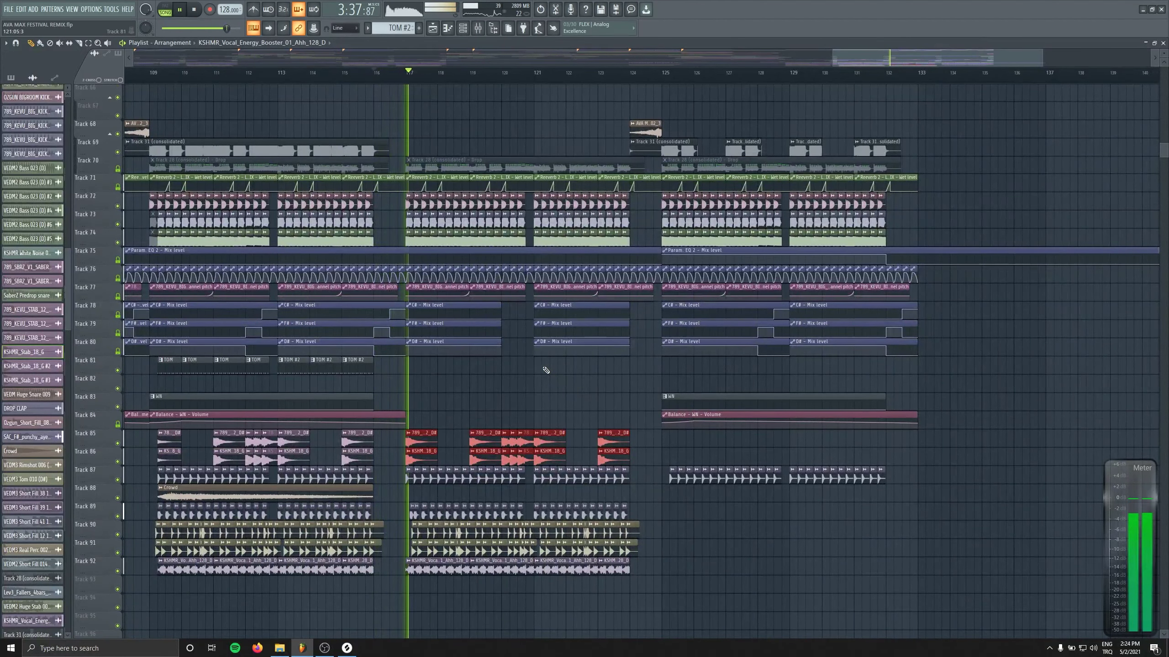
pyautogui.press('space')
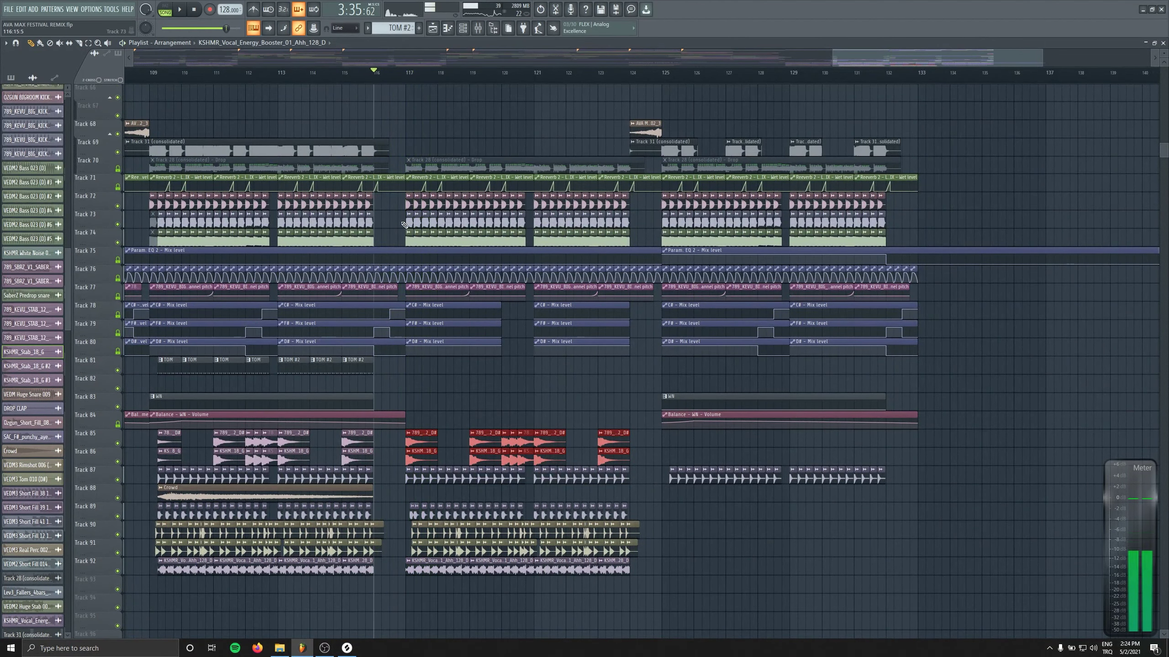
# Replace the clips from bar 117 to 125 on Tracks 73, 74 and 78 to 80 with copies from bar 109, unmuting the first bass clips.
pyautogui.moveTo(407, 221); pyautogui.dragTo(621, 221)
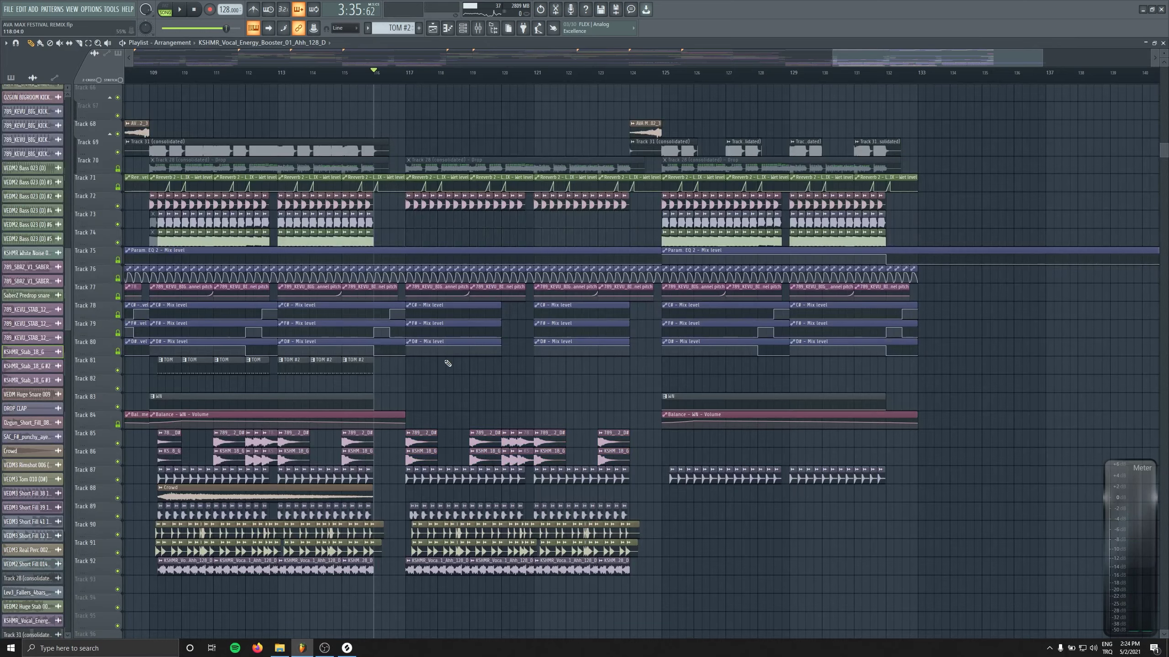
pyautogui.moveTo(382, 212); pyautogui.dragTo(415, 236)
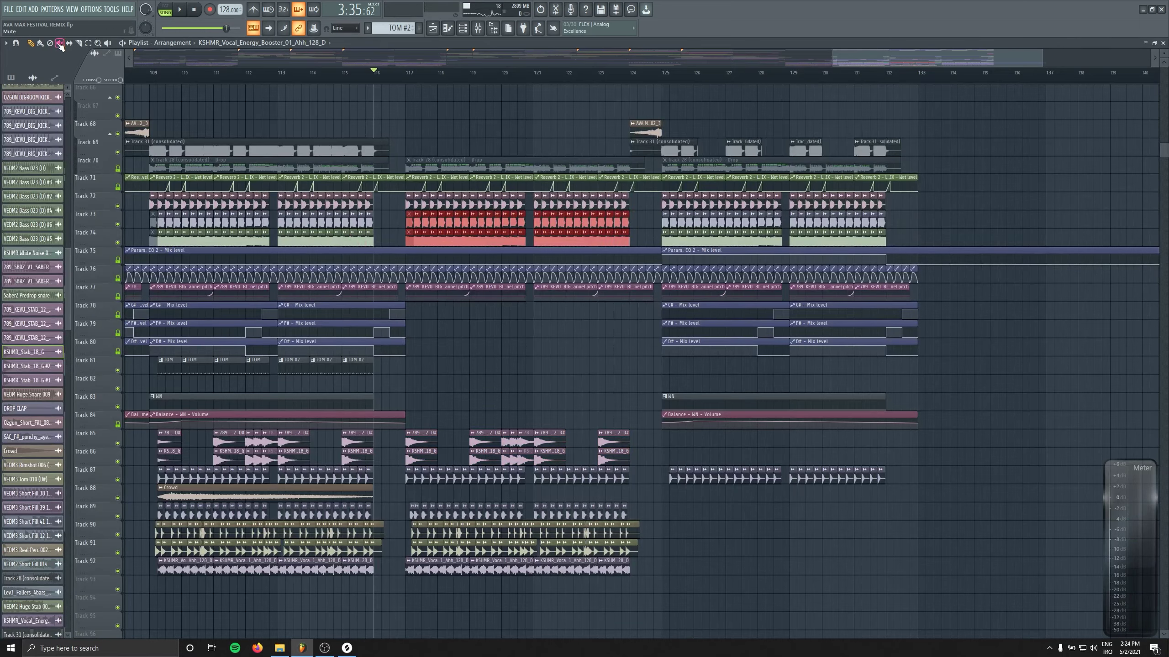
pyautogui.click(408, 226)
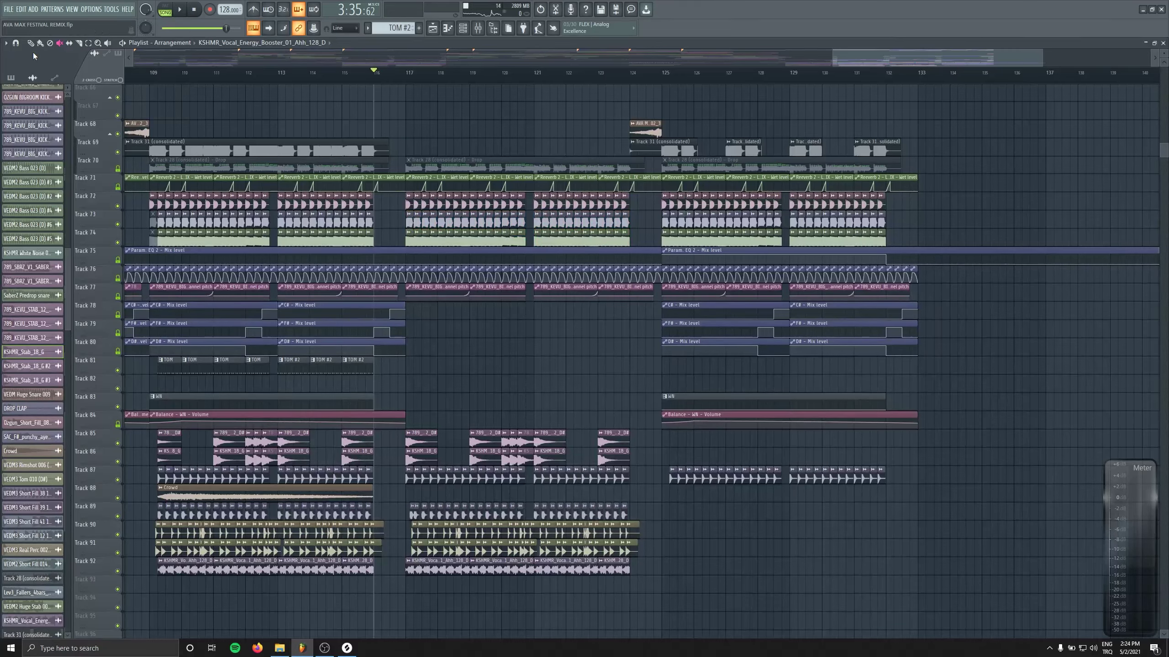
pyautogui.moveTo(169, 308); pyautogui.dragTo(618, 346)
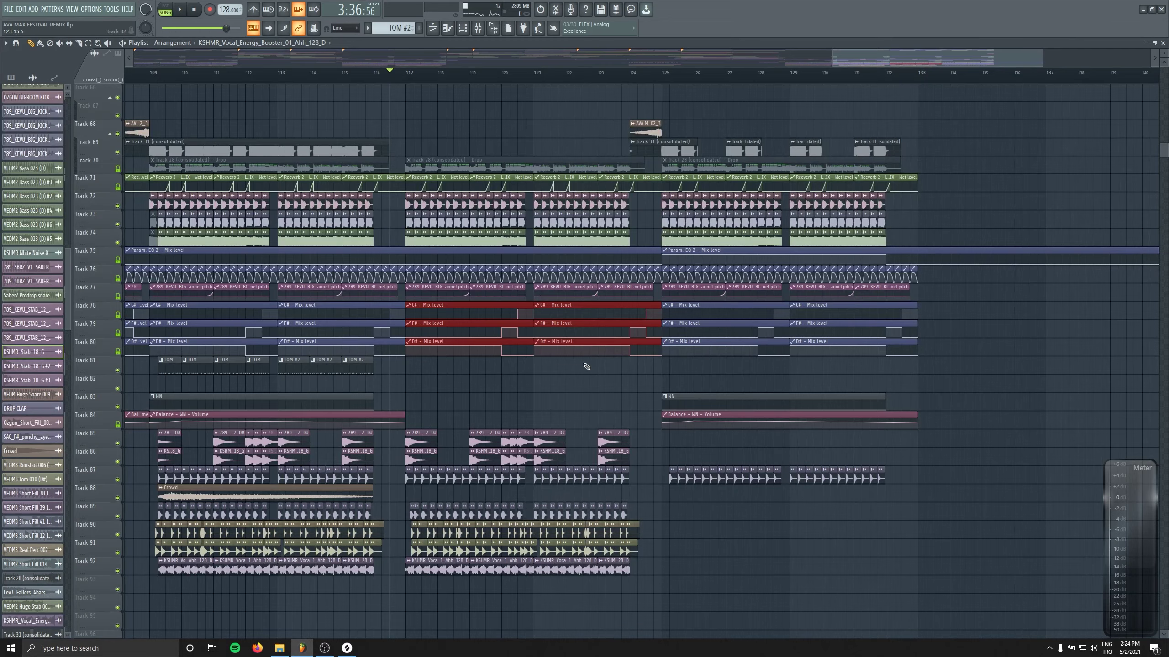
pyautogui.press('space')
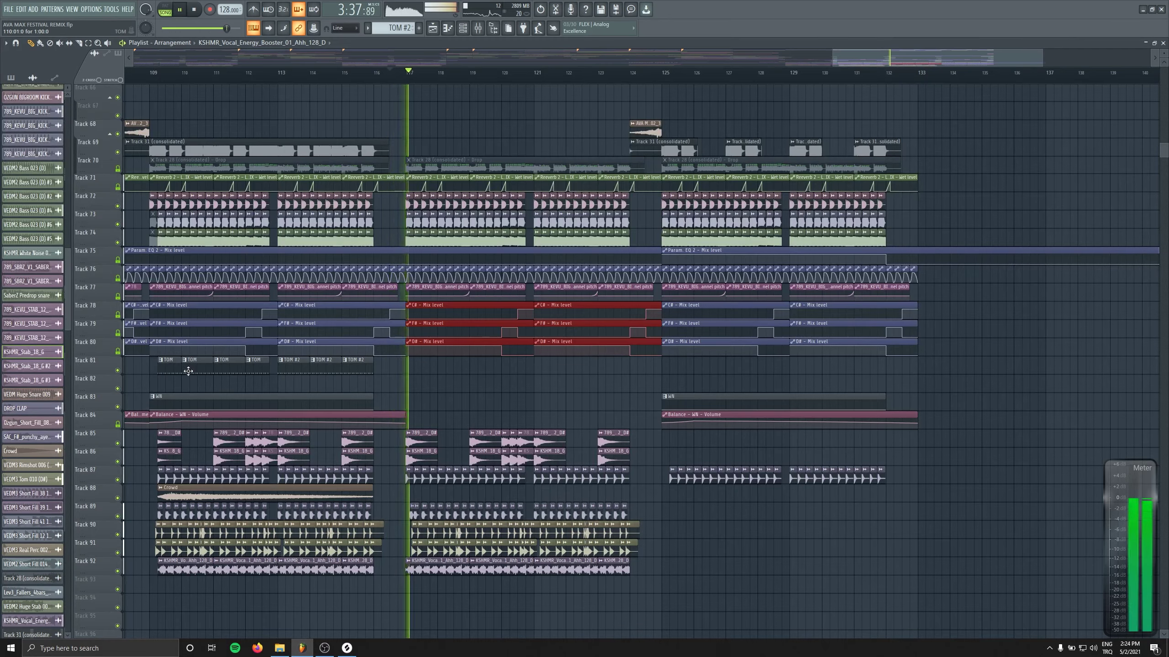
# Fill Track 81 with TOM patterns from bar 117 to 121 and TOM #2 patterns from bar 121 to 125.
pyautogui.moveTo(333, 371); pyautogui.dragTo(450, 366)
pyautogui.click(577, 392)
pyautogui.click(504, 367)
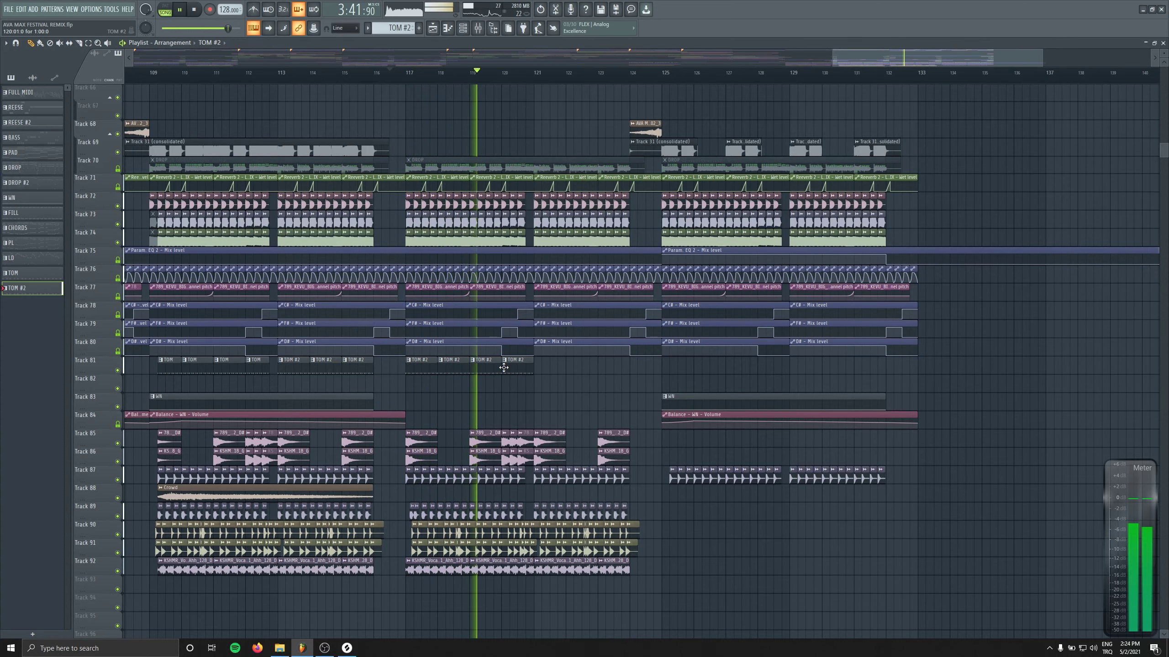
pyautogui.moveTo(532, 366)
pyautogui.mouseDown()
pyautogui.moveTo(432, 365)
pyautogui.moveTo(551, 367)
pyautogui.mouseUp()
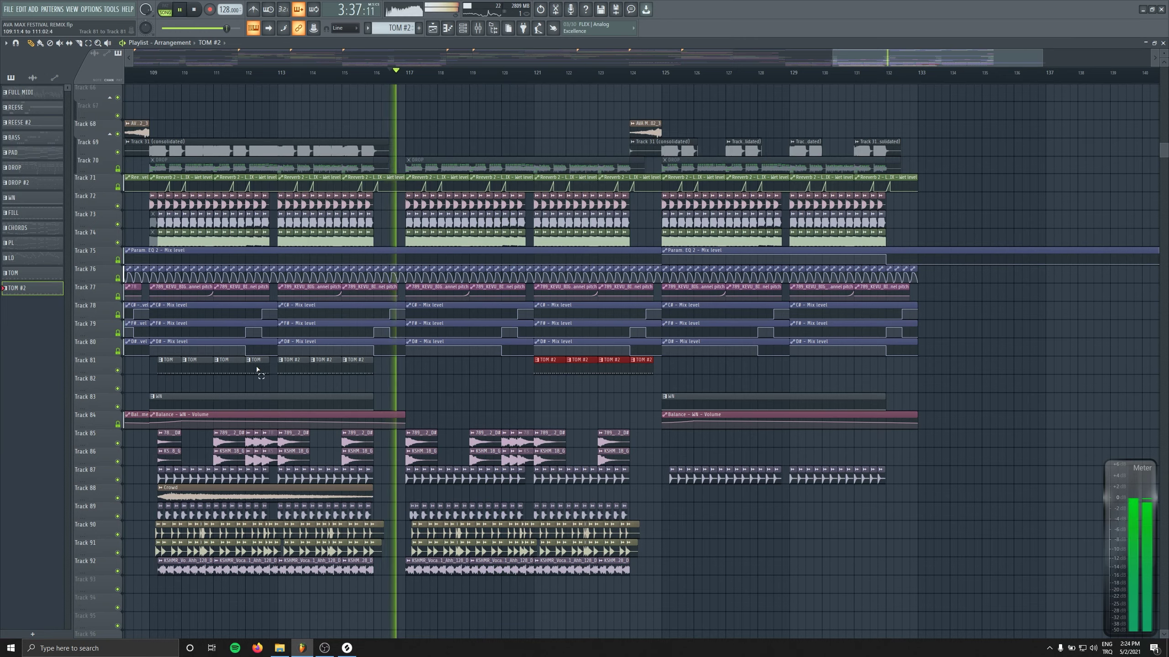
pyautogui.moveTo(257, 370); pyautogui.dragTo(514, 367)
pyautogui.click(534, 383)
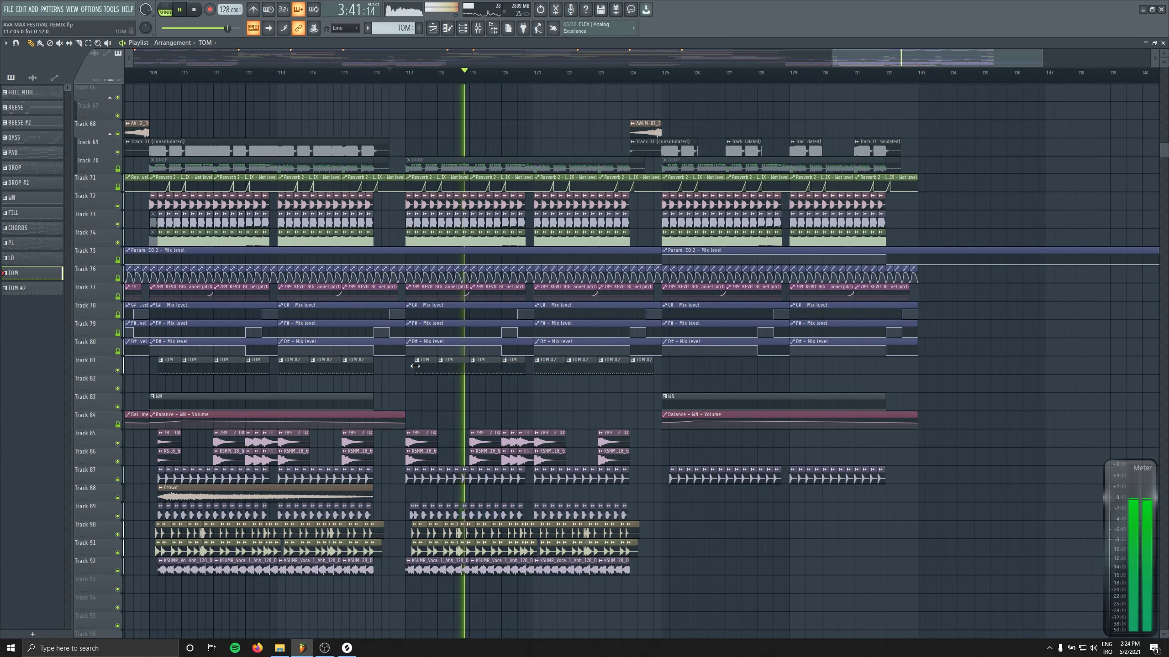
pyautogui.click(478, 29)
pyautogui.click(478, 28)
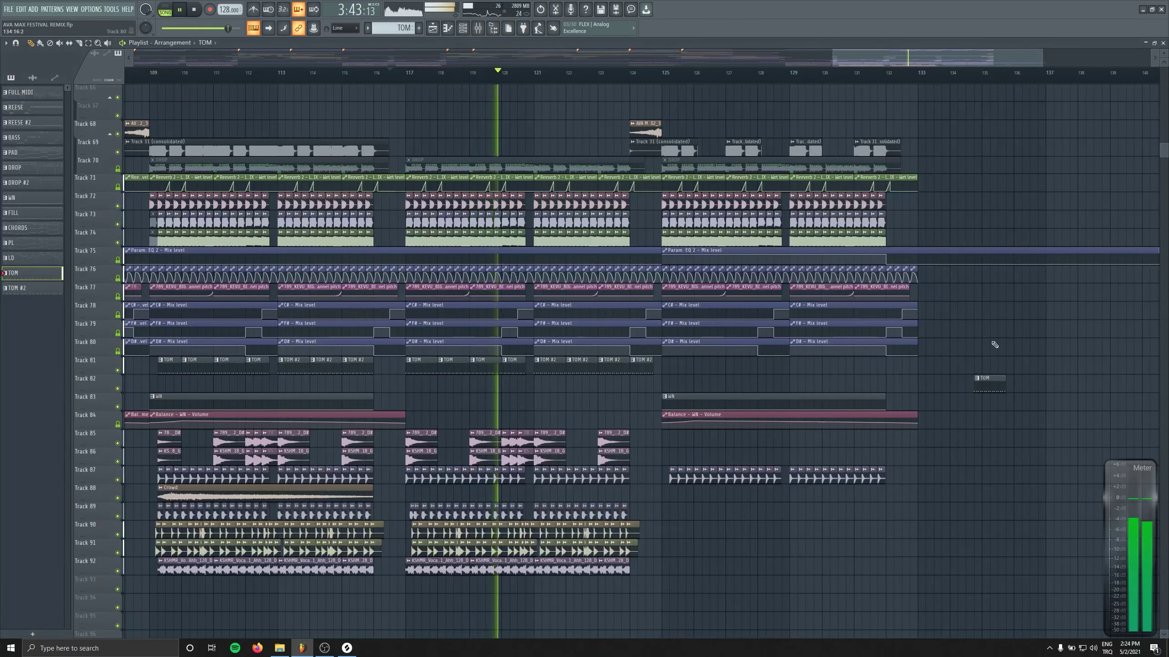
# Move the WN pattern and its volume automation from bar 125 to bar 117, and unmute the FILL clip on Track 60 before bar 125.
pyautogui.moveTo(706, 396); pyautogui.dragTo(450, 396)
pyautogui.click(761, 401)
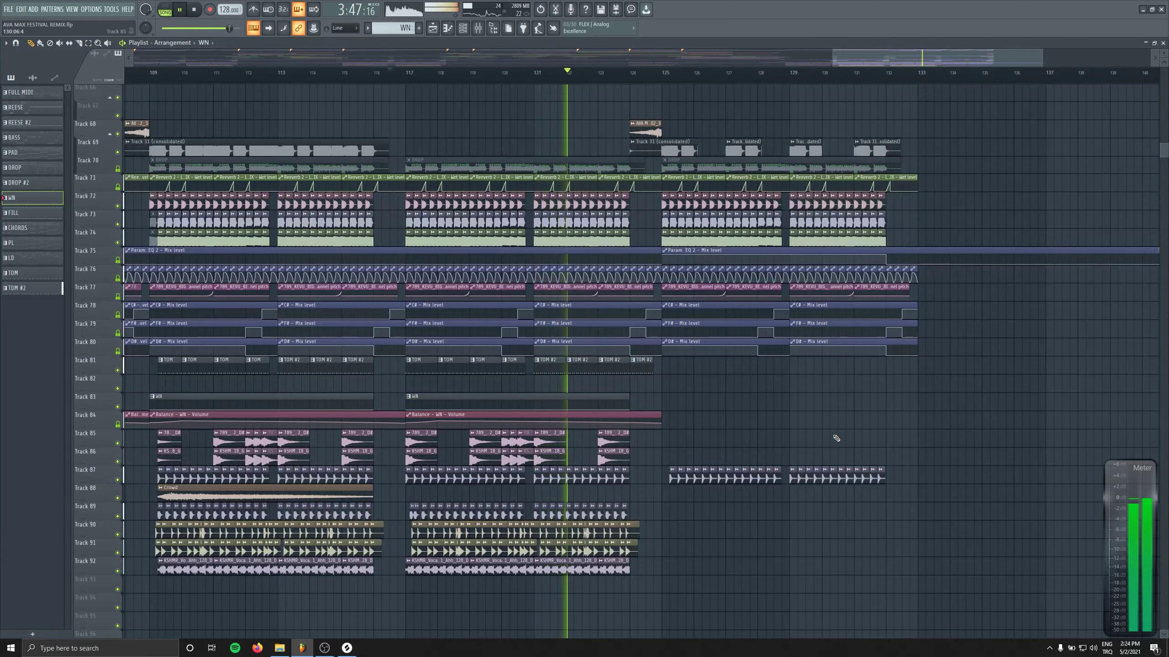
pyautogui.scroll(3, 658, 183)
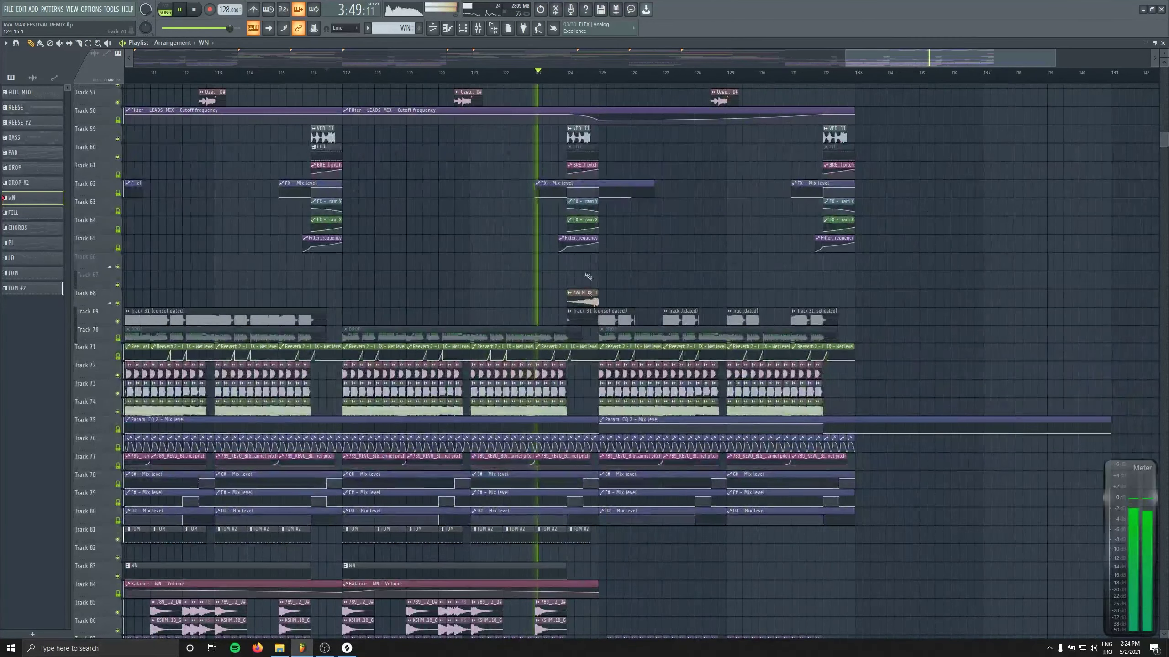
pyautogui.click(60, 44)
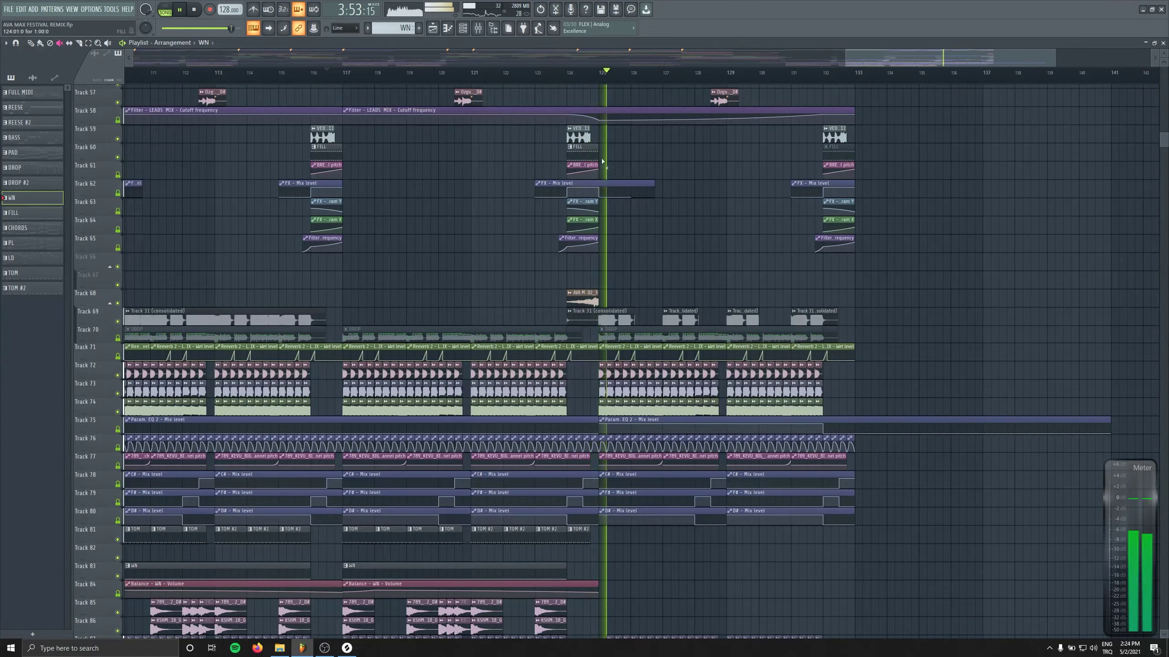
pyautogui.scroll(3, 415, 228)
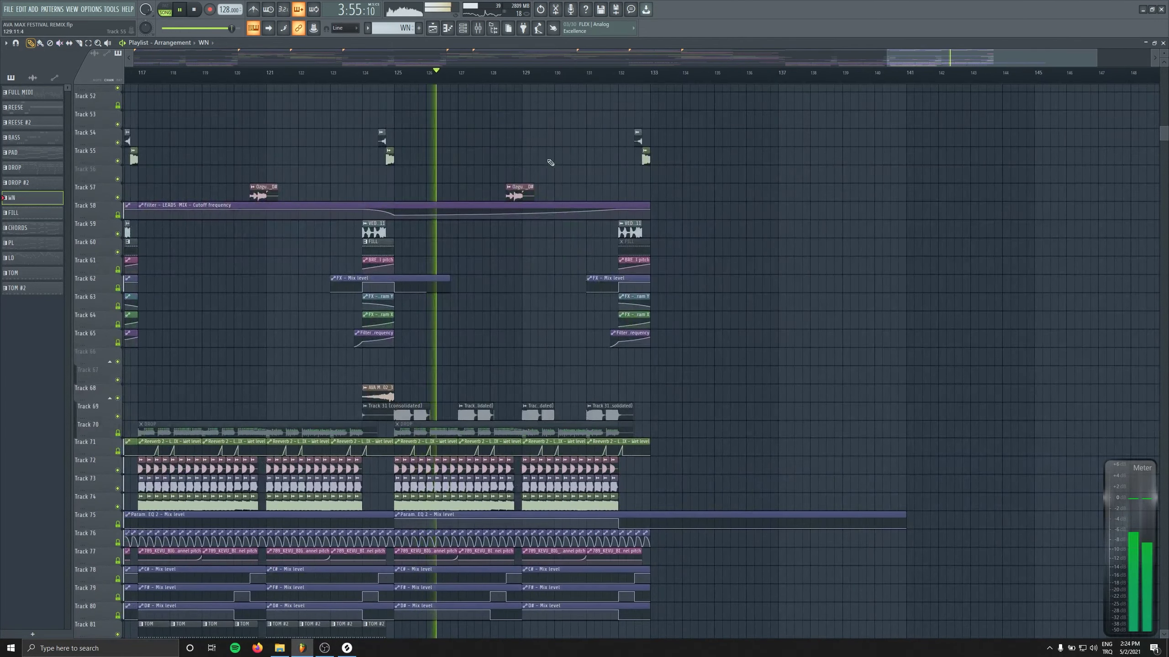
# Copy the Track 68 riser to bar 116 and carry the drop's Track 69 clip and LEADS MIX cutoff automation across the outro.
pyautogui.press('space')
pyautogui.scroll(11, 616, 417)
pyautogui.press('p')
pyautogui.scroll(7, 585, 457)
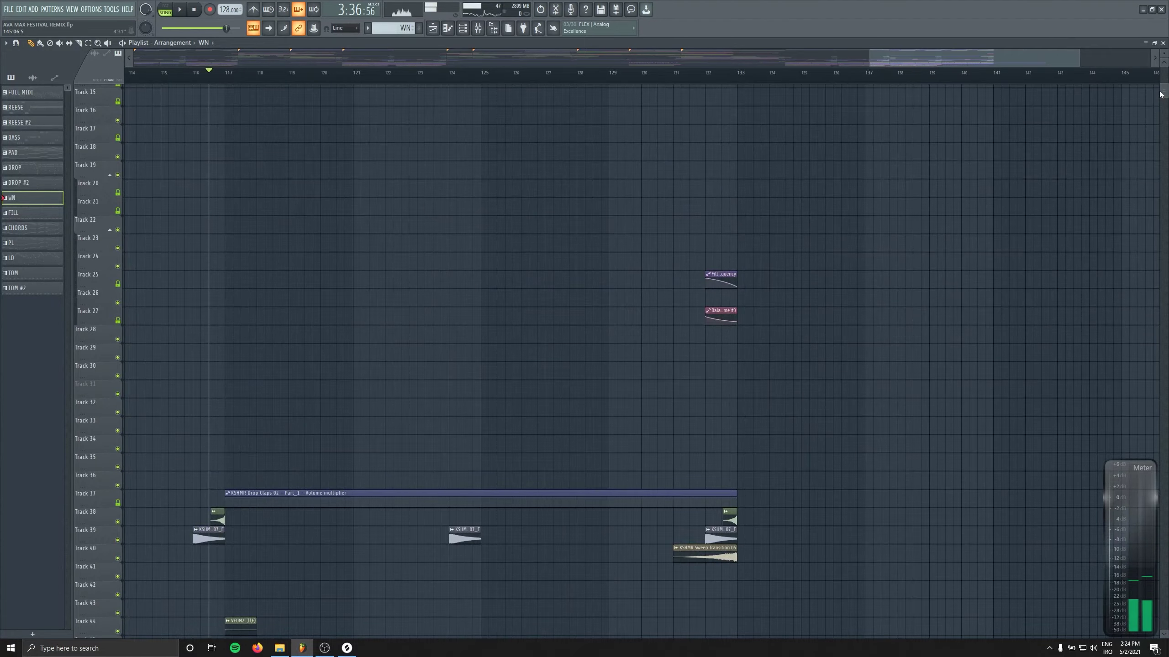
pyautogui.moveTo(1161, 94); pyautogui.dragTo(1162, 141)
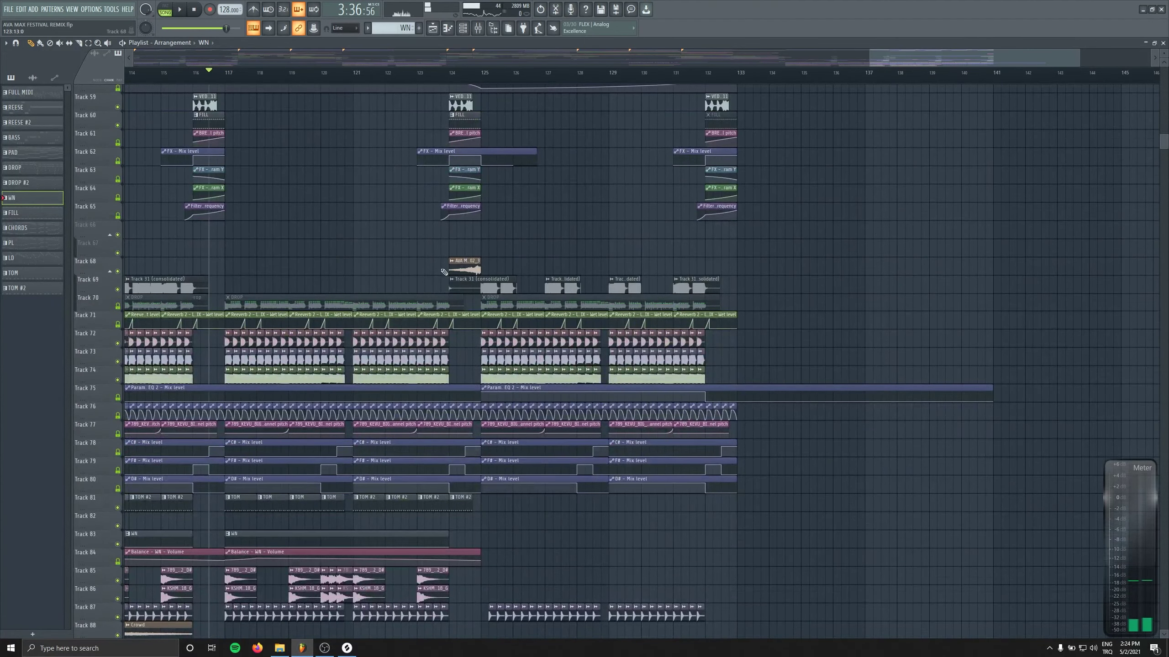
pyautogui.scroll(-3, 955, 306)
pyautogui.scroll(5, 960, 331)
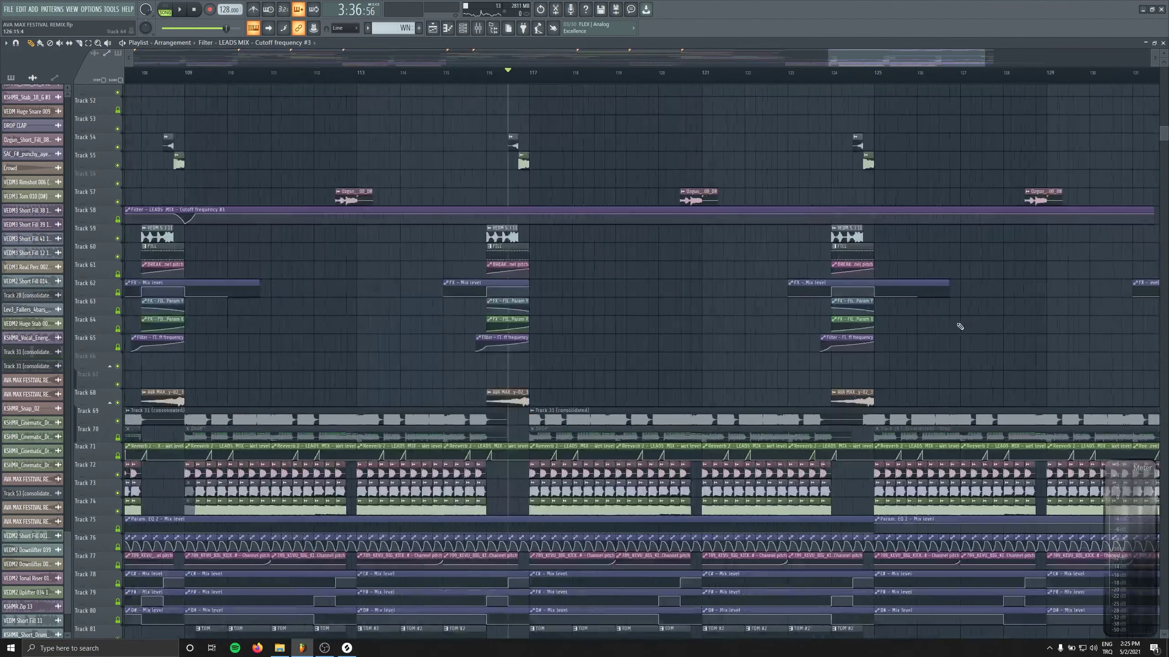
# Shape the Filter - LEADS MIX - Cutoff frequency #3 automation on Track 58 to dip at bar 117 and climb back by bar 124.
pyautogui.scroll(2, 684, 334)
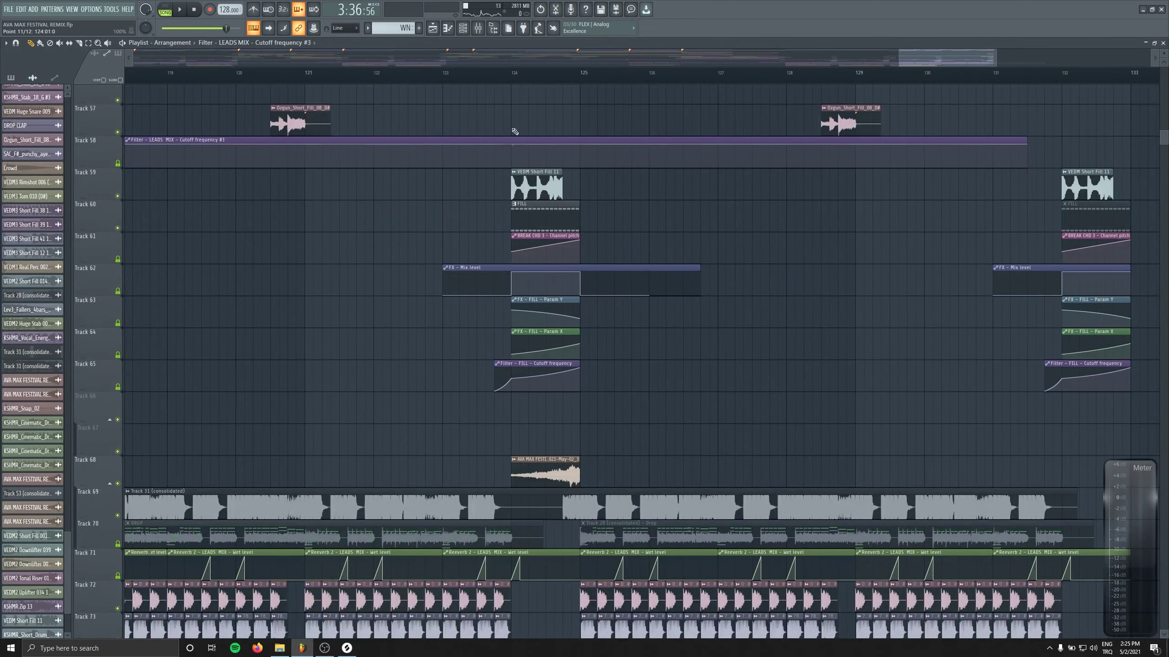
pyautogui.scroll(-4, 514, 132)
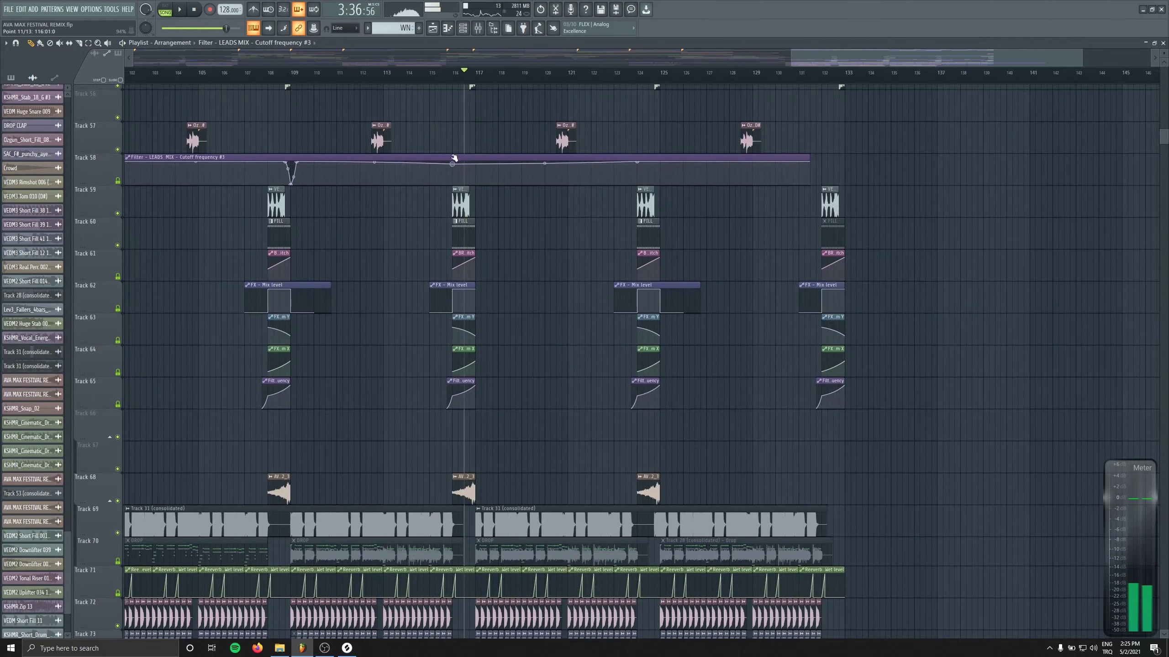
pyautogui.press('space')
pyautogui.moveTo(477, 163); pyautogui.dragTo(477, 174)
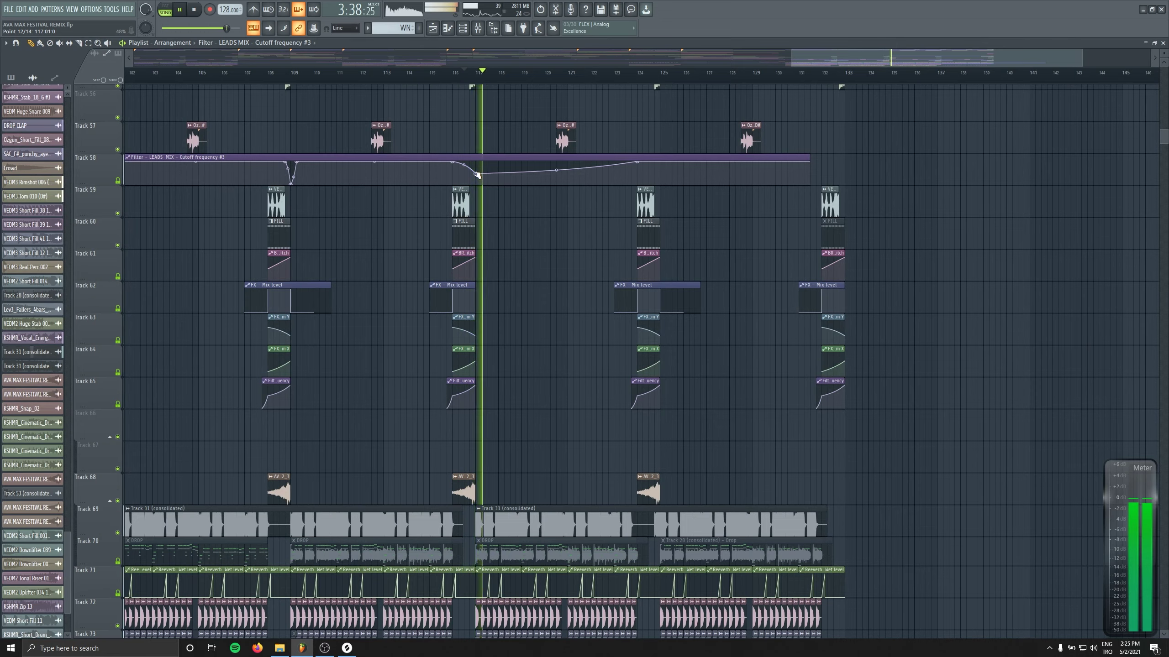
# Replace the Track 69 clip at bar 117 with a copy of the intro's chopped Track 31 (consolidated) clips, starting at bar 116.
pyautogui.click(480, 518)
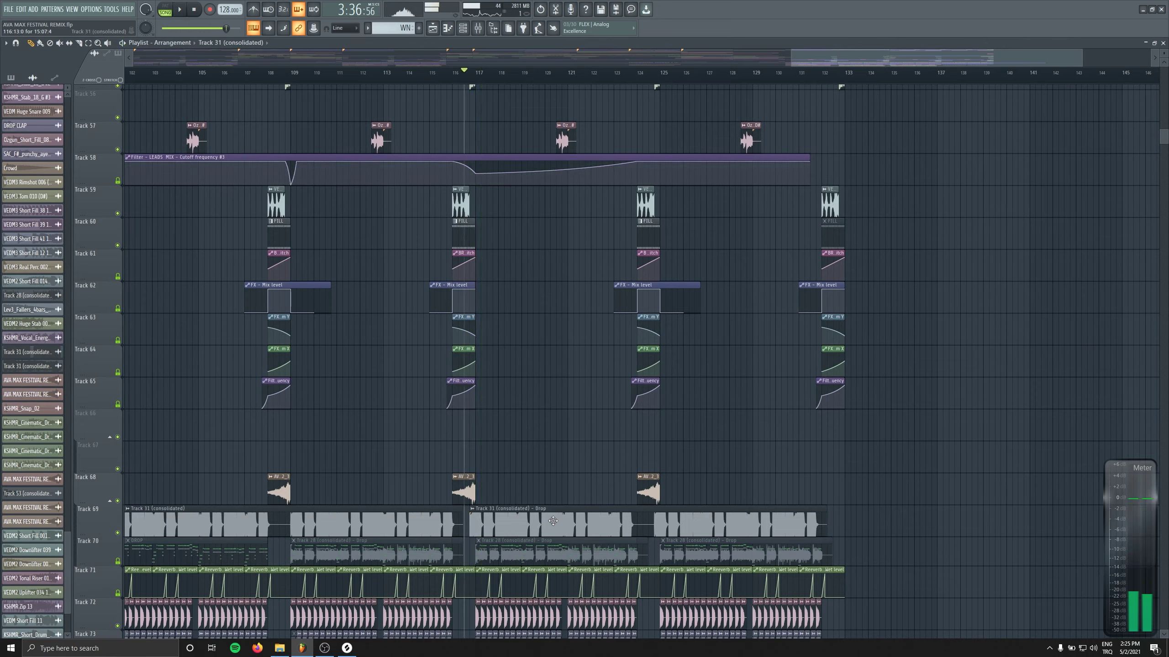
pyautogui.press('space')
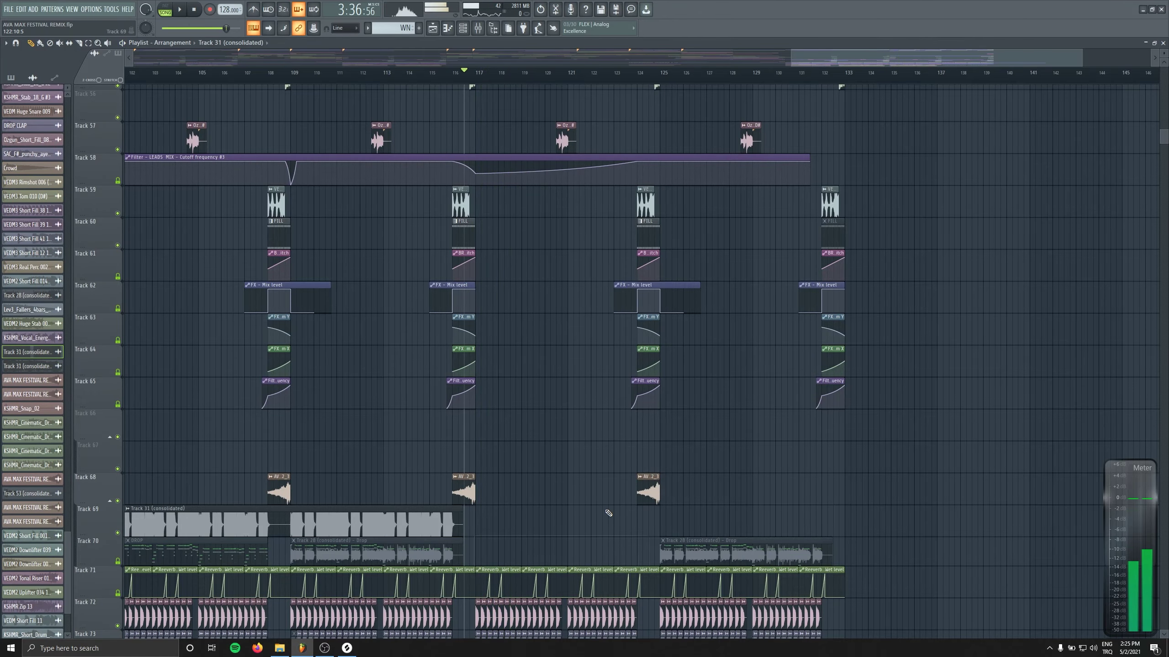
pyautogui.keyDown('ctrl'); pyautogui.scroll(-4, 598, 508); pyautogui.keyUp('ctrl')
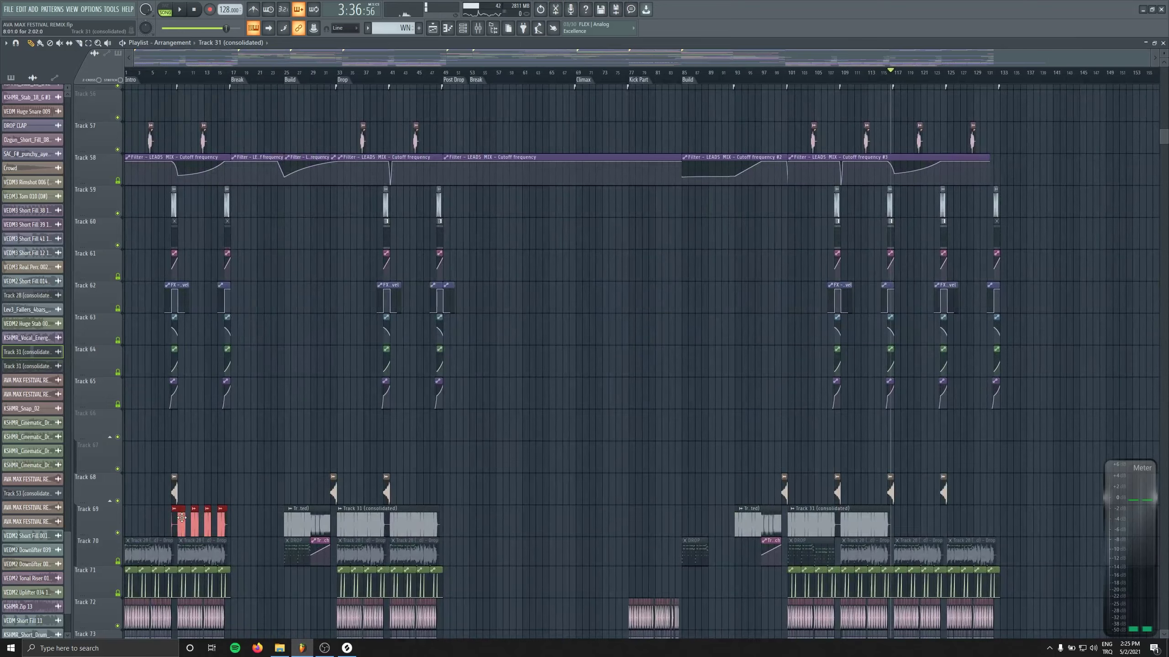
pyautogui.keyDown('ctrl'); pyautogui.scroll(5, 897, 484); pyautogui.keyUp('ctrl')
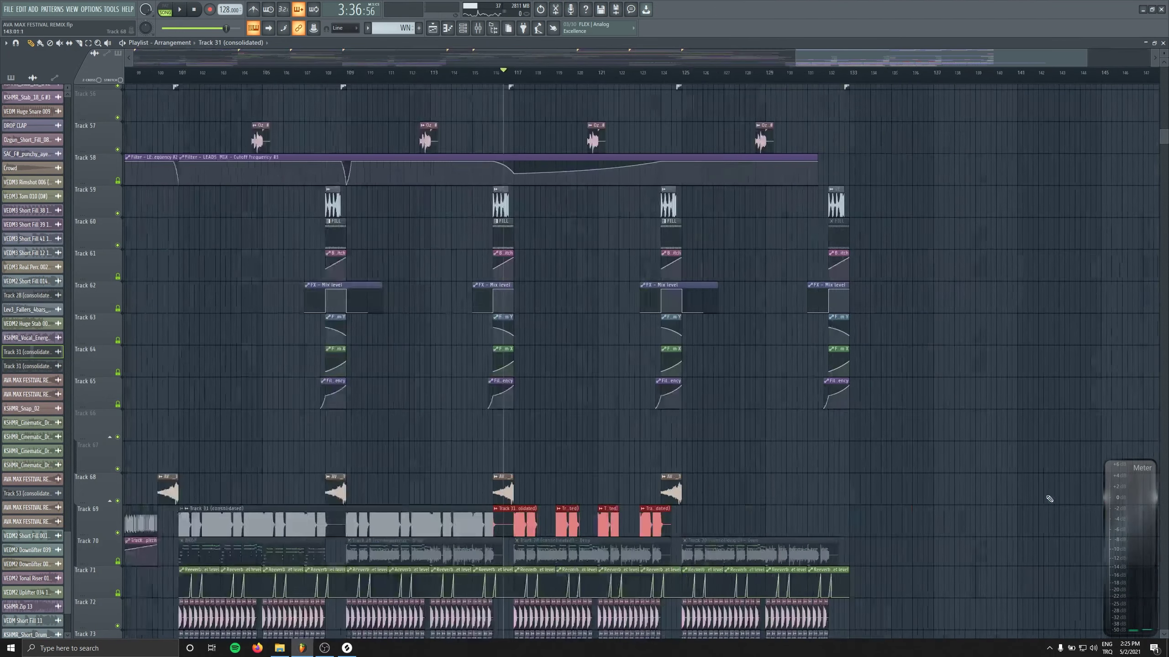
# Play the outro from bar 116 to check the chopped clips against the filter sweep.
pyautogui.press('space')
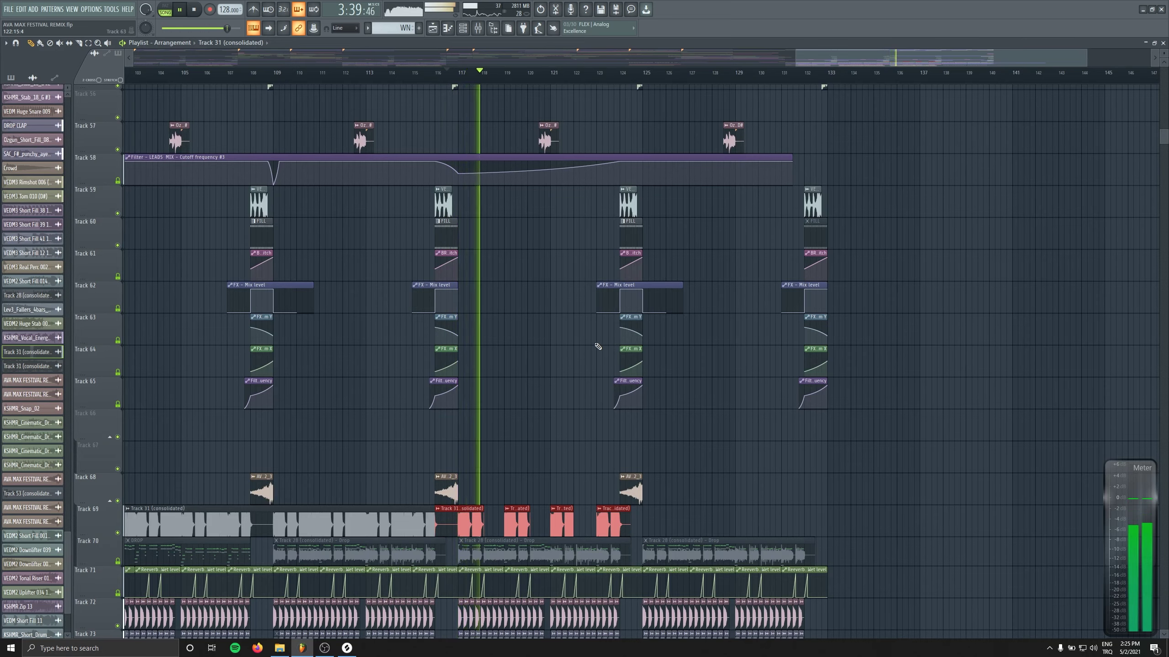
pyautogui.click(751, 428)
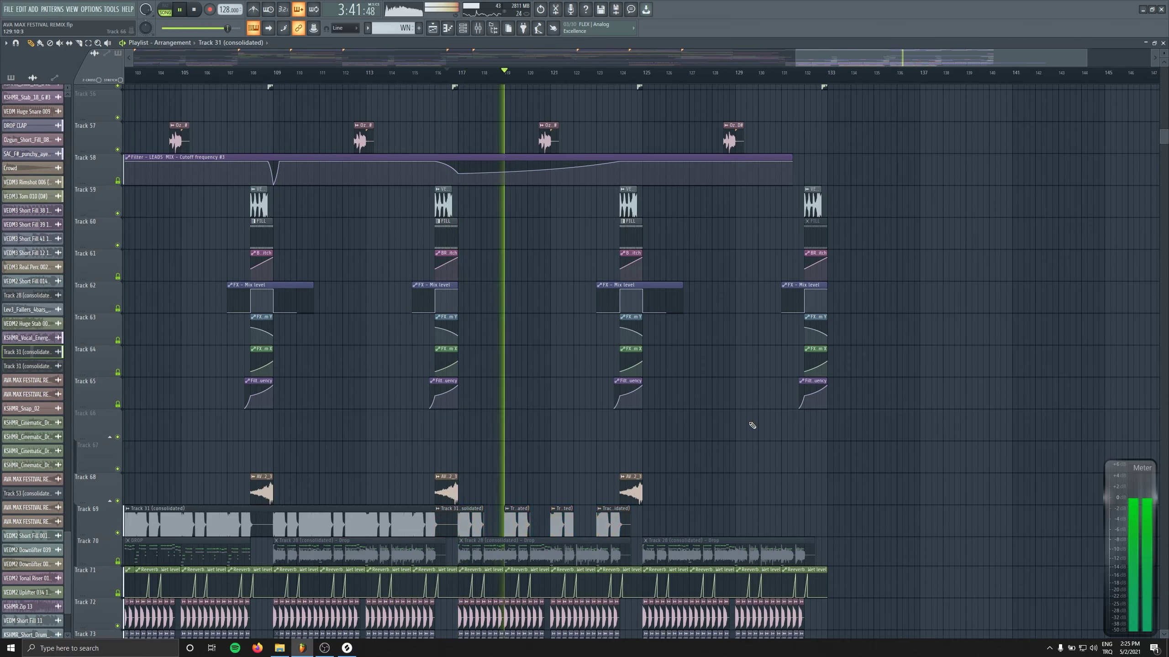
pyautogui.click(752, 426)
pyautogui.rightClick(777, 435)
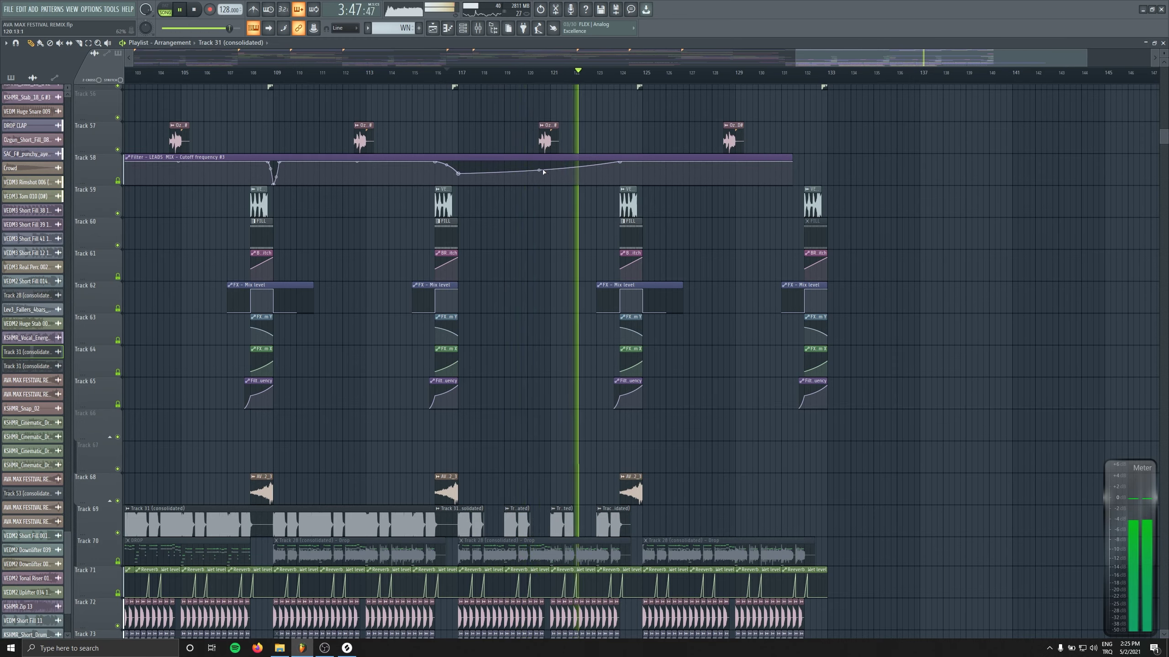
# Move the end of Track 58's LEADS MIX cutoff climb to bar 125 and play through the transition.
pyautogui.moveTo(620, 162); pyautogui.dragTo(642, 162)
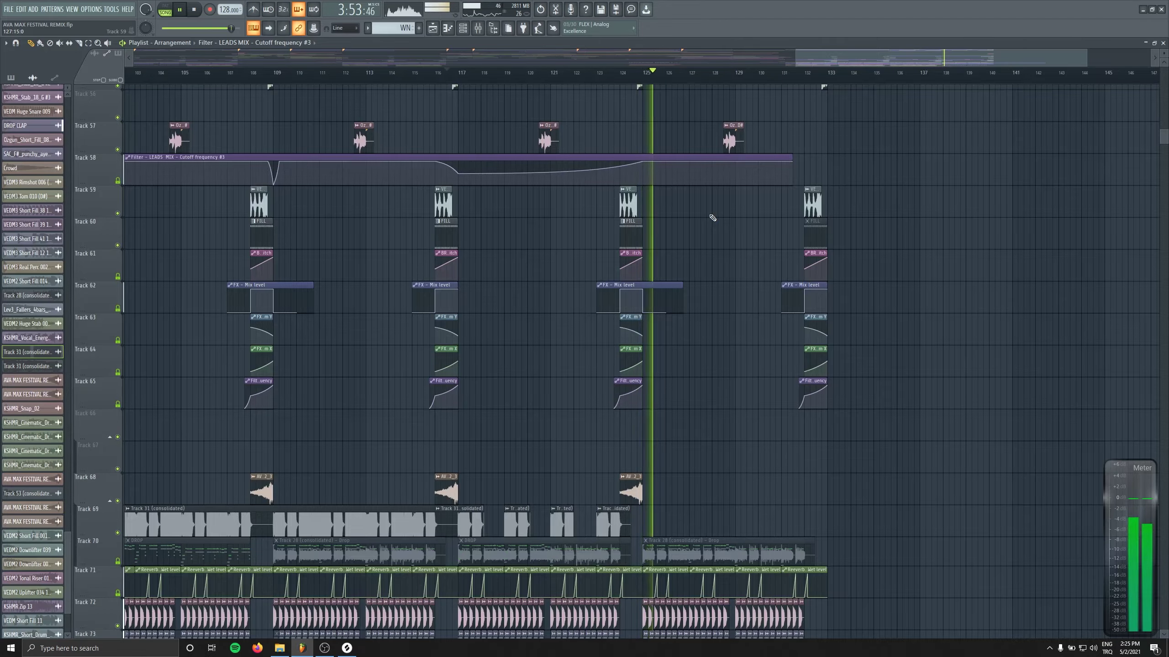
pyautogui.scroll(-4, 697, 405)
pyautogui.scroll(-5, 694, 395)
pyautogui.scroll(4, 691, 394)
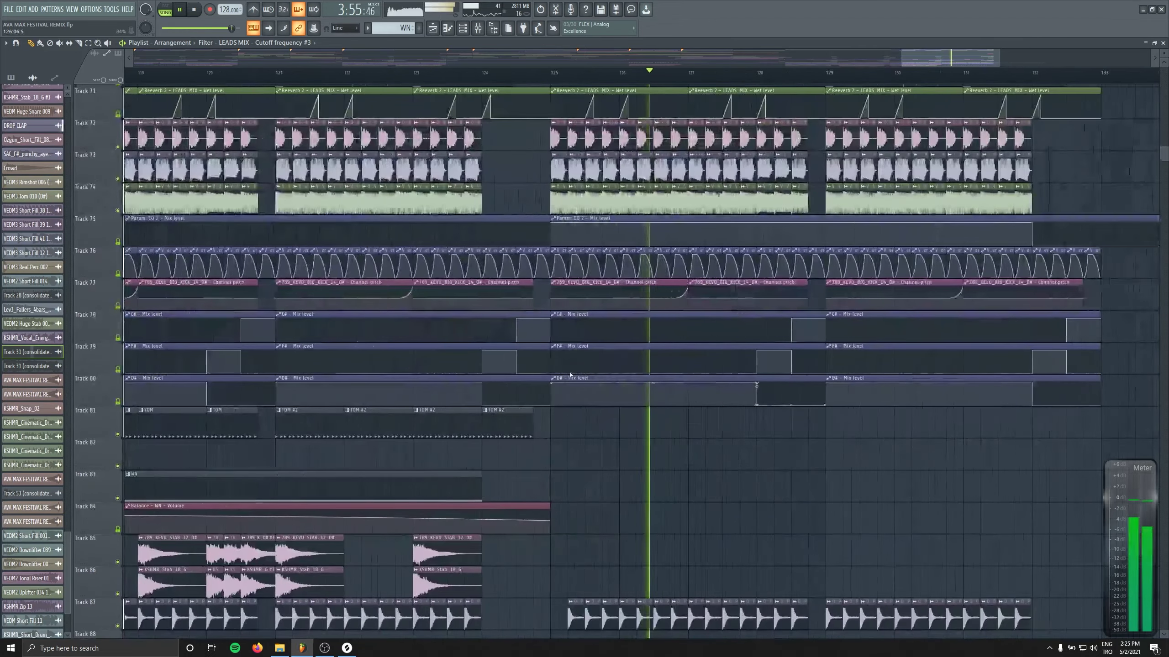
# From bar 125, remove the Track 73 and 74 clips and replace the Track 78–80 Mix level clips with copies of the intro's opening ones.
pyautogui.scroll(-4, 574, 397)
pyautogui.scroll(-4, 574, 397)
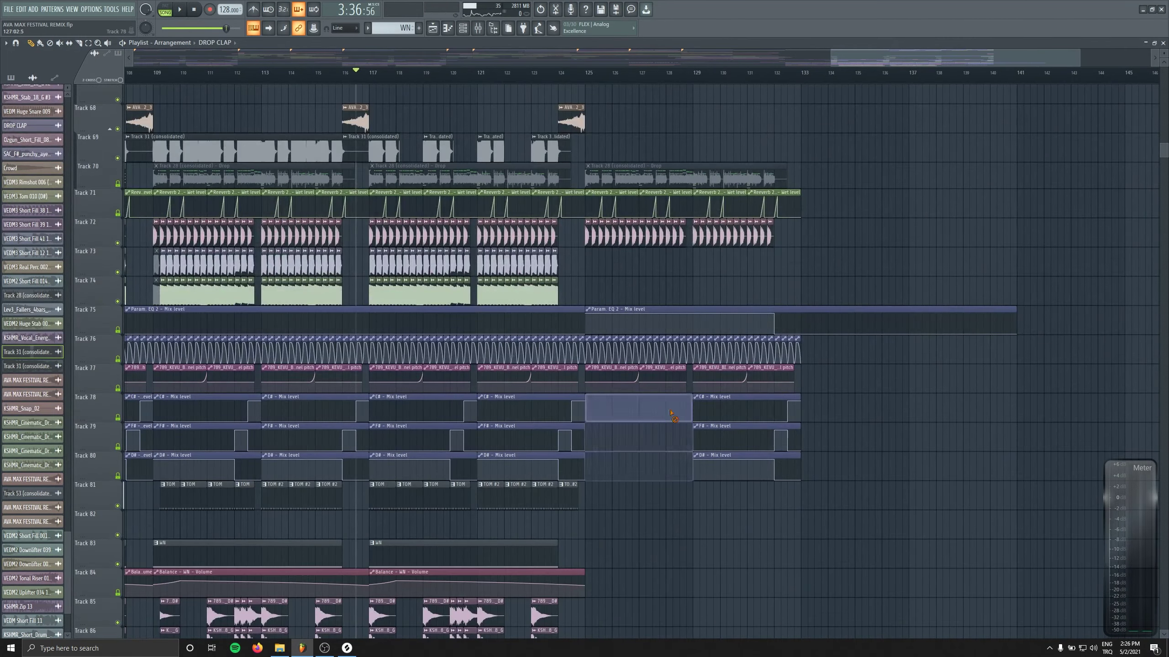
pyautogui.press('Delete')
pyautogui.scroll(-6, 584, 451)
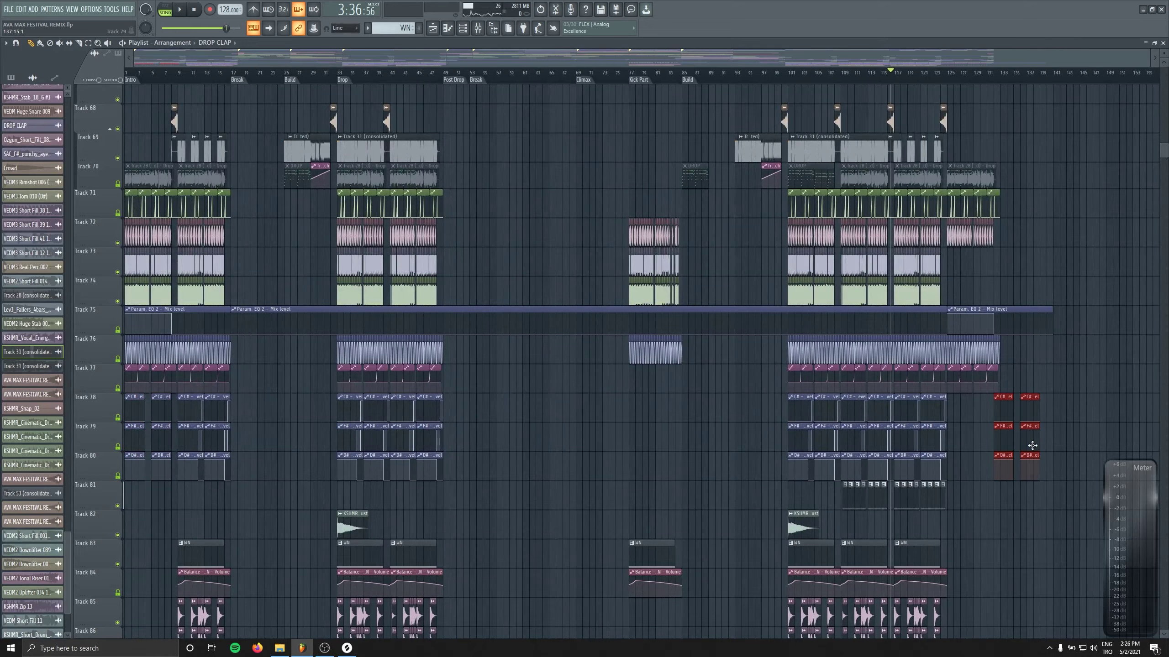
pyautogui.scroll(-3, 644, 327)
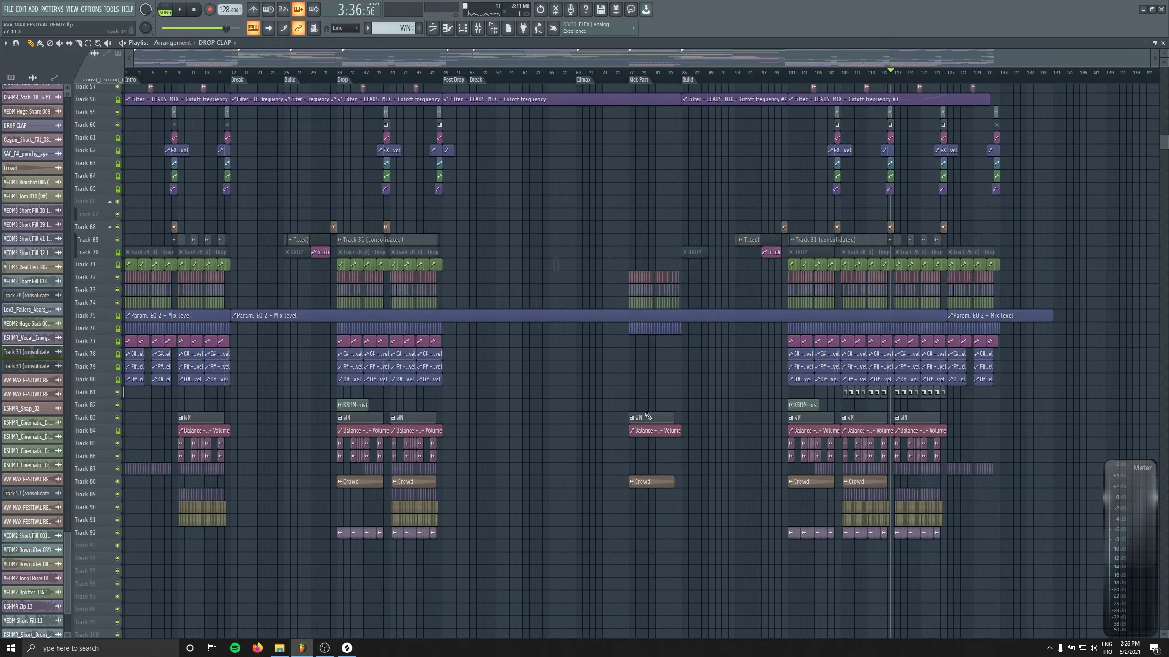
# Inspect the first two FabFilter Pro-Q 3 equalizers on the SUB mixer track, including F#, and close them and the mixer.
pyautogui.scroll(4, 648, 417)
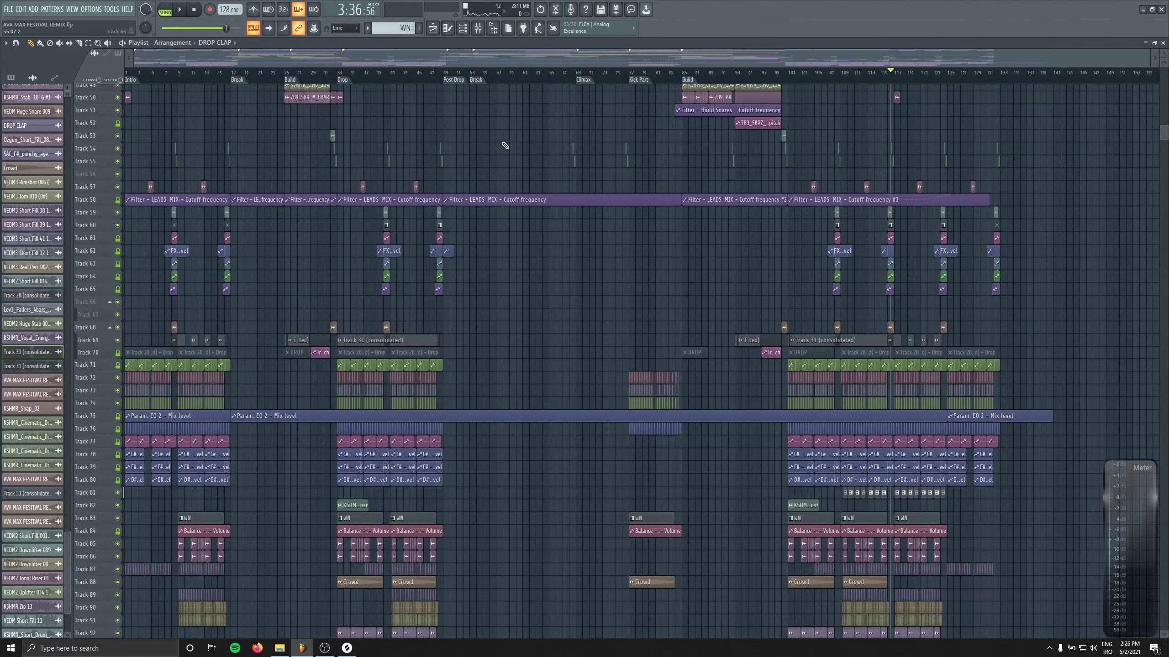
pyautogui.click(478, 33)
pyautogui.scroll(5, 504, 433)
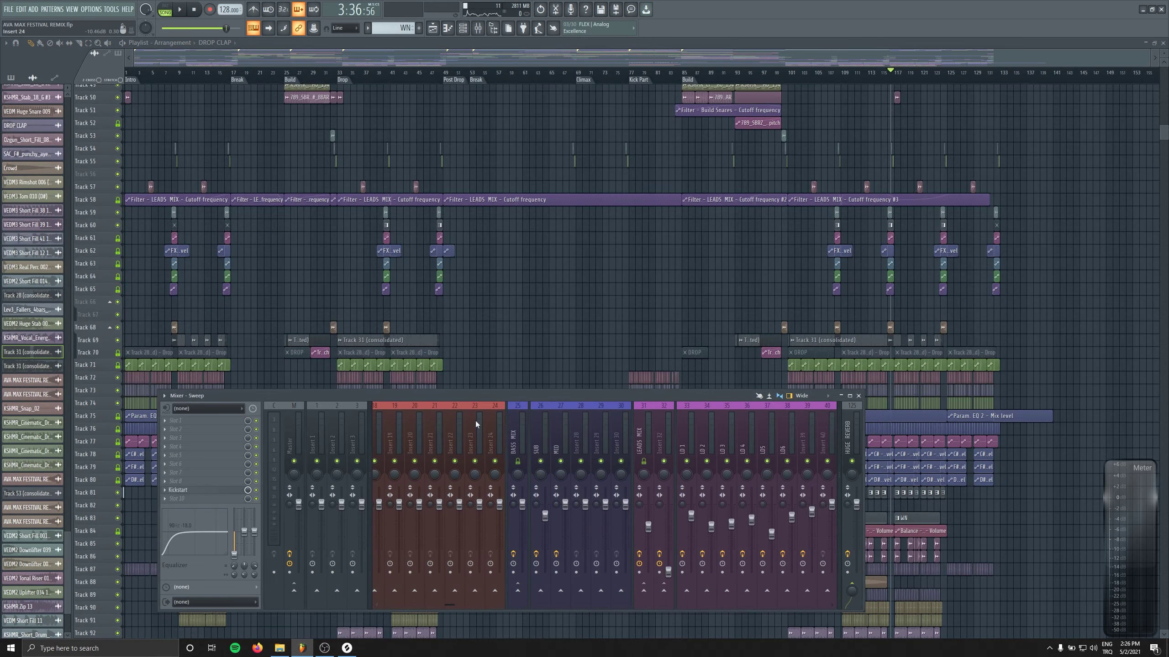
pyautogui.click(546, 416)
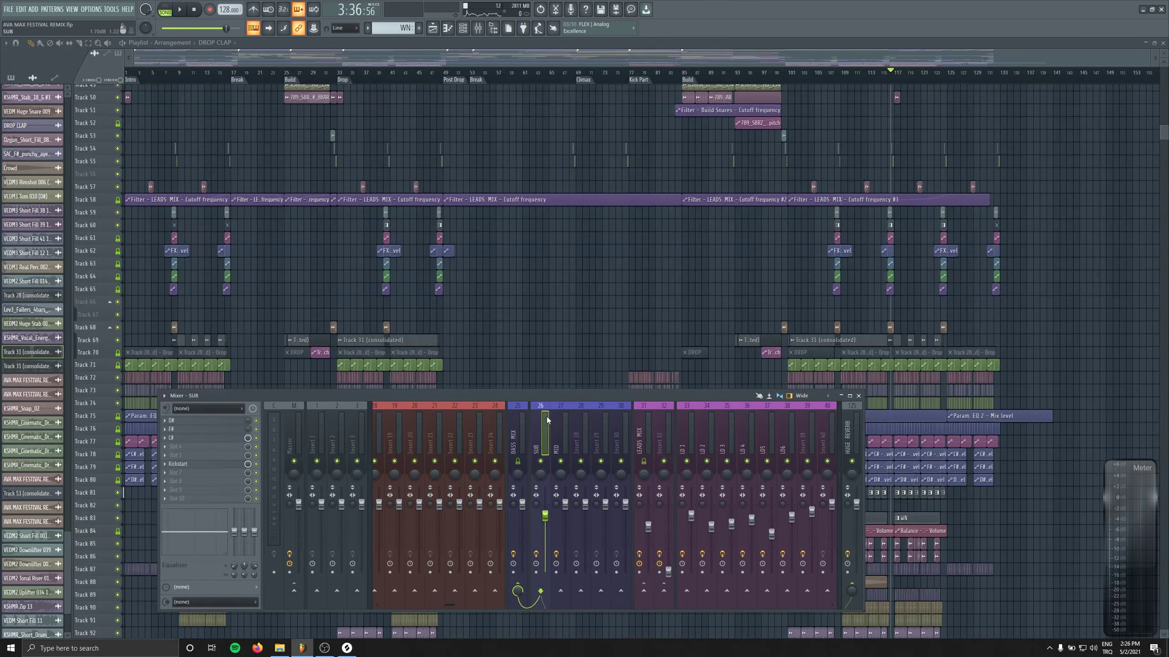
pyautogui.click(210, 428)
pyautogui.click(210, 429)
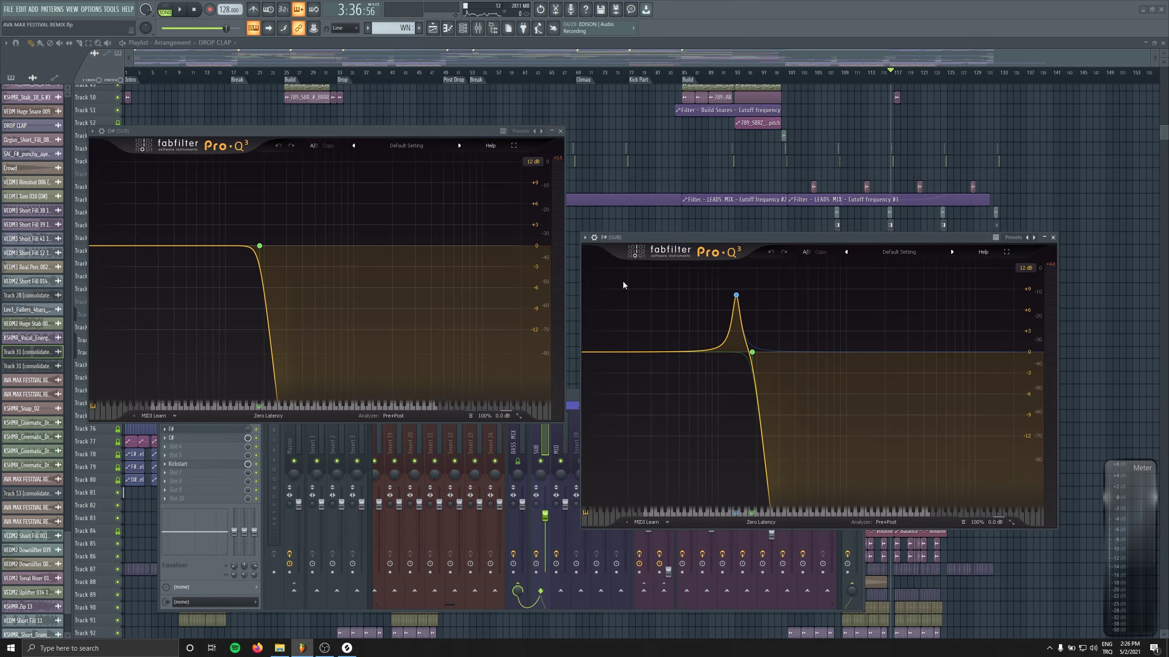
pyautogui.click(1053, 238)
pyautogui.click(560, 131)
pyautogui.press('Escape')
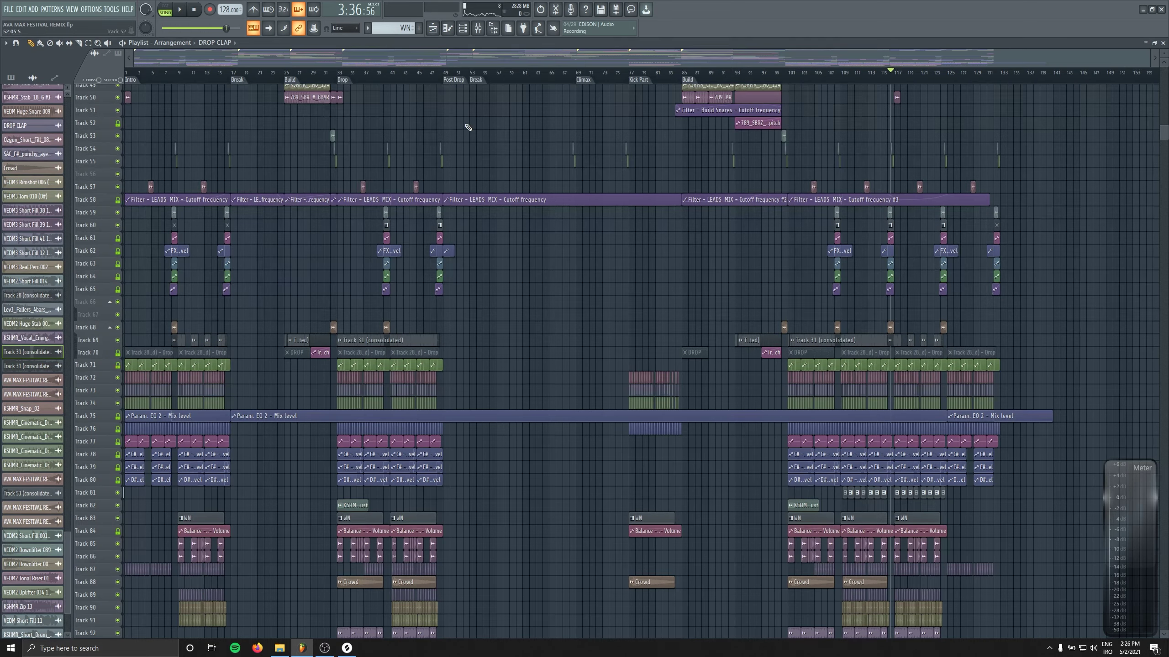
# Review the arrangement across all tracks and set the playback position to the Drop marker.
pyautogui.scroll(10, 485, 139)
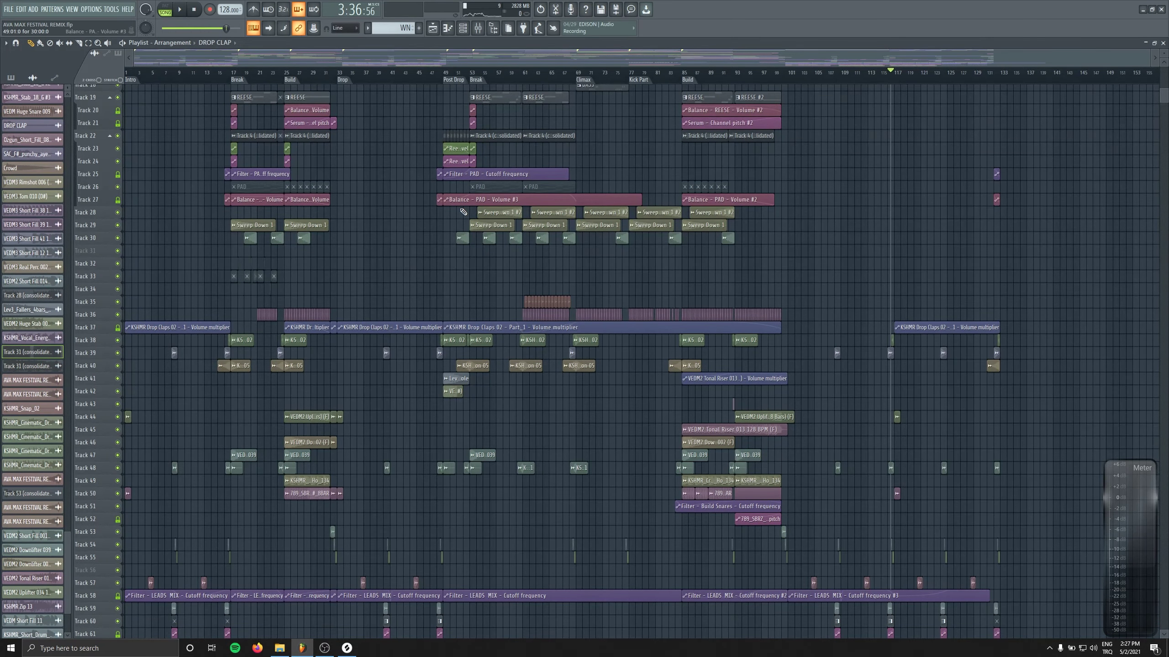
pyautogui.scroll(5, 143, 116)
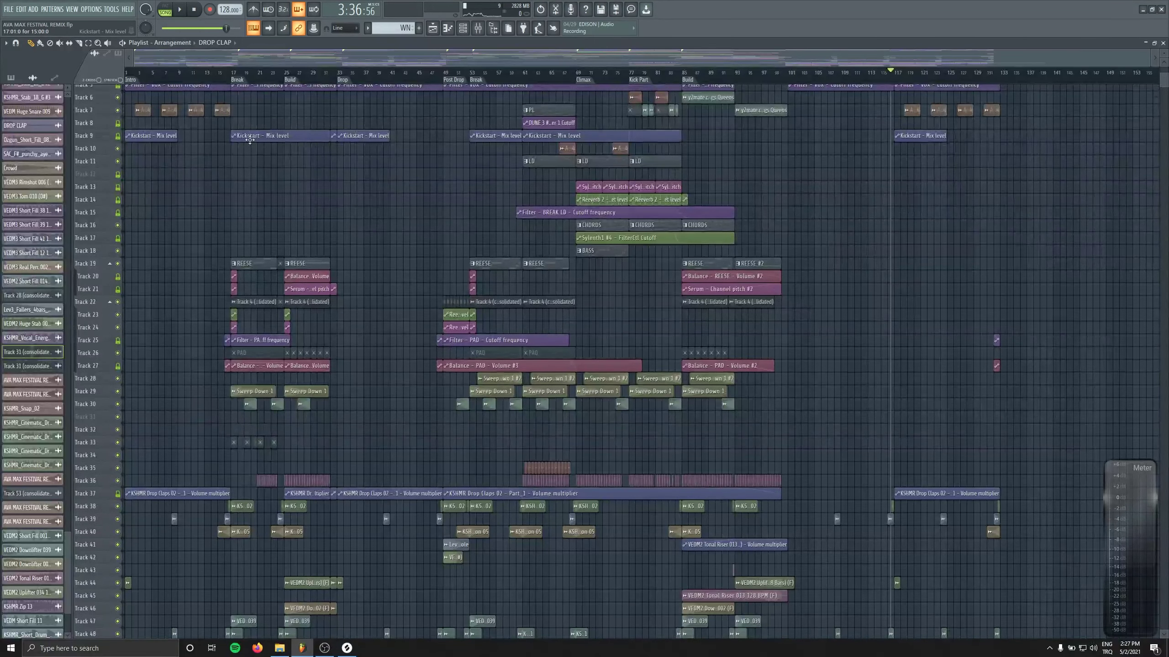
pyautogui.scroll(2, 250, 139)
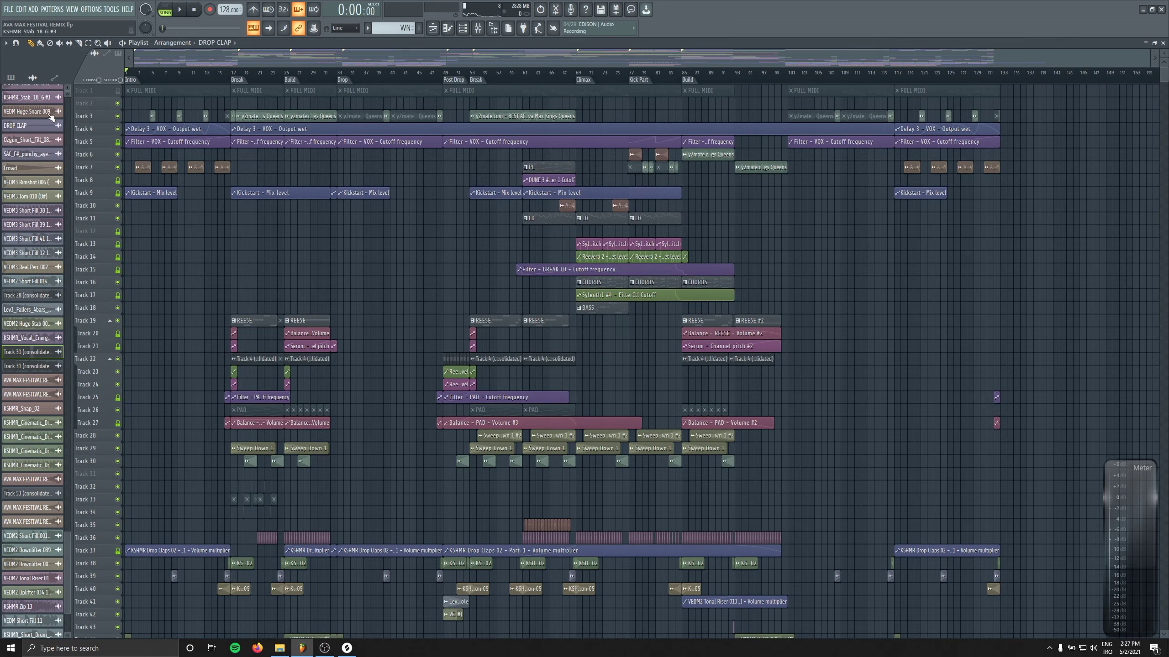
pyautogui.click(338, 72)
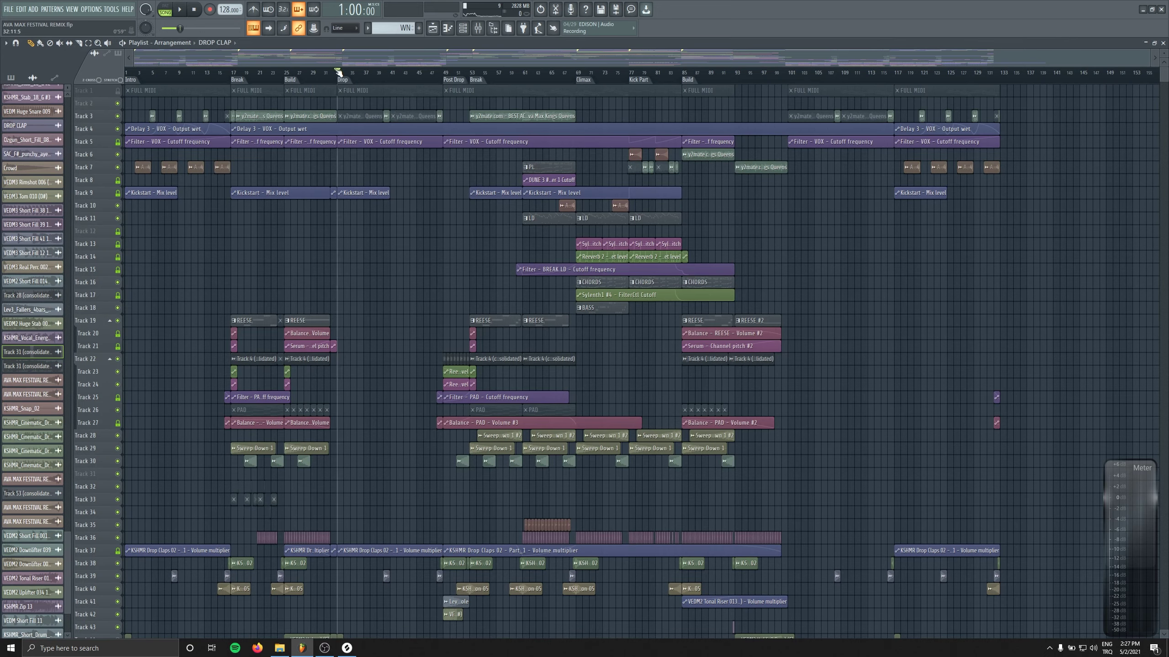
pyautogui.scroll(-15, 460, 325)
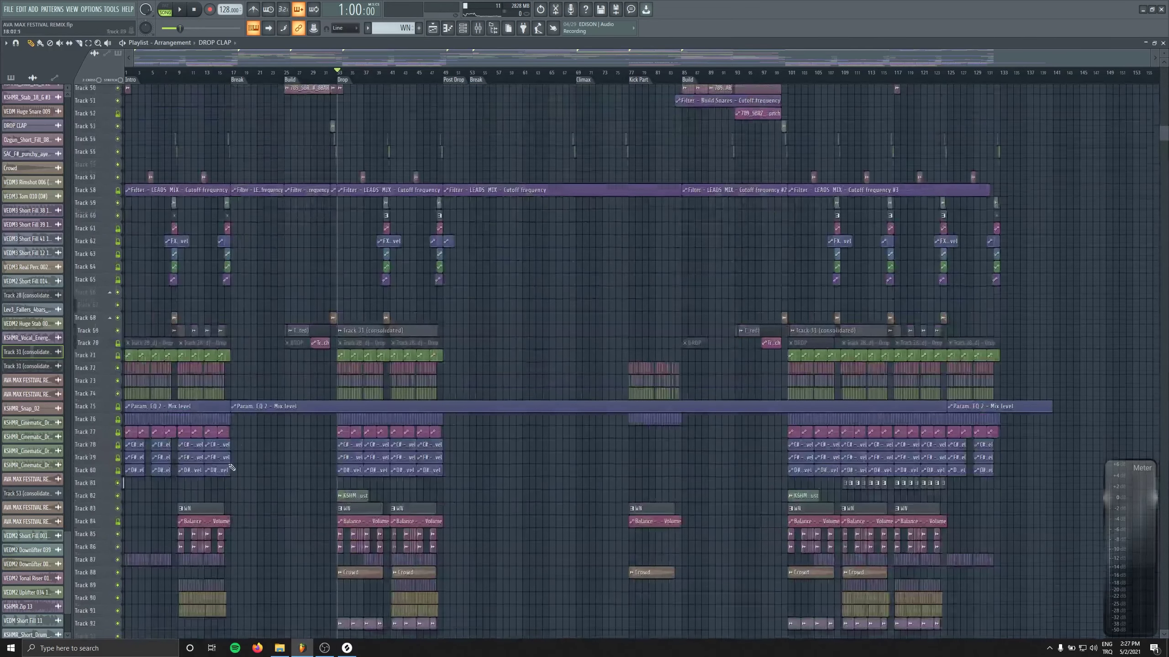
# Play the drop and open SPAN Plus on the master channel to examine the mix's frequency spectrum.
pyautogui.keyDown('ctrl'); pyautogui.scroll(4, 390, 426); pyautogui.keyUp('ctrl')
pyautogui.keyDown('alt'); pyautogui.scroll(3, 390, 426); pyautogui.keyUp('alt')
pyautogui.press('space')
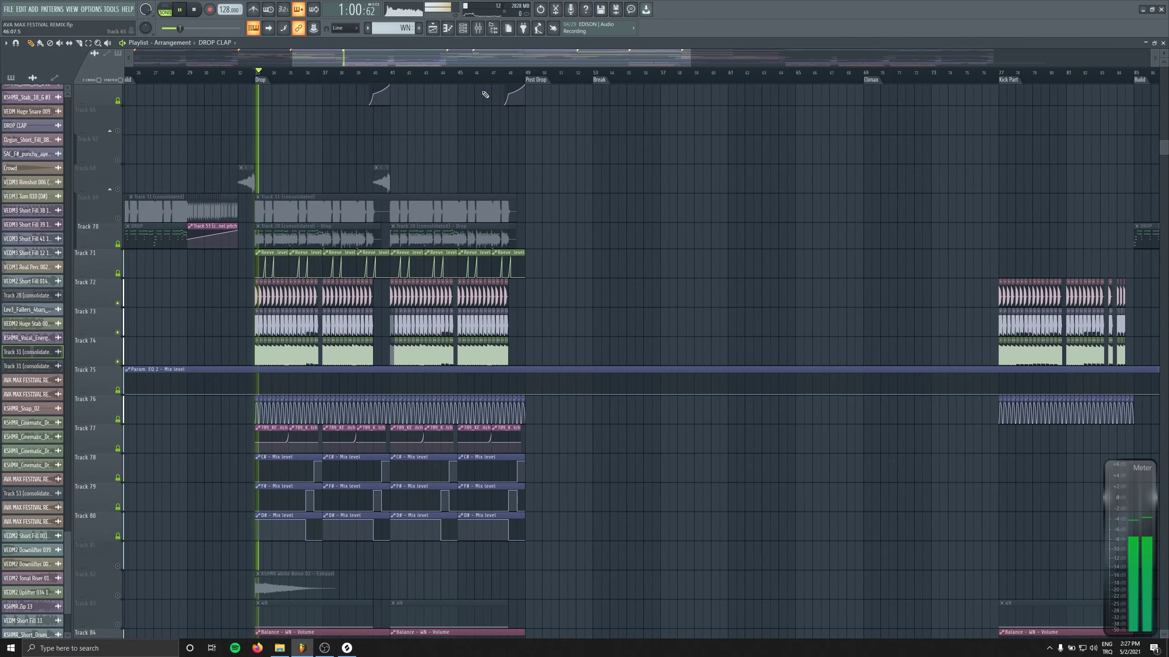
pyautogui.press('F9')
pyautogui.click(297, 435)
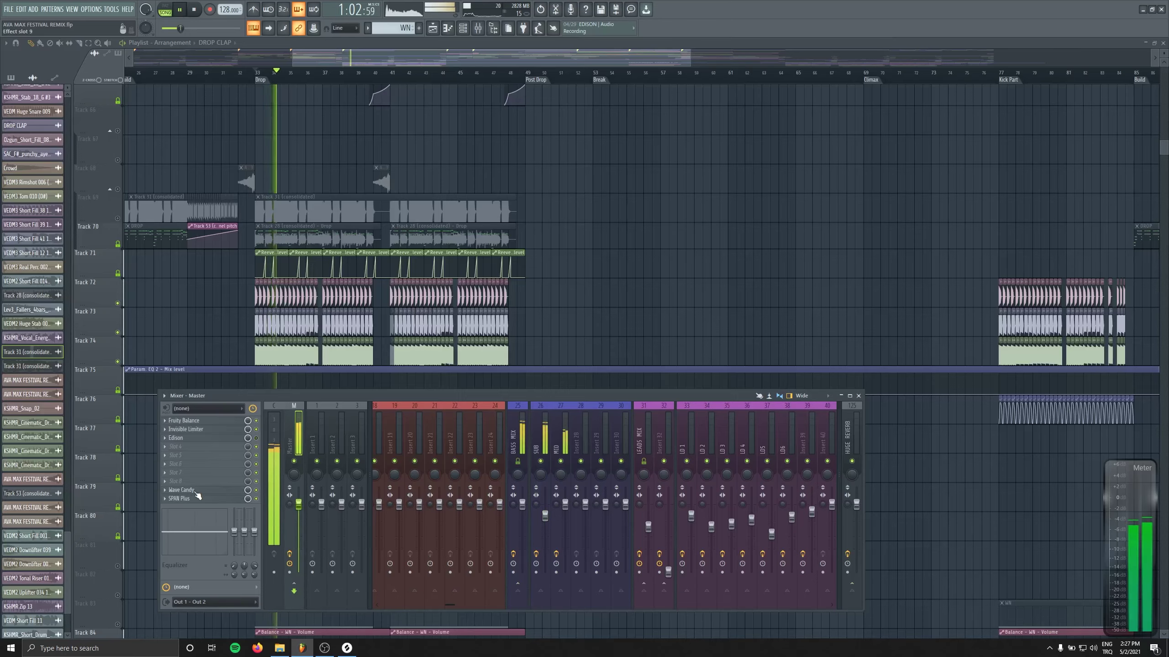
pyautogui.click(179, 499)
pyautogui.moveTo(819, 44); pyautogui.dragTo(834, 13)
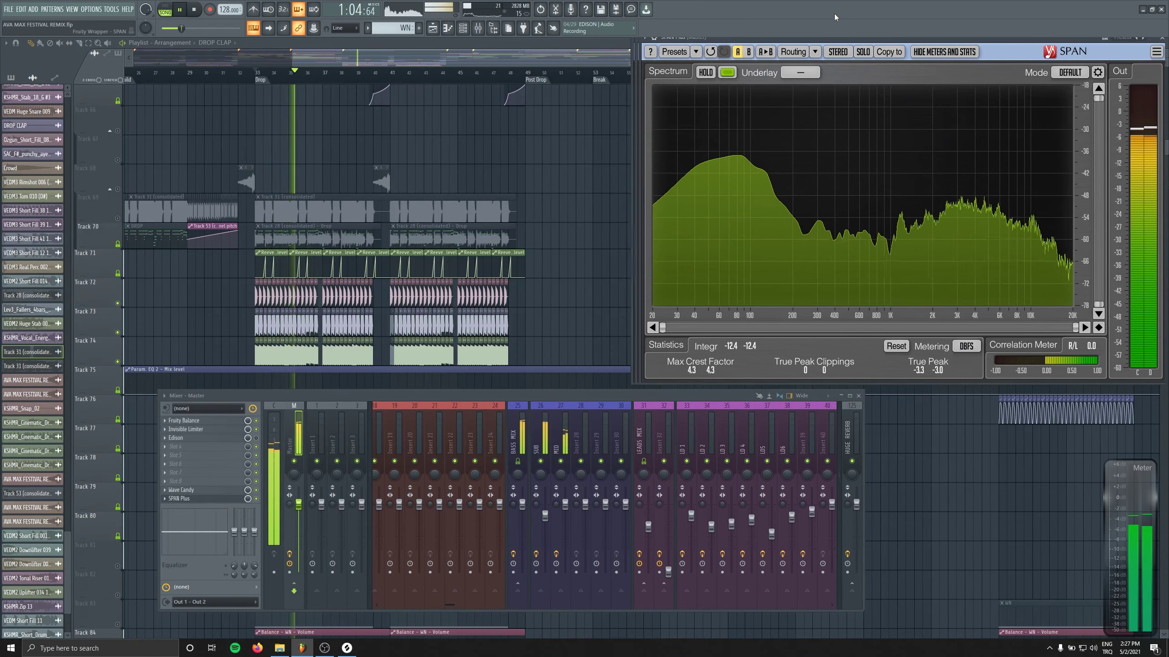
pyautogui.press('space')
# Load FabFilter Pro-Q 3 into the second effect slot of the Kick mixer channel.
pyautogui.scroll(5, 516, 419)
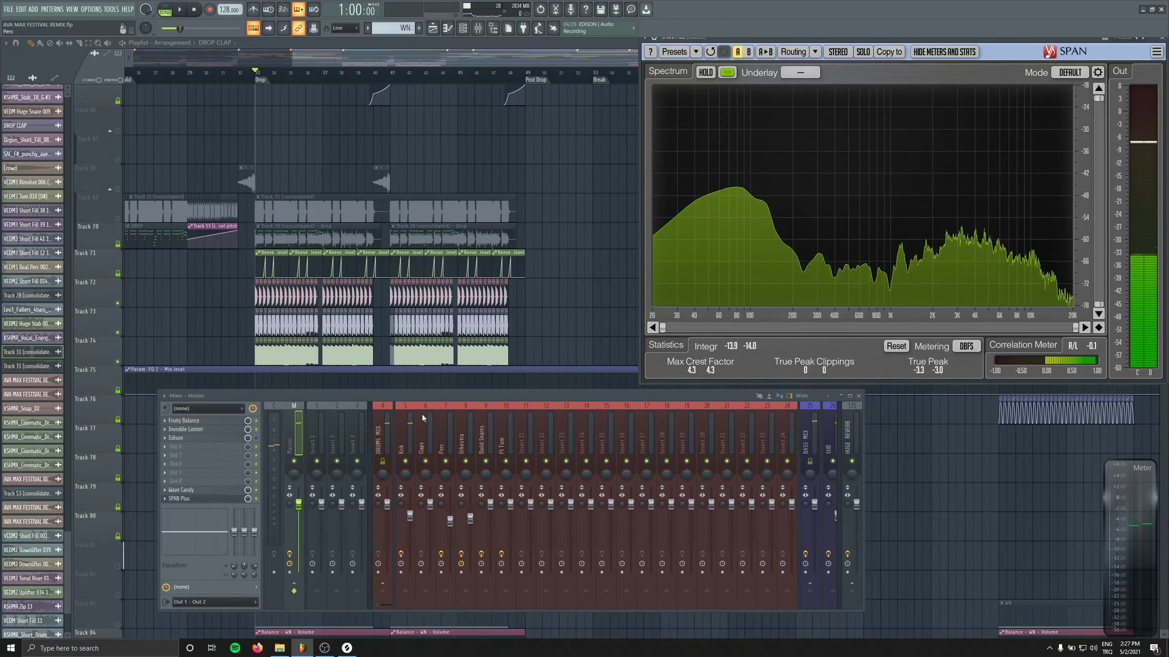
pyautogui.click(407, 432)
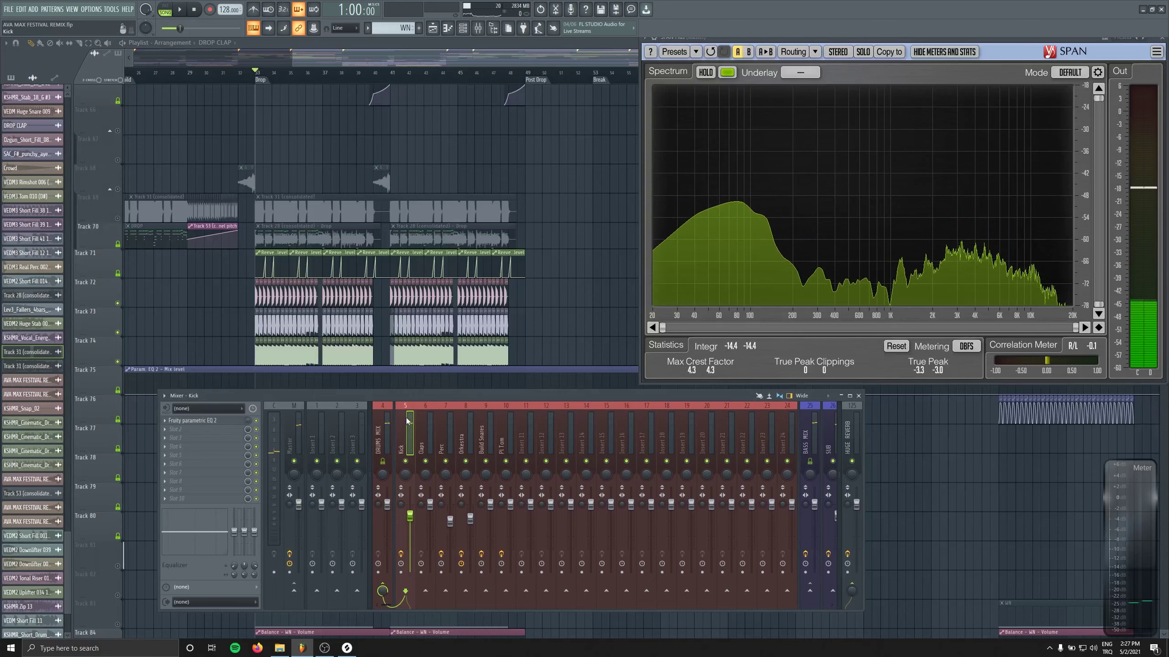
pyautogui.click(208, 429)
pyautogui.click(328, 426)
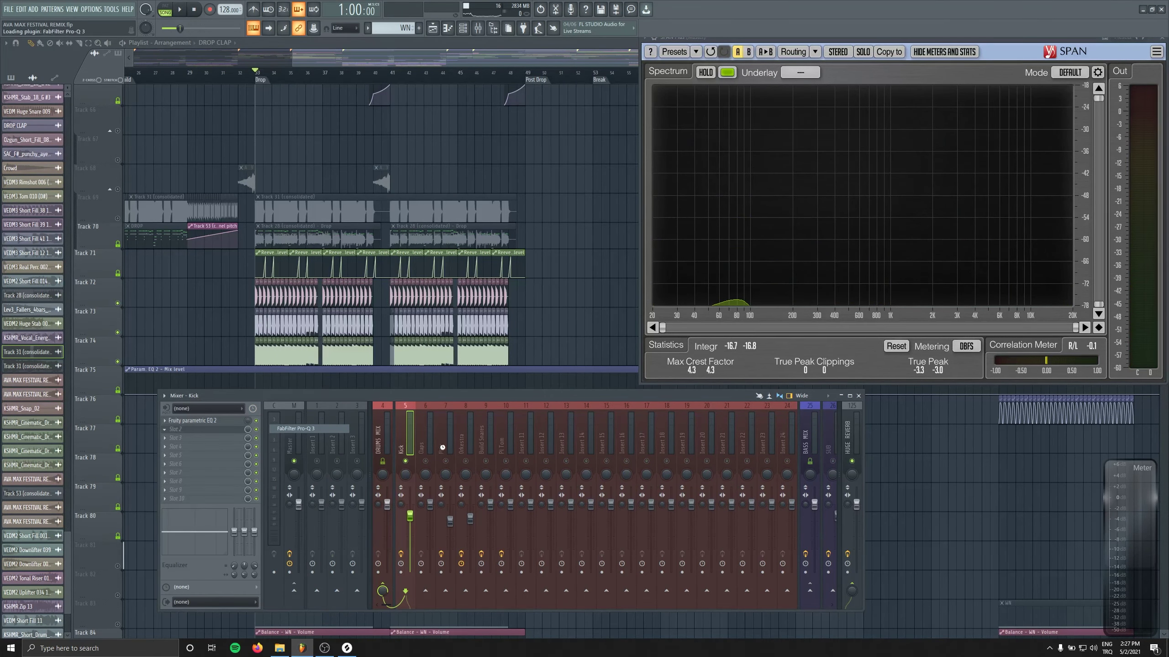
# Add a bell band to the kick's EQ at about 117 Hz with a 2.8 dB boost and a Q of about 2.3.
pyautogui.press('space')
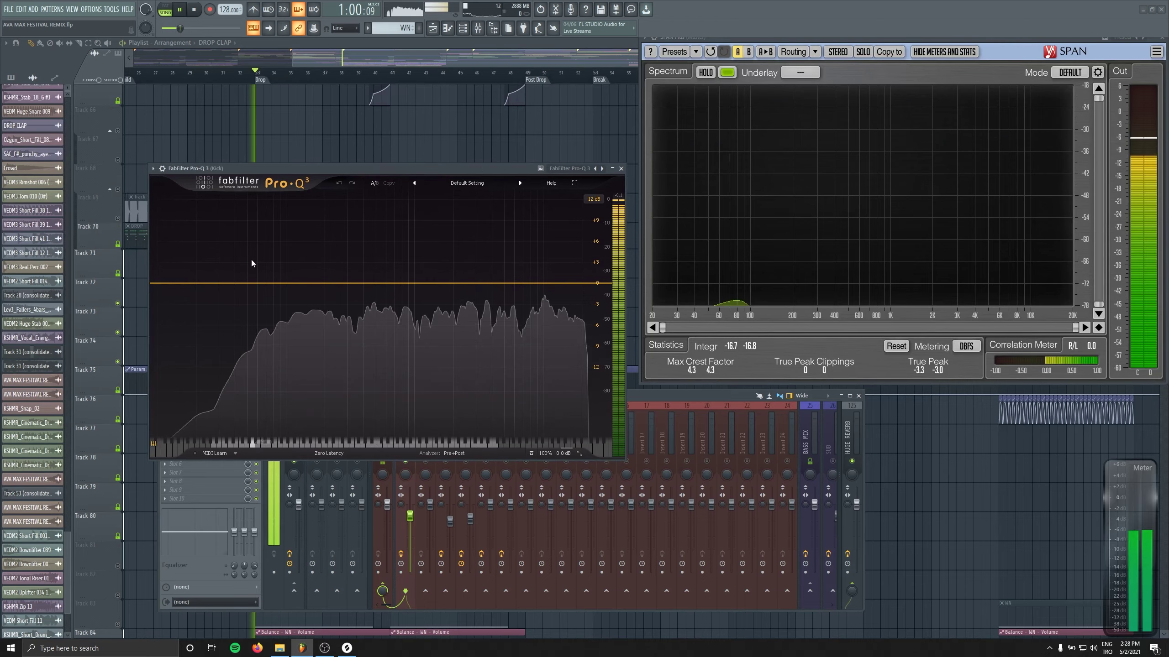
pyautogui.click(299, 266)
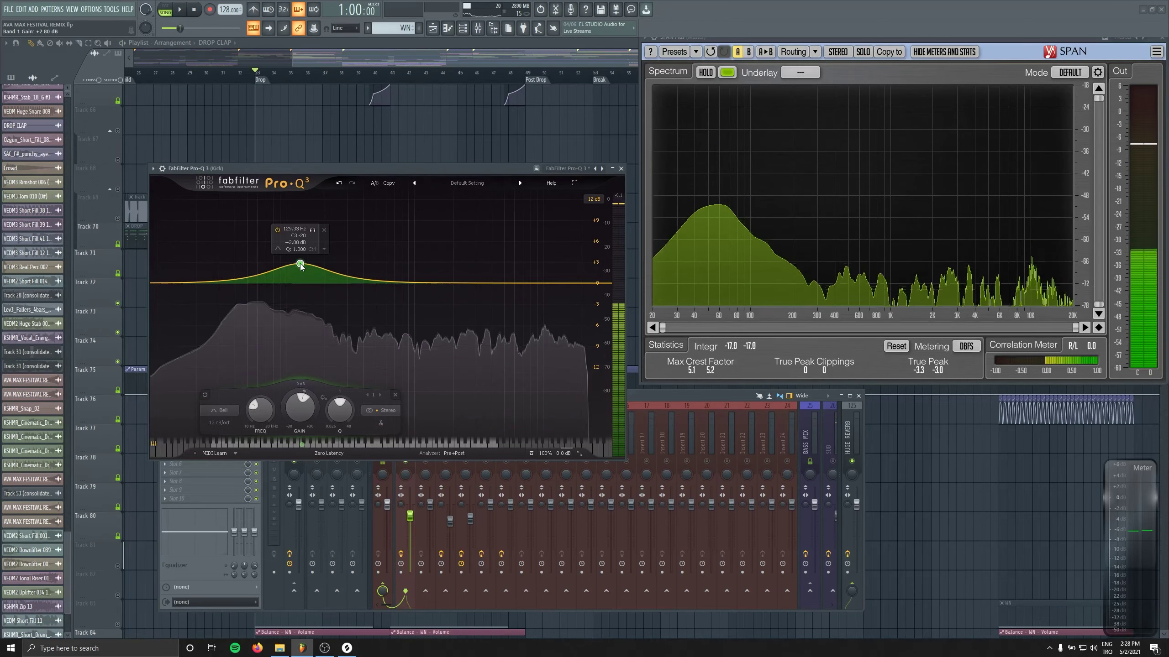
pyautogui.press('space')
pyautogui.moveTo(300, 265); pyautogui.dragTo(295, 263)
pyautogui.press('space')
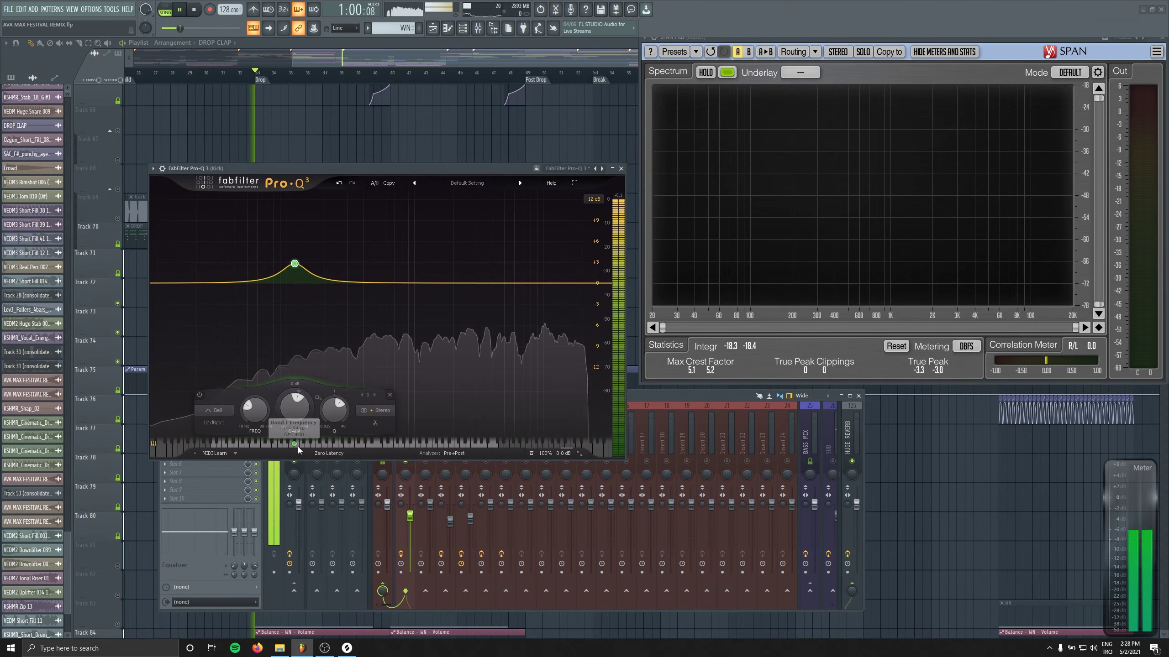
# Compare the kick with the 117 Hz band bypassed and enabled, lower the band's gain to about 1.7 dB, and close the EQ.
pyautogui.moveTo(291, 256)
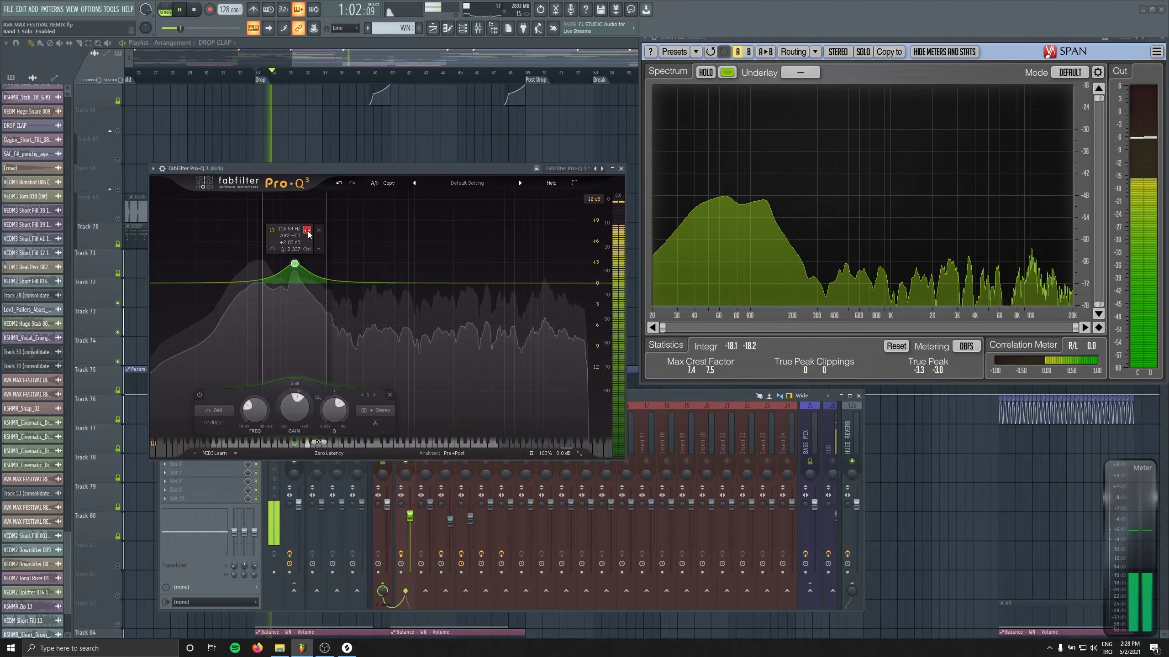
pyautogui.rightClick(295, 264)
pyautogui.click(301, 268)
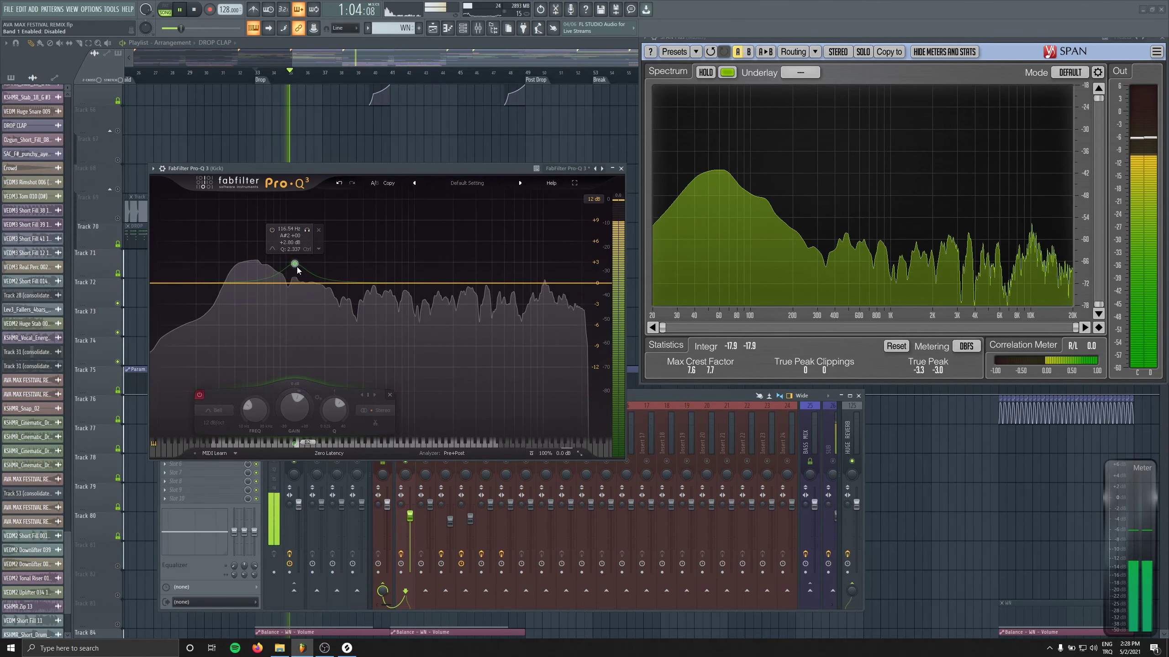
pyautogui.rightClick(294, 264)
pyautogui.click(300, 268)
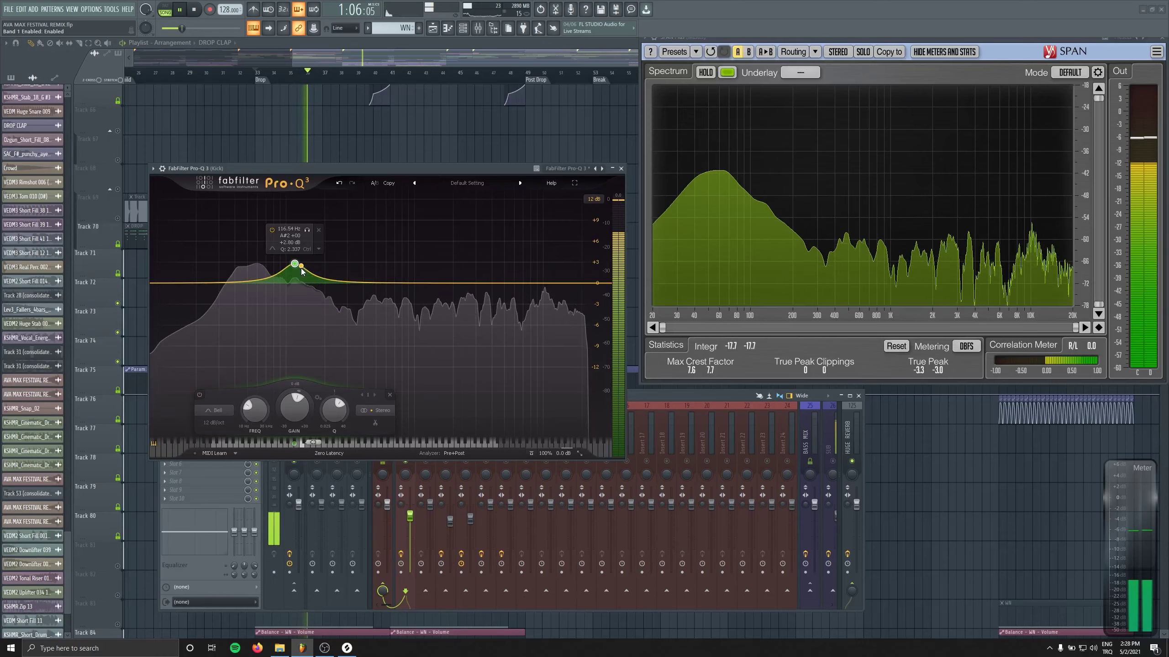
pyautogui.moveTo(294, 271); pyautogui.dragTo(294, 279)
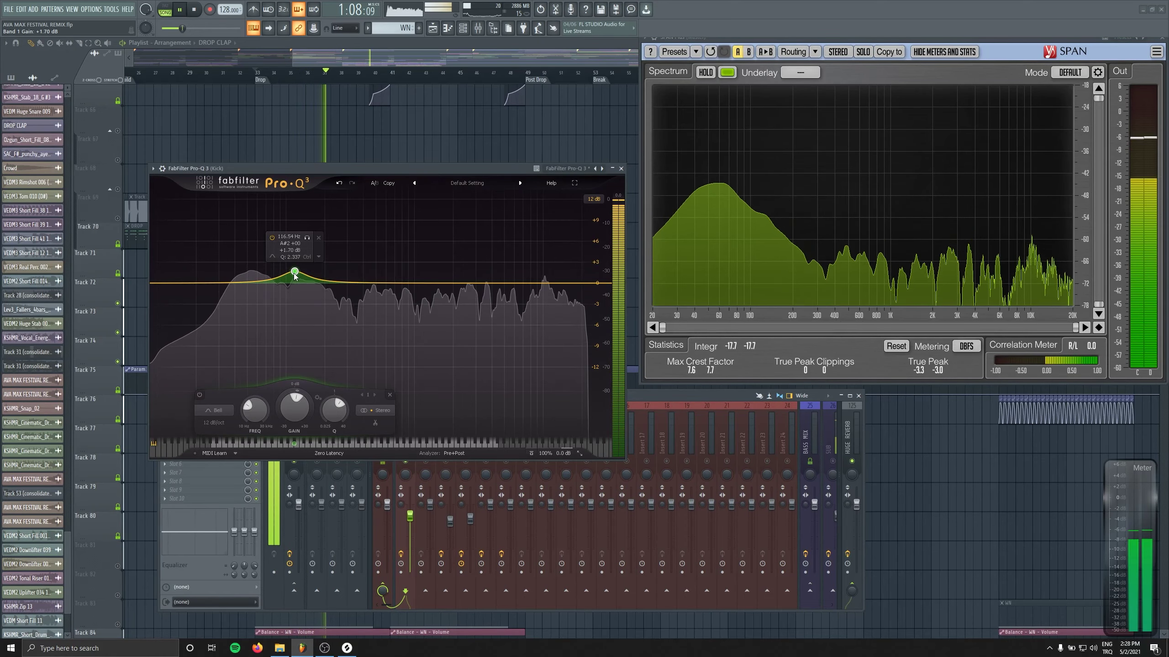
pyautogui.click(622, 167)
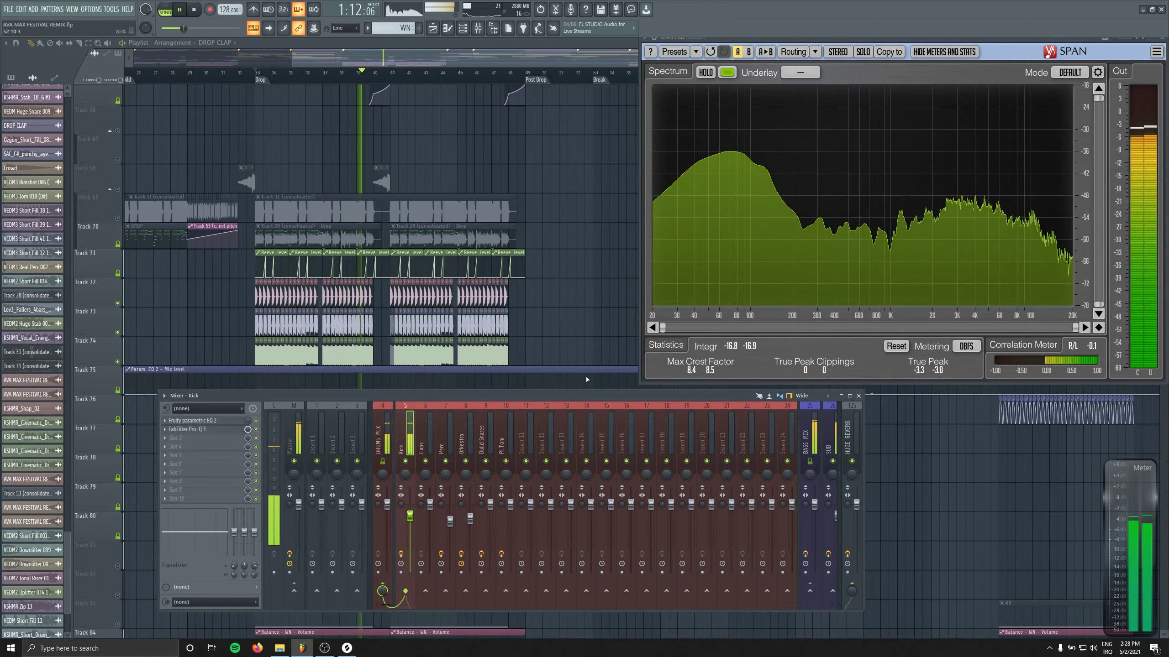
# Replay the drop with the master channel selected and examine the full mix's low end in the spectrum analyzer.
pyautogui.click(296, 417)
pyautogui.press('space')
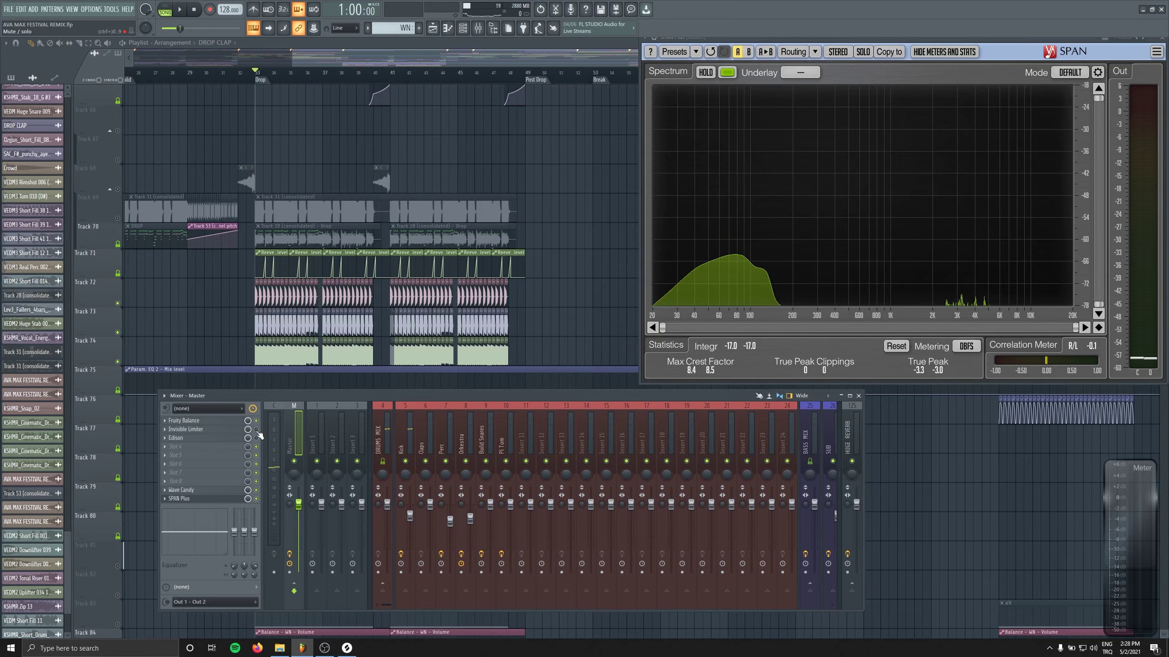
pyautogui.press('space')
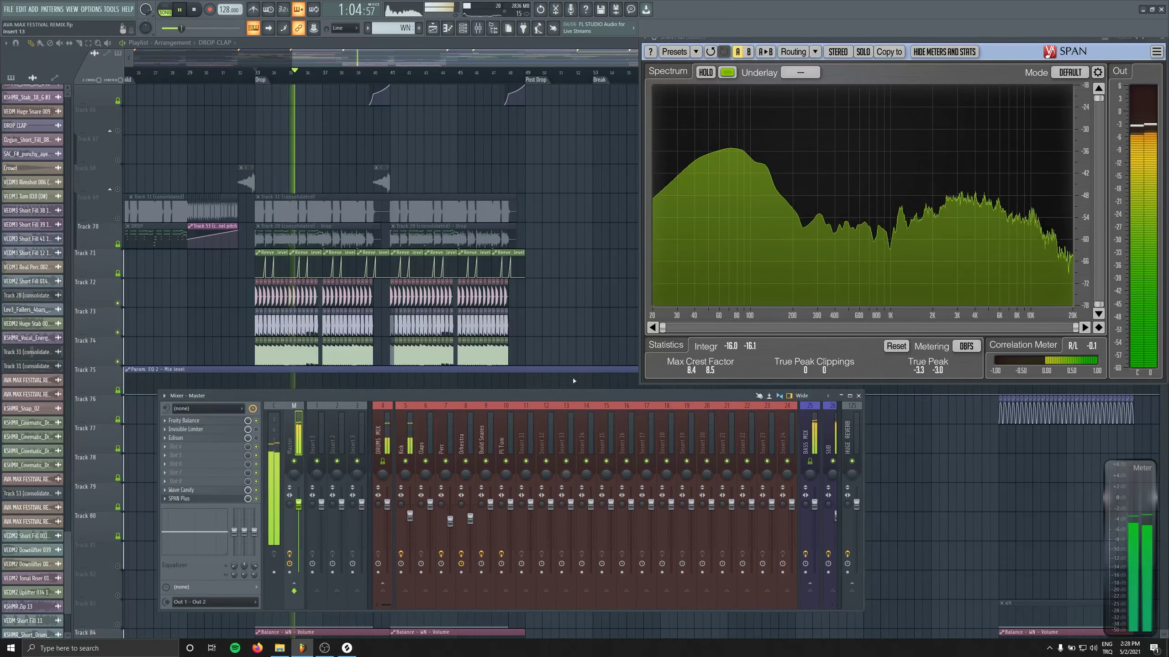
pyautogui.press('F12')
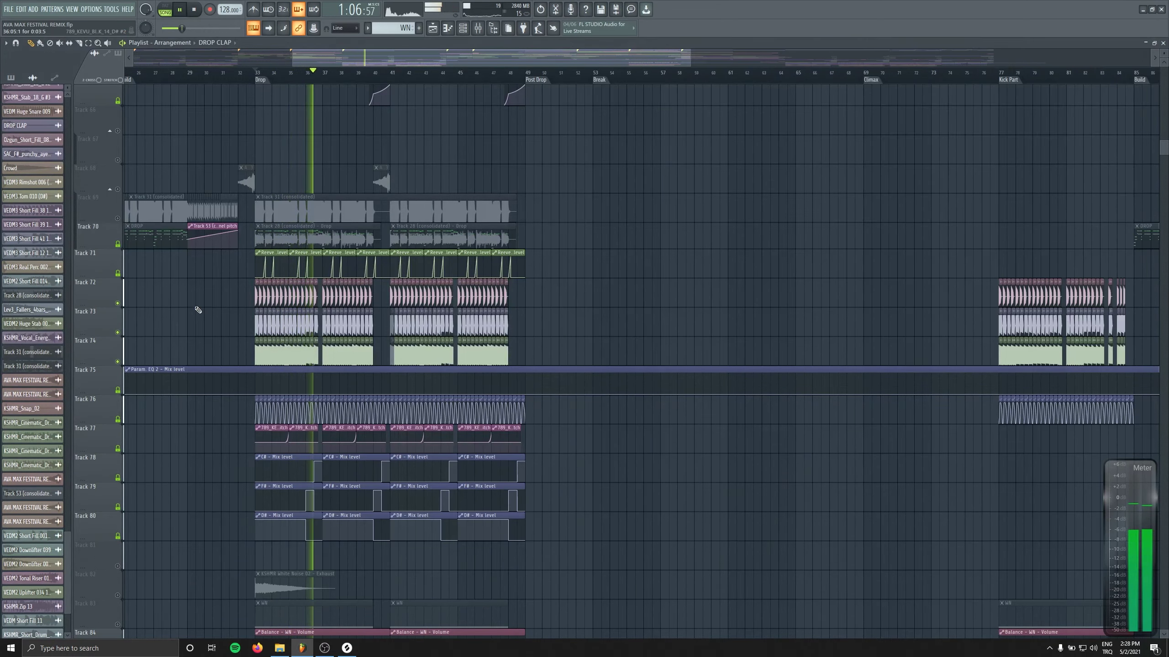
pyautogui.press('space')
# Locate the REESE patterns in the playlist, play from the first Break marker, and open SPAN Plus on the master channel.
pyautogui.scroll(-4, 319, 106)
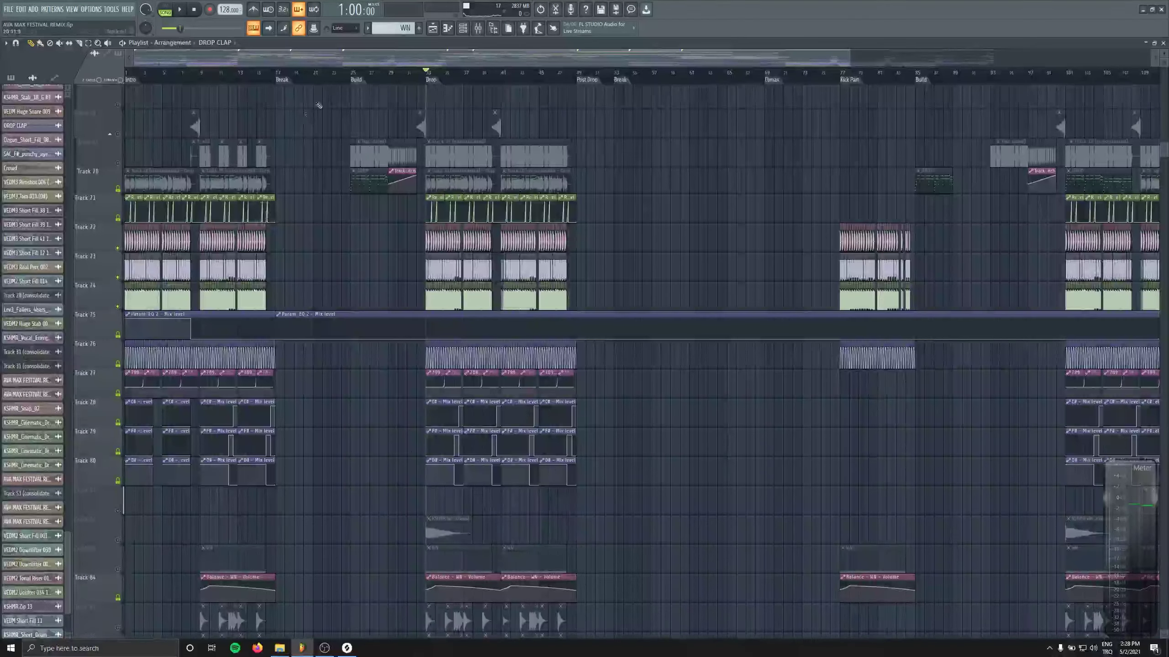
pyautogui.click(477, 28)
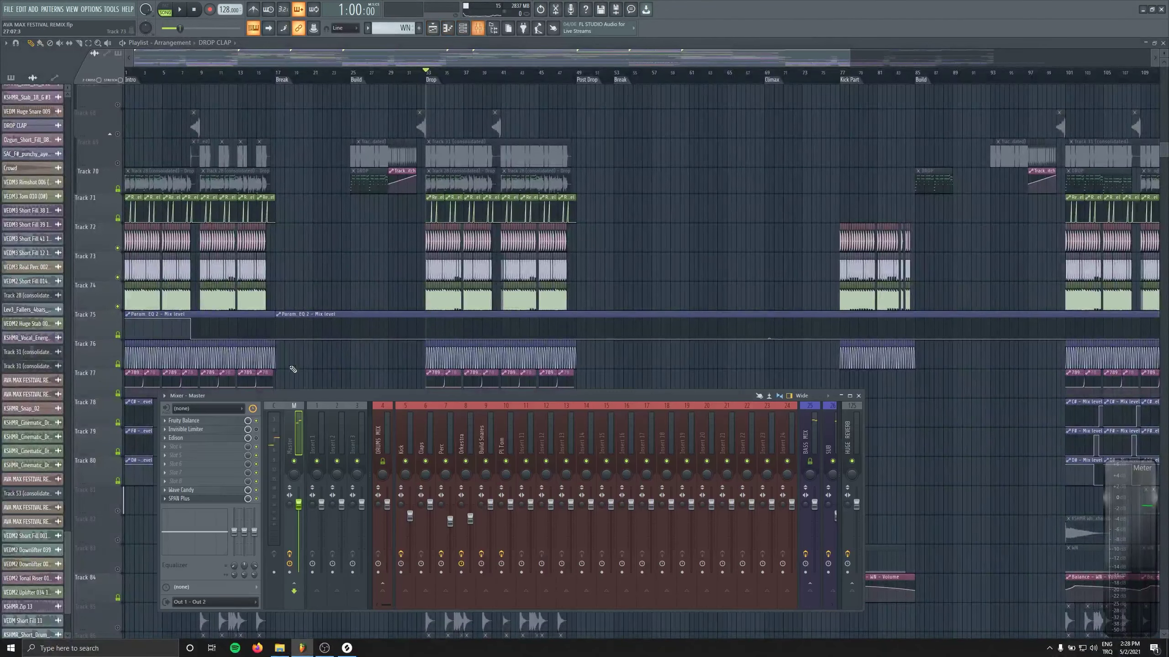
pyautogui.click(201, 501)
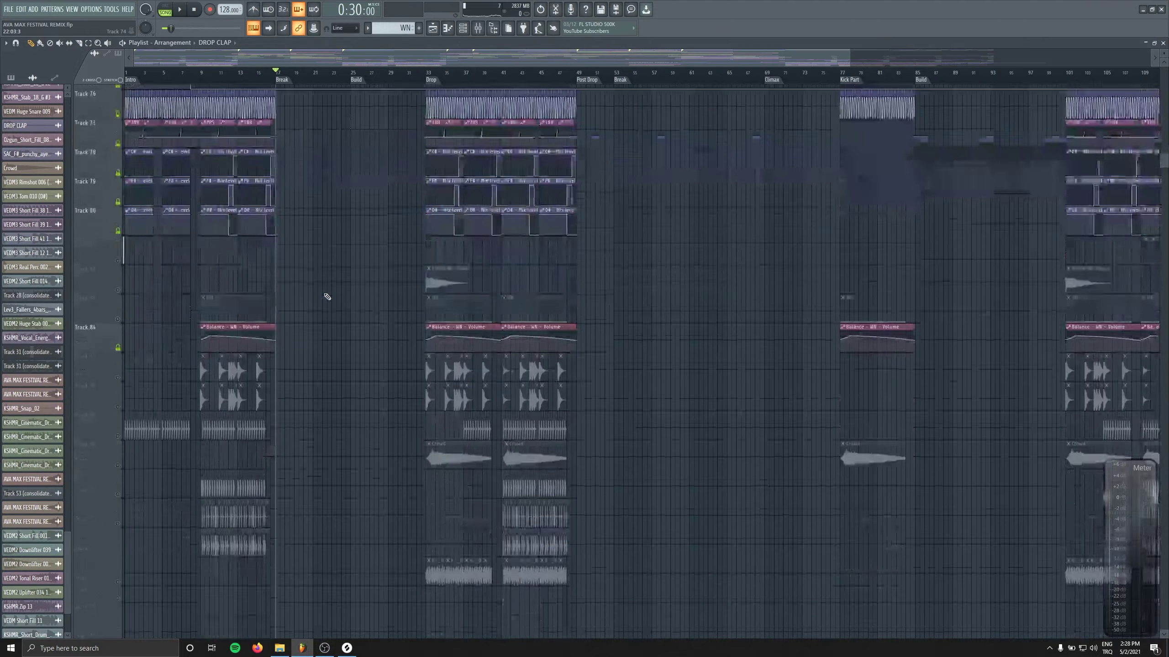
pyautogui.scroll(10, 338, 309)
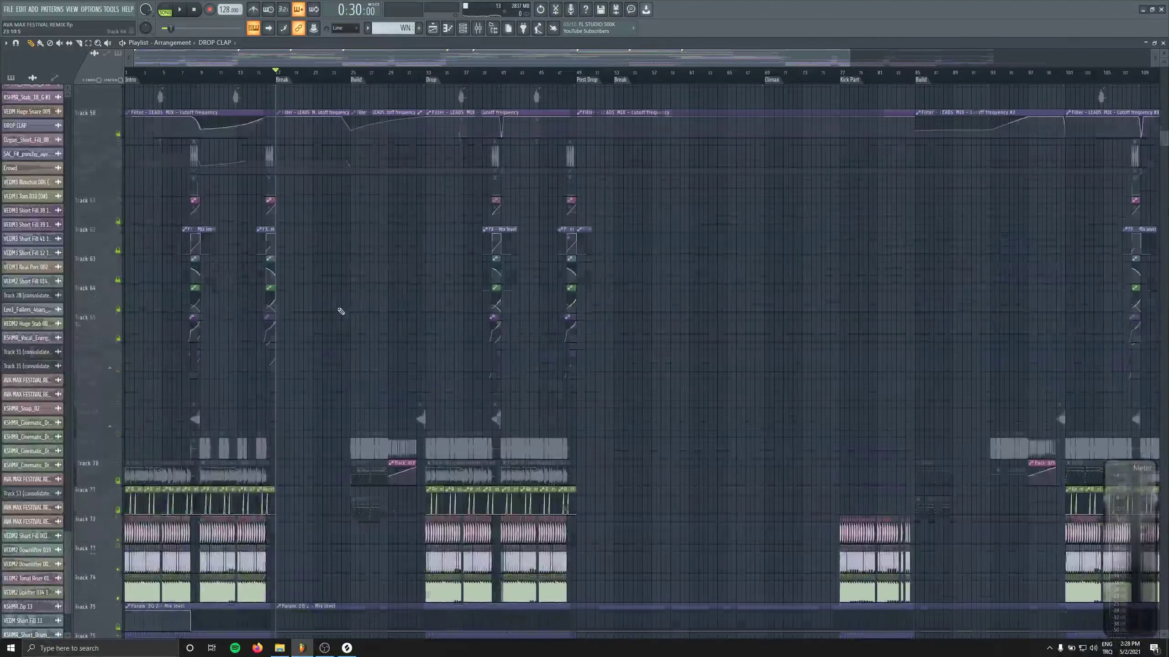
pyautogui.scroll(10, 335, 306)
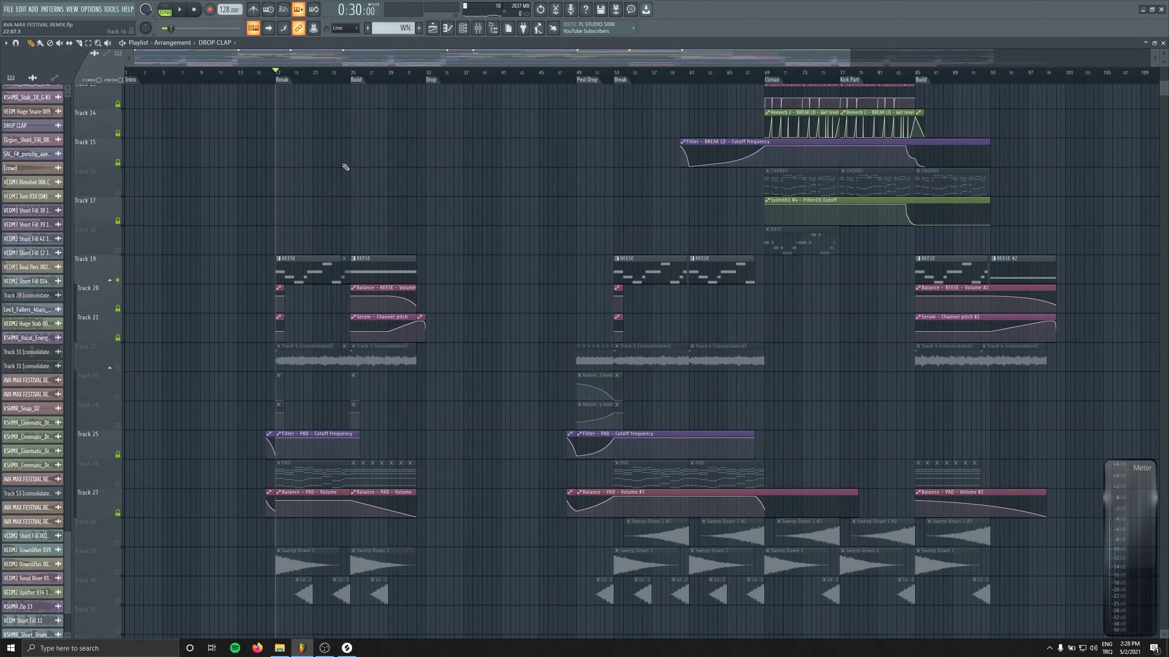
pyautogui.click(479, 29)
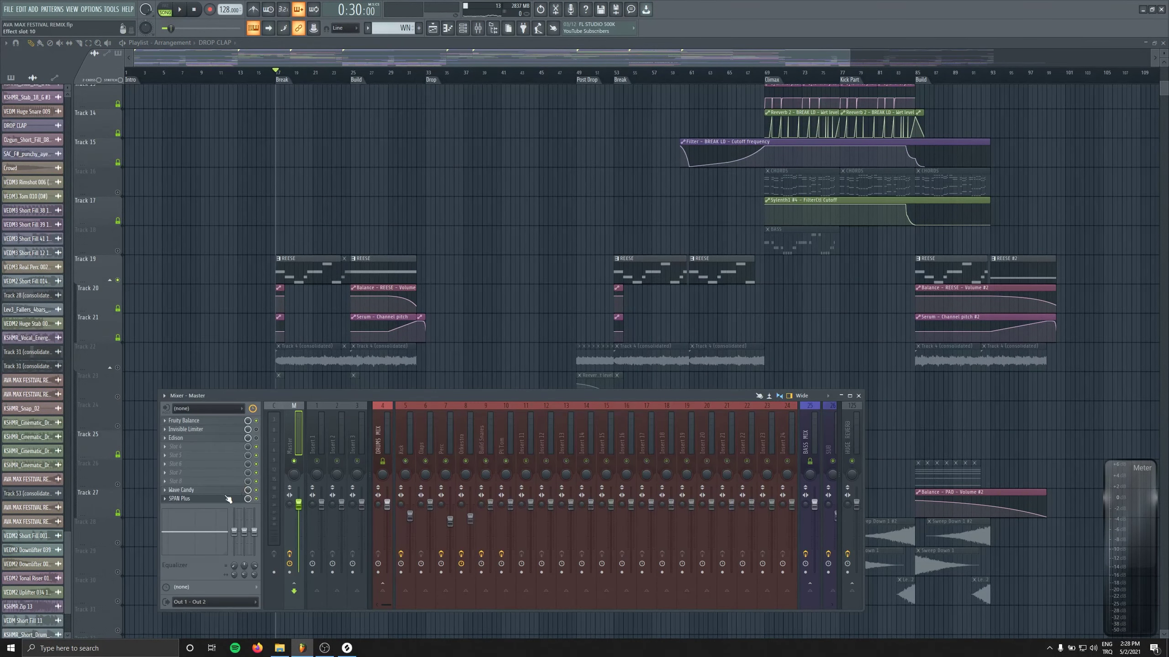
pyautogui.press('space')
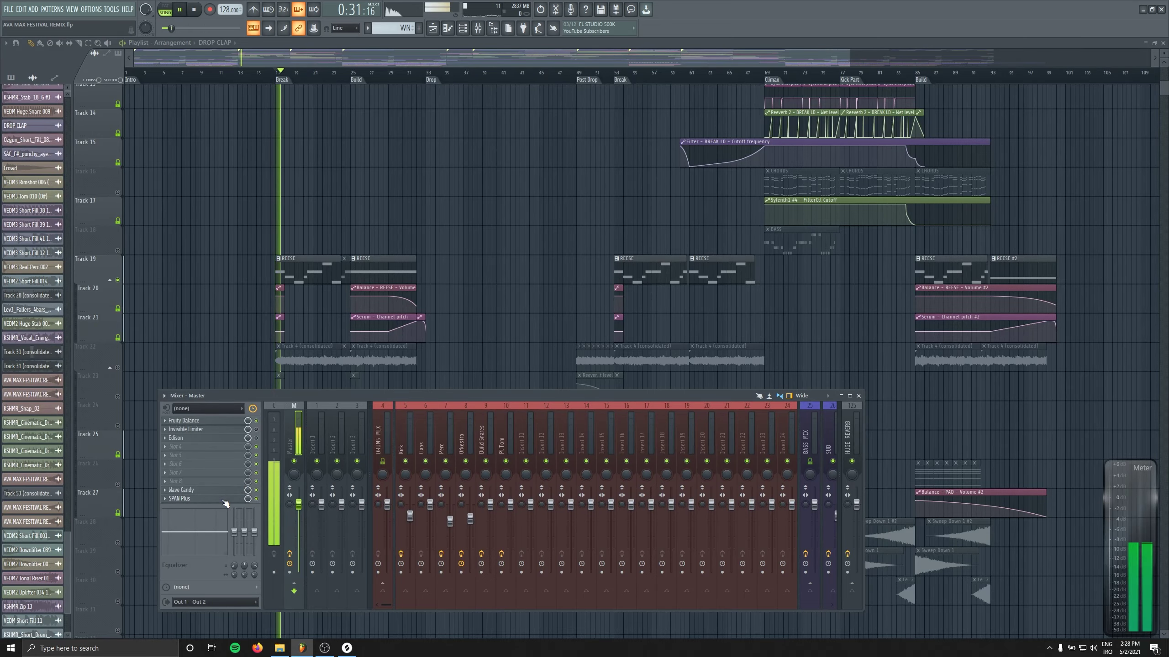
pyautogui.click(224, 501)
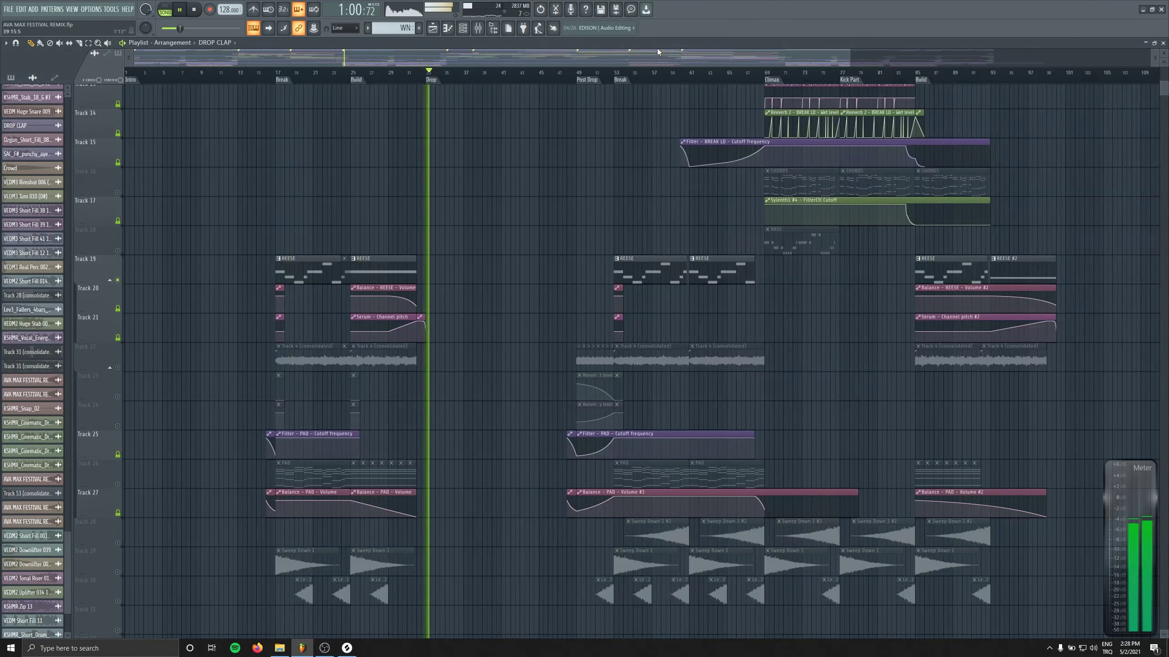
# Play the drop and the first break with the master's SPAN Plus open to compare their low-frequency spectra.
pyautogui.press('F9')
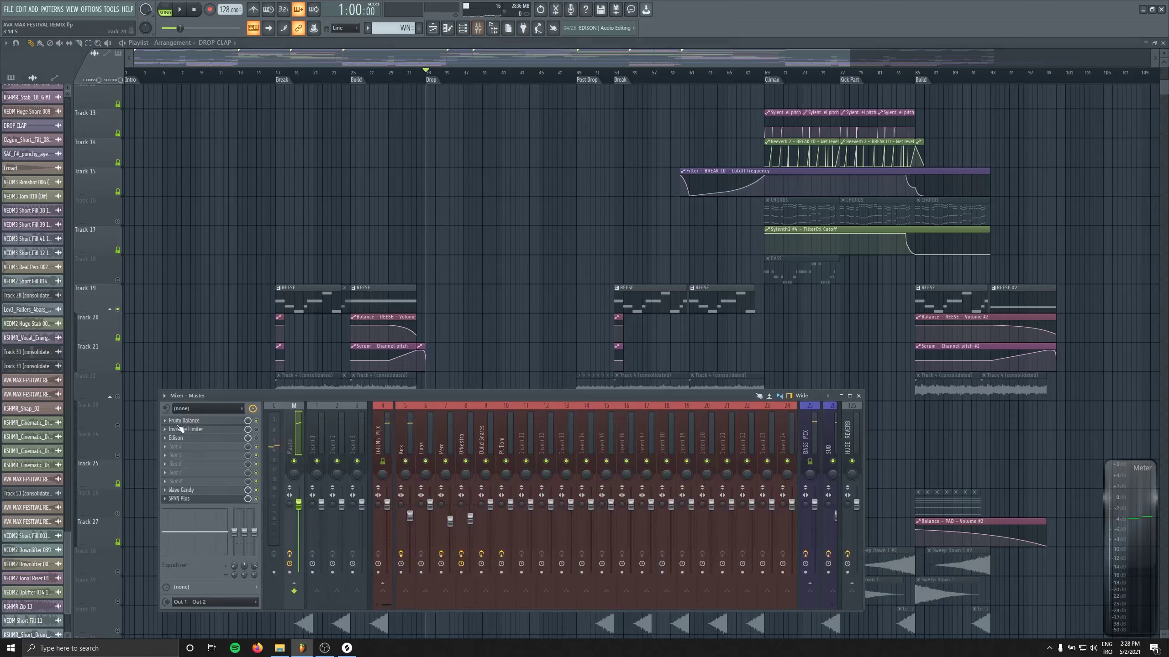
pyautogui.click(178, 500)
pyautogui.press('space')
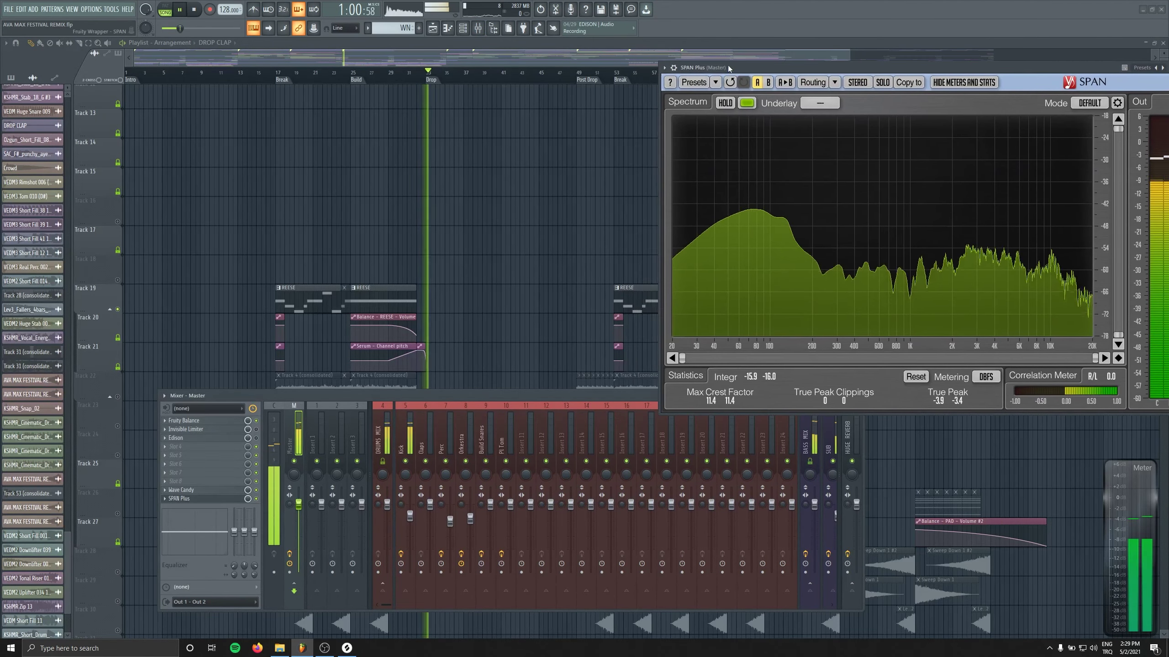
pyautogui.click(279, 75)
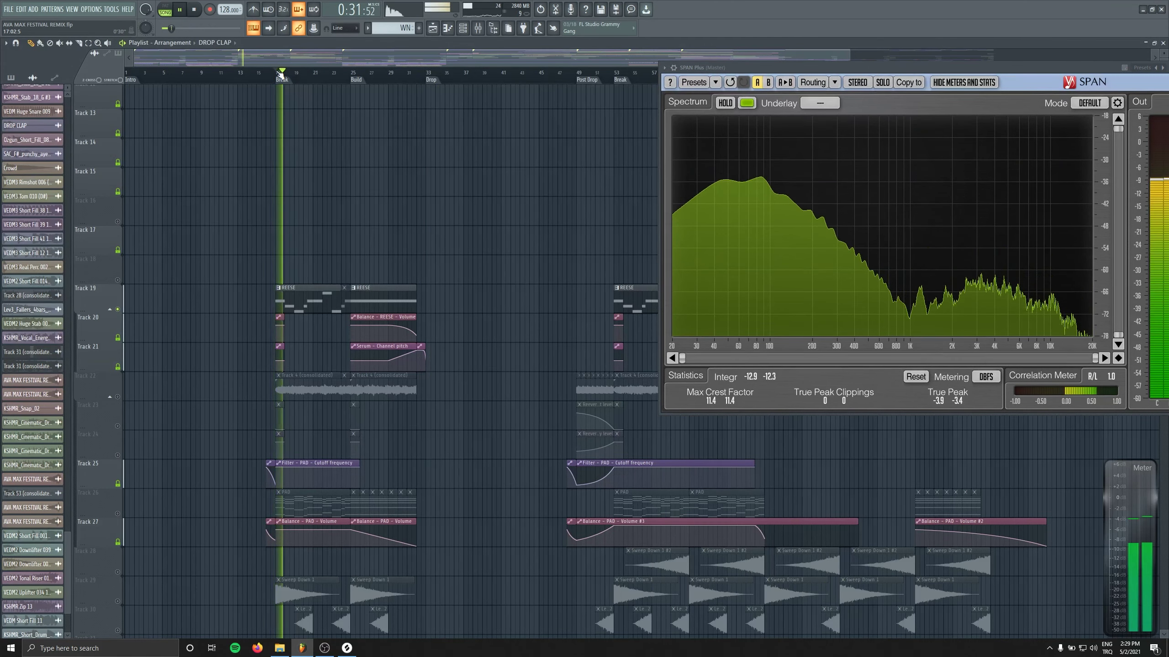
pyautogui.press('space')
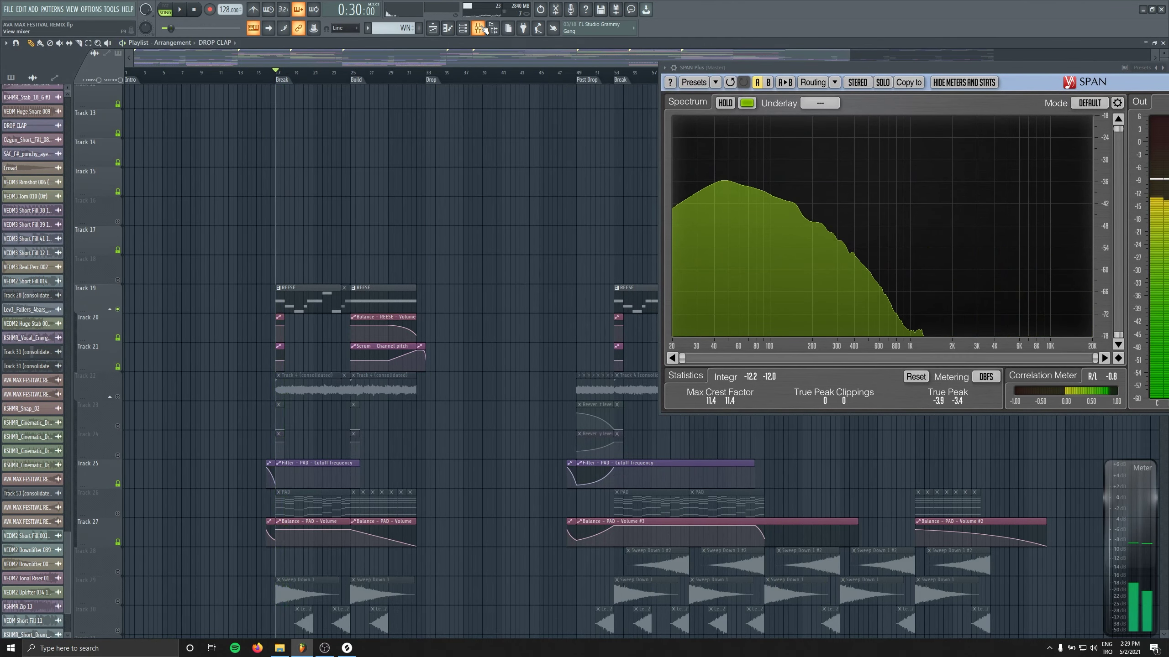
# Play the first break while checking the BREAK MIX channels in the mixer, and open the REESE channel's Serum instrument.
pyautogui.press('F9')
pyautogui.hscroll(10, 470, 421)
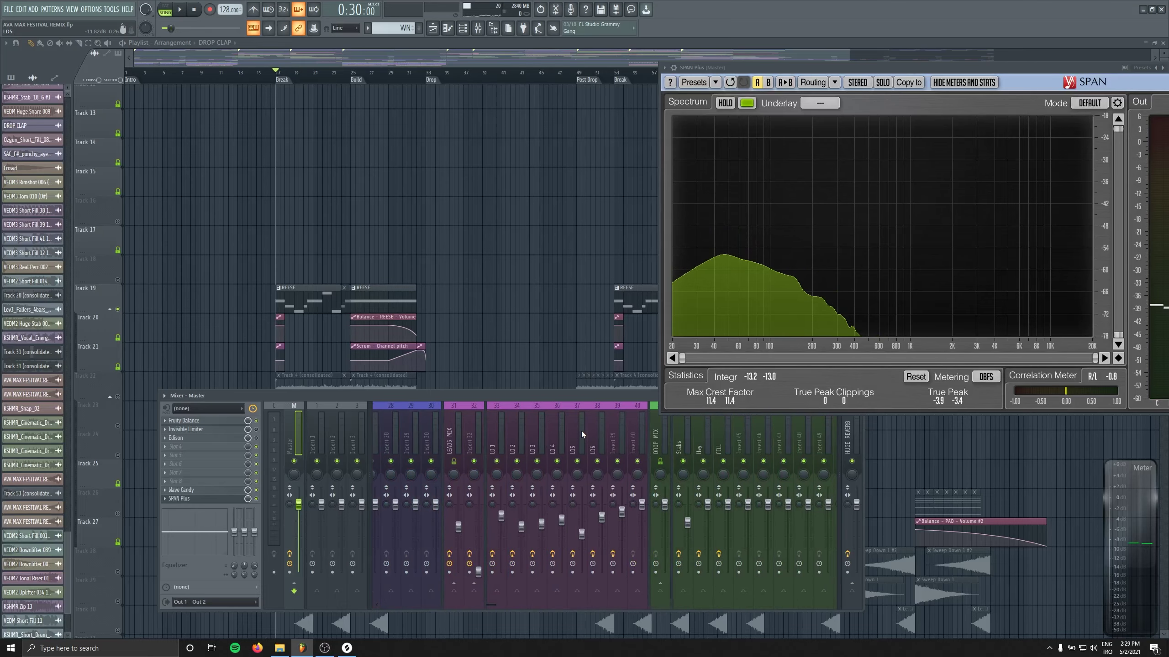
pyautogui.hscroll(2, 581, 431)
pyautogui.press('space')
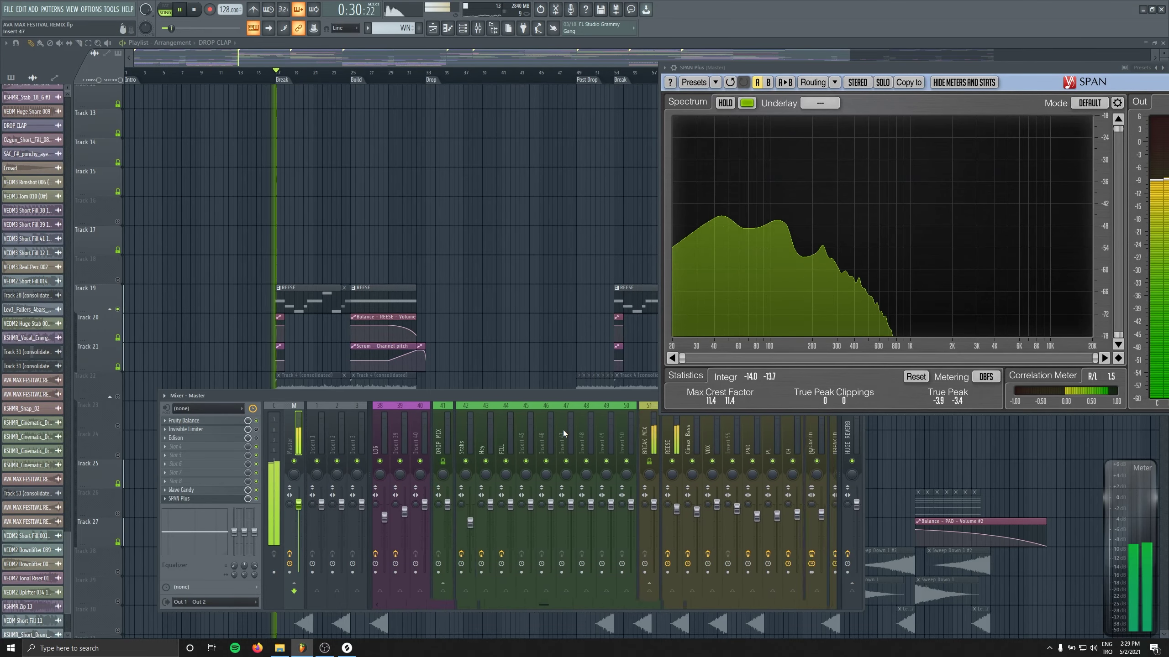
pyautogui.moveTo(593, 506); pyautogui.dragTo(592, 517)
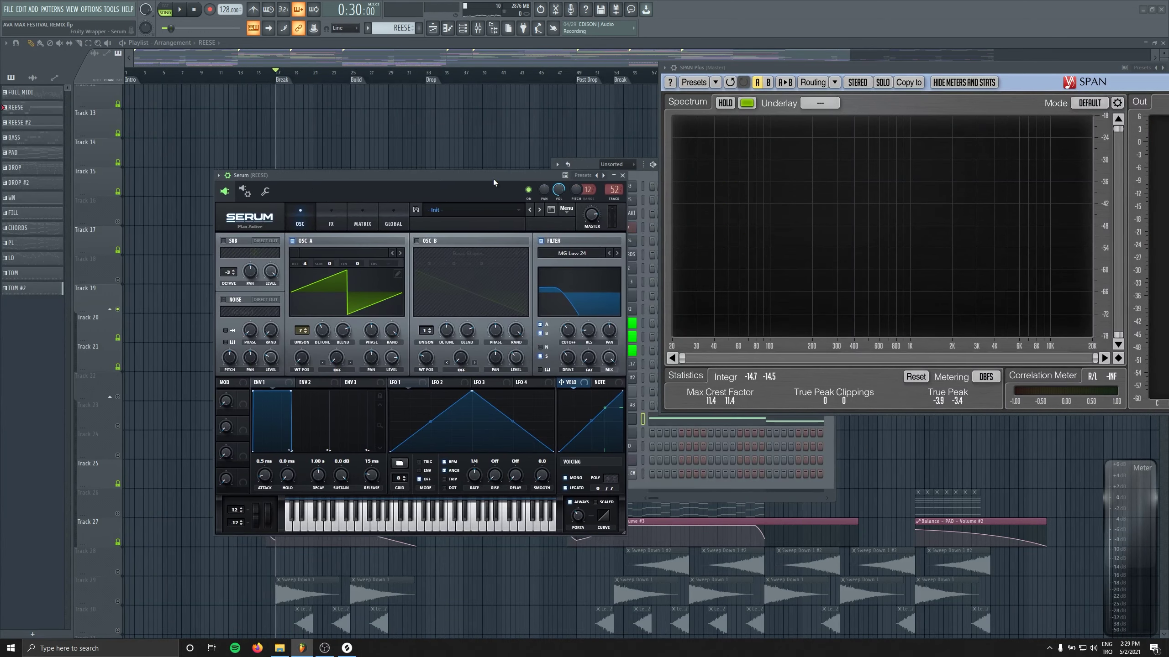
# Raise the filter cutoff of the REESE Serum patch during playback and set oscillator A's unison detune to 0.38.
pyautogui.moveTo(493, 179); pyautogui.dragTo(516, 181)
pyautogui.press('space')
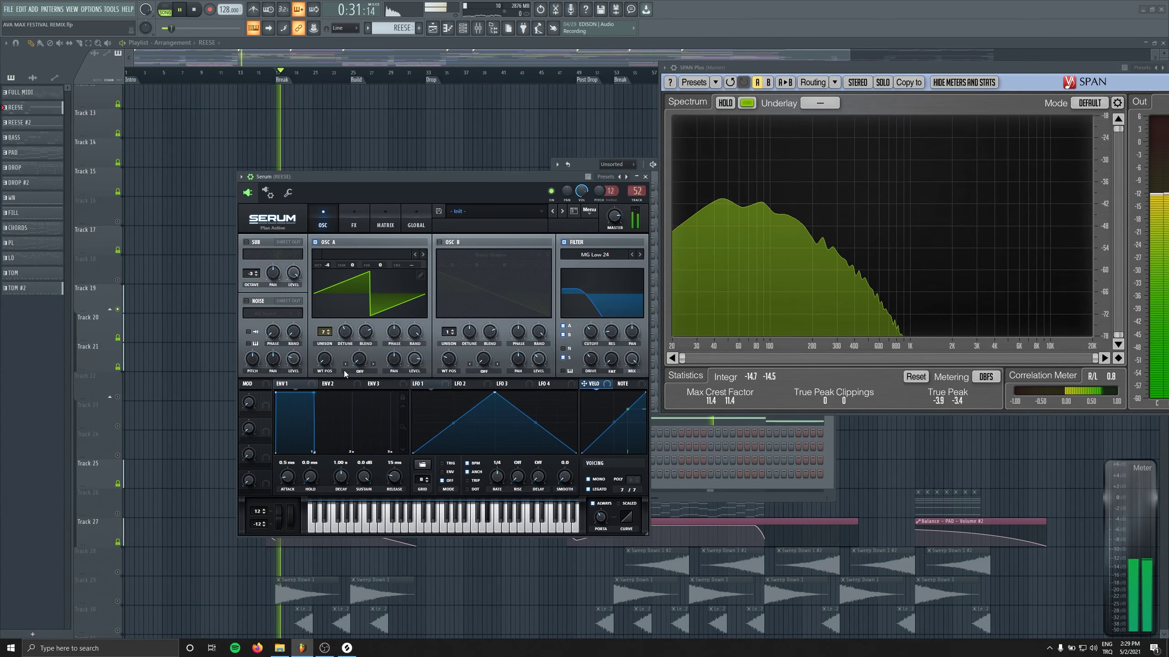
pyautogui.moveTo(591, 331); pyautogui.dragTo(590, 304)
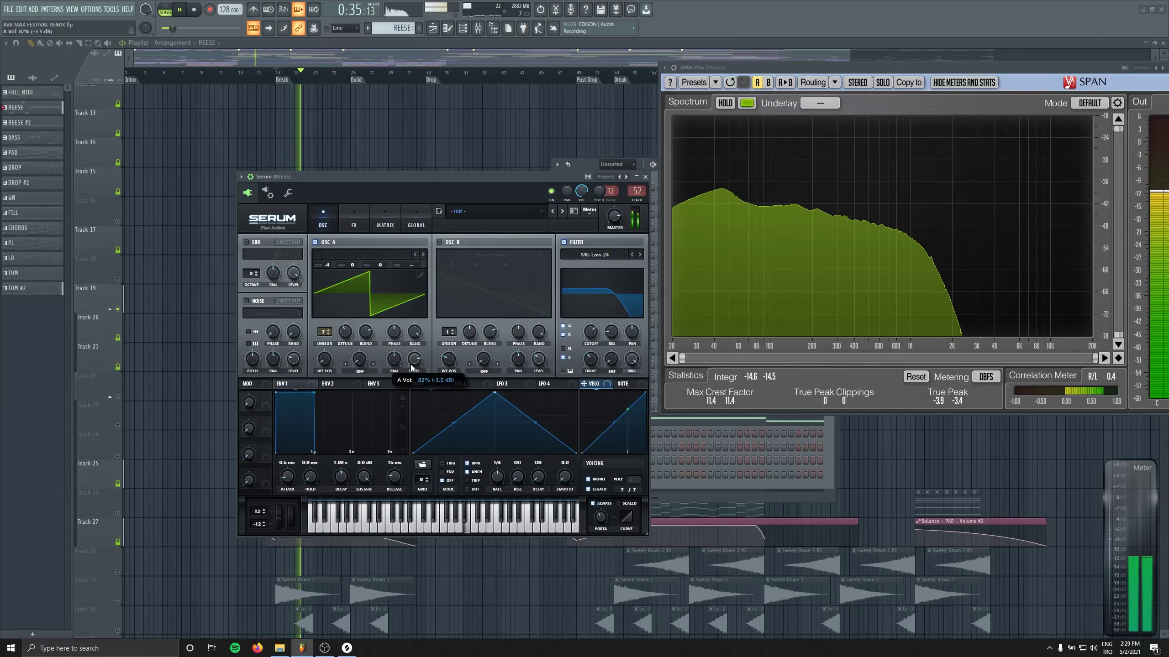
pyautogui.moveTo(345, 332); pyautogui.dragTo(345, 327)
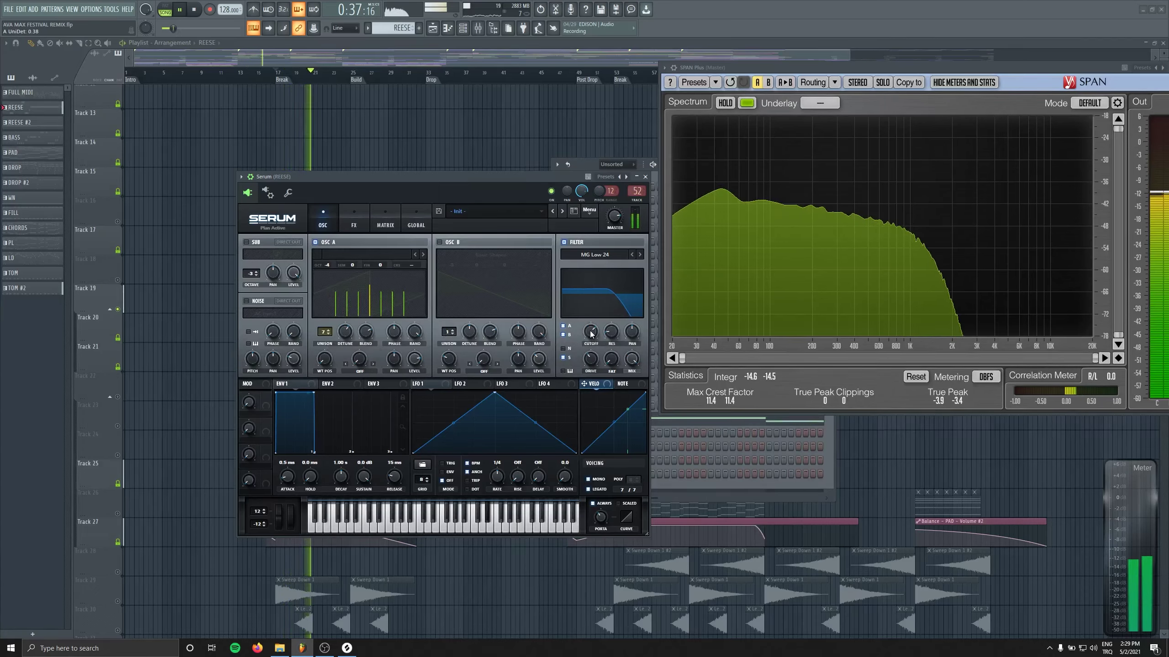
# Lower the REESE patch's filter cutoff to 131 Hz and set the SoftClip distortion's filter to Post, adjusting its frequency and bandwidth.
pyautogui.moveTo(591, 333)
pyautogui.mouseDown()
pyautogui.moveTo(594, 363)
pyautogui.moveTo(594, 330)
pyautogui.mouseUp()
pyautogui.click(353, 225)
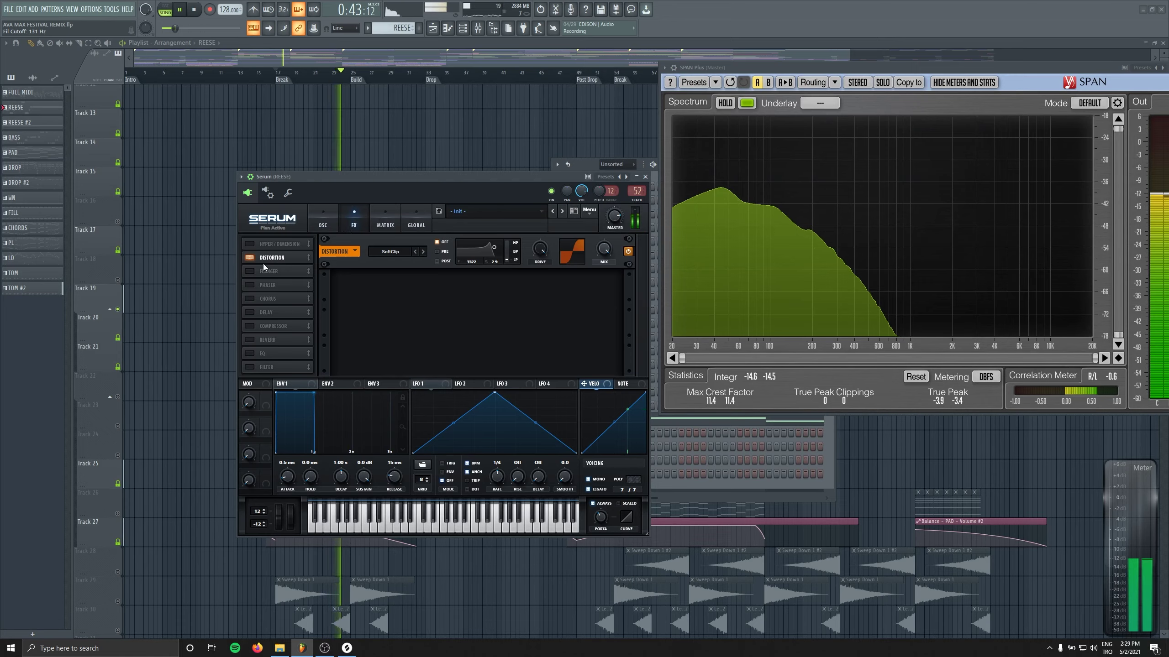
pyautogui.moveTo(499, 262)
pyautogui.mouseDown()
pyautogui.moveTo(510, 254)
pyautogui.moveTo(491, 256)
pyautogui.mouseUp()
pyautogui.click(438, 261)
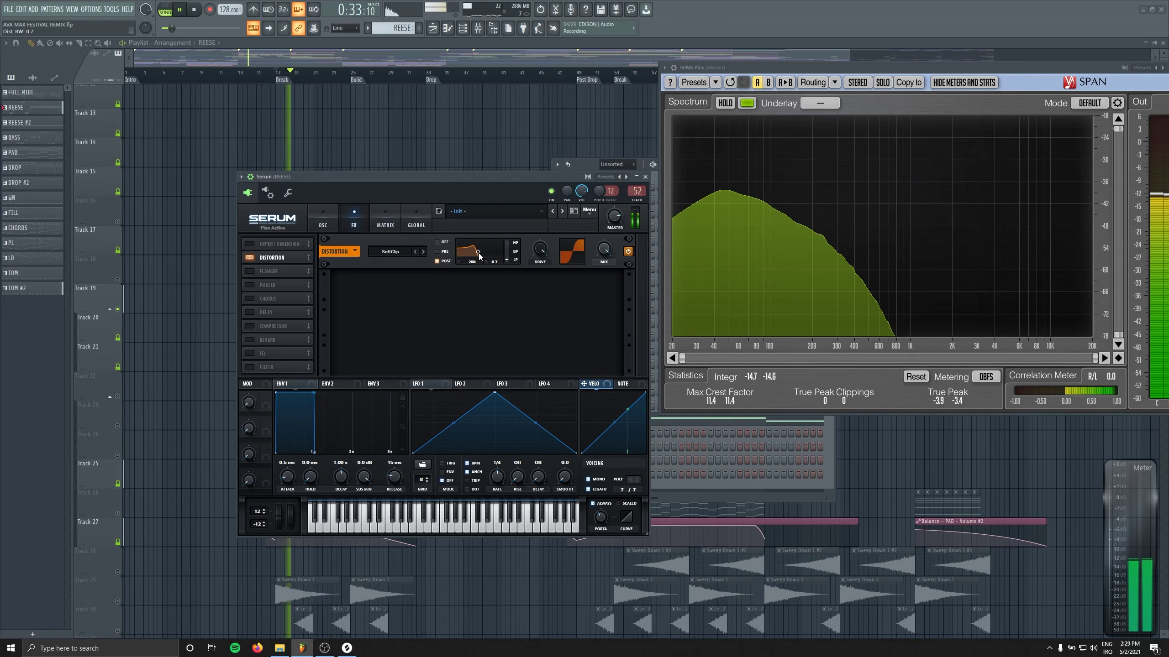
# Raise the patch's filter cutoff to 9288 Hz, listen to the result, and switch off the Distortion effect.
pyautogui.click(323, 223)
pyautogui.moveTo(591, 335); pyautogui.dragTo(593, 296)
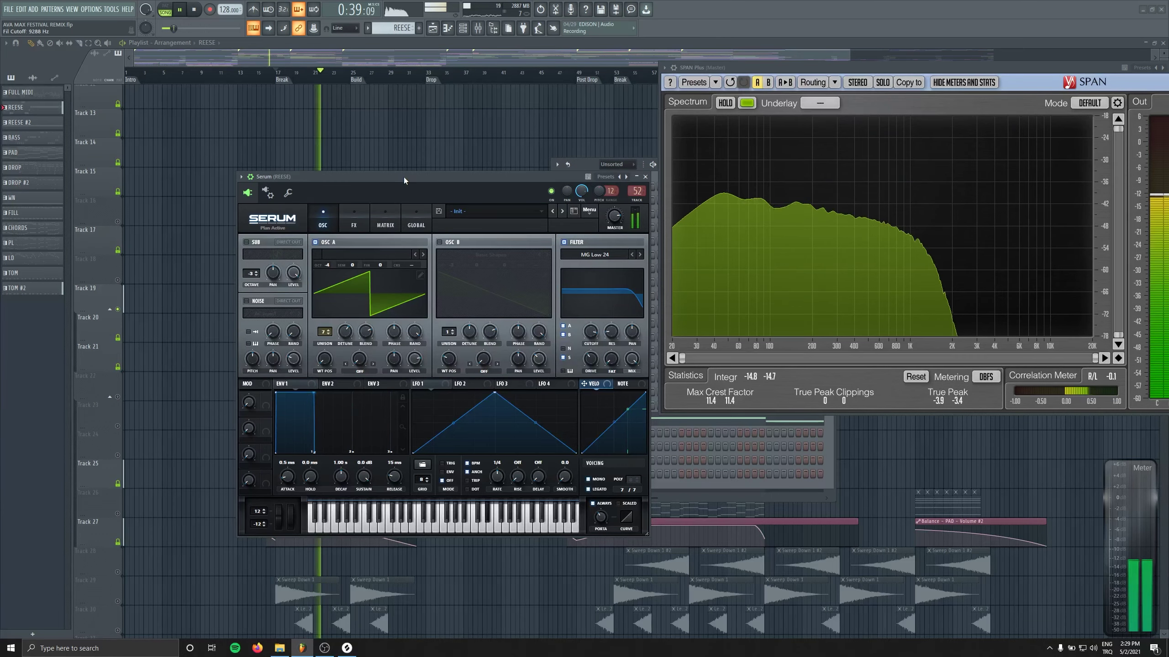
pyautogui.moveTo(405, 178); pyautogui.dragTo(365, 186)
pyautogui.press('space')
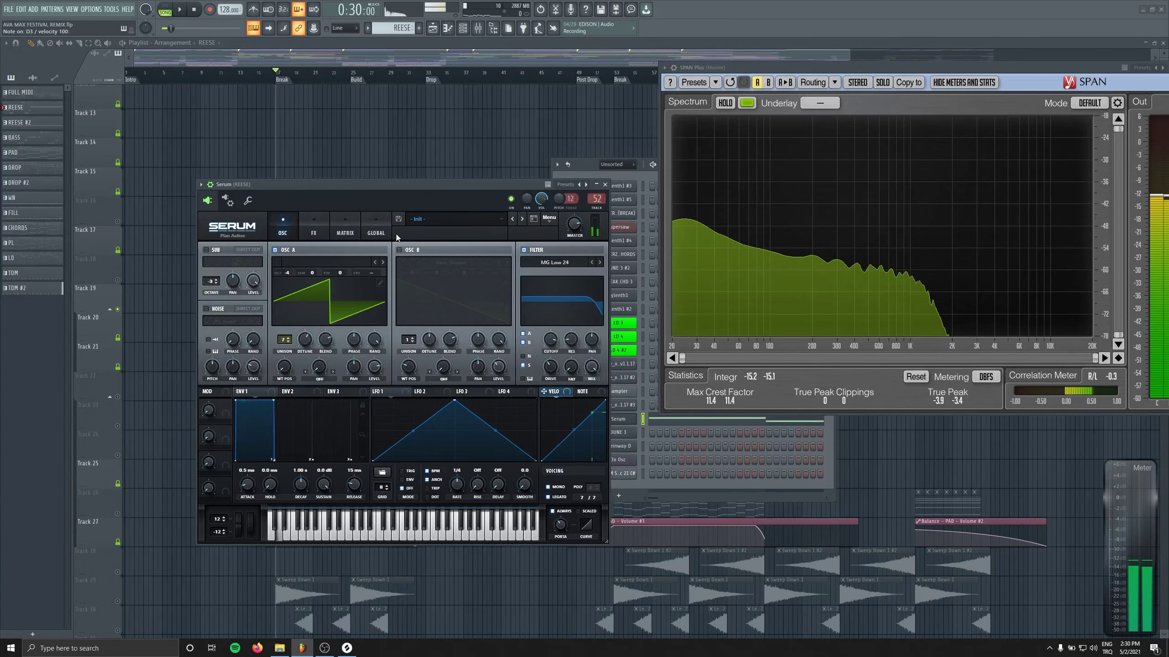
pyautogui.press('space')
pyautogui.press('space')
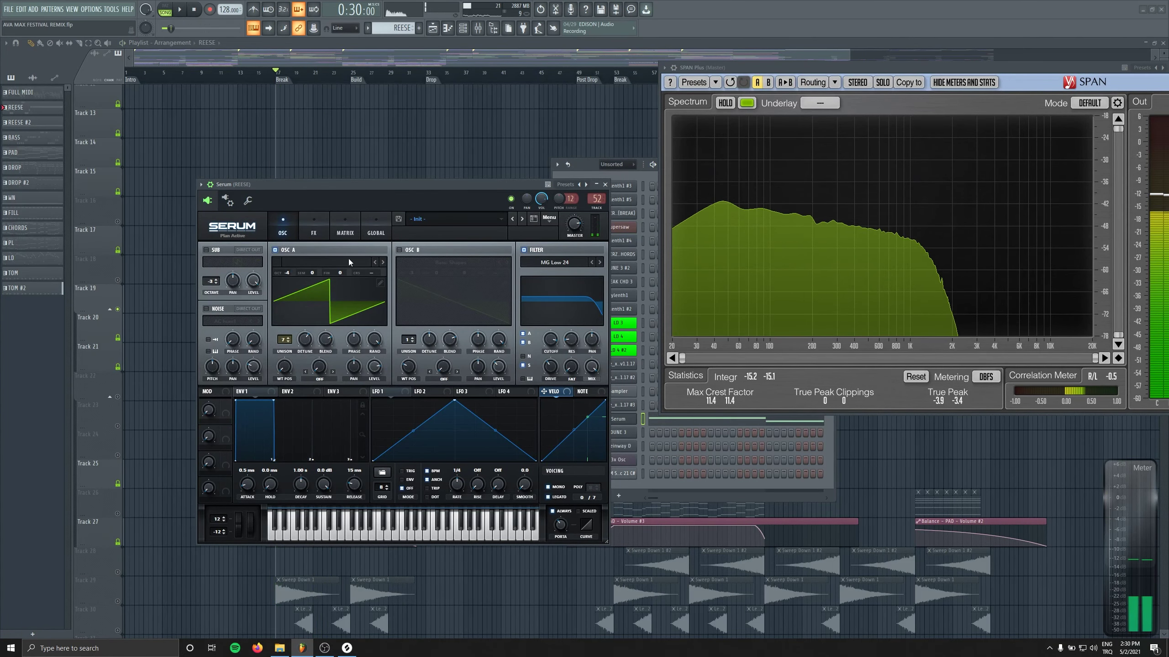
pyautogui.click(314, 228)
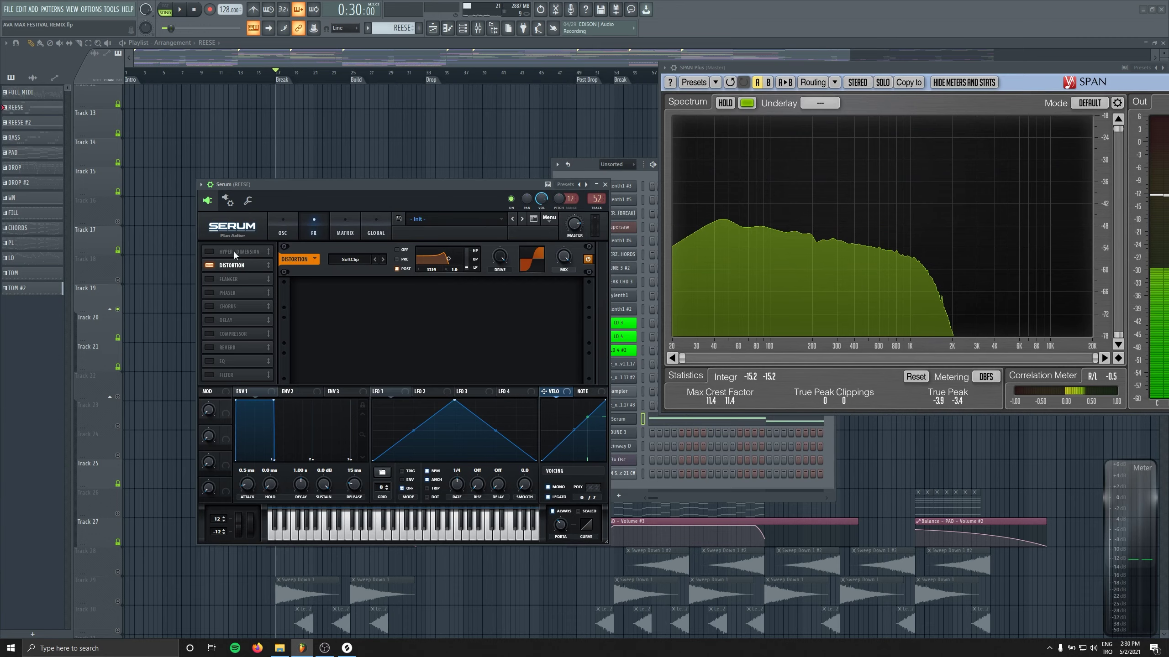
pyautogui.click(282, 233)
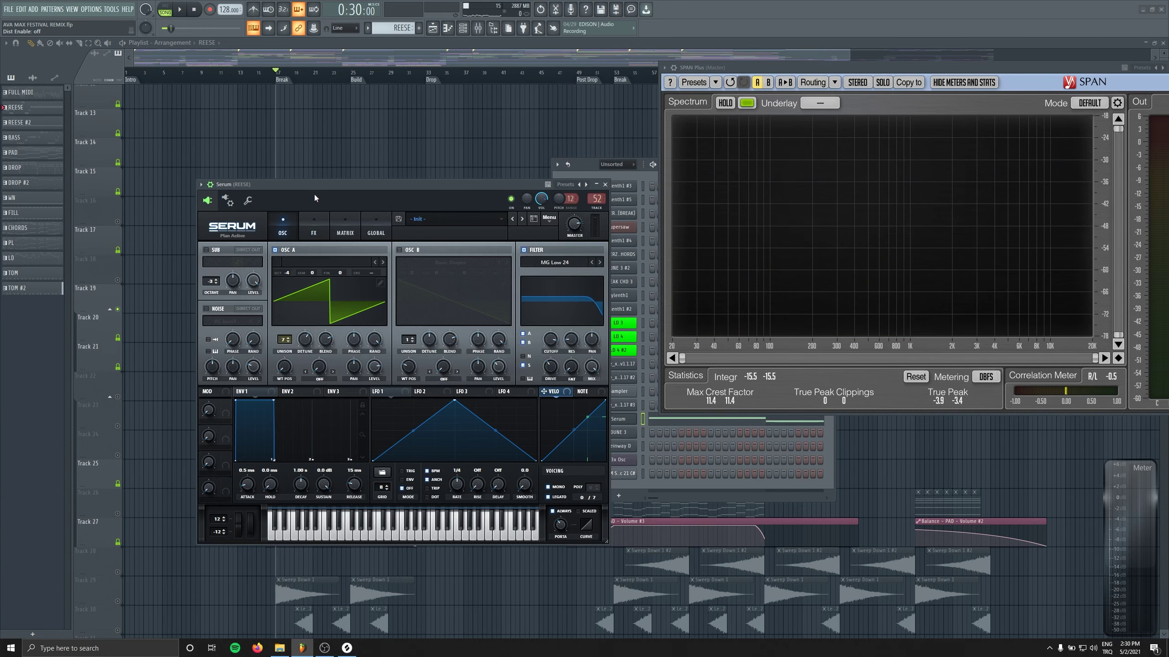
# Reduce oscillator A's unison to a single voice during playback and enable oscillator B.
pyautogui.moveTo(320, 184); pyautogui.dragTo(284, 195)
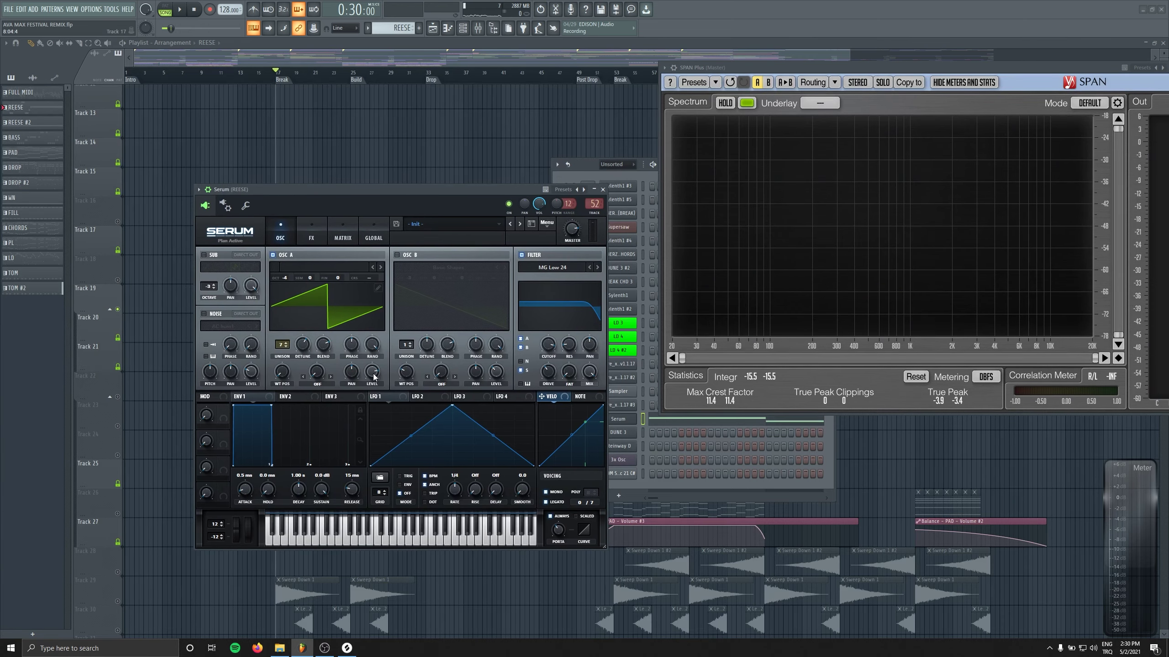
pyautogui.press('space')
pyautogui.moveTo(282, 344); pyautogui.dragTo(392, 356)
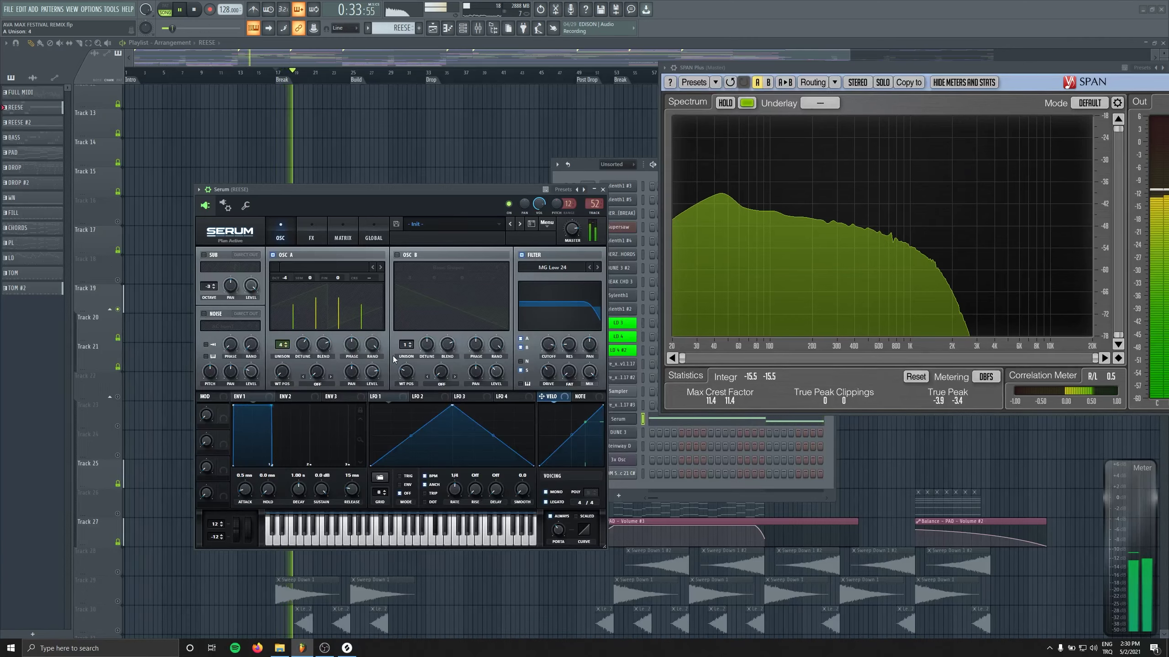
pyautogui.moveTo(283, 346)
pyautogui.mouseDown()
pyautogui.moveTo(280, 313)
pyautogui.moveTo(283, 349)
pyautogui.mouseUp()
pyautogui.click(397, 255)
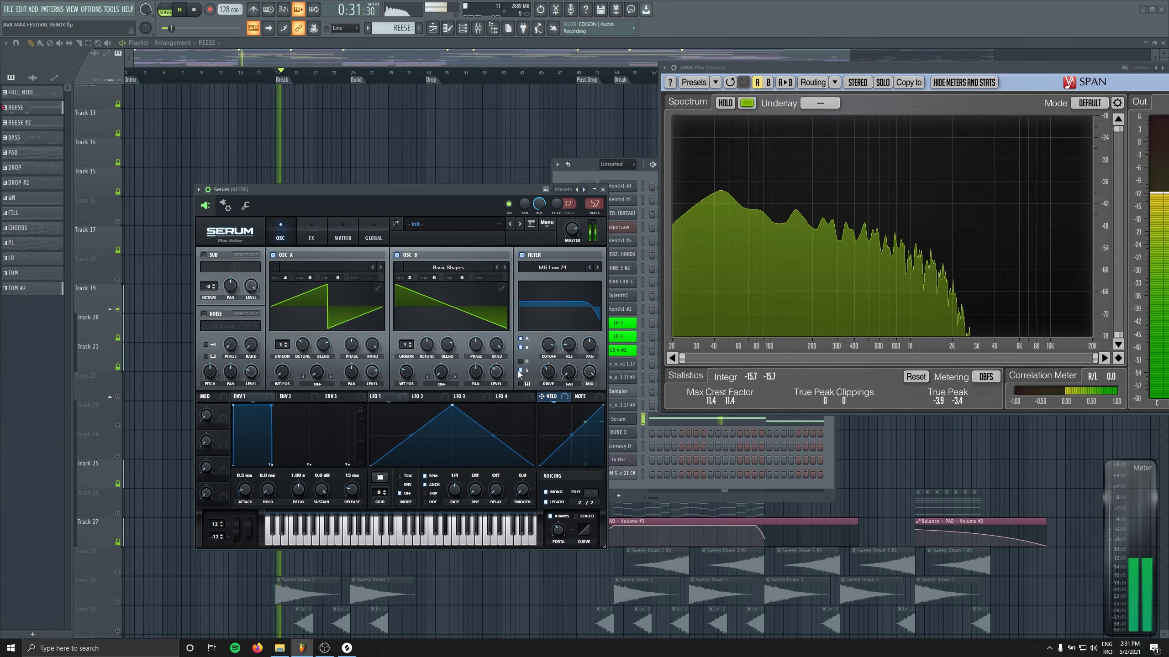
# Set oscillator B's octave to -4 and its level to 80% while listening.
pyautogui.moveTo(496, 372); pyautogui.dragTo(513, 445)
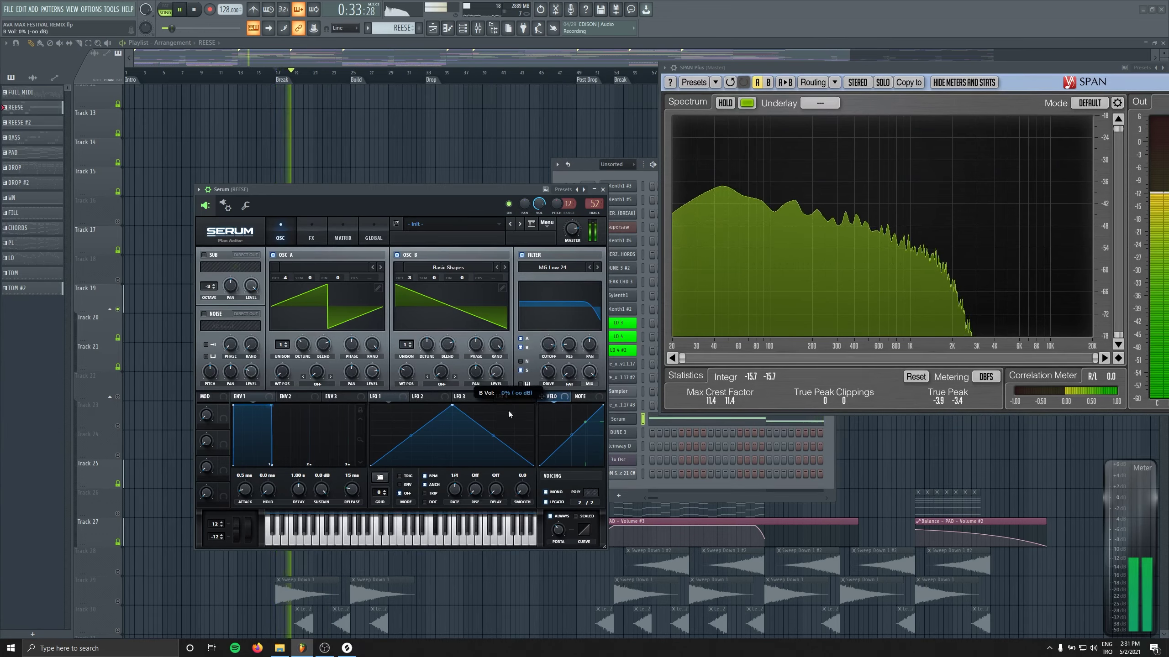
pyautogui.moveTo(503, 368); pyautogui.dragTo(503, 355)
pyautogui.moveTo(411, 278); pyautogui.dragTo(411, 282)
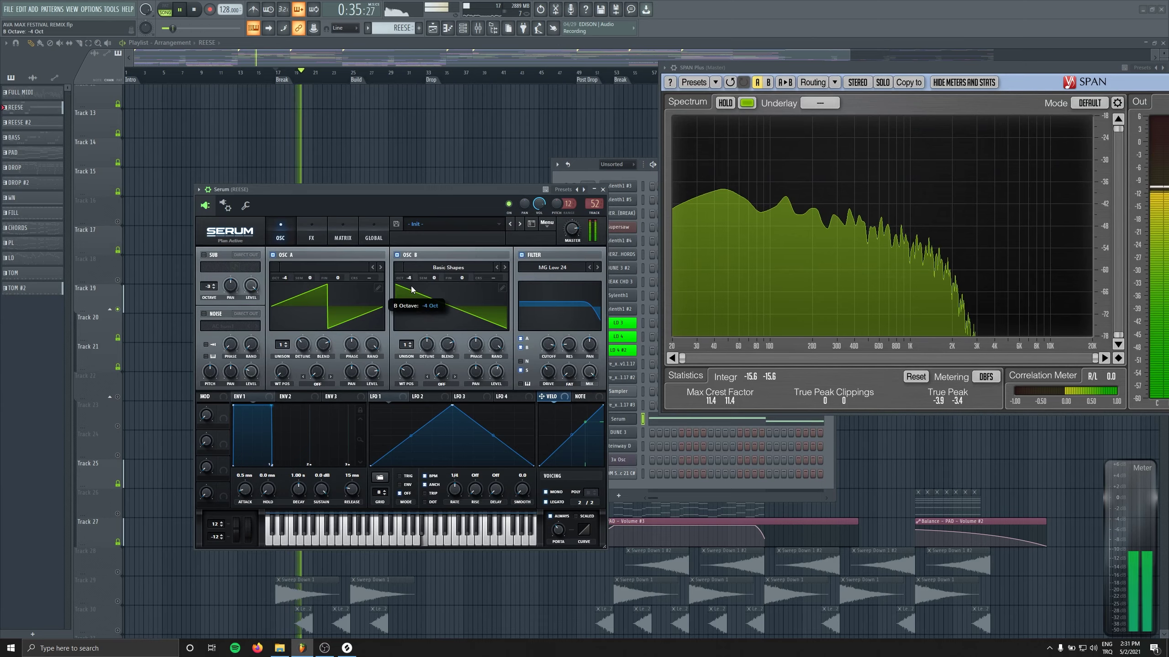
pyautogui.moveTo(499, 376); pyautogui.dragTo(482, 326)
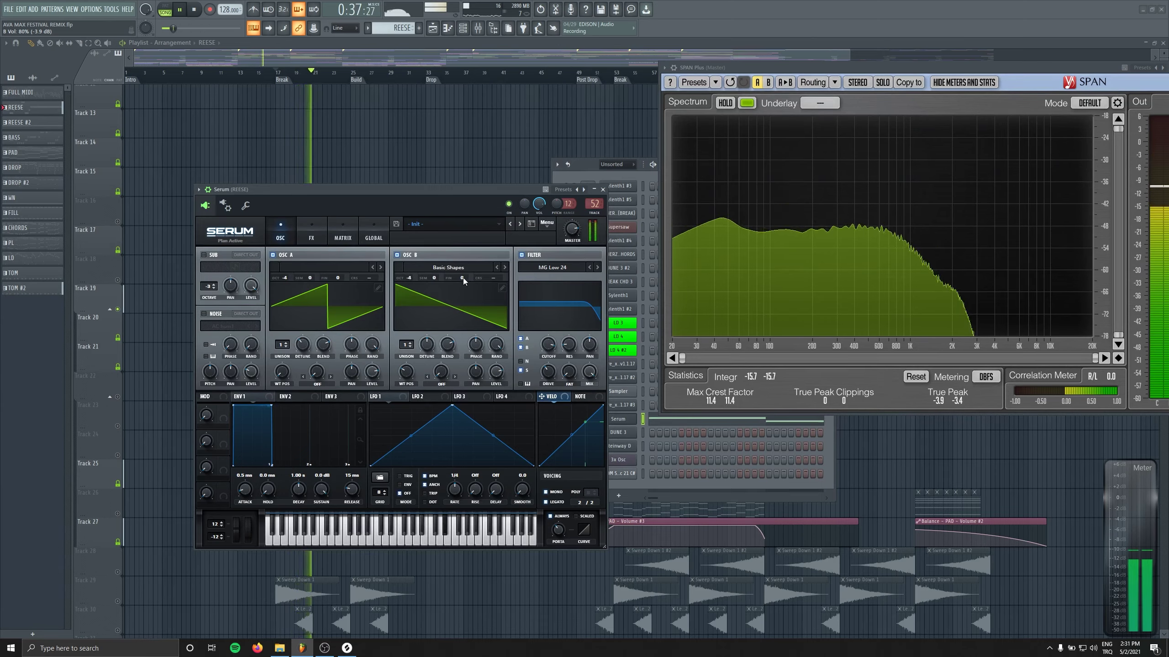
# Detune the two oscillators against each other, setting oscillator A's fine pitch to -15 cents and oscillator B's to 17 cents.
pyautogui.moveTo(463, 278); pyautogui.dragTo(464, 266)
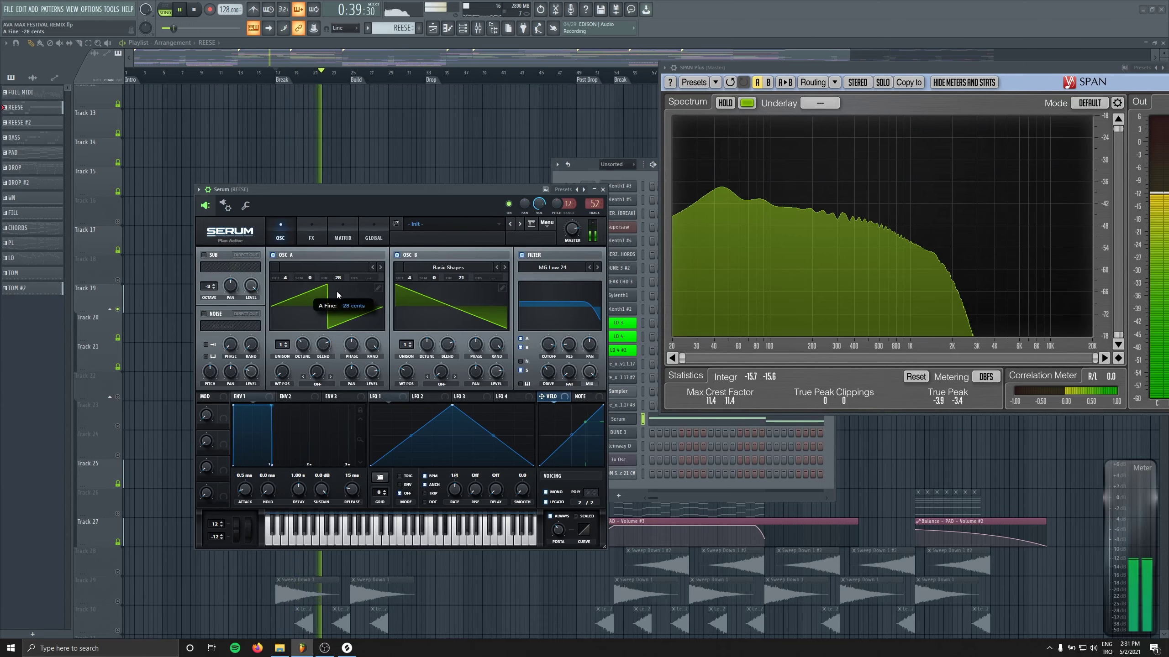
pyautogui.moveTo(337, 277); pyautogui.dragTo(338, 272)
pyautogui.moveTo(461, 277); pyautogui.dragTo(465, 278)
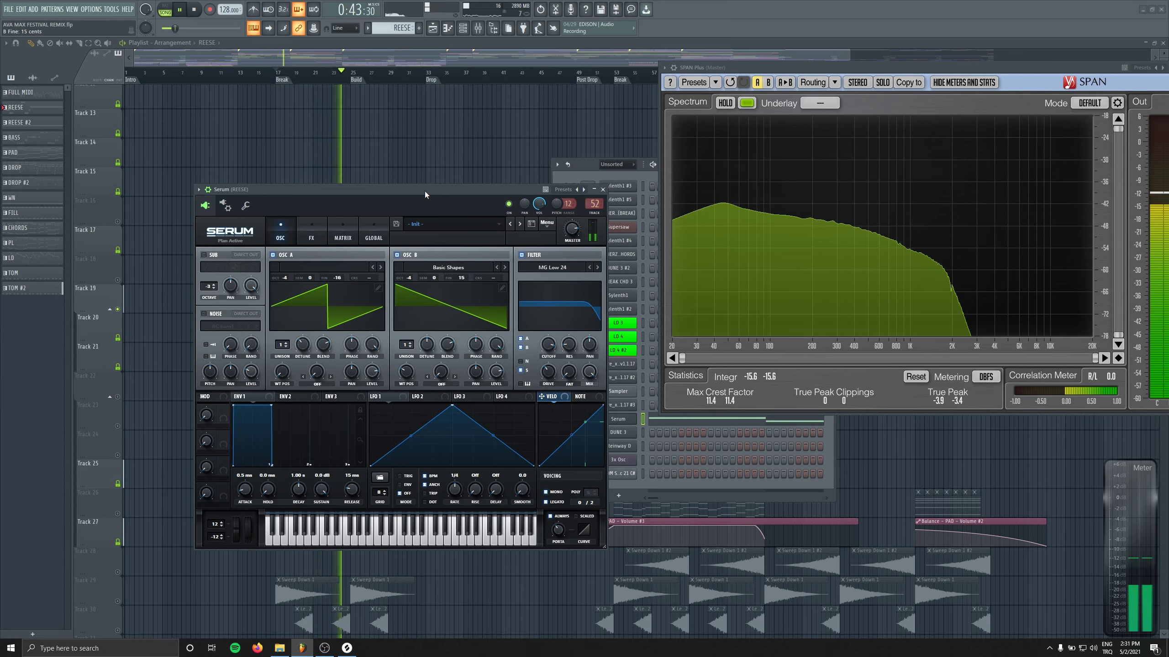
pyautogui.press('space')
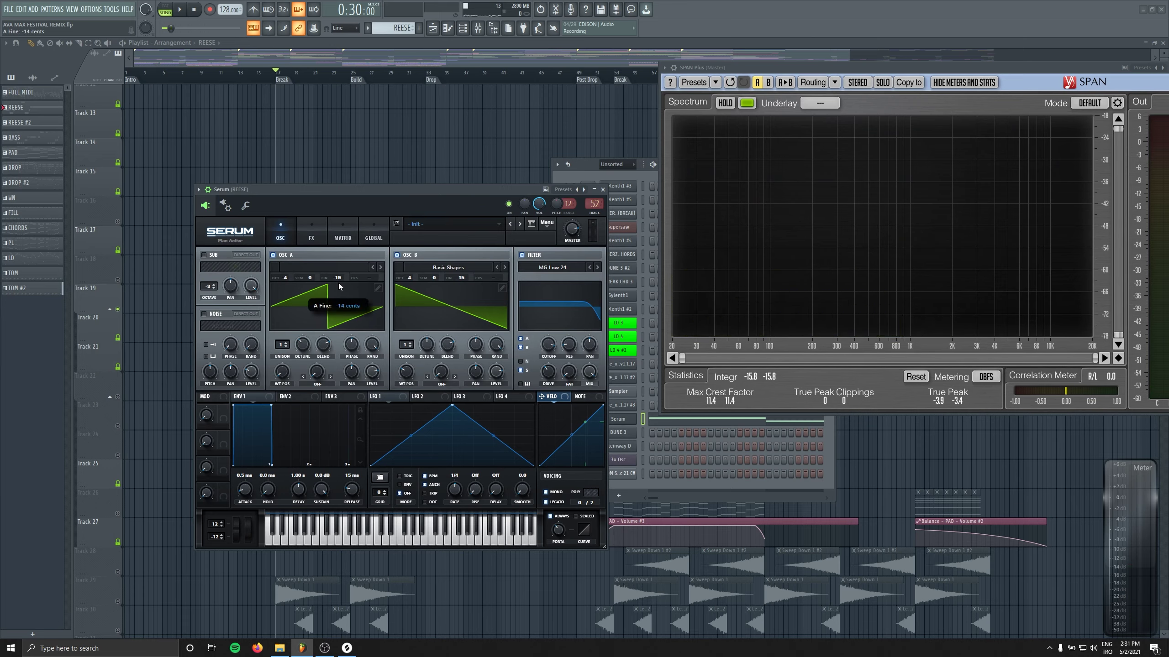
pyautogui.moveTo(337, 283); pyautogui.dragTo(338, 280)
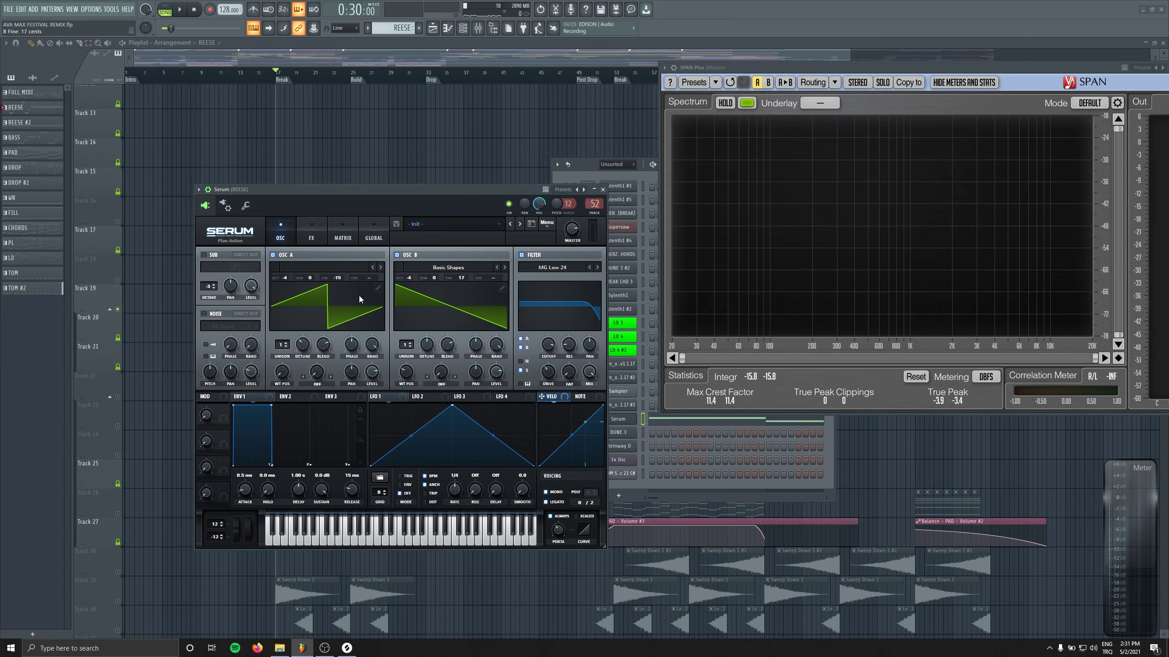
# Compare playback with oscillator B off and on, setting its level to 89% and the filter cutoff to 22050 Hz.
pyautogui.moveTo(374, 189); pyautogui.dragTo(392, 191)
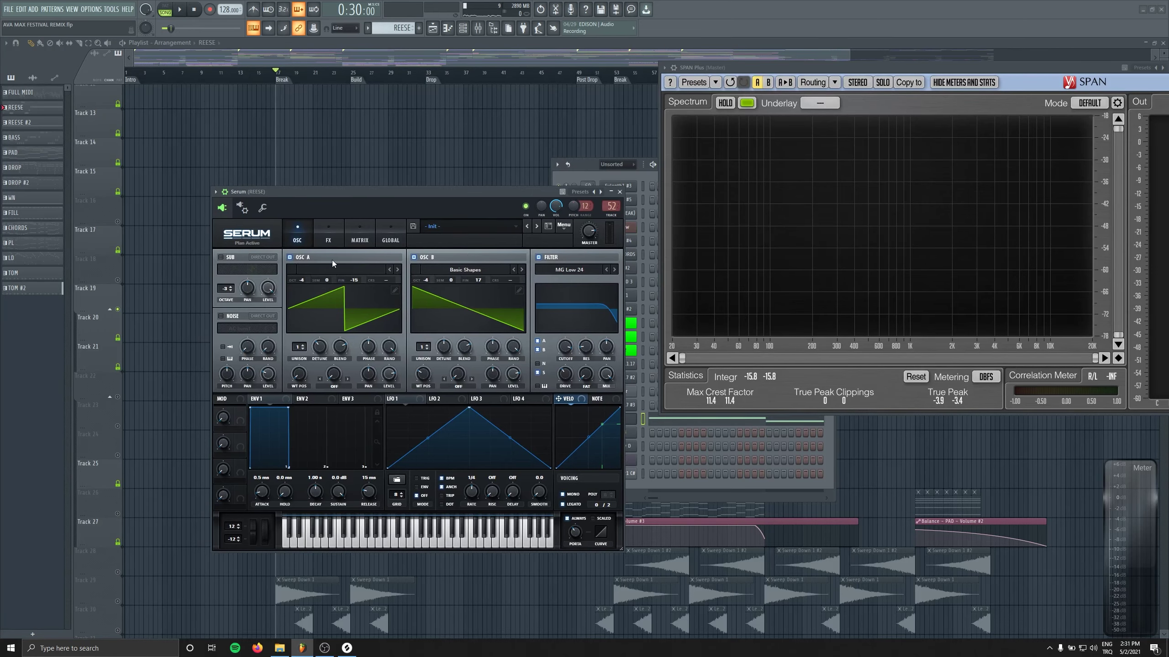
pyautogui.press('space')
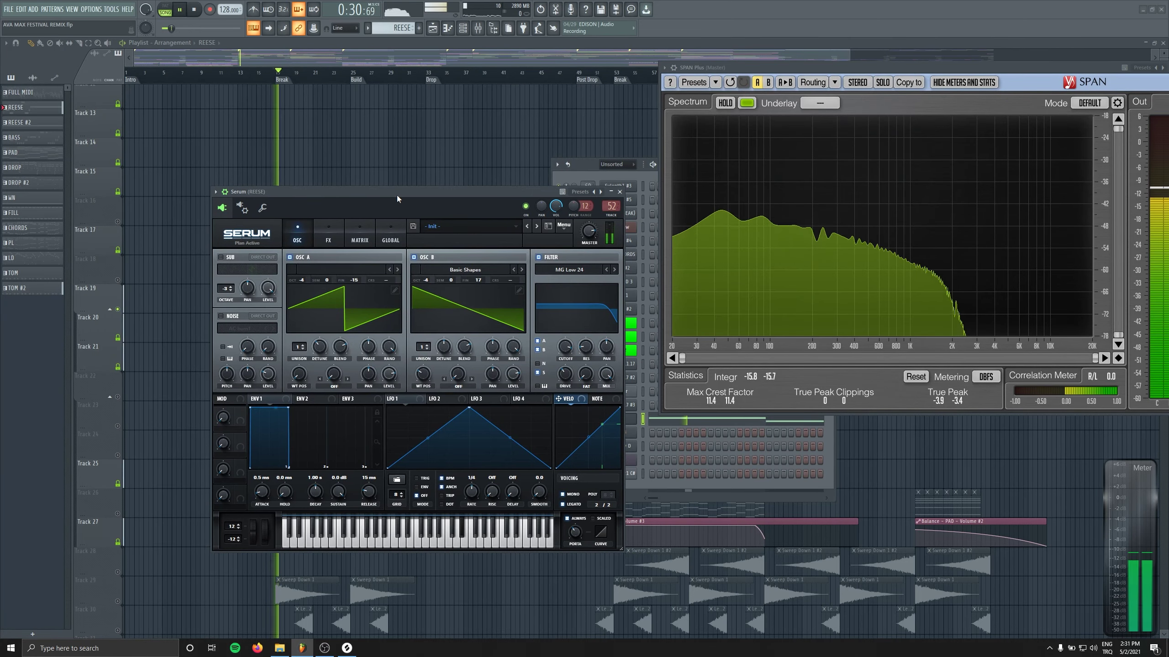
pyautogui.click(413, 257)
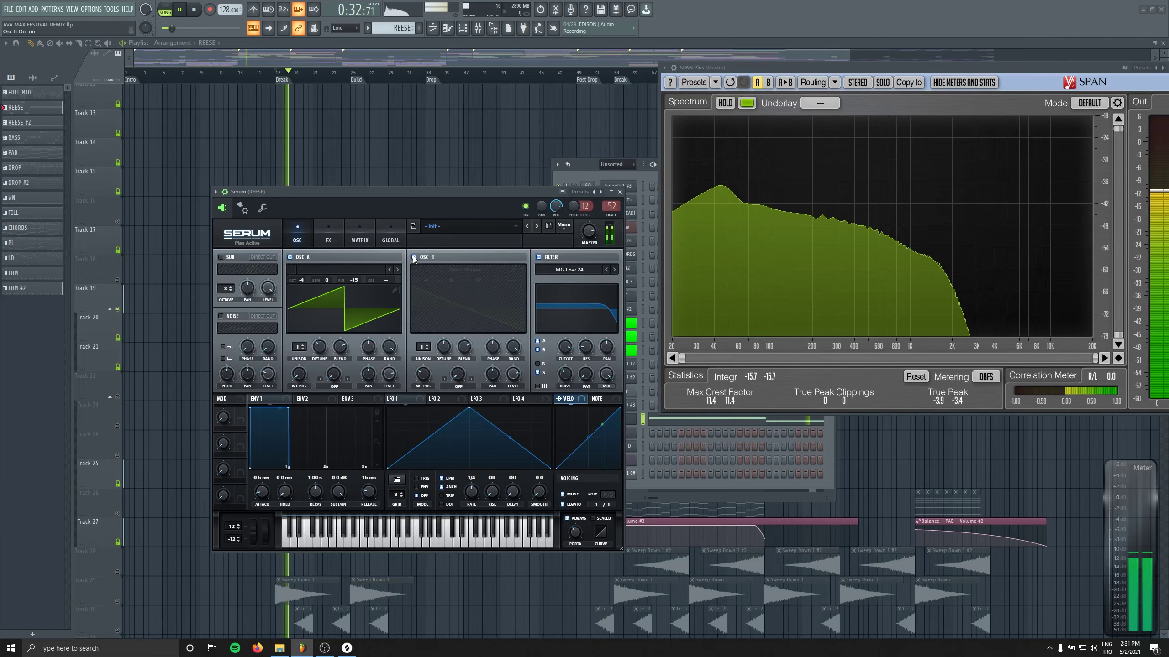
pyautogui.click(413, 257)
pyautogui.moveTo(515, 379); pyautogui.dragTo(508, 385)
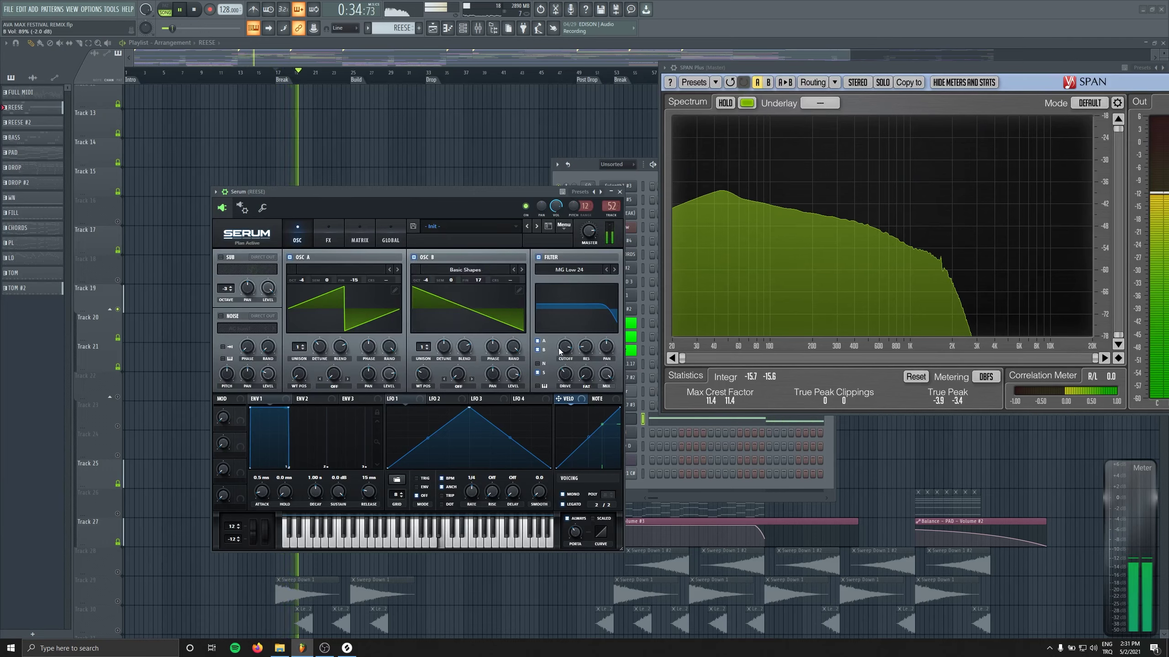
pyautogui.moveTo(559, 350); pyautogui.dragTo(560, 326)
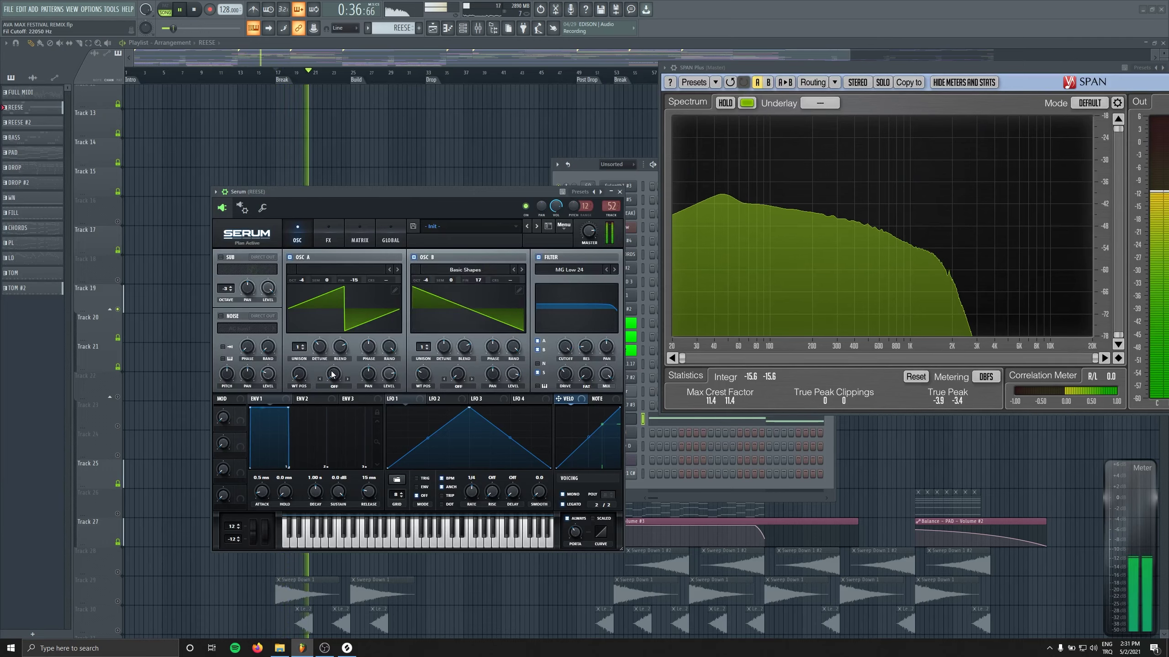
# Set oscillator B's octave to -3 and raise the unison voices of both oscillators during playback.
pyautogui.moveTo(301, 280); pyautogui.dragTo(305, 286)
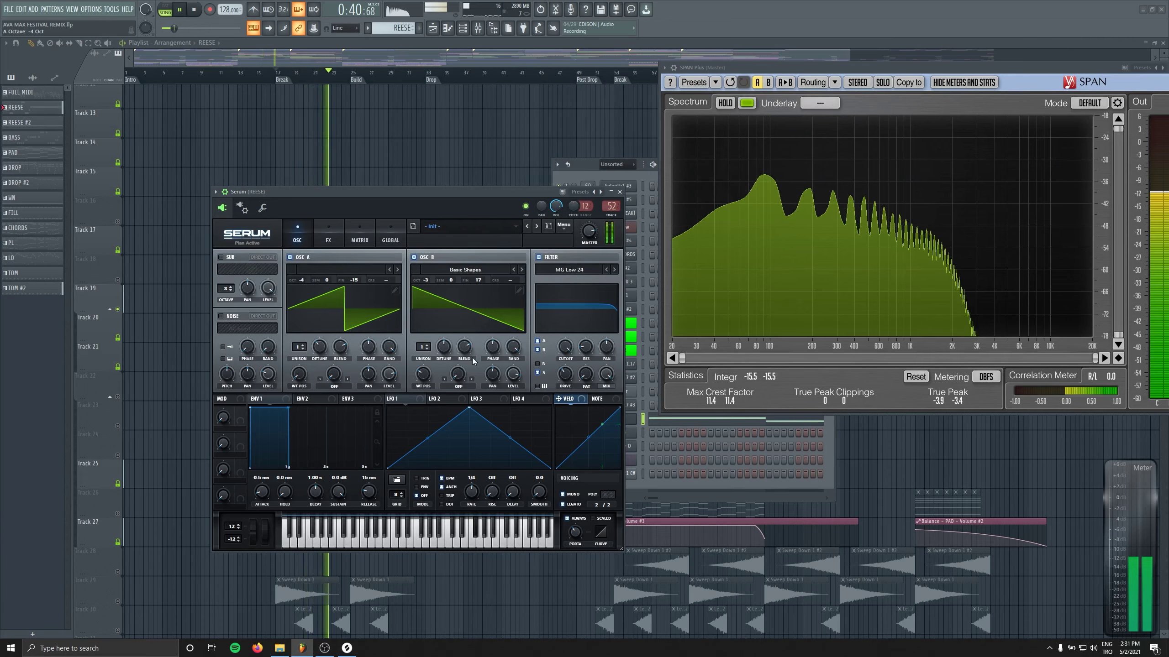
pyautogui.click(444, 354)
pyautogui.moveTo(424, 329); pyautogui.dragTo(424, 322)
pyautogui.moveTo(298, 346); pyautogui.dragTo(297, 366)
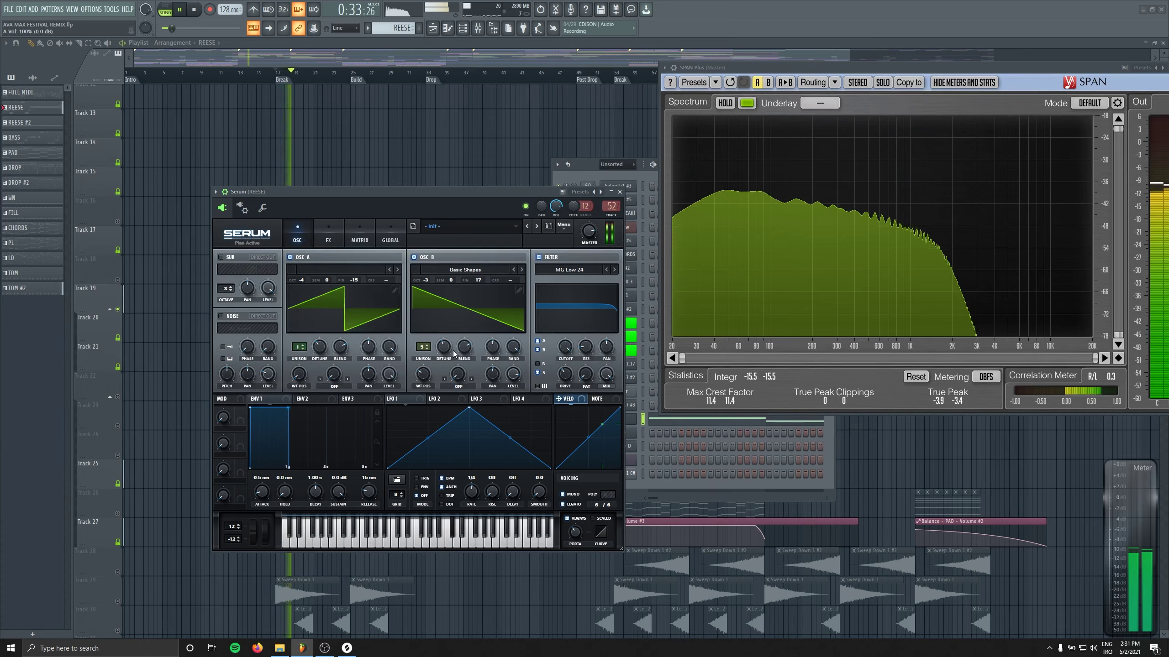
pyautogui.moveTo(426, 348); pyautogui.dragTo(444, 340)
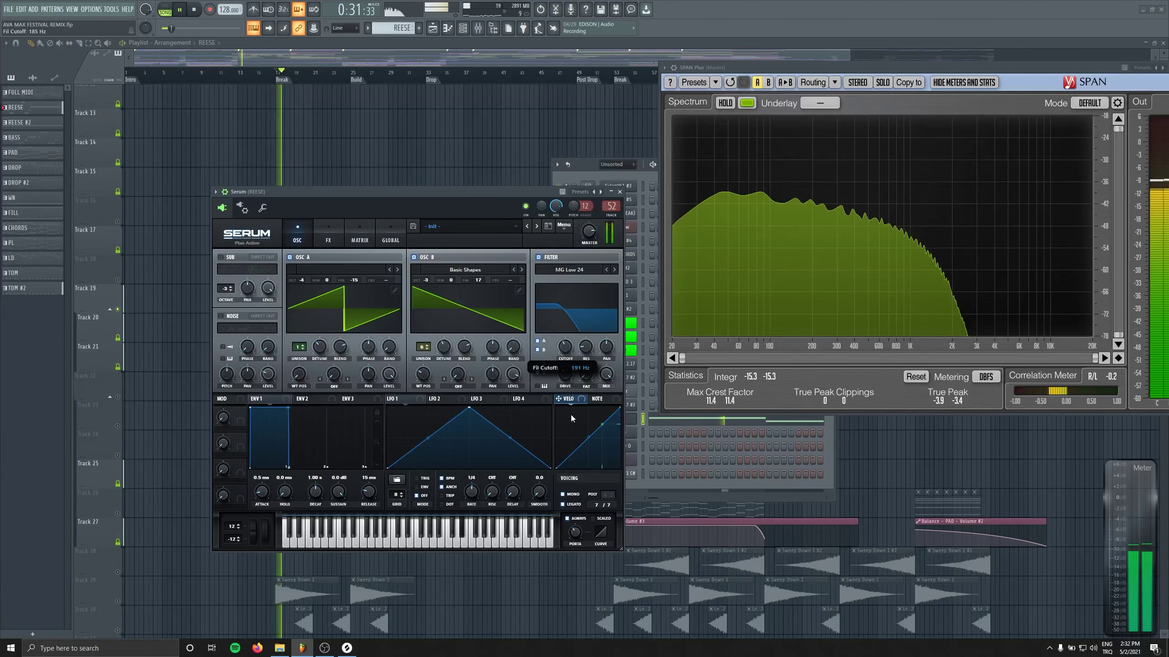
# Lower the filter cutoff to 135 Hz and re-enable the SoftClip distortion with 64% drive and a post filter bandwidth of 0.5.
pyautogui.scroll(-3, 567, 346)
pyautogui.moveTo(566, 344); pyautogui.dragTo(566, 347)
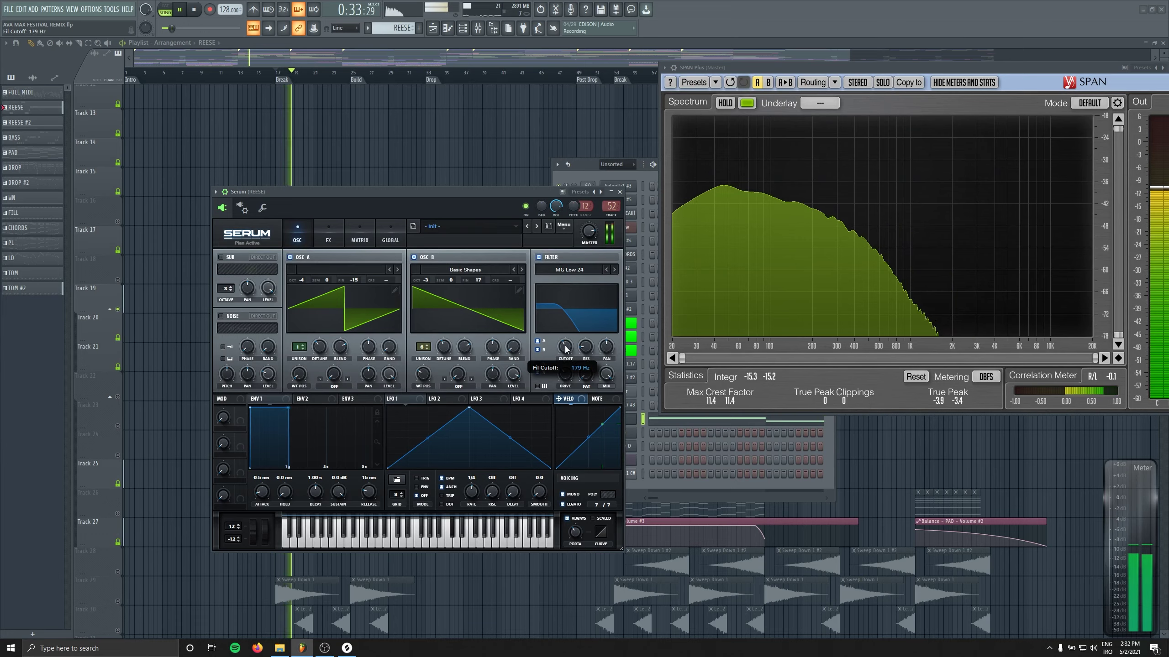
pyautogui.click(328, 237)
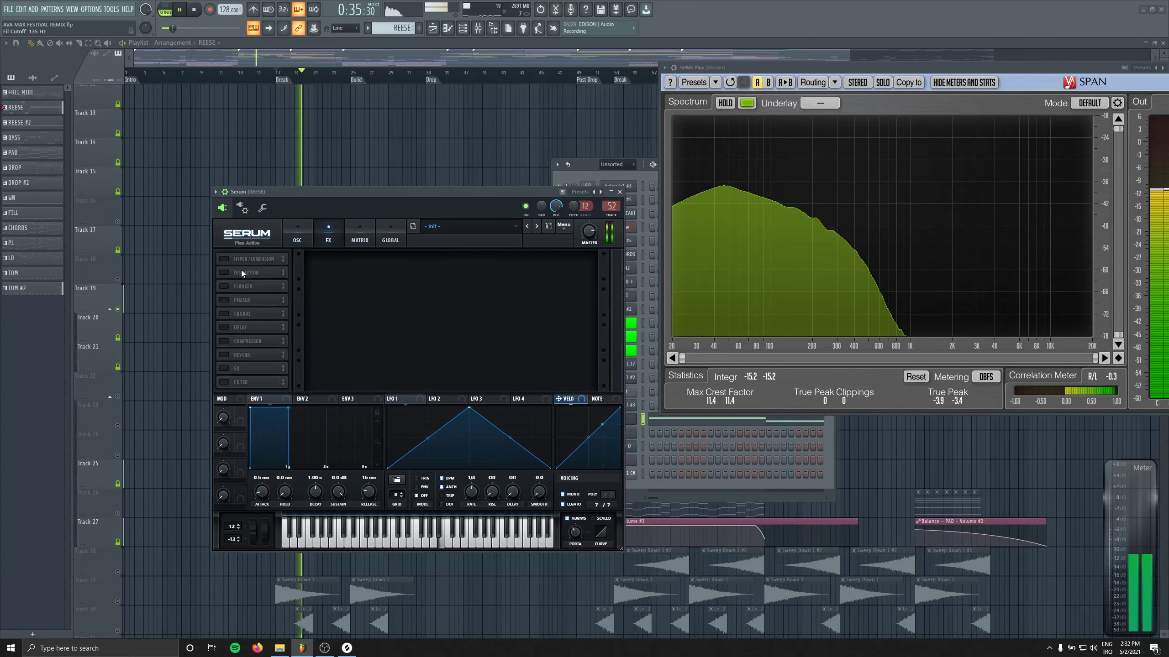
pyautogui.click(224, 272)
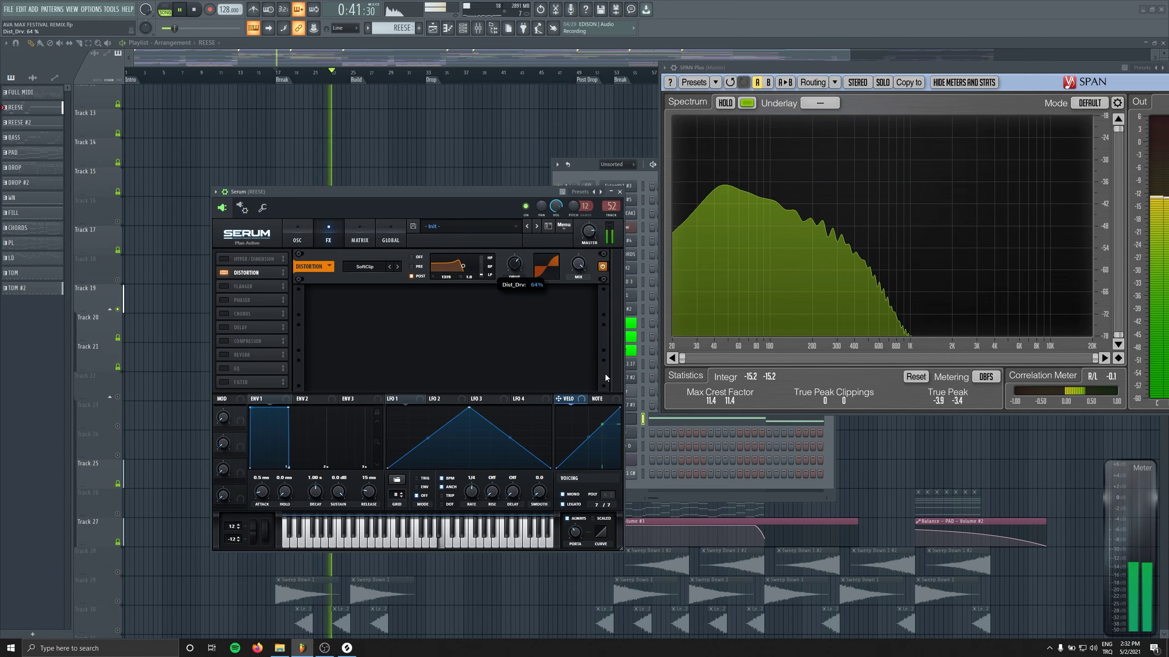
pyautogui.moveTo(517, 267); pyautogui.dragTo(471, 270)
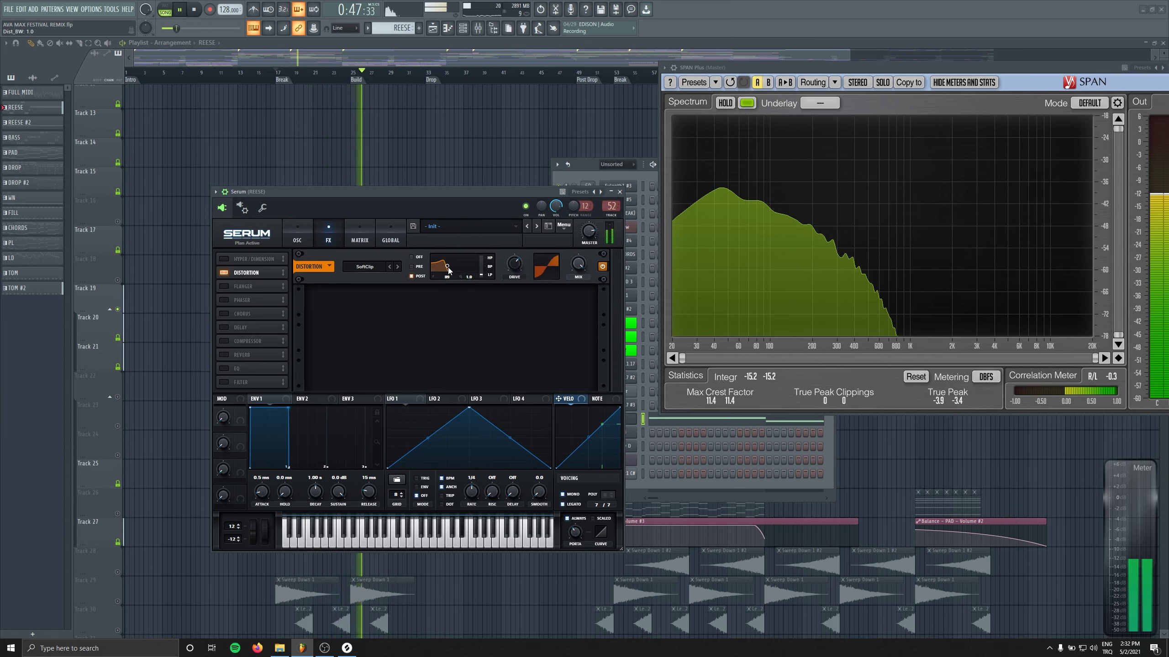
pyautogui.moveTo(462, 272); pyautogui.dragTo(465, 273)
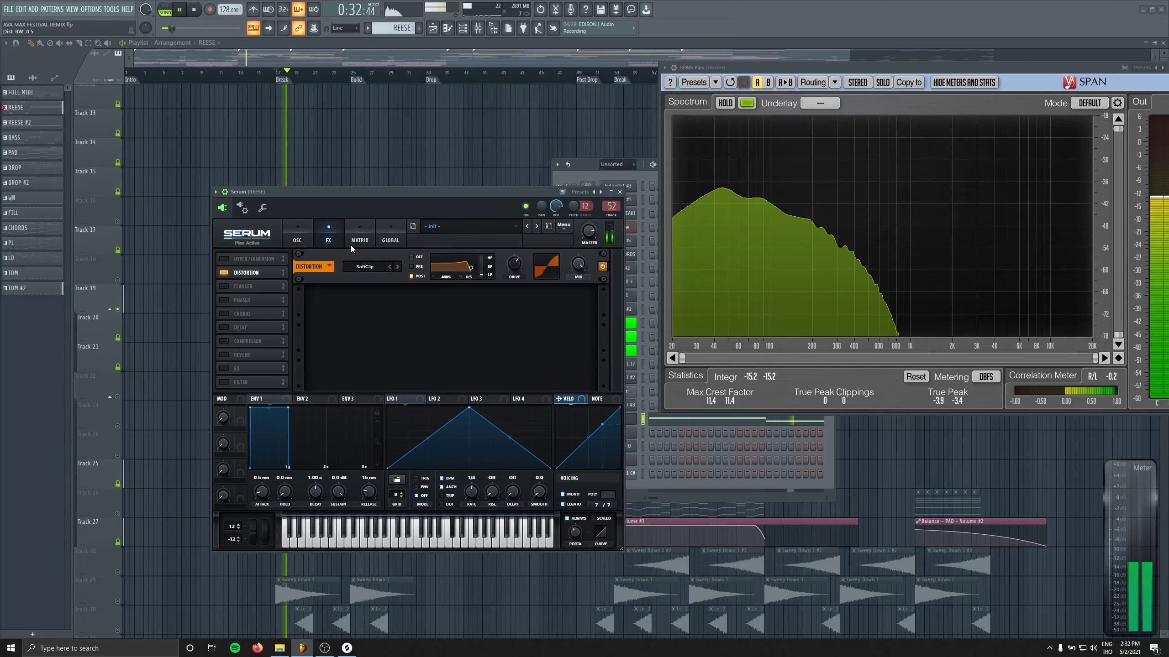
# Readjust the low-pass filter cutoff while listening and set oscillator A's unison width to 0 in the global settings.
pyautogui.click(297, 237)
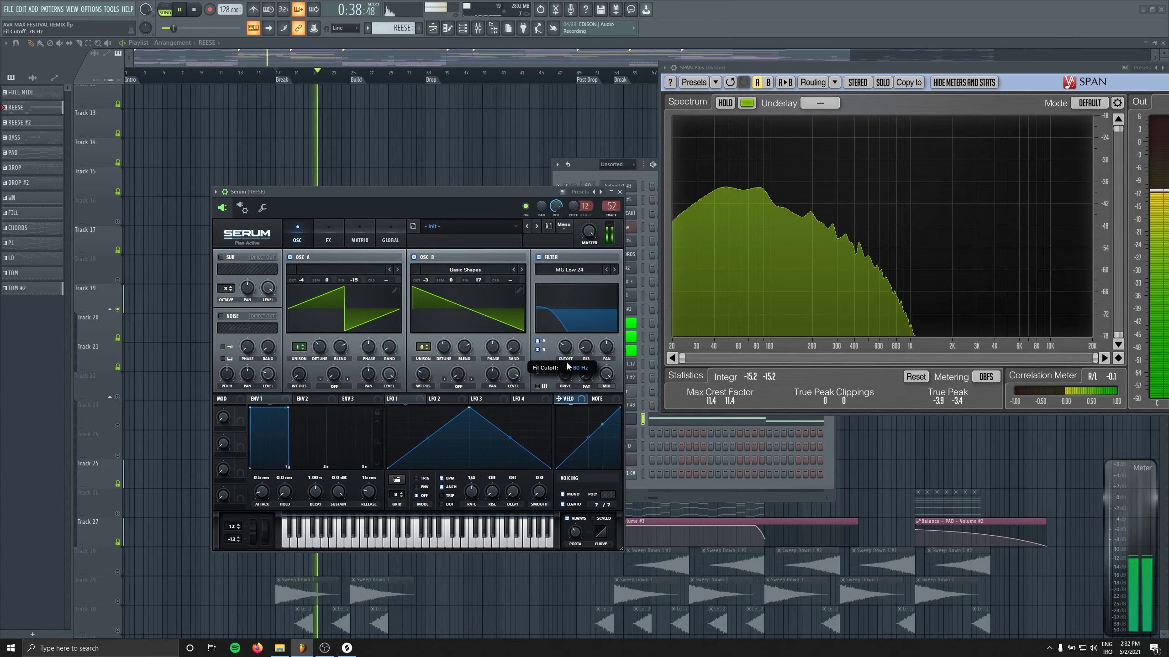
pyautogui.moveTo(567, 365); pyautogui.dragTo(567, 350)
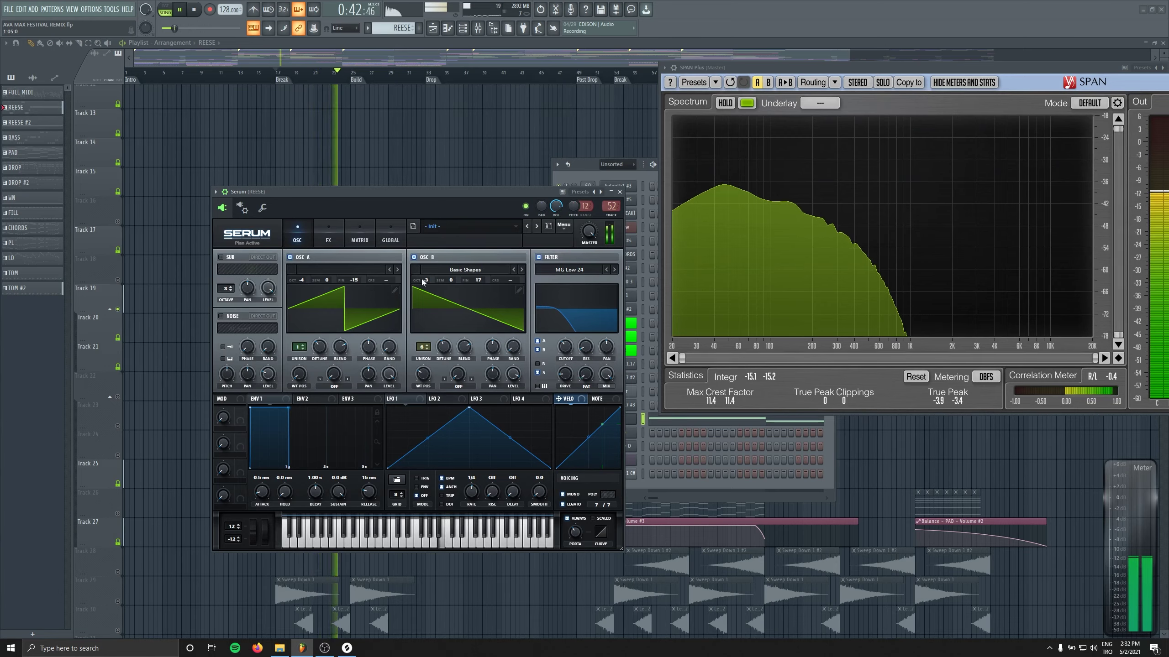
pyautogui.click(390, 235)
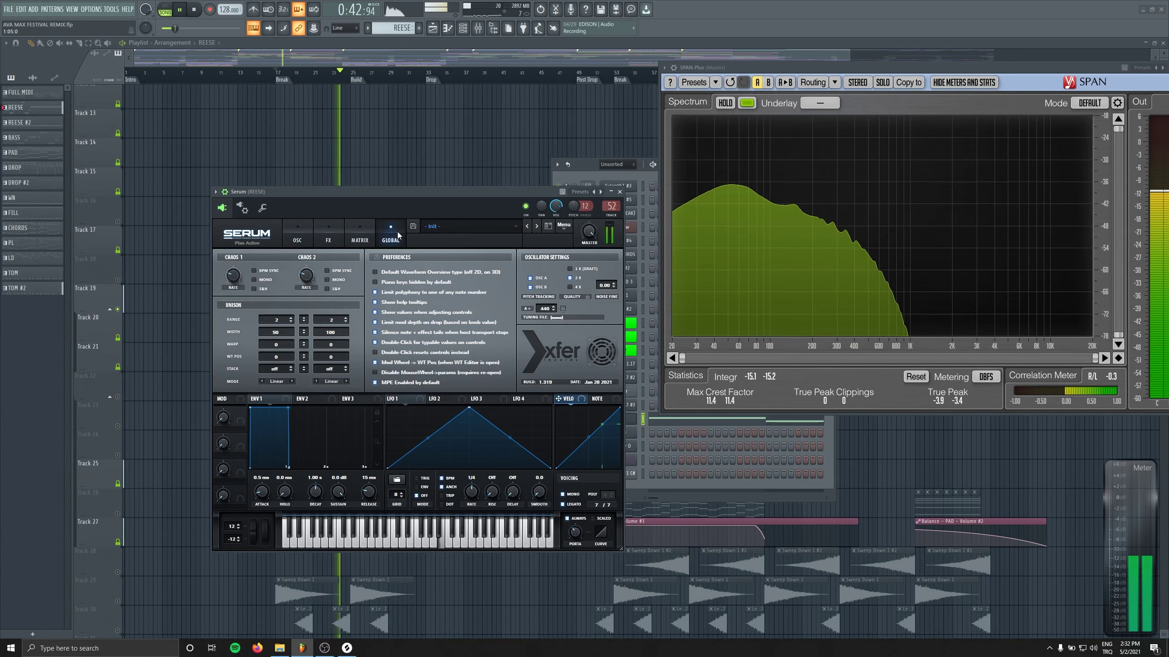
pyautogui.press('space')
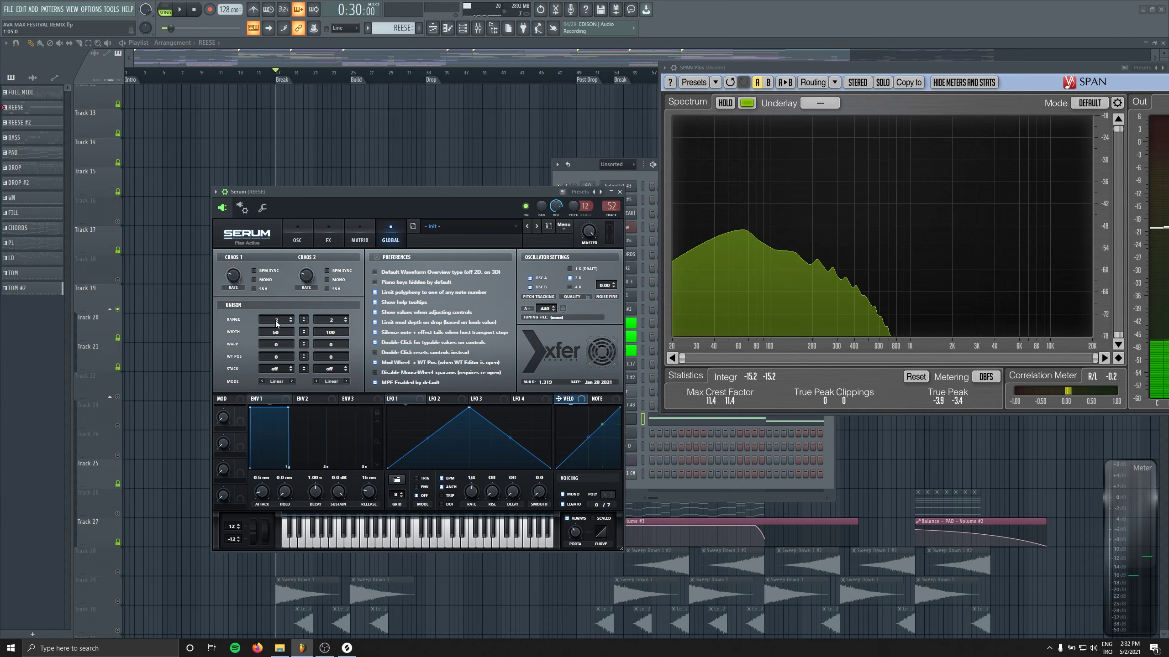
pyautogui.press('space')
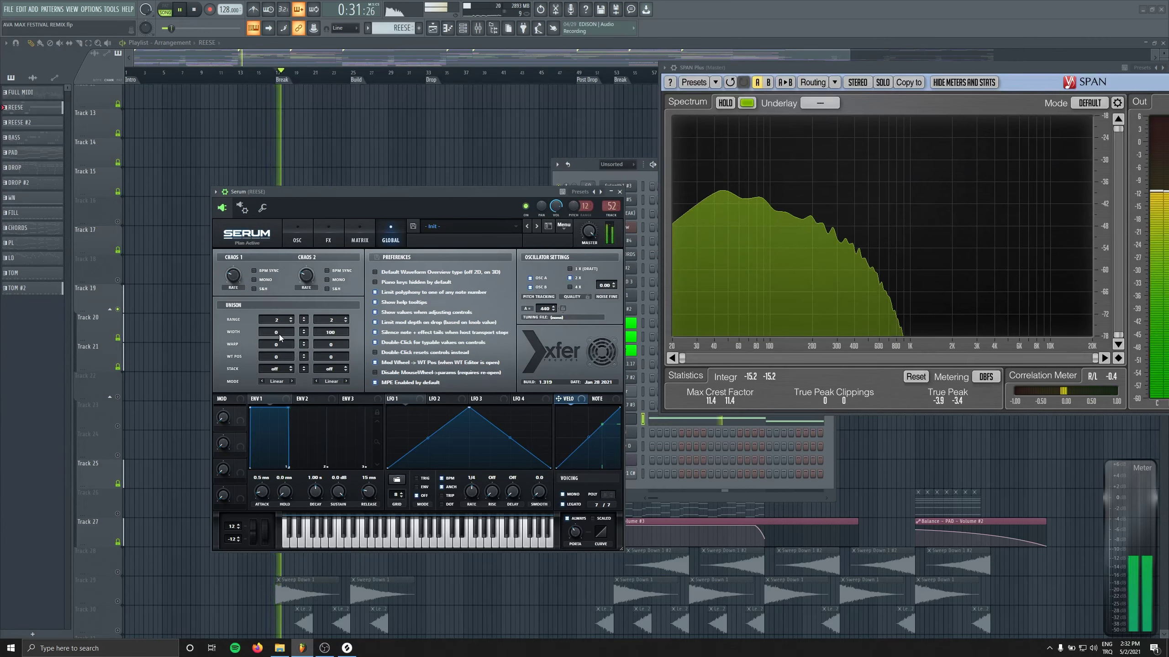
# Return Serum to its oscillator page, stop playback and close the synth's window.
pyautogui.moveTo(279, 334); pyautogui.dragTo(290, 423)
pyautogui.click(297, 237)
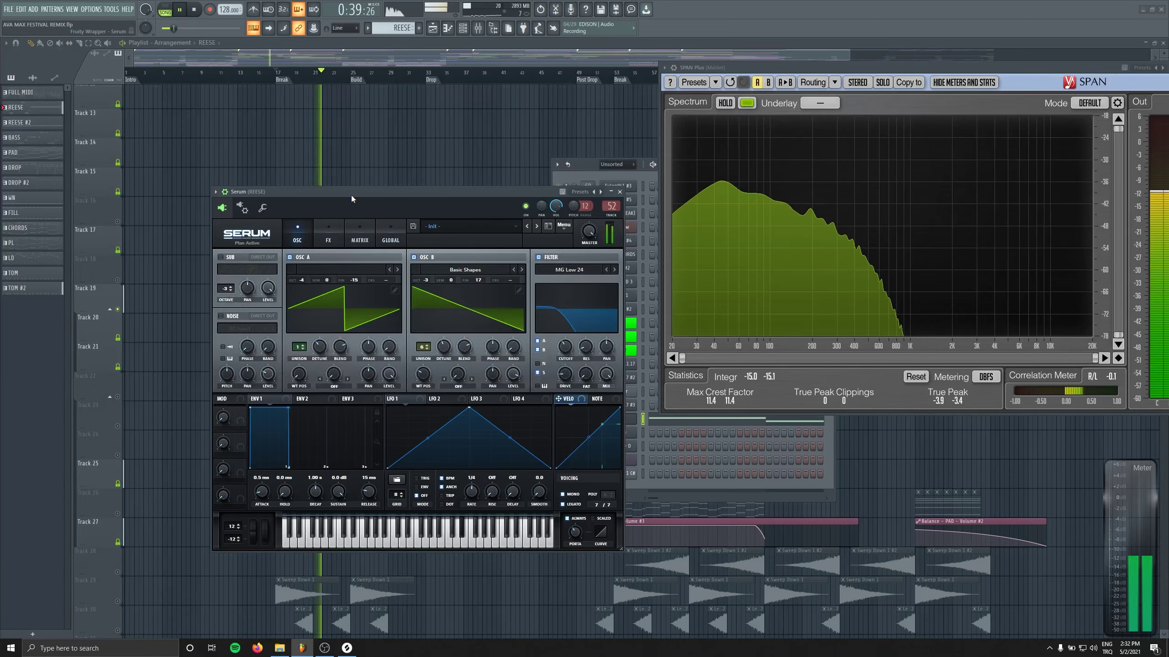
pyautogui.press('space')
pyautogui.click(619, 193)
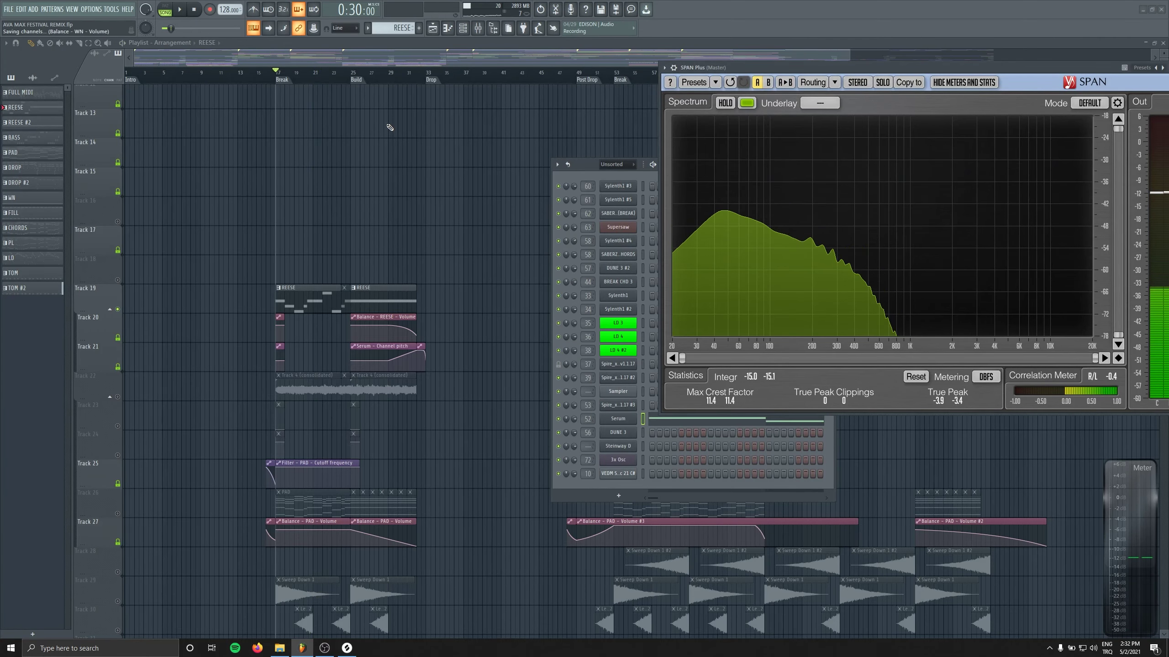
# Compare the drop with the break during playback and lower the REESE mixer track's volume to 65%.
pyautogui.click(427, 72)
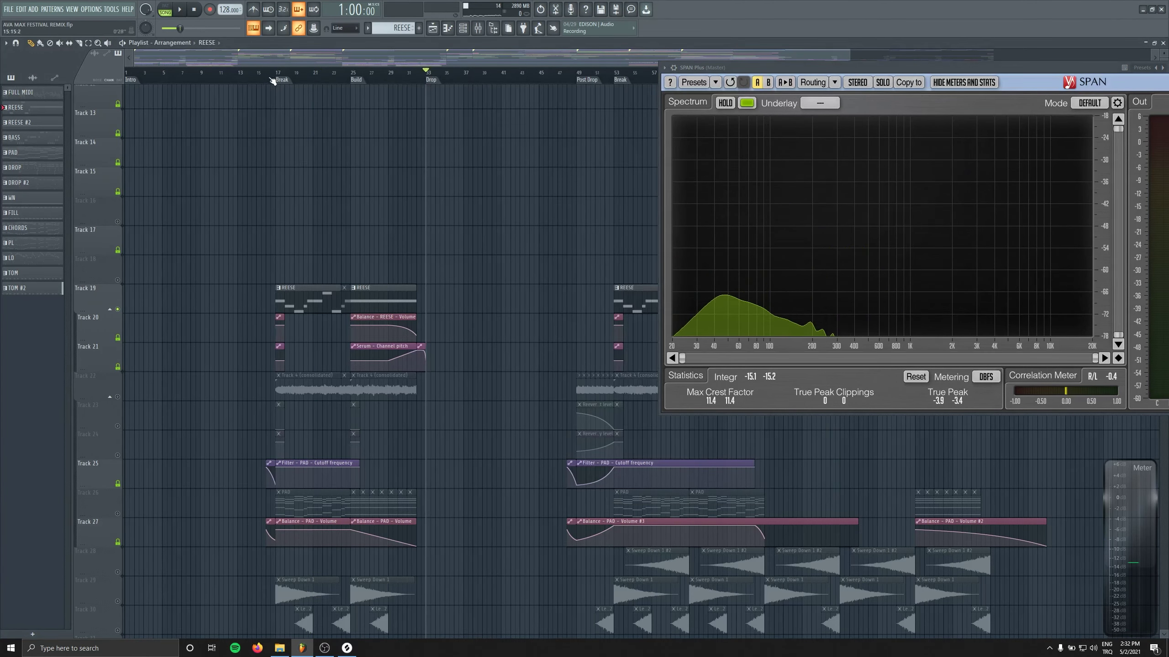
pyautogui.press('space')
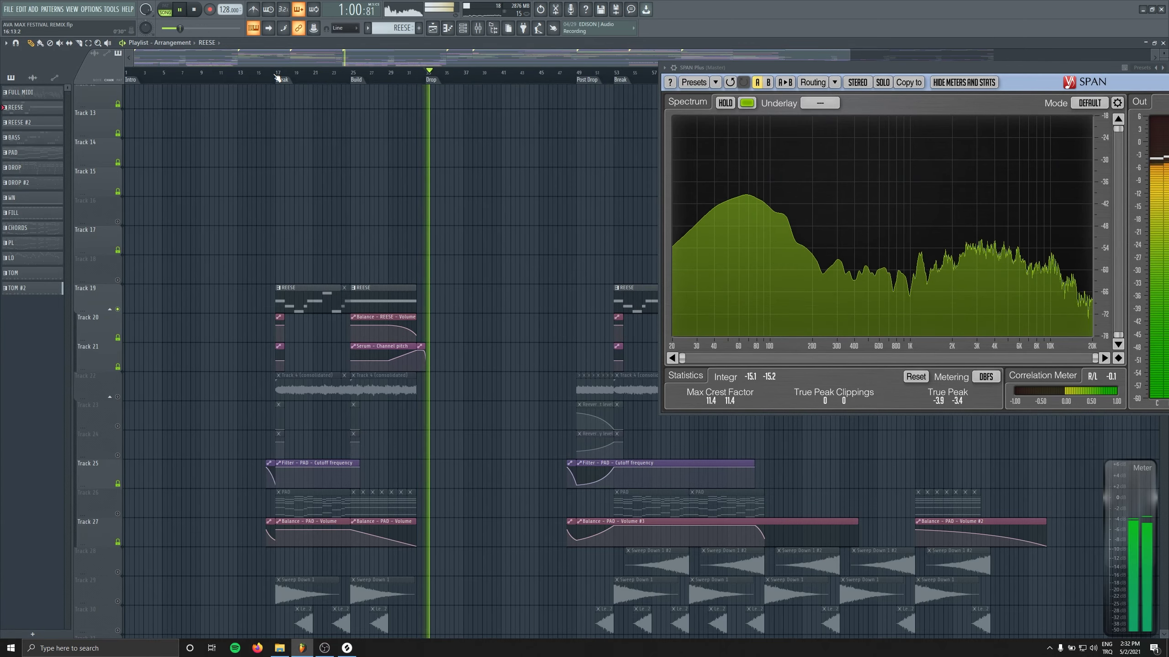
pyautogui.click(278, 76)
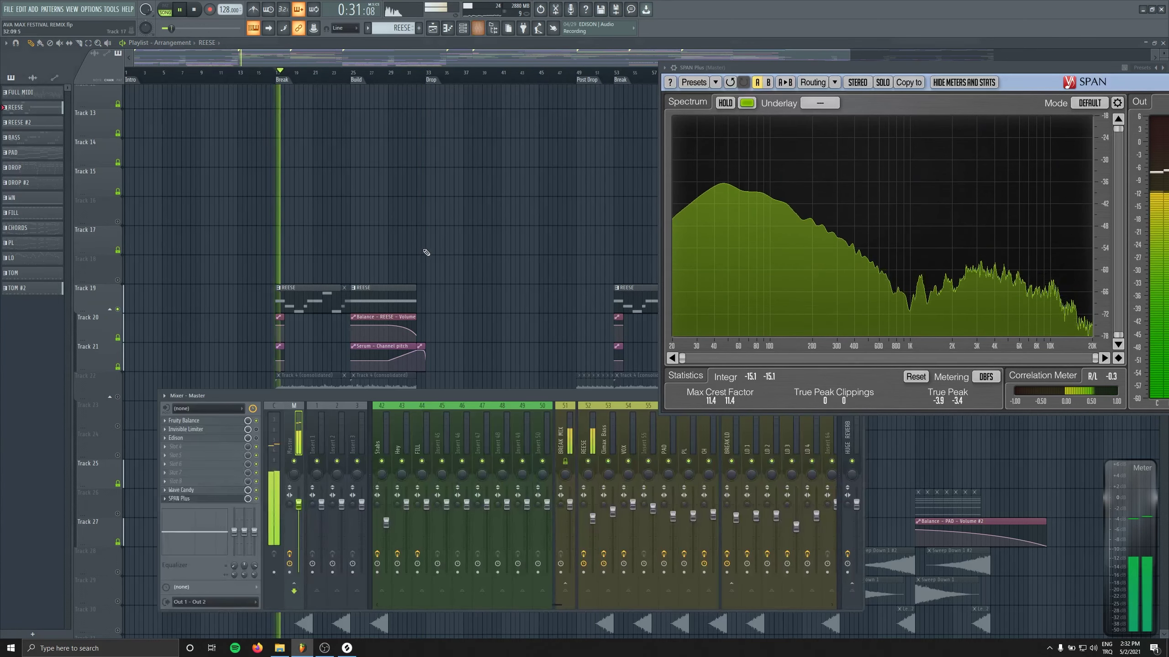
pyautogui.press('F9')
pyautogui.moveTo(593, 518); pyautogui.dragTo(592, 529)
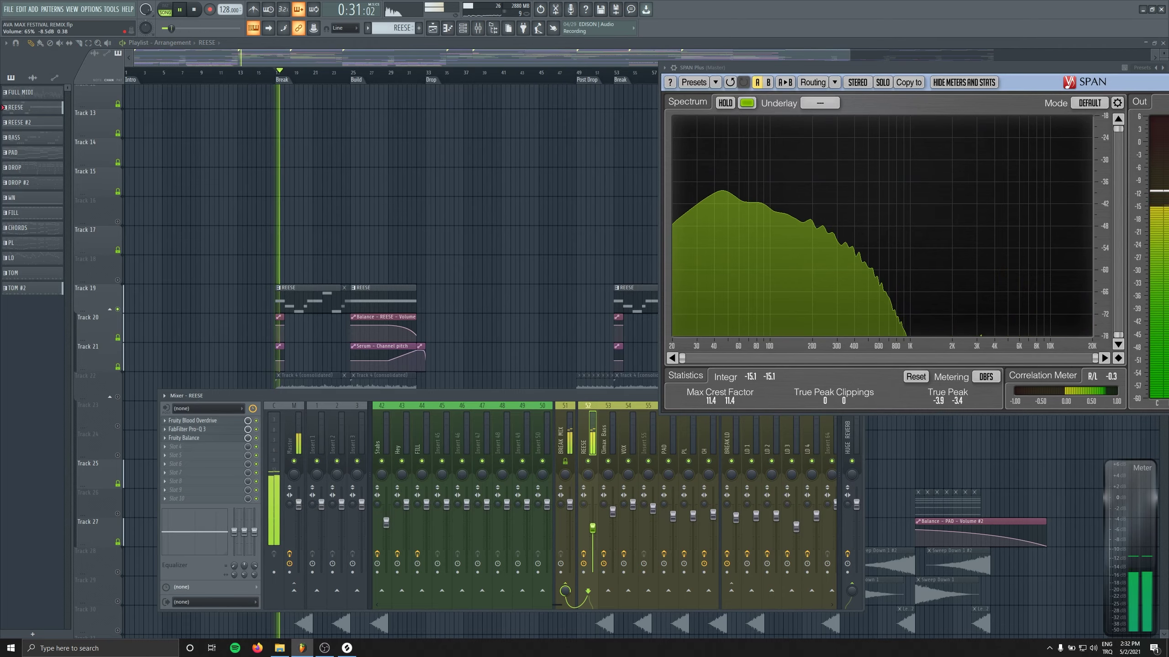
# Play the drop and the break again for reference and set the REESE mixer track's volume to 72%.
pyautogui.click(429, 72)
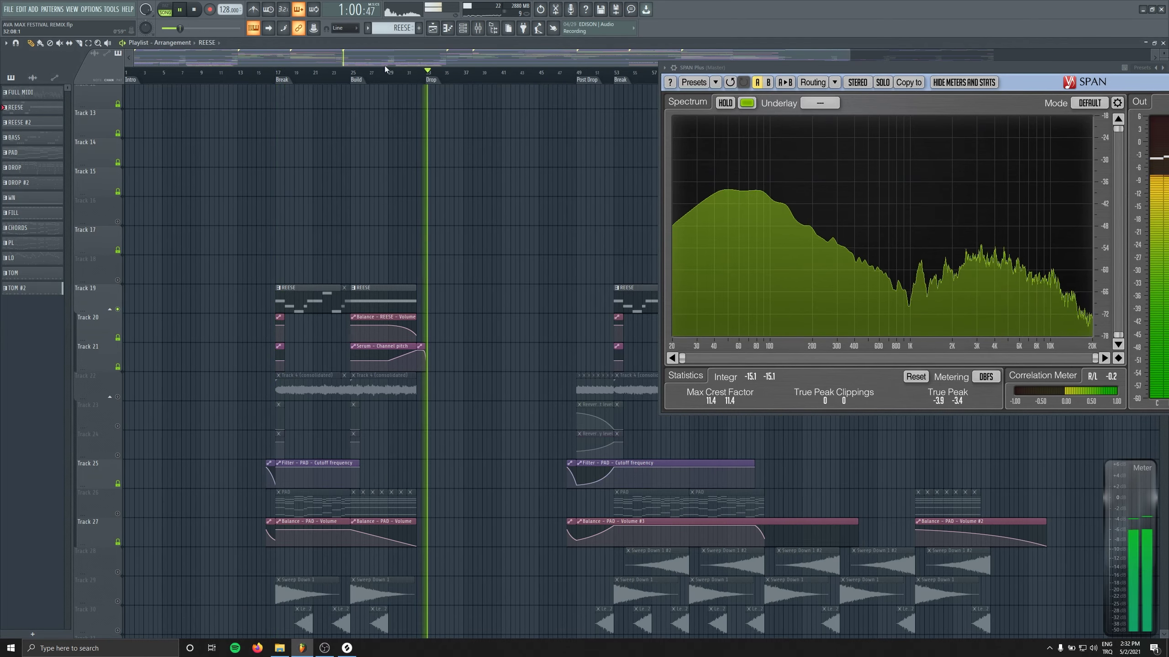
pyautogui.click(278, 74)
pyautogui.press('F9')
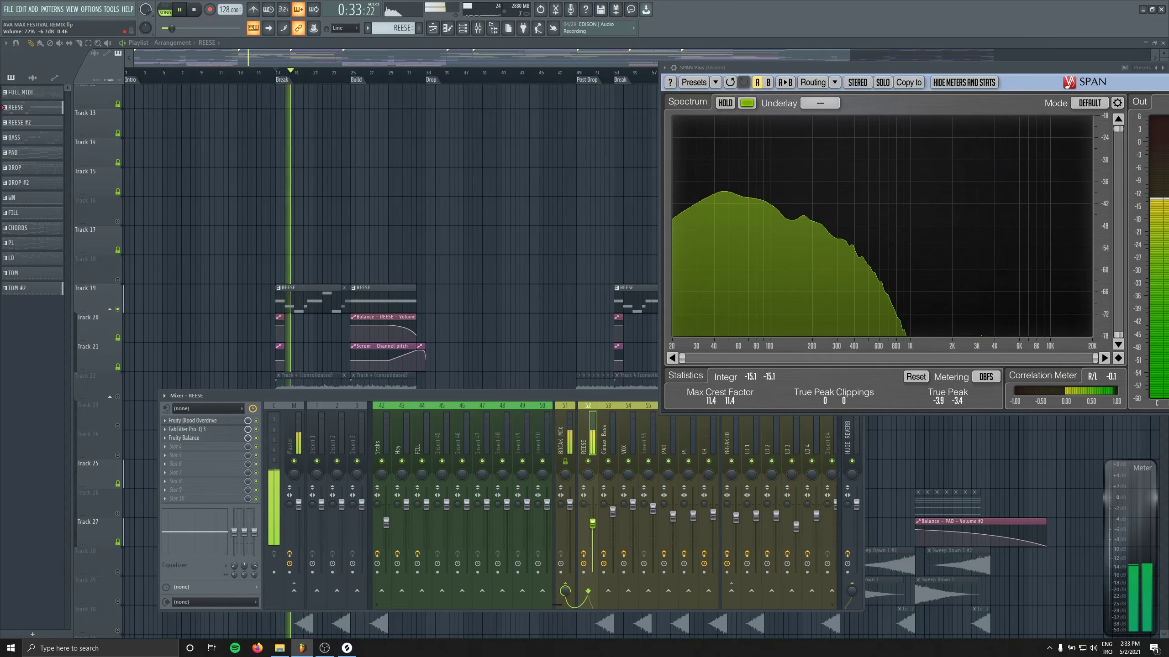
# Check the REESE track's Pro-Q 3 and Fruity Blood Overdrive during playback and delete the Fruity Blood Overdrive effect.
pyautogui.click(206, 432)
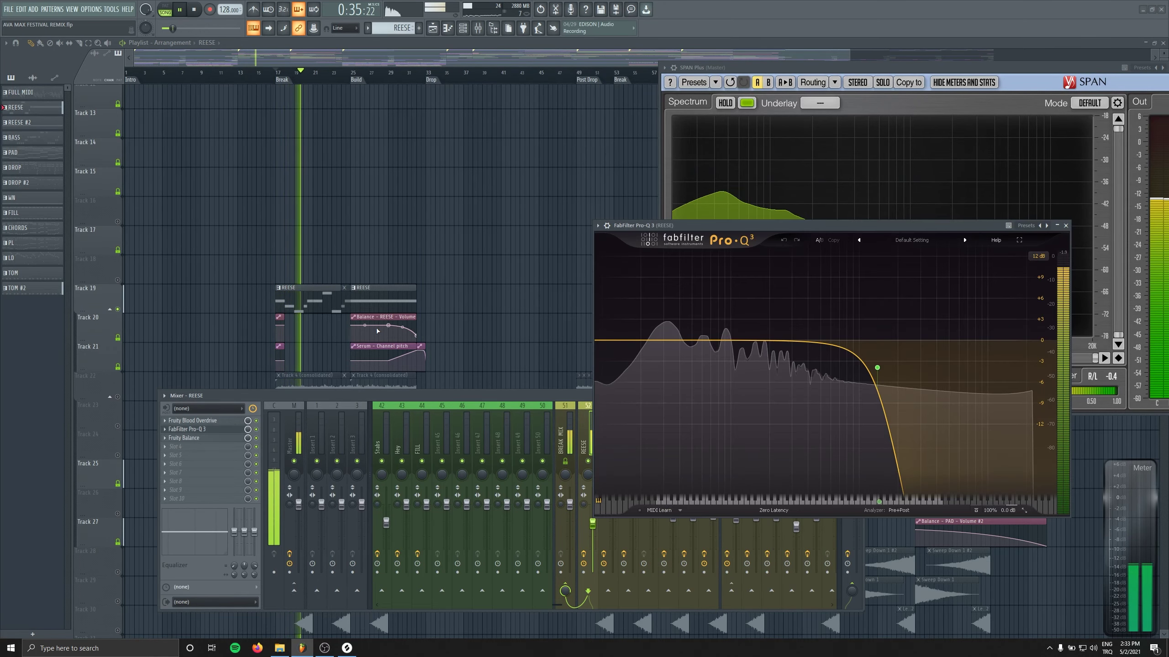
pyautogui.click(262, 422)
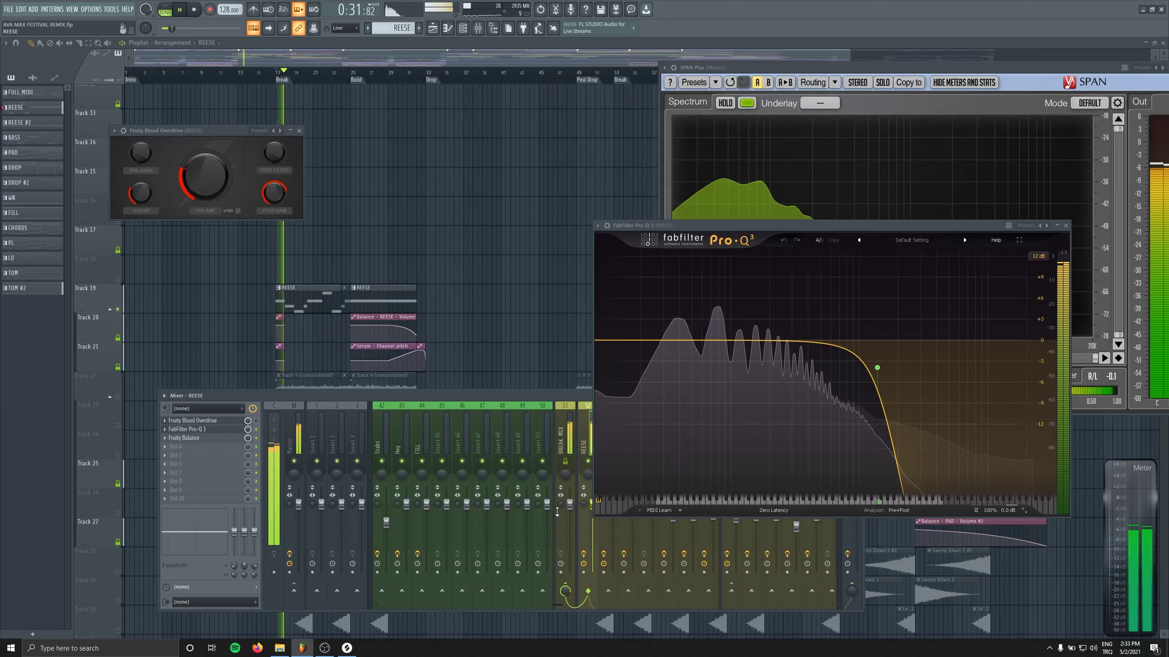
pyautogui.press('space')
pyautogui.rightClick(174, 438)
pyautogui.click(176, 431)
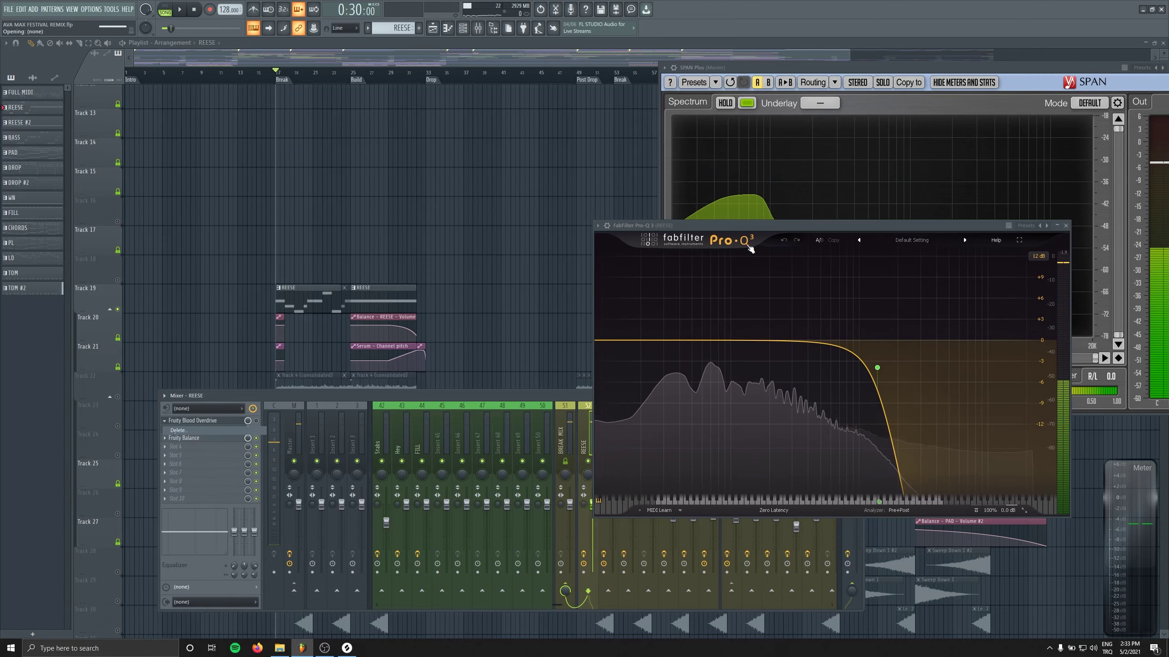
# Move the equalizer and mixer windows apart and rebalance the REESE track's volume during playback.
pyautogui.moveTo(723, 225); pyautogui.dragTo(871, 277)
pyautogui.moveTo(469, 399); pyautogui.dragTo(374, 321)
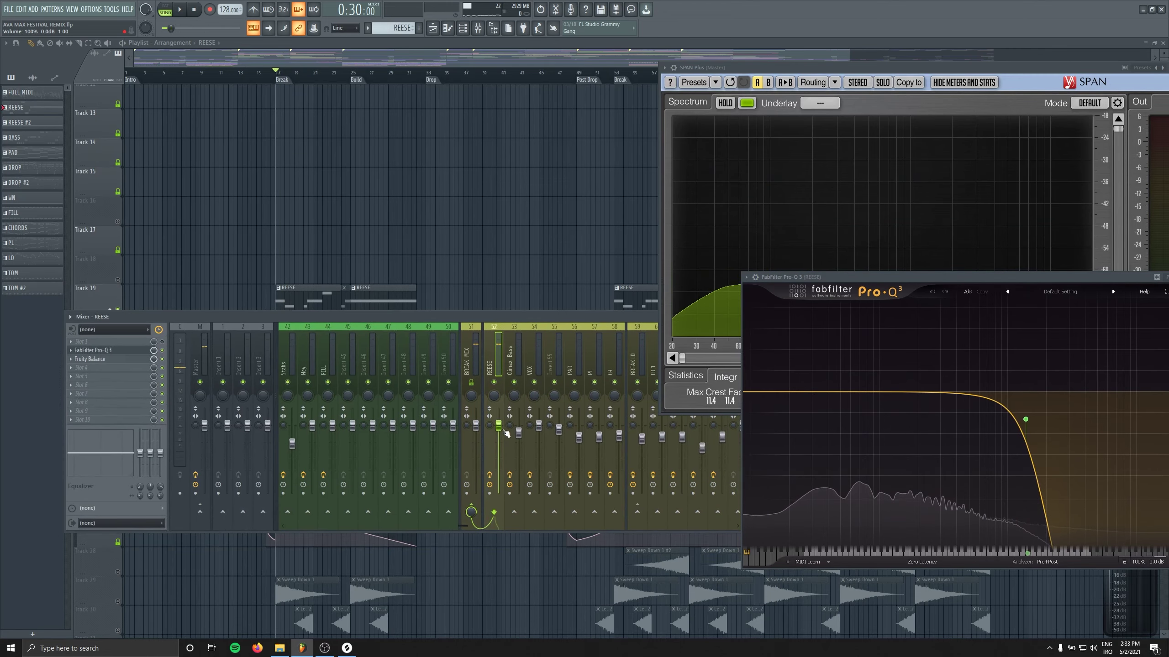
pyautogui.press('space')
pyautogui.moveTo(499, 437); pyautogui.dragTo(498, 443)
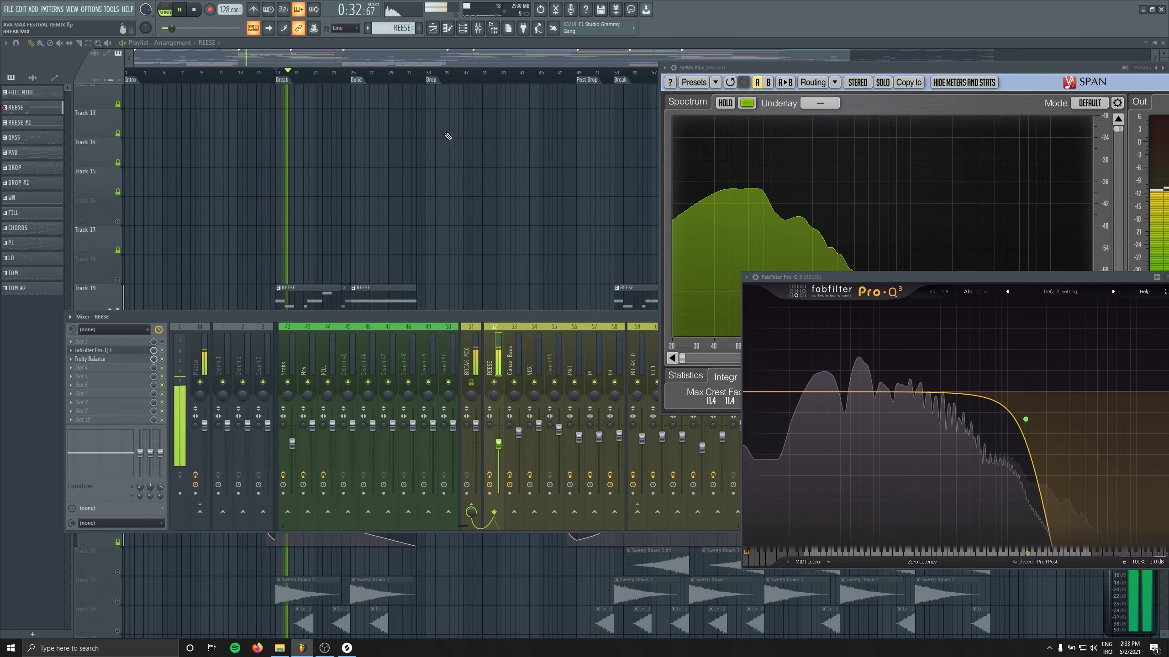
# Compare the level and spectrum of the drop against the break in playback.
pyautogui.click(427, 73)
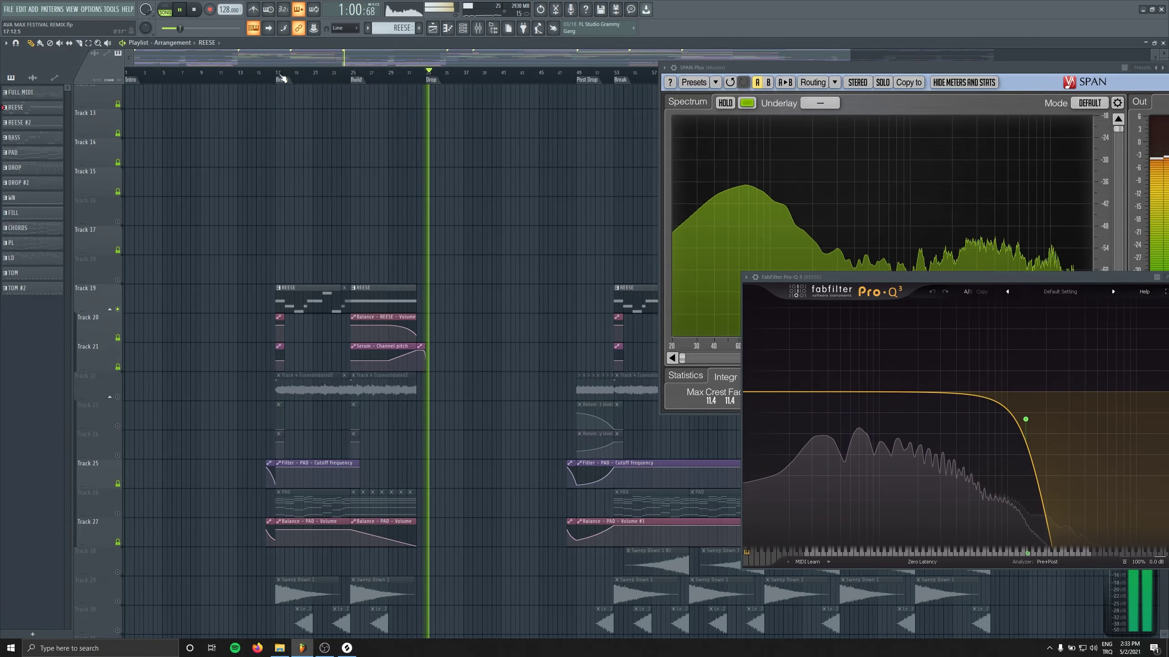
pyautogui.press('space')
pyautogui.press('space')
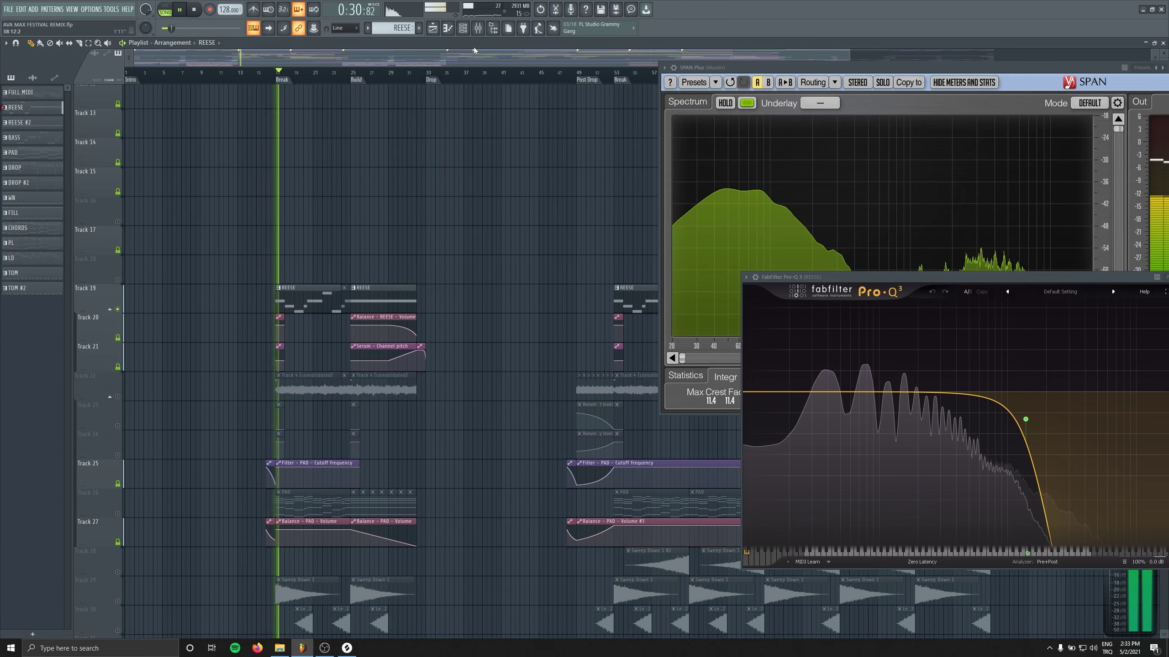
# Compare the REESE high cut off and on in Pro-Q 3, and lower its frequency to about 458 Hz with a Q of 0.726.
pyautogui.click(1024, 420)
pyautogui.rightClick(1023, 421)
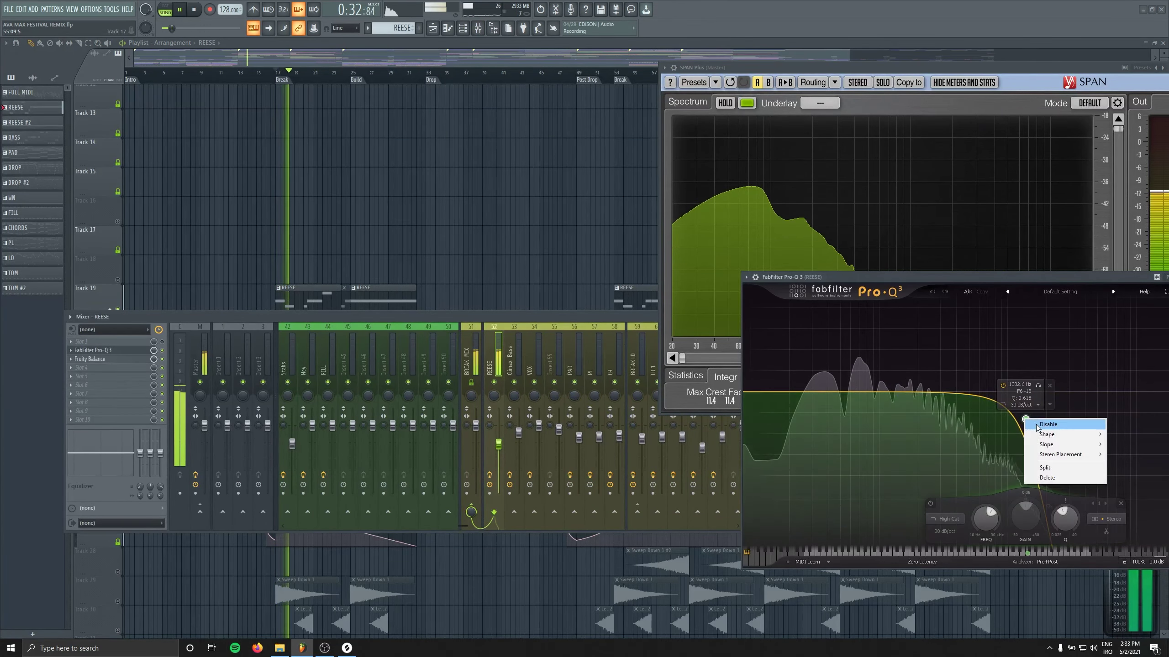
pyautogui.click(1033, 427)
pyautogui.rightClick(1025, 421)
pyautogui.click(1032, 427)
pyautogui.moveTo(1026, 420); pyautogui.dragTo(963, 410)
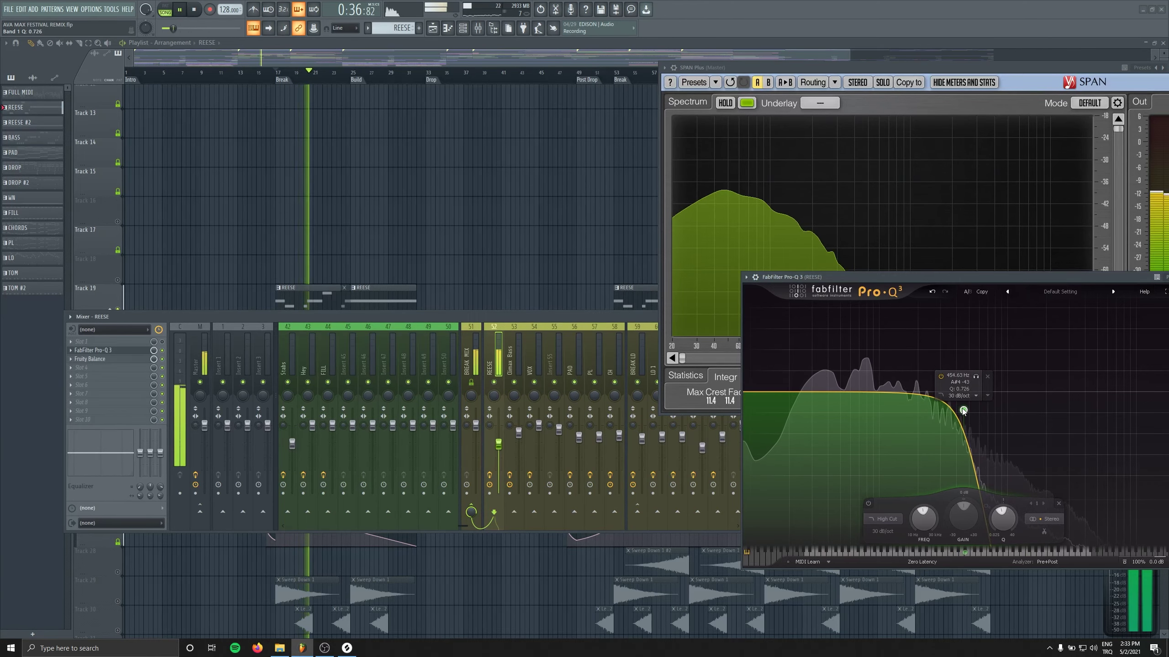
# Close the REESE equalizer, set the REESE track's volume to 69% and stop playback.
pyautogui.moveTo(887, 277); pyautogui.dragTo(343, 161)
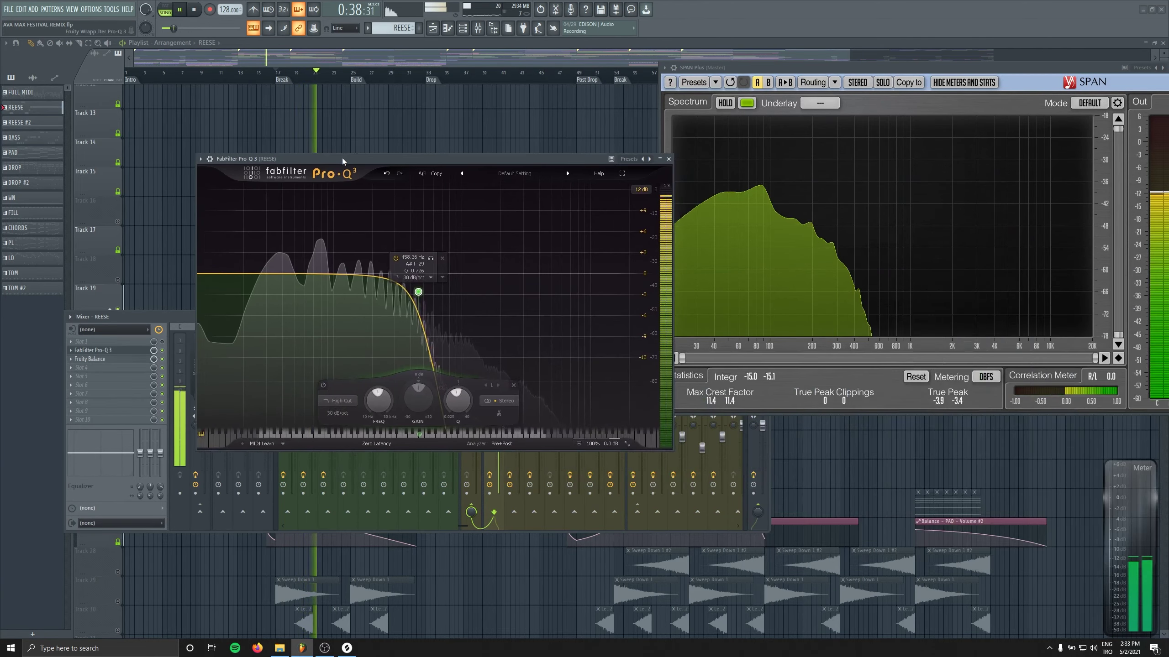
pyautogui.click(667, 159)
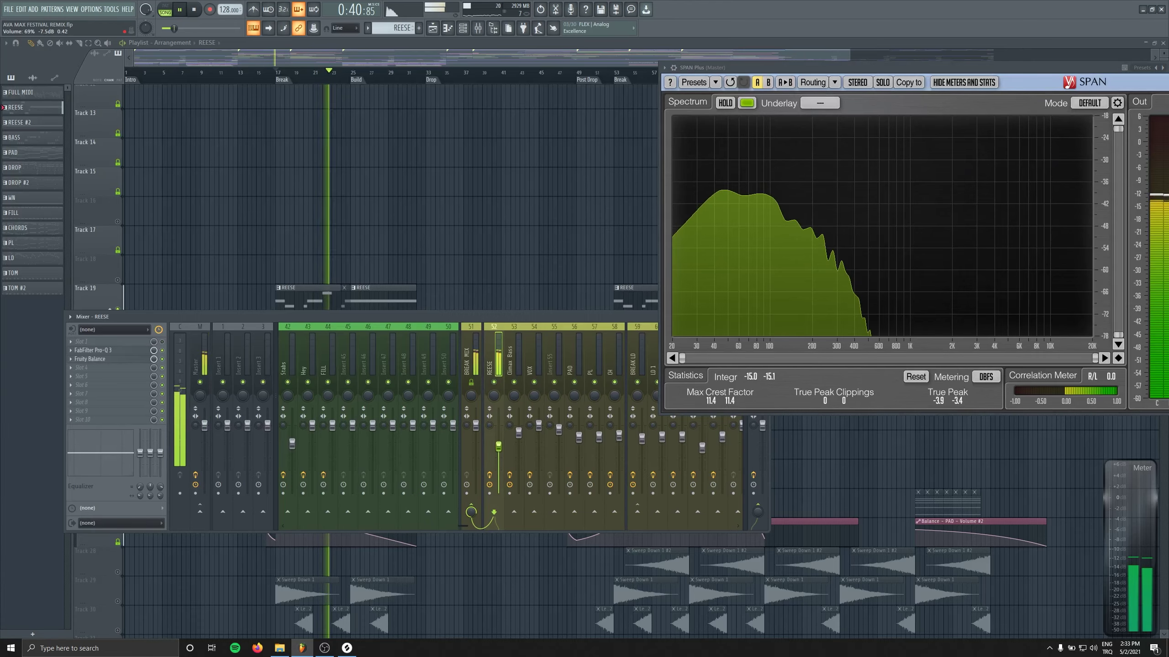
pyautogui.press('space')
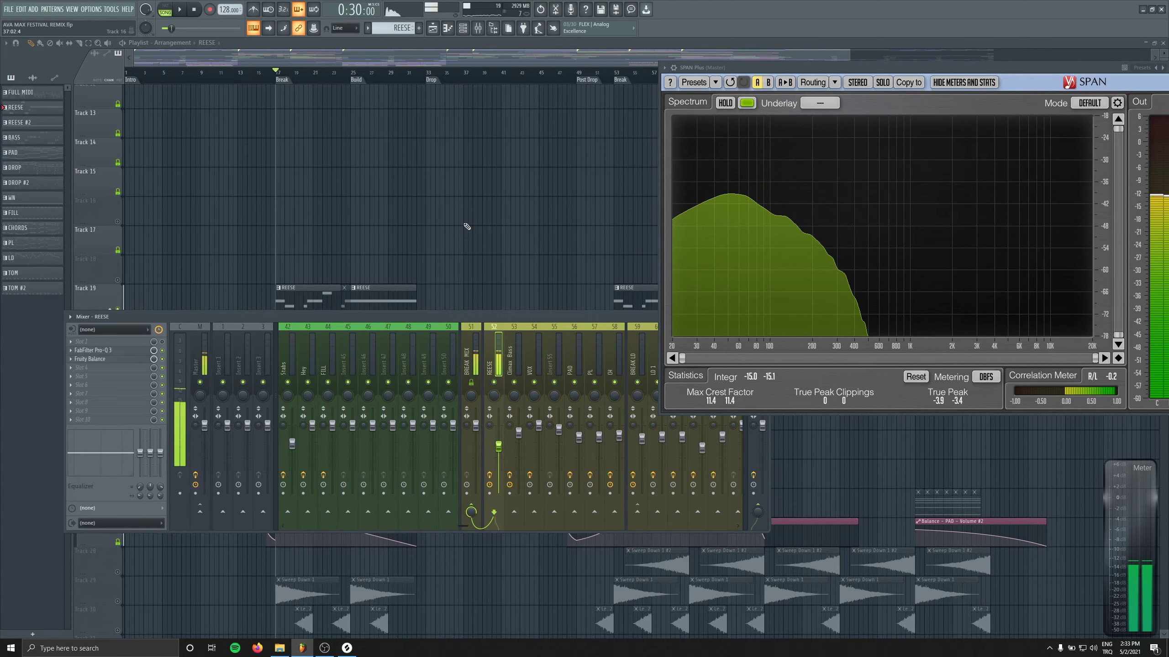
# Unmute playlist Track 69 with the drop's consolidated clips and audition the drop from its start.
pyautogui.press('F9')
pyautogui.scroll(8, 363, 242)
pyautogui.click(325, 69)
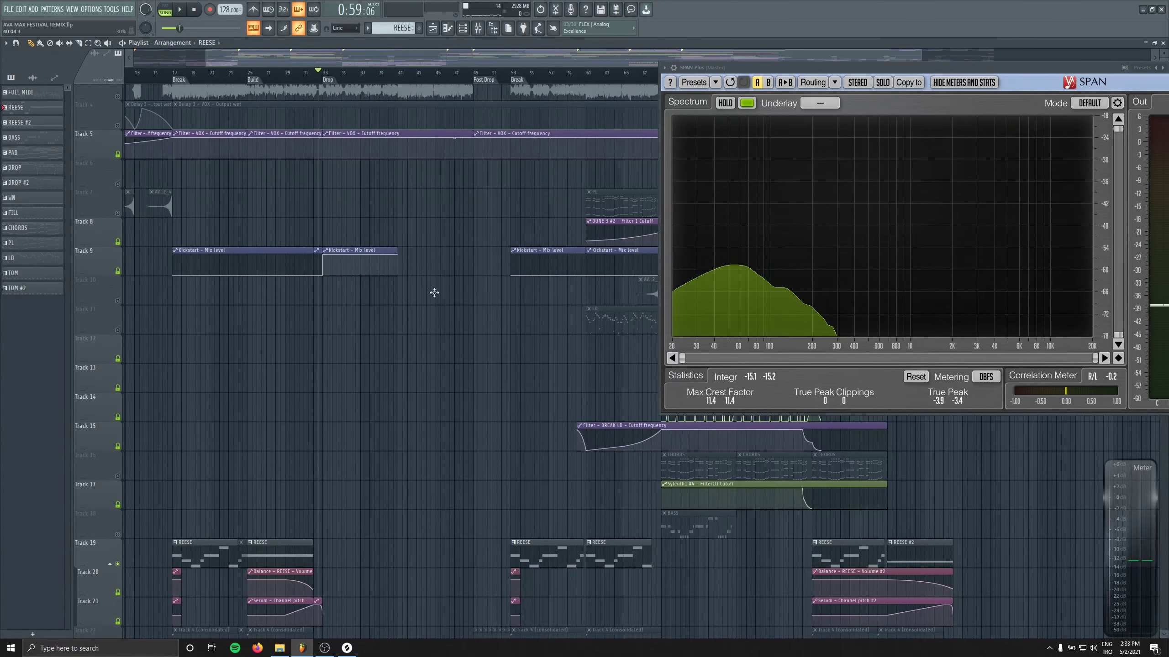
pyautogui.scroll(-15, 448, 206)
pyautogui.scroll(-5, 457, 508)
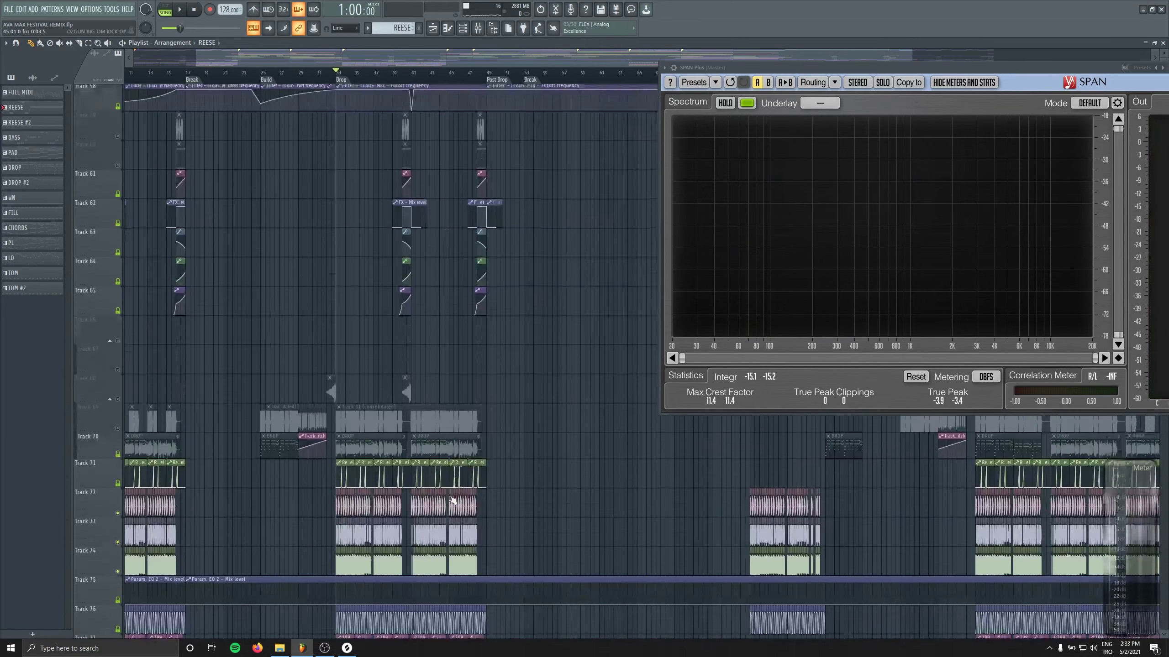
pyautogui.press('space')
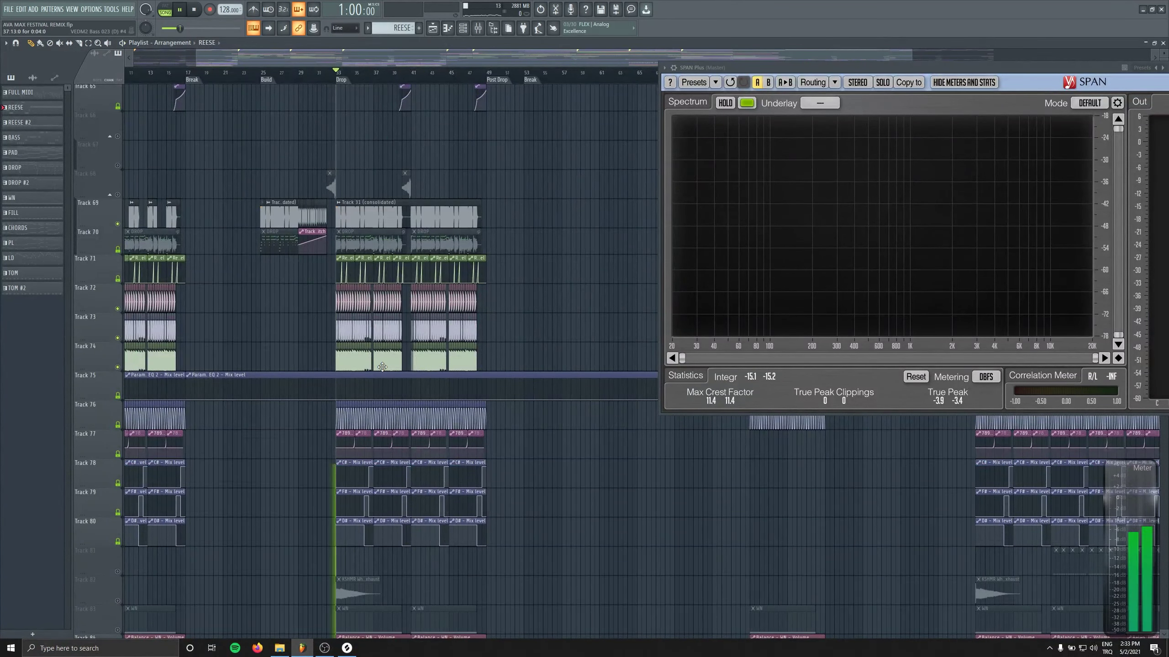
pyautogui.press('space')
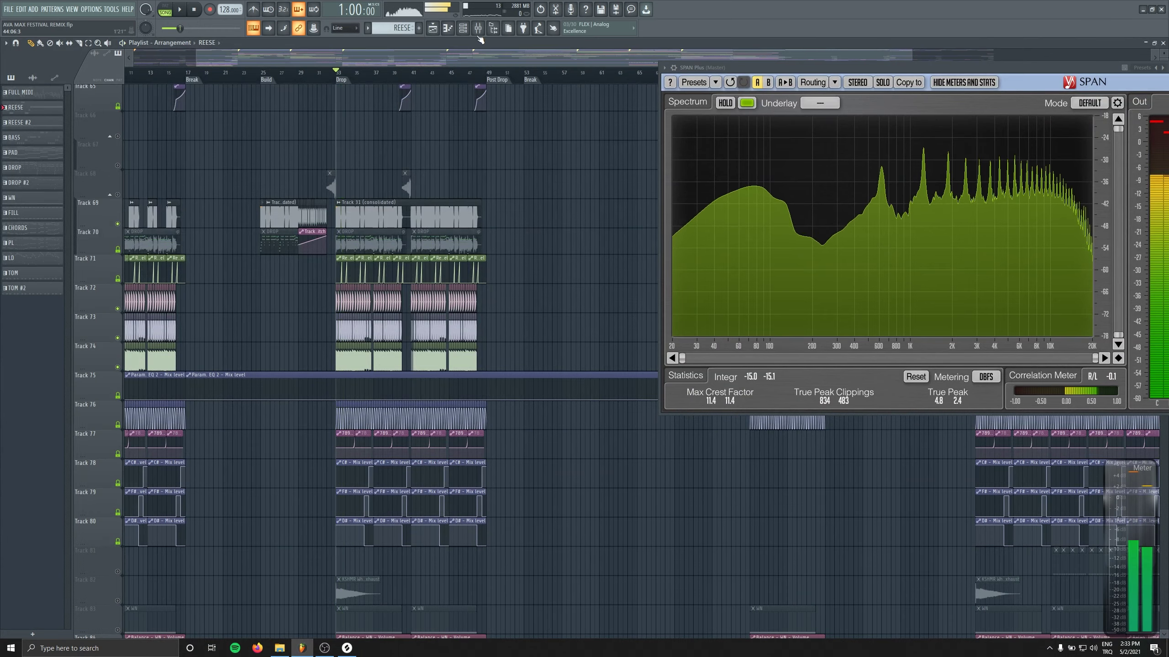
# Inspect the PuigTec equalizer and both Pro-Q 3 curves on the LEADS MIX track while playing the drop.
pyautogui.press('F9')
pyautogui.scroll(5, 512, 339)
pyautogui.click(473, 337)
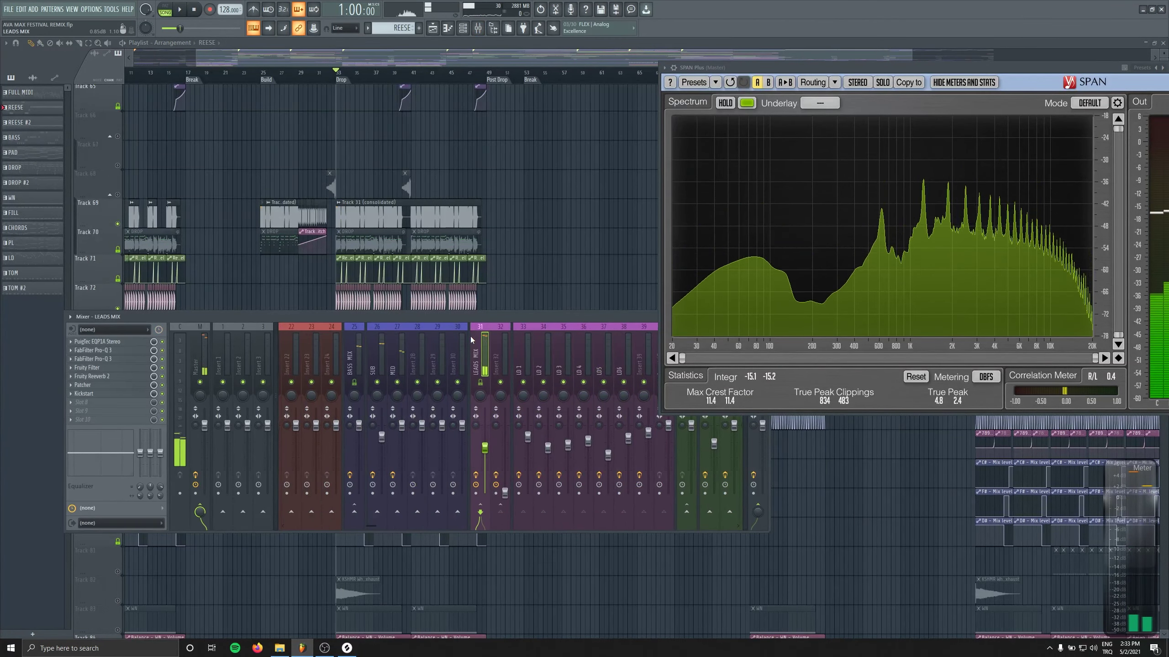
pyautogui.click(111, 345)
pyautogui.click(112, 360)
pyautogui.press('space')
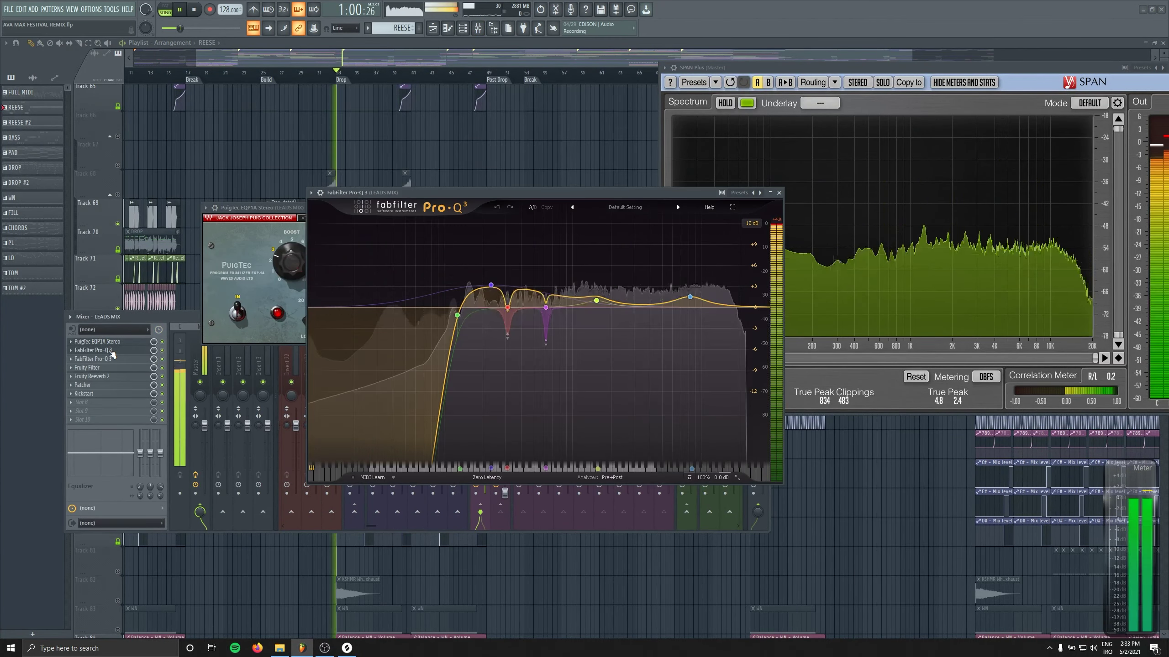
pyautogui.click(110, 350)
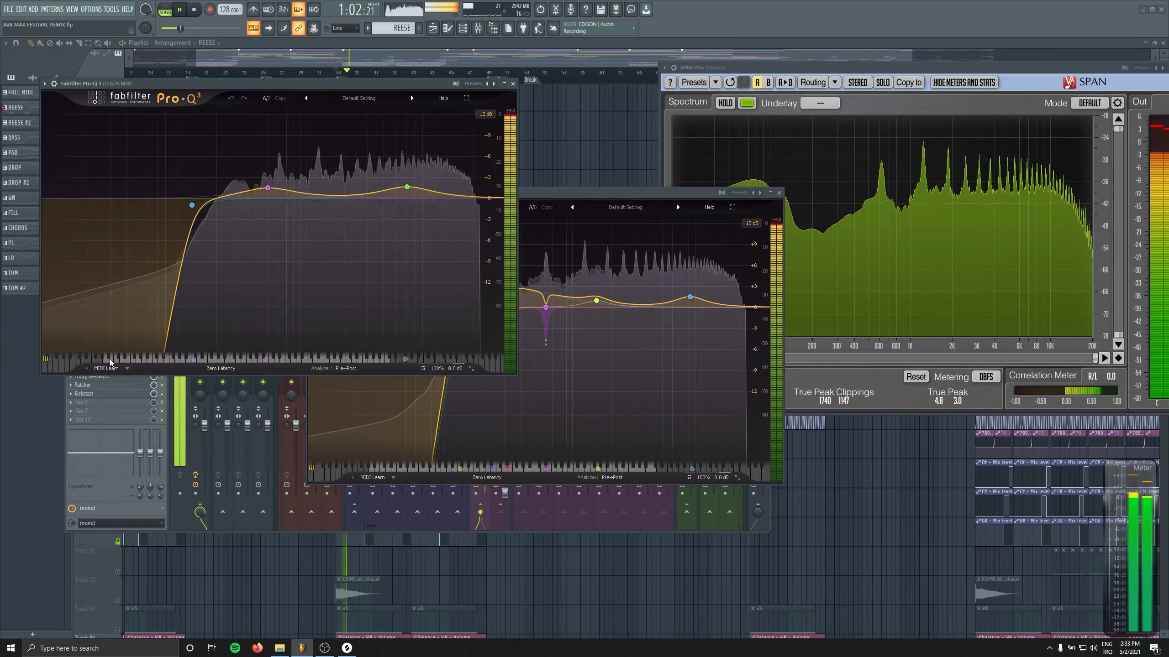
pyautogui.moveTo(371, 87); pyautogui.dragTo(638, 85)
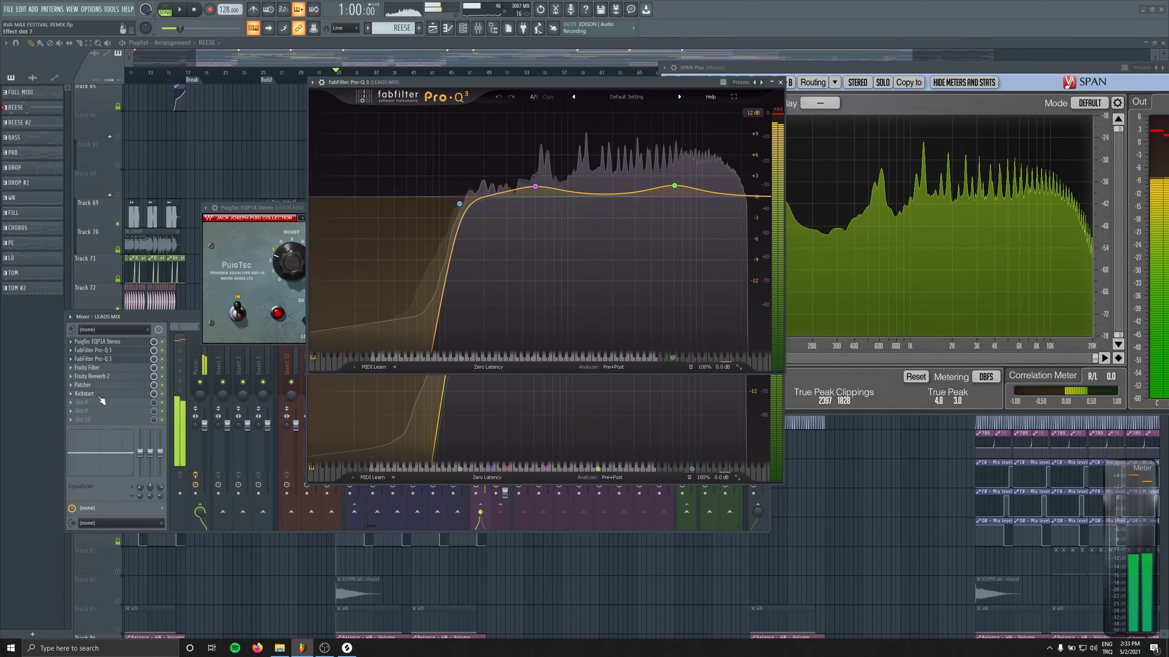
pyautogui.press('space')
# Add a Pro-Q 3 to LEADS MIX with a +3 dB bell at about 300 Hz and a 30 dB/oct low cut at about 89.5 Hz.
pyautogui.click(100, 381)
pyautogui.press('space')
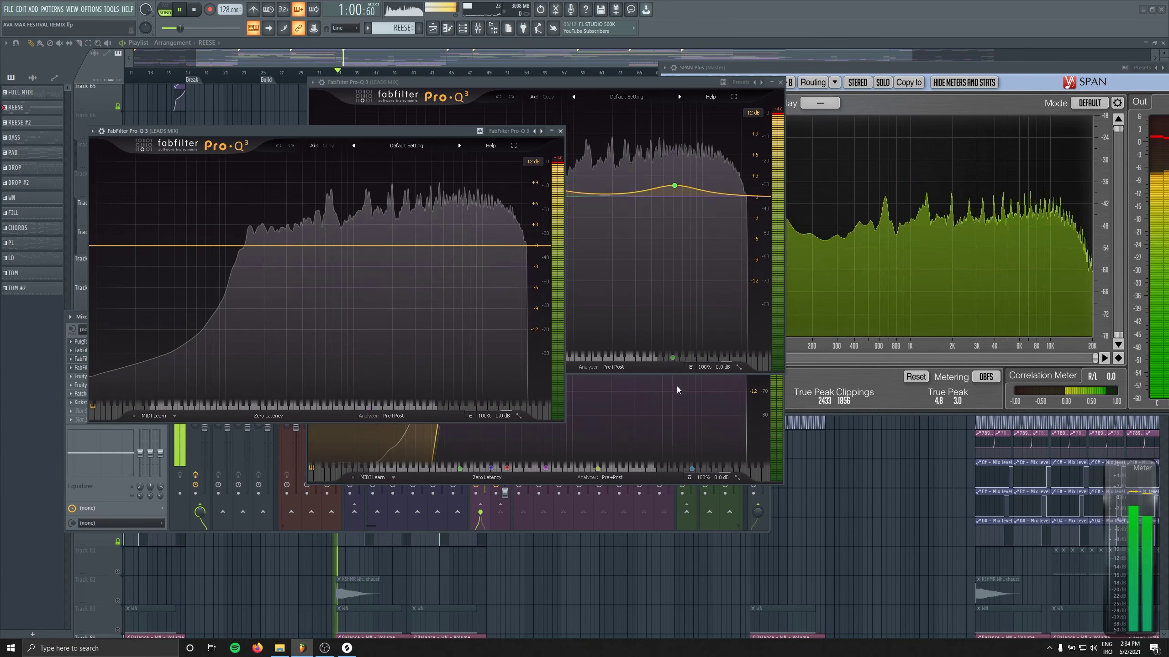
pyautogui.moveTo(322, 246); pyautogui.dragTo(289, 224)
pyautogui.click(307, 175)
pyautogui.click(216, 253)
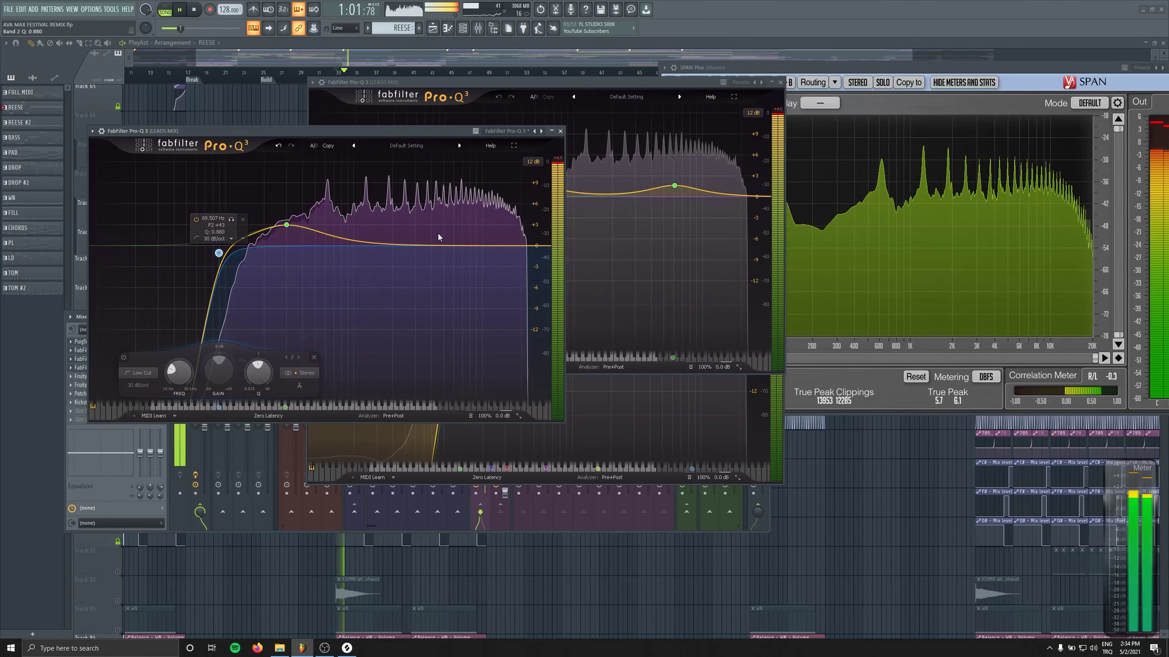
# Move the new Pro-Q 3 ahead of Fruity Filter in the LEADS MIX chain and review the existing multi-band equalizer.
pyautogui.click(560, 131)
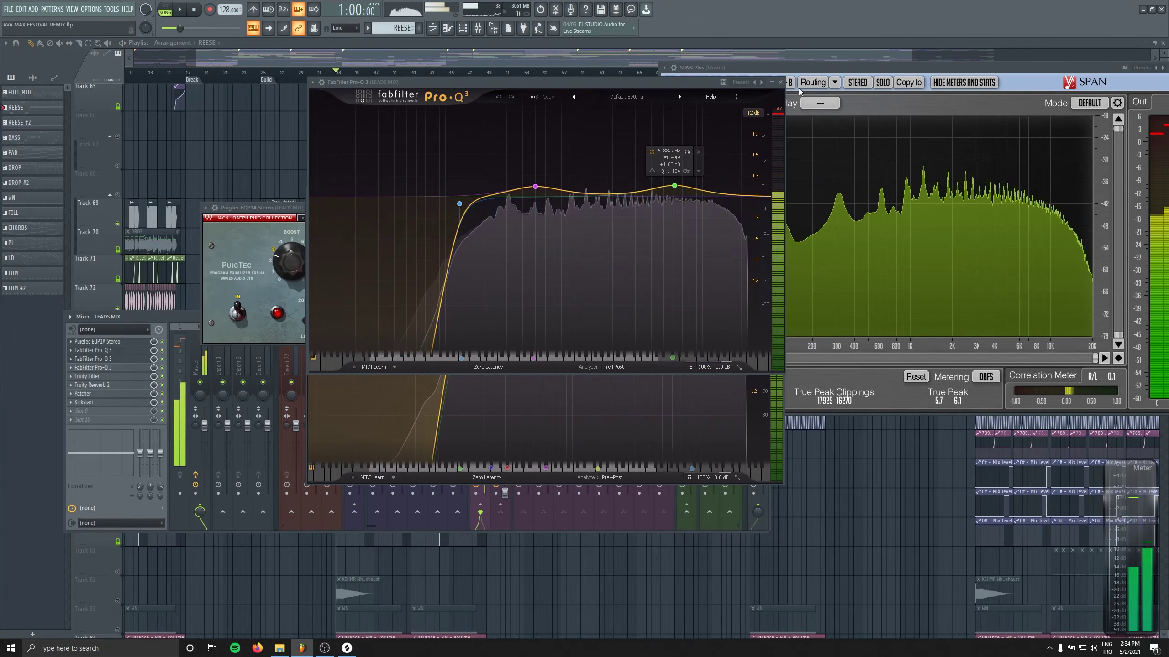
pyautogui.click(119, 359)
pyautogui.press('space')
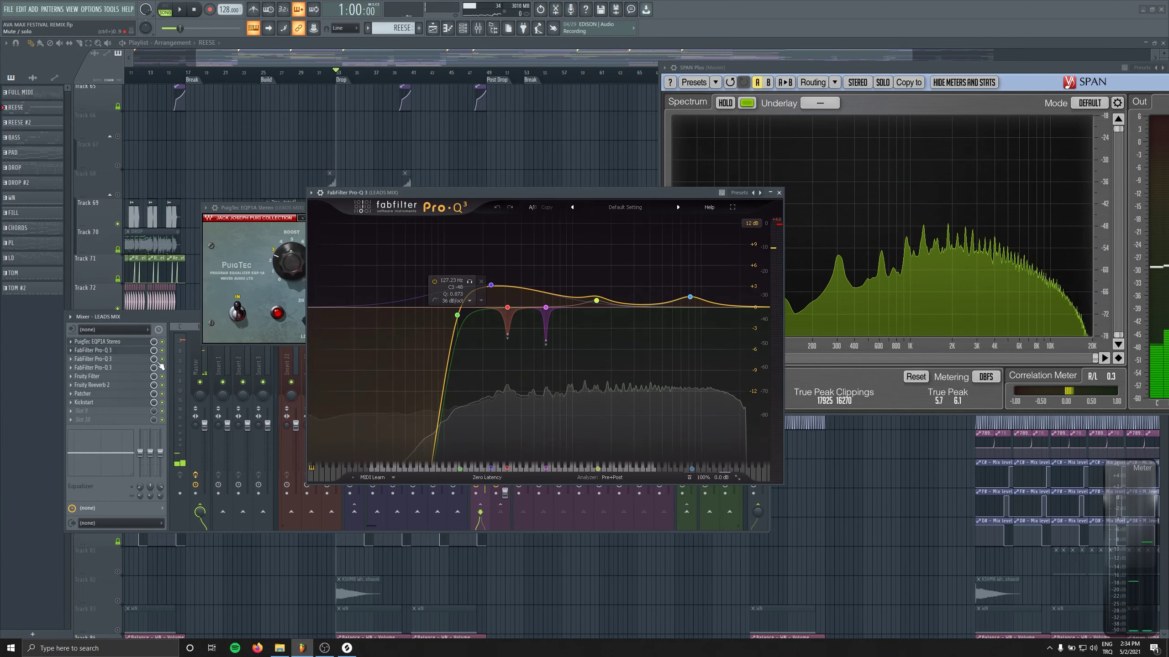
# Reopen the newly added LEADS MIX Pro-Q 3, make its 300 Hz bell dynamic and play the drop.
pyautogui.click(93, 350)
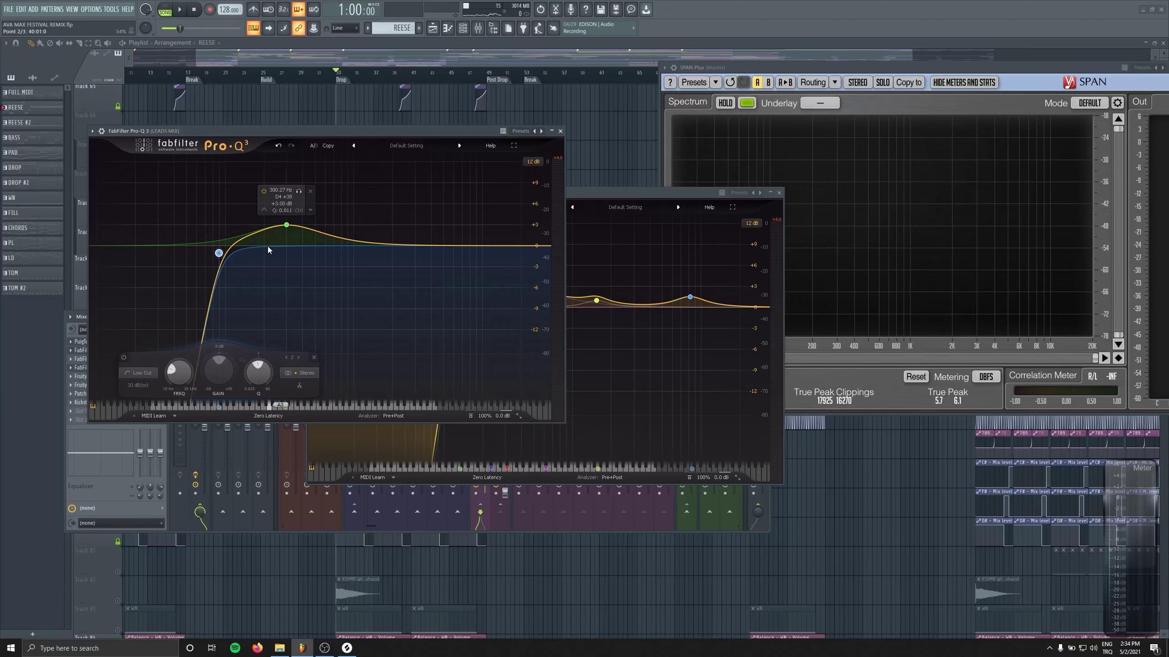
pyautogui.click(284, 252)
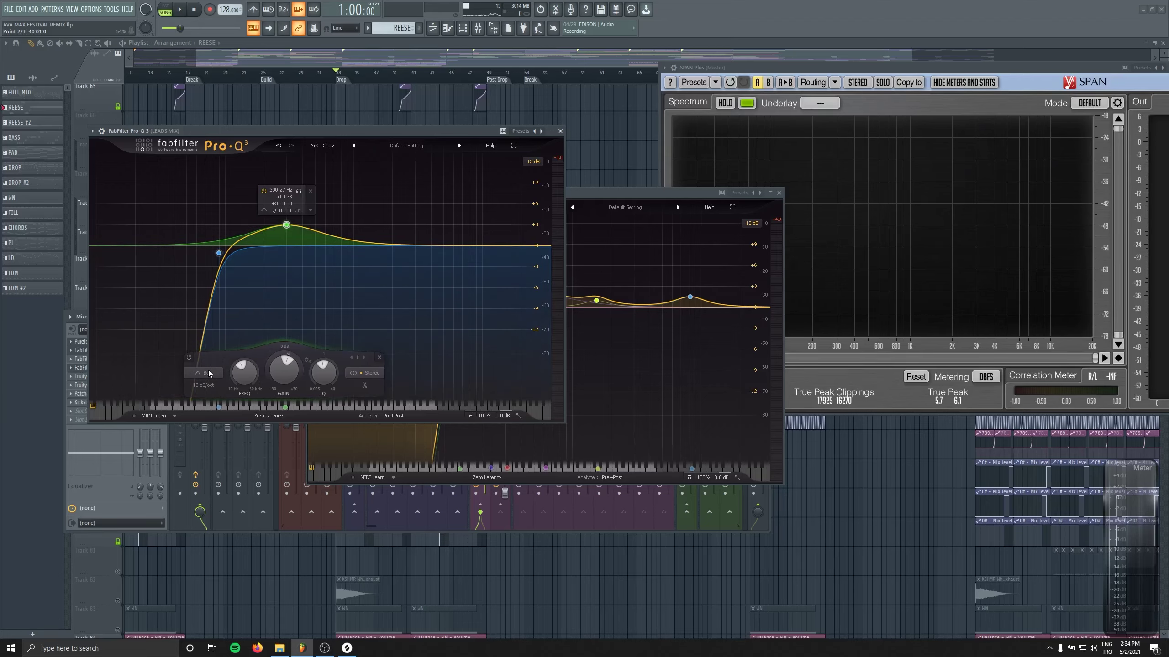
pyautogui.press('space')
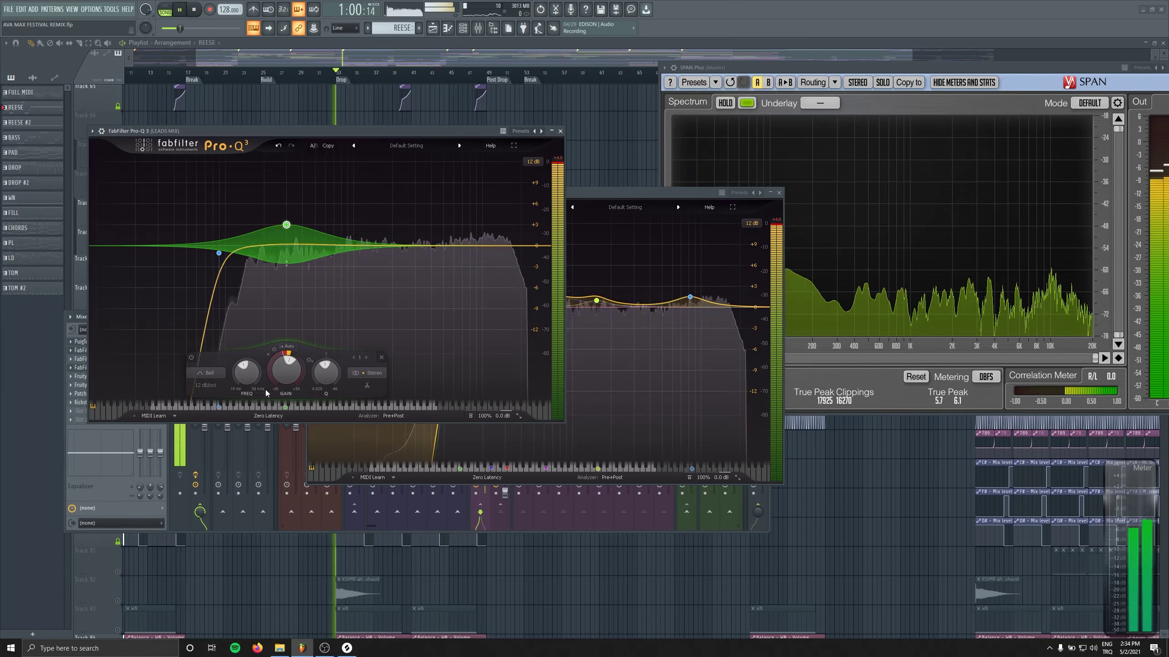
# Set the 300 Hz bell's dynamic range to about -5.63 dB, then close the LEADS MIX equalizer windows.
pyautogui.scroll(3, 274, 364)
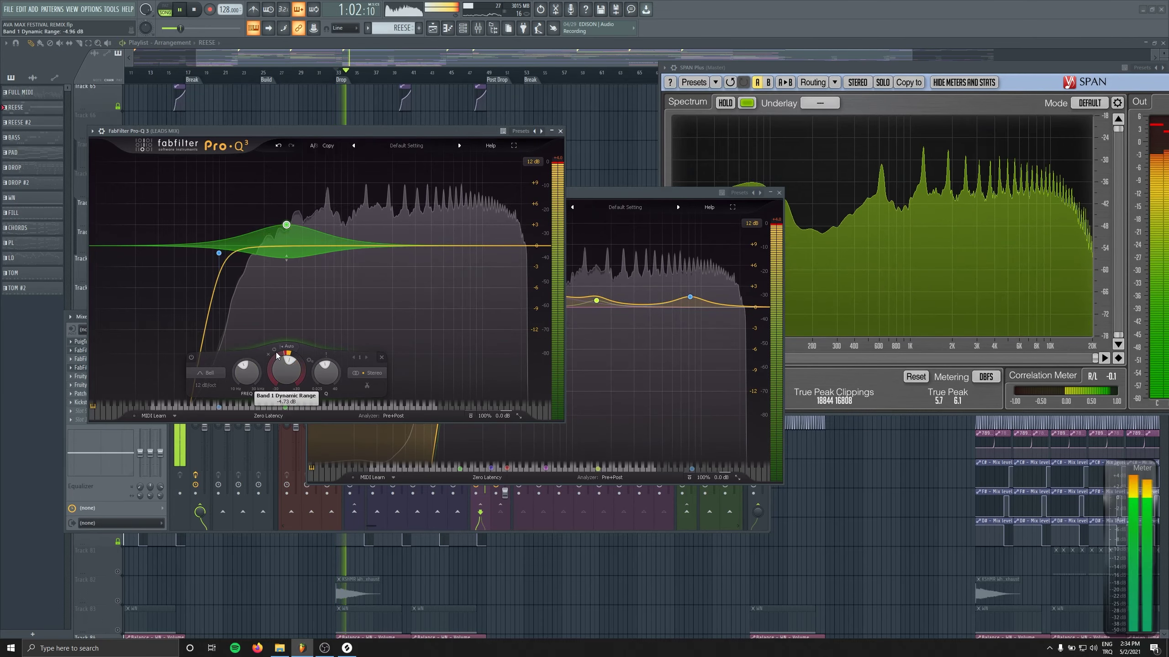
pyautogui.scroll(1, 276, 349)
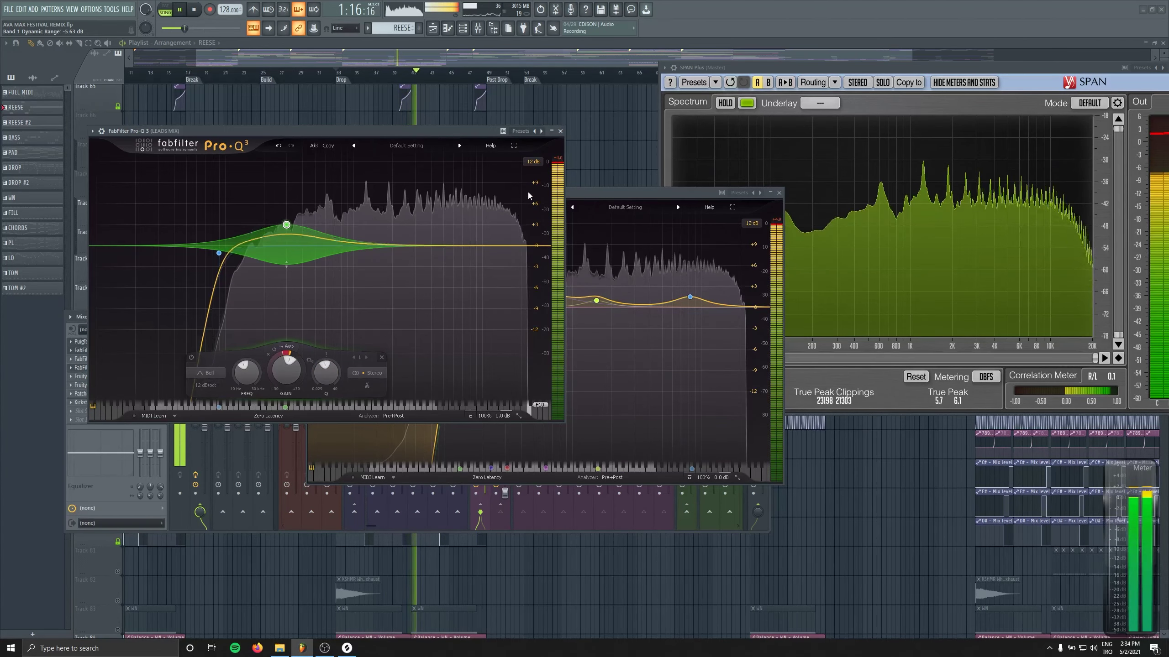
pyautogui.click(560, 130)
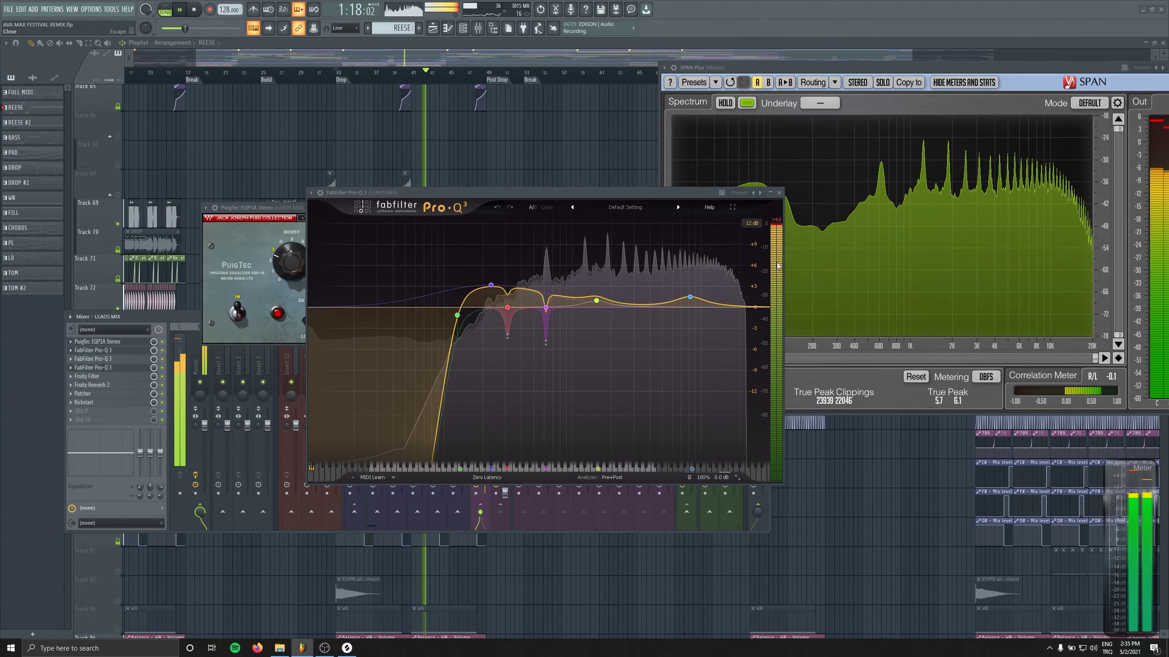
pyautogui.click(778, 192)
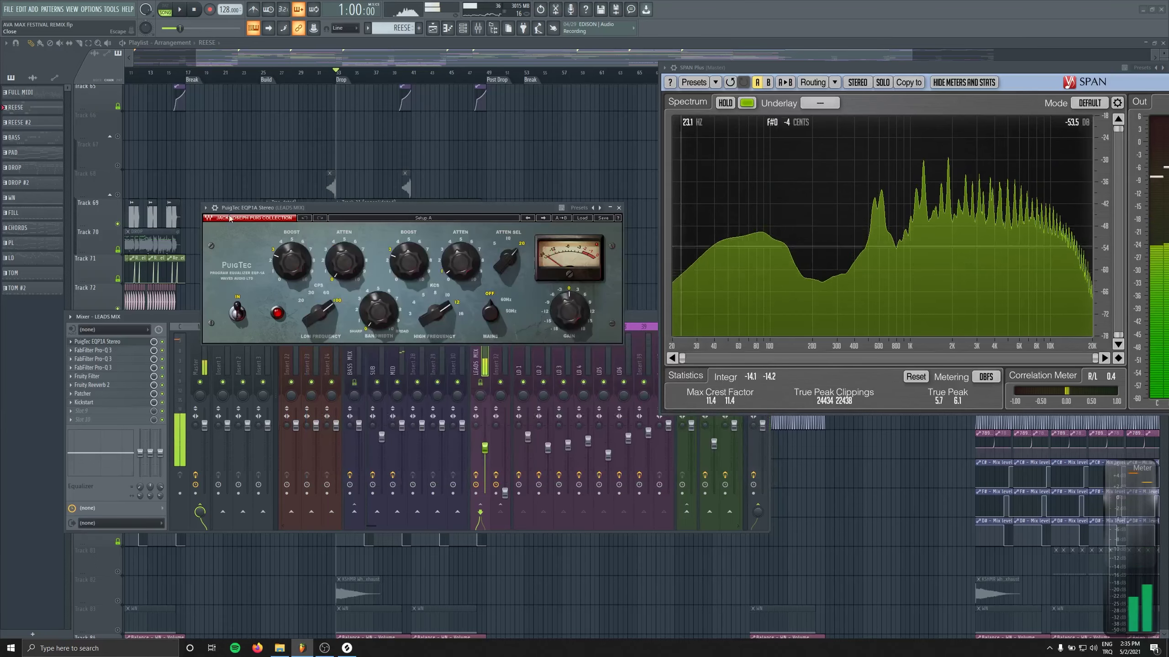
pyautogui.press('space')
pyautogui.click(619, 208)
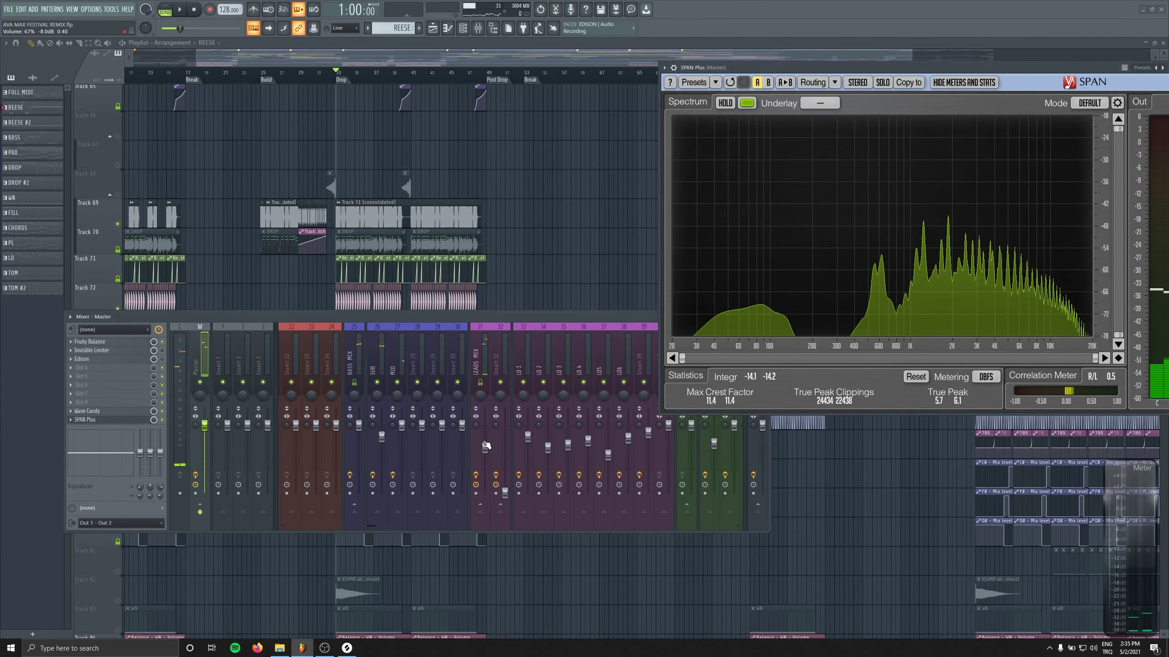
# Inspect the LEADS MIX Patcher's routing map, its lower Fruity Limiter and the control surface while playing the drop.
pyautogui.press('space')
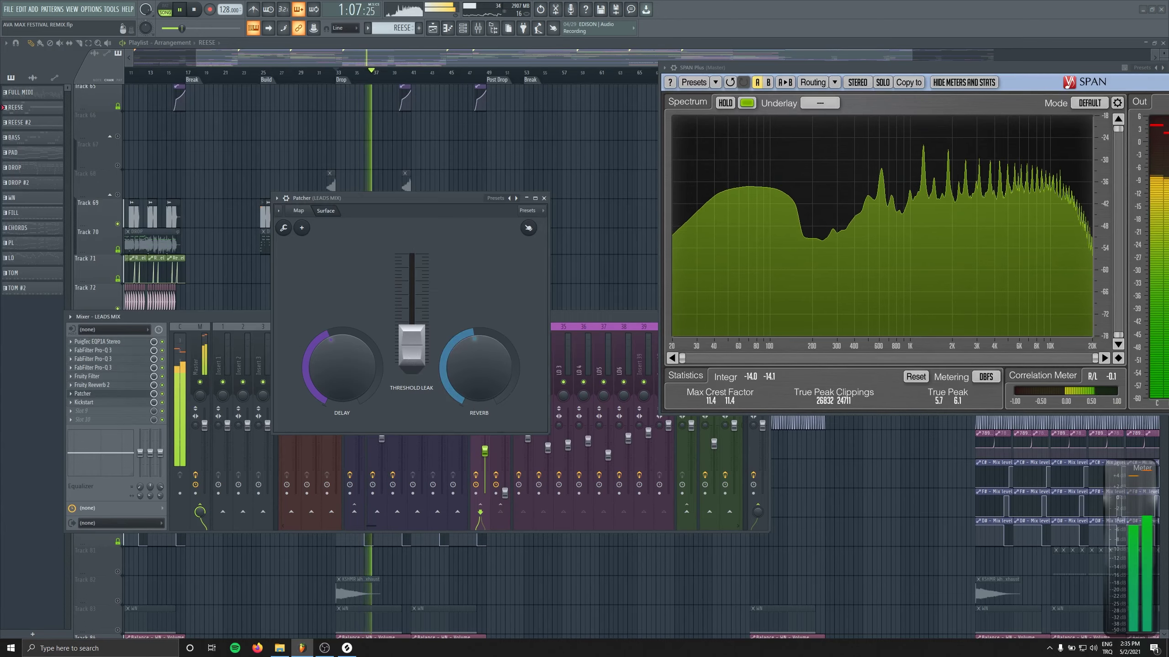
pyautogui.click(298, 211)
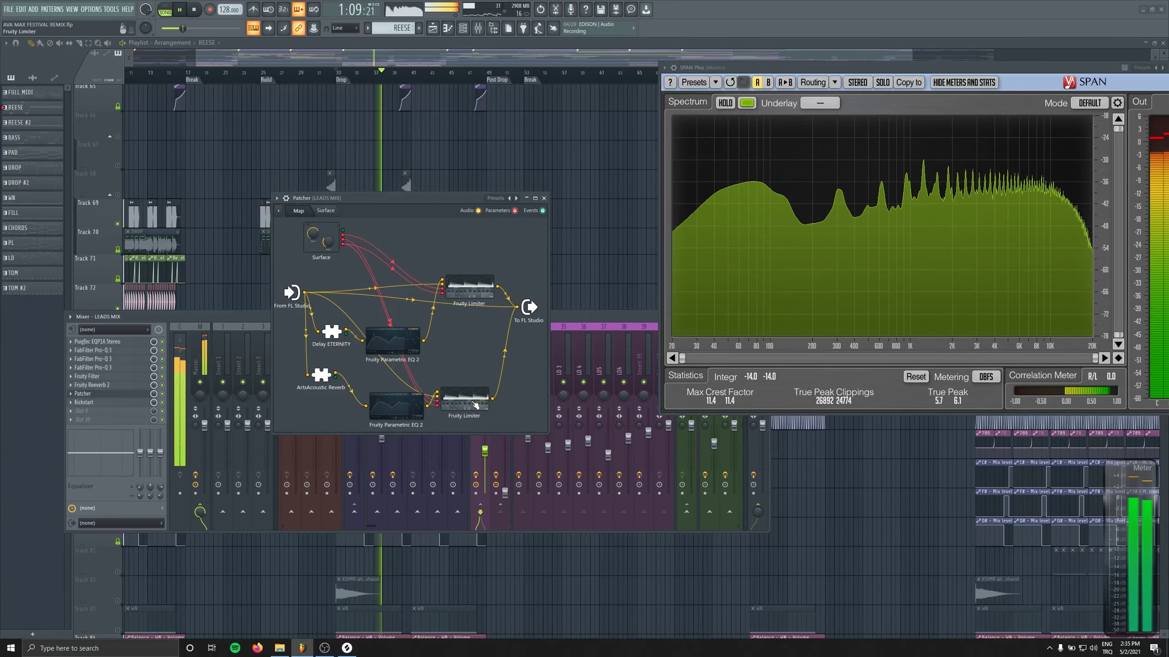
pyautogui.click(469, 405)
pyautogui.moveTo(417, 196); pyautogui.dragTo(260, 165)
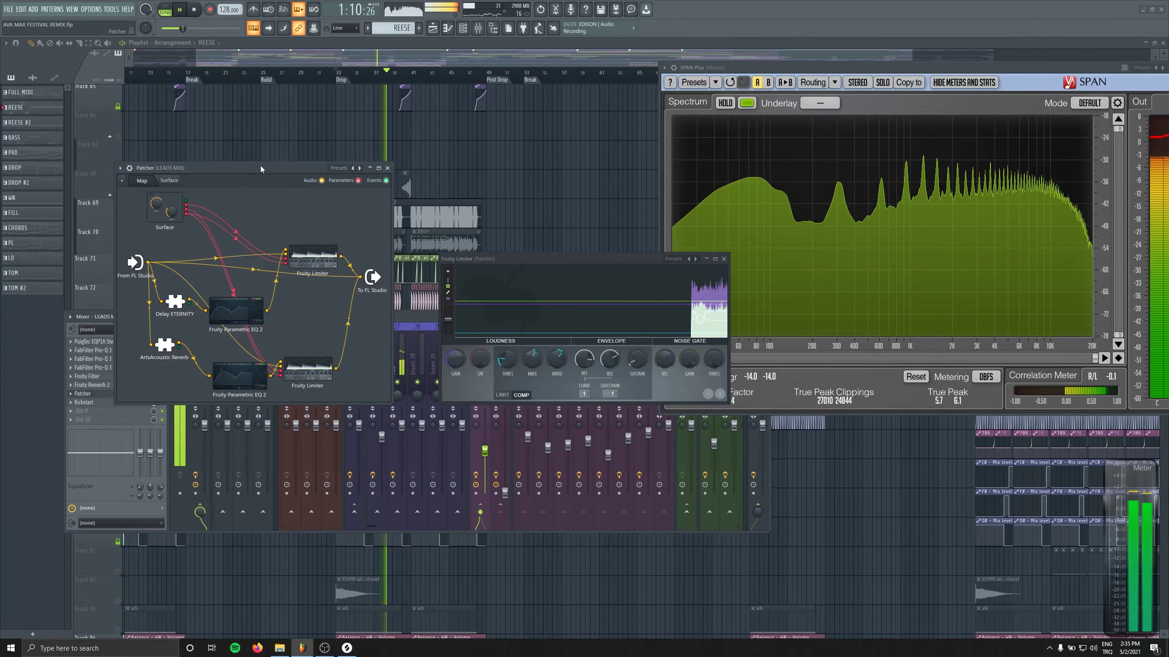
pyautogui.click(174, 180)
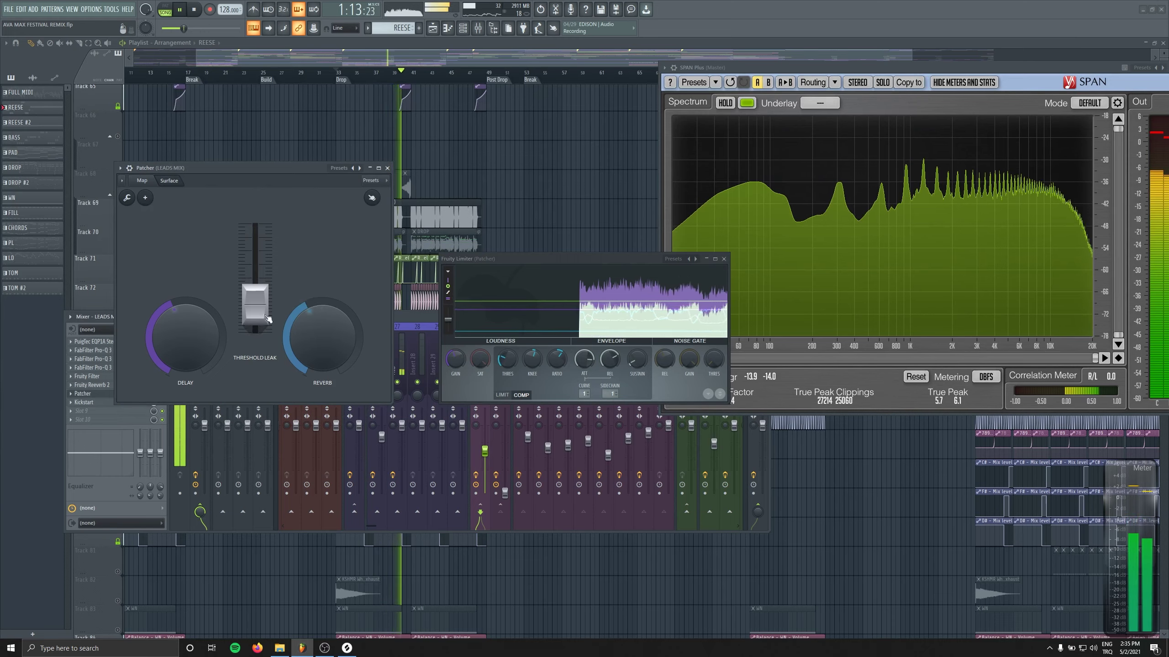
pyautogui.moveTo(241, 166); pyautogui.dragTo(275, 178)
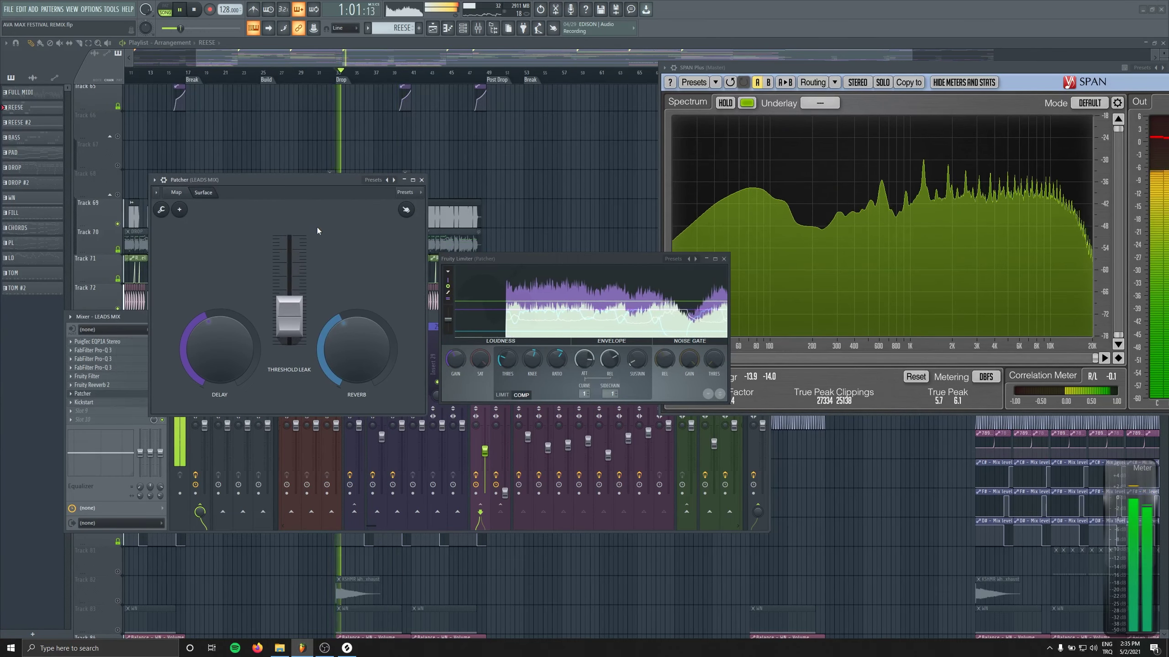
# Raise the Patcher's Threshold Leak slightly, turn Reverb and Delay fully down, and audition the drop with dry leads.
pyautogui.moveTo(298, 320); pyautogui.dragTo(298, 317)
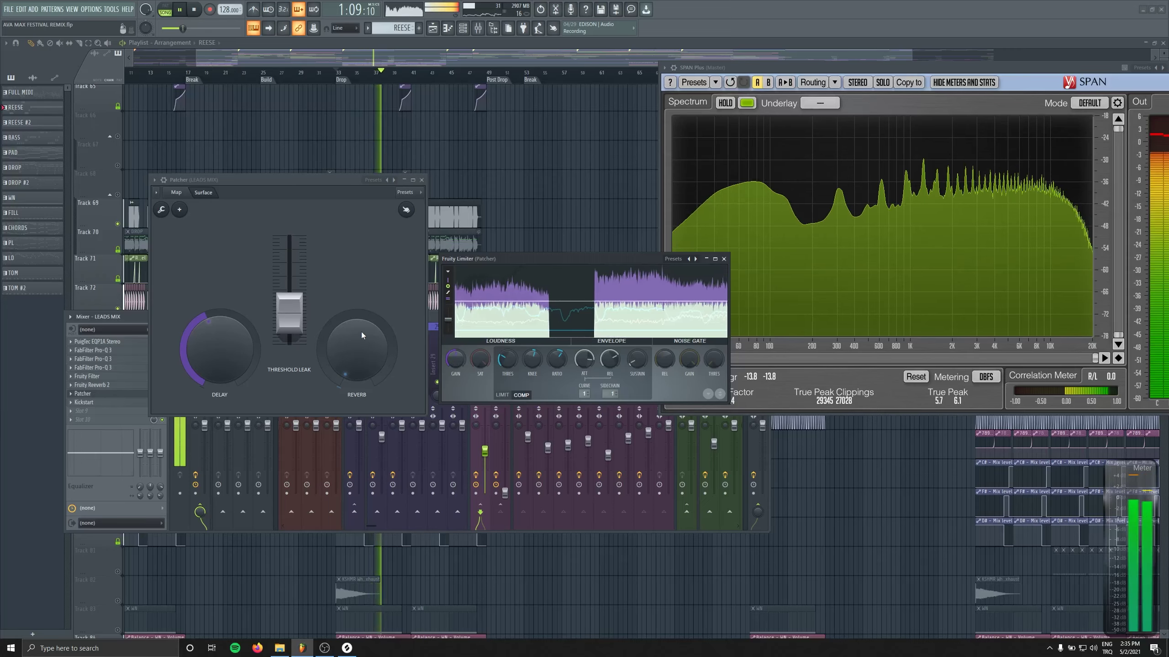
pyautogui.press('space')
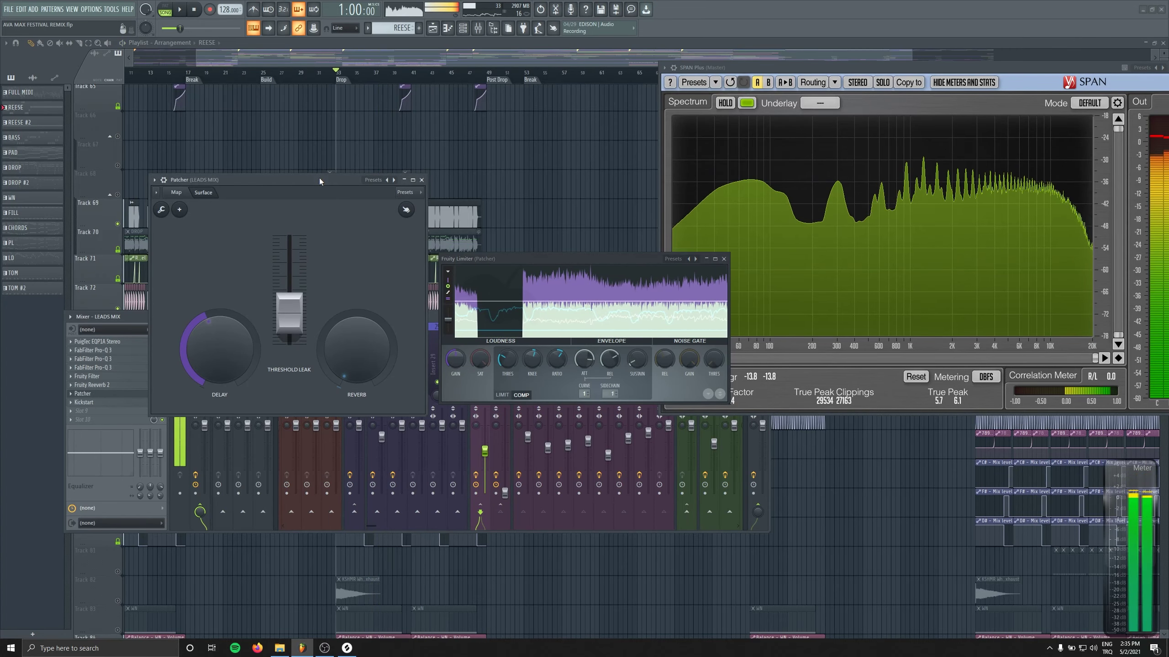
pyautogui.moveTo(306, 176); pyautogui.dragTo(404, 173)
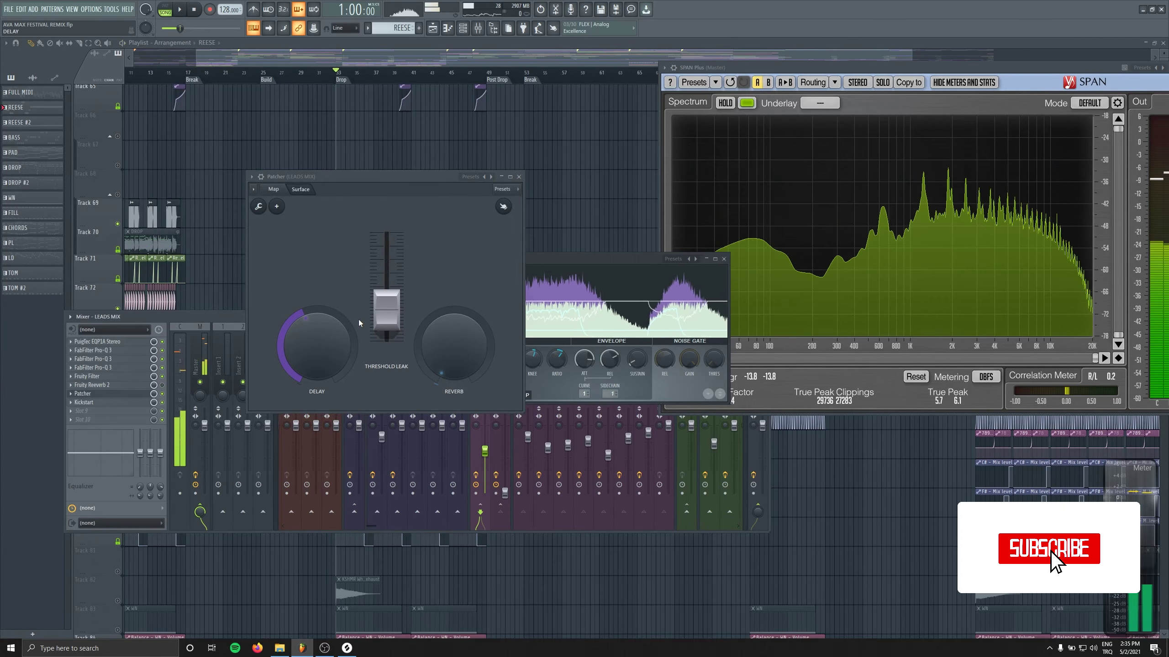
pyautogui.press('space')
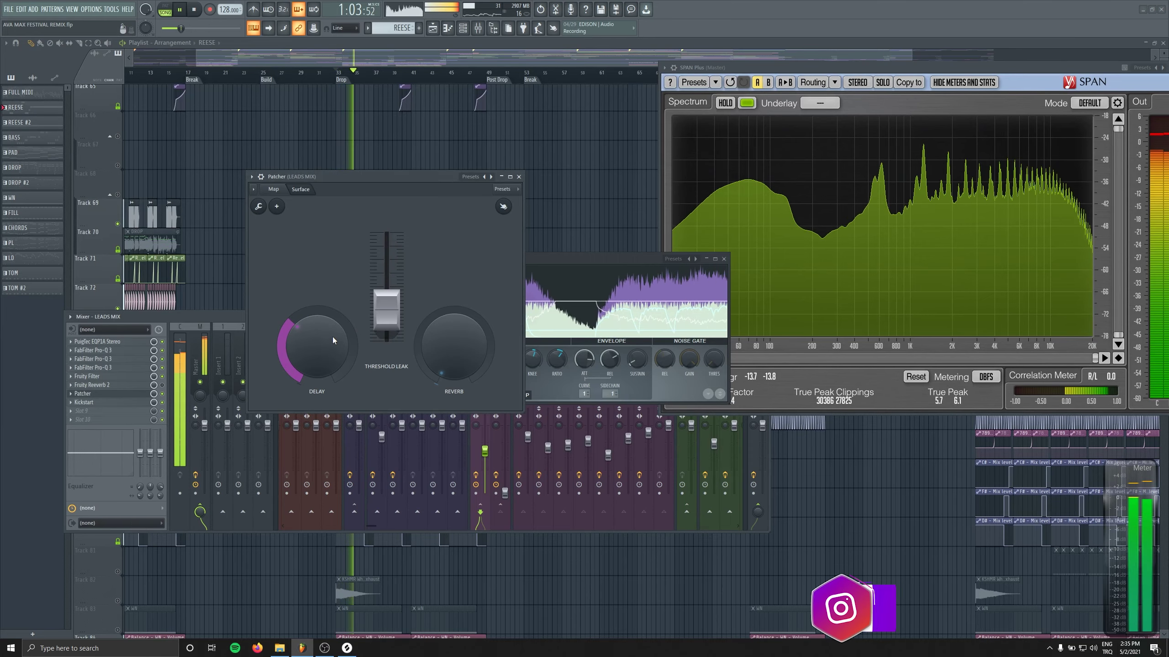
pyautogui.press('space')
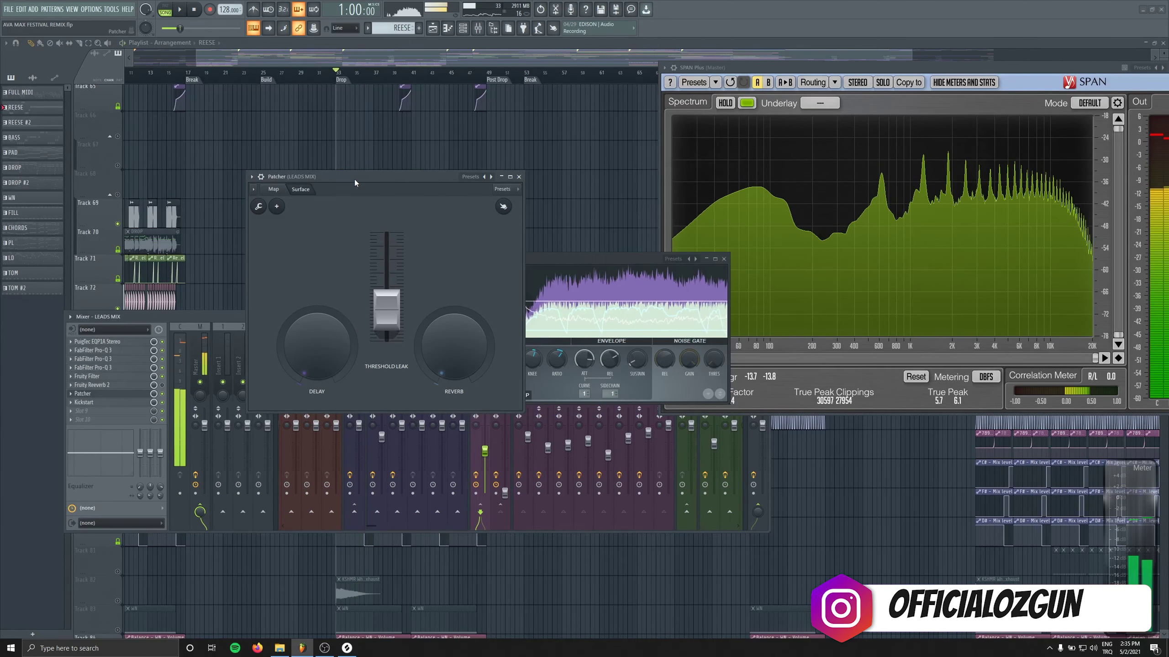
pyautogui.moveTo(355, 179); pyautogui.dragTo(454, 177)
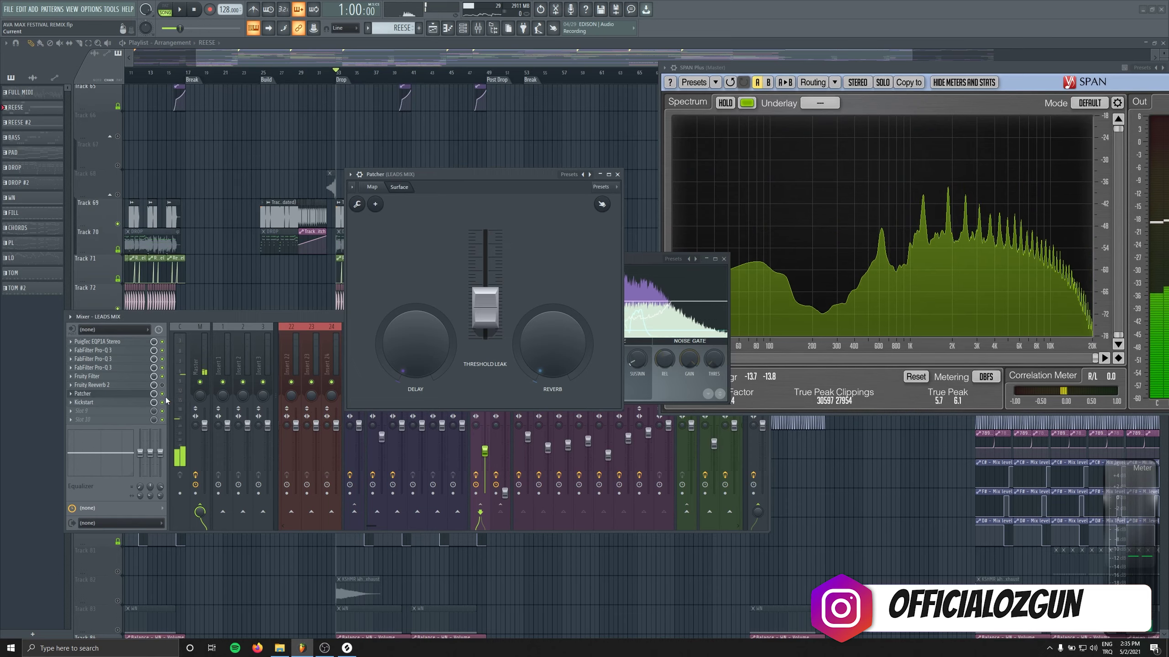
pyautogui.press('space')
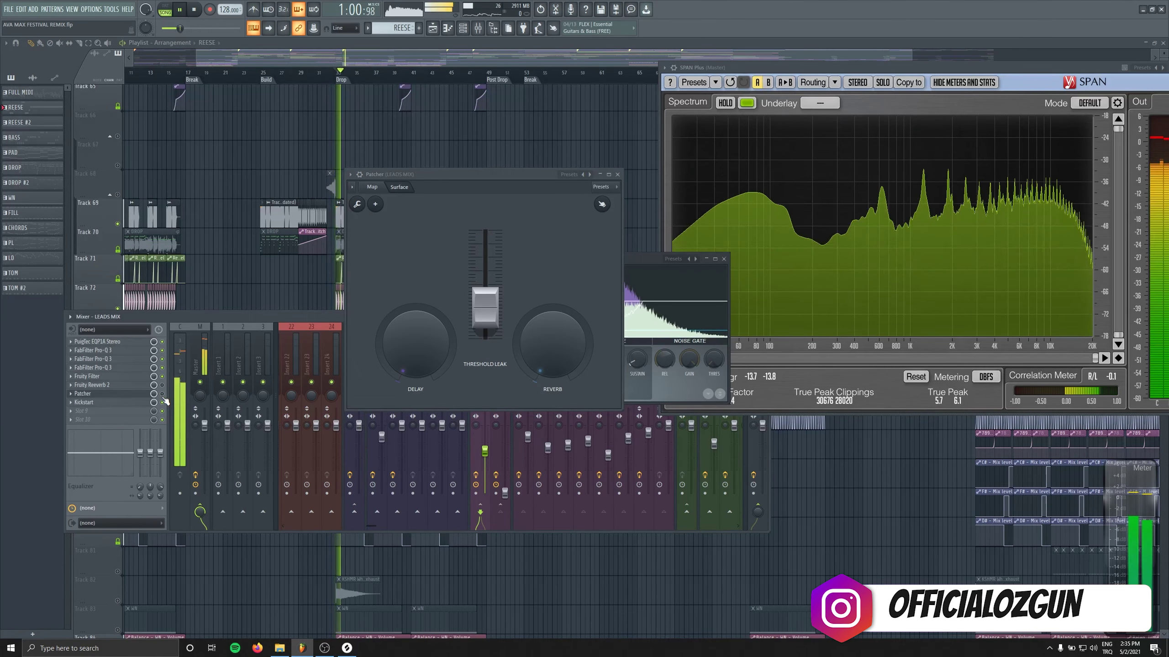
# Bring the Patcher's Delay and Reverb back up to moderate amounts and fine-tune Threshold Leak while the drop plays.
pyautogui.moveTo(515, 172); pyautogui.dragTo(340, 129)
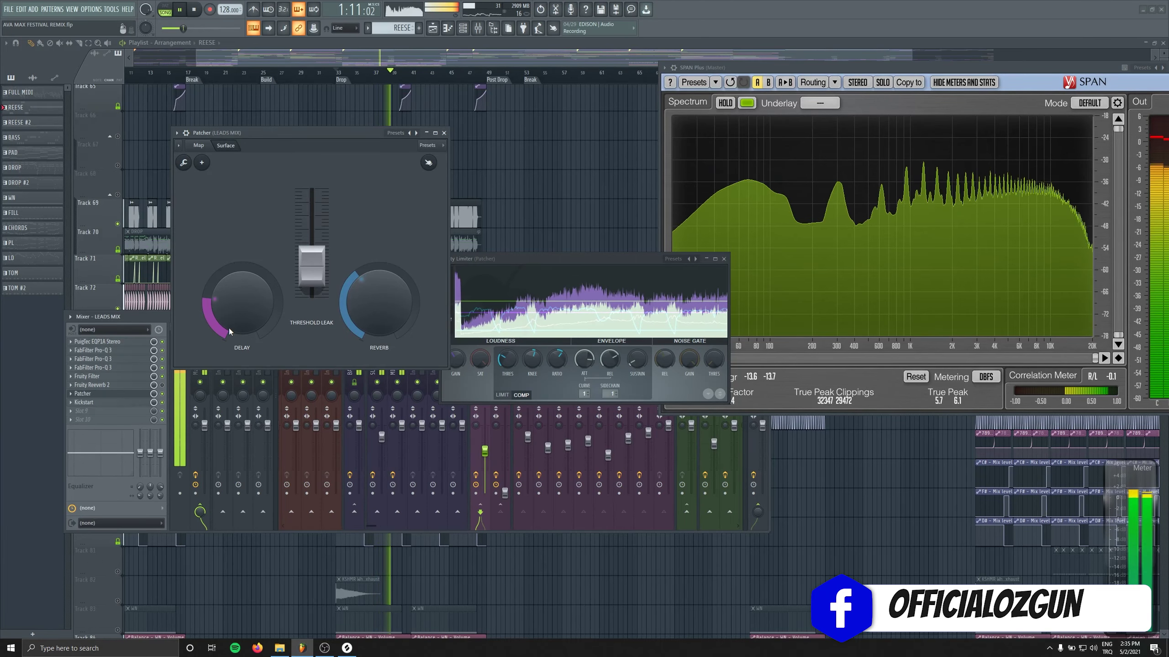
pyautogui.moveTo(260, 346); pyautogui.dragTo(257, 333)
pyautogui.moveTo(318, 291); pyautogui.dragTo(318, 296)
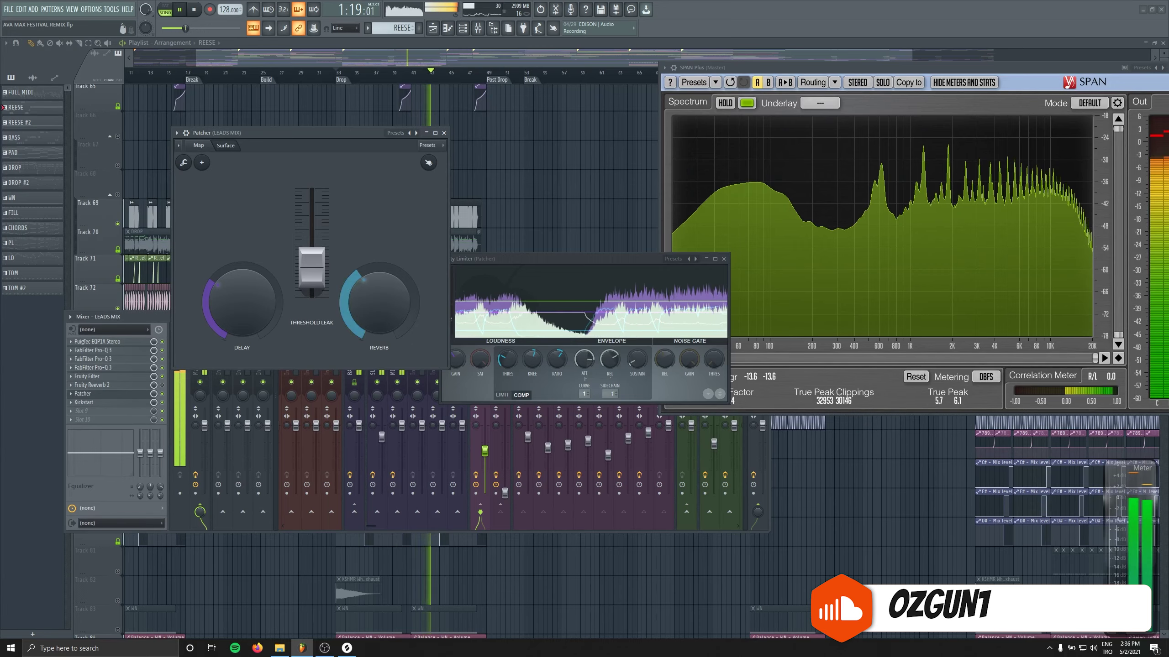
pyautogui.moveTo(312, 273); pyautogui.dragTo(312, 271)
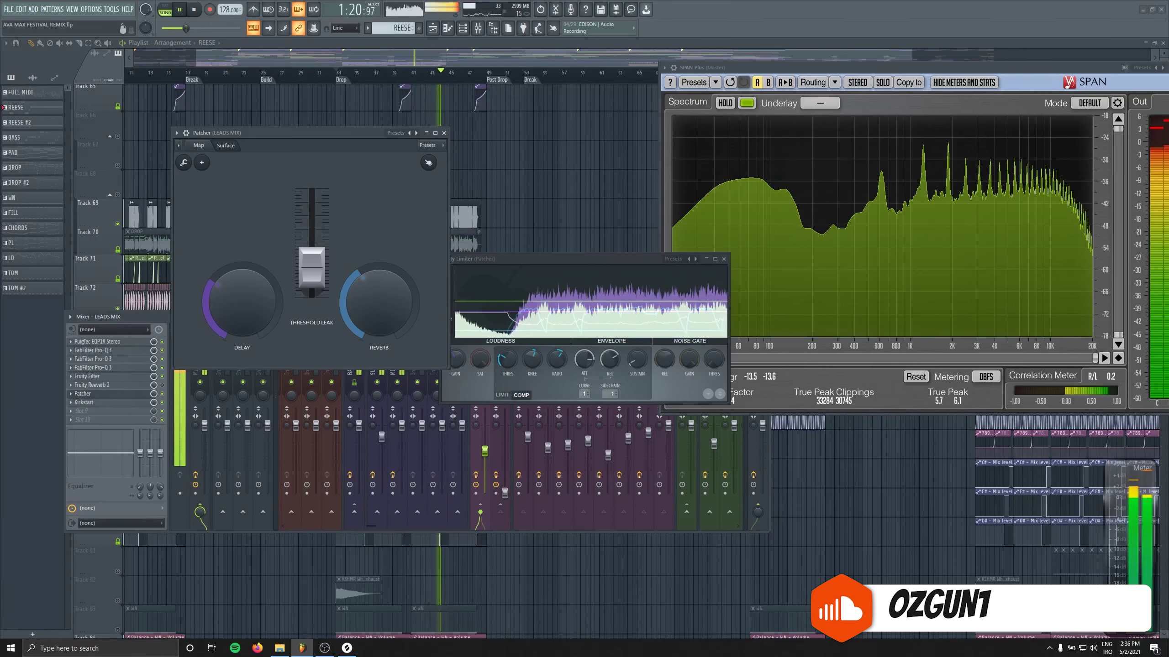
pyautogui.moveTo(354, 322); pyautogui.dragTo(353, 319)
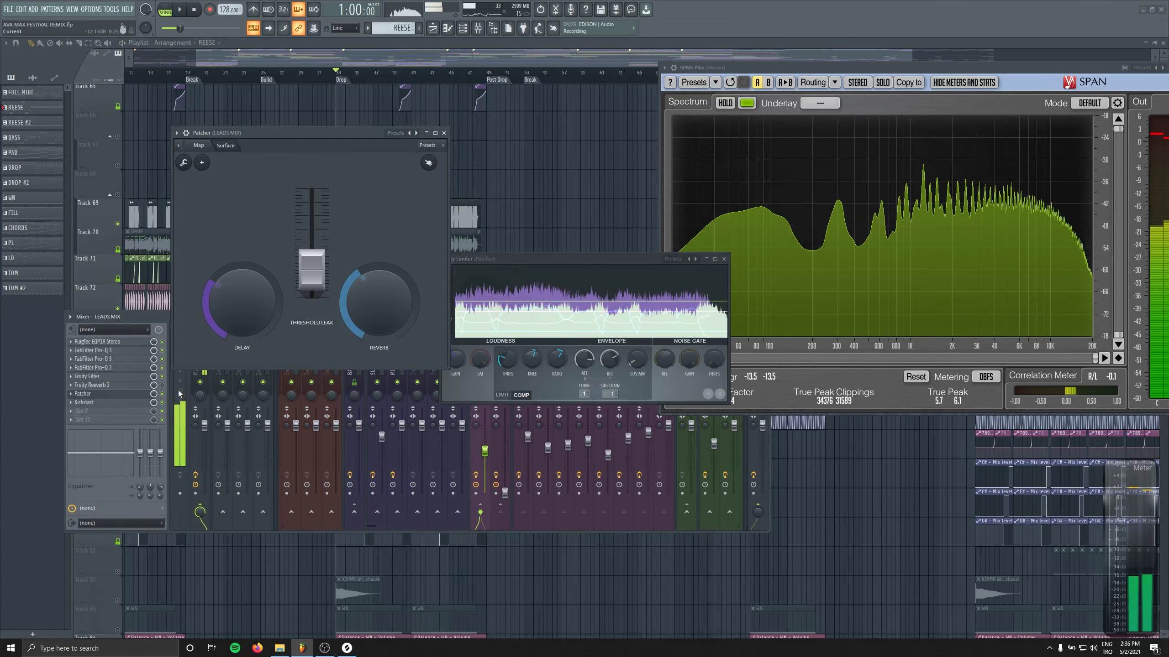
# Check Fruity Reeverb 2 on LEADS MIX and the spectrum in SPAN Plus during the drop, then close Patcher and Reeverb.
pyautogui.press('space')
pyautogui.click(92, 385)
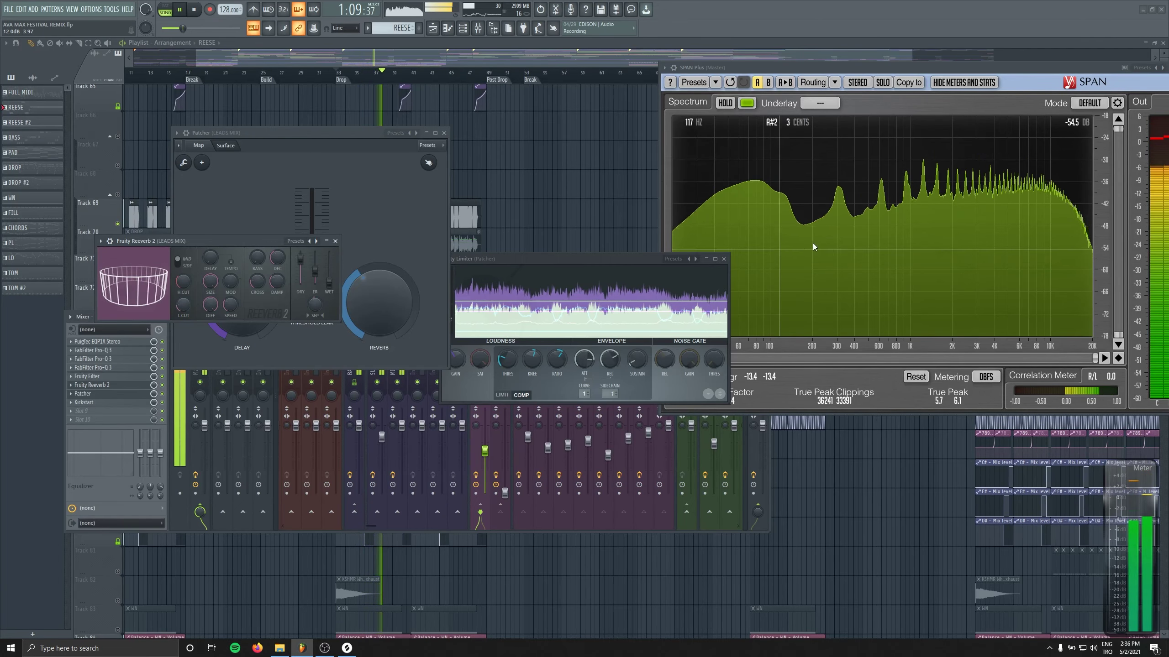
pyautogui.moveTo(914, 198)
pyautogui.mouseDown()
pyautogui.moveTo(919, 184)
pyautogui.moveTo(922, 203)
pyautogui.mouseUp()
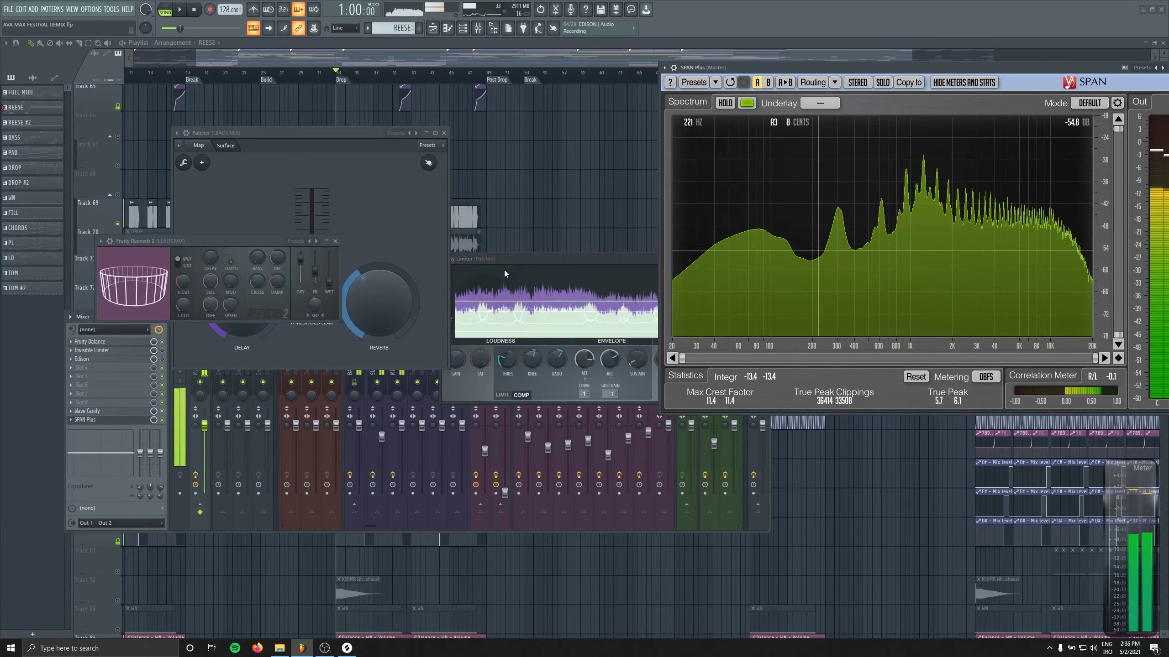
pyautogui.press('space')
pyautogui.click(444, 133)
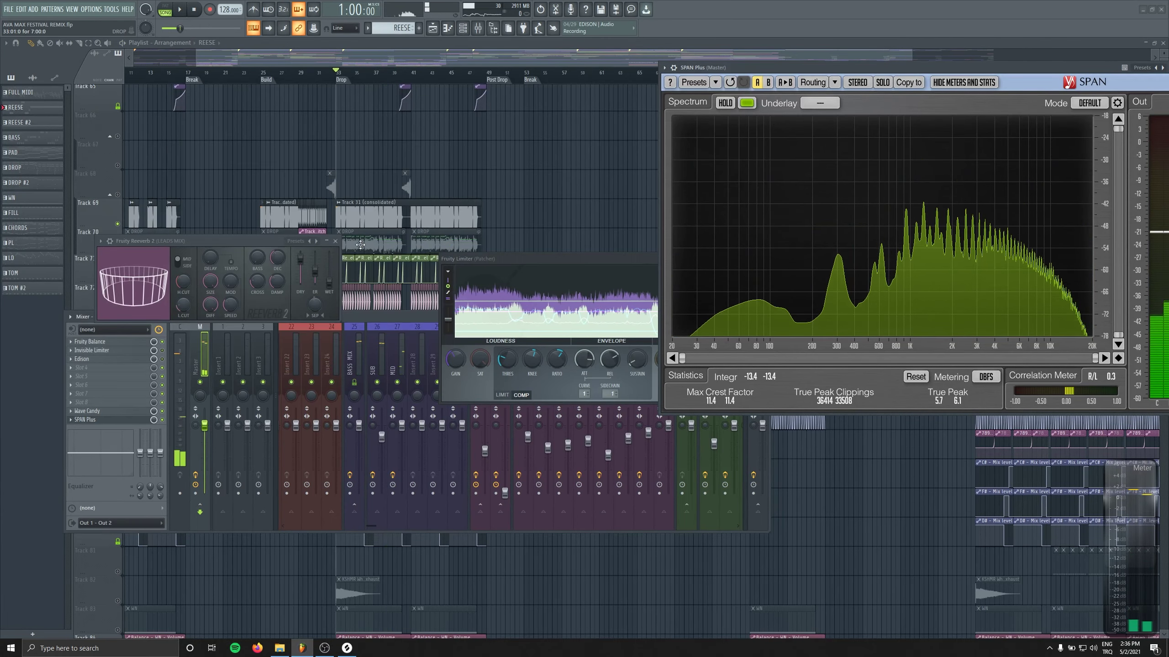
pyautogui.click(335, 241)
# Reopen the second and third Pro-Q 3 equalizers on LEADS MIX and play the drop.
pyautogui.scroll(-3, 358, 345)
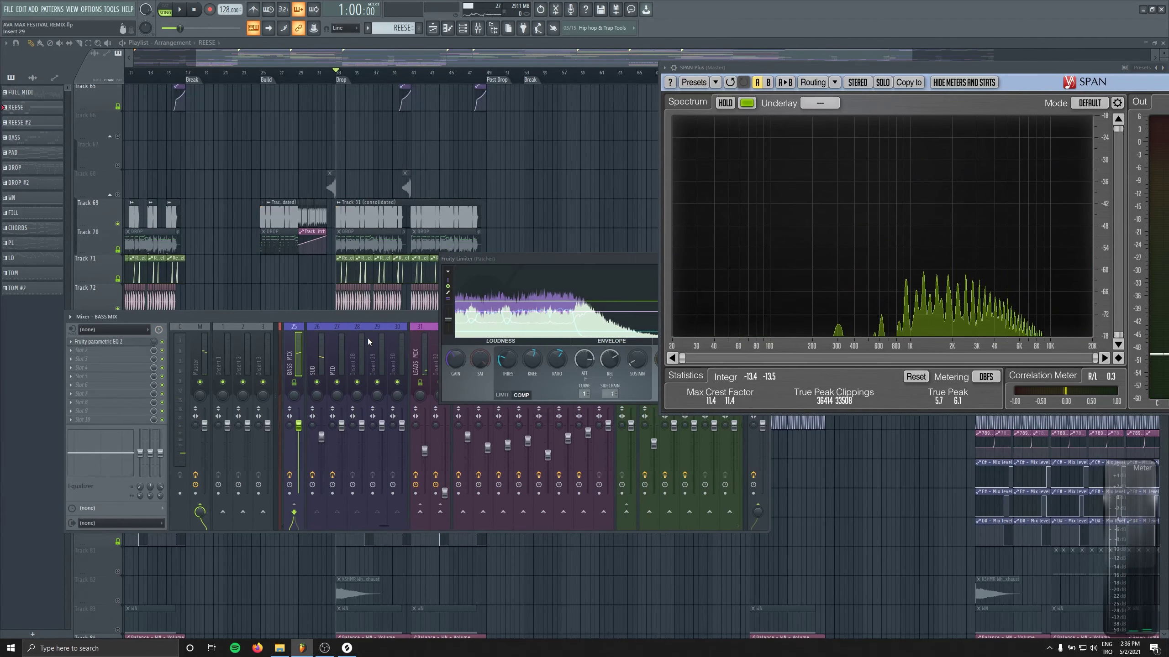
pyautogui.click(420, 337)
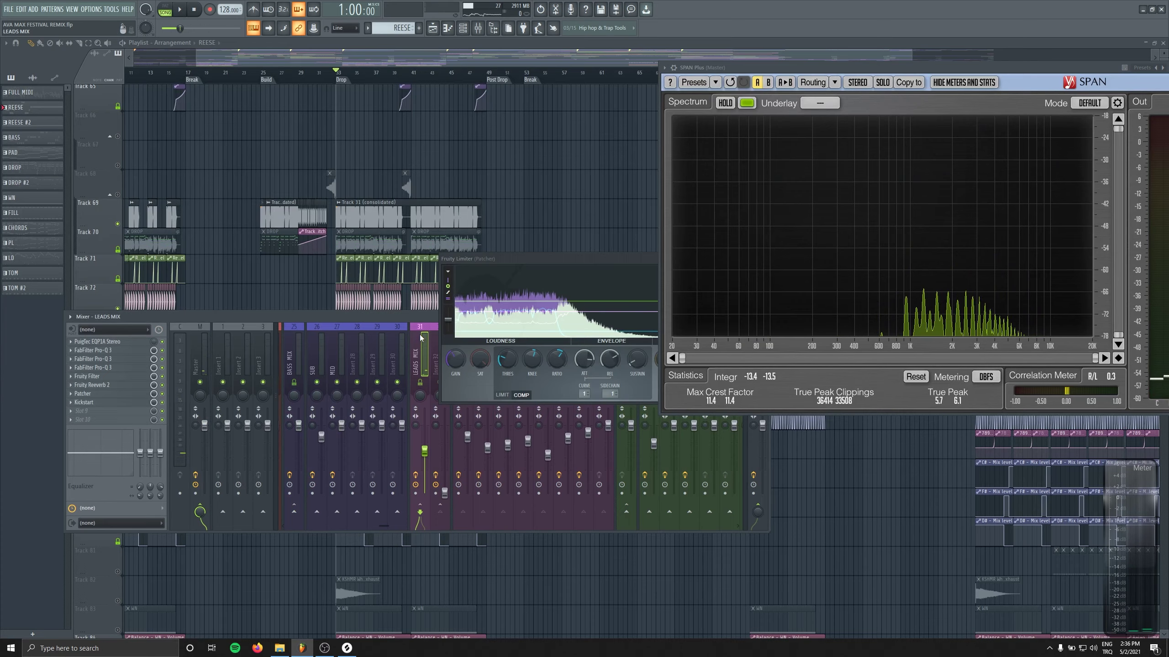
pyautogui.click(108, 361)
pyautogui.click(109, 369)
pyautogui.press('space')
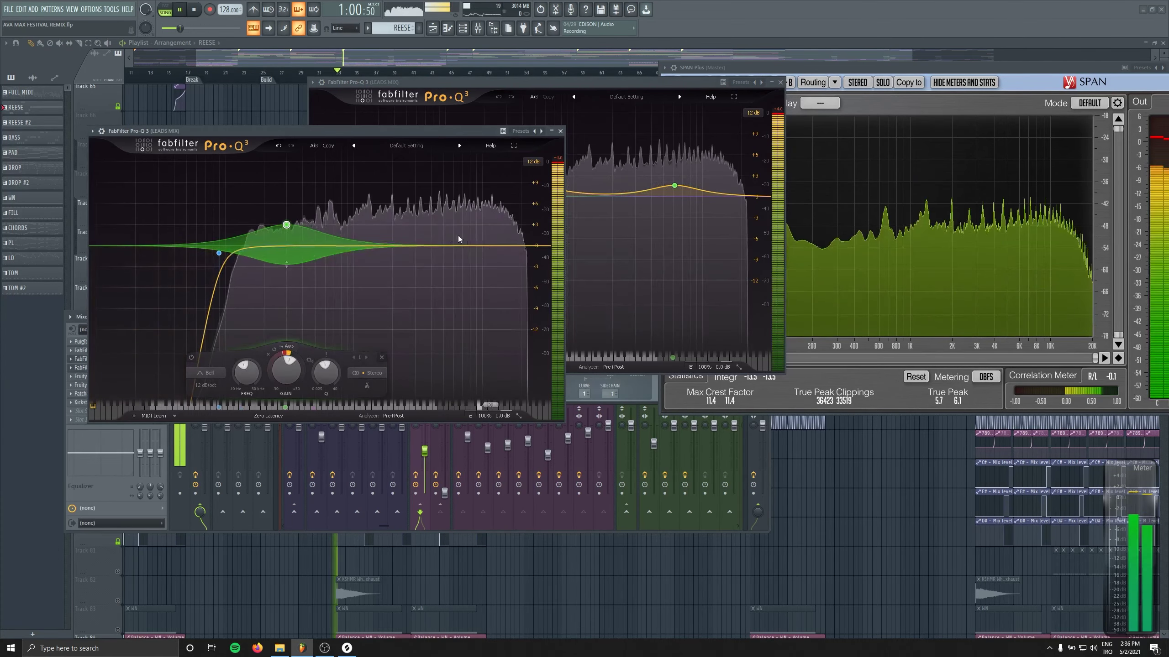
# Add a bell at 1246 Hz in the low-cut Pro-Q 3, cut it to -1.89 dB and narrow its Q to about 7.65.
pyautogui.click(381, 166)
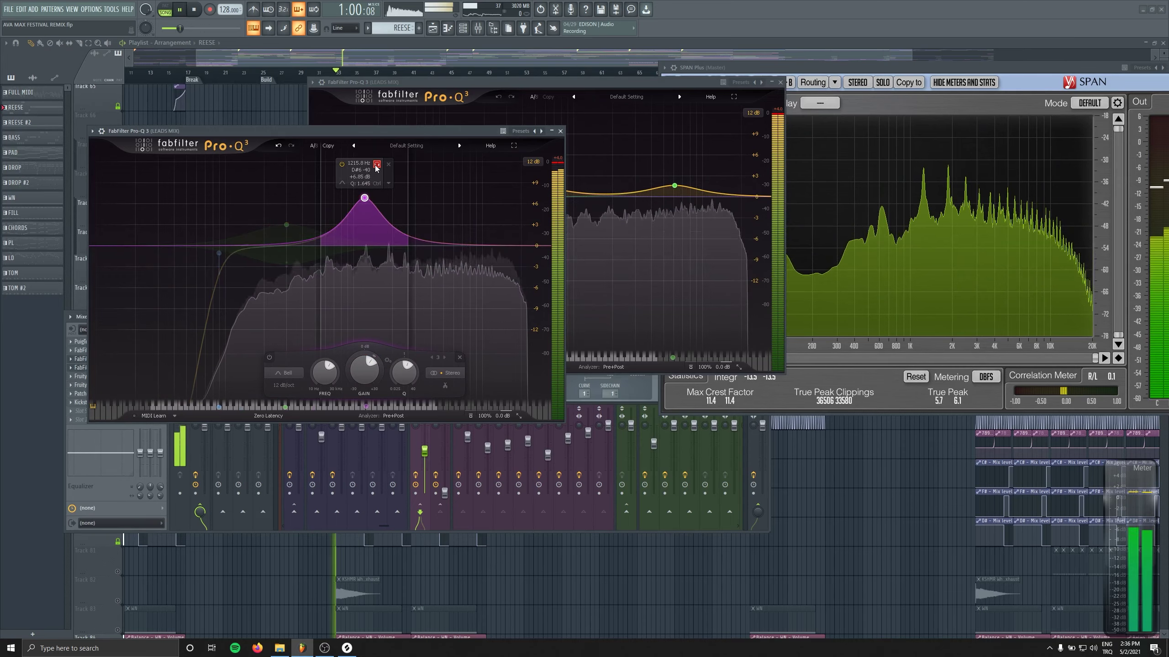
pyautogui.click(381, 166)
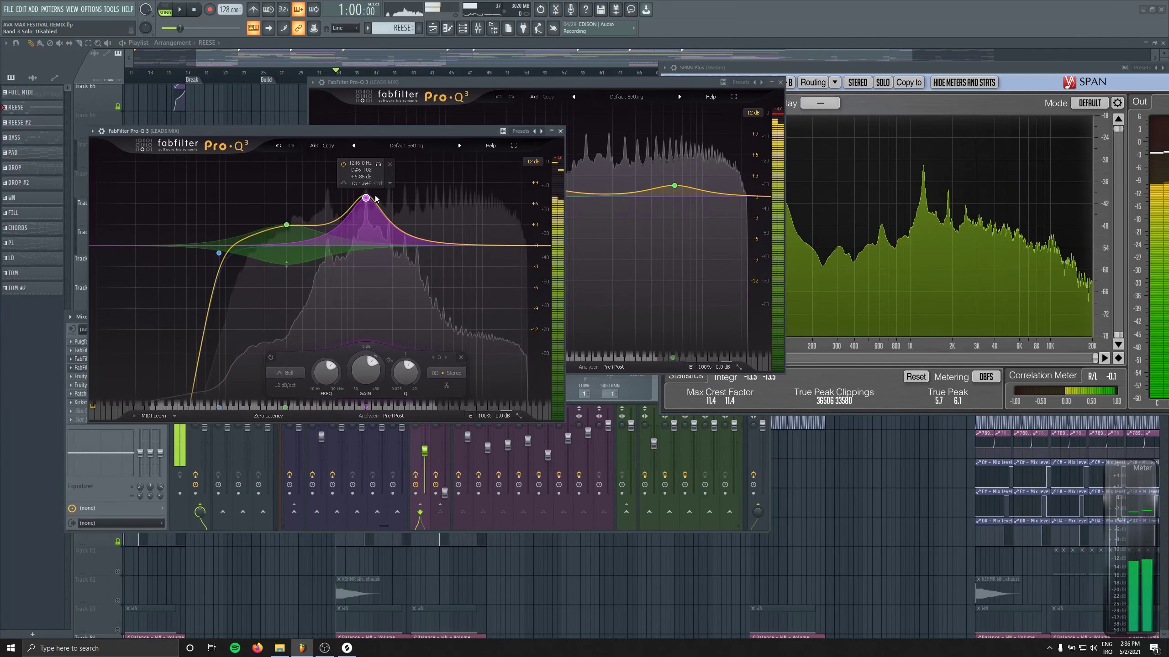
pyautogui.moveTo(368, 198); pyautogui.dragTo(369, 260)
pyautogui.press('space')
pyautogui.scroll(2, 370, 257)
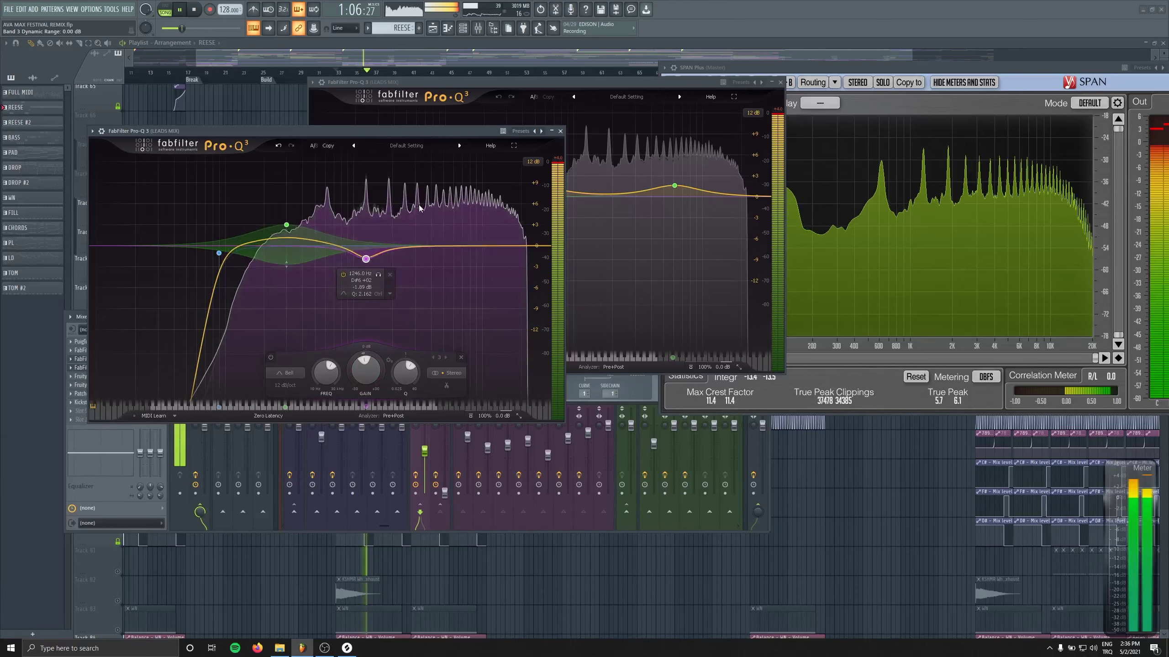
pyautogui.scroll(5, 367, 259)
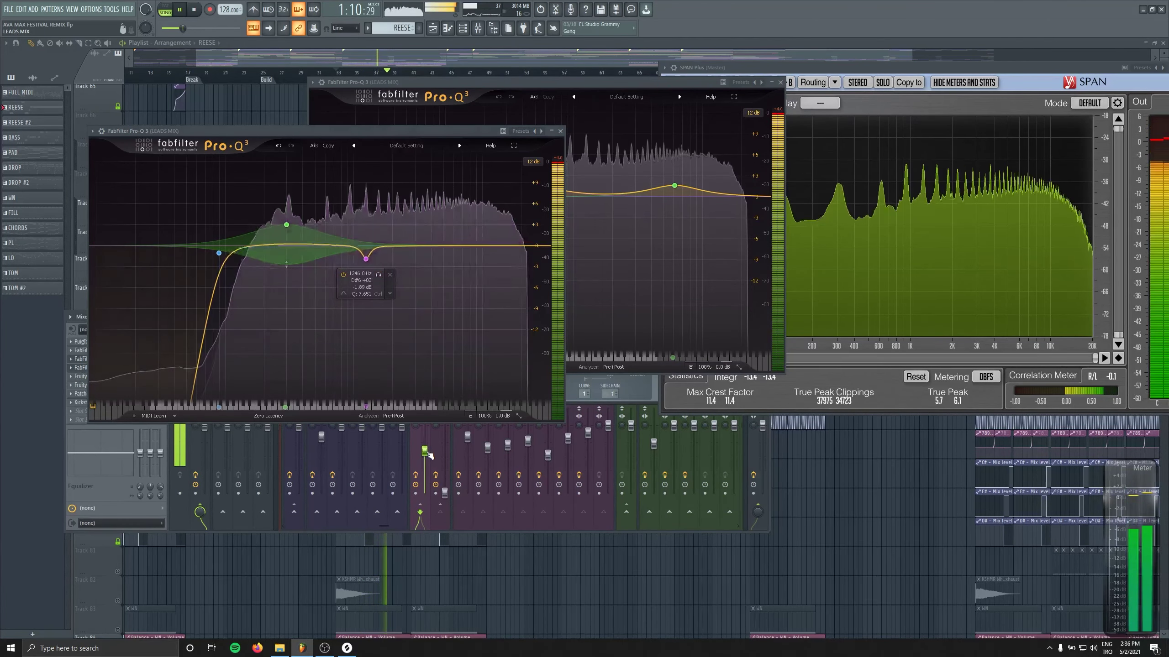
# Solo the narrow cut to retune it to 1215.8 Hz, tighten its Q to 24.14 and replay the drop.
pyautogui.click(378, 275)
pyautogui.press('space')
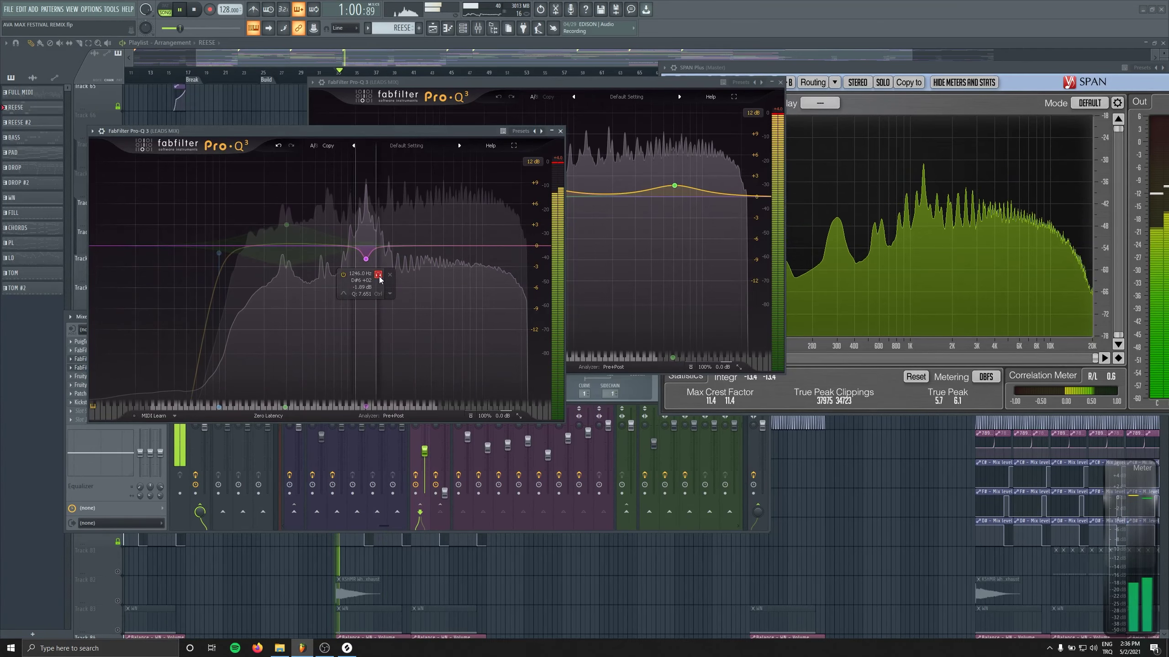
pyautogui.click(376, 275)
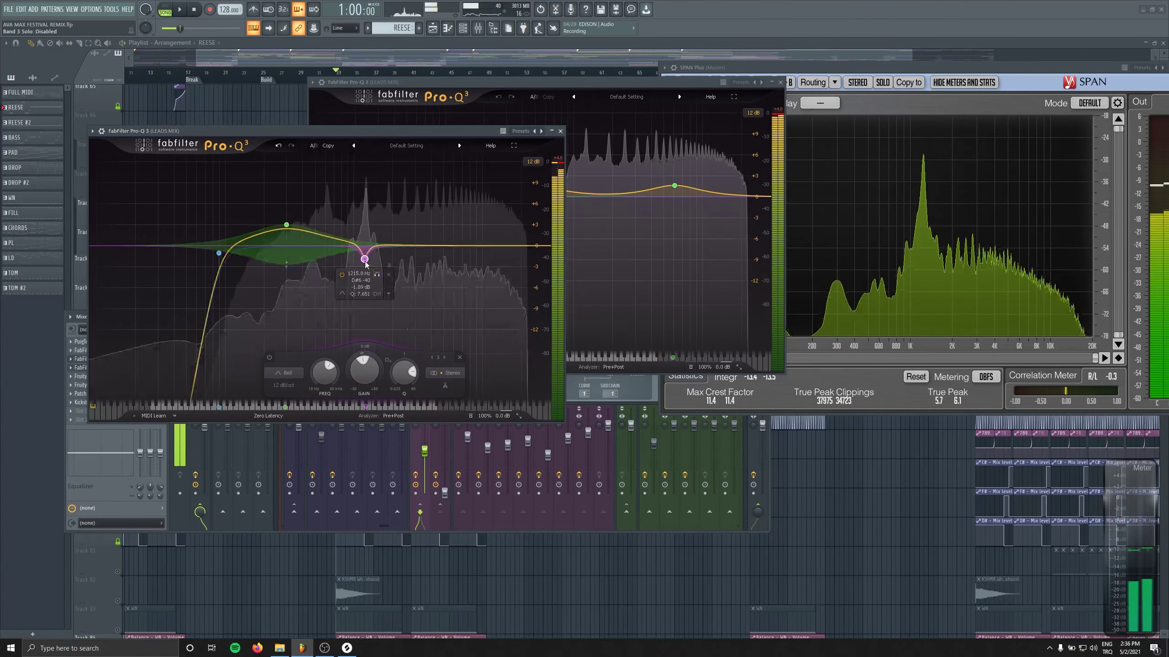
pyautogui.scroll(5, 364, 260)
pyautogui.press('space')
pyautogui.press('space')
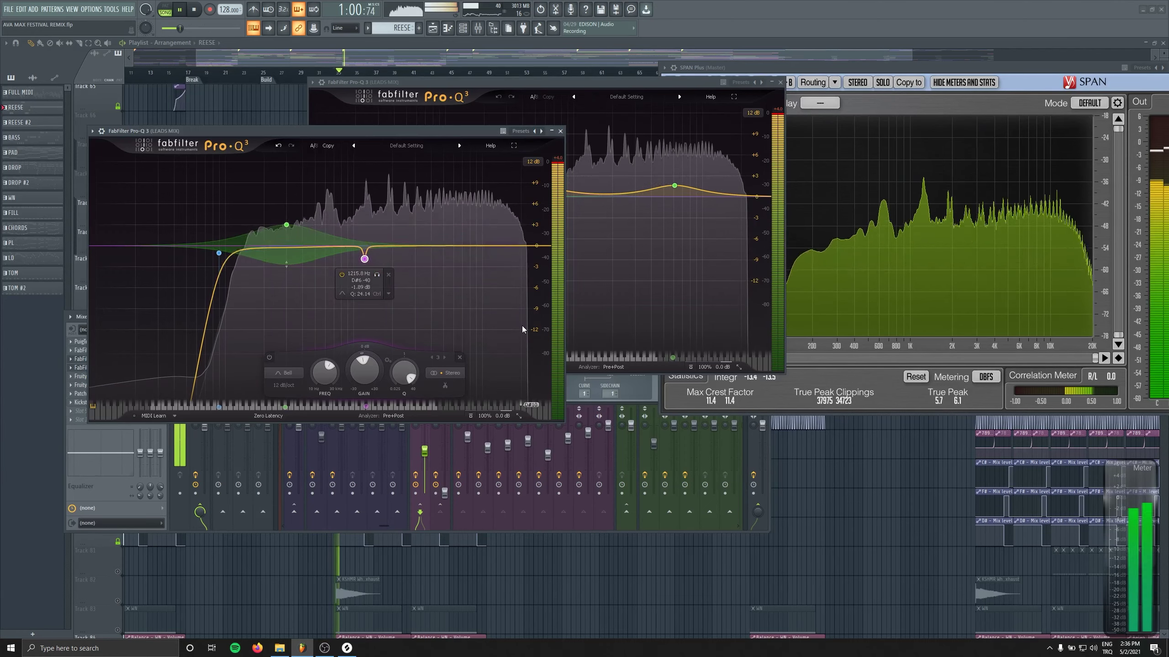
# Add a high bell boost in the low-cut Pro-Q 3 on LEADS MIX at +1.17 dB with Q 1.42, auditioning it in solo.
pyautogui.doubleClick(447, 231)
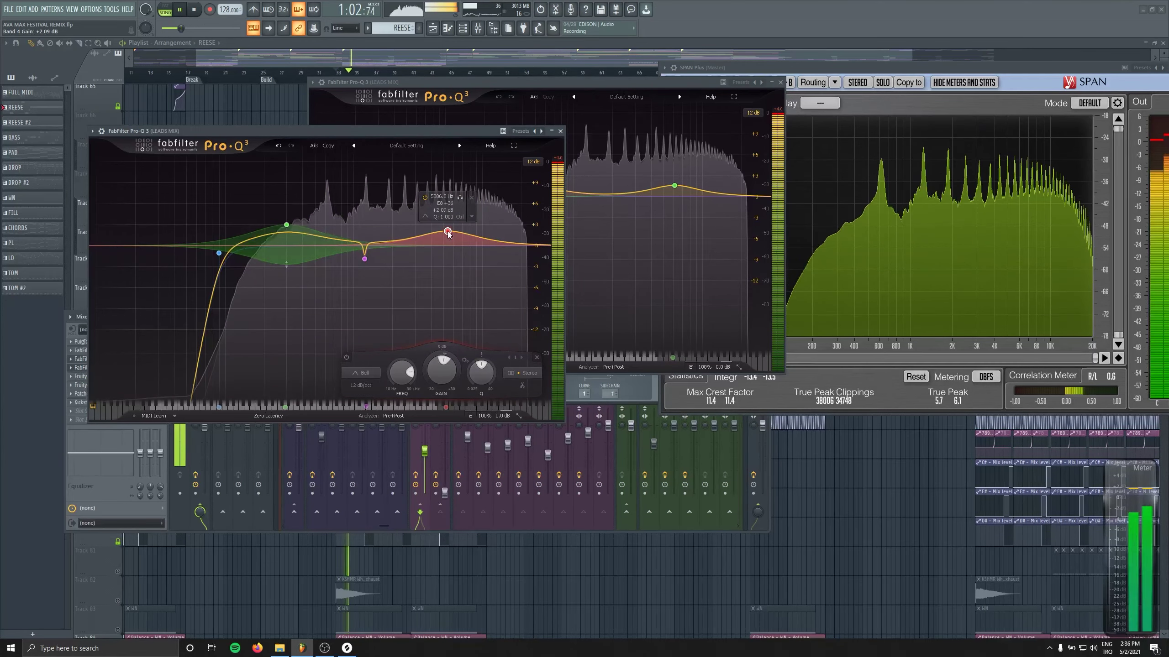
pyautogui.moveTo(447, 232)
pyautogui.mouseDown()
pyautogui.moveTo(426, 232)
pyautogui.moveTo(488, 239)
pyautogui.moveTo(447, 233)
pyautogui.mouseUp()
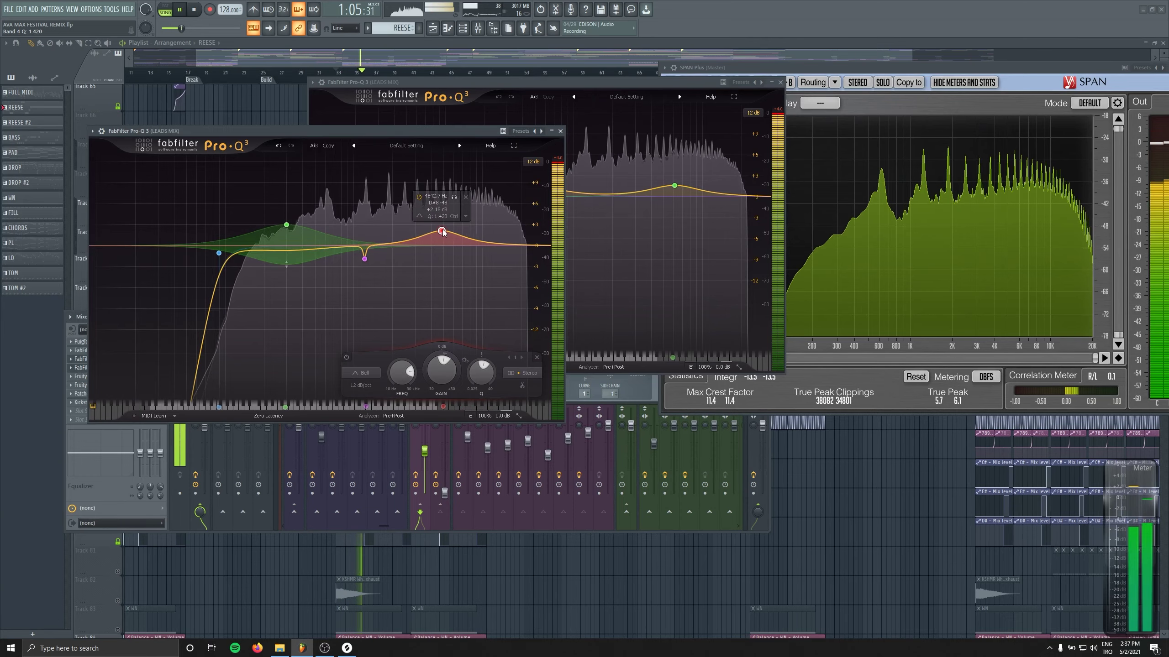
pyautogui.click(454, 204)
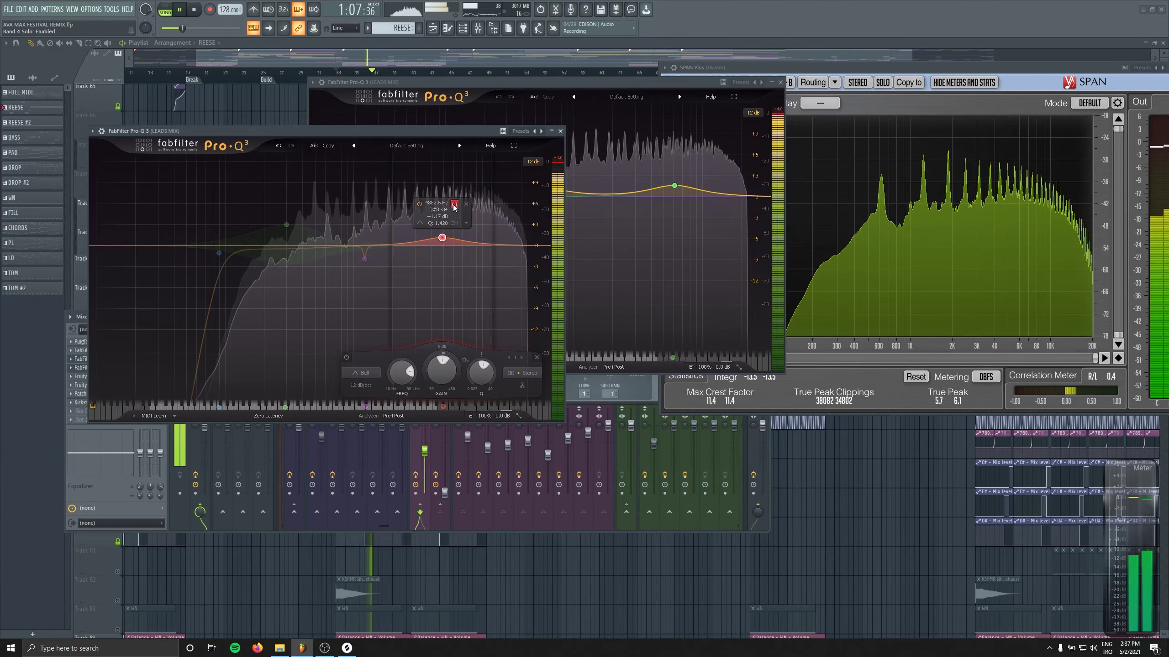
pyautogui.click(454, 206)
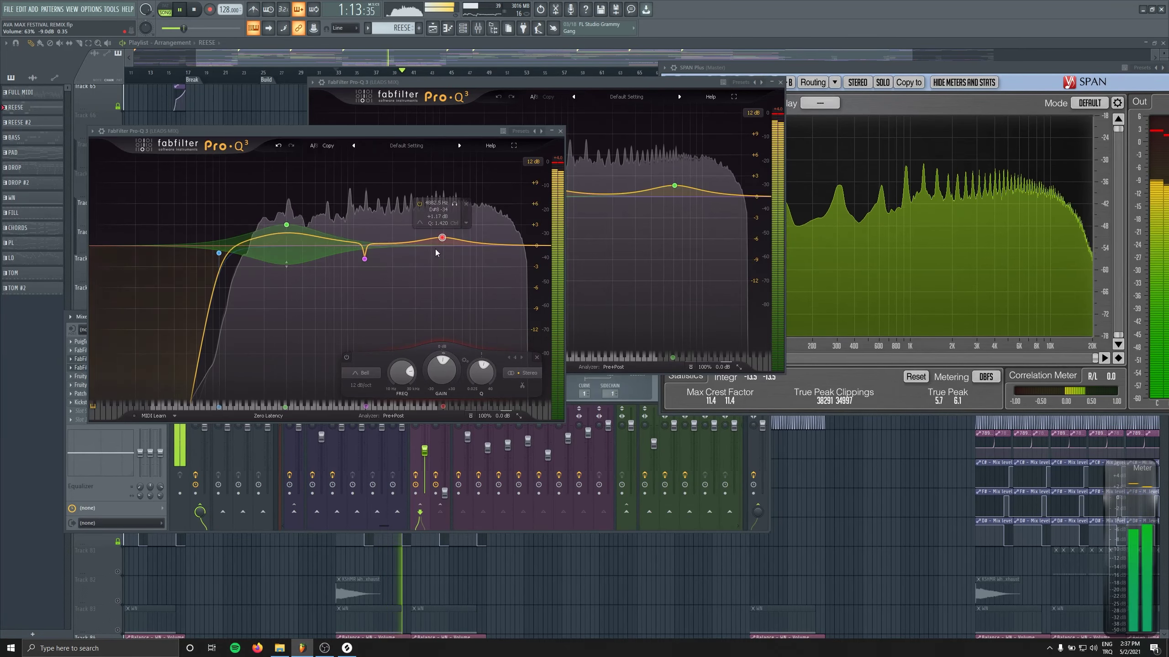
# Retune the high bell to about 8240 Hz with a gain of +1.11 dB, soloing it briefly to check the range.
pyautogui.moveTo(443, 238); pyautogui.dragTo(469, 233)
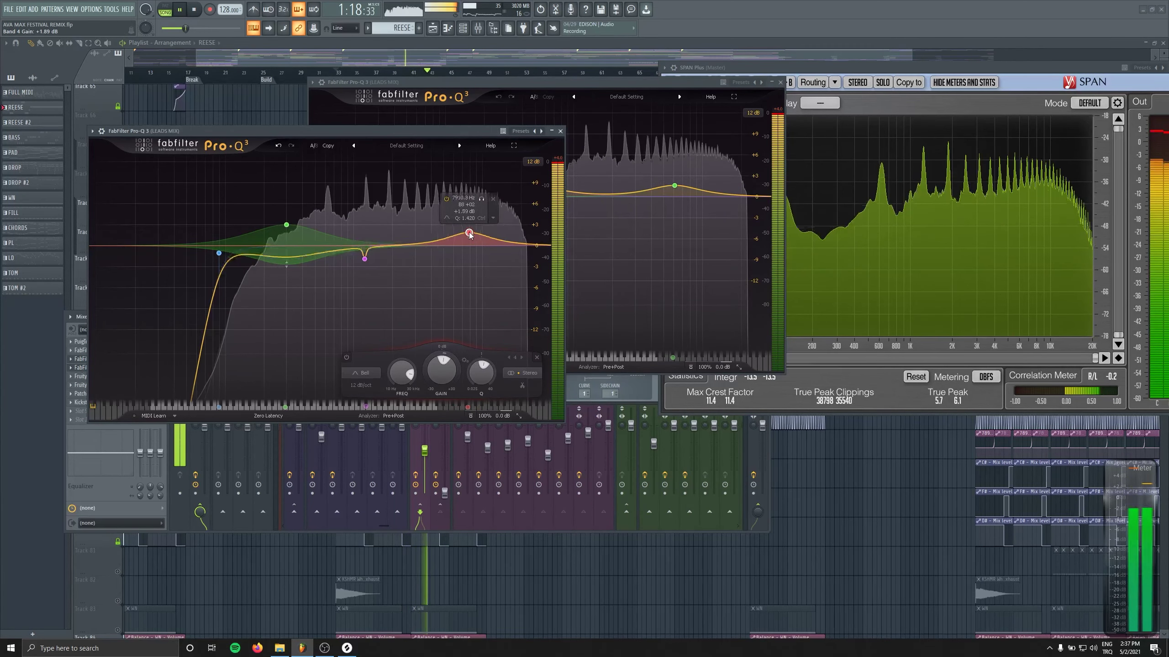
pyautogui.click(482, 200)
pyautogui.click(481, 200)
pyautogui.moveTo(468, 233); pyautogui.dragTo(473, 242)
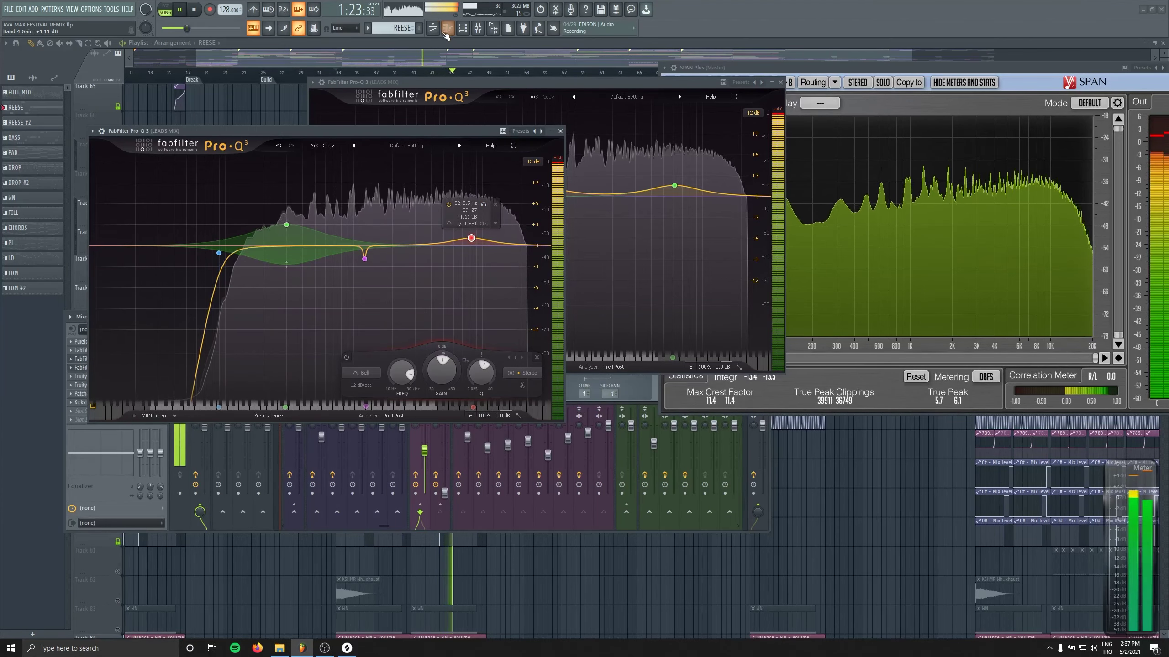
# Mute playlist track 82, unmute the stab tracks 85 and 86, and replay the drop.
pyautogui.press('F5')
pyautogui.press('space')
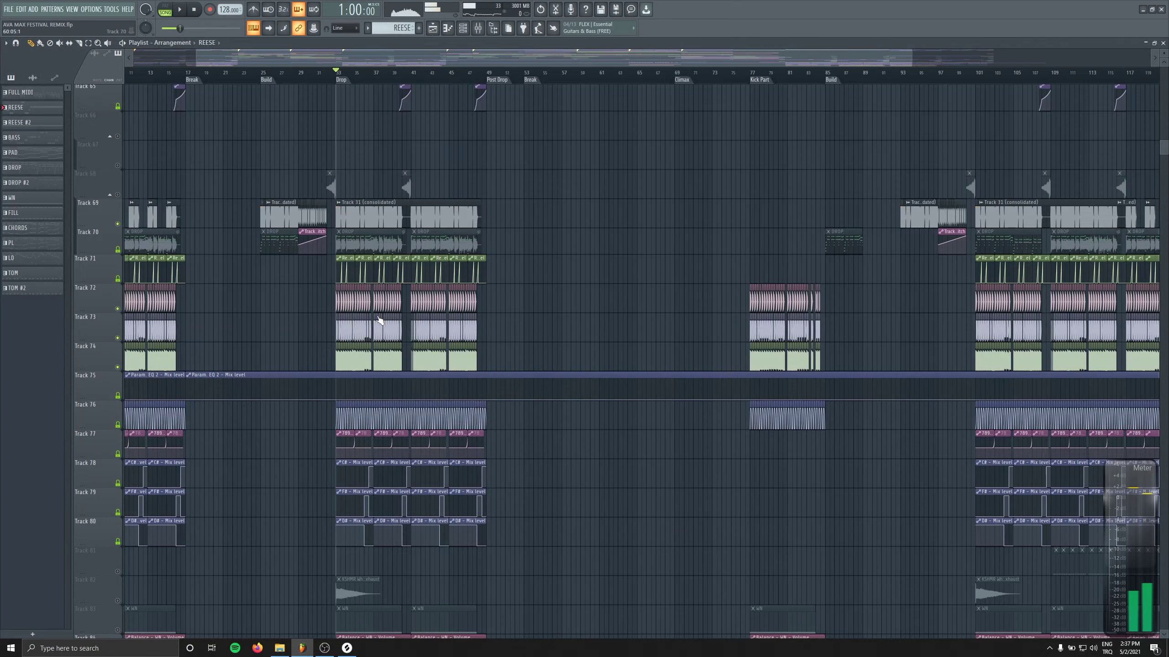
pyautogui.scroll(-6, 378, 320)
pyautogui.click(117, 250)
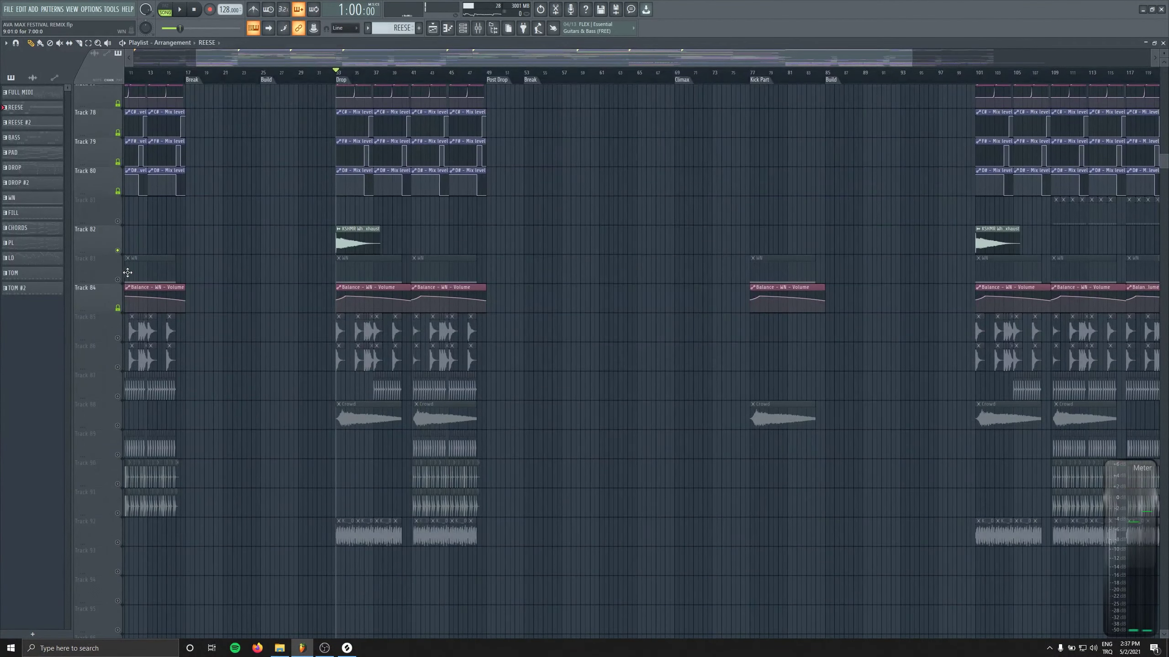
pyautogui.scroll(4, 366, 461)
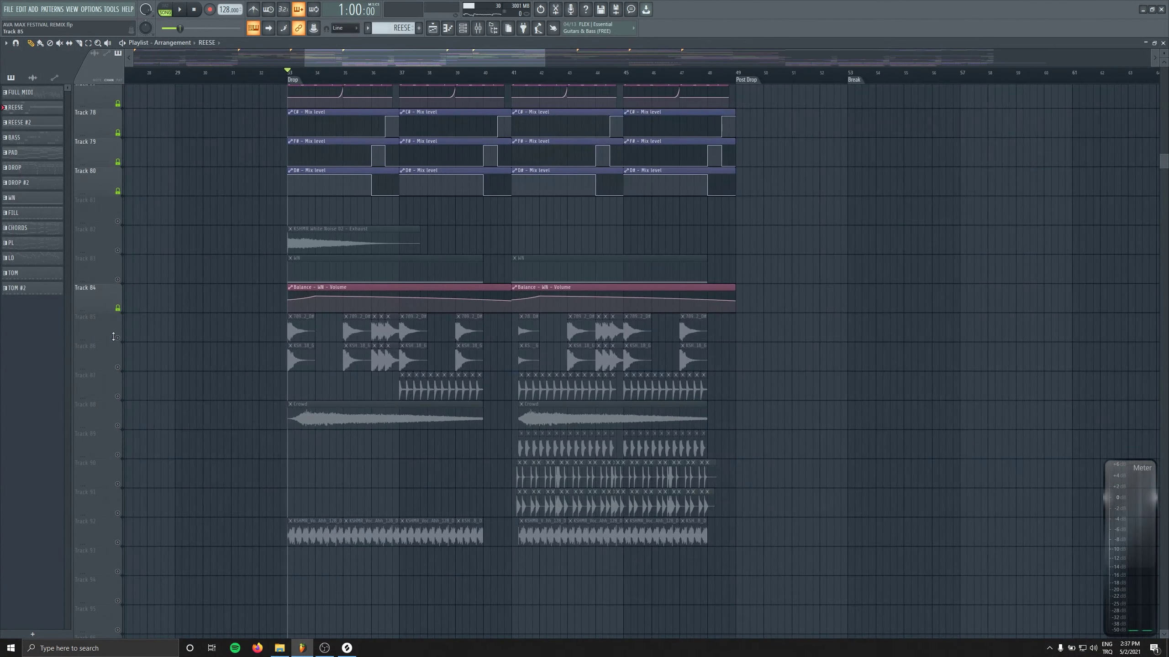
pyautogui.click(118, 337)
pyautogui.click(117, 367)
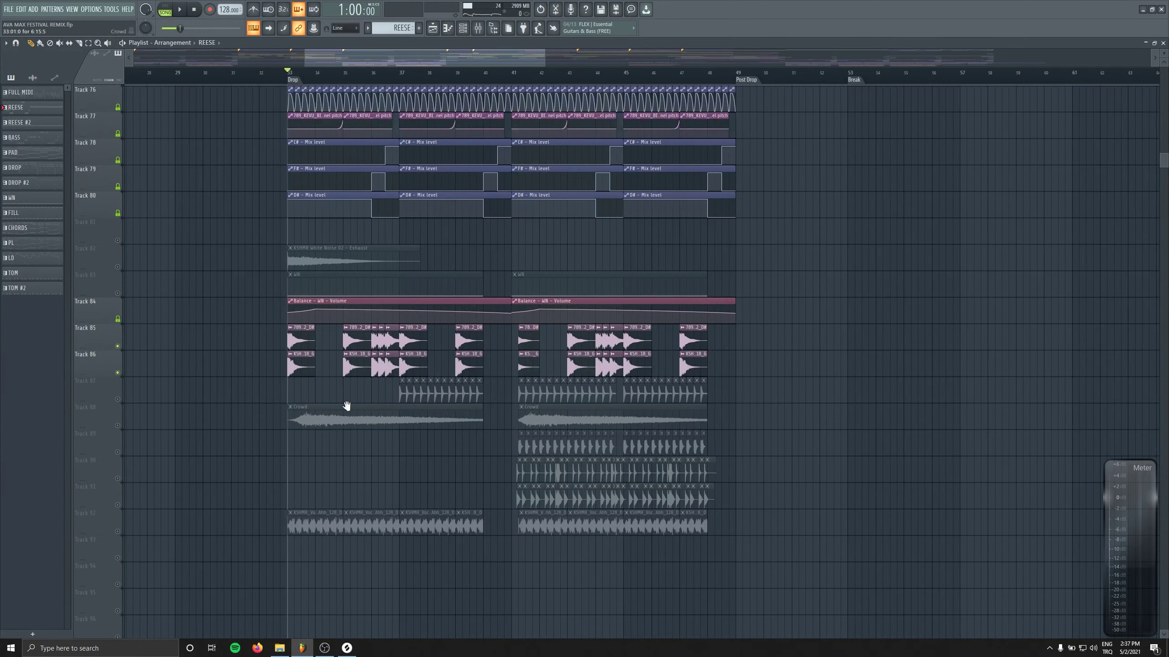
pyautogui.scroll(-3, 311, 428)
pyautogui.press('space')
# Set the Stabs mixer track volume to about -6.2 dB and restart the drop.
pyautogui.press('F9')
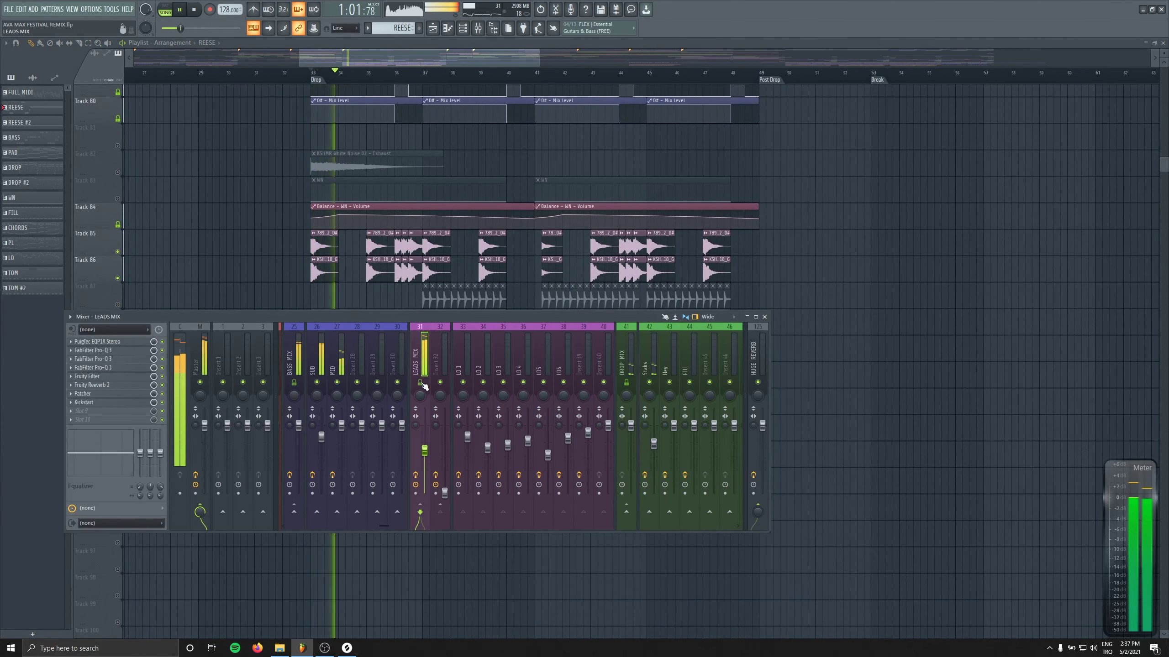
pyautogui.scroll(-3, 479, 338)
pyautogui.click(533, 443)
pyautogui.moveTo(532, 444); pyautogui.dragTo(533, 443)
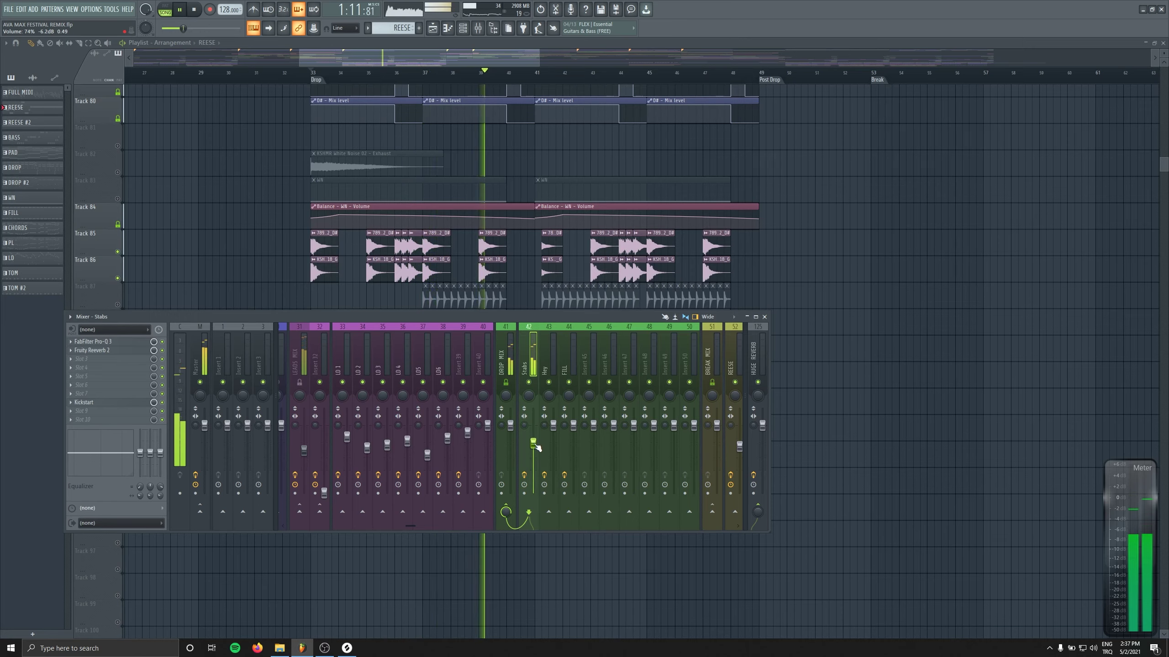
pyautogui.press('space')
pyautogui.press('space')
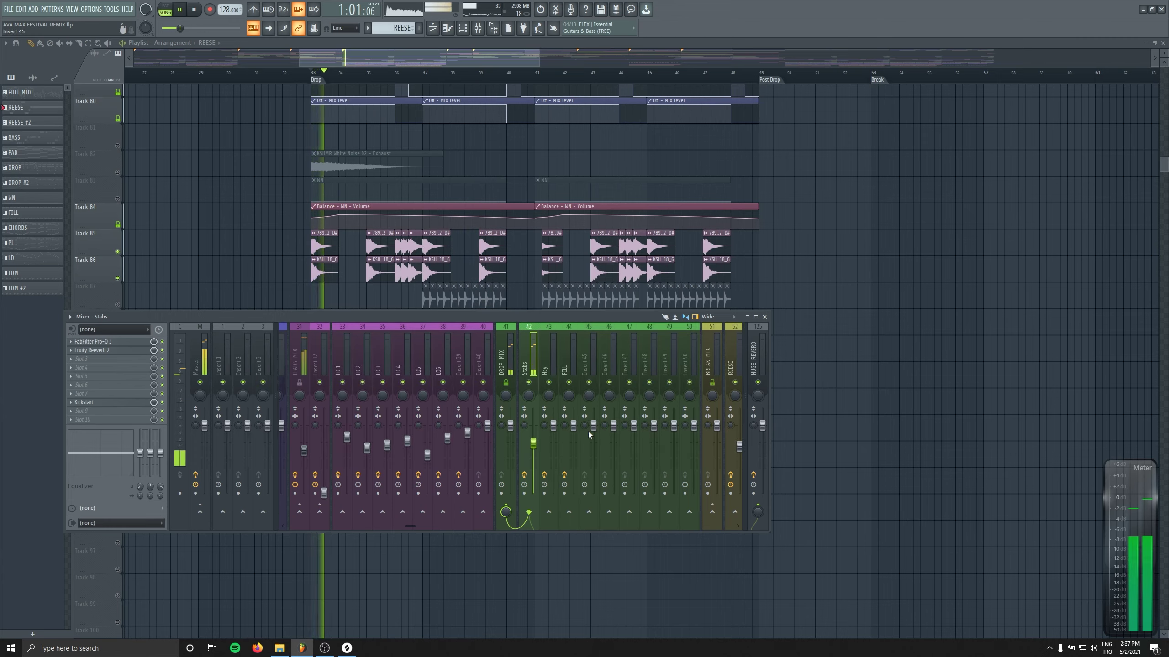
# Reduce the Kickstart mix on LEADS MIX to 69% during playback and close the plugin.
pyautogui.click(308, 354)
pyautogui.press('space')
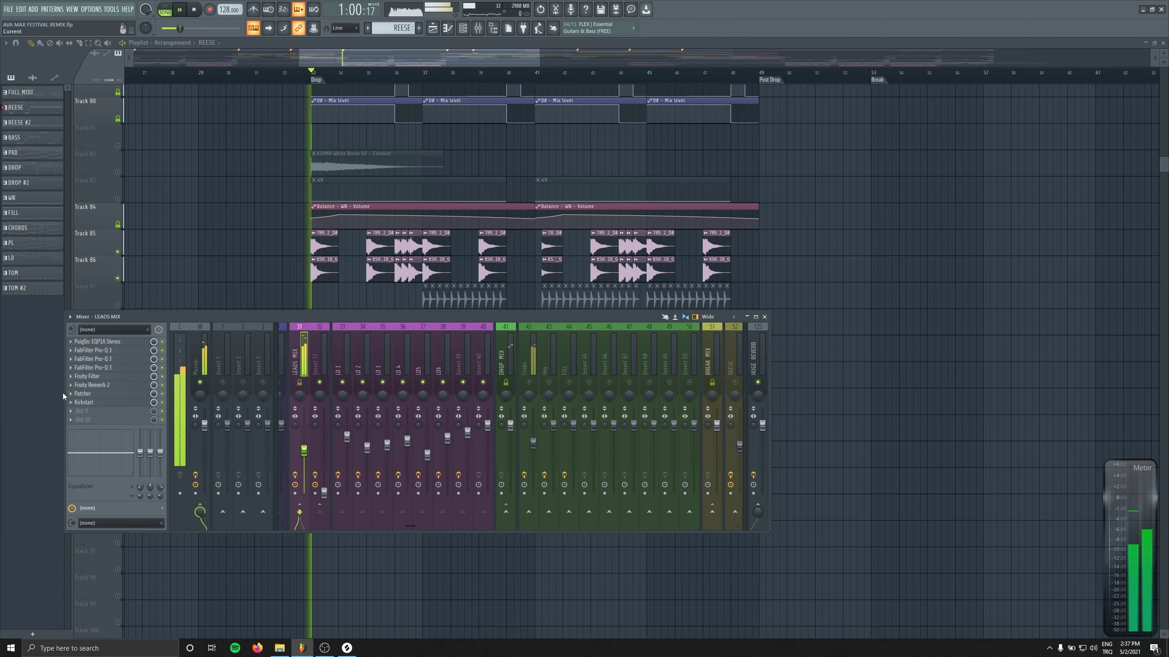
pyautogui.click(87, 402)
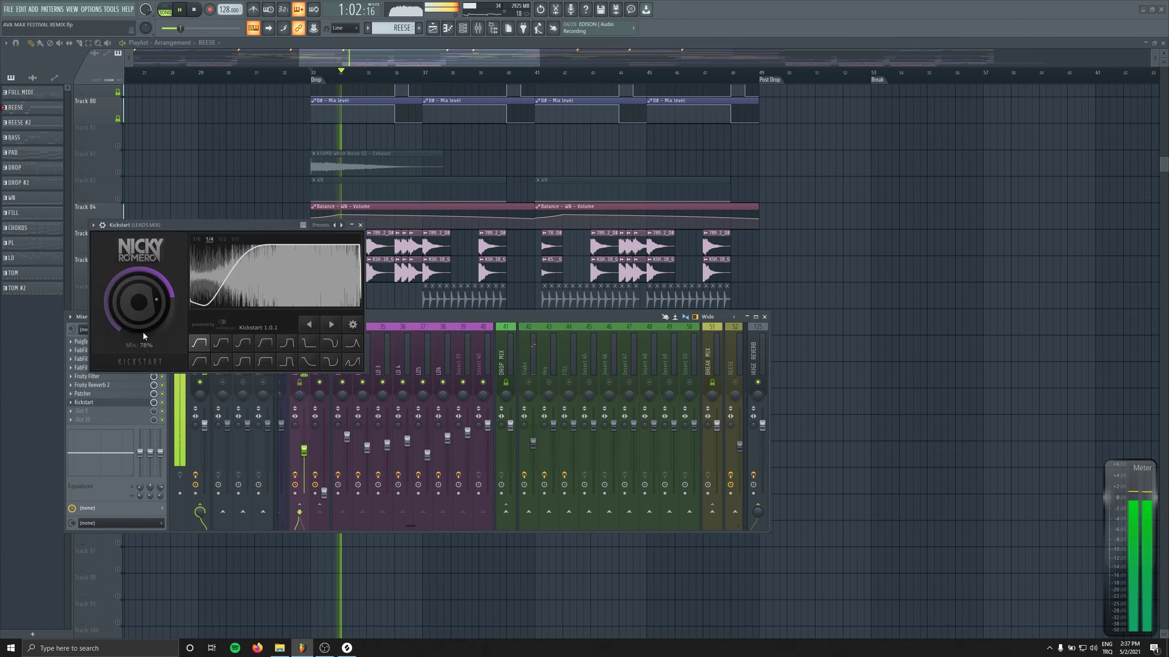
pyautogui.scroll(-4, 141, 326)
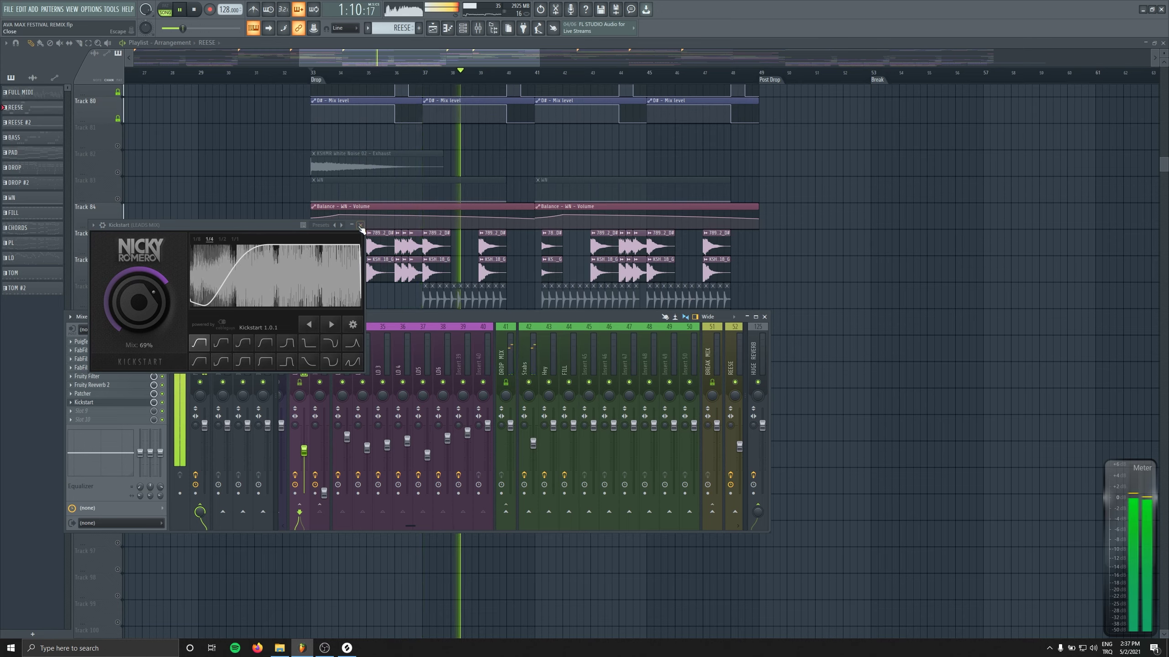
pyautogui.press('Escape')
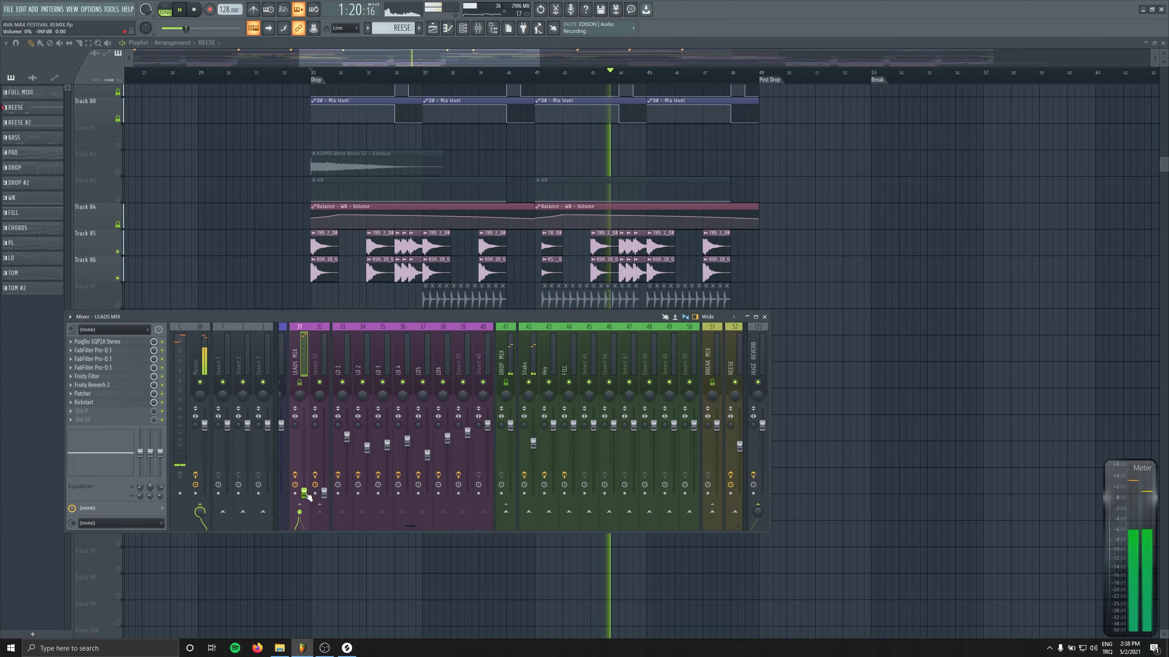
# Lower the high cut in the MID track's Pro-Q 3 to about 7.8 kHz during playback and bring the LEADS MIX fader back up.
pyautogui.scroll(6, 341, 345)
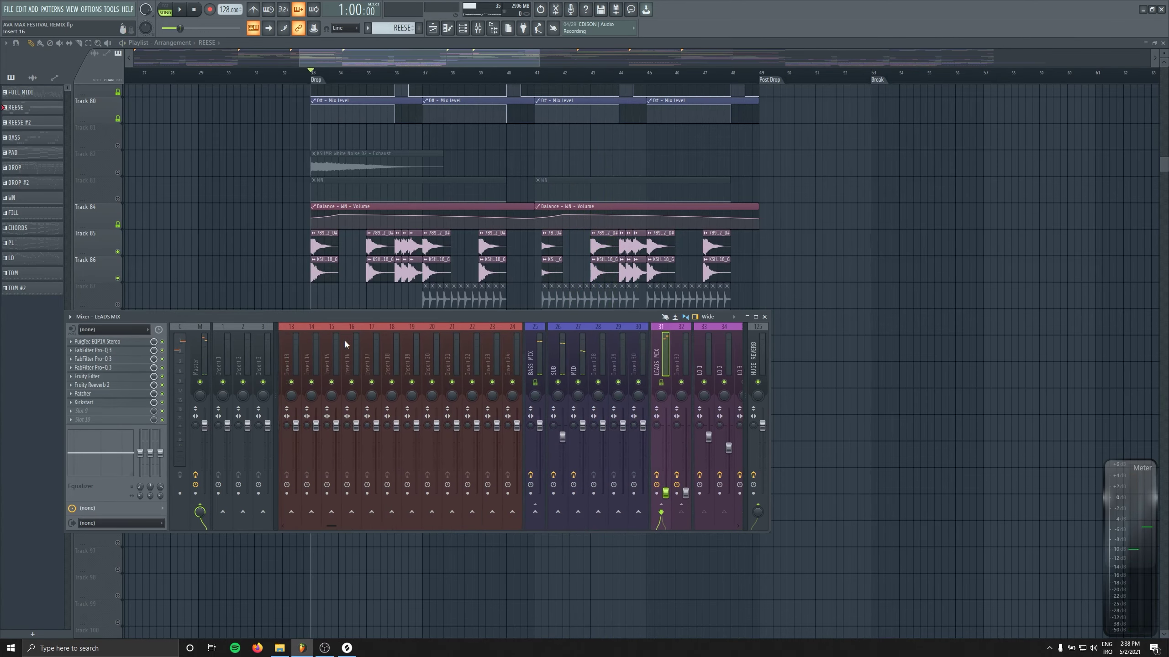
pyautogui.click(576, 346)
pyautogui.click(118, 352)
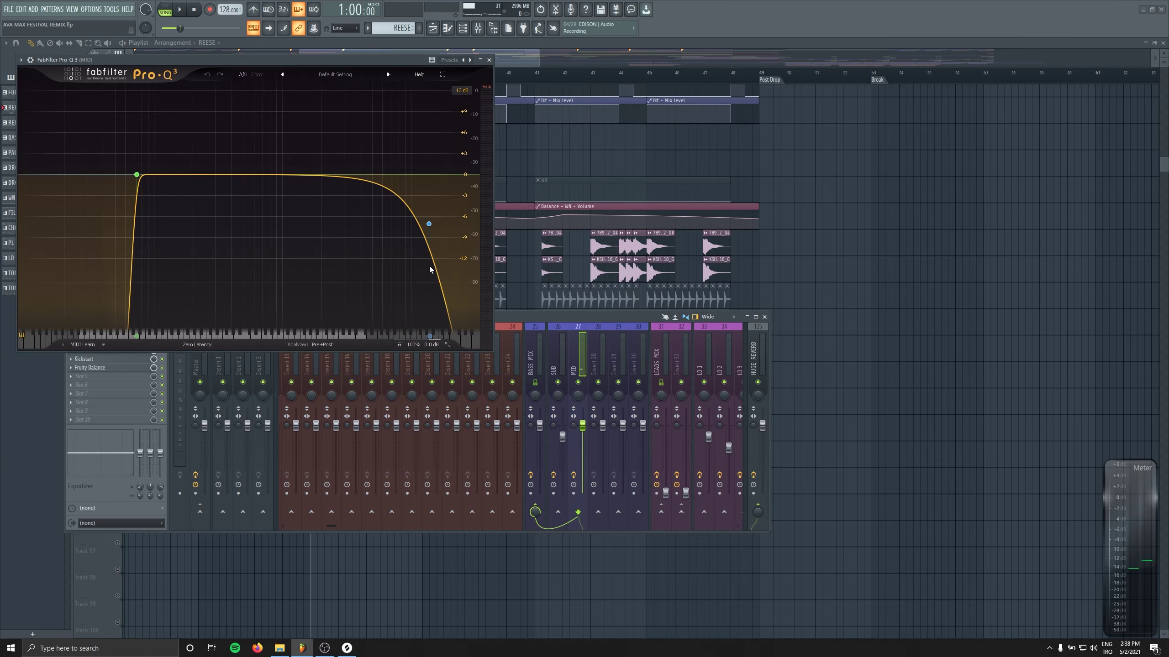
pyautogui.moveTo(429, 266); pyautogui.dragTo(402, 230)
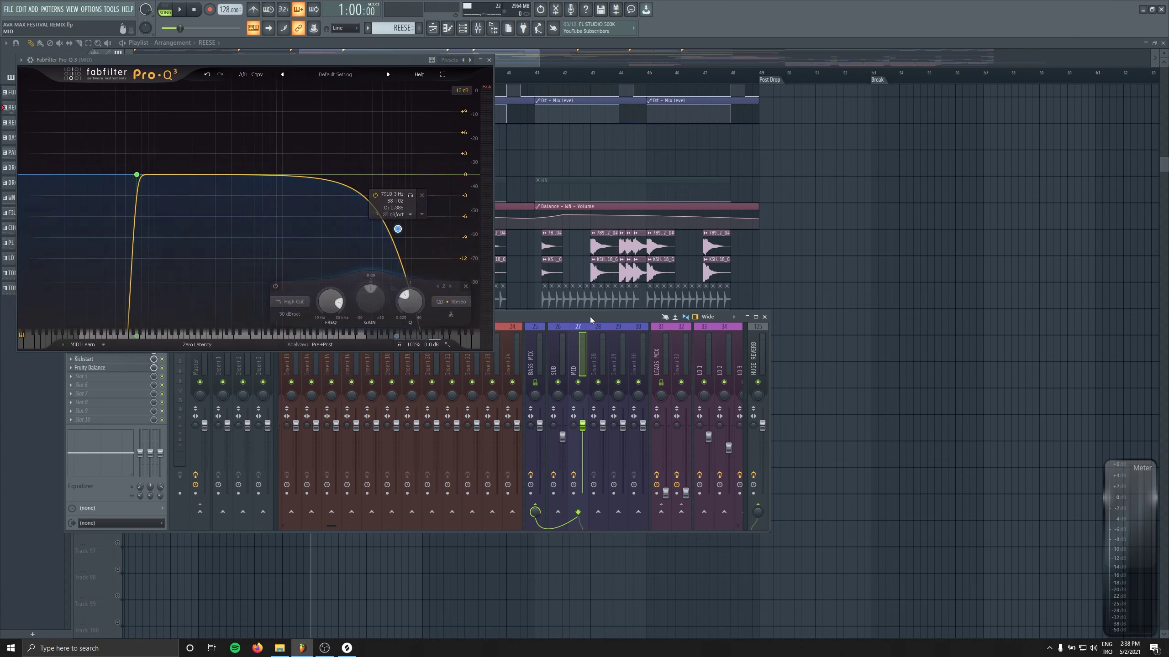
pyautogui.press('space')
pyautogui.moveTo(398, 229); pyautogui.dragTo(407, 216)
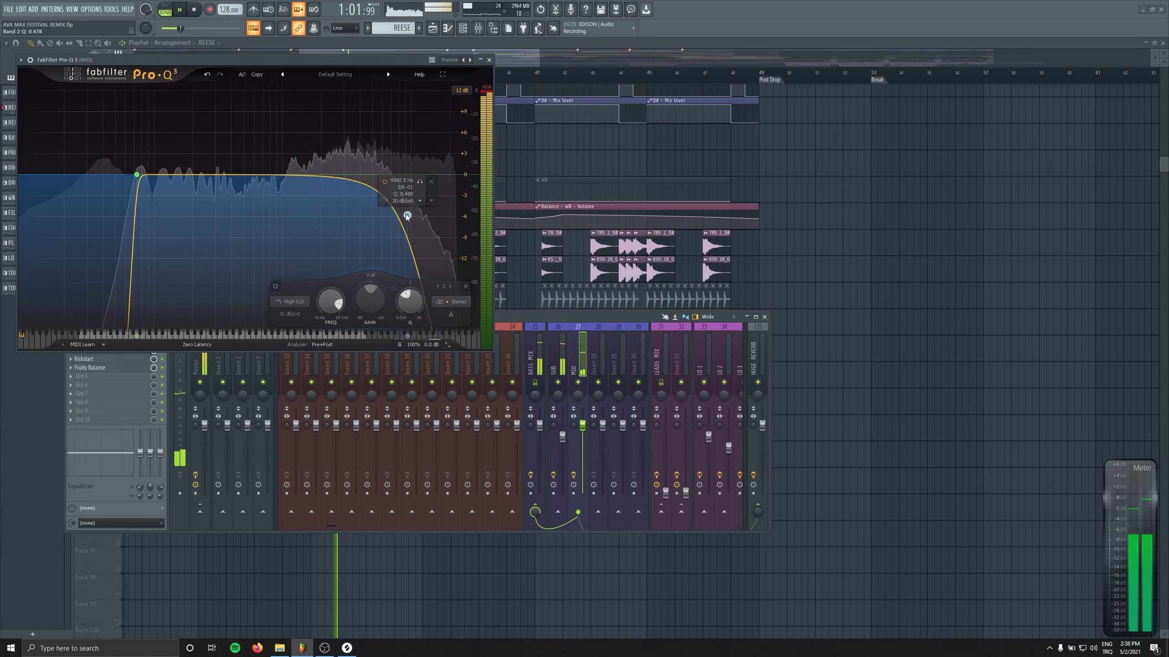
pyautogui.moveTo(665, 494); pyautogui.dragTo(665, 479)
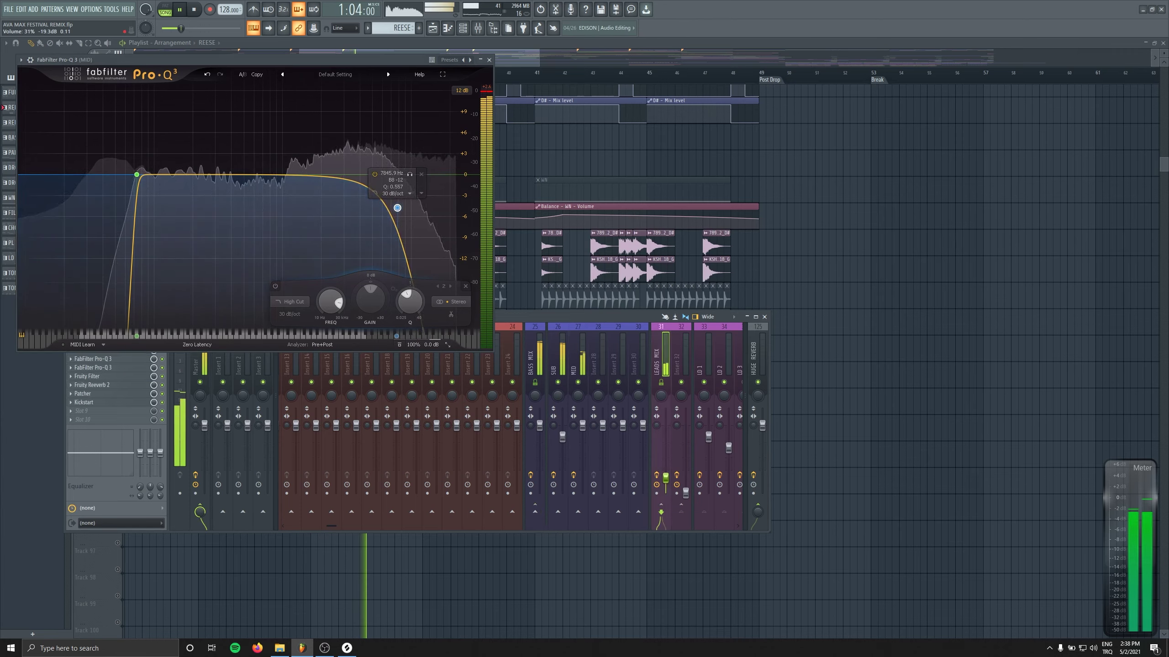
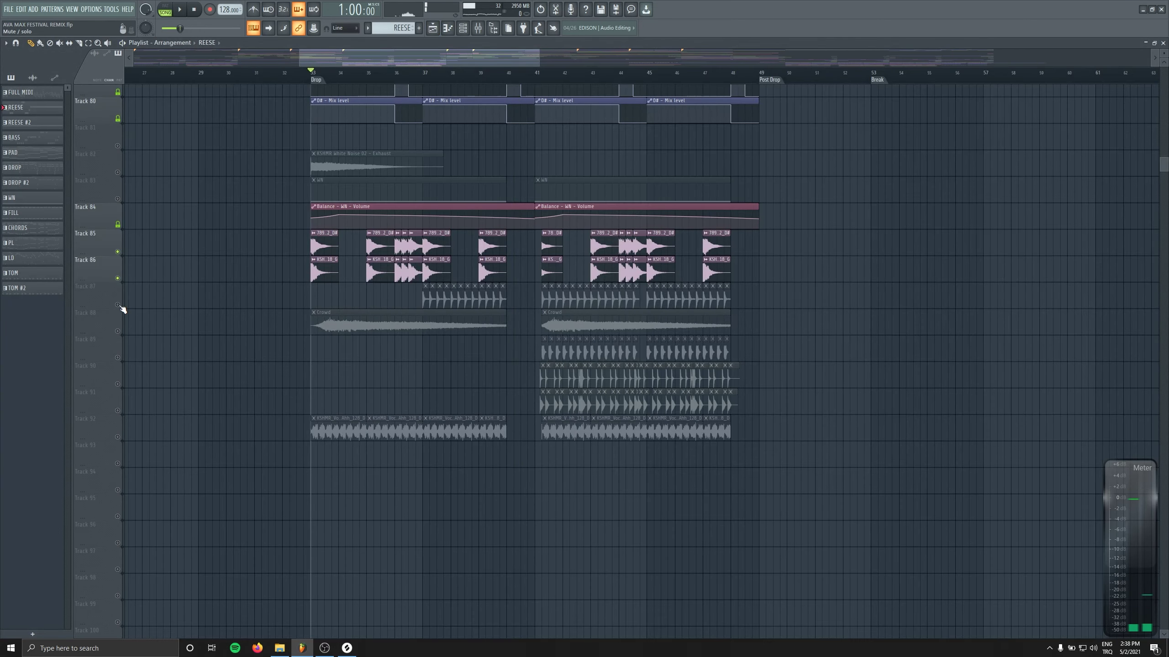
# Unmute playlist track 87 and play the drop while checking the levels in the mixer.
pyautogui.click(118, 305)
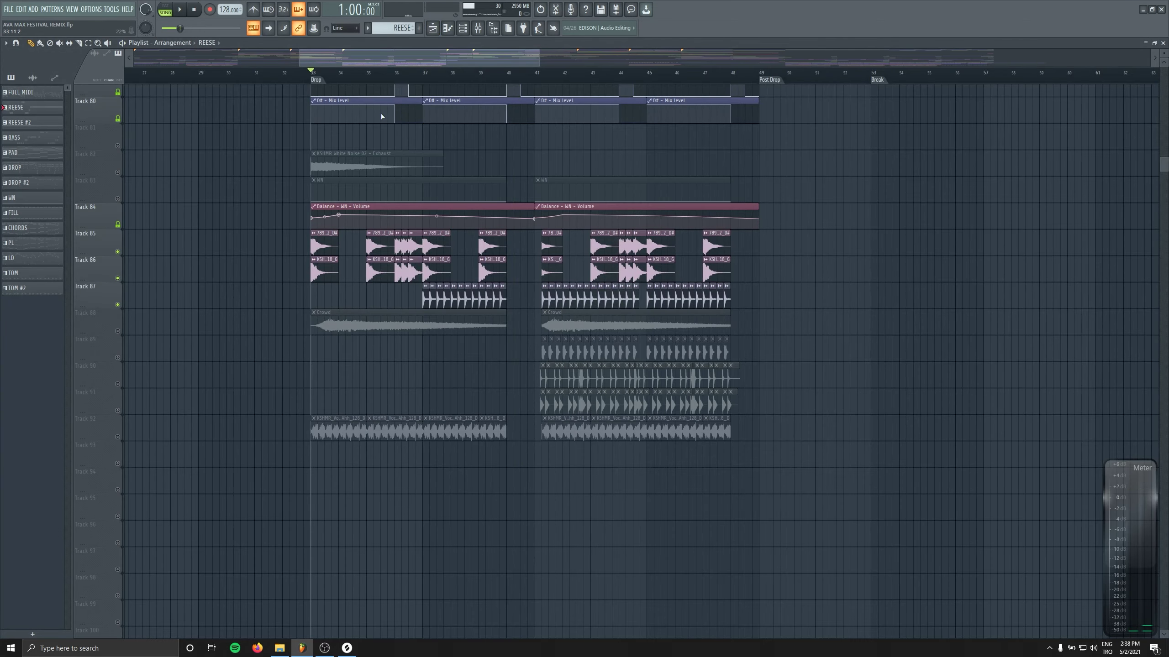
pyautogui.click(477, 29)
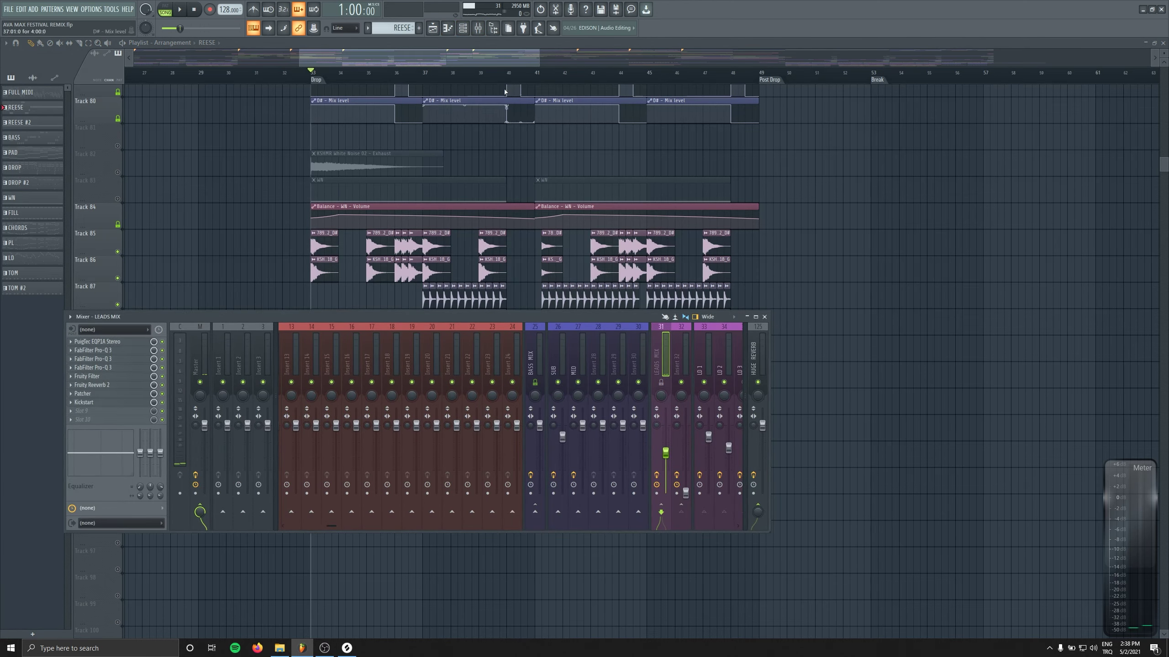
pyautogui.press('F9')
pyautogui.press('space')
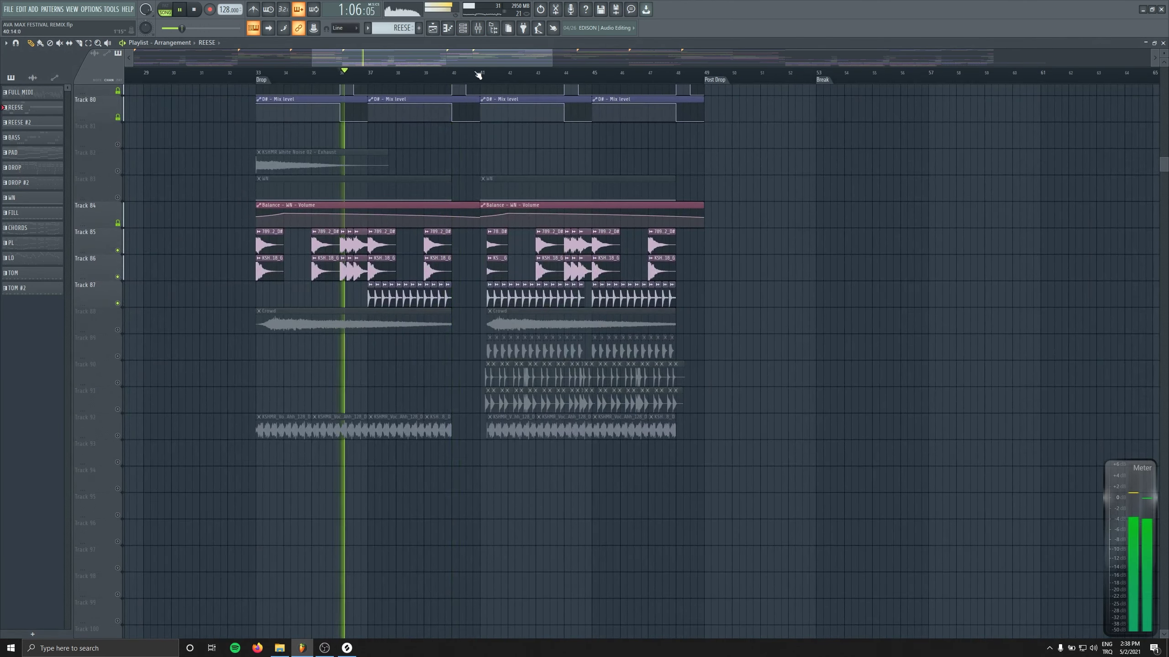
pyautogui.press('F9')
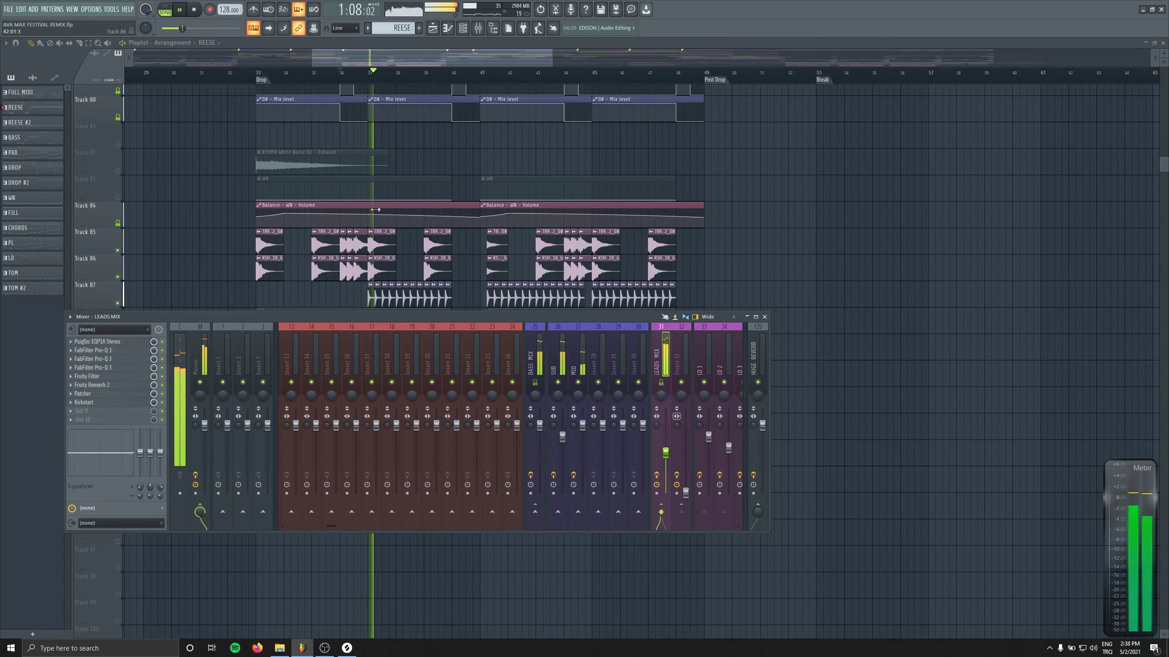
pyautogui.press('F9')
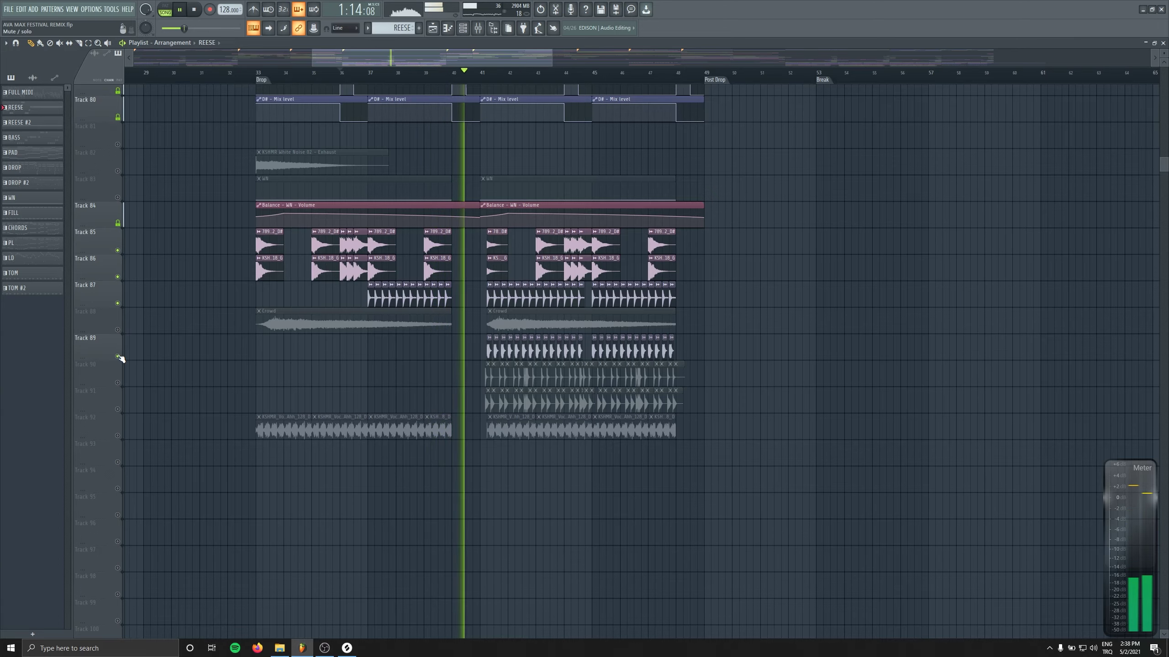
# Unmute the percussion tracks 90 and 91 in the playlist for the drop's second half.
pyautogui.click(117, 383)
pyautogui.click(117, 408)
pyautogui.scroll(3, 568, 455)
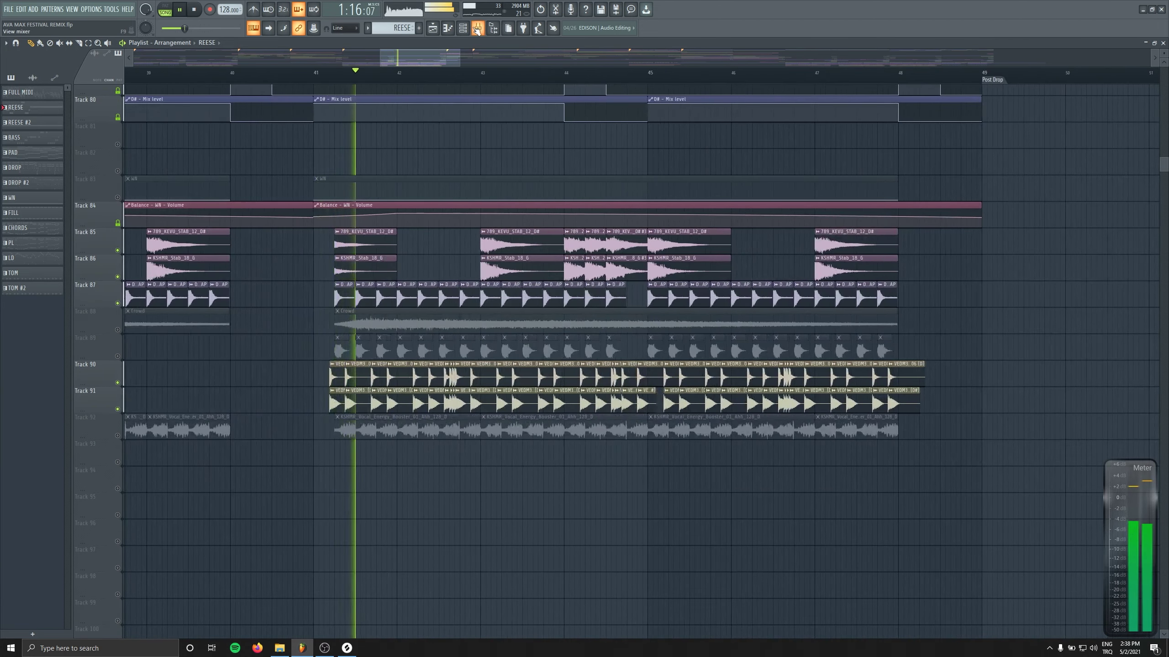
# Set the Perc mixer track's volume to about -6.4 dB while the drop plays.
pyautogui.press('F9')
pyautogui.scroll(-8, 540, 345)
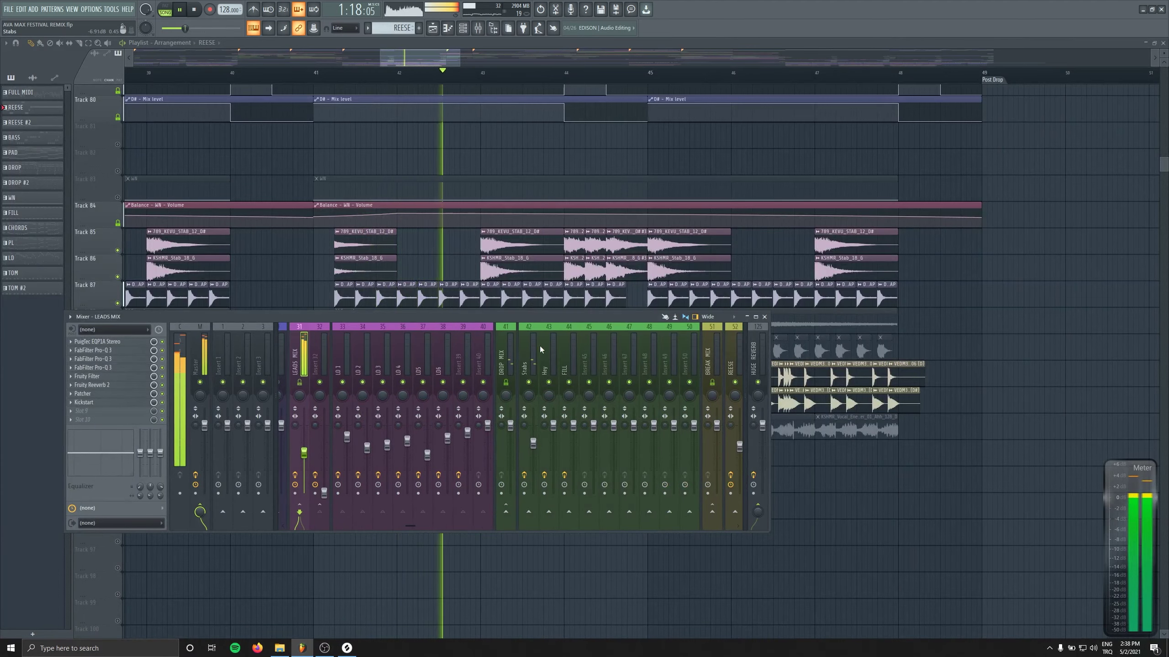
pyautogui.scroll(10, 534, 345)
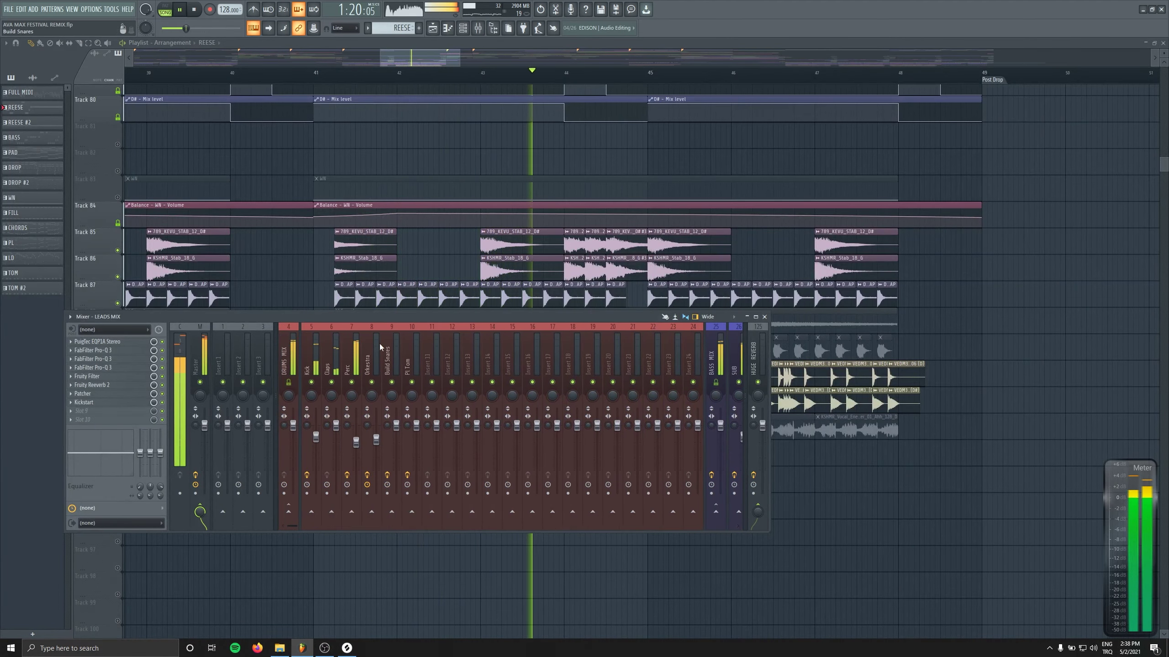
pyautogui.click(350, 328)
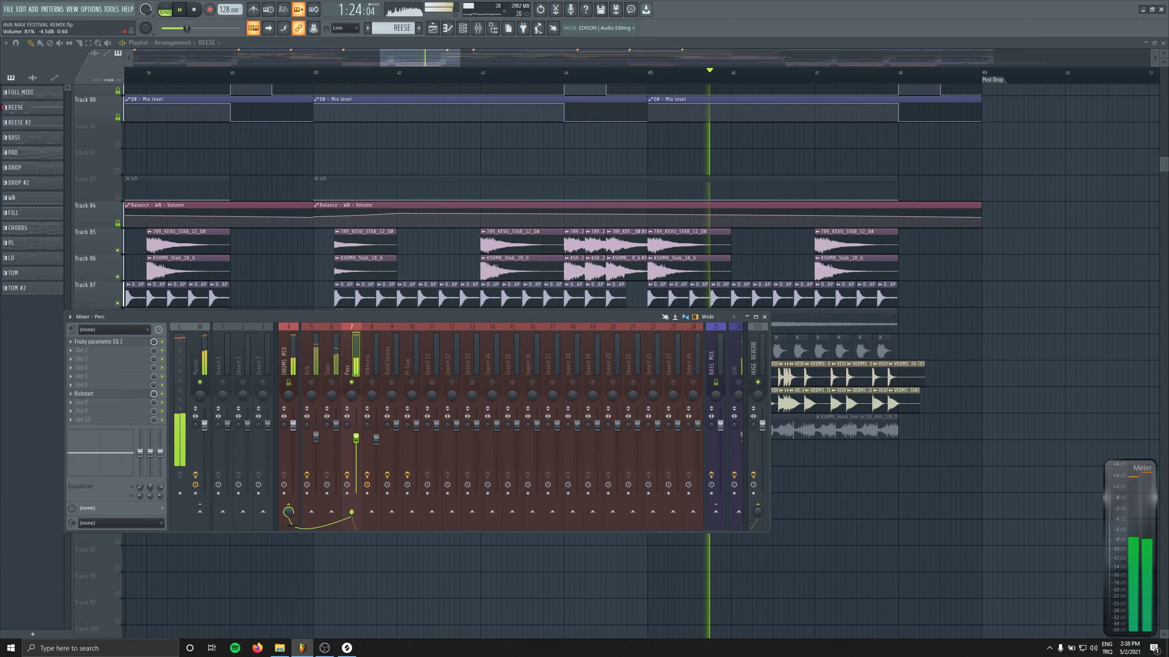
pyautogui.moveTo(355, 432); pyautogui.dragTo(357, 444)
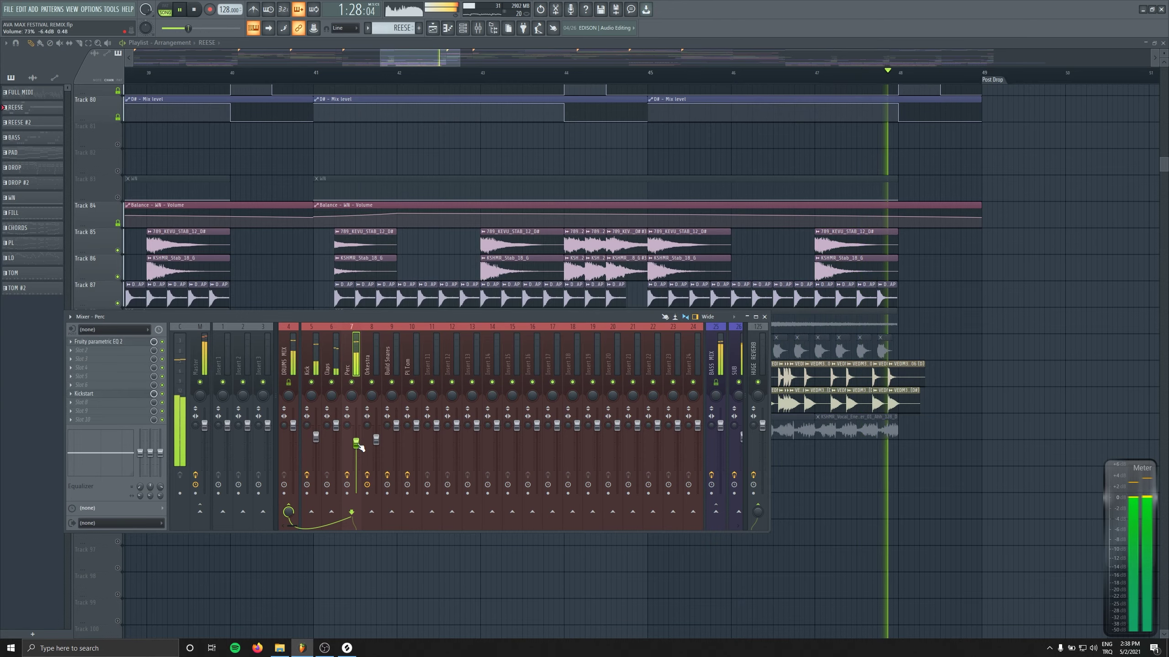
# Stop playback, place the playhead at bar 41 and load OTT in the Perc track's second effect slot.
pyautogui.press('space')
pyautogui.click(317, 80)
pyautogui.click(479, 28)
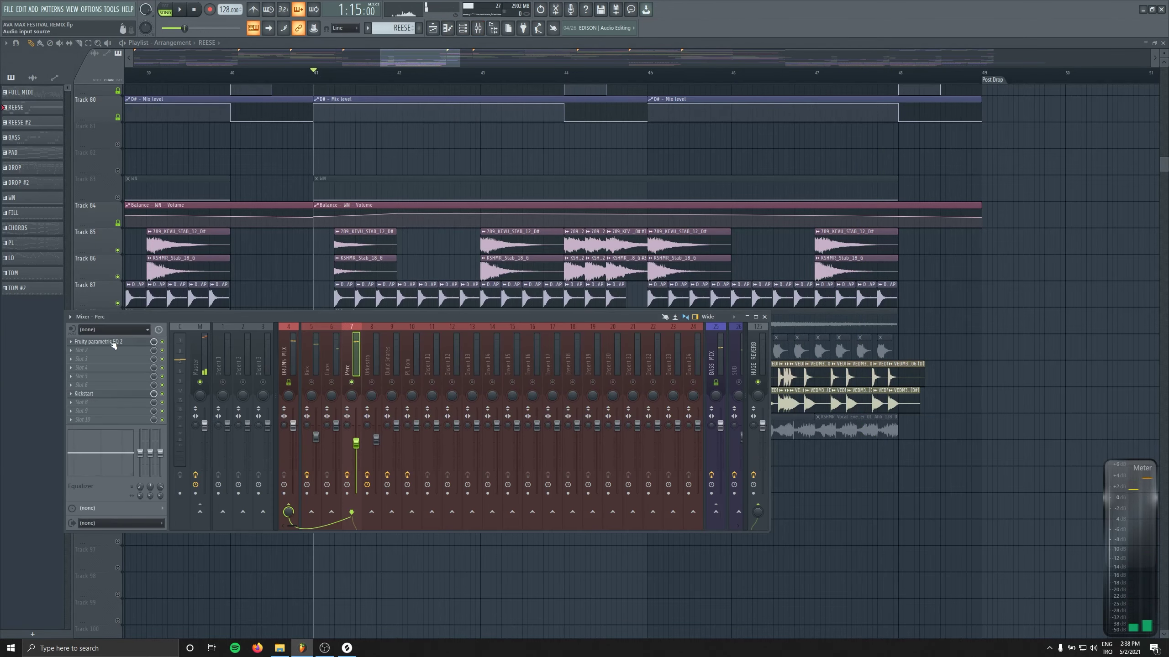
pyautogui.click(81, 350)
pyautogui.moveTo(82, 360)
pyautogui.click(203, 489)
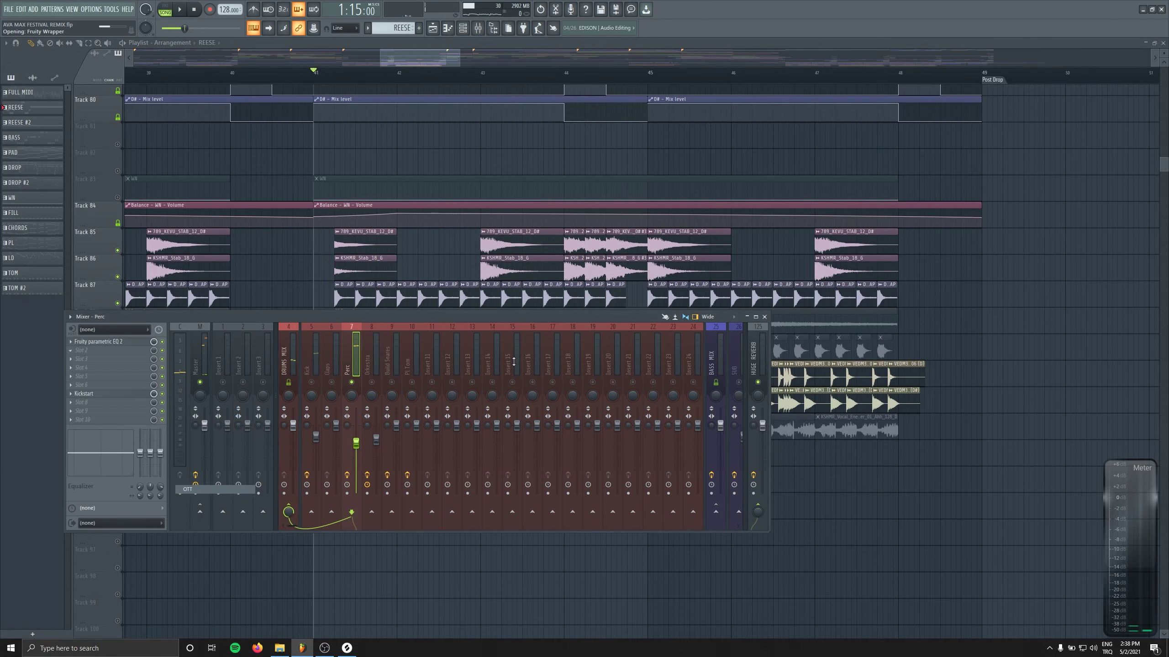
# Play the drop, lower the depth of OTT on the Perc track to about 16% and raise its output gain.
pyautogui.press('space')
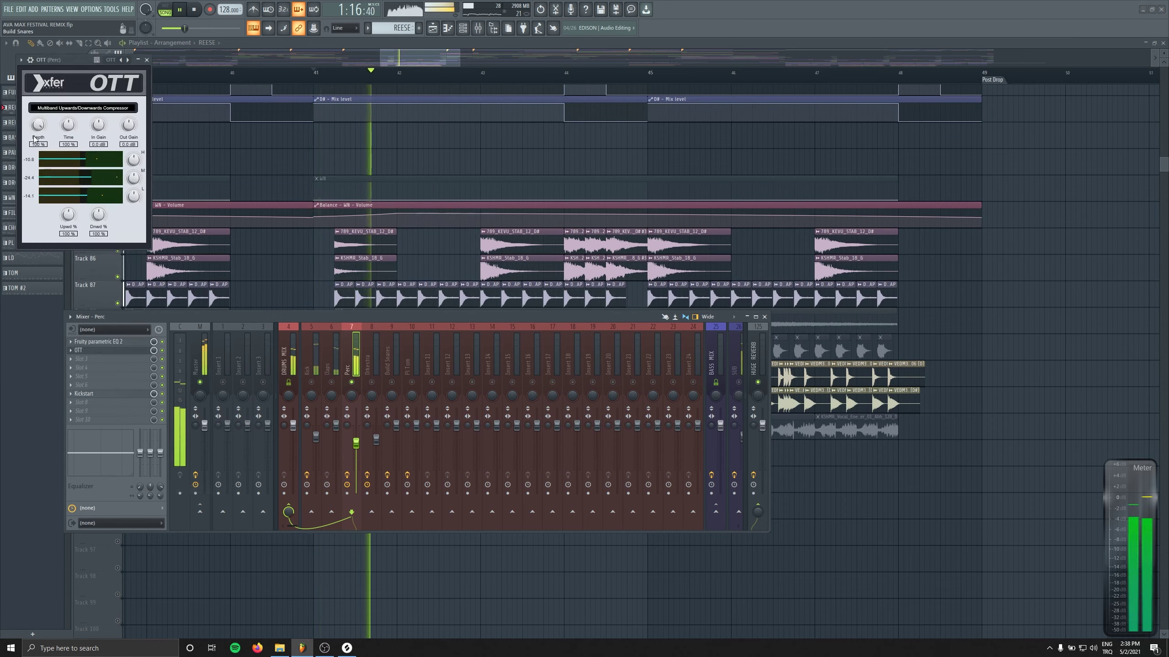
pyautogui.moveTo(42, 208); pyautogui.dragTo(42, 198)
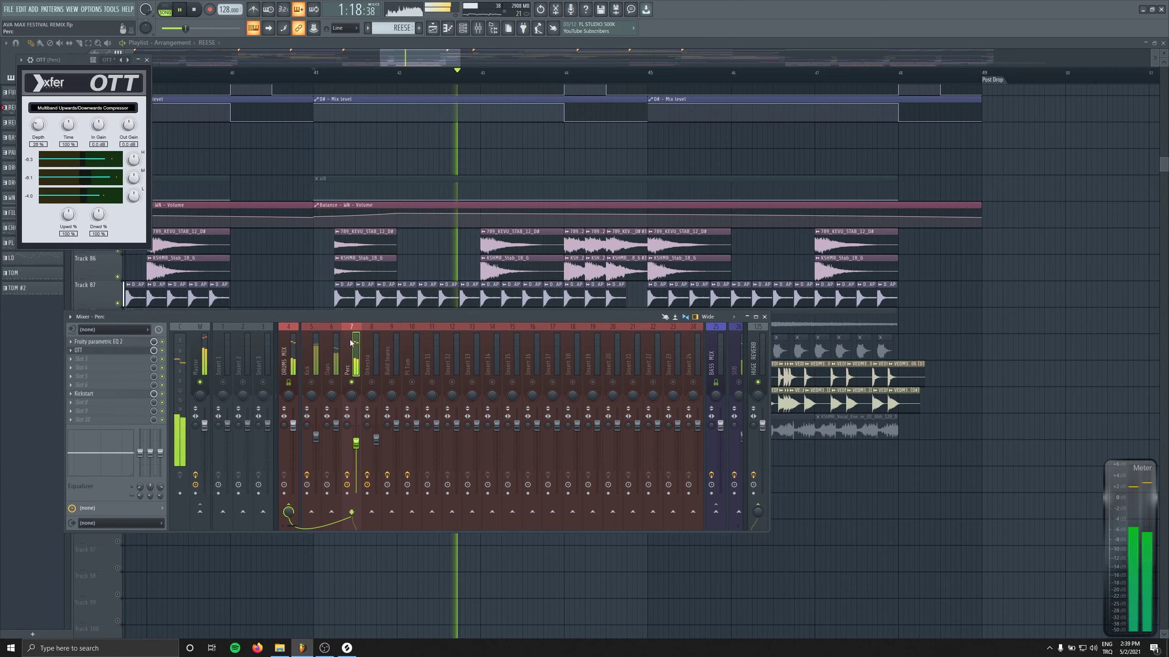
pyautogui.scroll(-6, 451, 349)
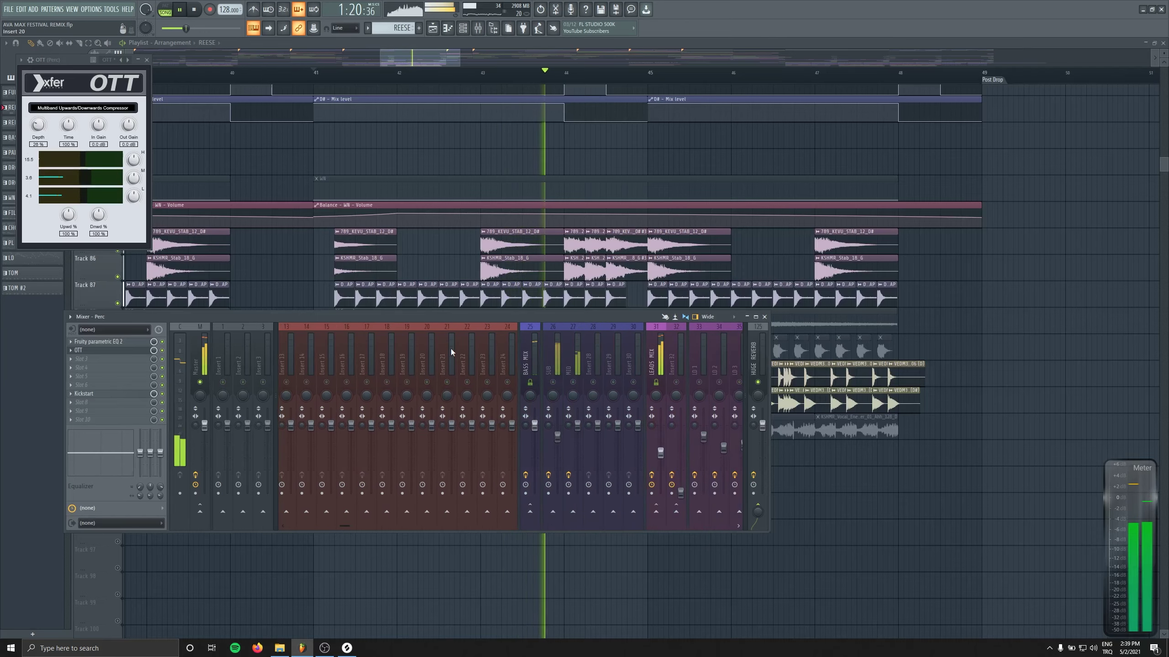
pyautogui.press('space')
pyautogui.scroll(6, 409, 347)
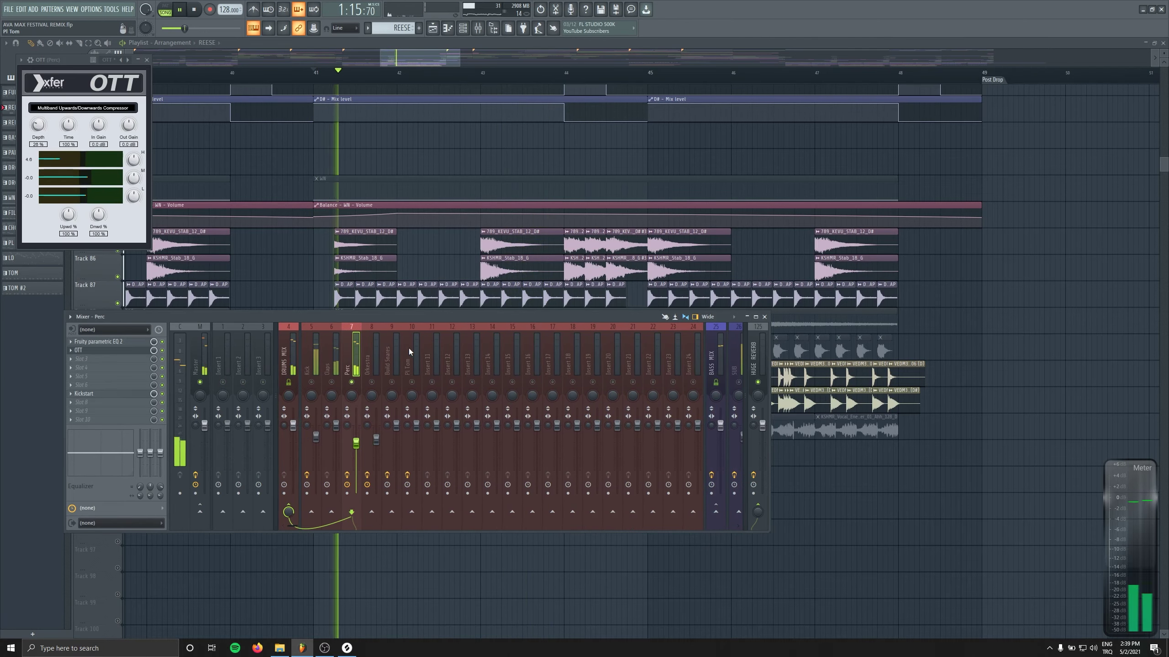
pyautogui.moveTo(39, 125); pyautogui.dragTo(39, 134)
pyautogui.moveTo(130, 125); pyautogui.dragTo(130, 119)
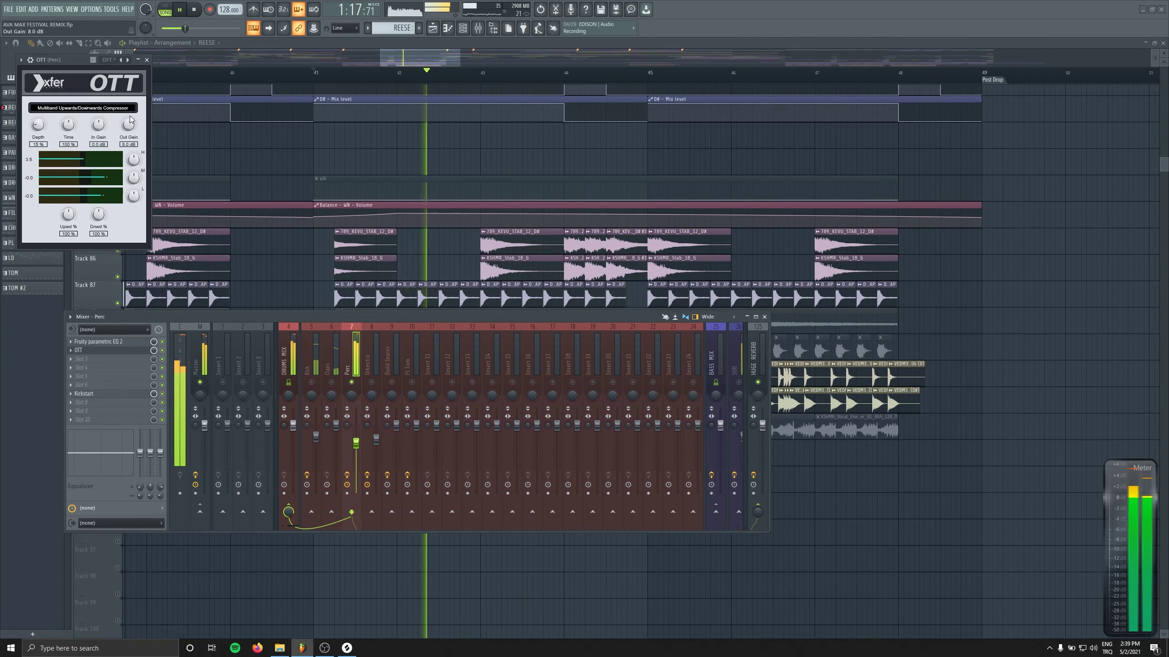
pyautogui.moveTo(39, 128); pyautogui.dragTo(38, 125)
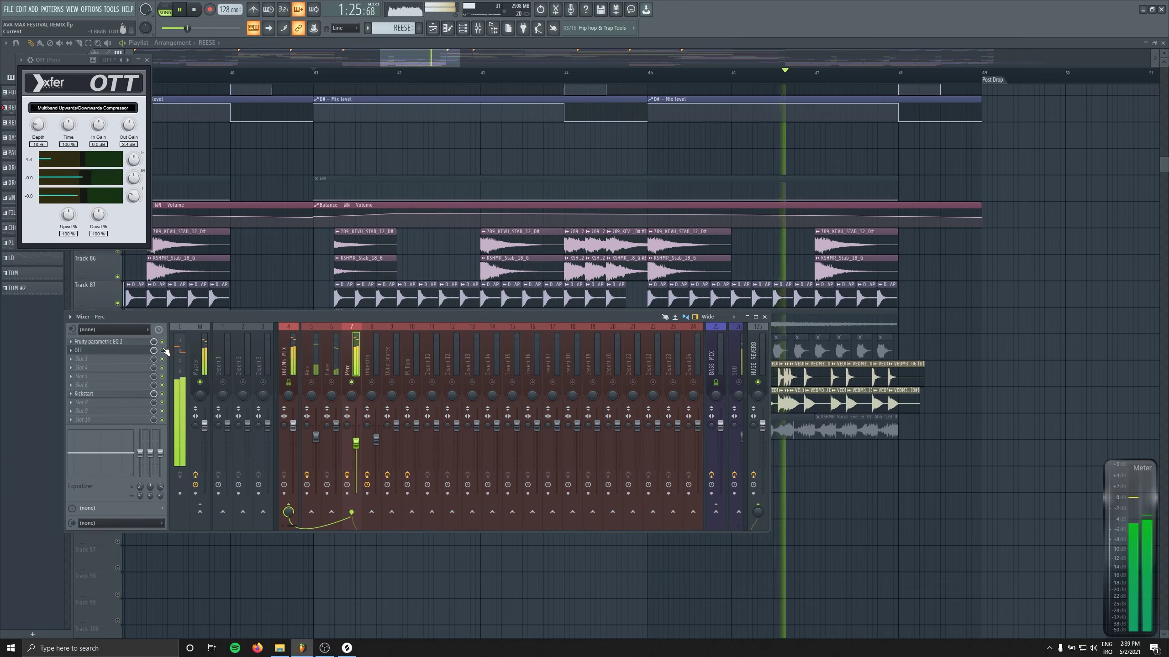
pyautogui.press('space')
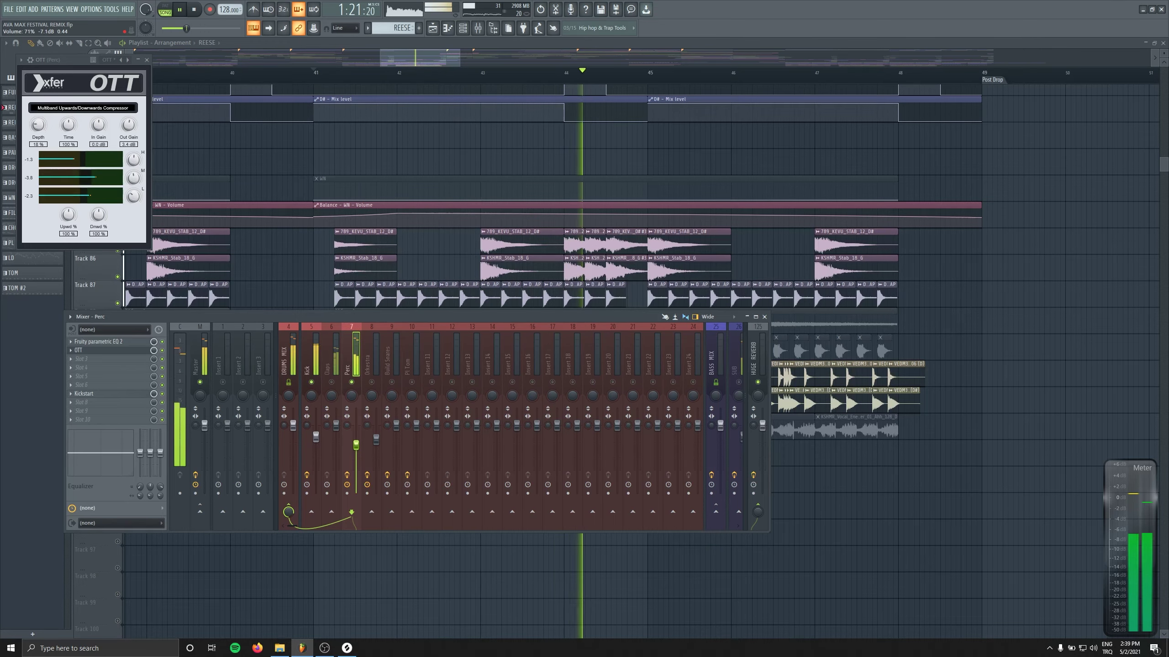
# Open the channel settings of the rimshot and tom samples on playlist tracks 90 and 91 and check them during playback.
pyautogui.press('F9')
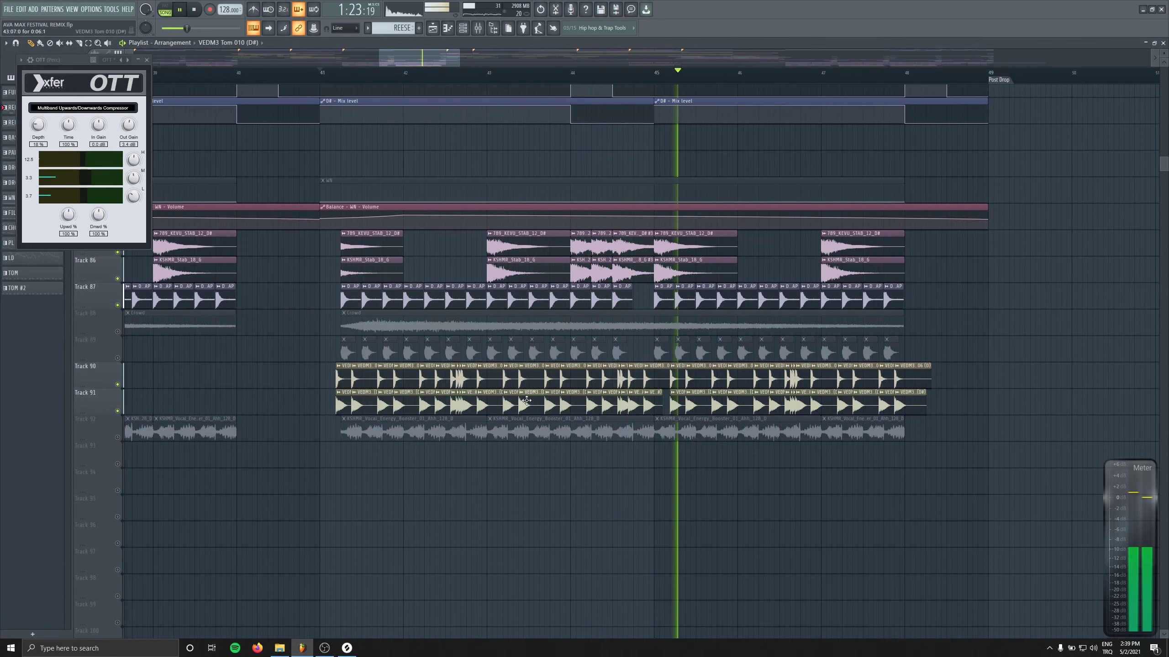
pyautogui.doubleClick(515, 377)
pyautogui.doubleClick(548, 378)
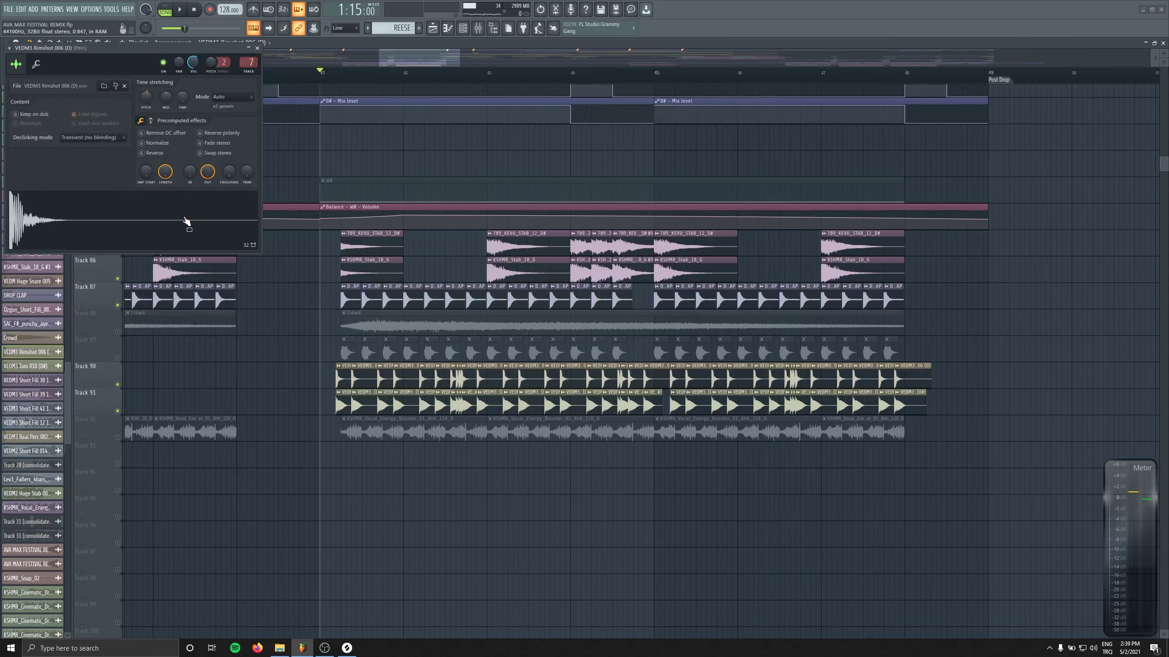
pyautogui.doubleClick(409, 404)
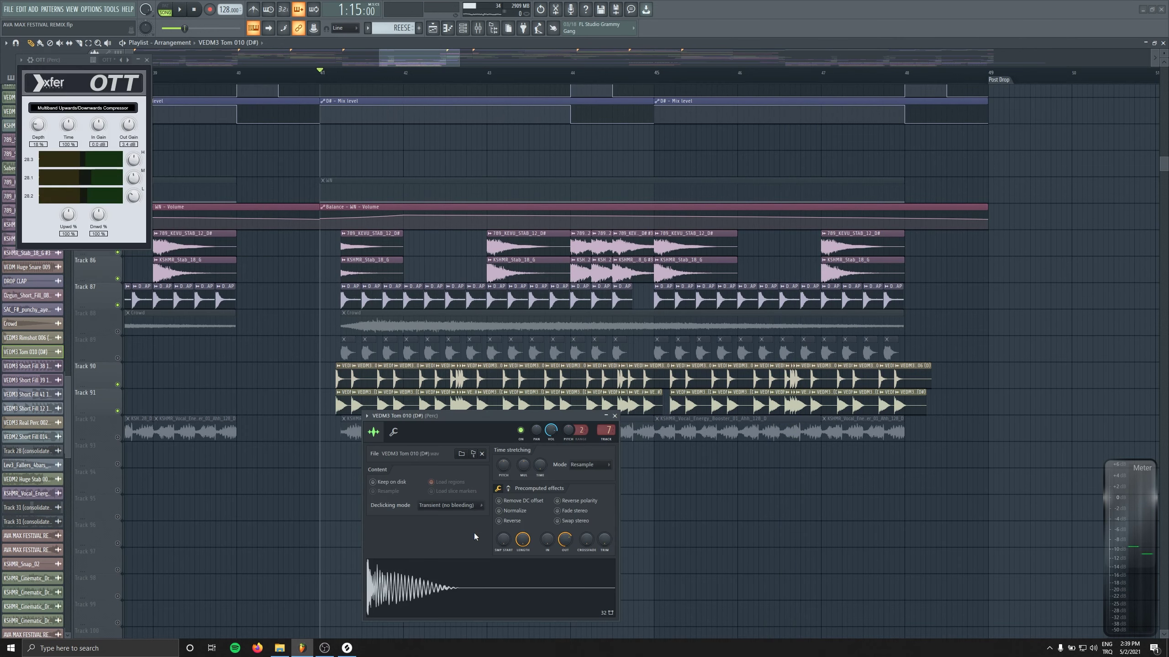
pyautogui.moveTo(483, 416); pyautogui.dragTo(409, 269)
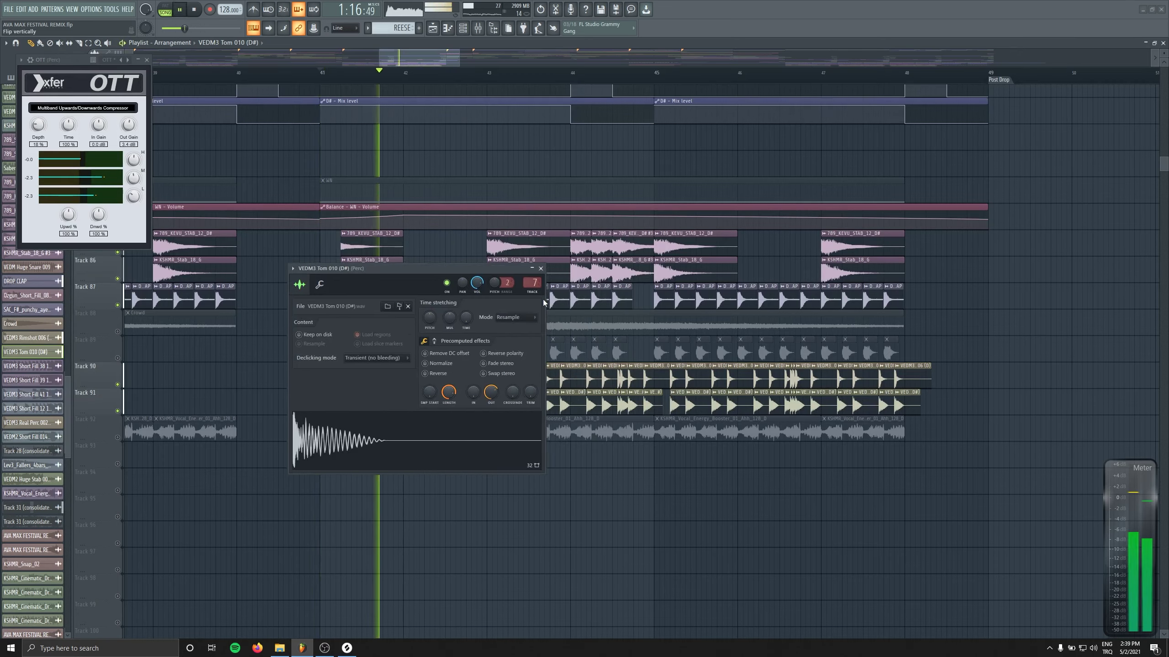
pyautogui.click(541, 268)
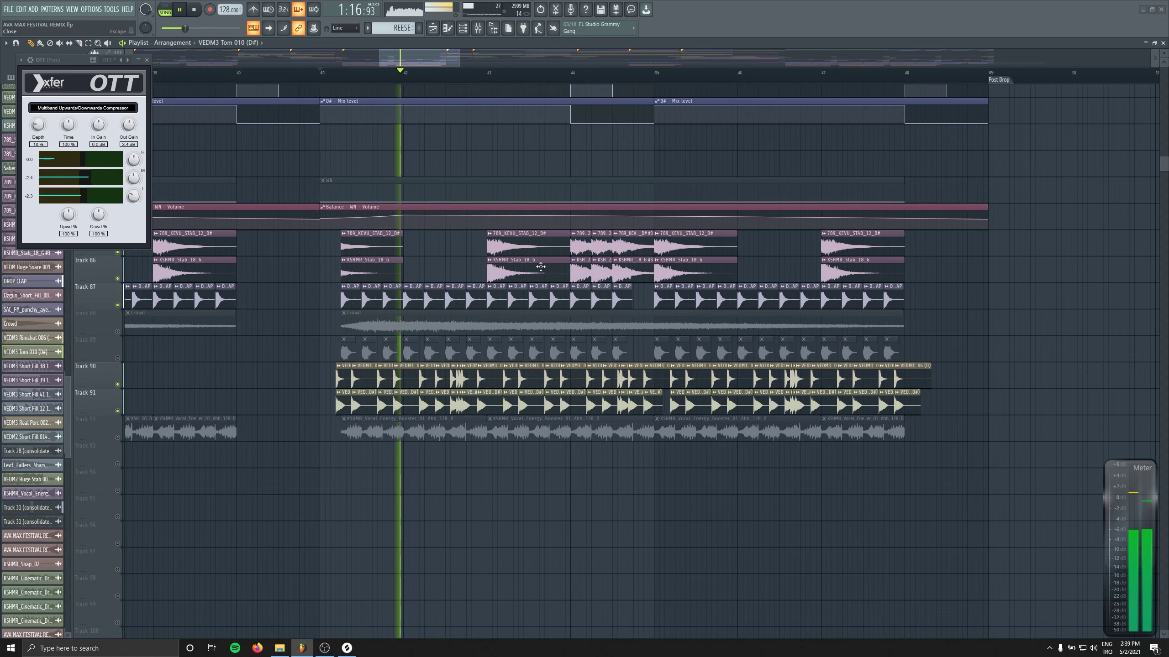
# Load Fruity Stereo Shaper in the Perc mixer track's third effect slot.
pyautogui.click(477, 29)
pyautogui.click(111, 359)
pyautogui.moveTo(119, 369)
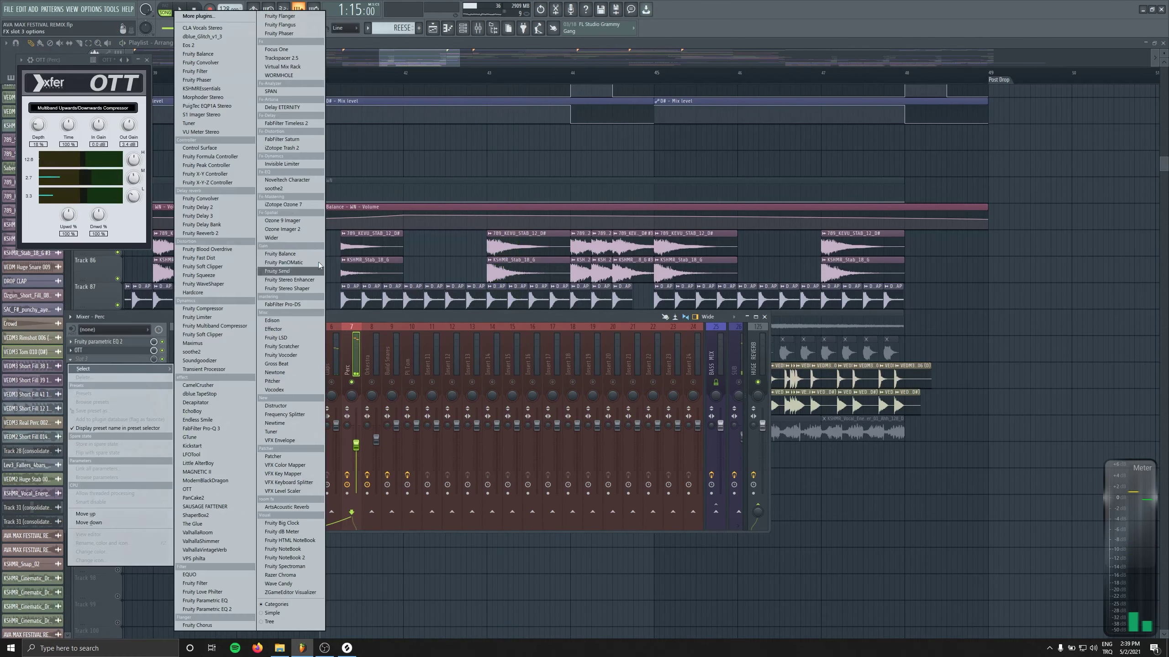
pyautogui.click(294, 288)
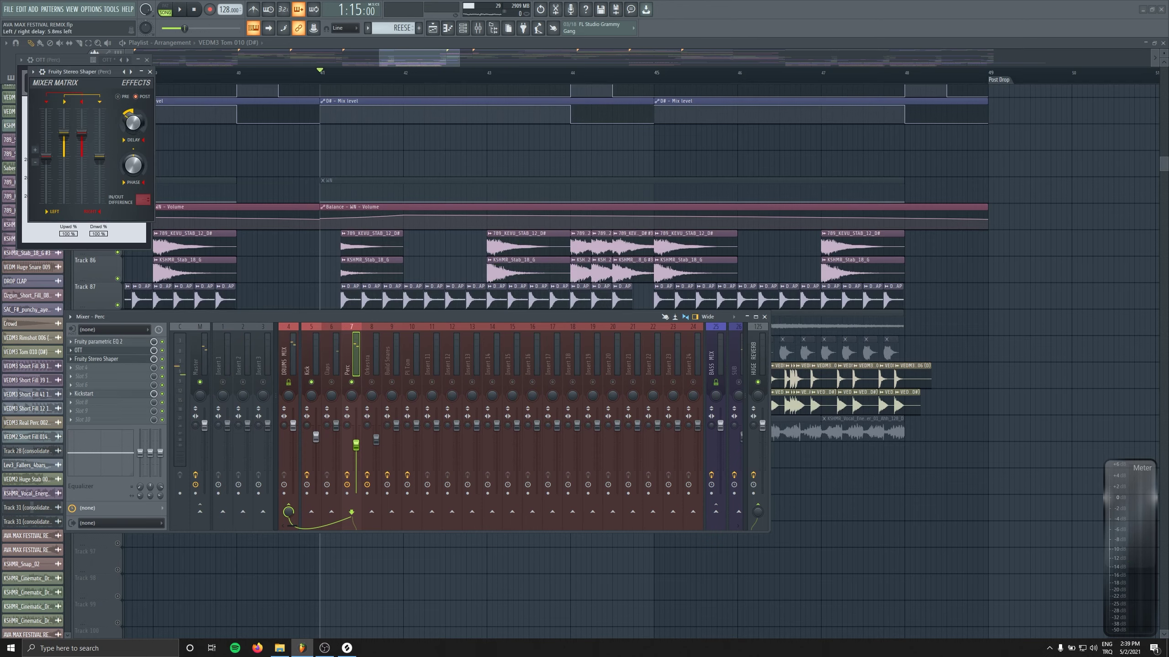
# Audition the drop with the stereo shaper and set the Perc track's volume to about -6.0 dB.
pyautogui.press('space')
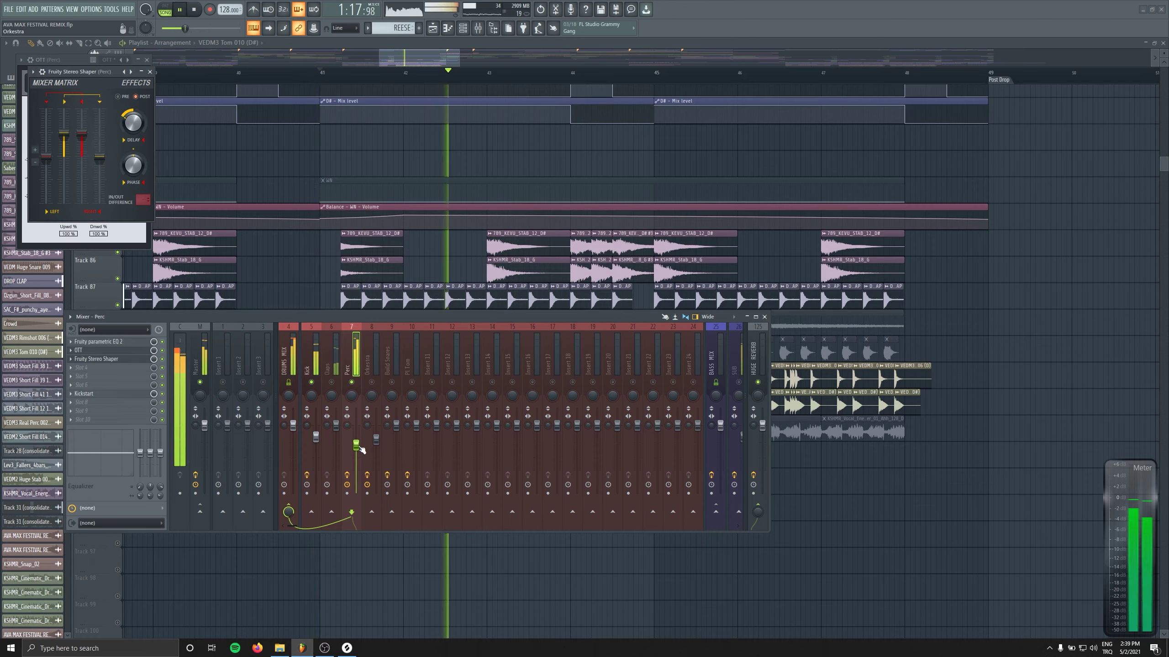
pyautogui.scroll(-2, 362, 453)
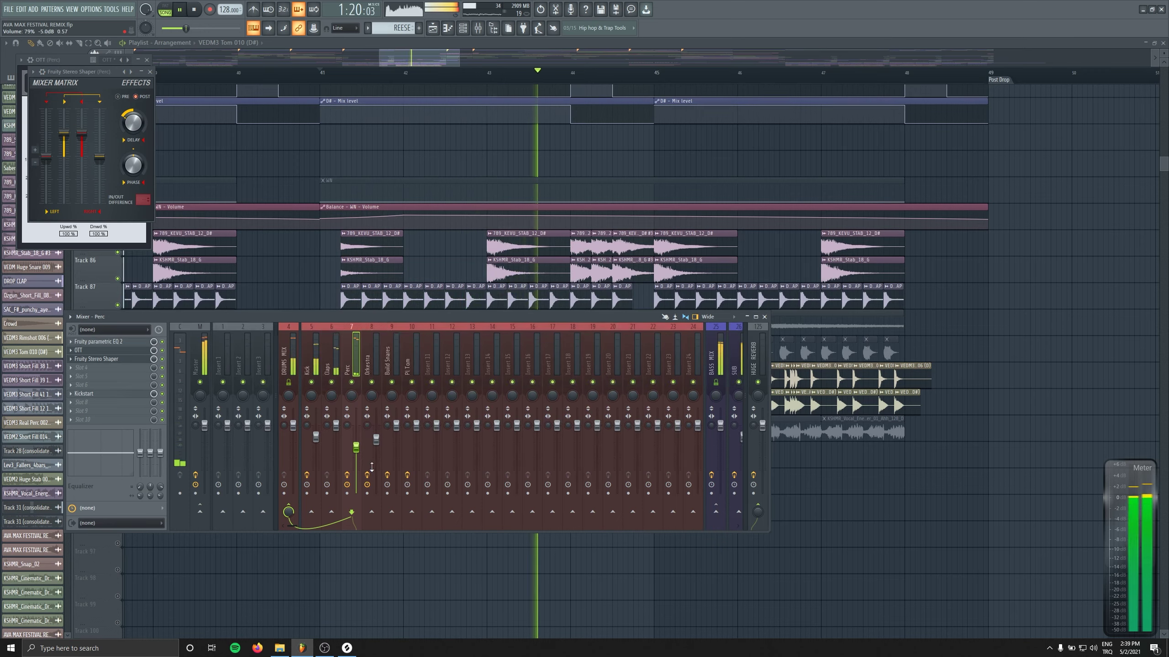
pyautogui.moveTo(358, 451); pyautogui.dragTo(358, 449)
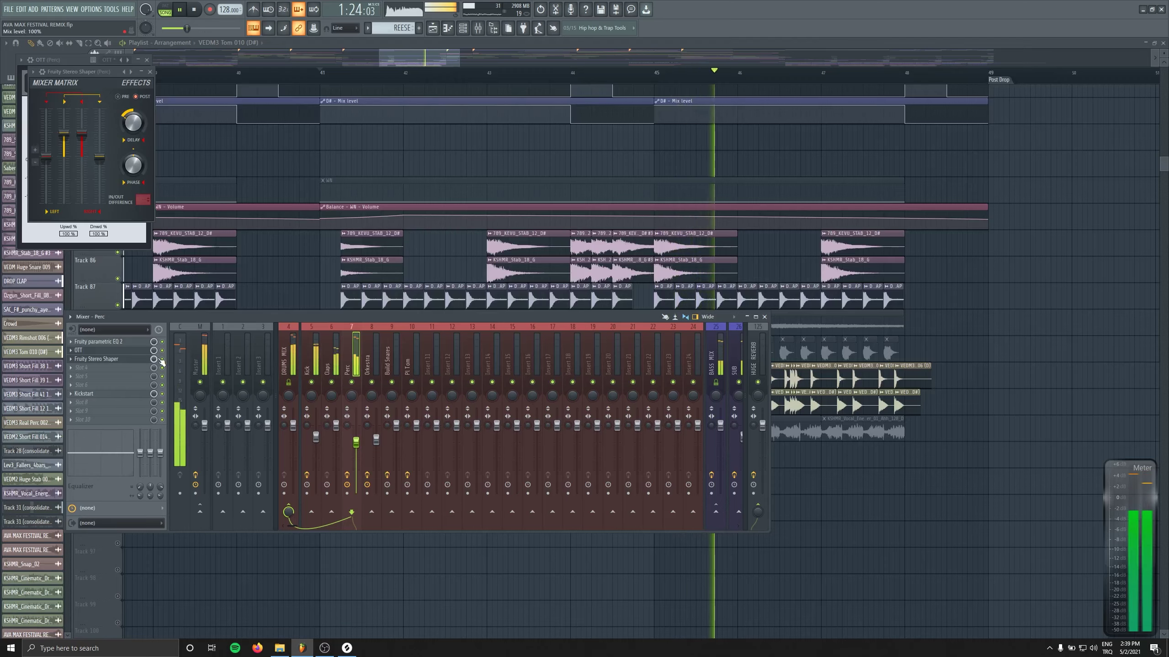
pyautogui.press('space')
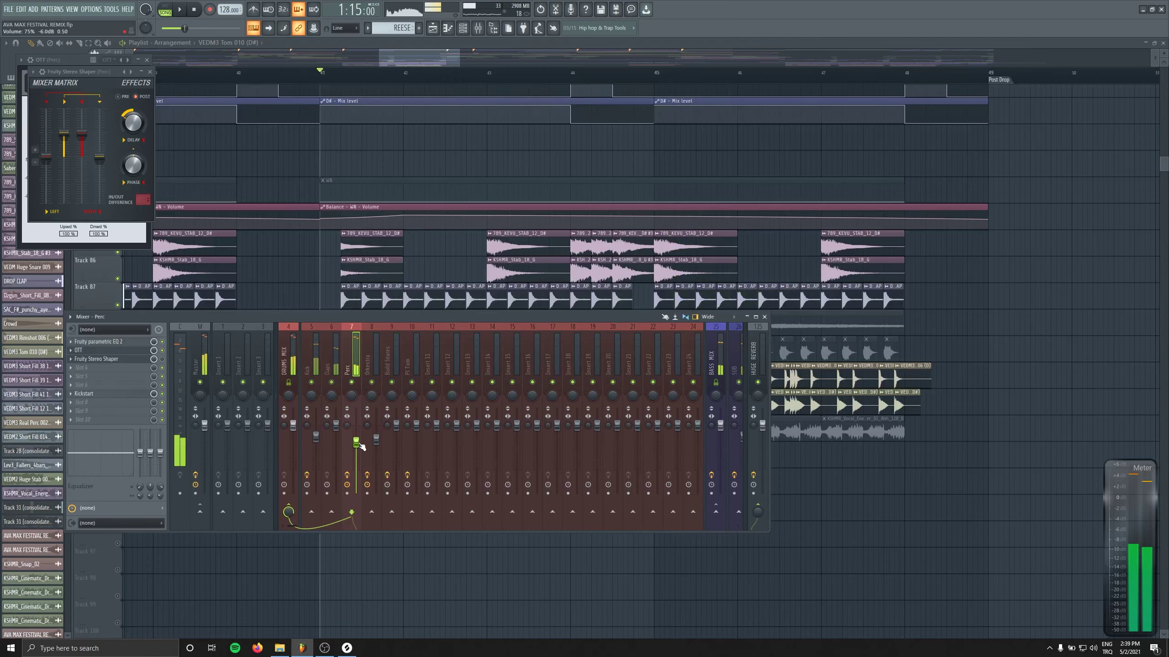
# Remove Fruity Stereo Shaper from the Perc track and load Ozone Imager 2 in its fourth effect slot.
pyautogui.click(71, 360)
pyautogui.click(82, 378)
pyautogui.click(96, 368)
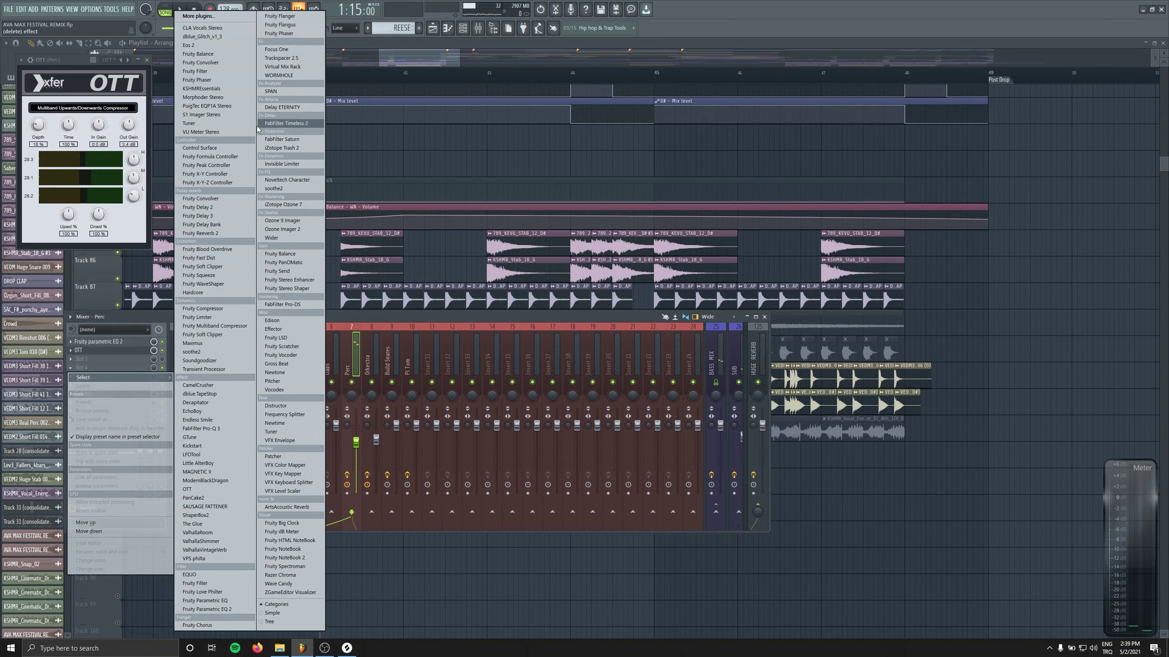
pyautogui.click(293, 231)
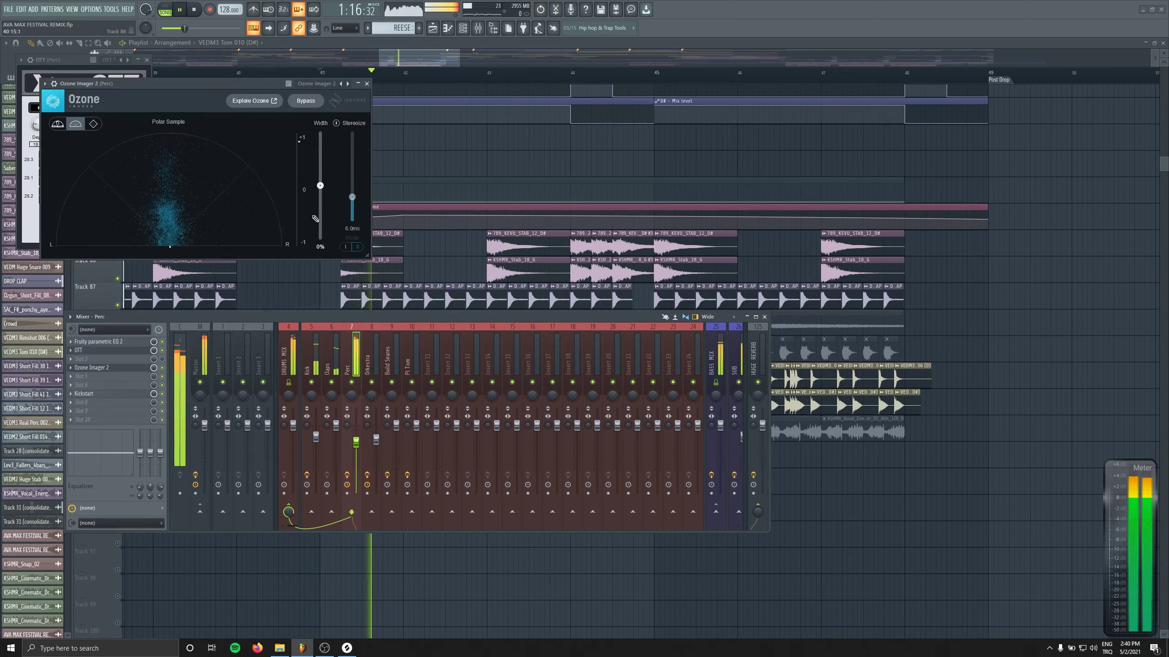
# Enable Stereoize in Ozone Imager 2 at 15.1 ms and set the Width to 33% while the drop plays.
pyautogui.click(356, 183)
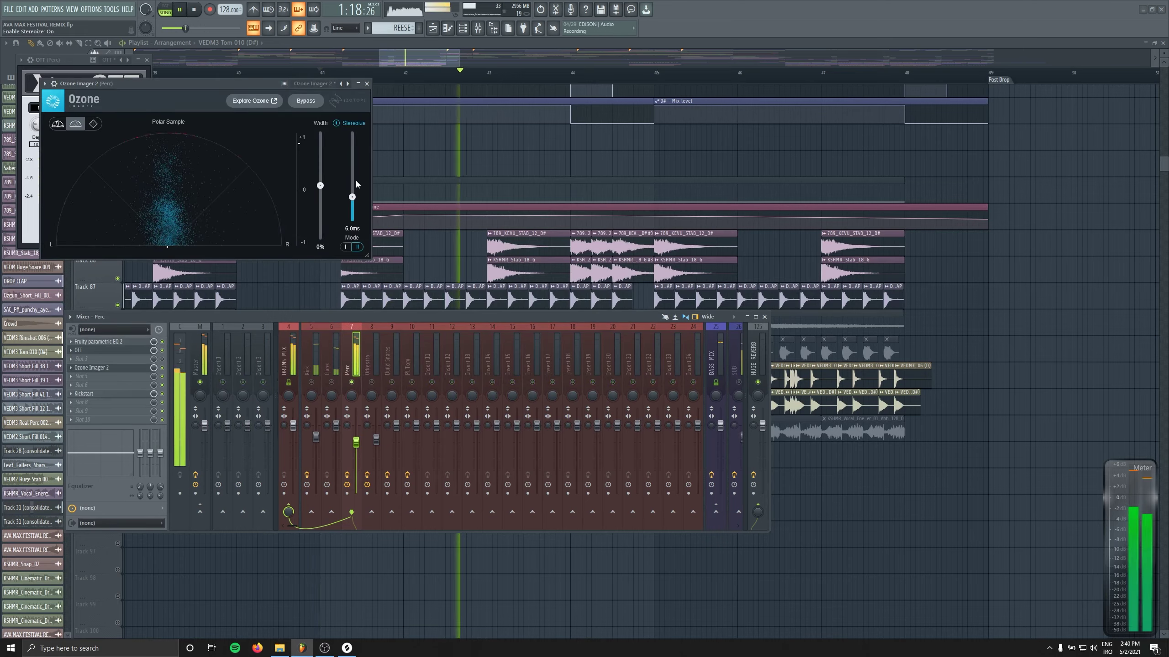
pyautogui.moveTo(352, 196); pyautogui.dragTo(352, 156)
pyautogui.moveTo(320, 194); pyautogui.dragTo(324, 170)
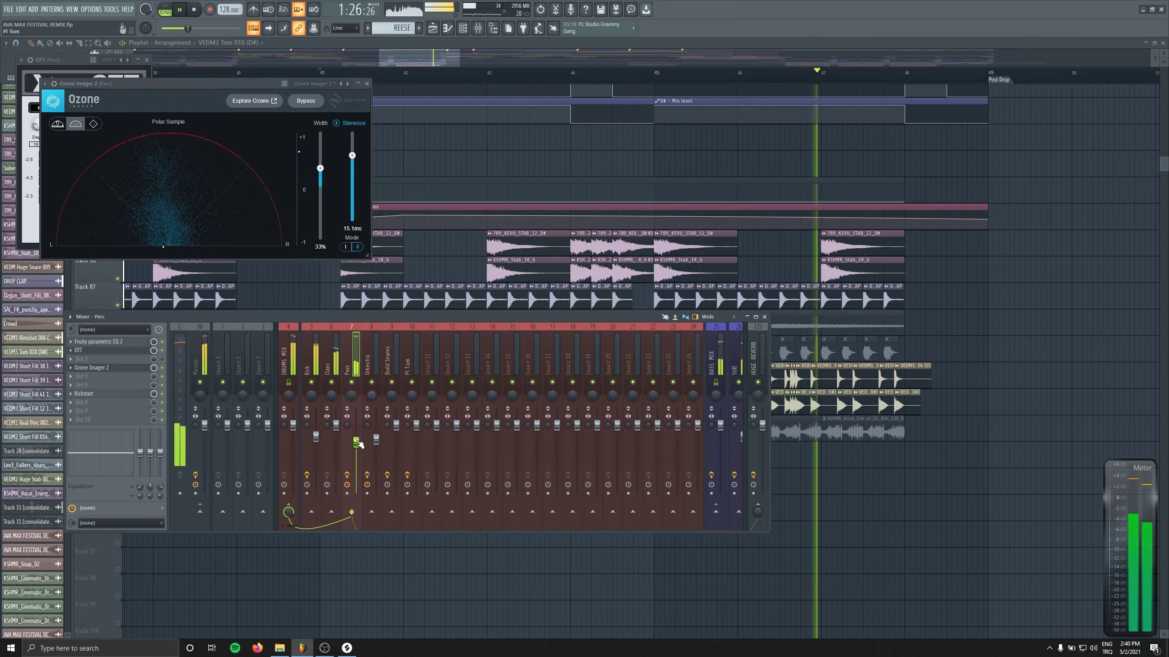
# Lower the Perc track's volume slightly, then stop playback and close the open plugin and mixer windows.
pyautogui.moveTo(358, 443); pyautogui.dragTo(358, 448)
pyautogui.press('space')
pyautogui.press('F12')
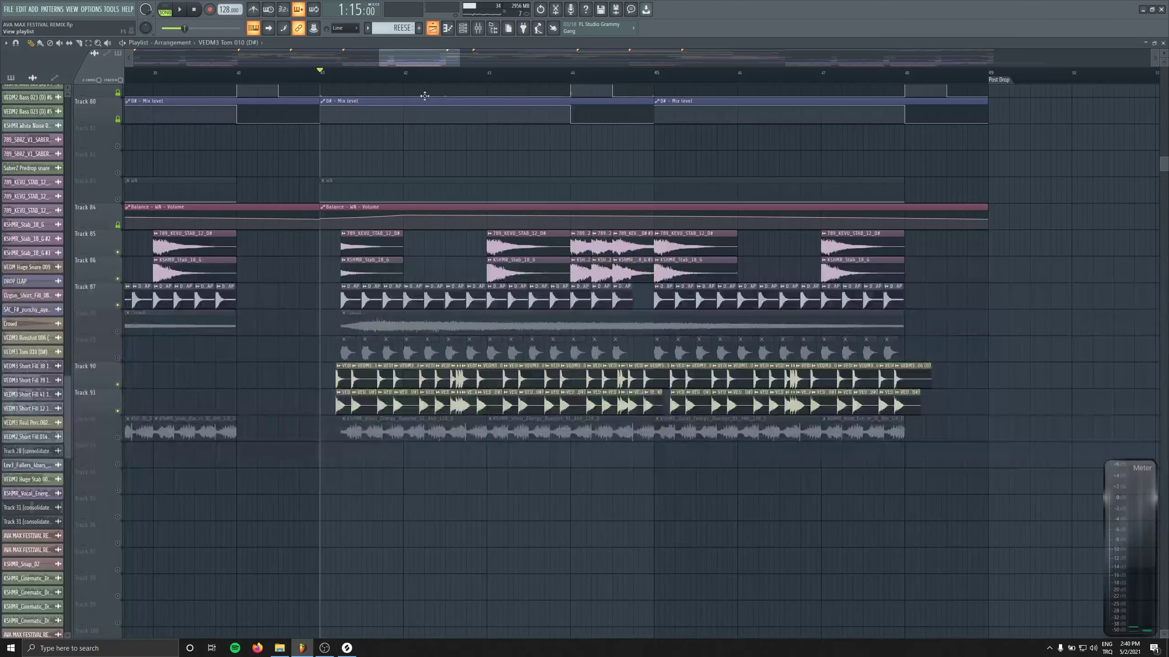
# Unmute playlist tracks 89 and 92 and play the drop from bar 41.
pyautogui.scroll(-4, 166, 373)
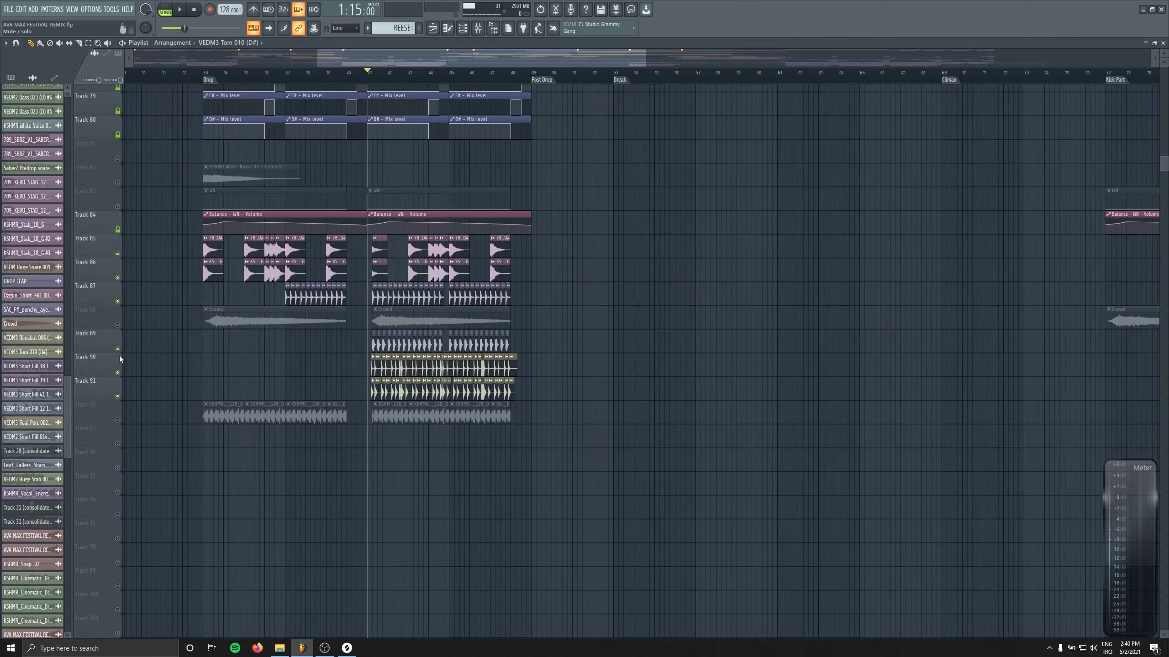
pyautogui.click(117, 420)
pyautogui.press('space')
pyautogui.press('F9')
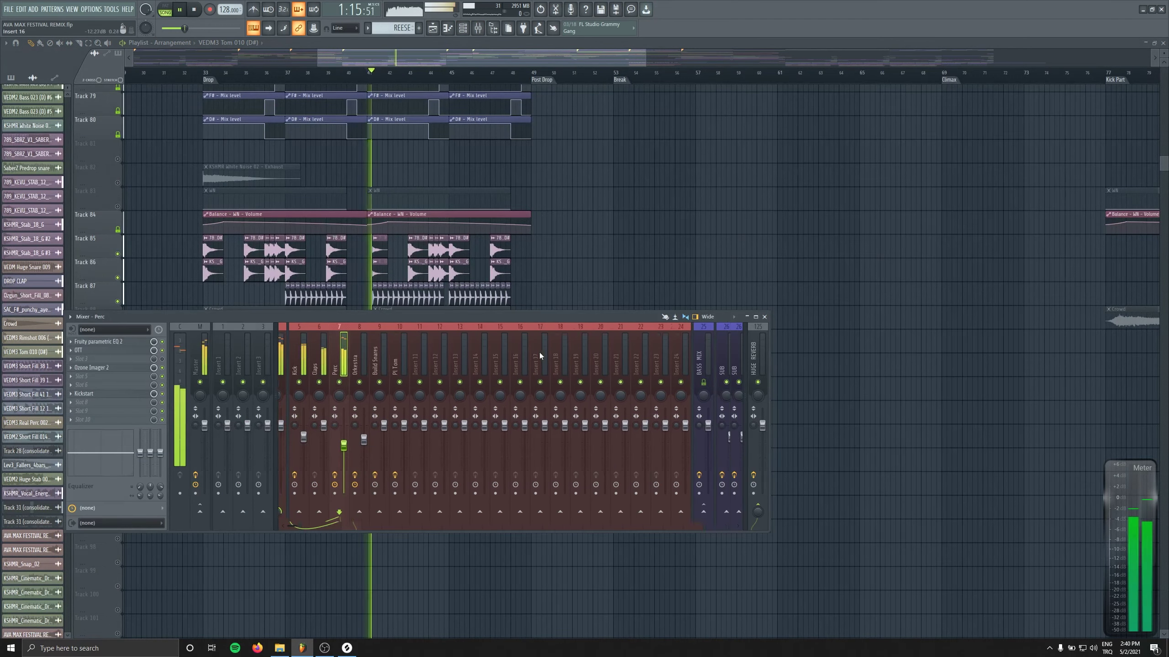
pyautogui.press('F9')
pyautogui.scroll(-2, 506, 368)
pyautogui.scroll(3, 405, 428)
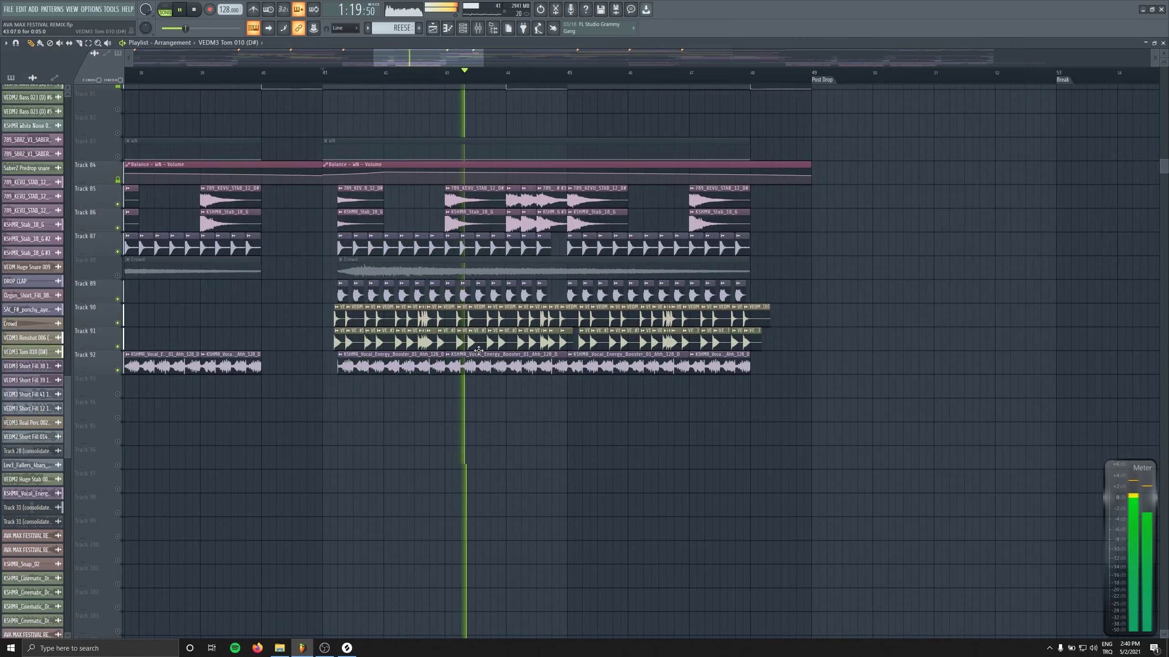
# Set the KSHMR Vocal Energy Booster channel's volume to about -22.1 dB, with SPAN Plus open on the master.
pyautogui.click(341, 354)
pyautogui.click(478, 29)
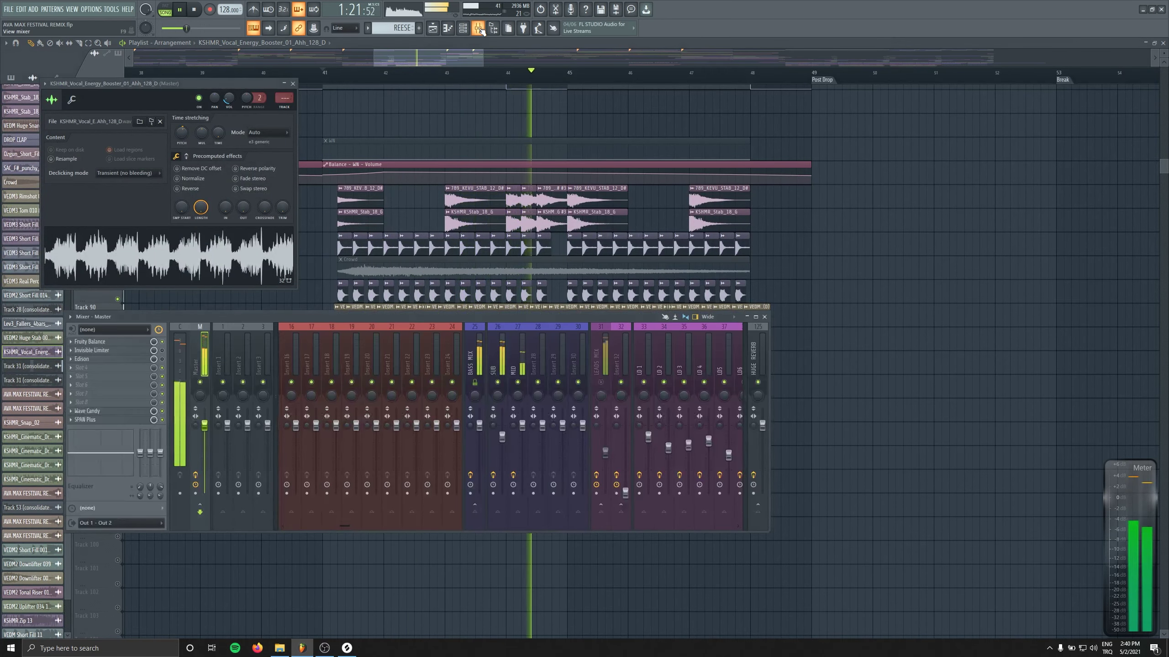
pyautogui.click(104, 421)
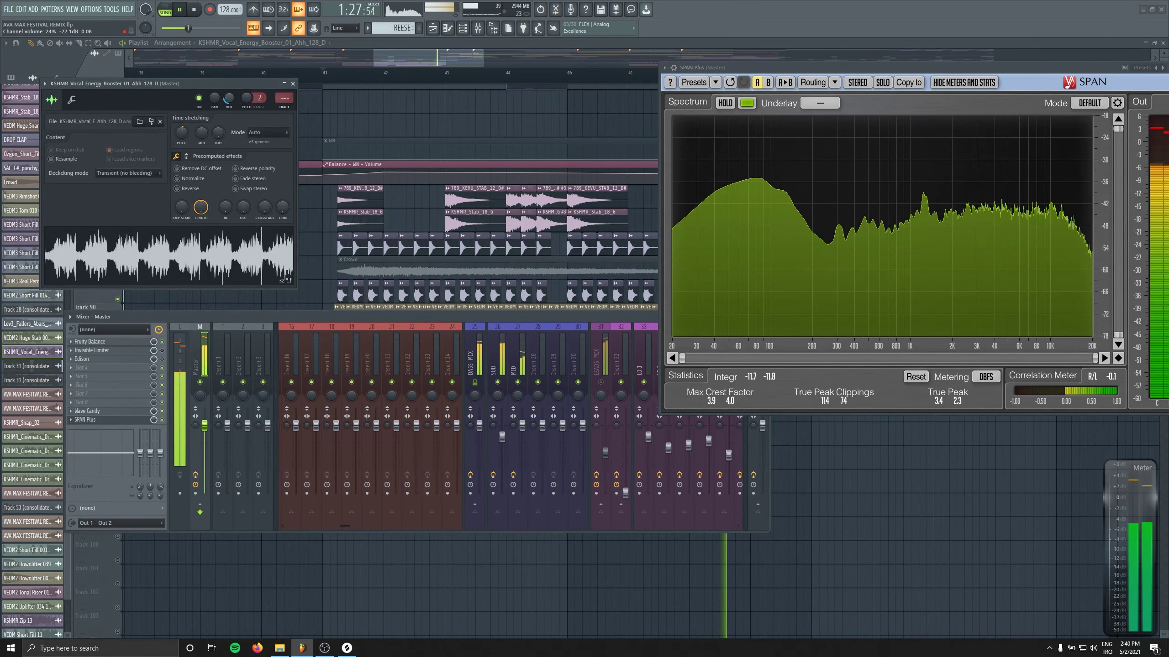
pyautogui.click(292, 83)
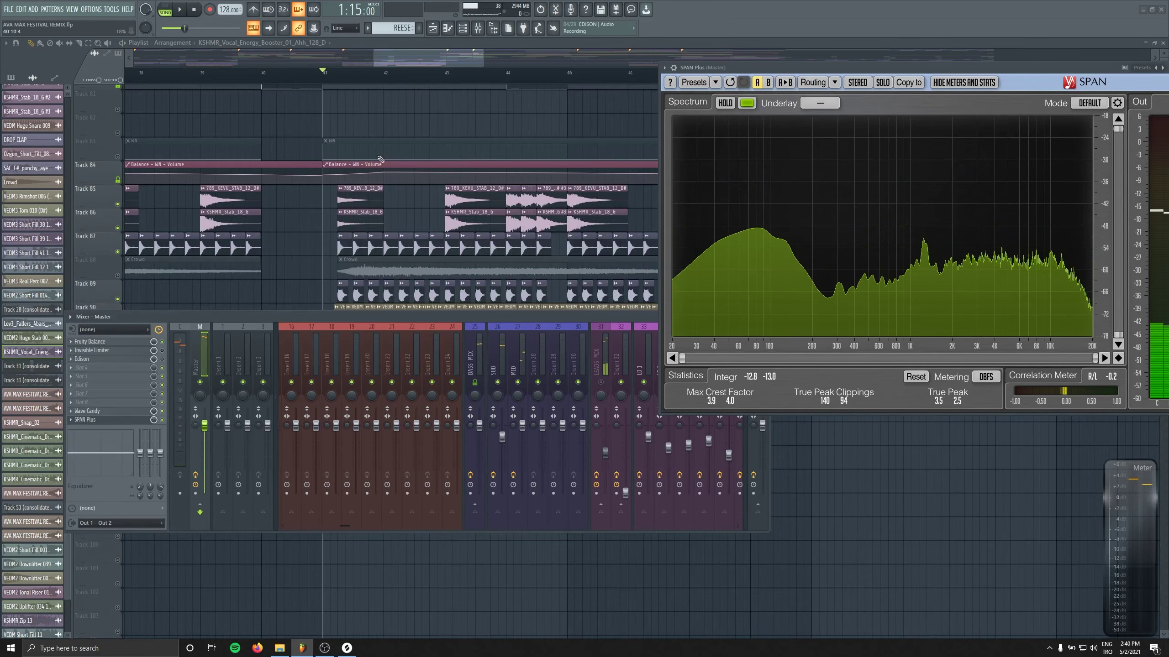
pyautogui.press('F9')
# Adjust the fade-out of the SAC_F#_punchy_aye_chant sample and set its channel volume to about -7.4 dB during playback.
pyautogui.press('space')
pyautogui.click(284, 169)
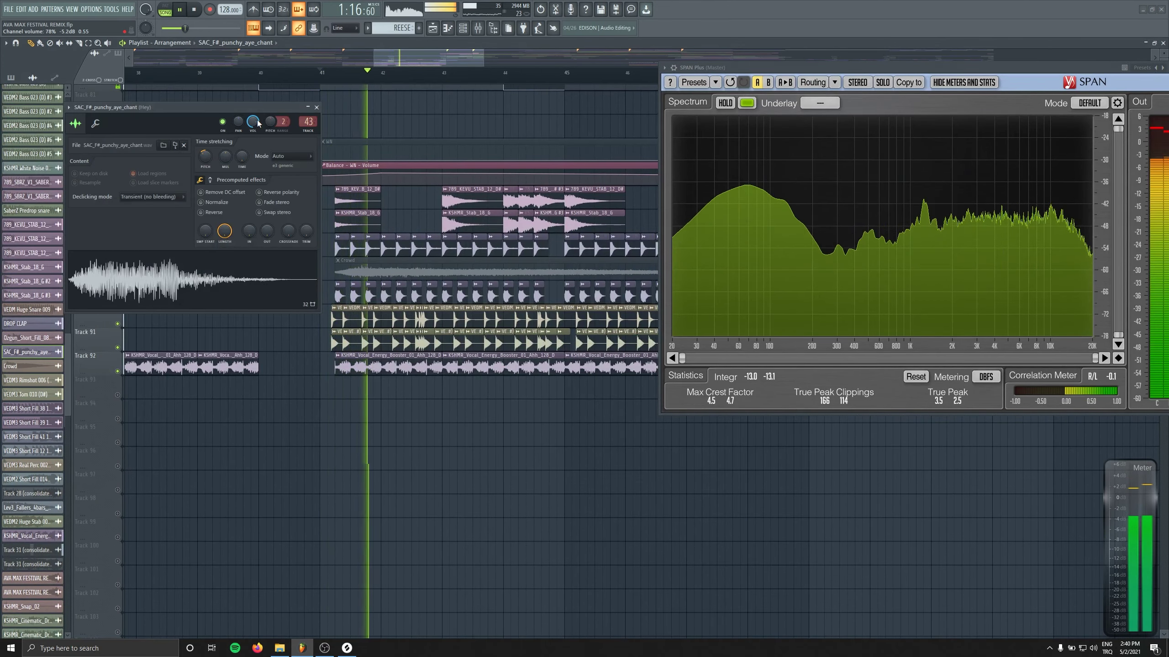
pyautogui.moveTo(267, 230); pyautogui.dragTo(268, 238)
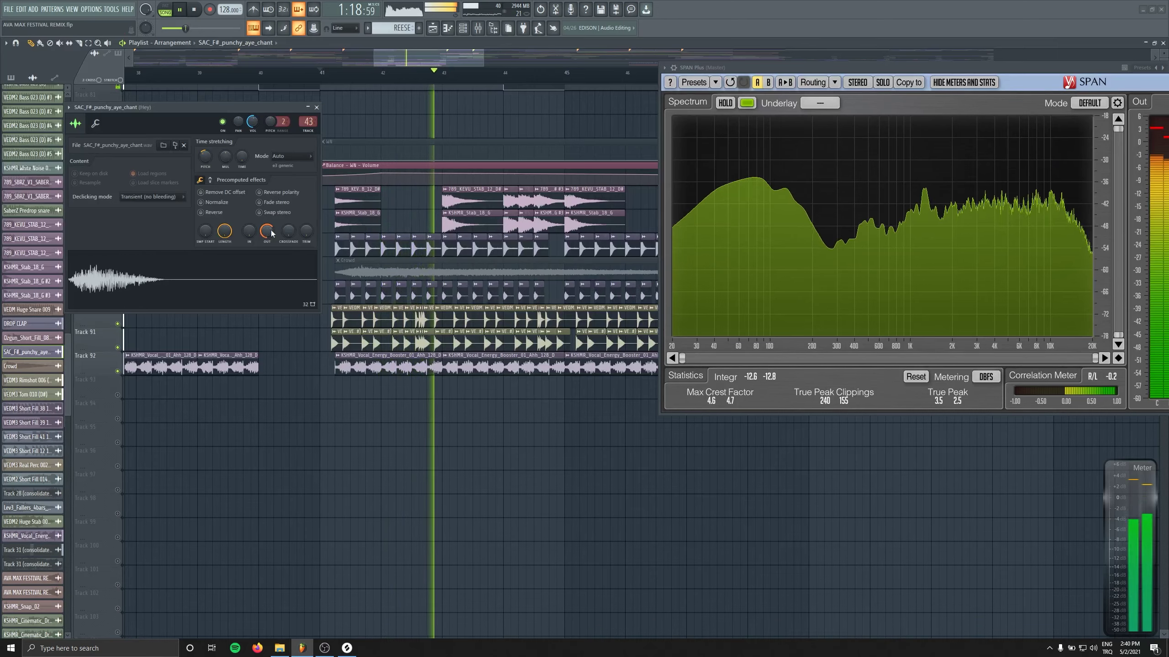
pyautogui.scroll(-2, 267, 231)
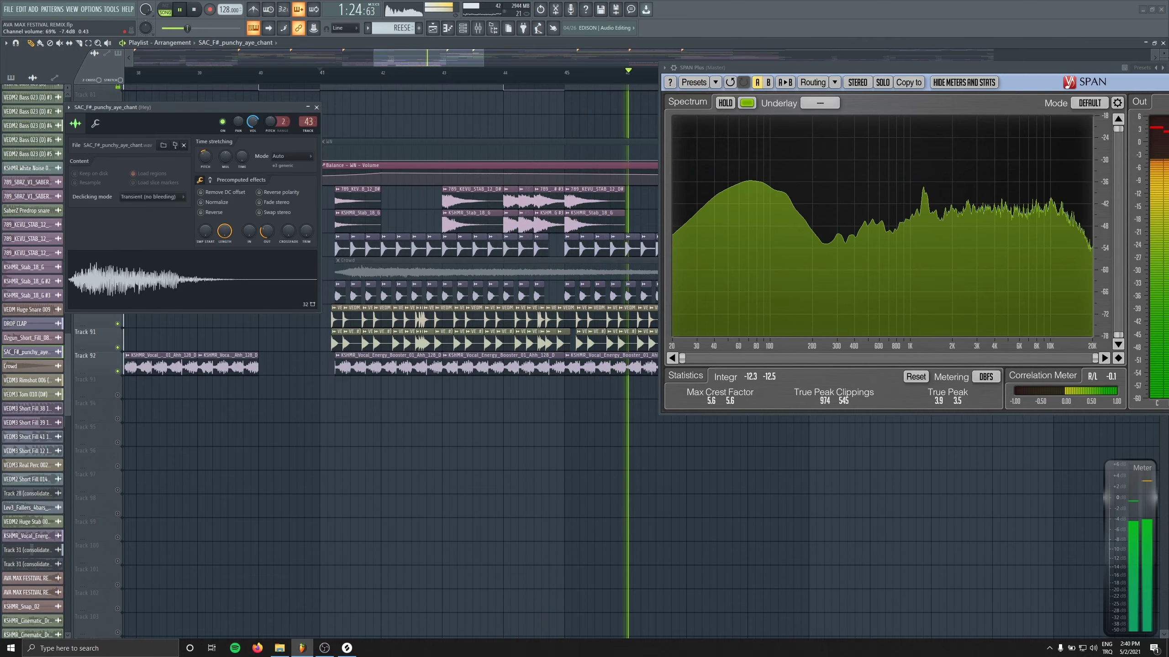
pyautogui.click(316, 107)
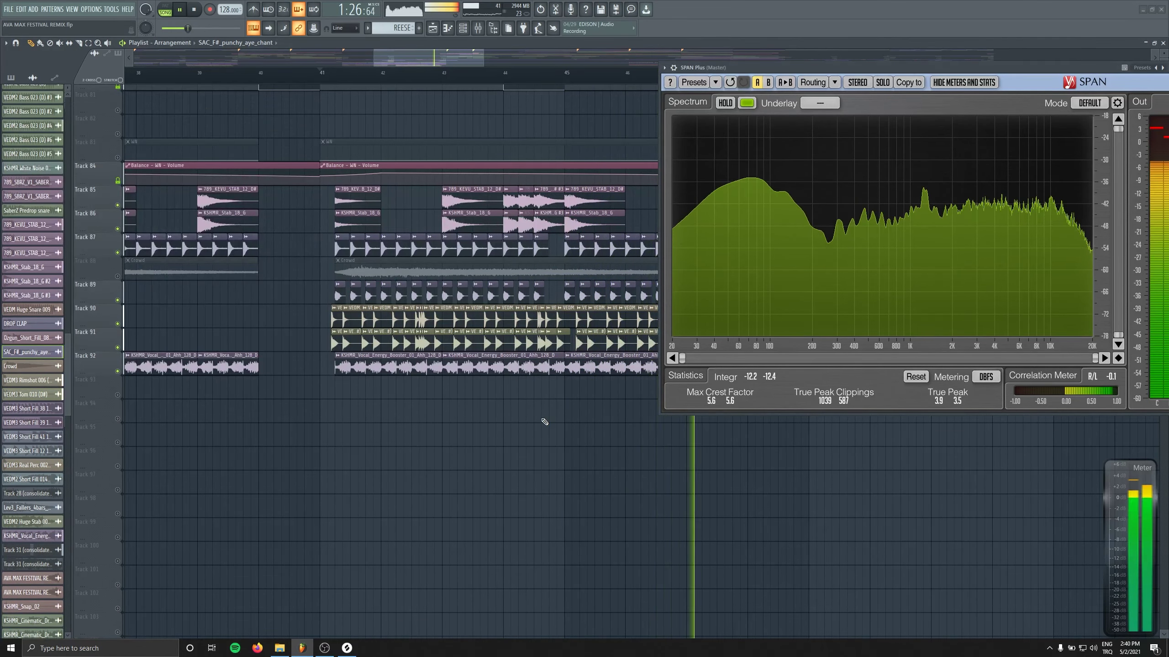
# Stop playback and unmute the white noise exhaust on playlist track 82 at the start of the drop.
pyautogui.press('space')
pyautogui.scroll(-5, 158, 212)
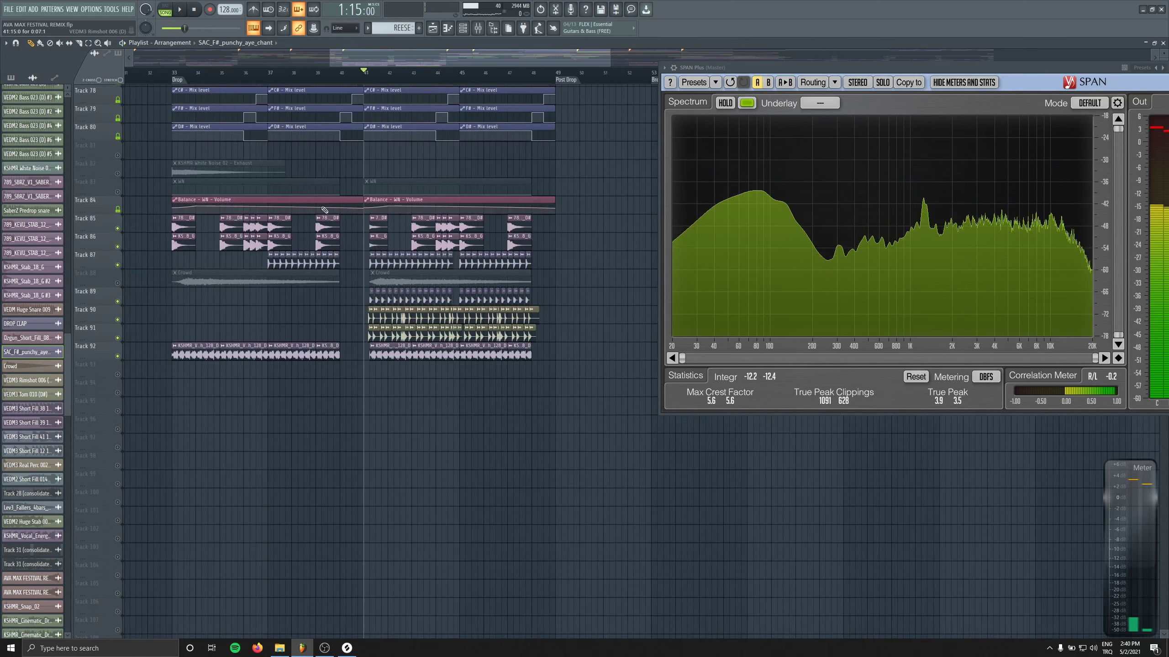
pyautogui.click(116, 206)
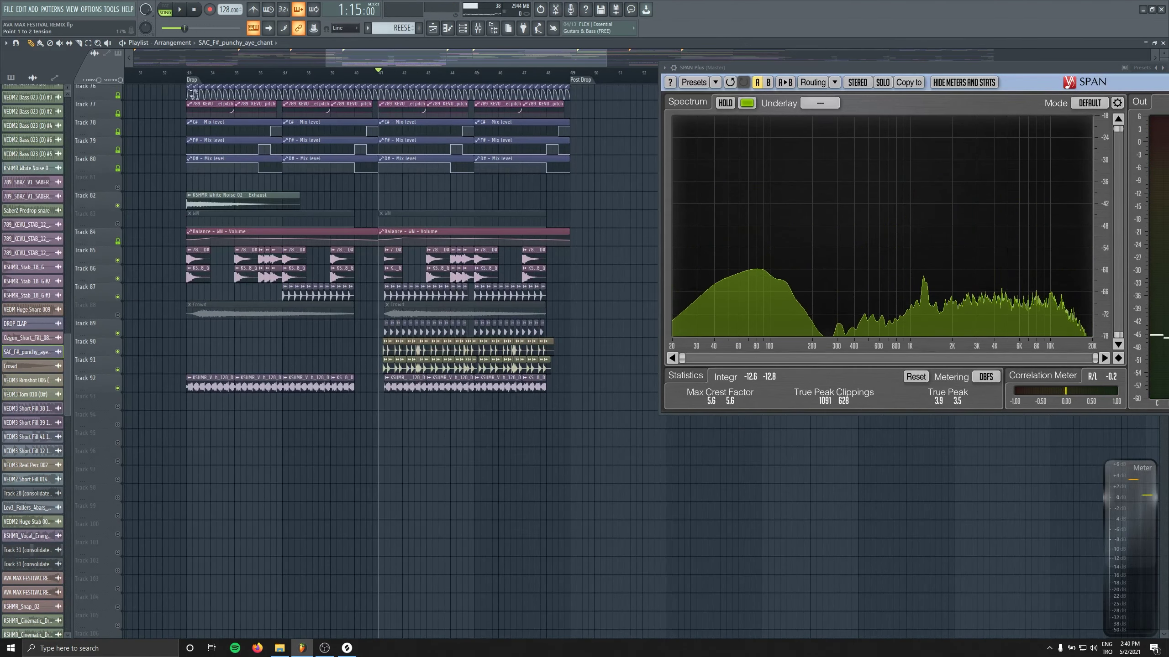
# Replay the start of the drop and set the KSHMR White Noise 02 - Exhaust channel's volume to about -10.1 dB.
pyautogui.click(163, 75)
pyautogui.scroll(3, 163, 76)
pyautogui.scroll(3, 341, 155)
pyautogui.press('space')
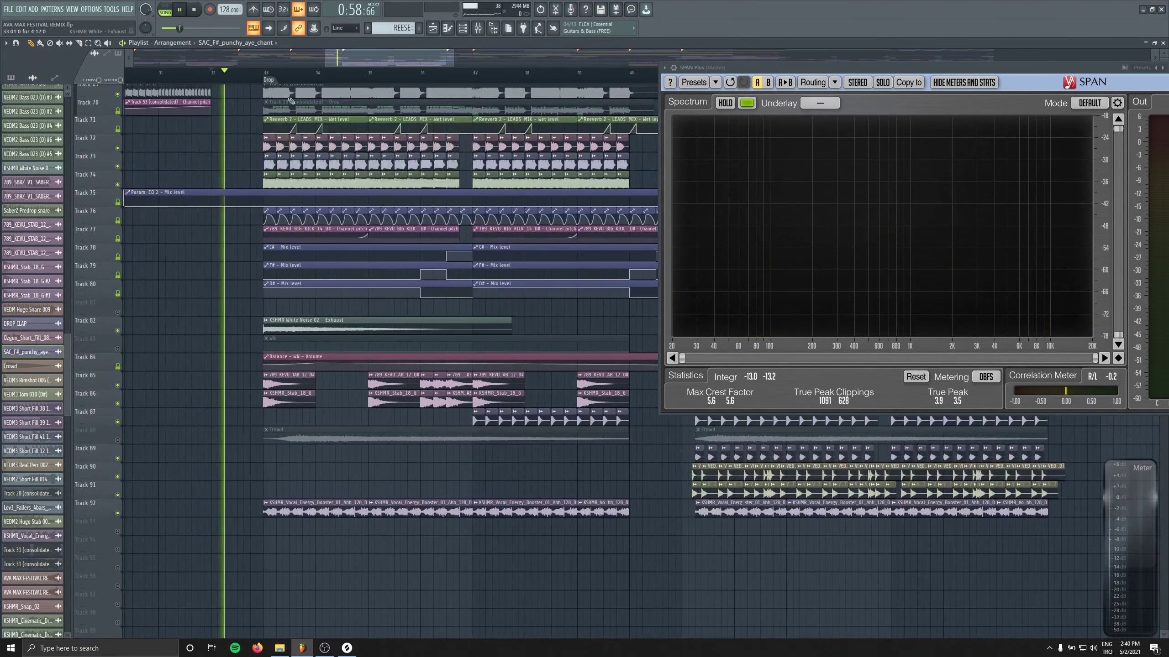
pyautogui.doubleClick(304, 328)
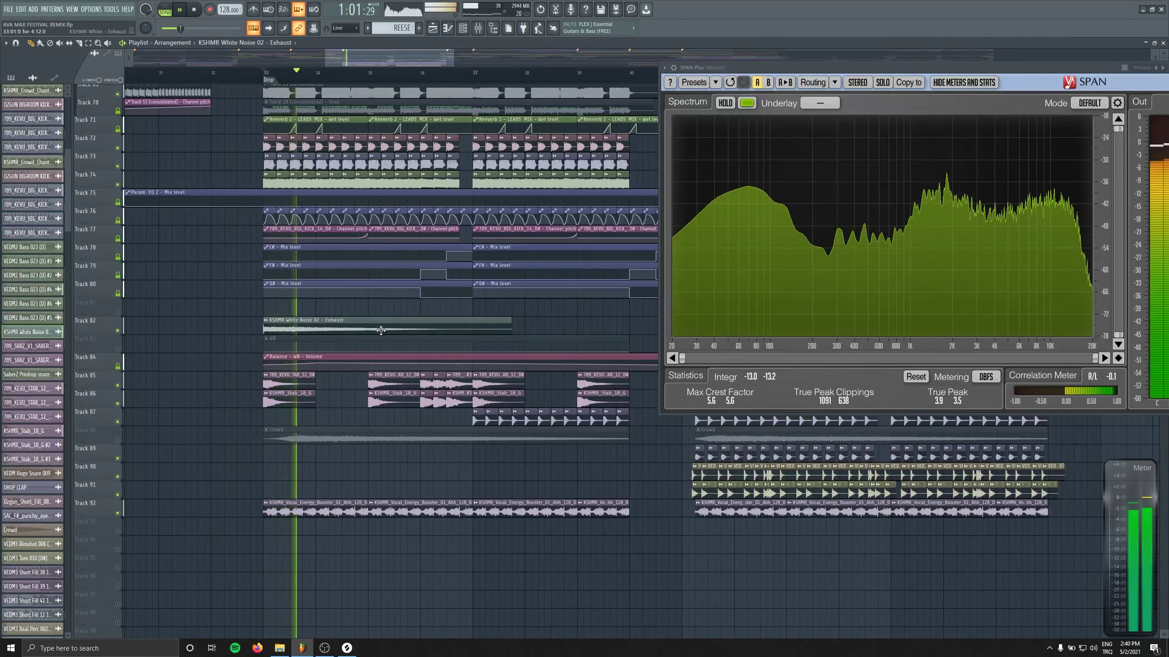
pyautogui.press('space')
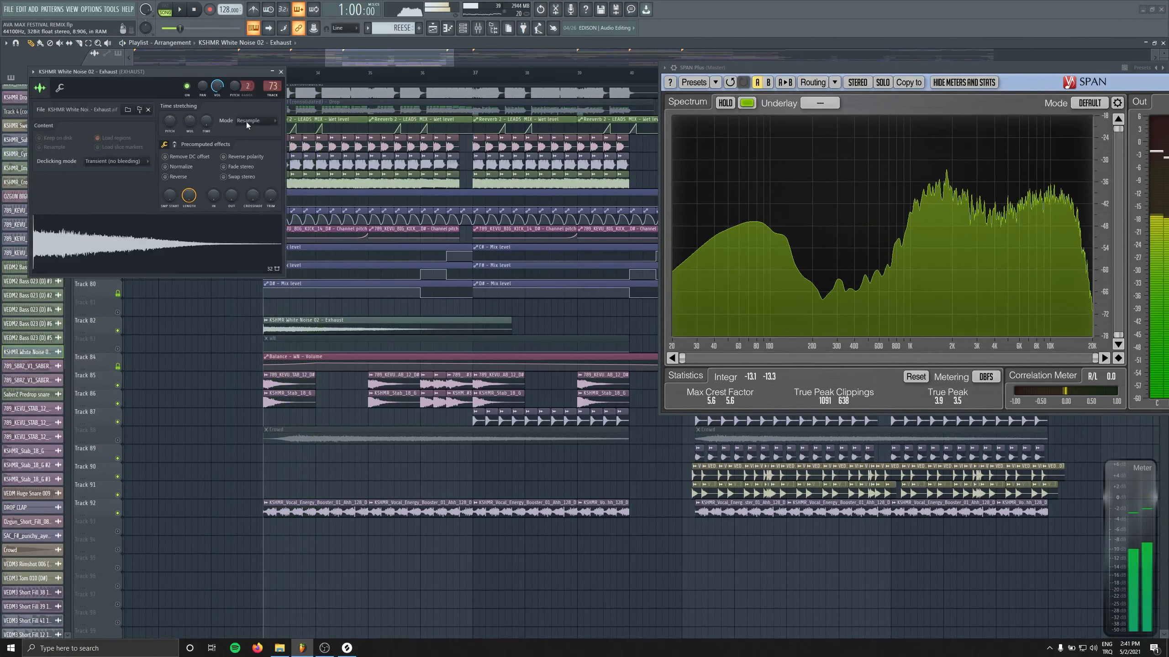
pyautogui.press('space')
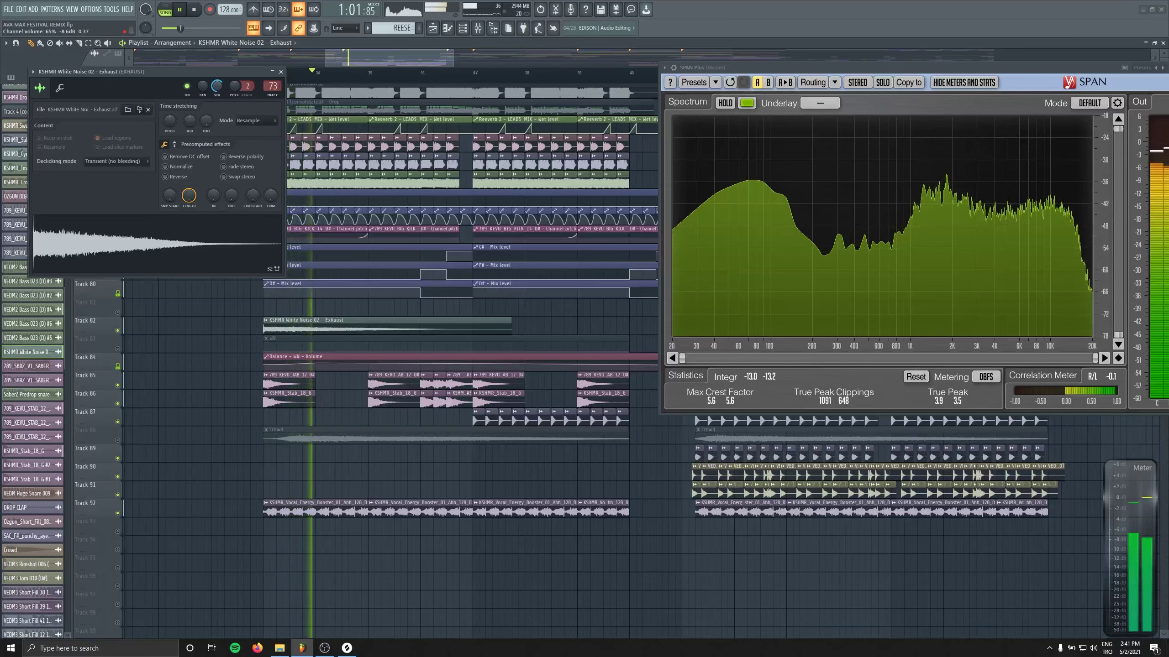
pyautogui.press('space')
pyautogui.press('space')
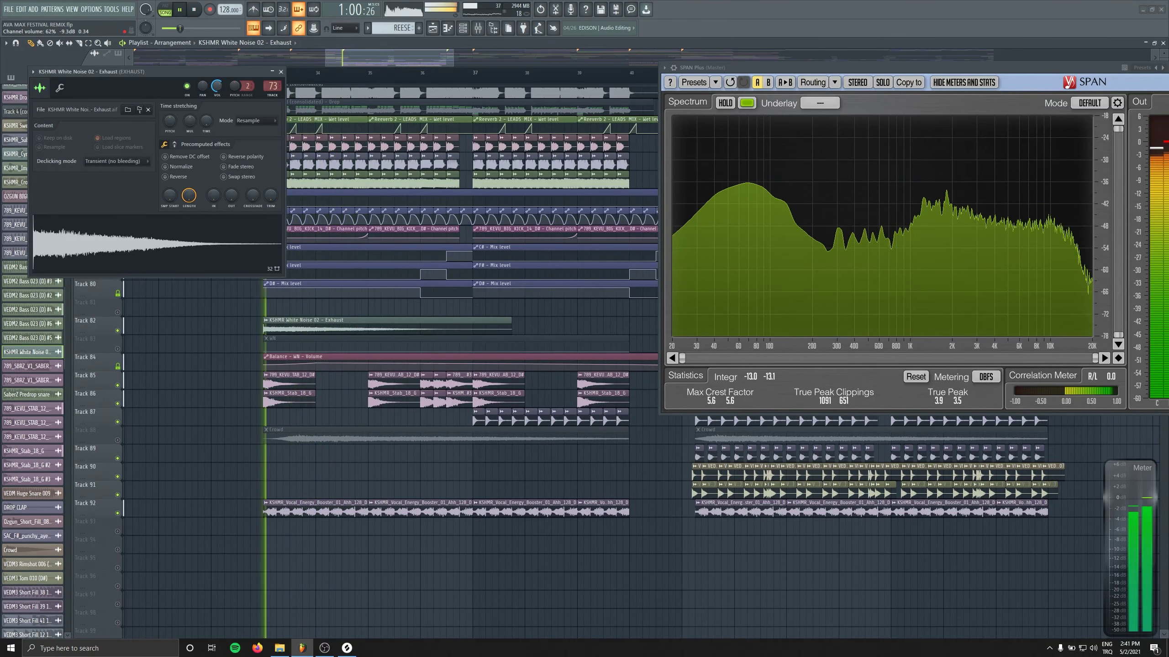
pyautogui.press('space')
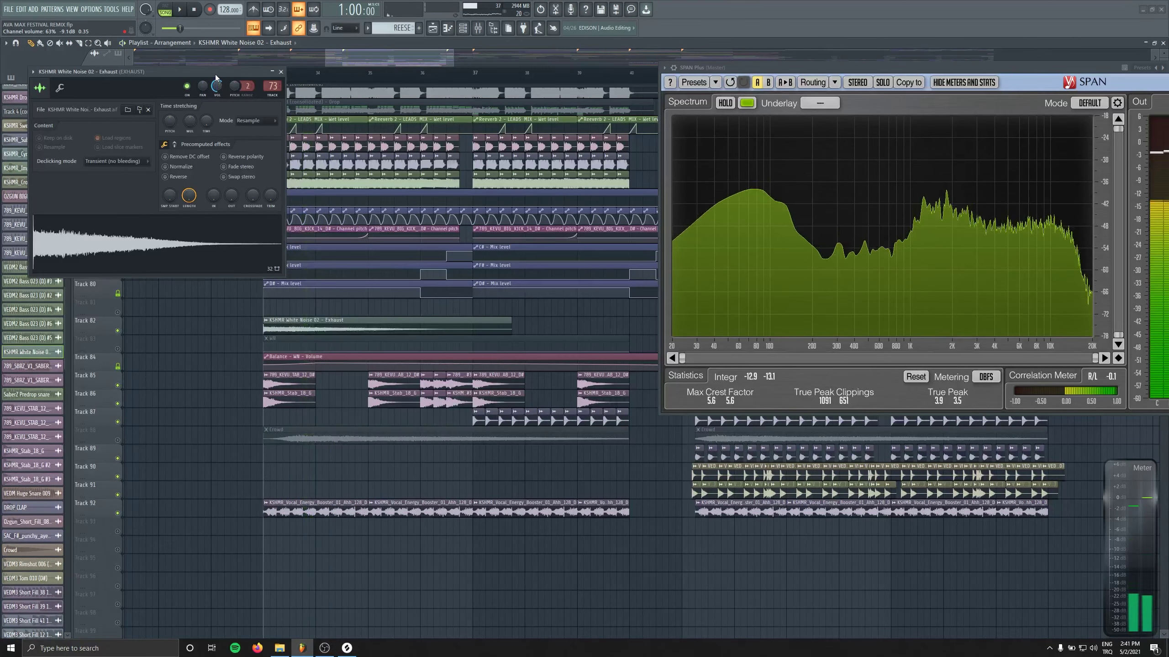
pyautogui.moveTo(216, 74); pyautogui.dragTo(226, 75)
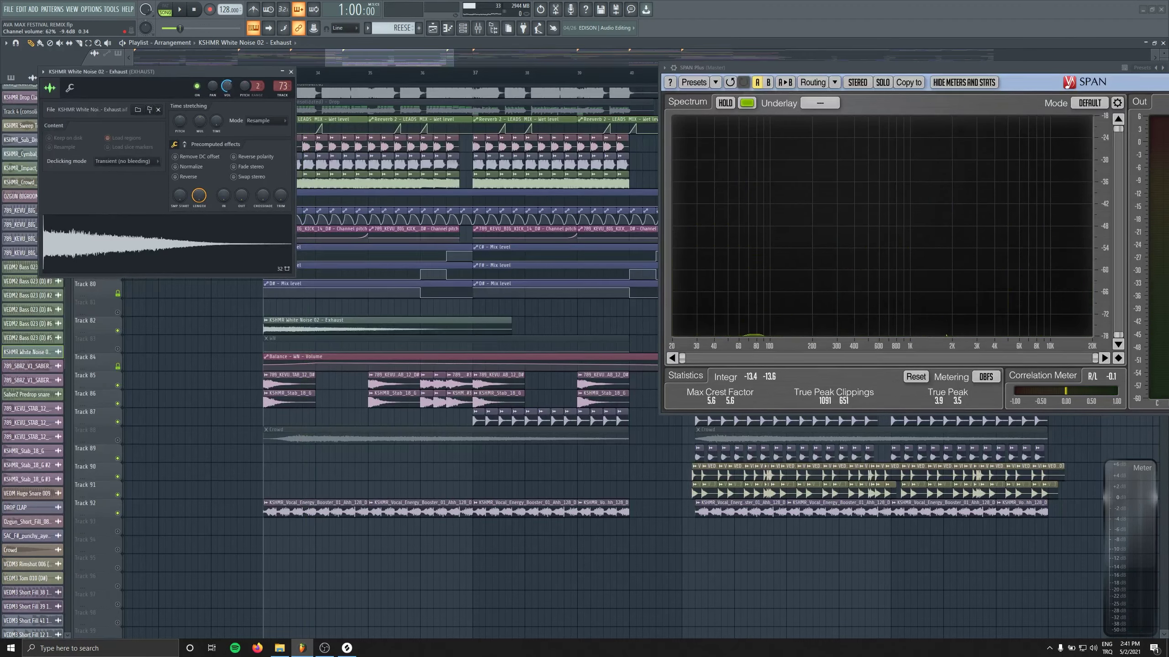
pyautogui.press('space')
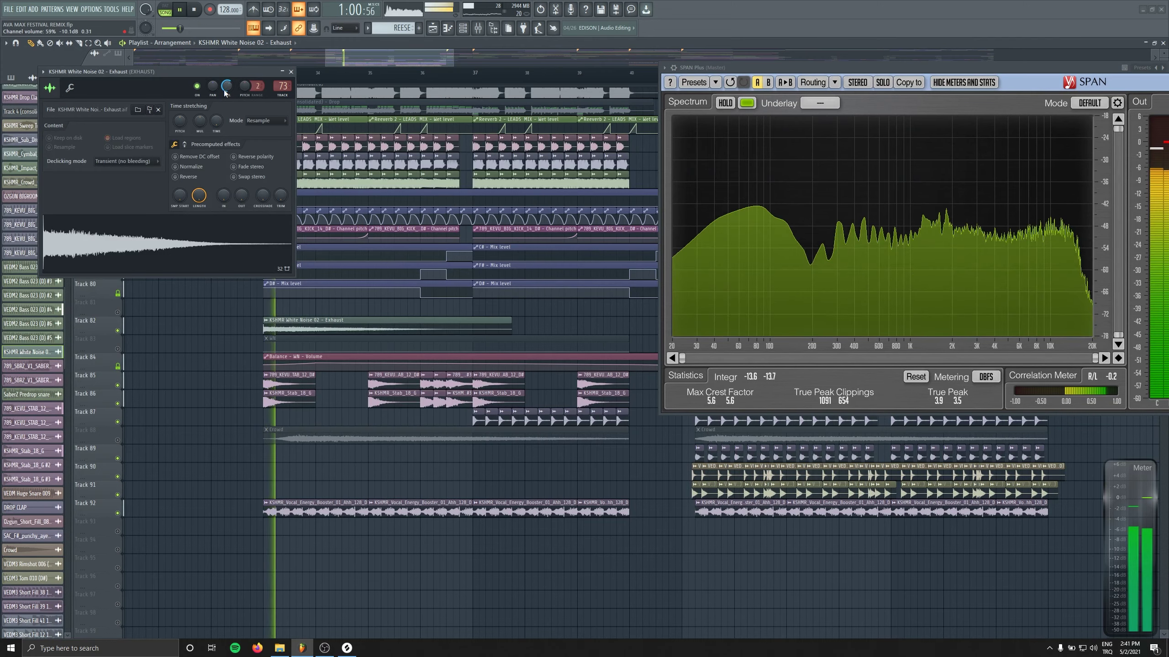
pyautogui.click(291, 71)
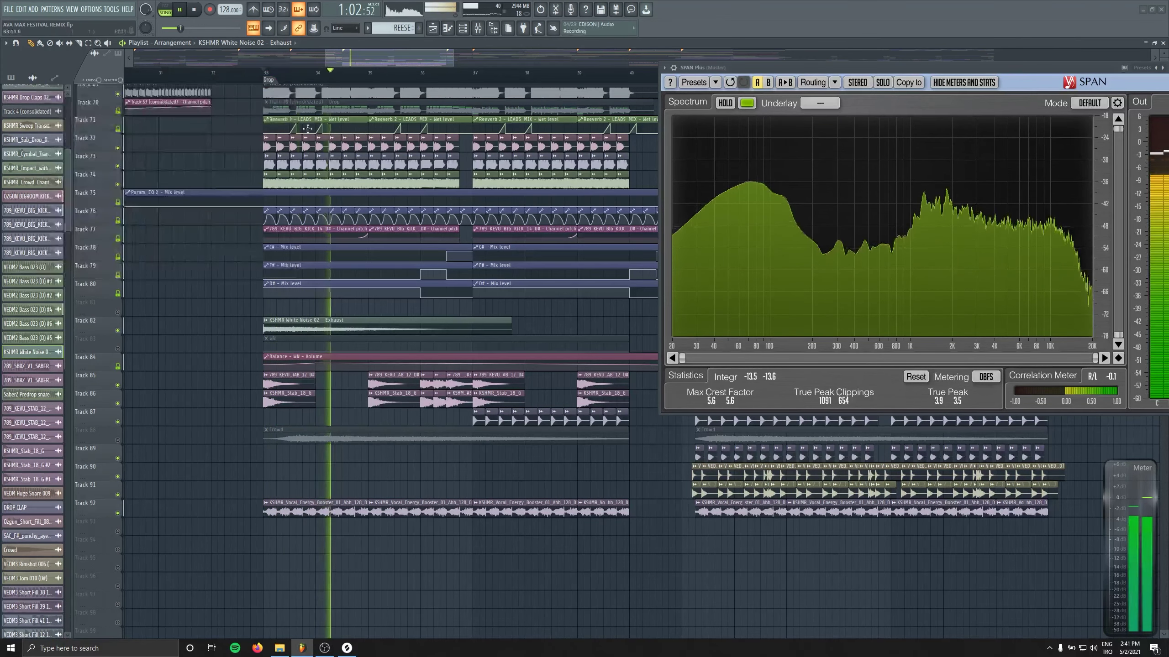
# Unmute the WN clip on playlist track 83 and lower the WN mixer track's volume to about 20%.
pyautogui.click(117, 348)
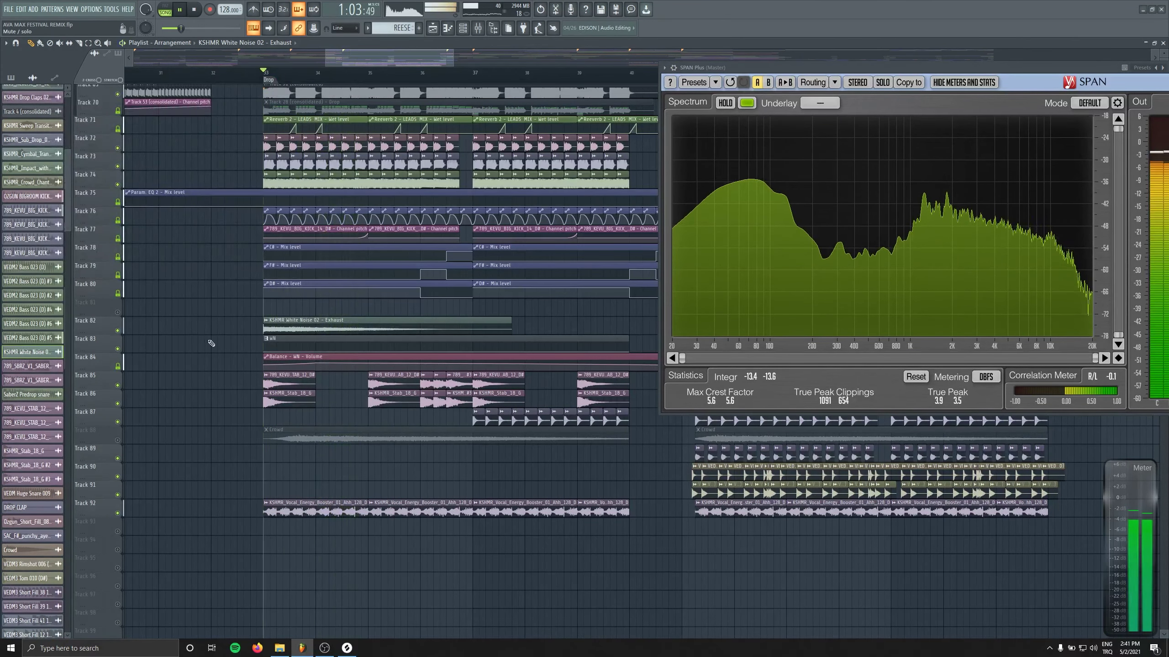
pyautogui.click(478, 28)
pyautogui.scroll(-10, 487, 347)
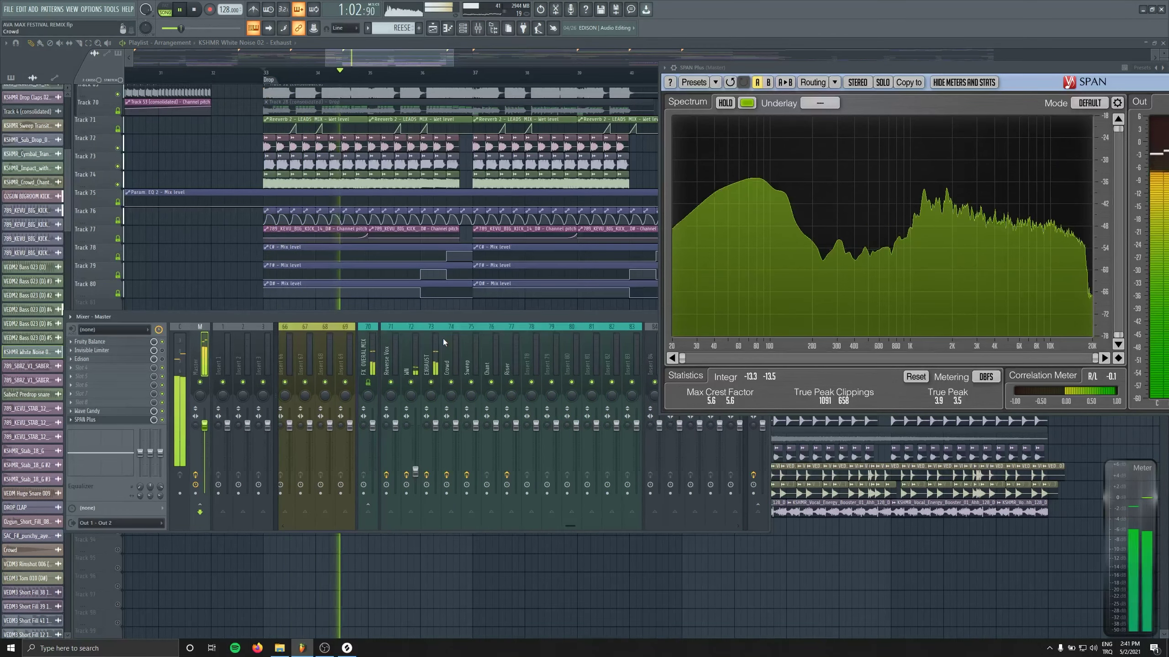
pyautogui.moveTo(415, 472); pyautogui.dragTo(416, 479)
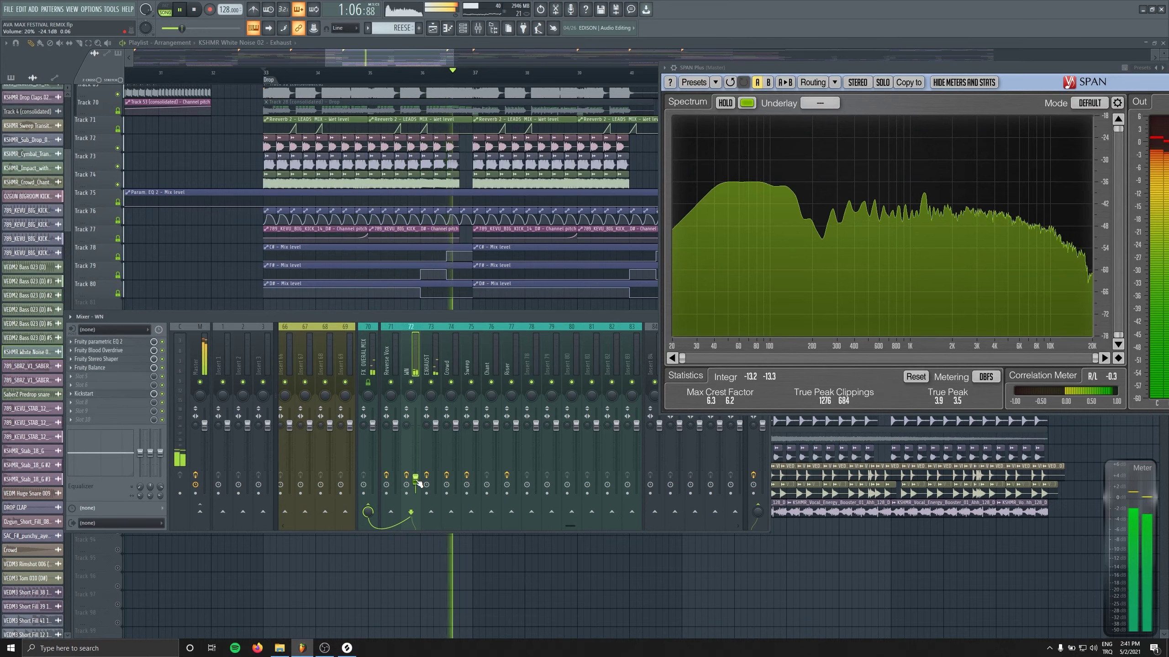
pyautogui.press('F9')
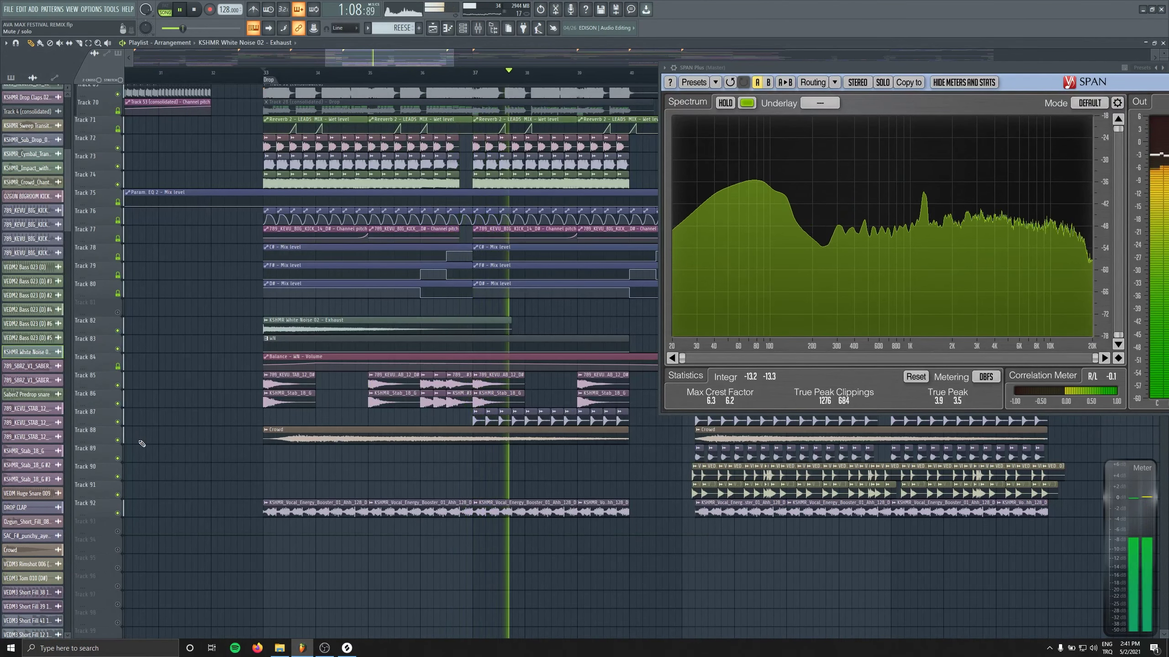
# Unmute the crowd sample on playlist track 88 and adjust its channel volume and Kickstart sidechain during playback.
pyautogui.doubleClick(277, 435)
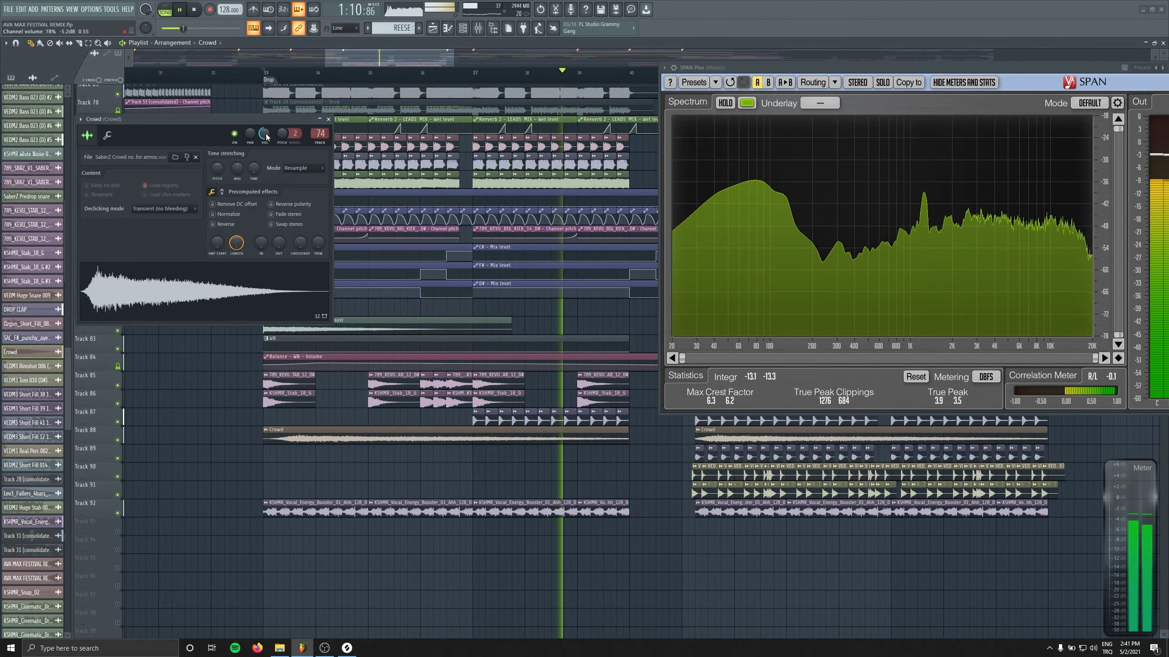
pyautogui.press('F9')
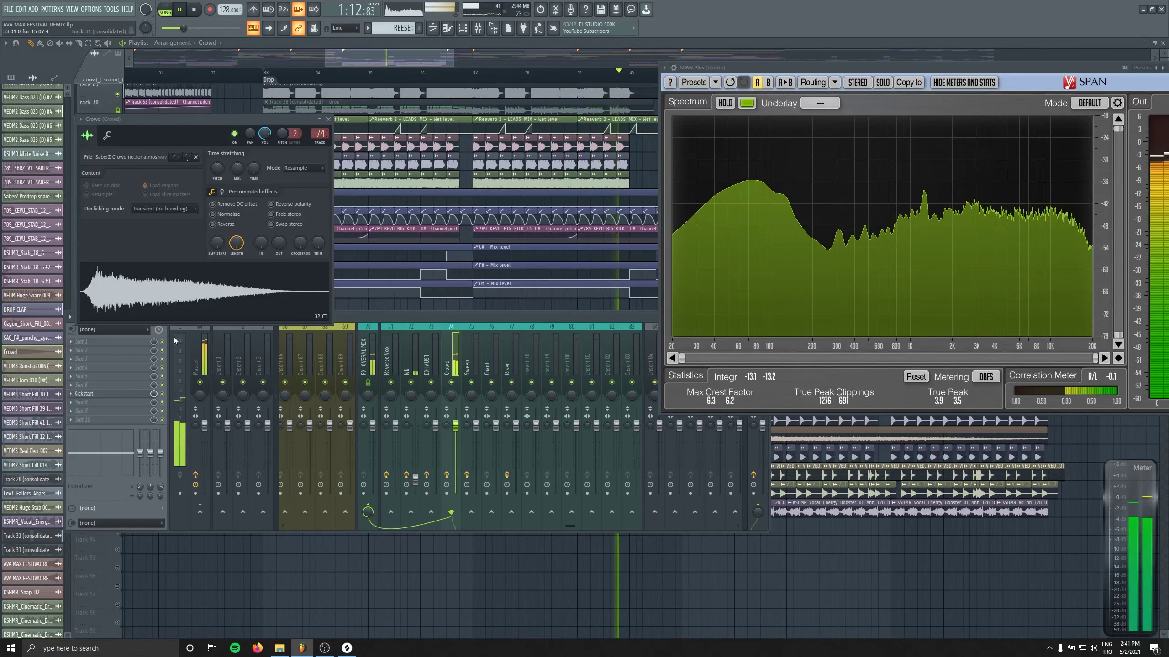
pyautogui.click(129, 394)
pyautogui.moveTo(106, 96); pyautogui.dragTo(380, 320)
pyautogui.scroll(5, 382, 398)
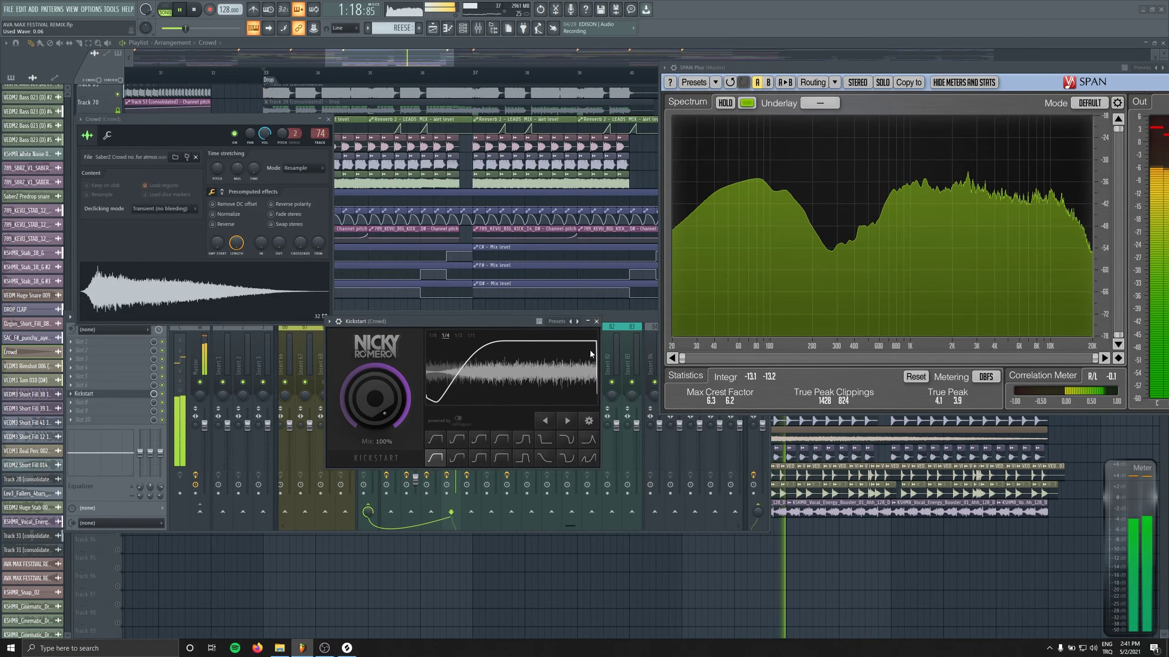
pyautogui.click(596, 321)
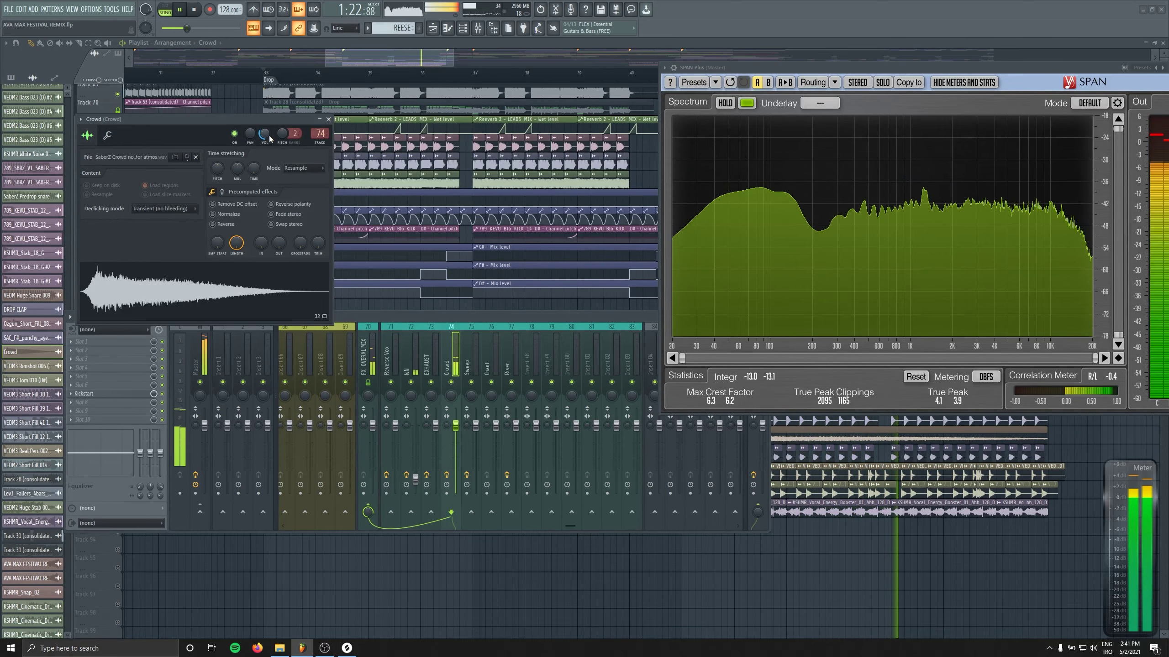
pyautogui.click(161, 73)
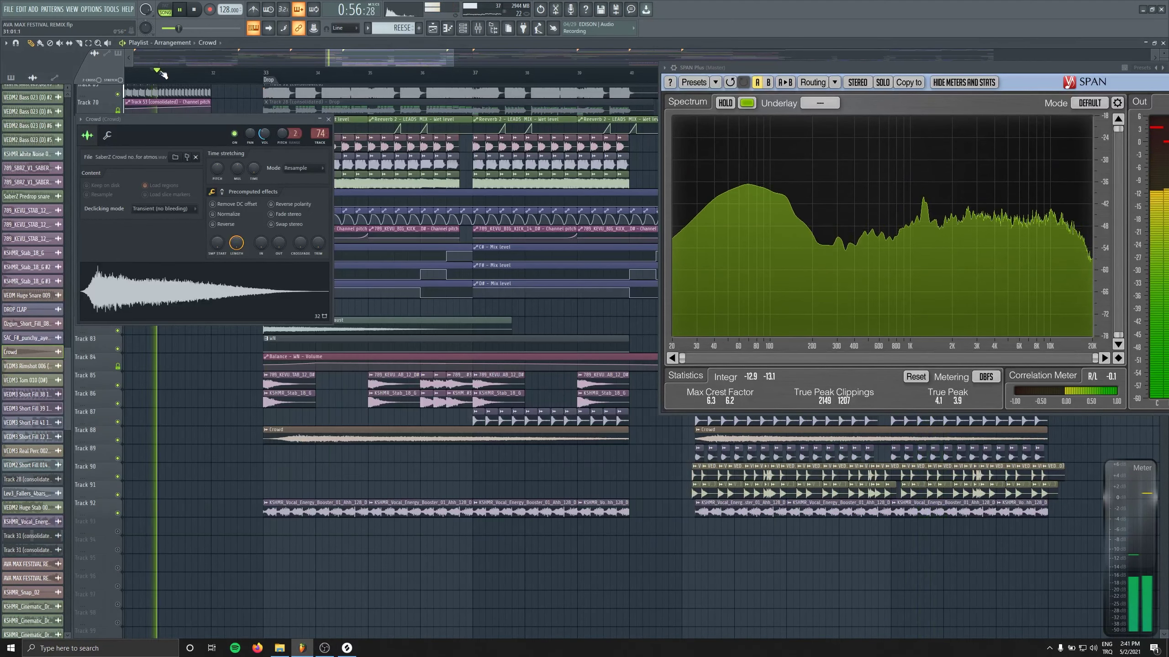
pyautogui.click(329, 118)
# Unmute playlist tracks 68, 53, 54 and 55 and replay the transition into the drop from bar 32.
pyautogui.scroll(3, 331, 184)
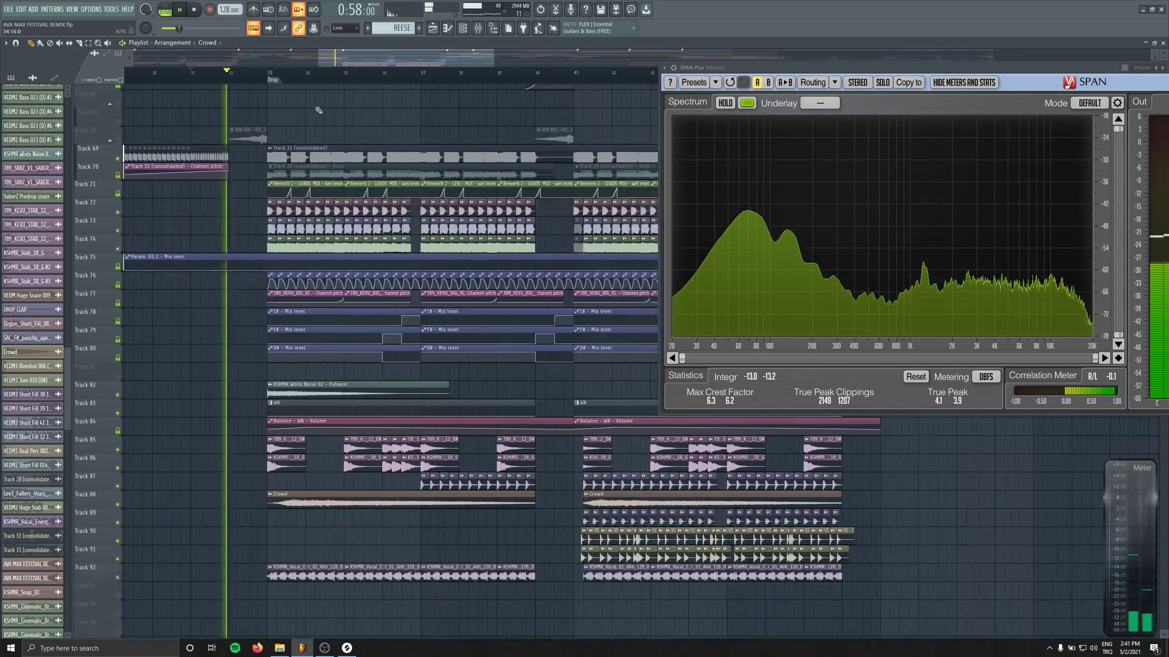
pyautogui.click(478, 29)
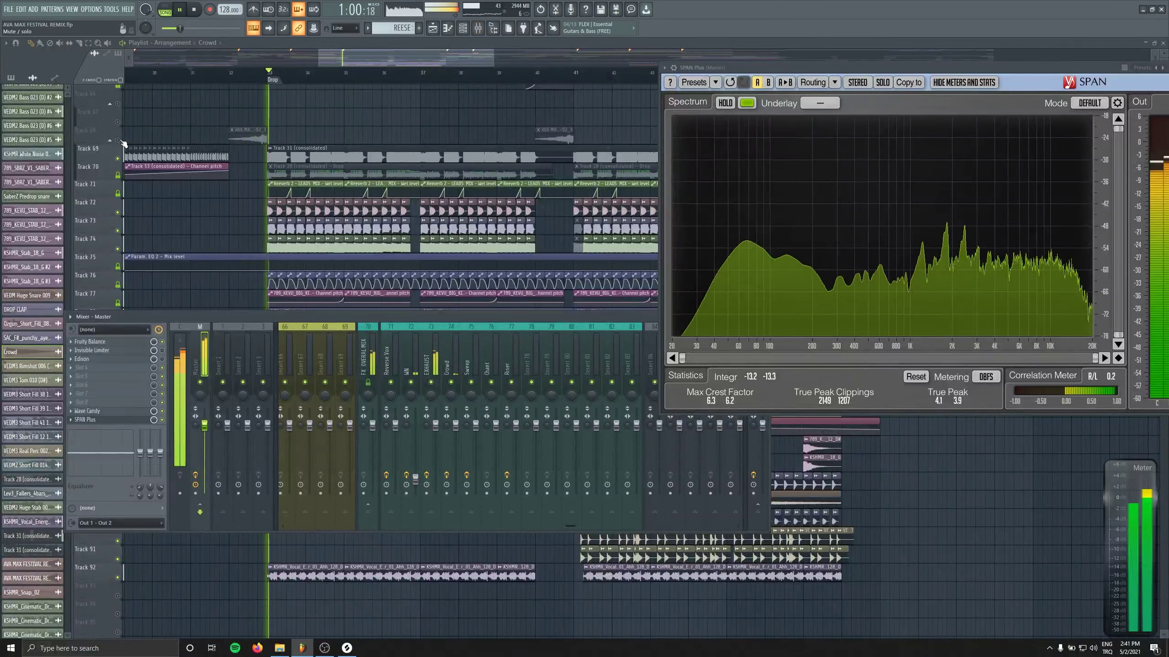
pyautogui.click(244, 78)
pyautogui.click(239, 76)
pyautogui.scroll(5, 403, 253)
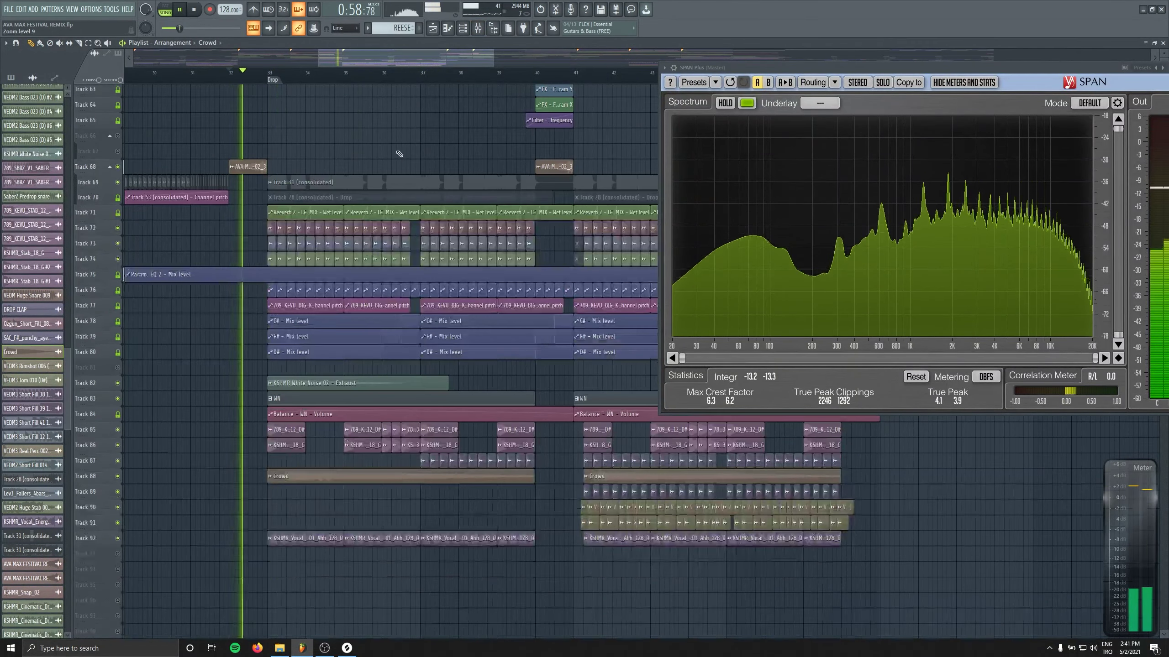
pyautogui.press('space')
pyautogui.scroll(3, 141, 254)
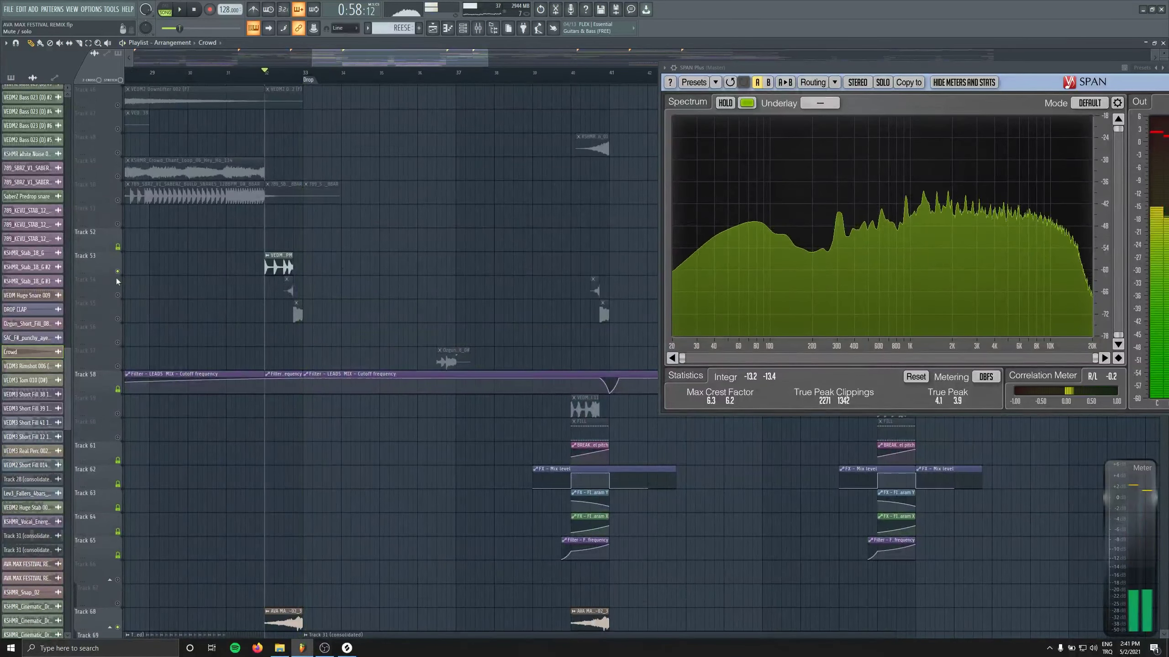
pyautogui.press('space')
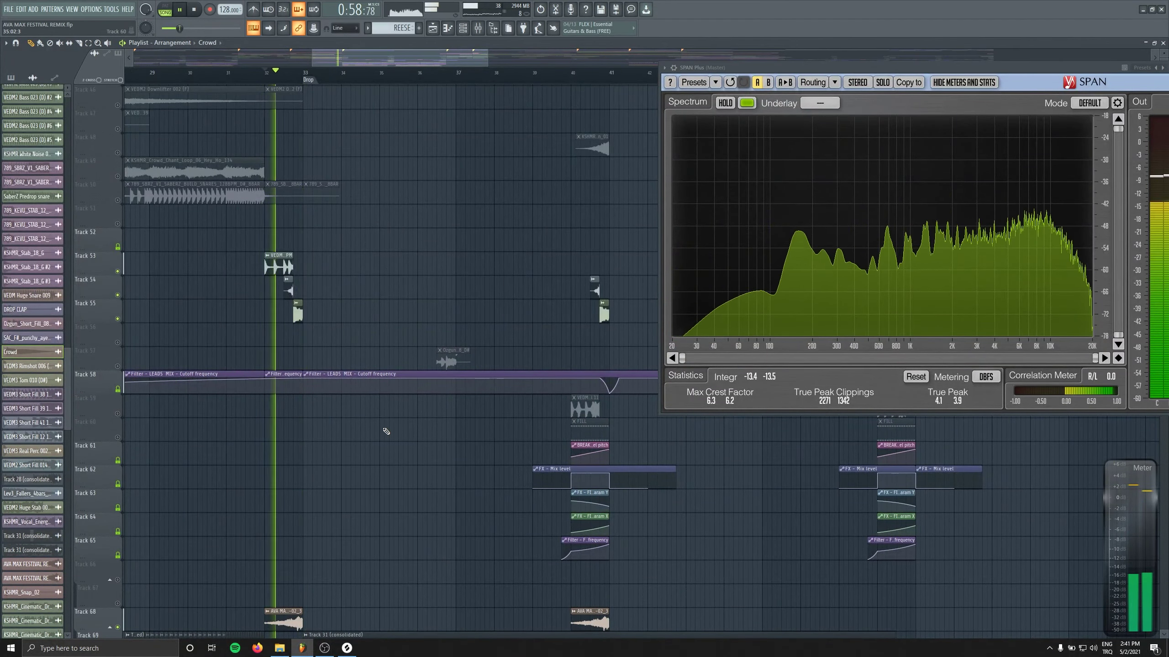
# Check the channel settings of the SaberZ Predrop snare and VEDM2 Short Fill 001 samples before the drop.
pyautogui.scroll(2, 342, 242)
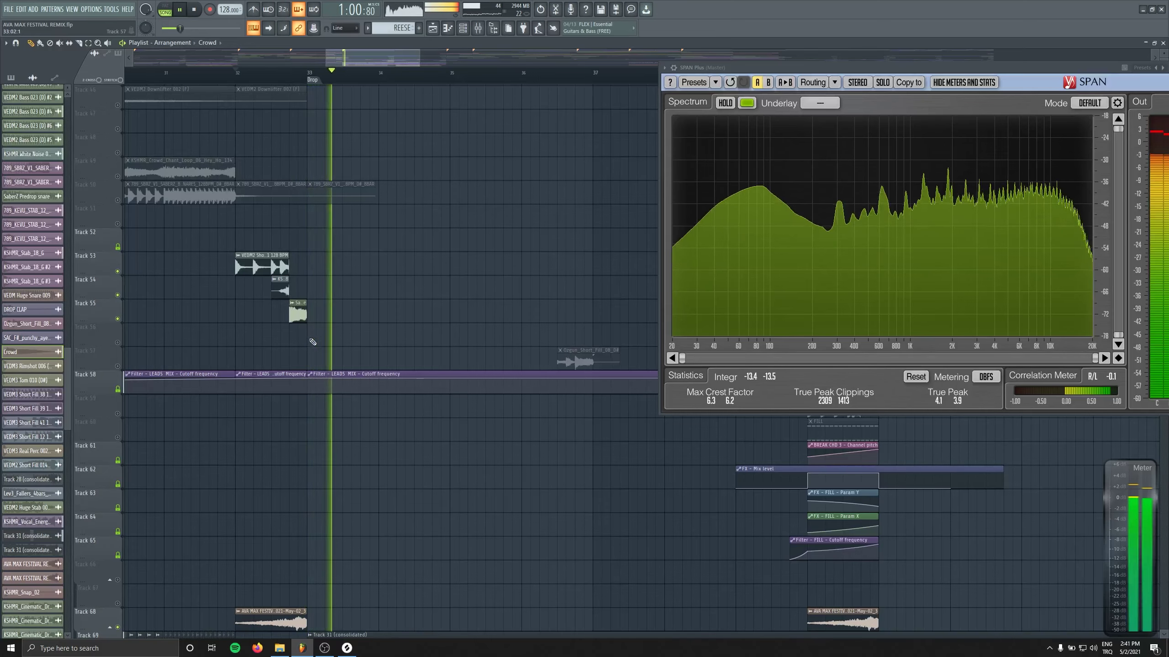
pyautogui.doubleClick(299, 316)
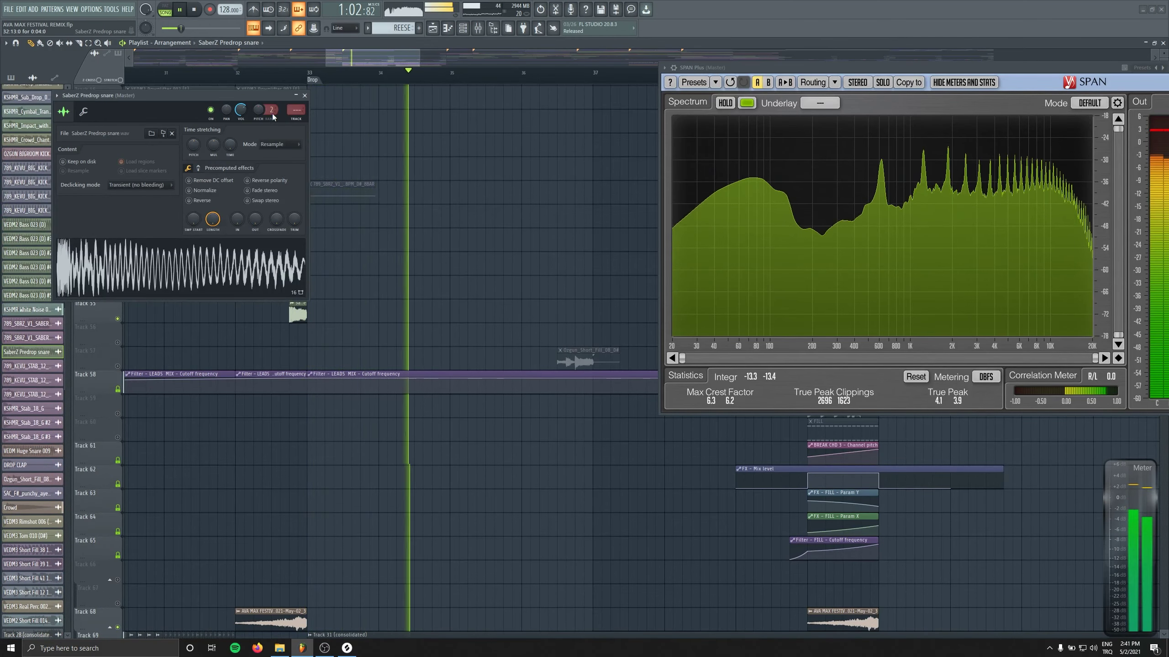
pyautogui.click(307, 112)
pyautogui.doubleClick(261, 266)
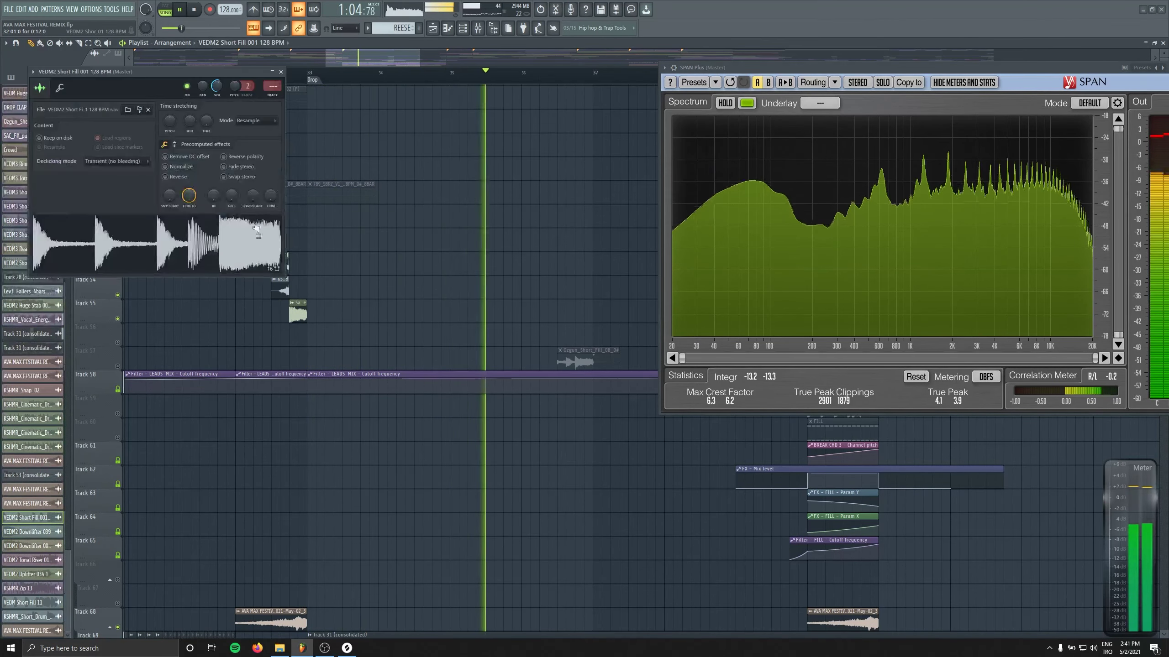
pyautogui.click(281, 71)
# Unmute the Ozgun_Short_Fill_08_D# sample on playlist track 57 and set its channel volume to about -3.9 dB during playback.
pyautogui.scroll(-3, 123, 259)
pyautogui.click(375, 259)
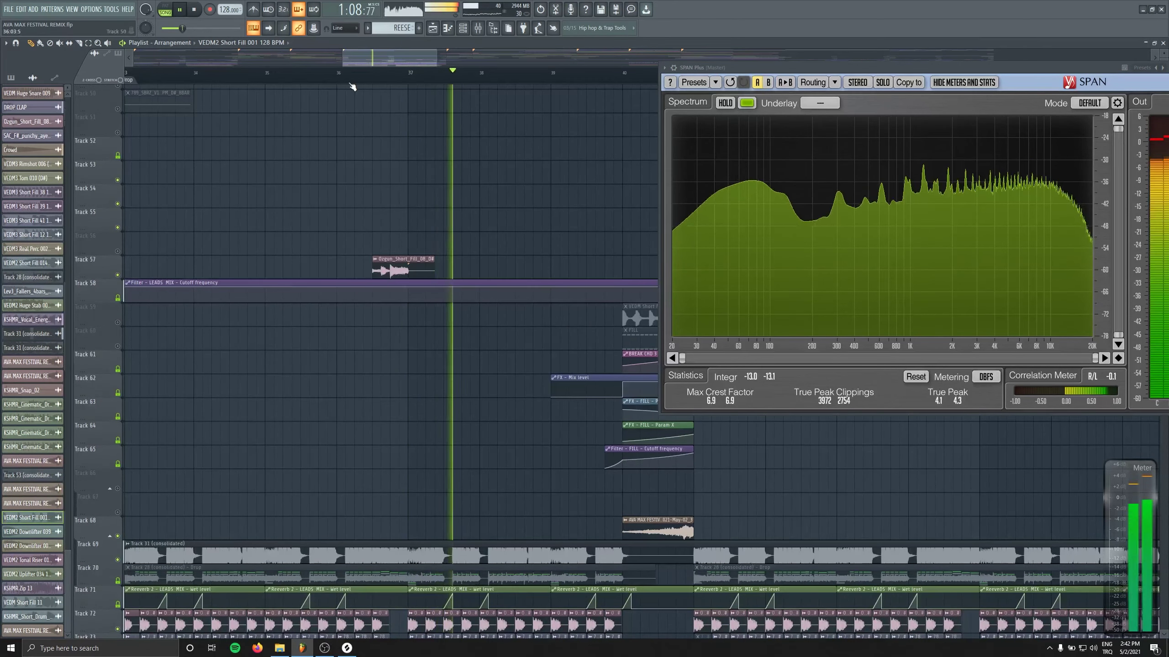
pyautogui.click(330, 72)
pyautogui.doubleClick(408, 256)
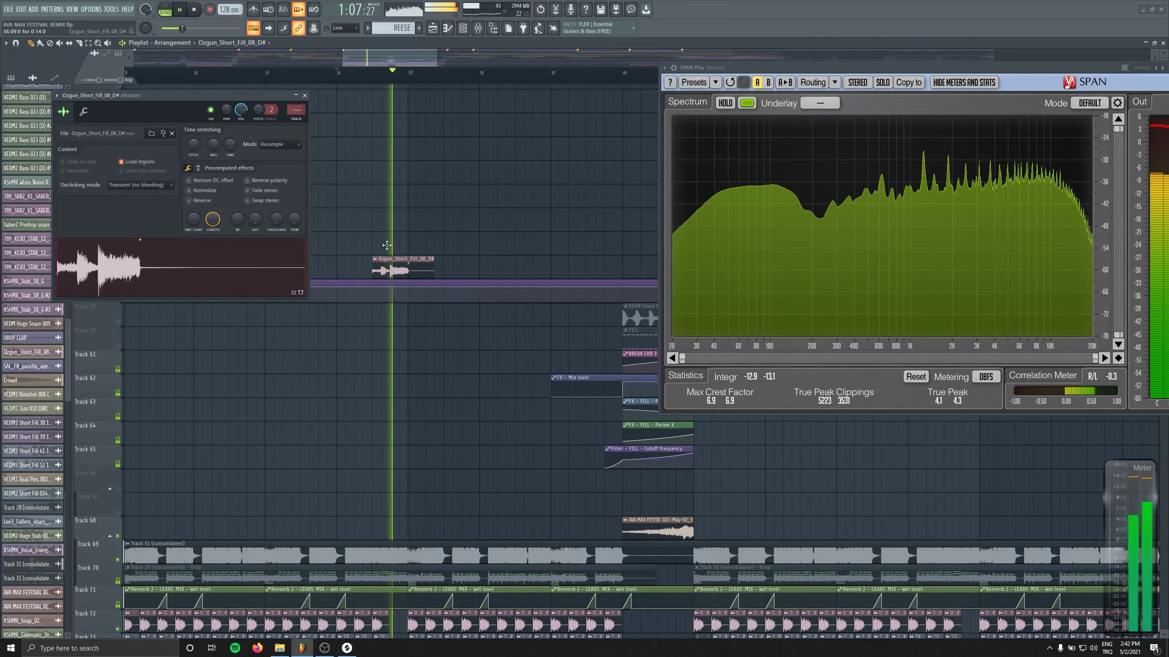
pyautogui.press('space')
pyautogui.press('space')
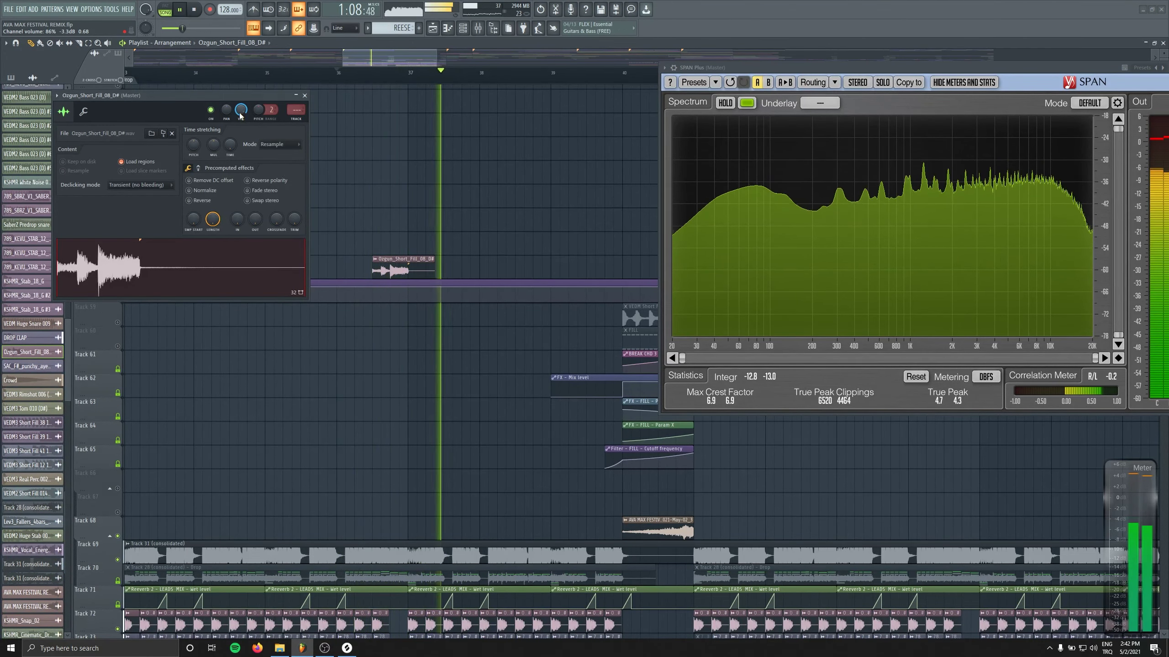
pyautogui.moveTo(240, 115); pyautogui.dragTo(240, 117)
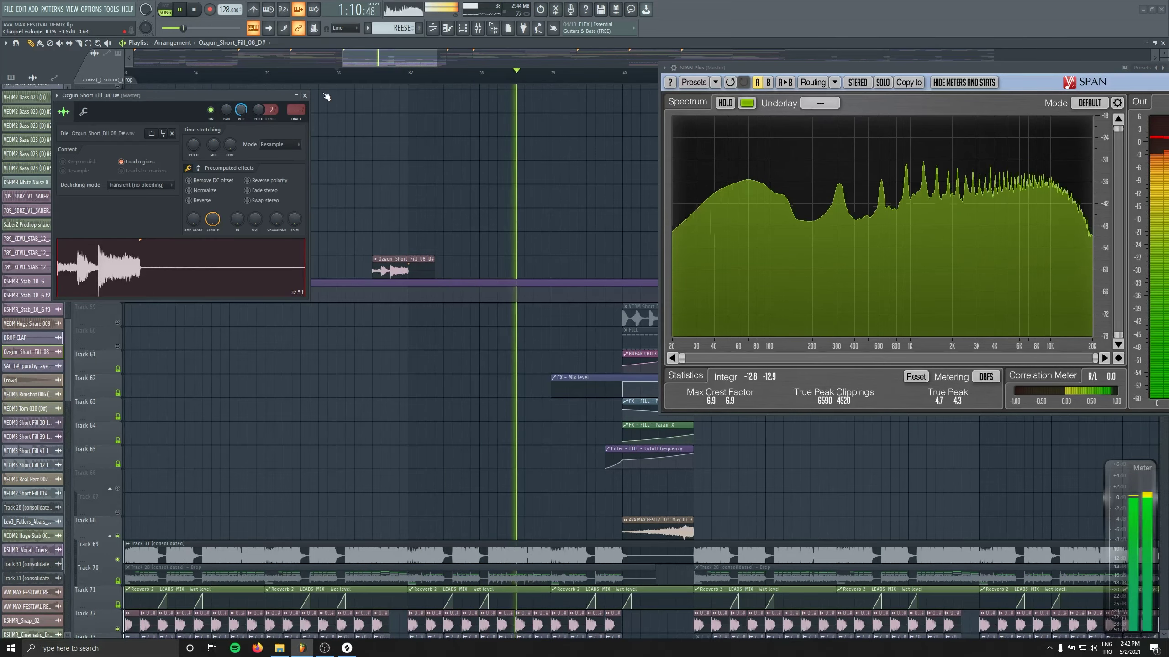
pyautogui.press('Escape')
# Unmute playlist tracks 59 and 60 and set the VEDM Short Fill 11 channel's volume to about -12 dB.
pyautogui.scroll(-1, 237, 193)
pyautogui.click(350, 267)
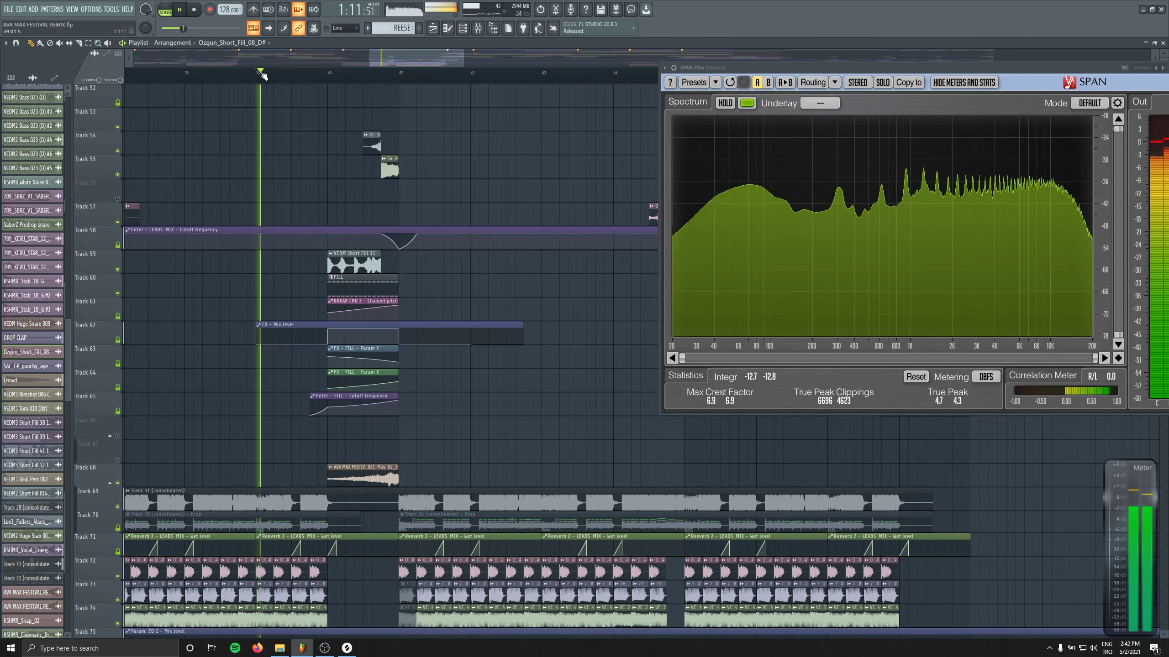
pyautogui.doubleClick(363, 270)
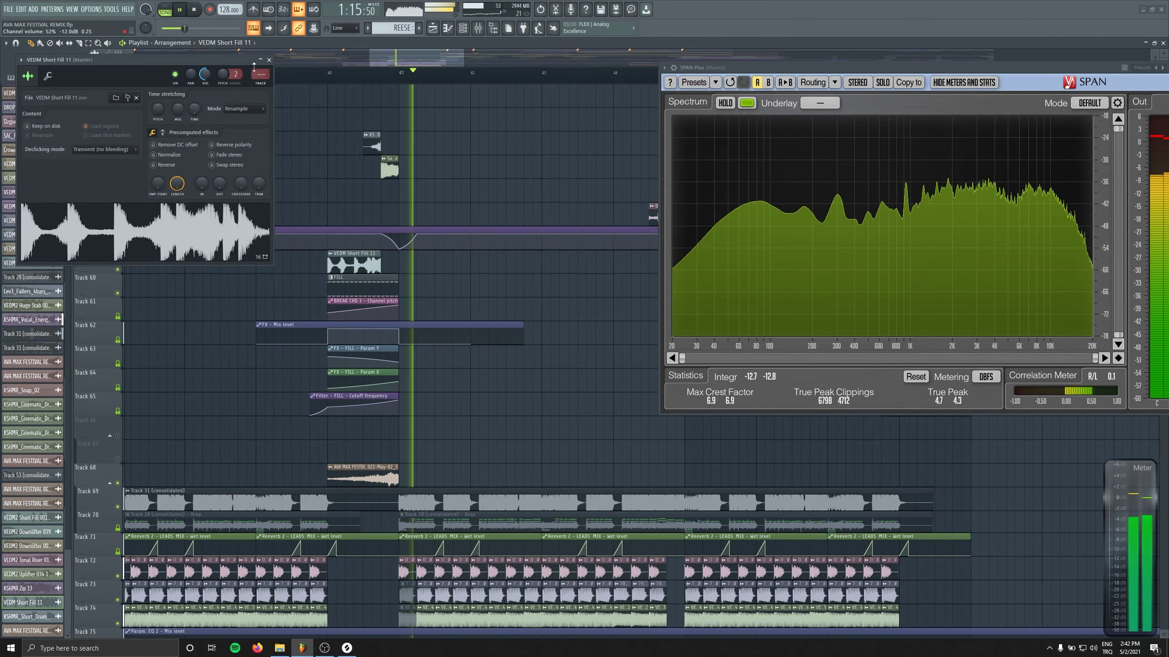
pyautogui.press('Escape')
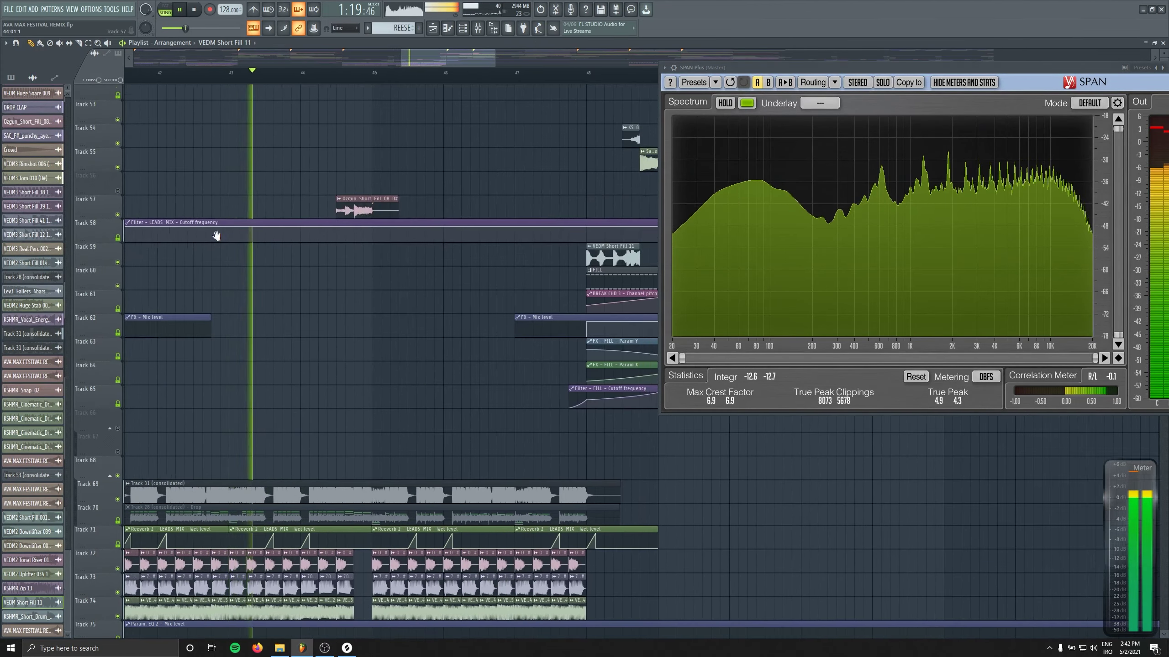
# Unmute the KSHMR cymbal transitions on playlist track 48 around the start of the post drop.
pyautogui.scroll(5, 313, 339)
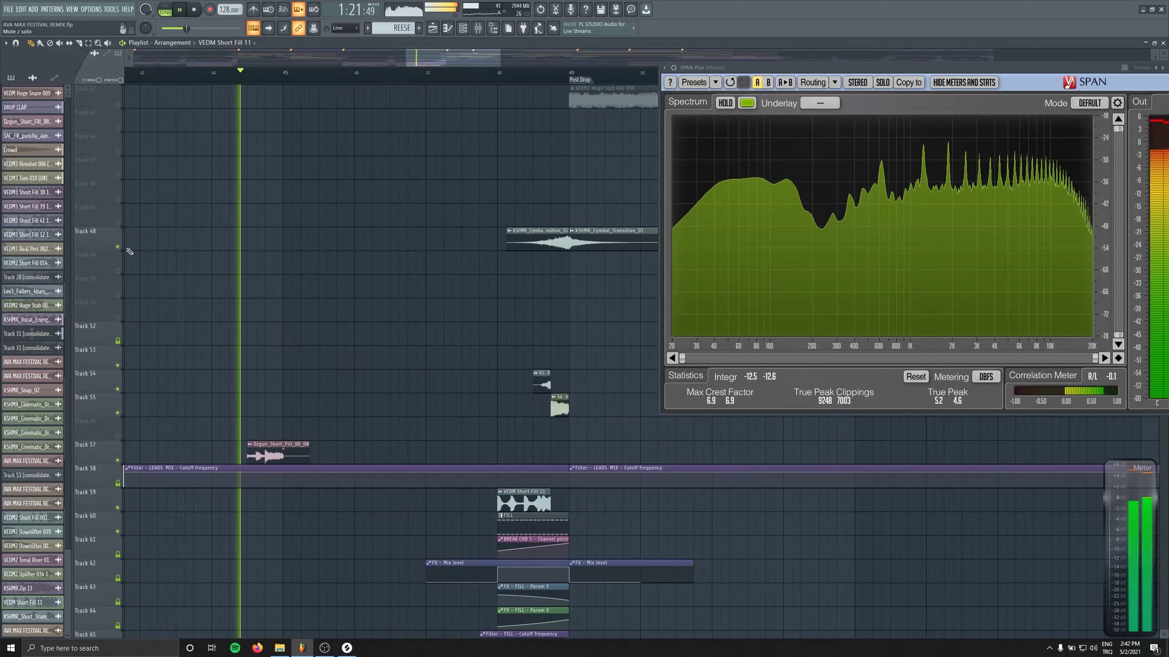
pyautogui.scroll(-1, 460, 368)
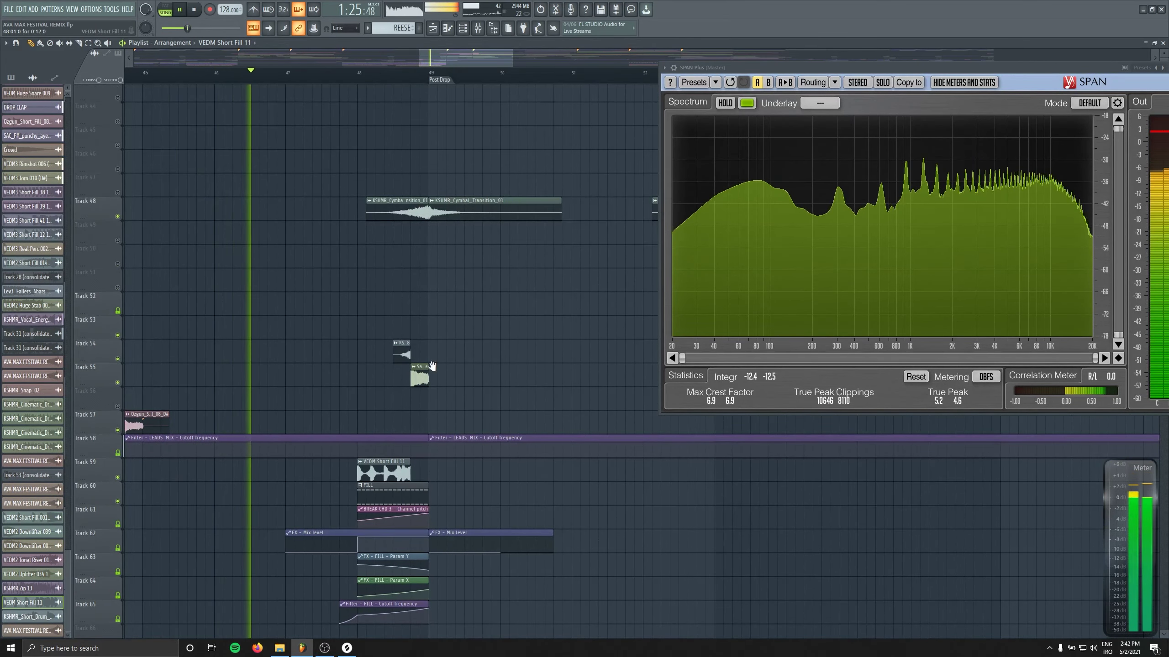
# Check the drop's lower playlist tracks during playback and save the project.
pyautogui.scroll(-10, 414, 368)
pyautogui.scroll(-3, 472, 471)
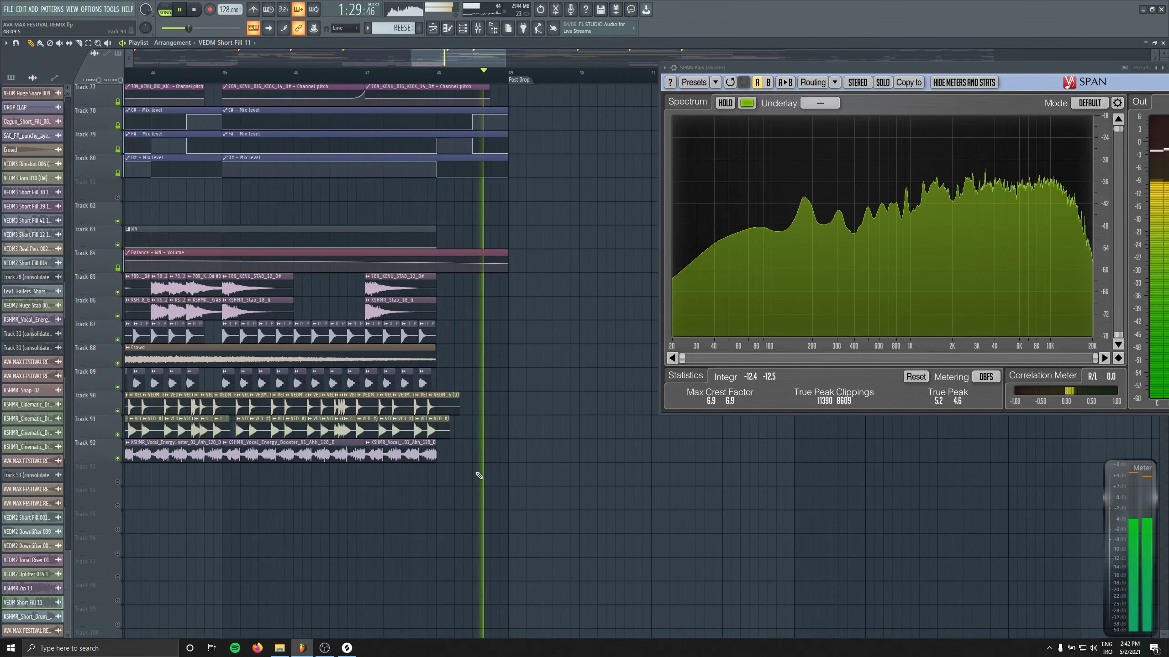
pyautogui.hotkey('ctrl', 's')
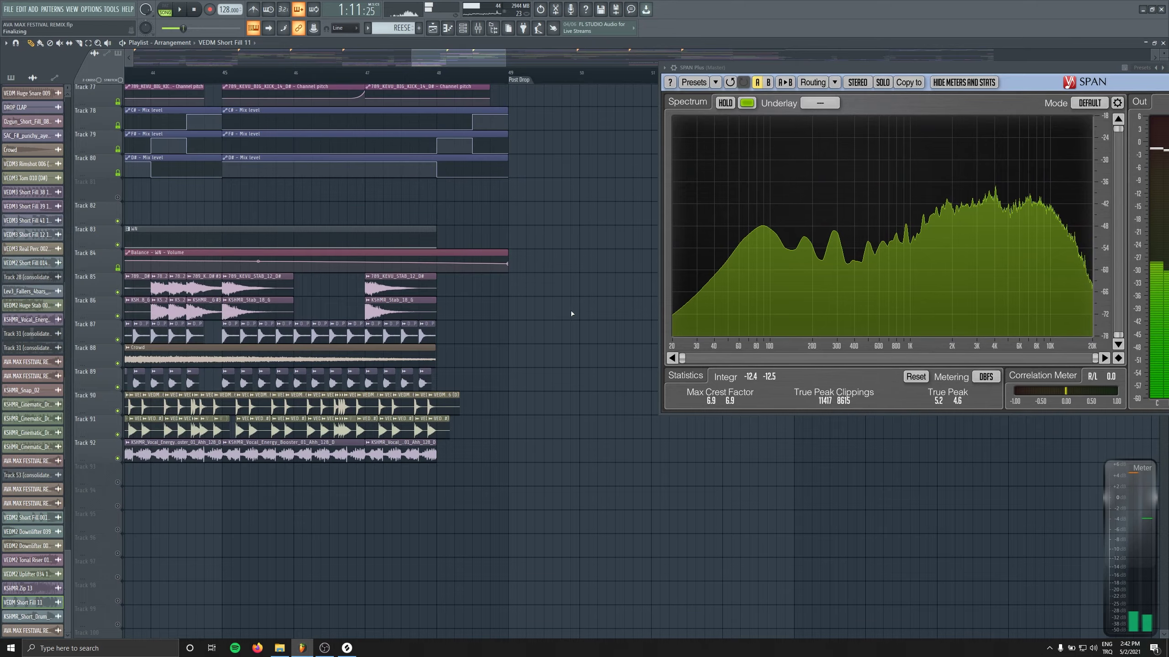
# Unmute the KSHMR effect clips on playlist track 39 and play the middle of the drop.
pyautogui.scroll(-3, 572, 314)
pyautogui.scroll(-2, 529, 345)
pyautogui.scroll(2, 506, 367)
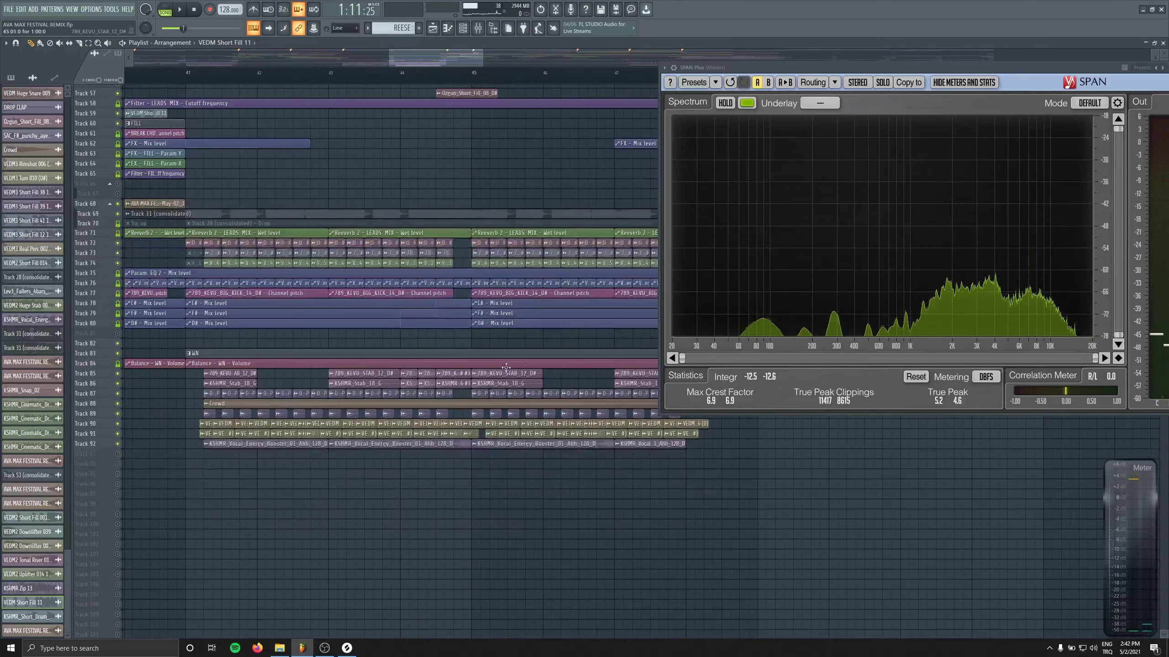
pyautogui.scroll(4, 505, 367)
pyautogui.scroll(-2, 536, 413)
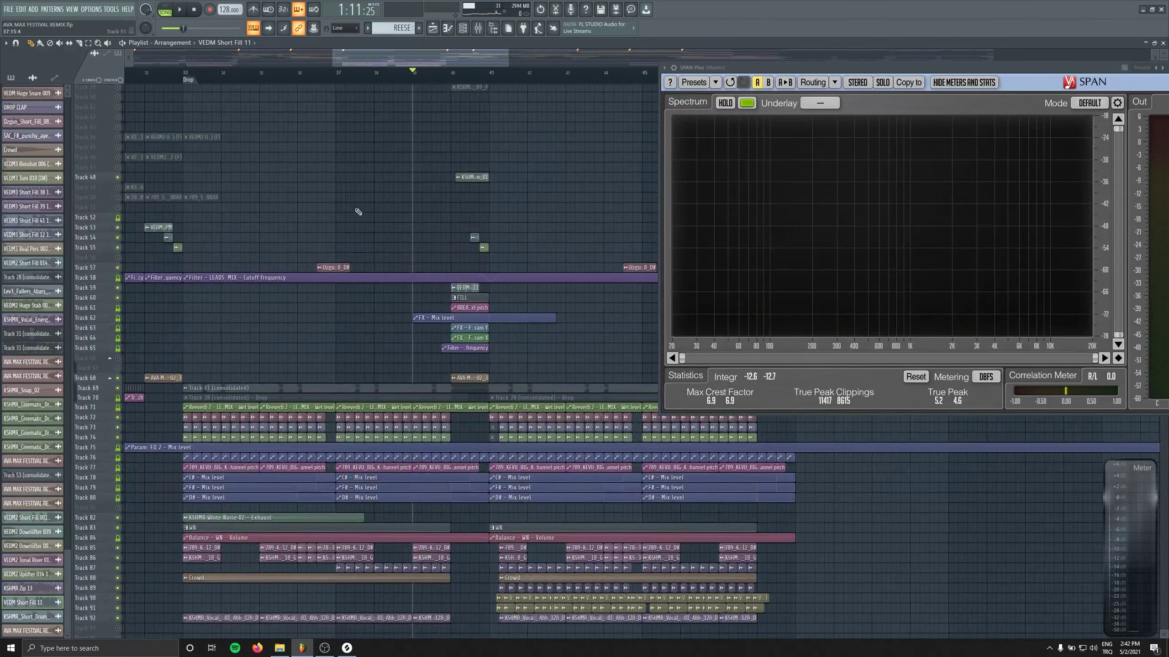
pyautogui.scroll(3, 358, 211)
pyautogui.scroll(2, 309, 354)
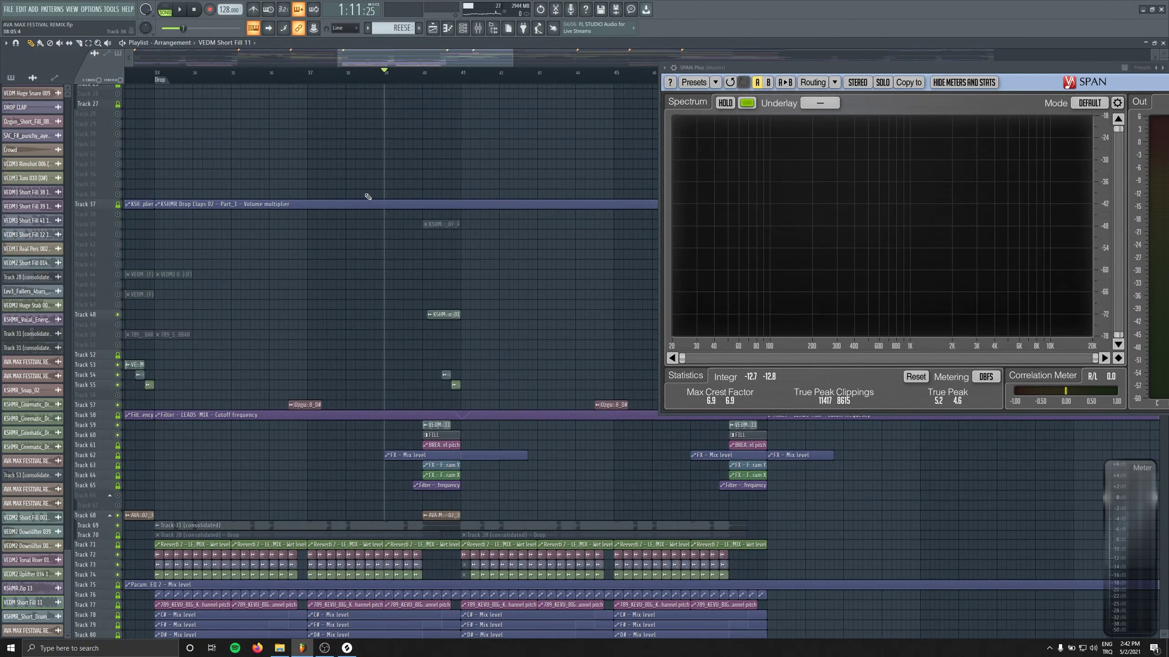
pyautogui.click(479, 31)
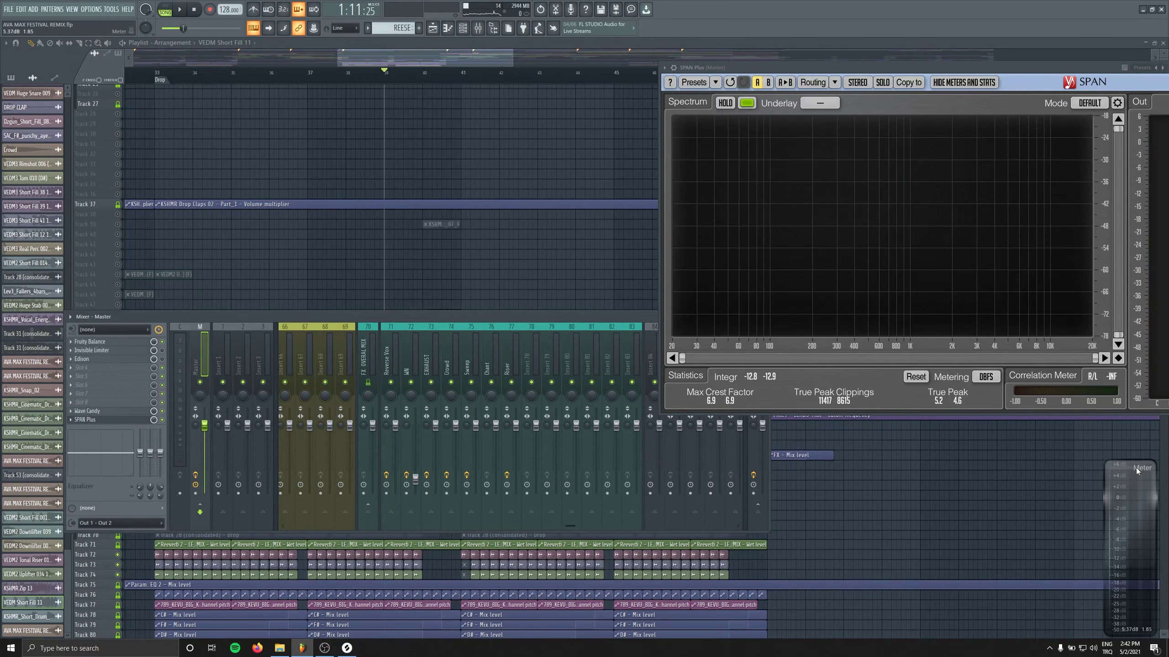
pyautogui.press('F9')
pyautogui.scroll(2, 331, 274)
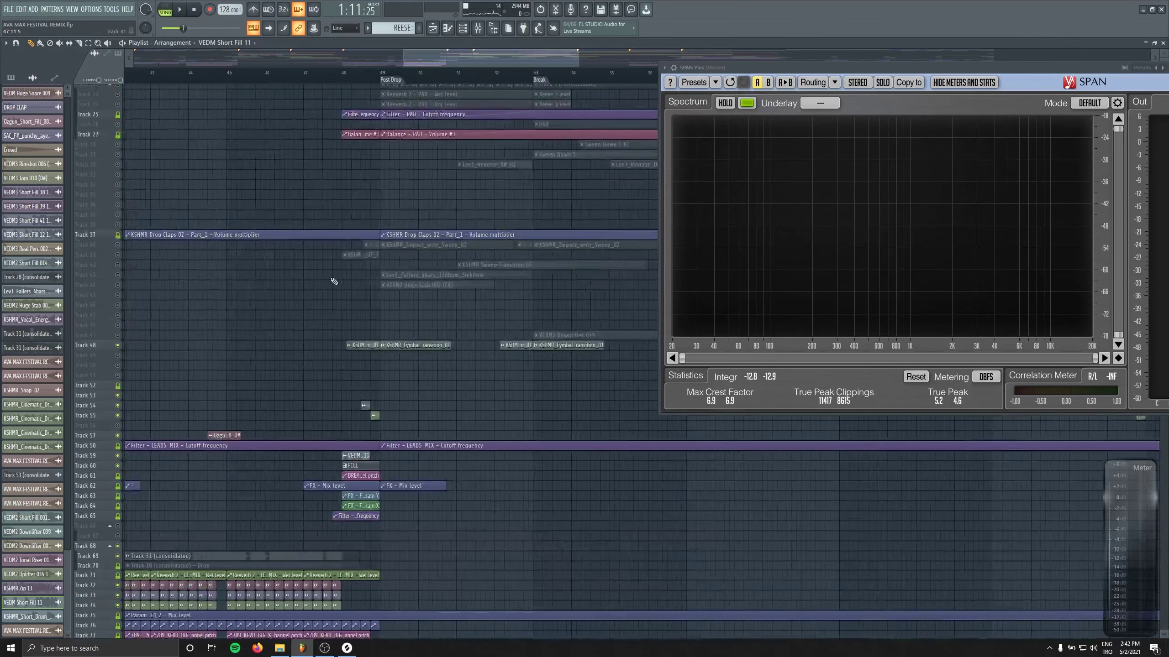
pyautogui.scroll(3, 397, 326)
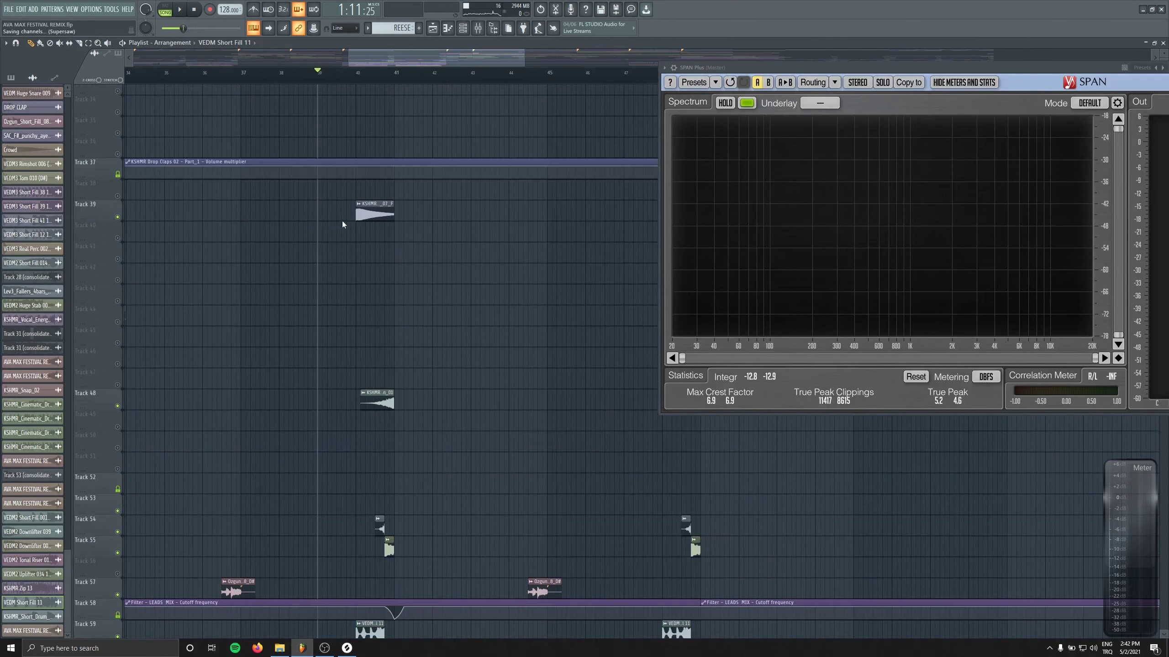
pyautogui.press('space')
pyautogui.moveTo(495, 359); pyautogui.dragTo(496, 358)
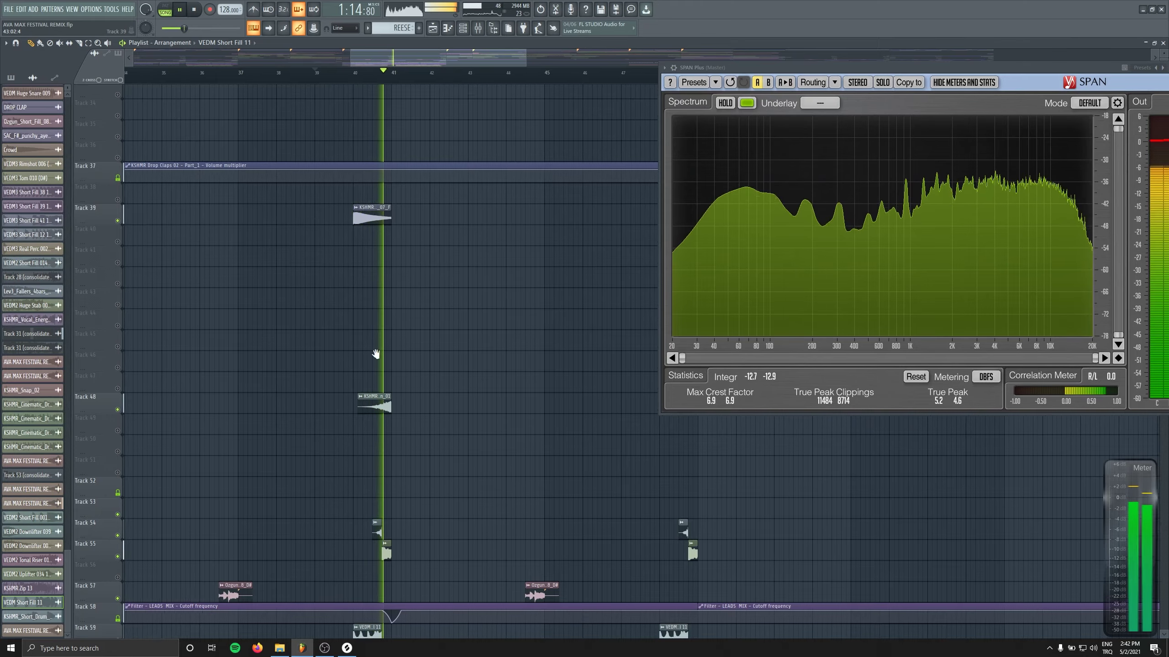
# Unmute the remaining muted playlist tracks above track 52 and play the arrangement from the drop into the post drop.
pyautogui.scroll(8, 410, 221)
pyautogui.keyDown('ctrl'); pyautogui.scroll(-3, 417, 397); pyautogui.keyUp('ctrl')
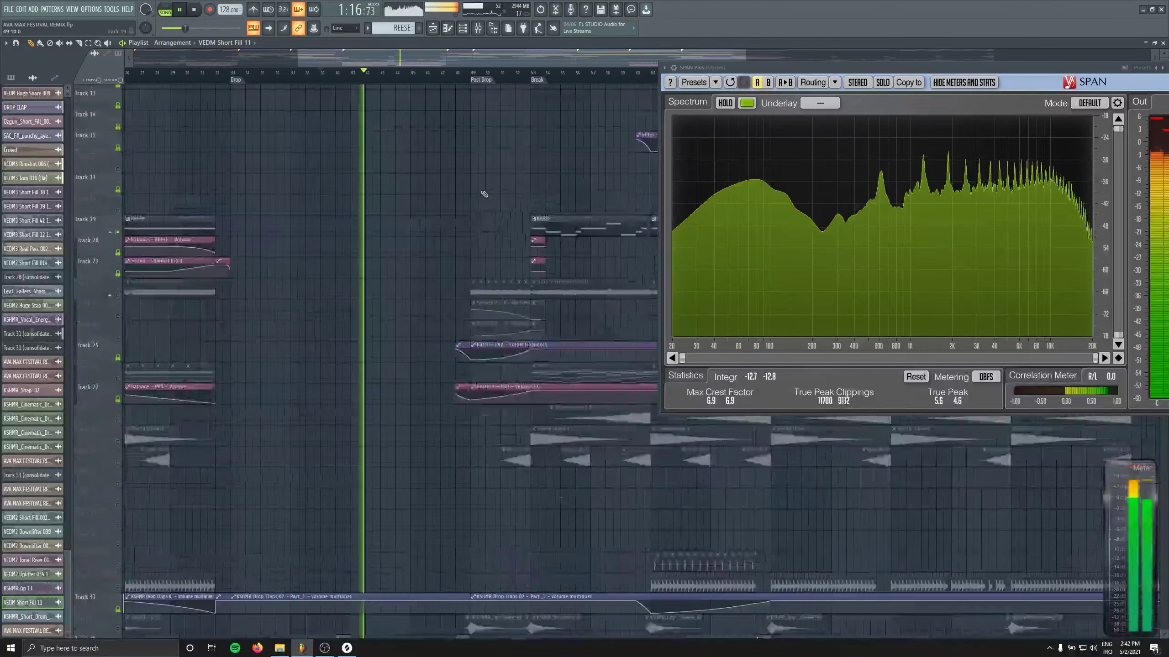
pyautogui.scroll(-2, 404, 339)
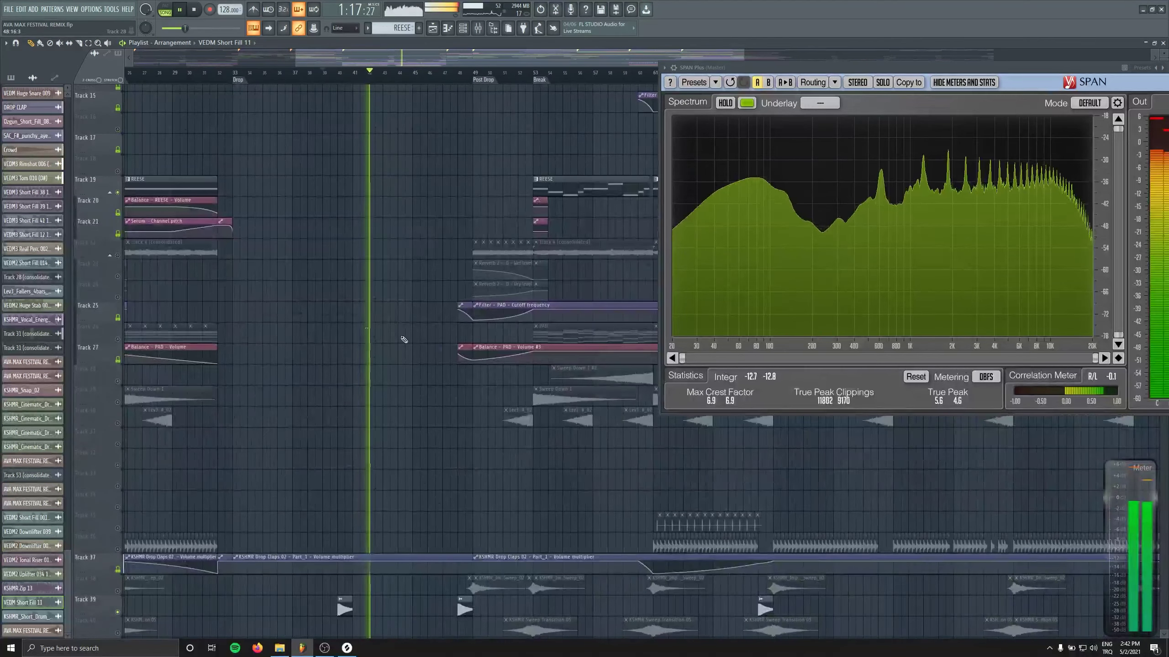
pyautogui.click(203, 72)
pyautogui.scroll(-3, 446, 215)
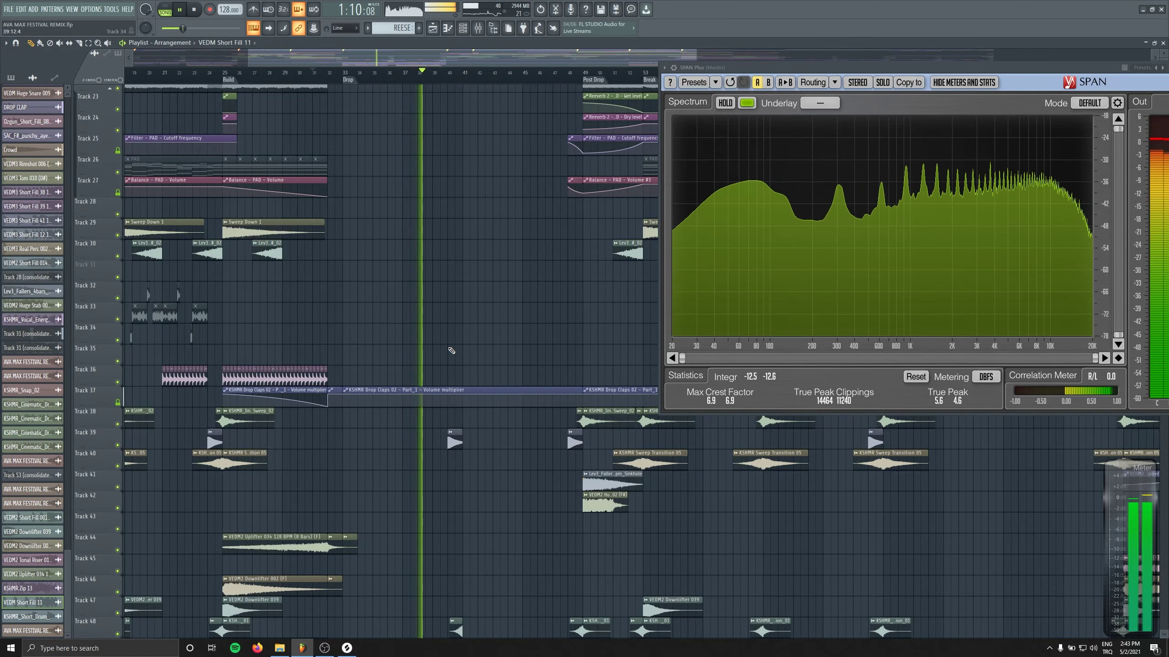
pyautogui.scroll(-5, 452, 350)
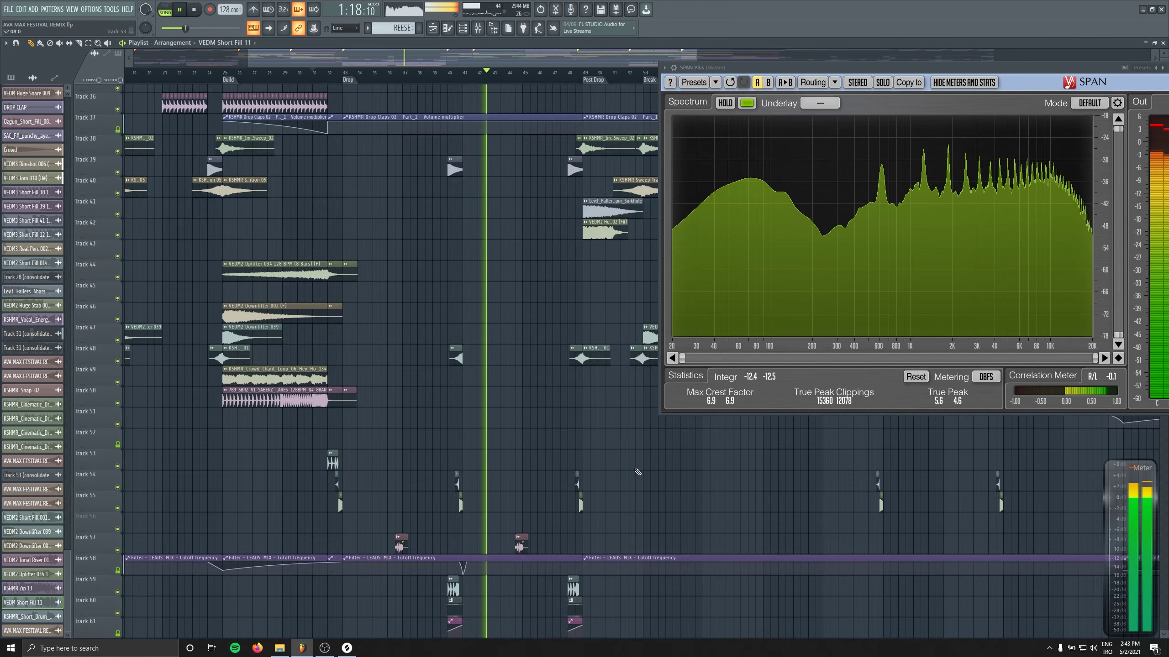
pyautogui.moveTo(637, 472); pyautogui.dragTo(526, 338)
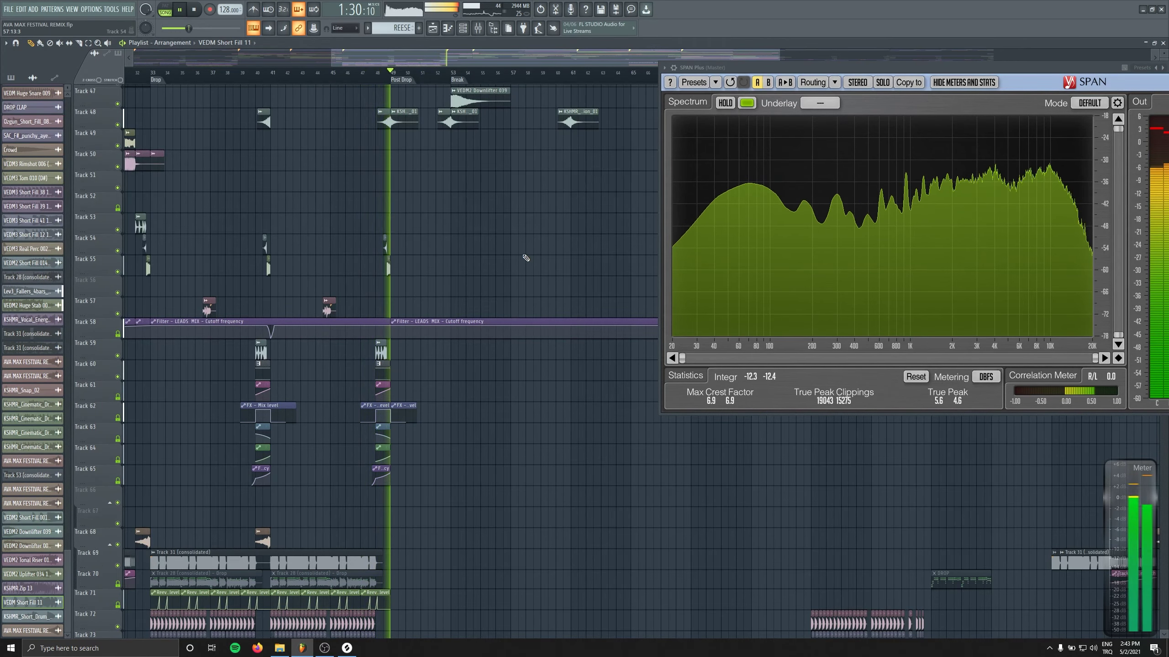
# Set the Lev3_Fallers sinkhole channel's volume to about -14.1 dB and check the VEDM2 Huge Stab 002 channel at the post drop.
pyautogui.press('space')
pyautogui.scroll(5, 503, 456)
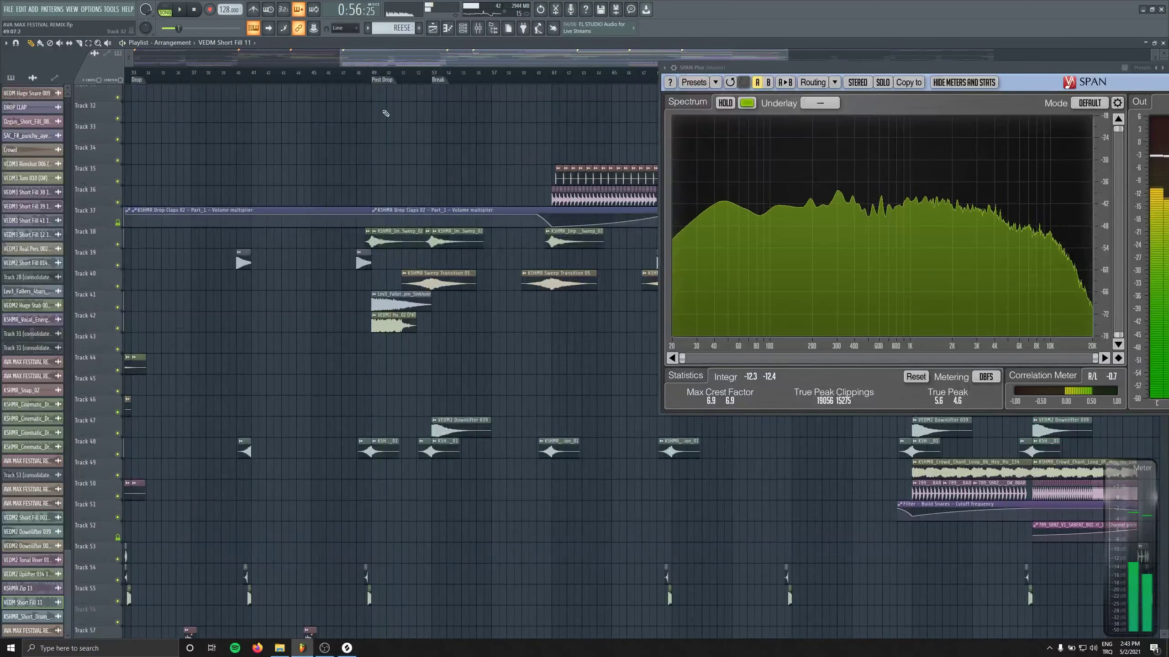
pyautogui.scroll(4, 383, 227)
pyautogui.doubleClick(392, 323)
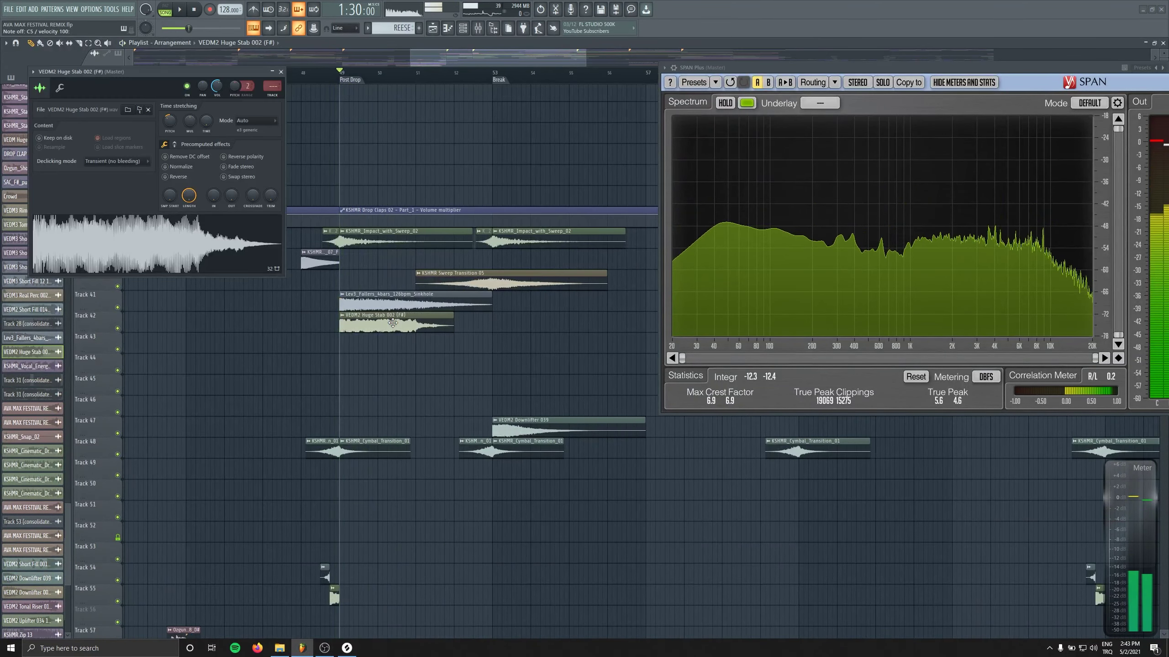
pyautogui.click(388, 304)
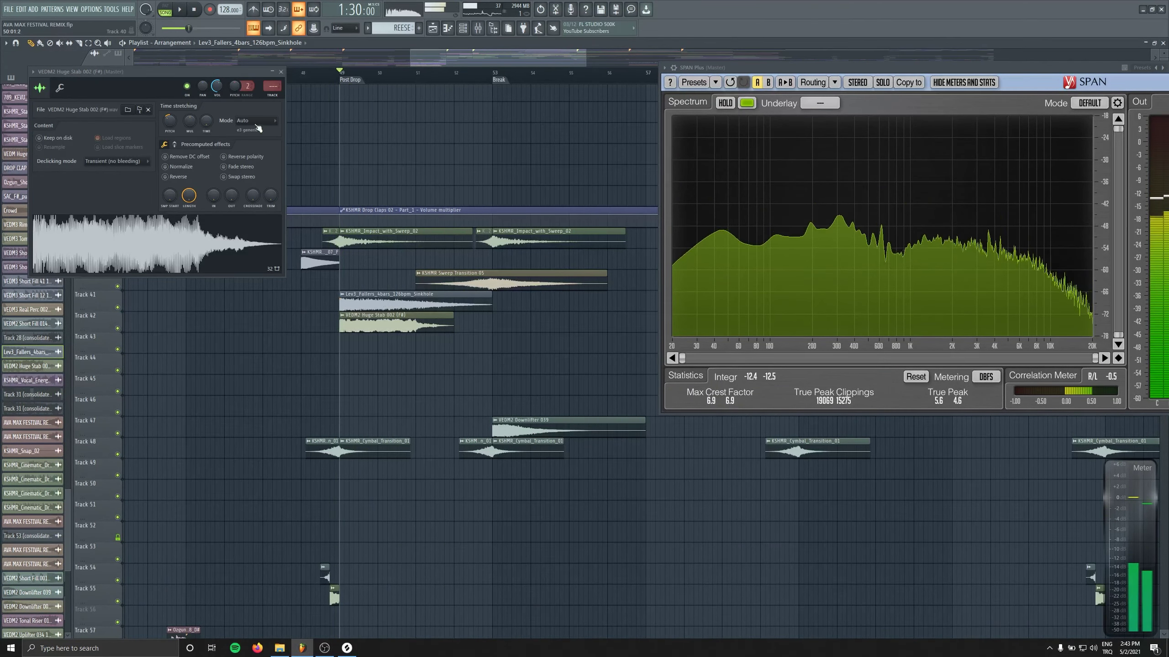
pyautogui.press('space')
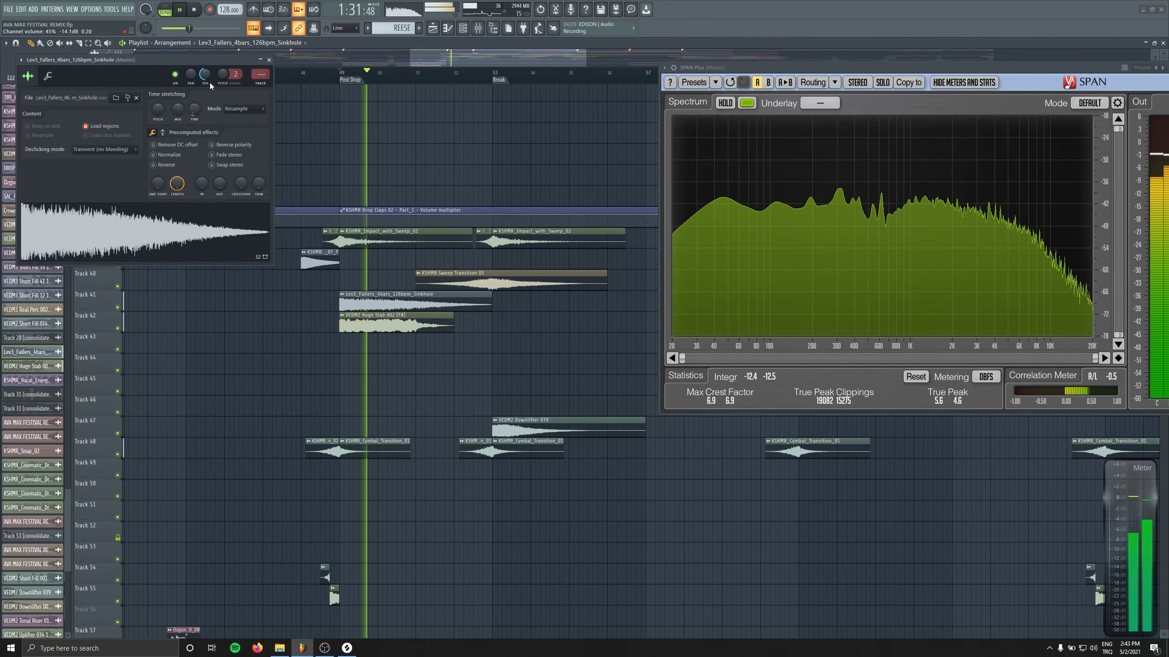
pyautogui.click(304, 76)
pyautogui.press('Down')
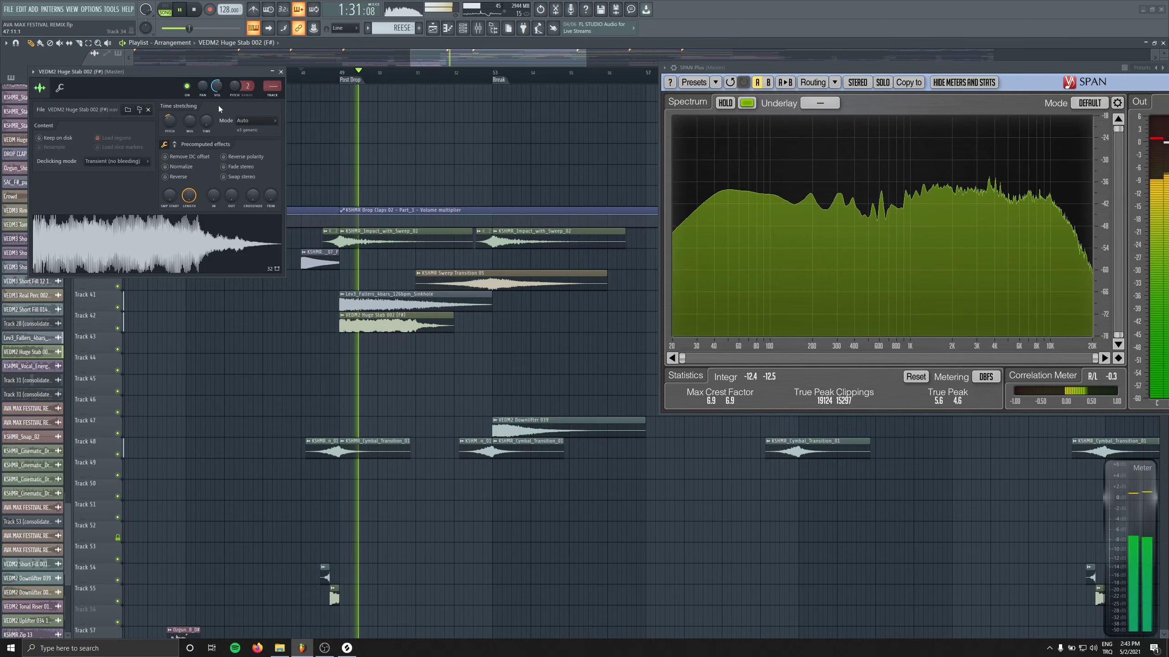
pyautogui.click(281, 72)
# Play from the post drop through the break, examining its transition, percussion, pad, Reese and vocal tracks.
pyautogui.scroll(-3, 544, 434)
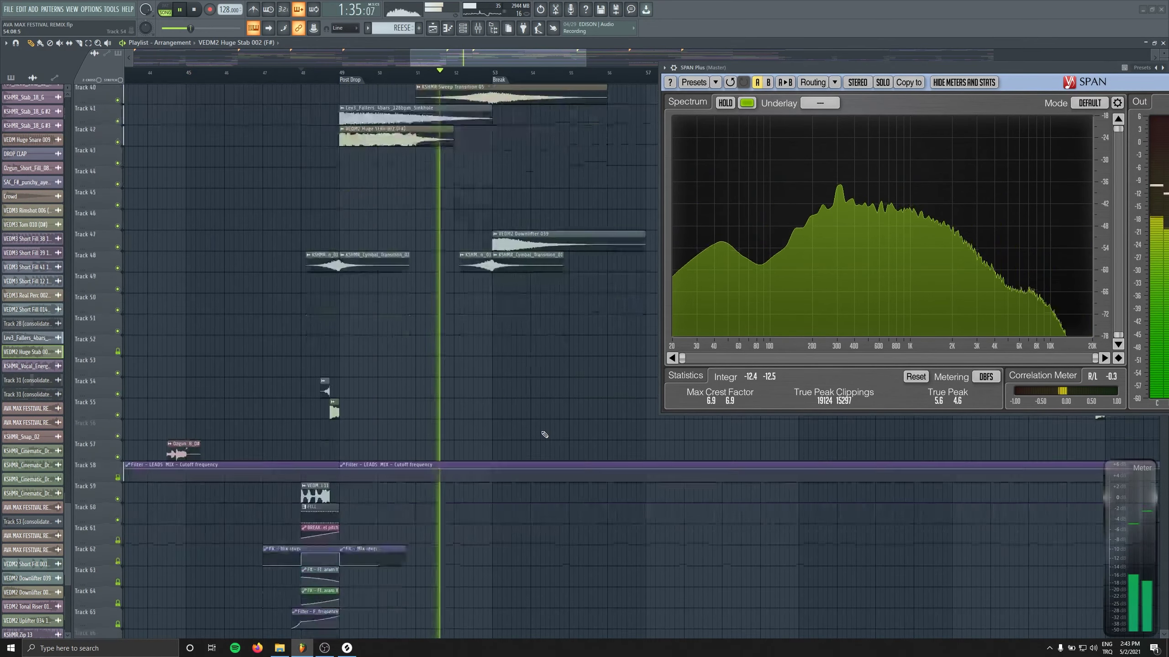
pyautogui.scroll(-17, 544, 434)
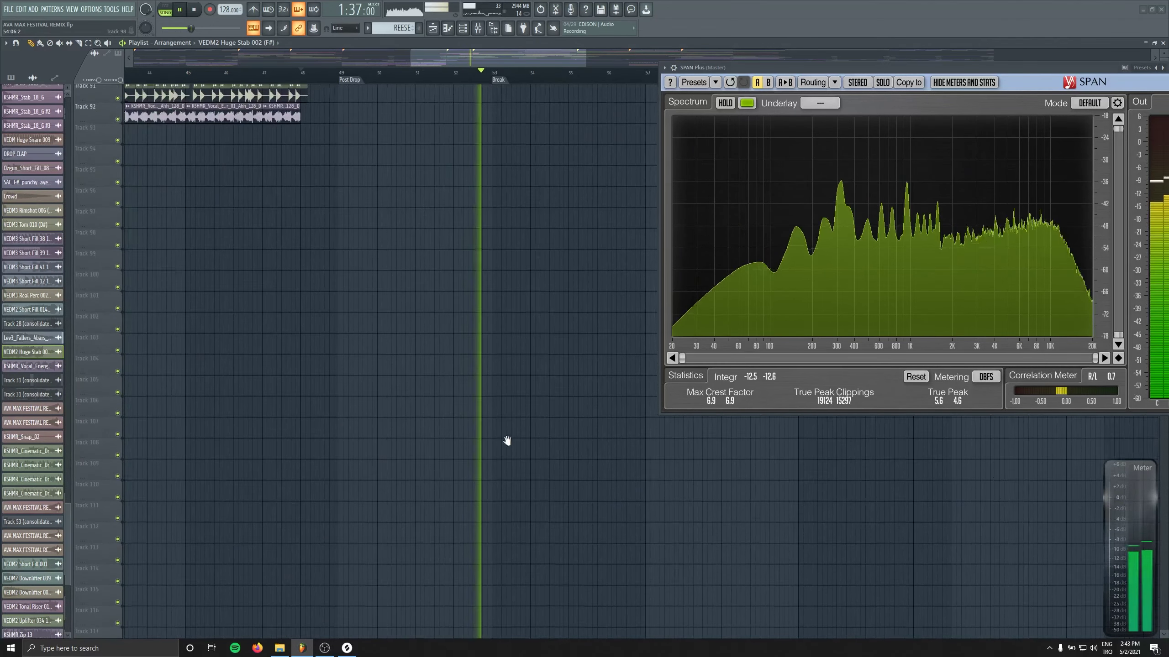
pyautogui.scroll(17, 507, 441)
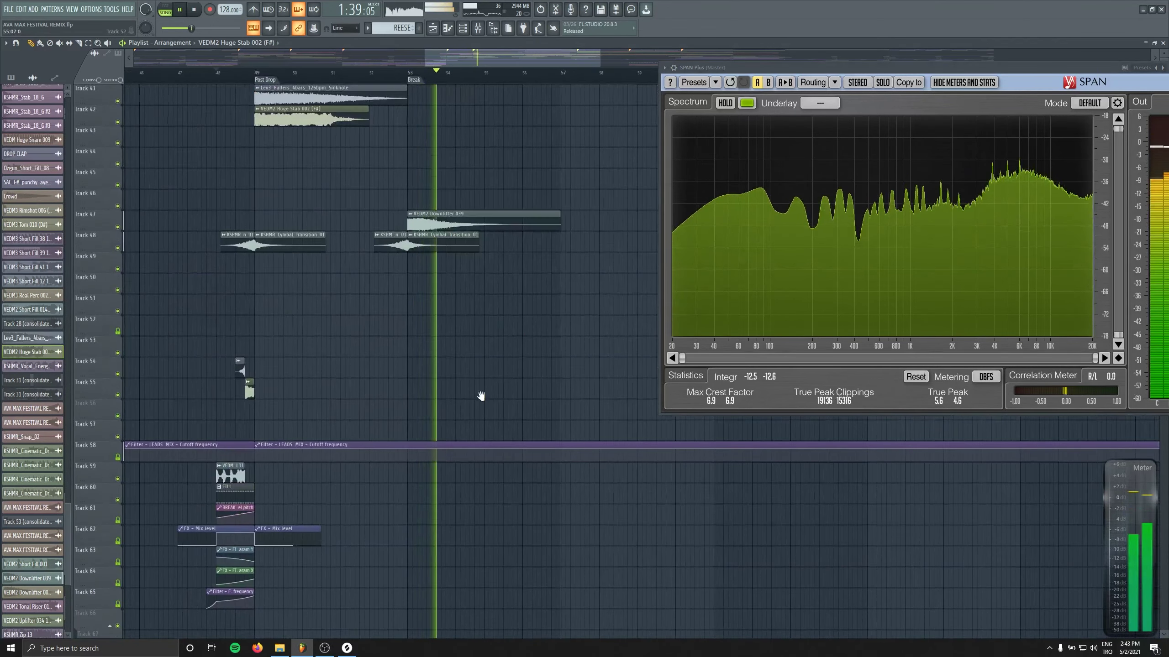
pyautogui.scroll(8, 481, 396)
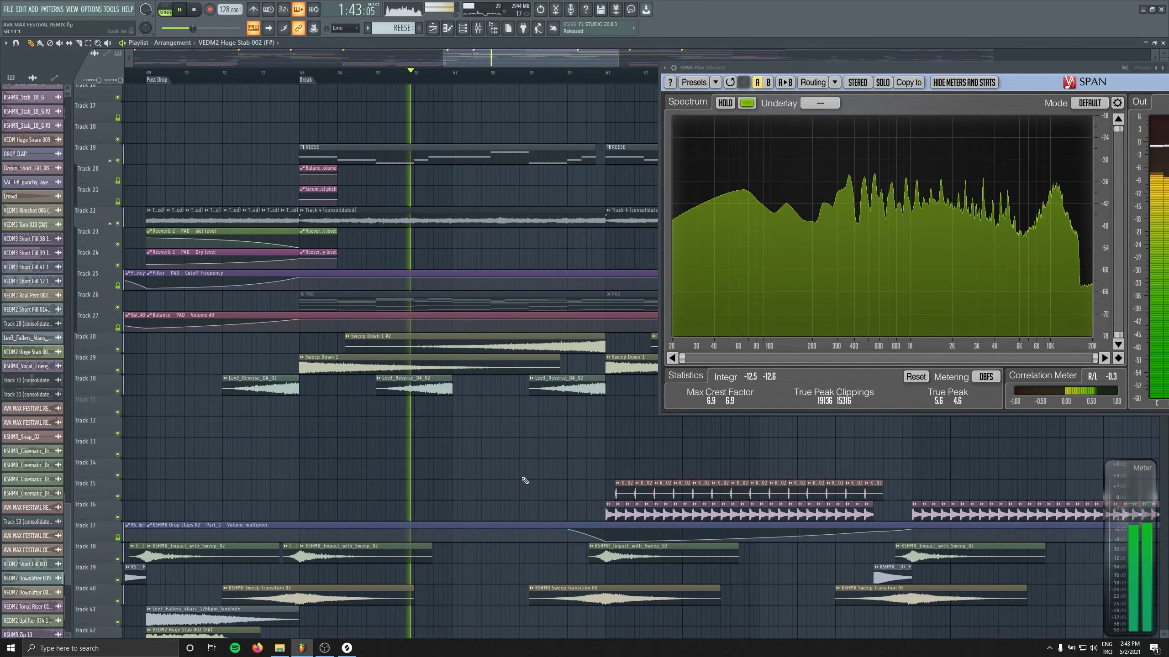
pyautogui.scroll(-3, 524, 481)
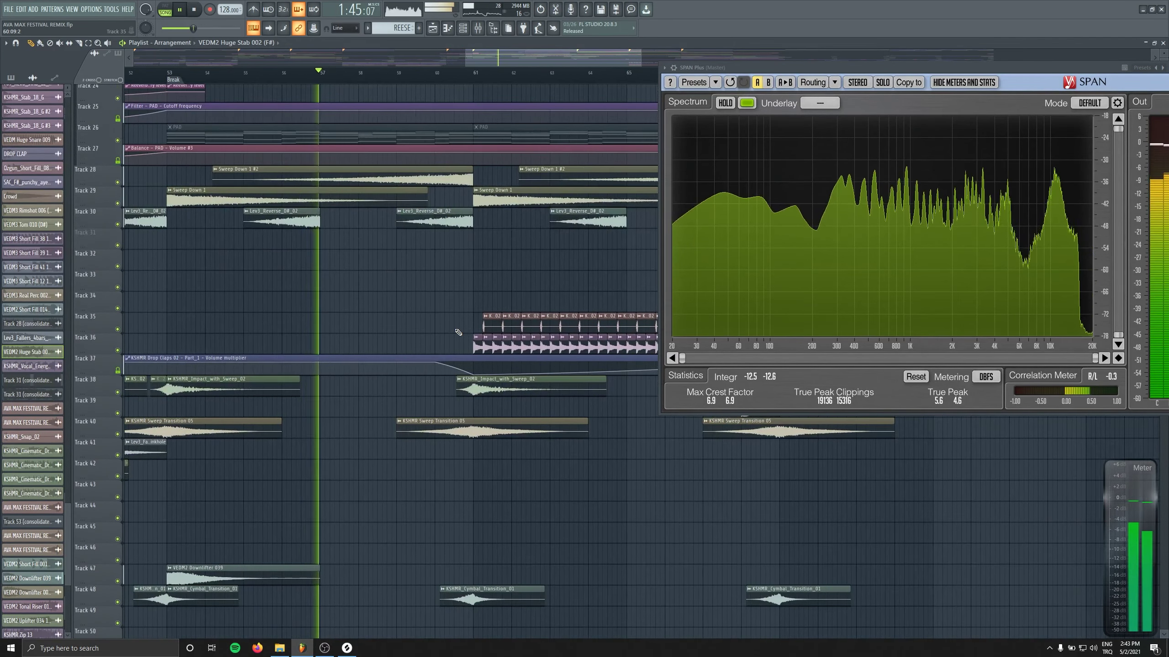
pyautogui.scroll(2, 420, 378)
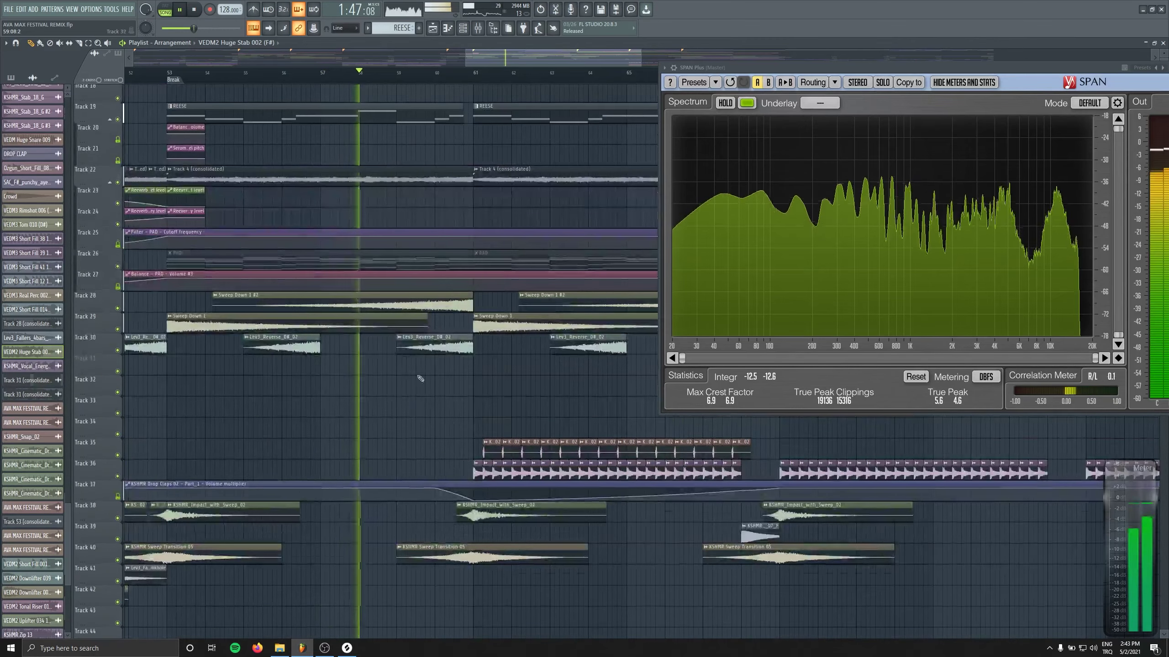
pyautogui.scroll(2, 420, 378)
pyautogui.keyDown('ctrl'); pyautogui.scroll(-2, 470, 308); pyautogui.keyUp('ctrl')
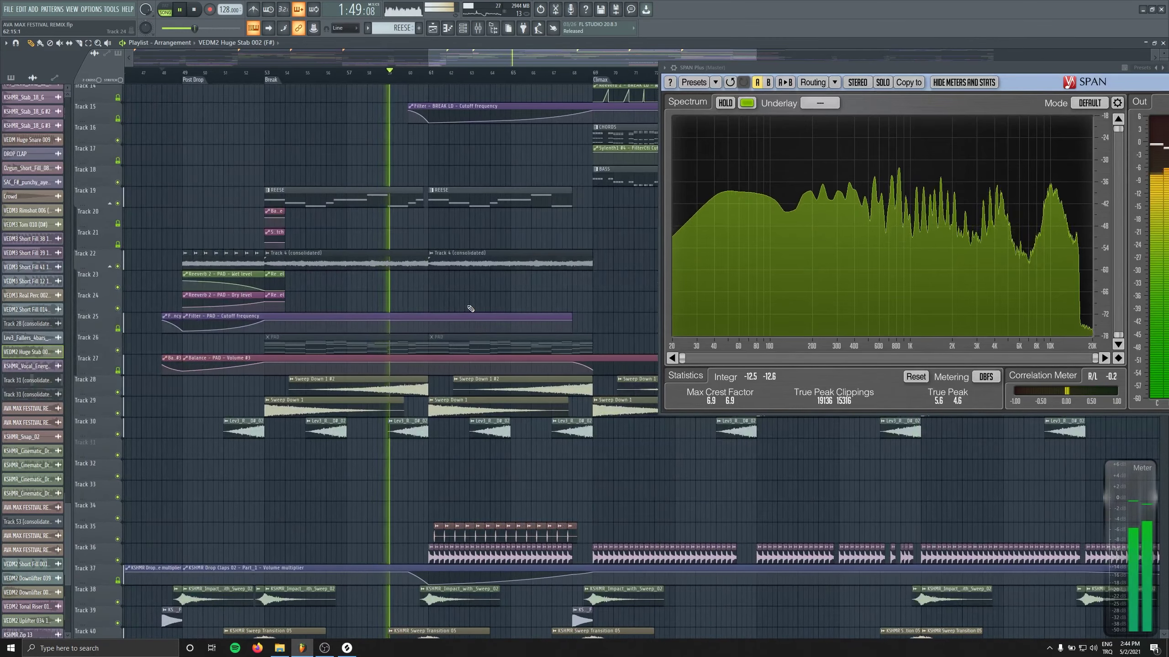
pyautogui.scroll(5, 471, 308)
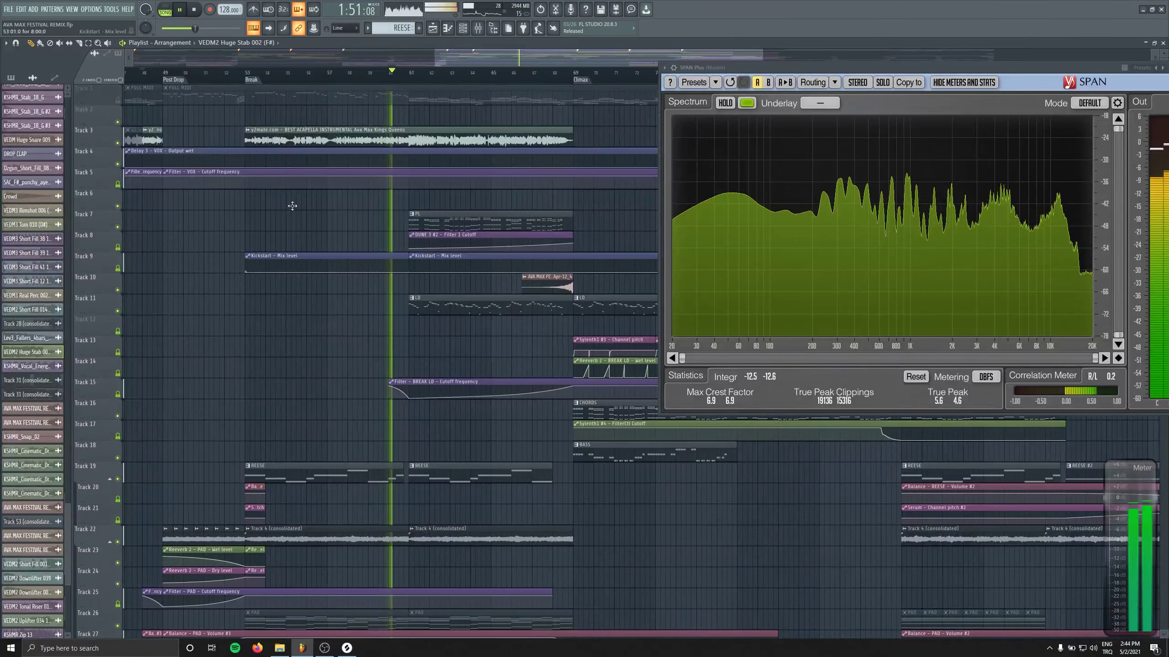
# Add RVox Stereo as the first effect on the VOX mixer track and lower its compression threshold while playing the break.
pyautogui.press('space')
pyautogui.press('F9')
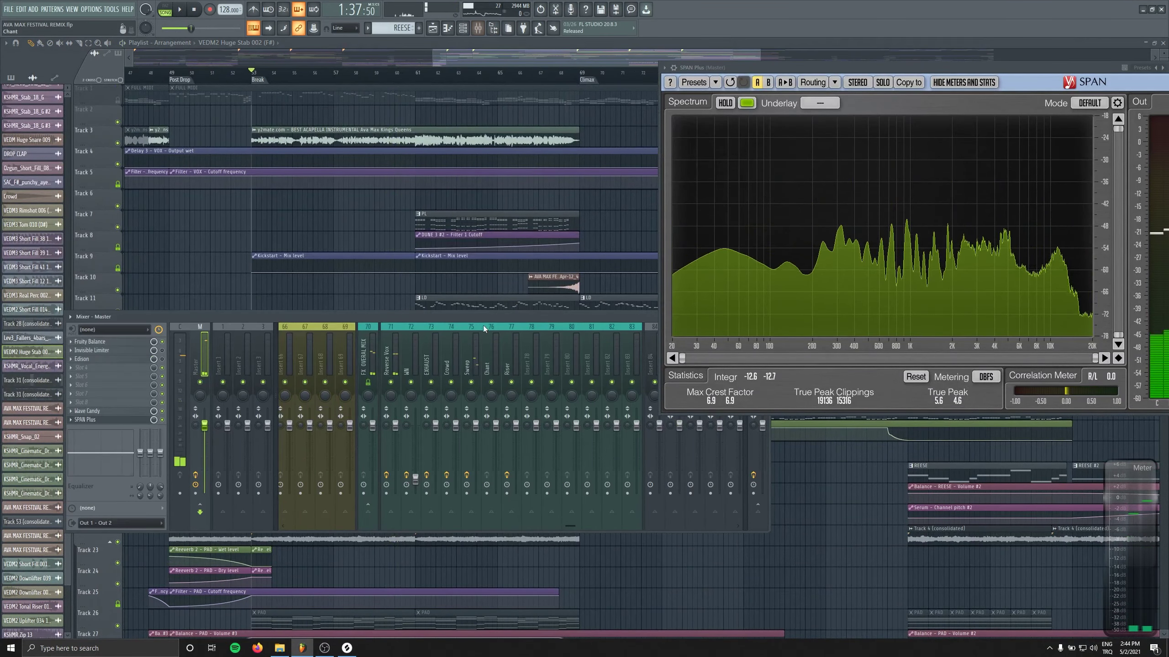
pyautogui.scroll(5, 470, 342)
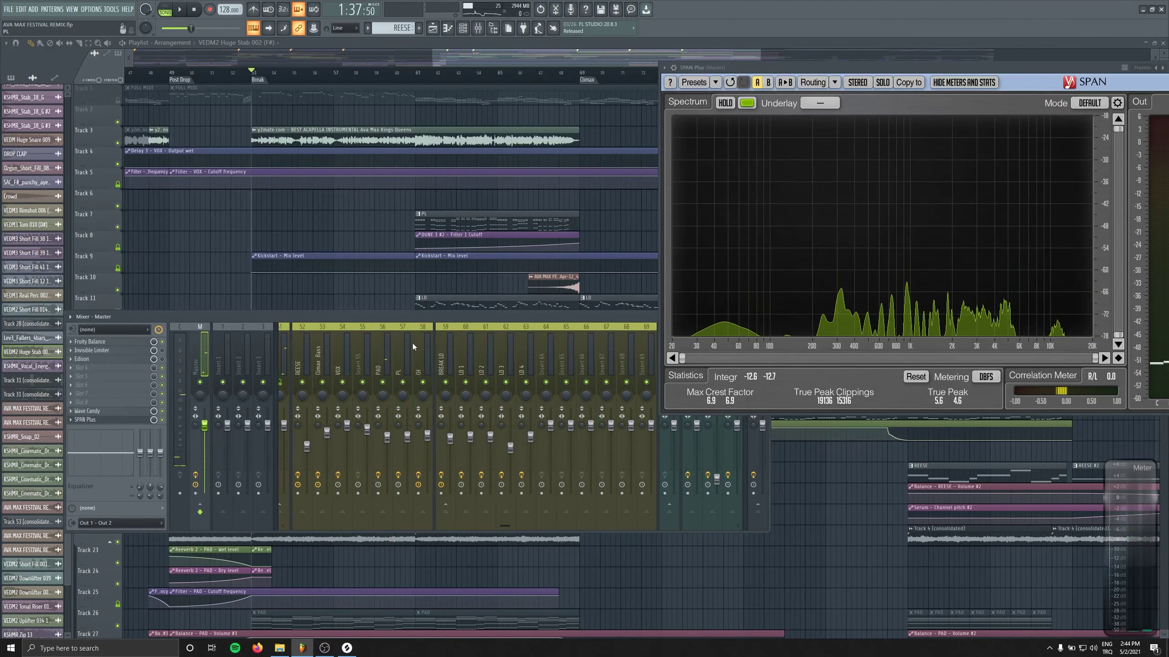
pyautogui.click(346, 340)
pyautogui.click(93, 360)
pyautogui.click(198, 17)
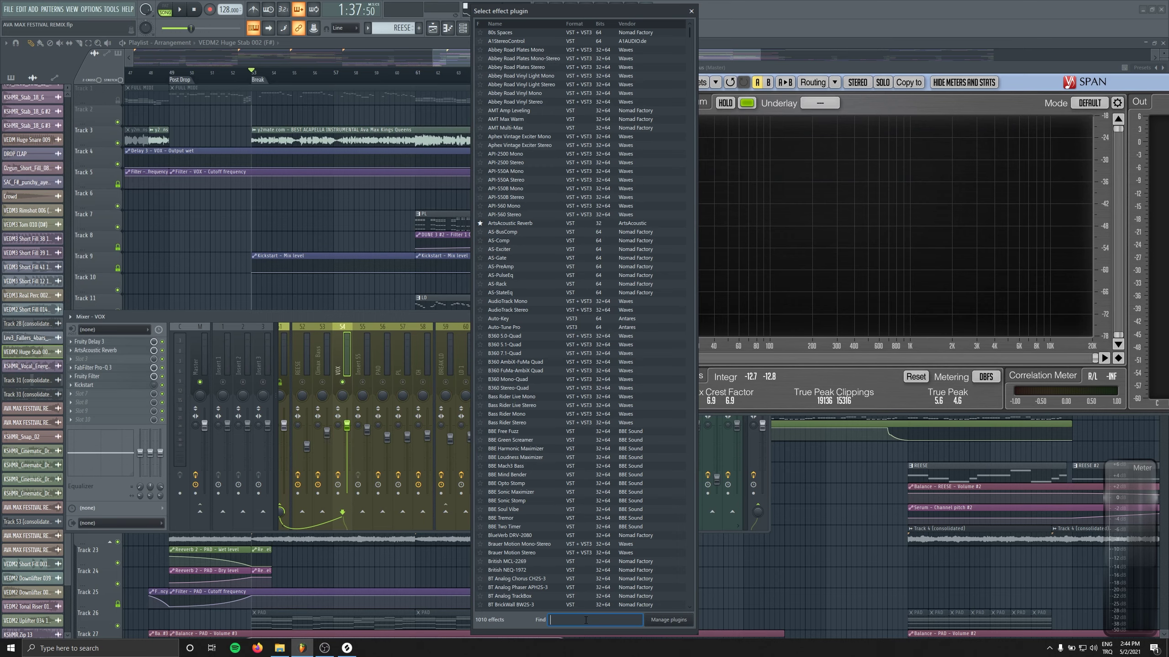
pyautogui.write('doubler')
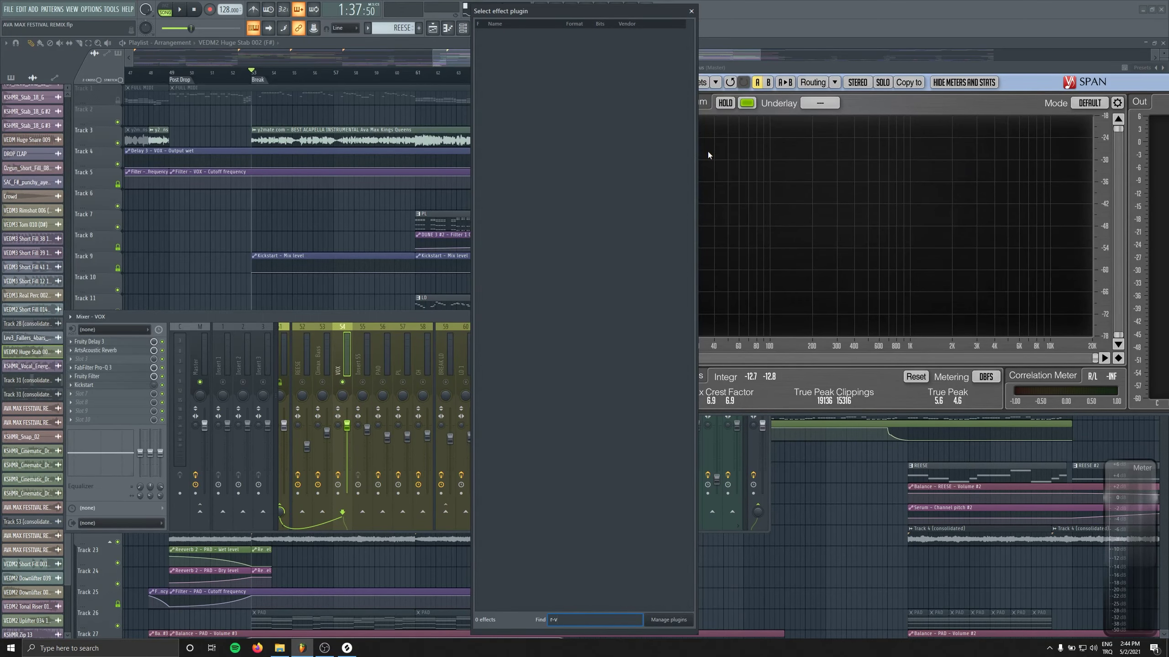
pyautogui.doubleClick(508, 70)
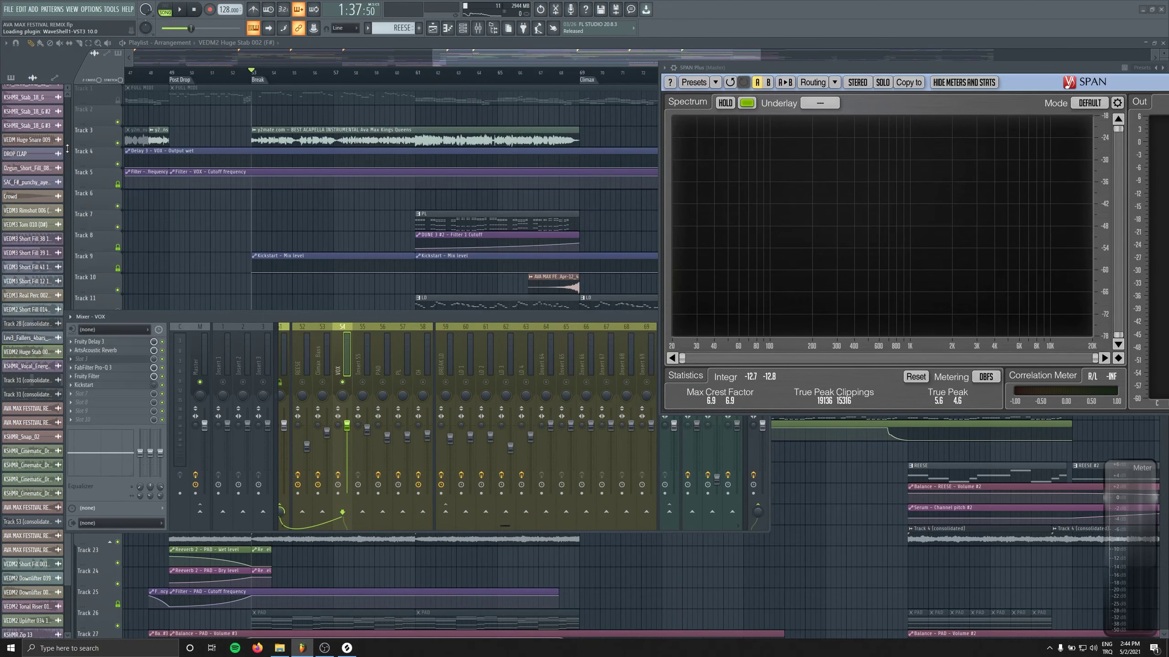
pyautogui.moveTo(140, 84); pyautogui.dragTo(191, 94)
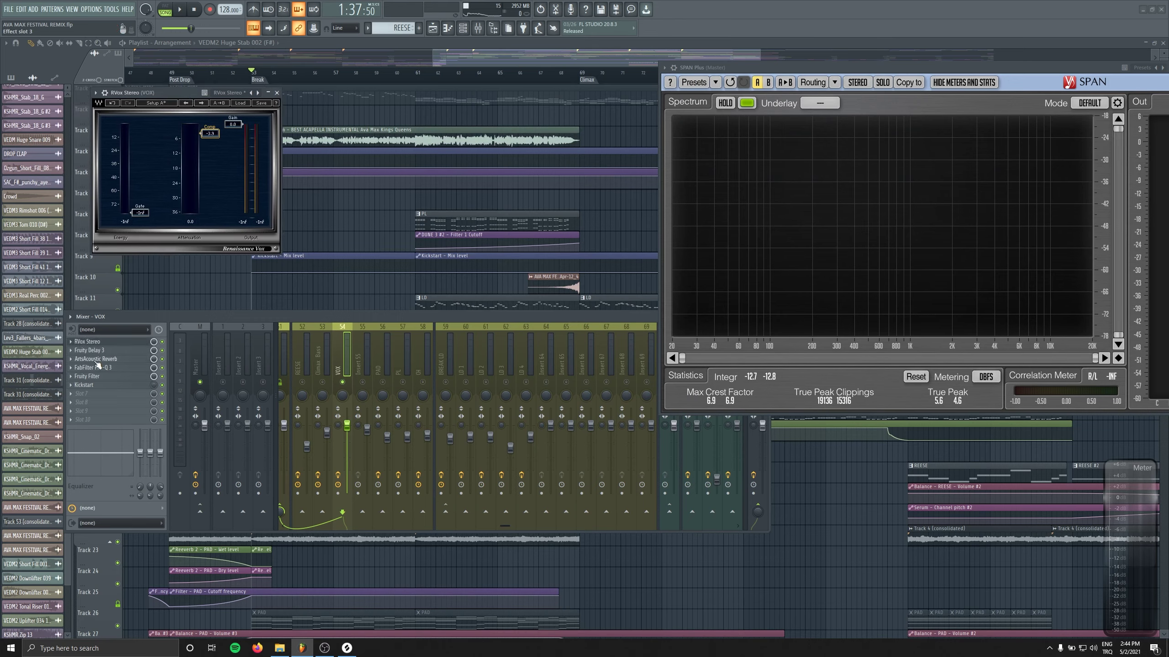
pyautogui.press('space')
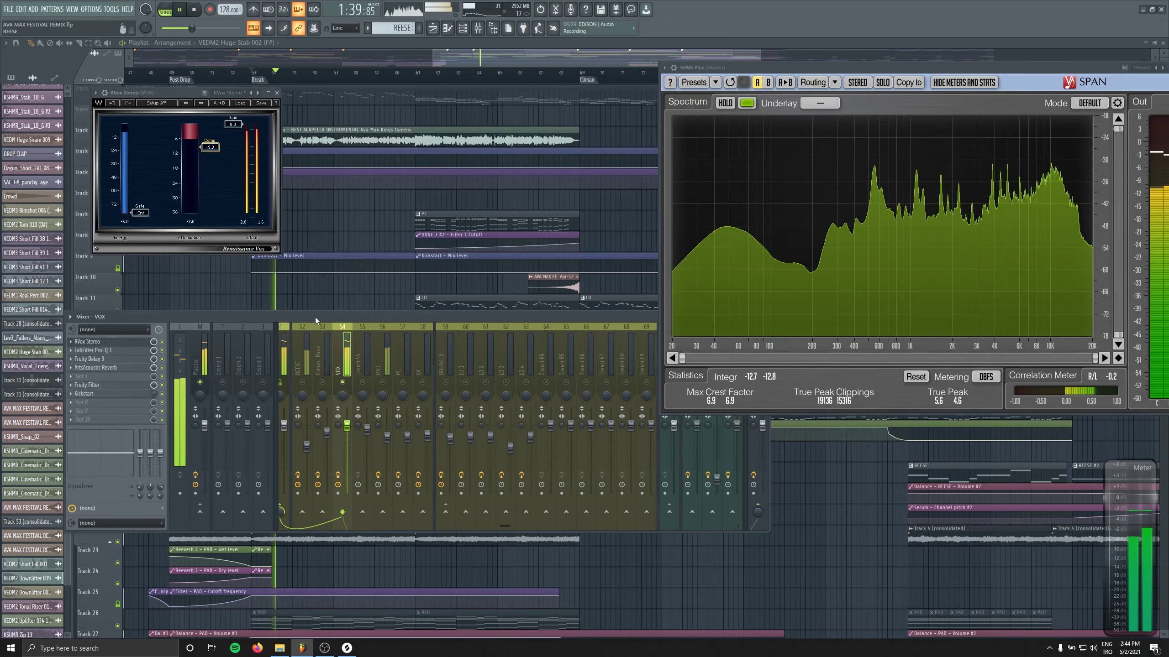
# Add FabFilter Pro-DS to the VOX mixer track and lower its threshold to about -36 dB while playing the break.
pyautogui.click(85, 376)
pyautogui.click(198, 16)
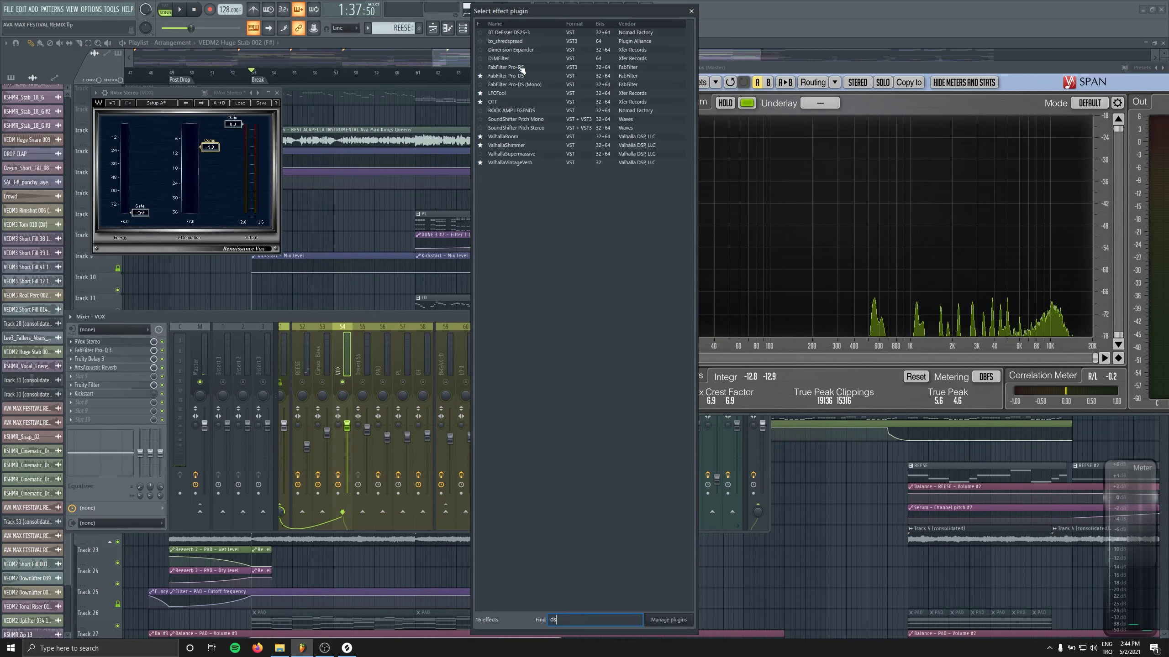
pyautogui.click(506, 75)
pyautogui.press('space')
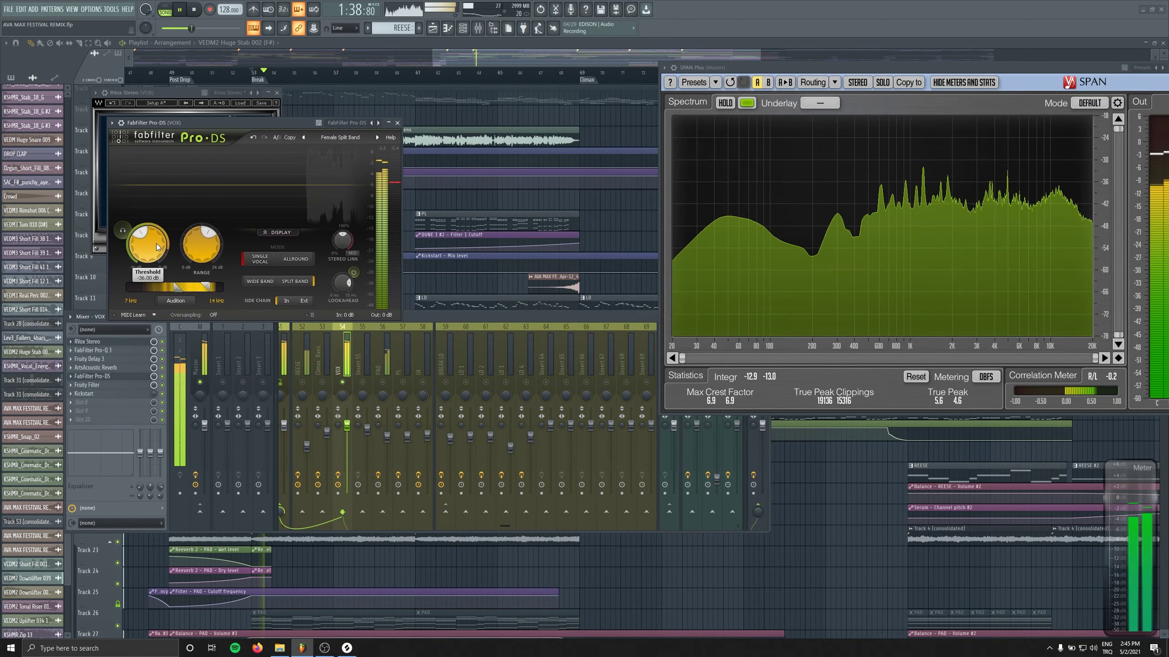
pyautogui.click(397, 123)
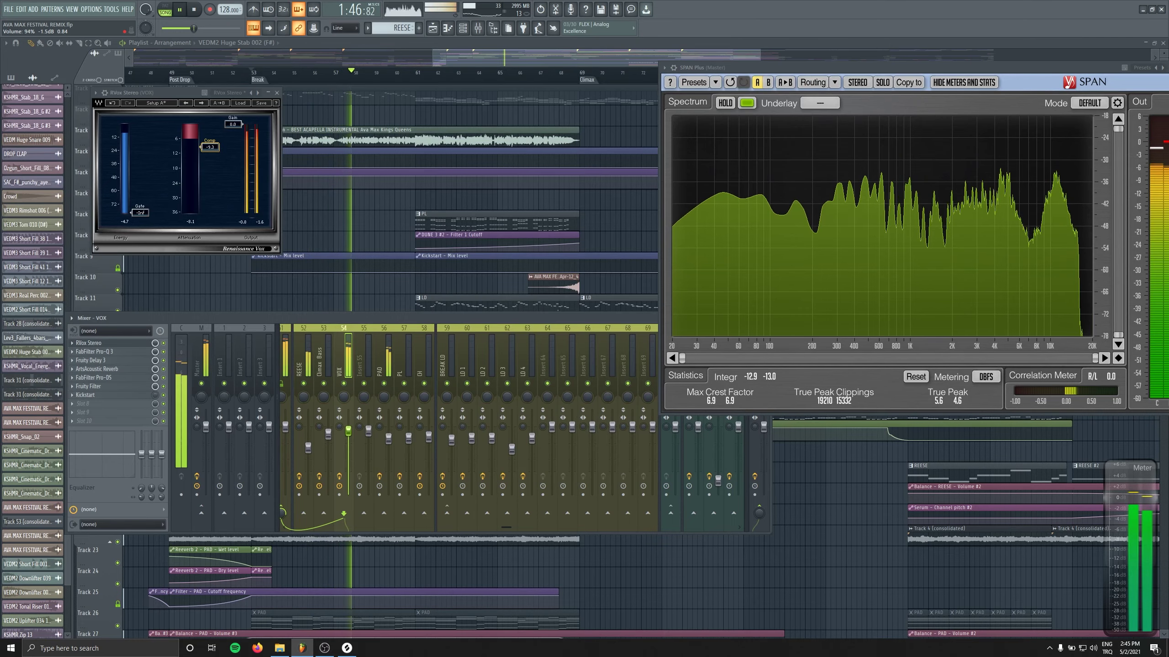
# Stop playback and open the channel settings of the Delay 3 - VOX - Output wet automation clip on track 4.
pyautogui.press('F9')
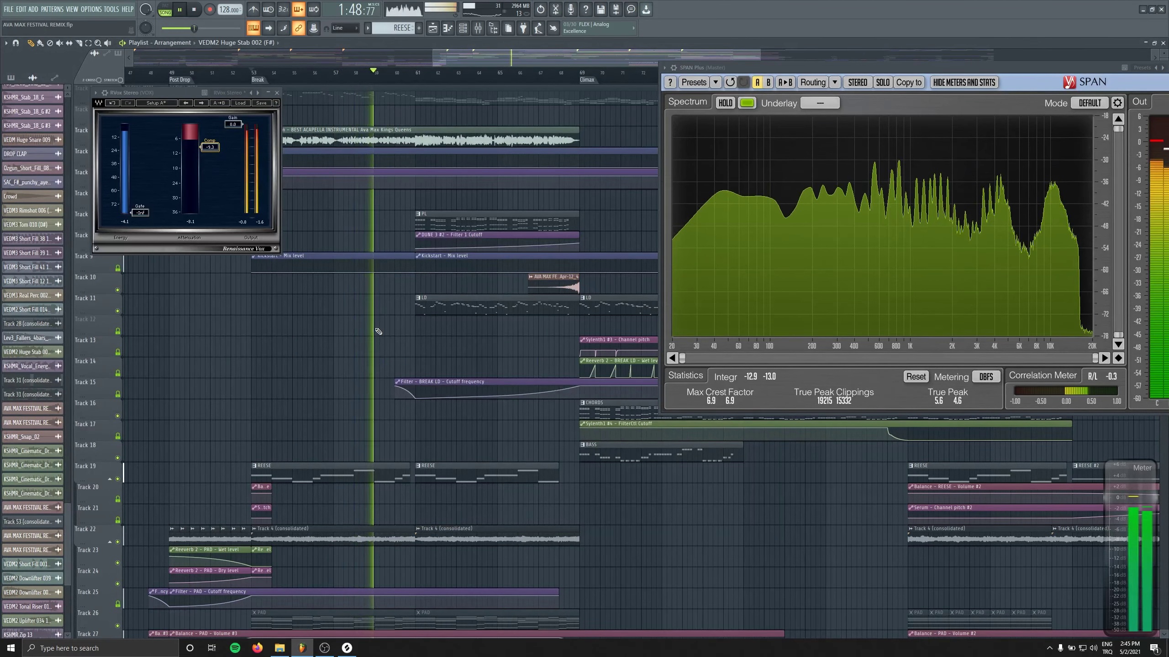
pyautogui.press('space')
pyautogui.press('Escape')
pyautogui.click(477, 29)
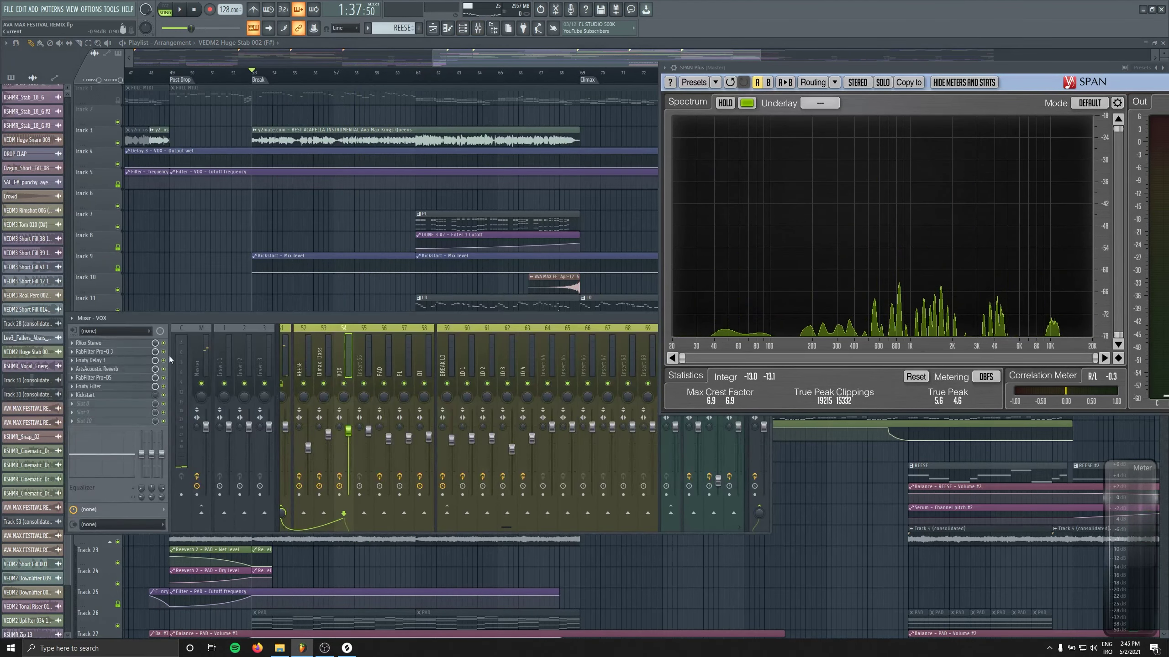
pyautogui.press('F9')
pyautogui.hscroll(-5, 286, 166)
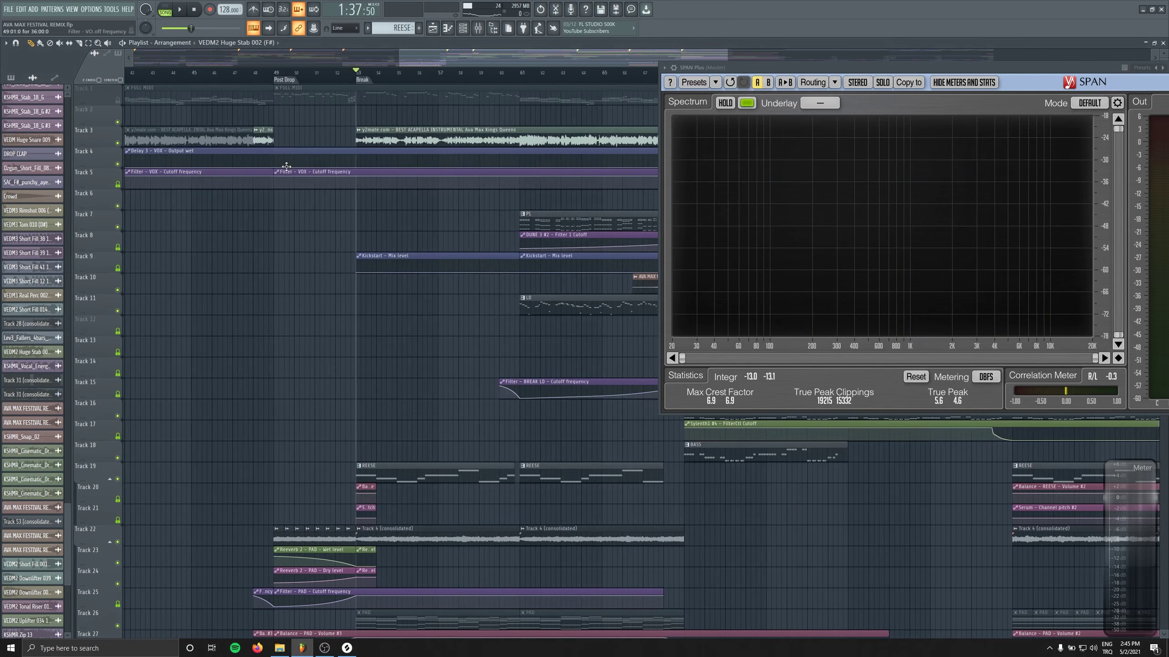
pyautogui.doubleClick(282, 153)
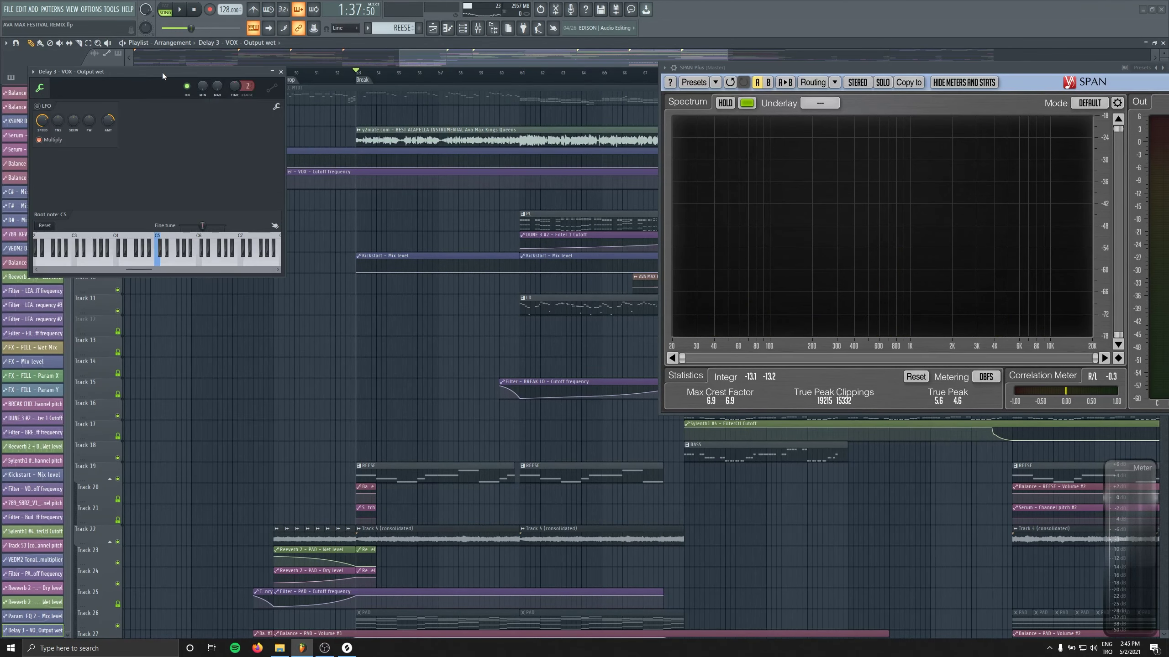
pyautogui.hscroll(-2, 231, 169)
pyautogui.moveTo(221, 71); pyautogui.dragTo(340, 231)
# Raise the wet automation clip's minimum level to about 18% alongside the VOX track's Fruity Delay 3 while playing the break.
pyautogui.click(462, 28)
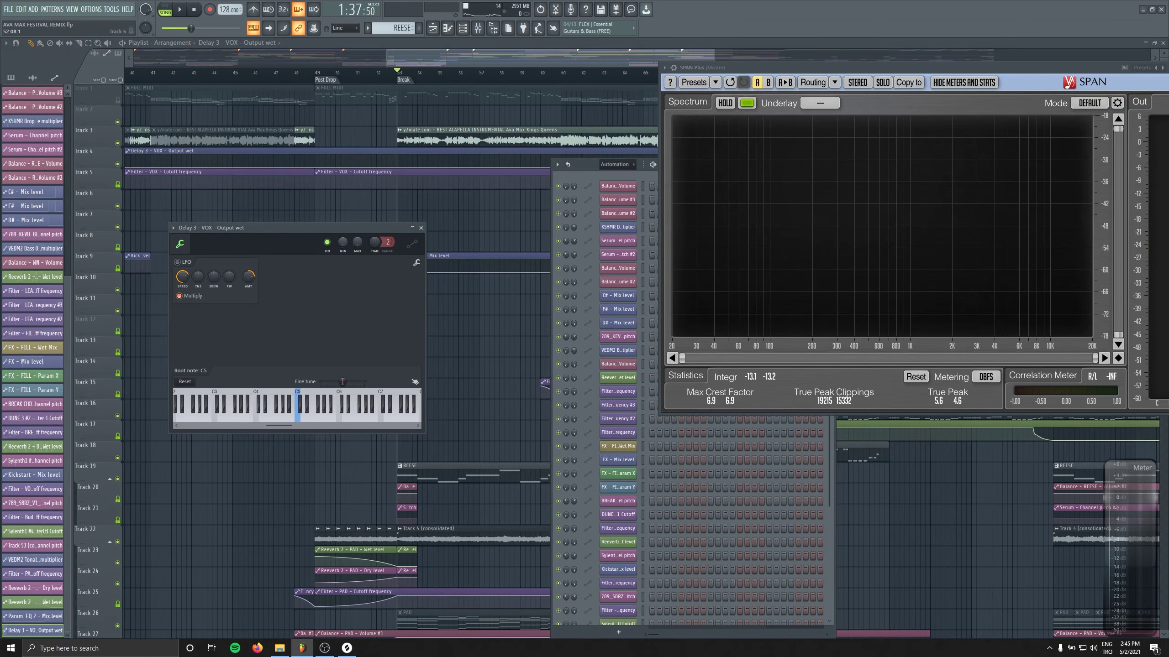
pyautogui.click(478, 29)
pyautogui.click(121, 362)
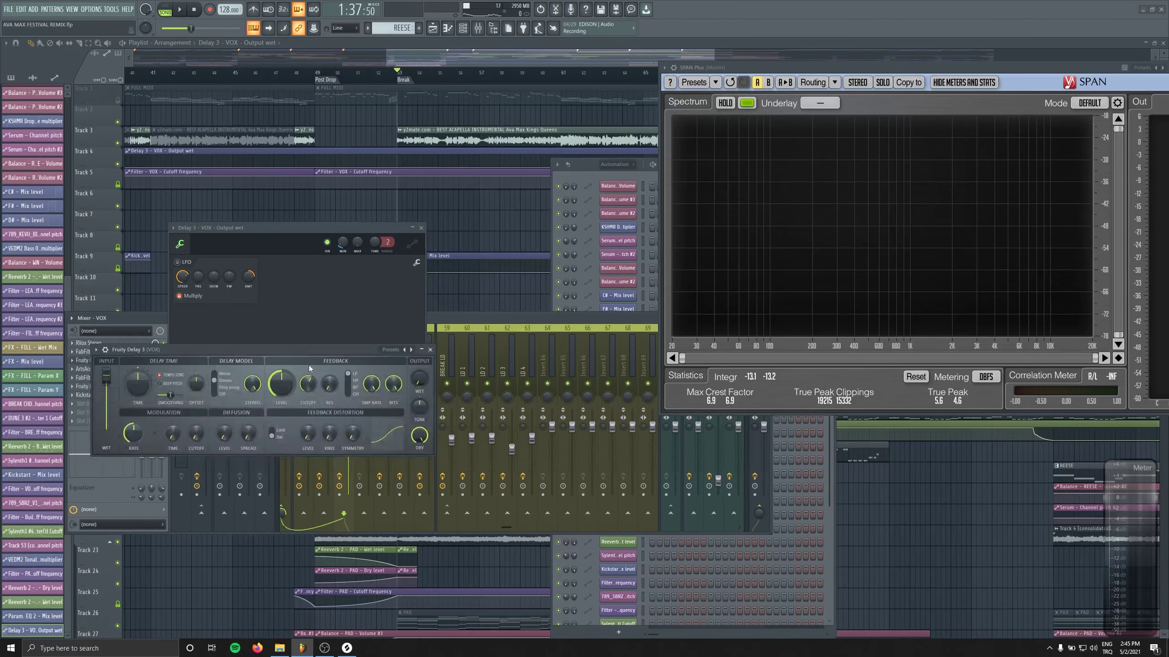
pyautogui.click(306, 295)
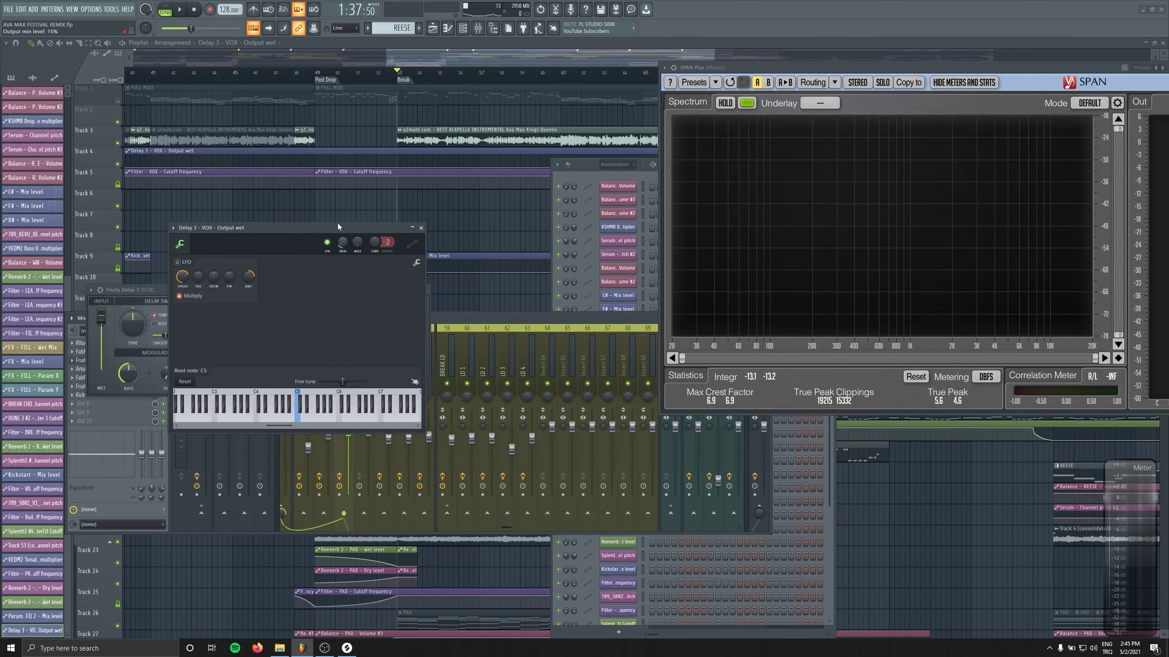
pyautogui.moveTo(338, 225); pyautogui.dragTo(184, 93)
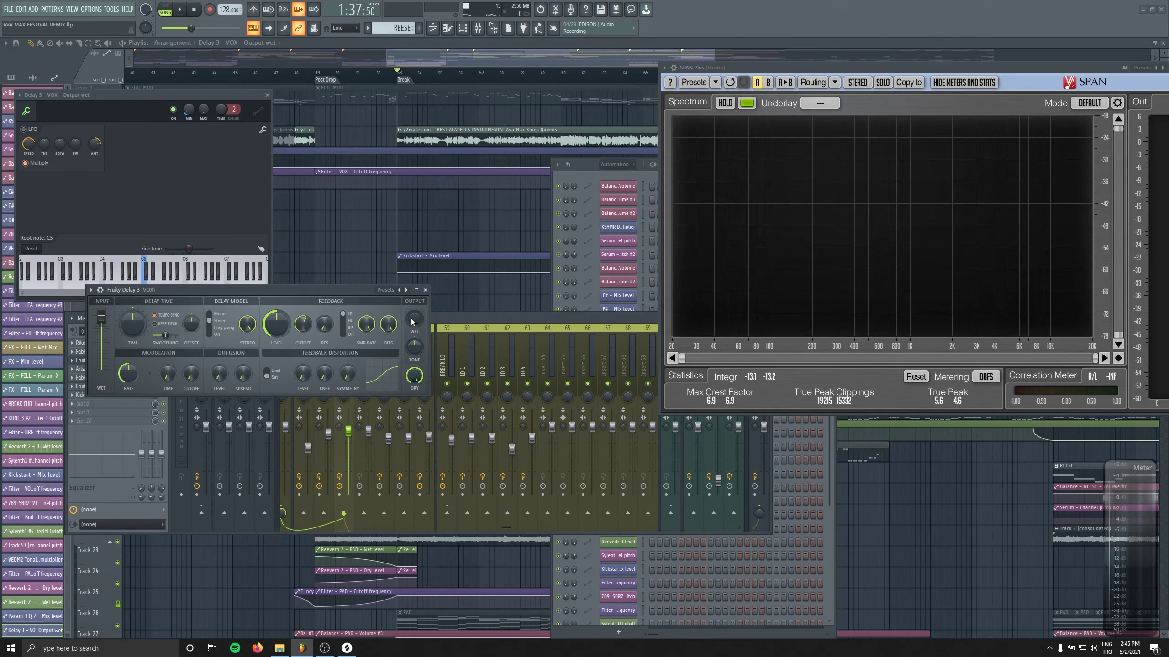
pyautogui.moveTo(342, 290); pyautogui.dragTo(372, 296)
pyautogui.press('space')
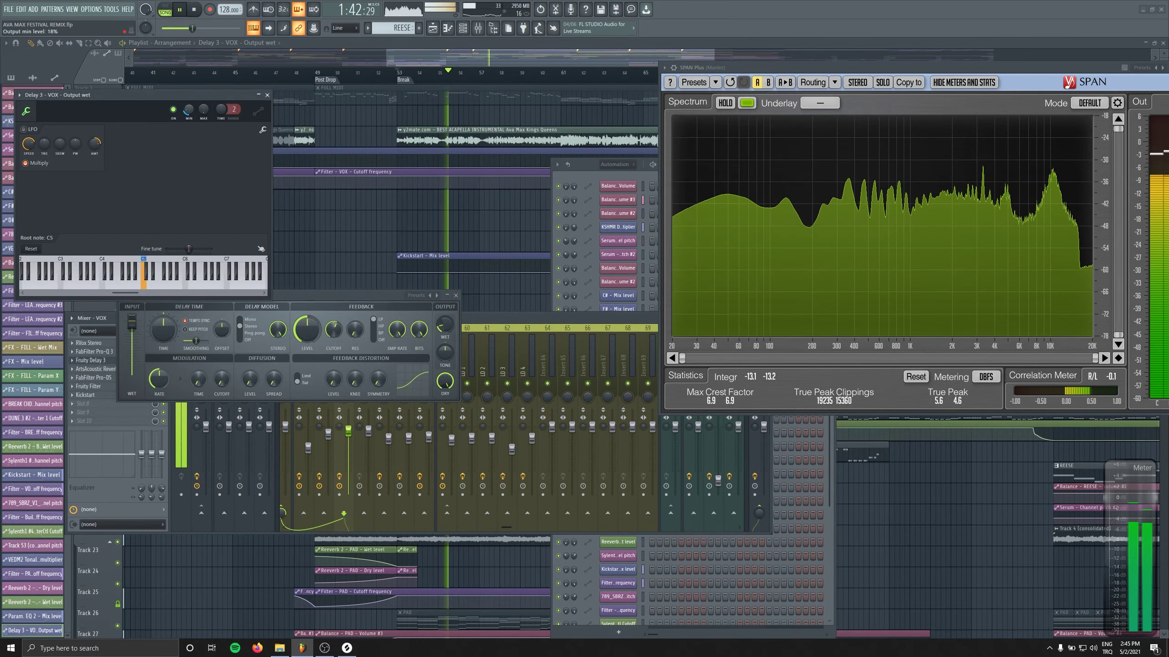
# Raise the wet automation clip's minimum level to 29%, raise Fruity Delay 3's feedback level and close the clip's settings.
pyautogui.moveTo(186, 95); pyautogui.dragTo(353, 124)
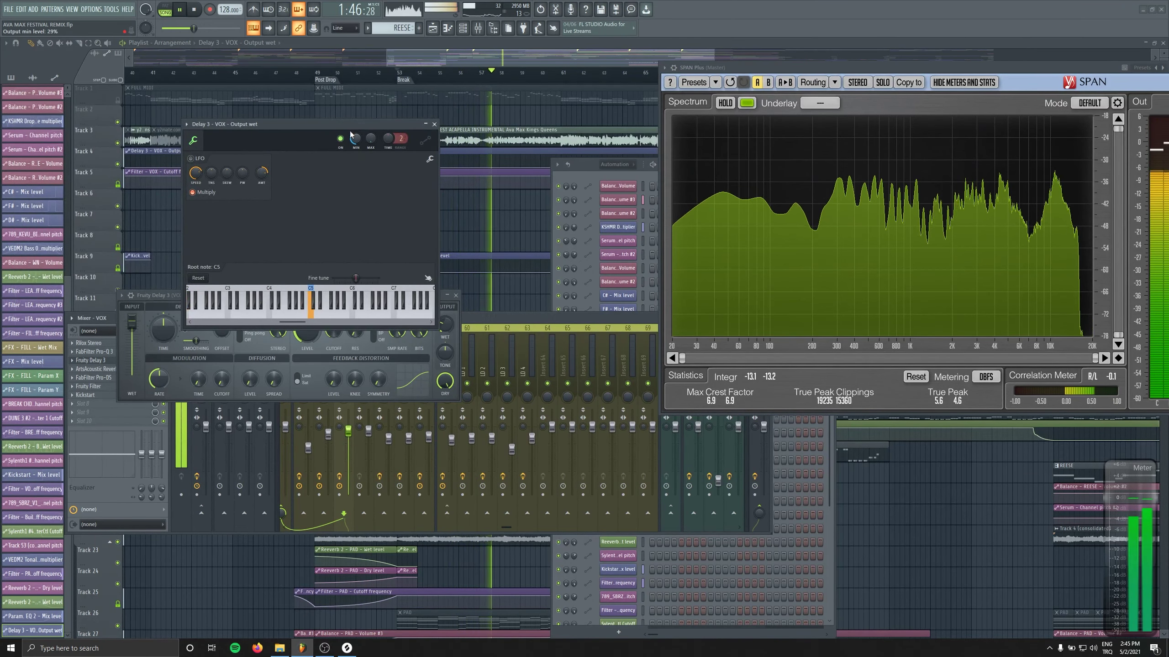
pyautogui.moveTo(351, 124); pyautogui.dragTo(173, 79)
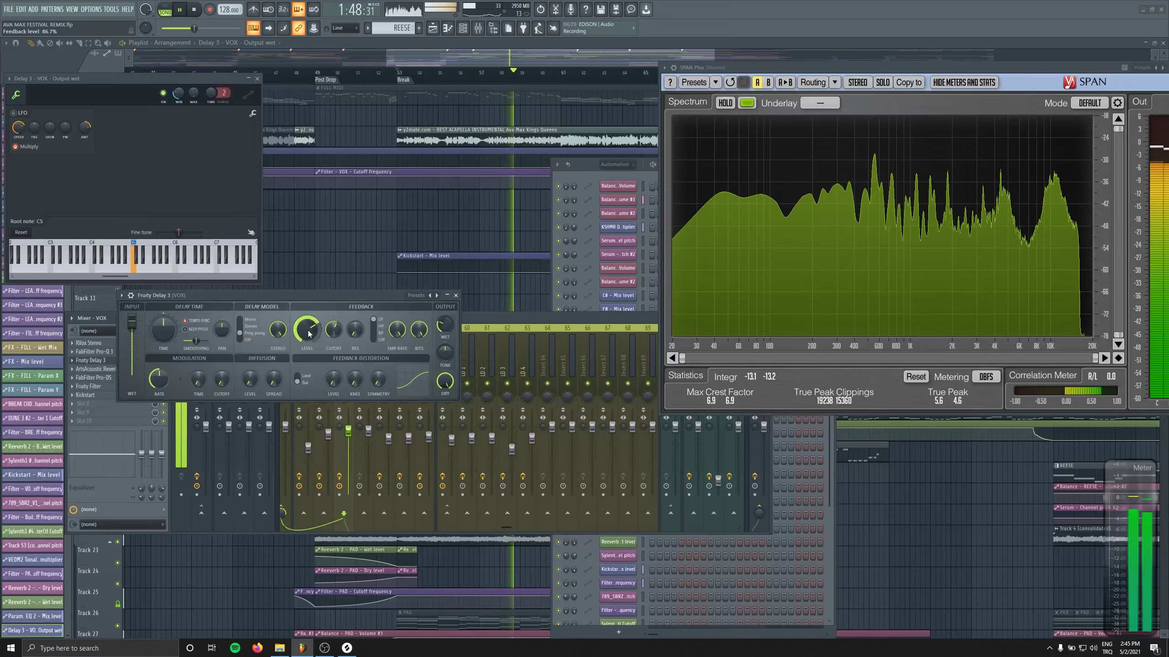
pyautogui.moveTo(177, 78); pyautogui.dragTo(266, 83)
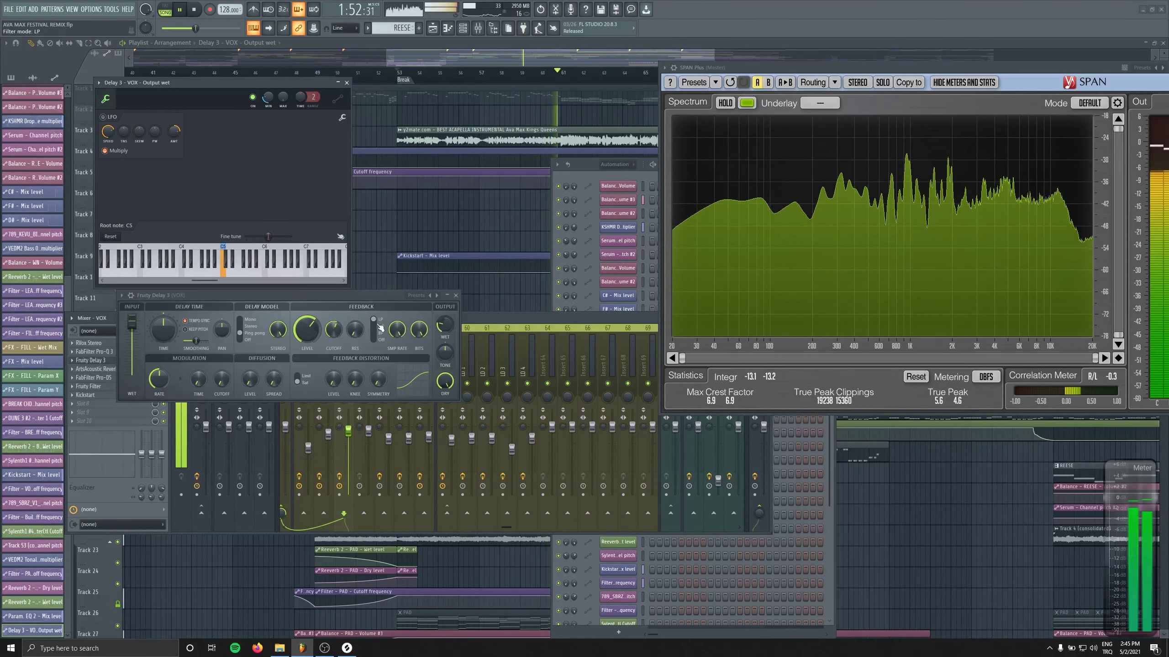
pyautogui.click(347, 82)
pyautogui.click(293, 157)
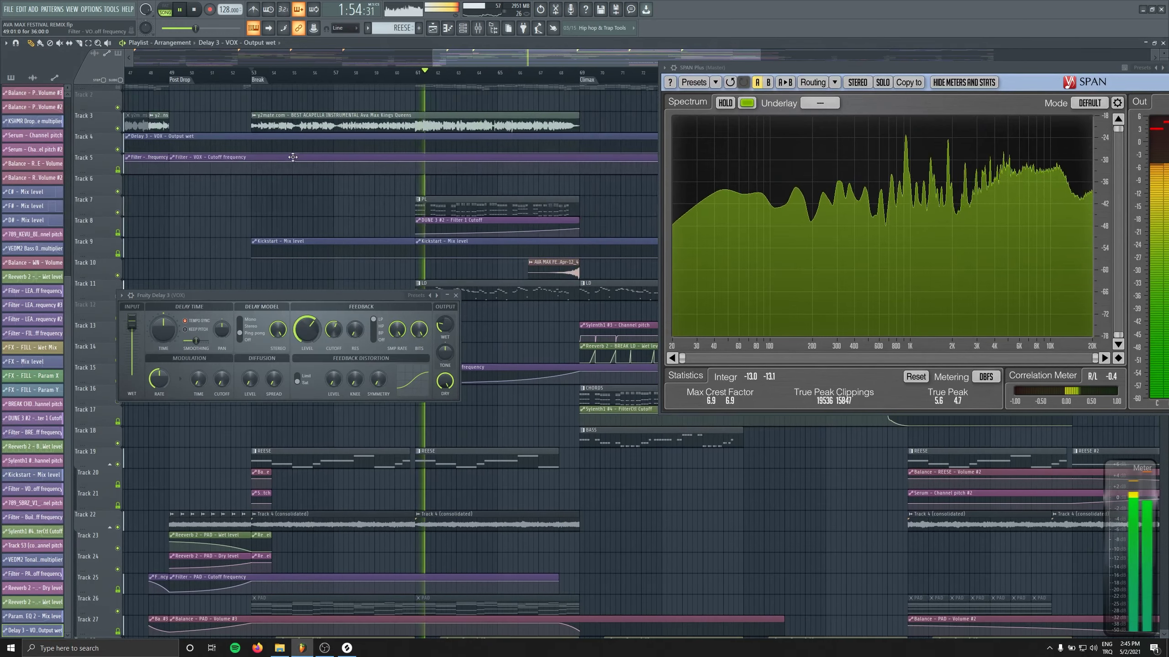
# Close the open windows and replay the second half of the break, examining its pad, sweep, percussion and impact tracks.
pyautogui.press('F12')
pyautogui.click(432, 28)
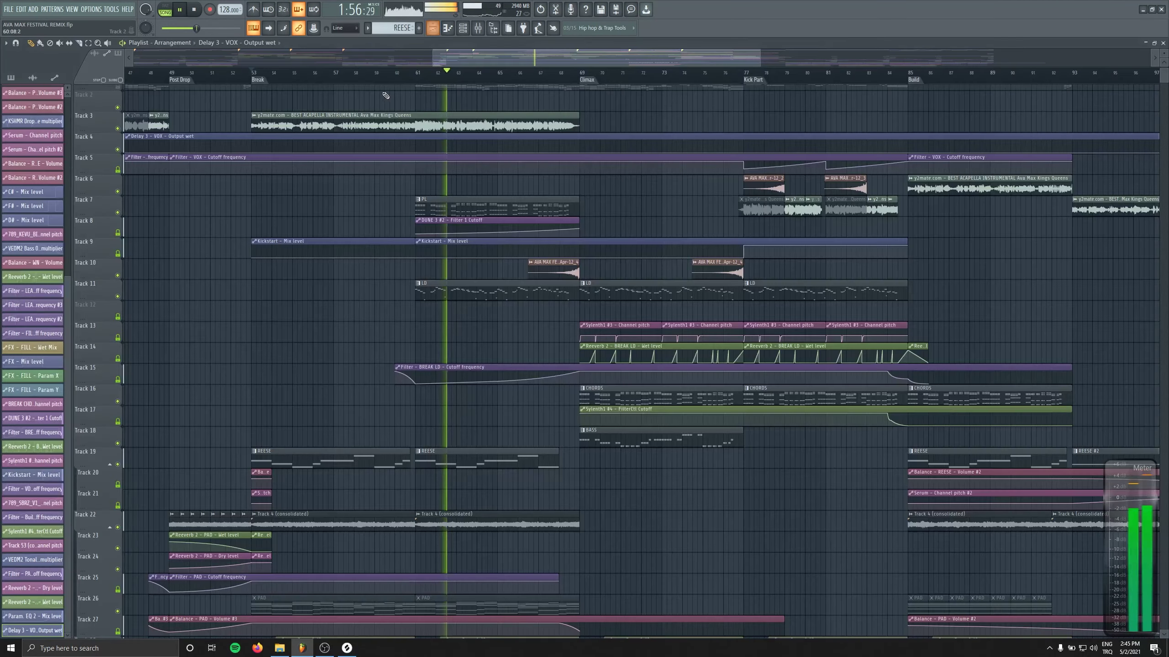
pyautogui.click(378, 75)
pyautogui.scroll(-5, 480, 446)
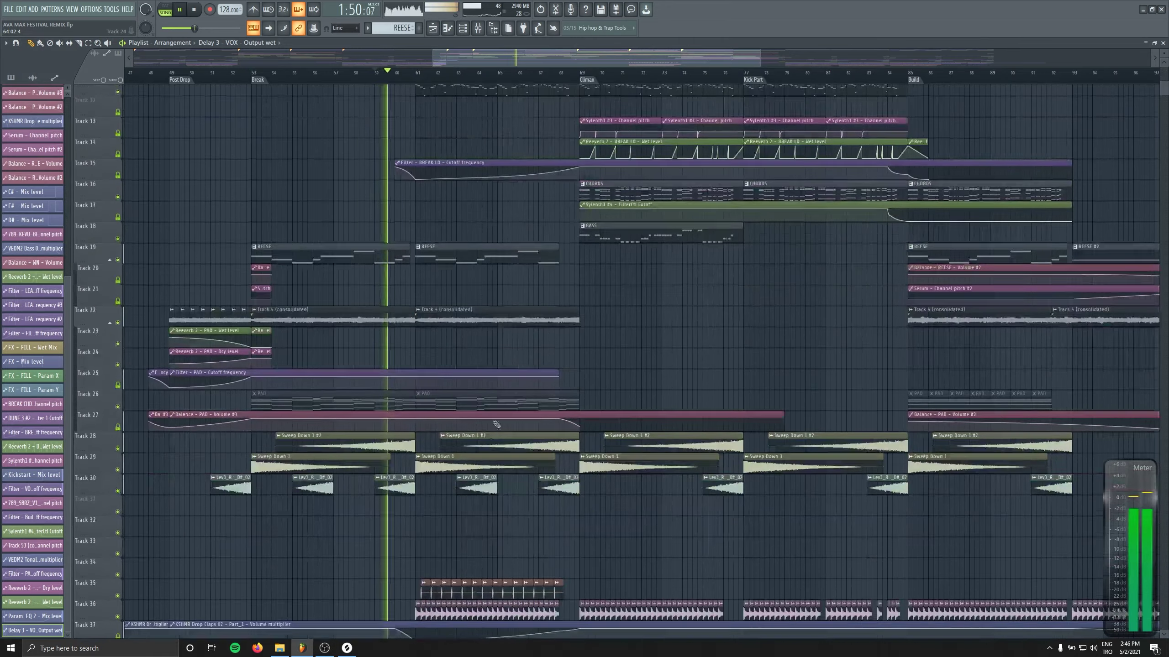
pyautogui.click(641, 331)
pyautogui.rightClick(656, 331)
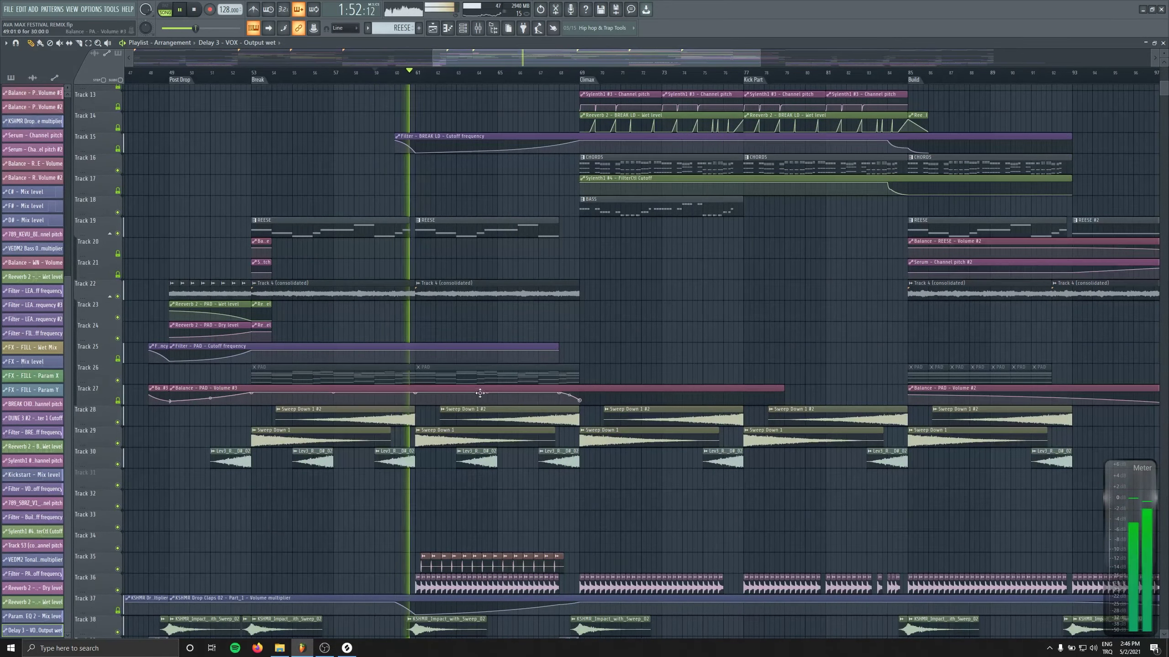
pyautogui.scroll(-3, 456, 190)
pyautogui.press('space')
pyautogui.scroll(-3, 466, 430)
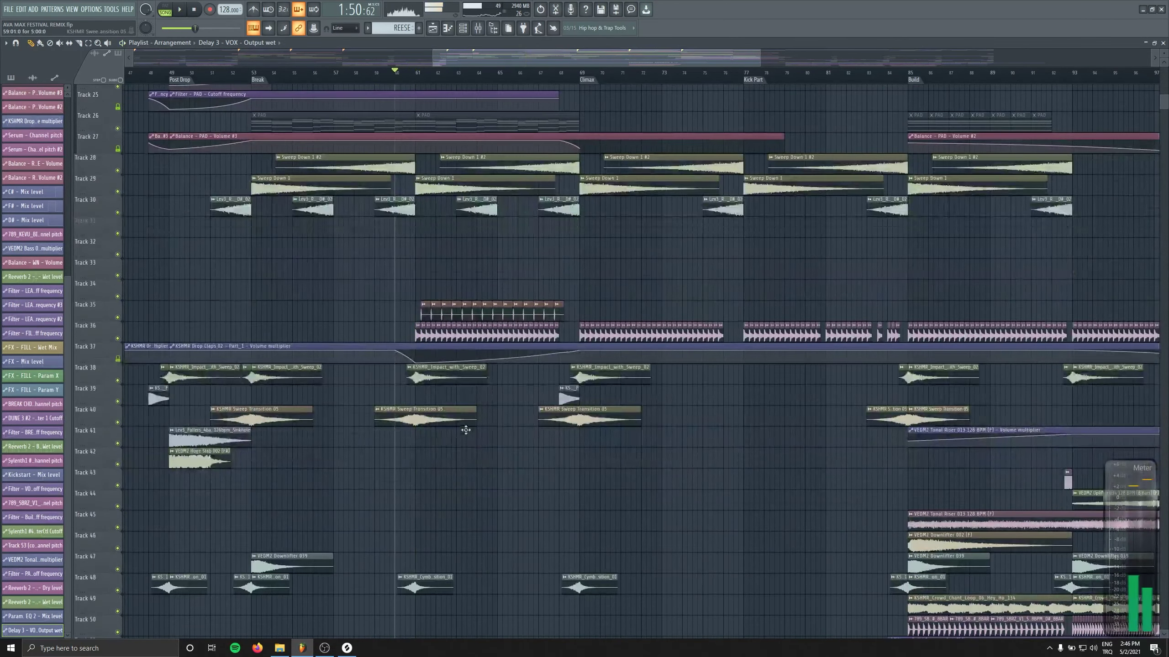
pyautogui.press('space')
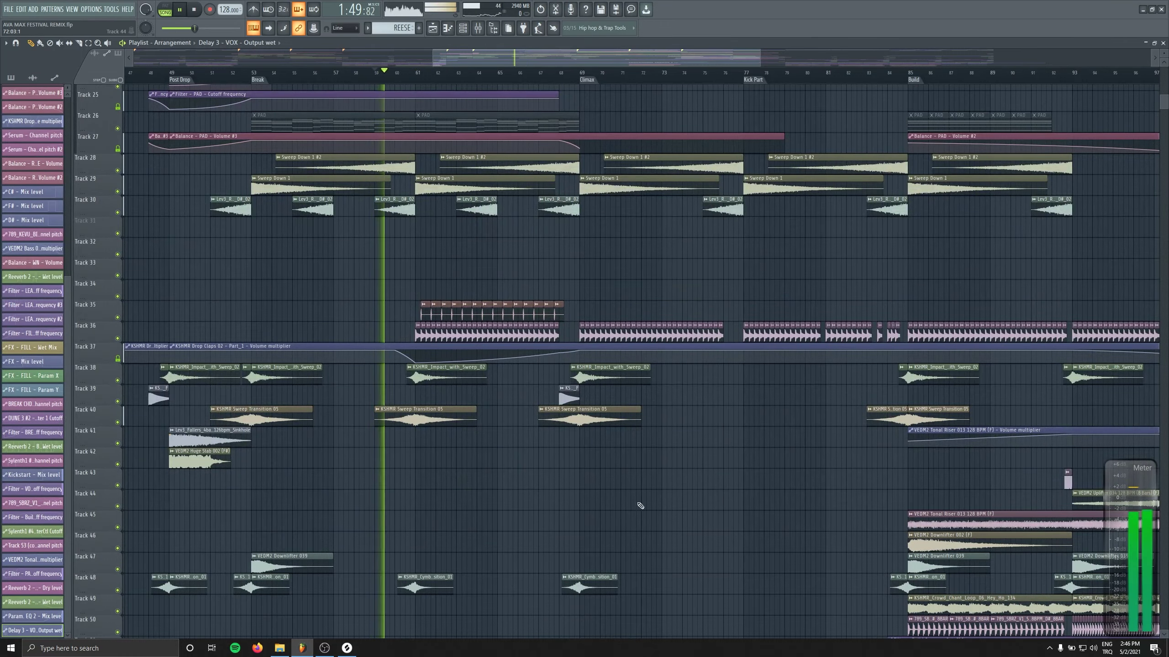
# Set the KSHMR Sweep Transition 05 channel's volume to about -14.9 dB.
pyautogui.scroll(-3, 259, 211)
pyautogui.scroll(-3, 449, 474)
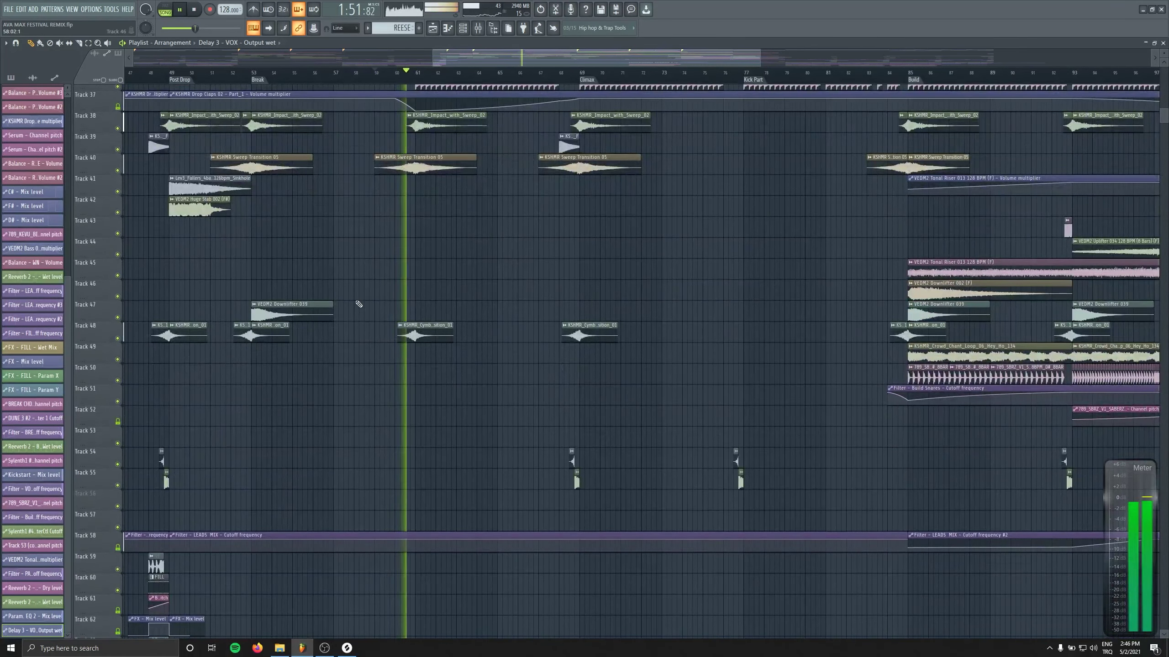
pyautogui.doubleClick(427, 167)
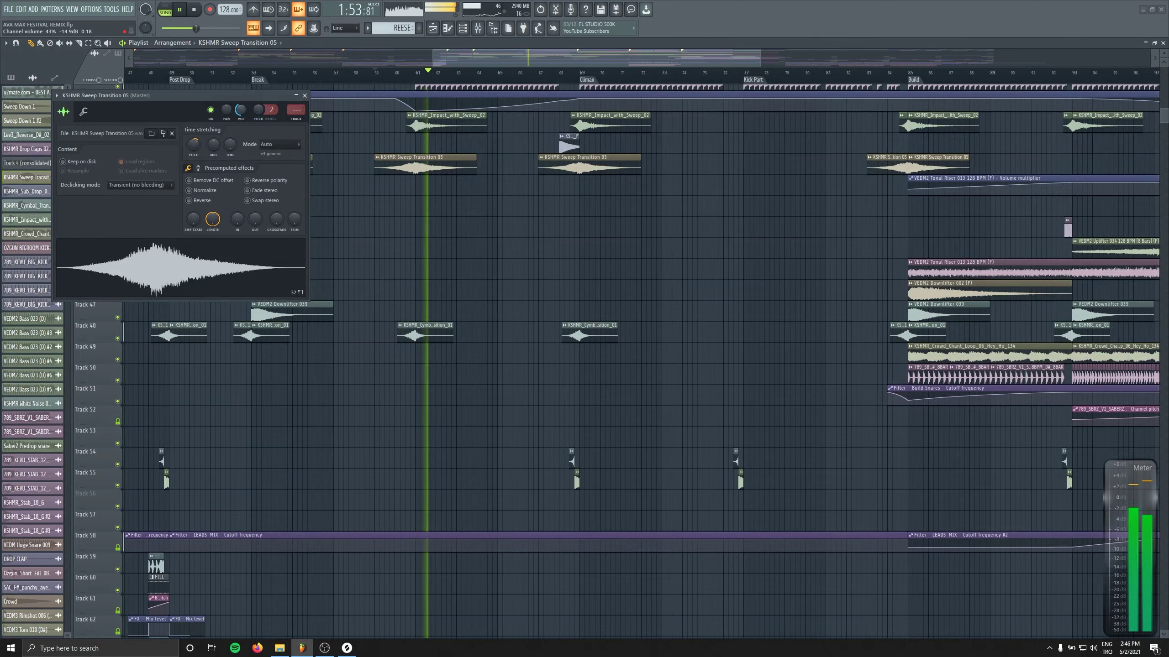
pyautogui.click(304, 96)
pyautogui.scroll(3, 477, 244)
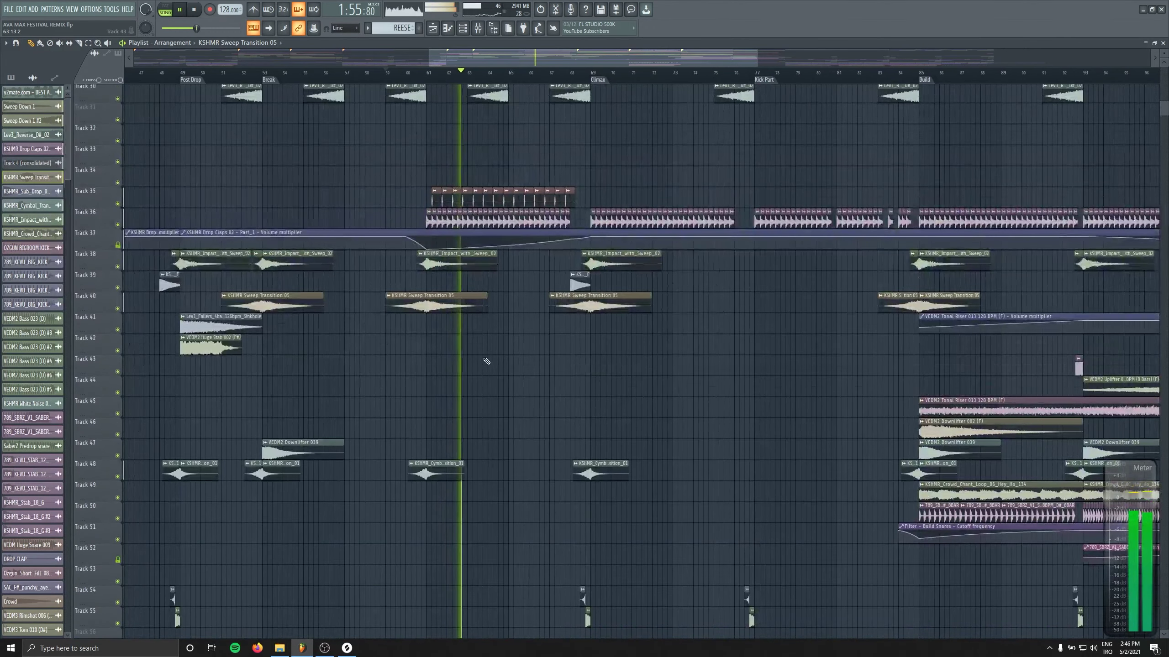
# Lower the VOX mixer track's volume to about -2.7 dB and check its FabFilter Pro-Q 3 low cut during playback.
pyautogui.click(477, 28)
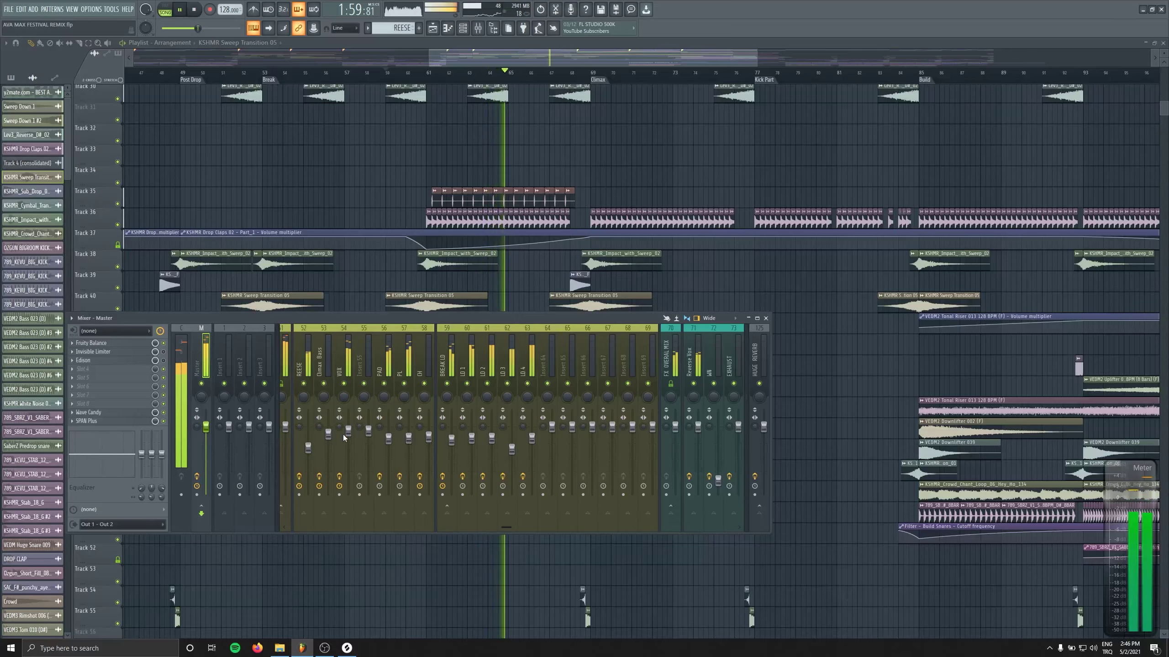
pyautogui.moveTo(348, 433); pyautogui.dragTo(348, 436)
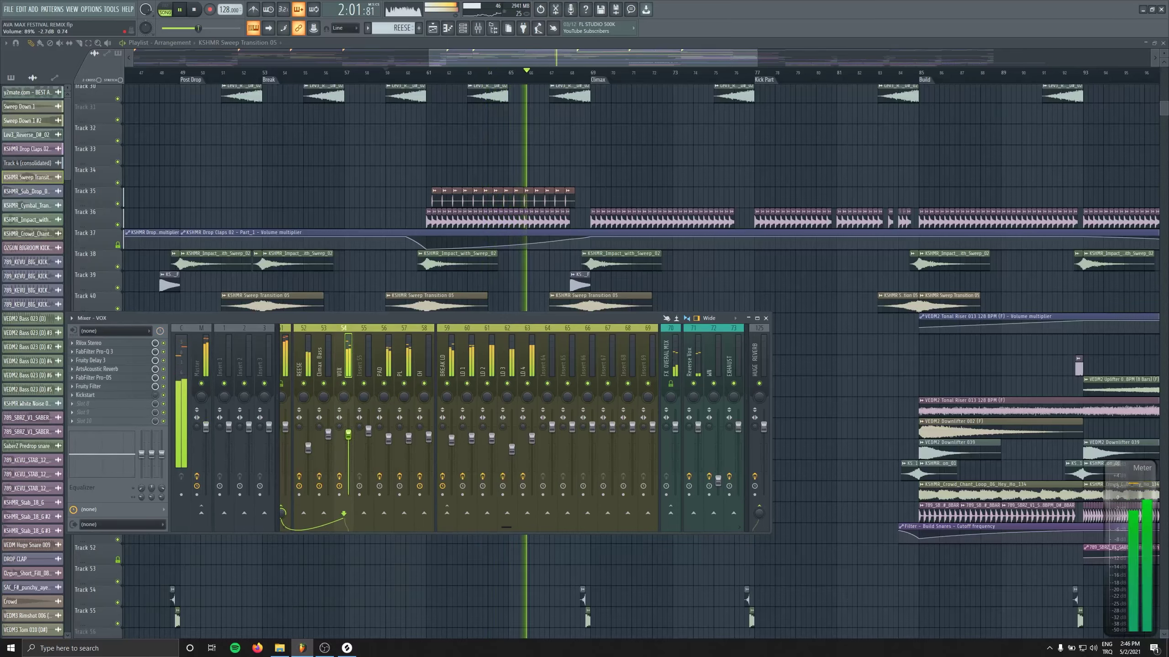
pyautogui.click(114, 353)
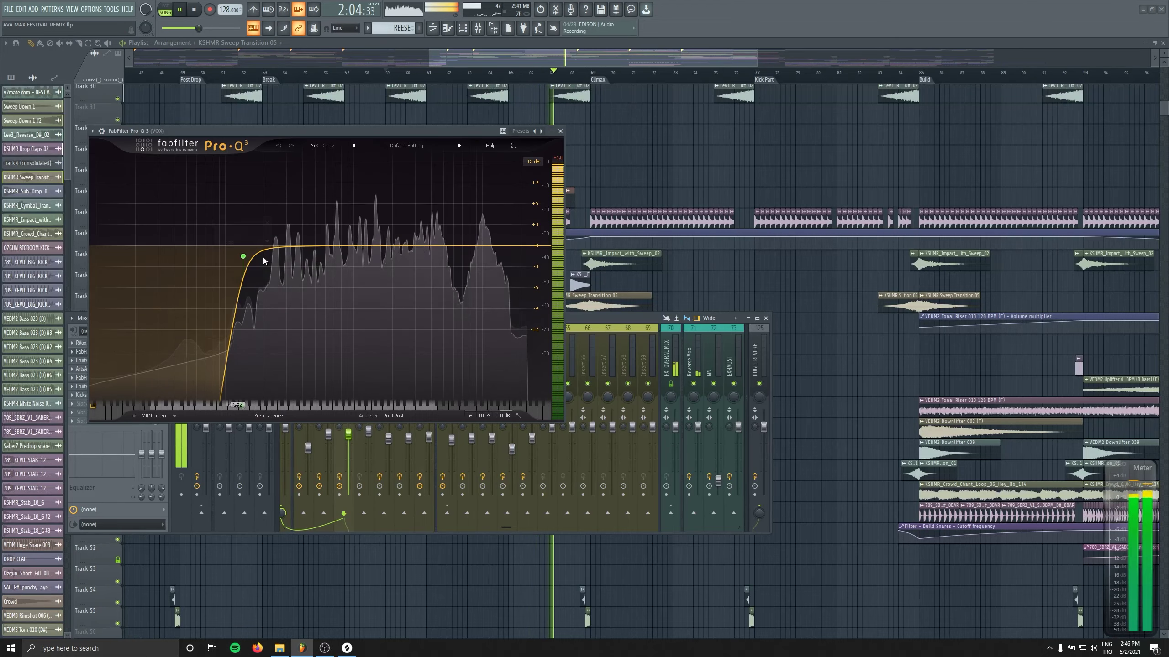
pyautogui.click(294, 227)
pyautogui.click(560, 131)
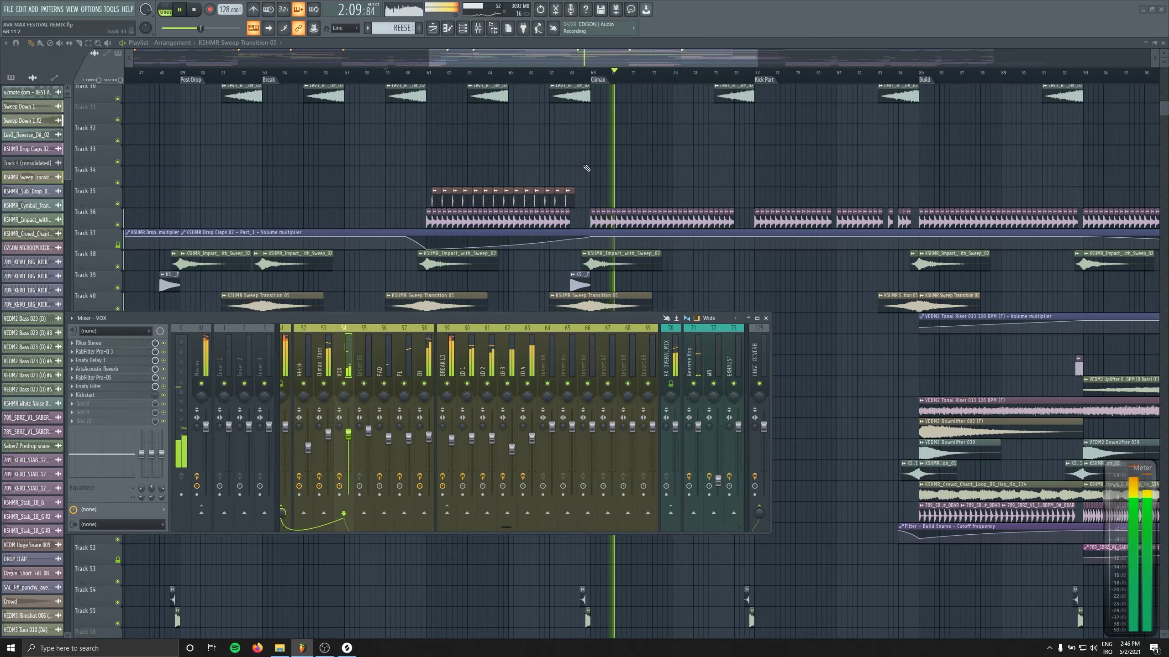
# Stop playback, move the playback position to the Kick Part marker and solo the CHORDS track 16.
pyautogui.press('F9')
pyautogui.press('space')
pyautogui.scroll(1, 479, 121)
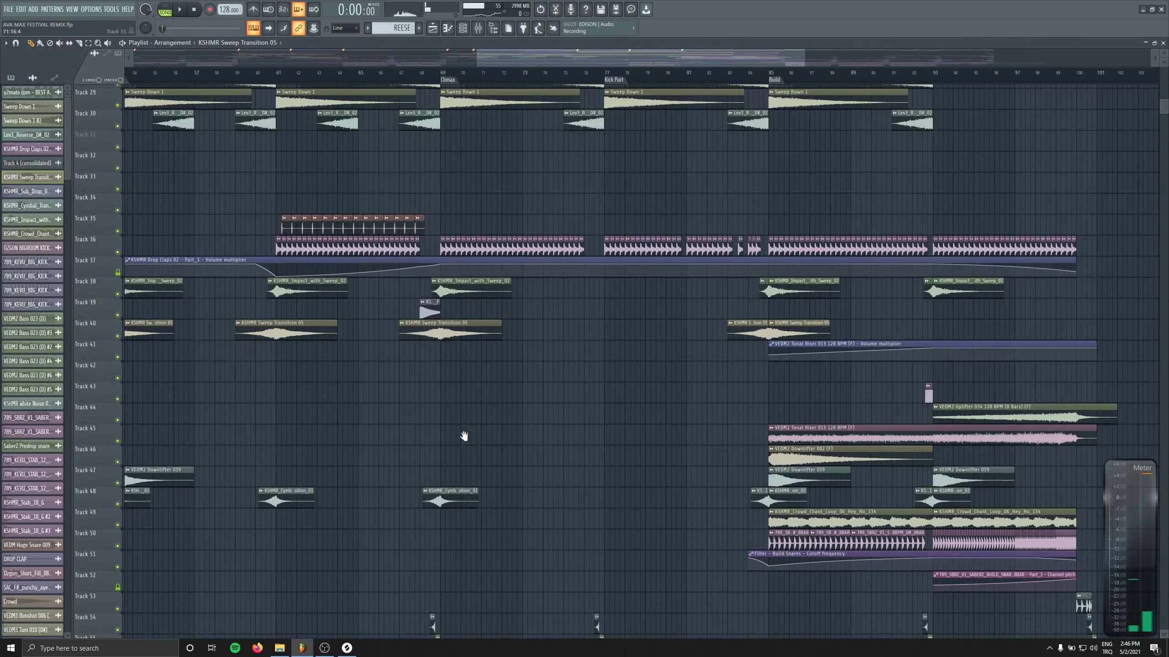
pyautogui.scroll(8, 465, 439)
pyautogui.hscroll(5, 325, 248)
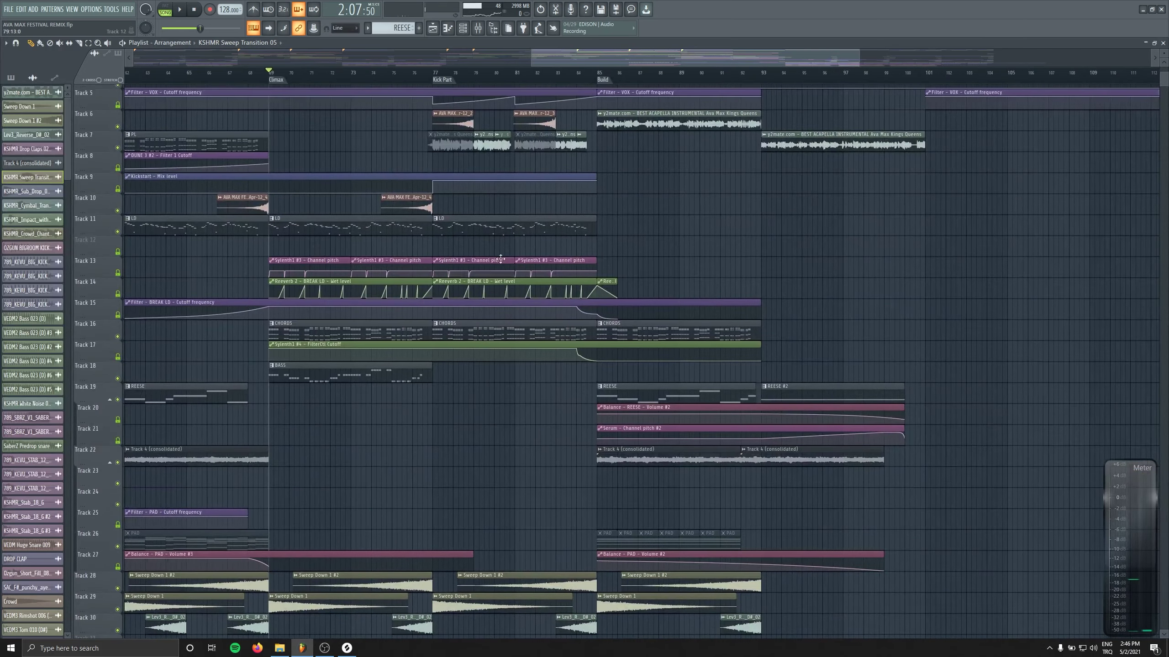
pyautogui.scroll(1, 475, 272)
pyautogui.scroll(1, 174, 286)
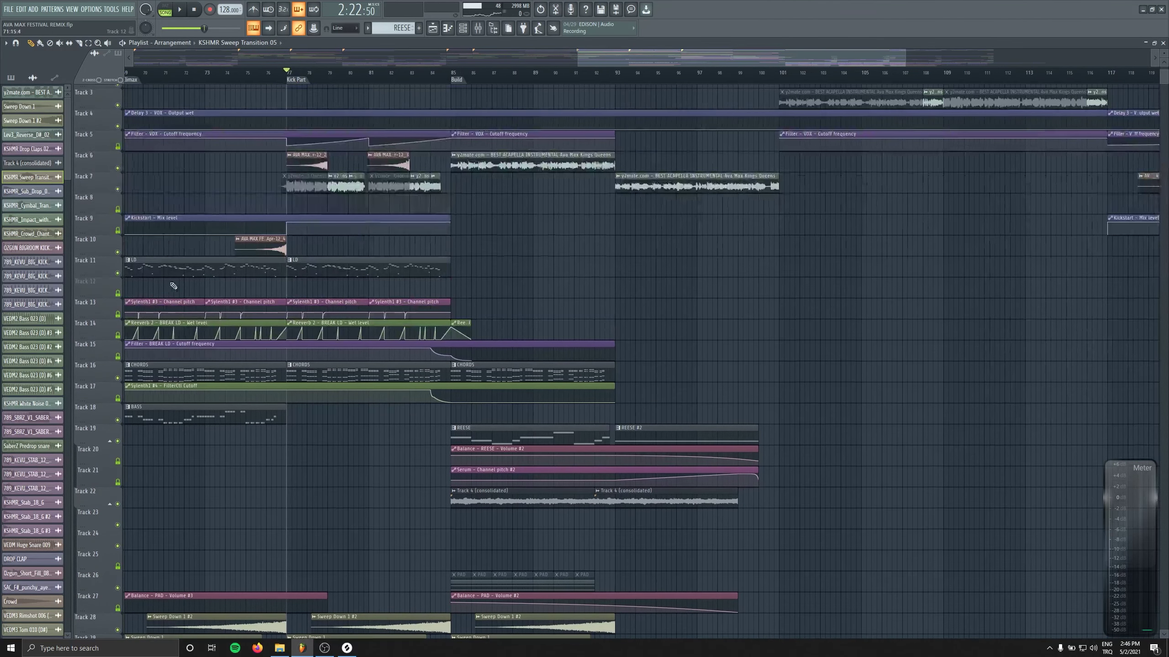
pyautogui.rightClick(117, 378)
pyautogui.scroll(2, 313, 254)
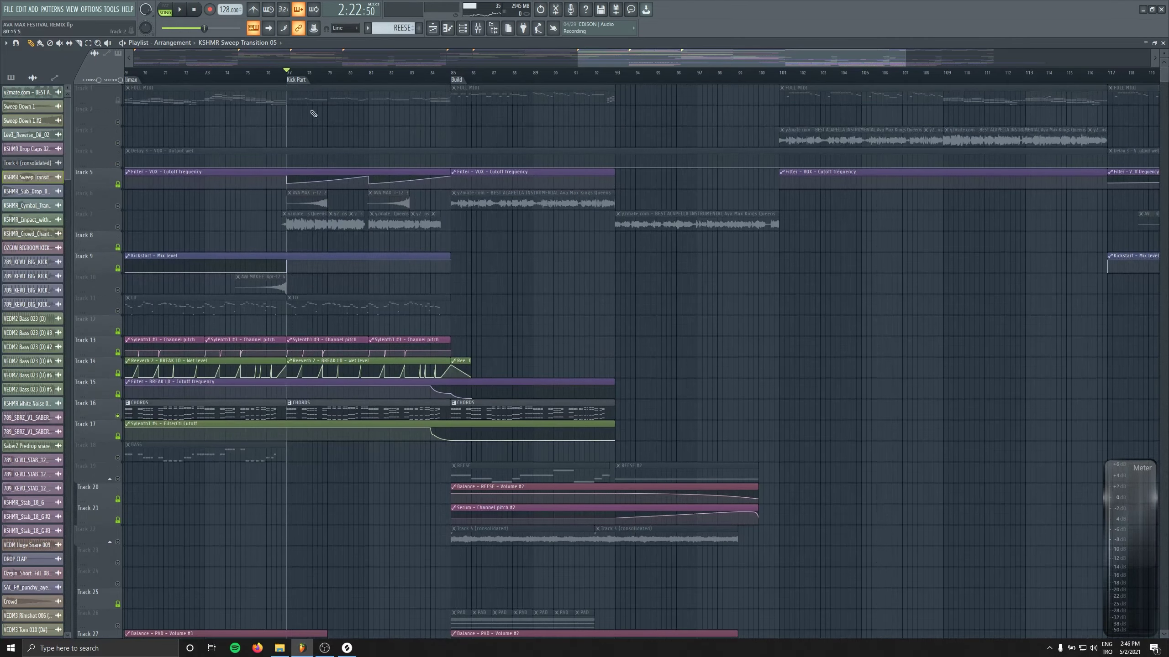
# Enable the kick and bass tracks 72 to 74 alongside the chords and play from the Kick Part marker.
pyautogui.scroll(-13, 177, 232)
pyautogui.rightClick(117, 290)
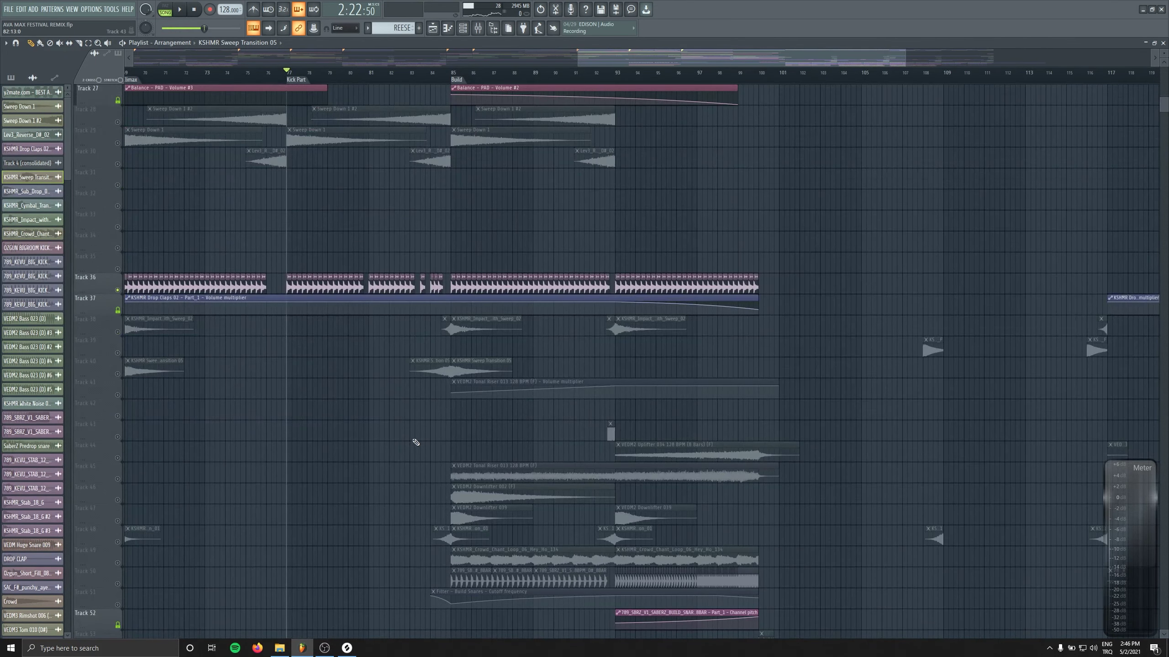
pyautogui.scroll(-3, 415, 444)
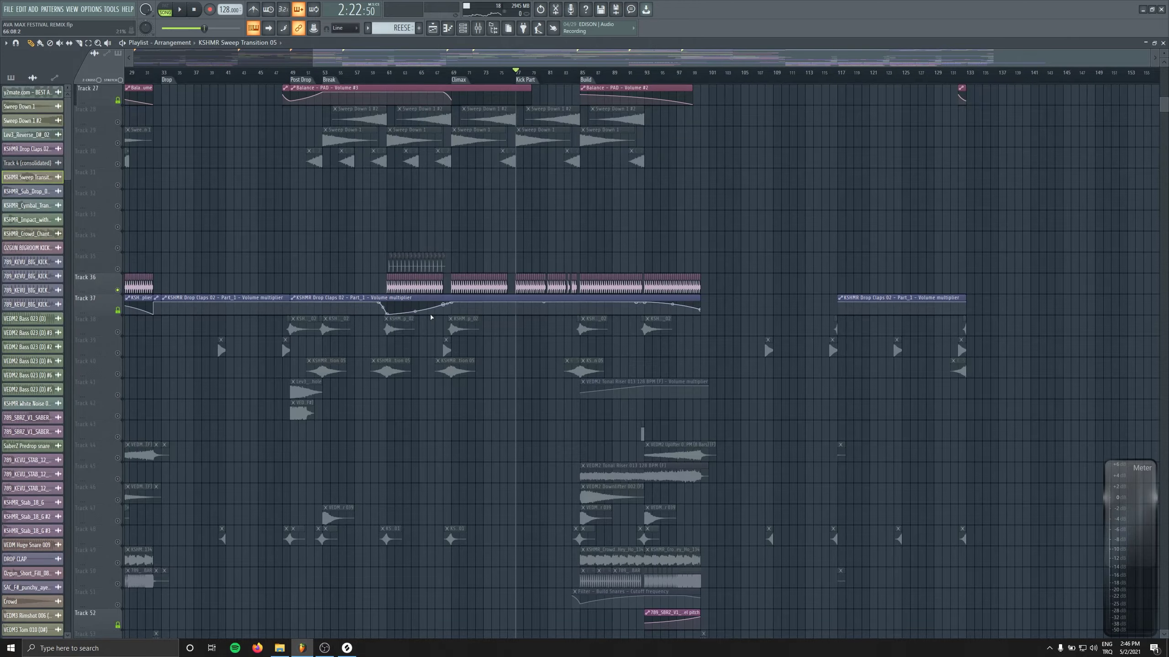
pyautogui.scroll(-2, 410, 391)
pyautogui.hscroll(-5, 659, 483)
pyautogui.scroll(11, 506, 433)
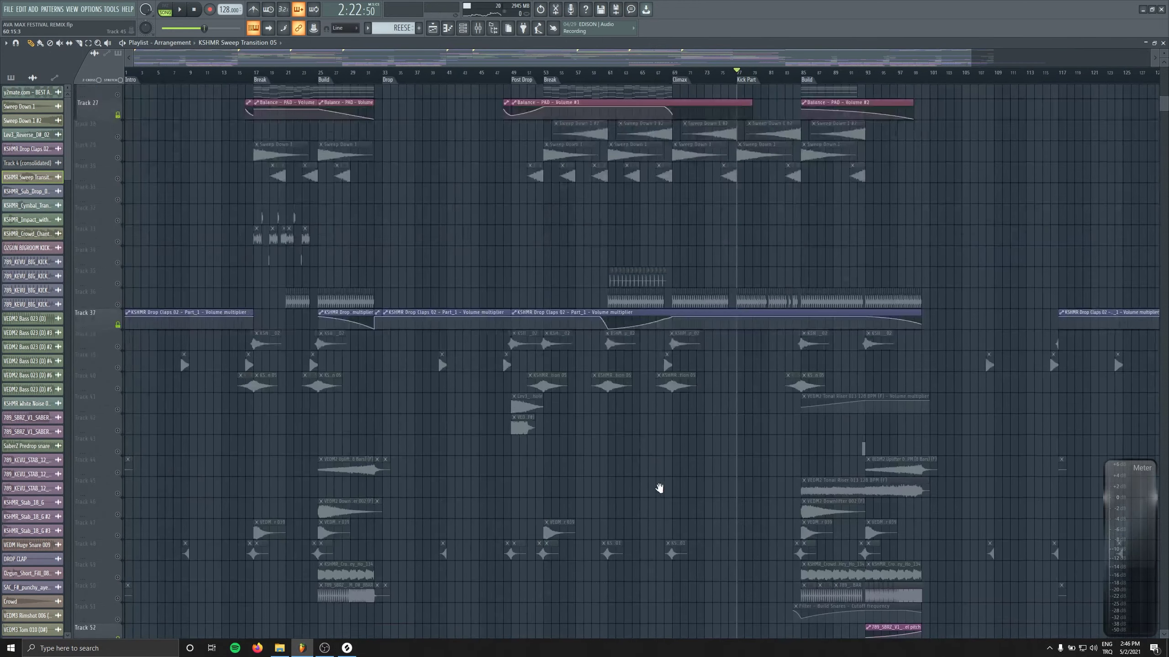
pyautogui.scroll(-20, 409, 199)
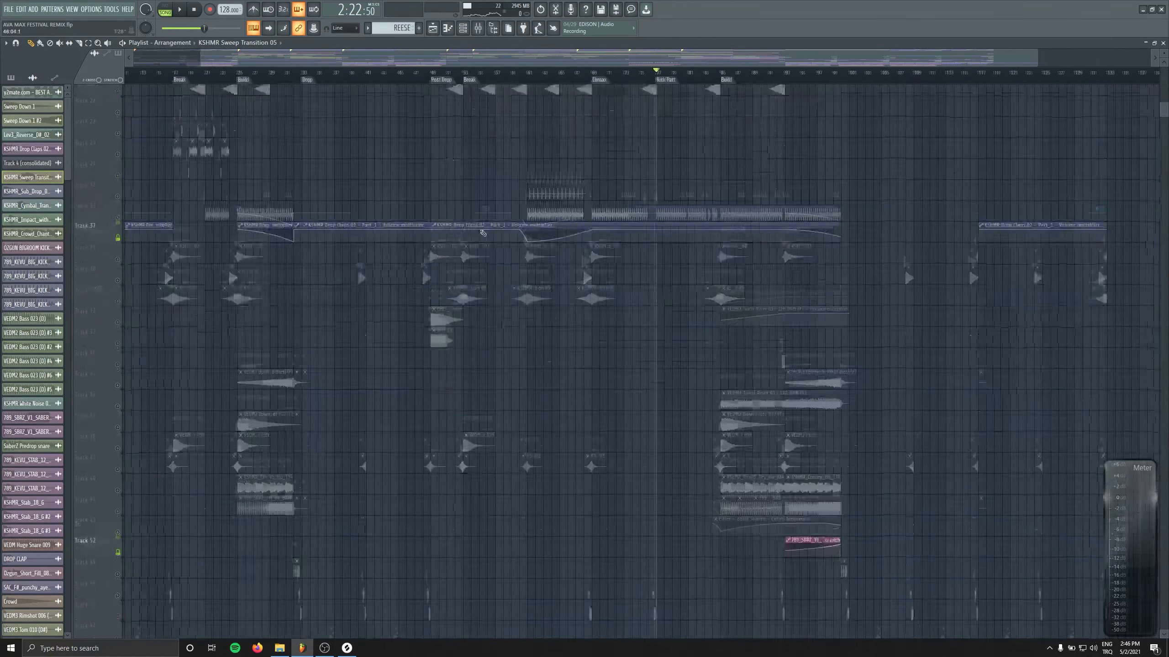
pyautogui.hscroll(5, 475, 97)
pyautogui.press('space')
pyautogui.scroll(5, 601, 501)
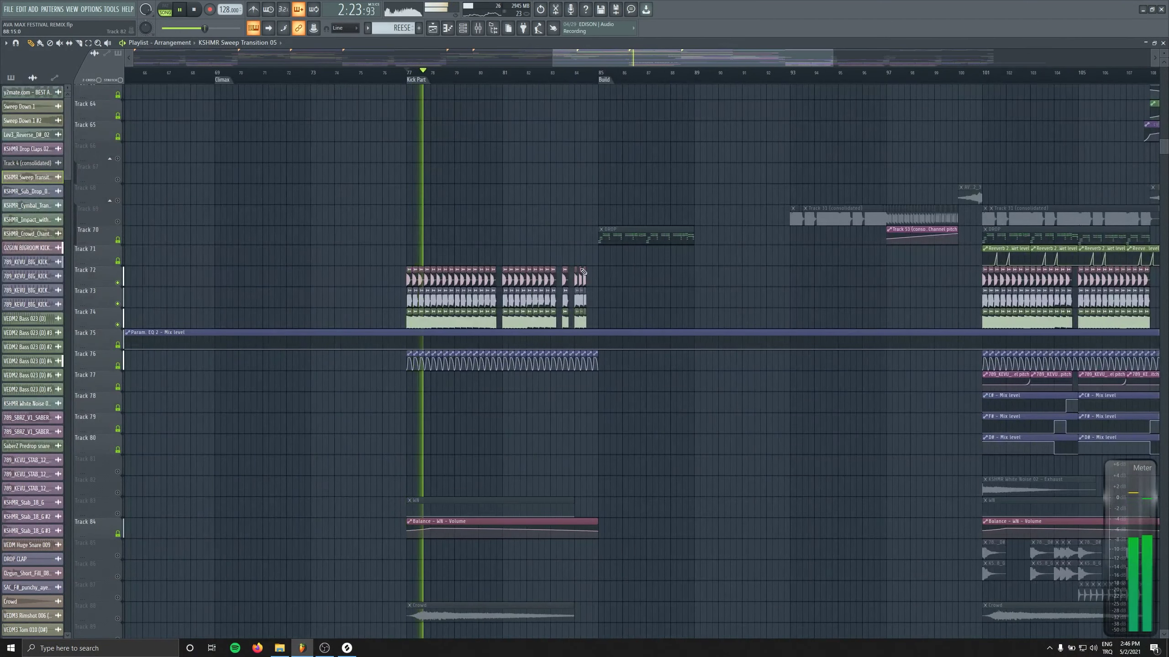
# Replay the kick part and set the CH mixer track's volume to about -4.8 dB.
pyautogui.click(478, 29)
pyautogui.press('F9')
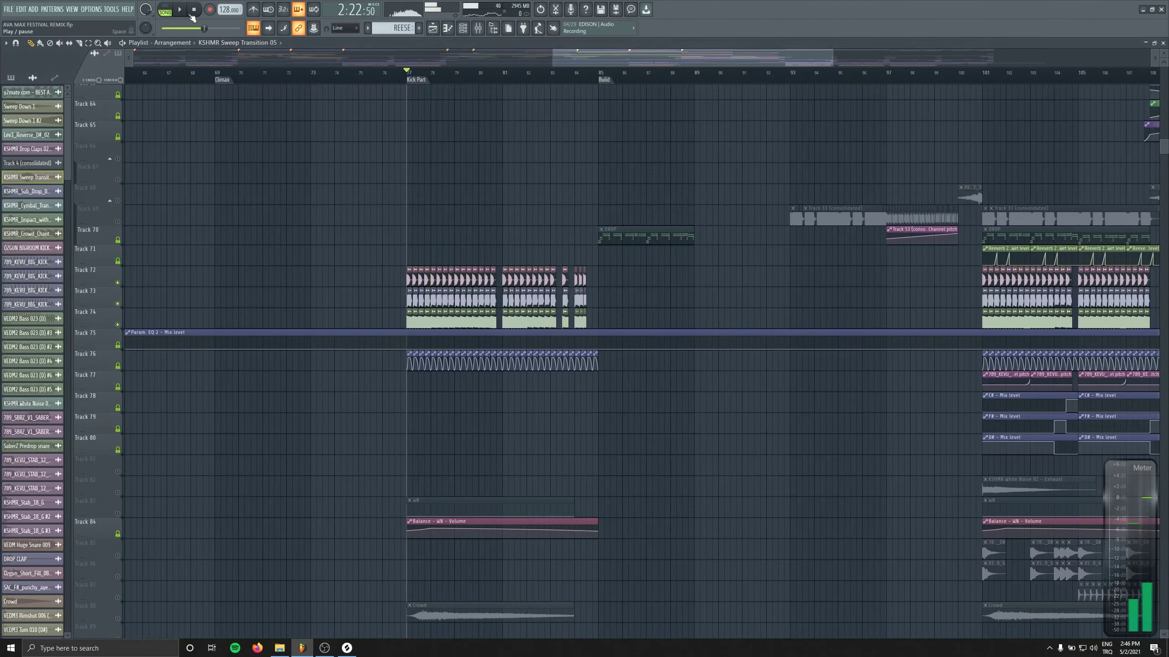
pyautogui.press('space')
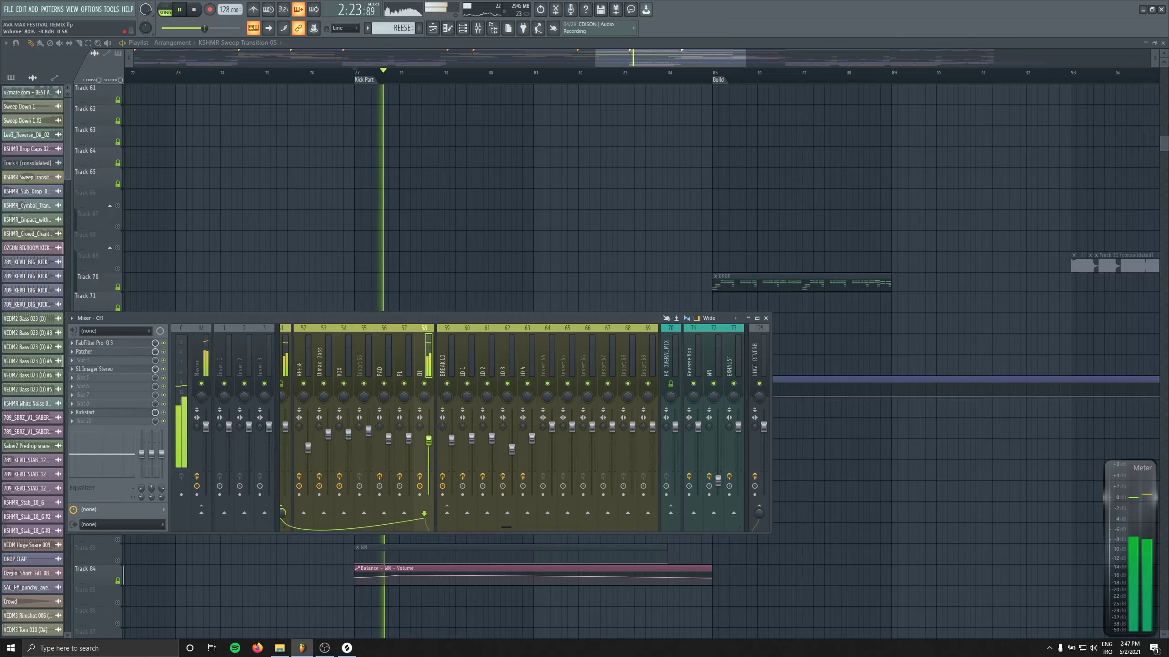
pyautogui.press('F9')
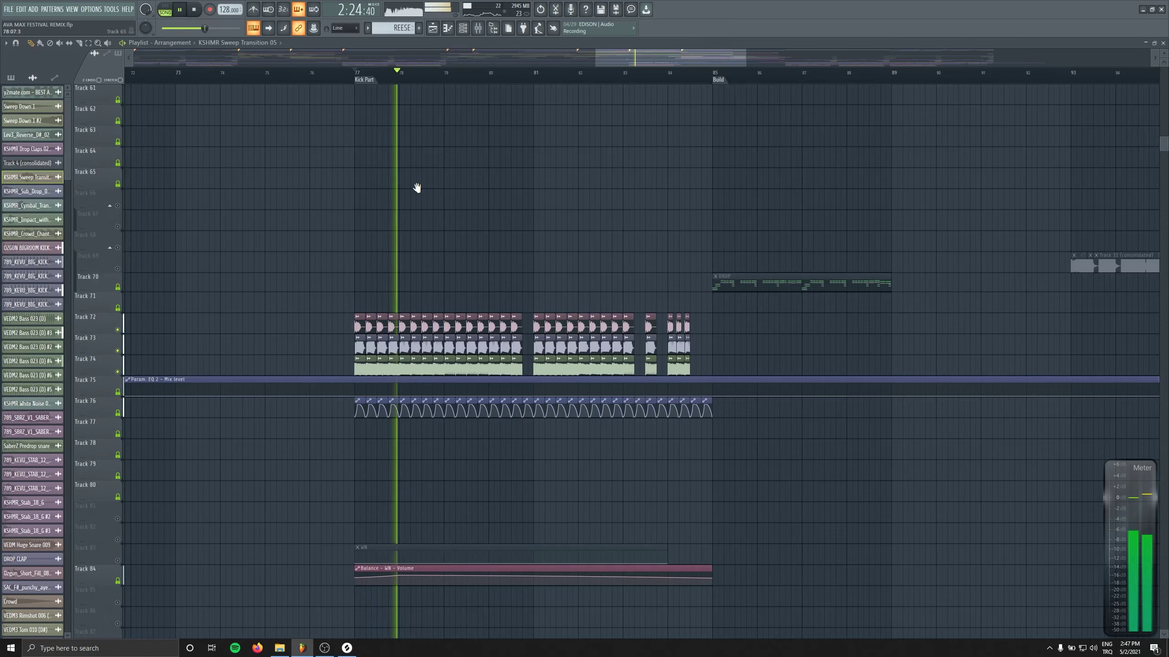
# Set the Kickstart mix on the CH mixer track to 87% during playback and close the open windows.
pyautogui.scroll(4, 450, 189)
pyautogui.scroll(10, 449, 190)
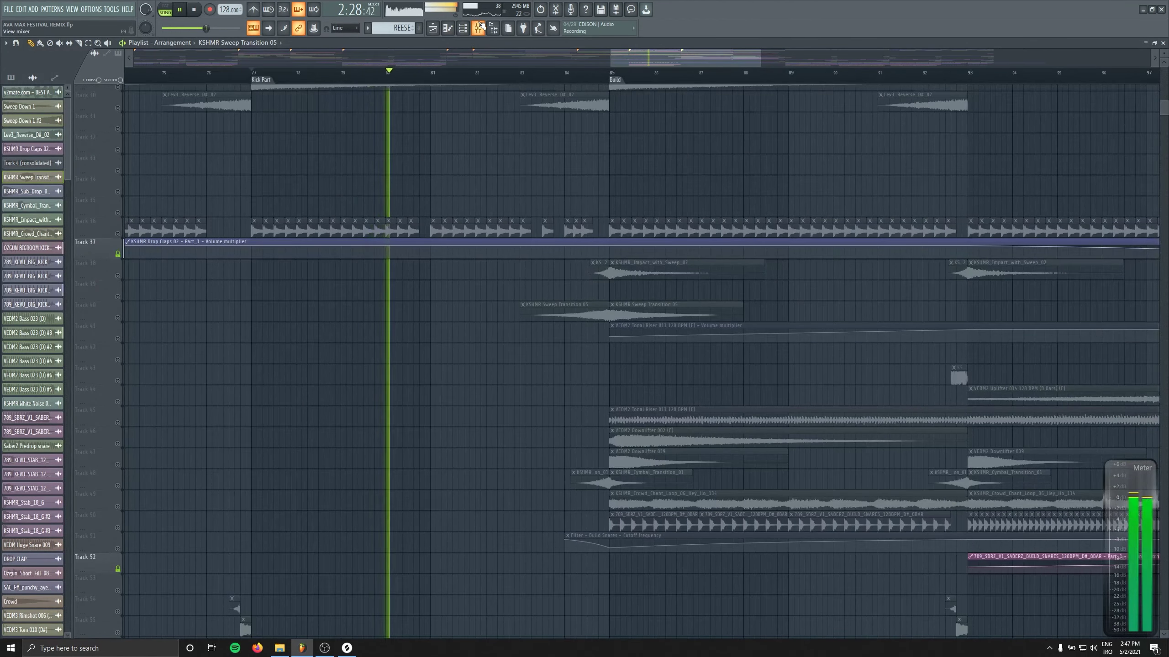
pyautogui.click(478, 28)
pyautogui.click(85, 412)
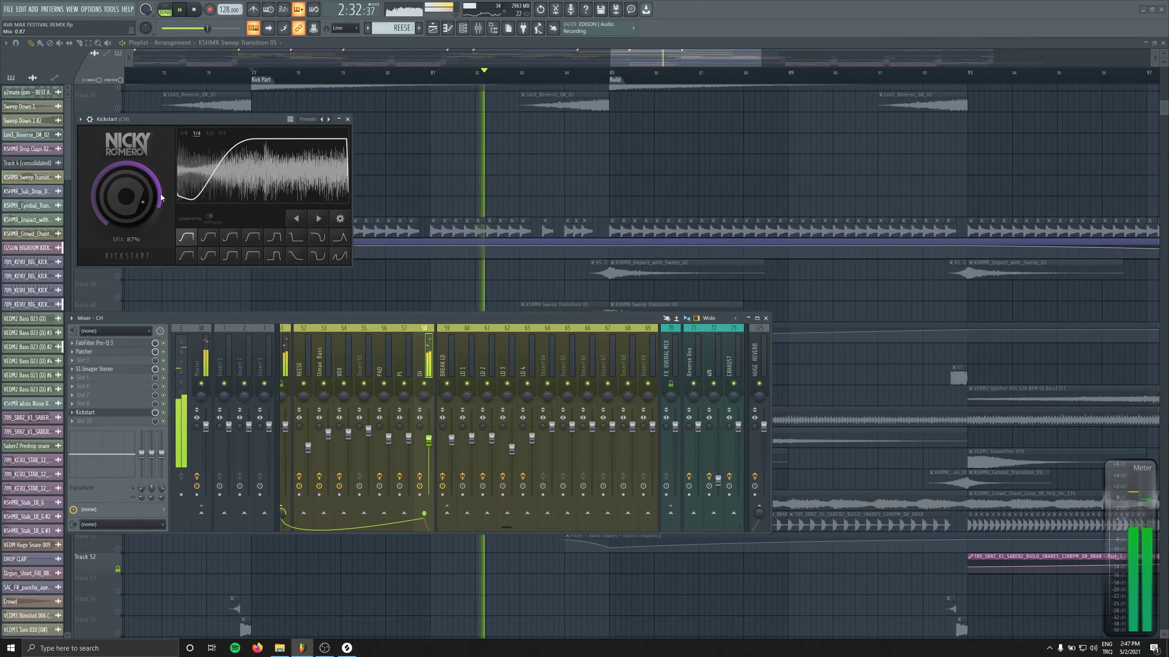
pyautogui.moveTo(215, 196); pyautogui.dragTo(275, 215)
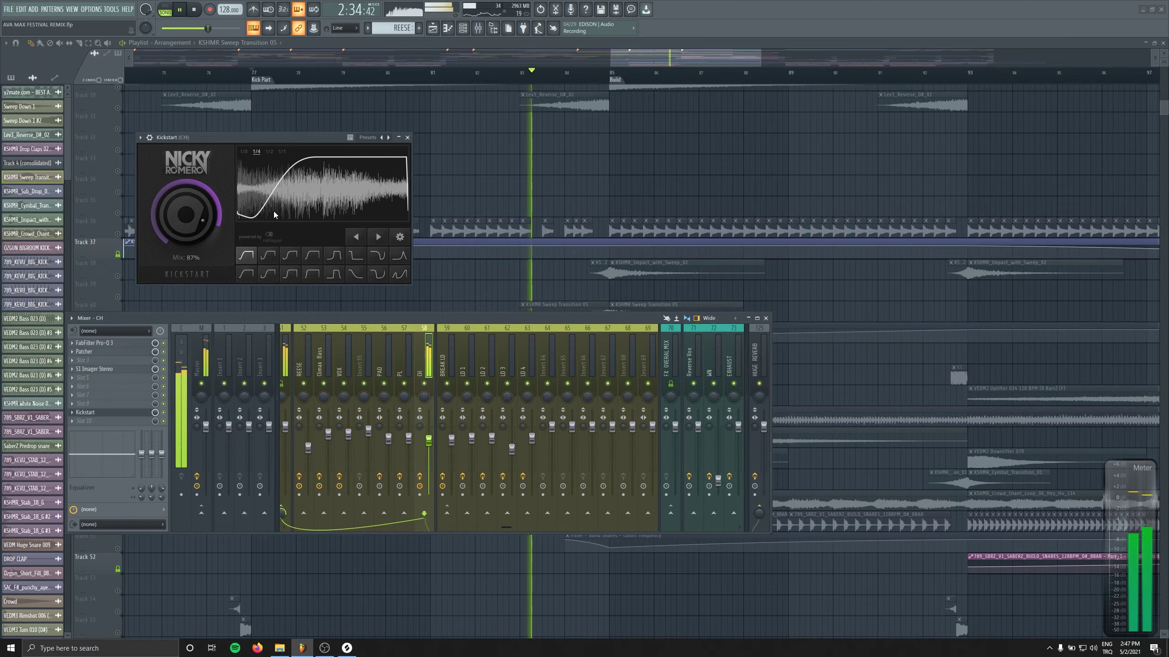
pyautogui.press('F12')
# Stop playback, unmute the LD track 11 alongside the chords and replay the kick part.
pyautogui.scroll(4, 618, 251)
pyautogui.scroll(8, 514, 344)
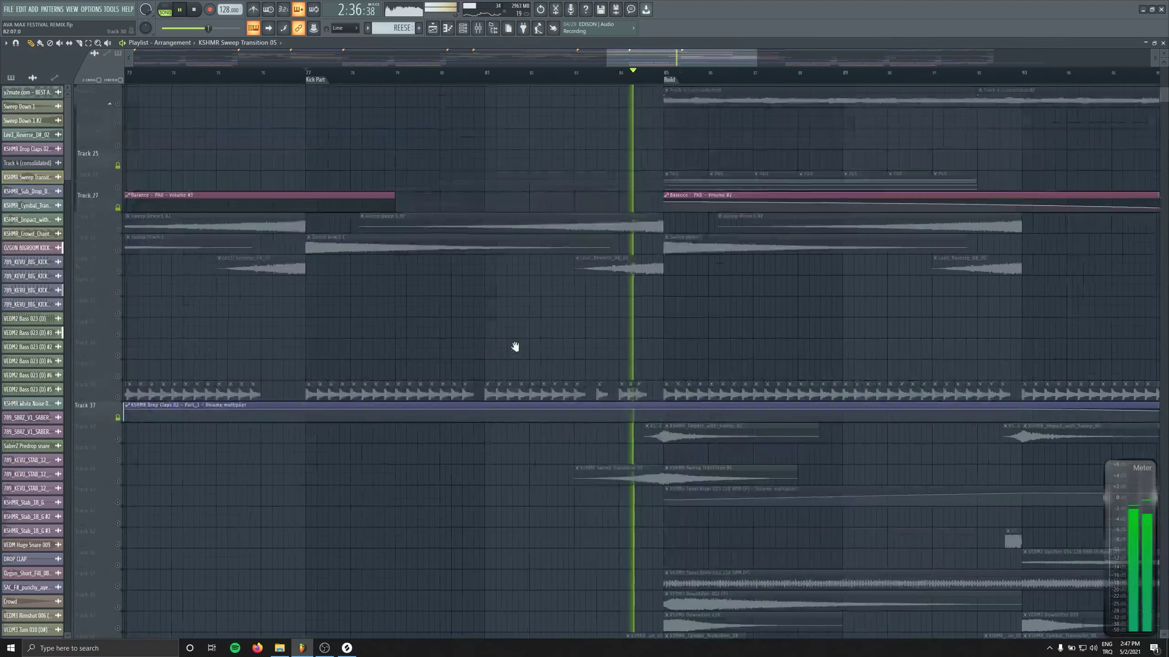
pyautogui.scroll(8, 405, 253)
pyautogui.press('space')
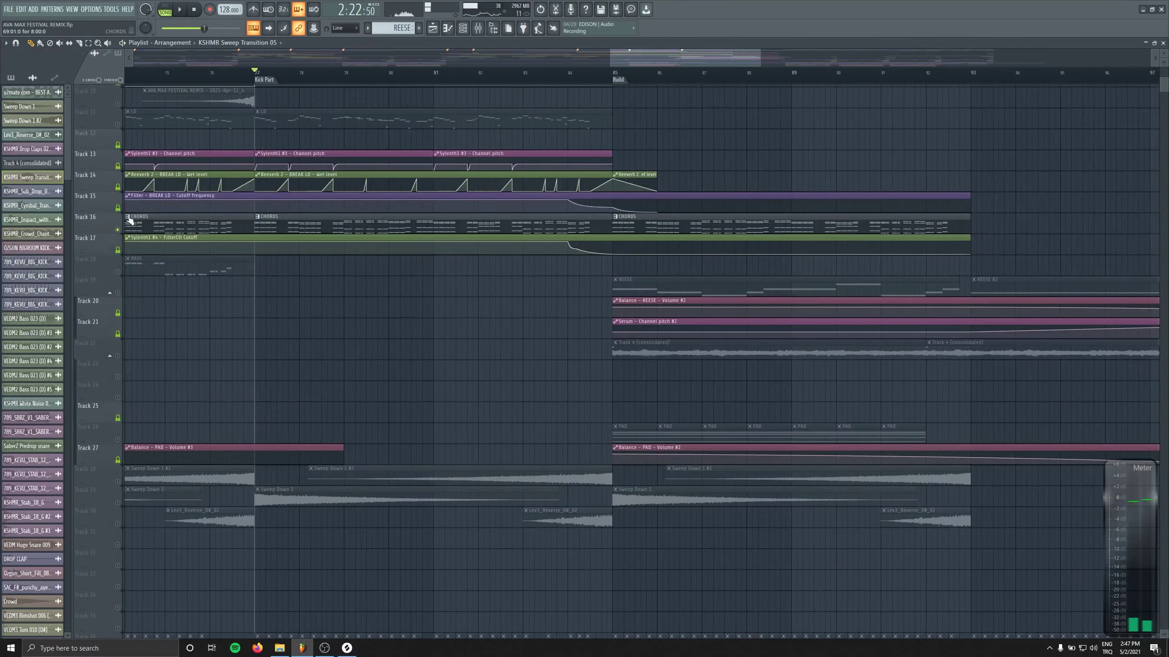
pyautogui.click(118, 125)
pyautogui.press('space')
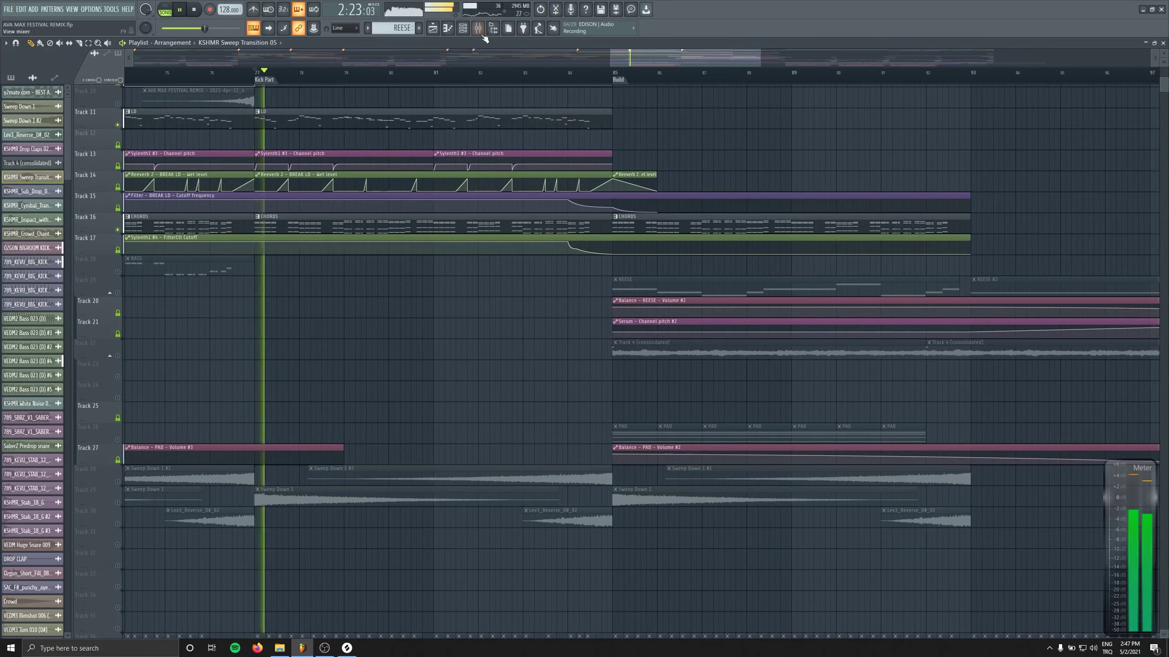
# Lower the BREAK LD mixer track's volume to about -7.0 dB and reduce its Kickstart mix to about 85%.
pyautogui.press('F9')
pyautogui.moveTo(452, 439); pyautogui.dragTo(452, 443)
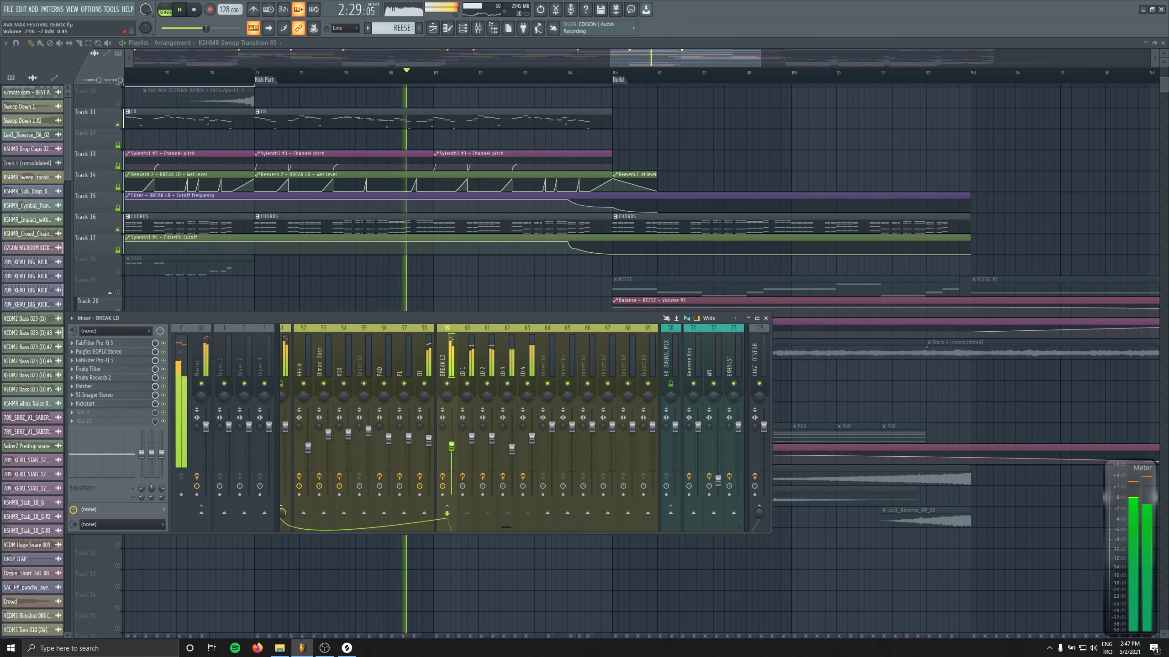
pyautogui.click(130, 404)
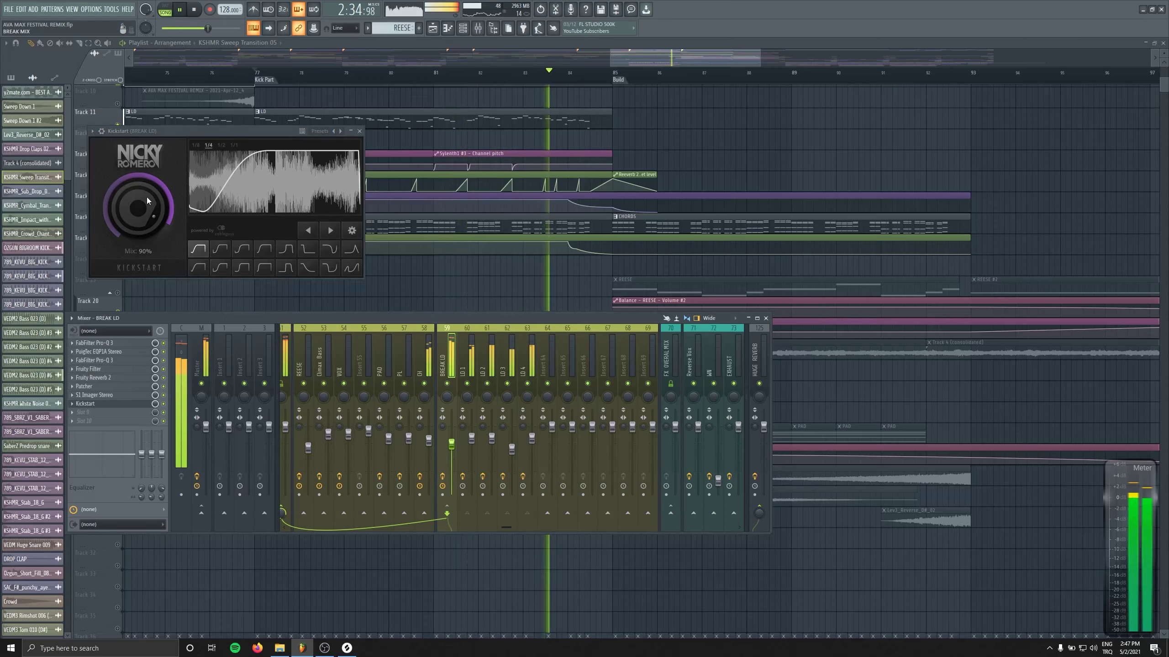
pyautogui.moveTo(146, 197); pyautogui.dragTo(148, 212)
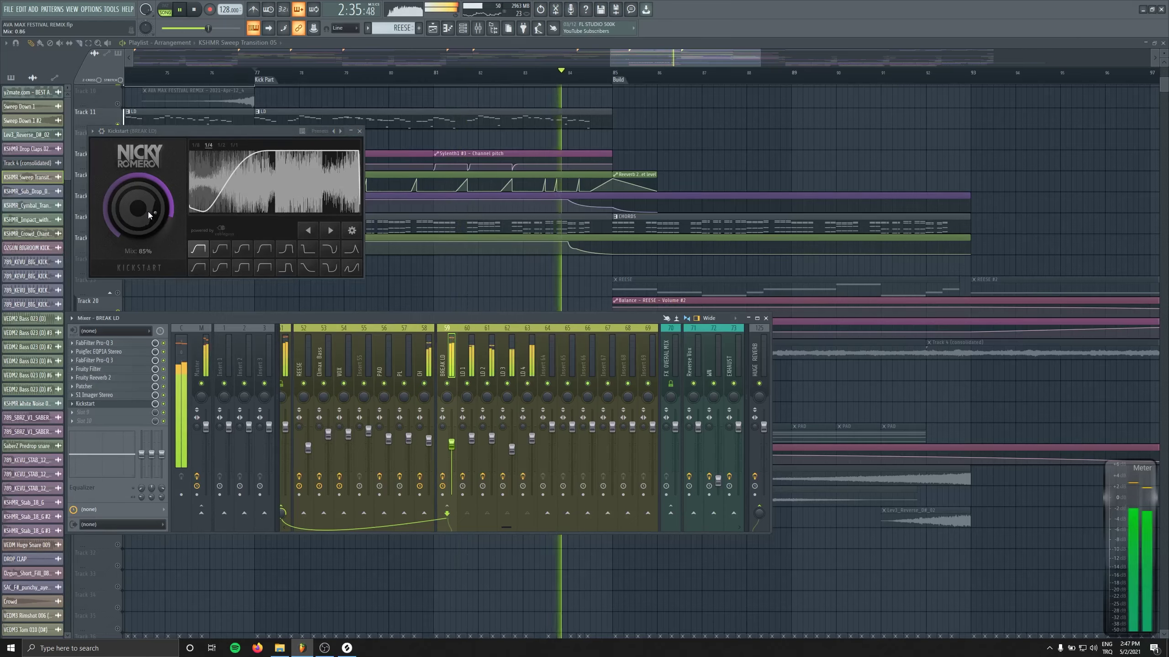
# Check the Kickstart plugin on the CH mixer track and set the BREAK LD track's Kickstart mix to 88%.
pyautogui.click(360, 130)
pyautogui.click(432, 346)
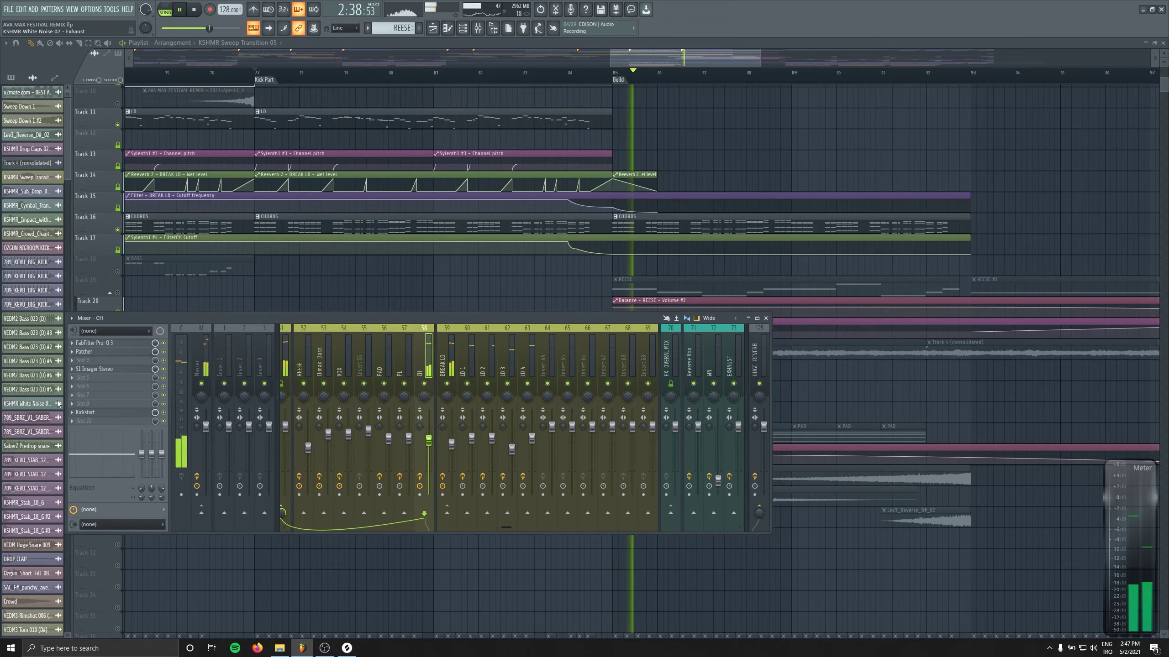
pyautogui.click(87, 413)
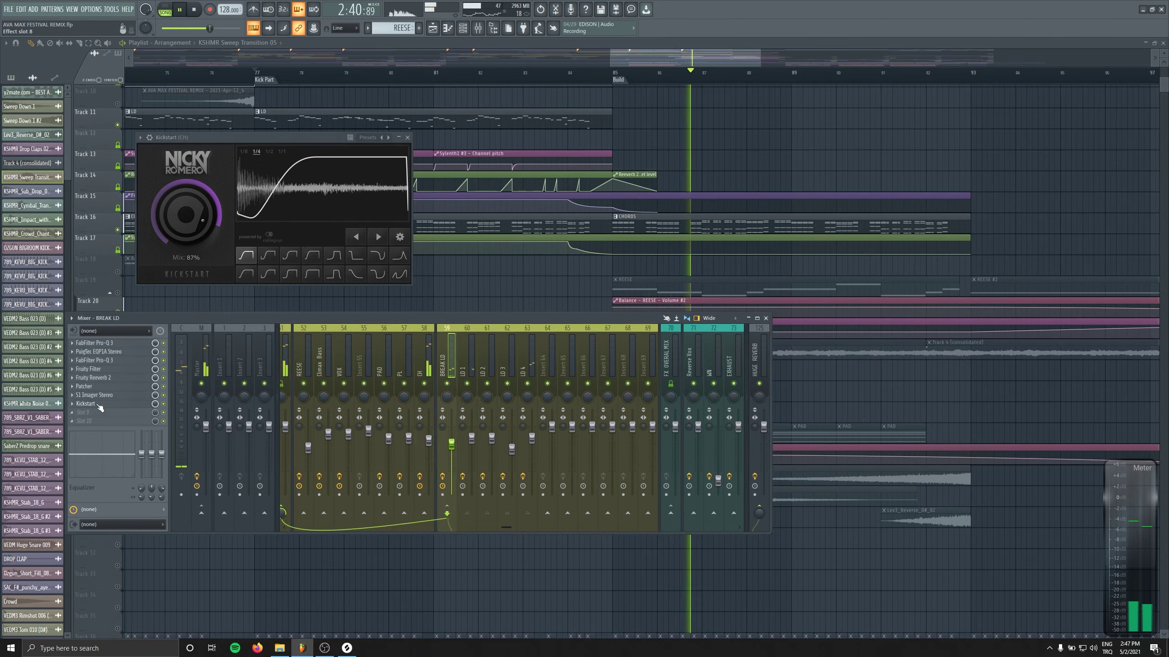
pyautogui.click(99, 405)
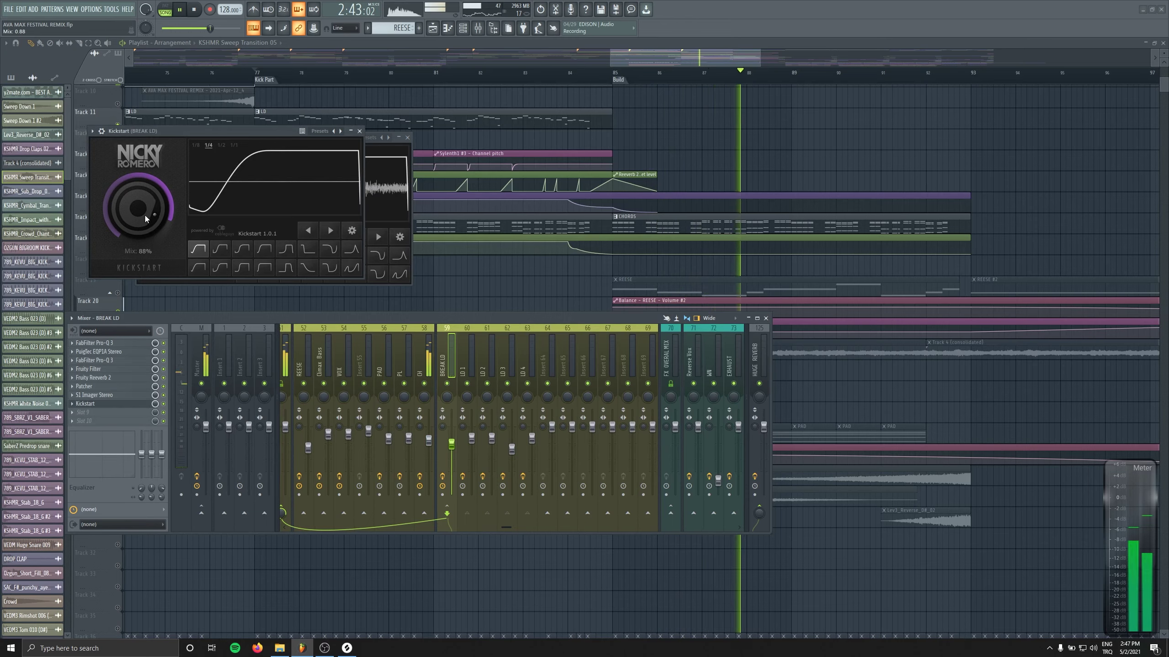
pyautogui.click(359, 131)
pyautogui.click(407, 138)
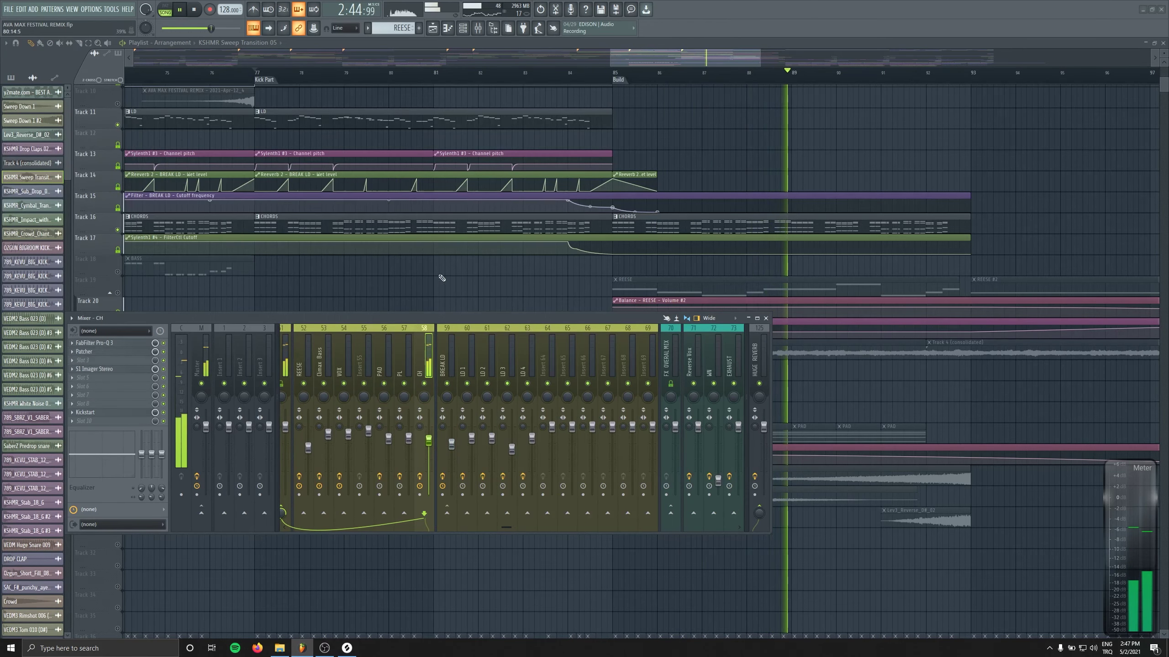
# Replay from the Kick Part marker and insert another FabFilter Pro-Q 3 just before Fruity Filter on the BREAK LD track.
pyautogui.press('space')
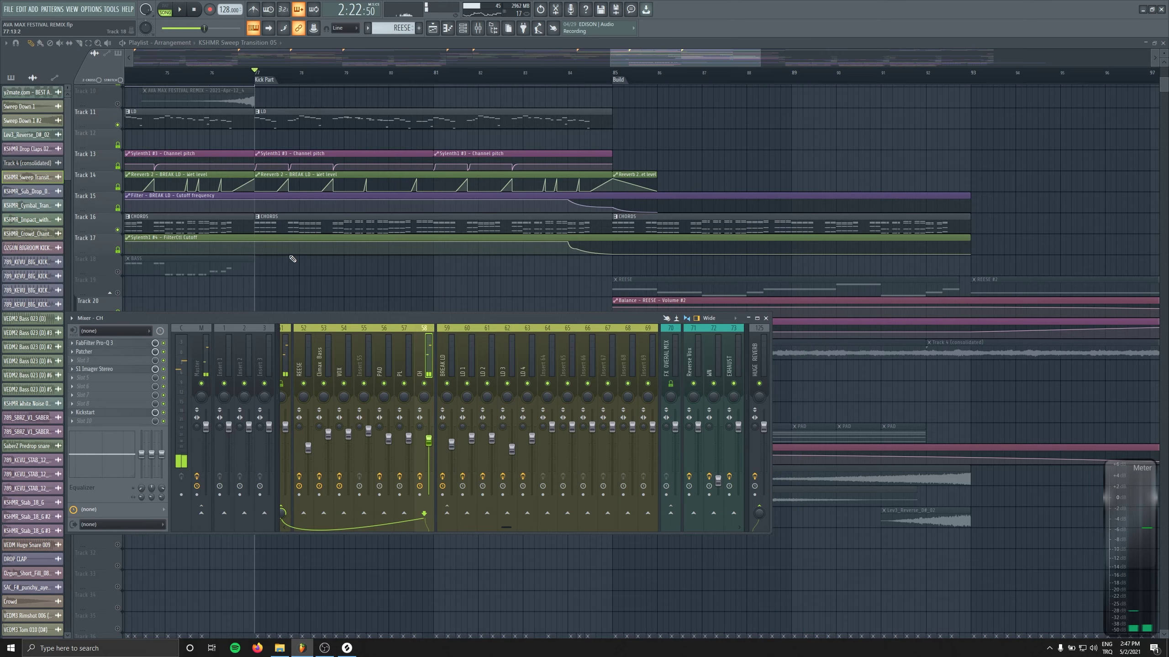
pyautogui.press('space')
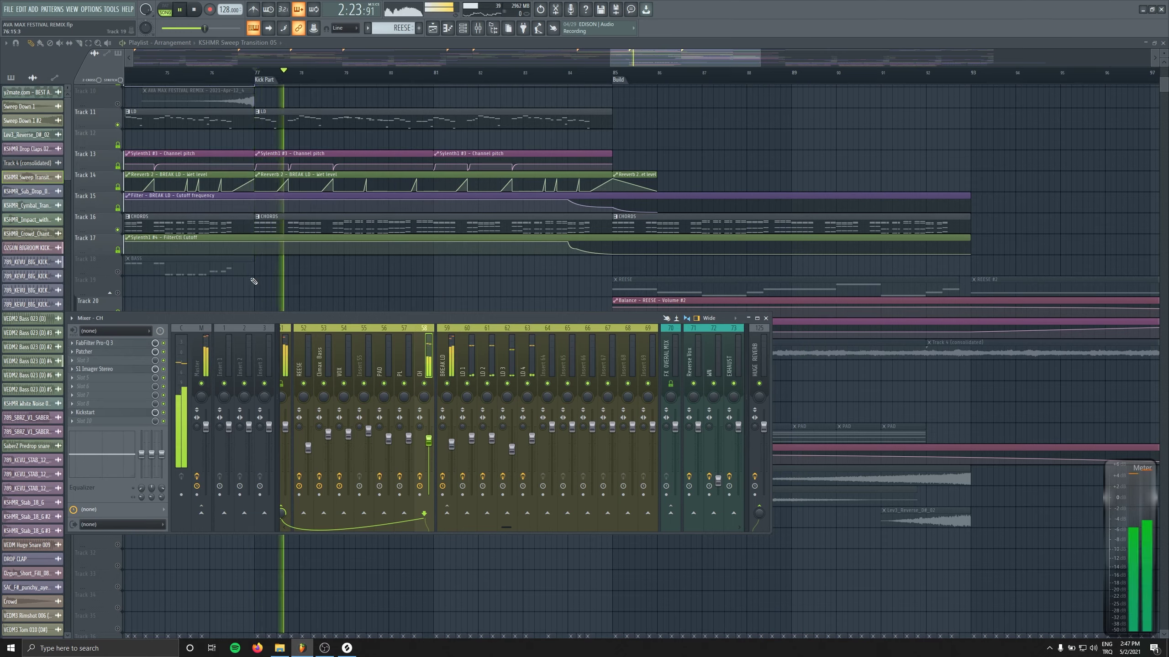
pyautogui.press('Right')
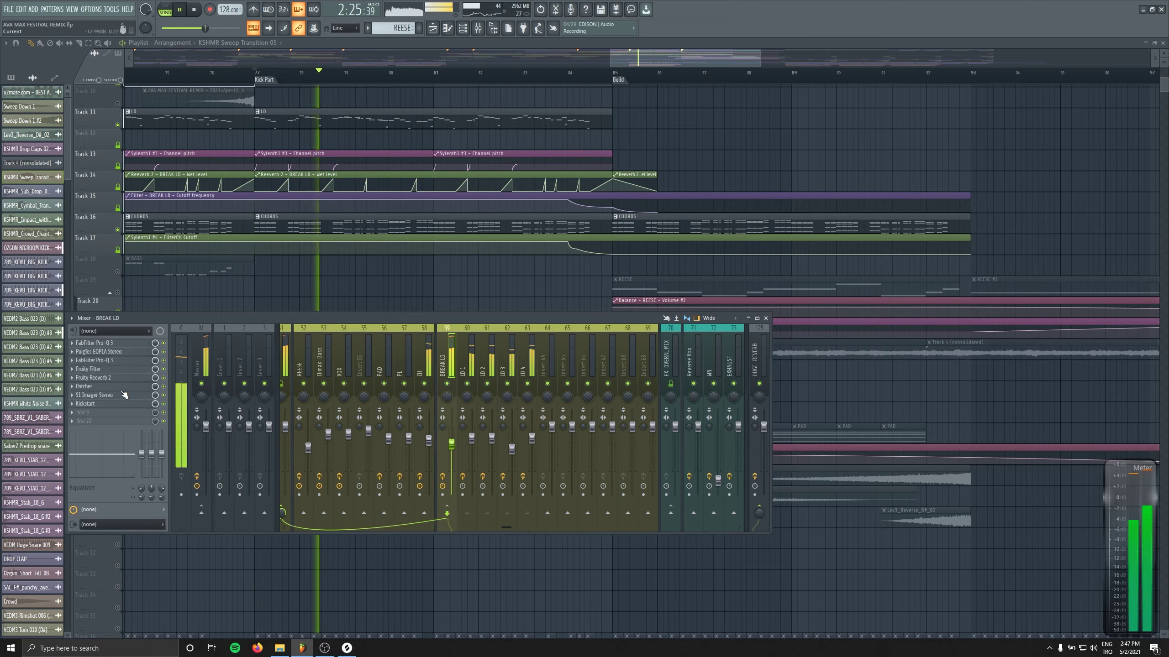
pyautogui.click(110, 361)
pyautogui.press('Escape')
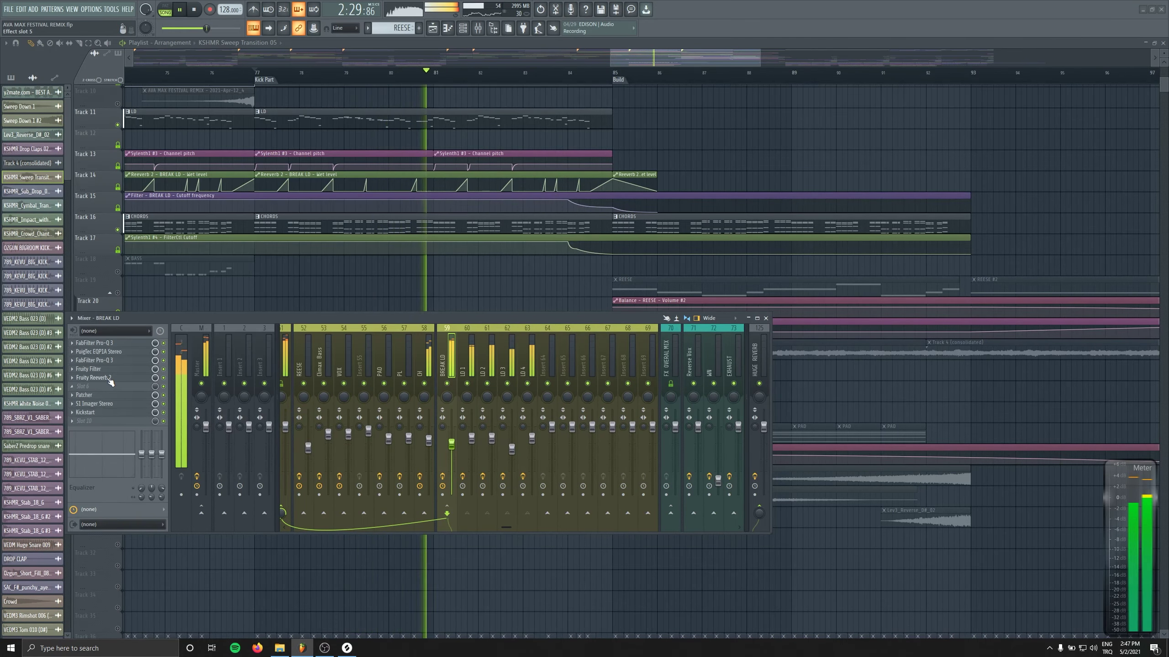
pyautogui.moveTo(107, 409); pyautogui.dragTo(112, 378)
pyautogui.click(113, 379)
pyautogui.click(212, 423)
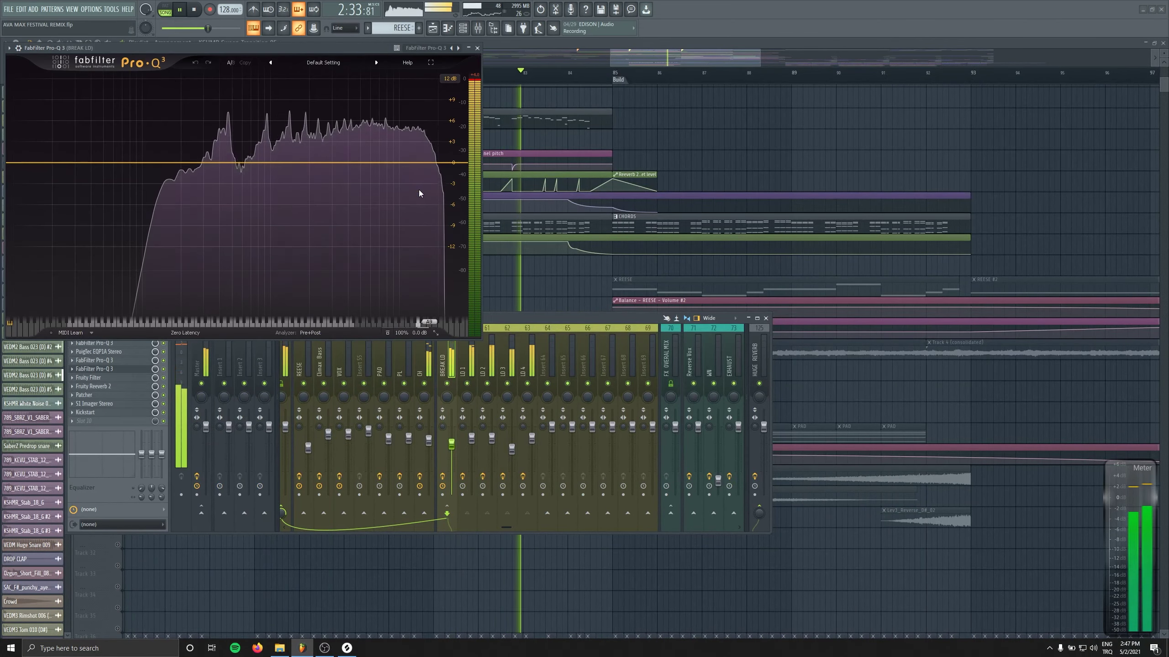
# Boost BREAK LD by about 1.5 dB around 2.87 kHz with a Q of about 1.6, deleting the trial high and low bands.
pyautogui.moveTo(332, 162); pyautogui.dragTo(331, 145)
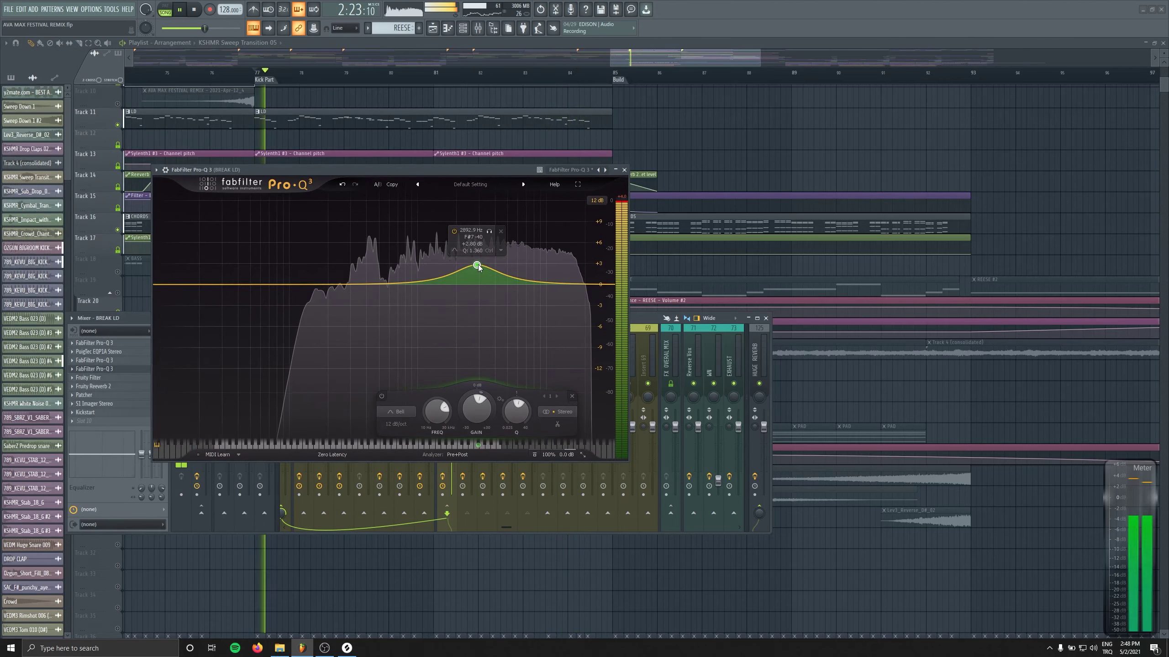
pyautogui.moveTo(478, 267); pyautogui.dragTo(542, 280)
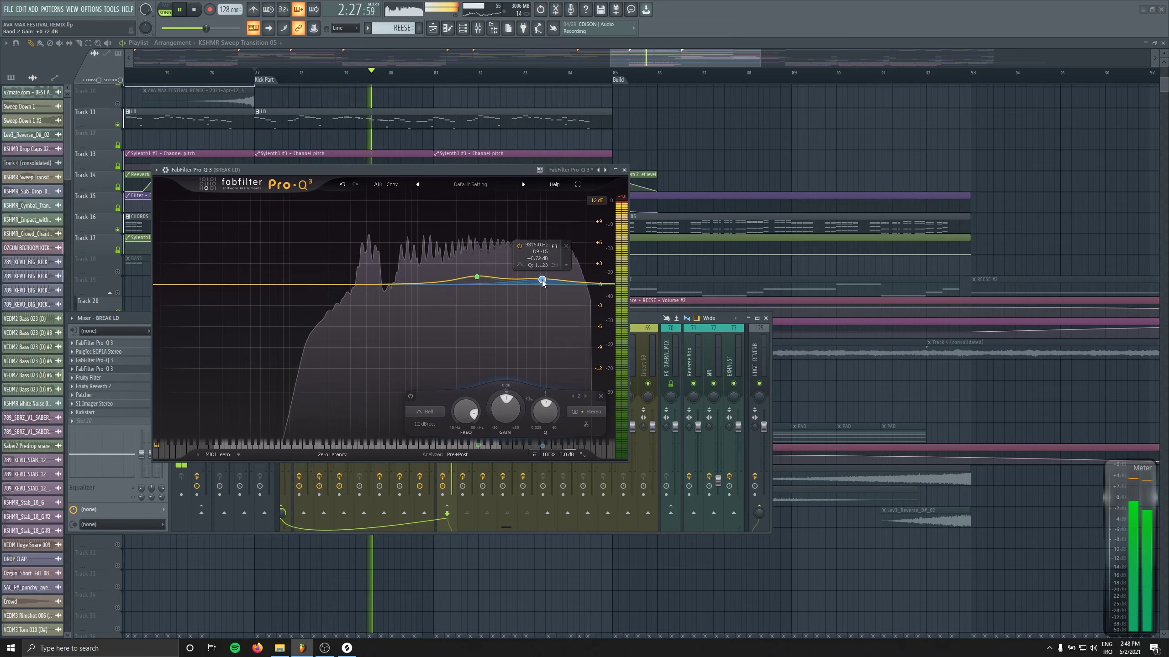
pyautogui.rightClick(542, 281)
pyautogui.click(569, 364)
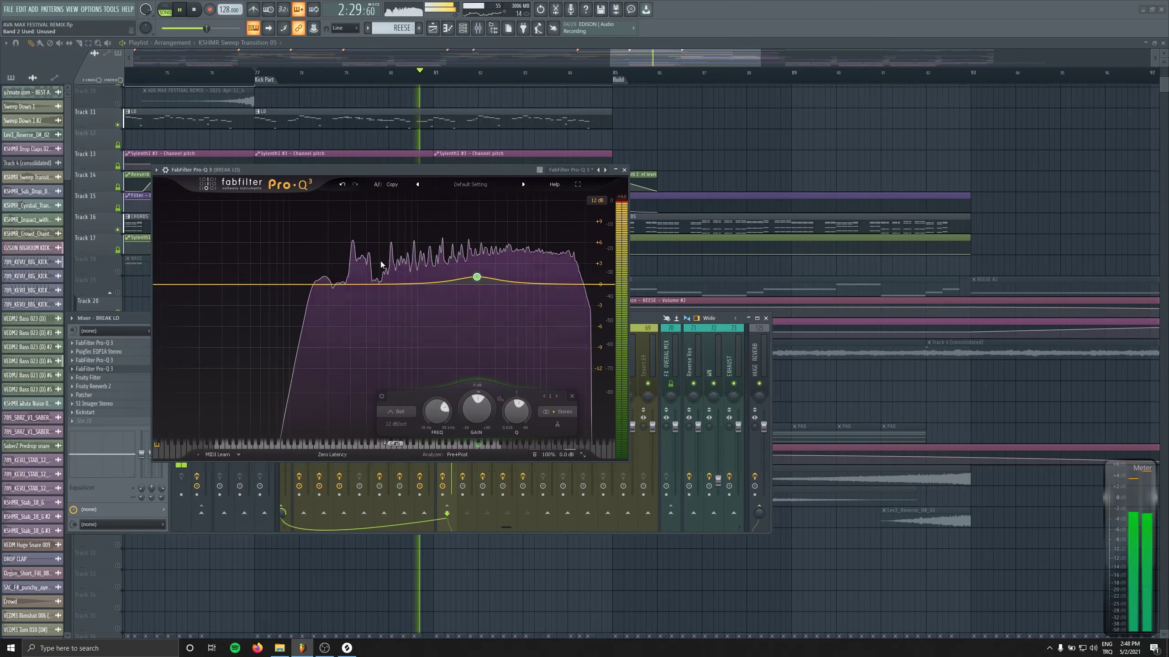
pyautogui.moveTo(399, 261); pyautogui.dragTo(356, 282)
pyautogui.rightClick(357, 282)
pyautogui.click(383, 365)
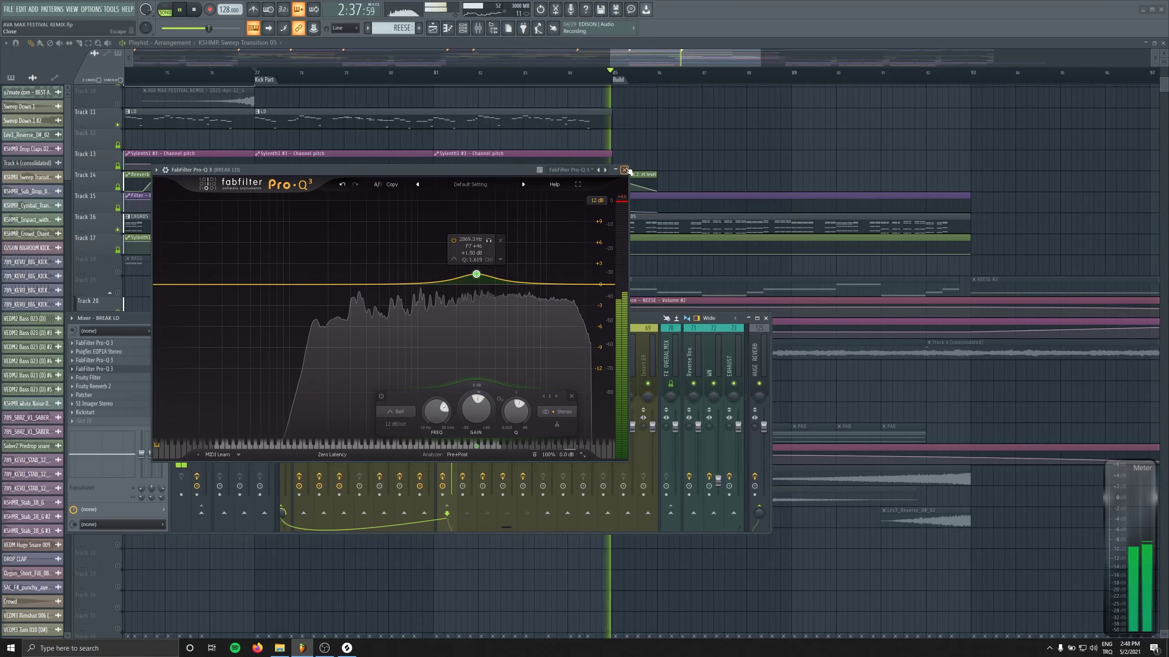
pyautogui.press('Escape')
pyautogui.press('F9')
# Play from just before the Climax marker and unmute all the muted playlist tracks.
pyautogui.scroll(-3, 430, 275)
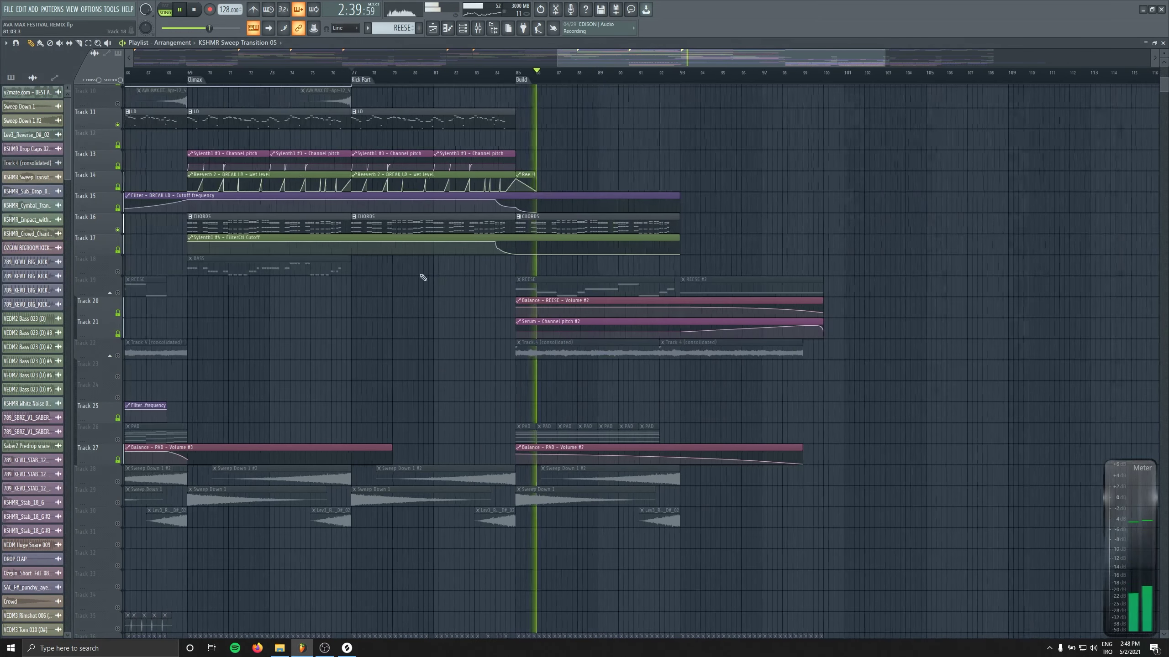
pyautogui.press('space')
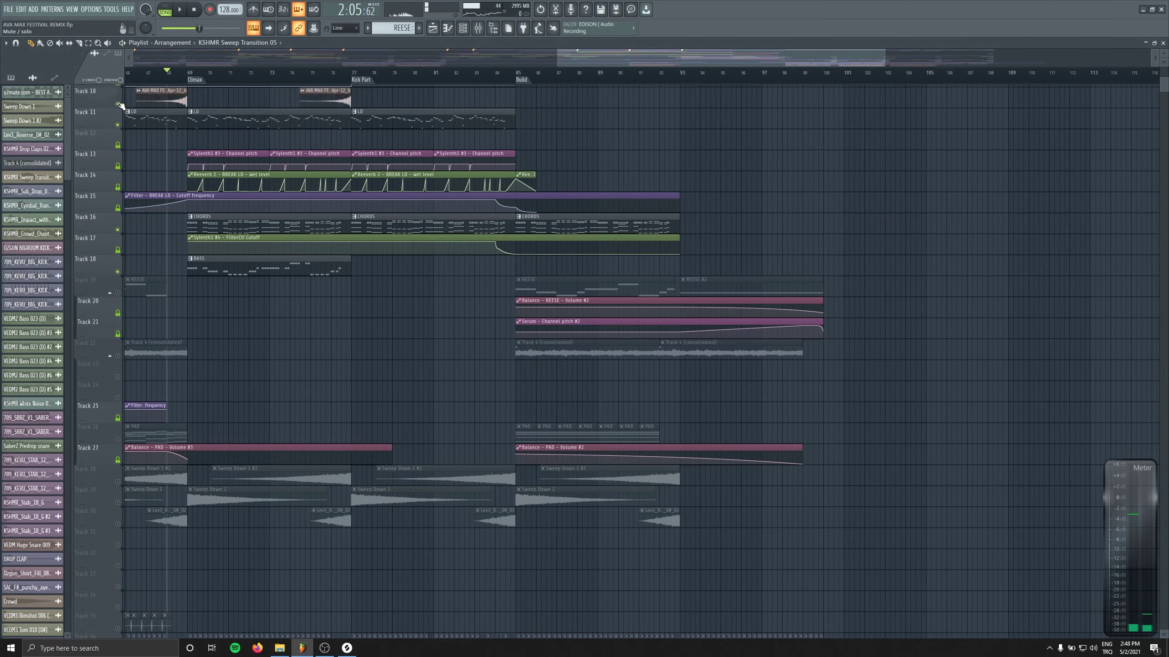
pyautogui.press('space')
pyautogui.scroll(5, 295, 306)
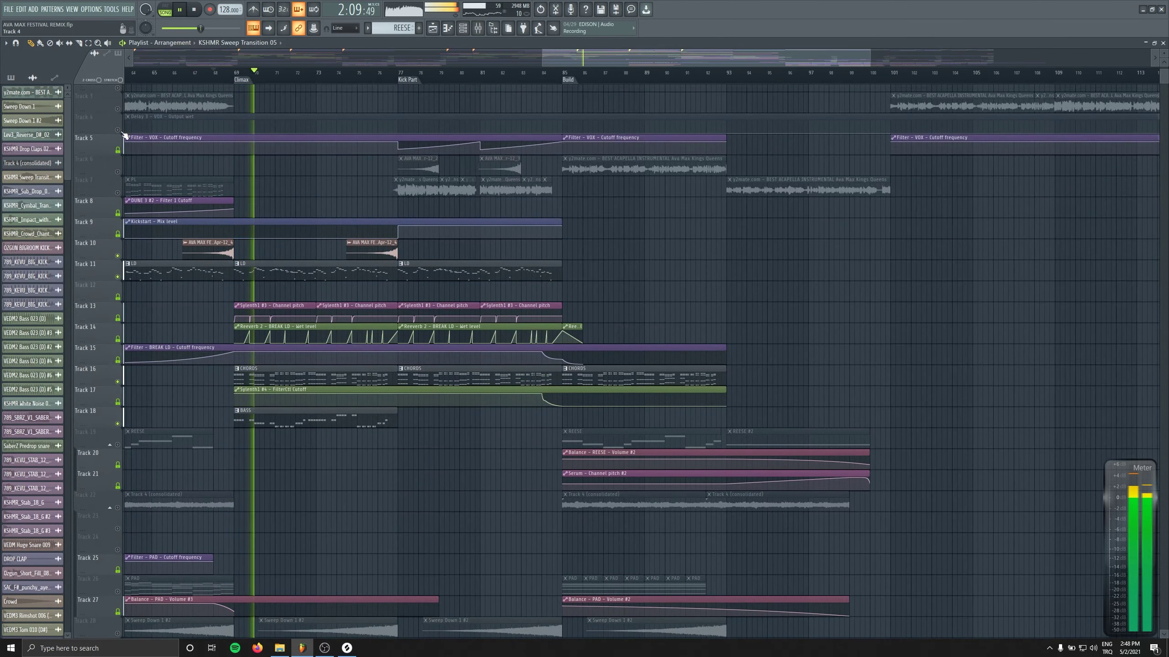
pyautogui.rightClick(115, 113)
pyautogui.click(119, 131)
pyautogui.click(119, 131)
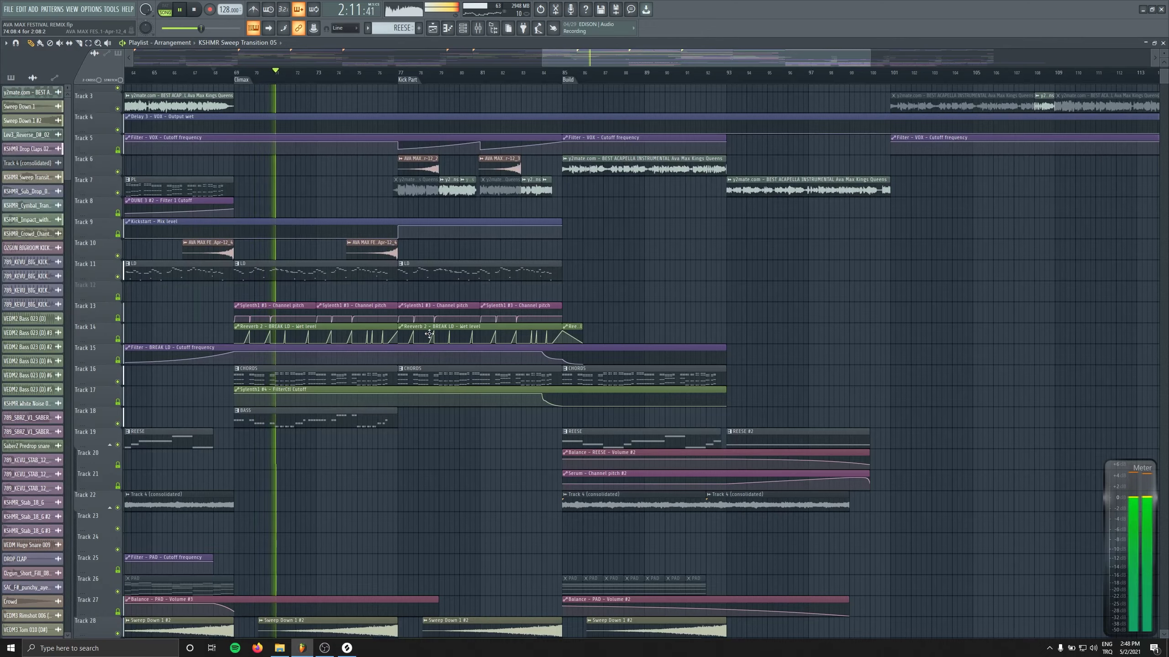
# Play the start of the Drop and the lead-in to the Climax with the full arrangement to compare their loudness.
pyautogui.scroll(-15, 561, 435)
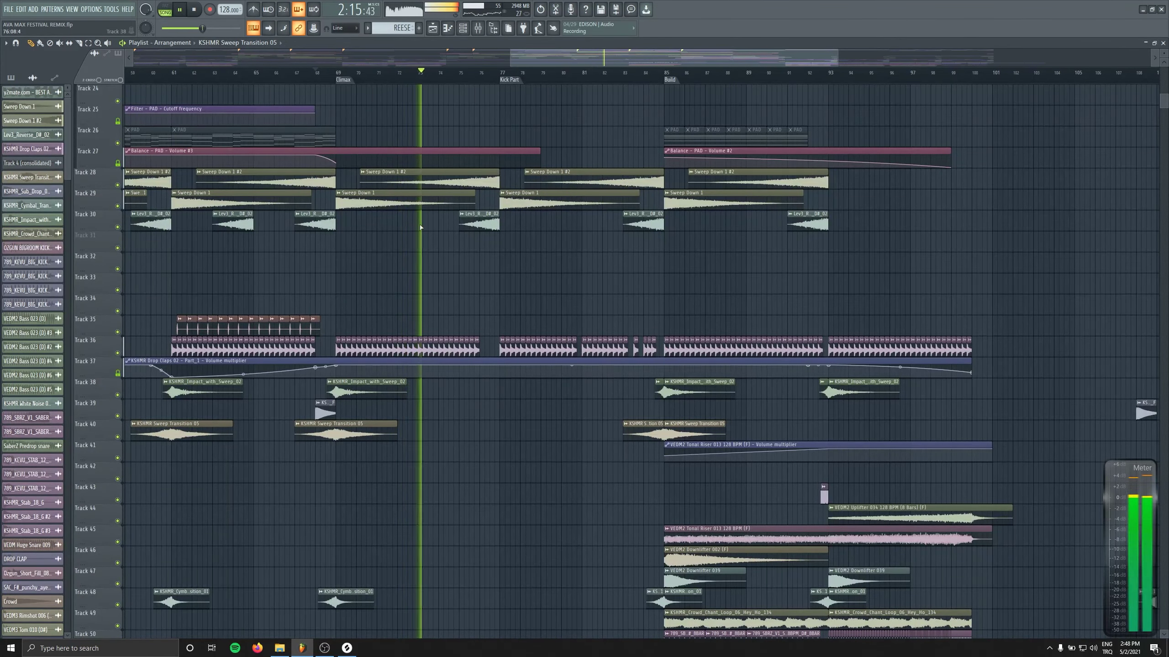
pyautogui.scroll(-4, 354, 170)
pyautogui.press('space')
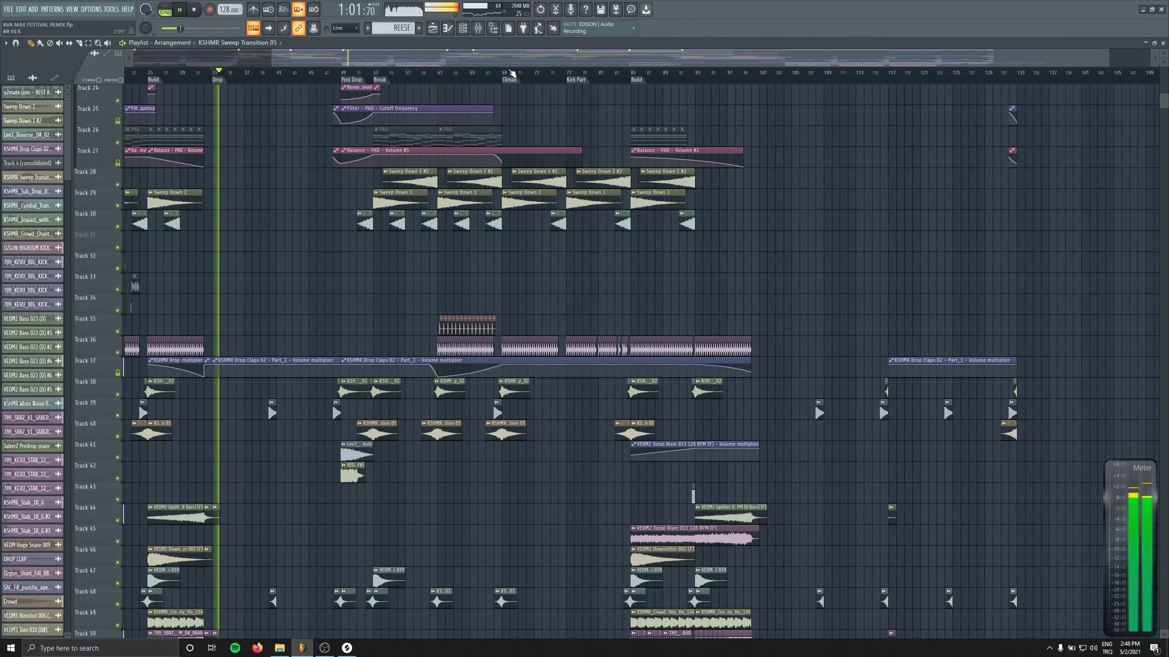
pyautogui.click(478, 32)
pyautogui.scroll(6, 478, 340)
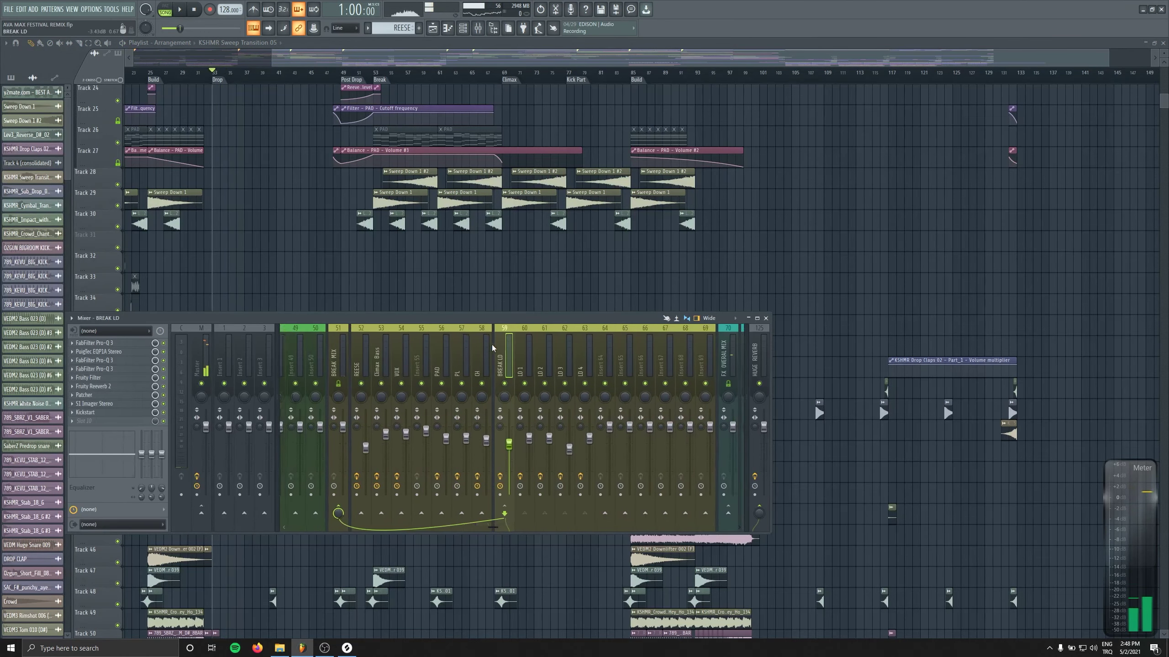
pyautogui.press('space')
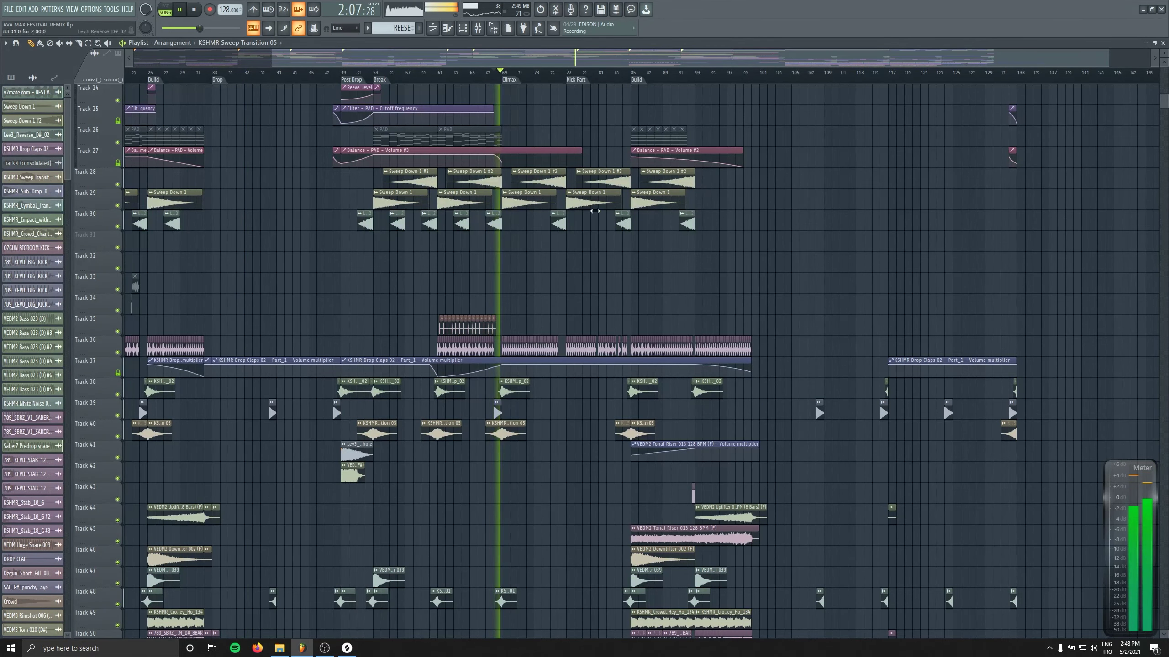
pyautogui.moveTo(589, 232); pyautogui.dragTo(522, 138)
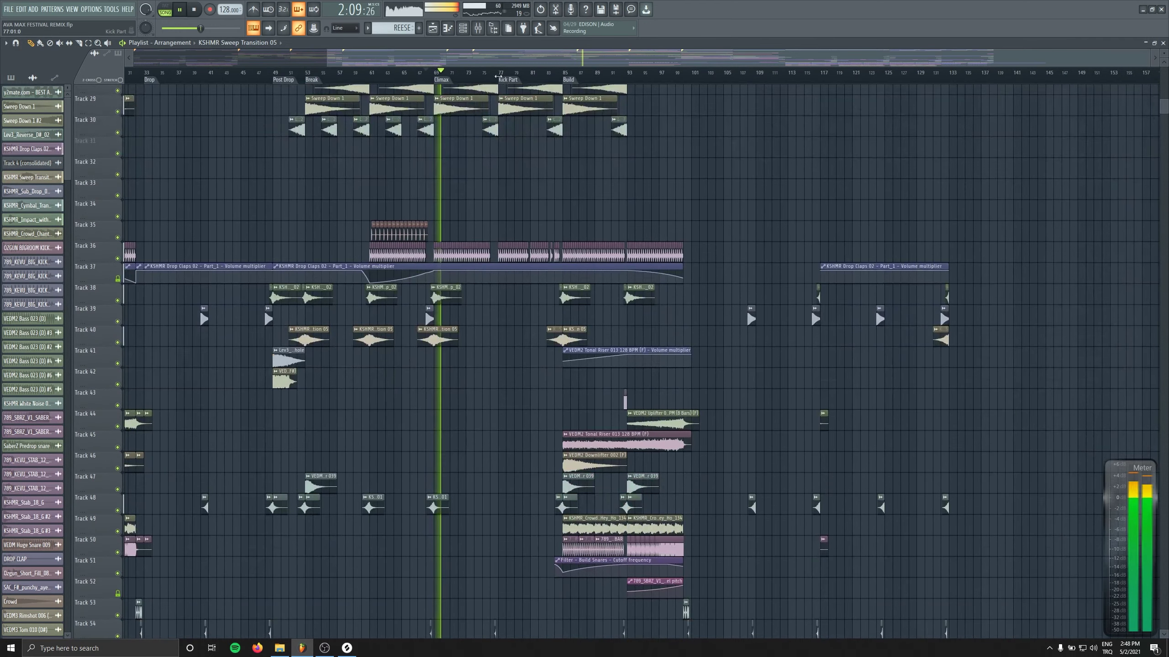
# Check the Master, LEADS MIX and BREAK MIX mixer tracks and their levels while the Climax plays.
pyautogui.press('F9')
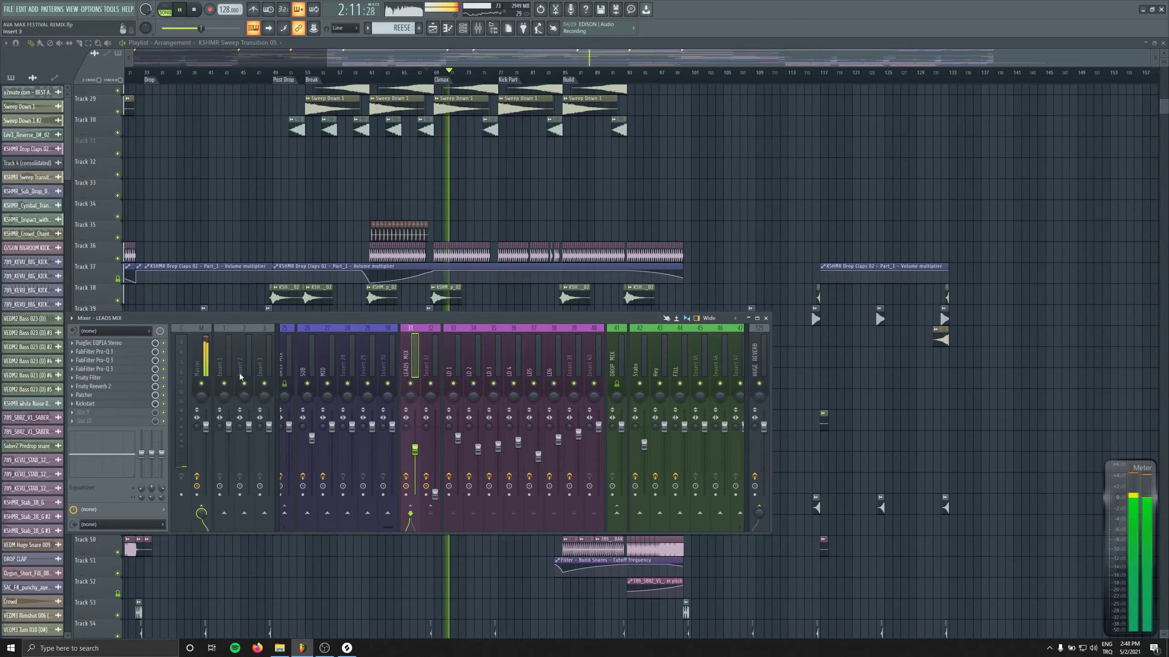
pyautogui.click(199, 341)
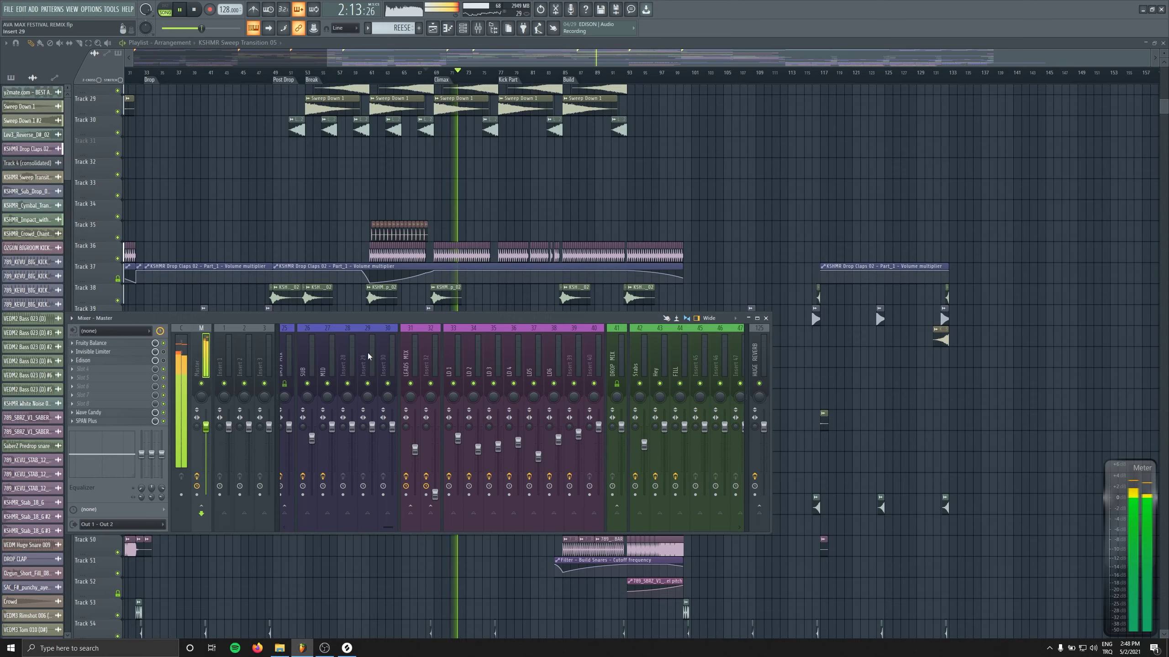
pyautogui.click(410, 359)
pyautogui.hscroll(6, 462, 336)
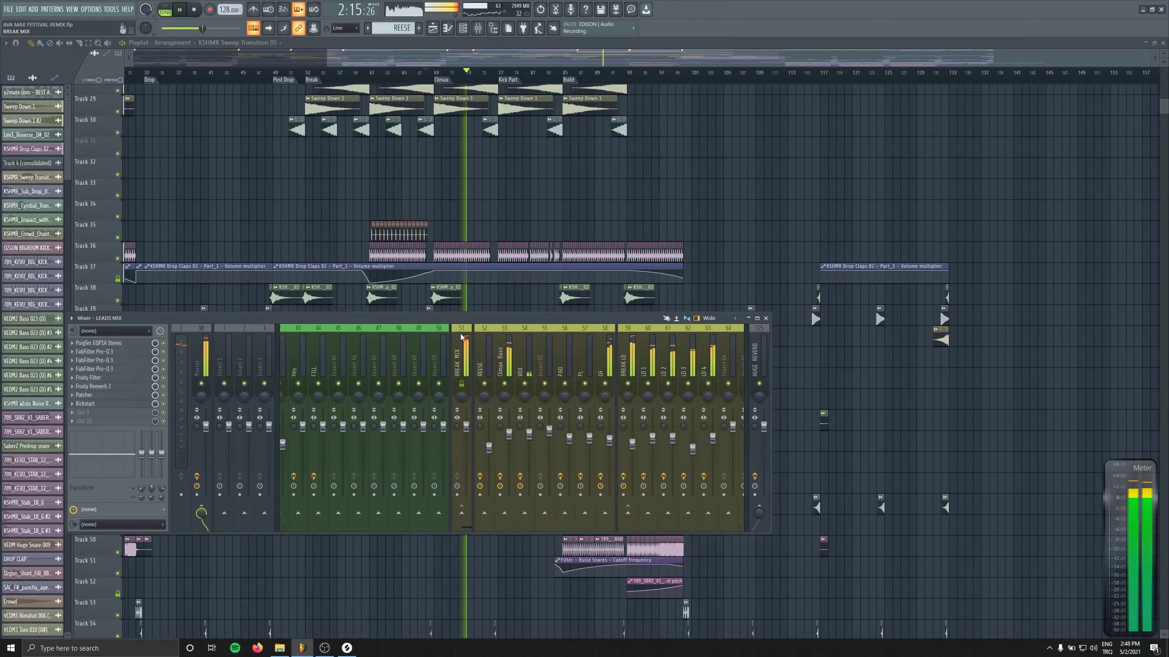
pyautogui.click(465, 433)
pyautogui.hscroll(1, 411, 438)
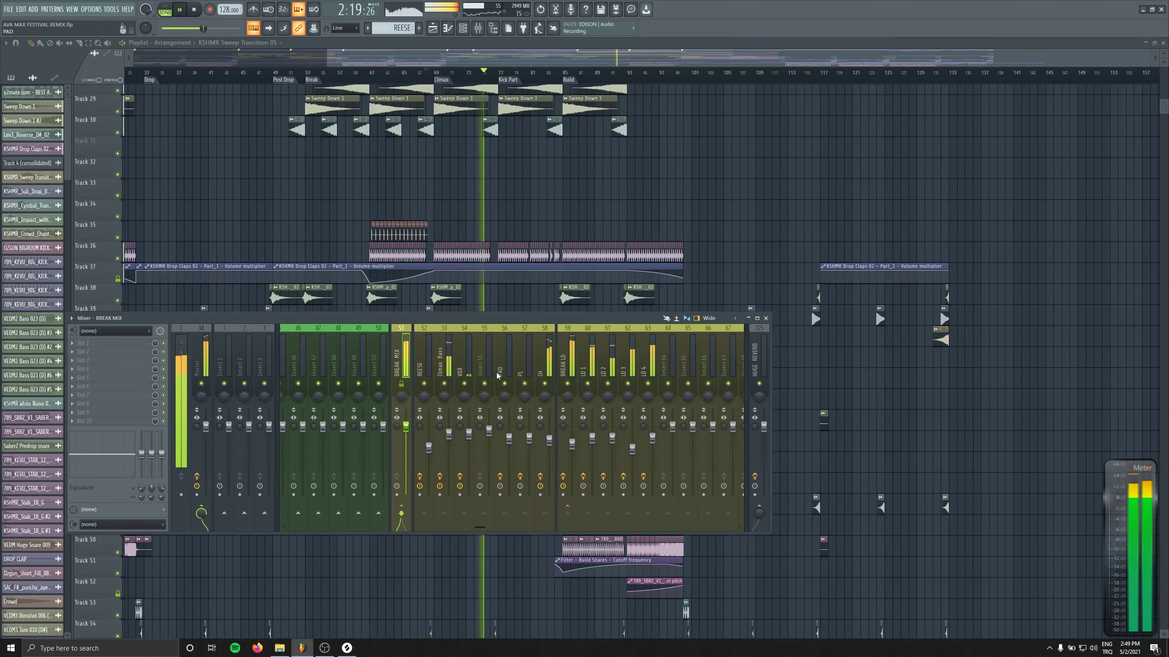
pyautogui.press('space')
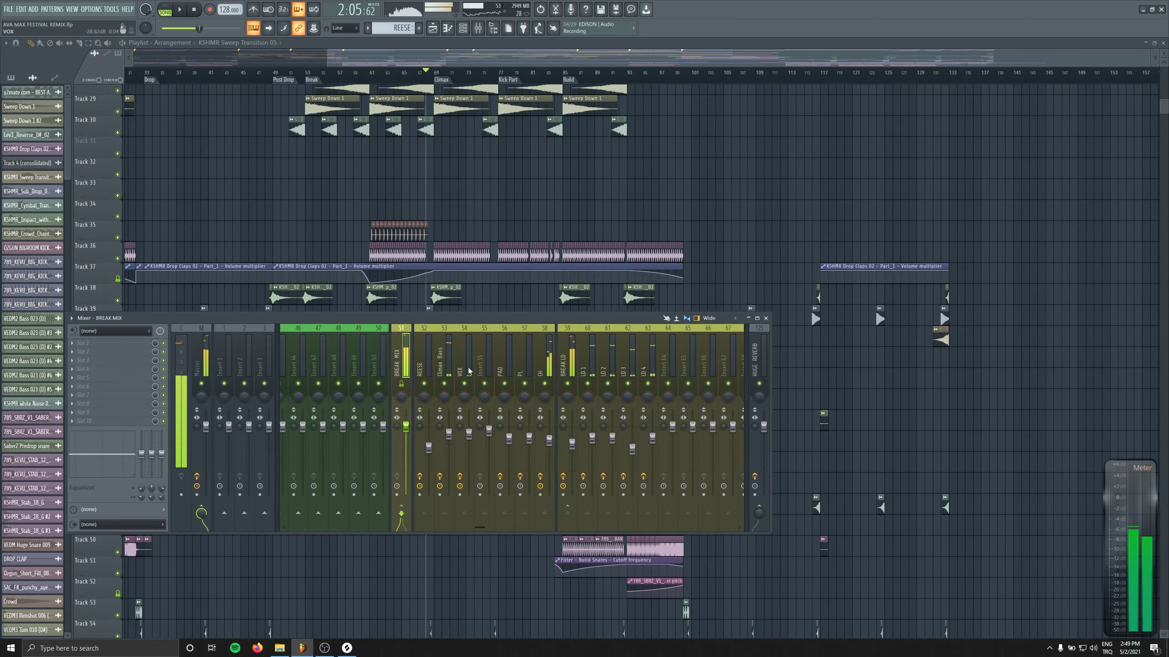
# Play a later part of the Drop for a level comparison, then stop playback and return to just before the Climax.
pyautogui.press('F9')
pyautogui.click(218, 72)
pyautogui.press('space')
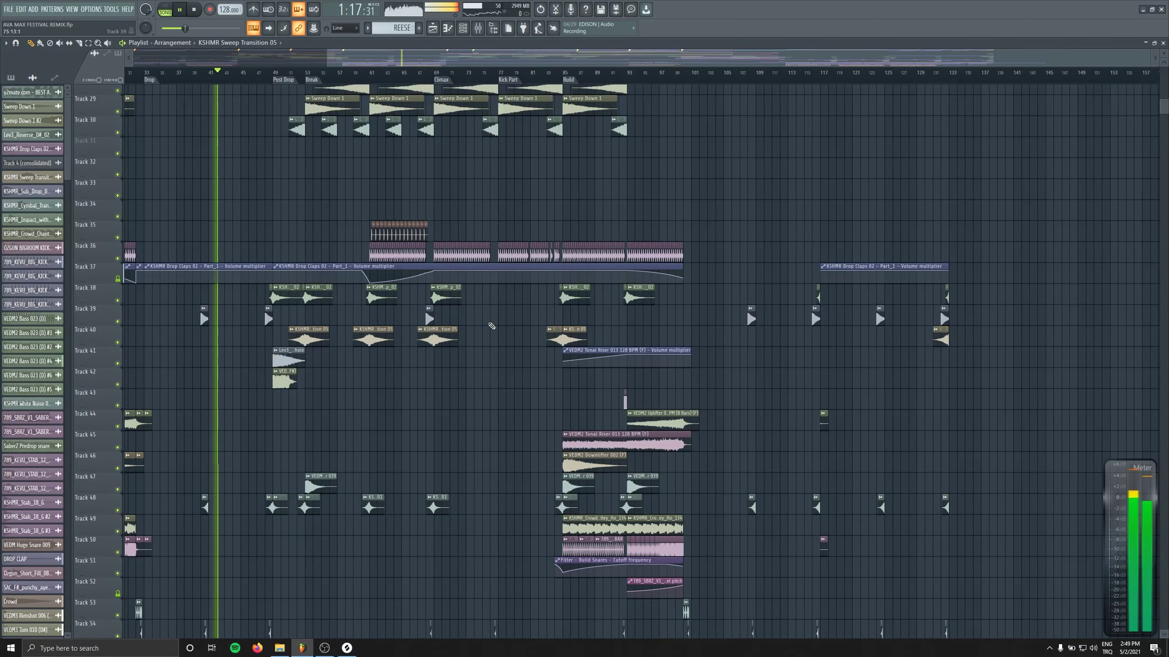
pyautogui.click(478, 28)
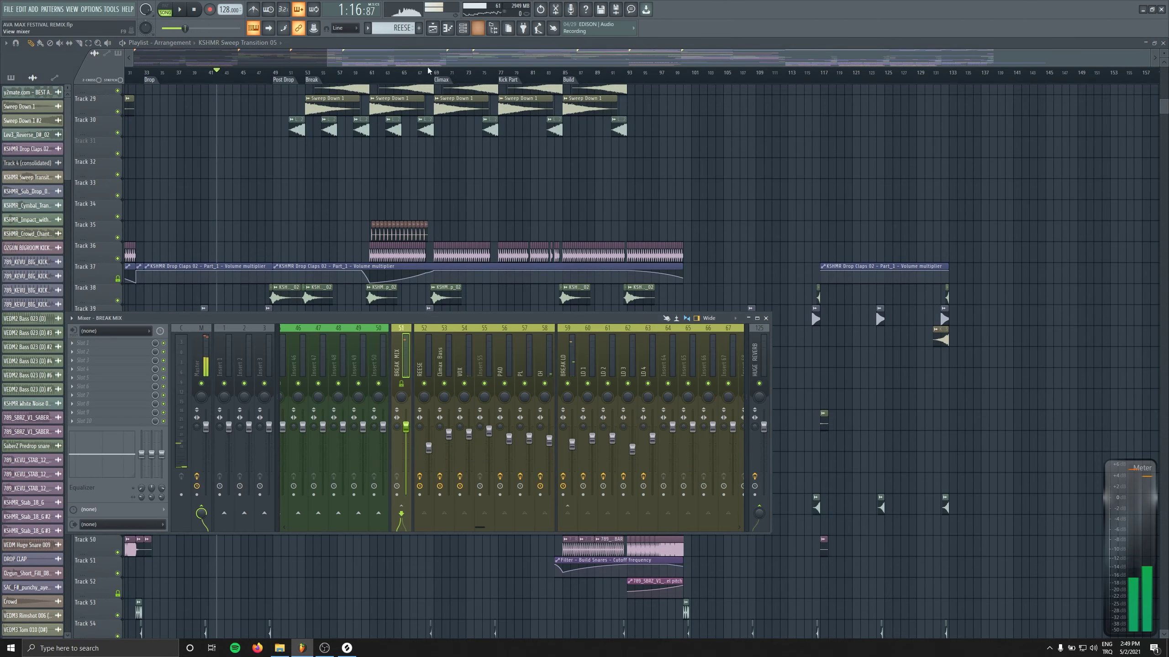
pyautogui.click(478, 27)
pyautogui.press('space')
# Load FabFilter Pro-Q 3 into slot 5 of the Master track and set its output level to -6.00 dB.
pyautogui.press('F9')
pyautogui.click(206, 358)
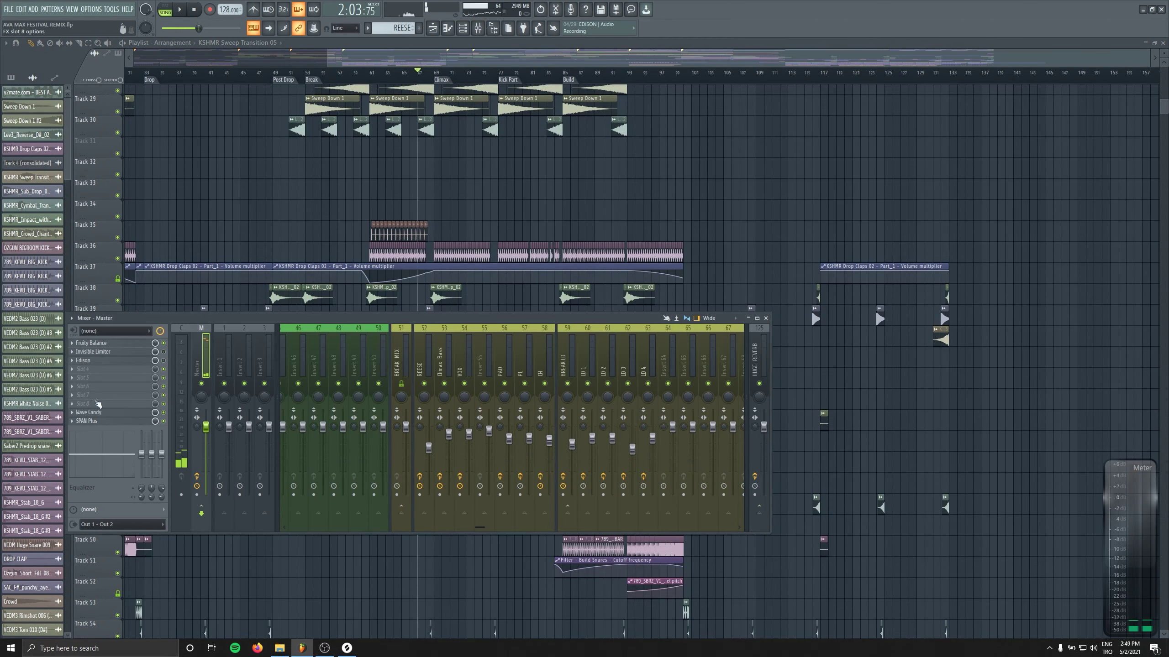
pyautogui.click(126, 381)
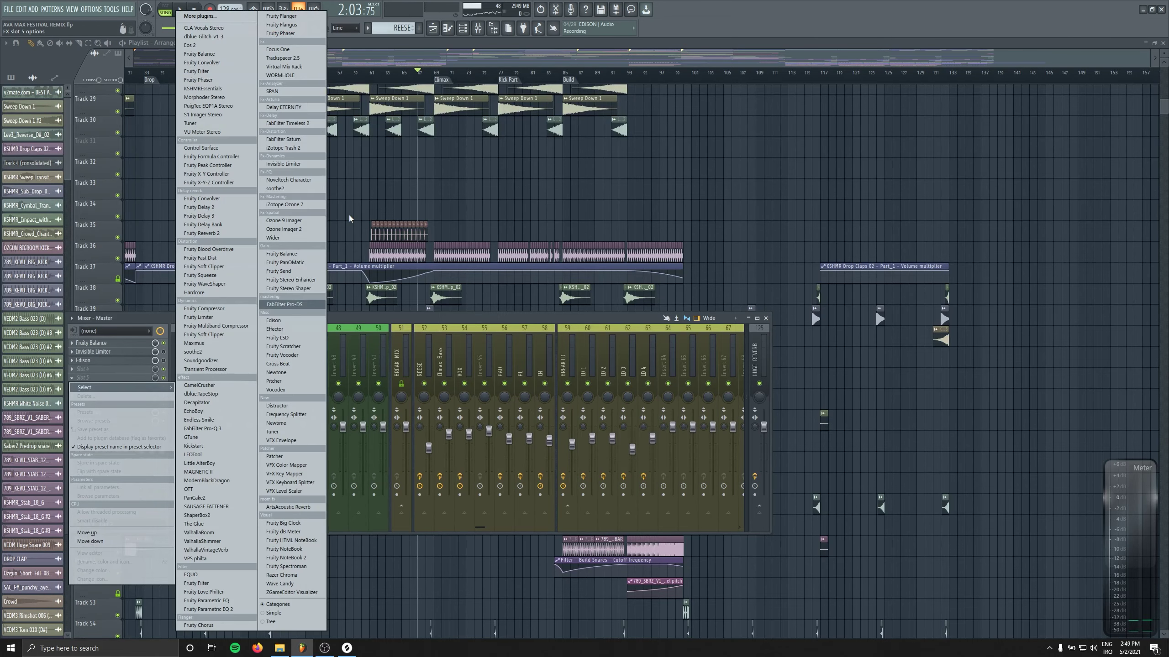
pyautogui.click(219, 428)
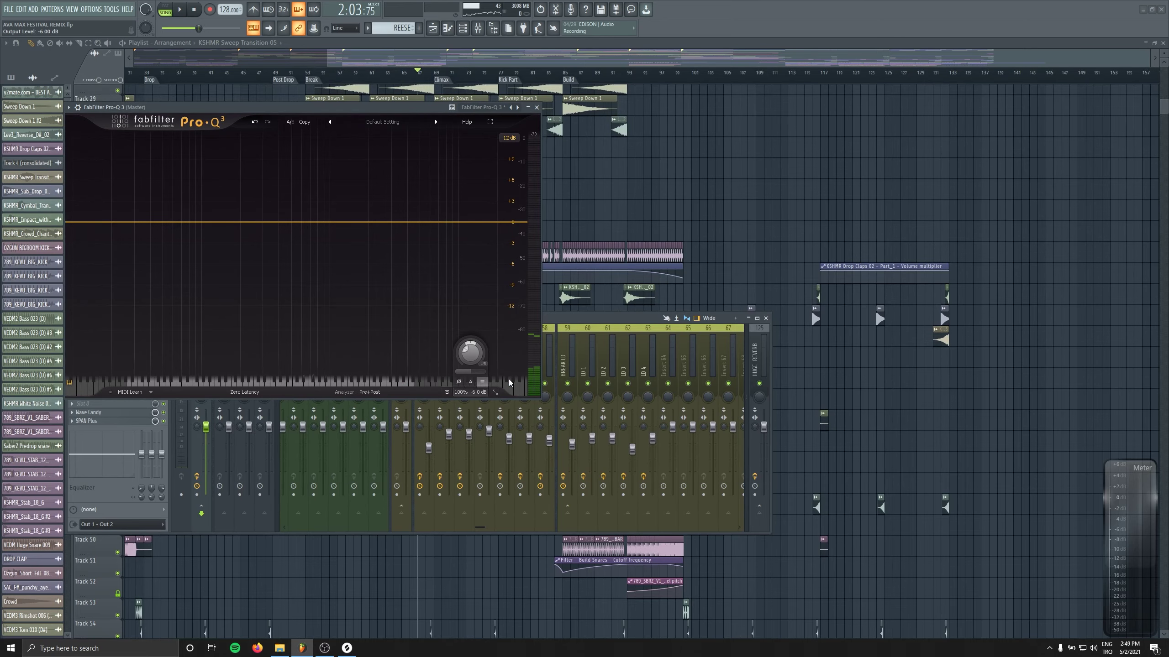
pyautogui.click(536, 108)
pyautogui.press('F9')
# Play the Climax and then the run-up to the Drop to compare levels through the Master EQ.
pyautogui.press('space')
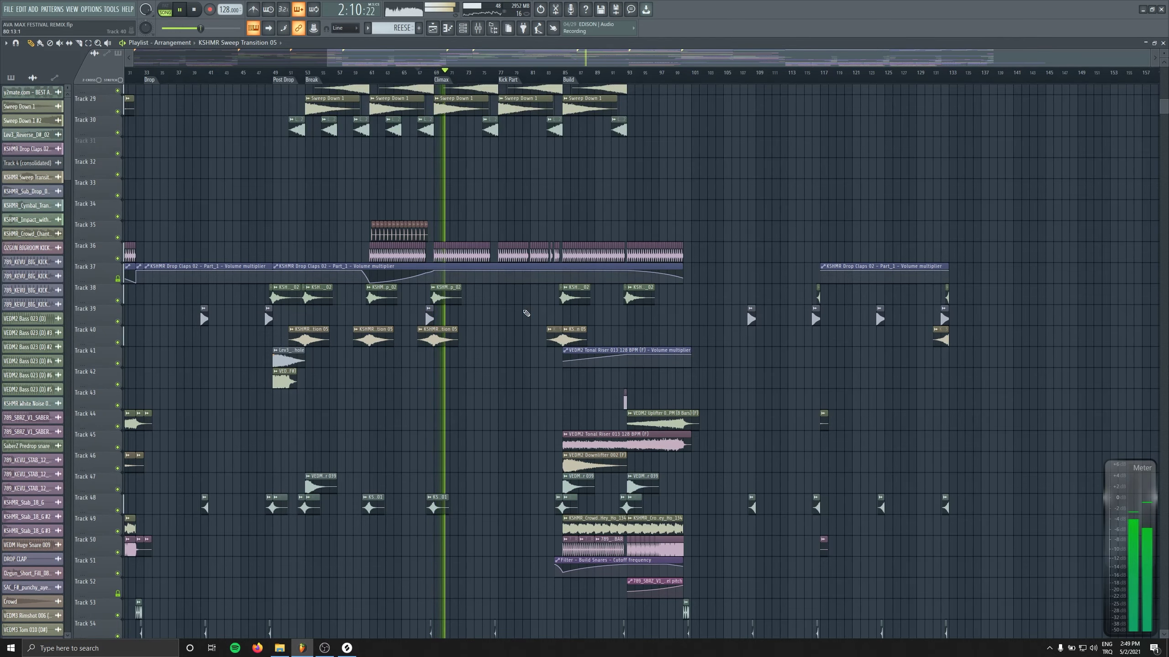
pyautogui.hscroll(-3, 434, 101)
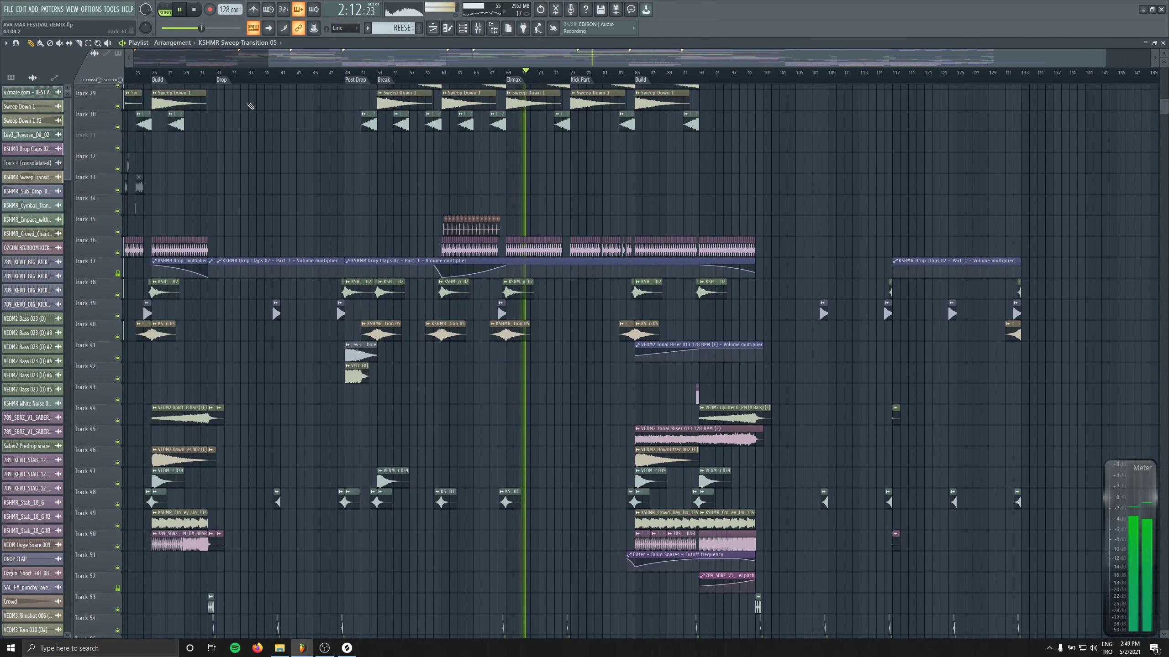
pyautogui.click(209, 73)
pyautogui.click(474, 28)
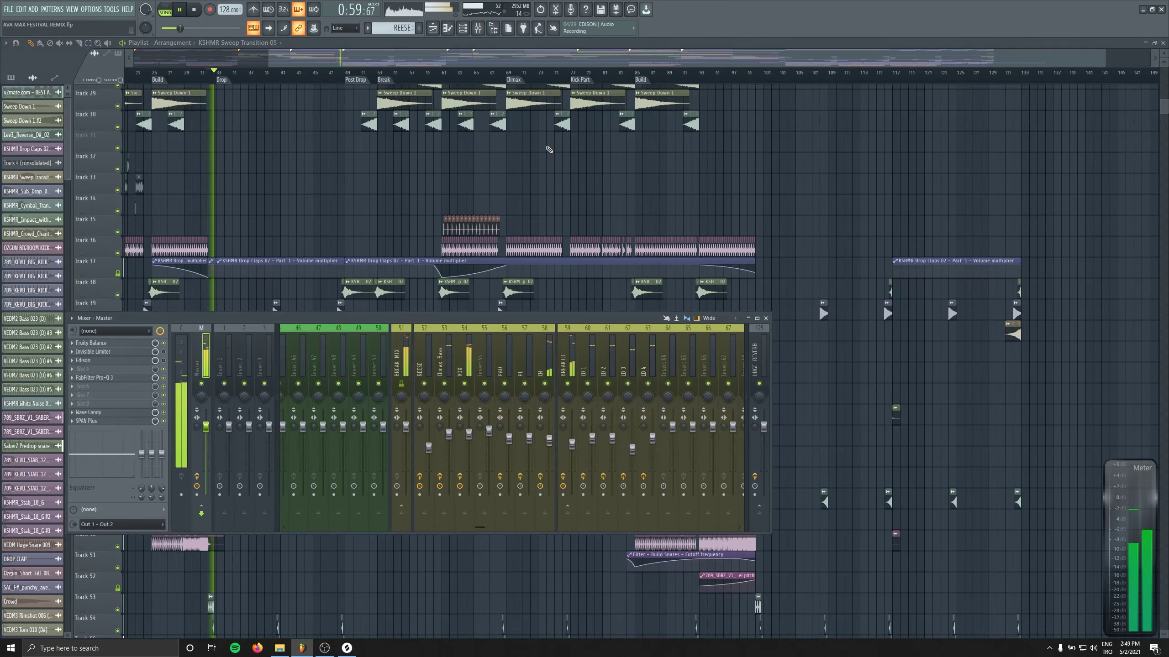
# Load iZotope Trash 2 ahead of Kickstart on the LEADS MIX track and choose its Clip Control distortion.
pyautogui.hscroll(-8, 511, 353)
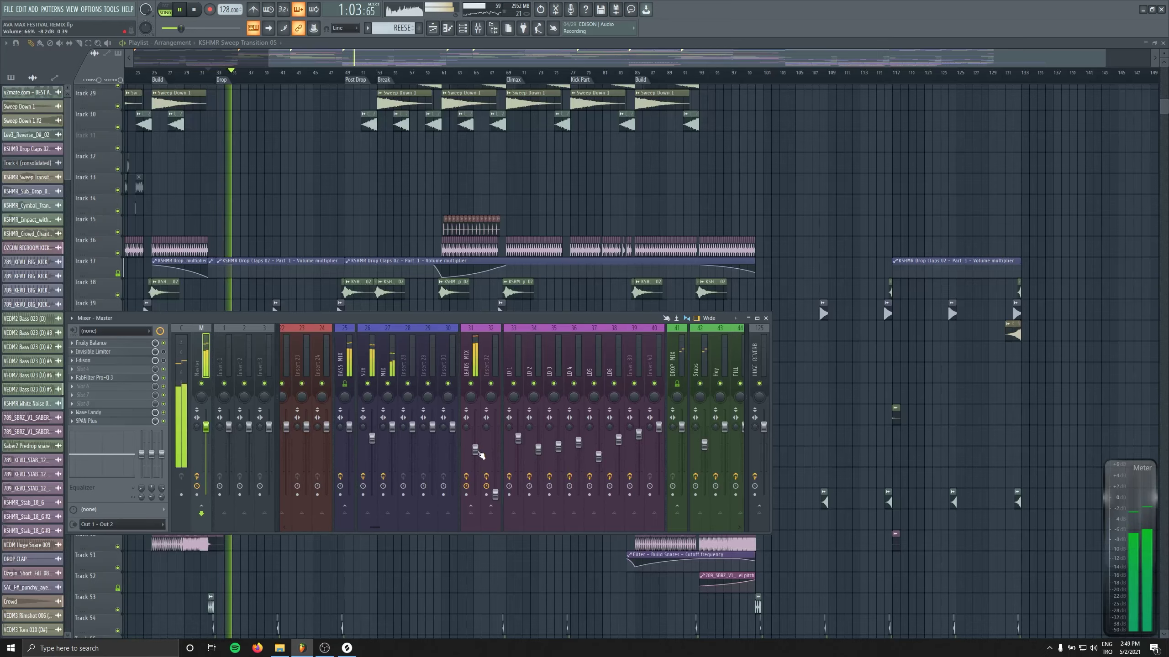
pyautogui.moveTo(478, 453); pyautogui.dragTo(479, 451)
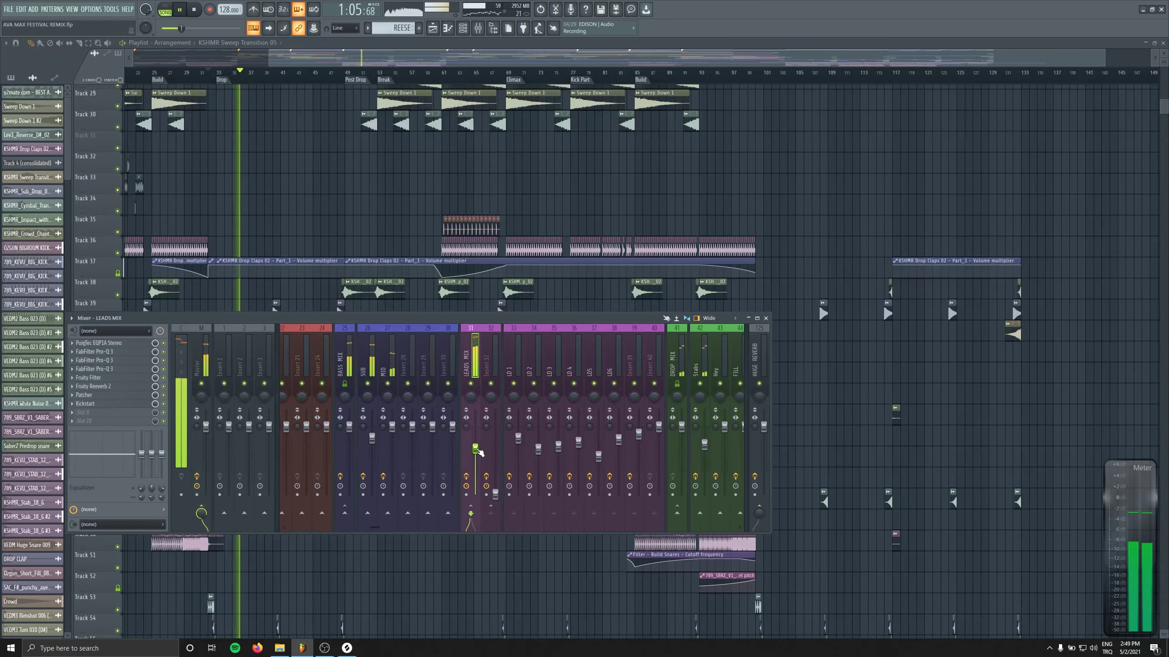
pyautogui.click(108, 396)
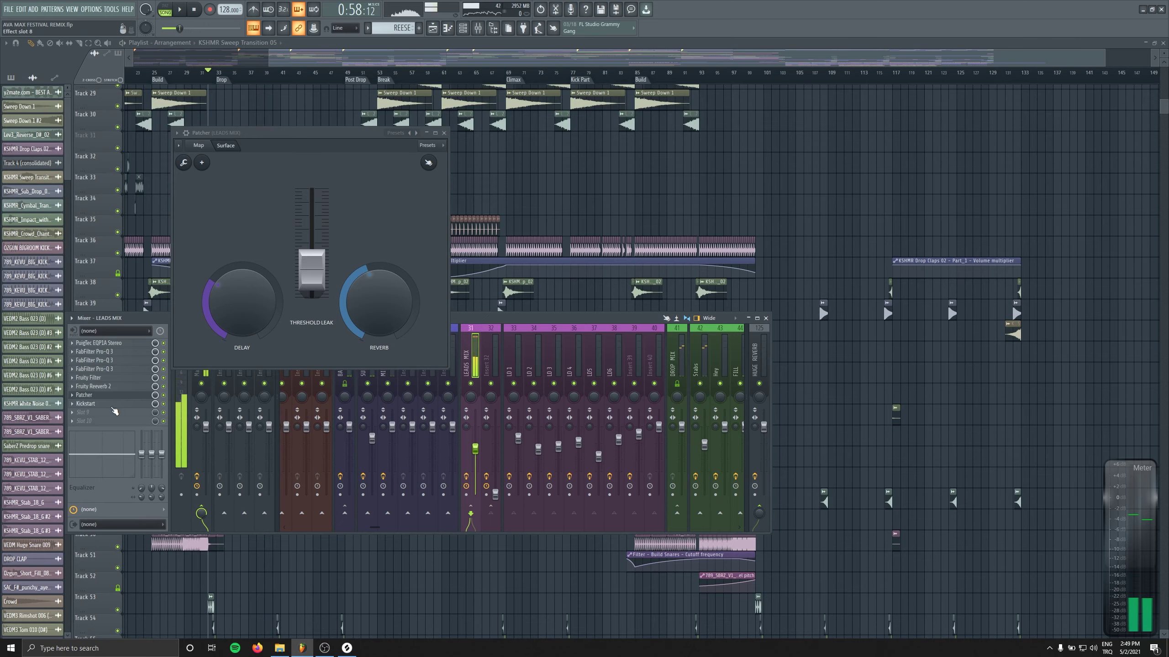
pyautogui.moveTo(119, 407); pyautogui.dragTo(341, 263)
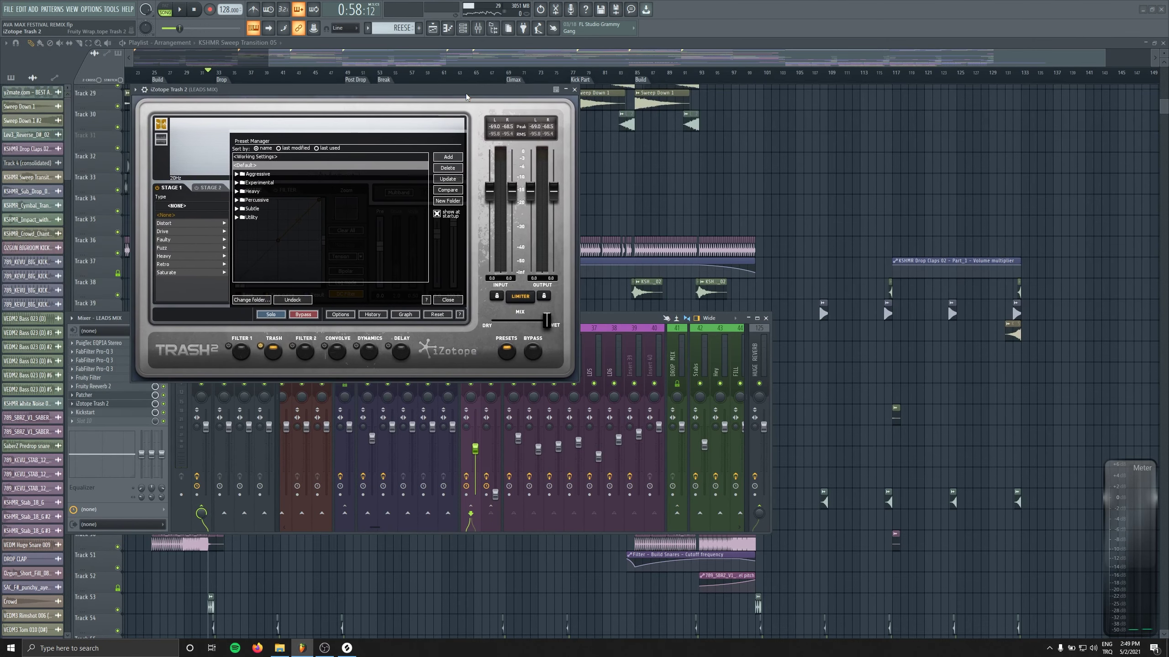
pyautogui.click(454, 300)
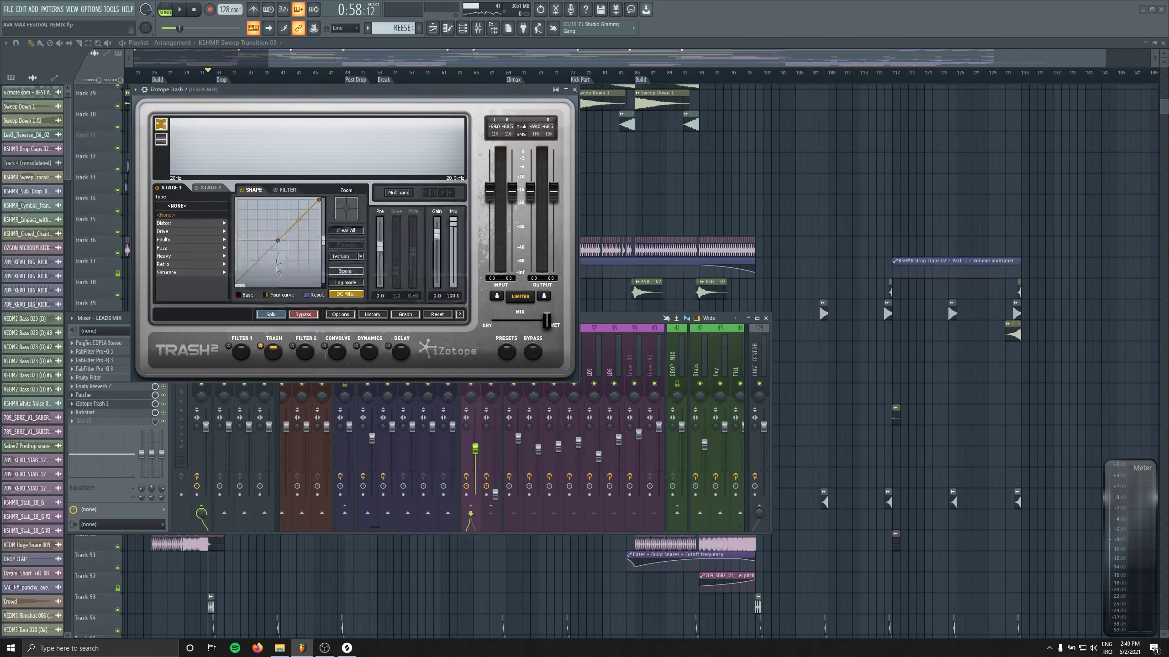
pyautogui.click(438, 315)
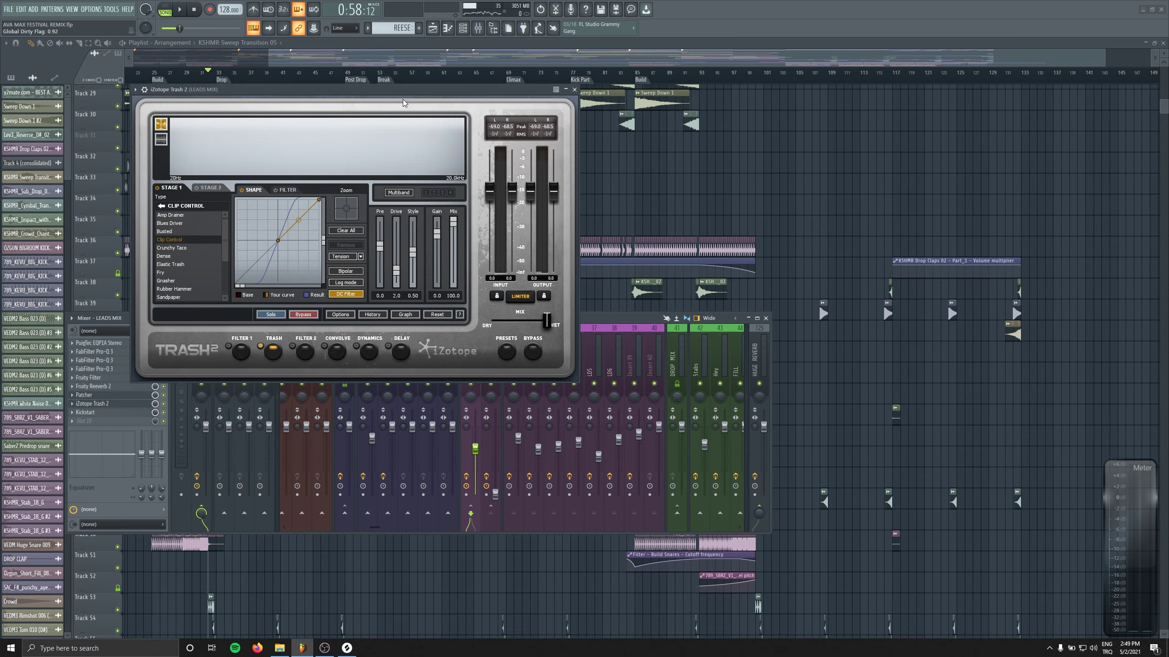
# While the Drop plays, try Trash 2 on the leads with input gain at -7.7 dB and mix at about 52, comparing against bypass.
pyautogui.press('space')
pyautogui.moveTo(403, 103); pyautogui.dragTo(513, 96)
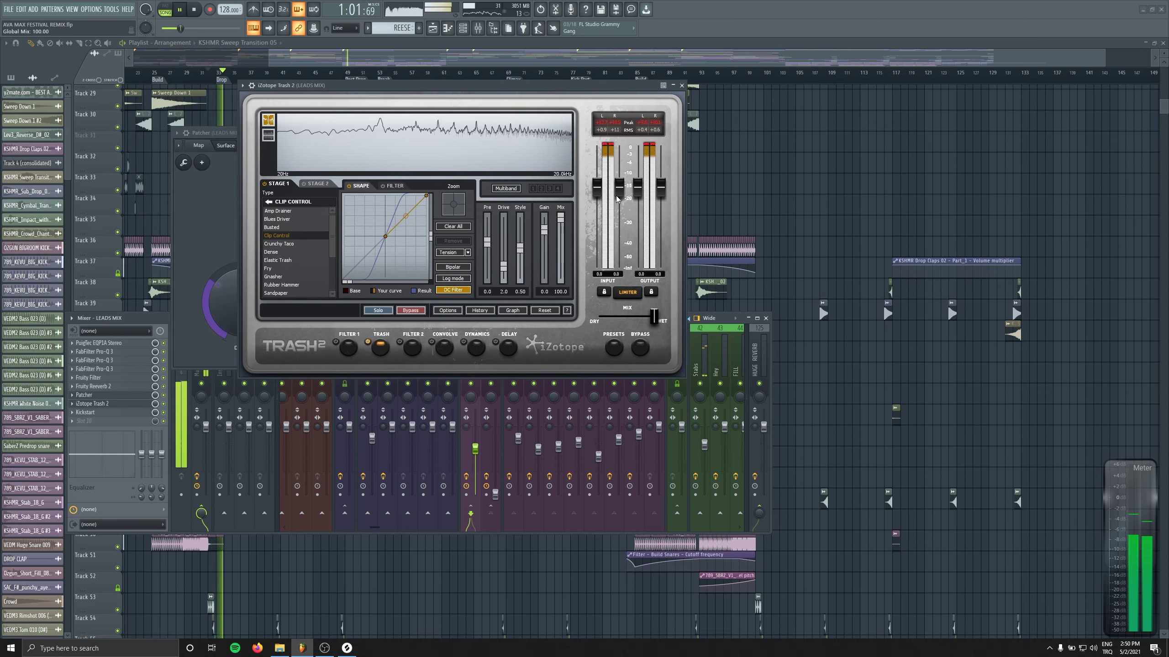
pyautogui.moveTo(617, 199); pyautogui.dragTo(628, 220)
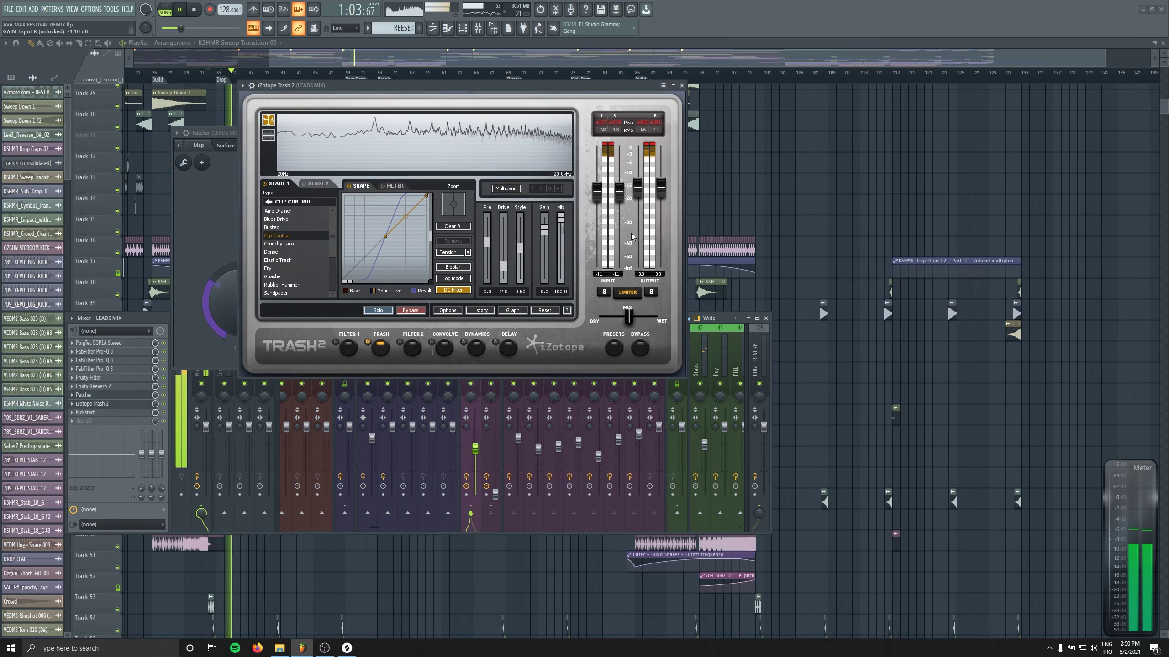
pyautogui.moveTo(636, 320); pyautogui.dragTo(631, 320)
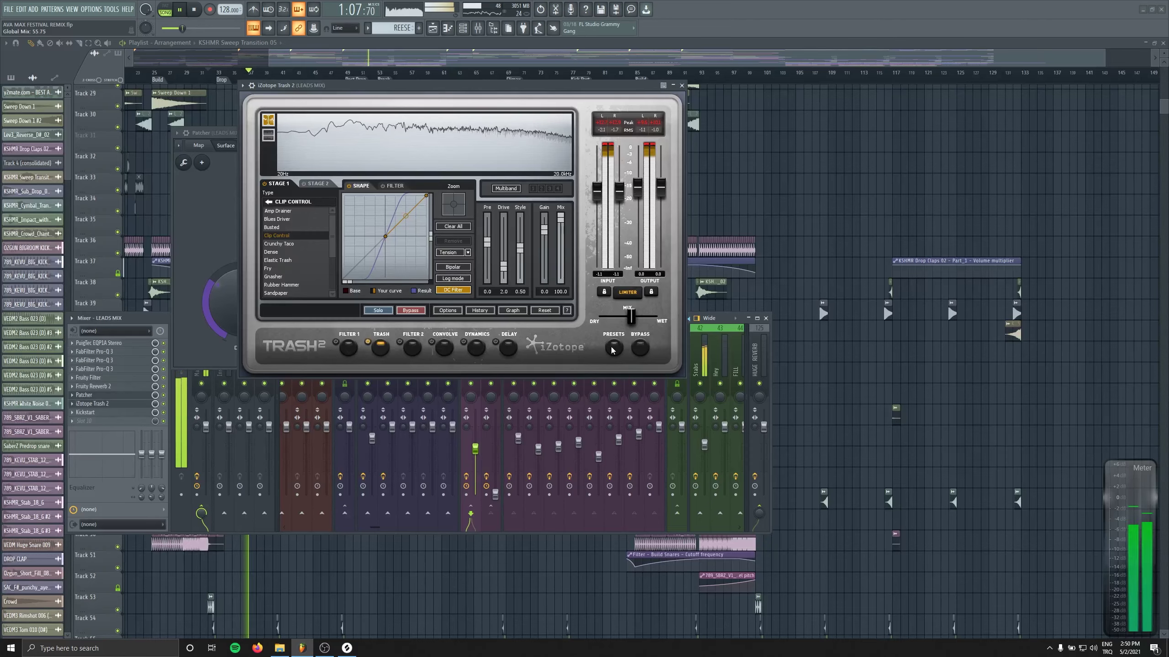
pyautogui.click(640, 348)
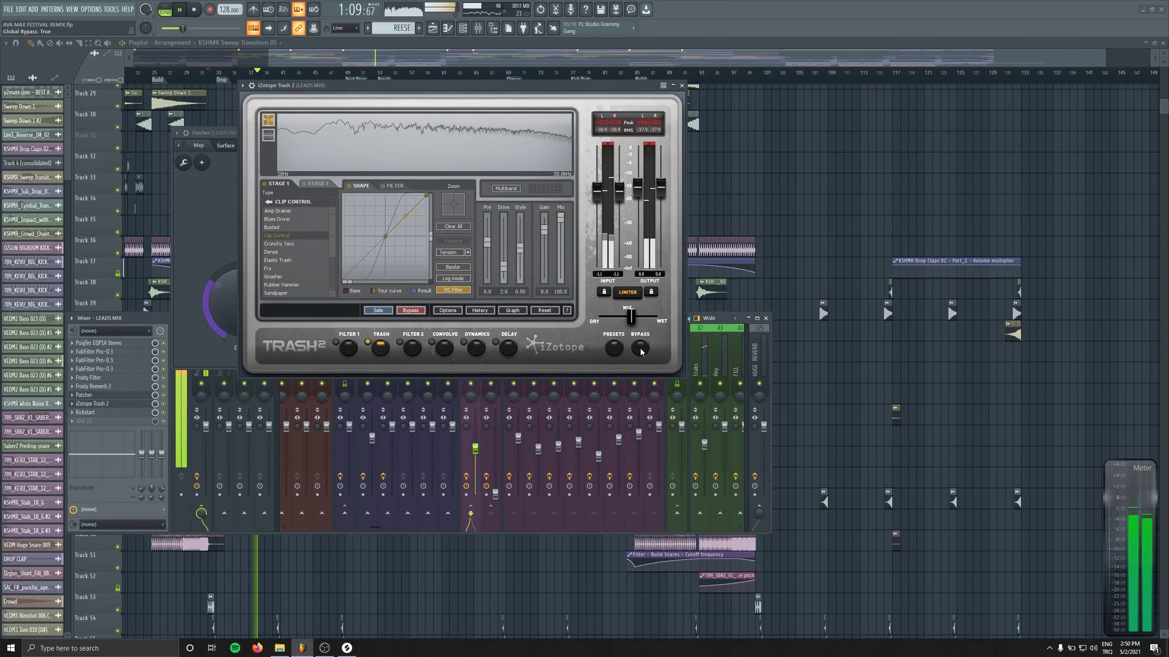
pyautogui.click(641, 349)
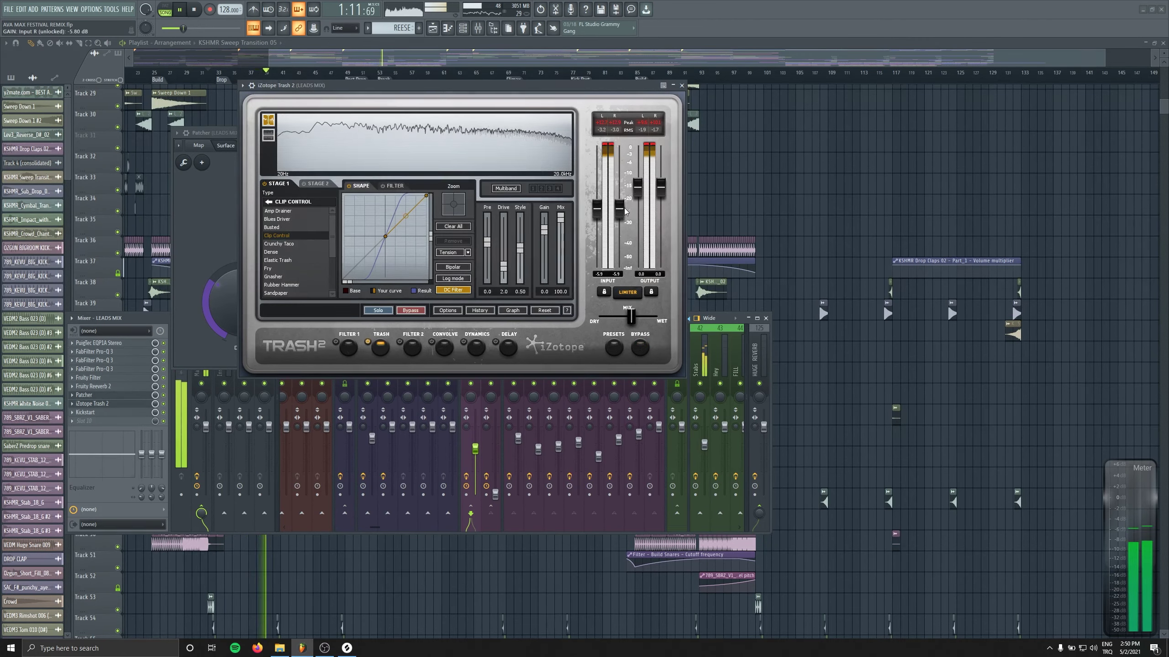
pyautogui.moveTo(480, 447); pyautogui.dragTo(480, 426)
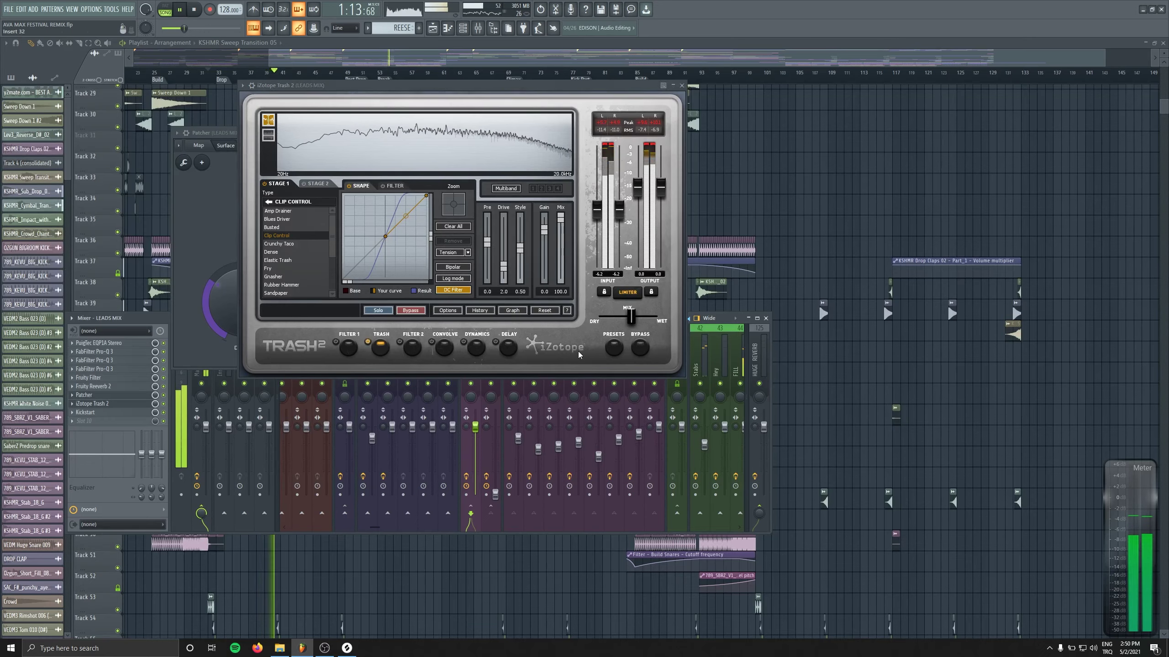
pyautogui.moveTo(622, 212); pyautogui.dragTo(627, 226)
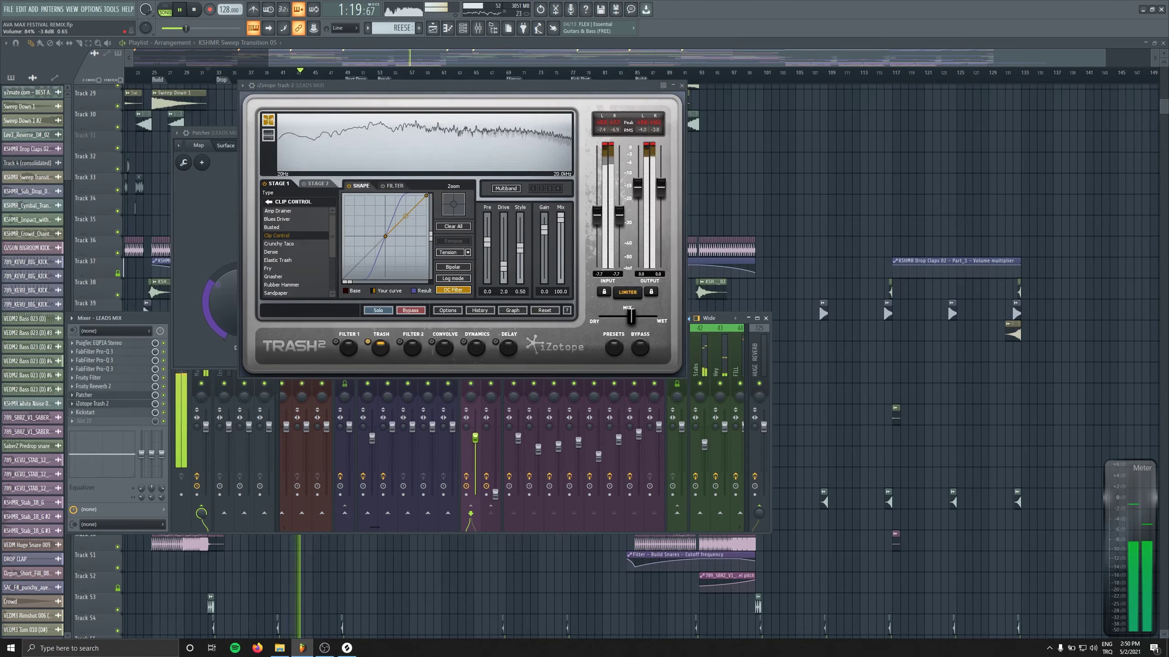
# Bypass Trash 2 for comparison, lower the LEADS MIX fader to -7.6 dB, and delete Trash 2 from the track.
pyautogui.click(640, 347)
pyautogui.click(640, 348)
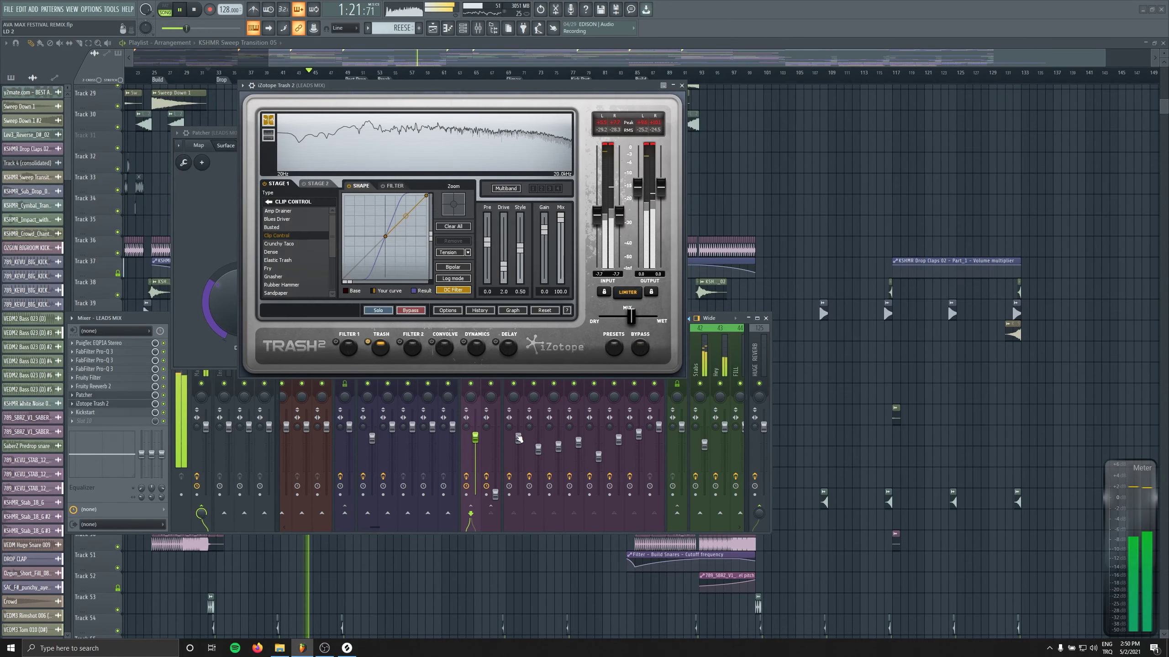
pyautogui.moveTo(475, 443); pyautogui.dragTo(475, 447)
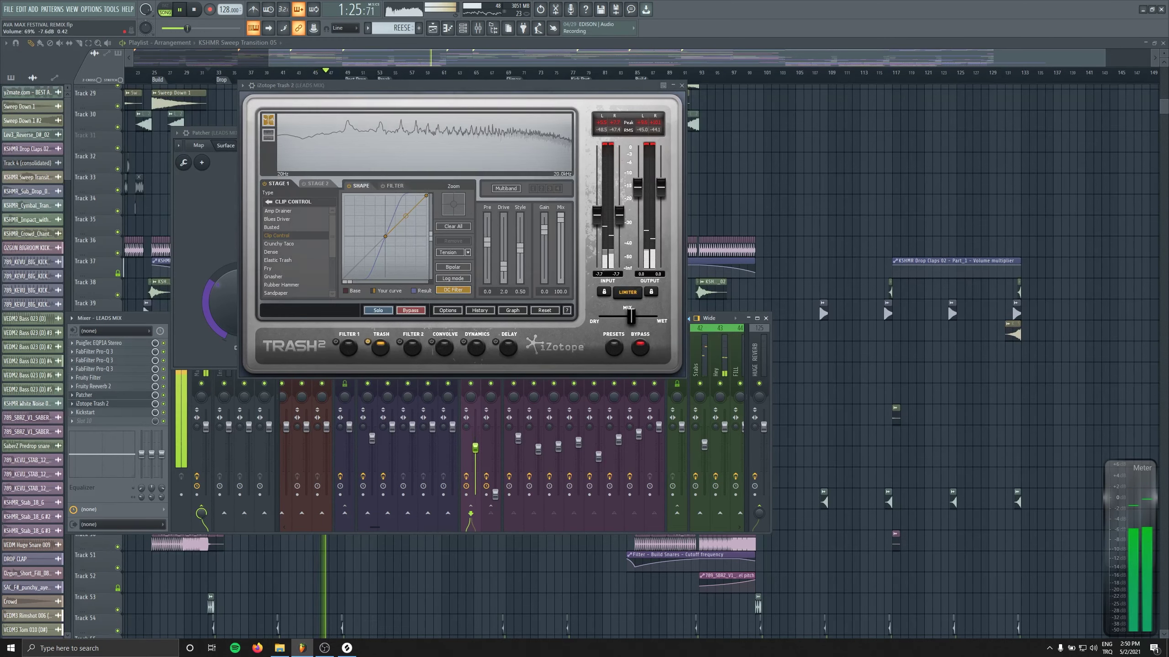
pyautogui.click(69, 405)
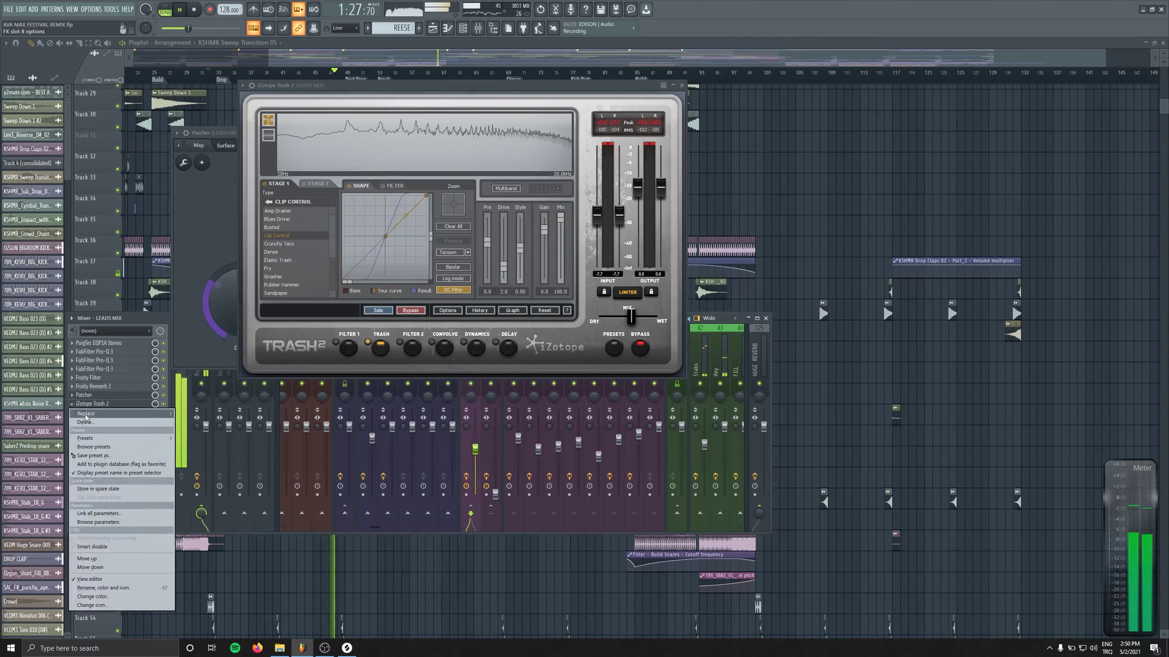
pyautogui.click(92, 426)
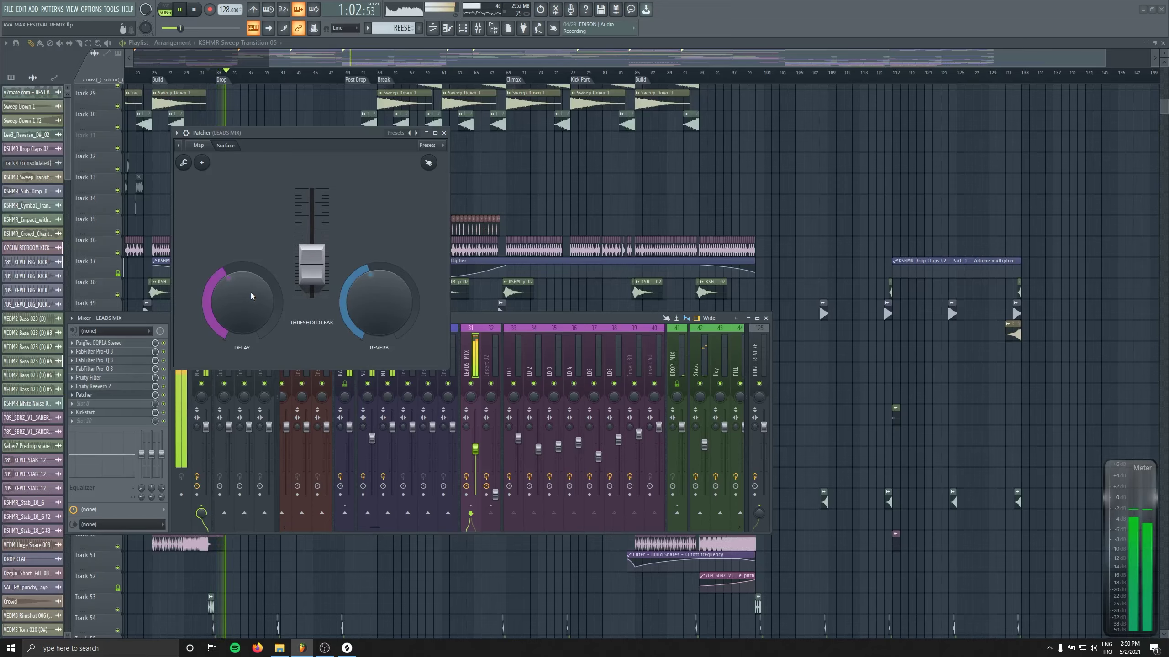
# Open Kickstart on LEADS MIX, compare the first curves of both rows, and set the upper-row curve with the mix at about 85%.
pyautogui.click(95, 414)
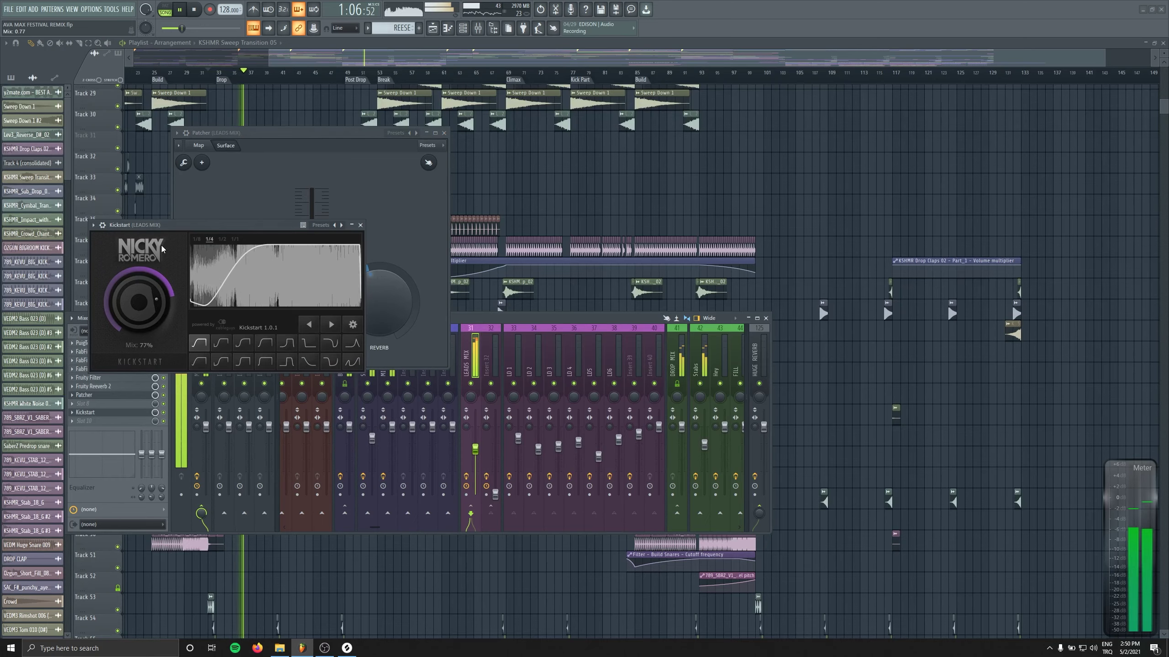
pyautogui.click(198, 362)
pyautogui.moveTo(168, 225); pyautogui.dragTo(294, 195)
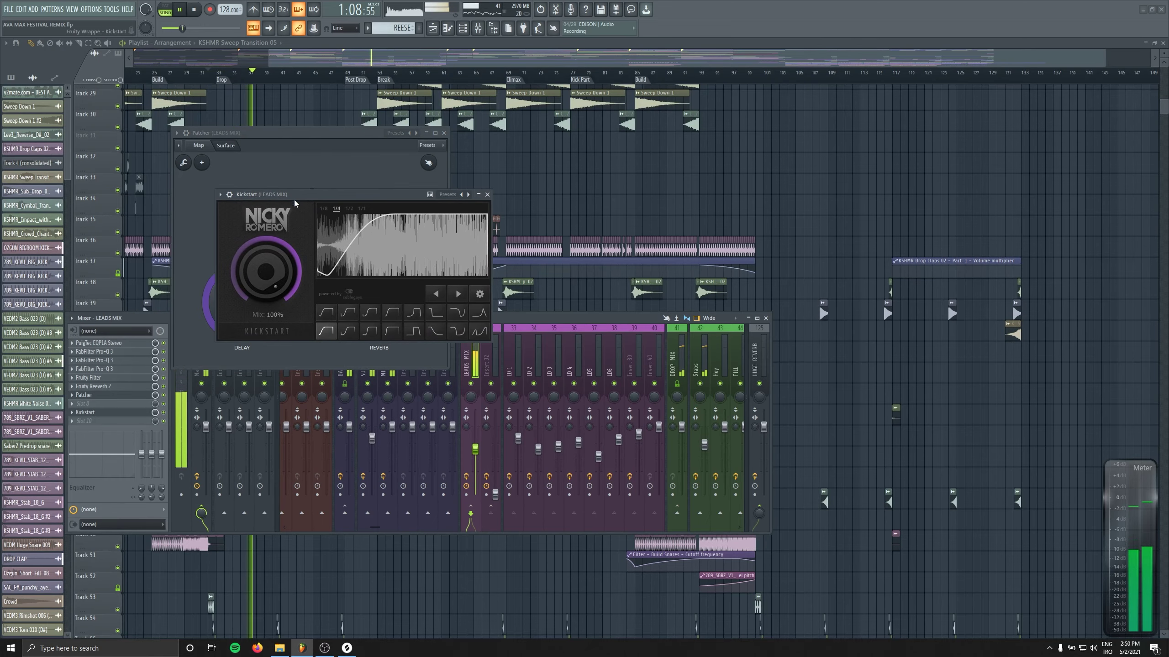
pyautogui.moveTo(271, 266); pyautogui.dragTo(272, 272)
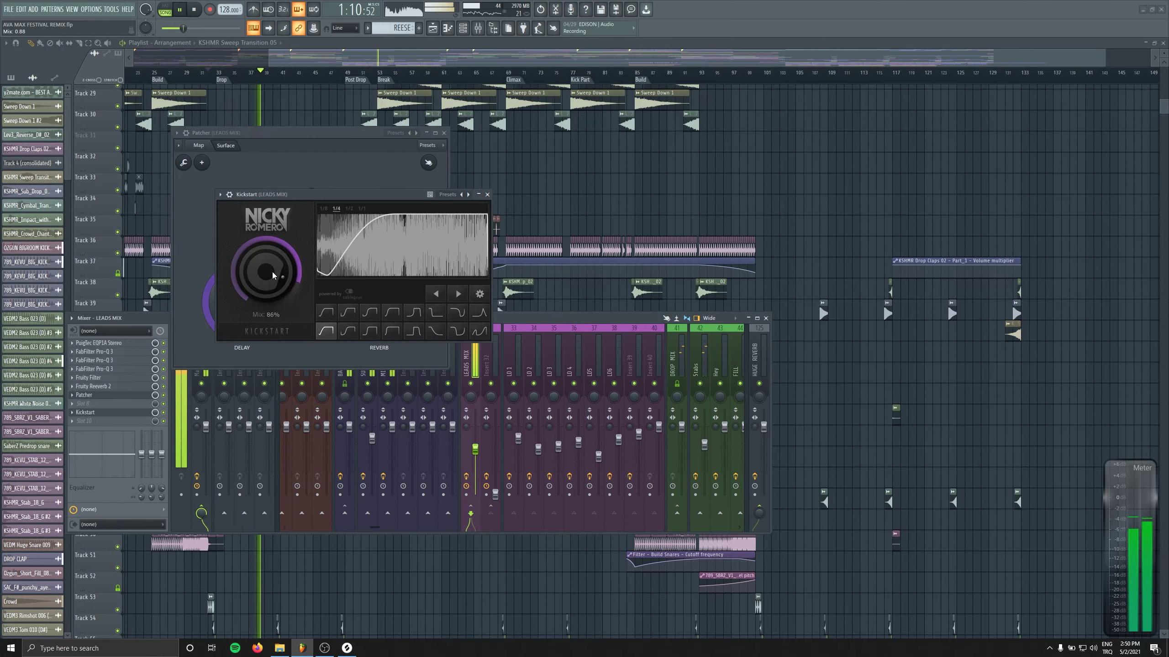
pyautogui.moveTo(272, 272); pyautogui.dragTo(325, 317)
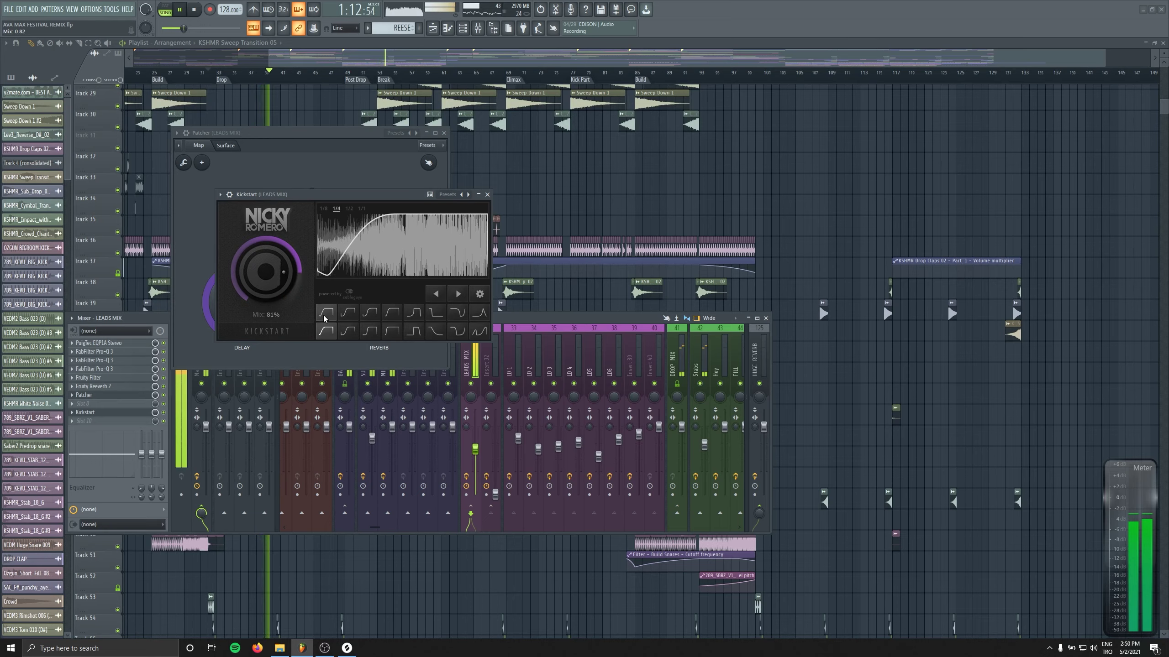
pyautogui.moveTo(289, 279); pyautogui.dragTo(291, 274)
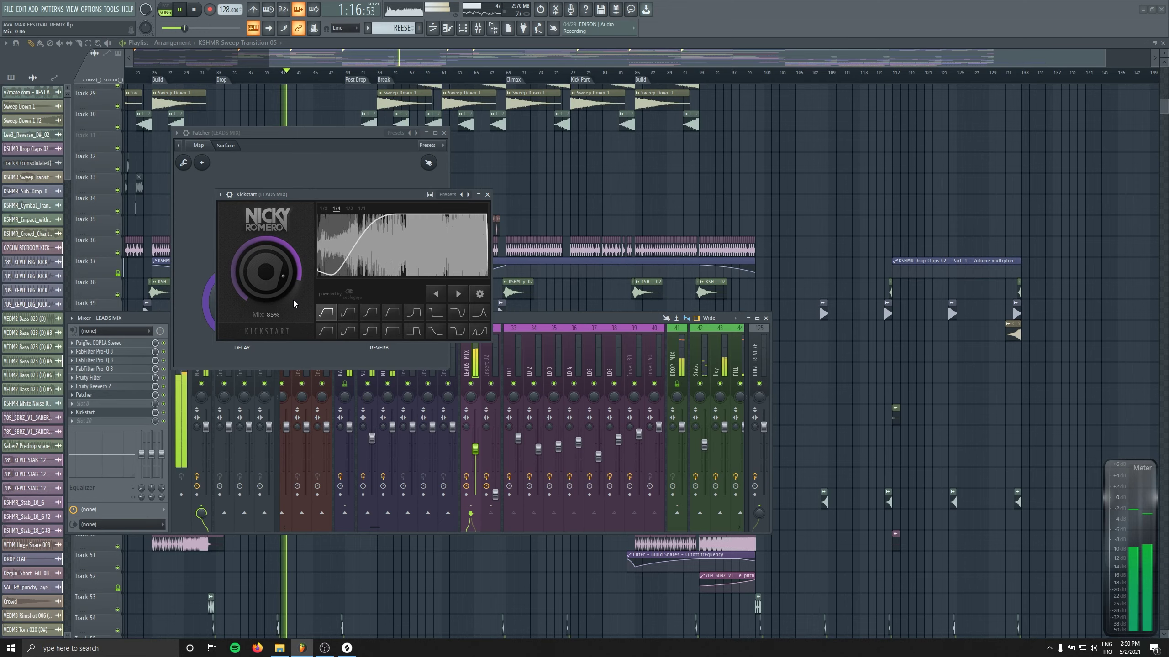
# Audition Kickstart mix amounts between 73% and 93% on the leads, also trying the lower row's first curve.
pyautogui.moveTo(293, 300); pyautogui.dragTo(274, 274)
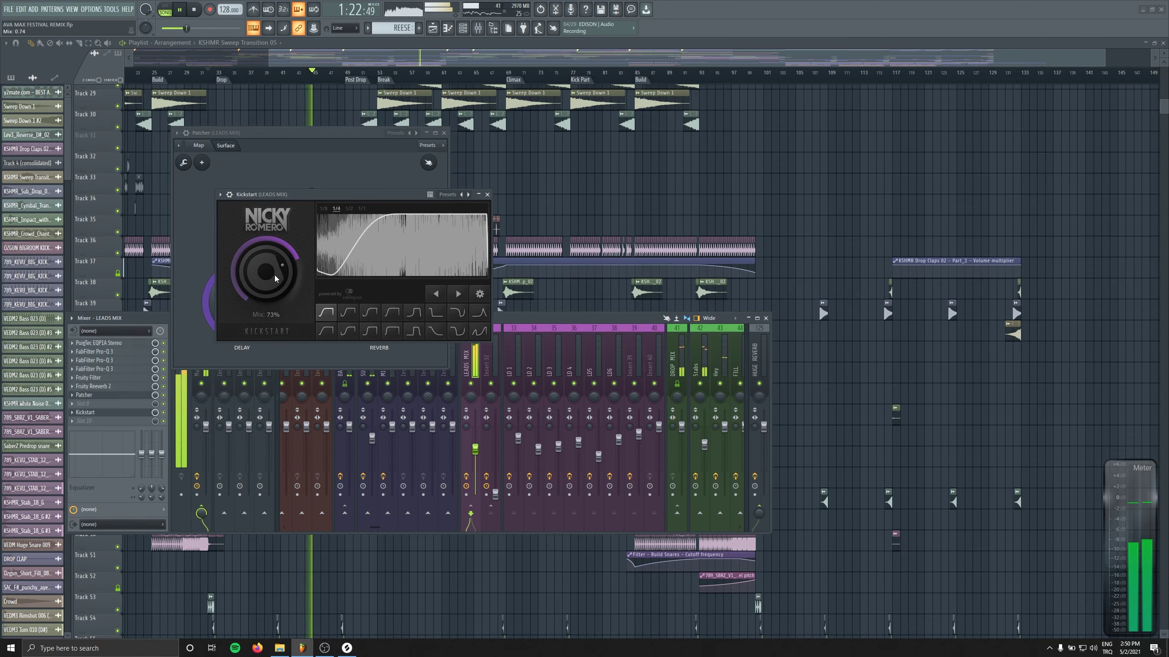
pyautogui.scroll(5, 274, 275)
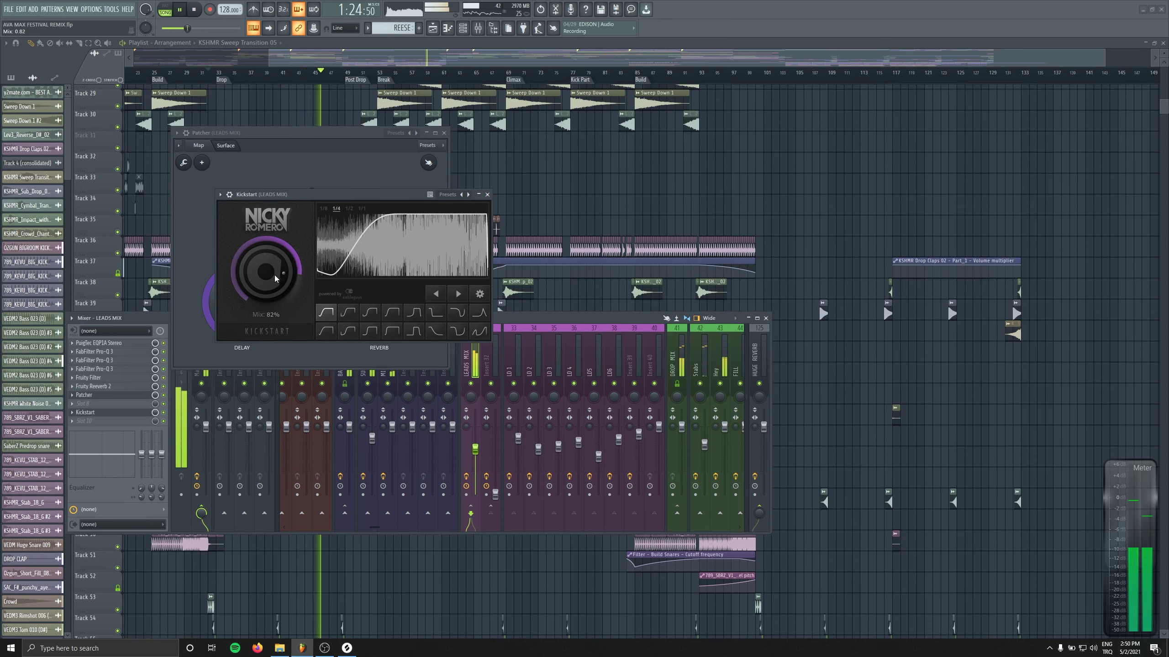
pyautogui.scroll(5, 274, 275)
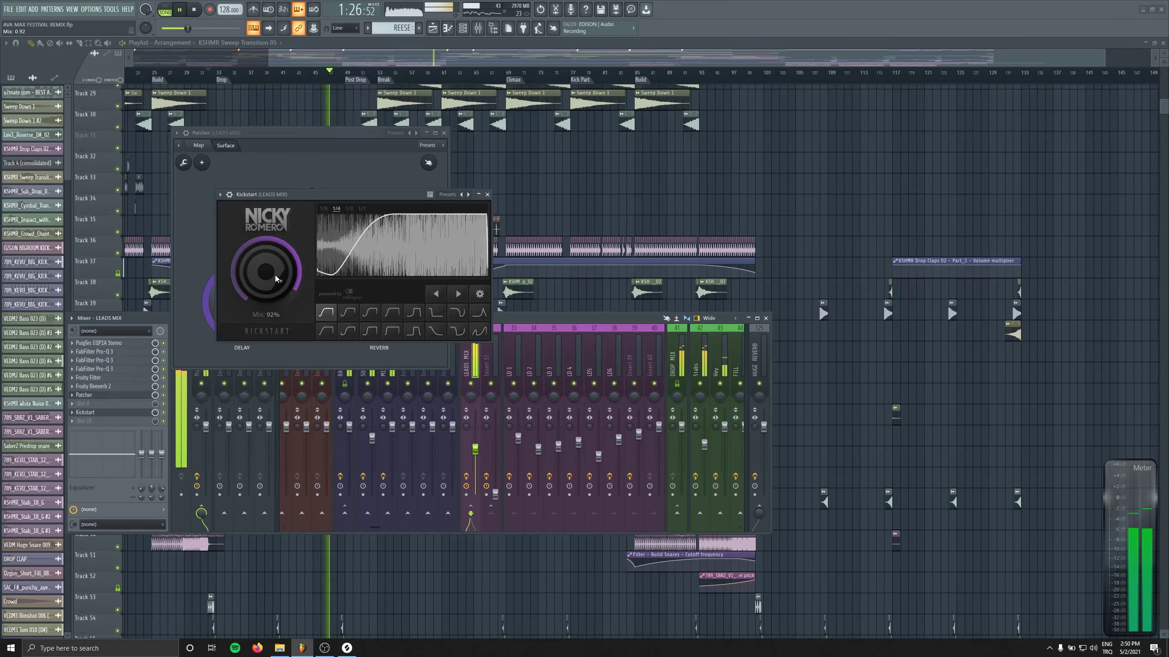
pyautogui.scroll(-4, 275, 275)
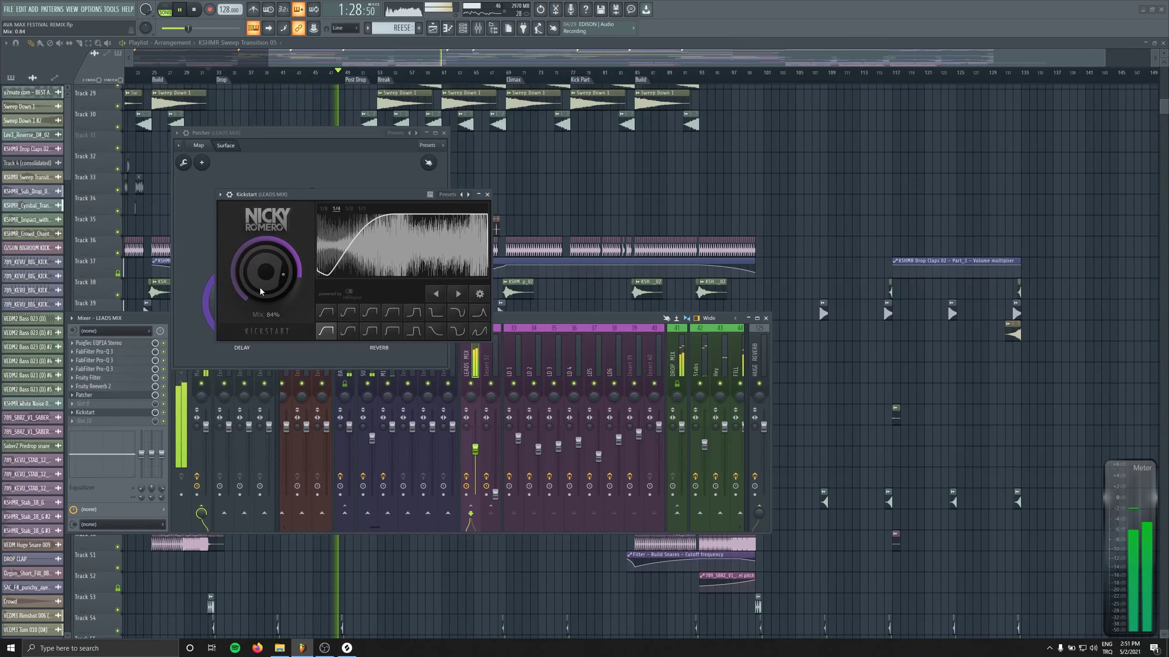
pyautogui.scroll(4, 260, 290)
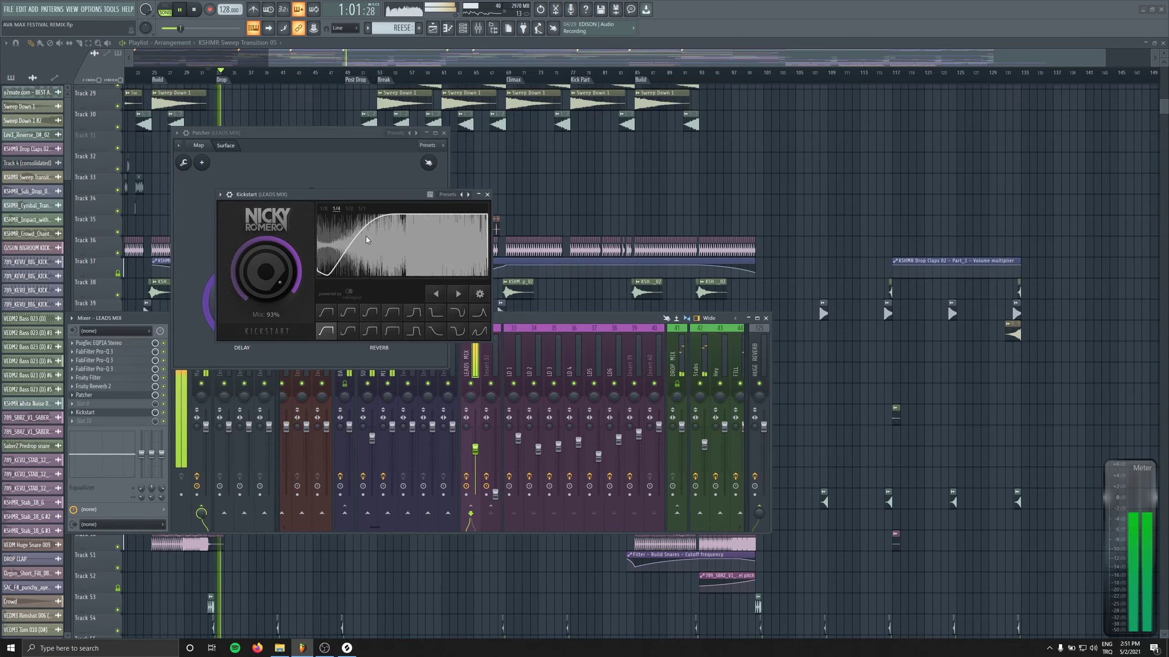
pyautogui.scroll(-5, 275, 281)
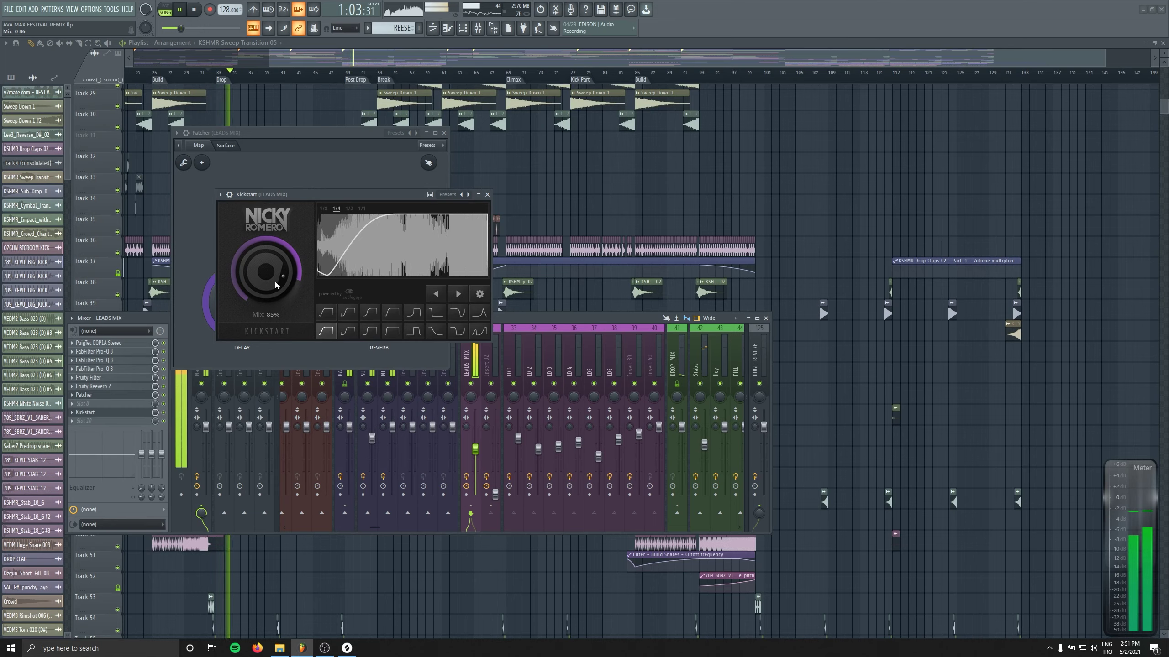
# Set Kickstart to the upper row's first curve with the mix at 77%, and close the Kickstart and Patcher windows.
pyautogui.click(330, 316)
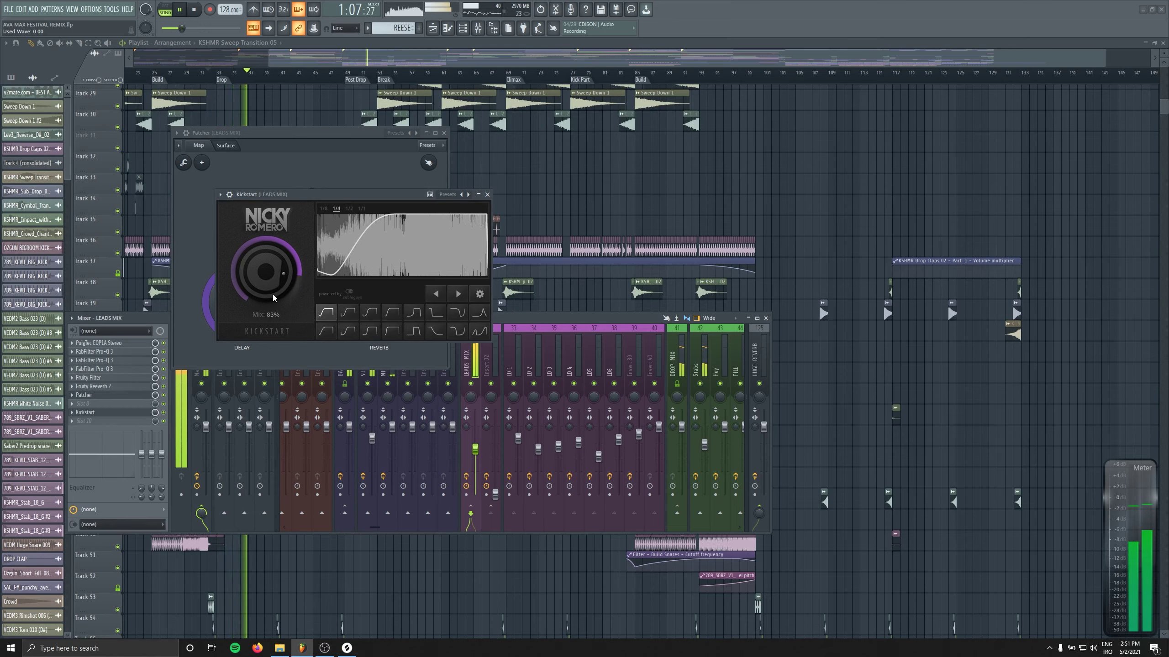
pyautogui.scroll(-10, 274, 296)
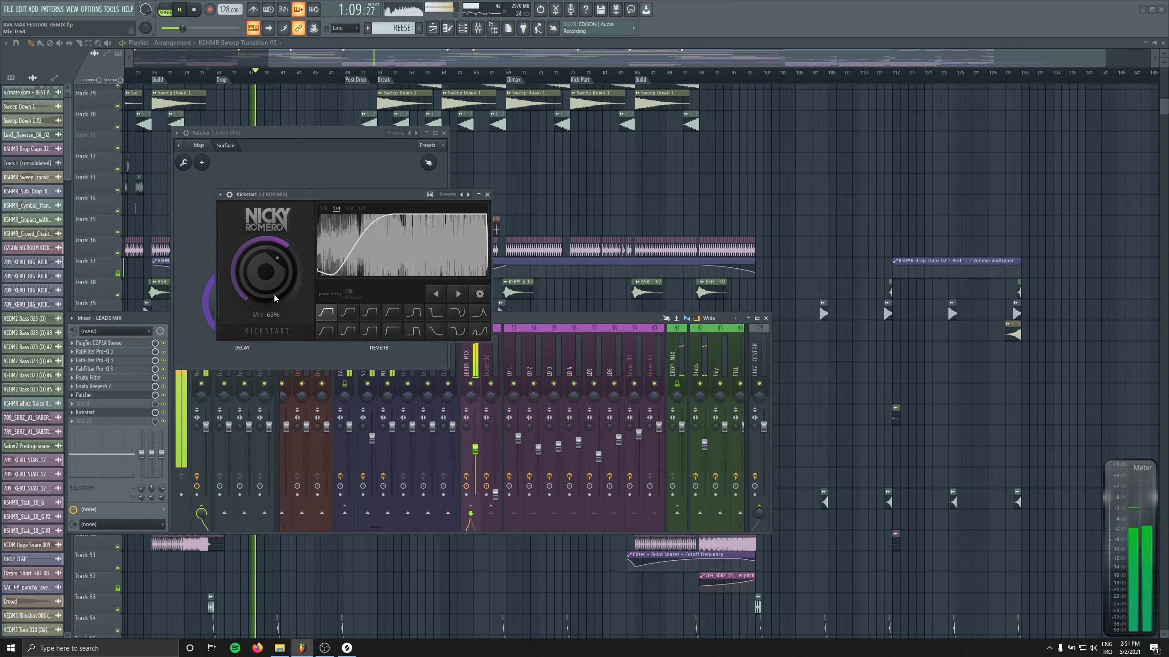
pyautogui.scroll(5, 275, 297)
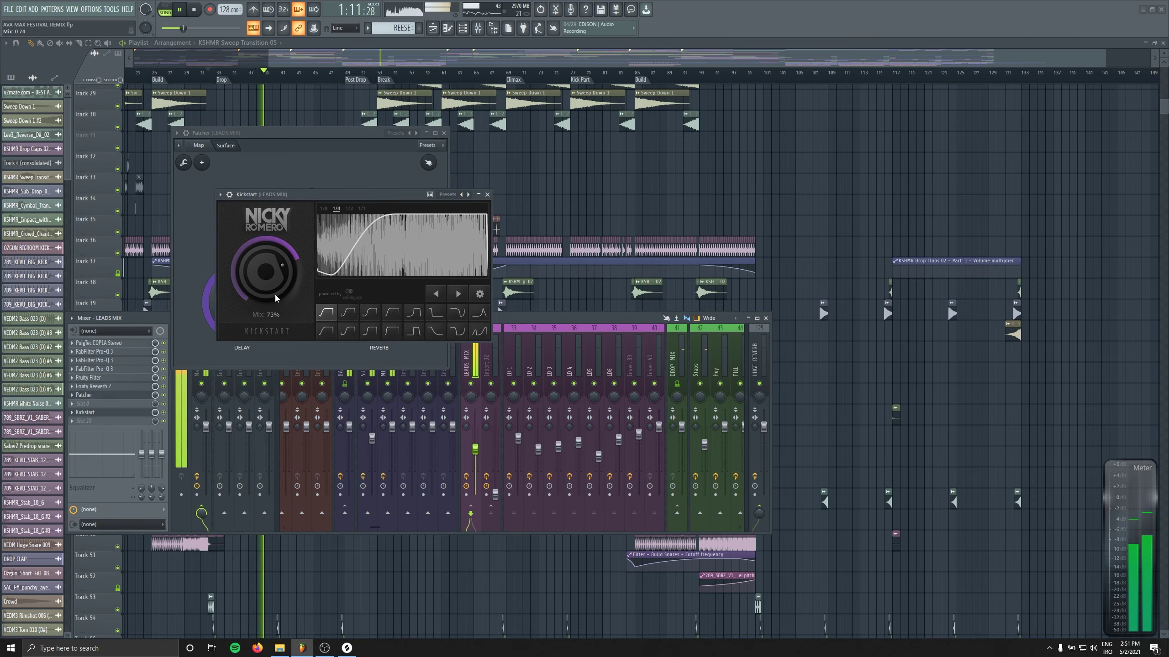
pyautogui.moveTo(275, 294); pyautogui.dragTo(298, 263)
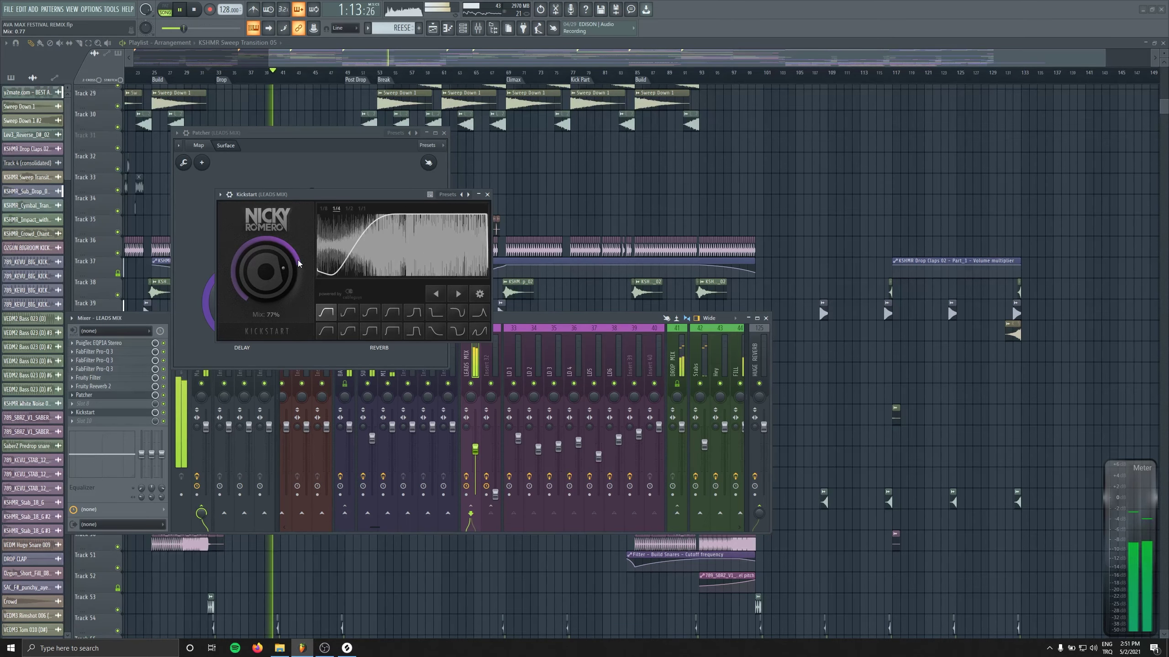
pyautogui.click(487, 194)
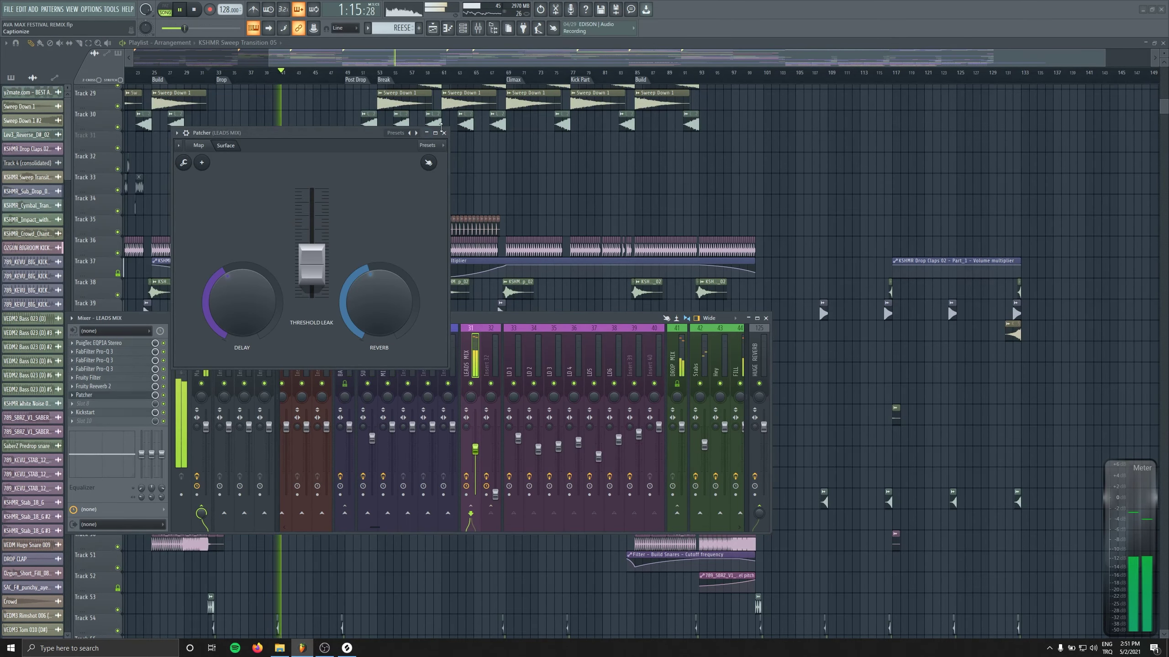
pyautogui.click(444, 133)
# Clear the mixer from view and set the KSHMR Drop Claps 02 - Part_1 channel volume to 68% while the Climax plays.
pyautogui.click(493, 29)
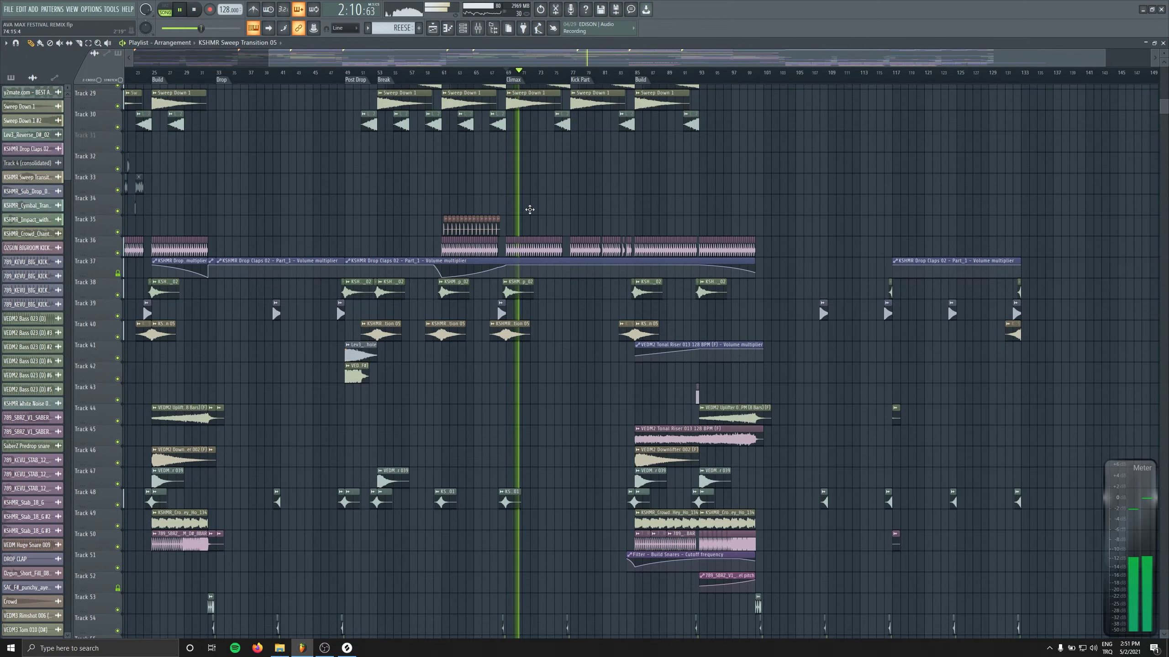
pyautogui.scroll(-10, 529, 209)
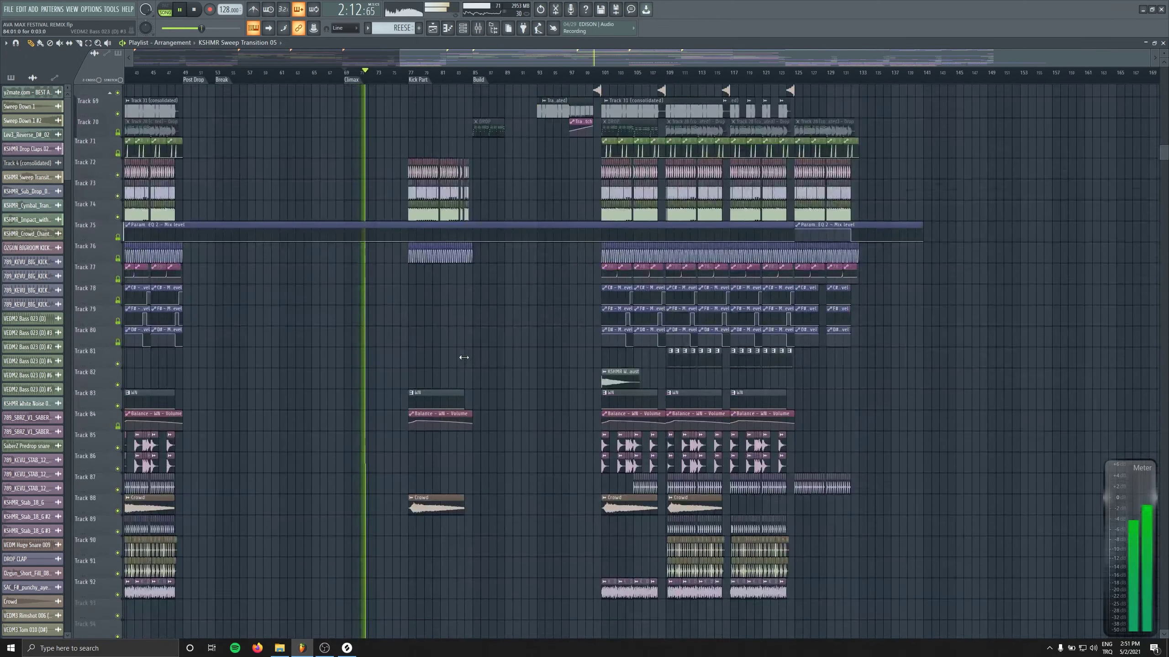
pyautogui.scroll(-6, 464, 357)
pyautogui.scroll(-2, 457, 358)
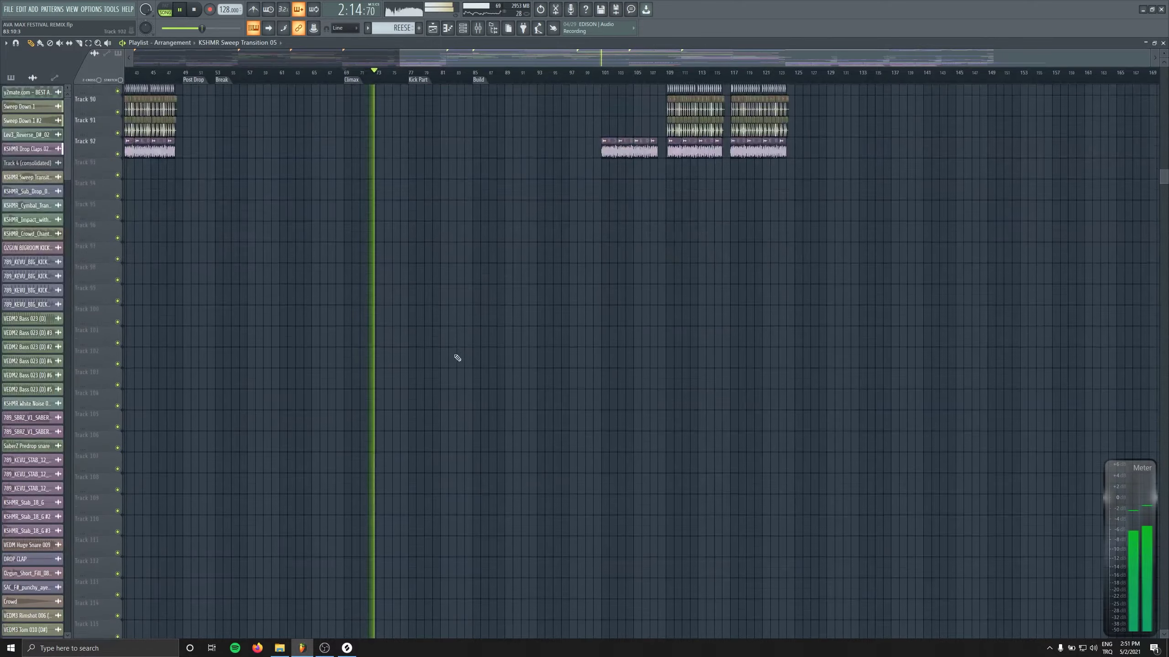
pyautogui.scroll(13, 457, 358)
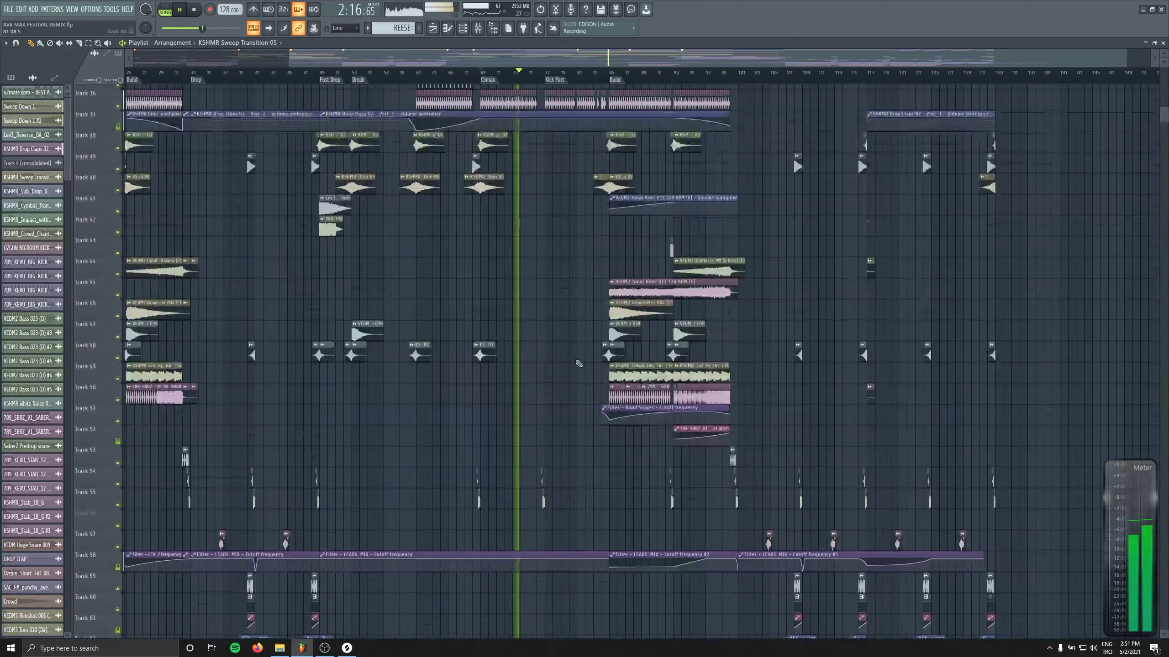
pyautogui.scroll(6, 579, 364)
pyautogui.click(459, 242)
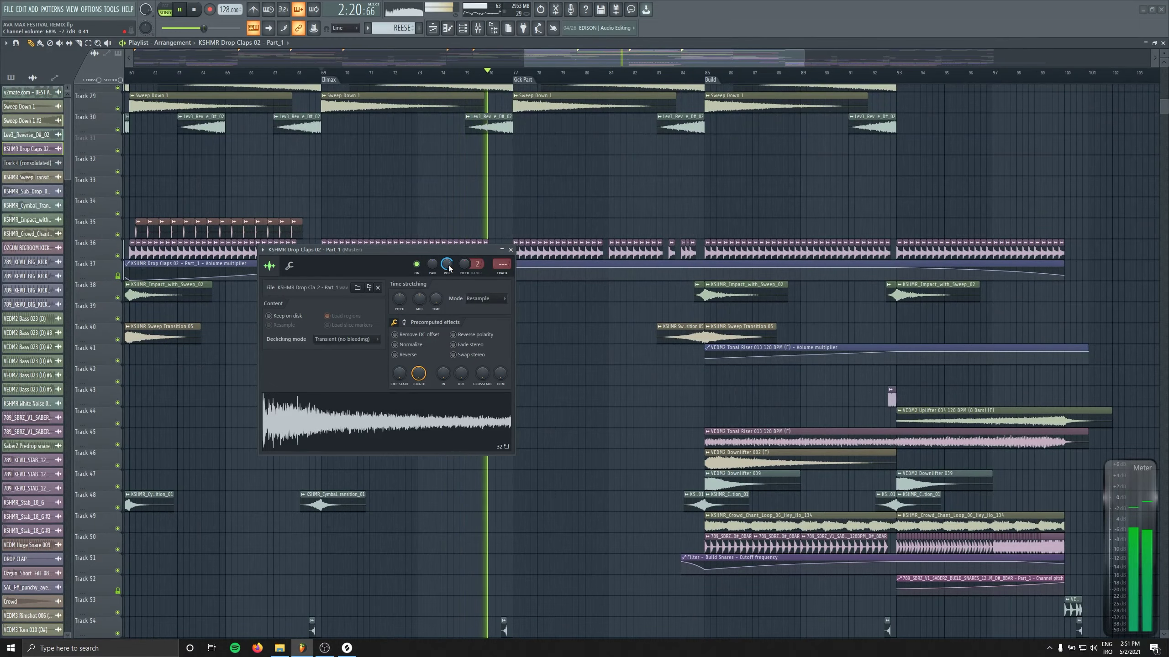
pyautogui.click(510, 249)
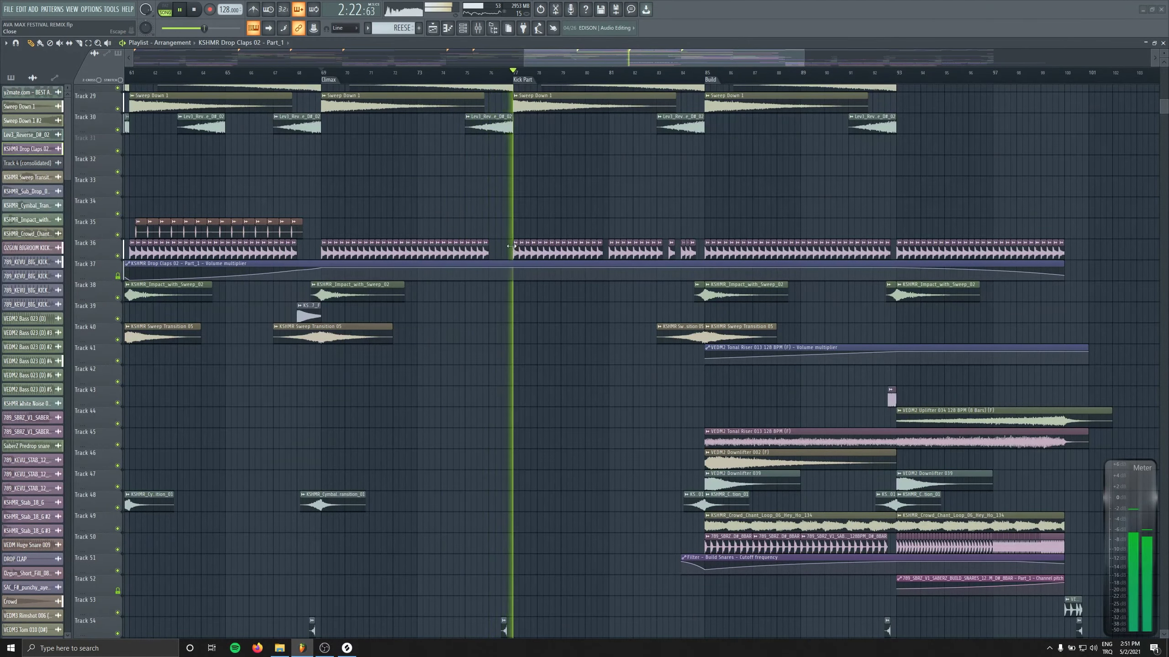
# Check the channel settings of the Crowd clip in the Kick Part, and undo the clip's deletion from the playlist.
pyautogui.scroll(-10, 543, 231)
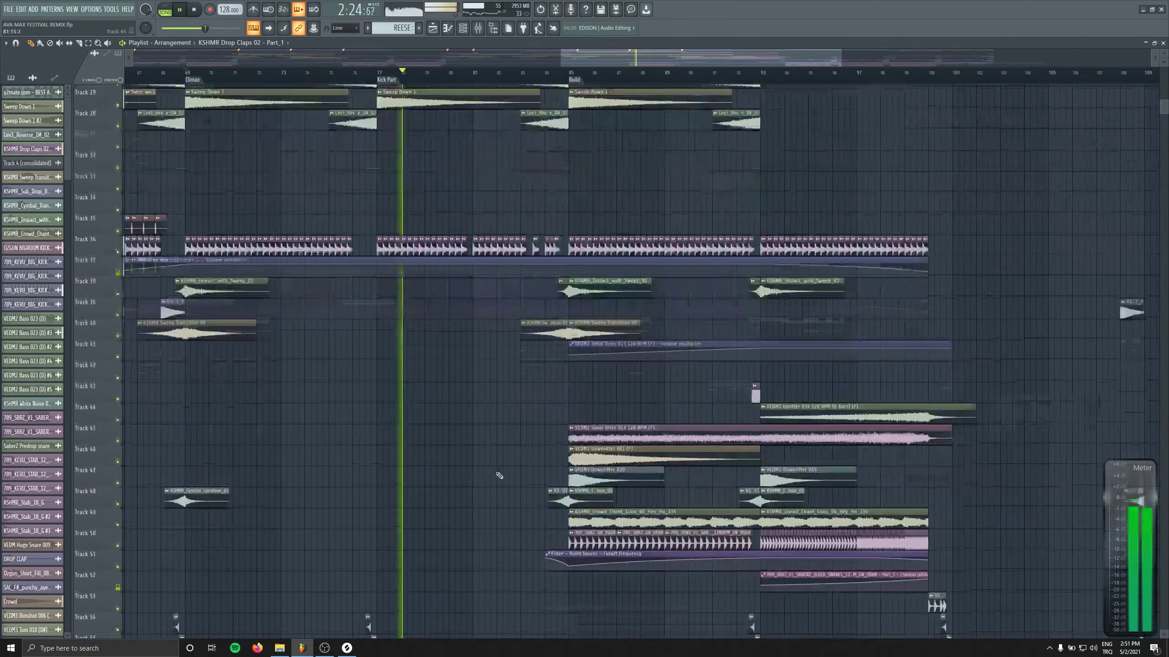
pyautogui.scroll(-5, 463, 453)
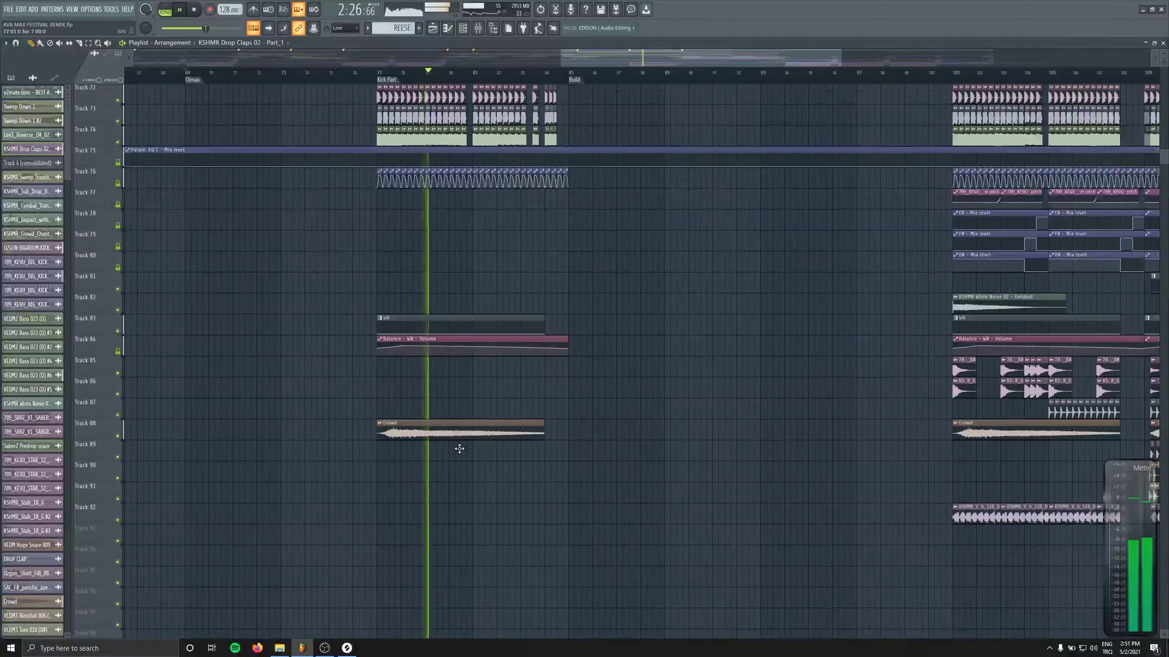
pyautogui.doubleClick(457, 433)
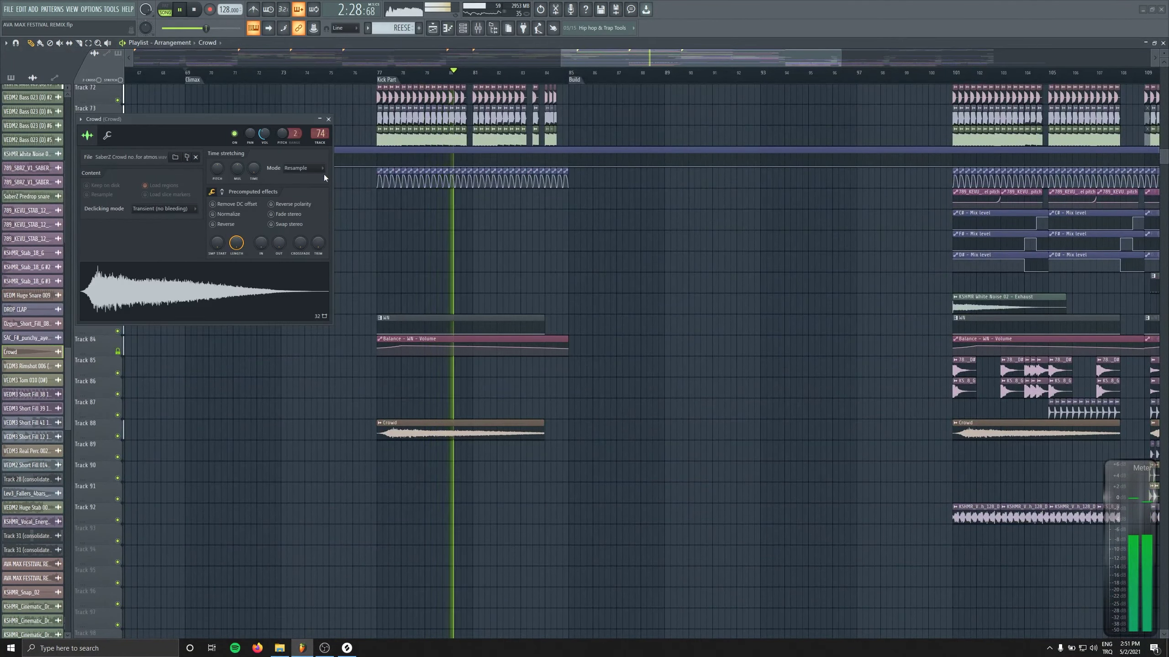
pyautogui.rightClick(453, 433)
pyautogui.hotkey('ctrl', 'z')
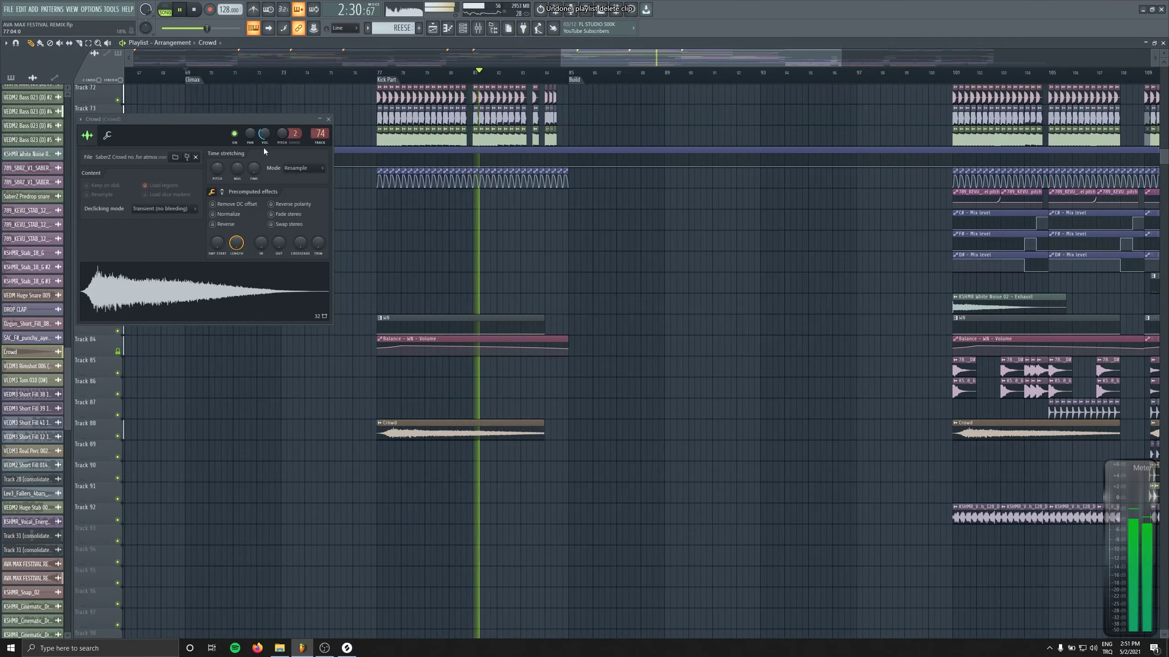
pyautogui.click(329, 119)
# Move playback to about bar 78 in the Kick Part and solo the vocal clips on Tracks 6 and 7.
pyautogui.scroll(4, 607, 518)
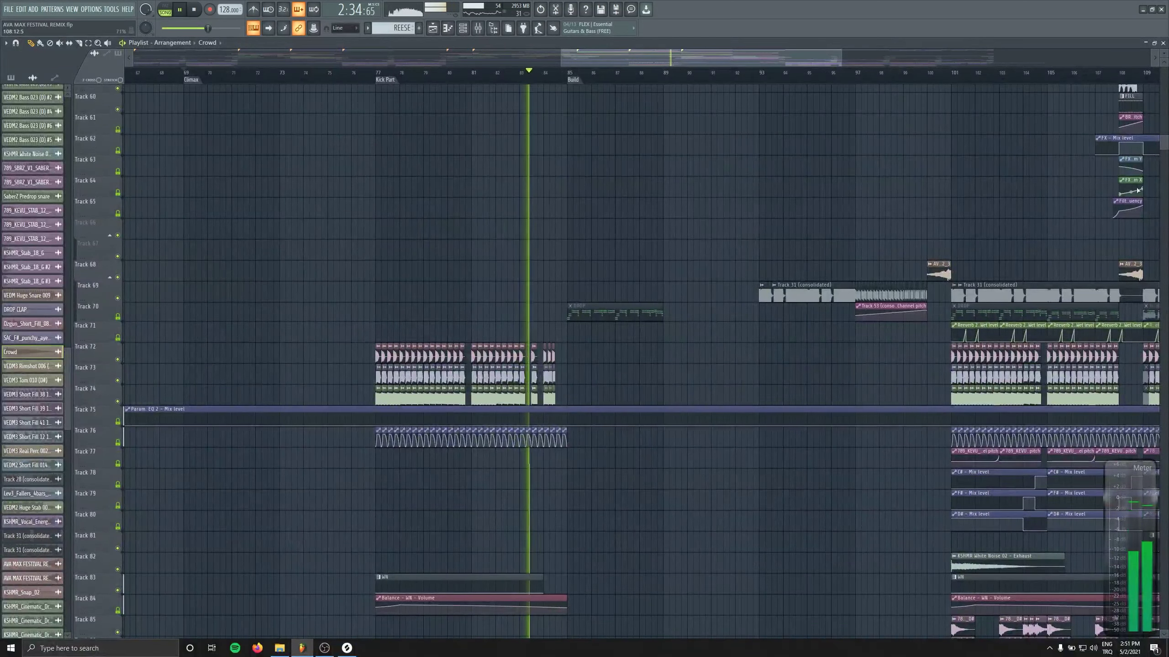
pyautogui.scroll(5, 636, 464)
pyautogui.scroll(15, 782, 184)
pyautogui.press('space')
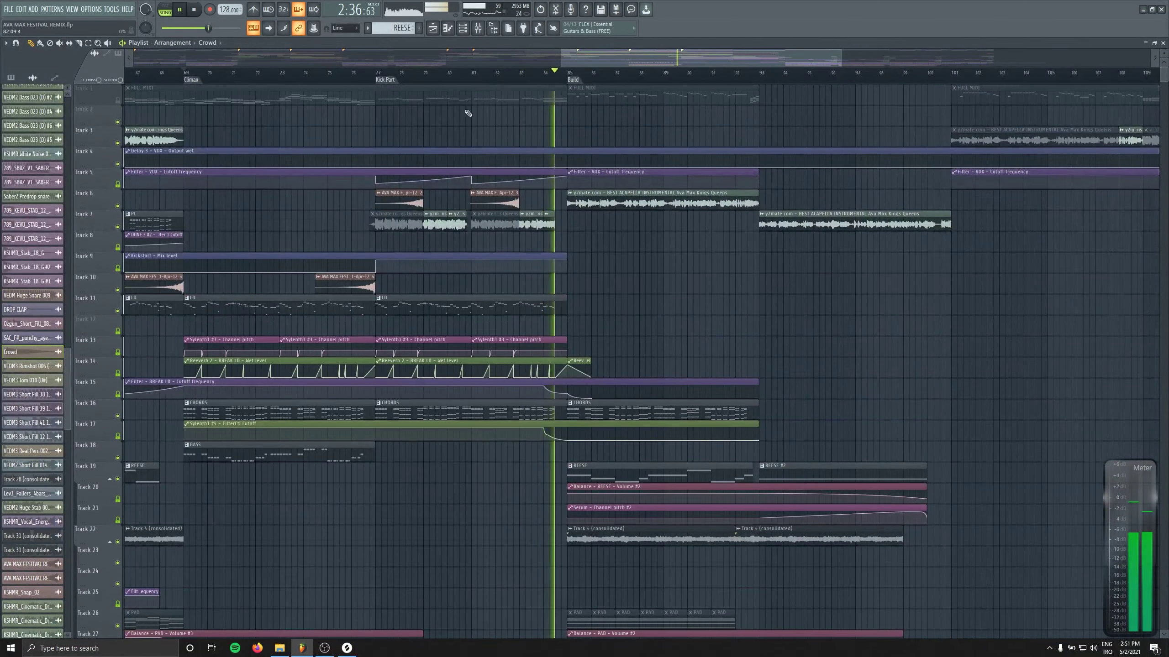
pyautogui.click(435, 73)
pyautogui.scroll(3, 434, 73)
pyautogui.press('space')
pyautogui.keyDown('ctrl'); pyautogui.click(117, 206); pyautogui.keyUp('ctrl')
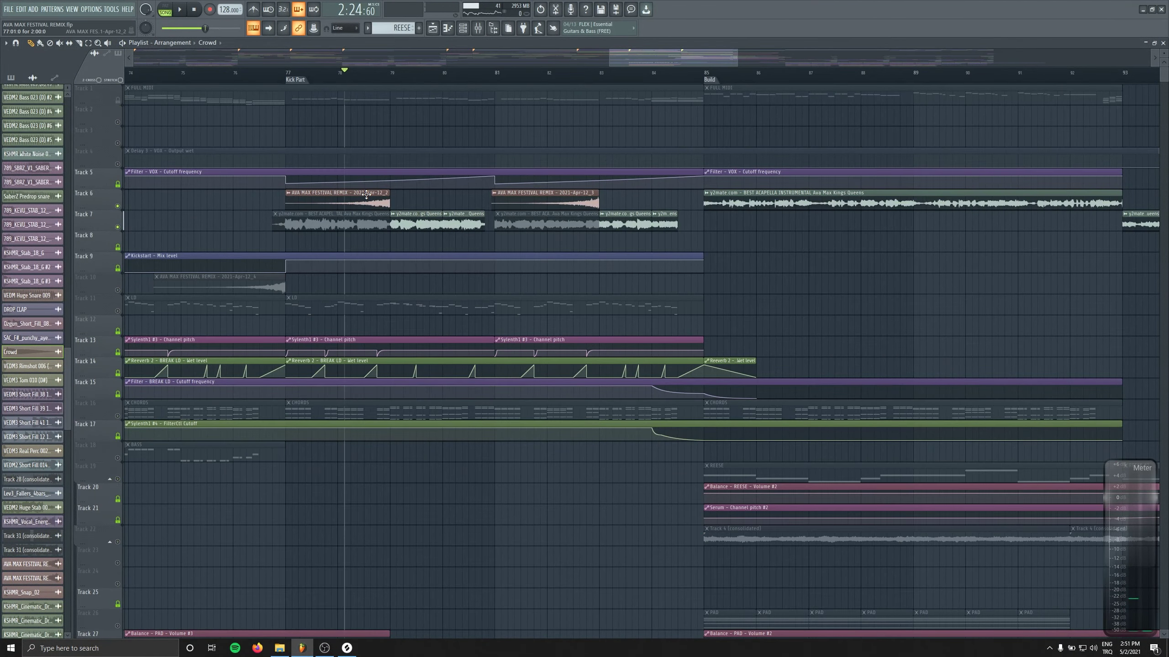
# Check both reversed vocal clips' channel settings on Track 6, and adjust the Filter - VOX cutoff automation tension in the Kick Part while listening.
pyautogui.doubleClick(338, 203)
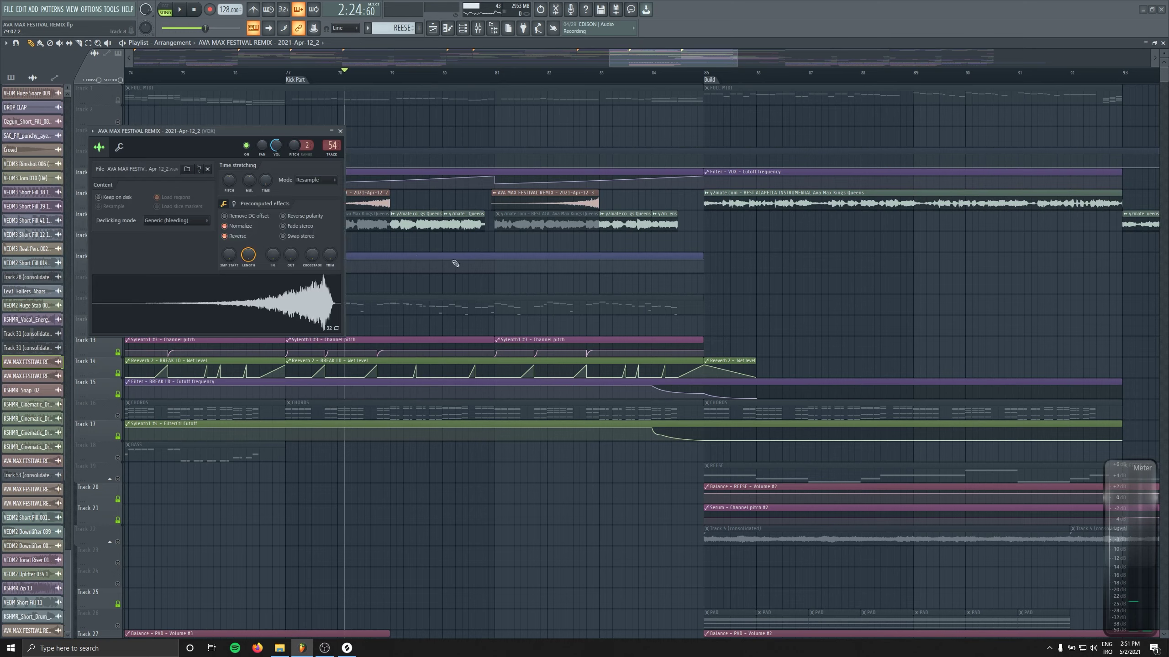
pyautogui.doubleClick(547, 198)
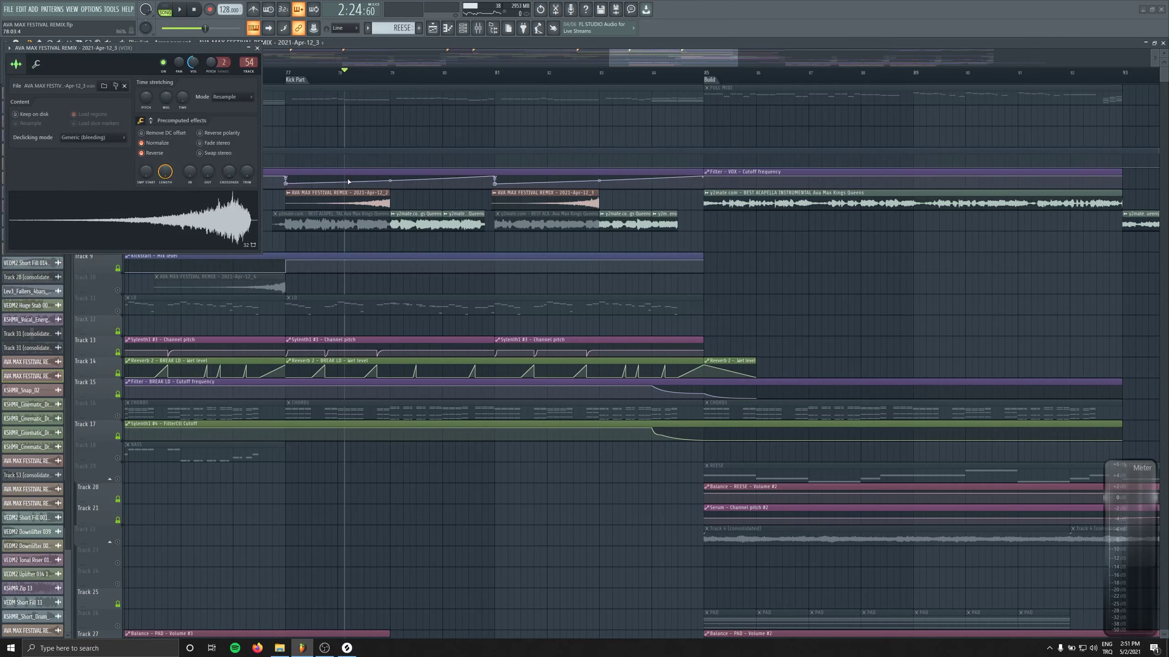
pyautogui.press('space')
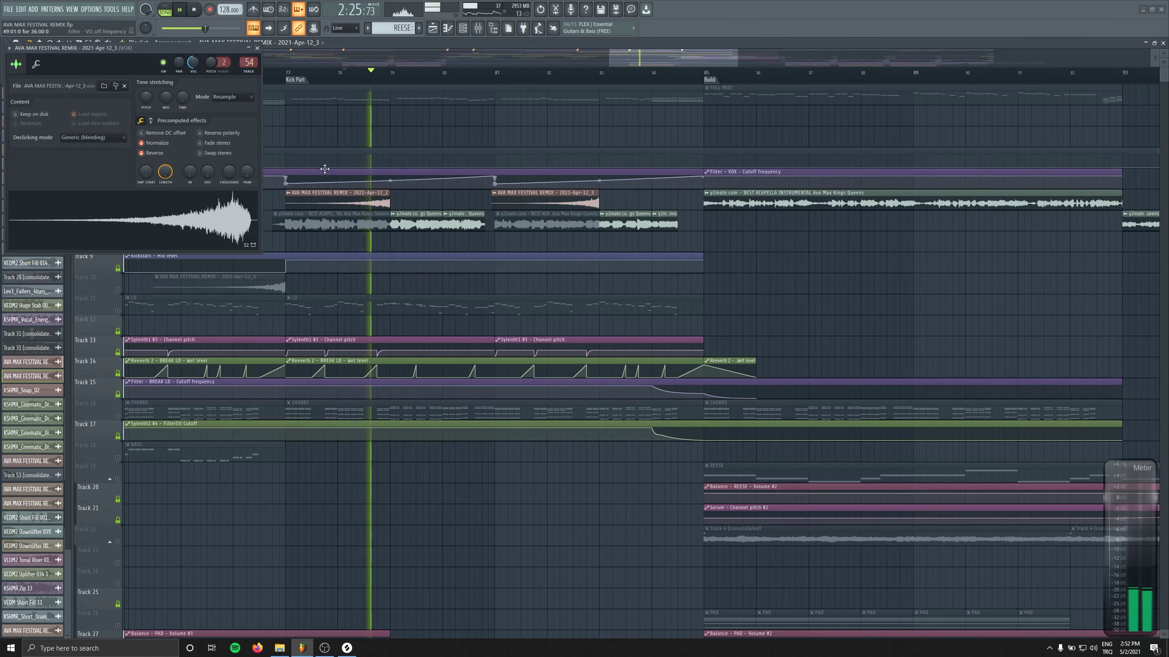
pyautogui.click(257, 48)
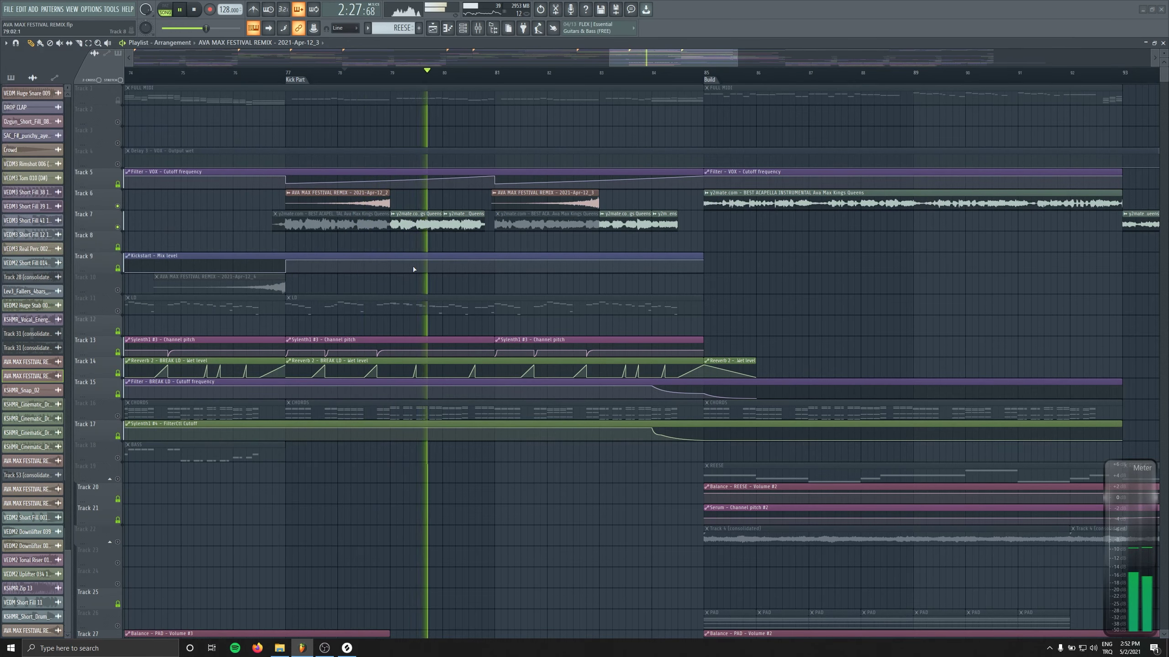
pyautogui.press('space')
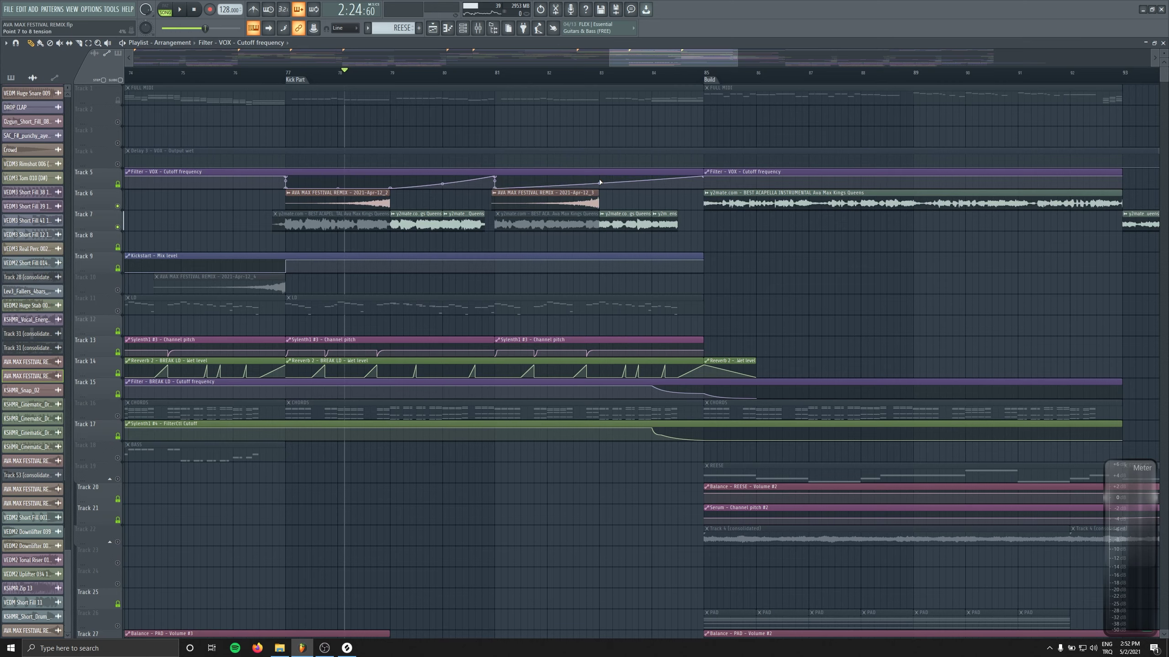
pyautogui.press('space')
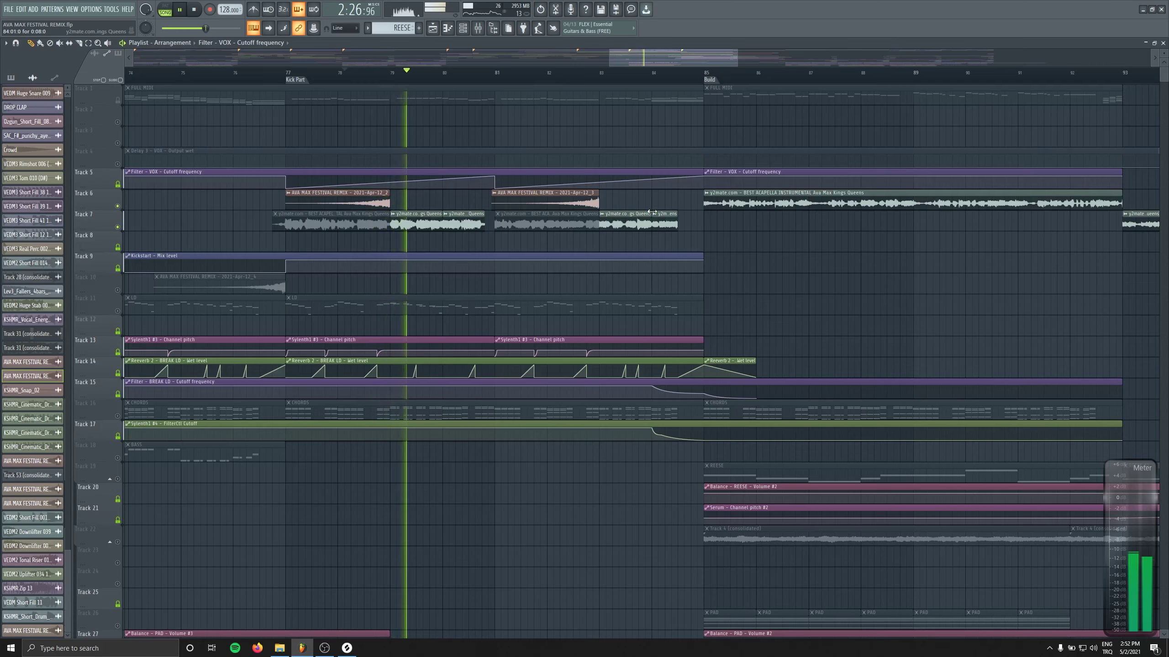
# Shape a falling curve from bar 80 to bar 81 in the Filter - BREAK LD cutoff automation, returning to full level at bar 81.
pyautogui.click(444, 394)
pyautogui.press('space')
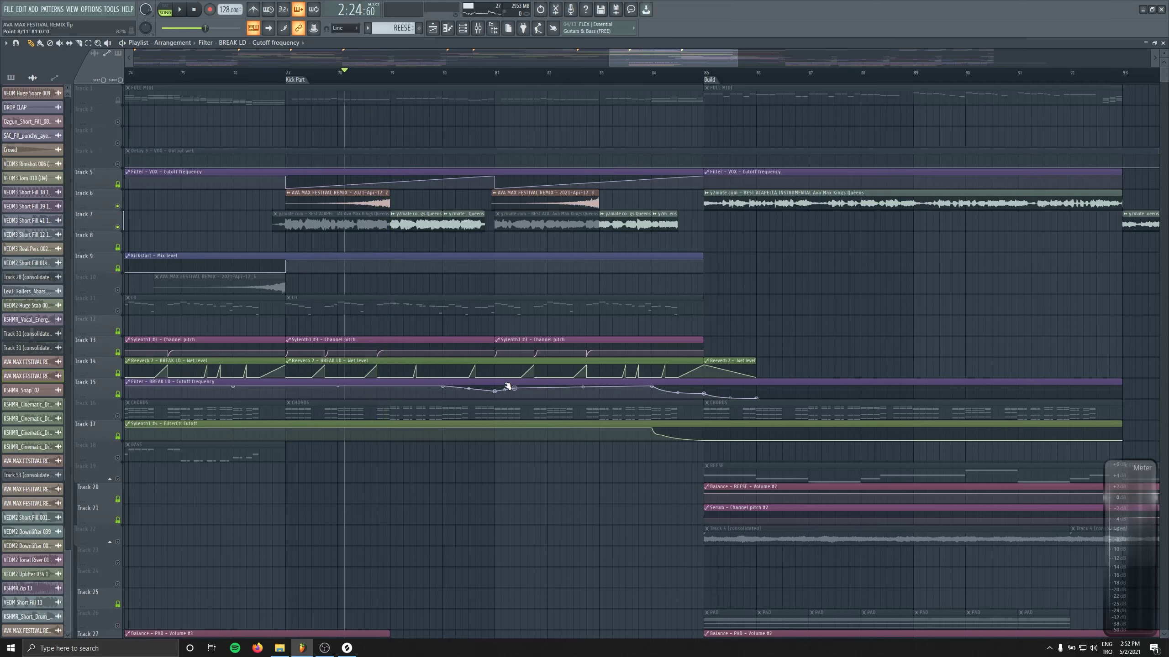
pyautogui.scroll(3, 497, 400)
pyautogui.press('space')
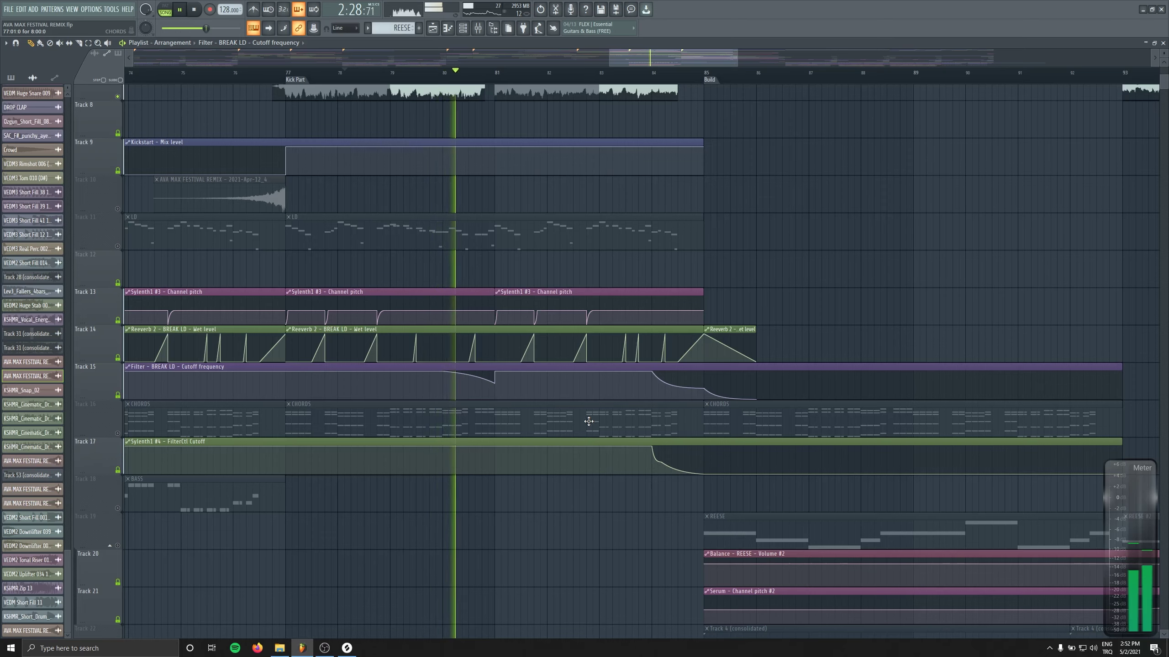
# Enable the LD pattern on Track 11 and CHORDS on Track 16, and replay the Kick Part from about bar 78.
pyautogui.click(117, 246)
pyautogui.press('space')
pyautogui.press('space')
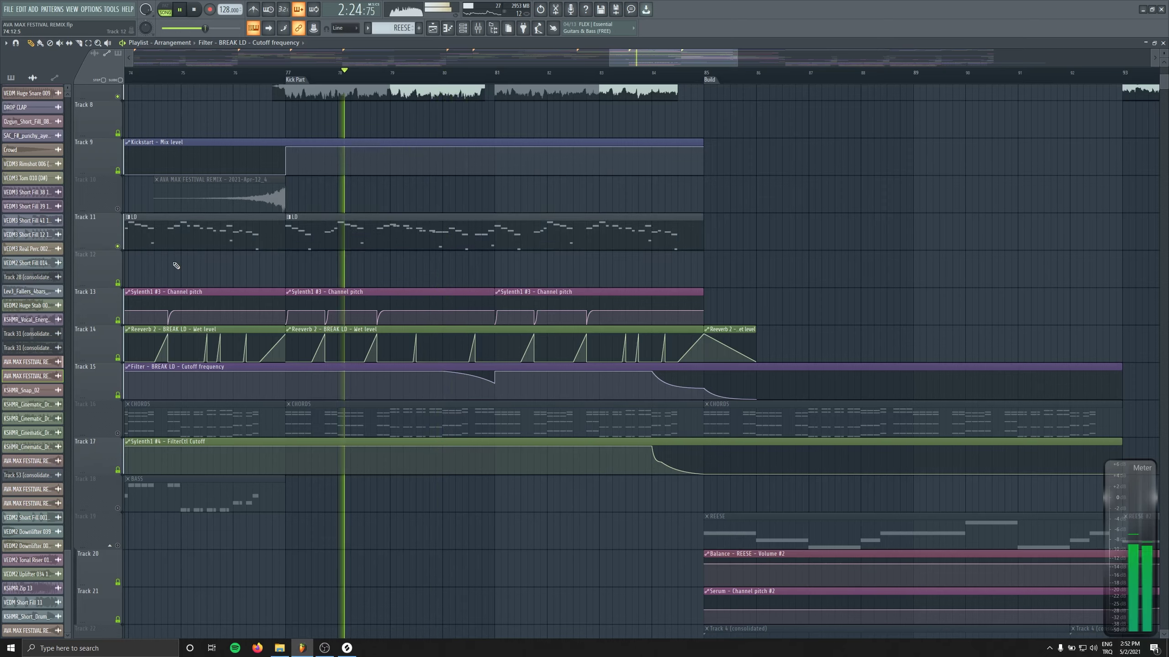
pyautogui.click(117, 434)
pyautogui.click(343, 72)
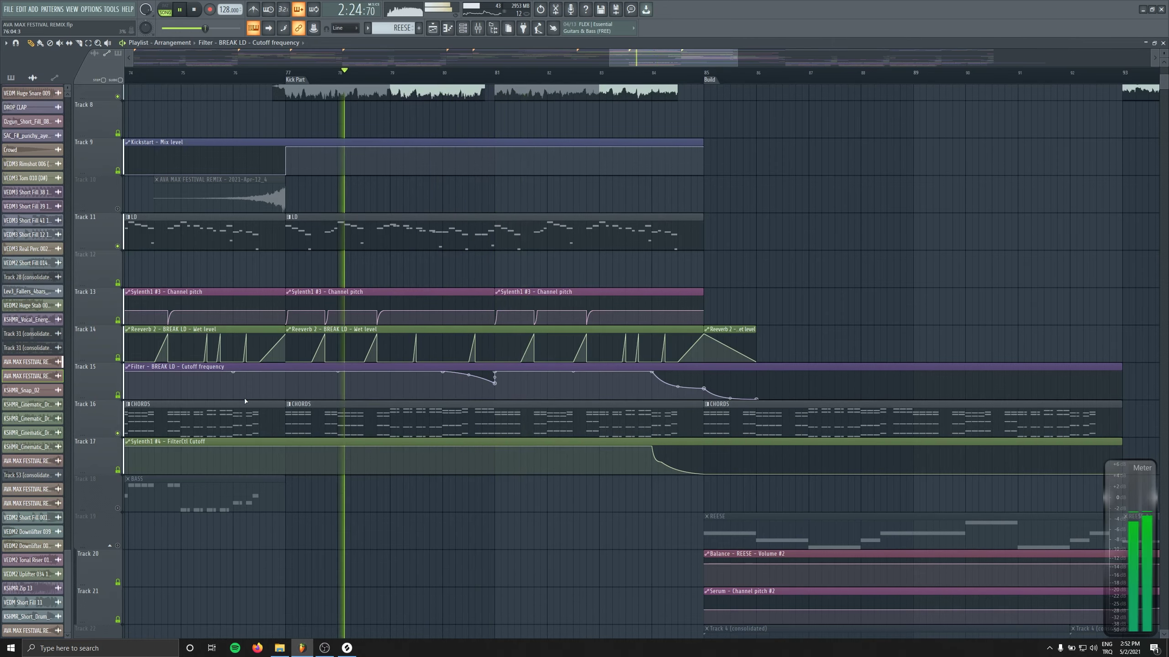
# Shape a falling curve from bar 80 to bar 81 in the Sylenth1 #4 FilterCtl Cutoff automation on Track 17, and audition it.
pyautogui.scroll(-6, 446, 91)
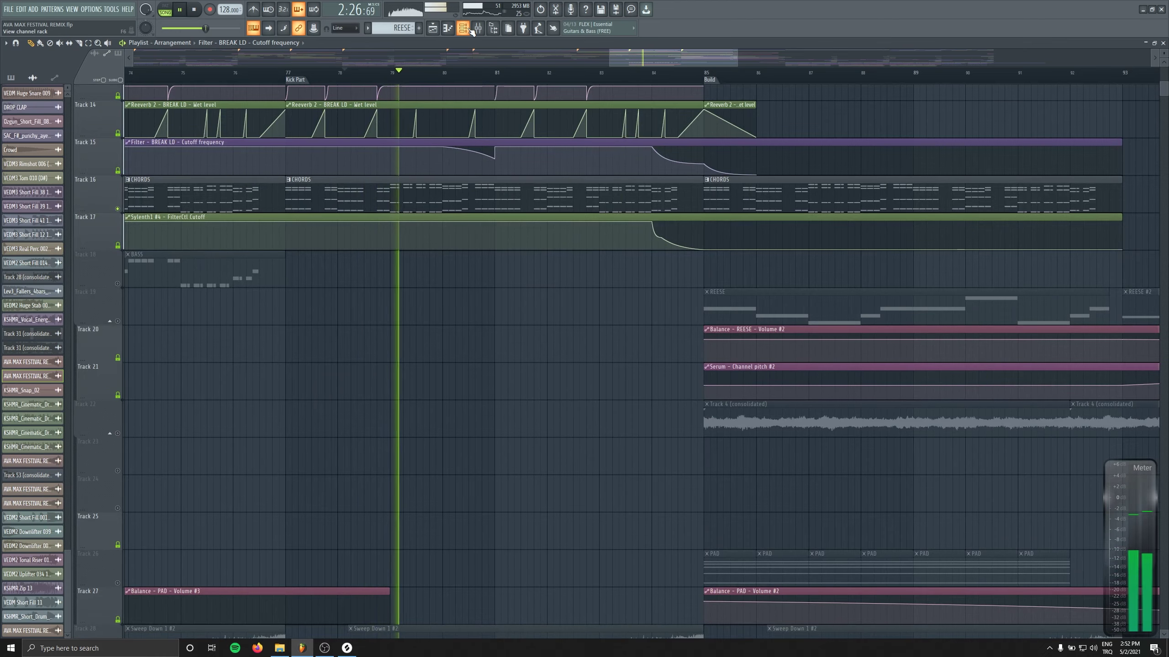
pyautogui.scroll(1, 458, 282)
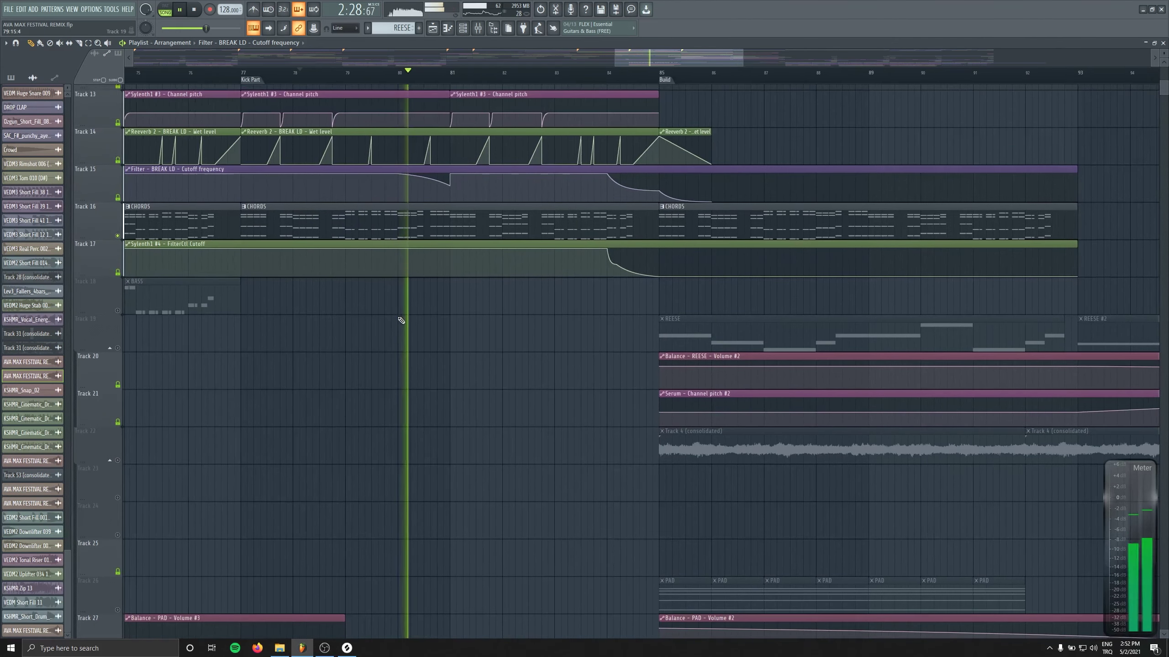
pyautogui.press('space')
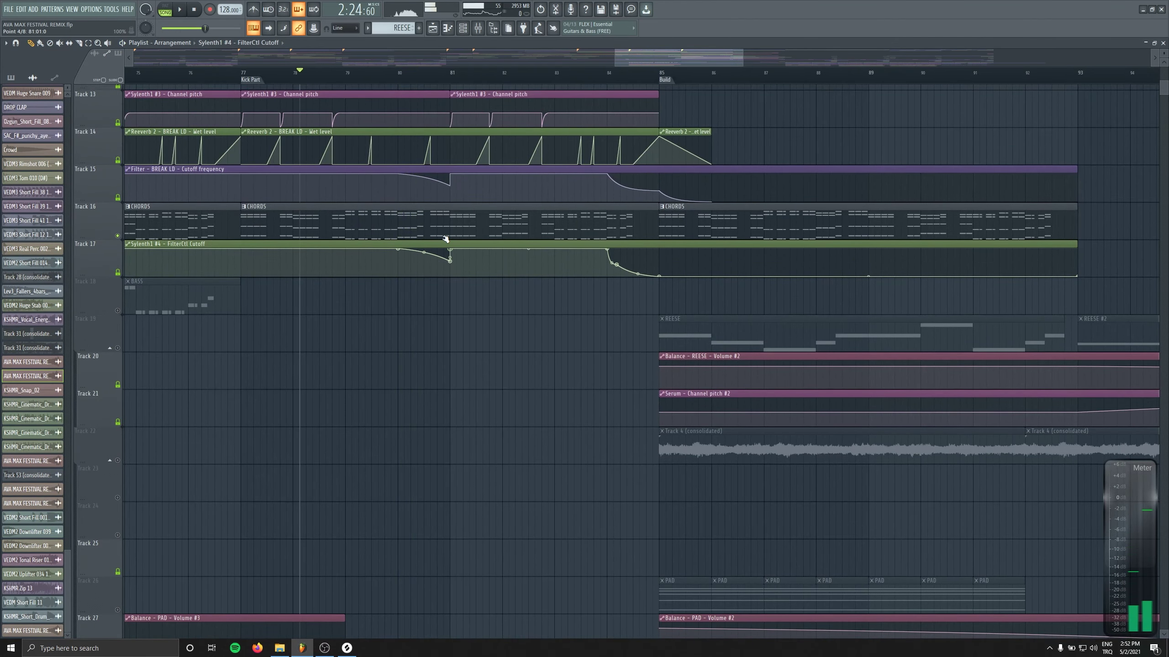
pyautogui.press('space')
pyautogui.scroll(-1, 450, 328)
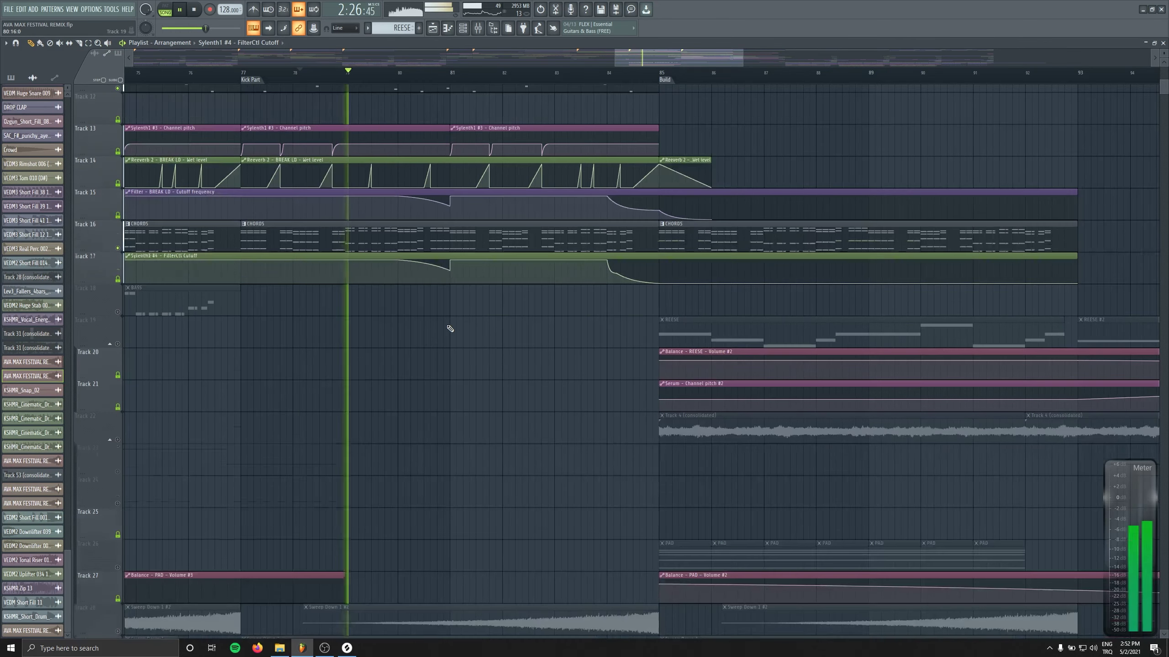
pyautogui.scroll(1, 478, 336)
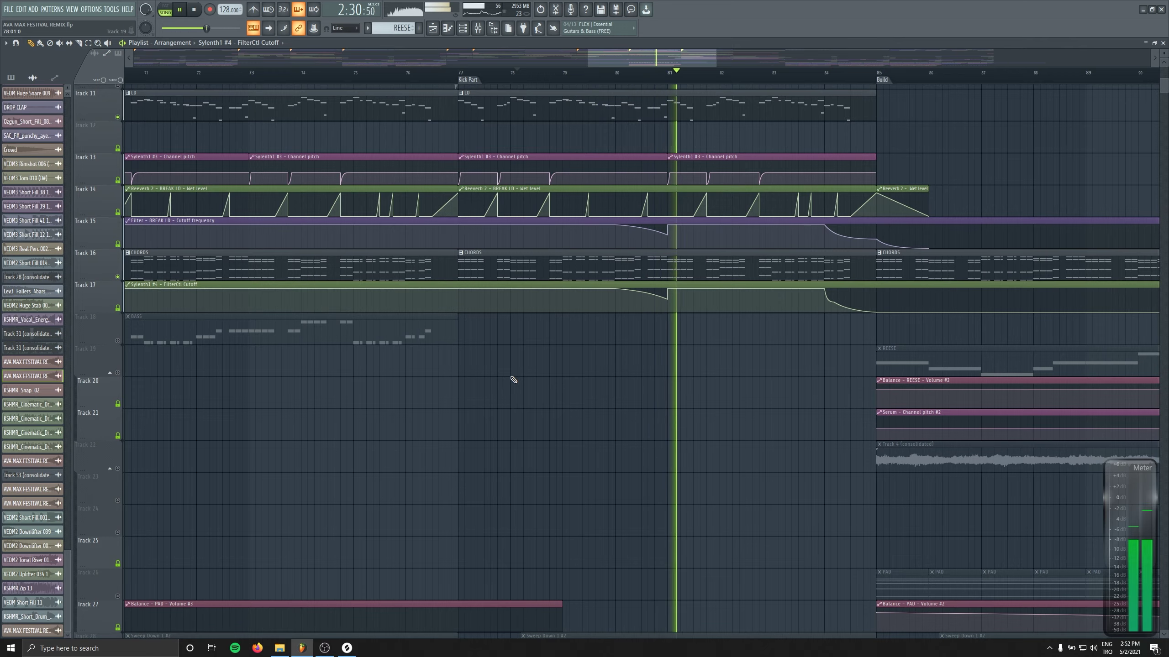
# Solo the BASS on Track 18, restore the other tracks, and play the full mix from just before the Climax.
pyautogui.press('space')
pyautogui.scroll(-3, 191, 331)
pyautogui.click(118, 338)
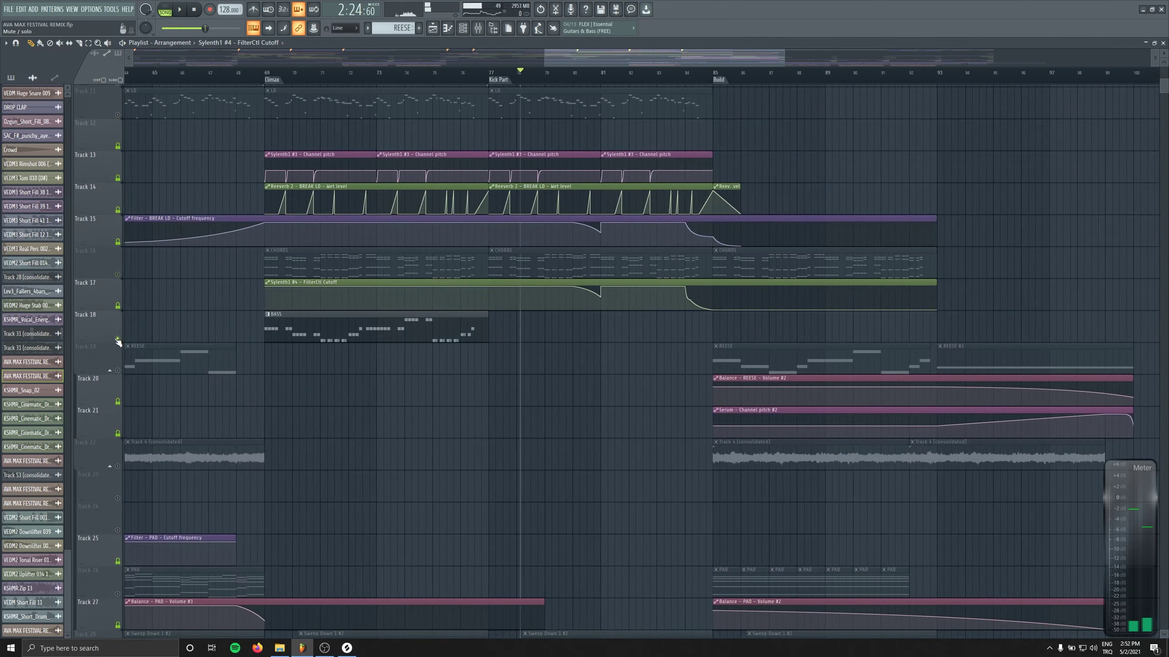
pyautogui.click(239, 76)
pyautogui.press('space')
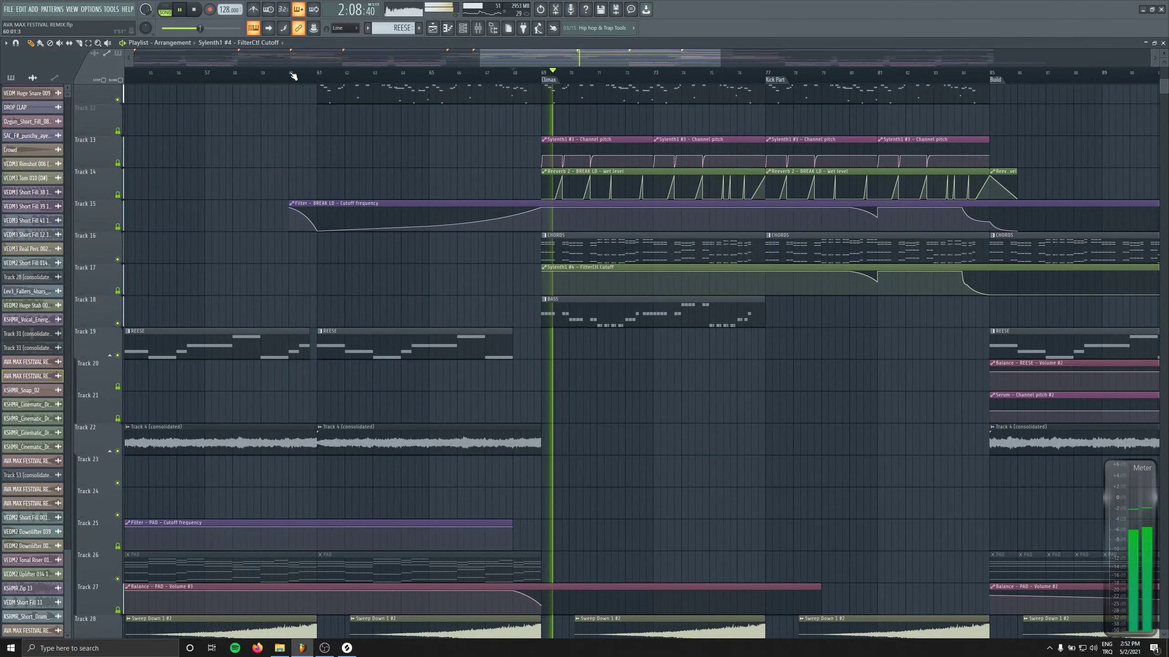
# Open the BASS pattern, bring up the mixer, and compare the Climax and Drop spectra in SPAN Plus on the Master track.
pyautogui.scroll(-3, 547, 381)
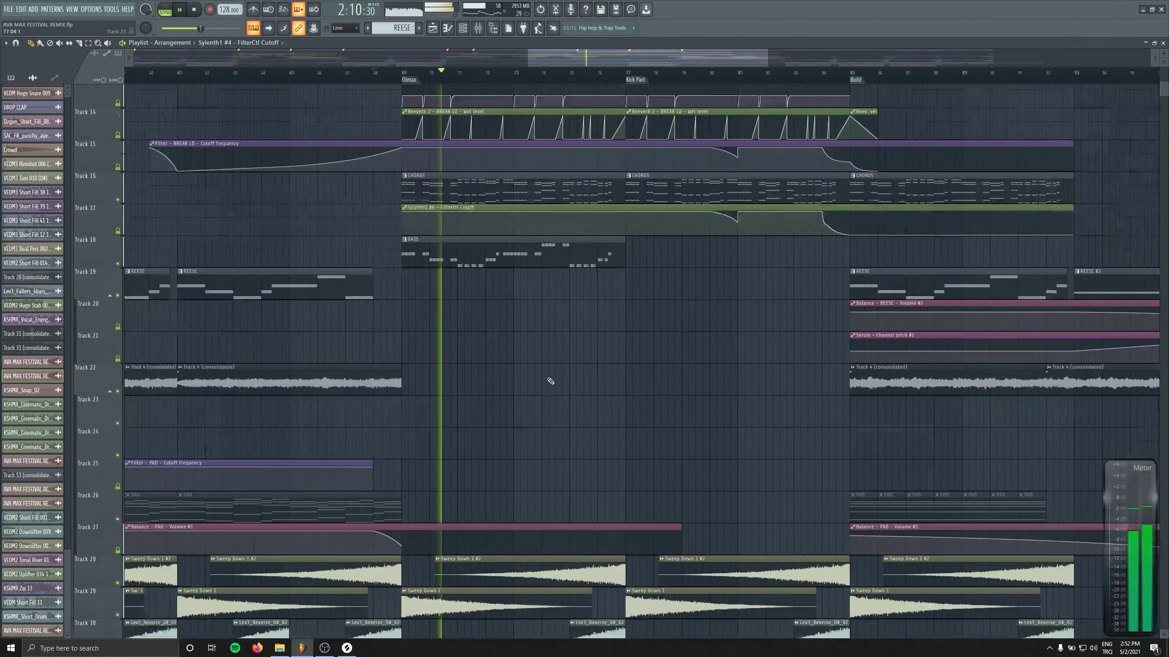
pyautogui.doubleClick(396, 238)
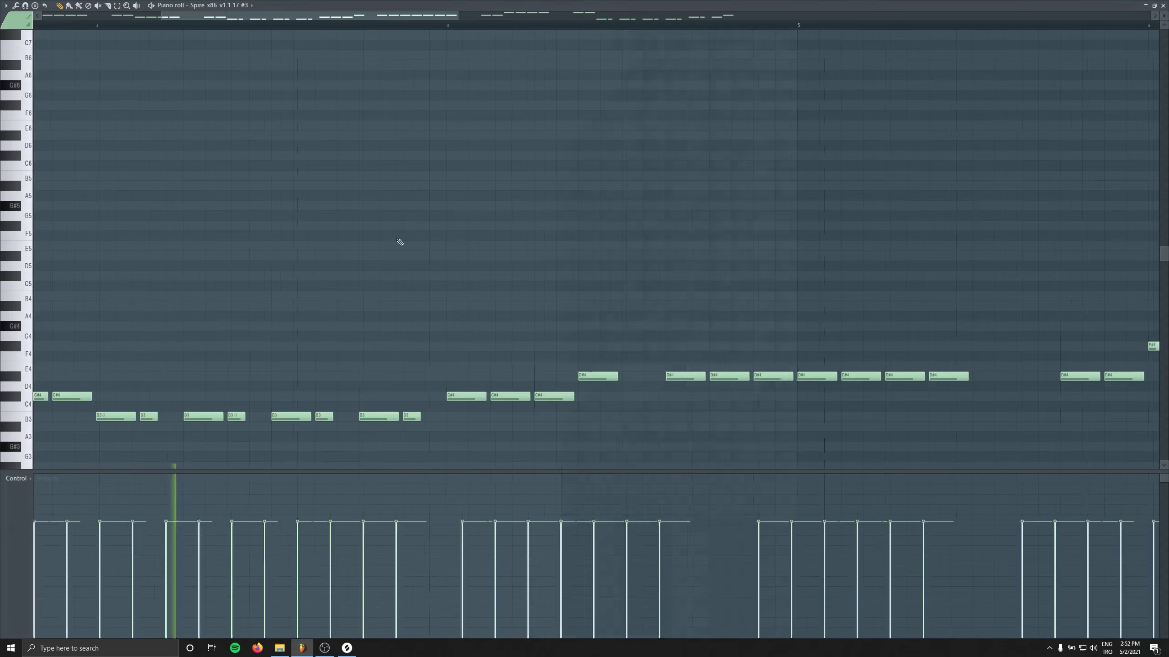
pyautogui.click(447, 27)
pyautogui.click(463, 28)
pyautogui.click(478, 28)
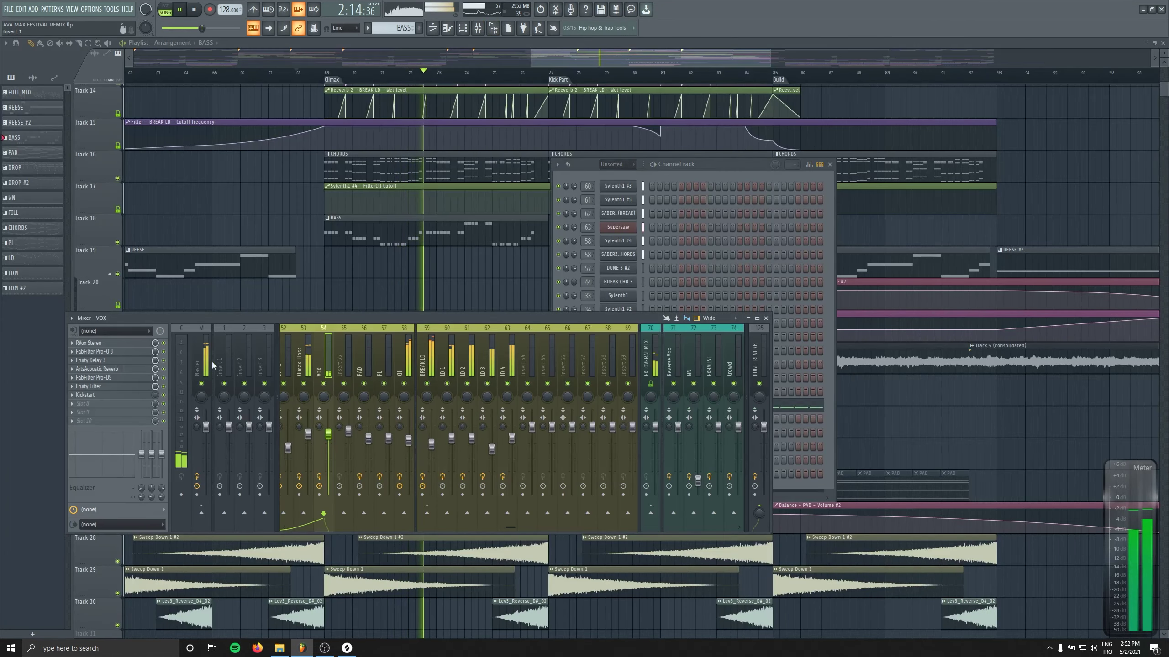
pyautogui.click(111, 422)
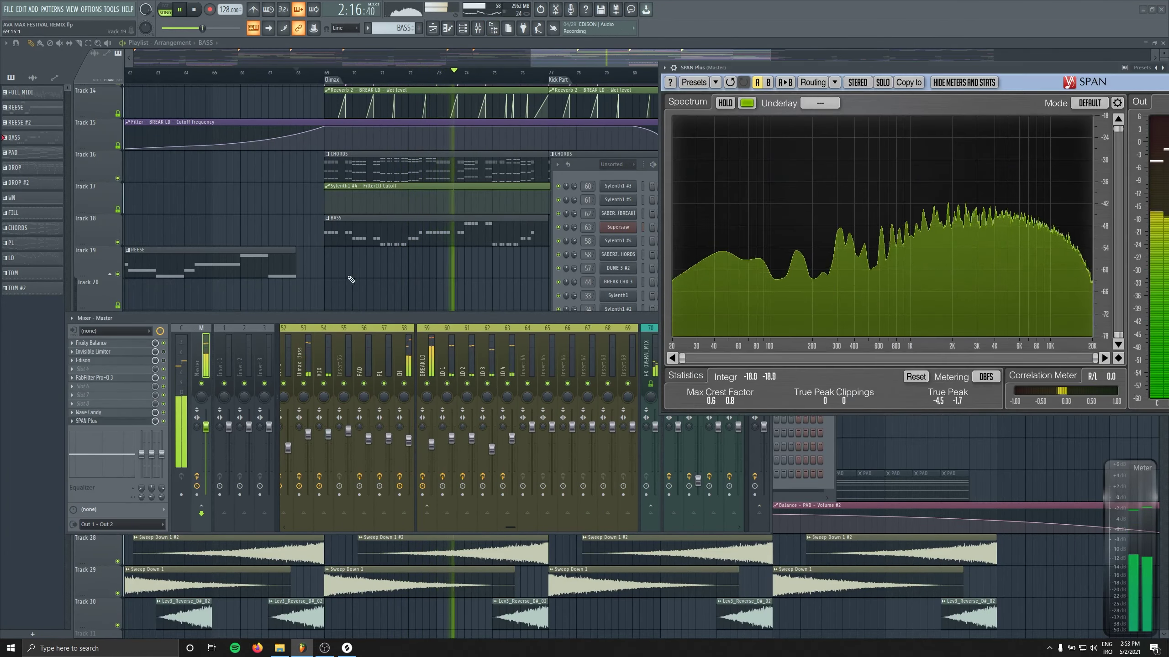
pyautogui.scroll(-4, 366, 102)
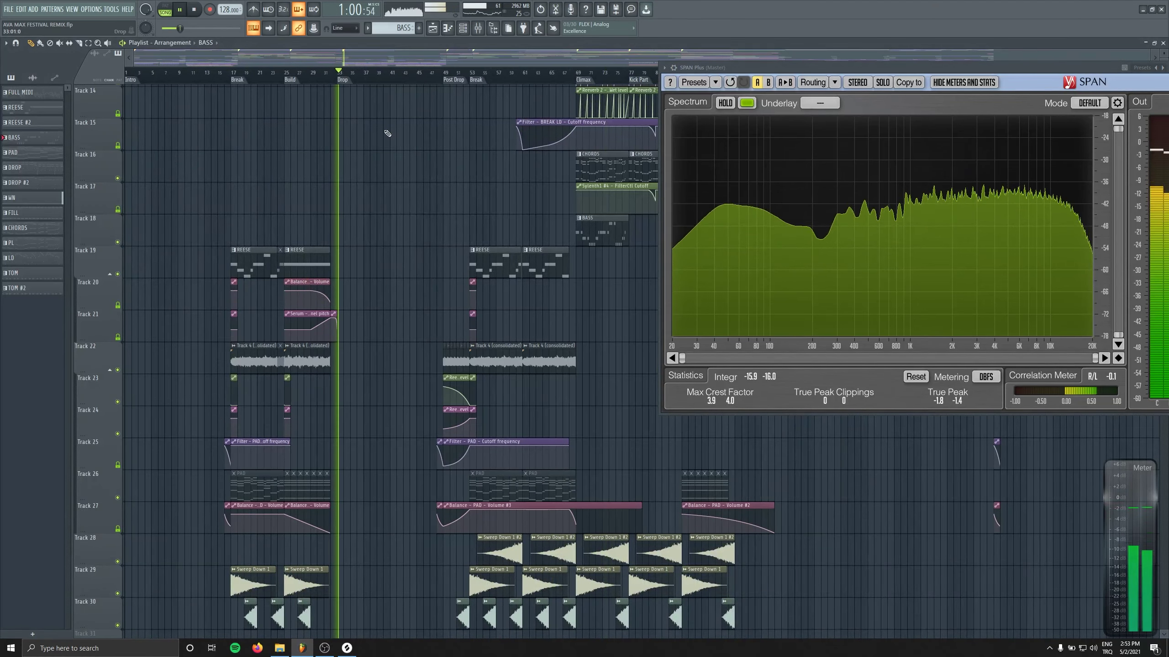
# Play from the Climax and check the levels of the Climax Bass and neighbouring break tracks in the mixer.
pyautogui.scroll(-3, 352, 238)
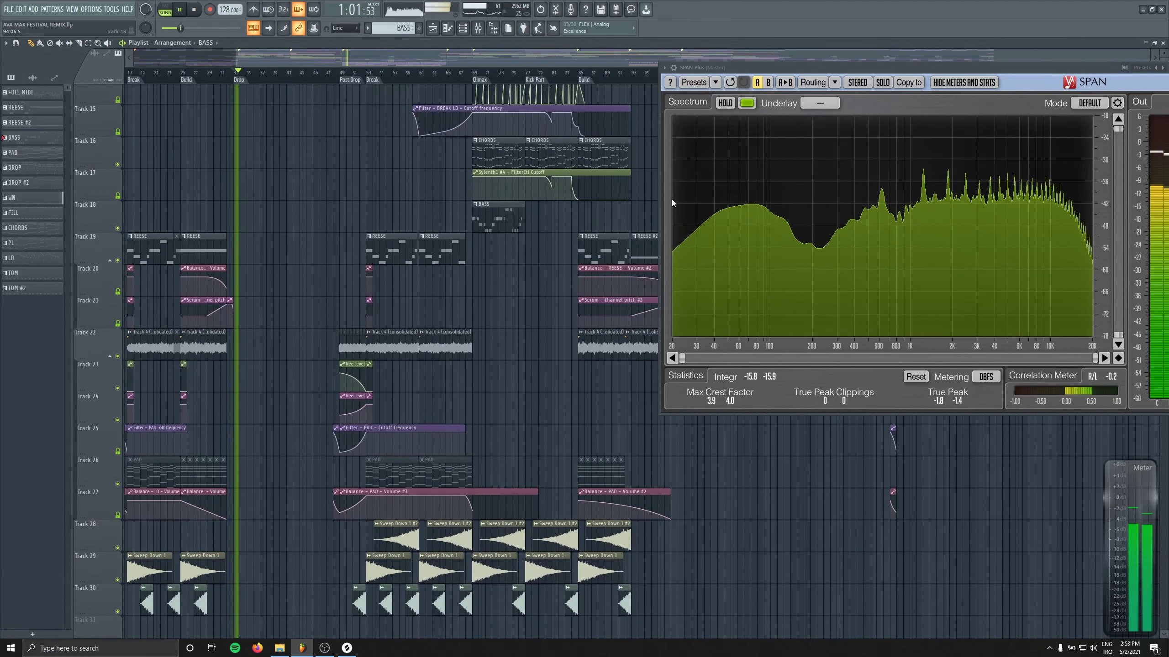
pyautogui.click(473, 72)
pyautogui.press('F9')
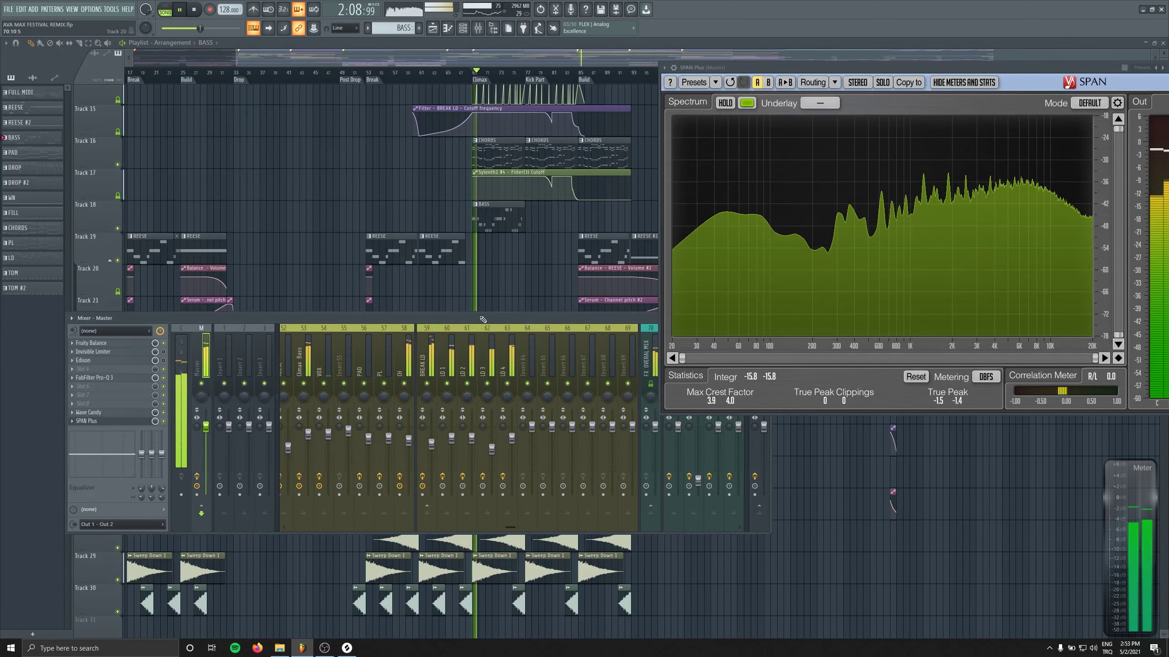
pyautogui.hscroll(-3, 483, 339)
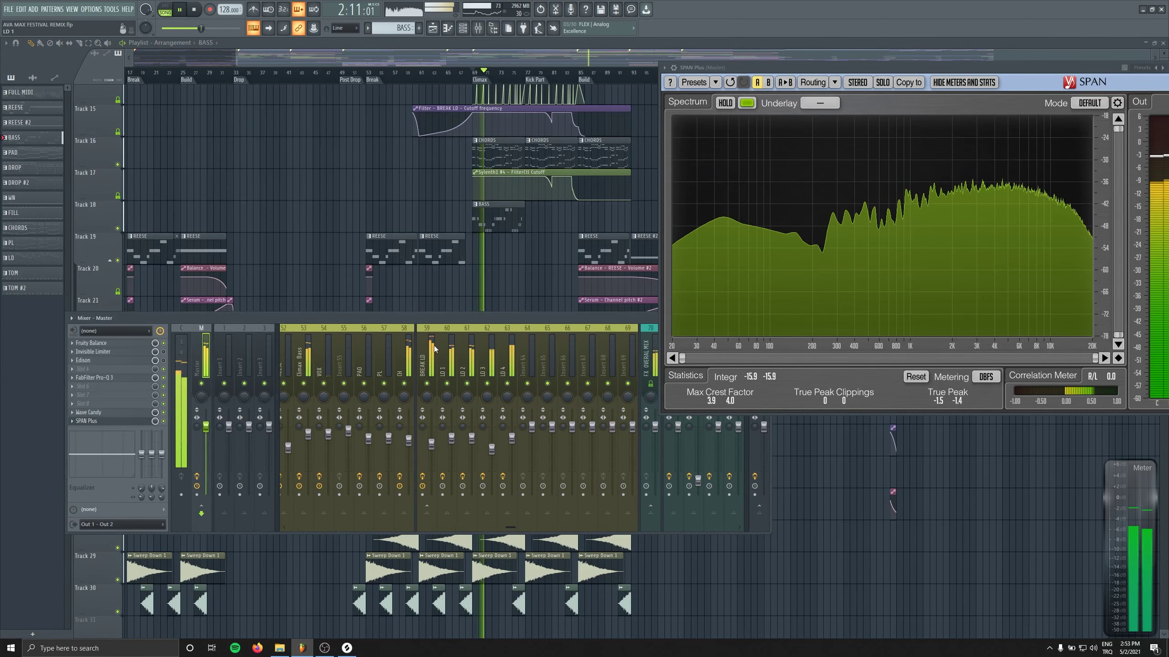
pyautogui.hscroll(-3, 391, 349)
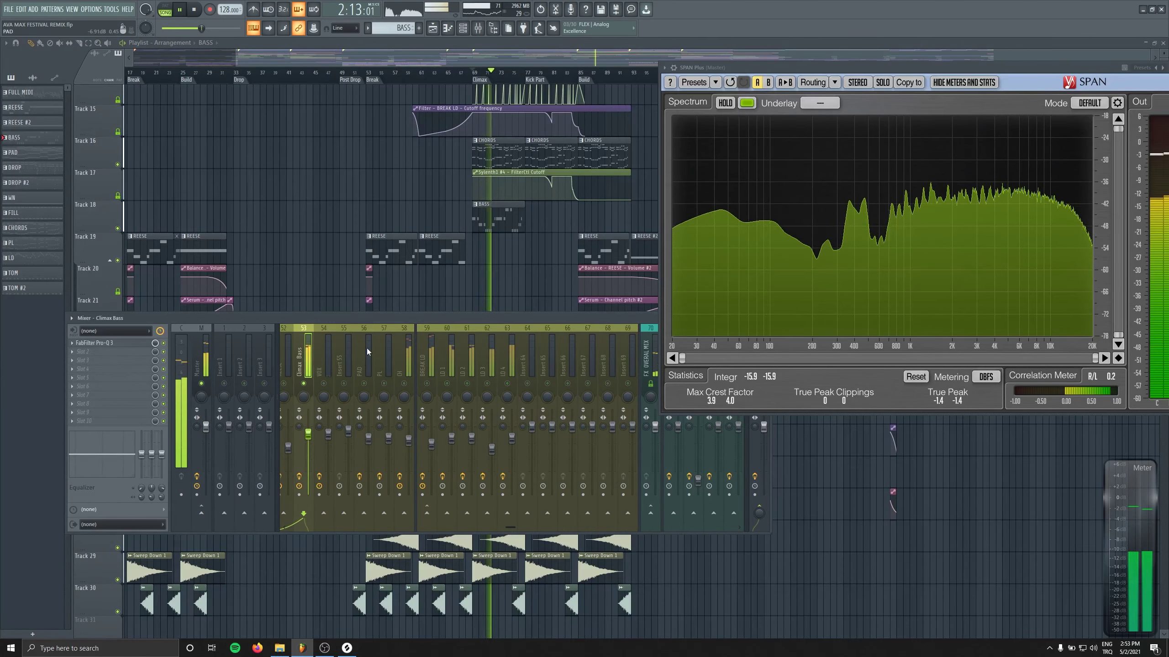
pyautogui.click(367, 349)
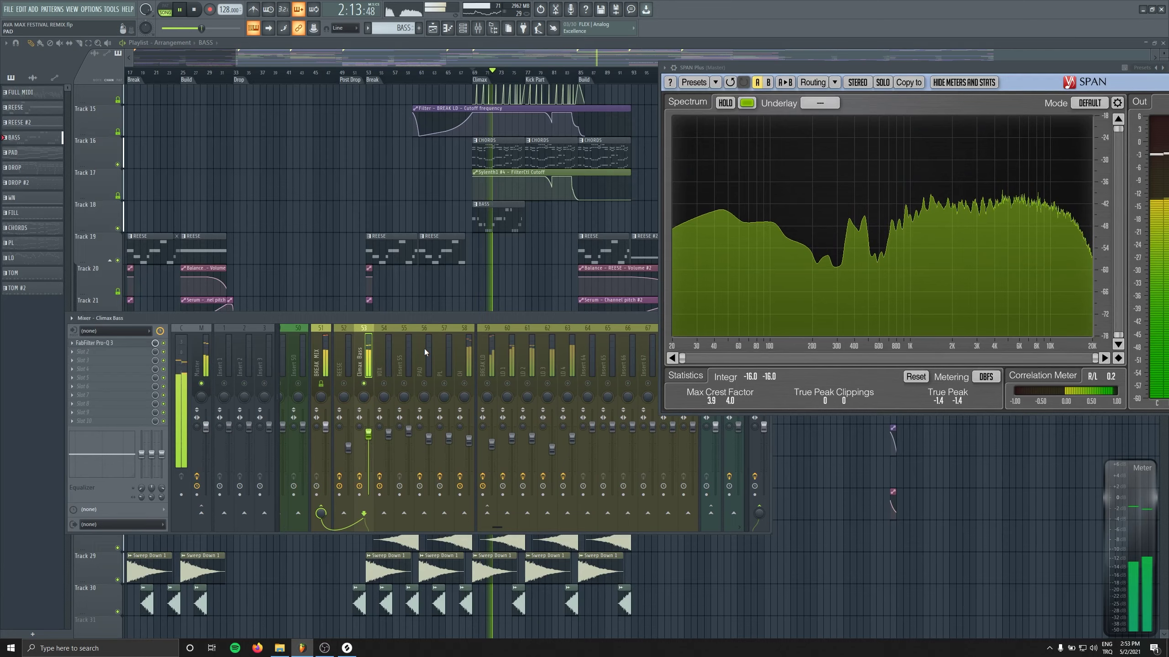
# Compare the Break's REESE level with the Climax, and set the Climax Bass mixer volume to 95%.
pyautogui.click(375, 72)
pyautogui.press('F9')
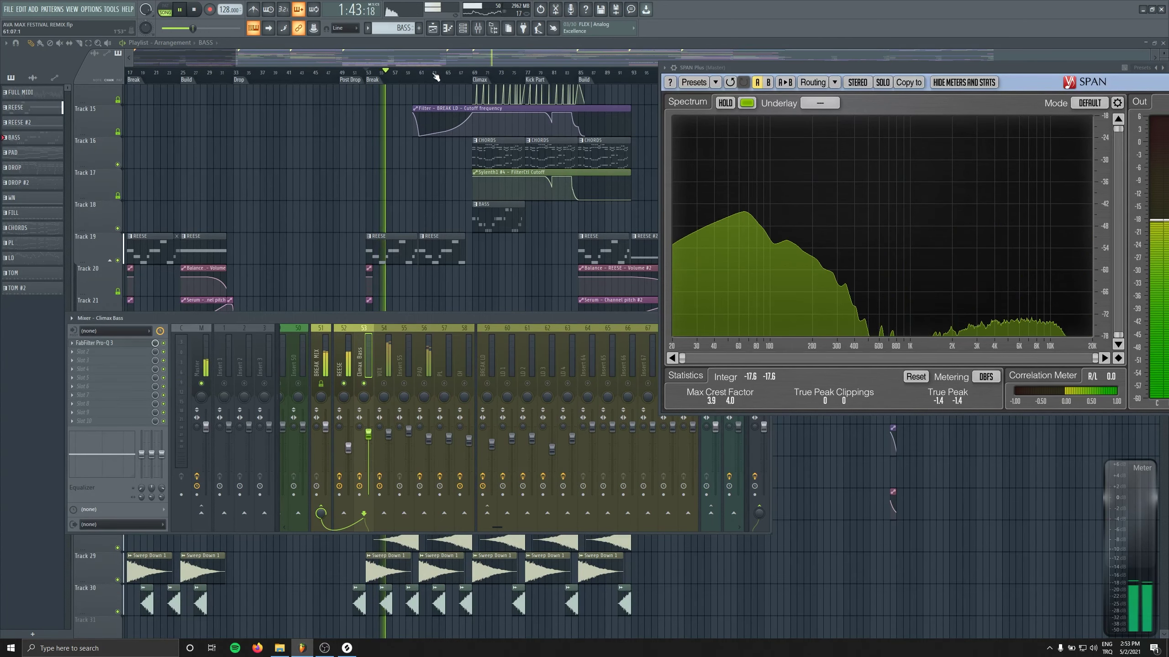
pyautogui.click(475, 73)
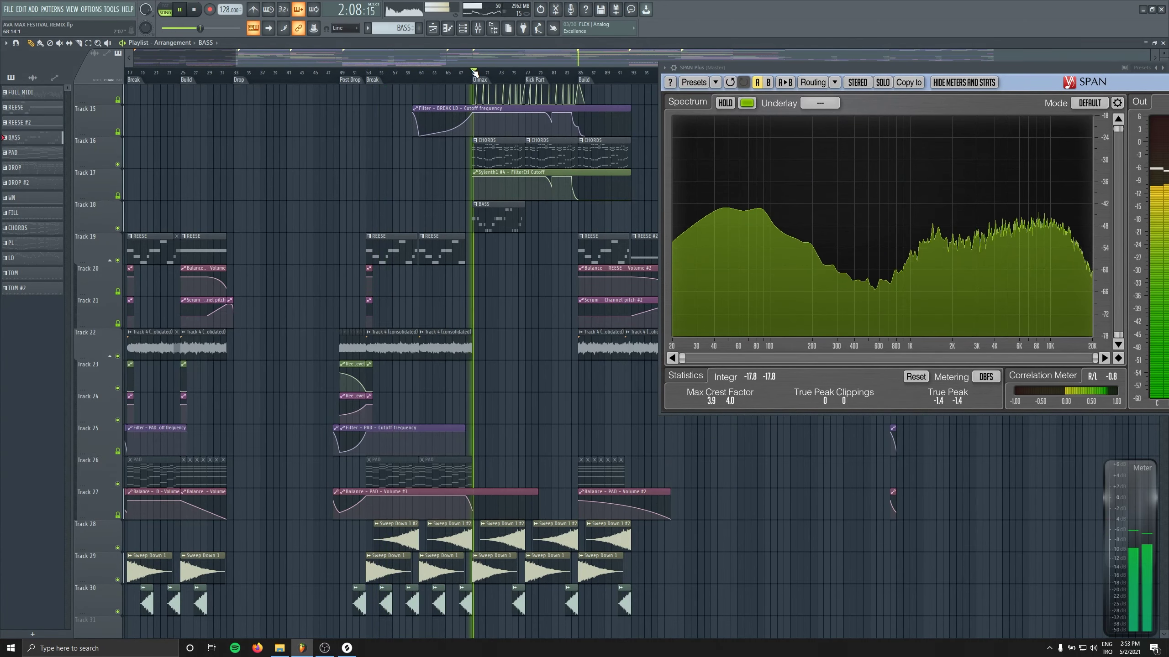
pyautogui.press('F9')
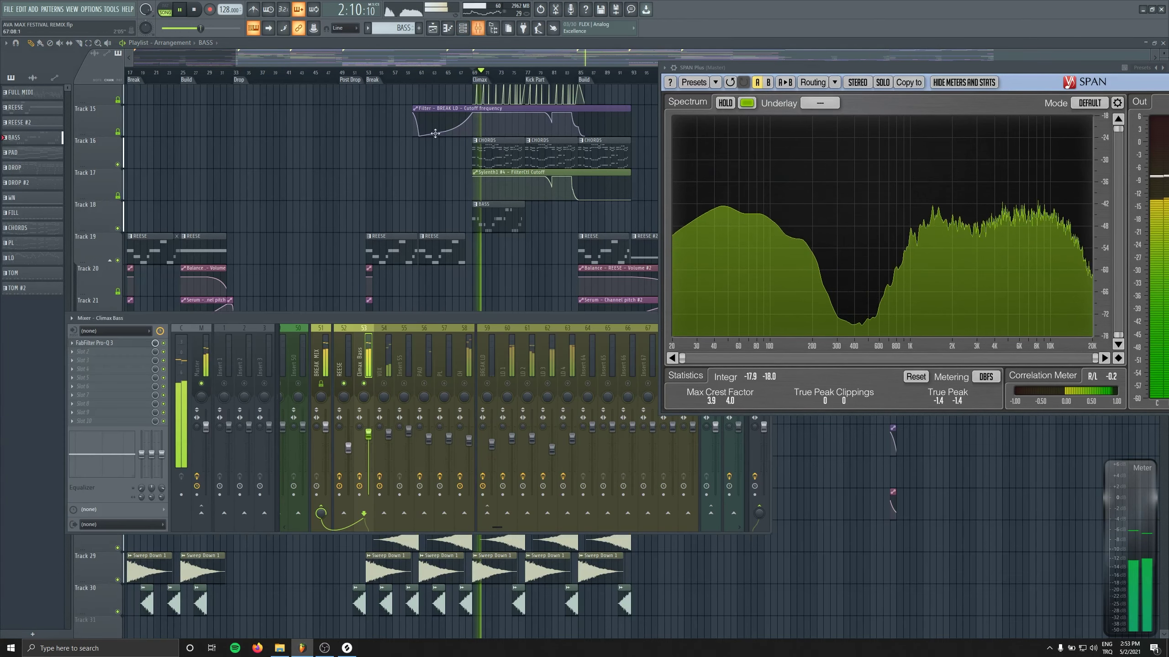
pyautogui.rightClick(364, 383)
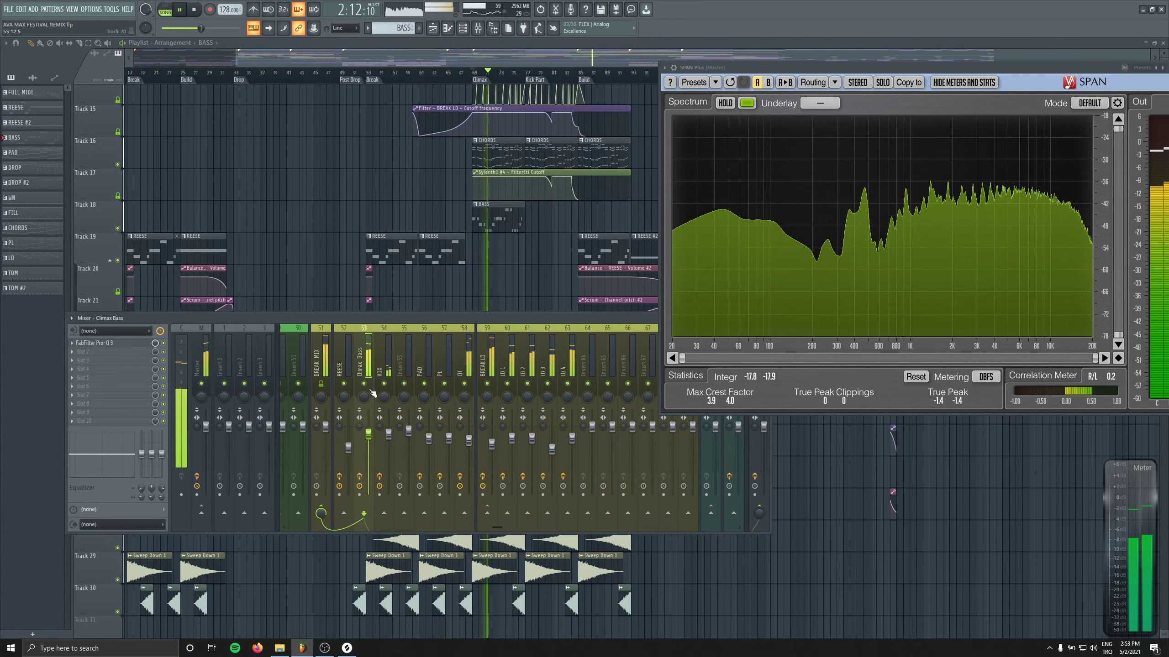
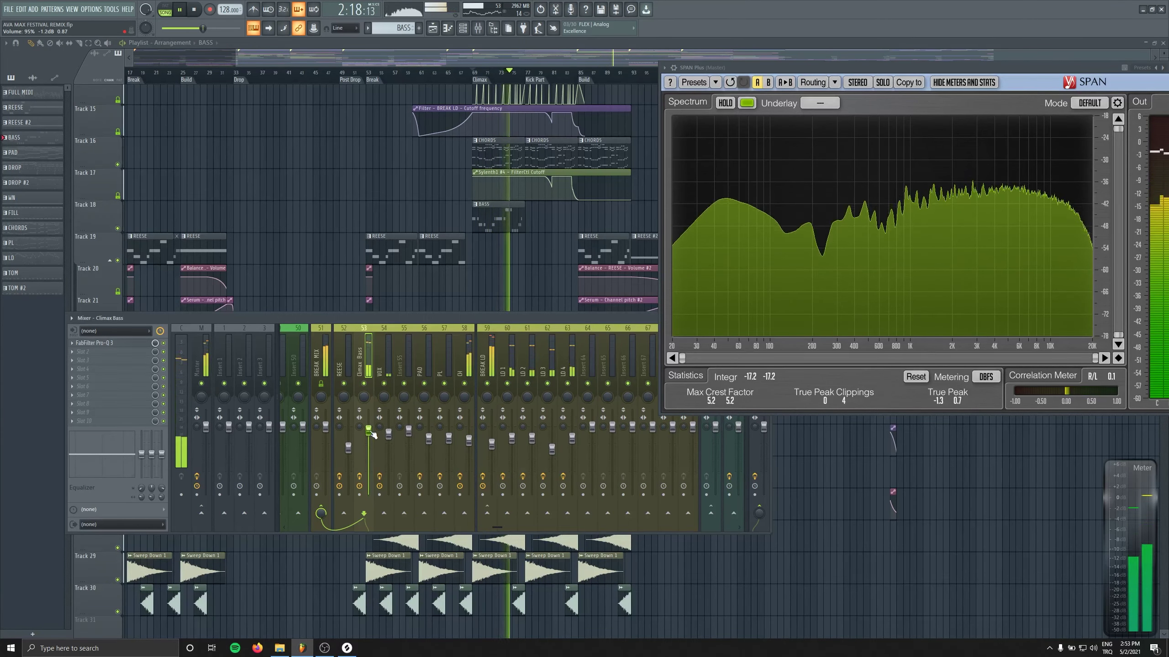
pyautogui.press('F9')
# Set the channel volume of the KSHMR Drop Claps 02 - Part_1 sample to 57%.
pyautogui.scroll(-8, 454, 250)
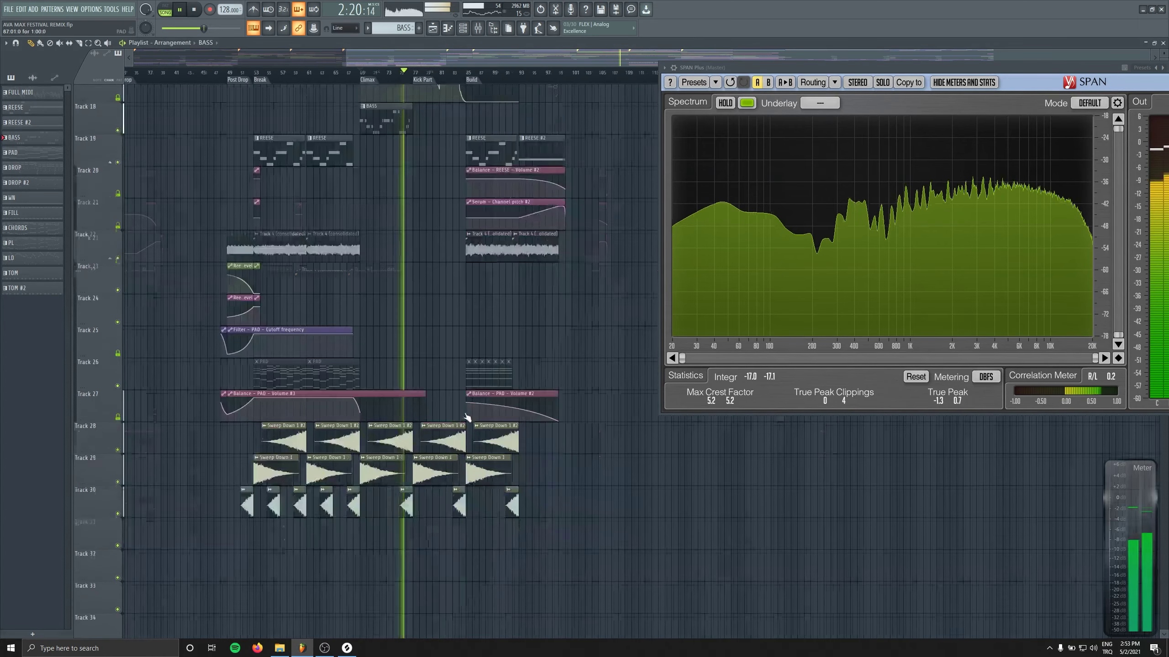
pyautogui.doubleClick(389, 90)
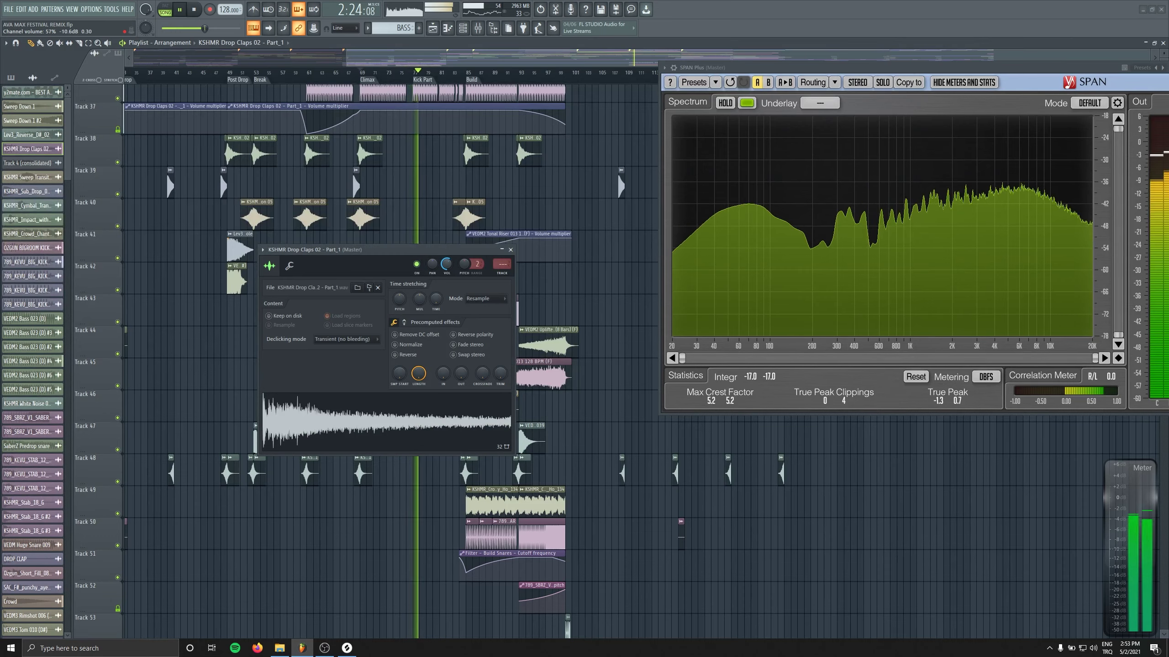
pyautogui.click(511, 250)
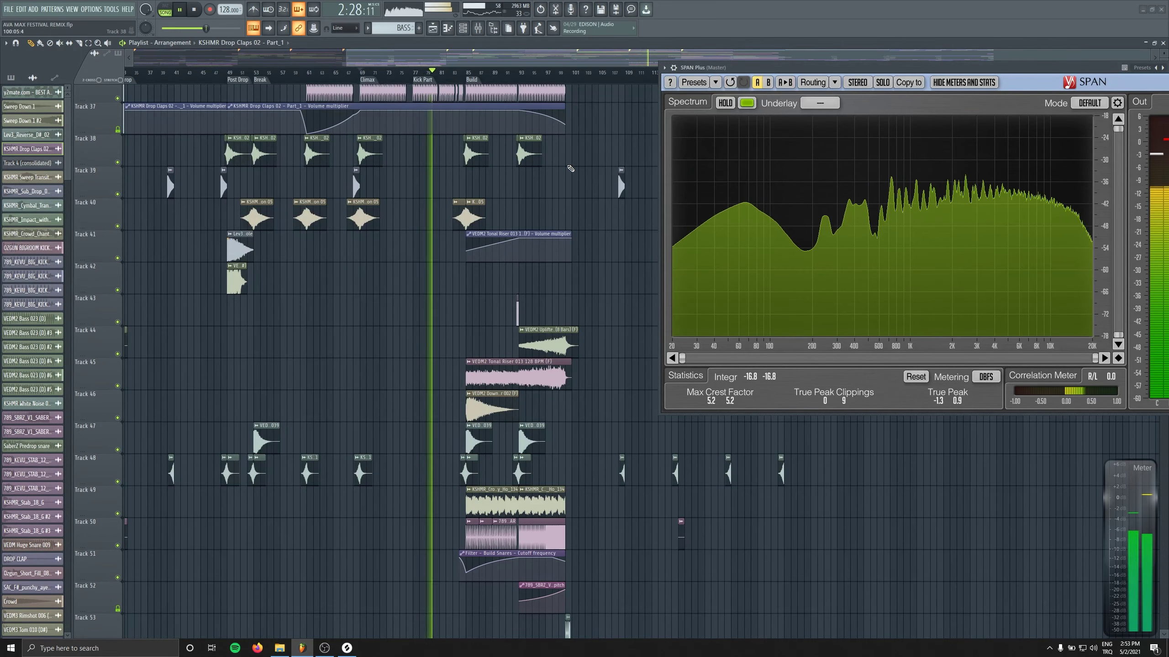
# Adjust a band in the first FabFilter Pro-Q 3 on the BREAK LD mixer track.
pyautogui.click(478, 28)
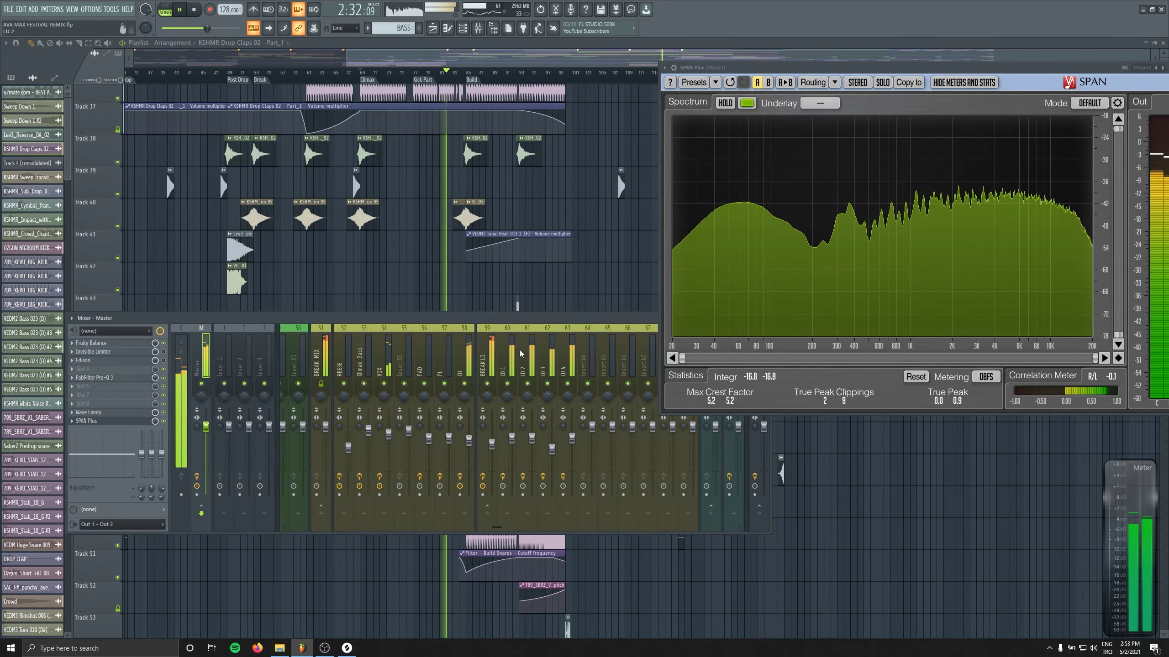
pyautogui.click(496, 351)
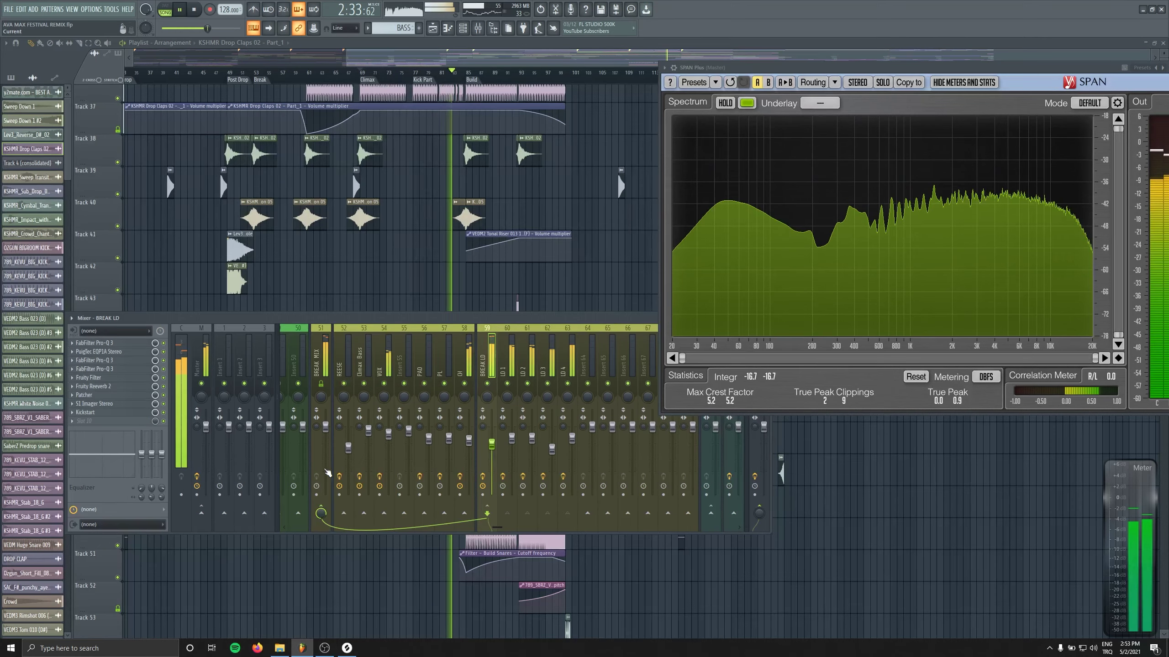
pyautogui.click(95, 342)
pyautogui.moveTo(527, 271)
pyautogui.mouseDown()
pyautogui.moveTo(536, 262)
pyautogui.moveTo(546, 273)
pyautogui.mouseUp()
pyautogui.click(625, 171)
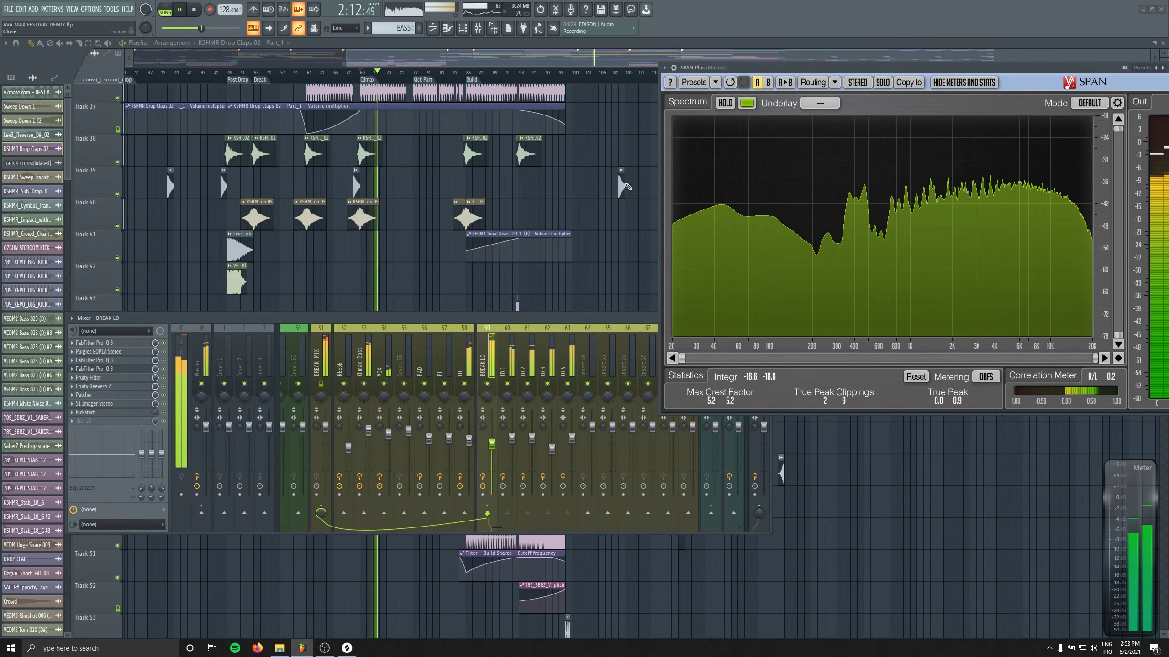
# Balance the lead and chords in the mixer, setting BREAK LD to 73% and CH to 74% volume.
pyautogui.click(495, 445)
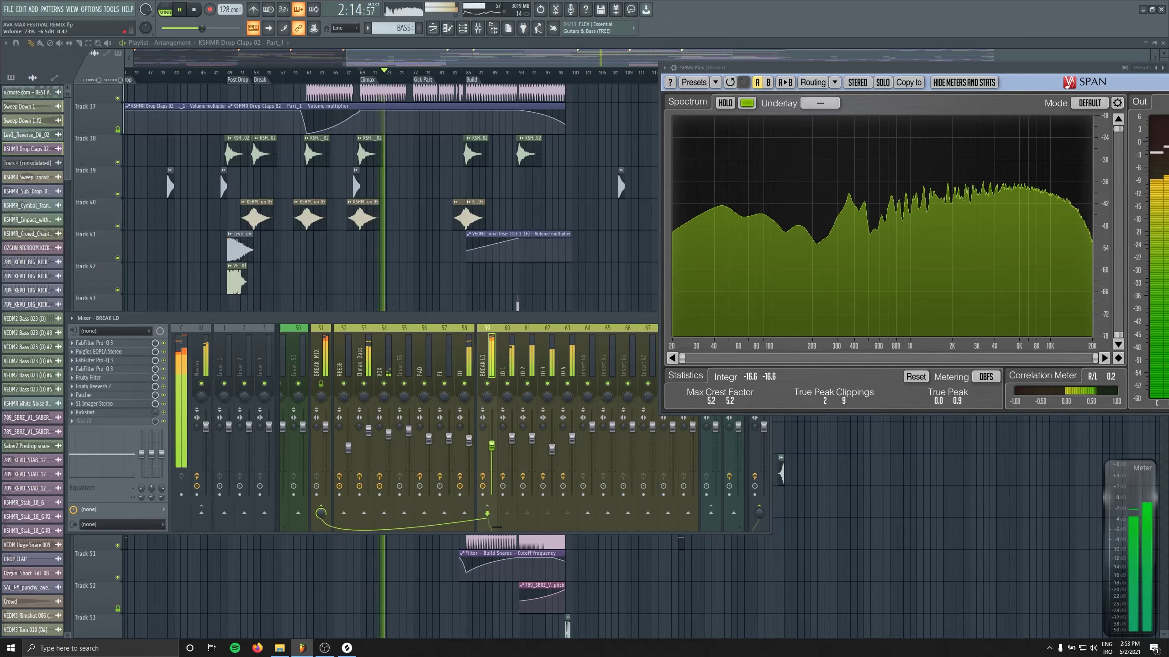
pyautogui.click(479, 358)
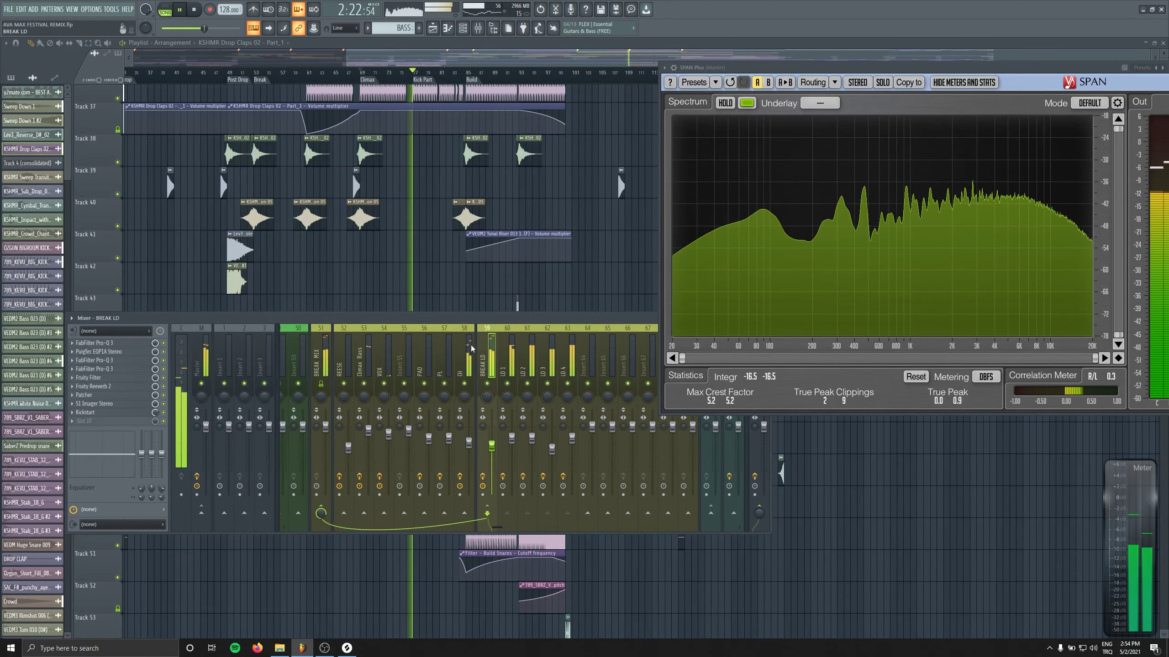
pyautogui.click(492, 444)
pyautogui.click(462, 452)
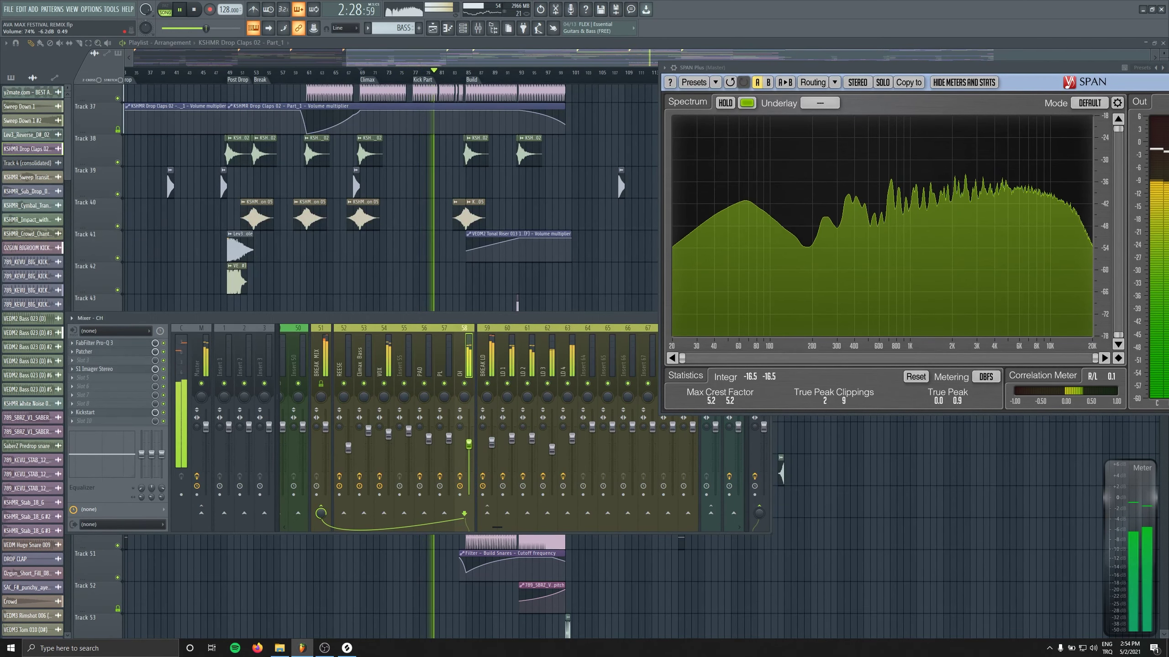
pyautogui.click(492, 442)
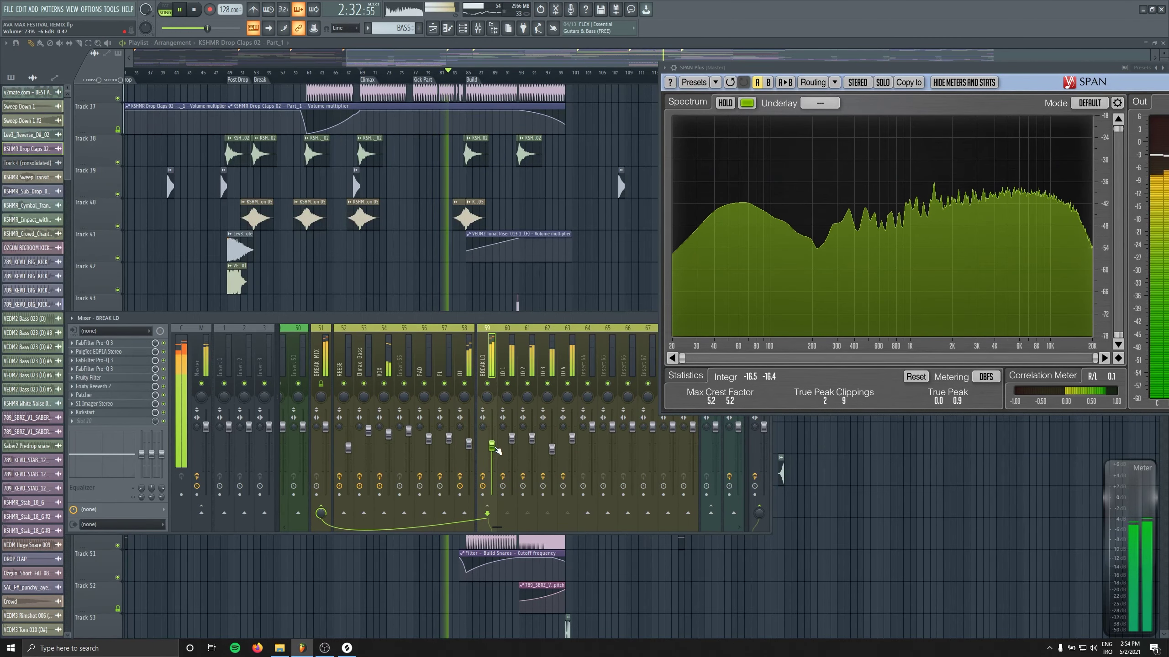
# Play the second Build, the Kick Part and the second Break in turn to compare their levels and spectra in SPAN.
pyautogui.click(500, 75)
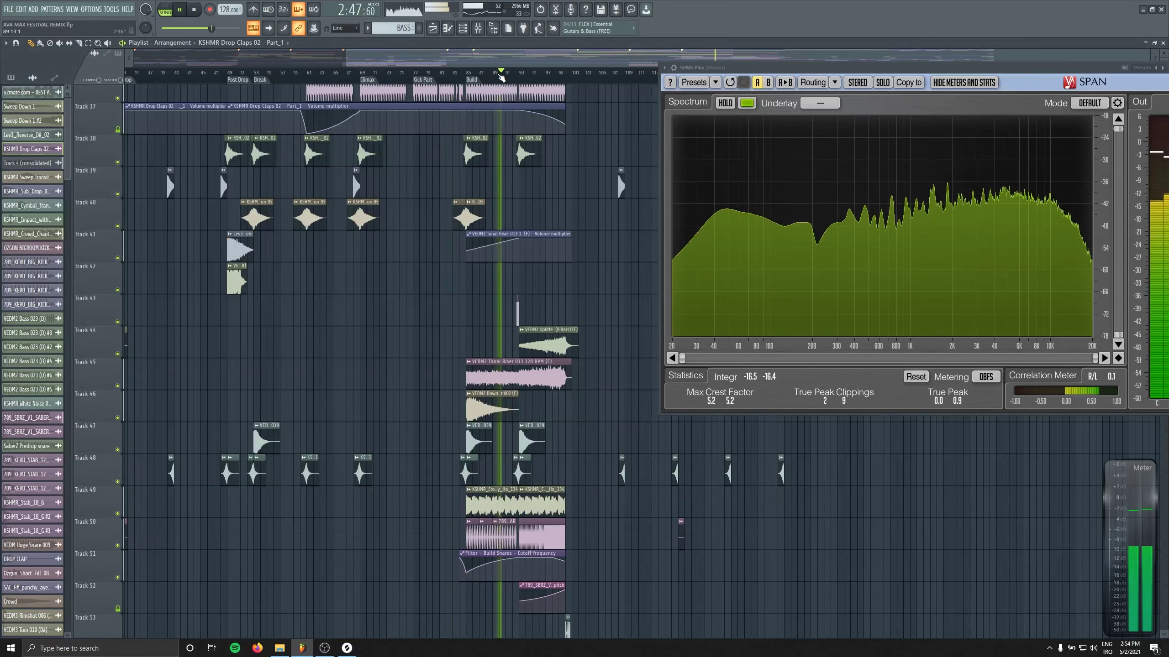
pyautogui.press('space')
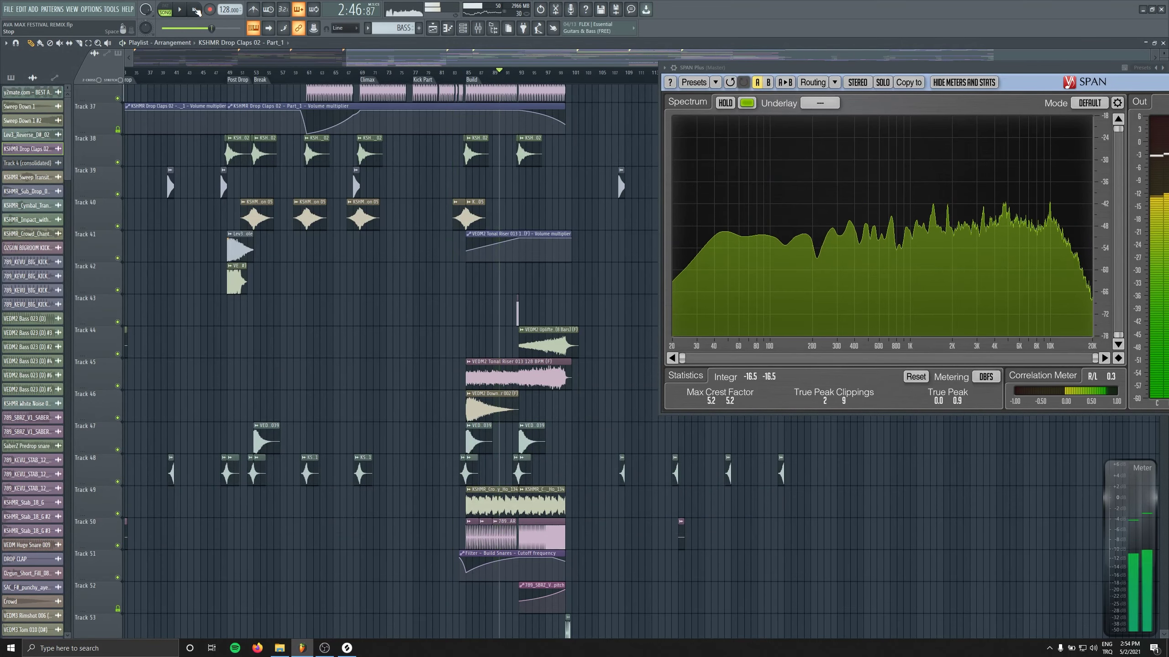
pyautogui.click(195, 10)
pyautogui.press('space')
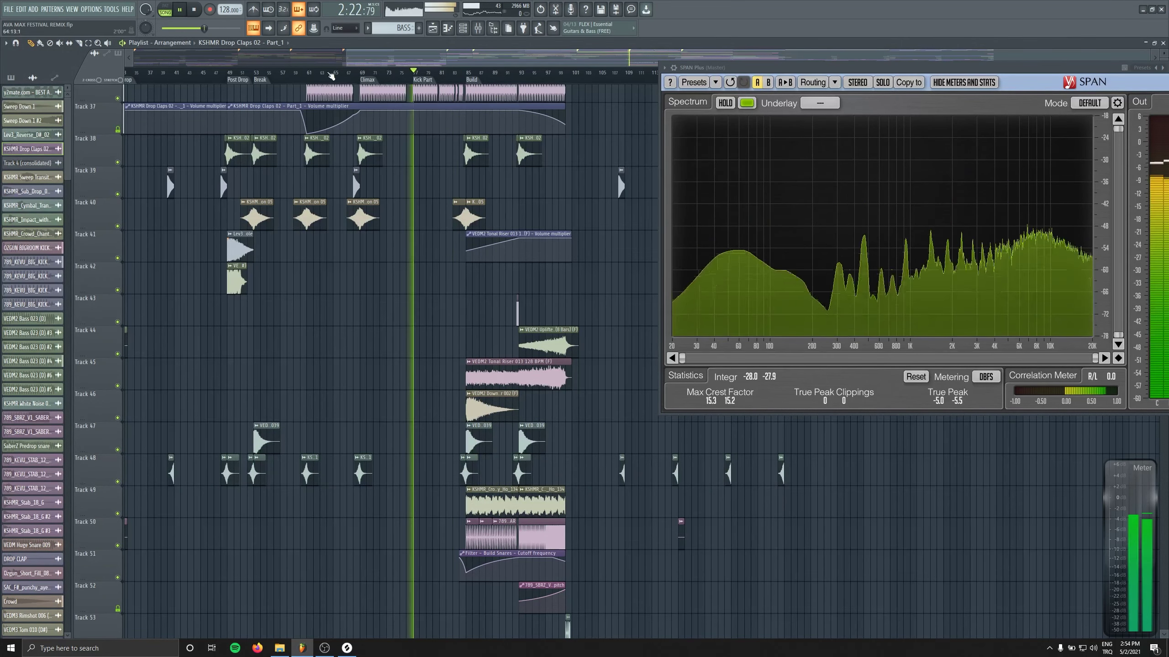
pyautogui.click(254, 73)
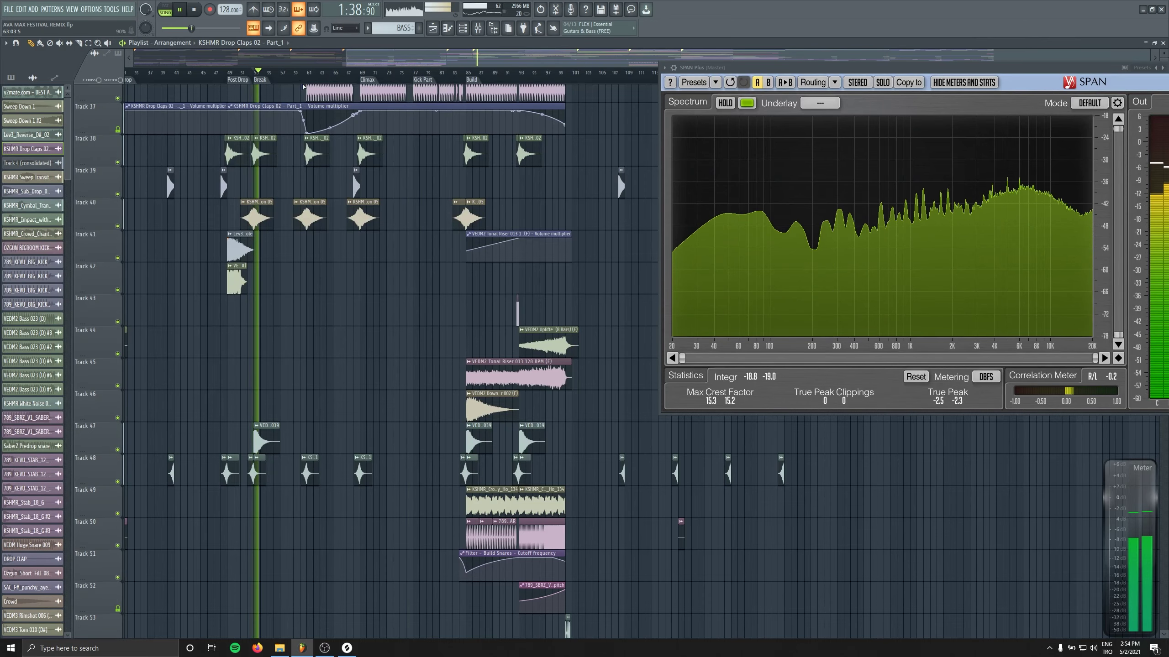
pyautogui.press('space')
# Play the arrangement into the first Break and save the project.
pyautogui.scroll(-2, 233, 209)
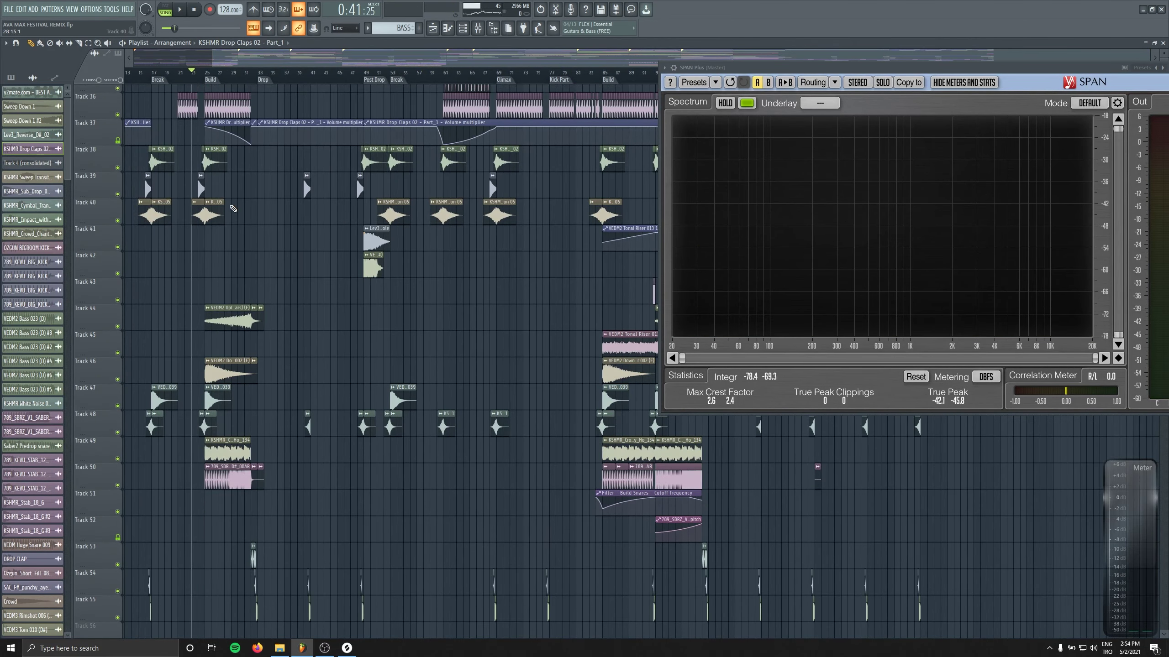
pyautogui.press('space')
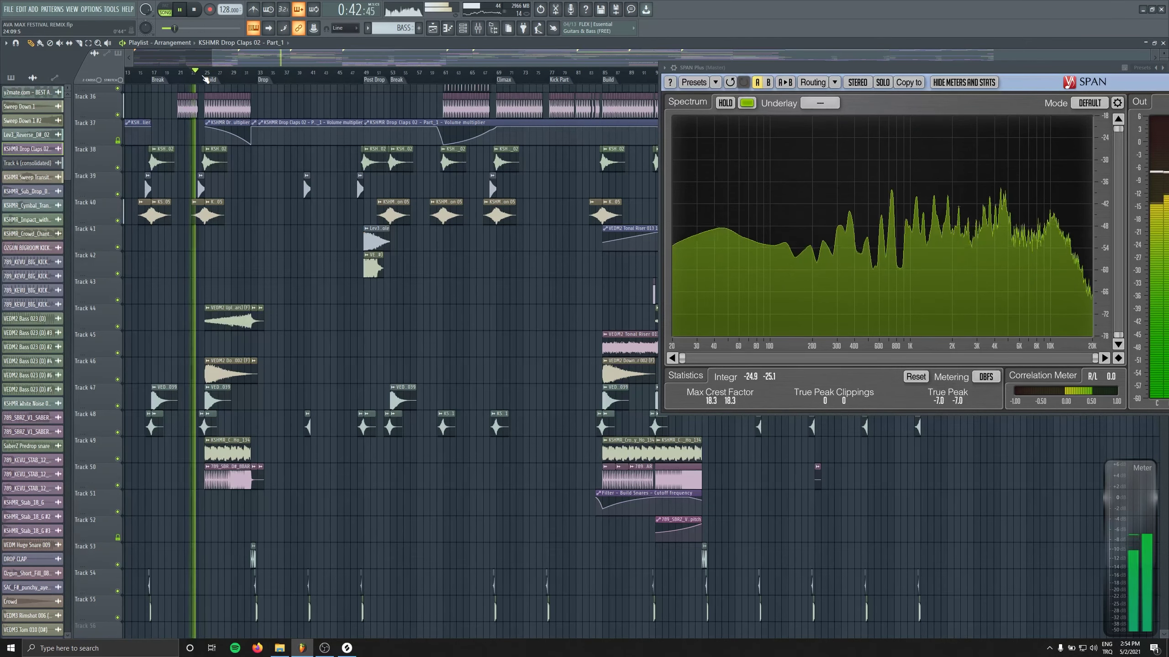
pyautogui.hscroll(-4, 298, 205)
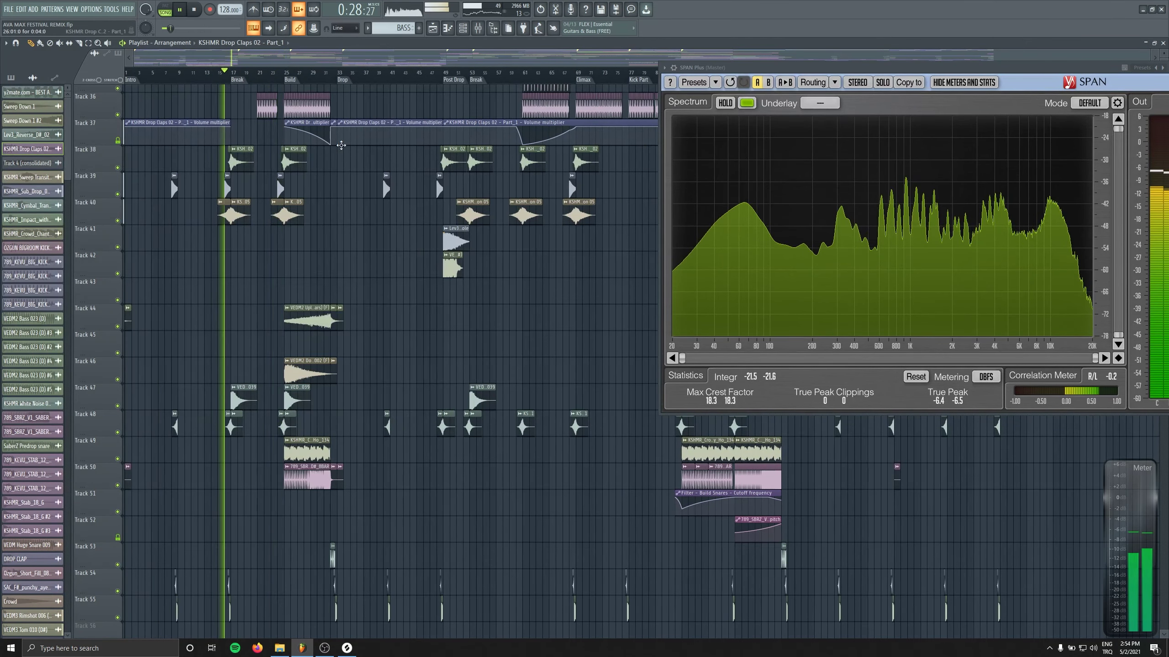
pyautogui.hotkey('ctrl', 's')
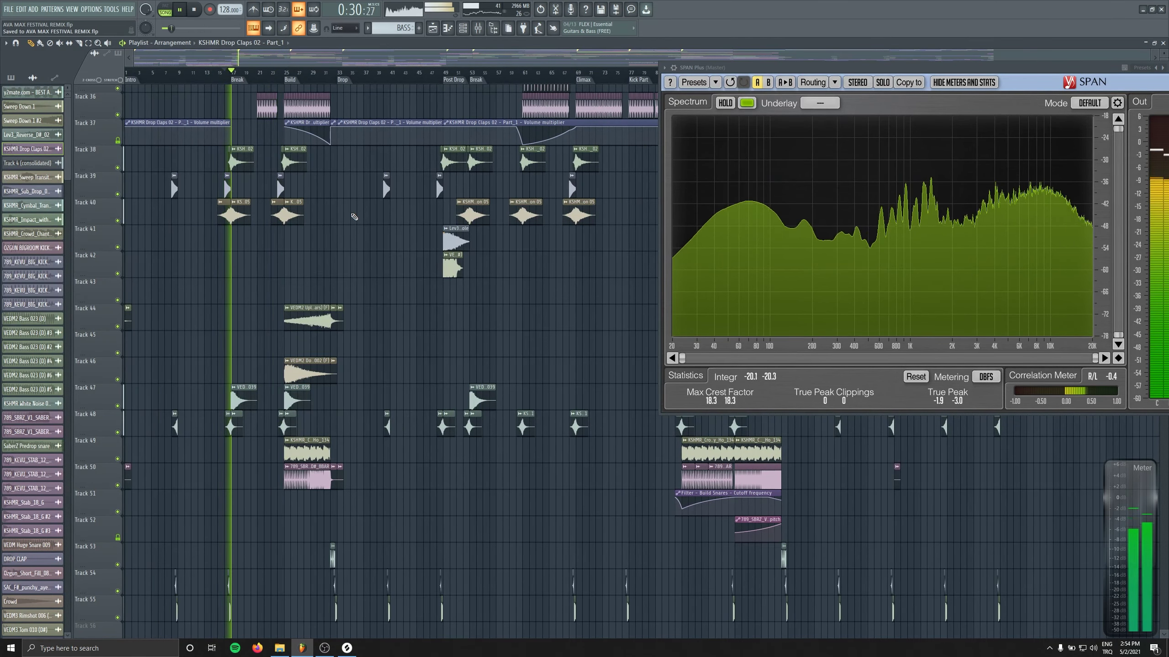
pyautogui.scroll(-3, 530, 359)
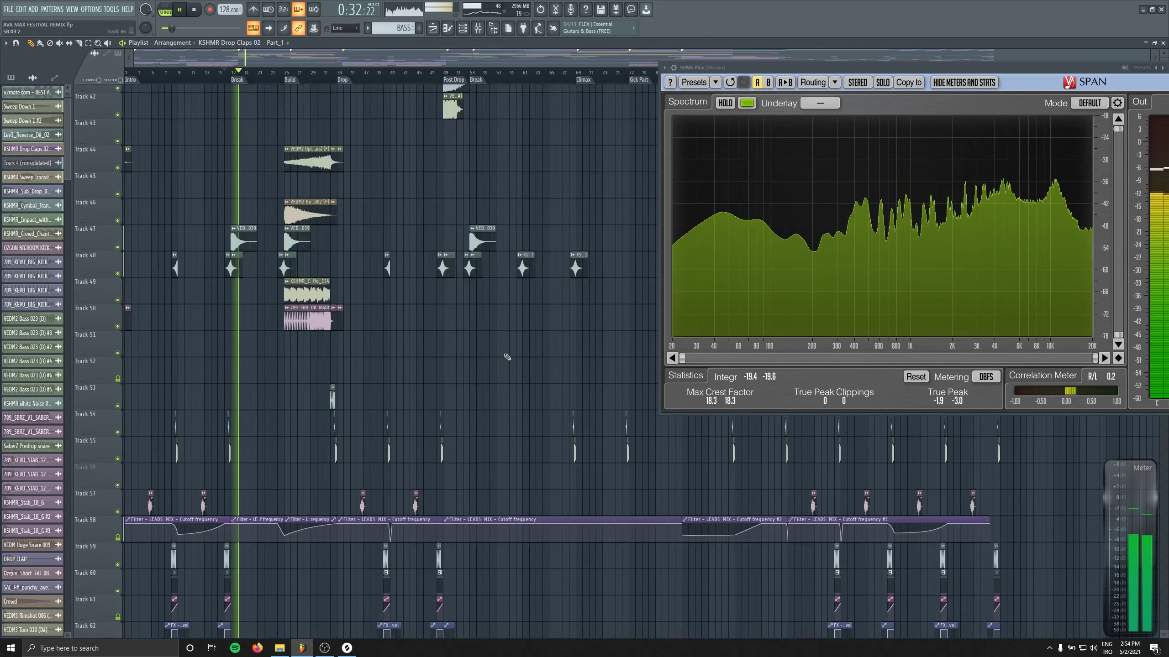
pyautogui.scroll(3, 494, 131)
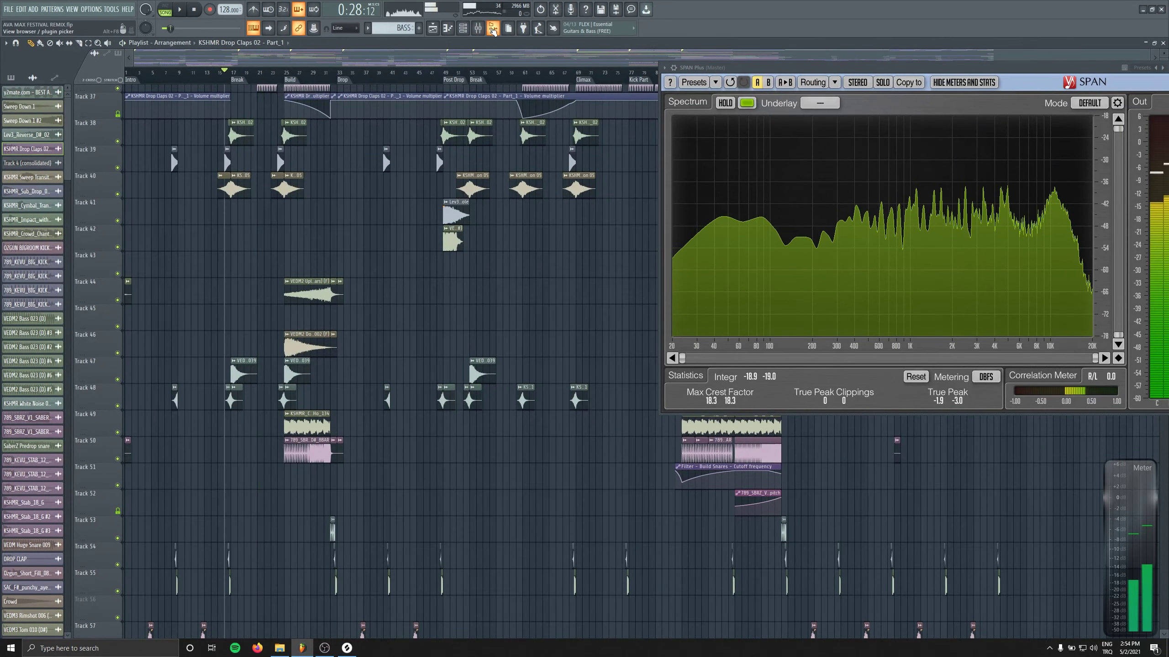
pyautogui.press('space')
pyautogui.hotkey('alt', 'F8')
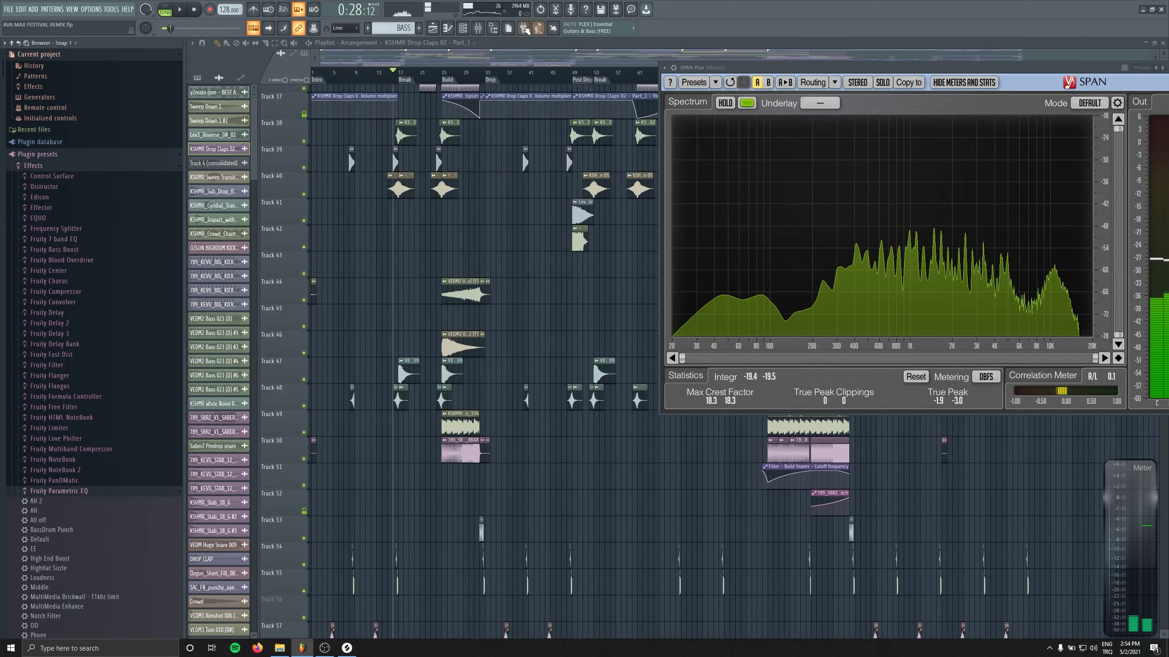
pyautogui.hotkey('alt', 'F8')
# Play from the first Break into the first Build, and look over the clips on Tracks 54 to 77.
pyautogui.click(256, 72)
pyautogui.press('space')
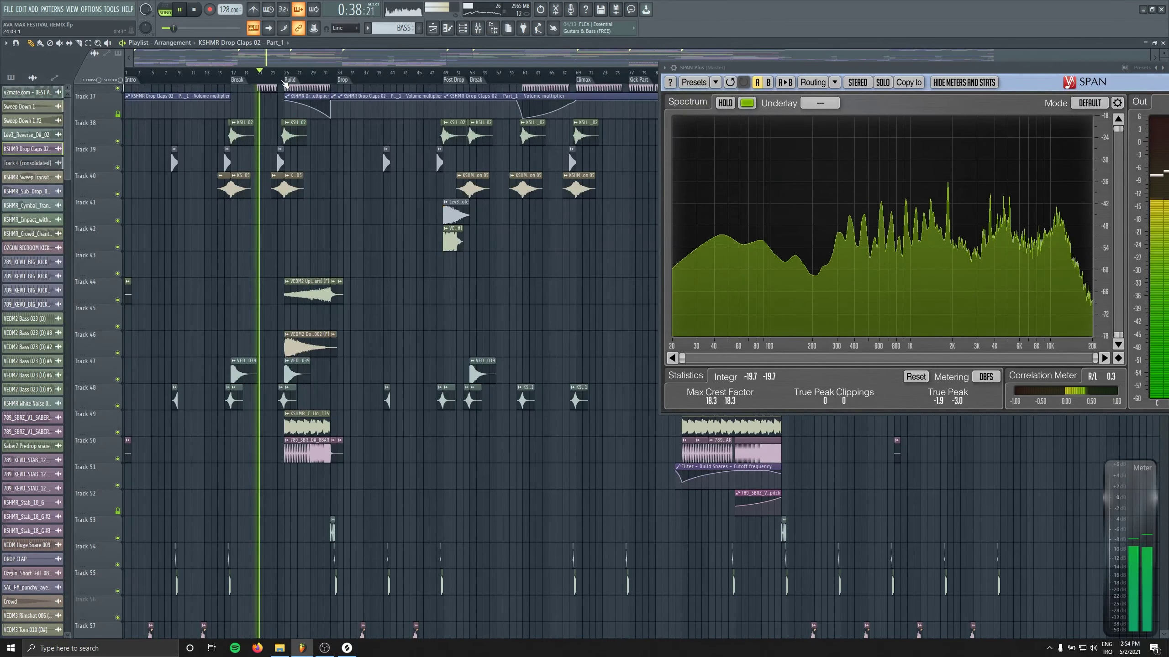
pyautogui.click(284, 72)
pyautogui.click(278, 73)
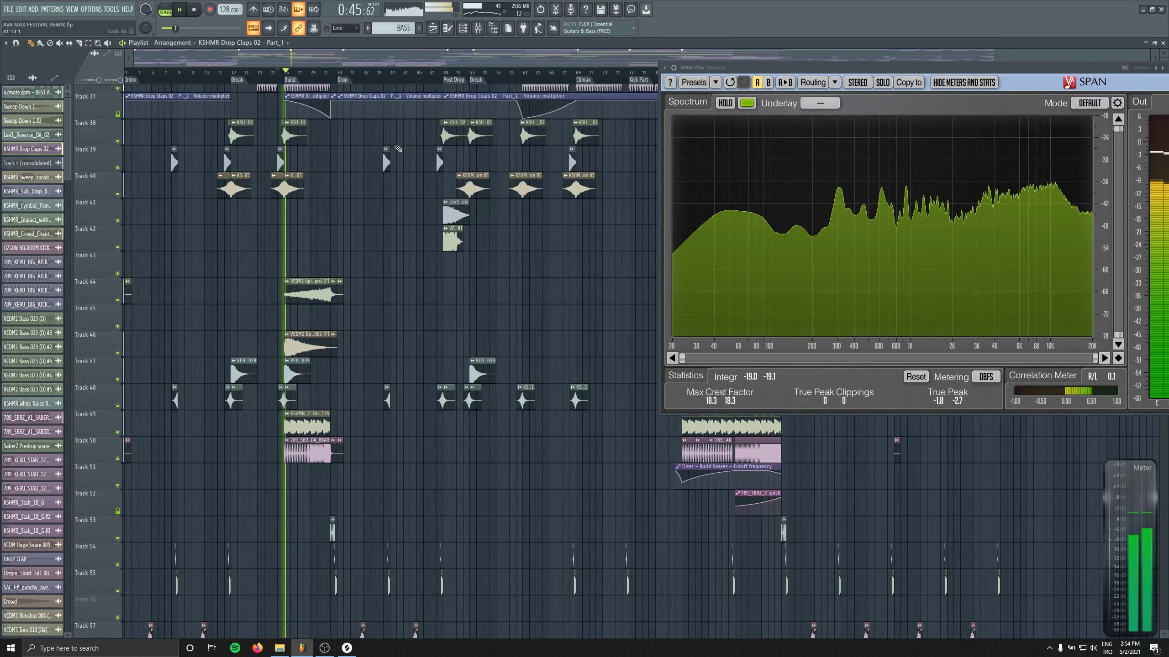
pyautogui.scroll(-10, 391, 286)
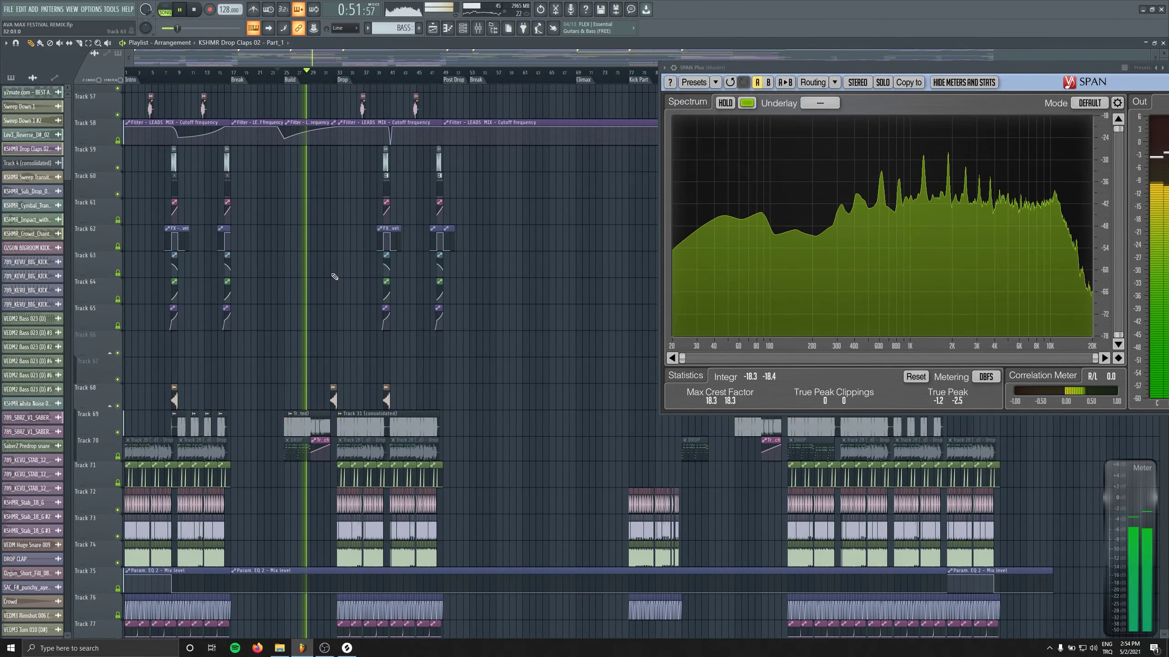
pyautogui.scroll(2, 330, 270)
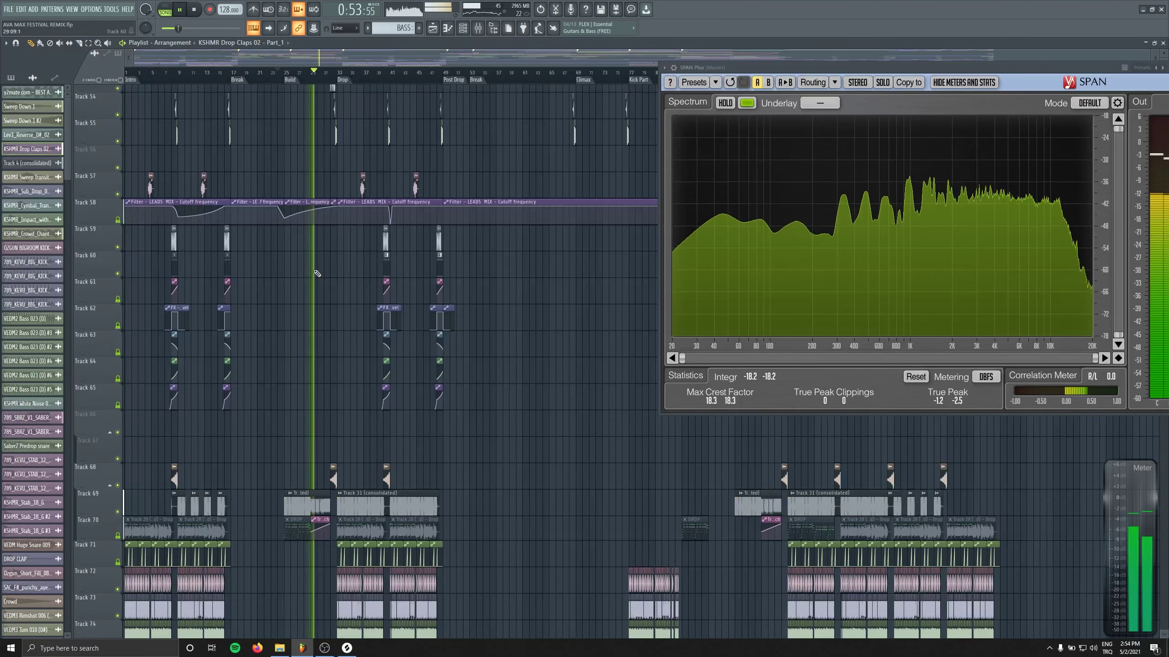
# Insert an empty track directly above the LEADS MIX cutoff frequency automation on Track 58, and stop playback.
pyautogui.rightClick(100, 208)
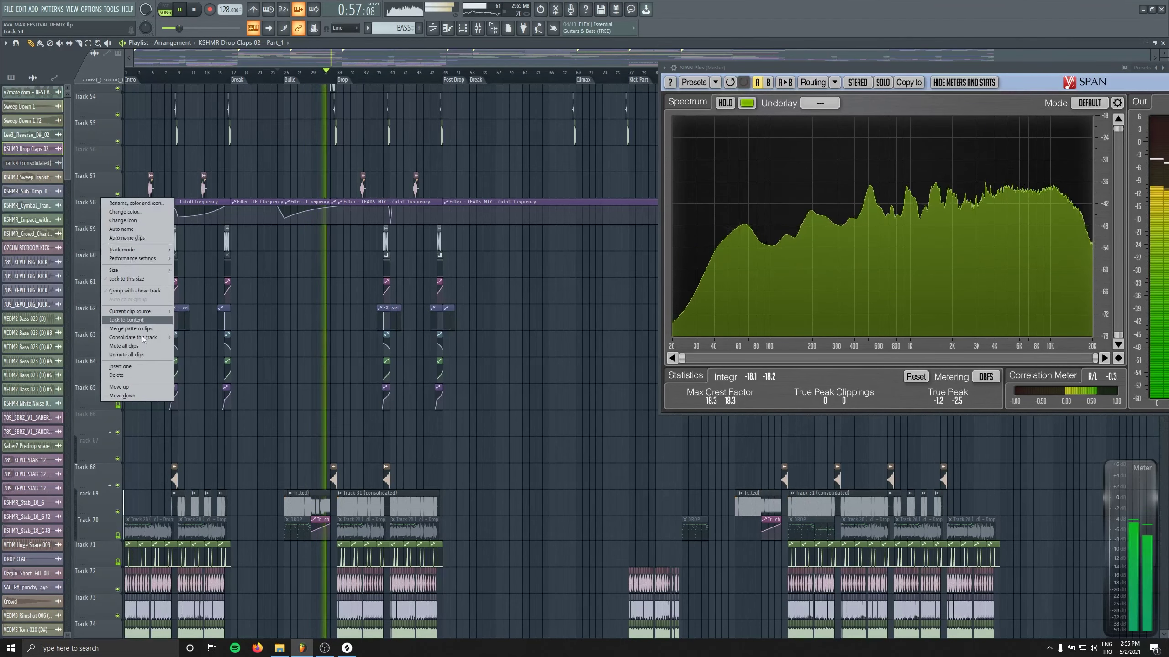
pyautogui.click(138, 367)
pyautogui.press('space')
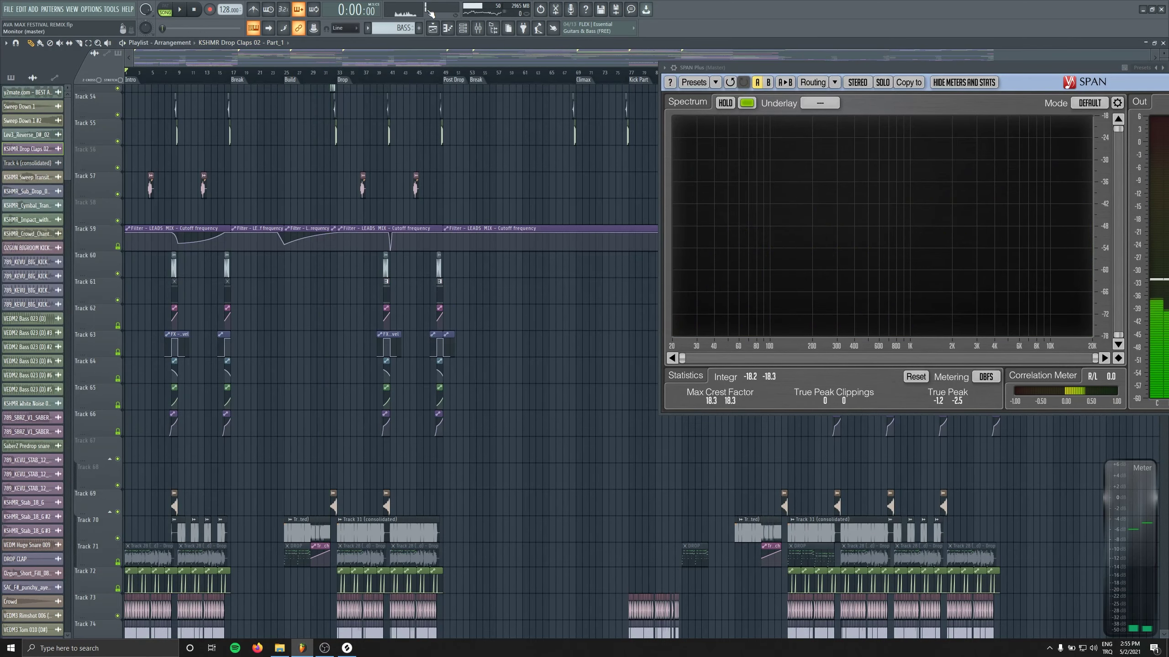
# Place a LEADS MIX Reeverb 2 wet level automation clip on Track 72 at the first Build and make it unique.
pyautogui.press('F9')
pyautogui.scroll(4, 417, 348)
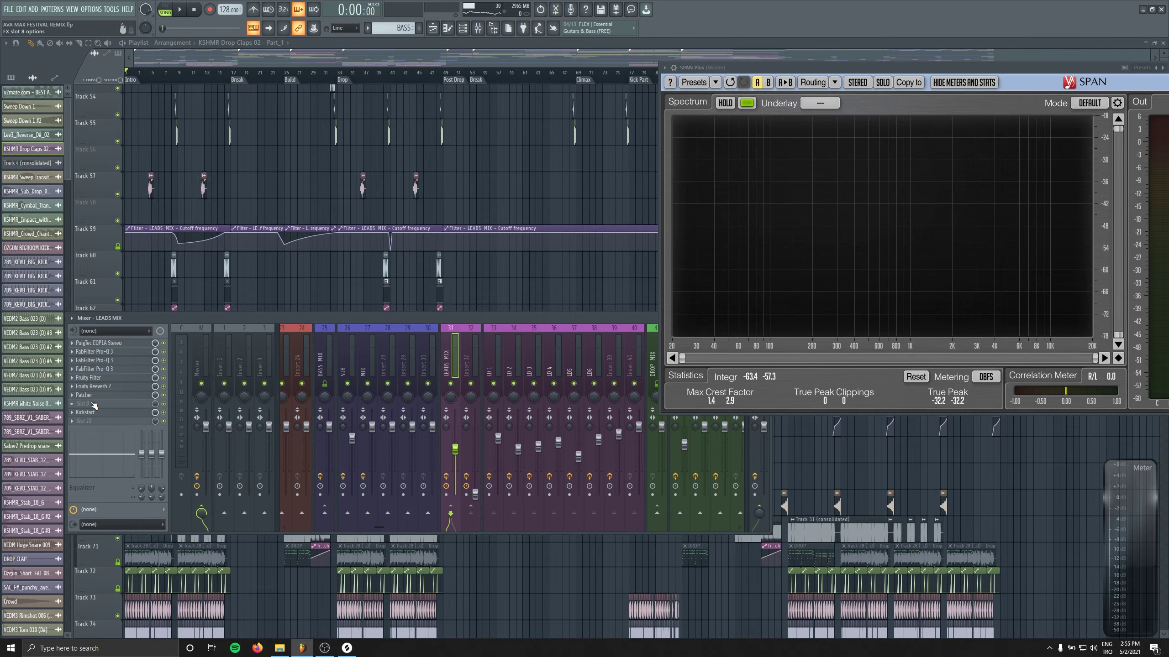
pyautogui.press('F9')
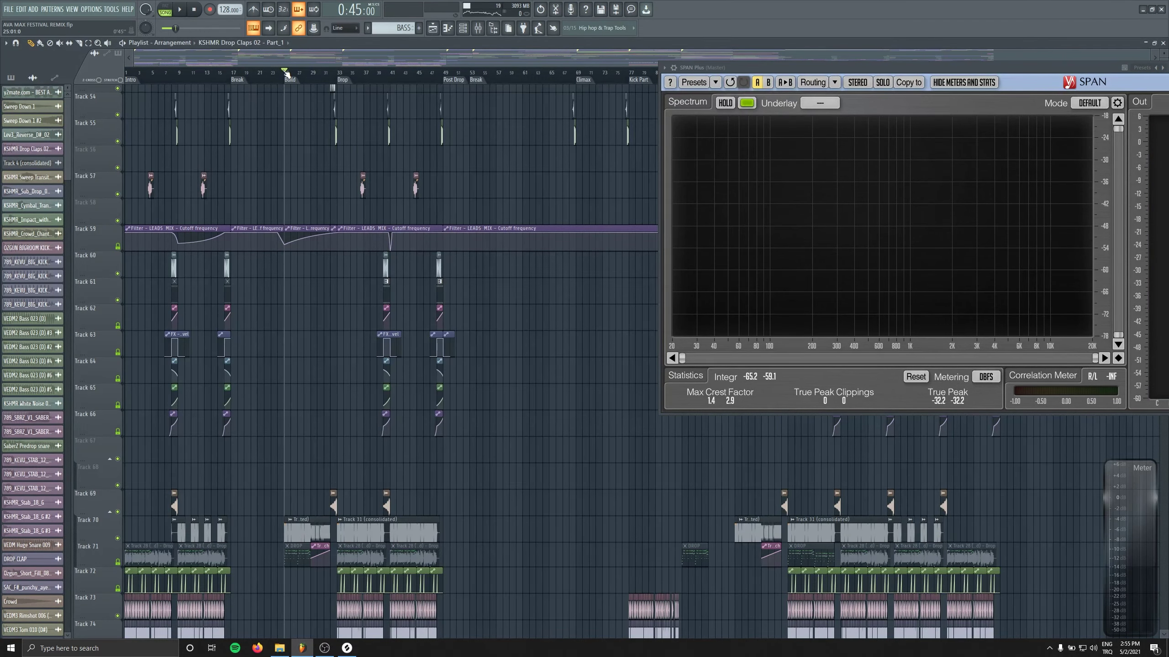
pyautogui.scroll(-5, 318, 387)
pyautogui.scroll(8, 392, 322)
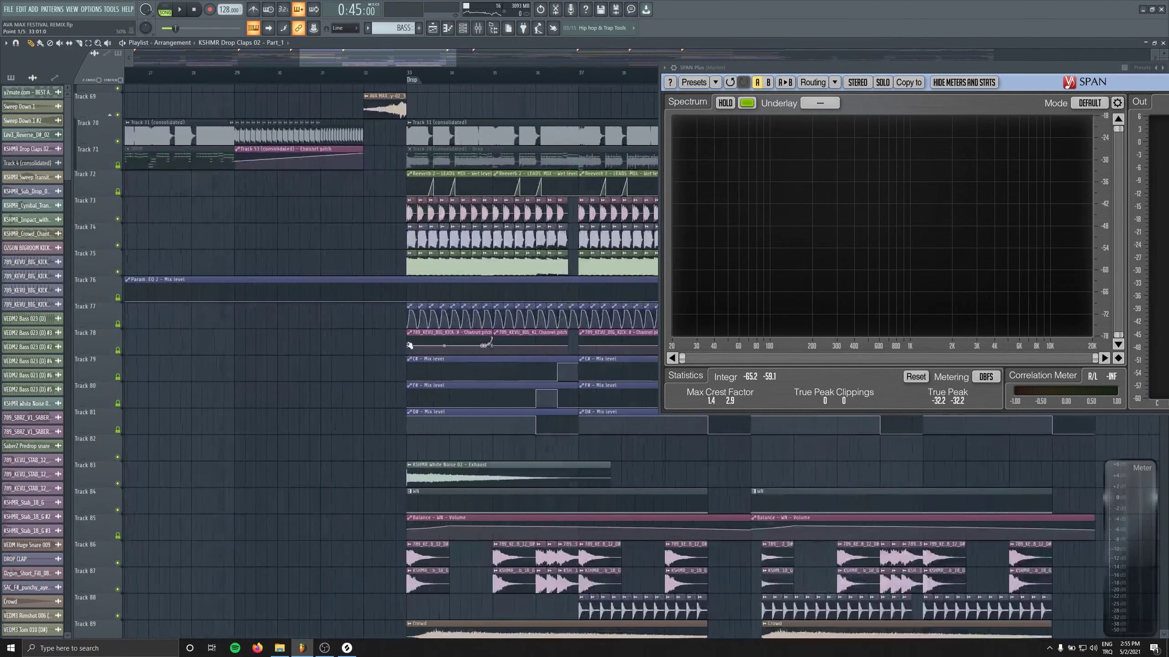
pyautogui.hscroll(-5, 479, 239)
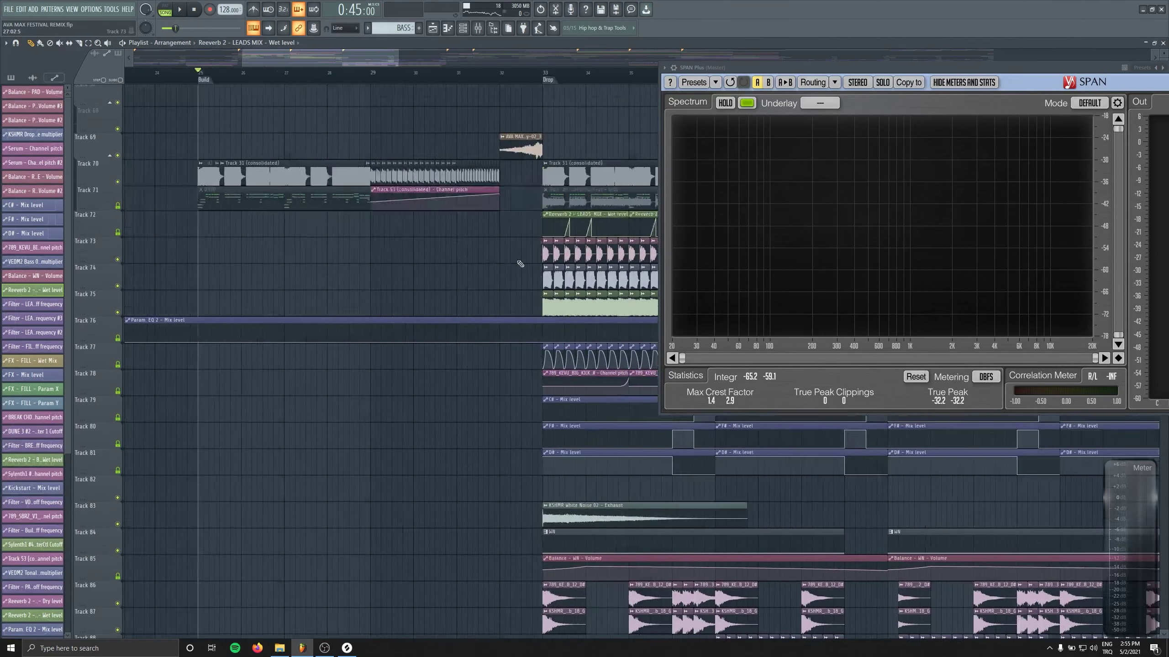
pyautogui.click(465, 235)
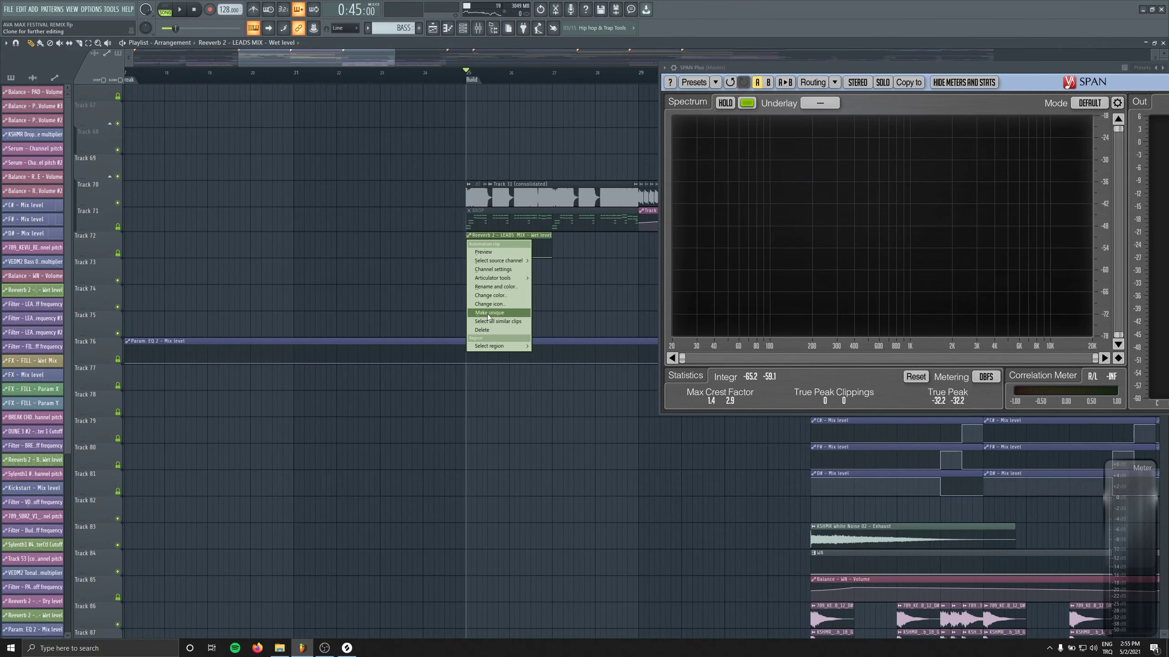
pyautogui.click(489, 313)
# Stretch the wet level clip across the first Build, curve it down to bar 29 and up again, and play it.
pyautogui.hscroll(2, 296, 269)
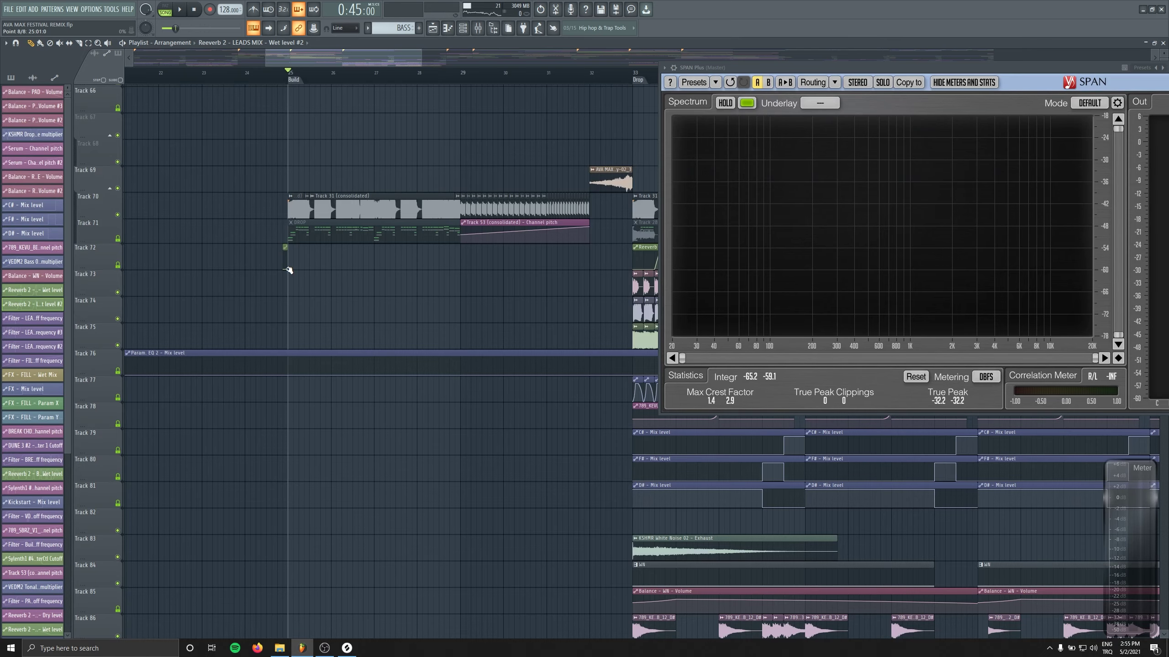
pyautogui.moveTo(286, 250); pyautogui.dragTo(589, 251)
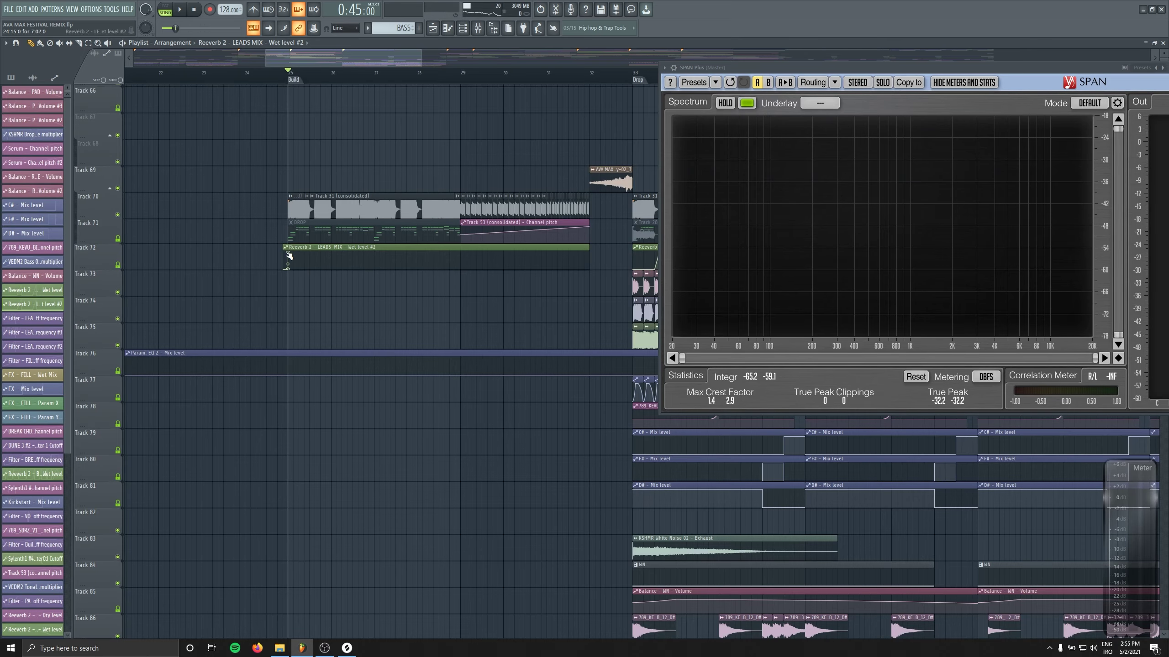
pyautogui.press('space')
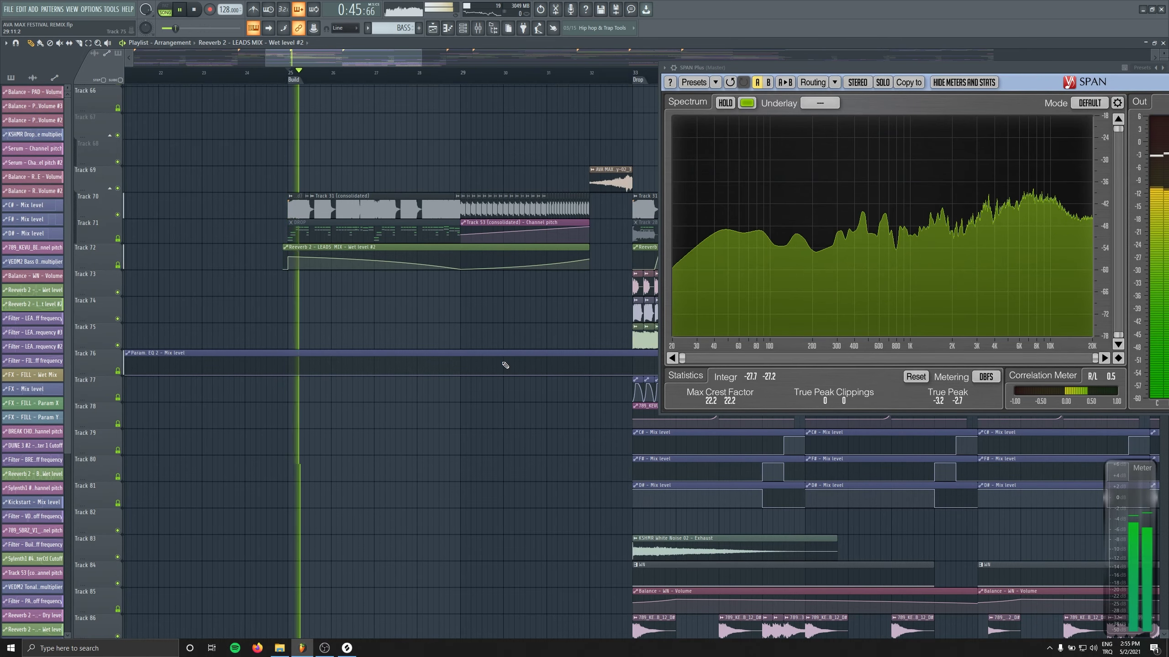
pyautogui.hscroll(2, 460, 340)
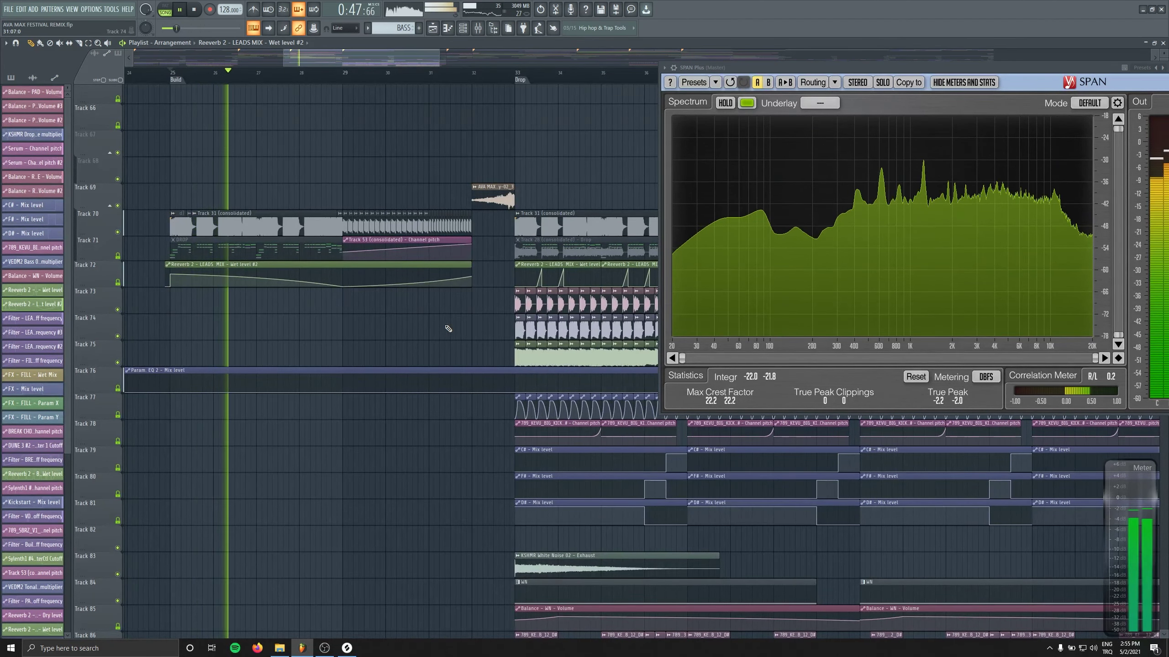
# Extend the wet level automation to the Drop at bar 33, bringing the curve back down at its end.
pyautogui.scroll(-3, 347, 355)
pyautogui.scroll(-3, 347, 356)
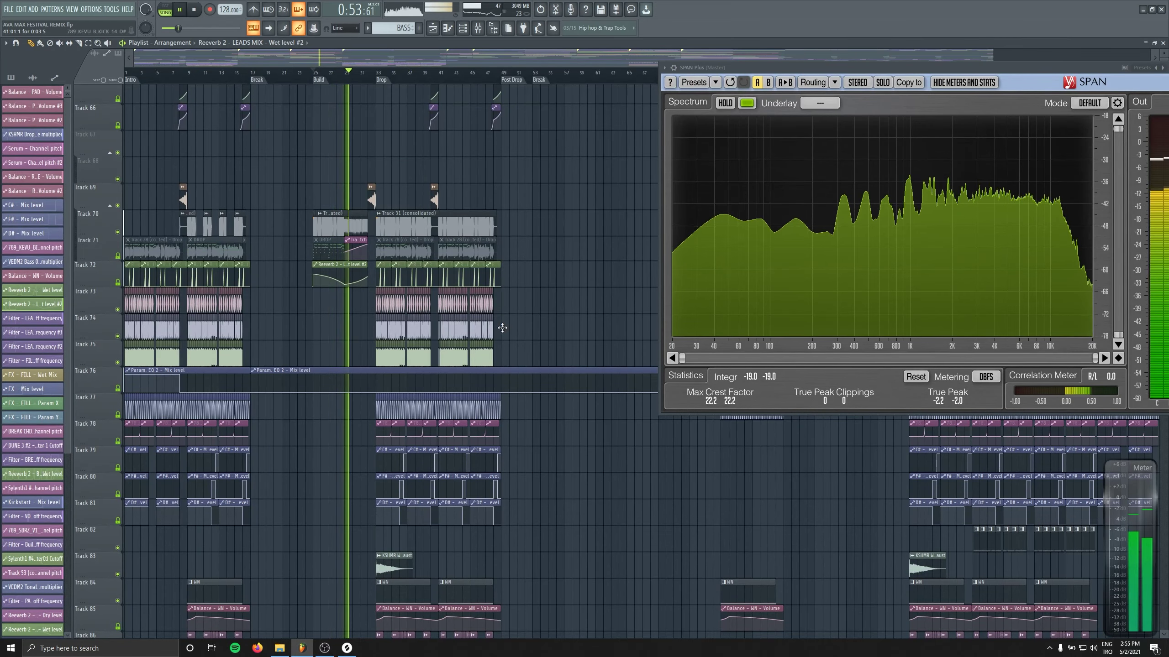
pyautogui.scroll(-1, 376, 331)
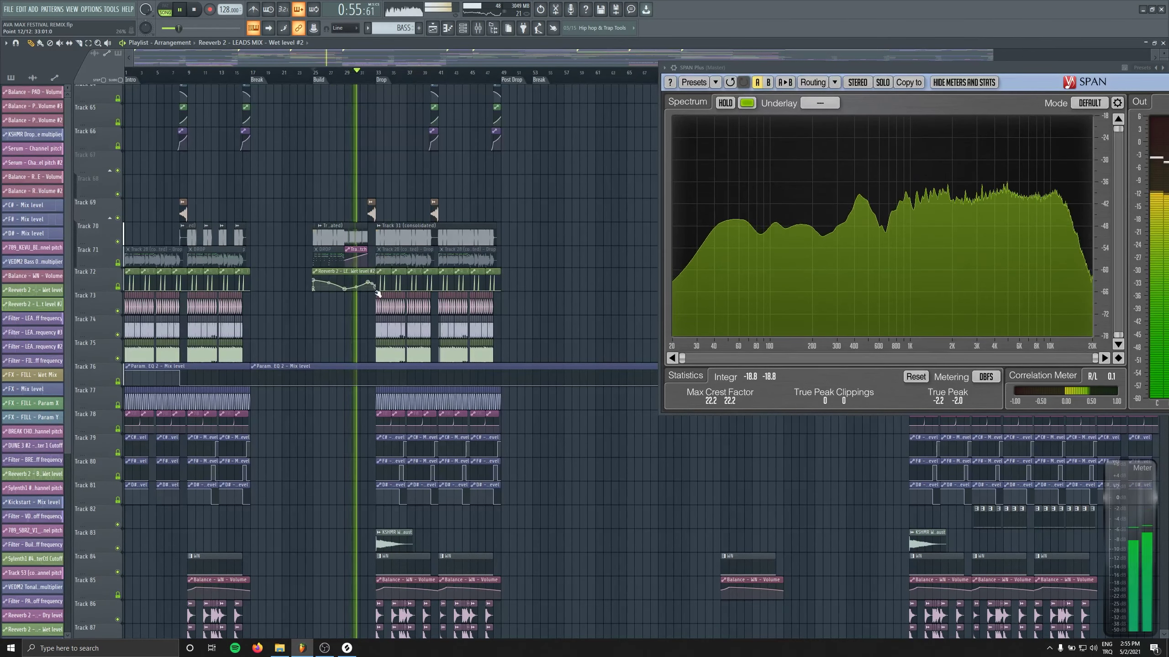
pyautogui.scroll(-1, 407, 326)
pyautogui.scroll(-1, 476, 341)
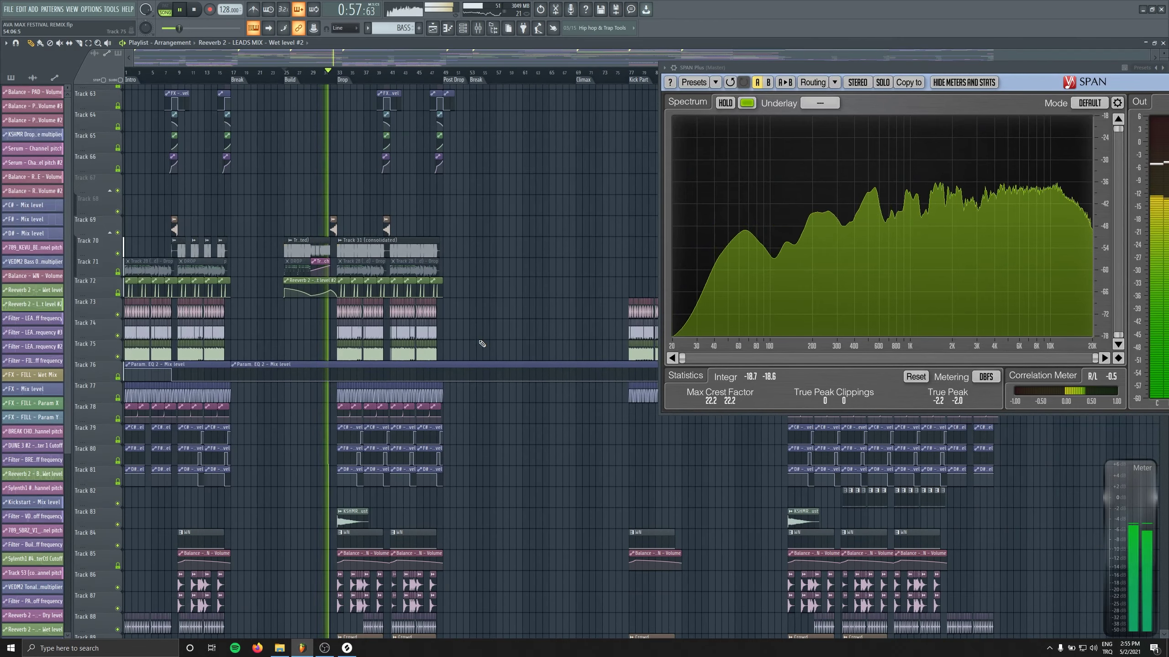
# Copy the Build's wet level automation clip on Track 72 to the buildup before the second Drop.
pyautogui.scroll(-1, 175, 250)
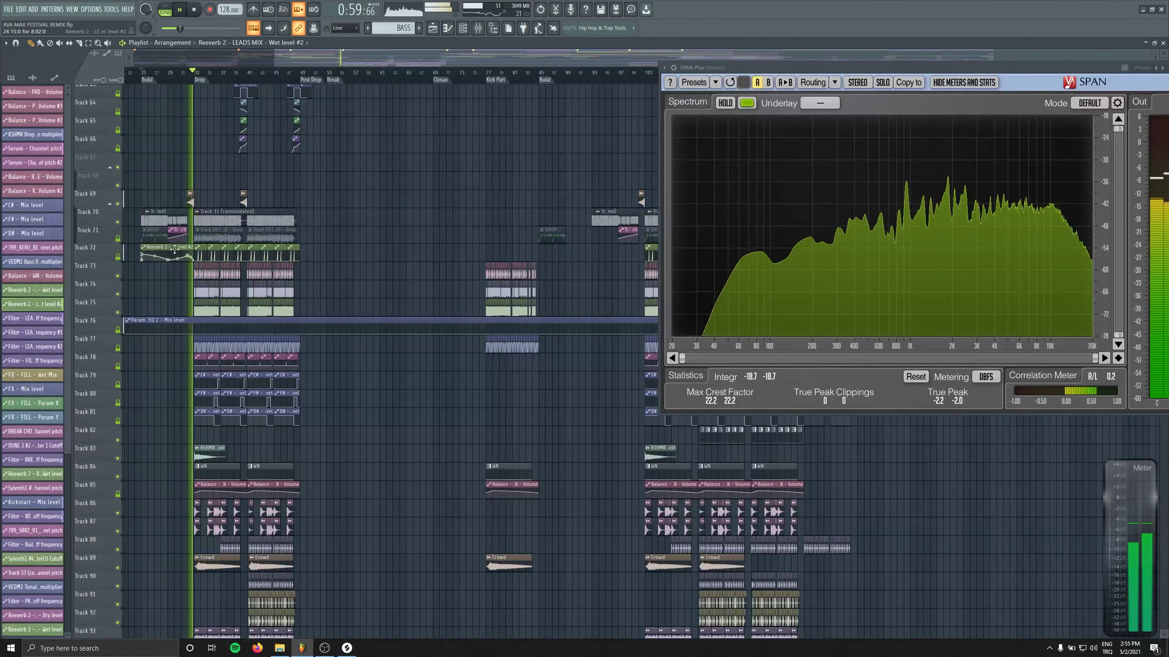
pyautogui.moveTo(174, 250); pyautogui.dragTo(625, 243)
pyautogui.scroll(5, 378, 336)
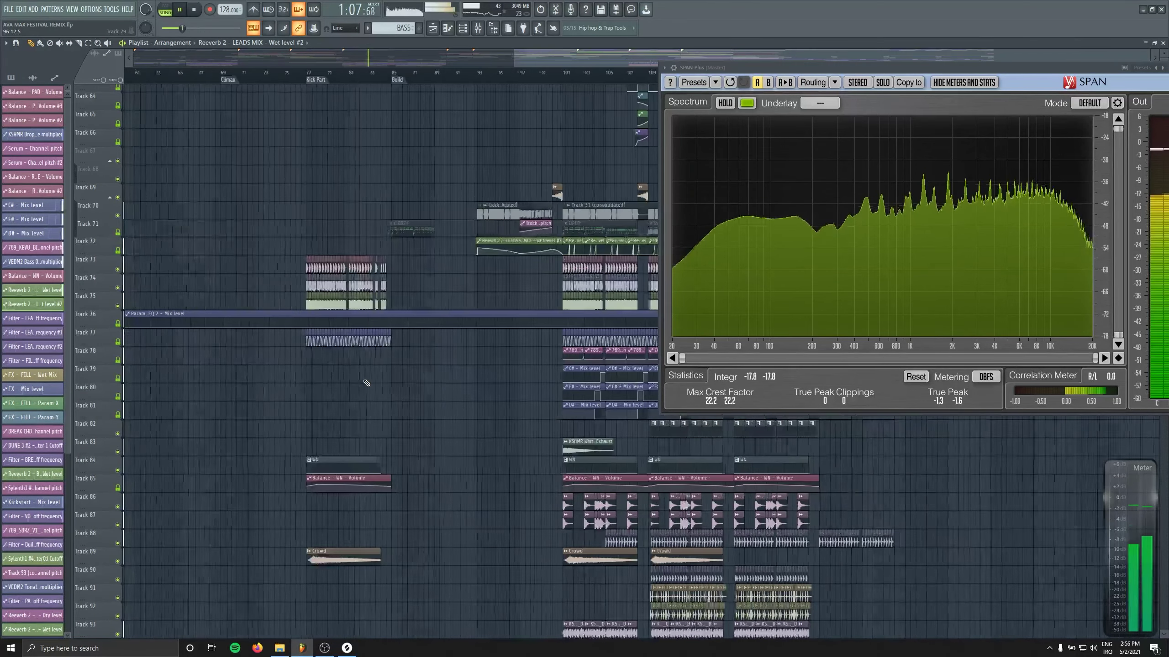
pyautogui.scroll(-3, 502, 176)
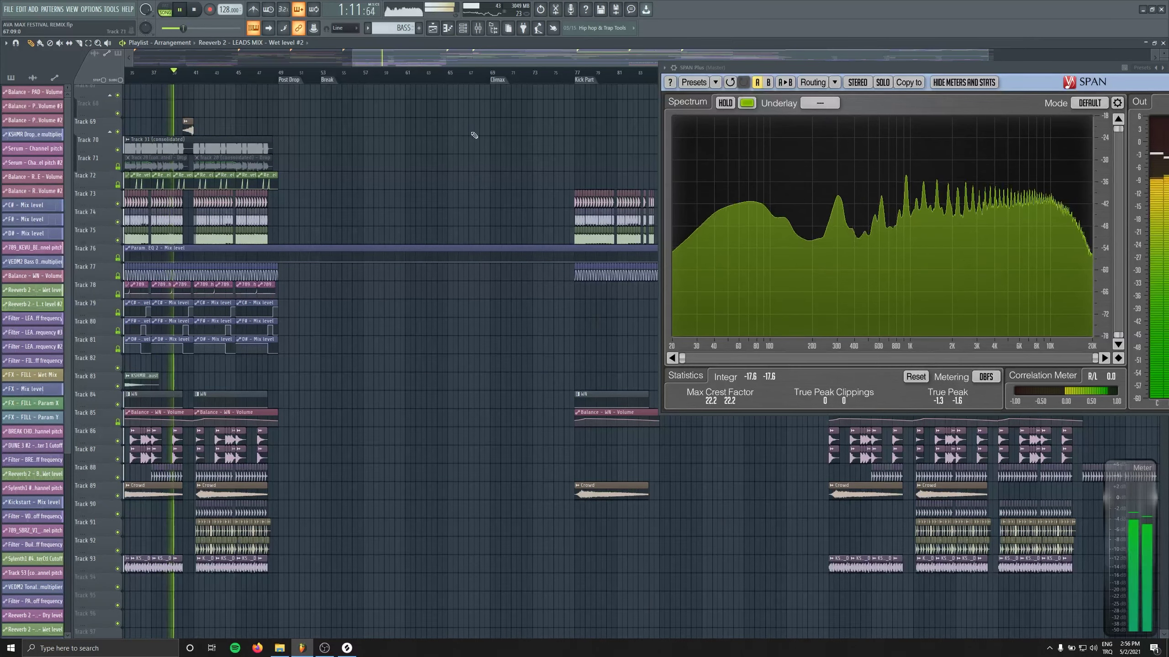
# Set the Perc mixer track's volume to 63% while the Drop plays, and select the Master track.
pyautogui.click(479, 28)
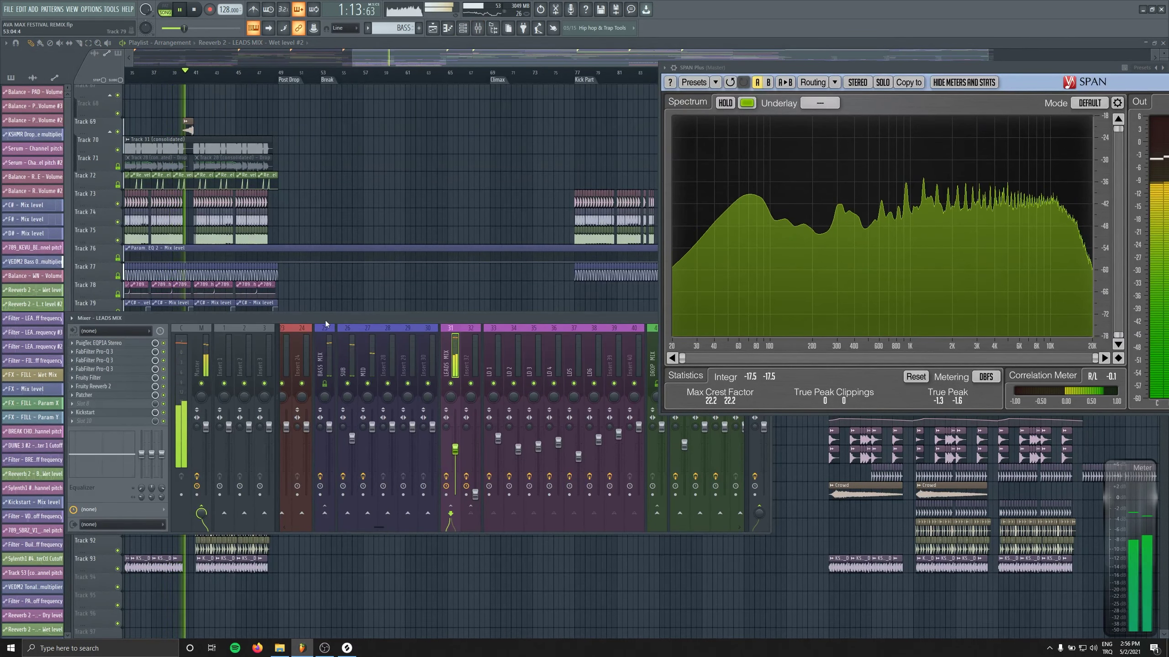
pyautogui.scroll(6, 327, 338)
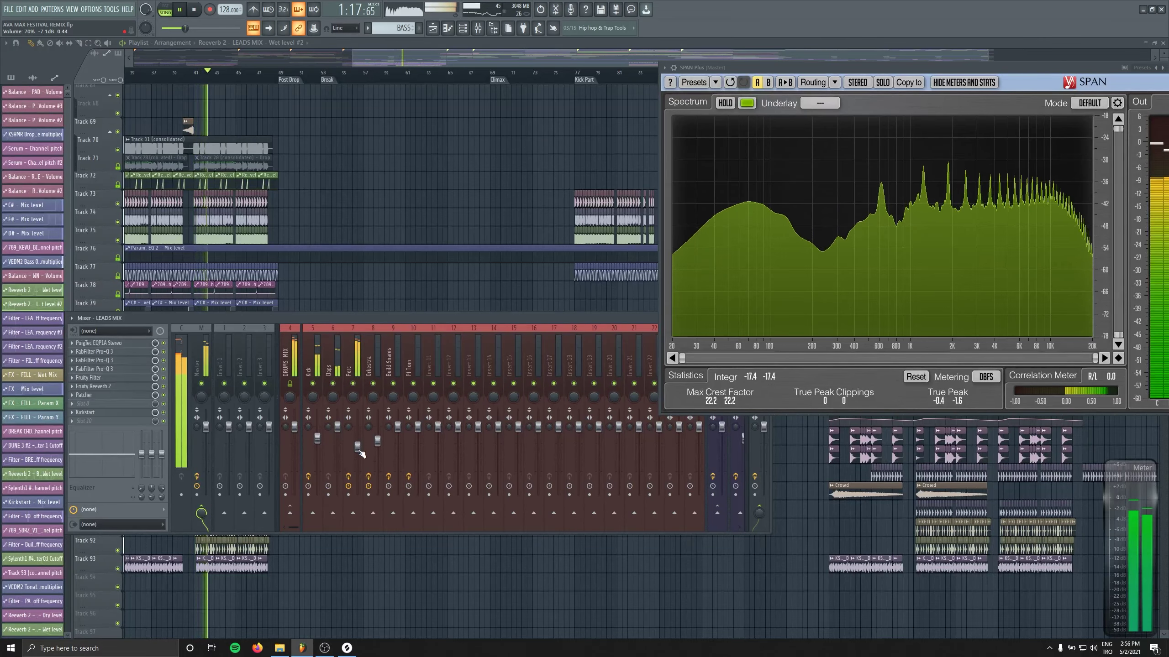
pyautogui.moveTo(358, 448); pyautogui.dragTo(357, 452)
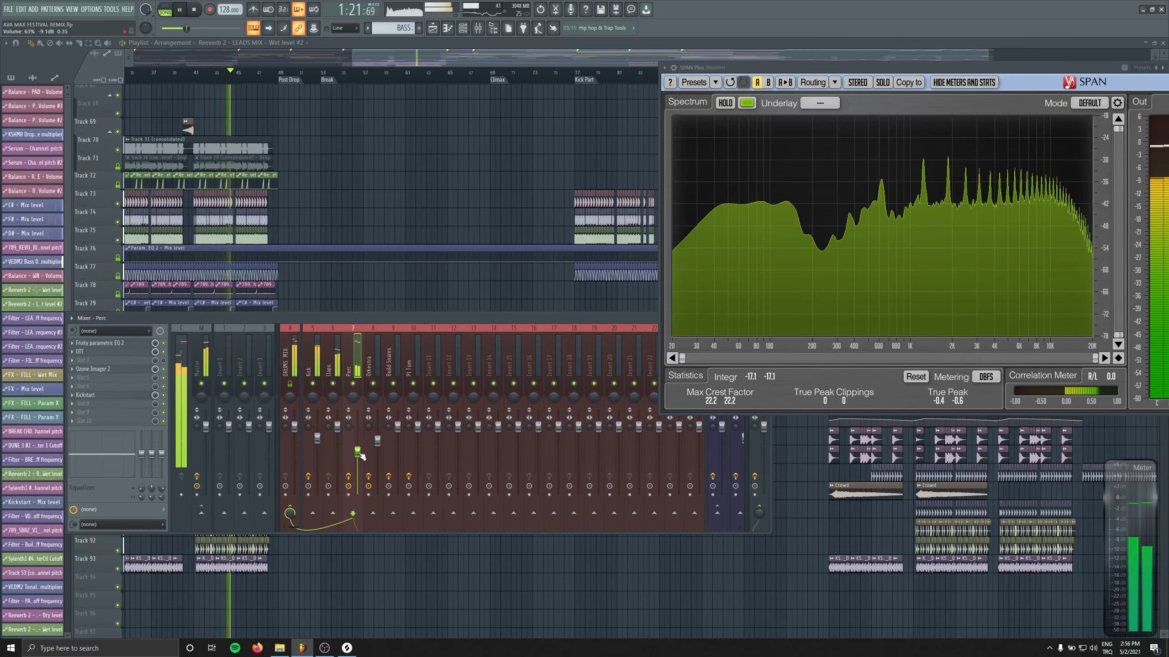
pyautogui.hscroll(5, 485, 347)
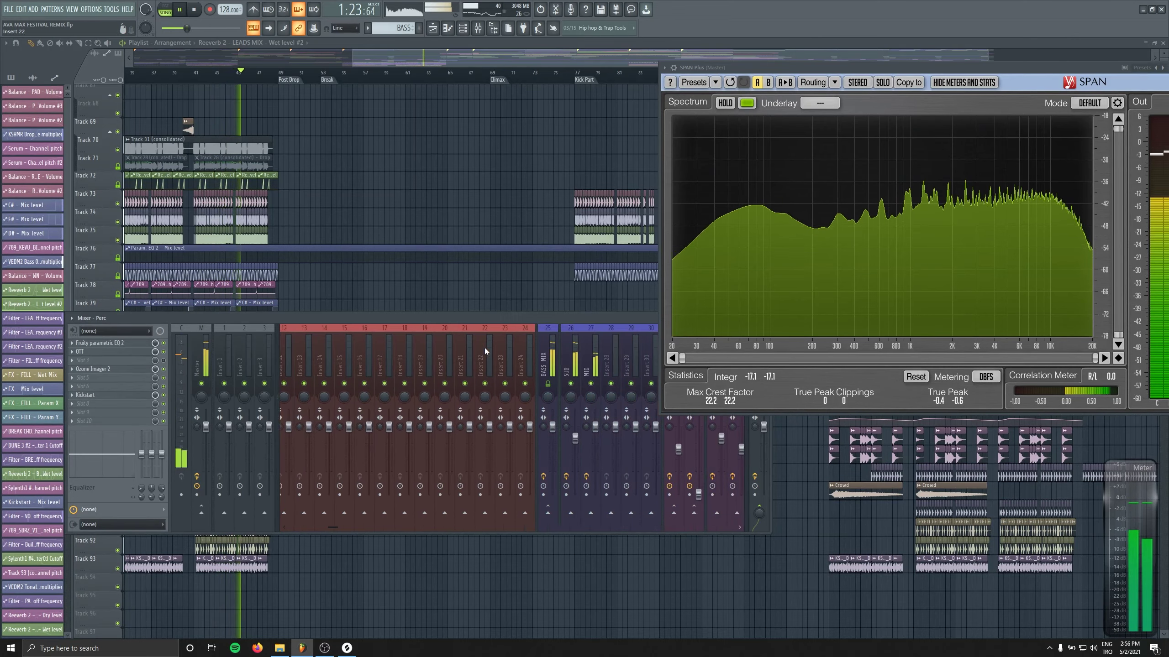
pyautogui.hscroll(2, 485, 347)
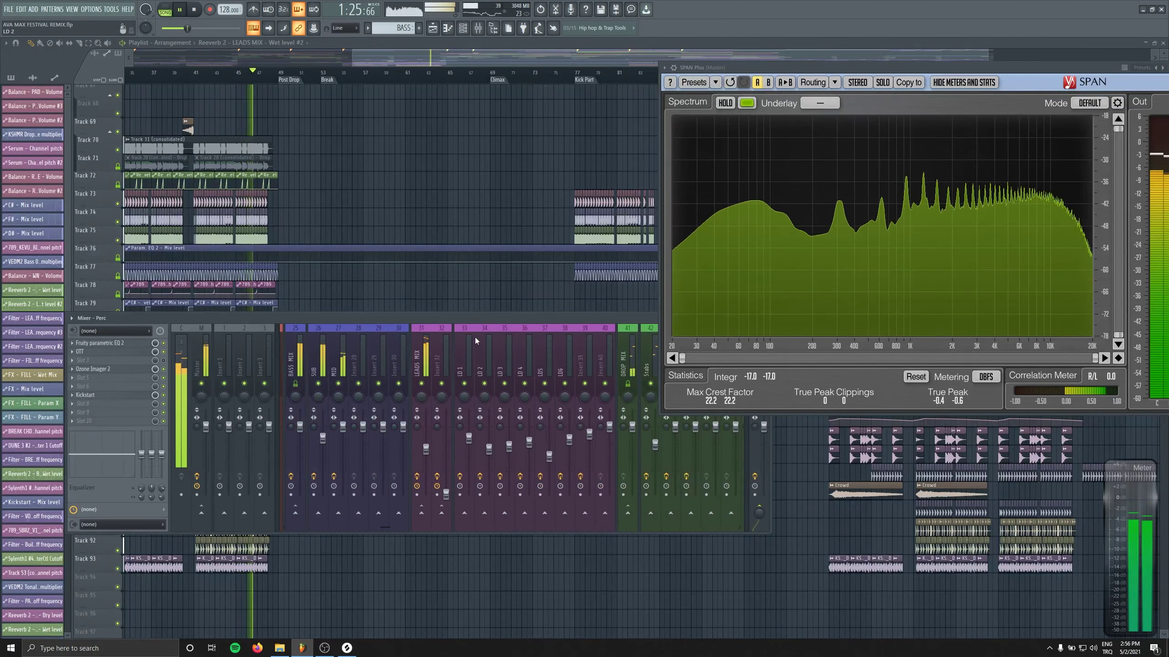
pyautogui.click(199, 335)
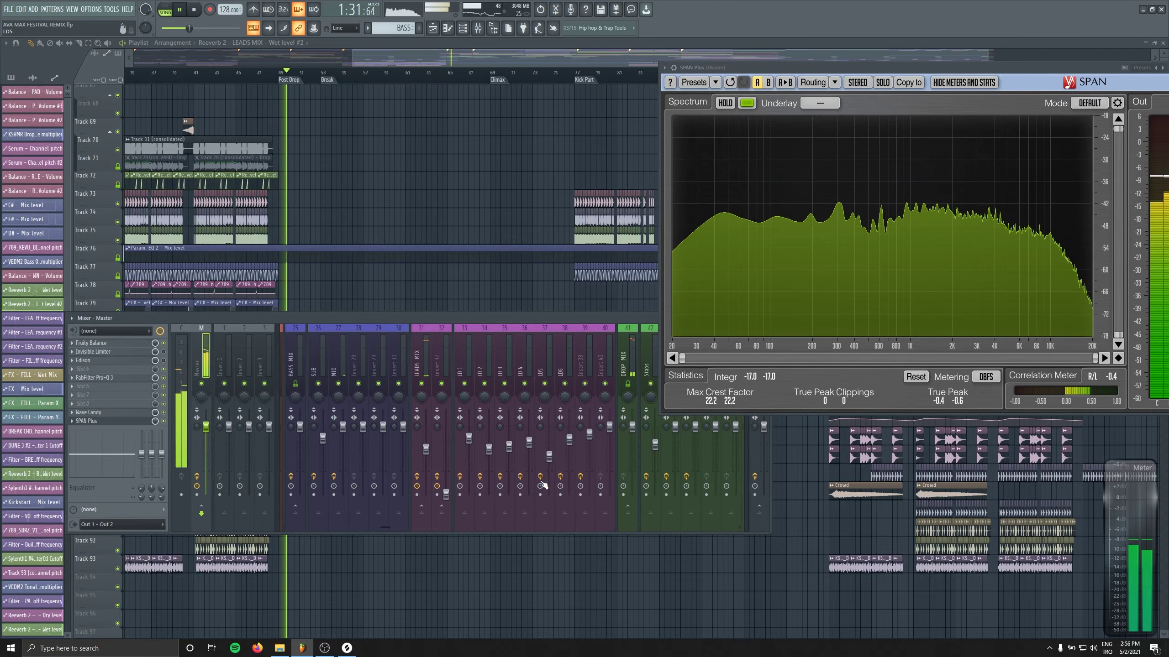
pyautogui.press('F9')
# Play from the Post Drop into the second Break and look over the playlist tracks for the sounds used there.
pyautogui.scroll(-10, 548, 465)
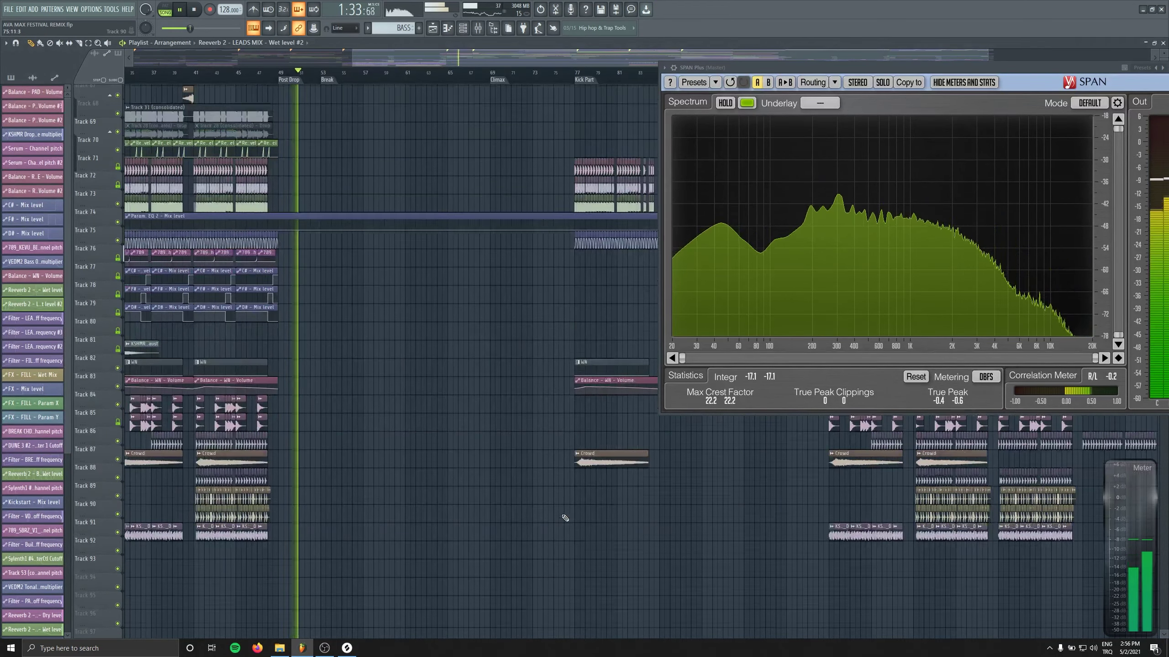
pyautogui.scroll(15, 557, 525)
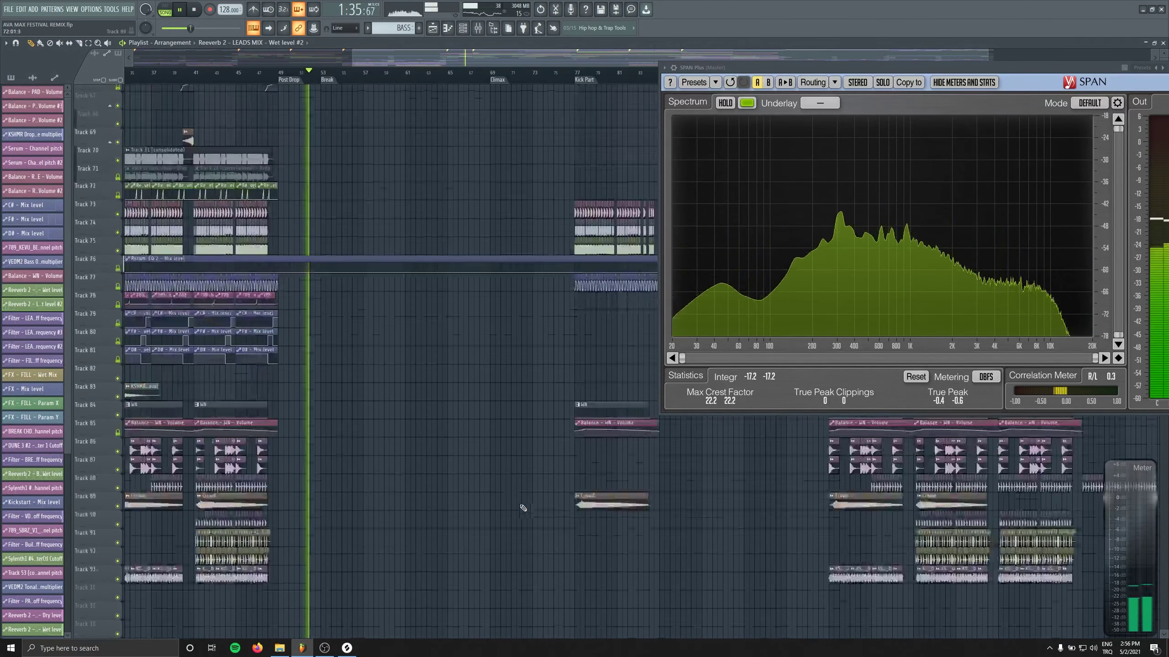
pyautogui.scroll(3, 585, 529)
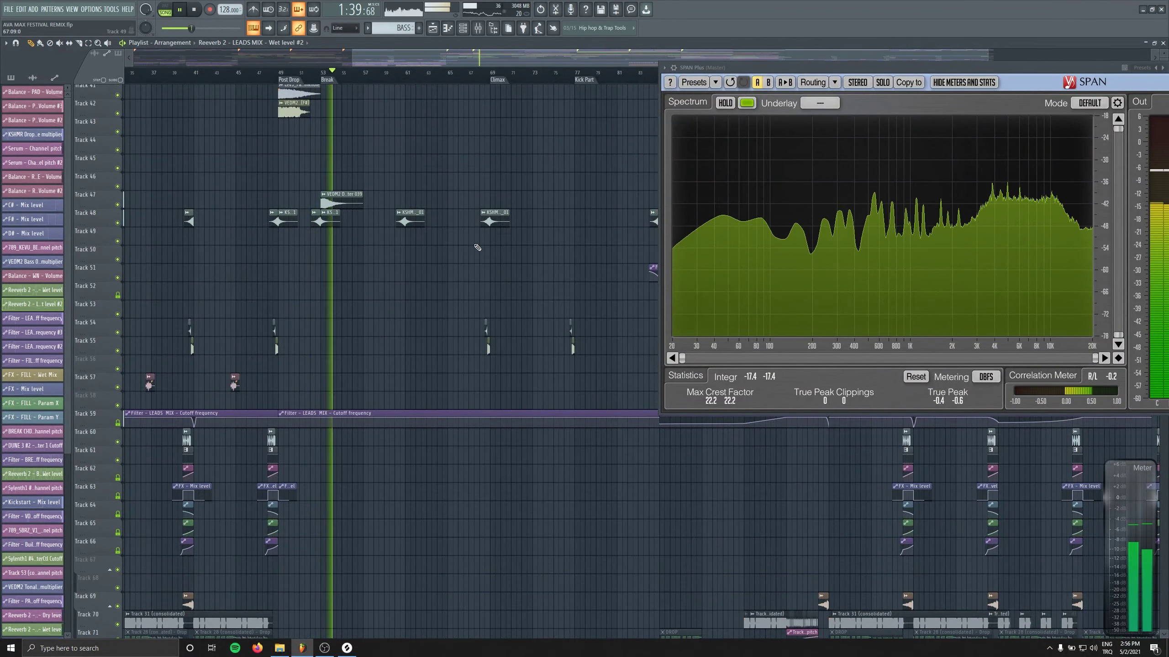
pyautogui.scroll(5, 477, 248)
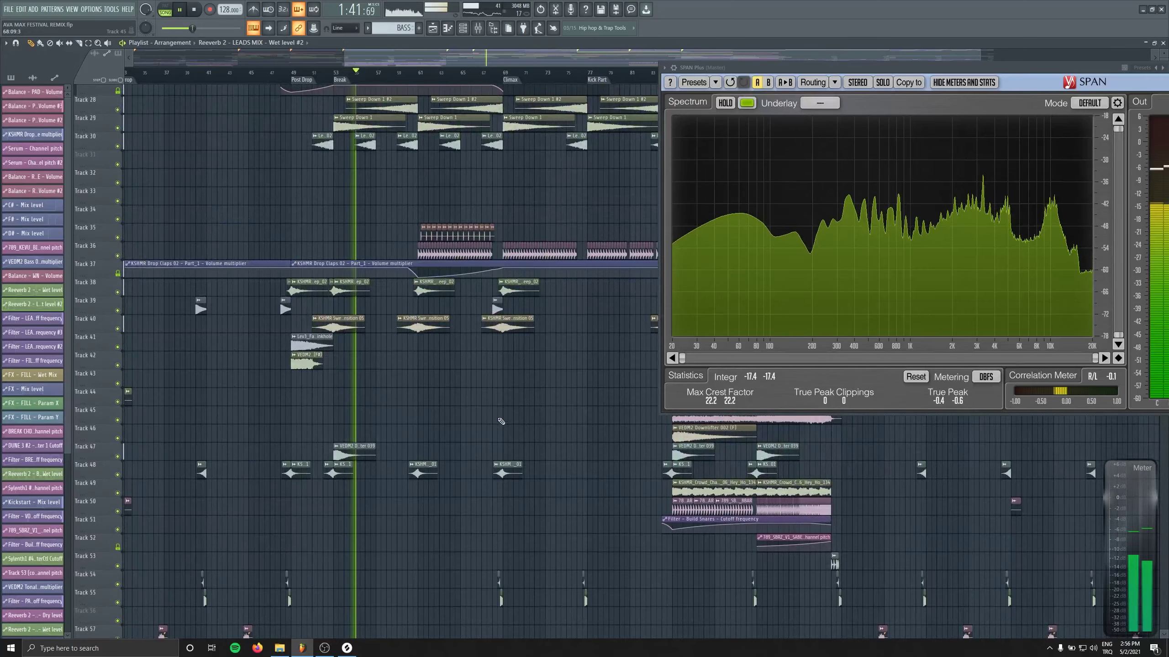
pyautogui.scroll(3, 500, 391)
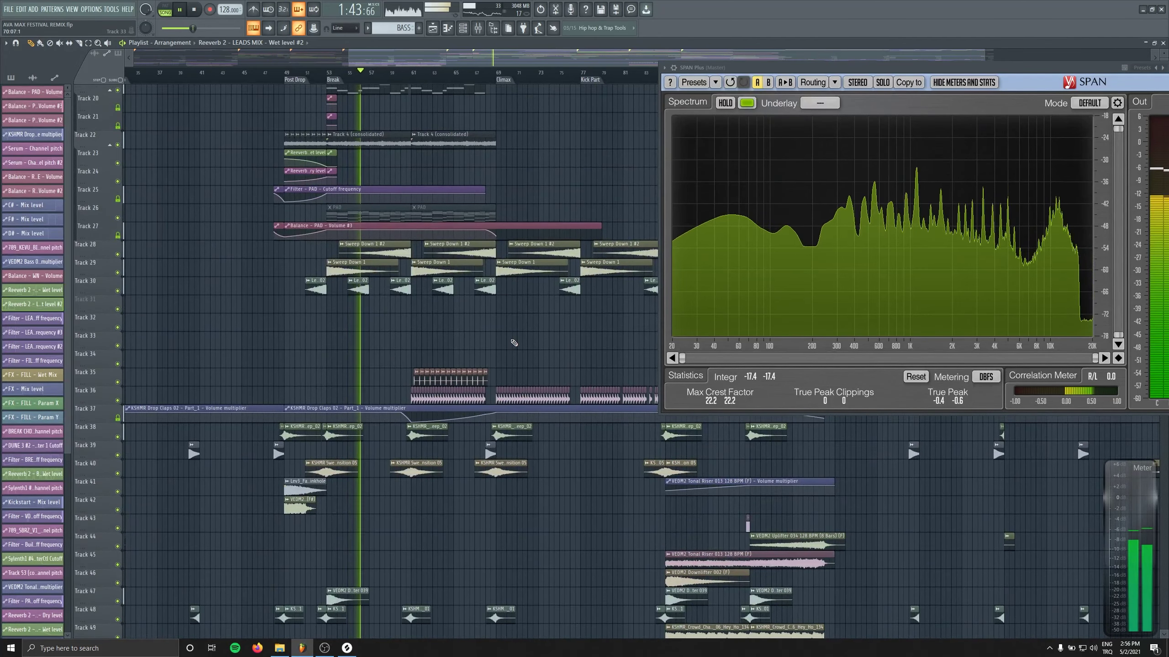
pyautogui.scroll(2, 514, 343)
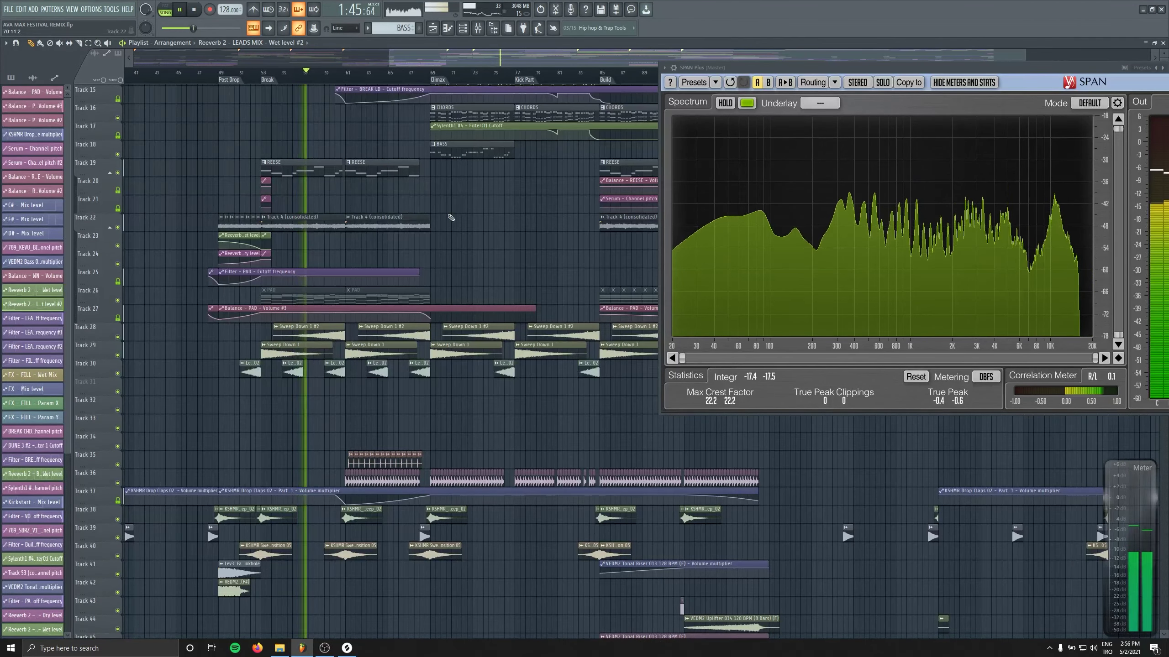
pyautogui.scroll(2, 451, 217)
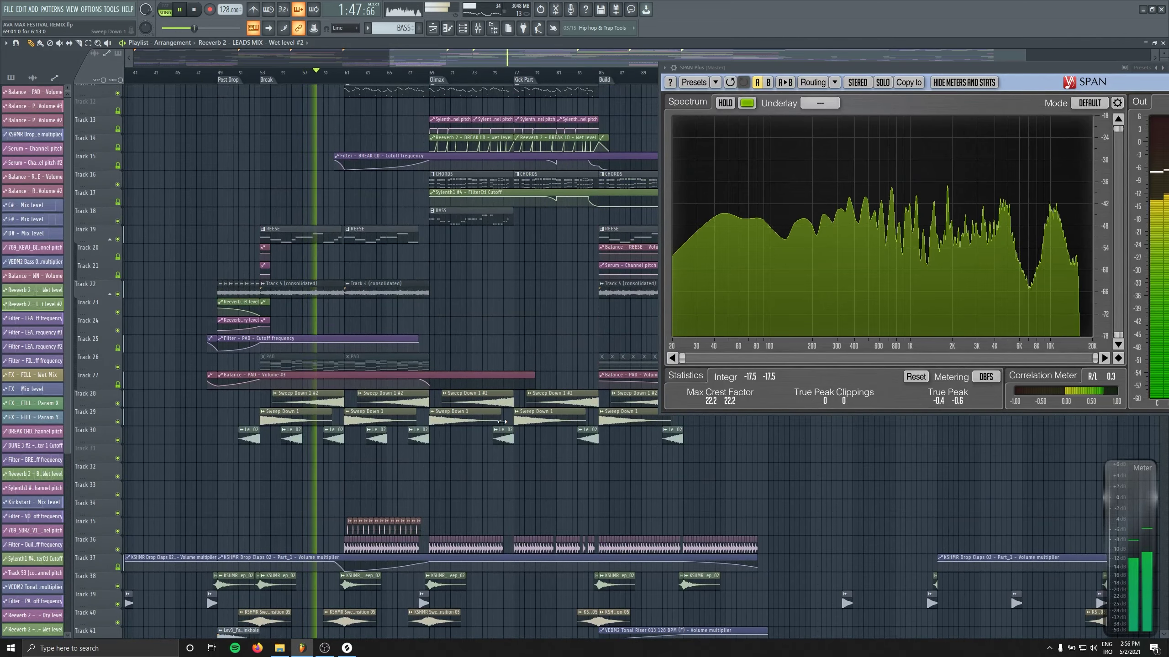
pyautogui.scroll(-3, 502, 421)
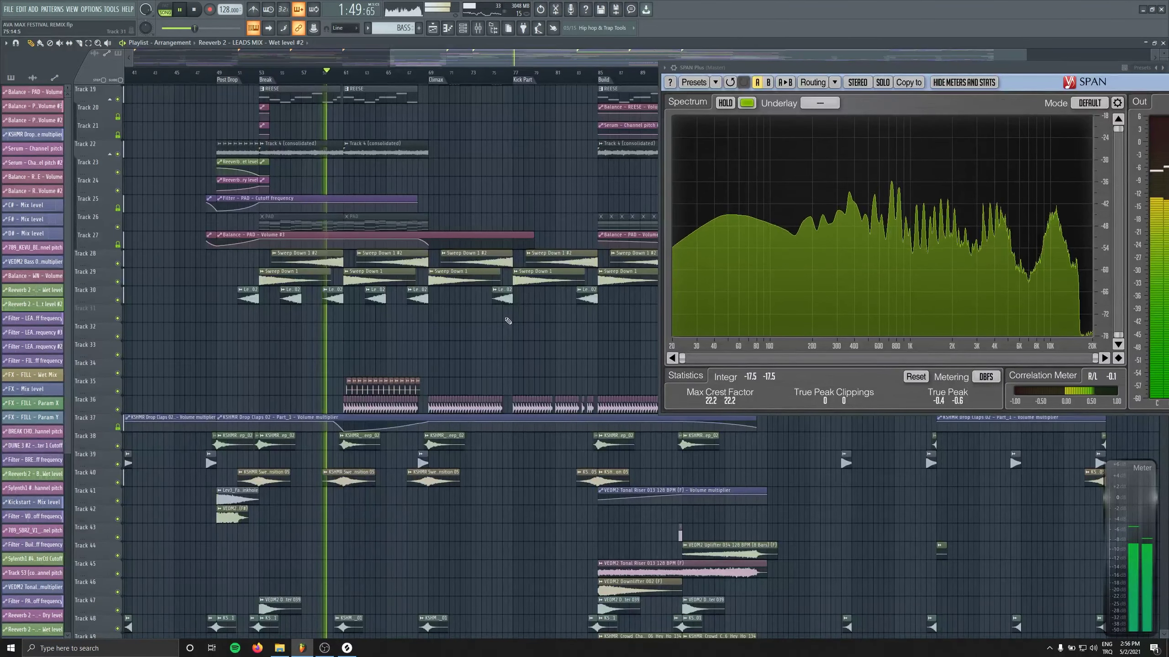
pyautogui.scroll(-1, 481, 261)
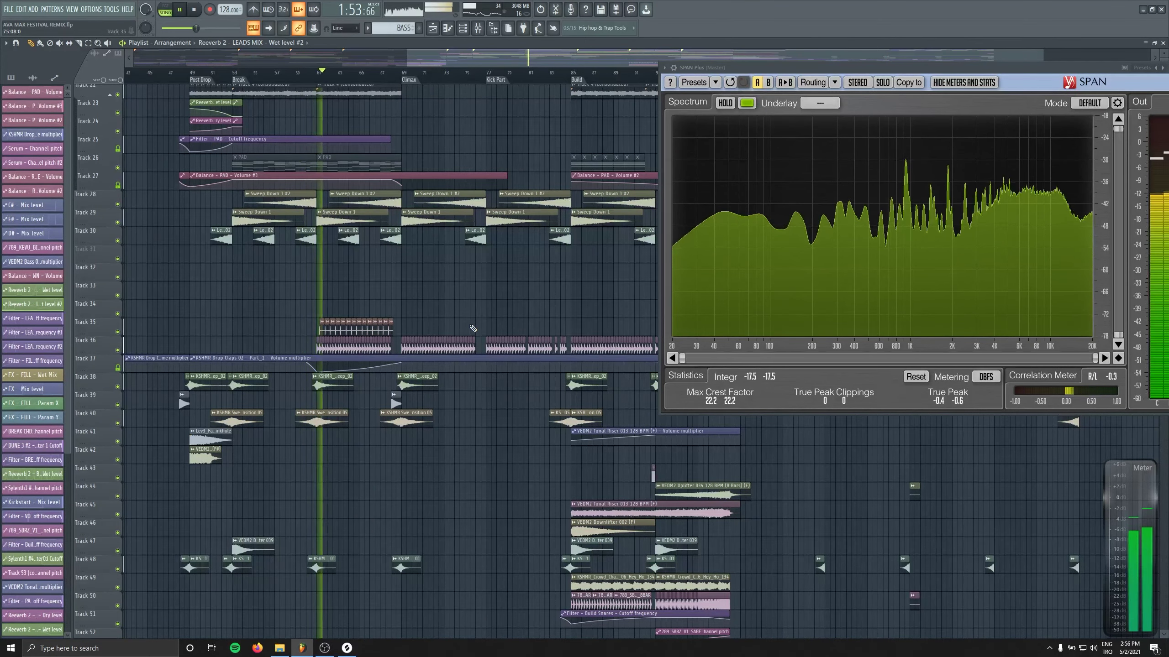
pyautogui.scroll(-1, 449, 261)
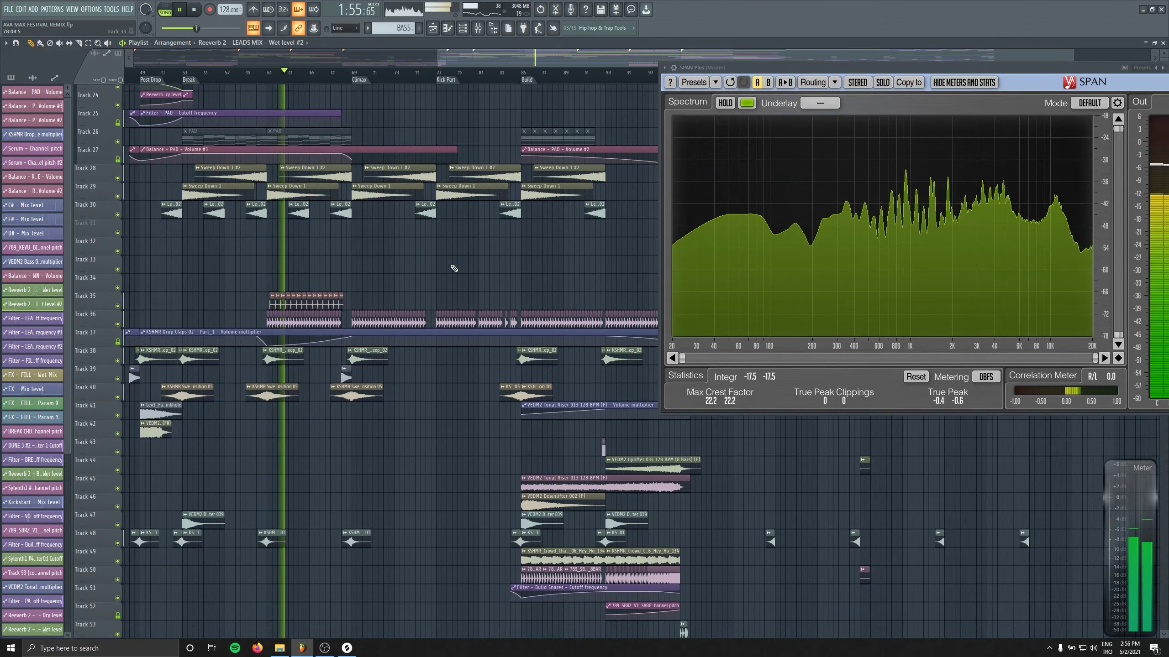
pyautogui.scroll(-2, 451, 274)
pyautogui.scroll(1, 506, 295)
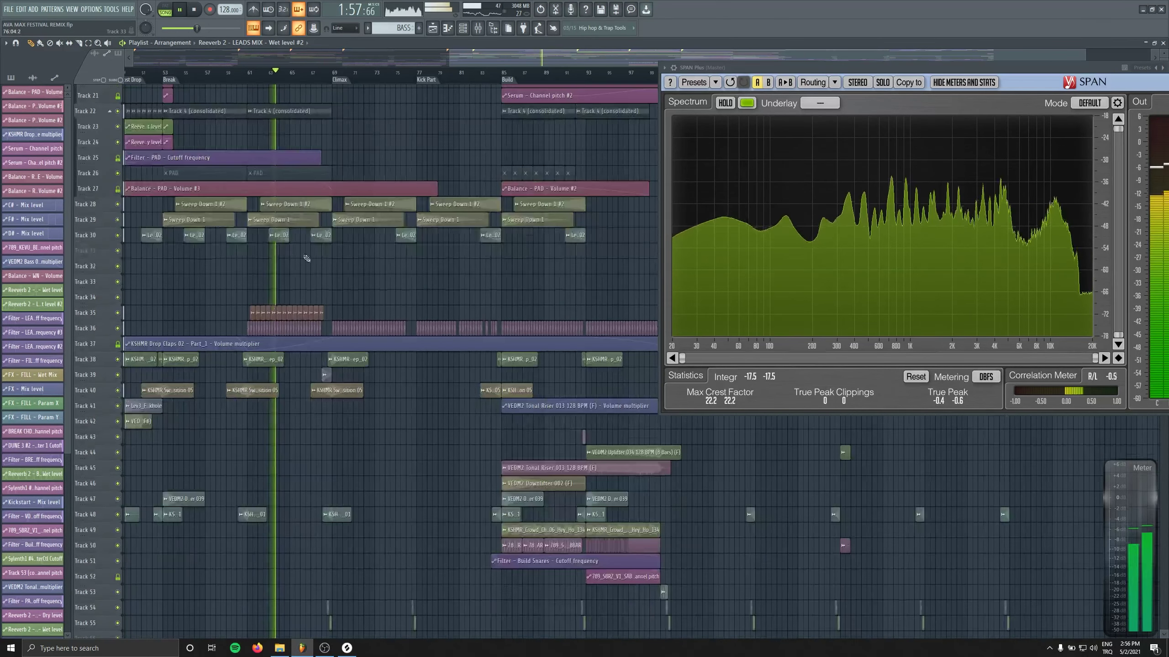
pyautogui.scroll(-3, 535, 306)
pyautogui.scroll(-1, 543, 314)
# Look through the mixer during the second Break and select the VOX track as the Climax plays.
pyautogui.click(478, 28)
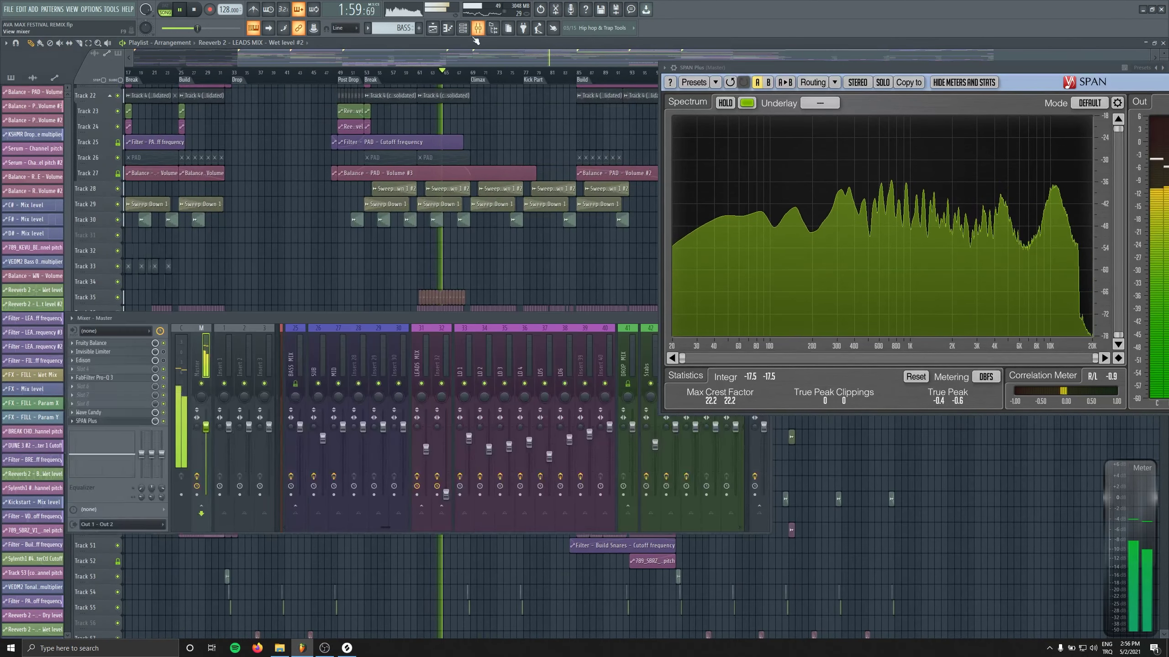
pyautogui.scroll(-5, 492, 339)
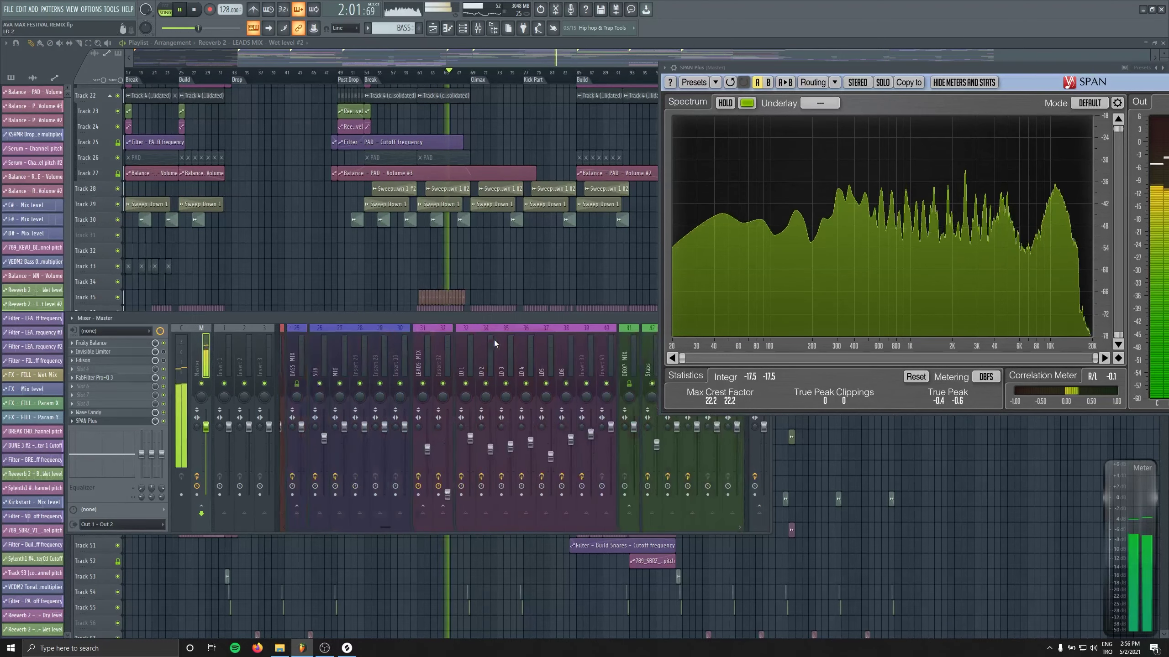
pyautogui.click(595, 377)
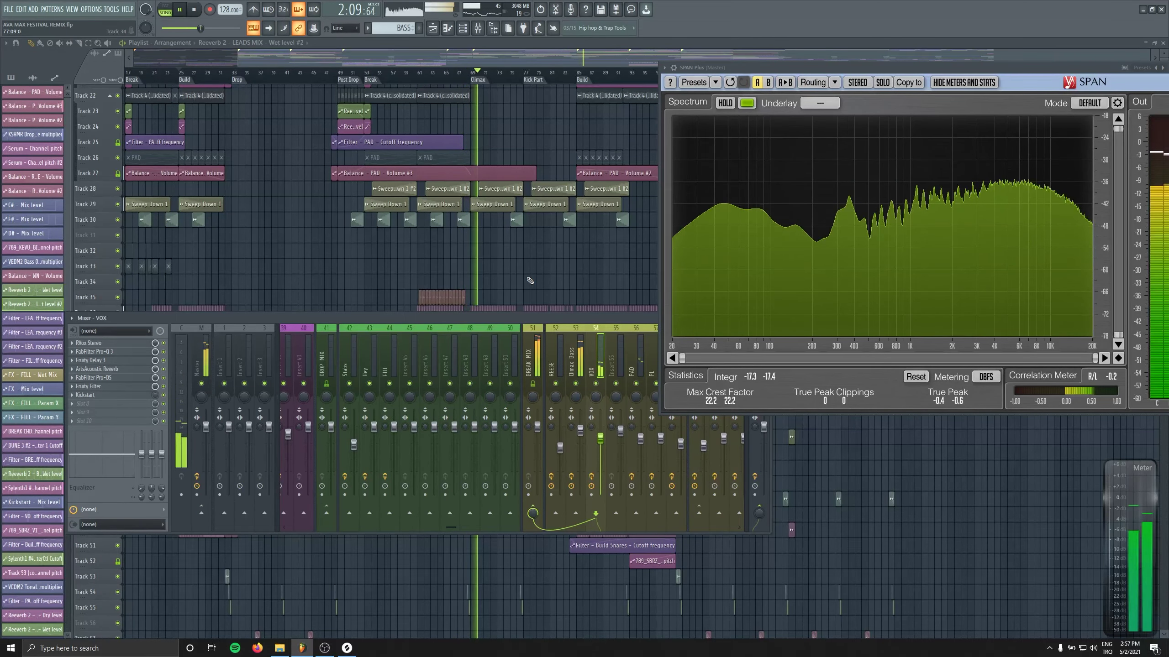
pyautogui.press('F9')
# Check the channel settings of the Sweep Down 1 sample used on Track 29 at the Kick Part.
pyautogui.scroll(-2, 506, 272)
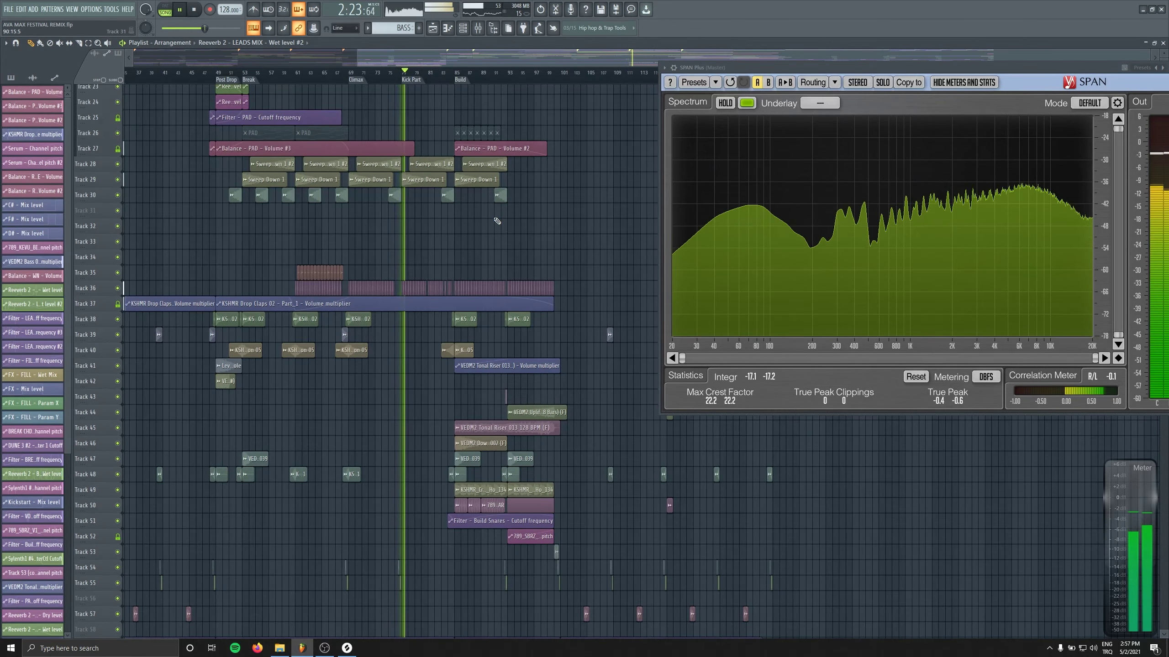
pyautogui.scroll(2, 454, 267)
pyautogui.click(427, 155)
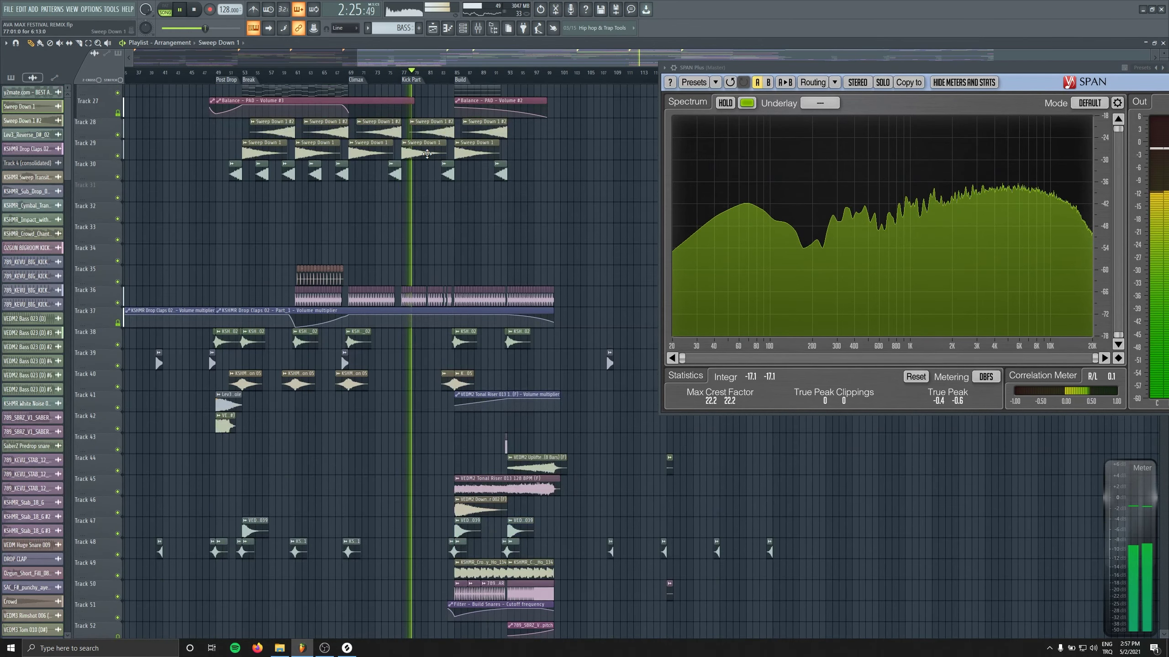
pyautogui.doubleClick(427, 155)
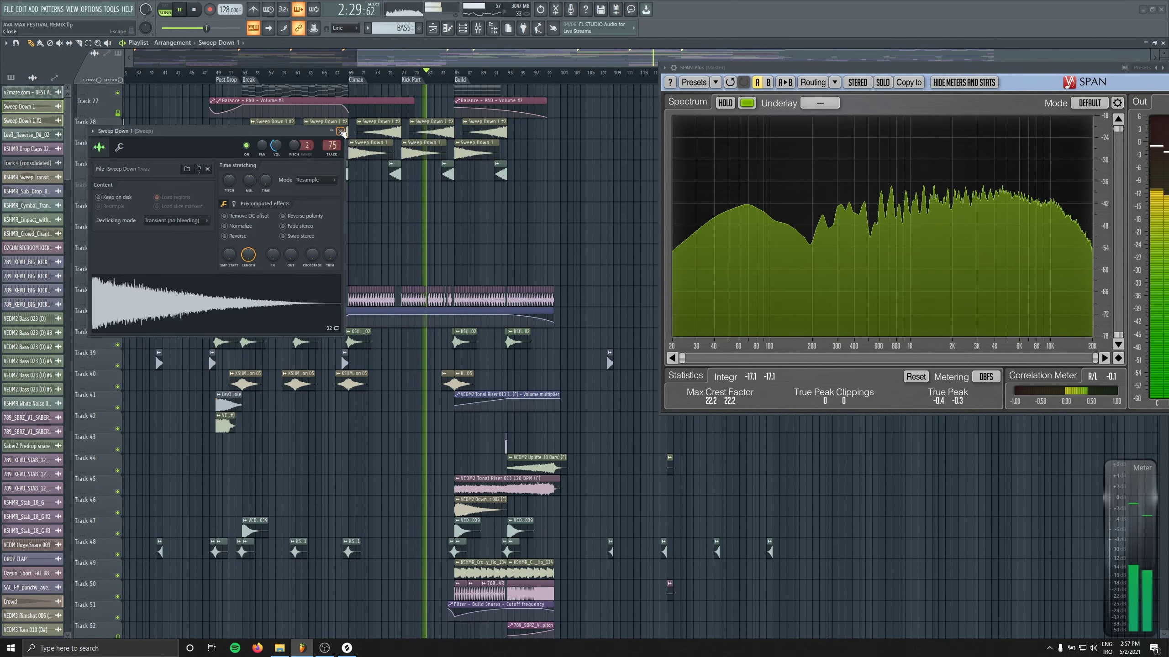
pyautogui.click(340, 131)
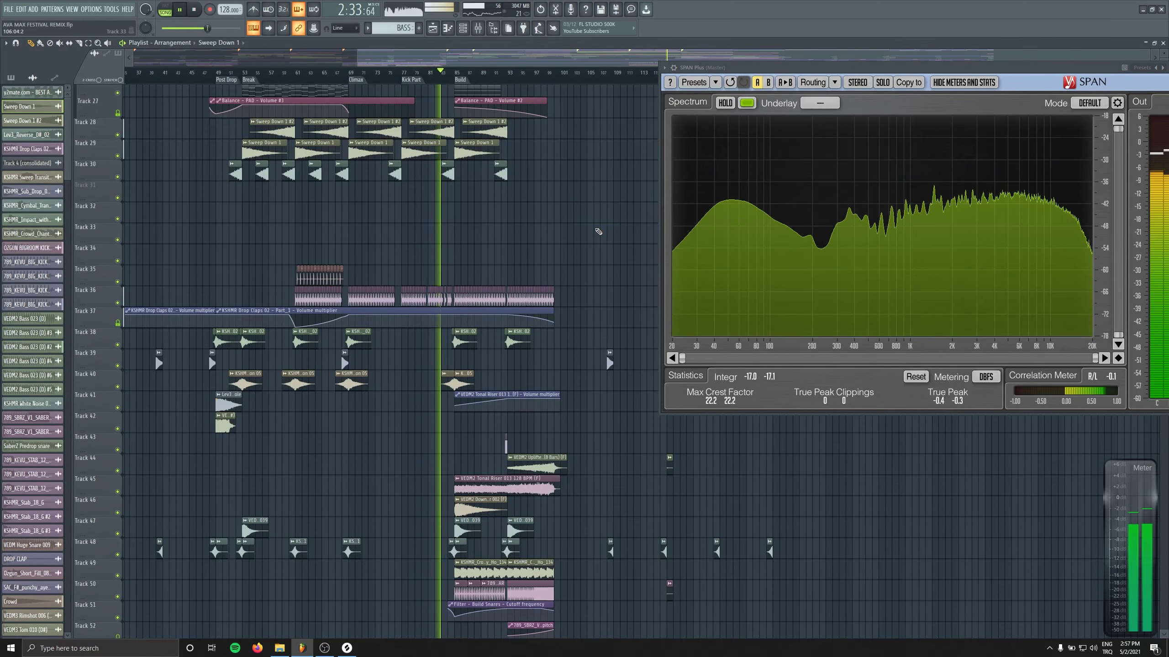
# Replay the end of the Kick Part and copy the short clips on Tracks 54 and 55 to the start of the Build.
pyautogui.scroll(5, 538, 230)
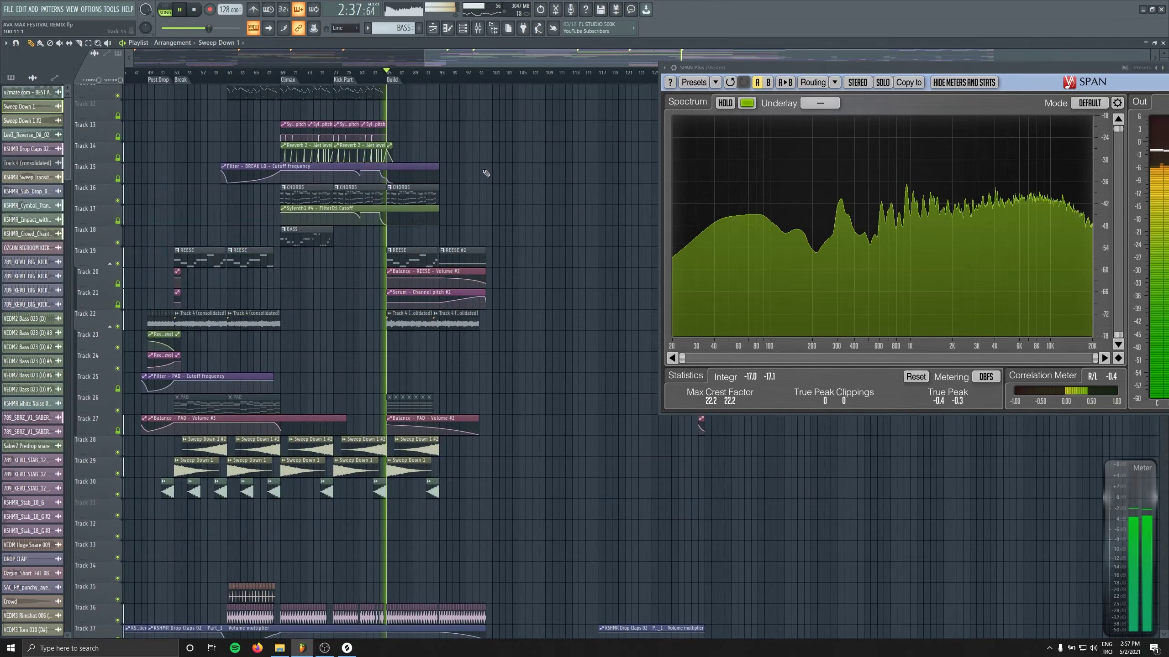
pyautogui.scroll(5, 332, 136)
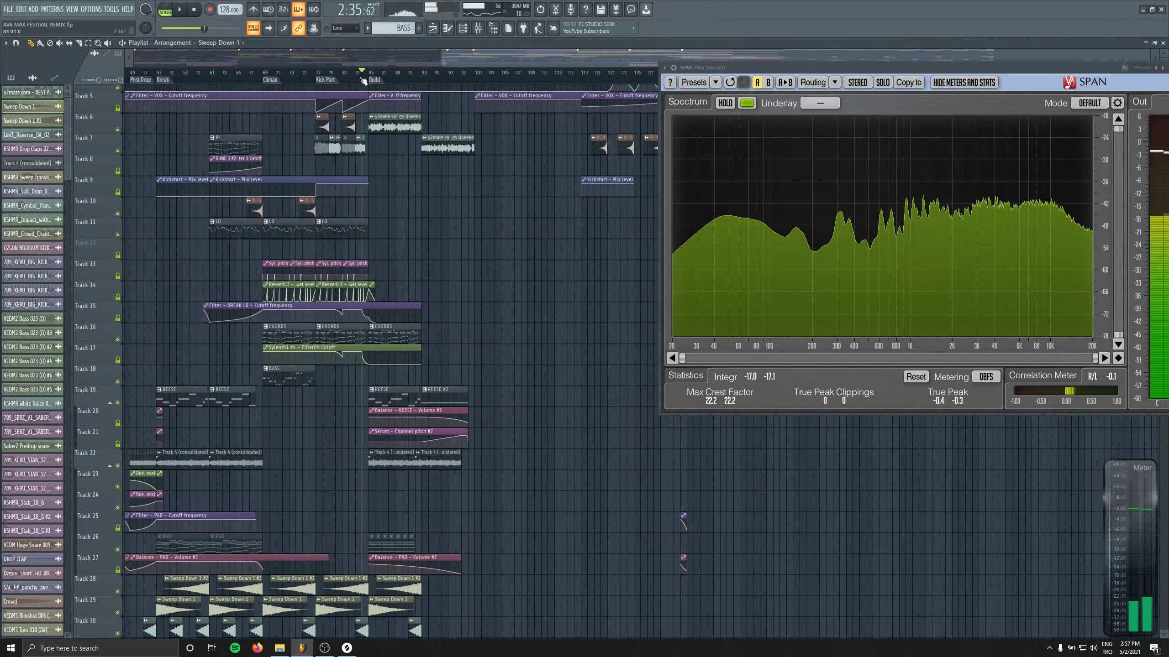
pyautogui.scroll(3, 368, 184)
pyautogui.press('space')
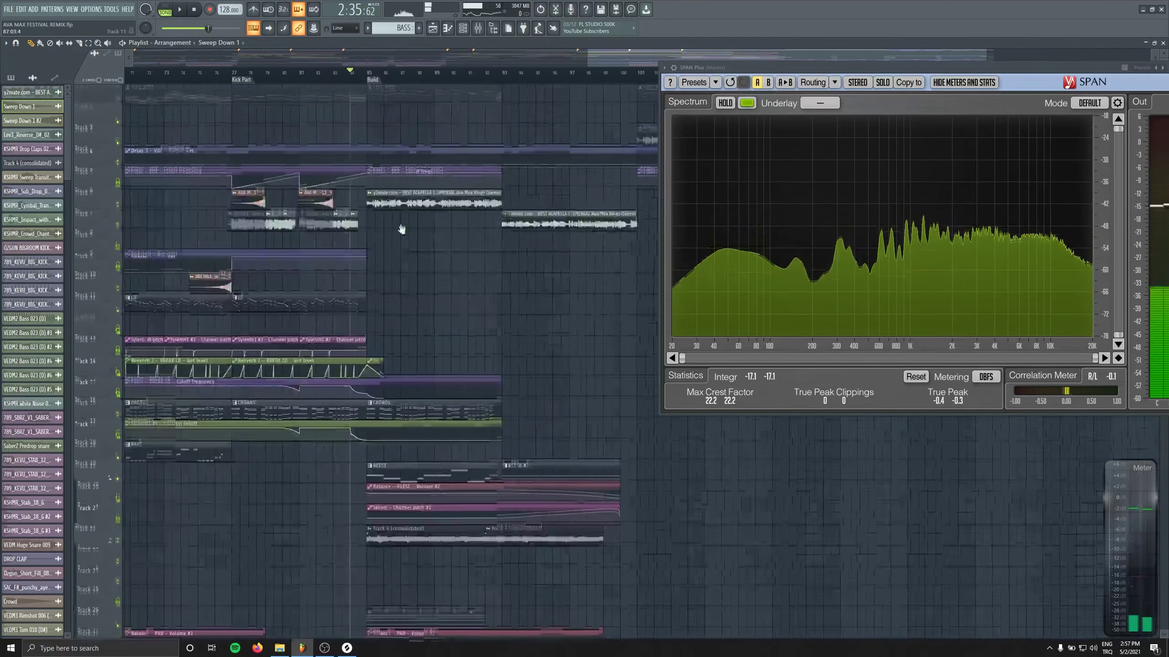
pyautogui.scroll(-10, 401, 228)
pyautogui.press('space')
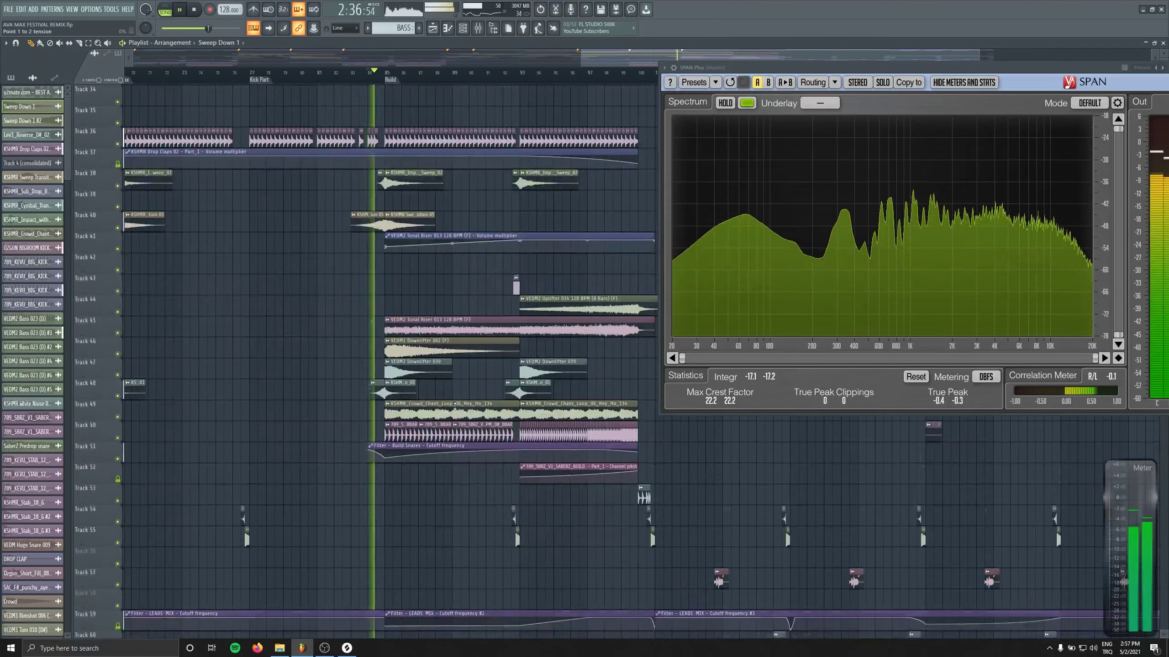
pyautogui.scroll(-2, 455, 406)
pyautogui.click(366, 395)
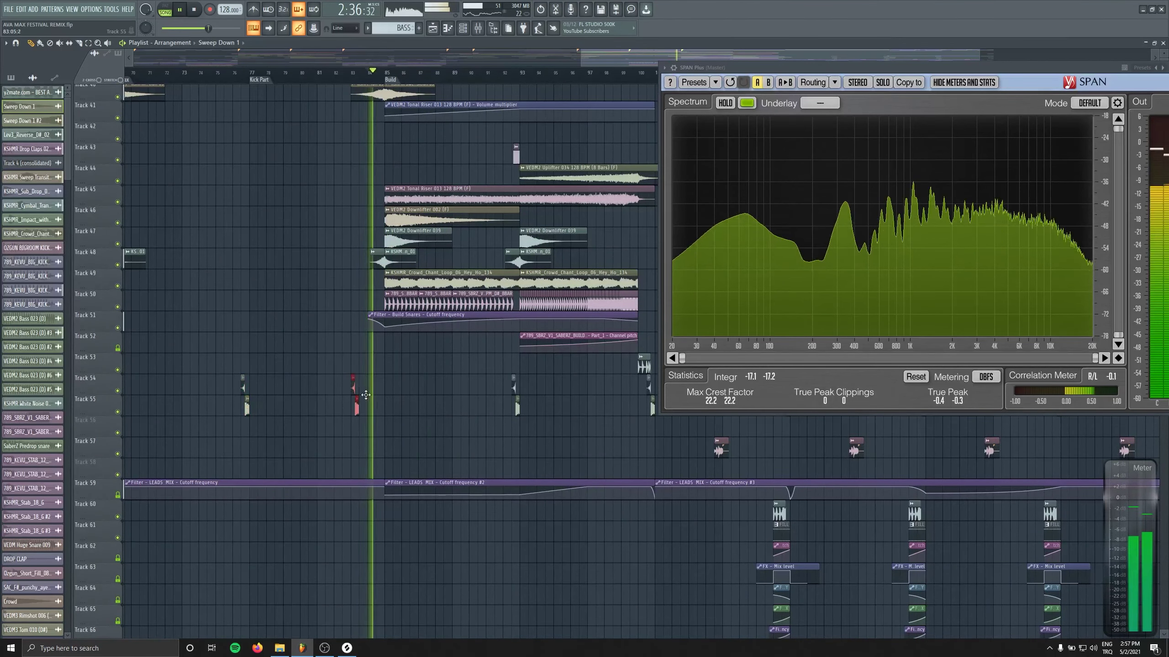
pyautogui.moveTo(365, 395); pyautogui.dragTo(391, 395)
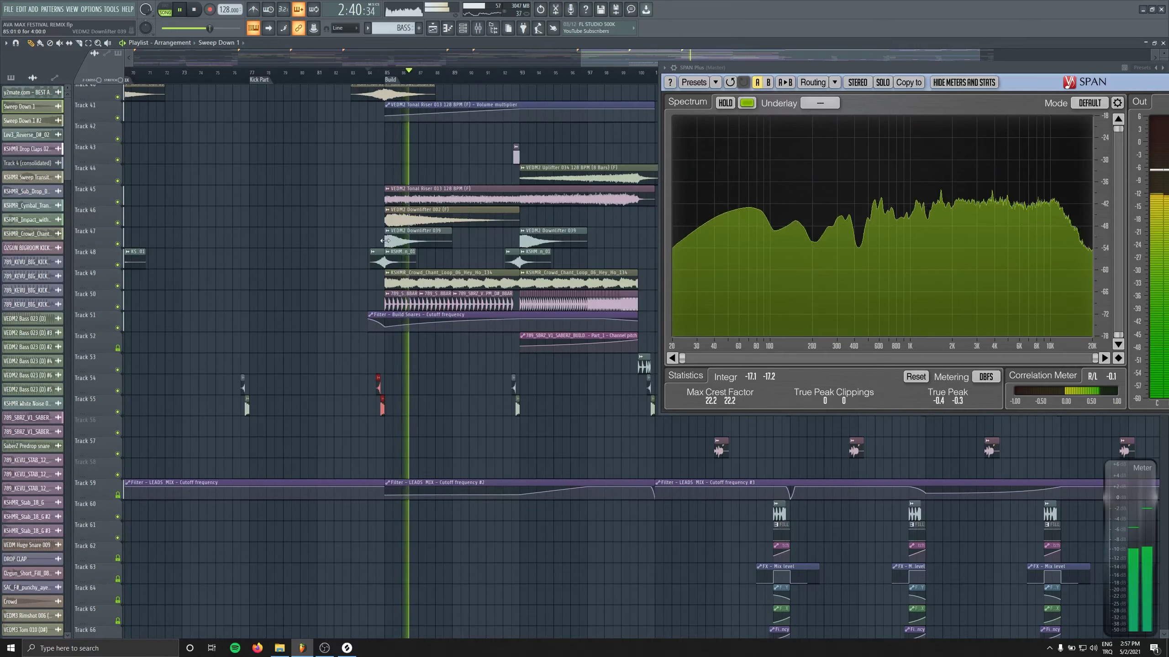
# Set the channel volume of the KSHMR_Impact_with_Sweep_02 sample on Track 38 to 53% while the Build's start plays.
pyautogui.scroll(-14, 437, 463)
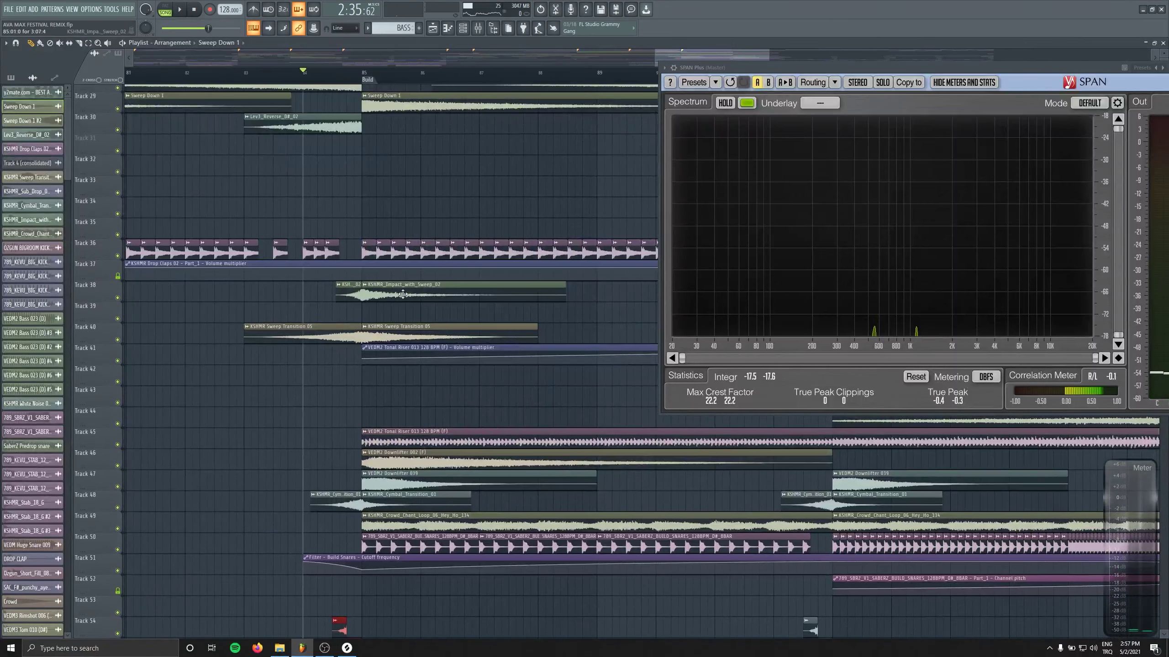
pyautogui.doubleClick(402, 294)
pyautogui.press('space')
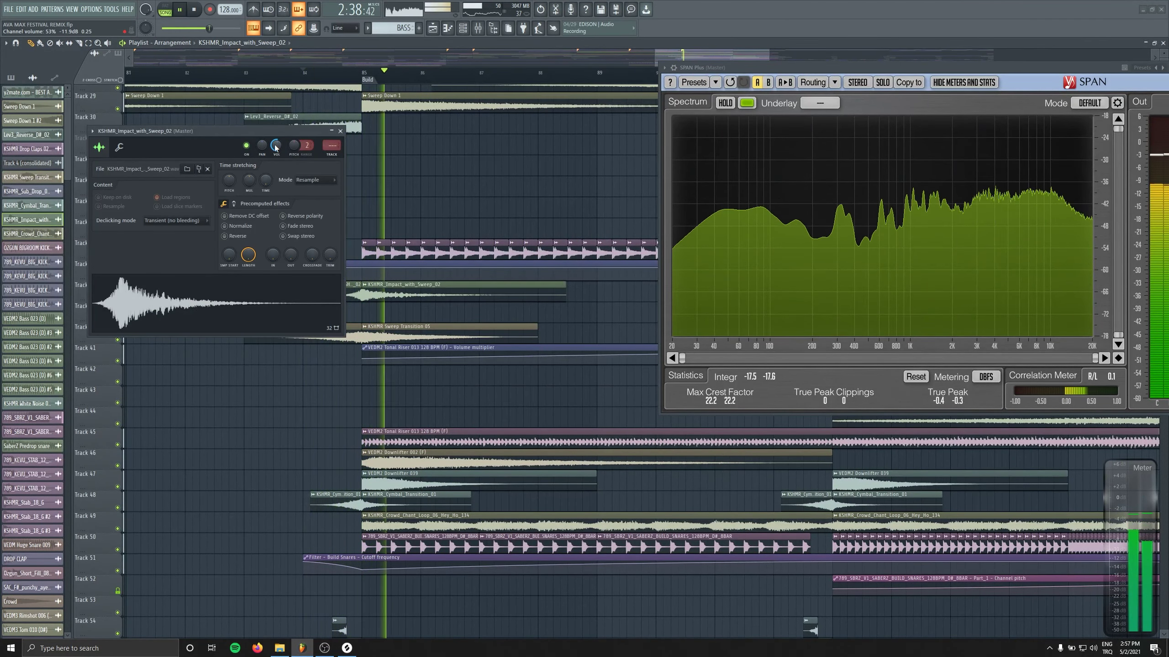
pyautogui.click(341, 131)
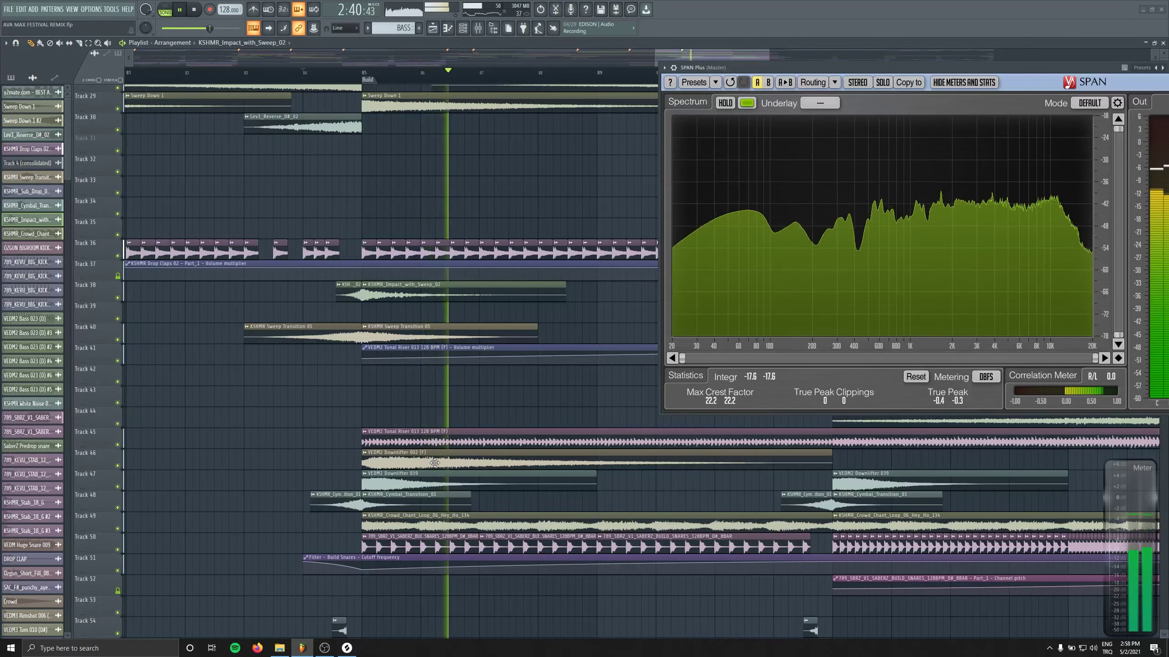
# Delete the Downlifter 039 clip at the Build's start on Track 47 and set the VEDM2 Downlifter 002 channel volume to 46%.
pyautogui.scroll(-3, 435, 462)
pyautogui.scroll(-3, 346, 405)
pyautogui.scroll(-3, 346, 405)
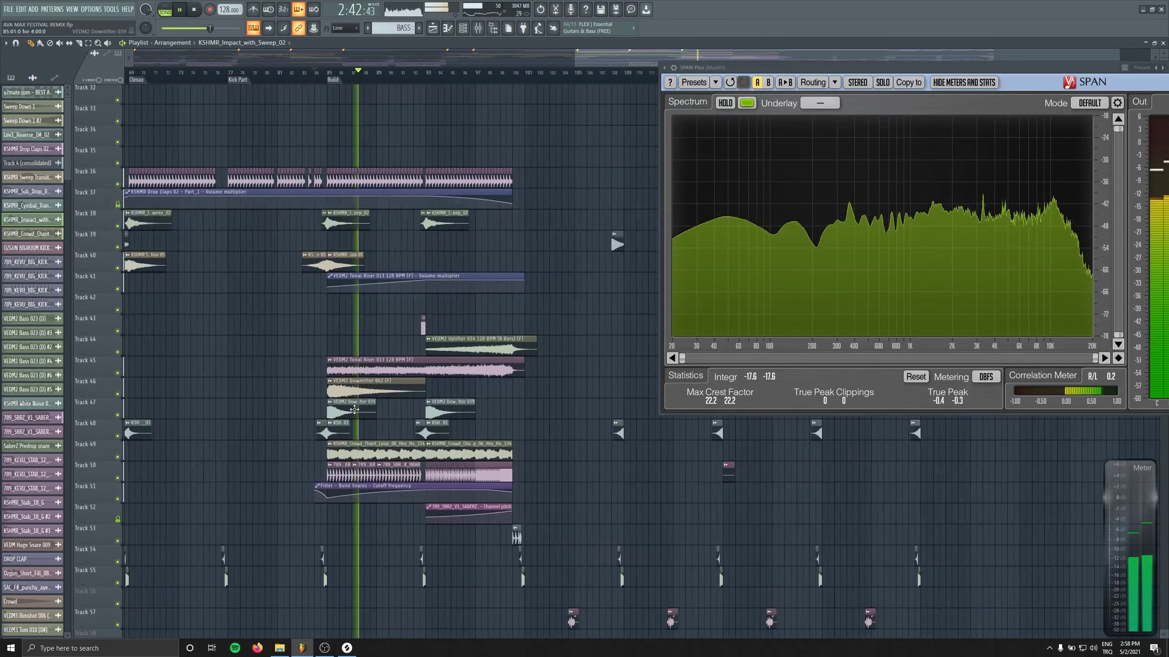
pyautogui.rightClick(354, 409)
pyautogui.doubleClick(354, 389)
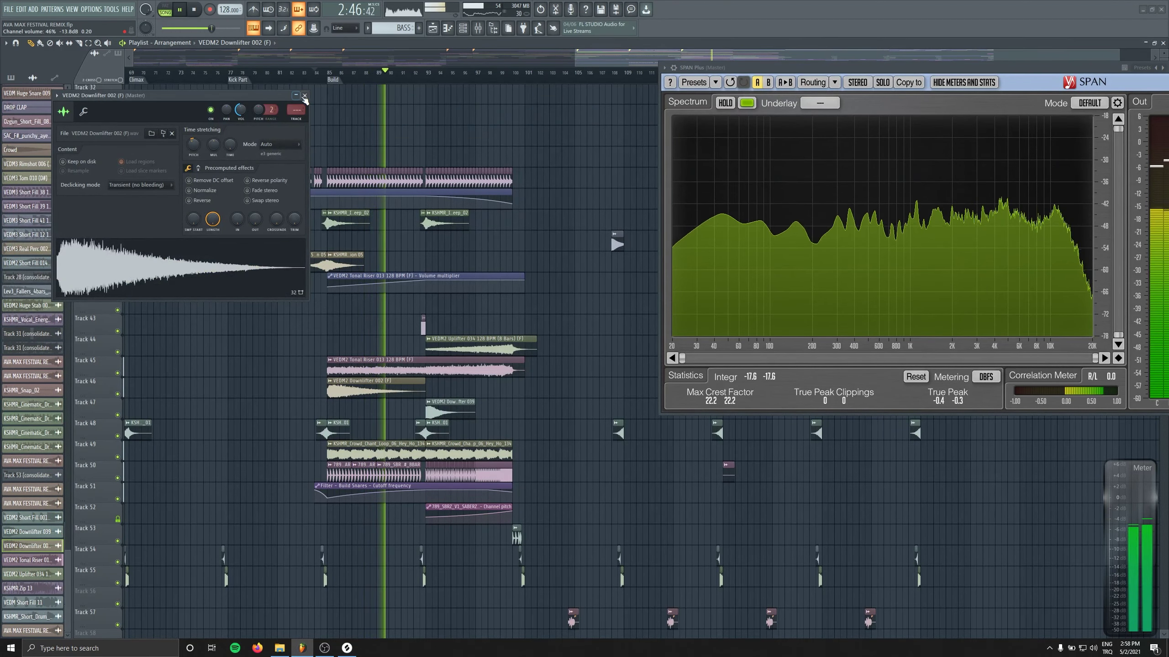
pyautogui.press('Escape')
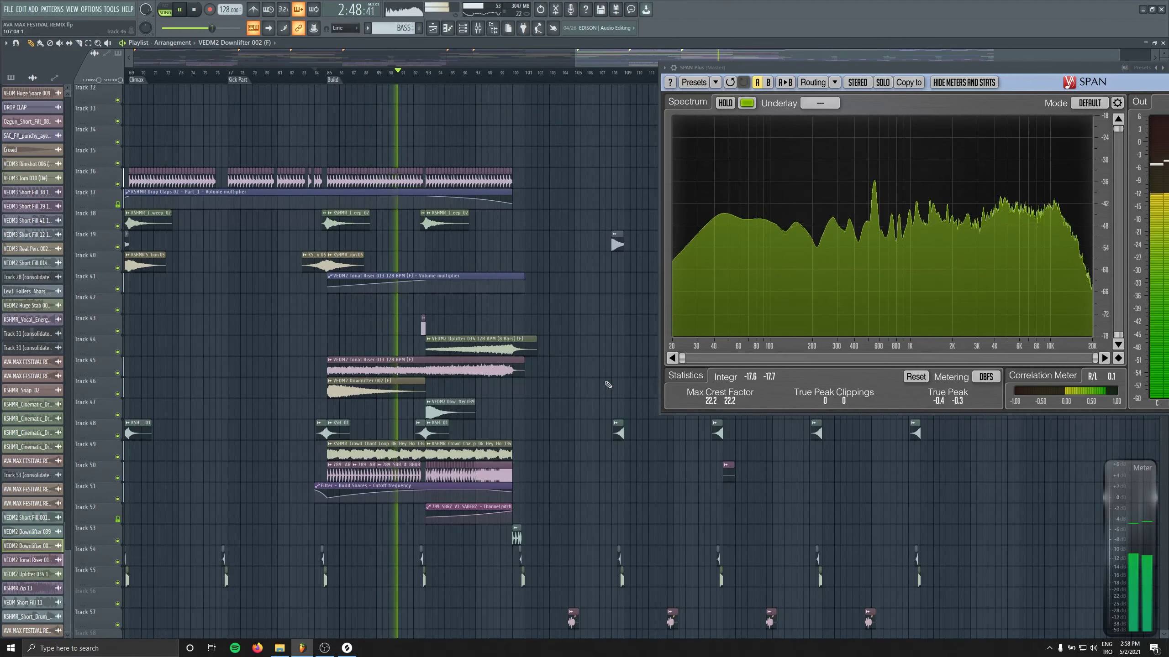
# Try adding short CHORDS clips on Track 16 from bar 93, with that track soloed for auditioning.
pyautogui.scroll(6, 513, 358)
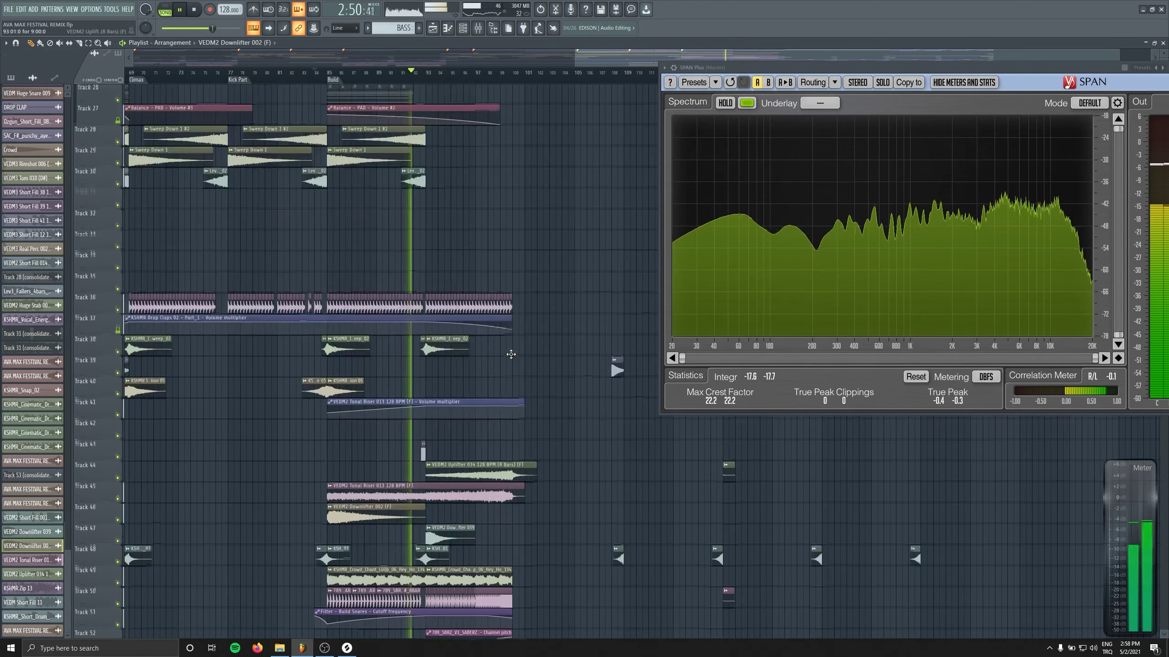
pyautogui.scroll(7, 514, 358)
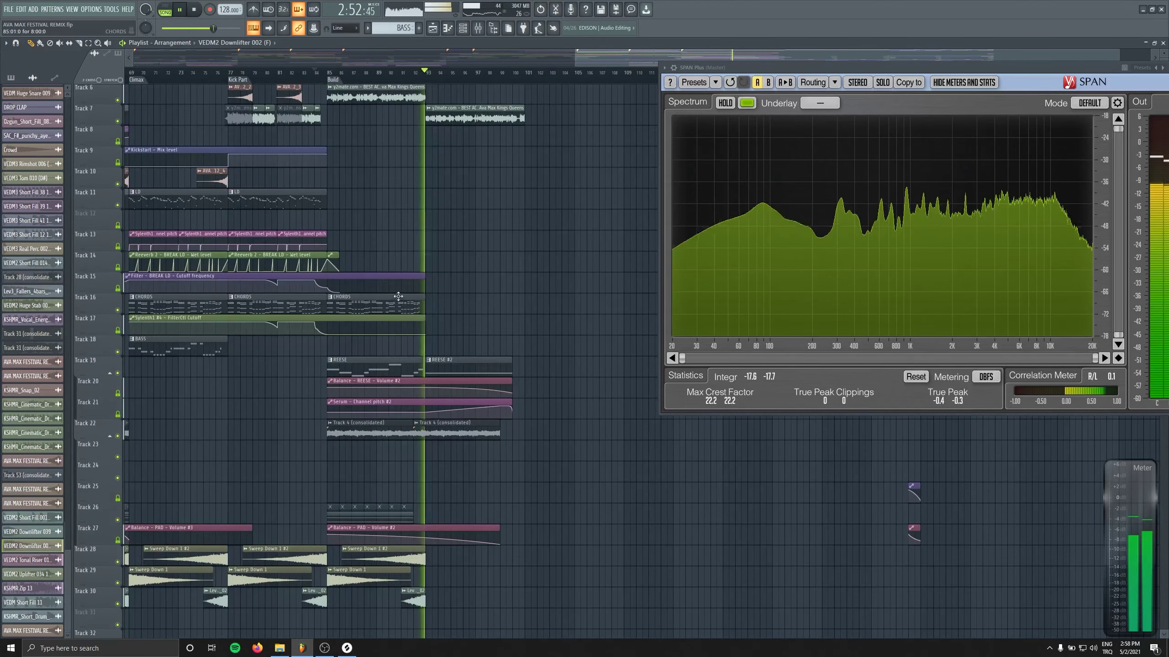
pyautogui.keyDown('ctrl'); pyautogui.scroll(3, 435, 359); pyautogui.keyUp('ctrl')
pyautogui.click(396, 306)
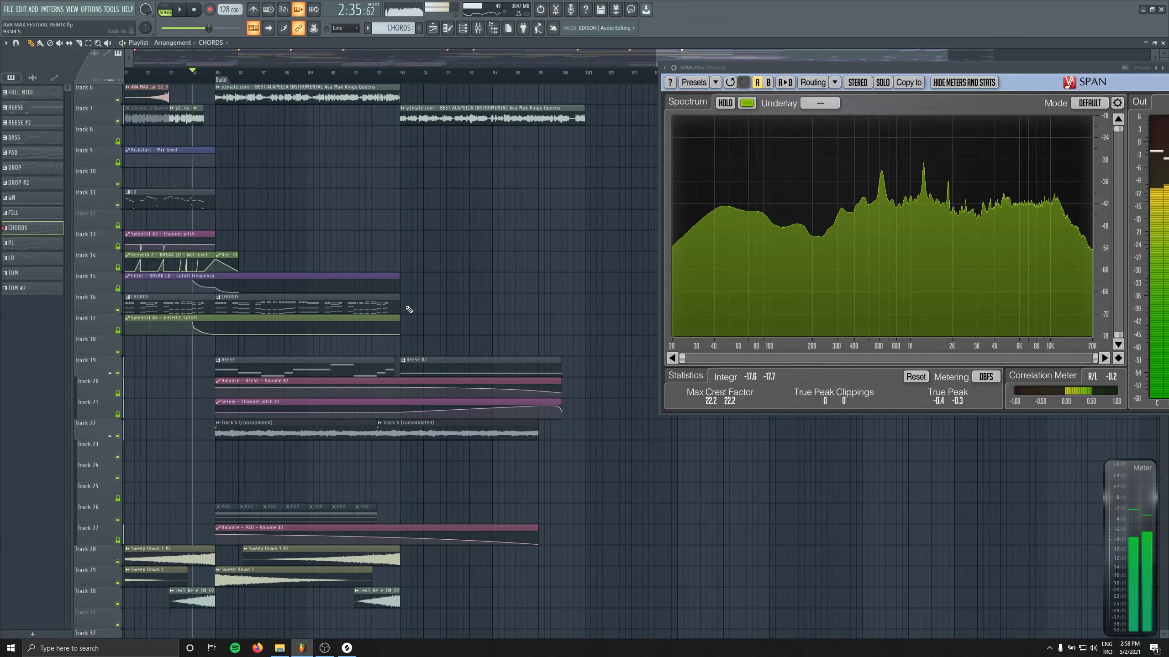
pyautogui.click(405, 308)
pyautogui.press('space')
pyautogui.moveTo(583, 302); pyautogui.dragTo(429, 301)
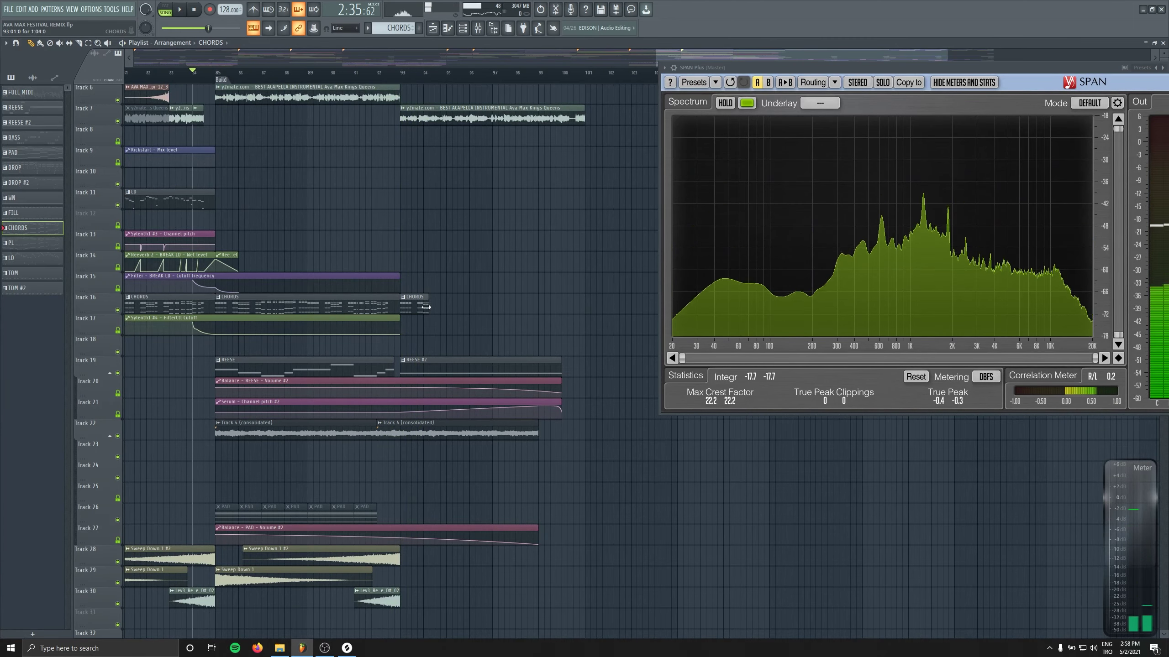
pyautogui.keyDown('ctrl'); pyautogui.click(117, 310); pyautogui.keyUp('ctrl')
pyautogui.click(403, 74)
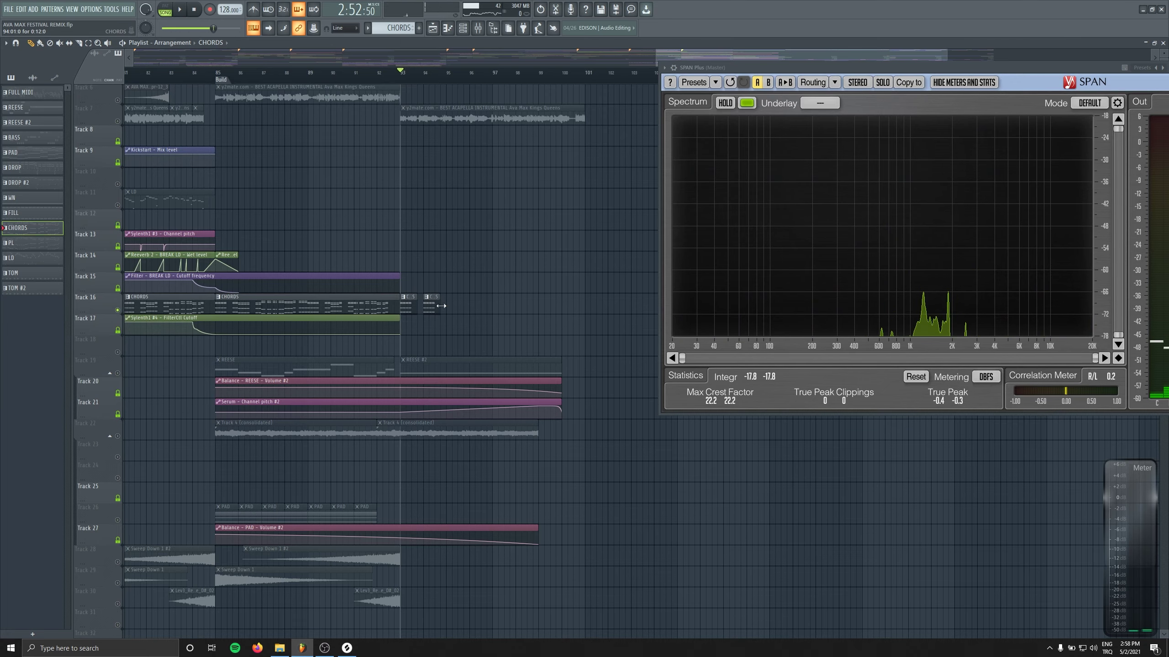
pyautogui.hotkey('ctrl', 'z')
# Play from bar 93 into the second Drop and look over the playlist tracks across the arrangement.
pyautogui.press('space')
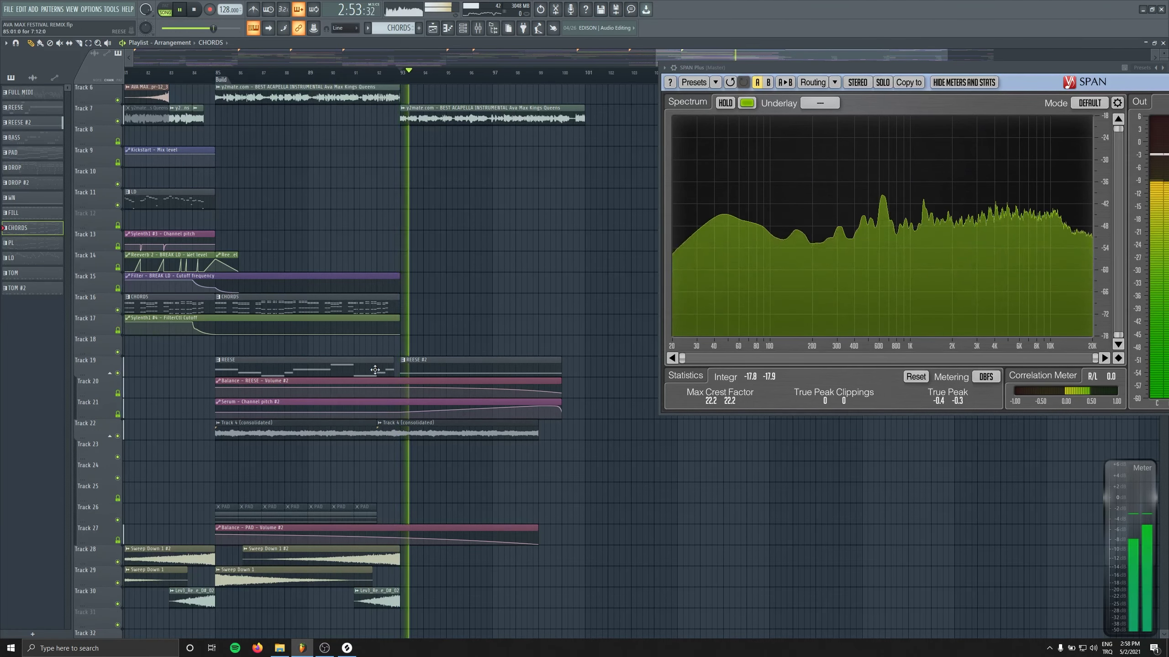
pyautogui.scroll(-3, 376, 370)
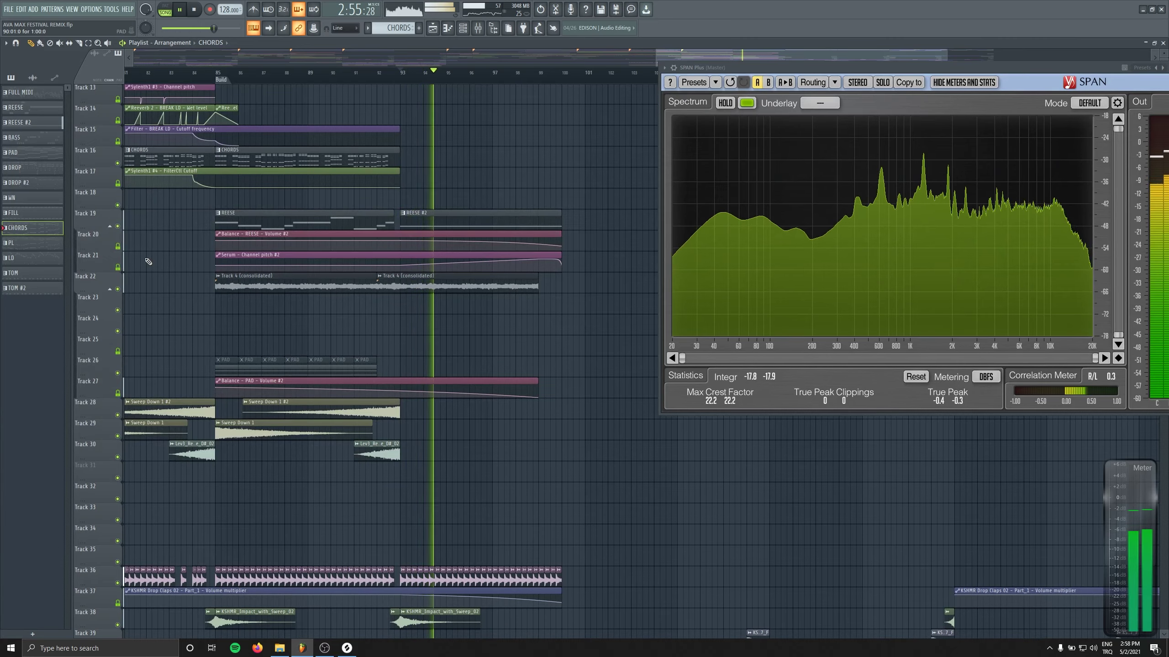
pyautogui.scroll(5, 553, 321)
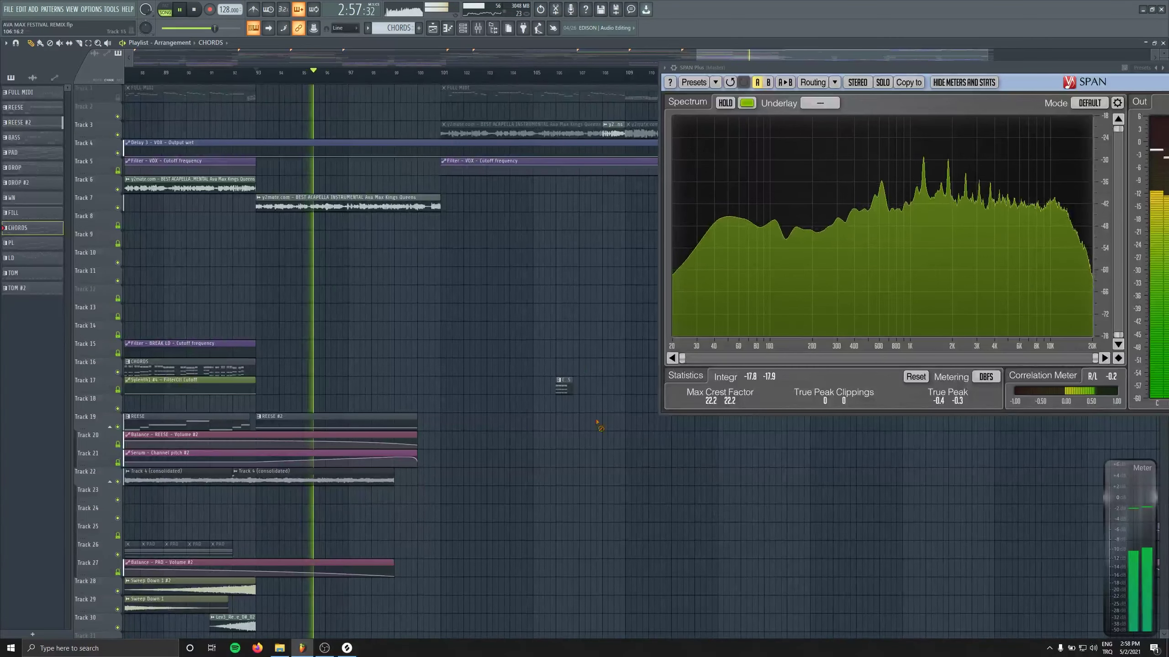
pyautogui.hscroll(3, 535, 456)
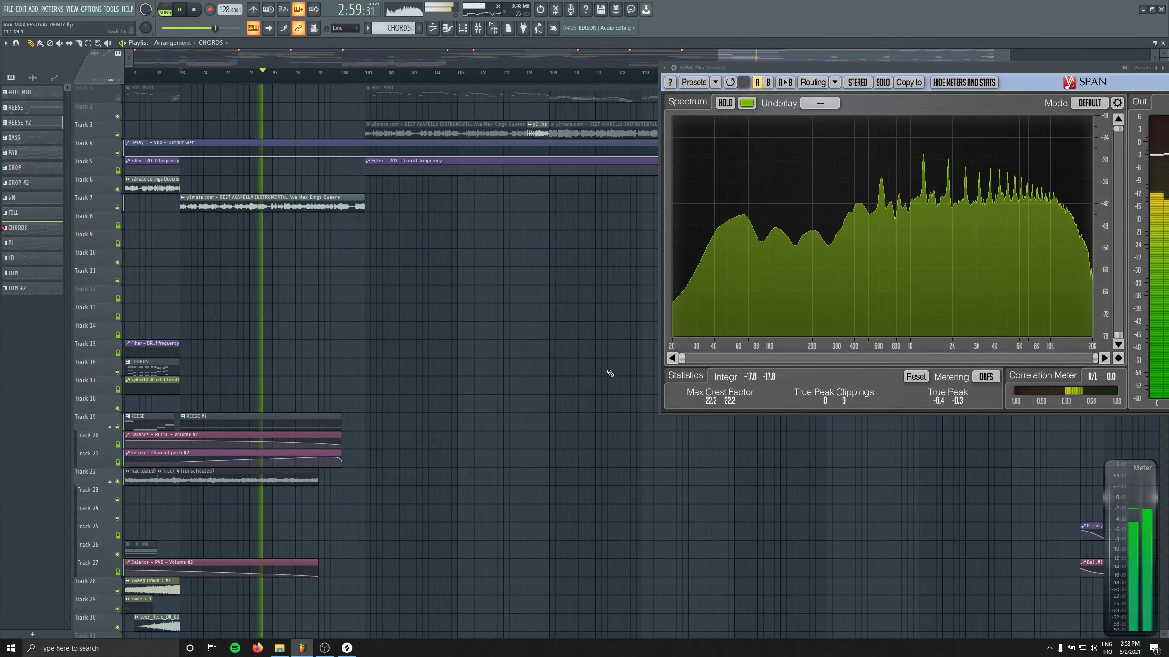
pyautogui.scroll(-3, 541, 462)
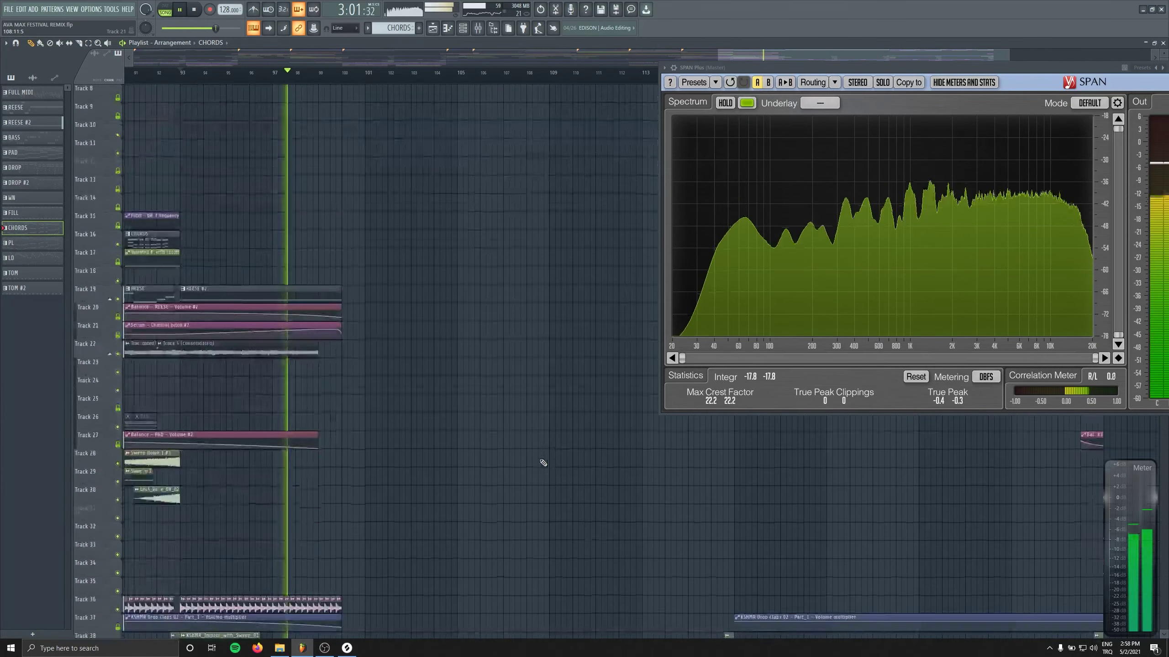
pyautogui.scroll(3, 525, 430)
pyautogui.scroll(-3, 527, 257)
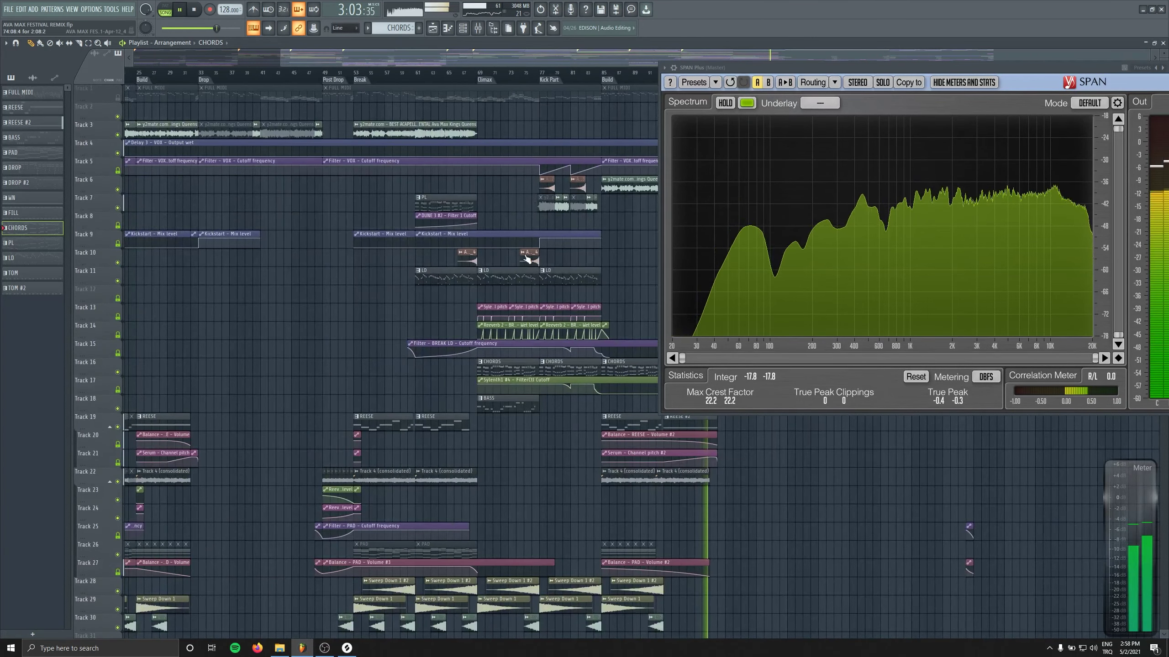
pyautogui.hscroll(5, 527, 304)
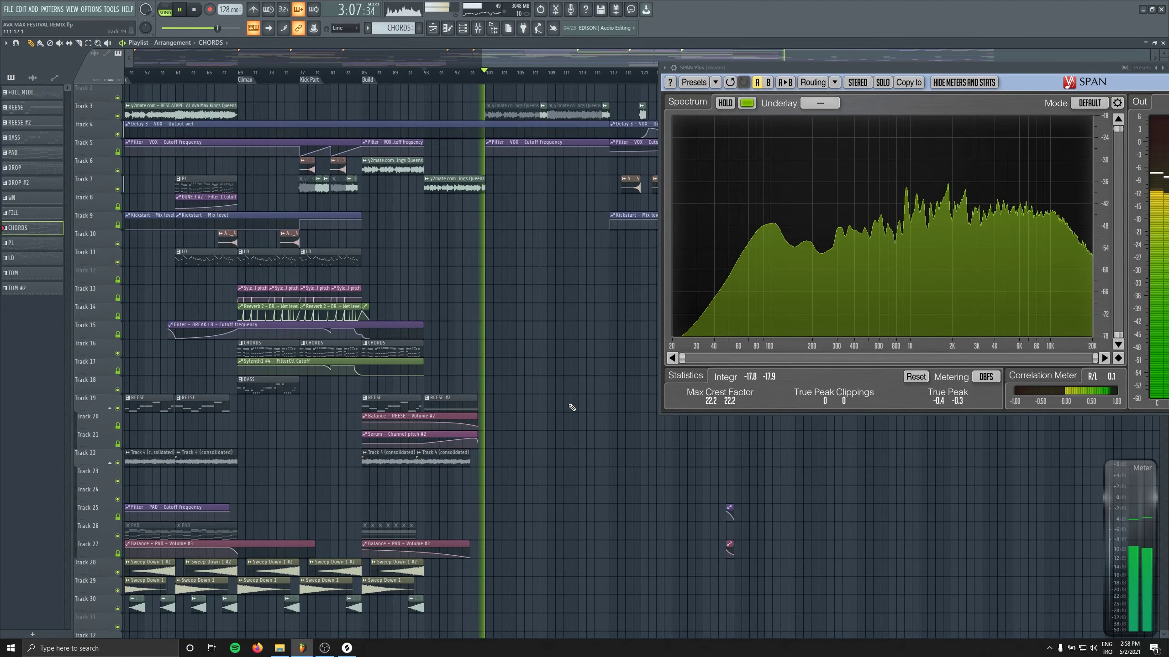
# Insert one playlist track beside the vocal tracks and look over the mixer's drum tracks during the second Drop.
pyautogui.rightClick(103, 120)
pyautogui.click(133, 266)
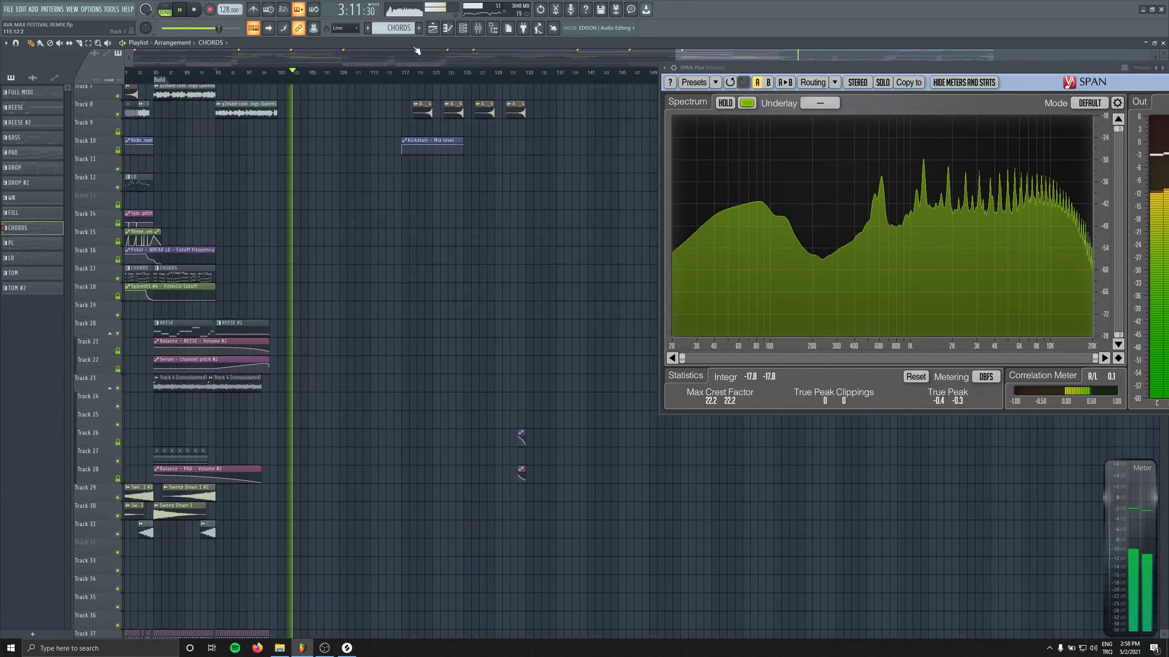
pyautogui.press('F9')
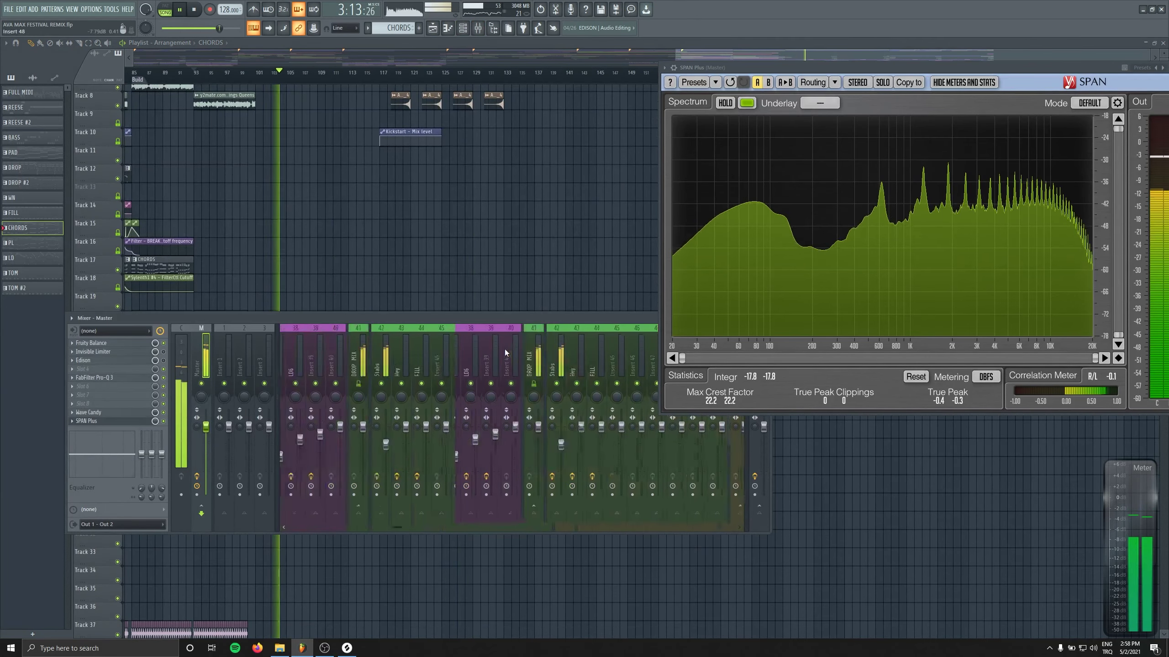
pyautogui.scroll(5, 504, 349)
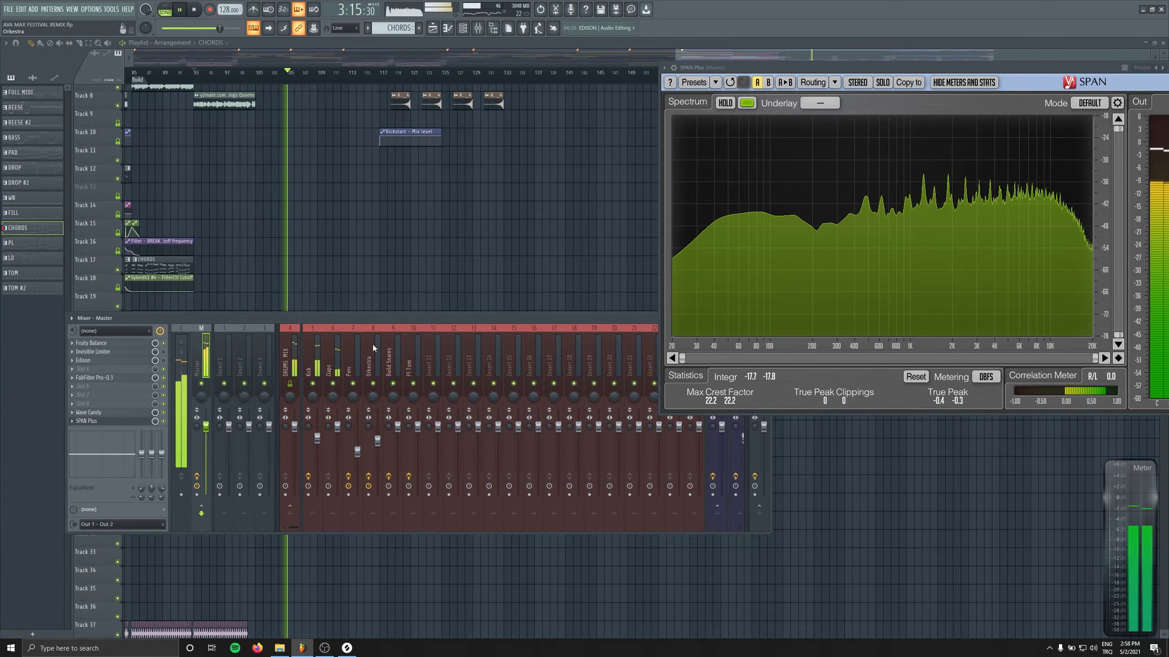
pyautogui.press('F9')
pyautogui.scroll(-12, 363, 359)
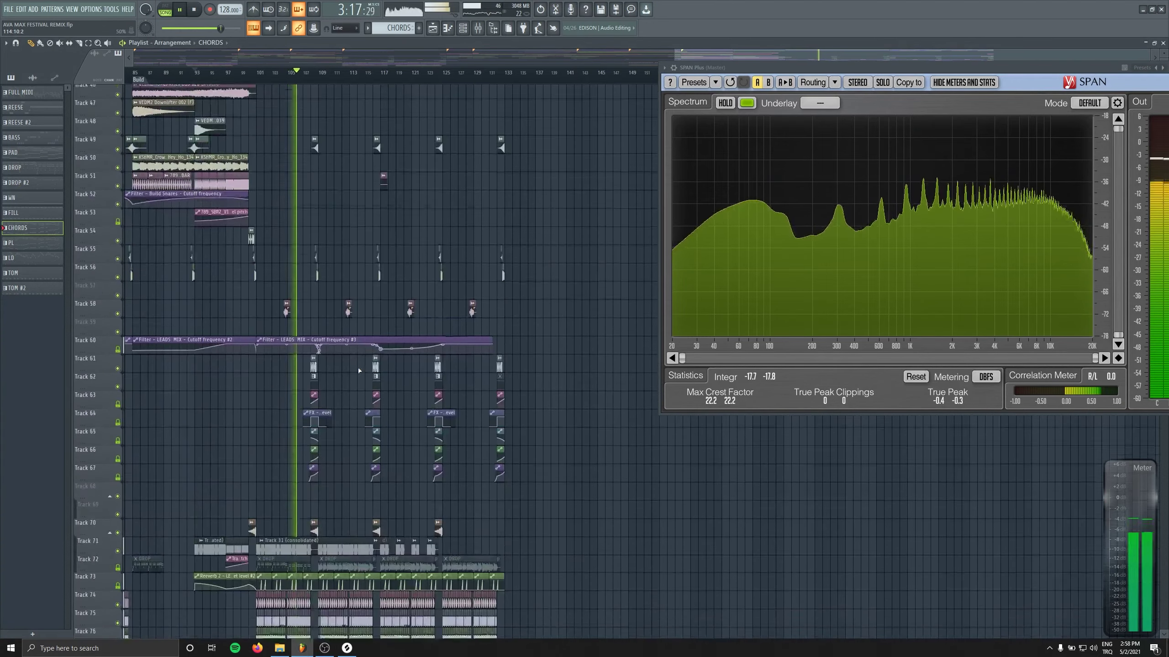
# Play into the second Drop and delete Fruity Stereo Shaper from the Pl Tom mixer track.
pyautogui.scroll(-6, 359, 371)
pyautogui.keyDown('ctrl'); pyautogui.scroll(4, 359, 370); pyautogui.keyUp('ctrl')
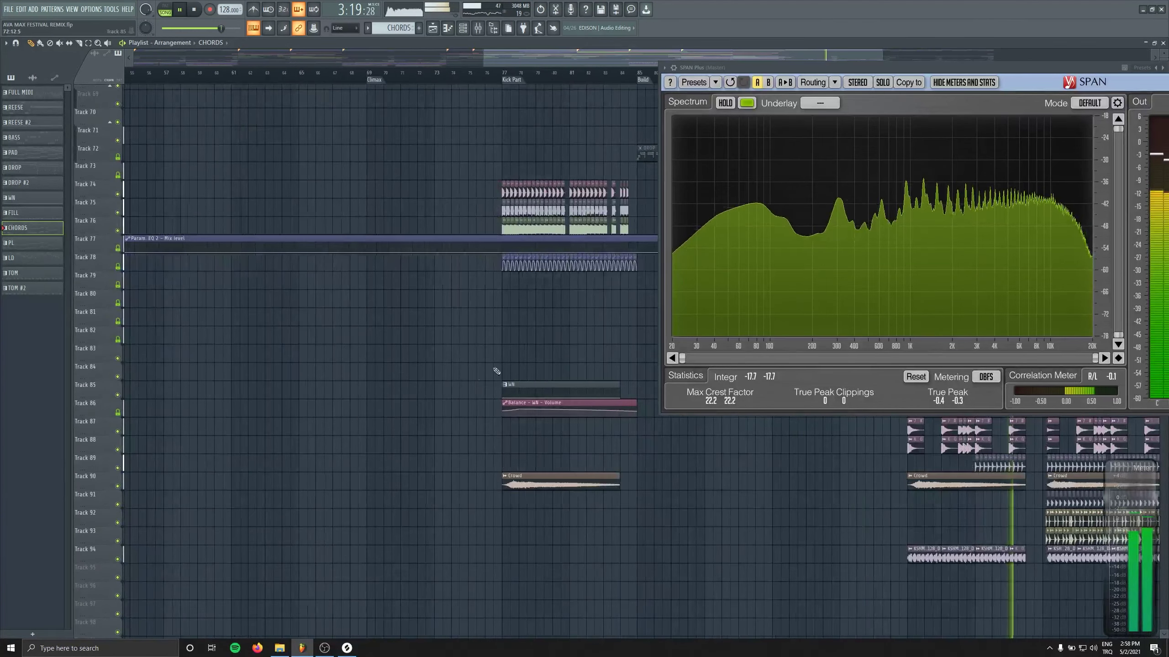
pyautogui.scroll(-1, 496, 371)
pyautogui.hscroll(10, 217, 222)
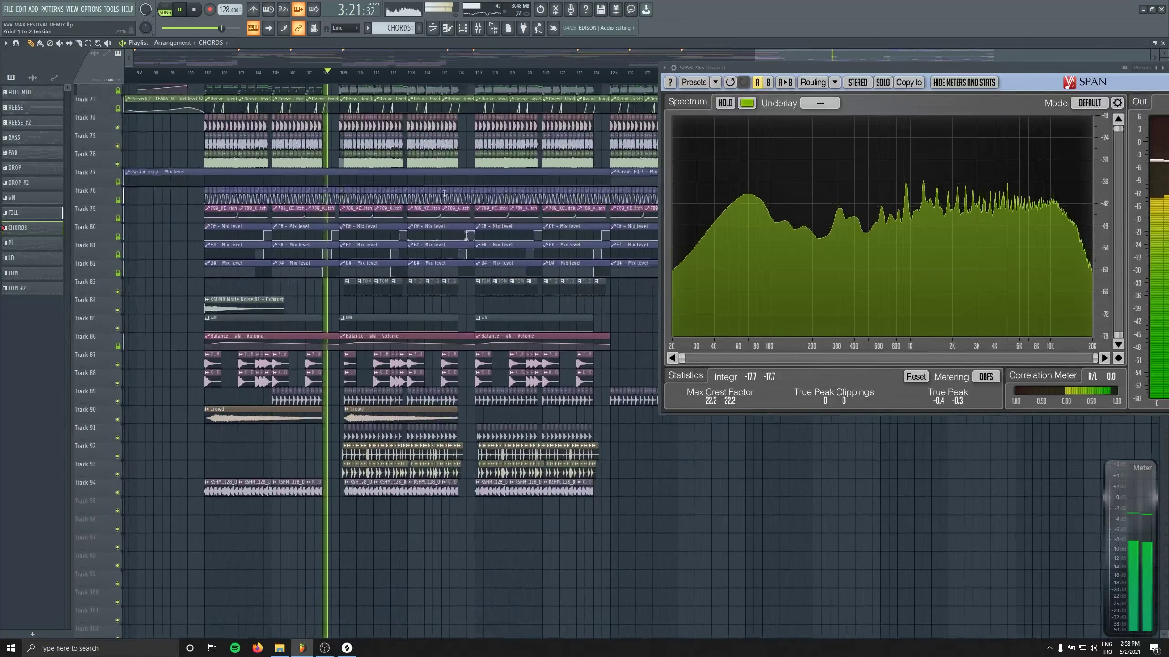
pyautogui.press('F9')
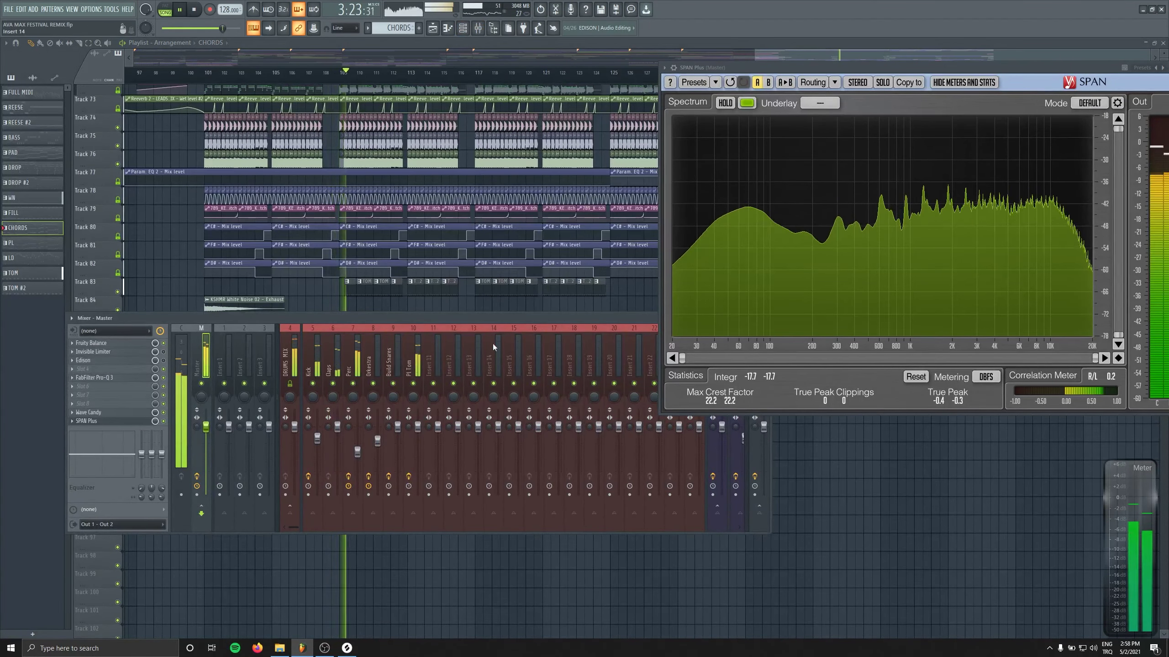
pyautogui.click(420, 435)
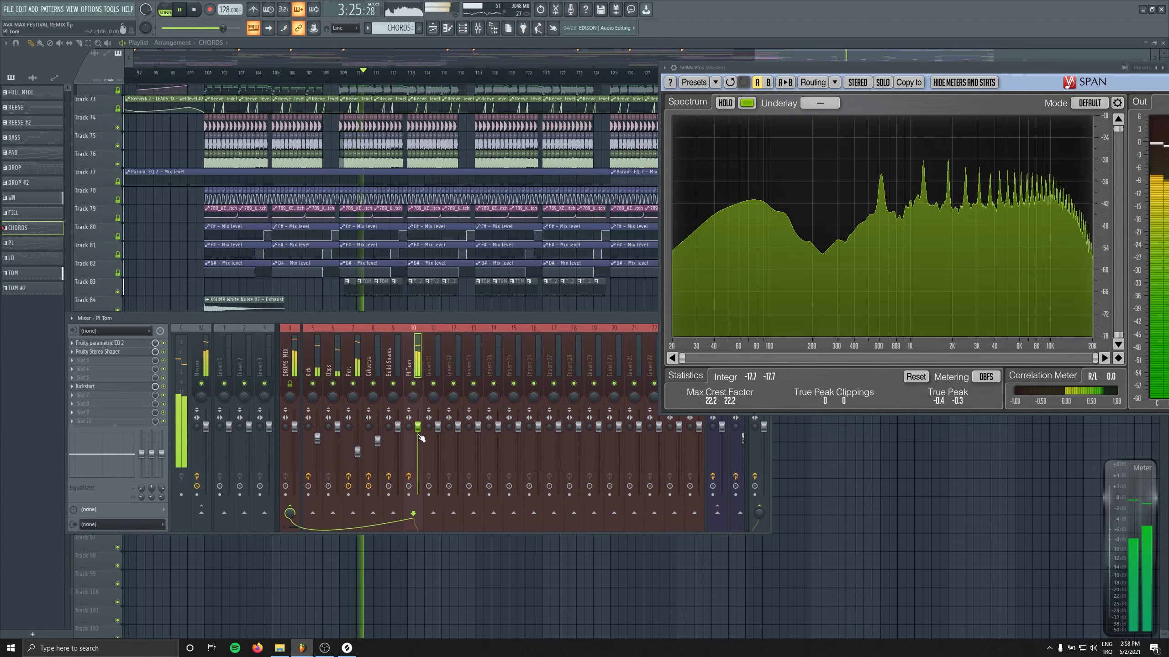
pyautogui.press('space')
pyautogui.click(72, 351)
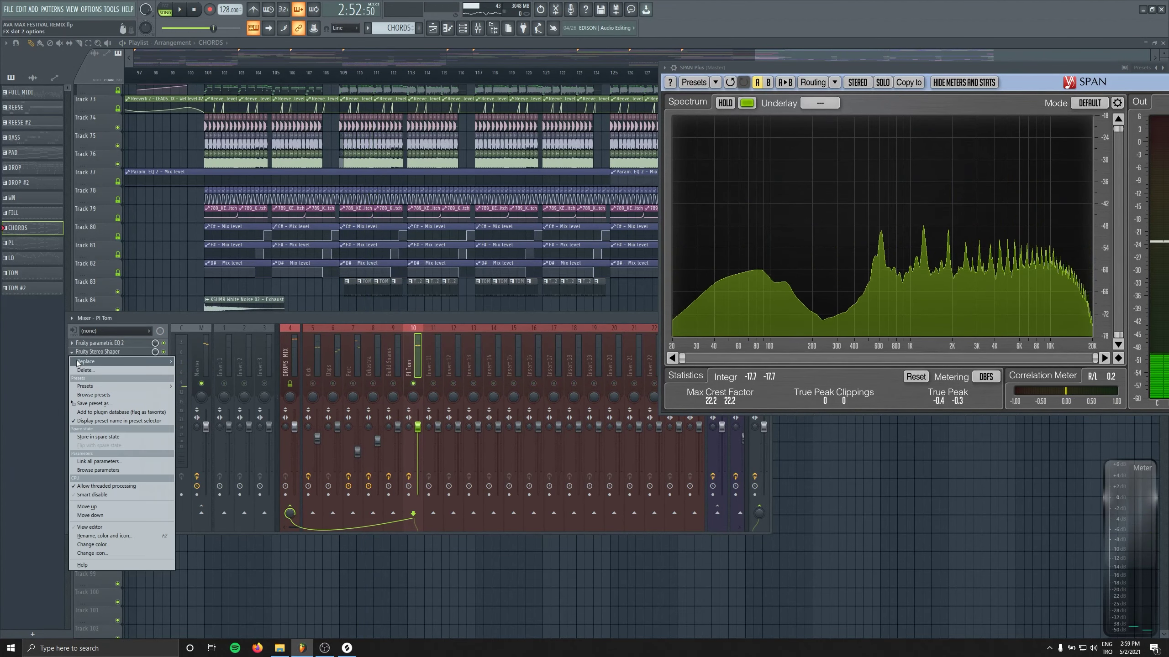
pyautogui.click(85, 371)
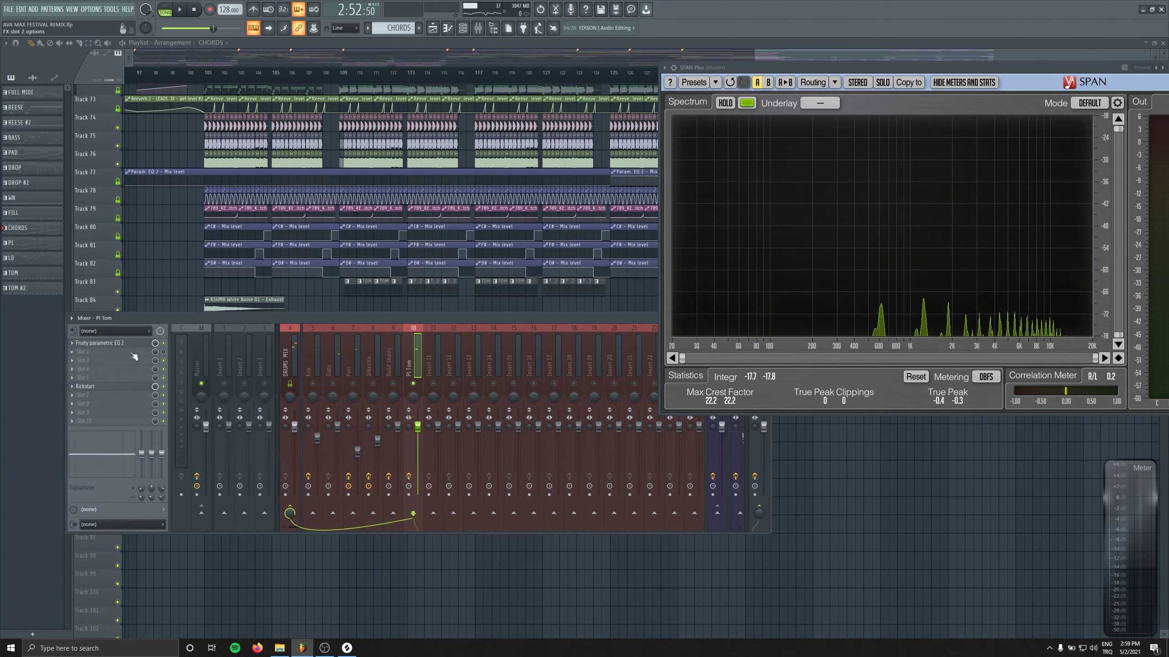
# Load PanCake2 into the Pl Tom track's second effect slot and play the TOM pattern on its own.
pyautogui.click(132, 353)
pyautogui.write('pan')
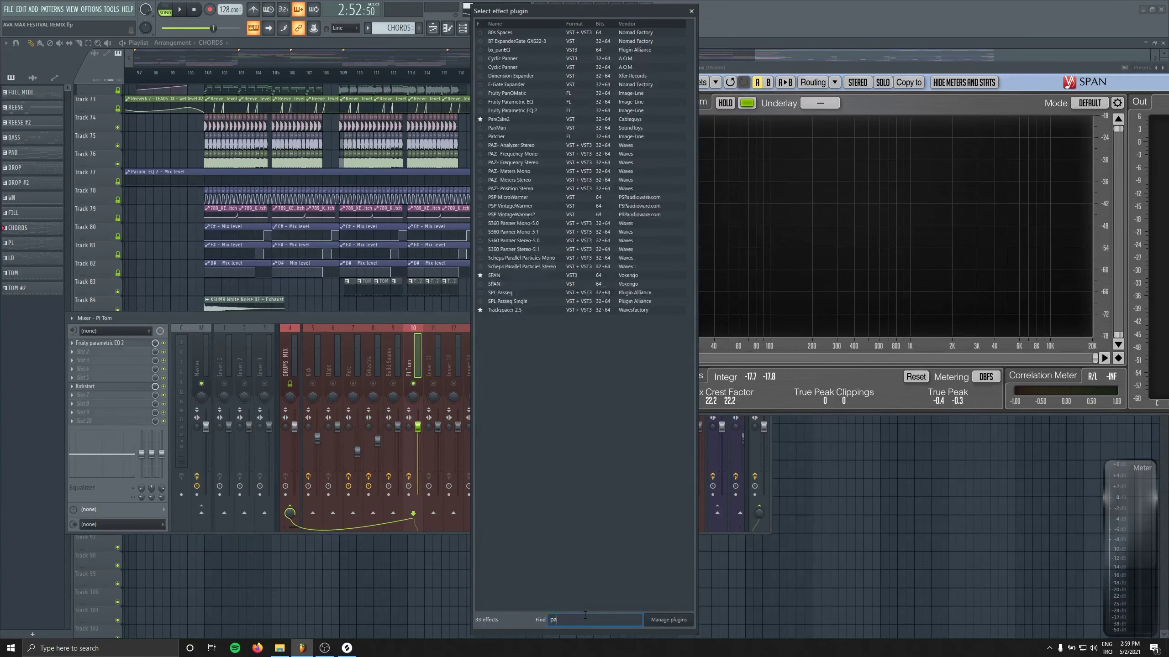
pyautogui.press('Return')
pyautogui.press('space')
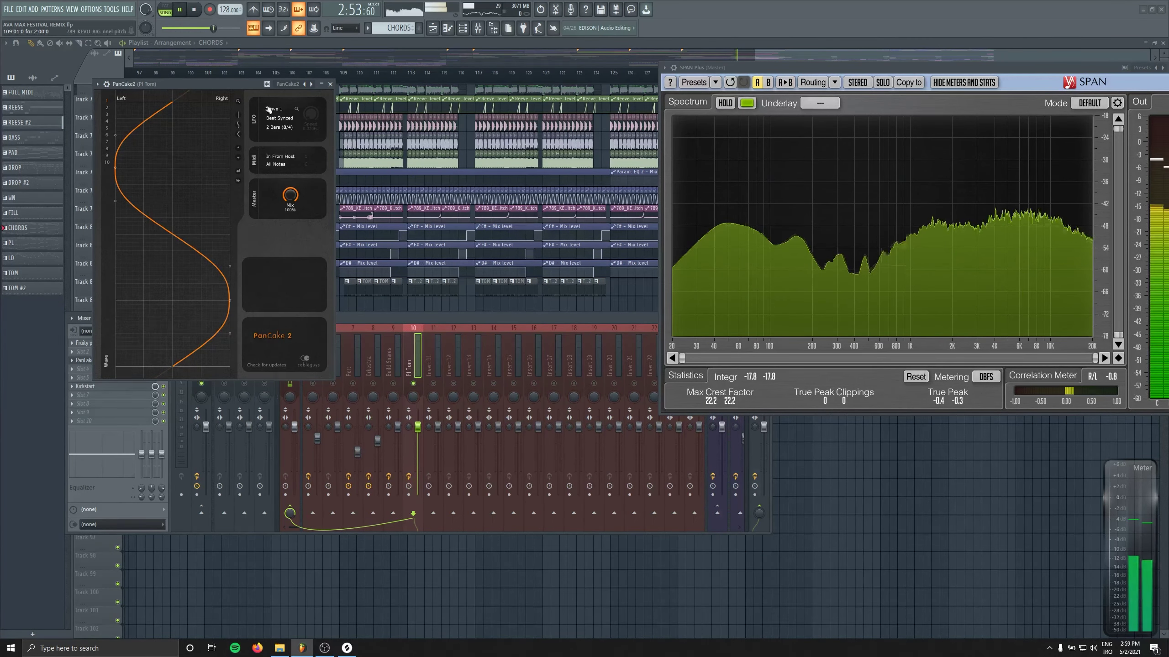
pyautogui.press('l')
pyautogui.click(381, 289)
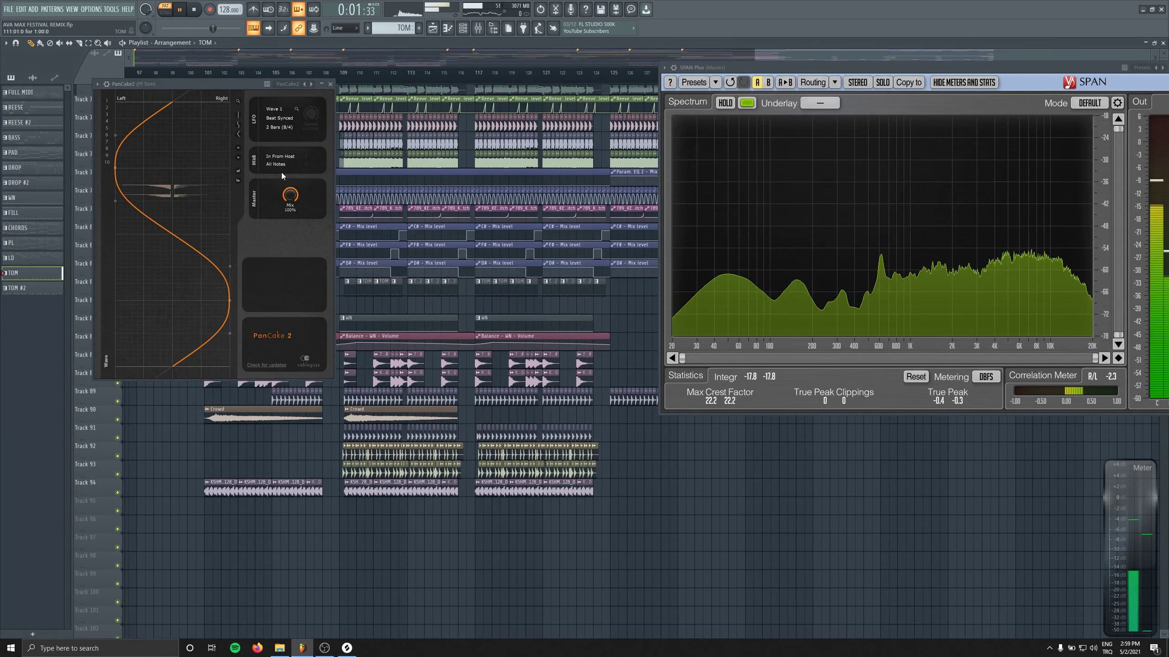
# Try PanCake2 with a 66% mix and a 1/32 LFO rate, returning the mix to 100%.
pyautogui.moveTo(289, 194); pyautogui.dragTo(290, 212)
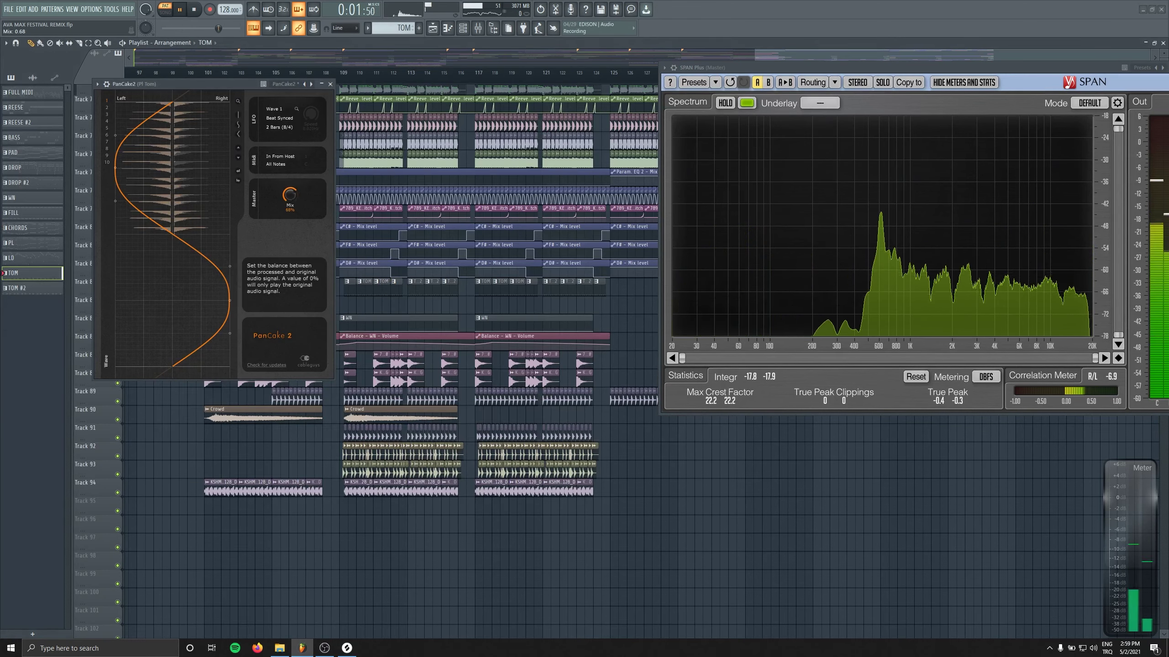
pyautogui.click(272, 127)
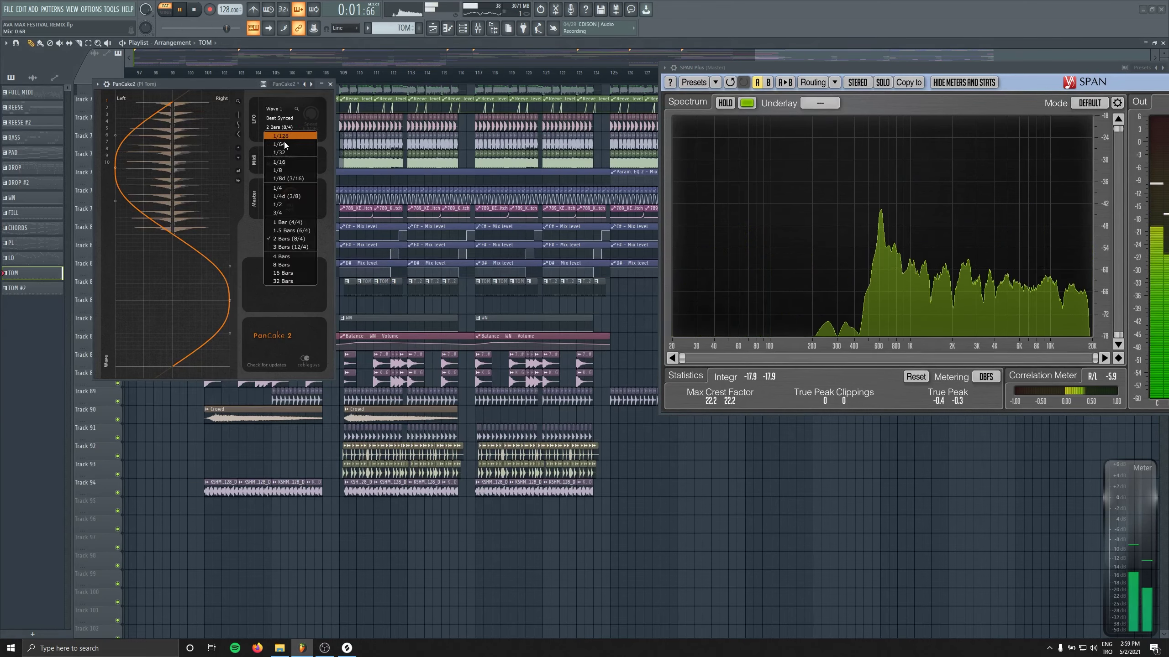
pyautogui.click(285, 150)
pyautogui.moveTo(290, 195); pyautogui.dragTo(289, 177)
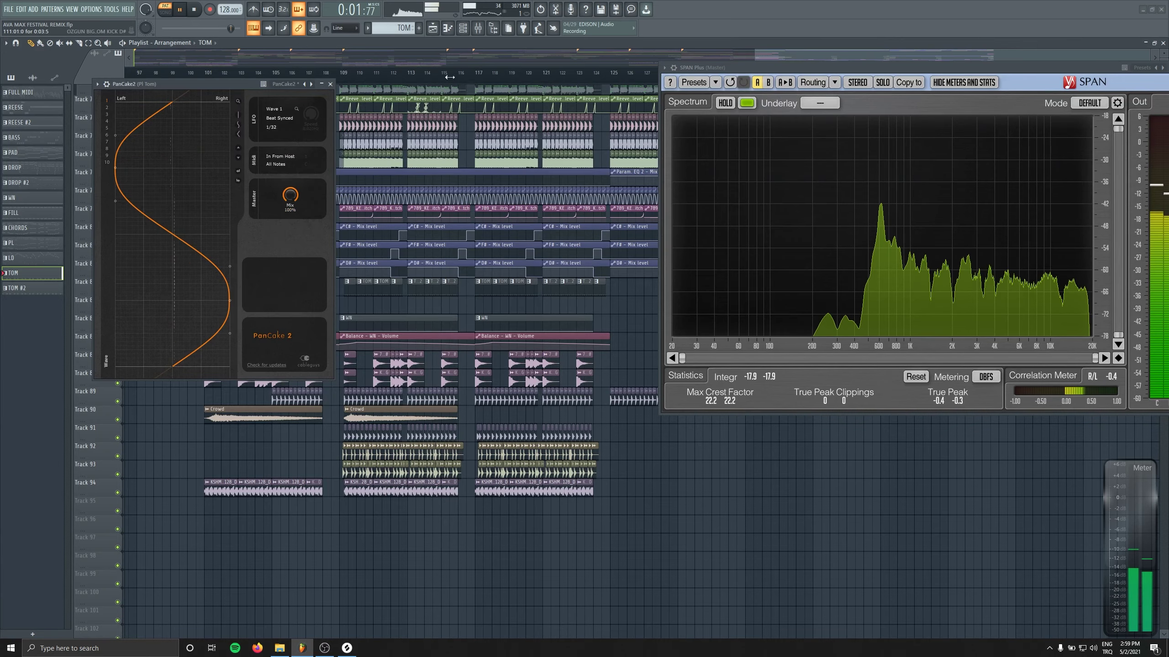
pyautogui.press('F9')
pyautogui.moveTo(232, 85); pyautogui.dragTo(511, 86)
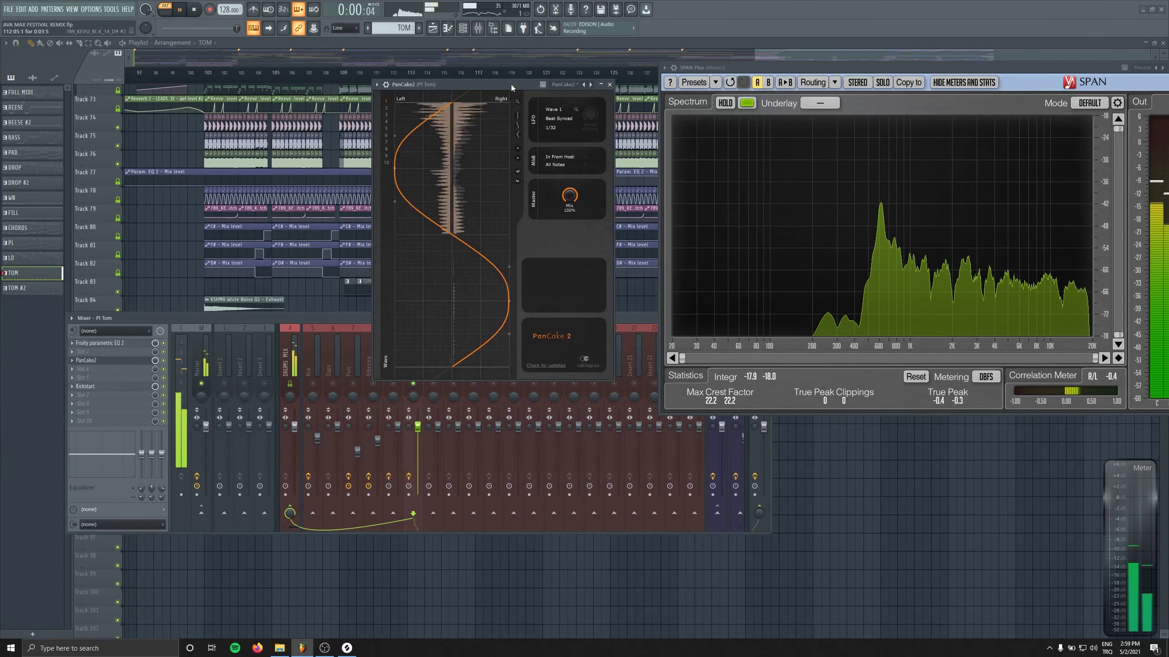
pyautogui.press('space')
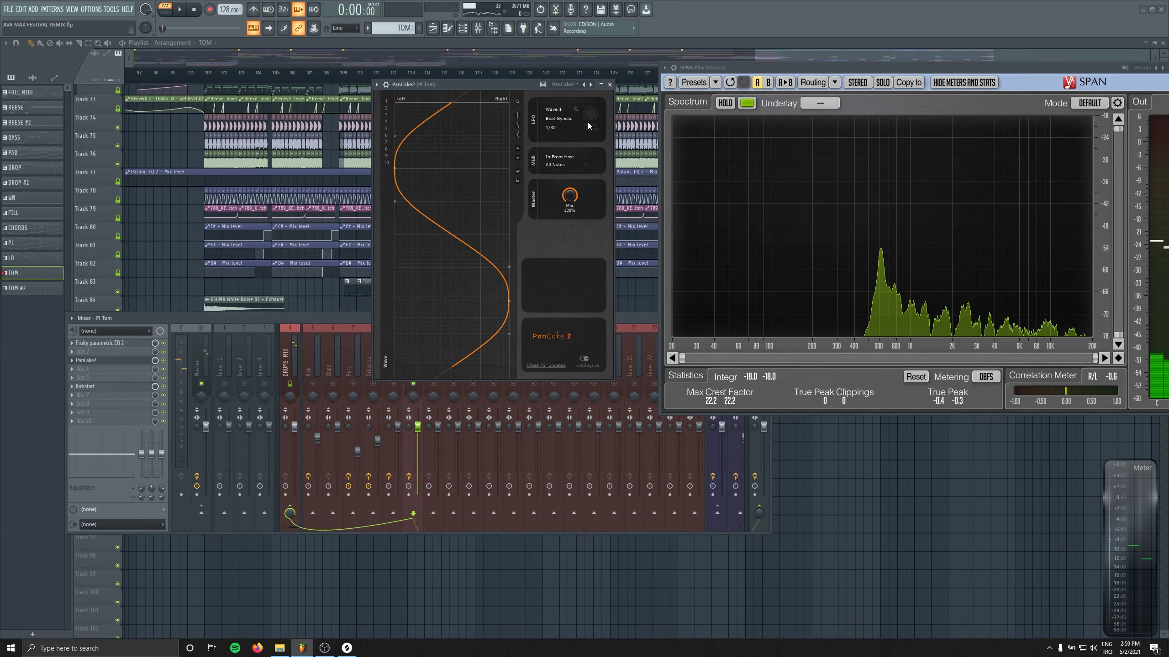
# Try a 1/16 LFO rate in PanCake2 and settle on 1/8 while auditioning the TOM pattern.
pyautogui.click(556, 129)
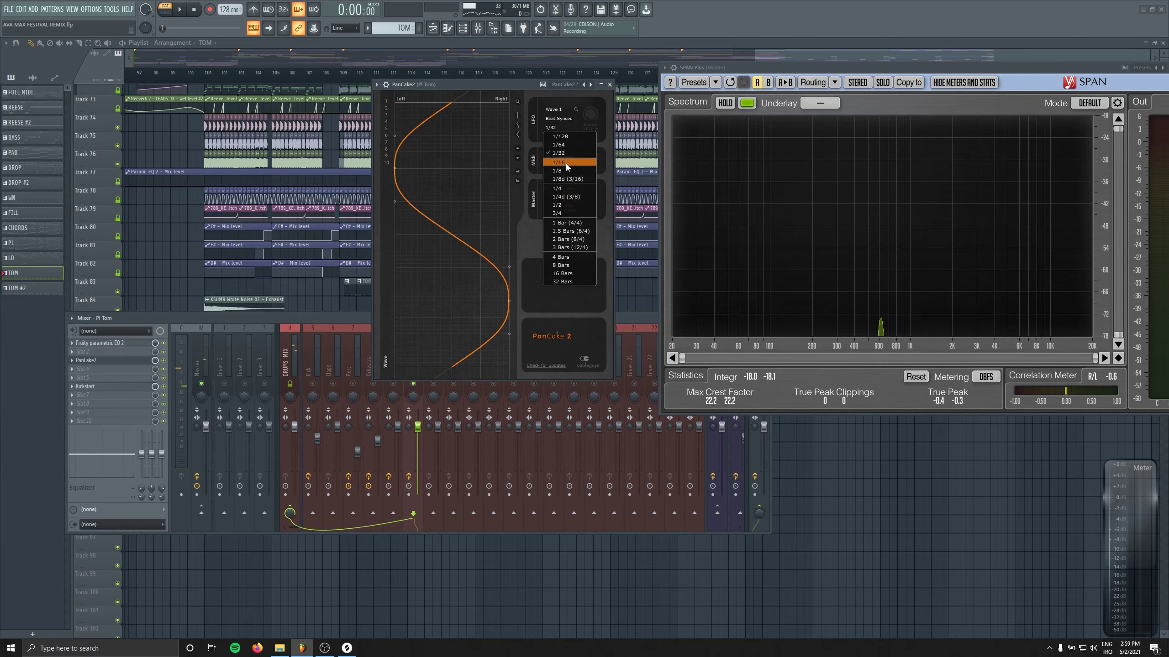
pyautogui.click(566, 164)
pyautogui.press('space')
pyautogui.click(555, 130)
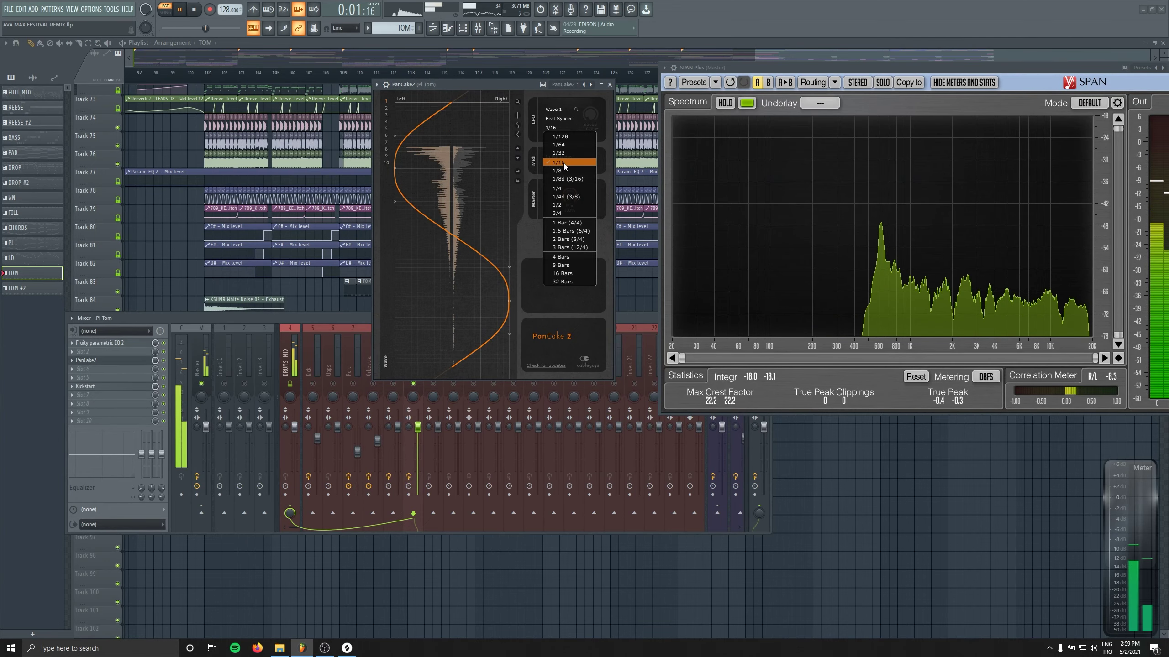
pyautogui.click(565, 167)
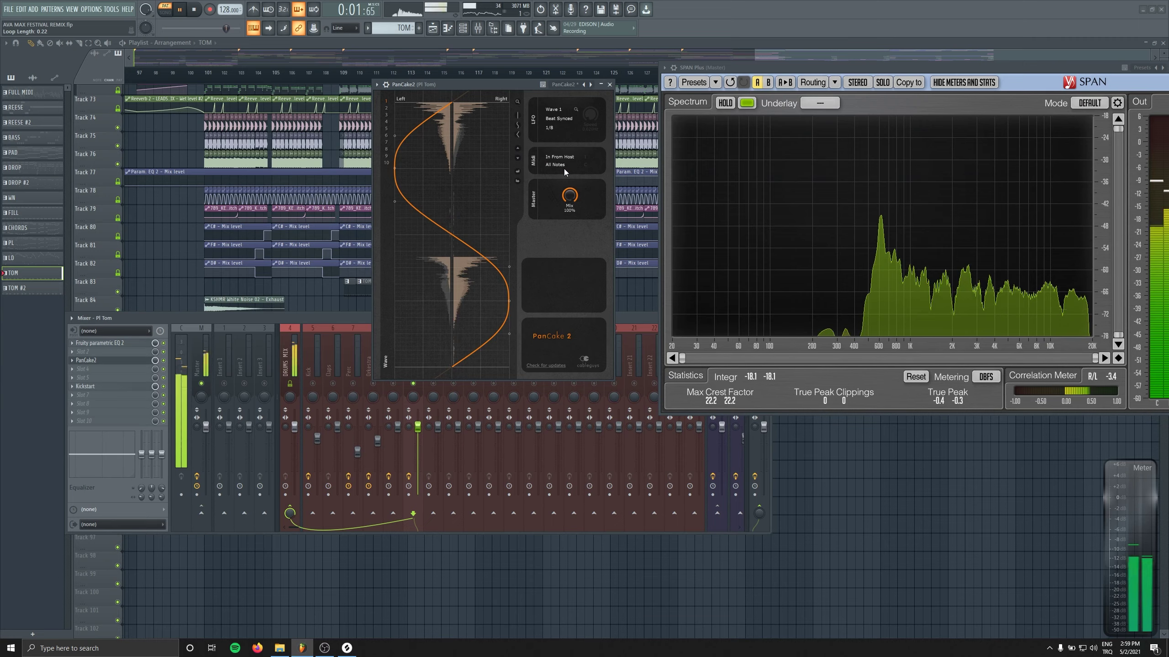
pyautogui.click(610, 84)
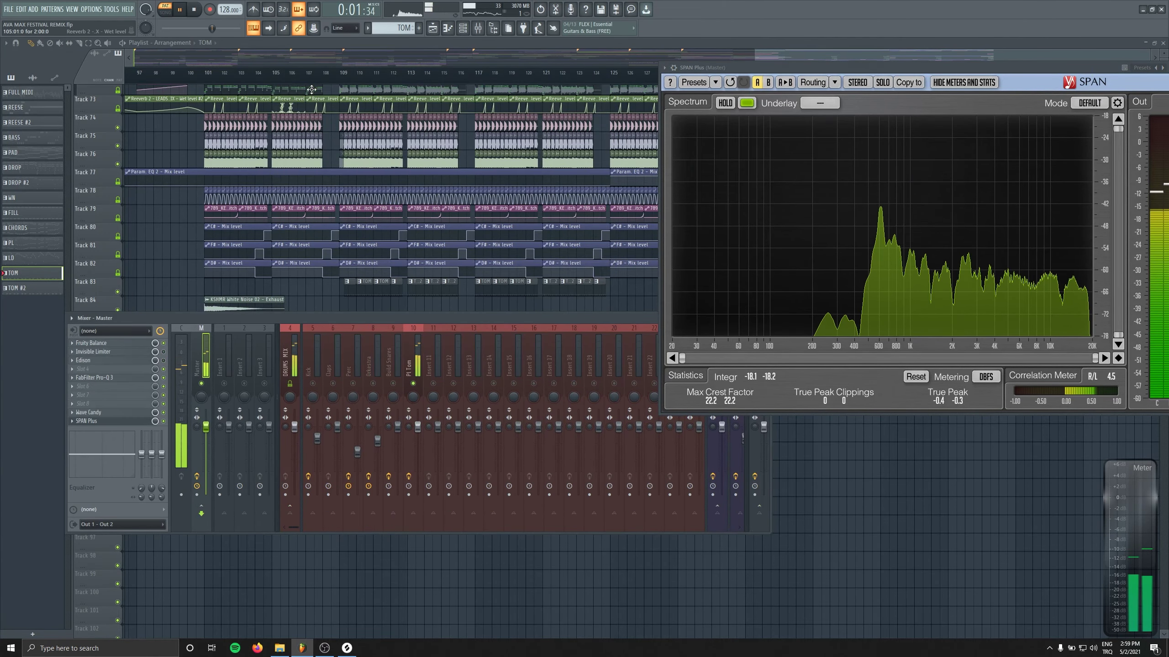
# Play the song from just before bar 109 and set the Pl Tom mixer track volume to 92%.
pyautogui.click(327, 73)
pyautogui.click(478, 29)
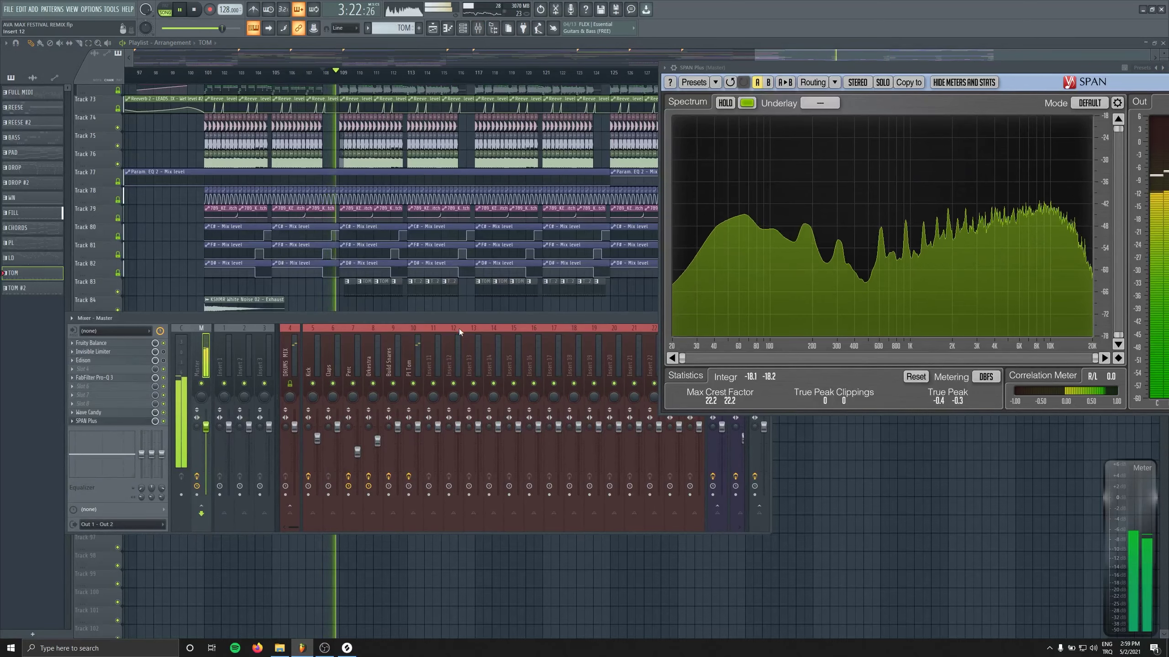
pyautogui.moveTo(419, 427); pyautogui.dragTo(418, 432)
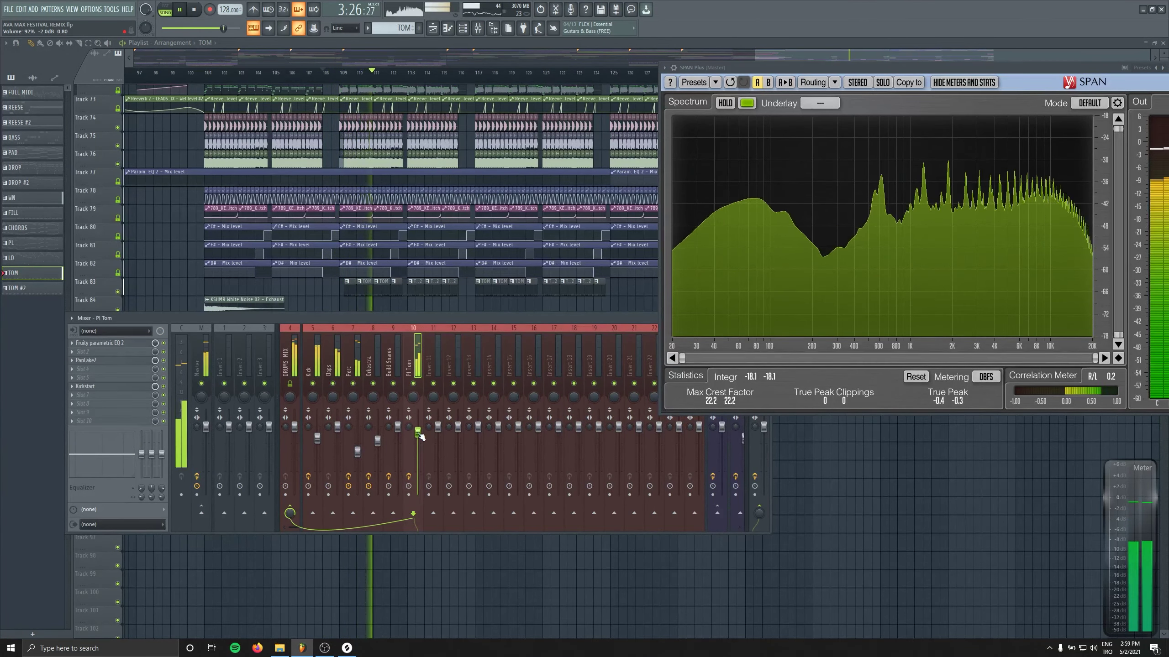
pyautogui.press('F9')
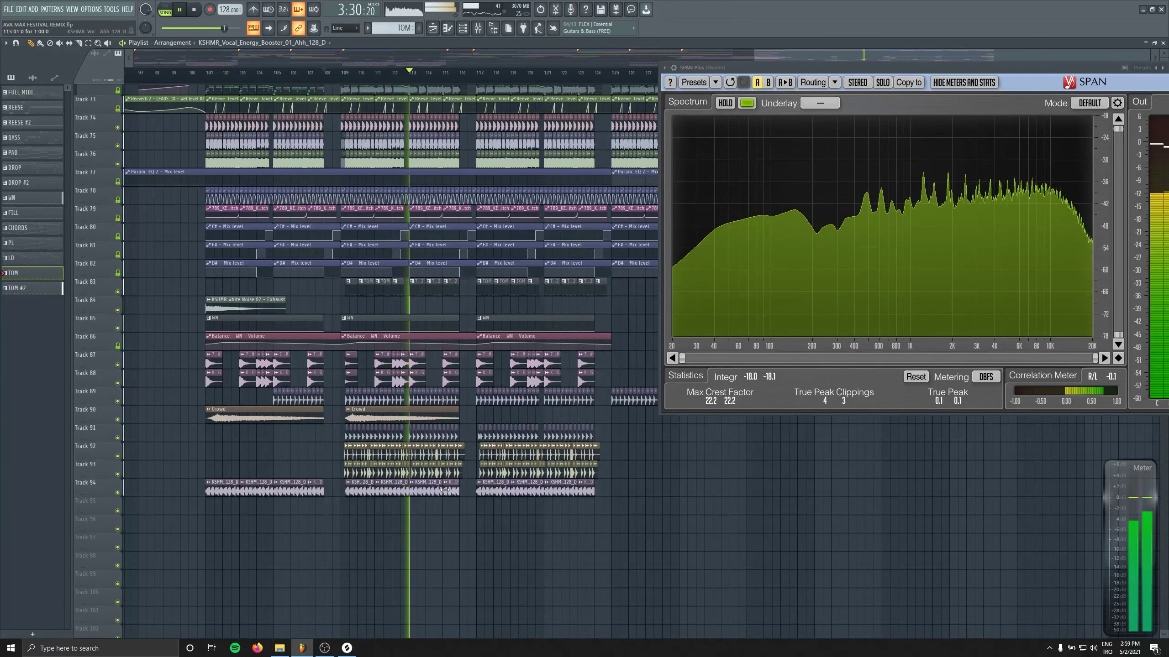
# Set the KSHMR_Vocal_Energy_Booster_01_Ahh_128_D channel volume to 43%, and lower it slightly further during playback.
pyautogui.doubleClick(479, 483)
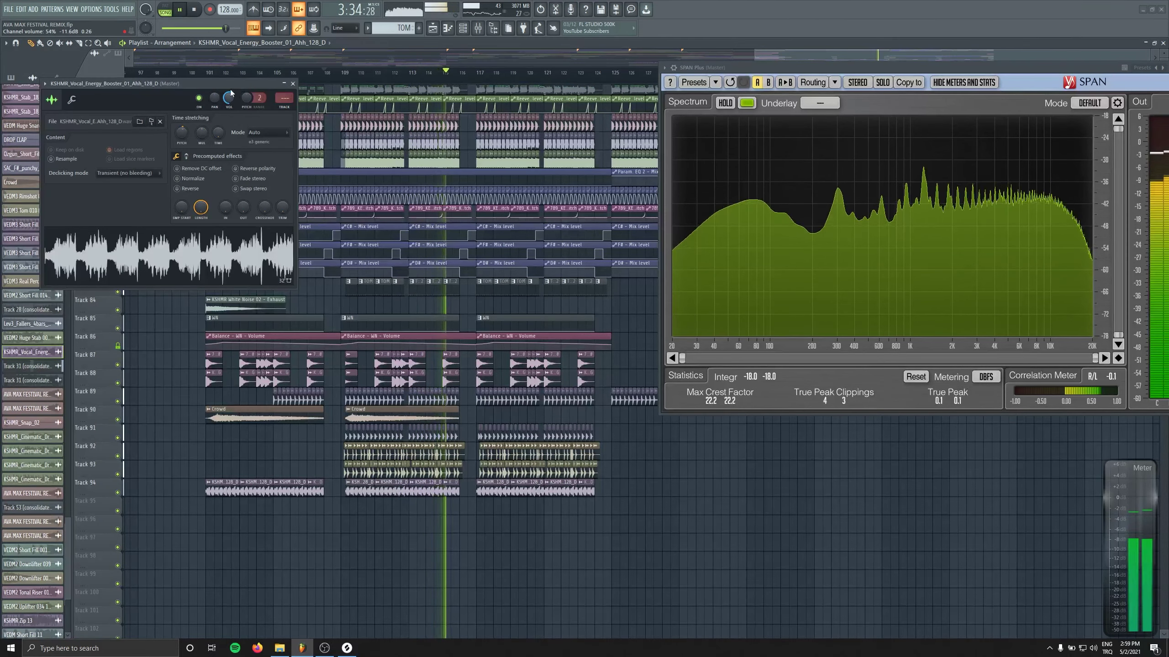
pyautogui.moveTo(239, 86); pyautogui.dragTo(366, 124)
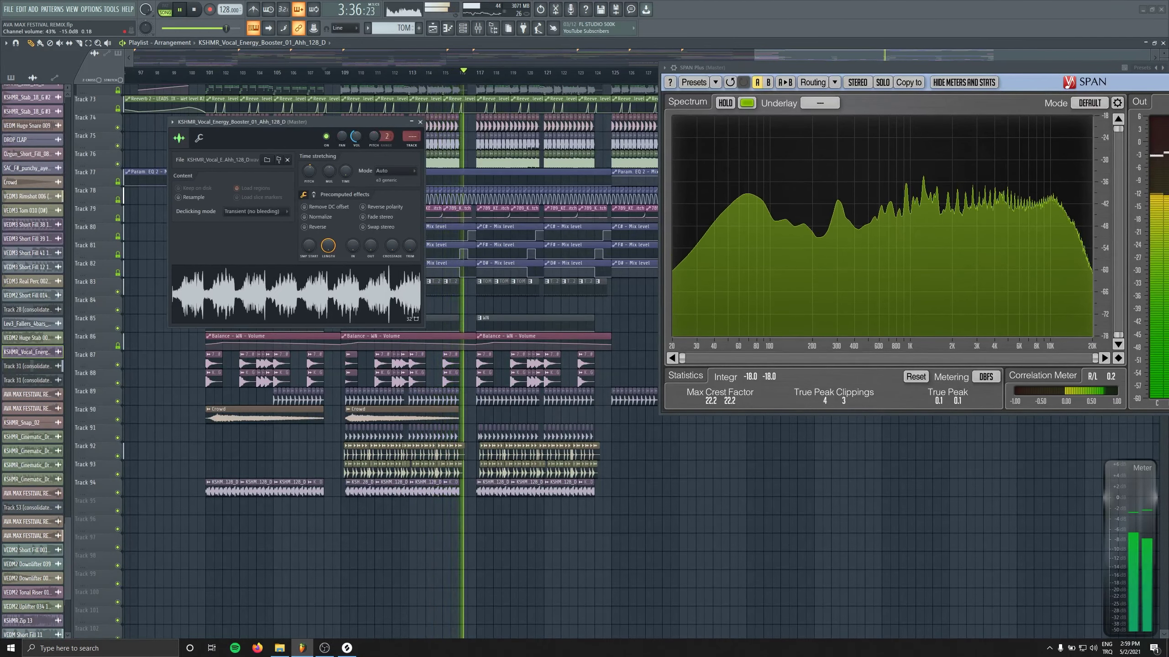
pyautogui.click(419, 122)
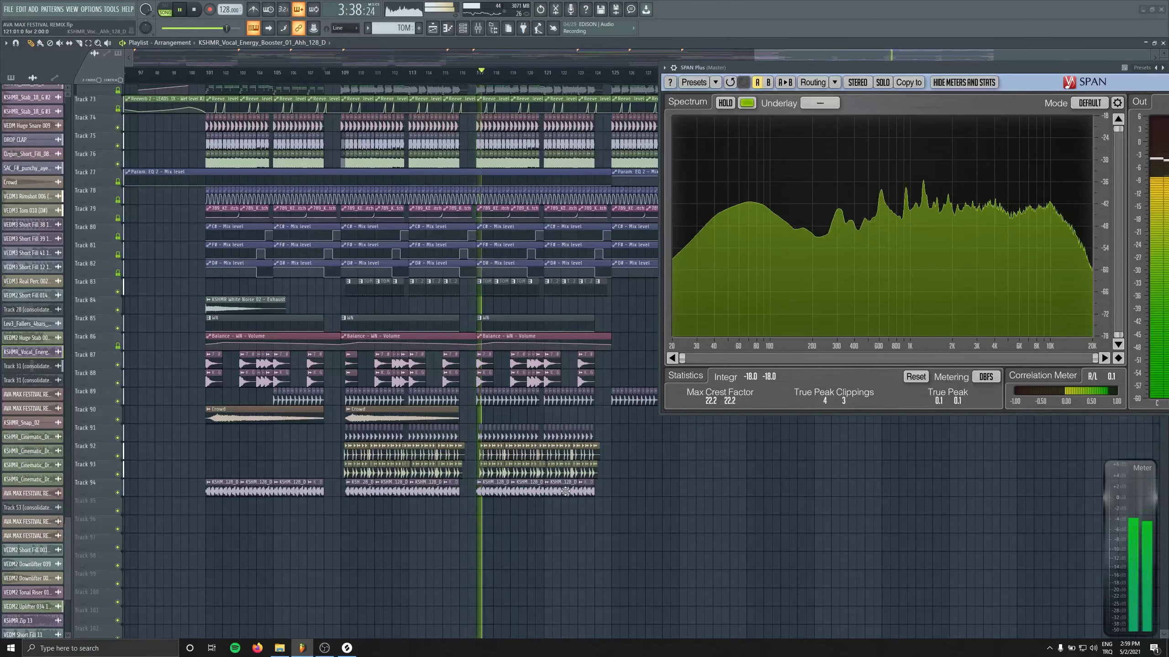
pyautogui.doubleClick(533, 495)
pyautogui.moveTo(356, 136); pyautogui.dragTo(357, 145)
pyautogui.click(419, 121)
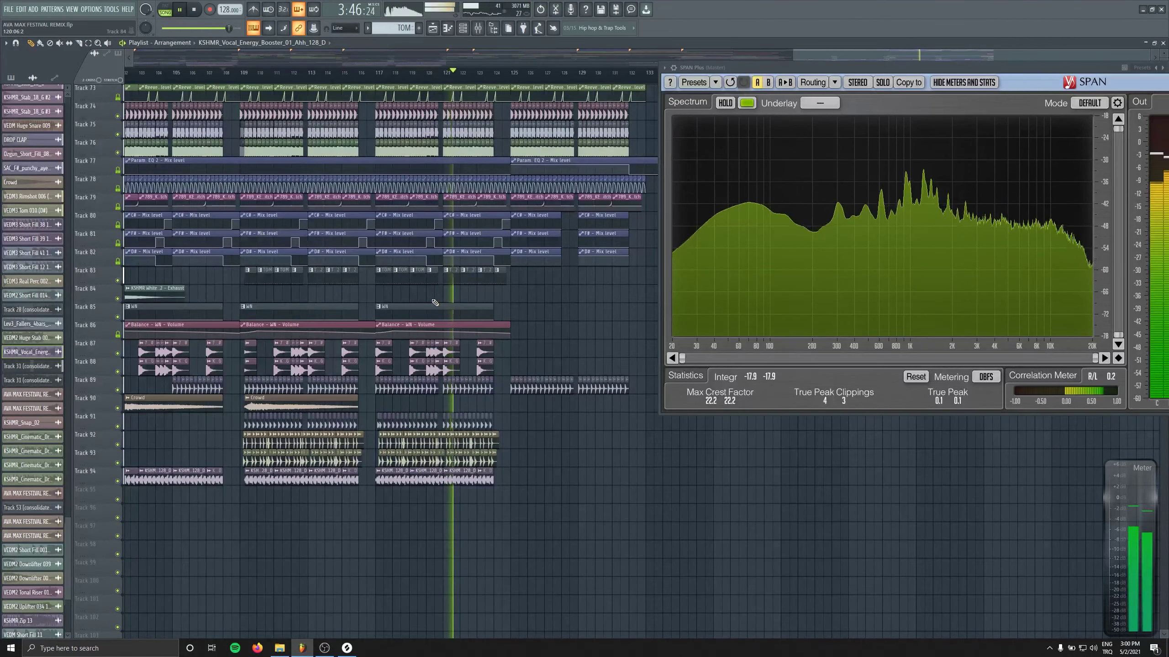
# Play through the end of the second Drop while looking over the playlist tracks, and save the project.
pyautogui.scroll(15, 451, 249)
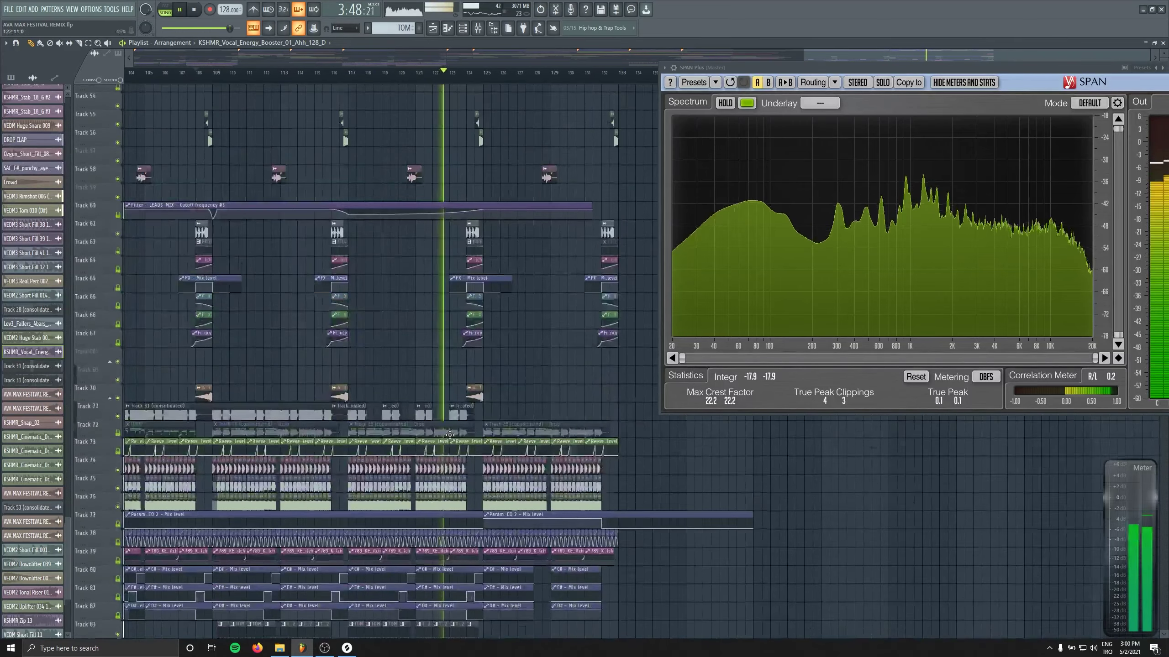
pyautogui.scroll(8, 467, 433)
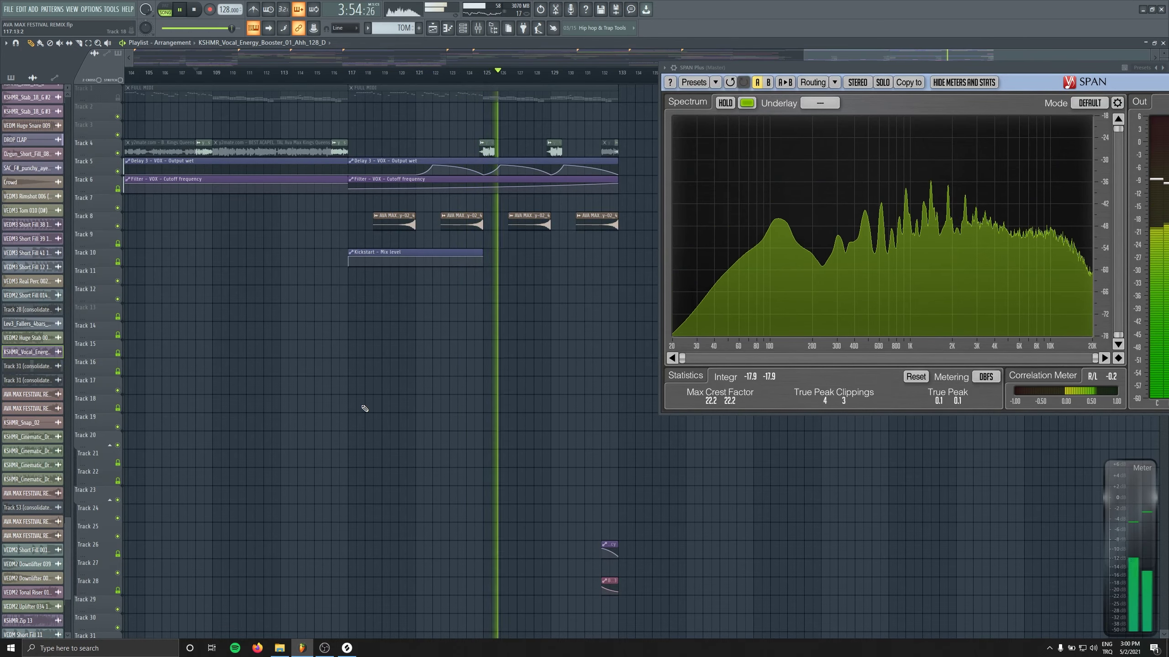
pyautogui.scroll(-4, 477, 444)
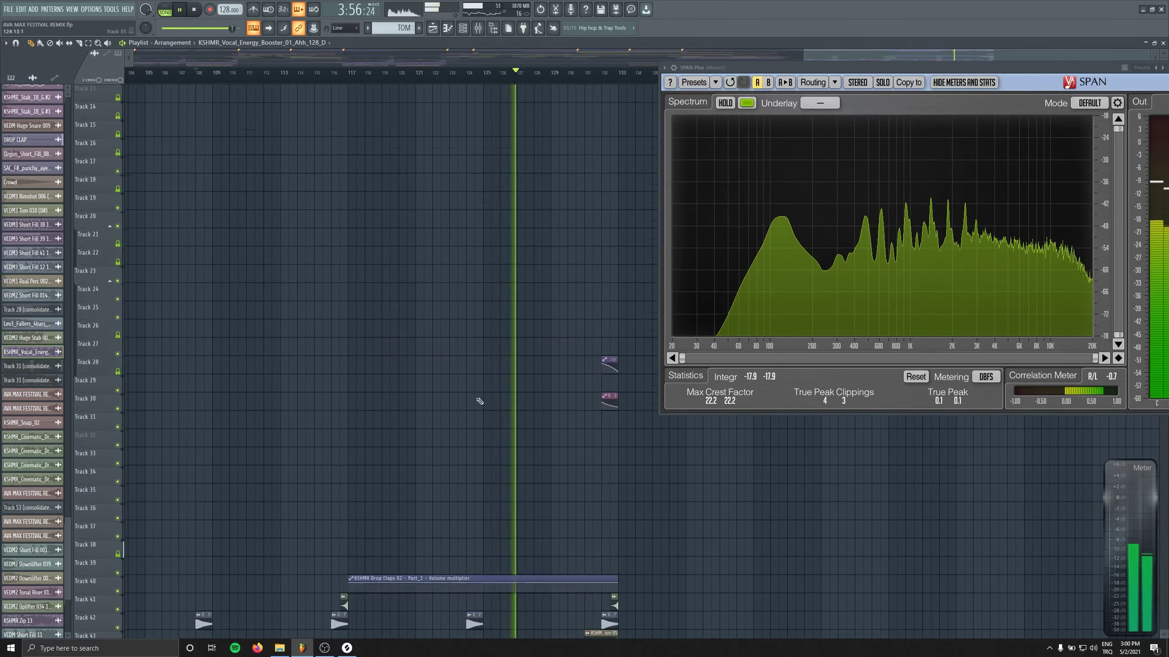
pyautogui.scroll(4, 479, 402)
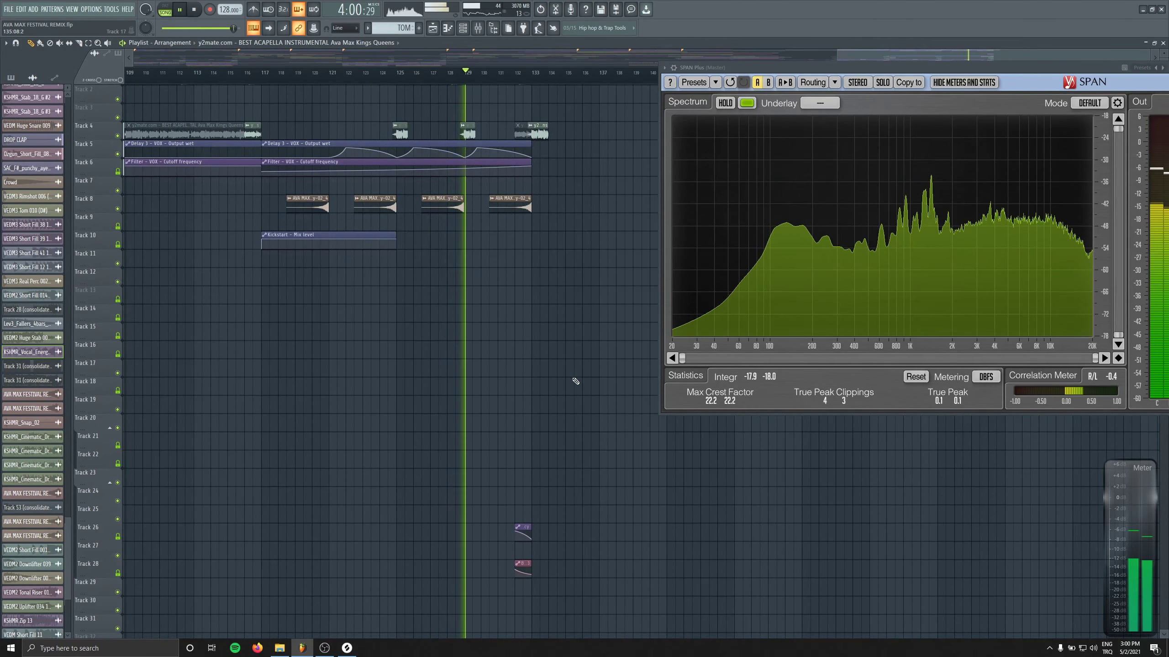
pyautogui.scroll(-4, 575, 381)
pyautogui.scroll(4, 553, 366)
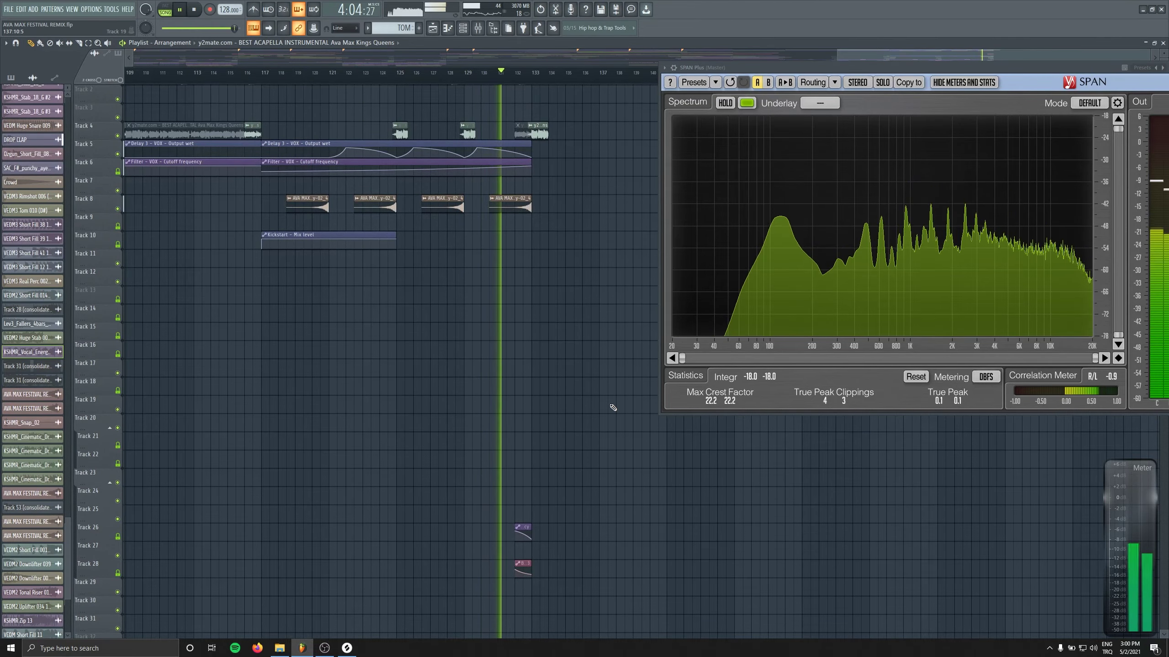
pyautogui.scroll(-3, 613, 407)
pyautogui.scroll(-5, 613, 407)
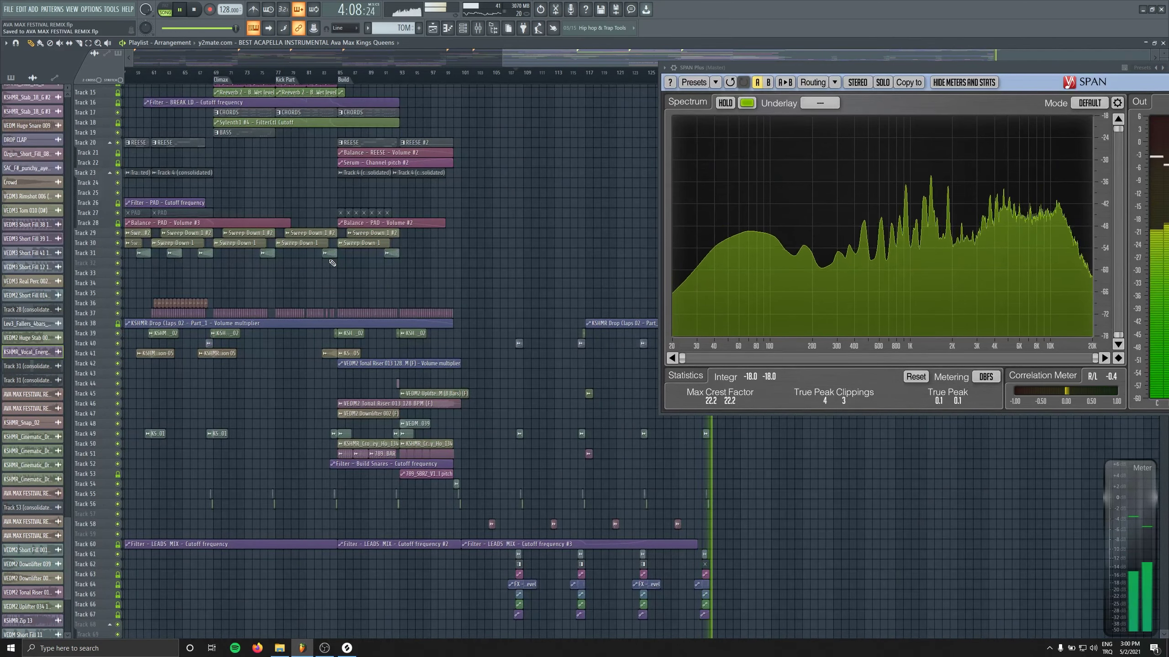
pyautogui.press('space')
# Lengthen the Cymbal_Transition_01, Sweep Transition and Impact_with_Sweep_02 clips past bar 133 so they ring out, and audition the ending.
pyautogui.scroll(4, 436, 290)
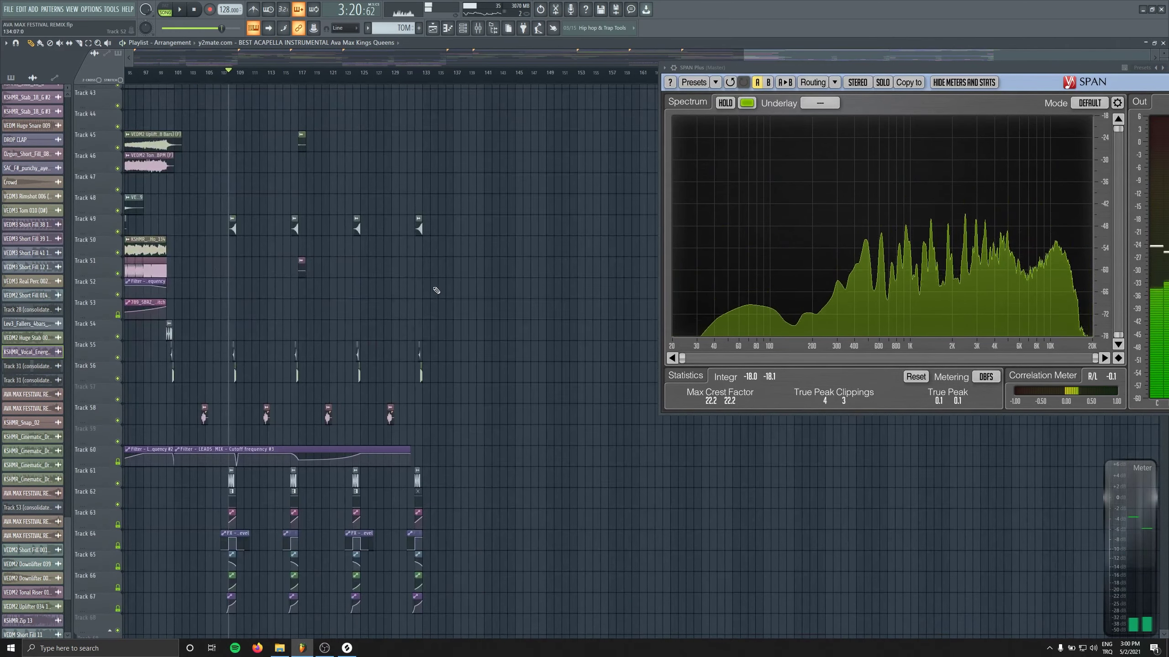
pyautogui.scroll(-10, 467, 383)
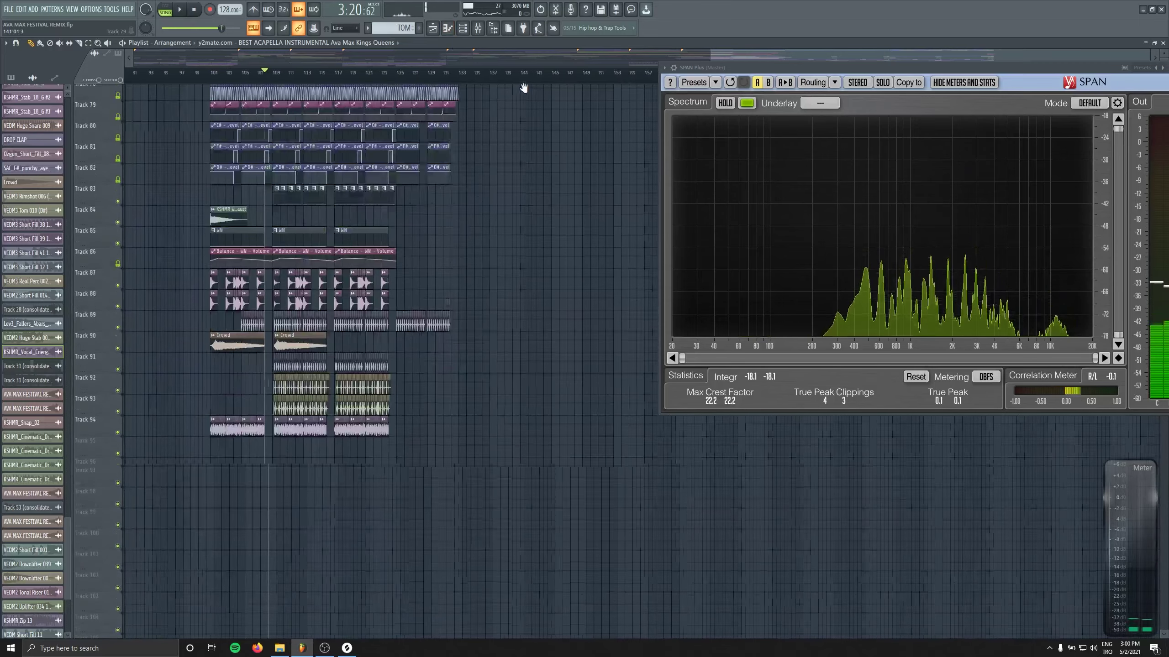
pyautogui.scroll(9, 524, 88)
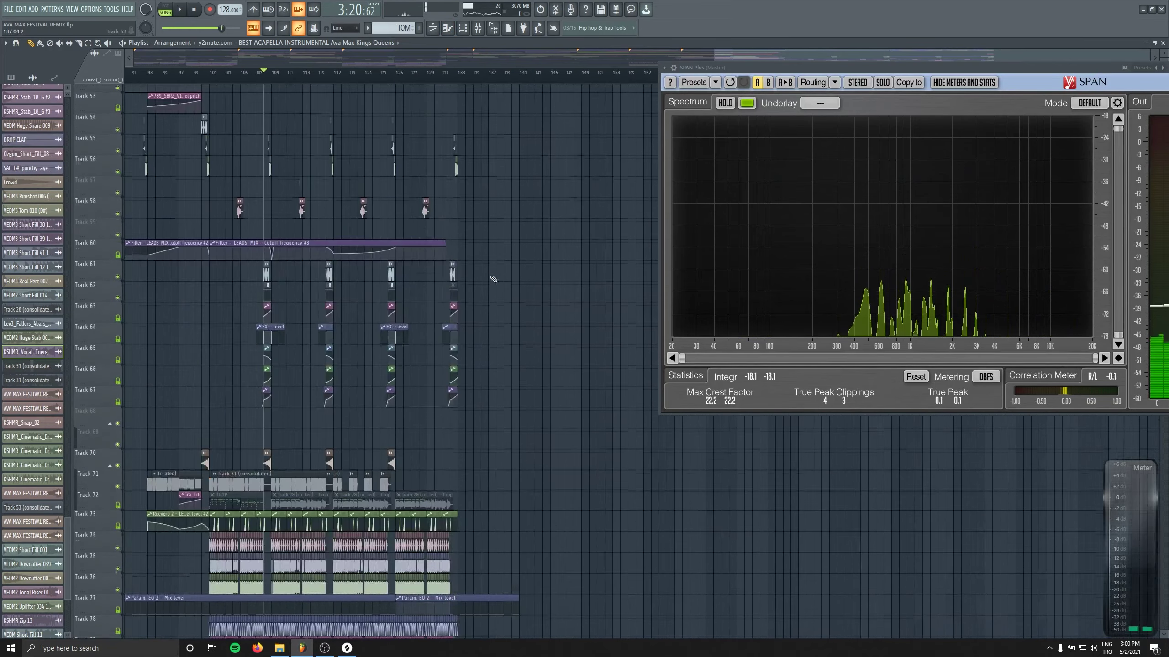
pyautogui.scroll(5, 225, 384)
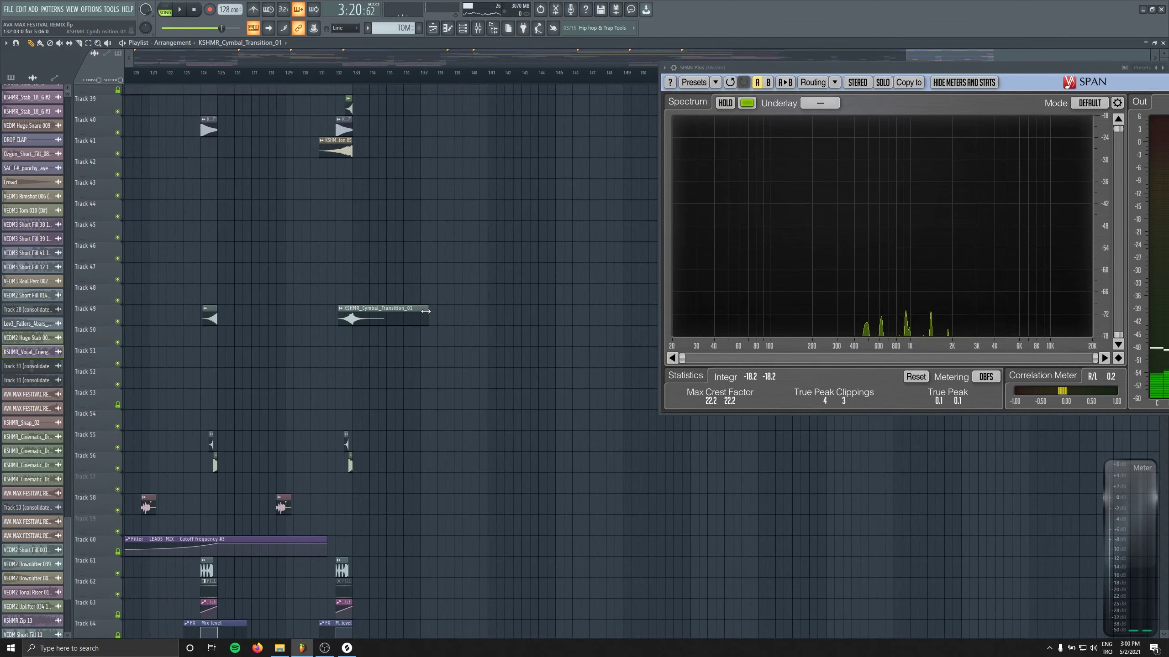
pyautogui.scroll(2, 376, 250)
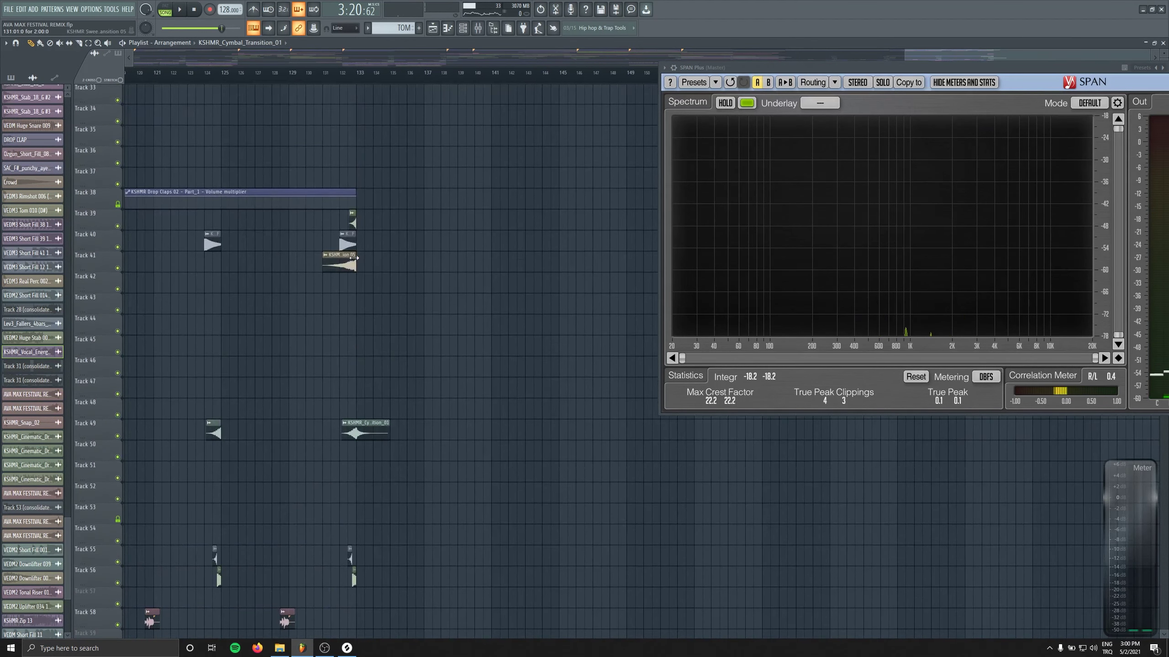
pyautogui.press('space')
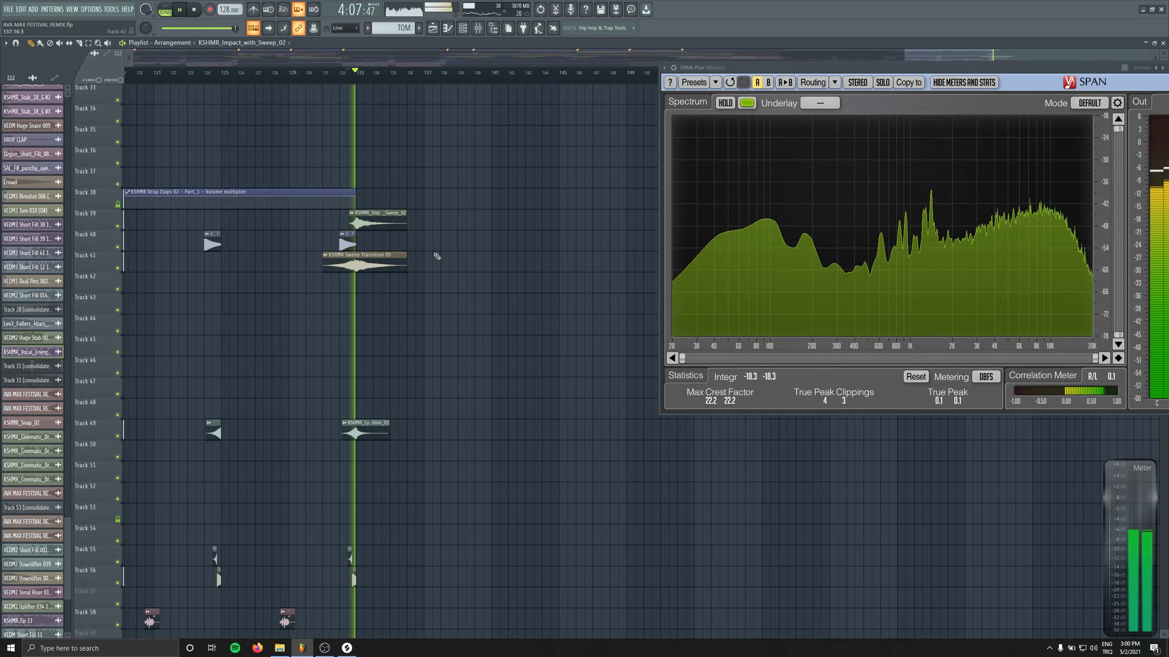
pyautogui.scroll(3, 409, 337)
pyautogui.press('space')
# Shorten the last acapella clip on Track 4, just after bar 133, and audition the vocal ending.
pyautogui.scroll(9, 410, 336)
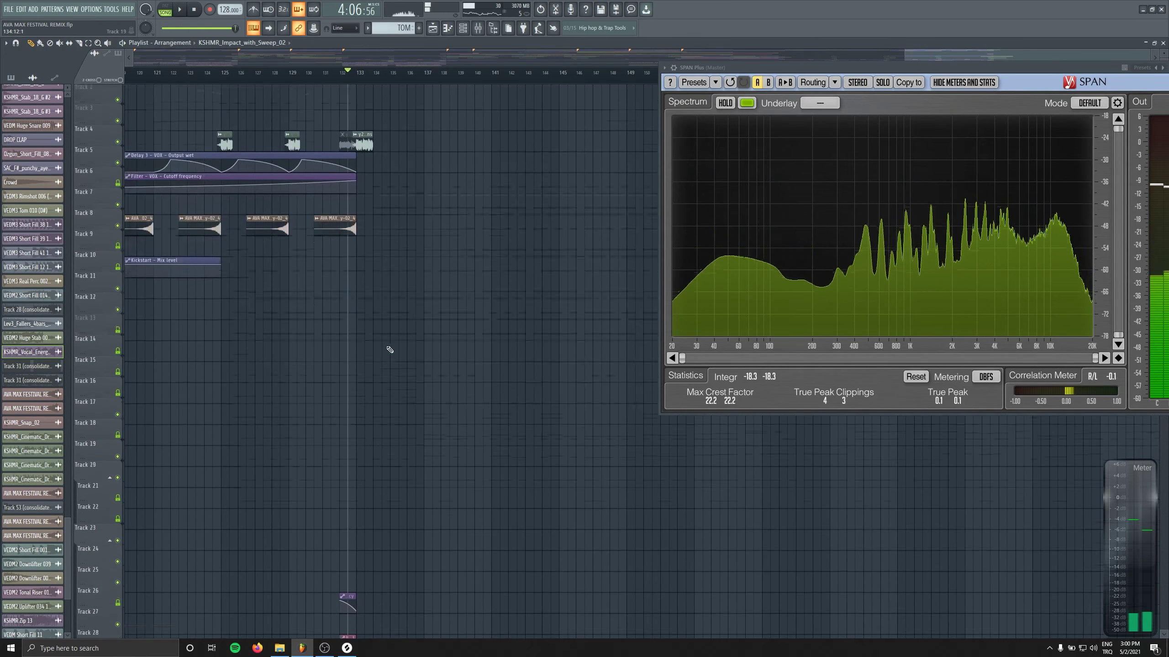
pyautogui.scroll(5, 369, 98)
pyautogui.press('space')
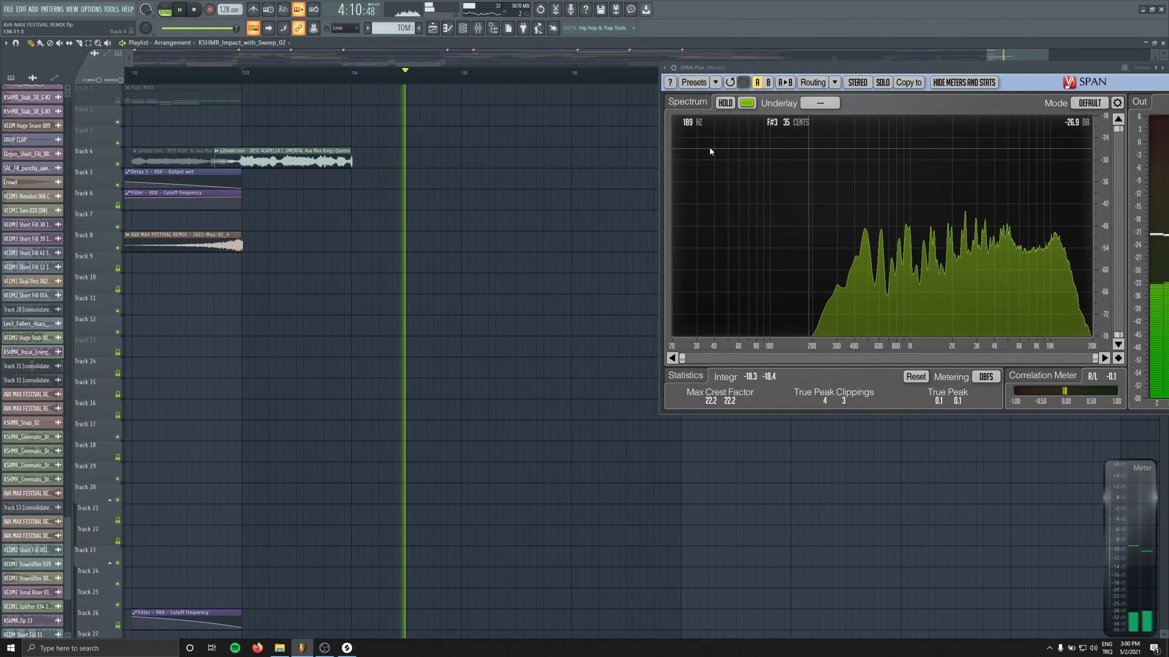
pyautogui.press('space')
pyautogui.press('space')
pyautogui.moveTo(347, 152); pyautogui.dragTo(319, 152)
pyautogui.press('space')
pyautogui.press('space')
pyautogui.press('space')
pyautogui.press('space')
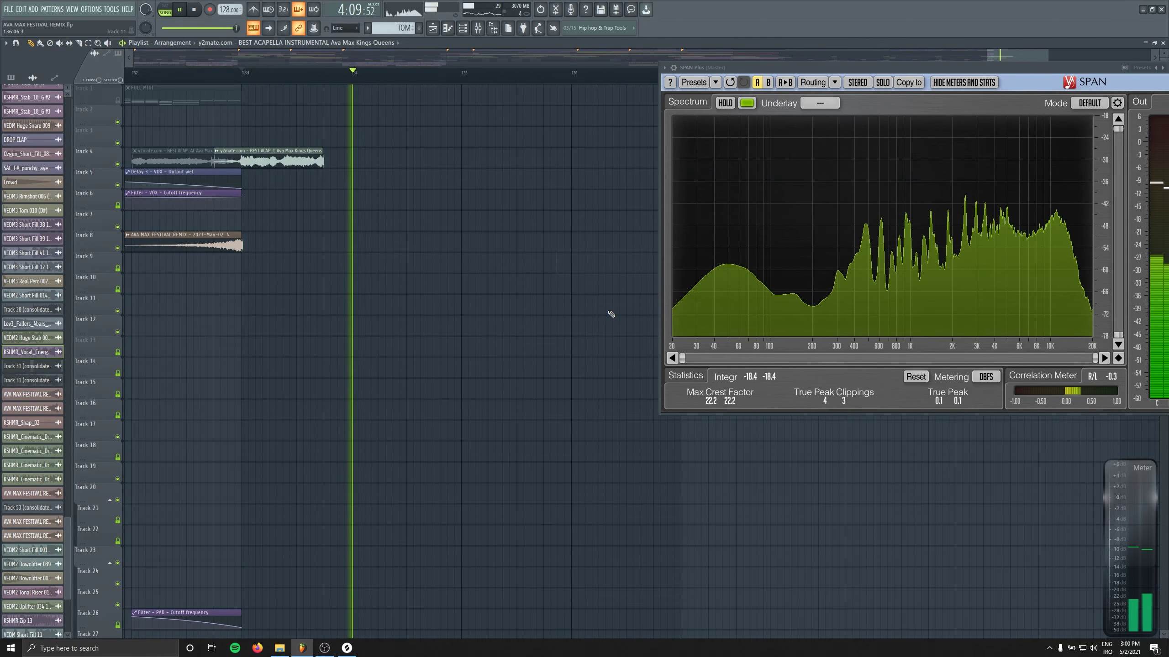
# Play the latter part of the first Build and save the project.
pyautogui.scroll(-10, 593, 310)
pyautogui.press('space')
pyautogui.scroll(-5, 462, 286)
pyautogui.click(312, 72)
pyautogui.press('space')
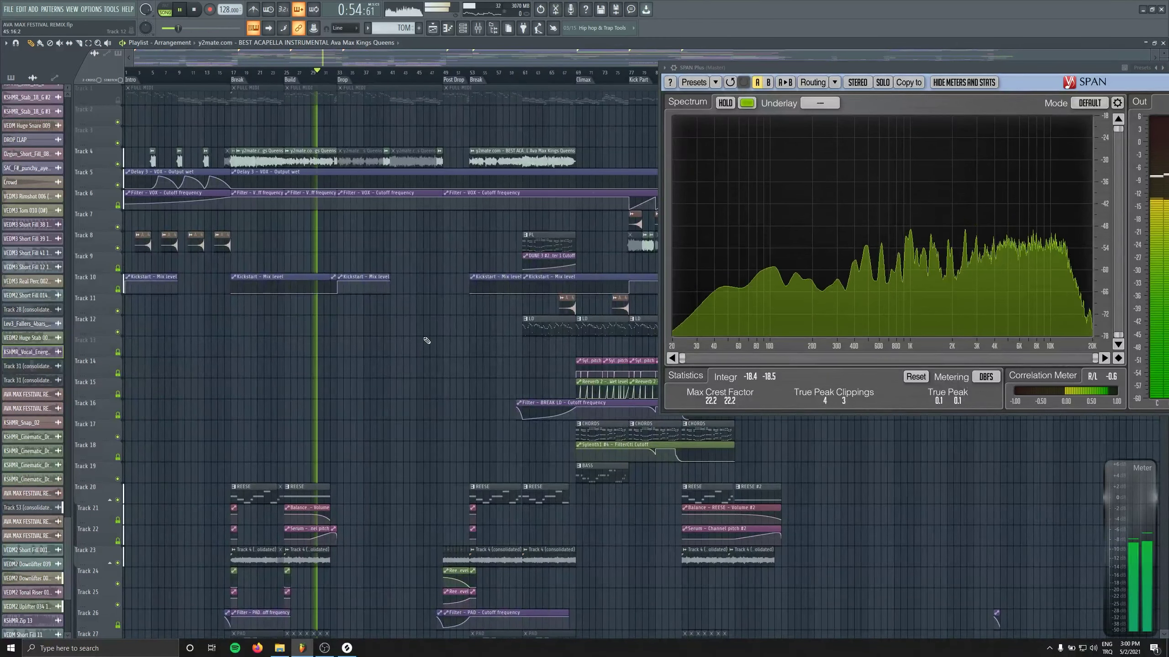
pyautogui.scroll(-6, 303, 154)
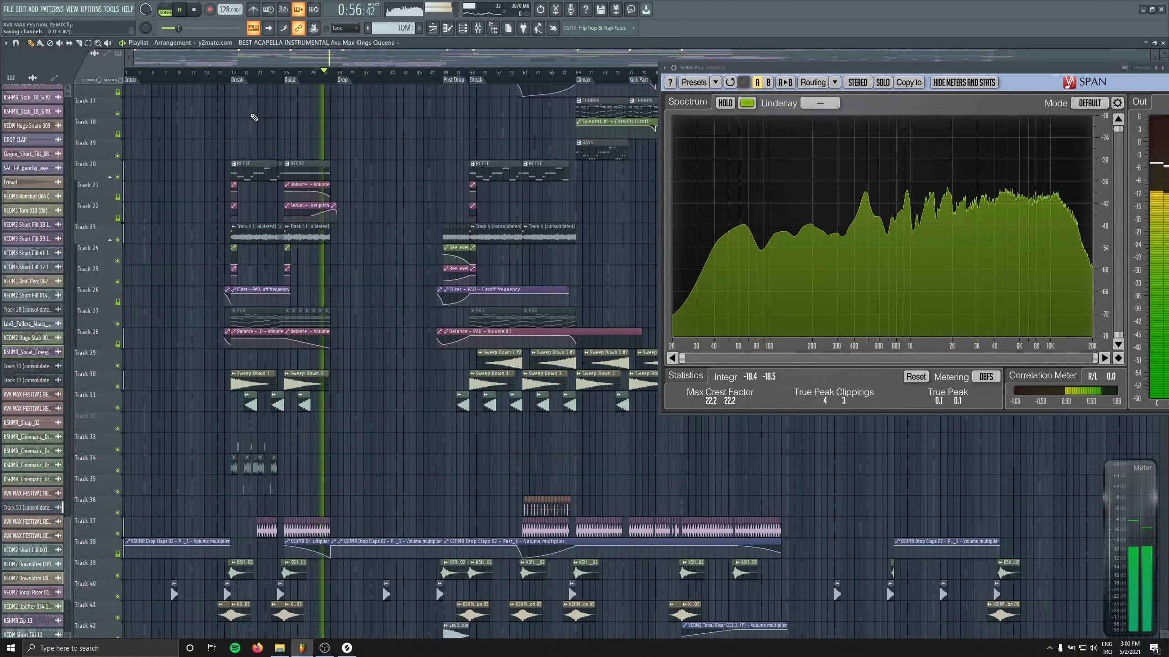
pyautogui.press('space')
# Remove Edison and Invisible Limiter from the Master mixer track and add The Glue after FabFilter Pro-Q 3.
pyautogui.click(231, 72)
pyautogui.click(194, 9)
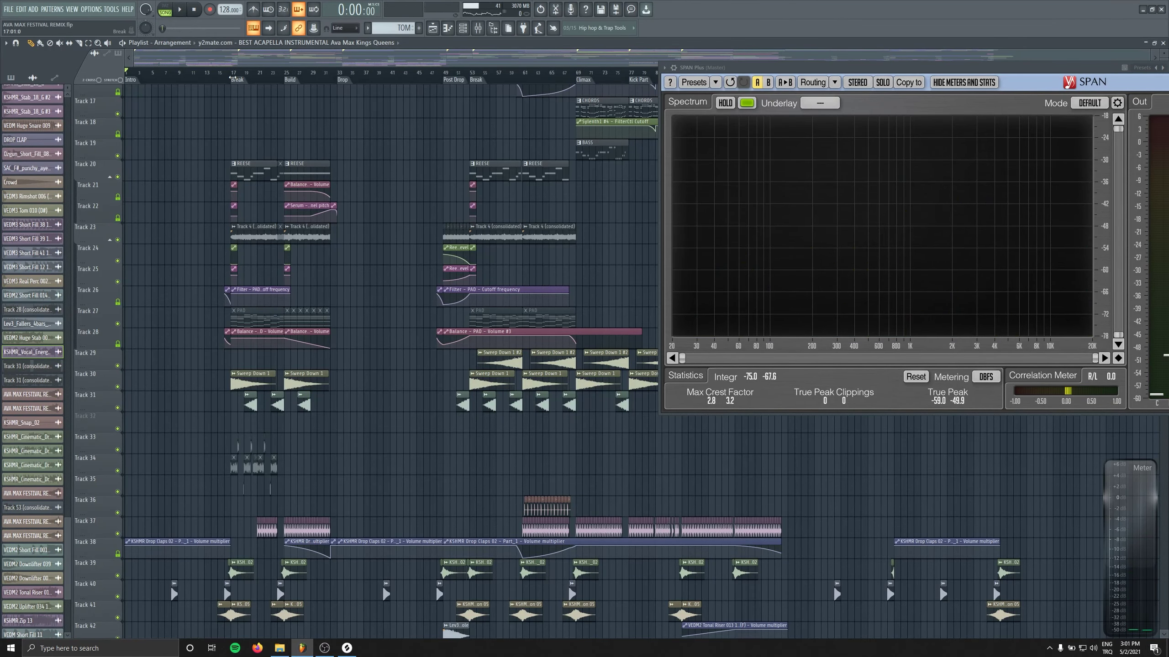
pyautogui.scroll(-2, 386, 253)
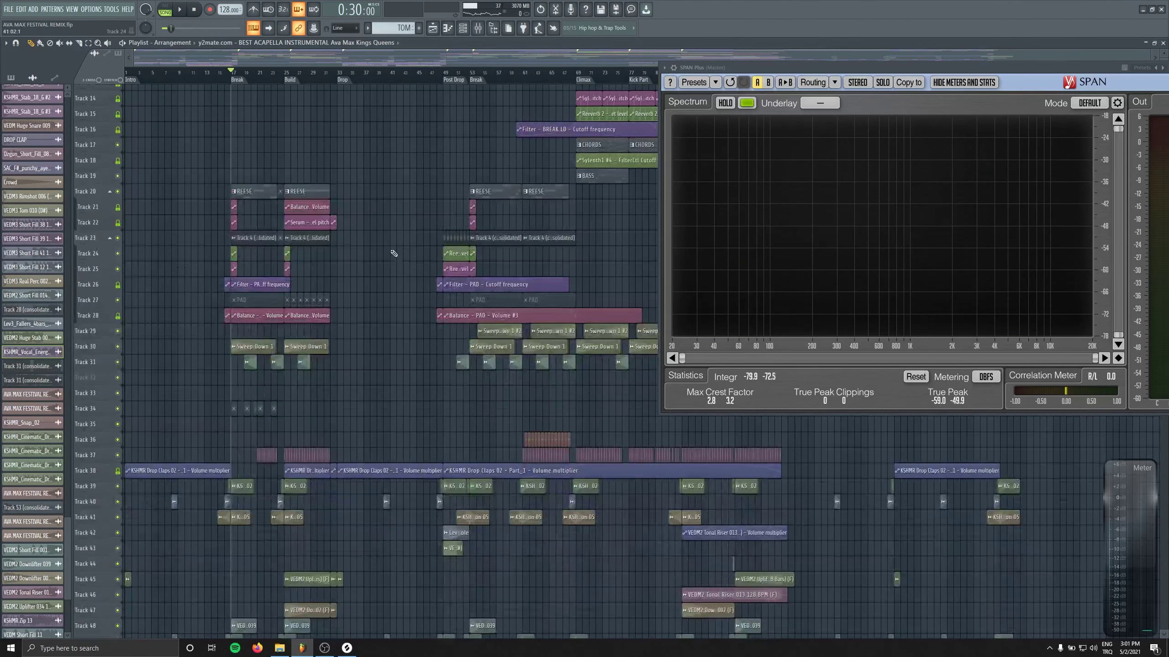
pyautogui.click(487, 32)
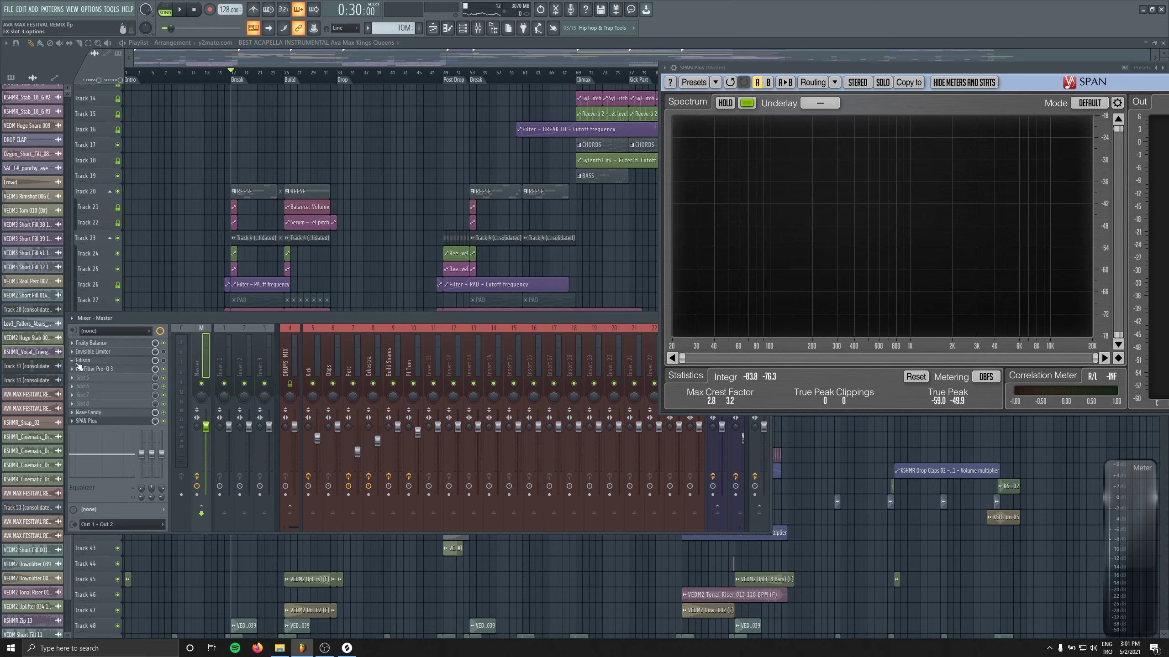
pyautogui.click(79, 367)
pyautogui.click(85, 379)
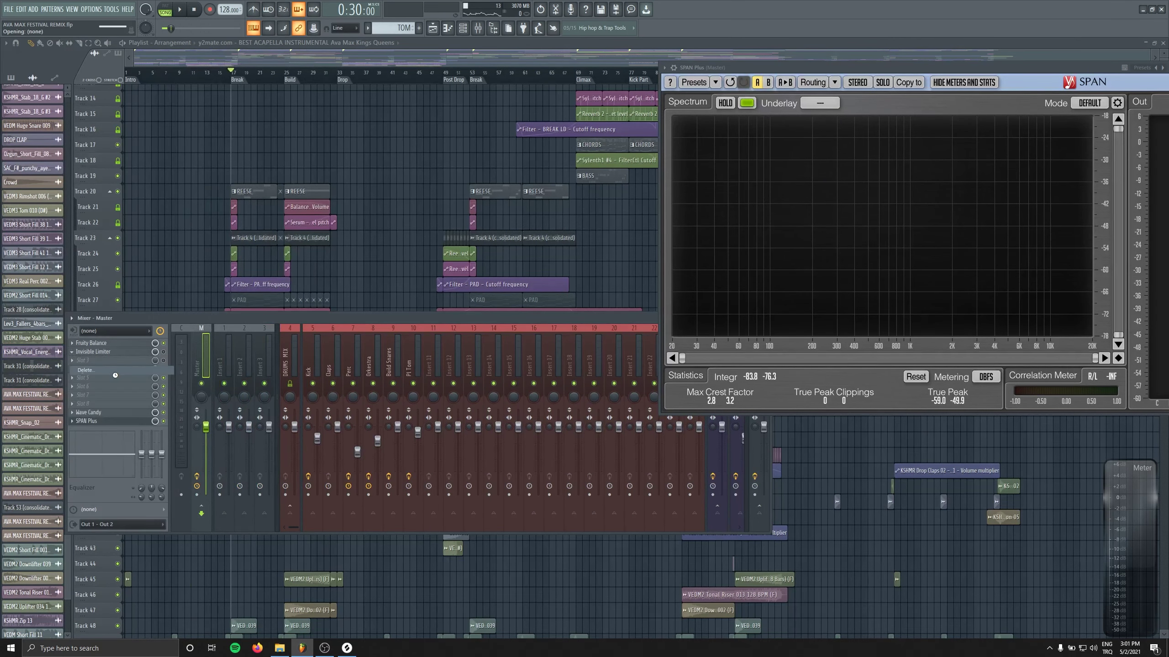
pyautogui.moveTo(131, 369); pyautogui.dragTo(133, 355)
pyautogui.click(134, 361)
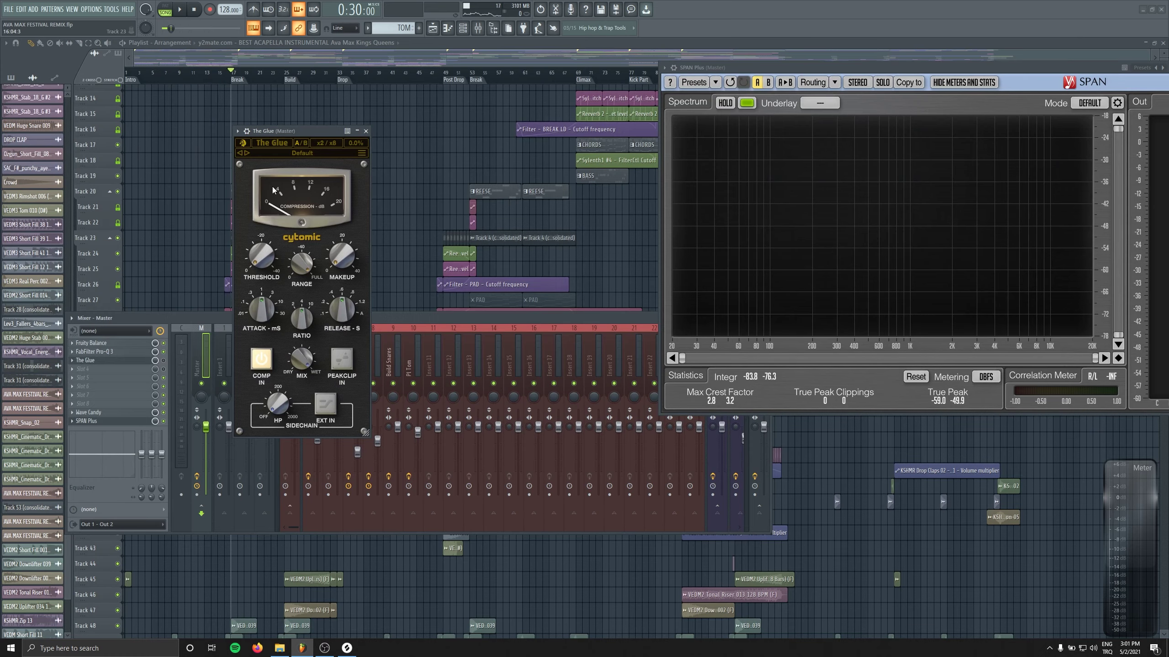
# Load the custom preset from the MASTERING category in The Glue on the Master track.
pyautogui.click(358, 154)
pyautogui.moveTo(405, 164)
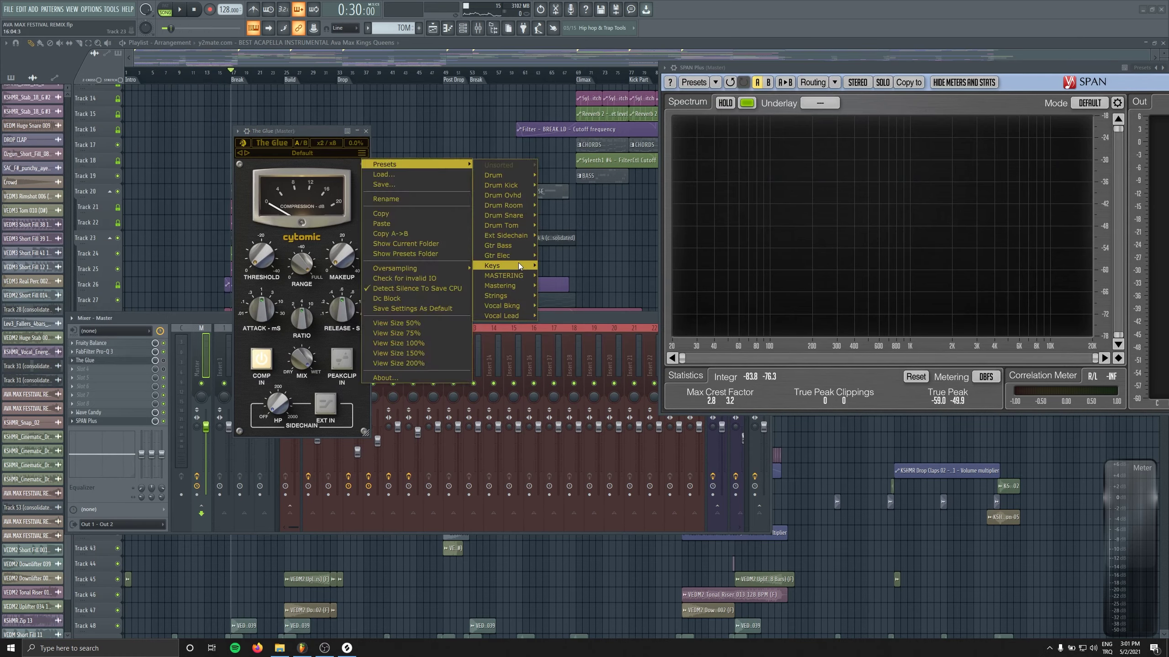
pyautogui.click(560, 275)
pyautogui.moveTo(291, 131); pyautogui.dragTo(326, 148)
pyautogui.press('F9')
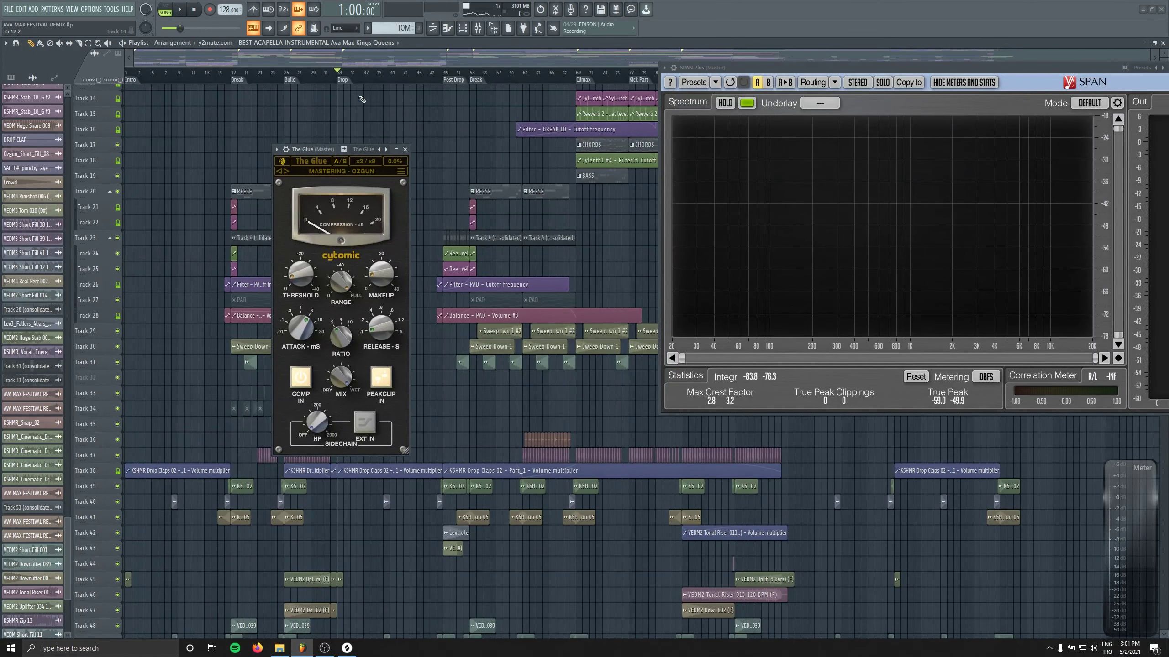
# Set The Glue's makeup to 0.0 dB and threshold to -3.0 dB while auditioning the first Drop and Kick Part.
pyautogui.hscroll(5, 449, 120)
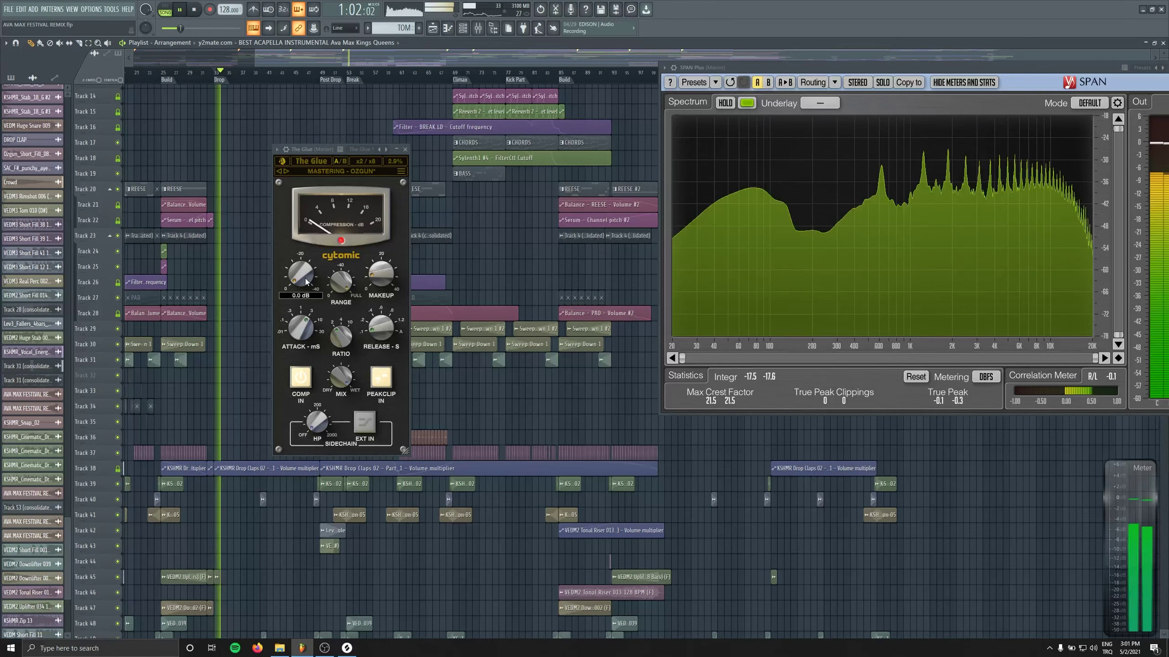
pyautogui.moveTo(381, 275)
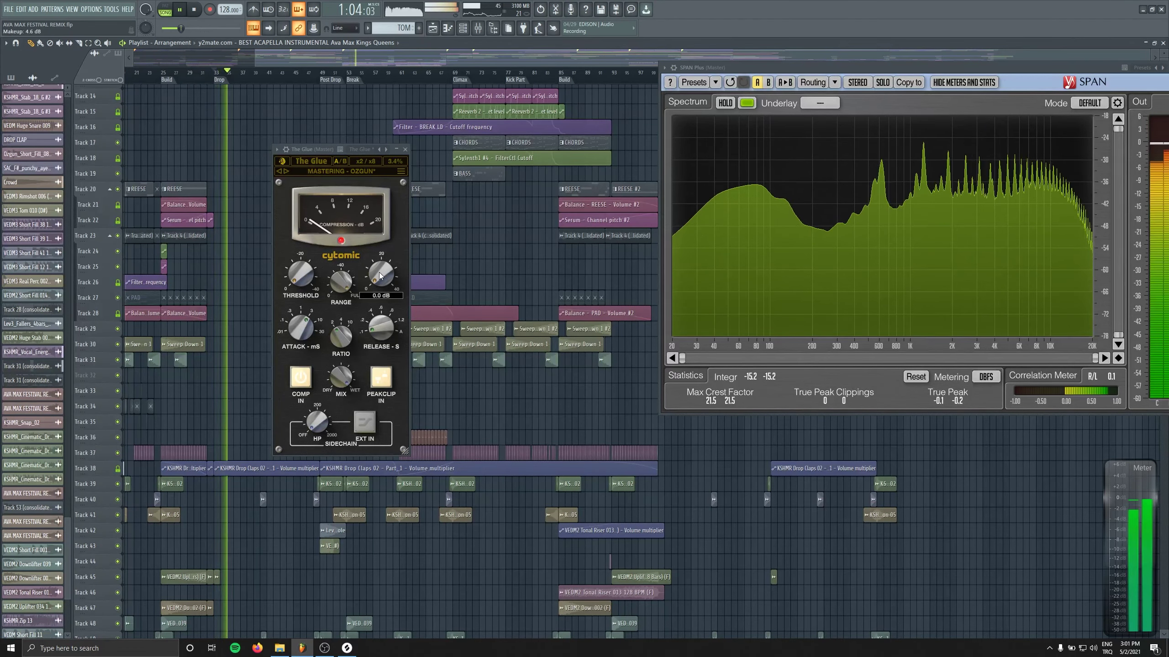
pyautogui.moveTo(299, 284)
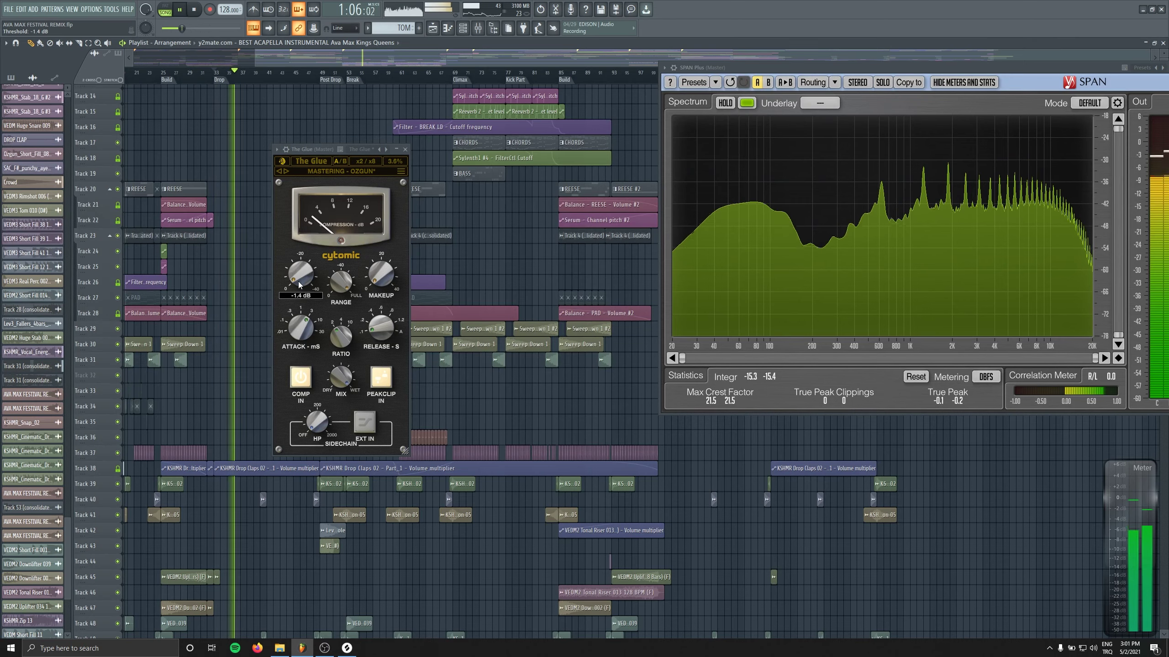
pyautogui.scroll(-3, 298, 283)
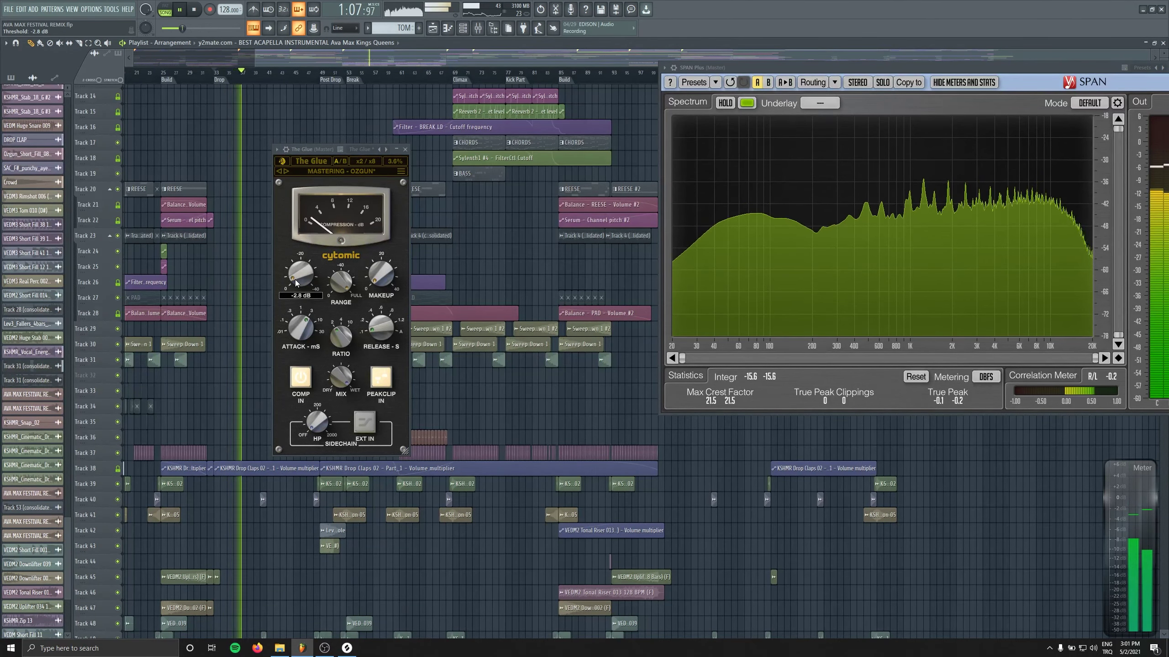
pyautogui.scroll(6, 296, 282)
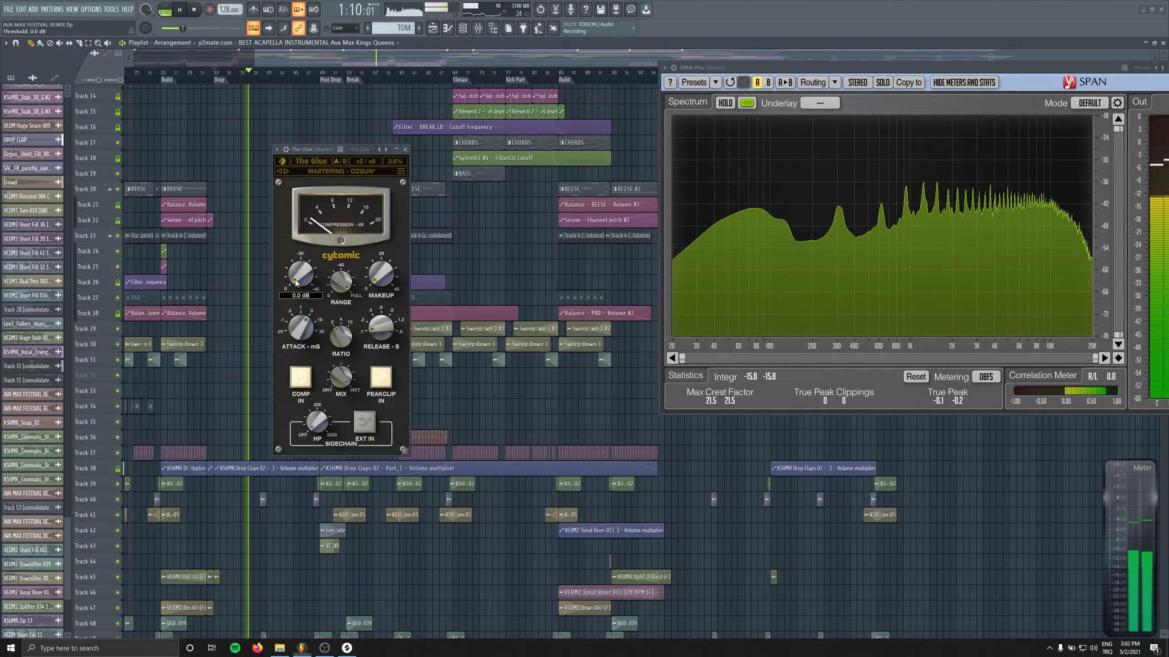
pyautogui.scroll(-6, 295, 283)
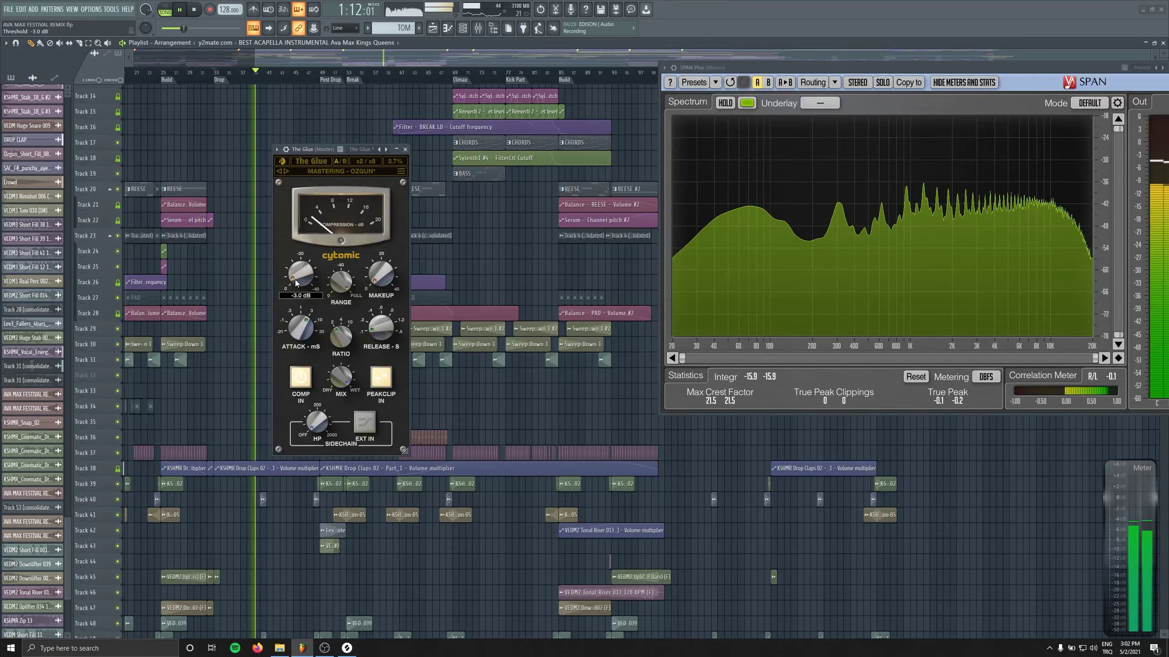
pyautogui.click(508, 73)
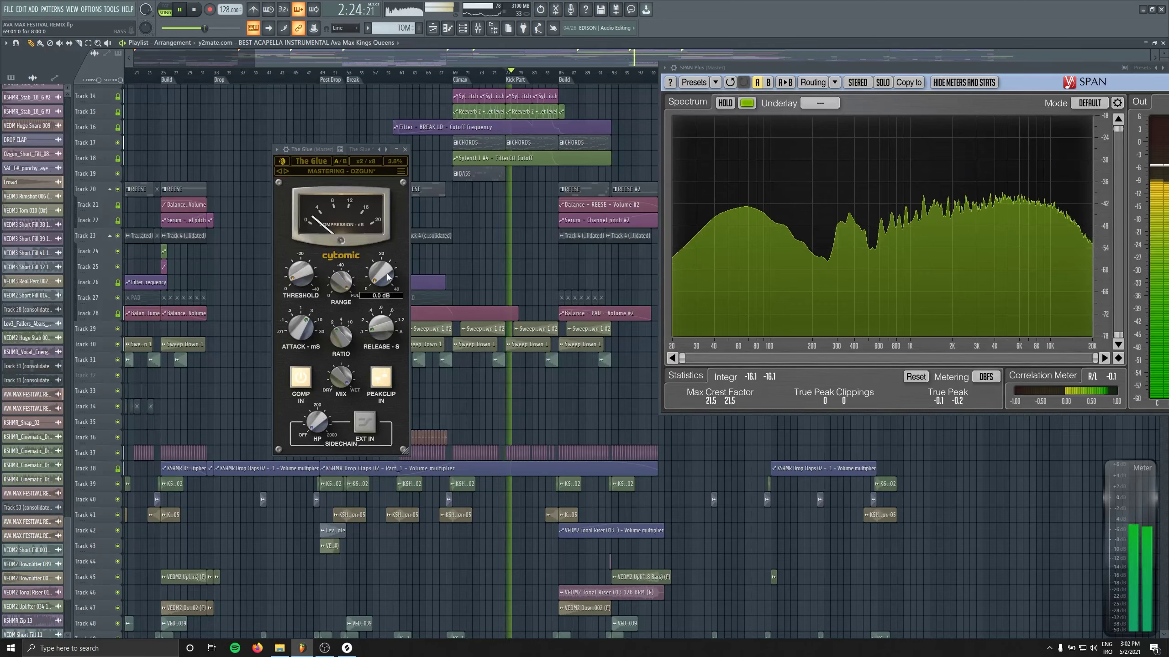
pyautogui.press('space')
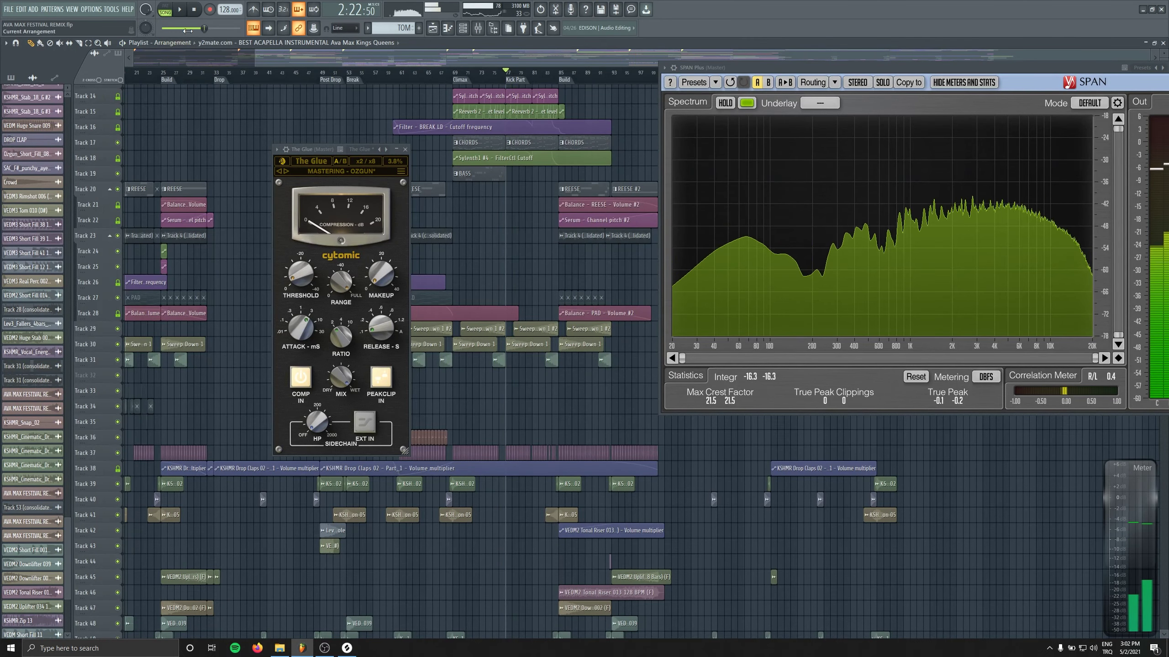
# Add FabFilter Pro-L 2 to the Master track and place it in slot 6, below The Glue.
pyautogui.press('Home')
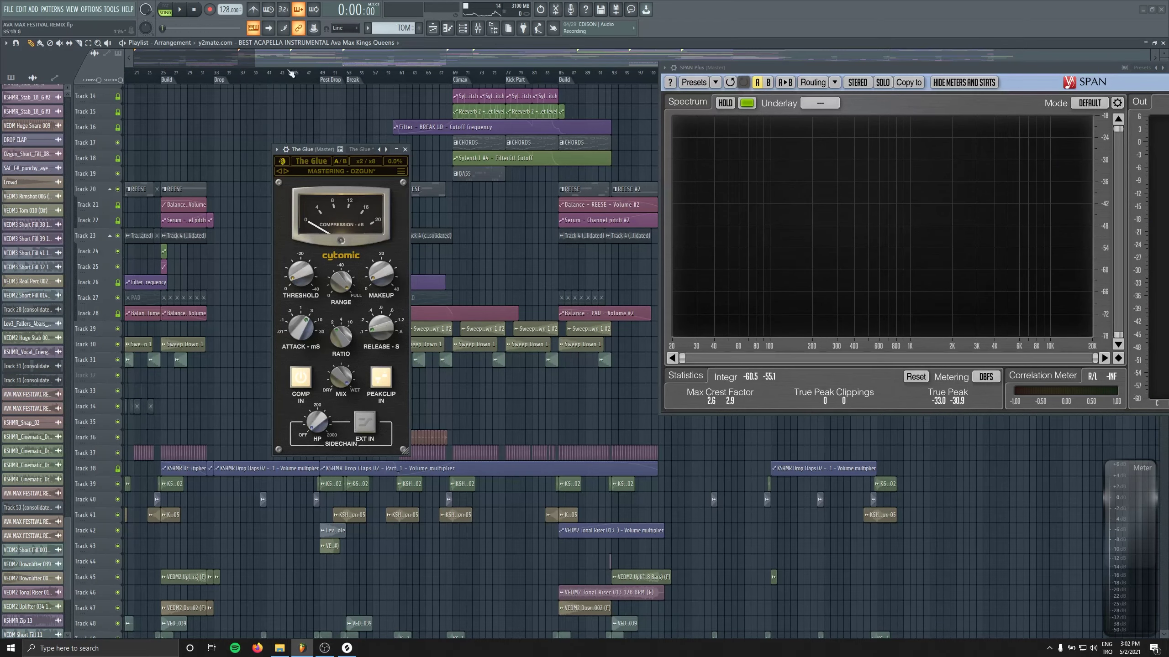
pyautogui.click(478, 28)
pyautogui.click(95, 369)
pyautogui.moveTo(294, 115); pyautogui.dragTo(552, 233)
pyautogui.moveTo(313, 147); pyautogui.dragTo(201, 140)
pyautogui.click(293, 142)
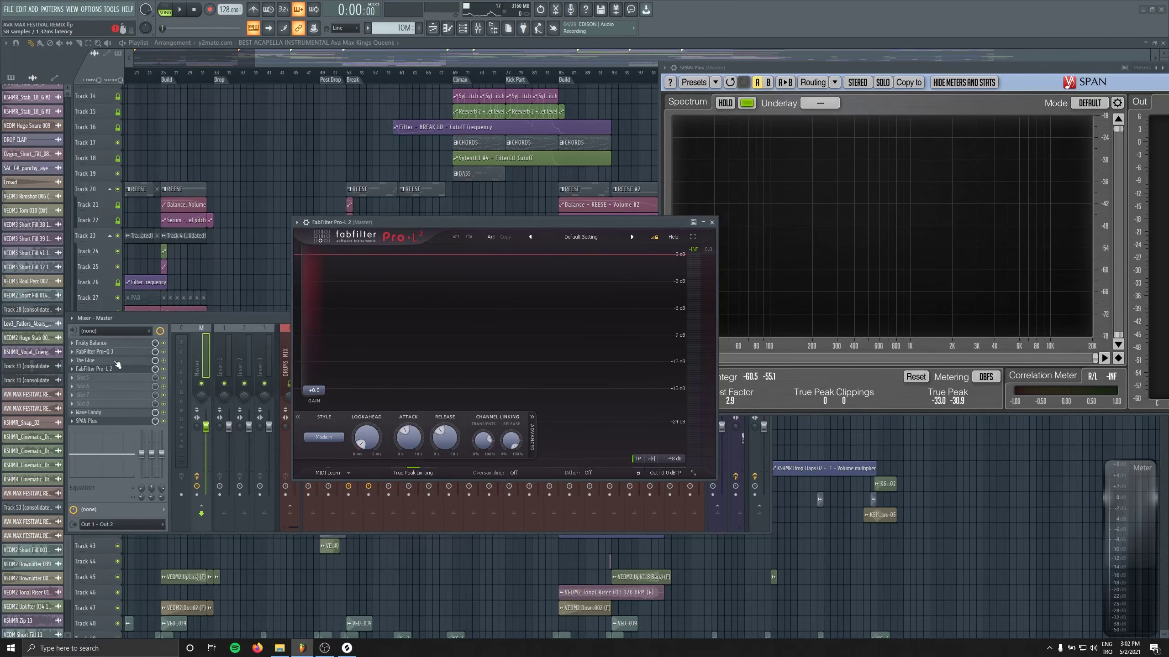
pyautogui.moveTo(349, 222); pyautogui.dragTo(411, 213)
# Audition the first Drop through FabFilter Pro-L 2 at its default setting and watch the limiter's level display.
pyautogui.press('space')
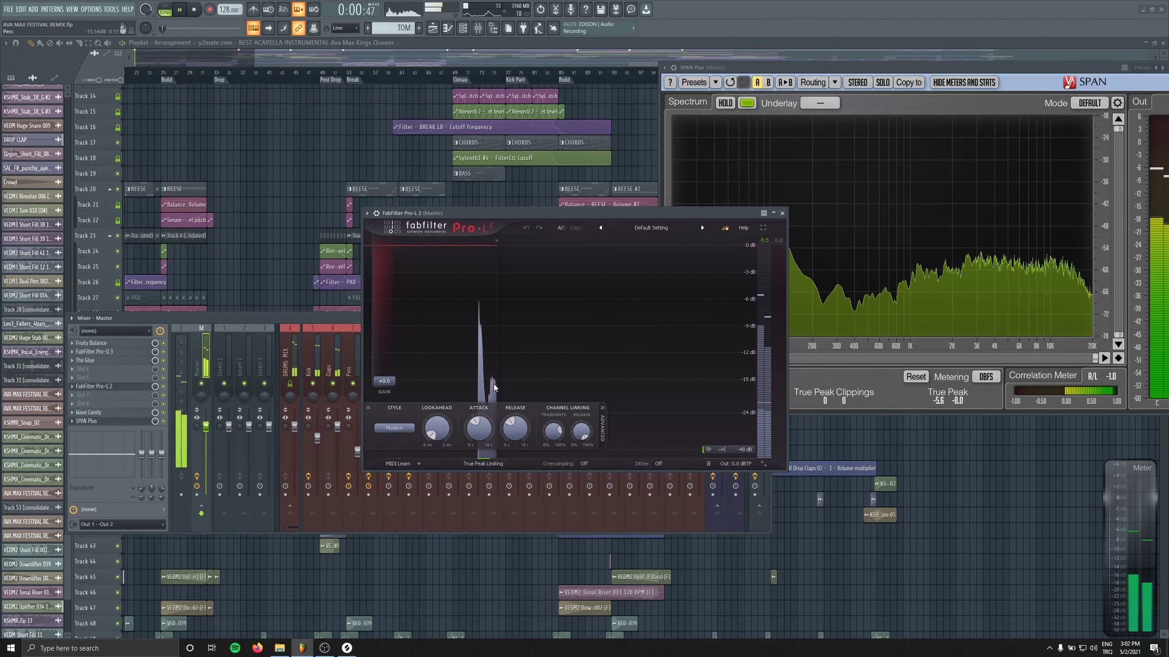
pyautogui.press('F9')
pyautogui.click(213, 74)
pyautogui.moveTo(529, 213); pyautogui.dragTo(433, 182)
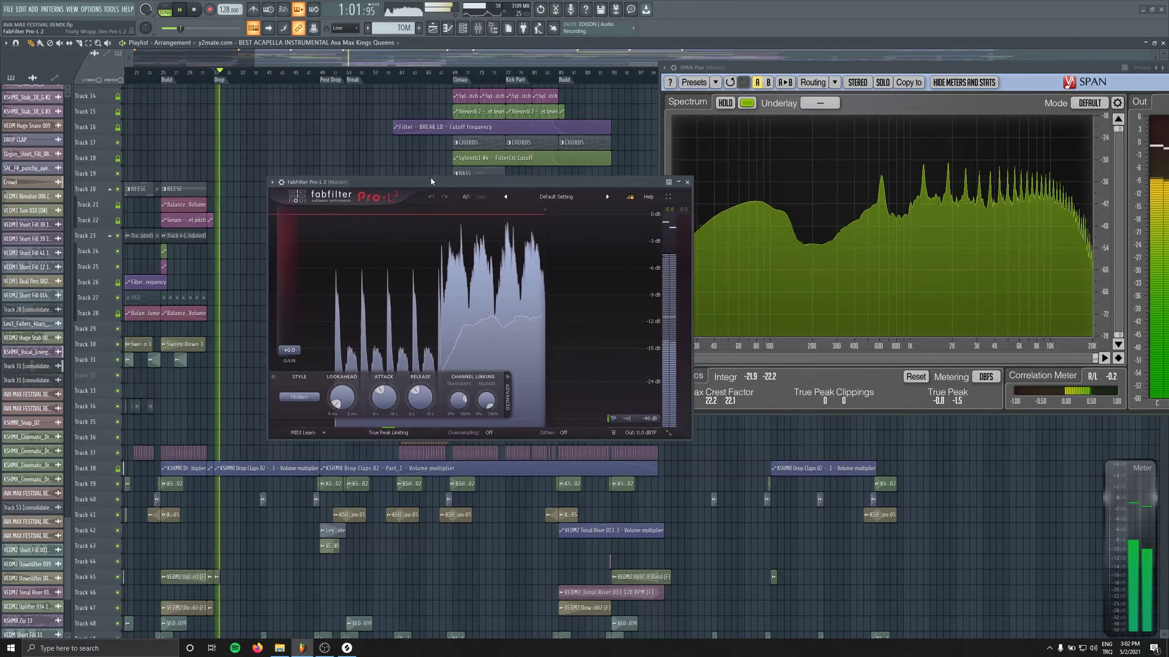
pyautogui.click(478, 28)
pyautogui.click(478, 28)
pyautogui.press('space')
# Insert PuigTec EQP1A Stereo in slot 4 of the Master track and set its high frequency to 5 kHz.
pyautogui.click(478, 28)
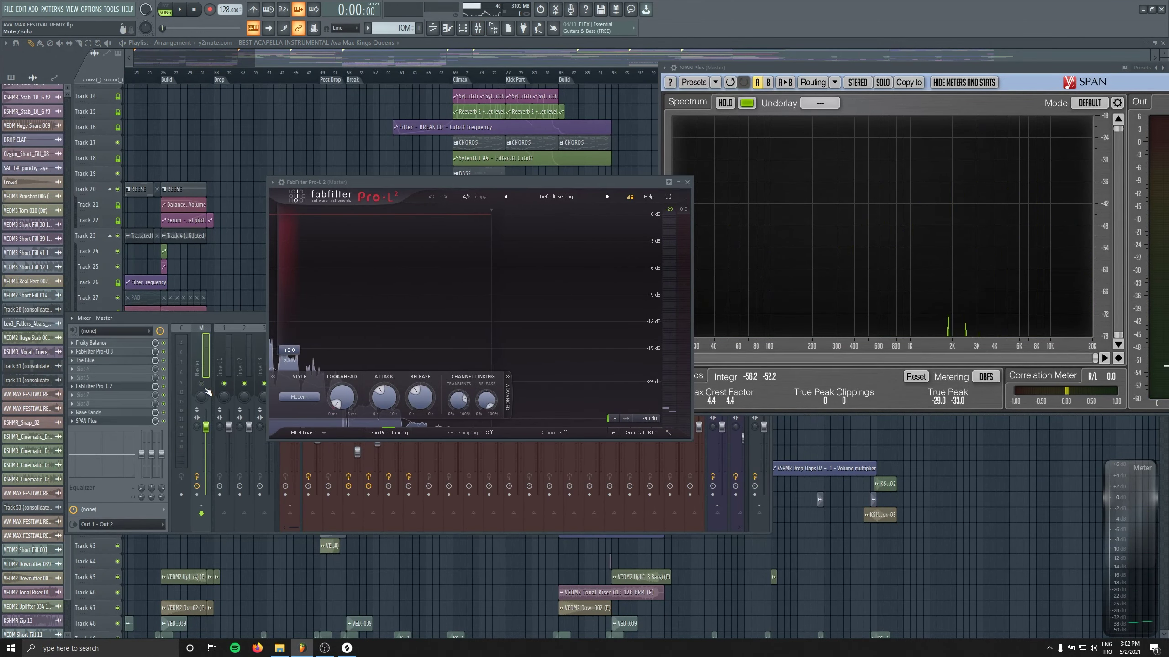
pyautogui.click(133, 373)
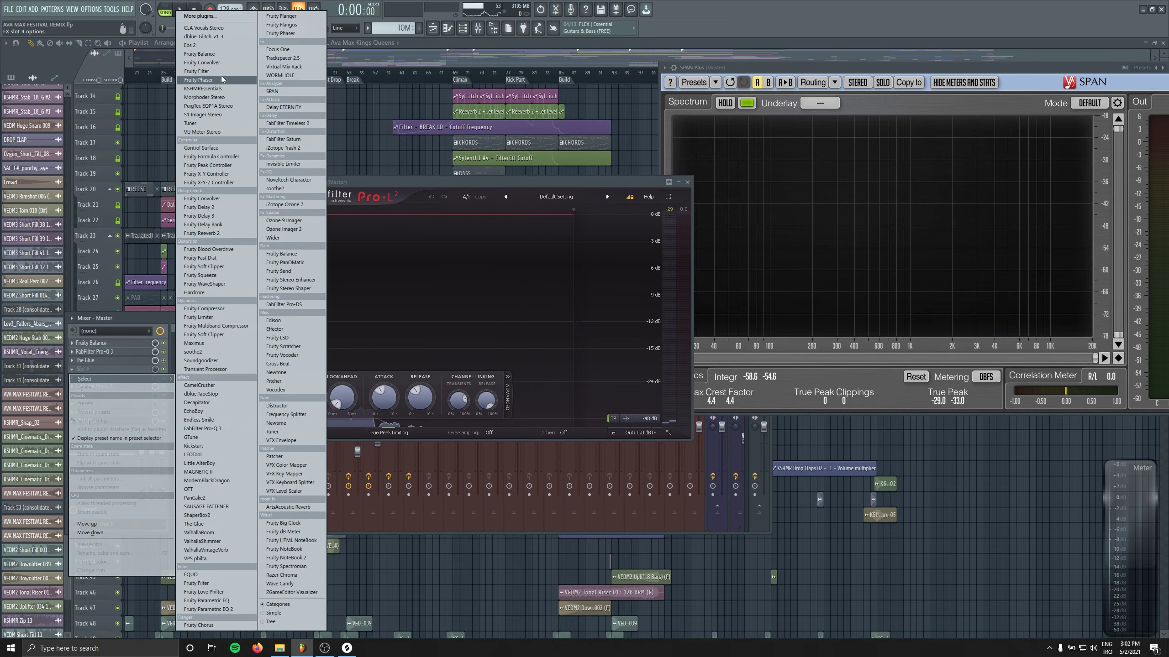
pyautogui.click(225, 106)
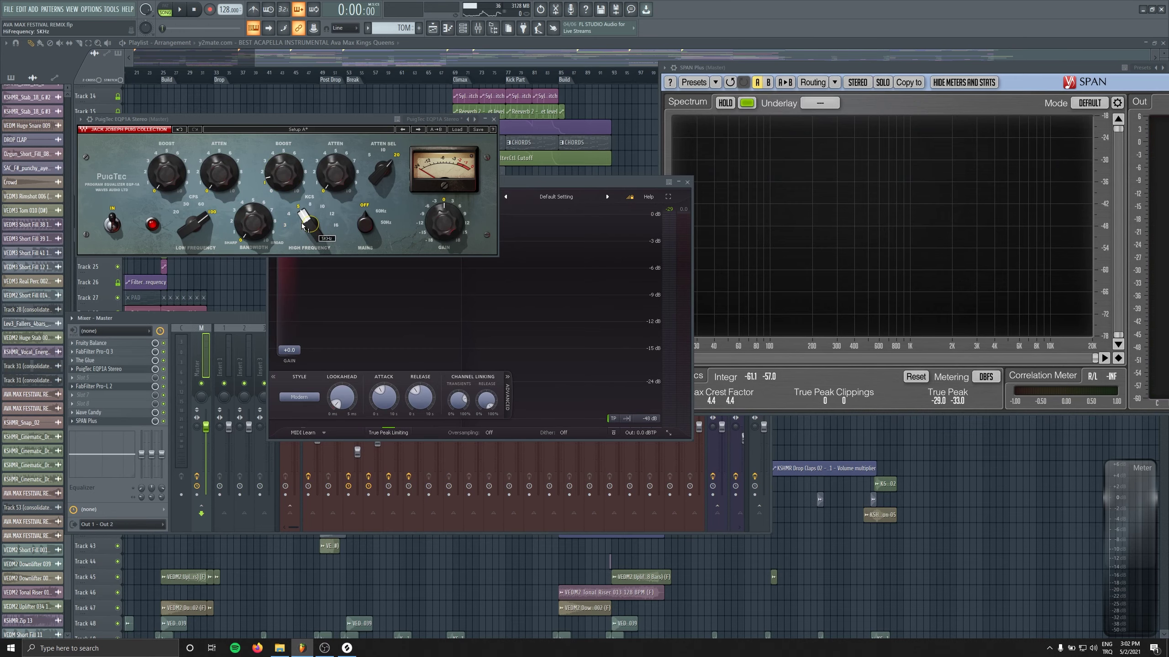
pyautogui.moveTo(279, 113); pyautogui.dragTo(286, 100)
# Play the first Drop and raise the high boost on PuigTec EQP1A to 2.7.
pyautogui.press('space')
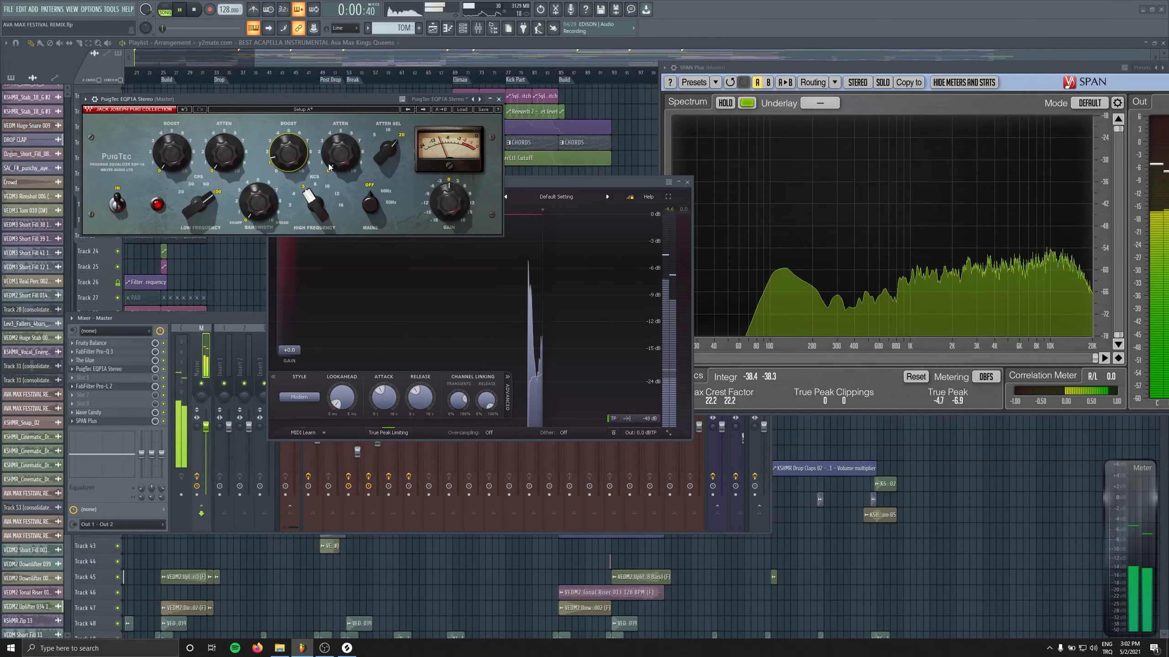
pyautogui.click(217, 73)
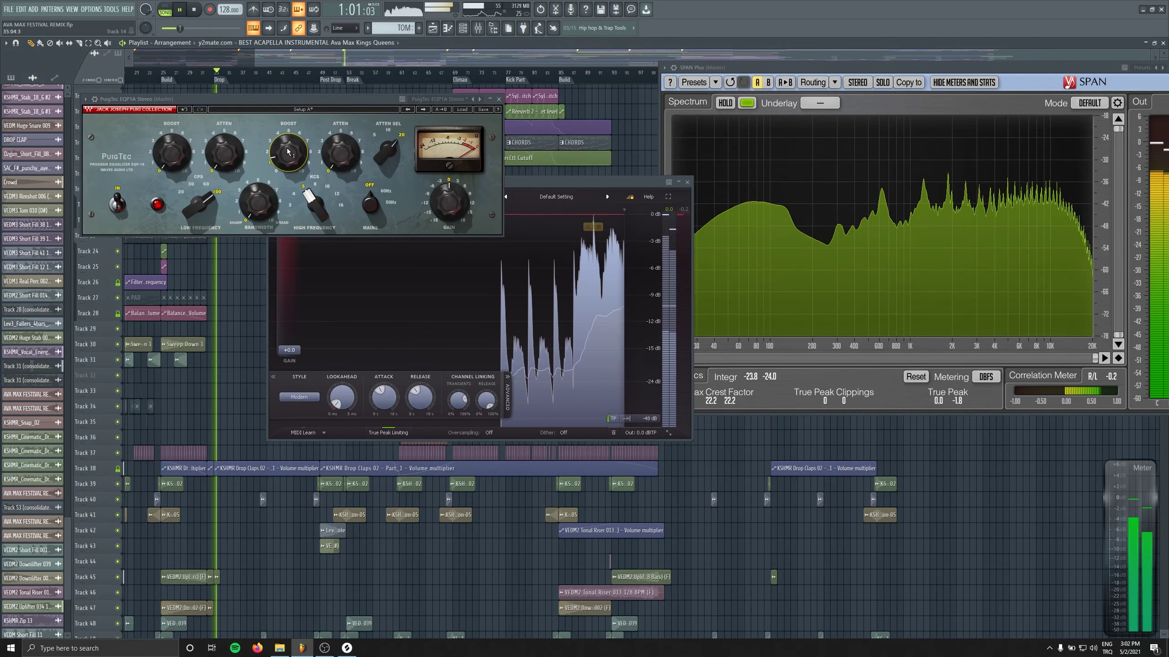
pyautogui.moveTo(288, 160); pyautogui.dragTo(288, 152)
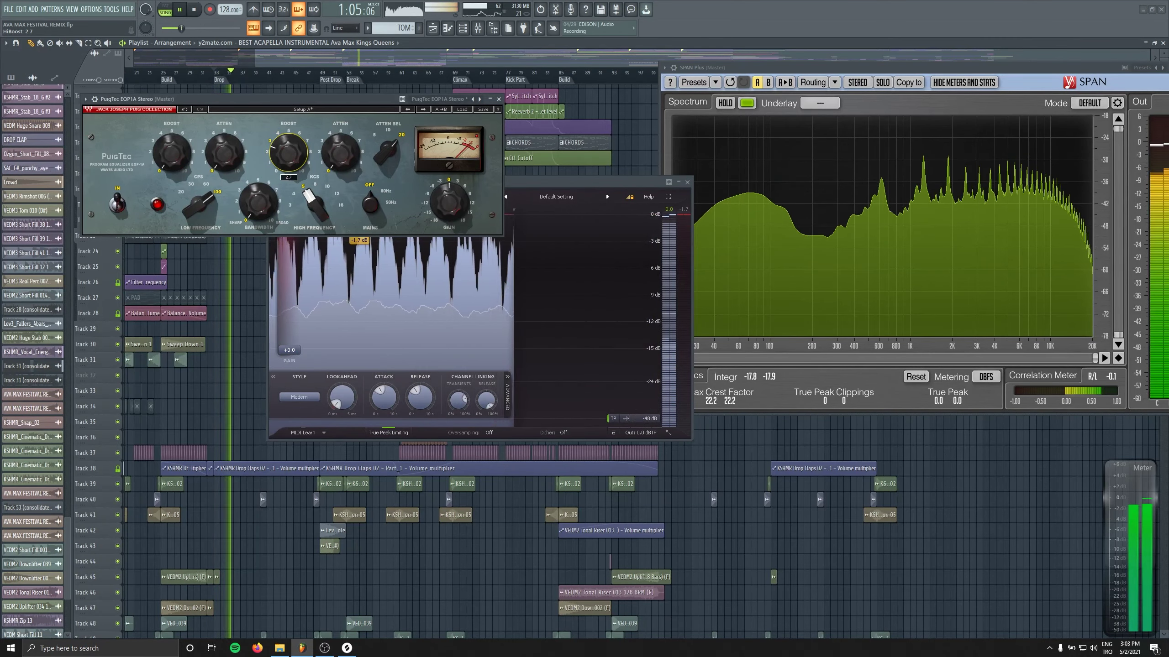
# Compare high frequencies between 3 and 12 kHz on PuigTec EQP1A, settling on 5 kHz with the high boost at 3.4.
pyautogui.moveTo(307, 191); pyautogui.dragTo(315, 202)
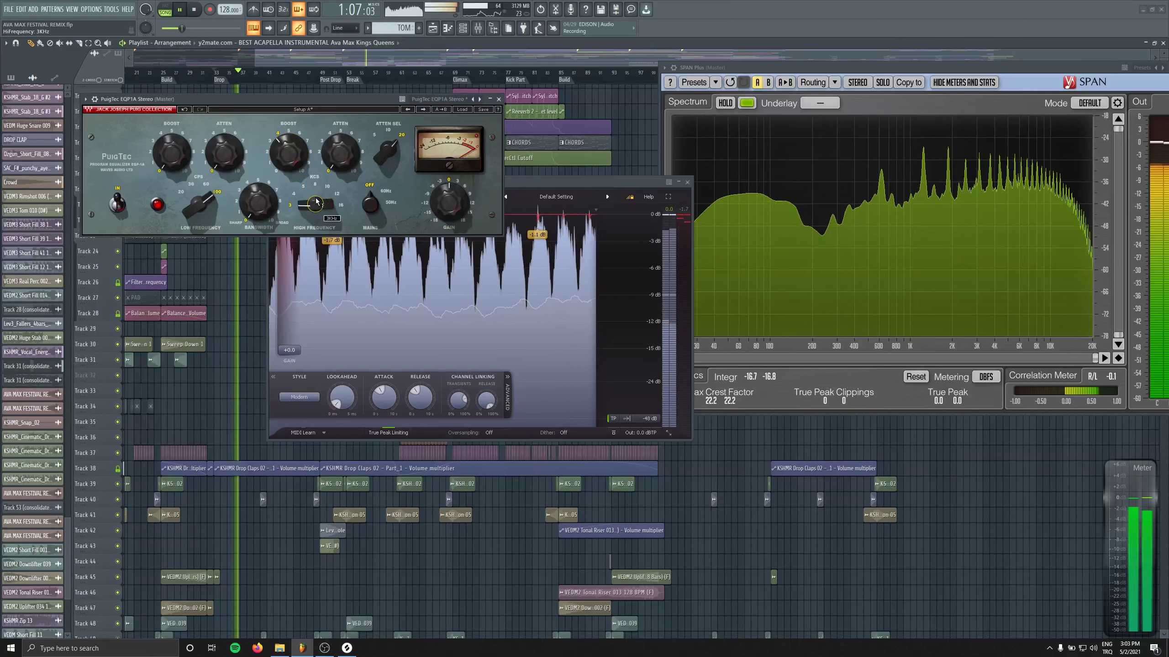
pyautogui.scroll(2, 315, 202)
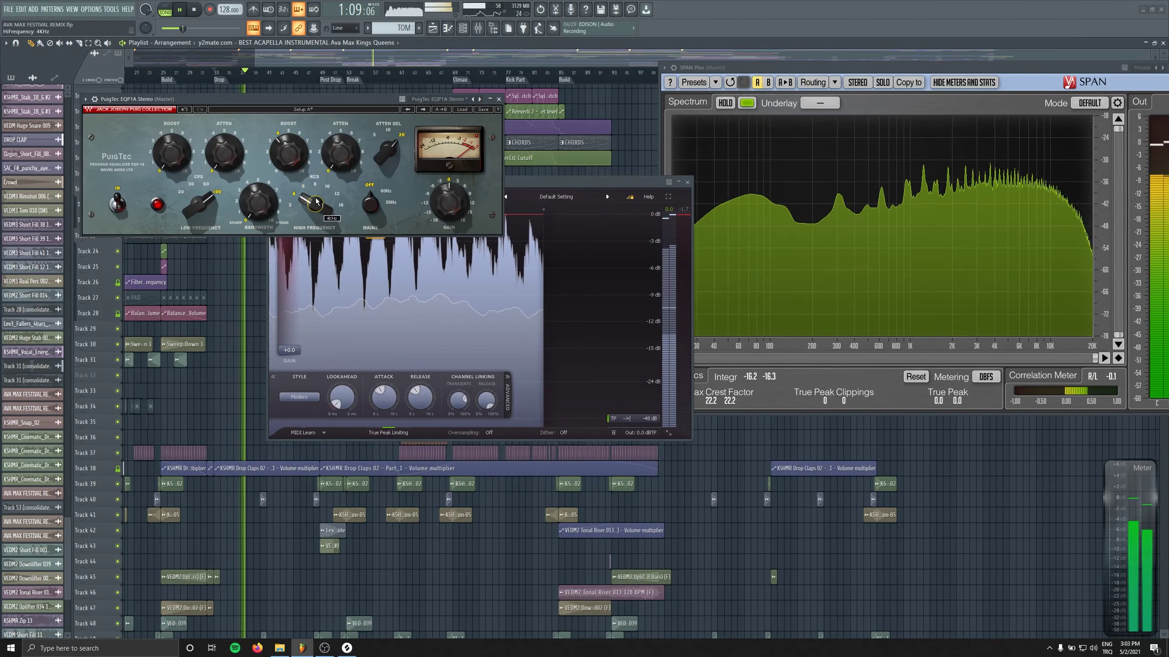
pyautogui.scroll(2, 316, 202)
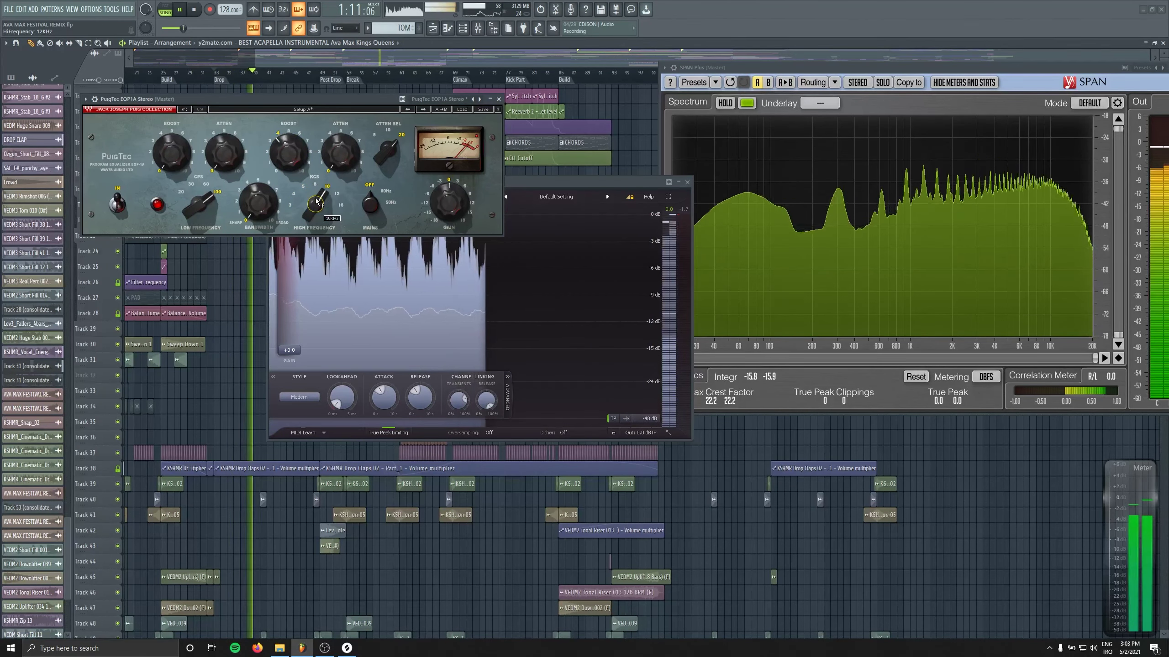
pyautogui.scroll(-3, 316, 202)
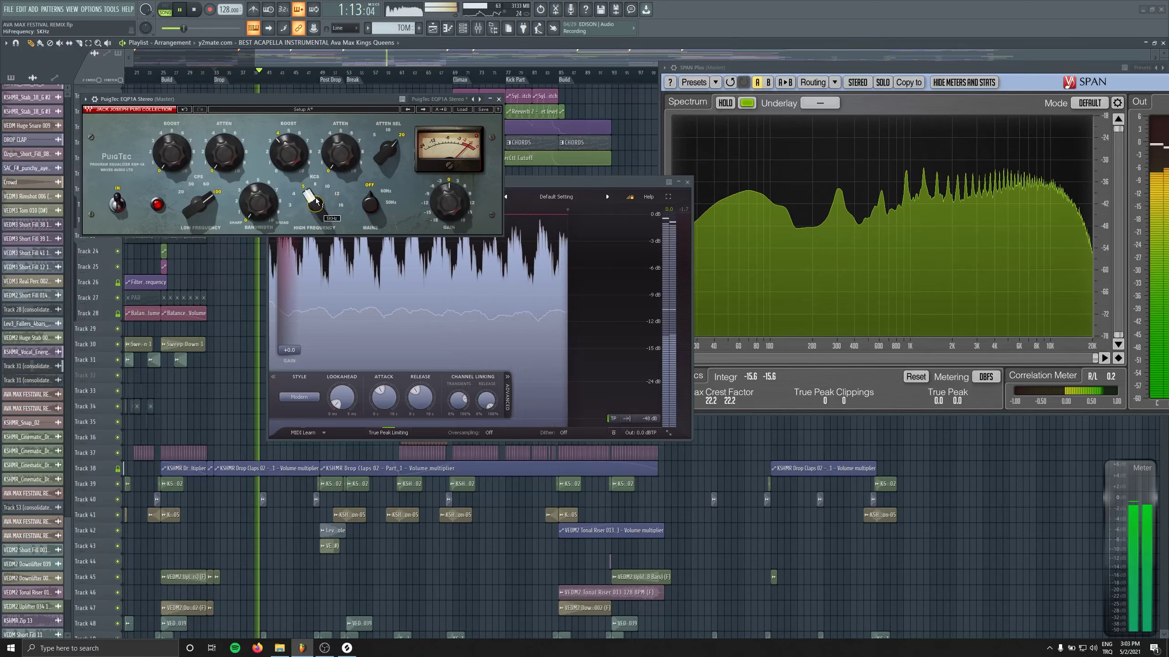
pyautogui.scroll(-1, 288, 158)
pyautogui.scroll(-2, 290, 159)
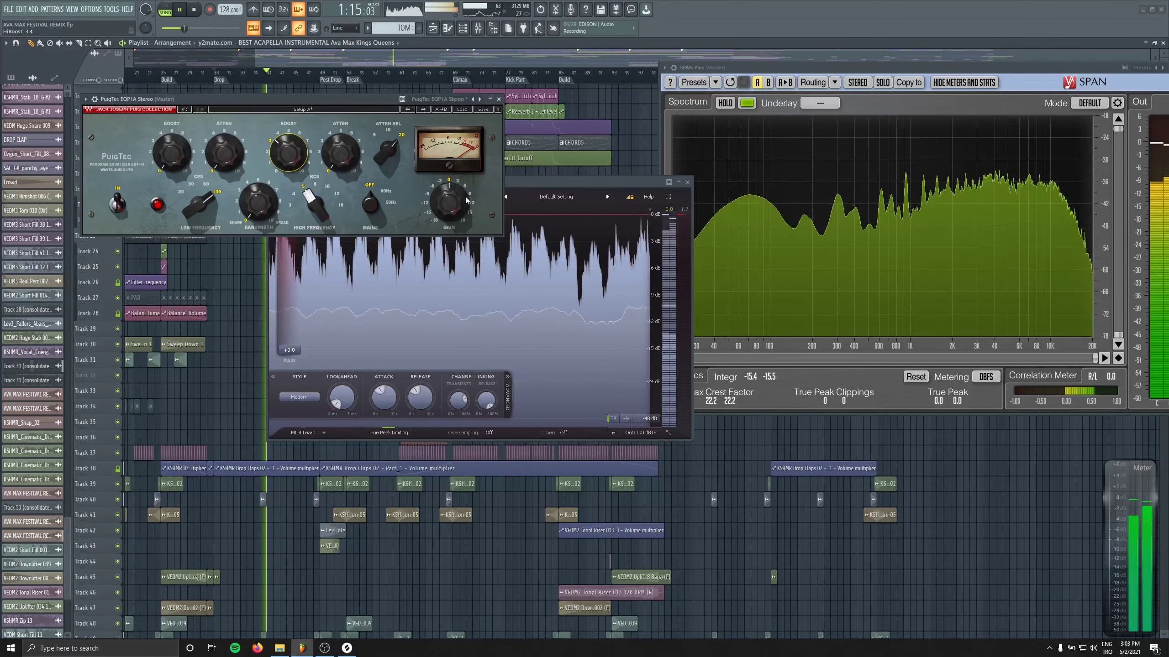
# Compare the Drop with PuigTec EQP1A switched out and in, close it and bring back the mixer beside Pro-L 2.
pyautogui.click(118, 205)
pyautogui.click(117, 205)
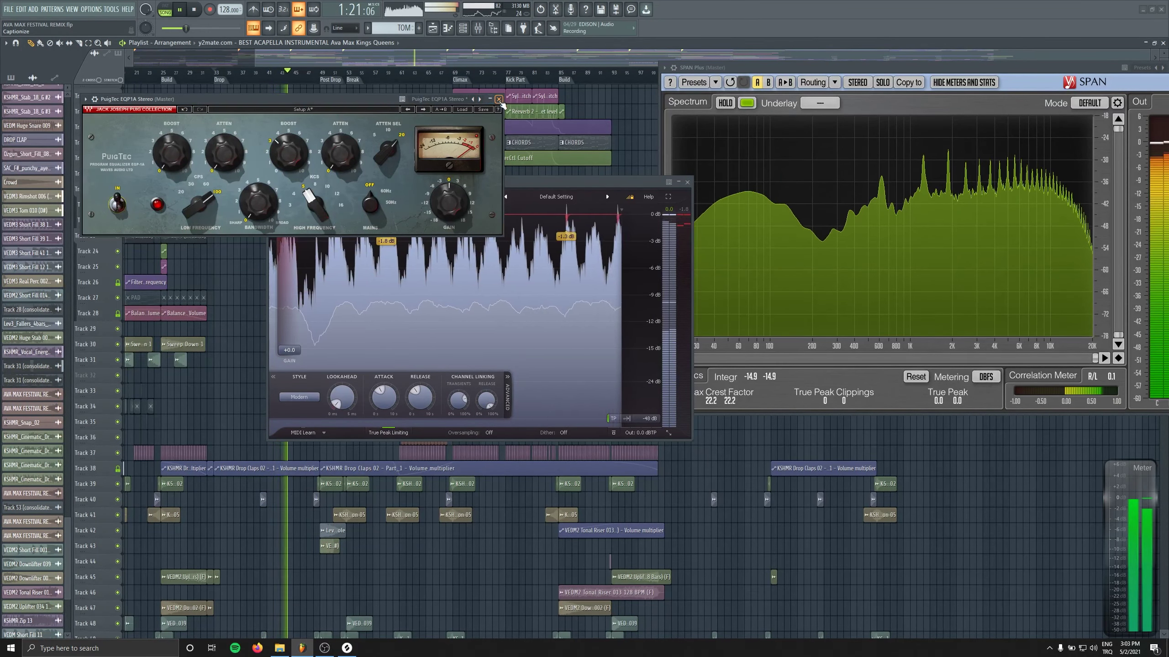
pyautogui.press('Escape')
pyautogui.press('F9')
pyautogui.moveTo(500, 181); pyautogui.dragTo(522, 119)
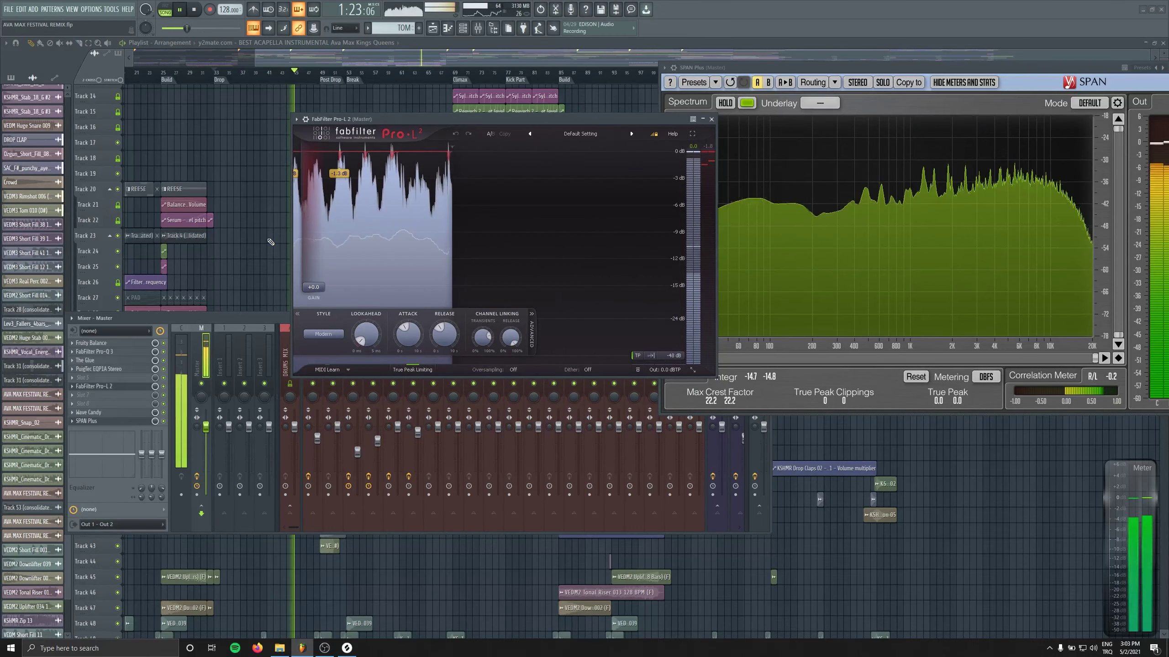
# Try PuigTec EQP1A above The Glue in the Master chain, audition the Drop, and restore the previous order.
pyautogui.click(193, 9)
pyautogui.click(183, 10)
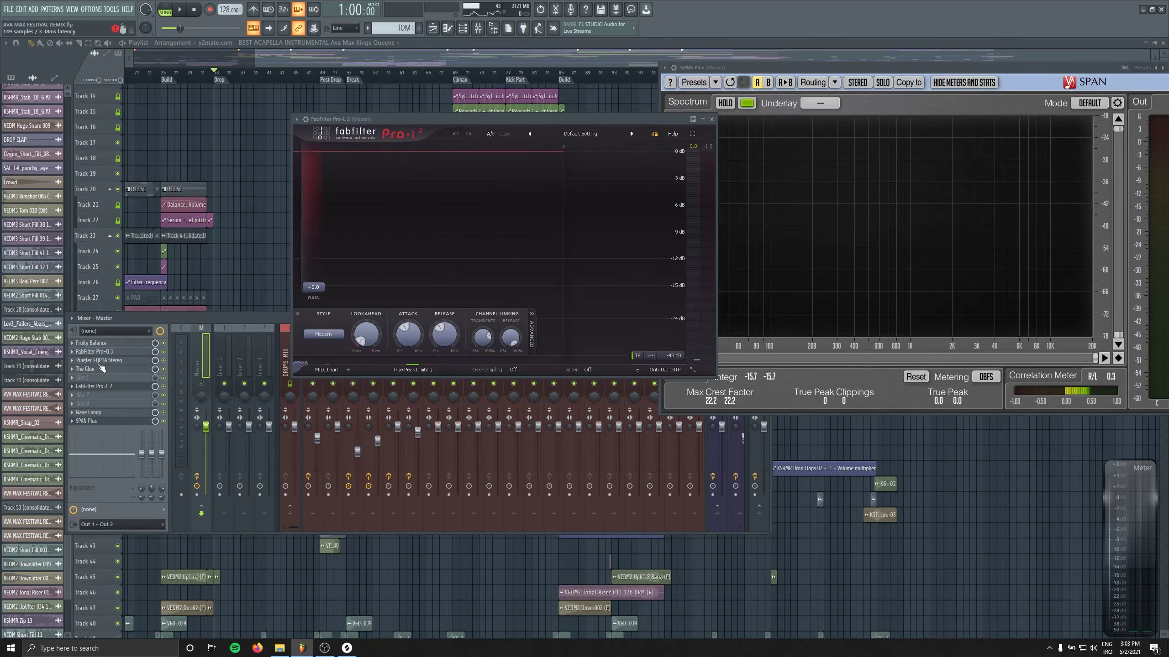
pyautogui.press('space')
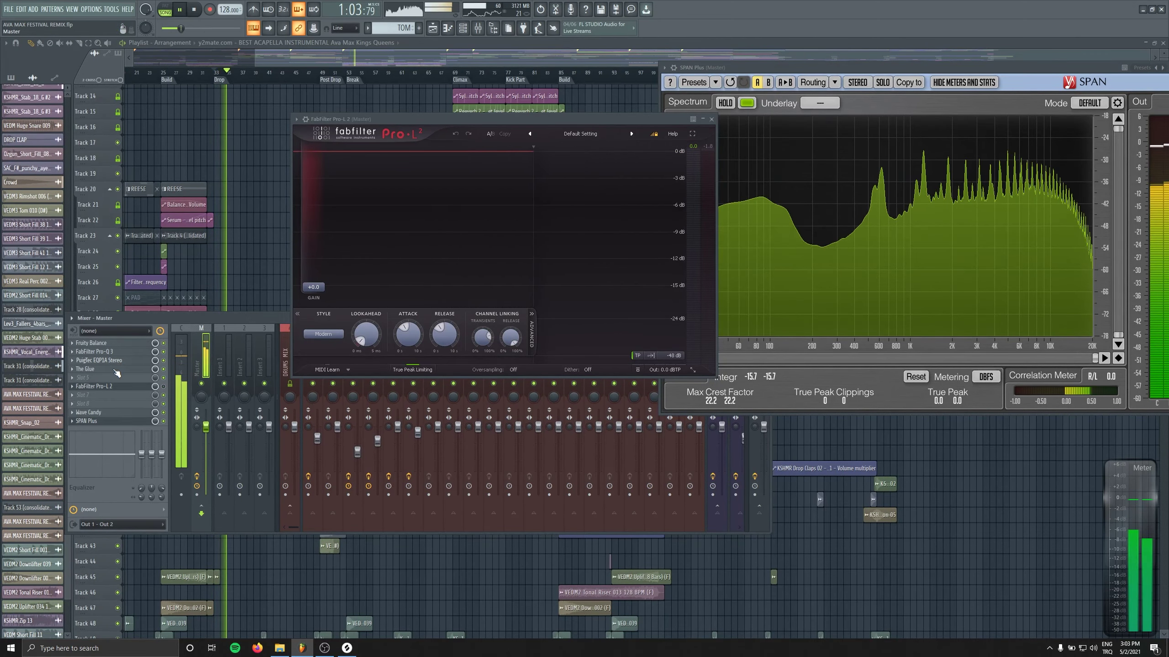
pyautogui.moveTo(115, 370); pyautogui.dragTo(116, 371)
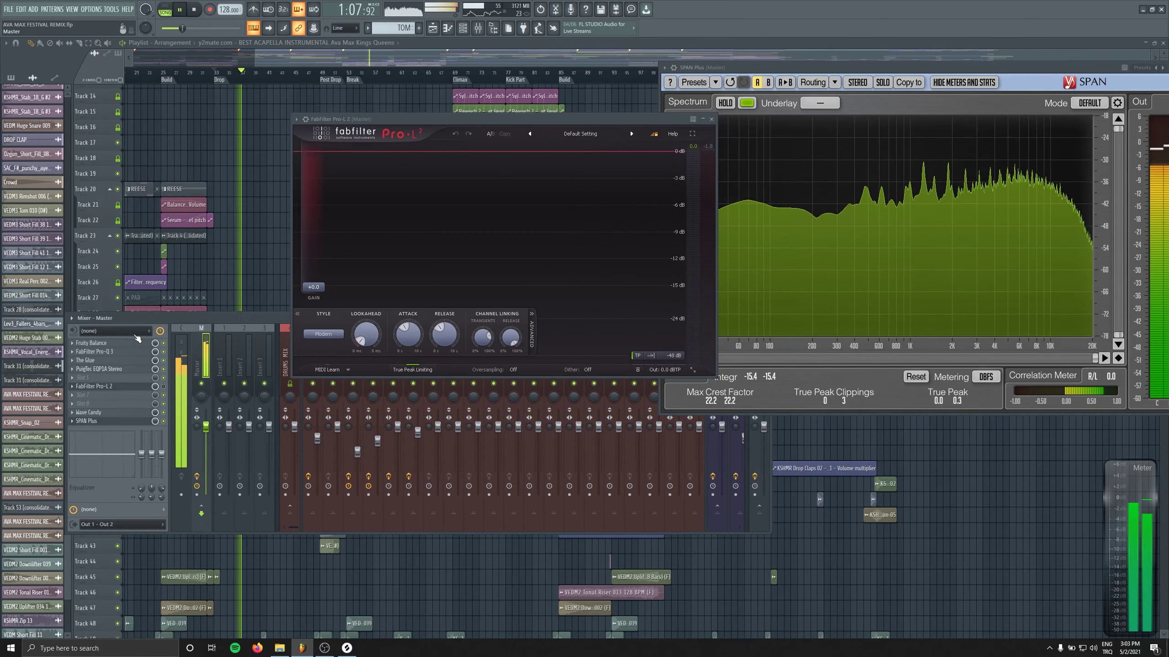
pyautogui.press('space')
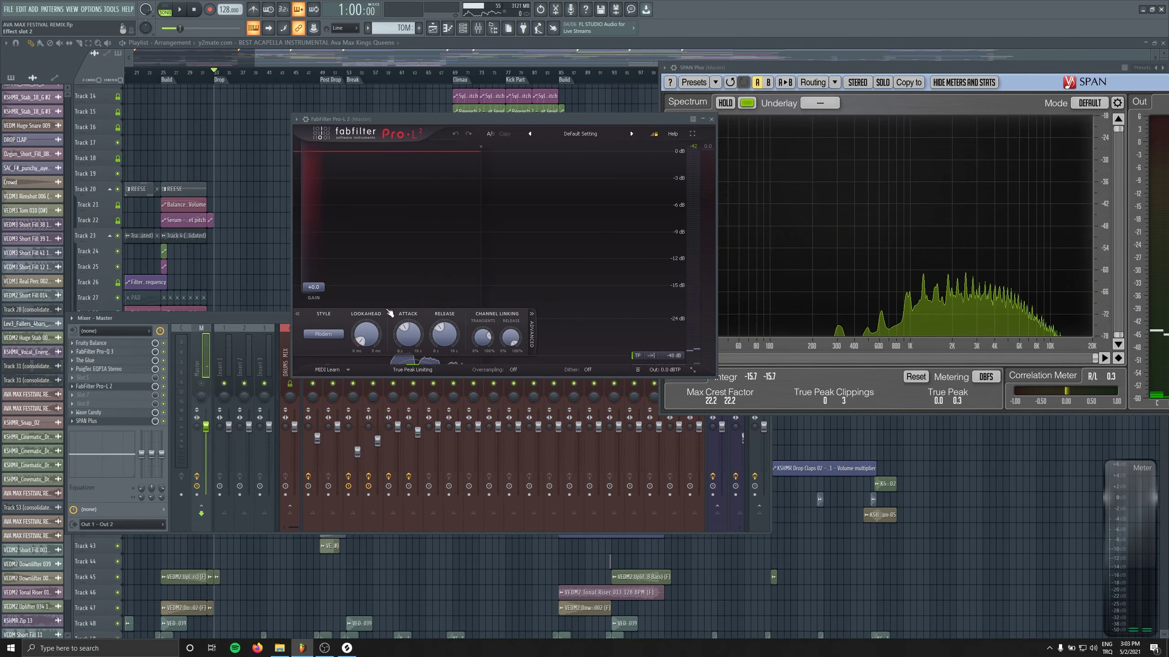
# Add a low cut on the Side channel at 150 Hz with a 30 dB/oct slope in the Master's Pro-Q 3.
pyautogui.click(92, 351)
pyautogui.click(103, 223)
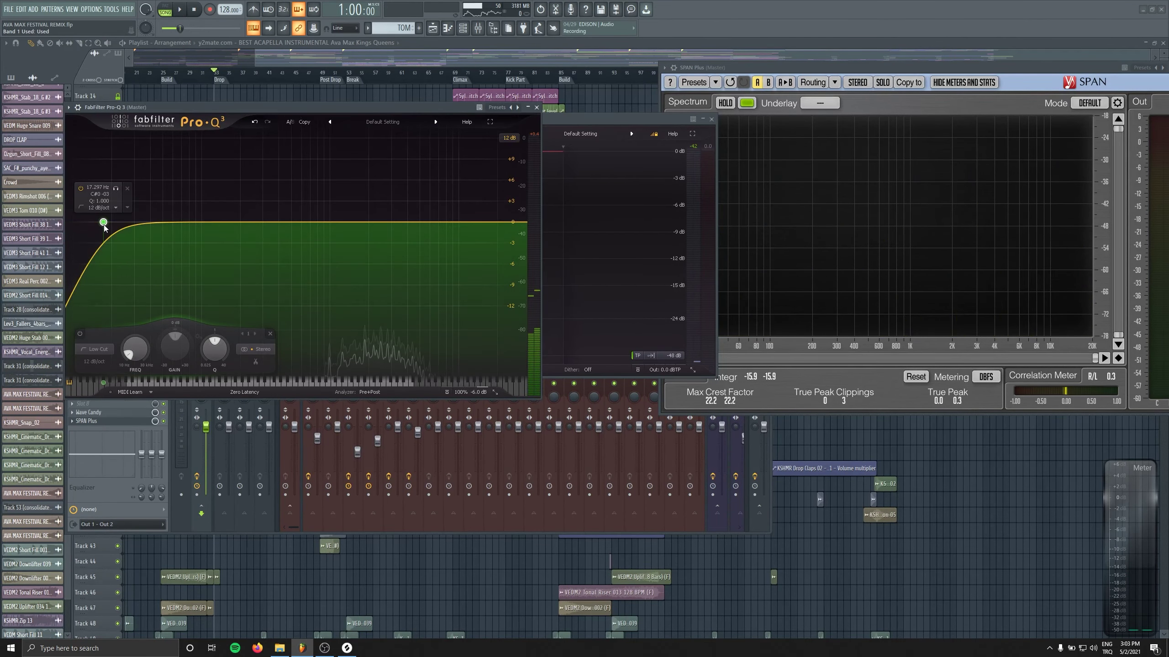
pyautogui.moveTo(103, 223); pyautogui.dragTo(224, 223)
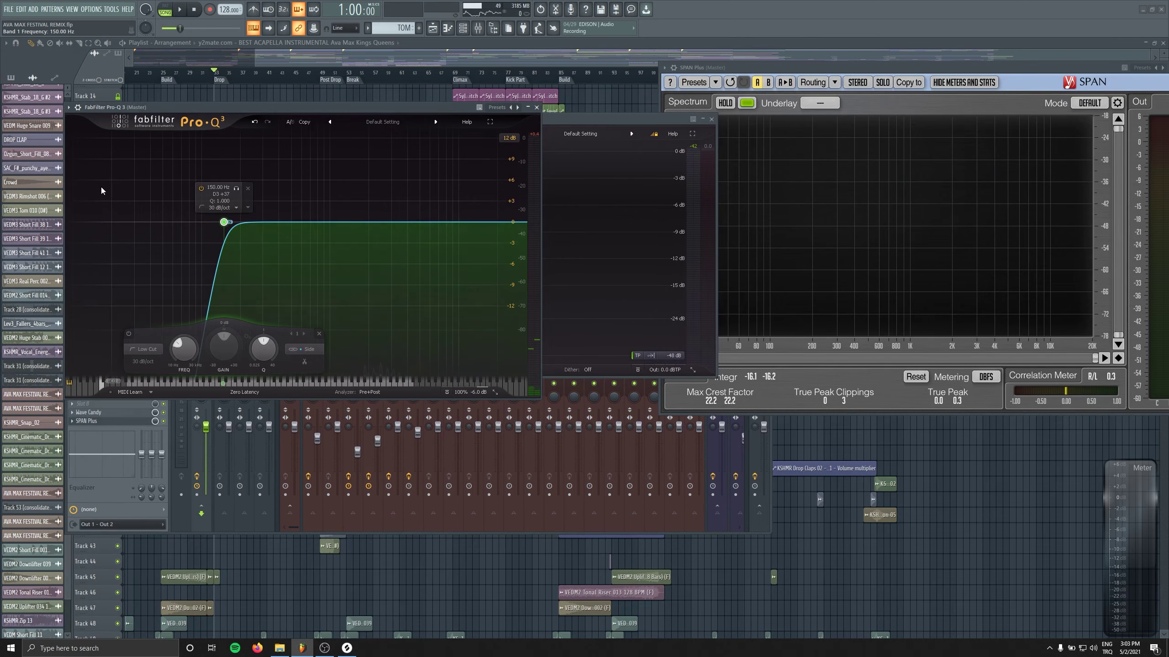
# Audition the soloed low-cut band over the Drop and steepen its slope to 72 dB/oct.
pyautogui.moveTo(207, 107); pyautogui.dragTo(394, 86)
pyautogui.press('space')
pyautogui.click(424, 167)
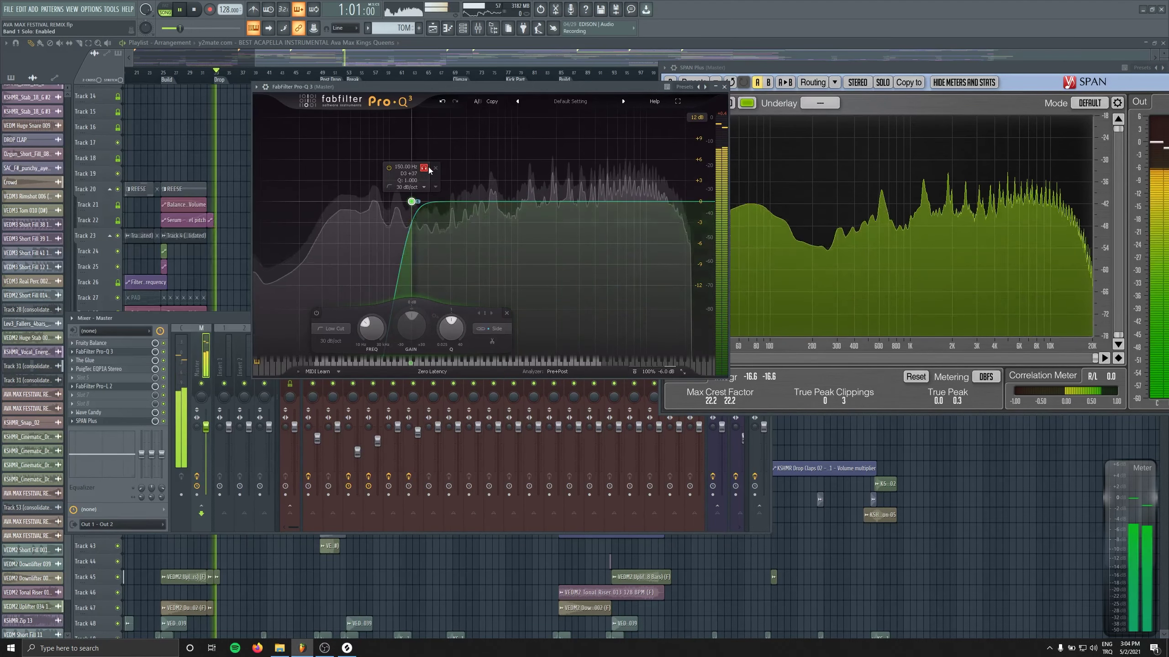
pyautogui.click(424, 167)
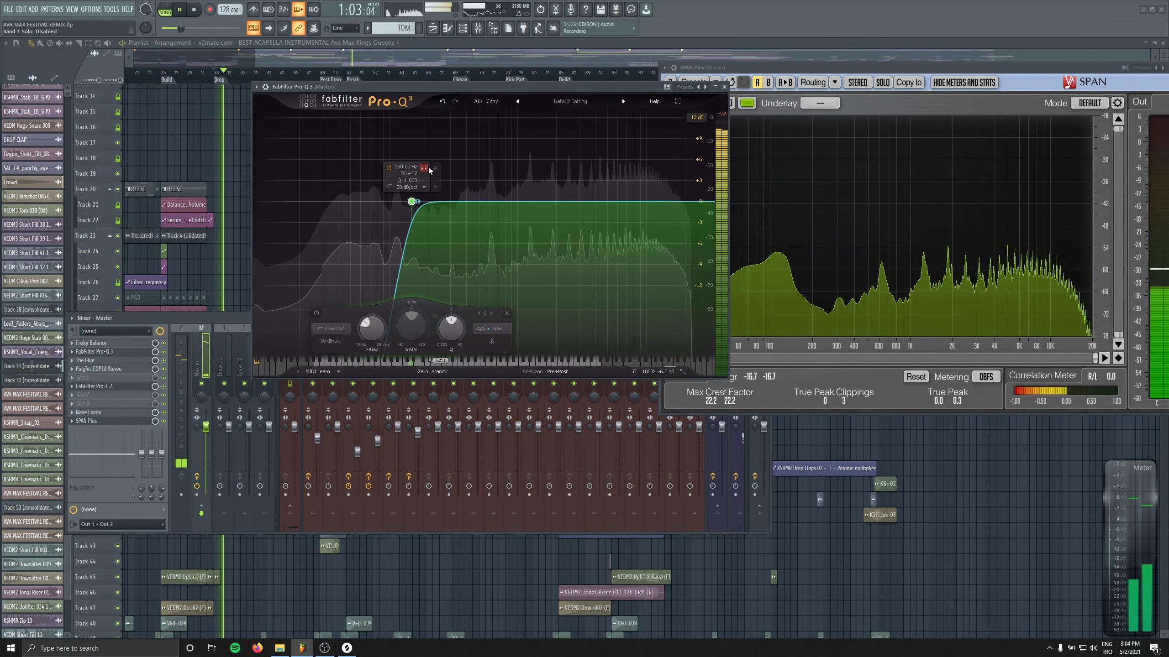
pyautogui.scroll(3, 412, 201)
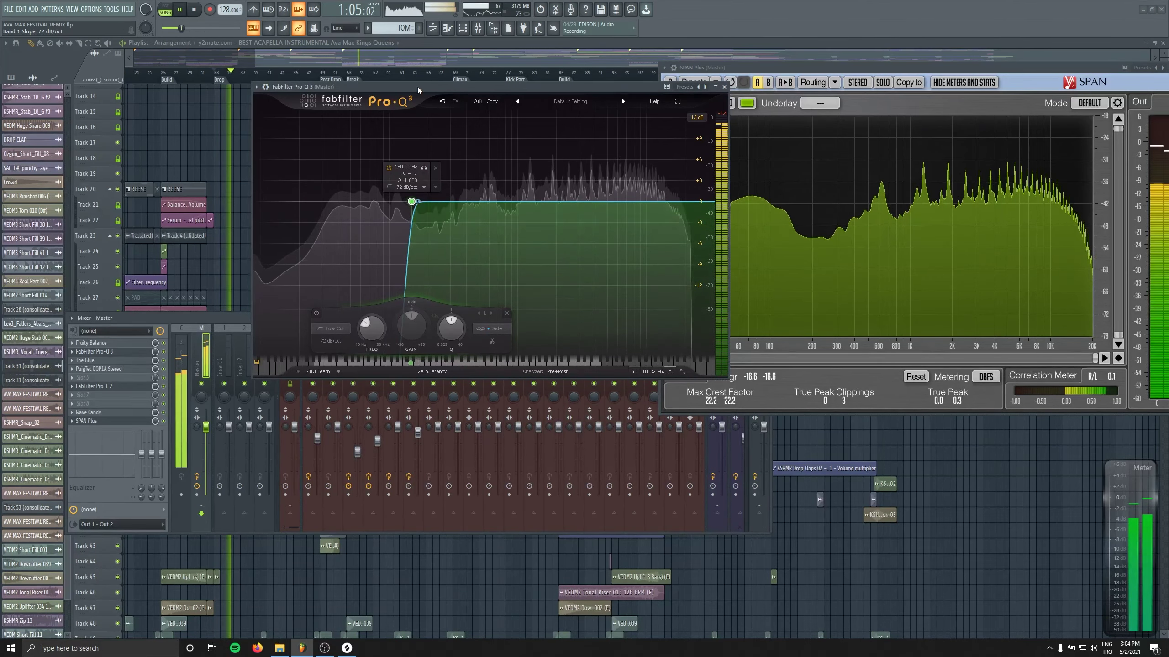
pyautogui.moveTo(719, 285); pyautogui.dragTo(578, 287)
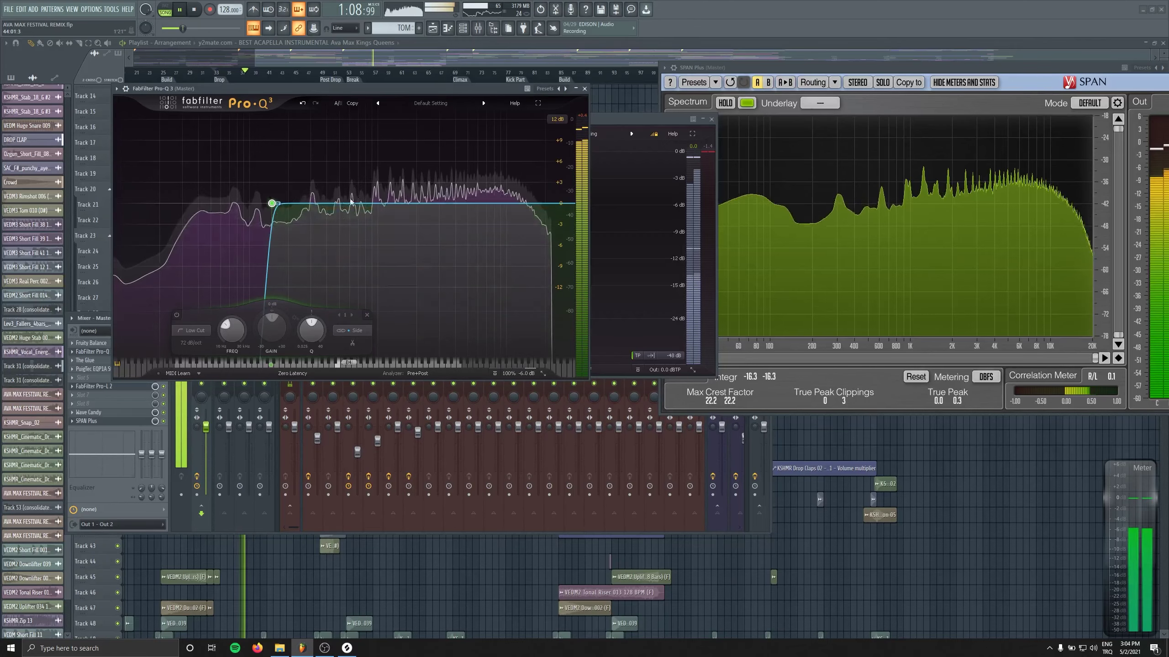
# Add a Stereo bell band in Pro-Q 3 with a gentle upper-mid boost of about 1 dB and close the EQ.
pyautogui.moveTo(359, 203); pyautogui.dragTo(359, 189)
pyautogui.click(439, 331)
pyautogui.click(449, 300)
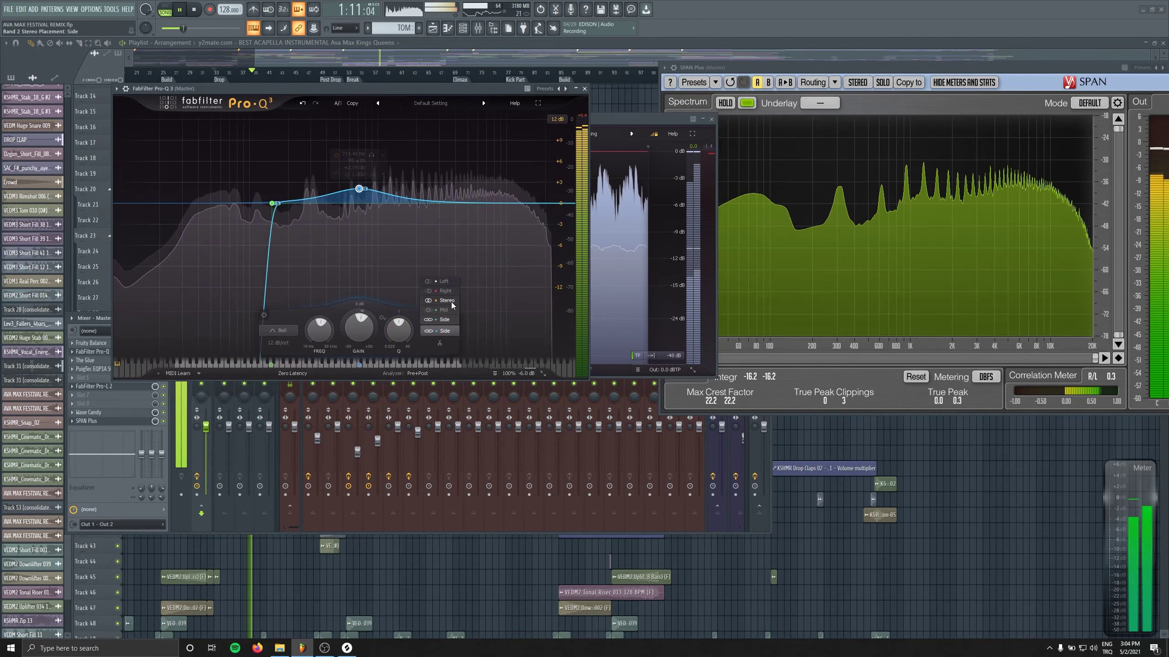
pyautogui.scroll(2, 363, 190)
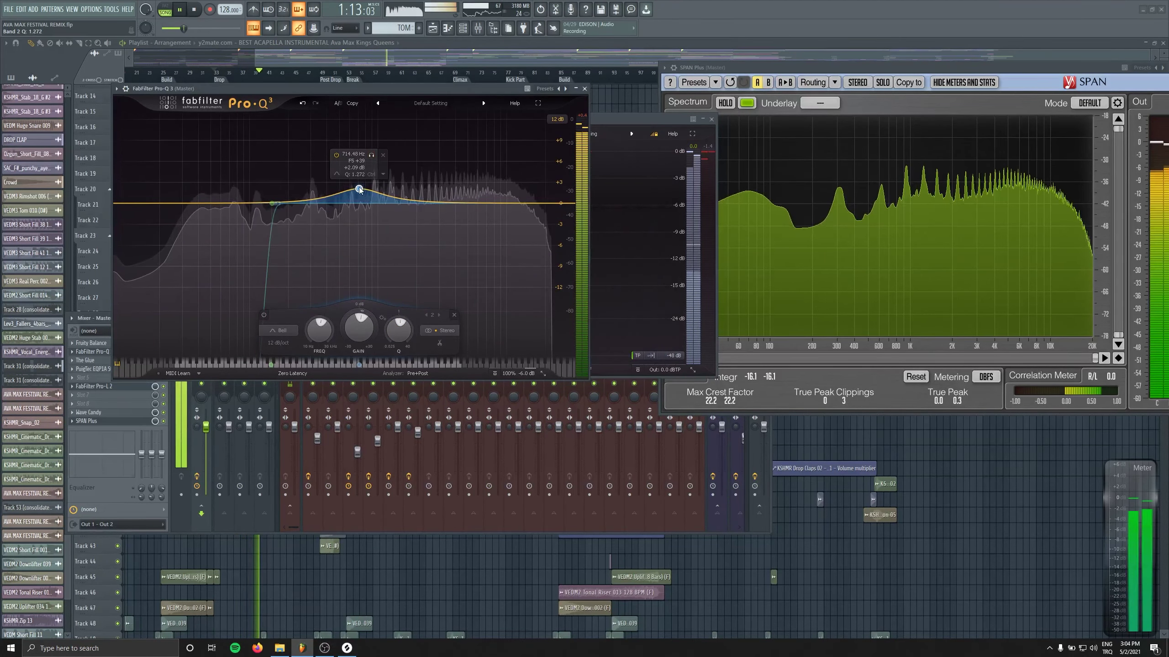
pyautogui.moveTo(359, 188); pyautogui.dragTo(462, 172)
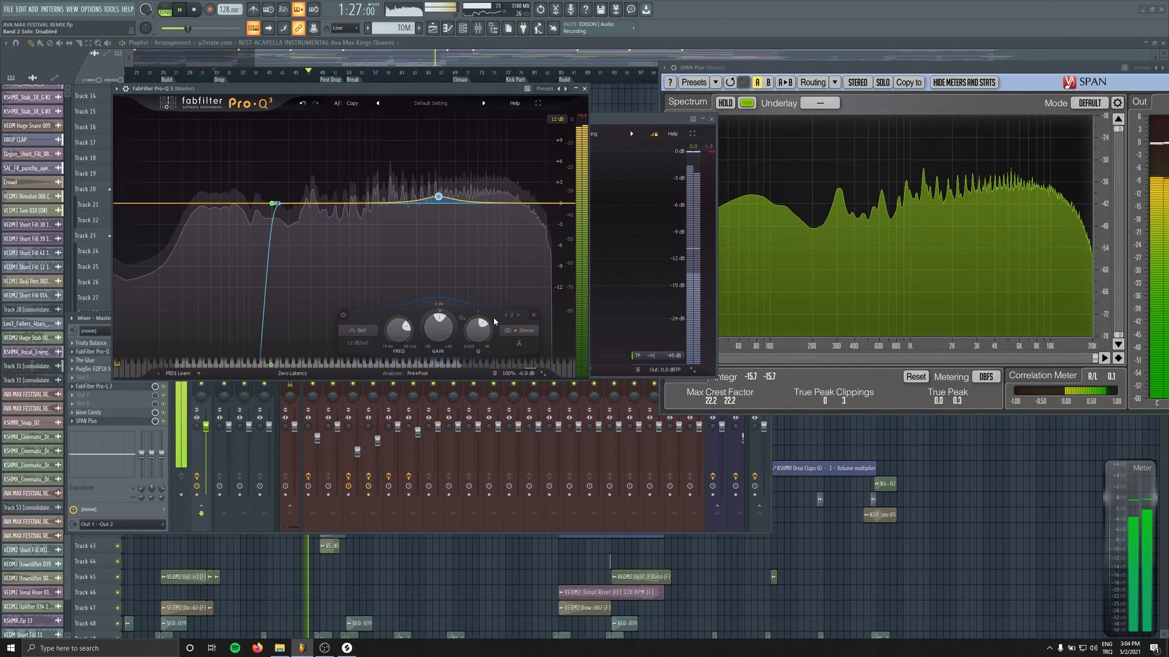
pyautogui.click(584, 88)
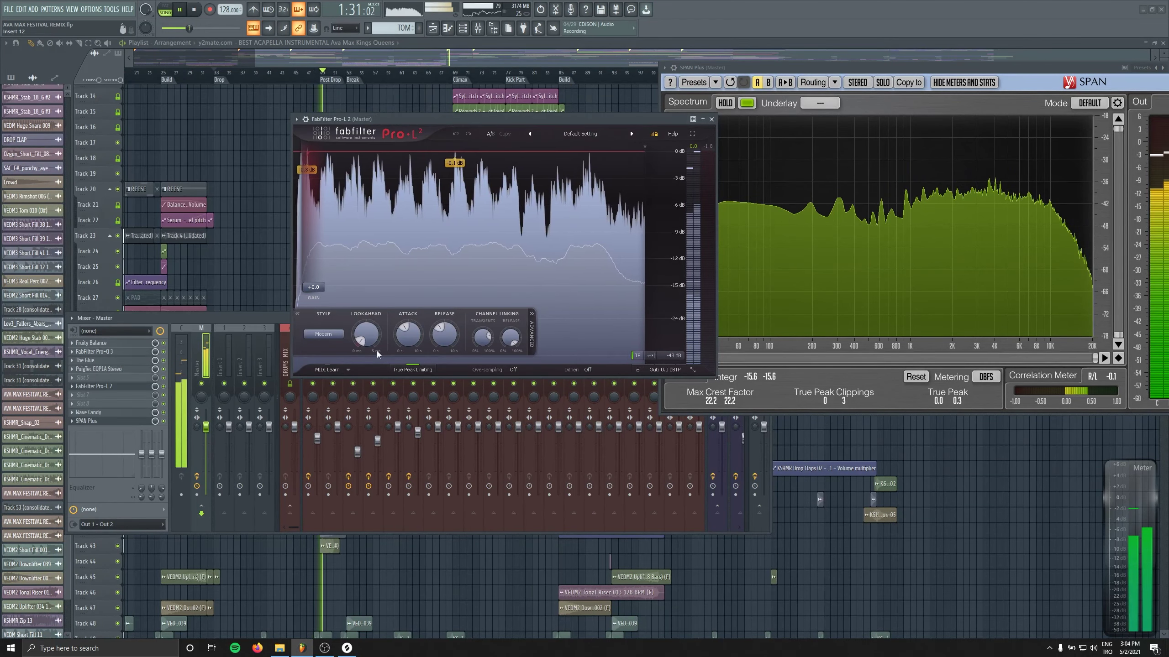
# Raise Pro-L 2's gain to +5.03 dB with the output level lowered to match while auditioning the Drop.
pyautogui.press('space')
pyautogui.moveTo(370, 118); pyautogui.dragTo(355, 140)
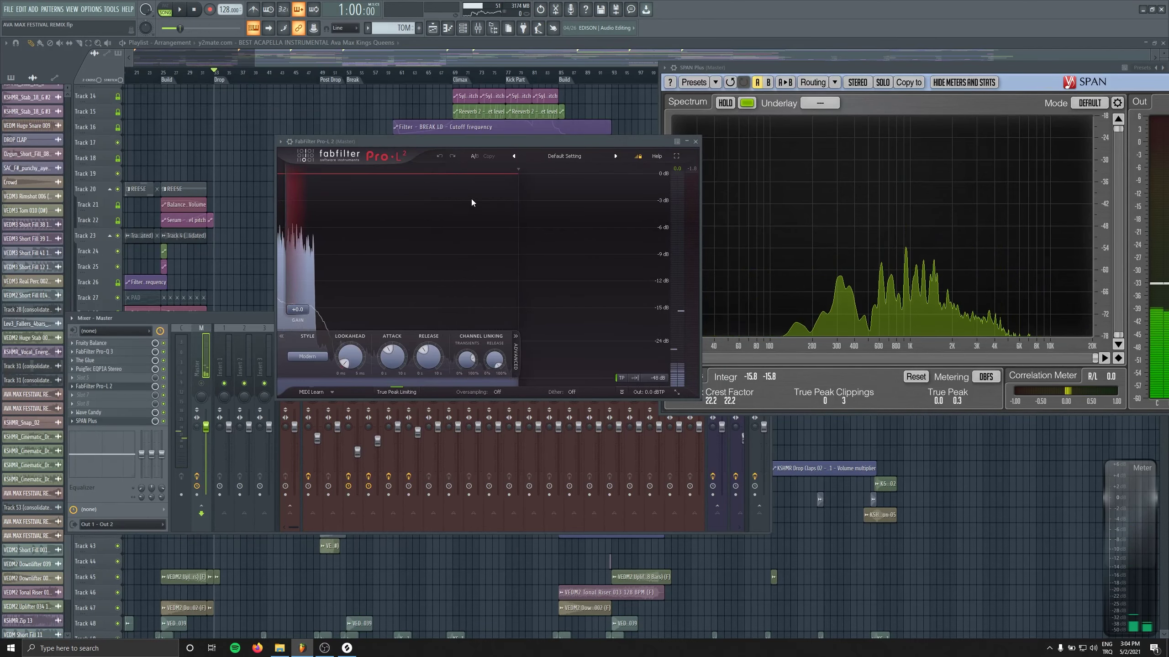
pyautogui.press('space')
pyautogui.moveTo(305, 311); pyautogui.dragTo(310, 287)
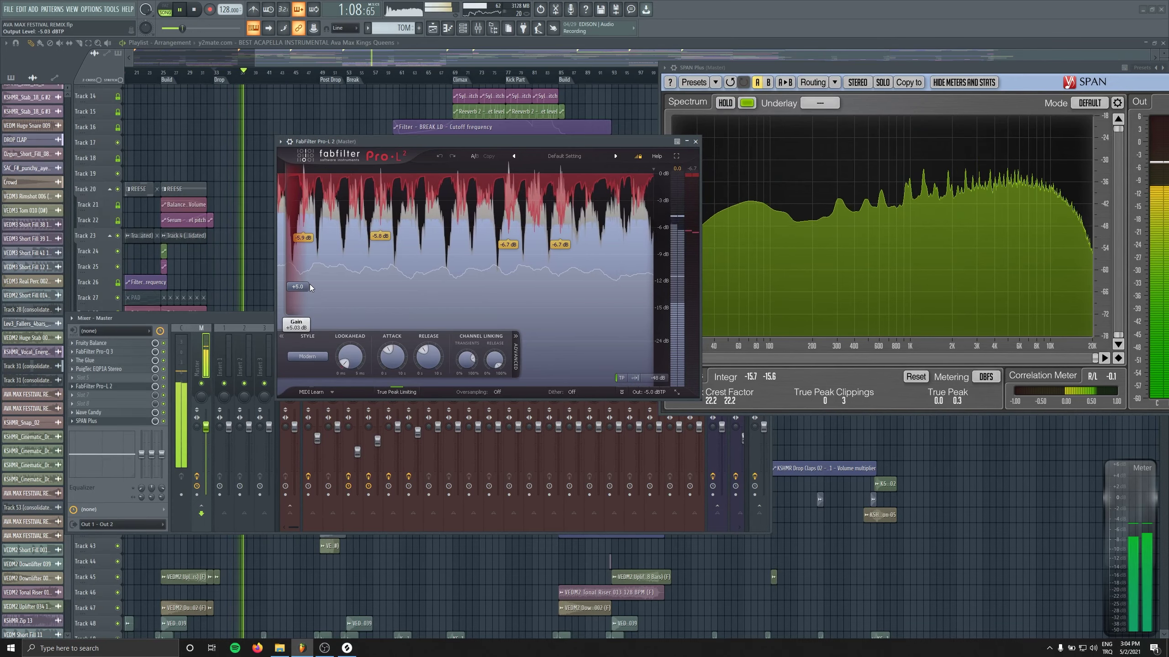
pyautogui.press('space')
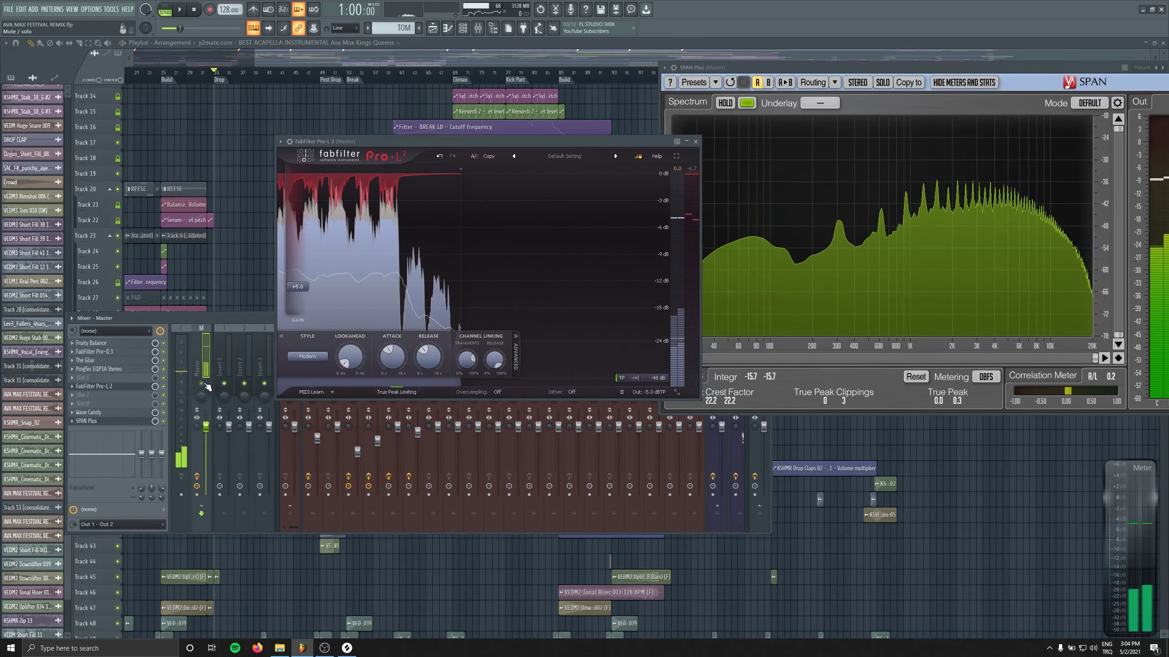
# Set Pro-L 2's output level to -0.1 dBTP.
pyautogui.moveTo(303, 290)
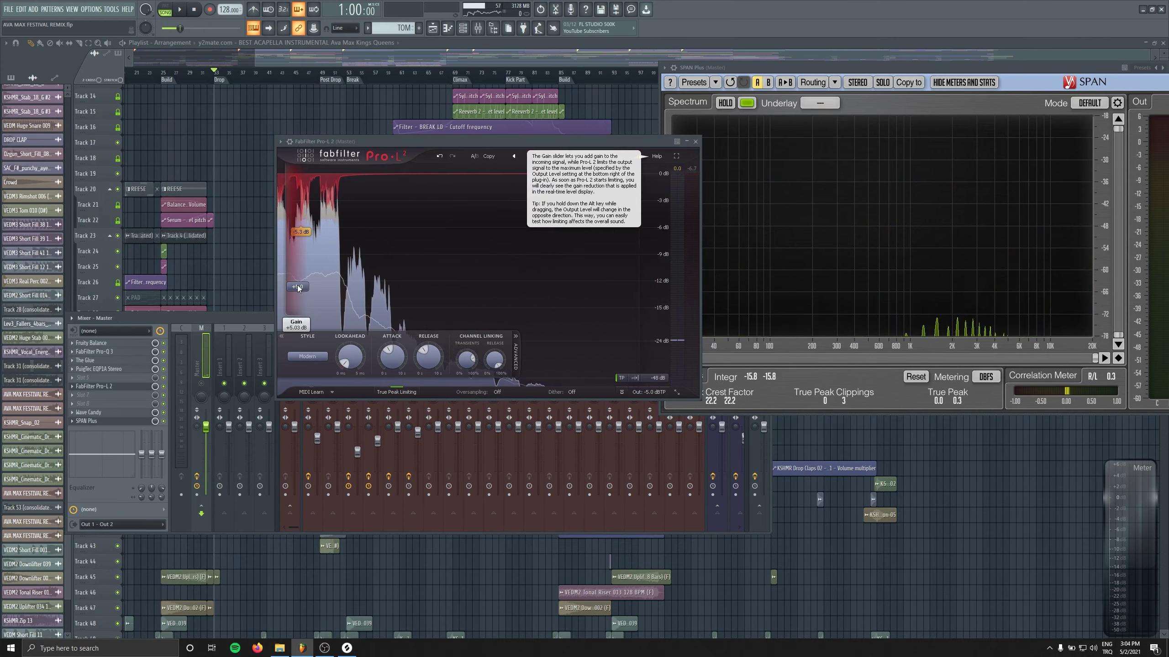
pyautogui.moveTo(650, 374)
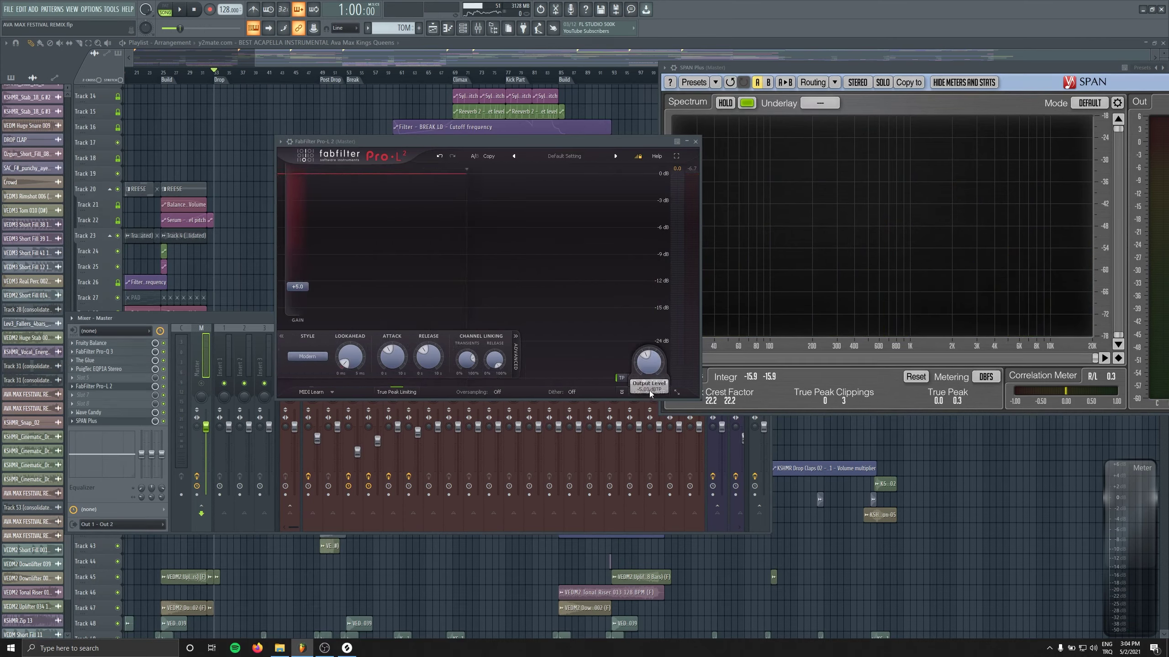
pyautogui.click(652, 391)
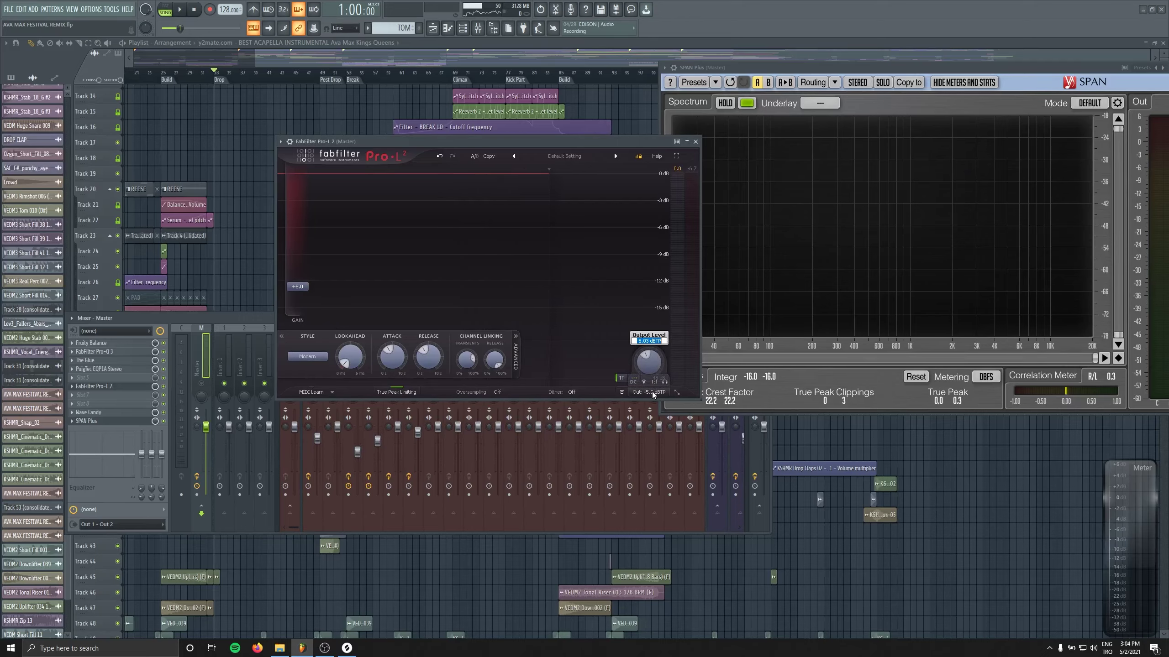
pyautogui.write('-0,1')
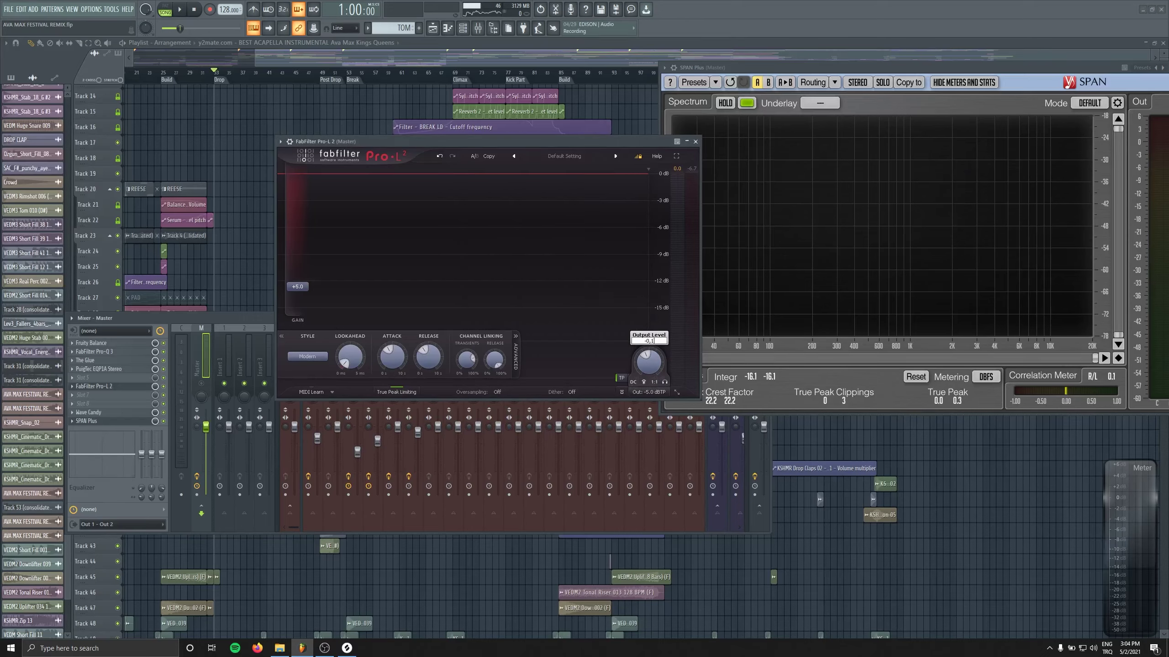
pyautogui.moveTo(460, 140); pyautogui.dragTo(430, 109)
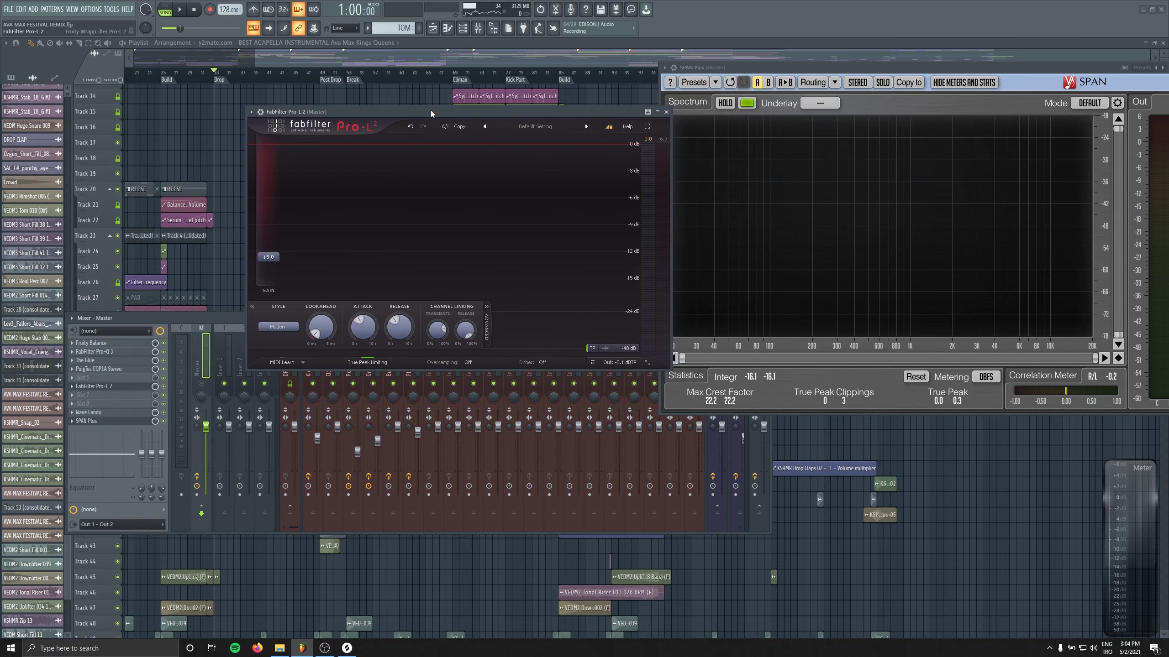
# Audition the limited master from the first Drop into the Break with only the Playlist open.
pyautogui.press('space')
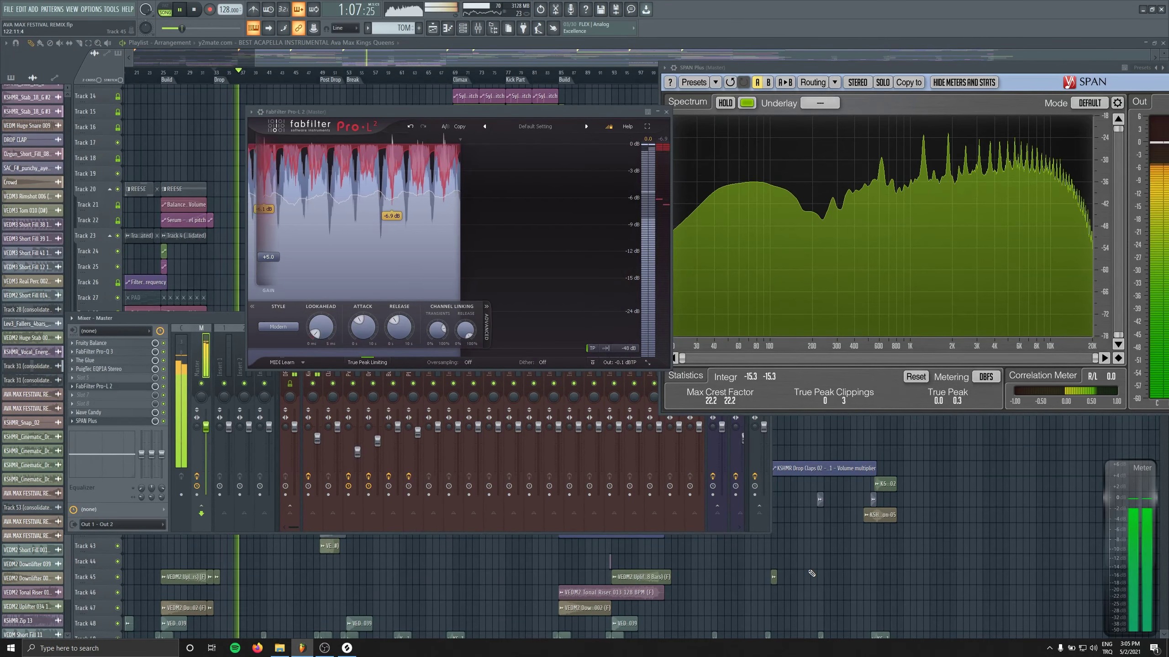
pyautogui.press('F12')
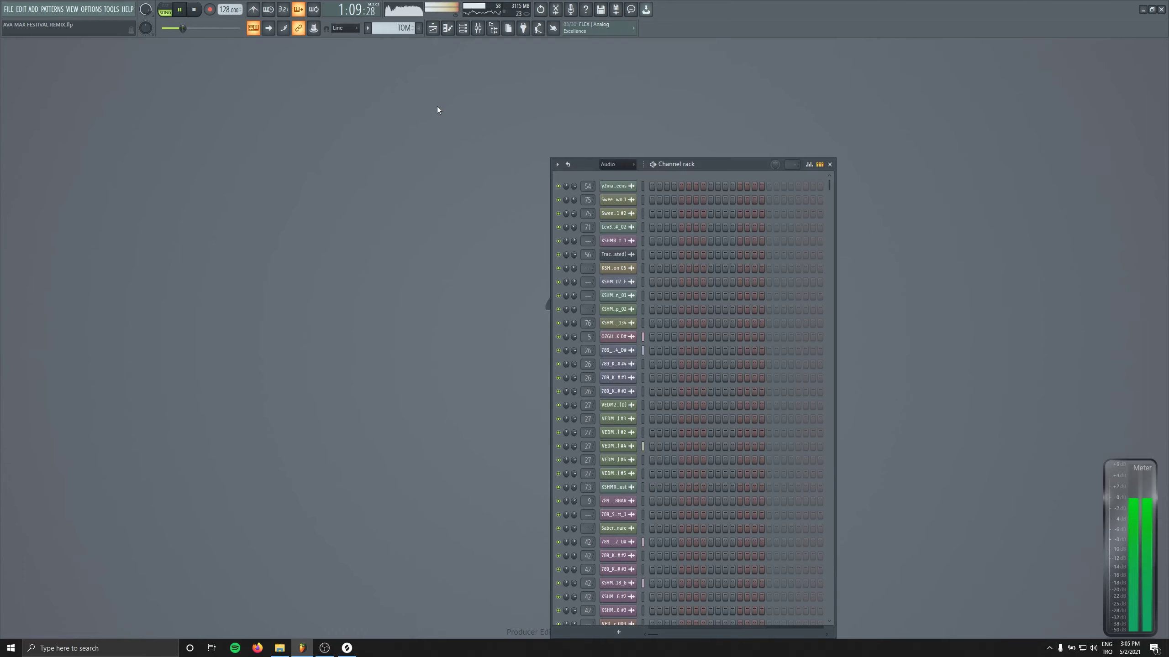
pyautogui.click(437, 33)
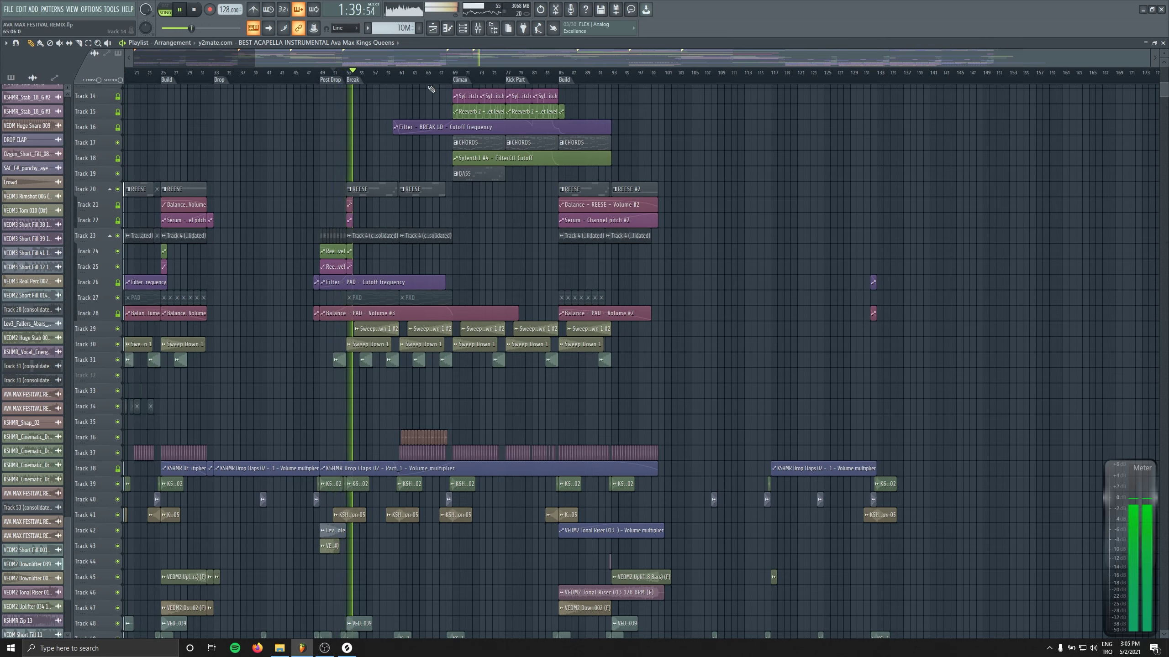
# Move playback to just before the Climax and delete the stray clip placed on Track 25.
pyautogui.click(439, 74)
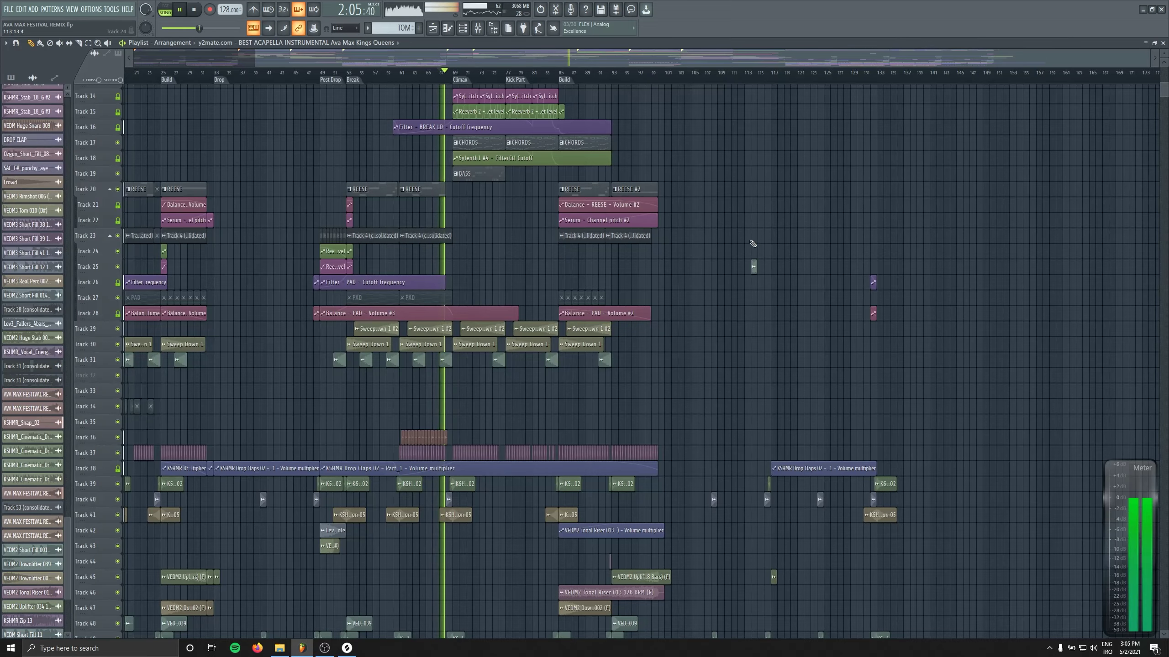
pyautogui.click(753, 267)
pyautogui.rightClick(753, 267)
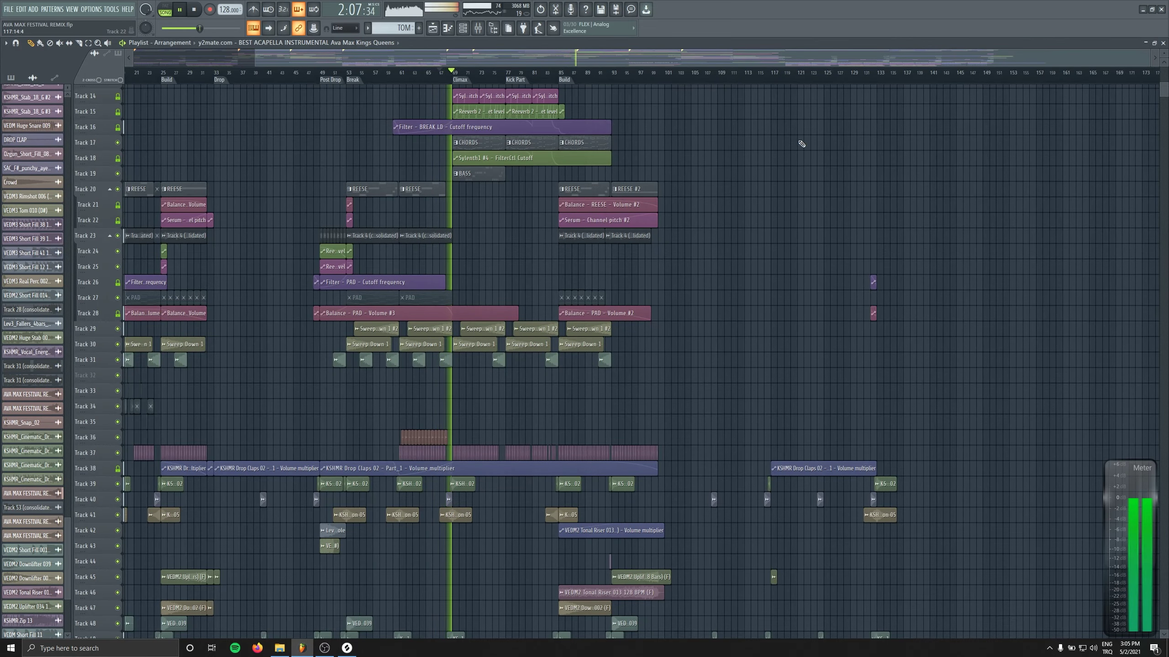
# Restore the Playlist to a smaller window, run the macro Switch smart disable for all plugins, and close the Channel rack.
pyautogui.doubleClick(1122, 44)
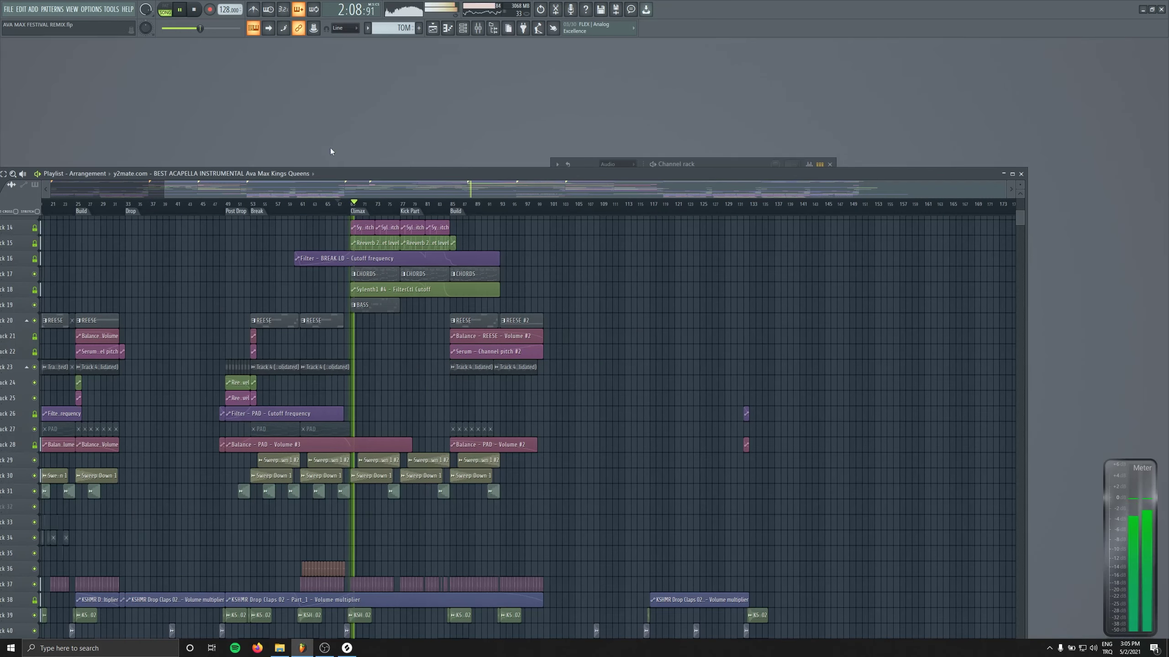
pyautogui.click(731, 162)
pyautogui.click(107, 10)
pyautogui.moveTo(152, 35)
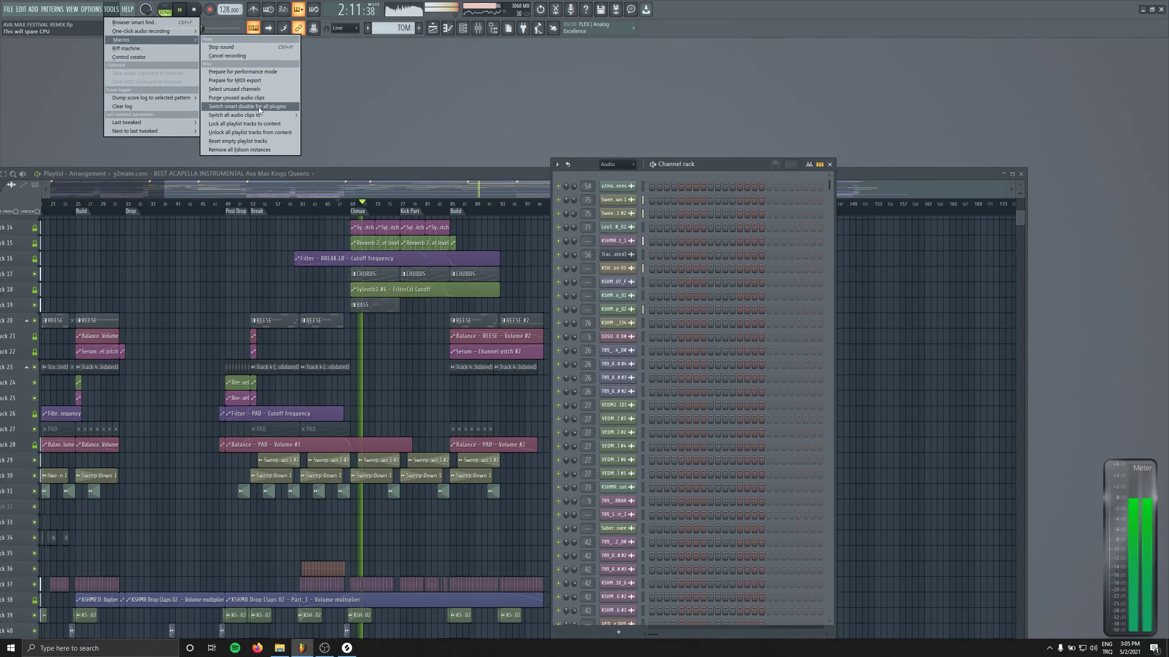
pyautogui.click(250, 107)
pyautogui.click(829, 164)
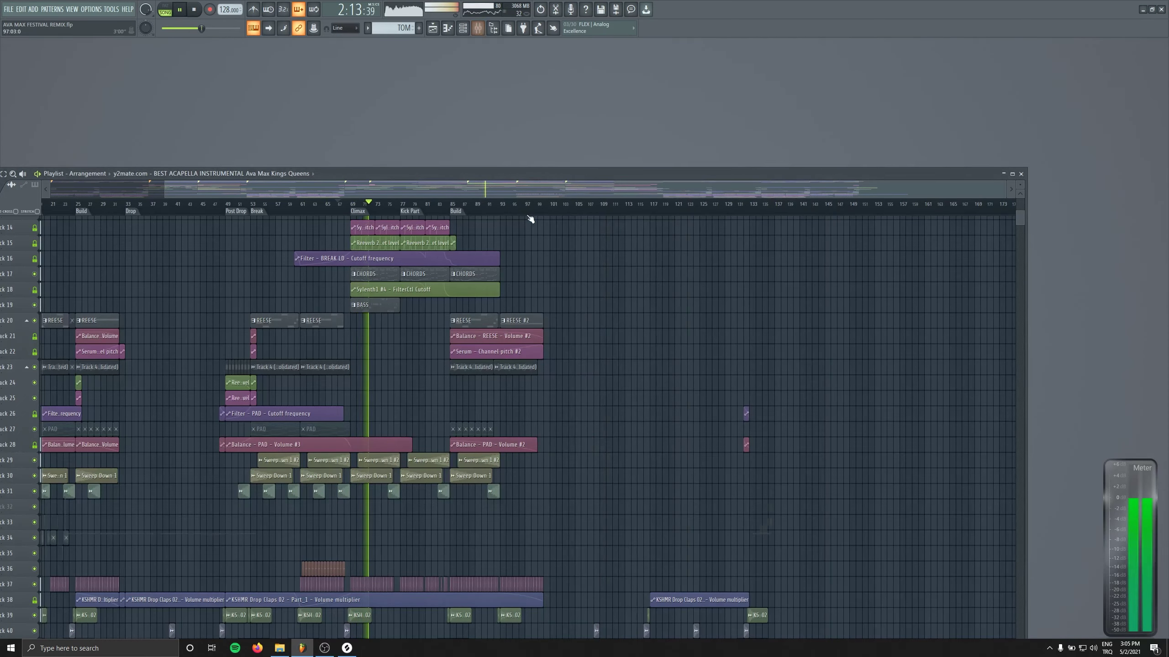
# Show SPAN Plus from the Master's effect chain and close the Mixer.
pyautogui.press('F9')
pyautogui.click(114, 422)
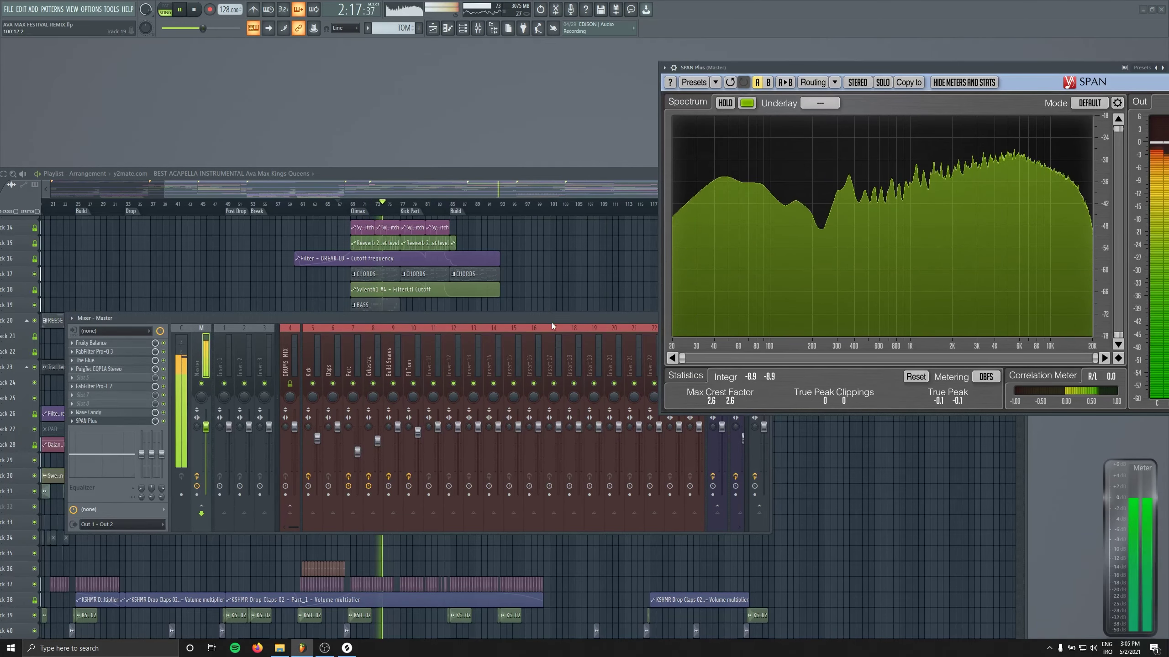
pyautogui.moveTo(554, 320); pyautogui.dragTo(601, 438)
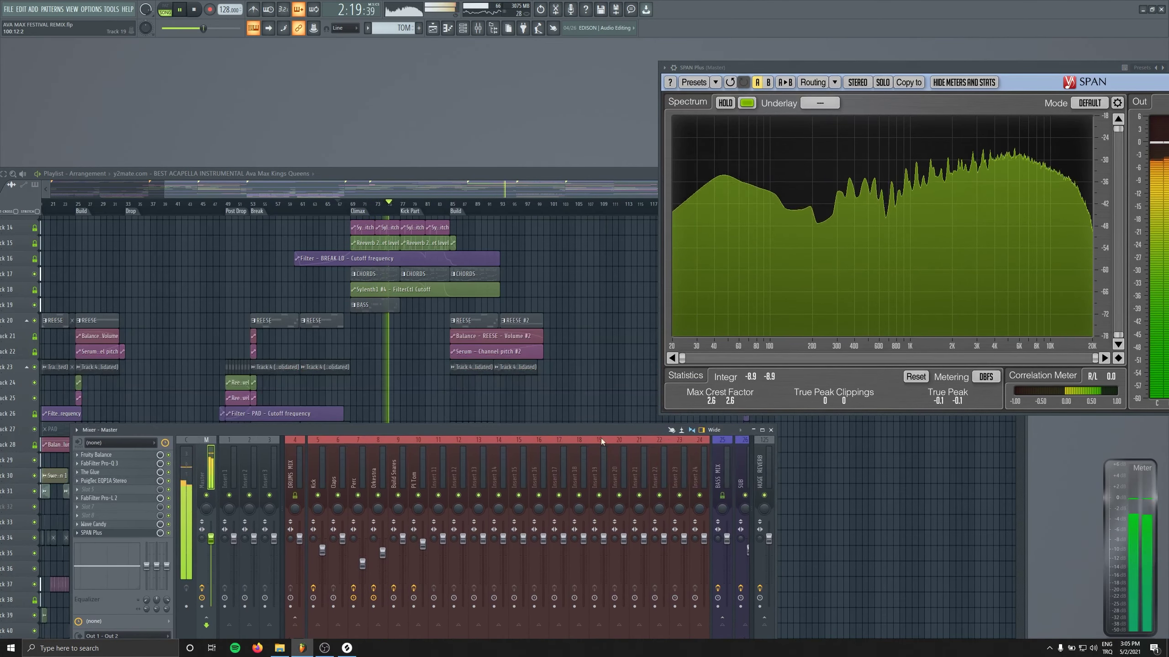
pyautogui.click(772, 431)
# Audition the Kick Part, the second Build and the section after it while watching the Master's spectrum in SPAN.
pyautogui.hscroll(3, 560, 302)
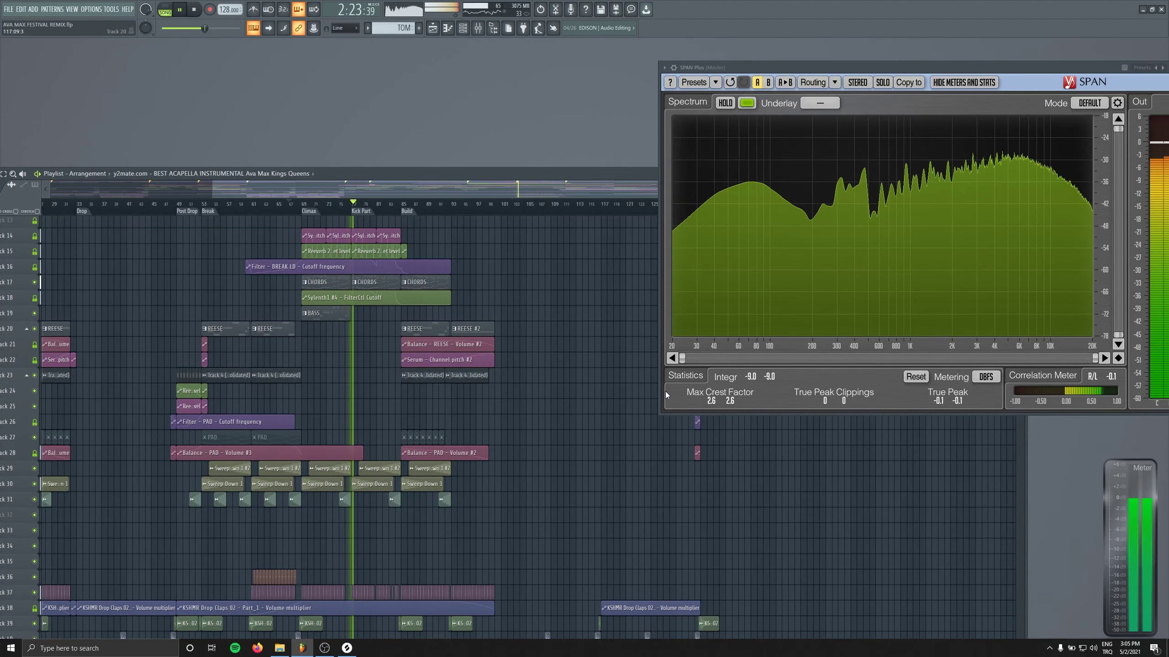
pyautogui.click(447, 206)
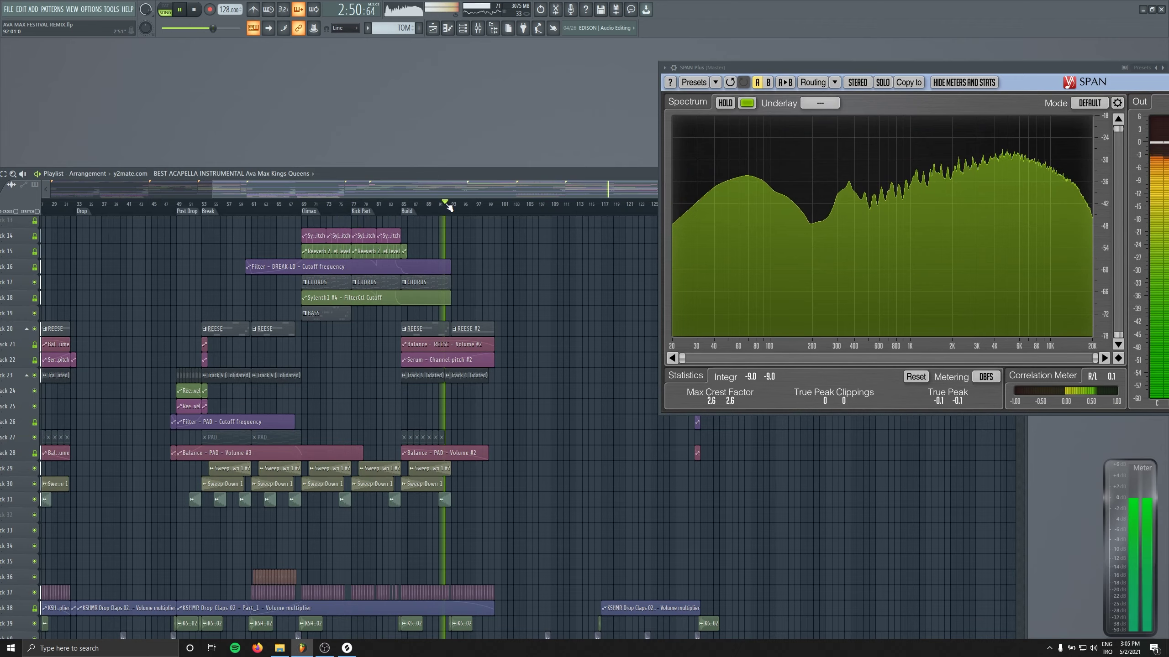
pyautogui.click(492, 208)
pyautogui.scroll(-2, 420, 233)
pyautogui.hscroll(2, 420, 234)
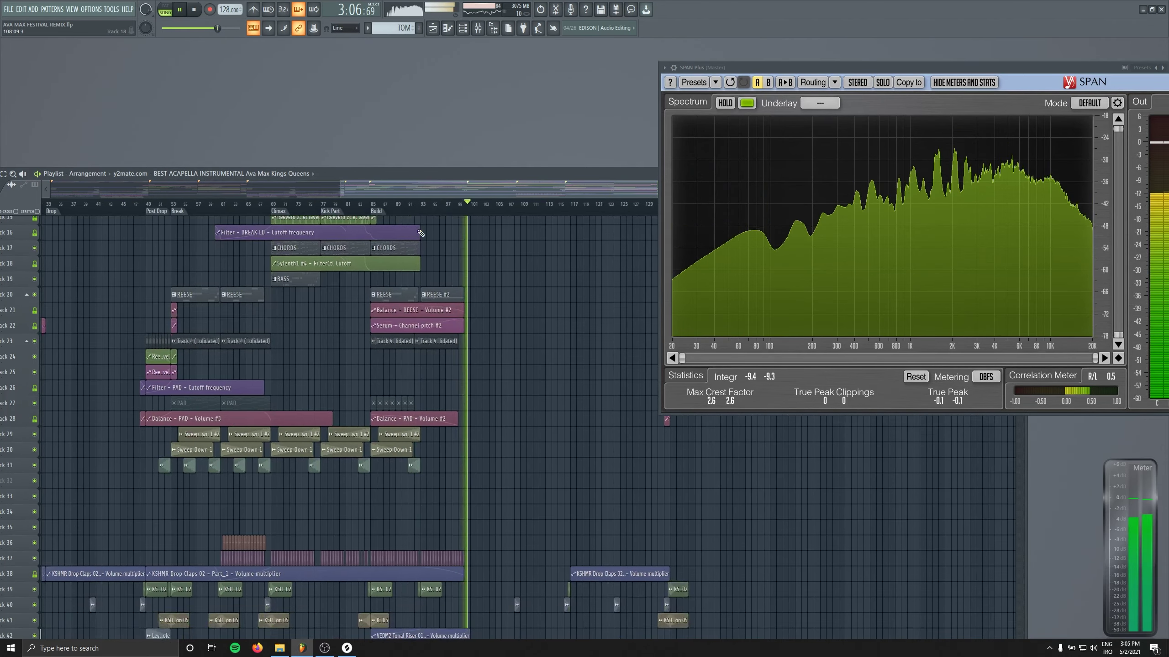
pyautogui.scroll(-2, 420, 233)
pyautogui.hscroll(3, 423, 233)
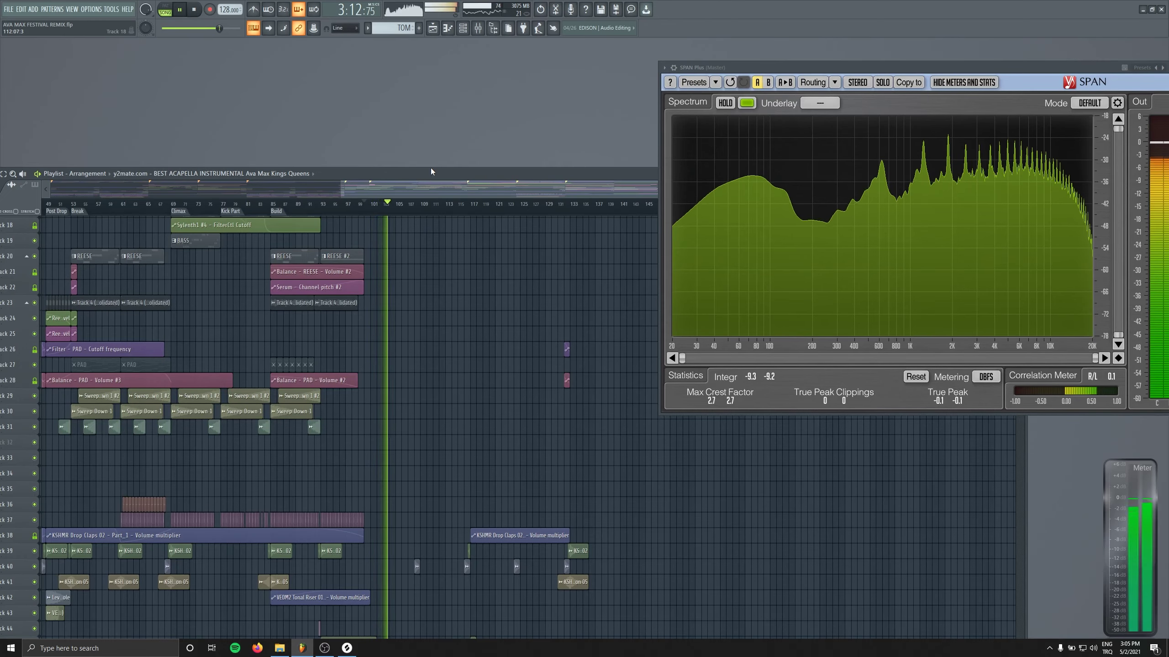
# Stop playback, enlarge the Playlist to full size and reposition the SPAN window over it.
pyautogui.moveTo(431, 171); pyautogui.dragTo(451, 93)
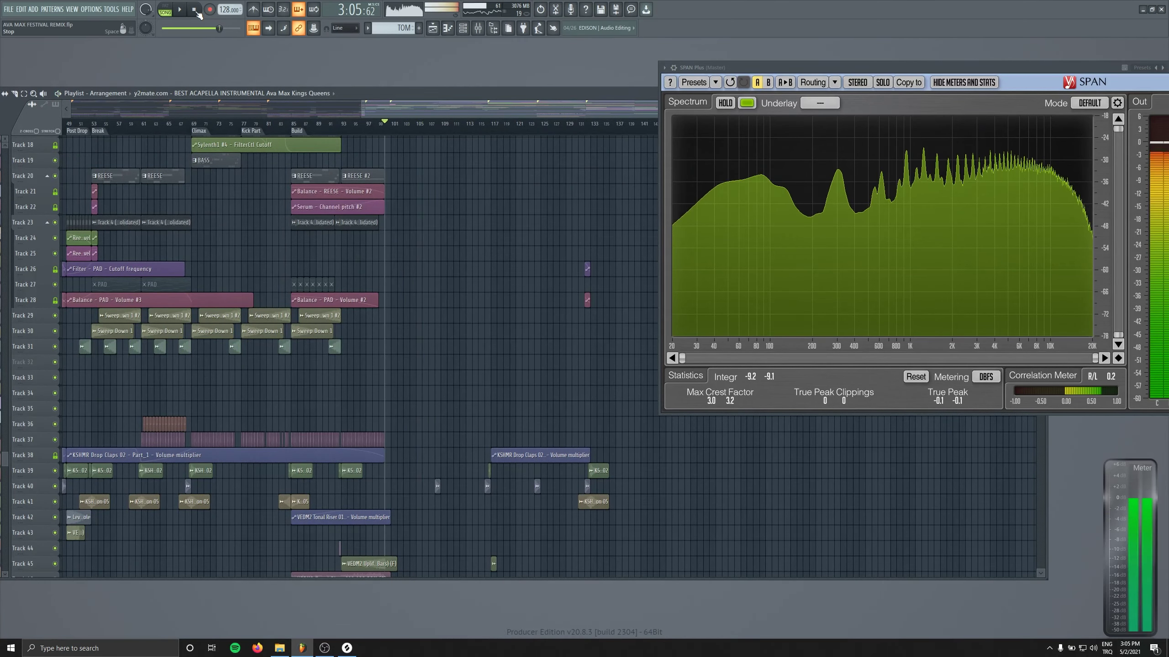
pyautogui.press('space')
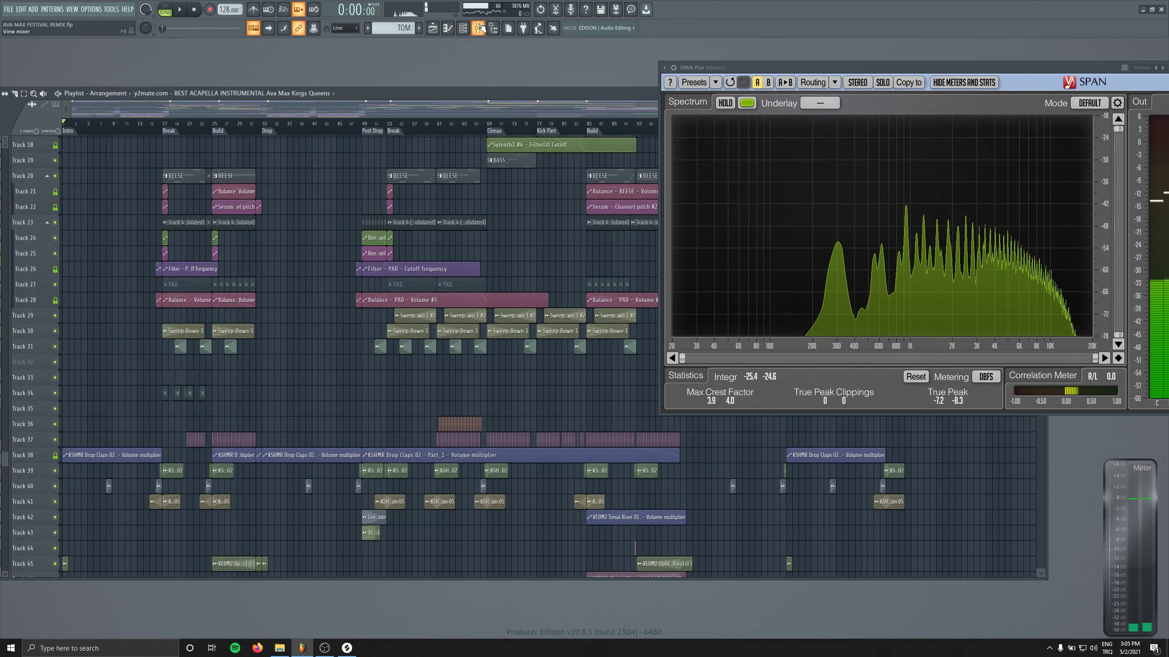
pyautogui.press('F9')
pyautogui.press('F9')
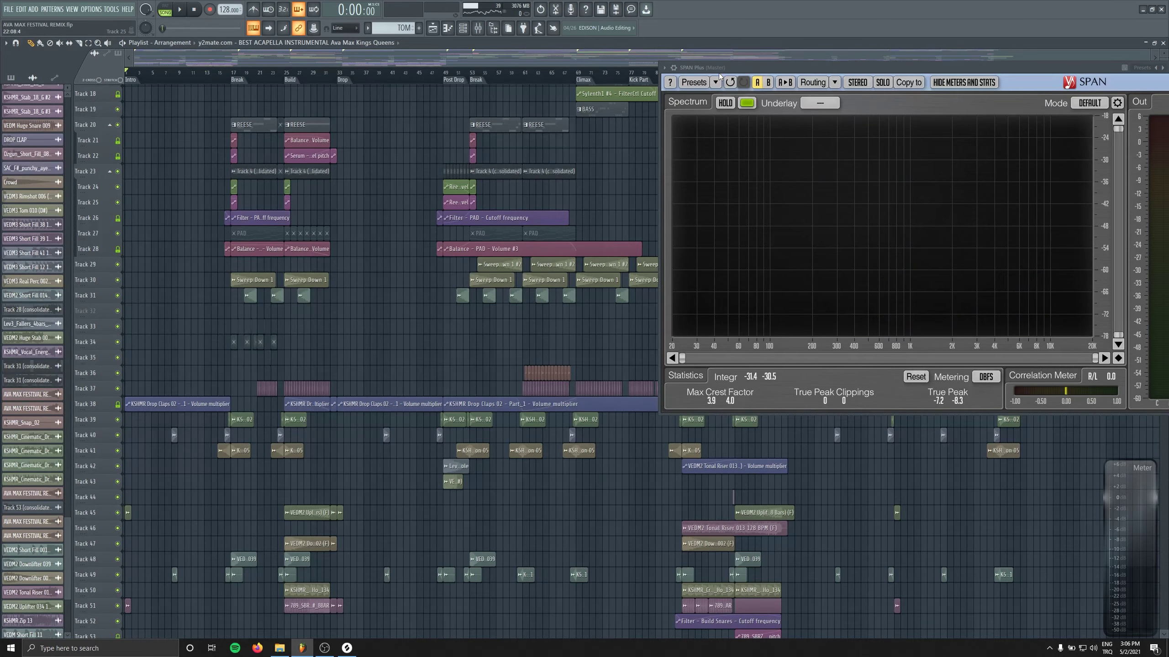
pyautogui.moveTo(736, 71); pyautogui.dragTo(638, 212)
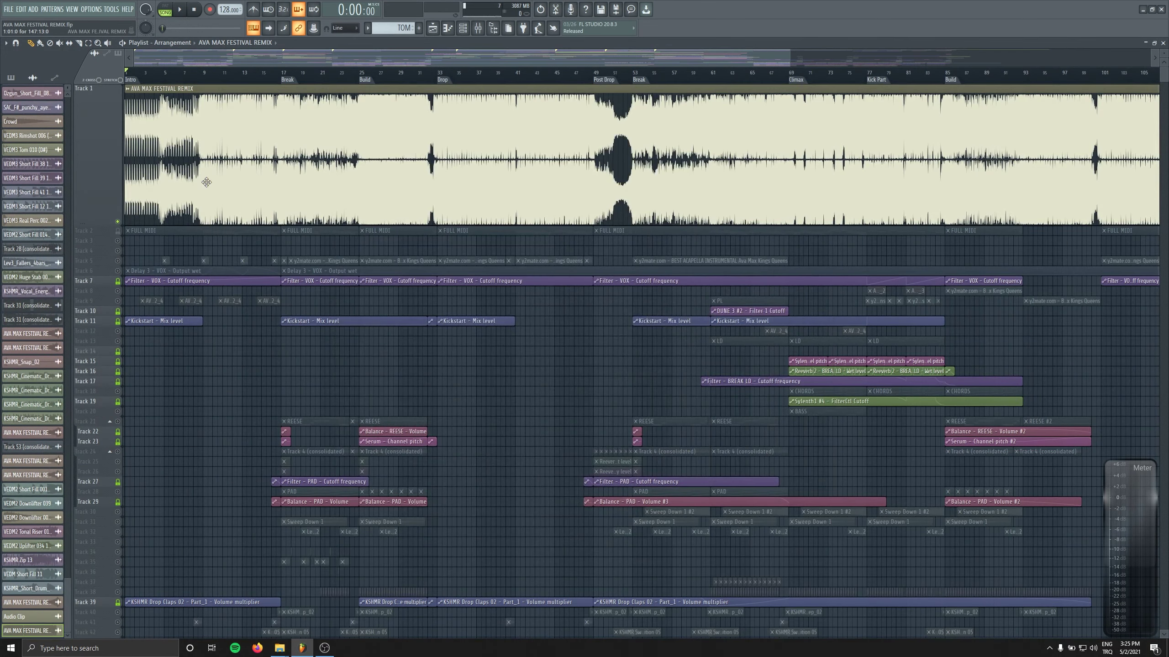
# Open SPAN Plus on the Master and play the rendered AVA MAX FESTIVAL REMIX clip from the start.
pyautogui.click(479, 29)
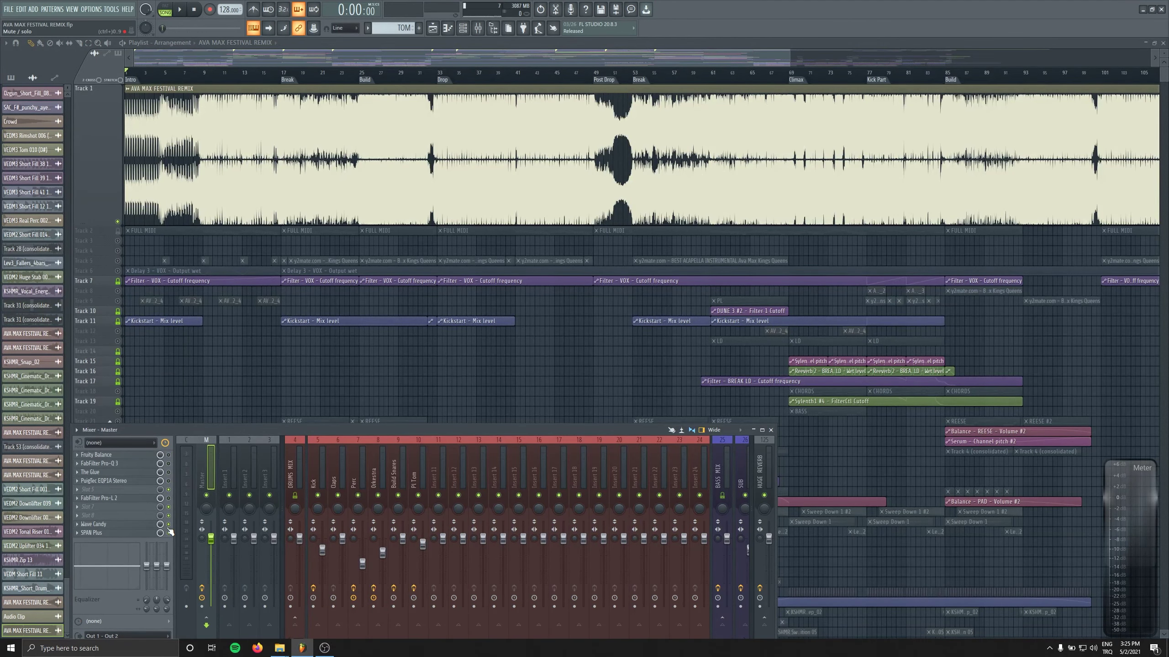
pyautogui.click(138, 533)
pyautogui.moveTo(817, 213); pyautogui.dragTo(791, 260)
pyautogui.press('F9')
pyautogui.press('space')
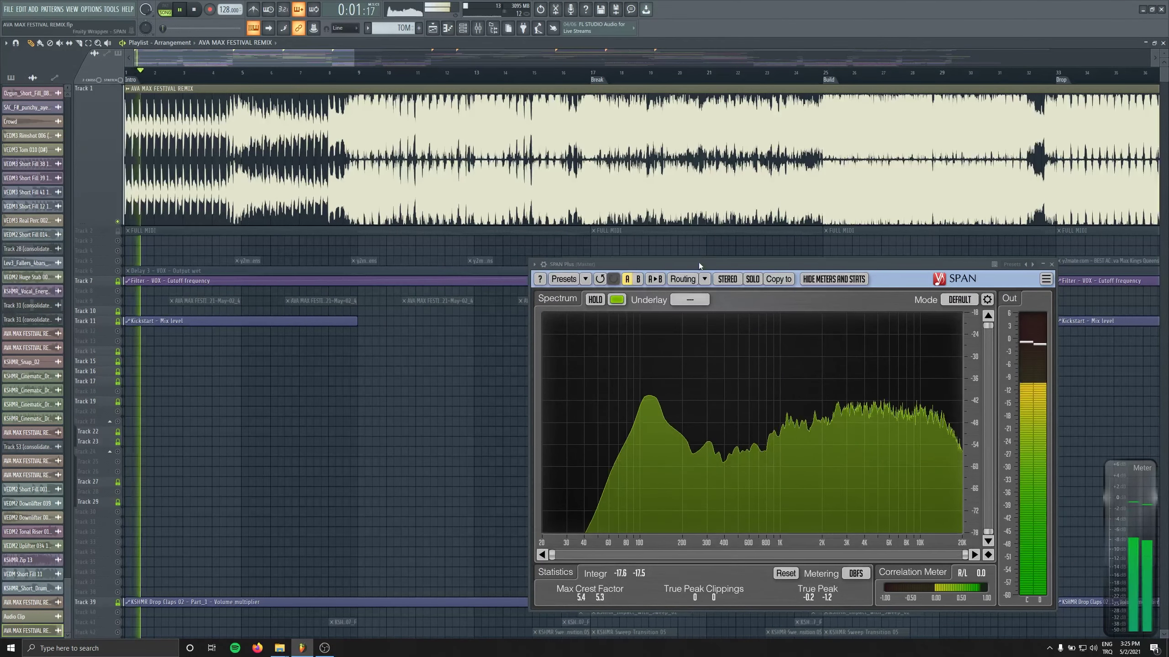
pyautogui.moveTo(698, 262); pyautogui.dragTo(619, 254)
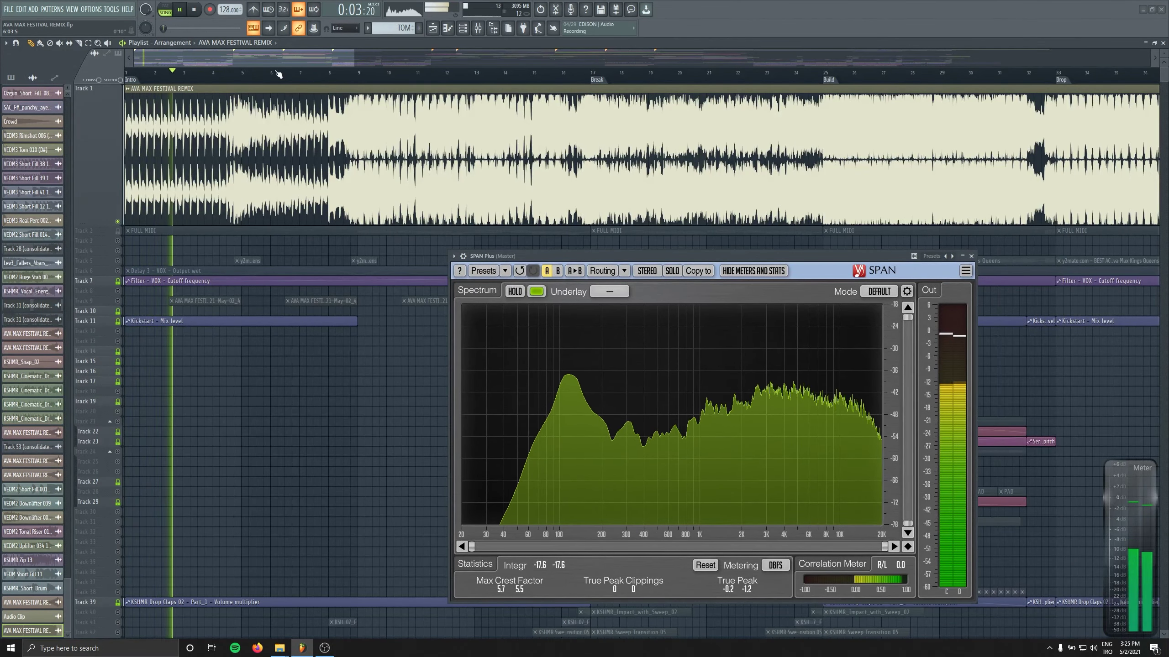
# Audition the rendered track through to its final tail with SPAN metering, stop playback and examine the first Drop's waveform.
pyautogui.hscroll(3, 290, 207)
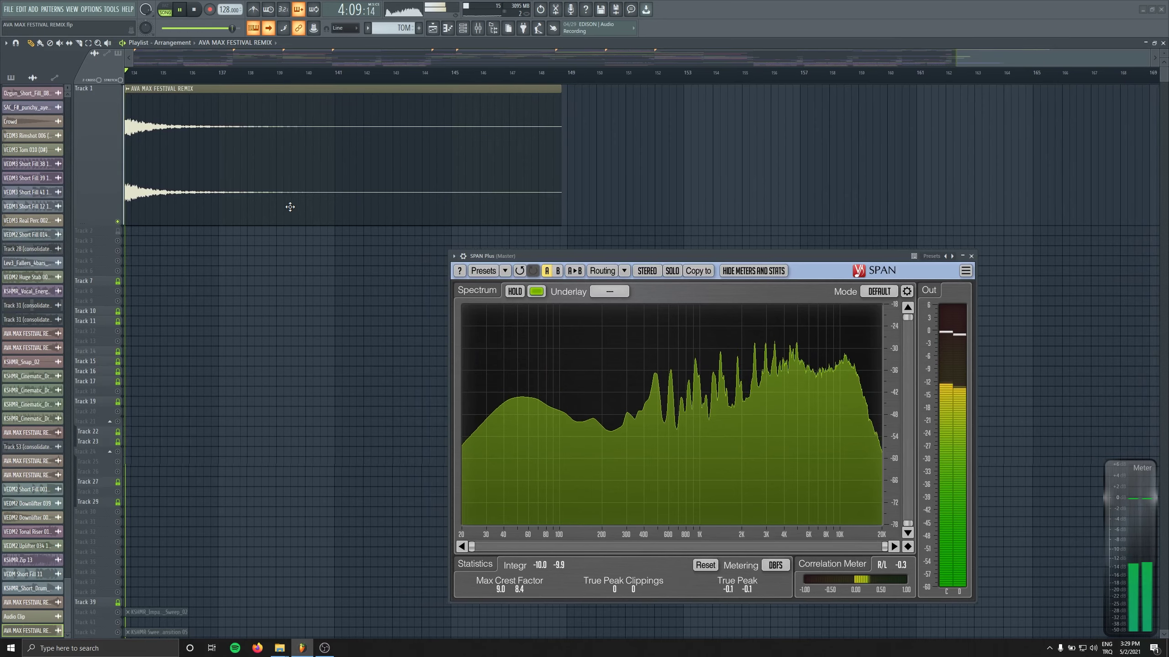
pyautogui.press('space')
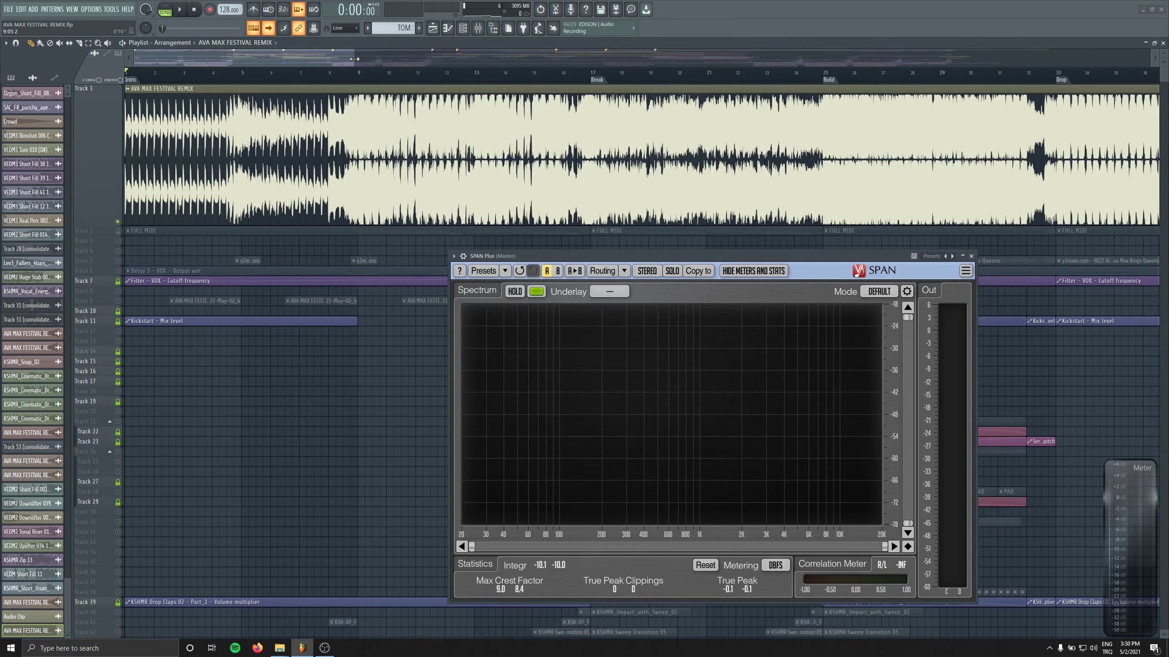
pyautogui.moveTo(342, 56); pyautogui.dragTo(481, 62)
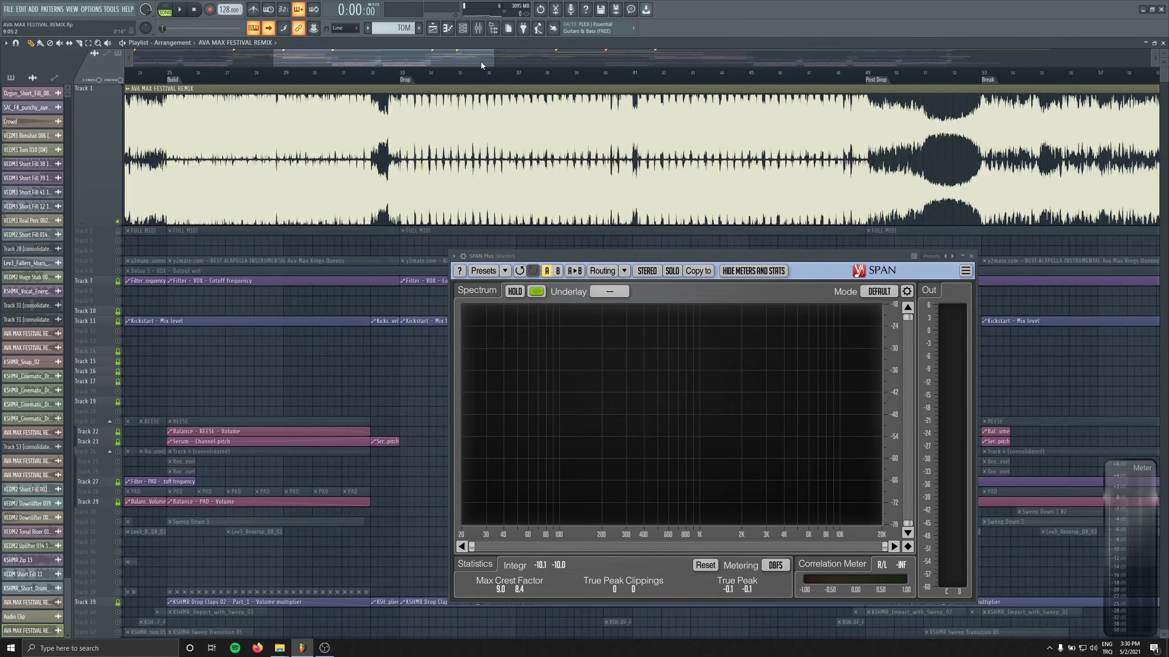